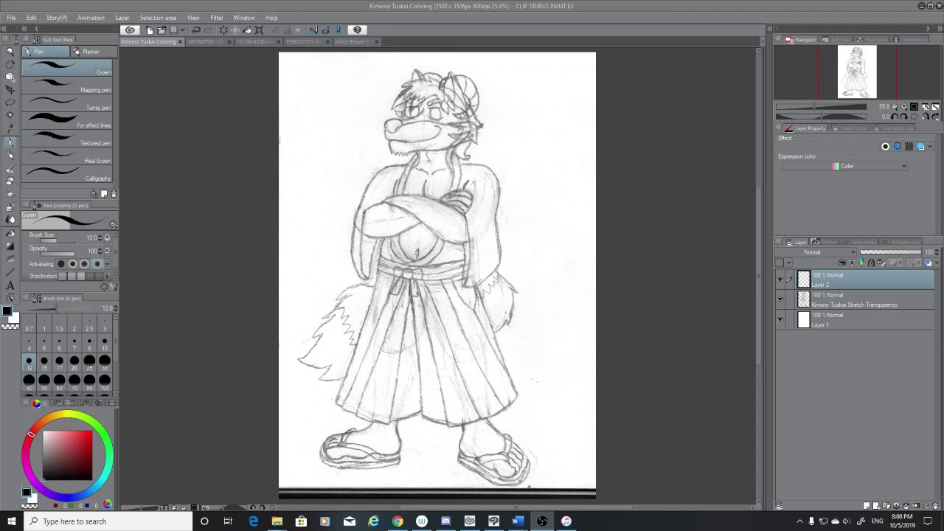
Step: Look through the three colored reference pictures of the character and return to the Kimono Tuskai Coloring canvas
left_click(207, 42)
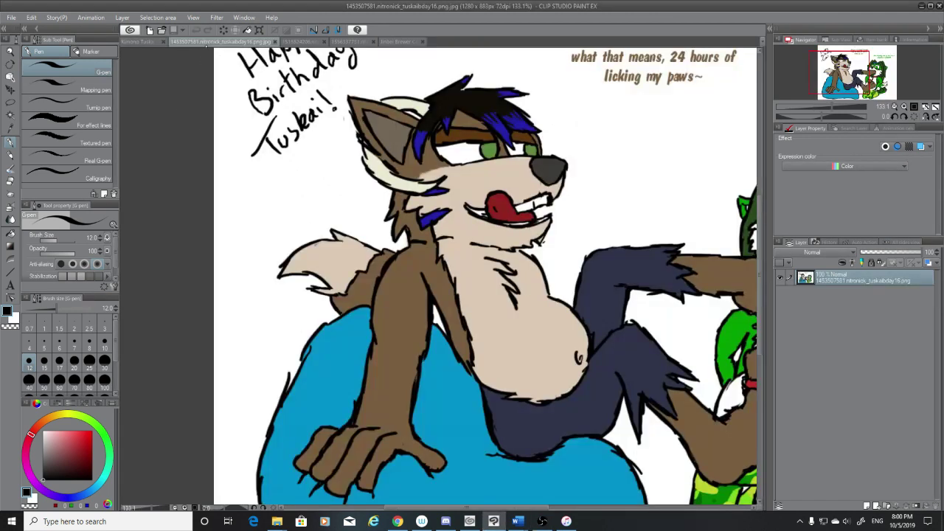
left_click(293, 41)
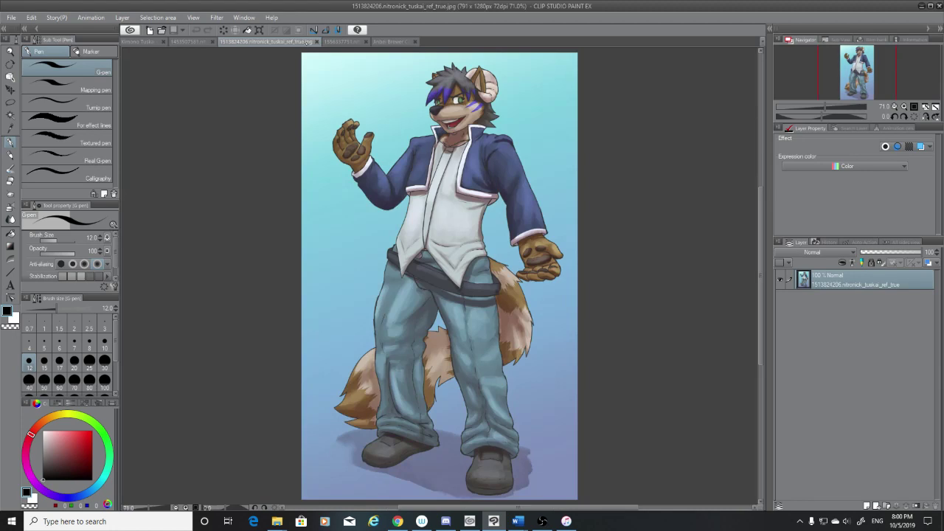
left_click(332, 41)
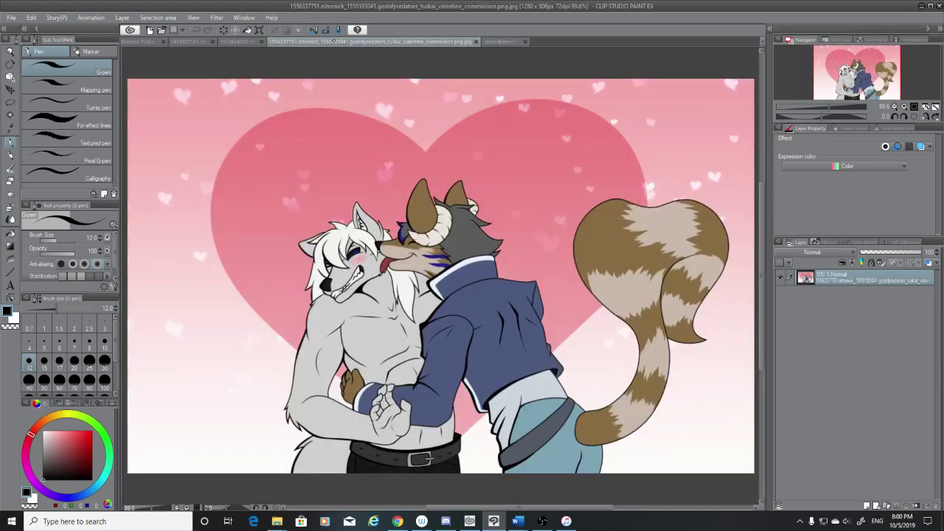
left_click(148, 40)
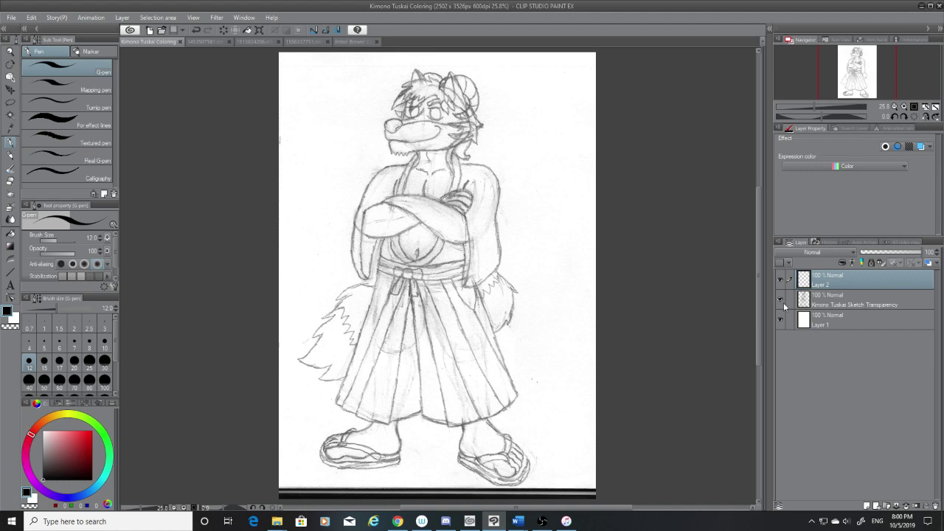
Step: Ink the top and right edges of the nose over the sketch on Layer 2 with the size 12 G-pen
left_click_drag(760, 299, 760, 241)
scroll(415, 268, "up", 10)
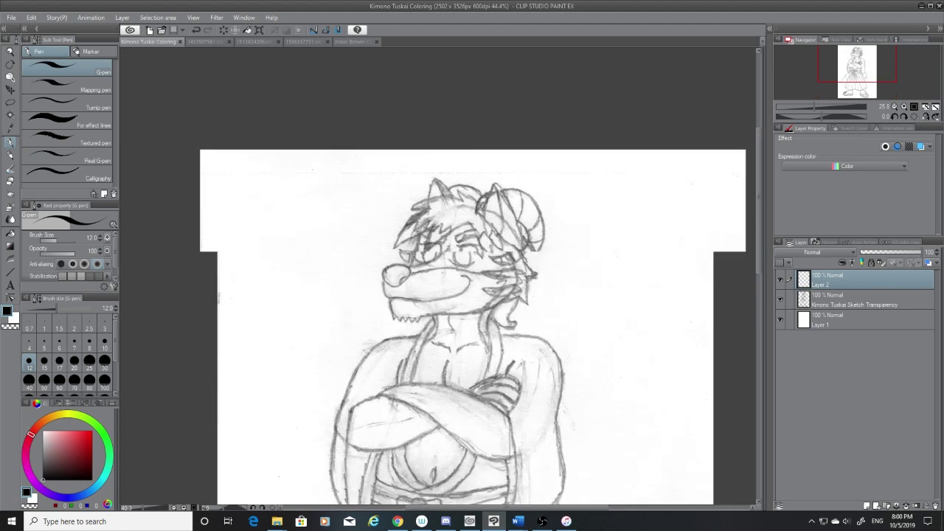
scroll(415, 269, "up", 2)
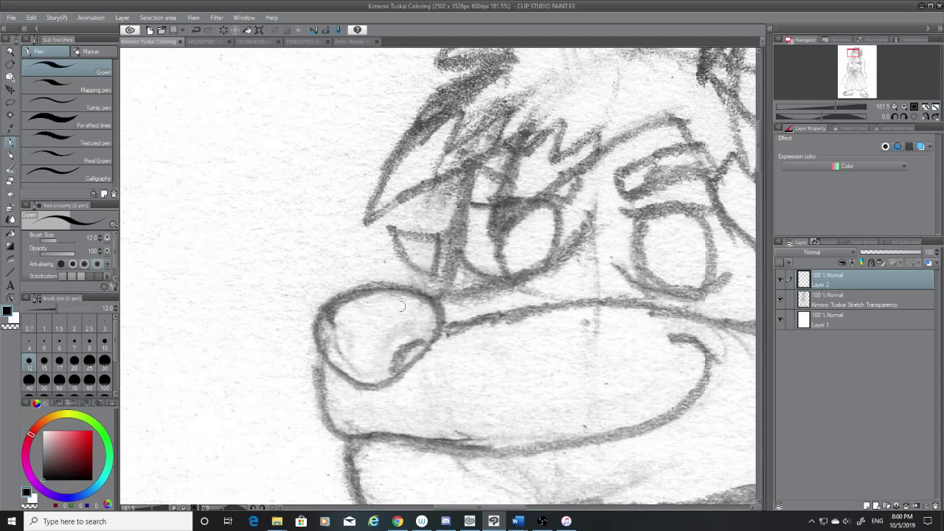
mouse_move(325, 305)
left_mouse_down()
mouse_move(417, 292)
mouse_move(411, 362)
mouse_move(433, 361)
left_mouse_up()
key("ctrl+z")
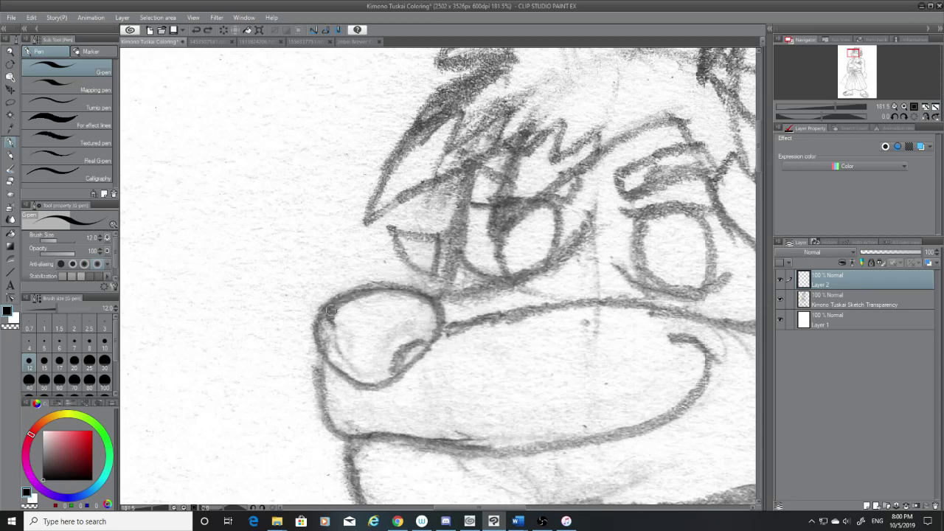
left_click_drag(326, 307, 403, 365)
key("ctrl+z")
left_click_drag(334, 303, 373, 377)
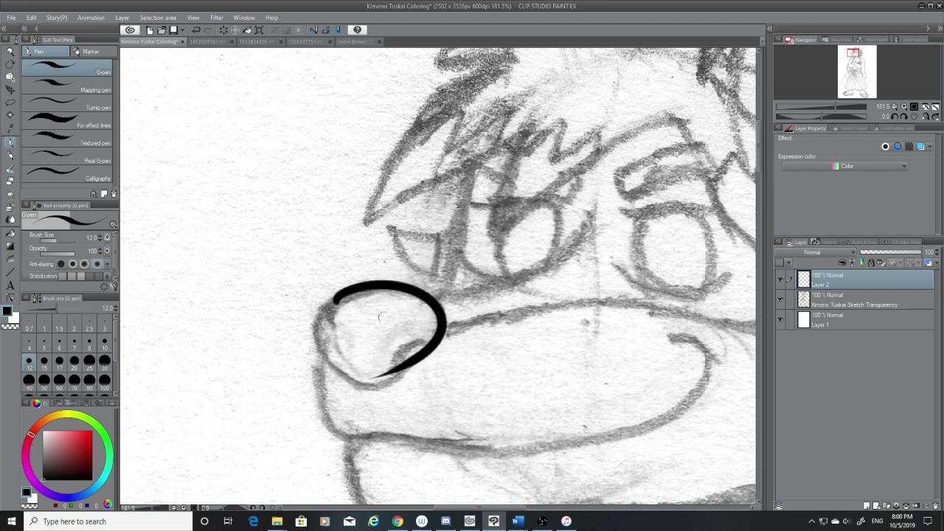
key("ctrl+z")
mouse_move(332, 302)
left_mouse_down()
mouse_move(344, 294)
mouse_move(382, 391)
left_mouse_up()
key("ctrl+z")
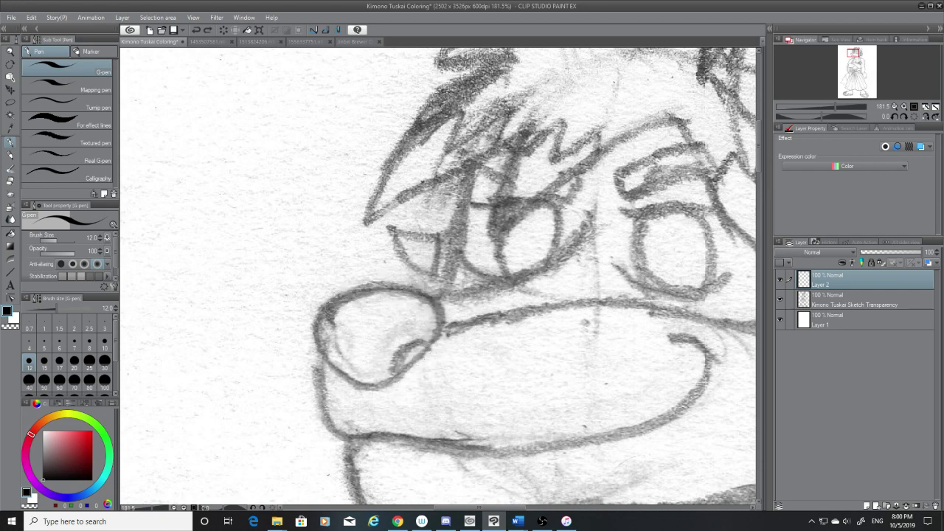
left_click_drag(331, 303, 390, 378)
key("ctrl+z")
left_click_drag(339, 300, 404, 382)
key("ctrl+z")
left_click_drag(333, 298, 372, 387)
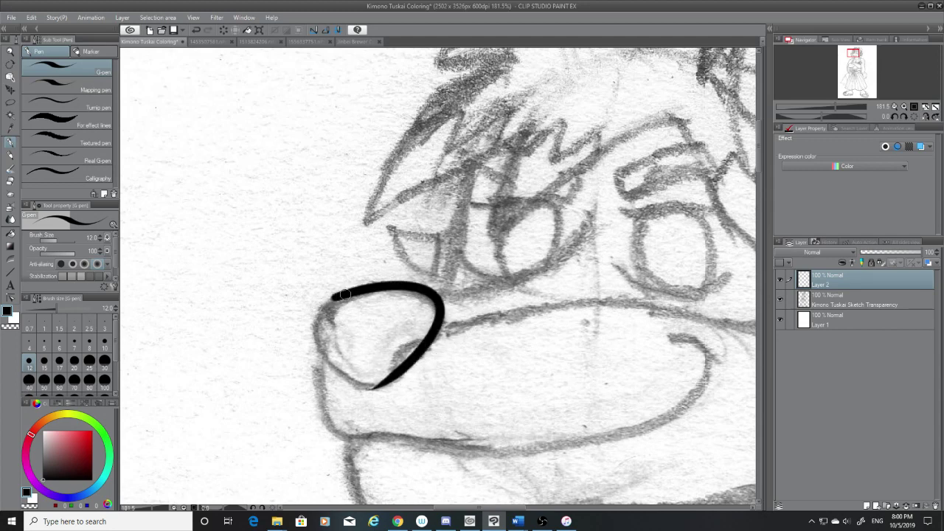
Step: Ink the left and lower edges of the nose to close its outline, and erase the overshoot at the bottom tip
mouse_move(332, 296)
left_mouse_down()
mouse_move(315, 375)
mouse_move(375, 397)
left_mouse_up()
key("ctrl+z")
left_click_drag(330, 297, 405, 401)
key("ctrl+z")
left_click_drag(758, 158, 757, 167)
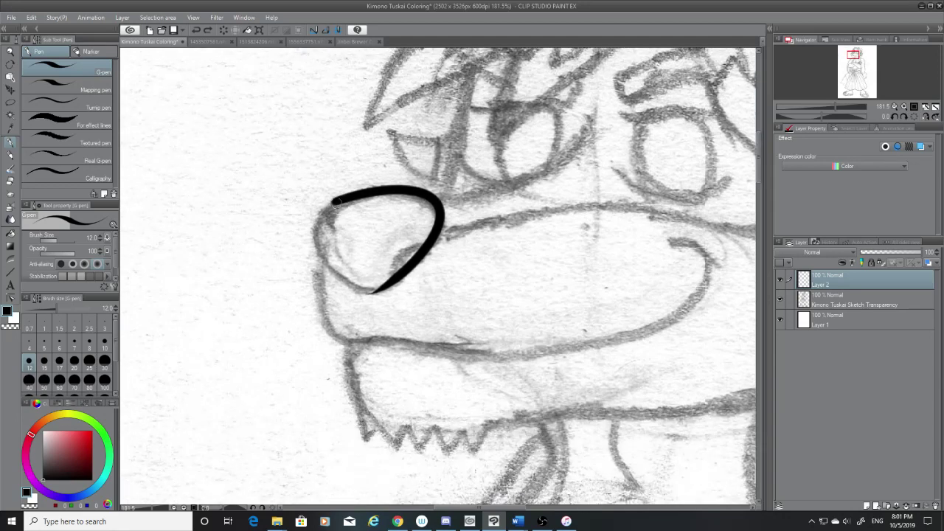
mouse_move(336, 197)
left_mouse_down()
mouse_move(375, 295)
mouse_move(395, 299)
left_mouse_up()
key("ctrl+z")
mouse_move(339, 199)
left_mouse_down()
mouse_move(323, 265)
mouse_move(398, 291)
left_mouse_up()
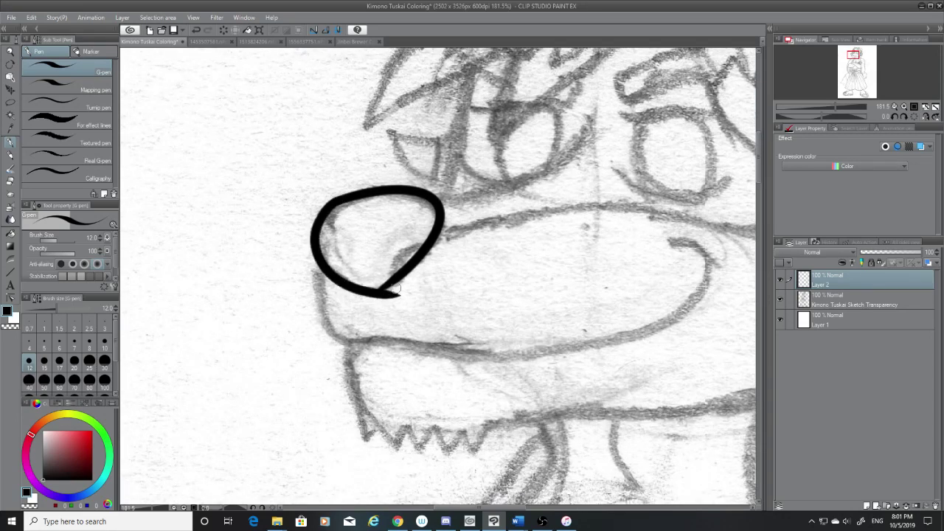
left_click(10, 185)
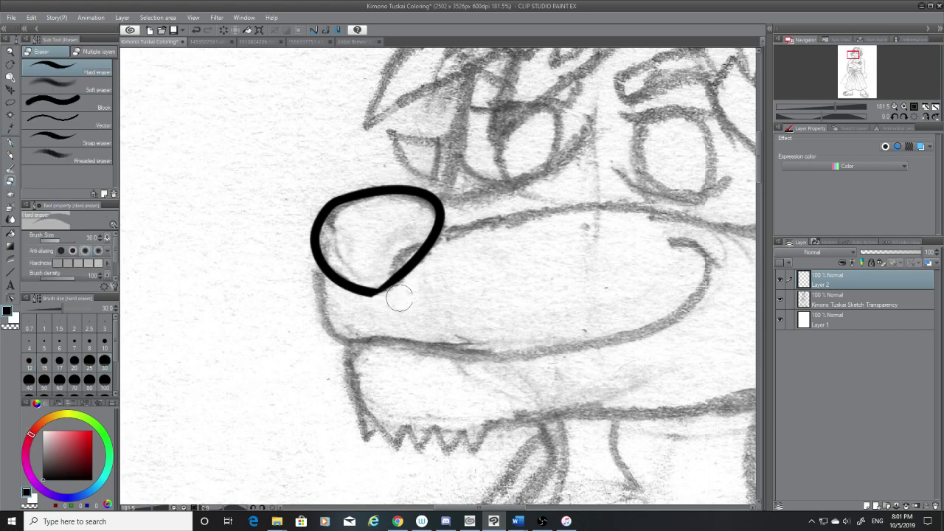
mouse_move(396, 297)
left_mouse_down()
mouse_move(386, 307)
mouse_move(379, 293)
left_mouse_up()
left_click(13, 140)
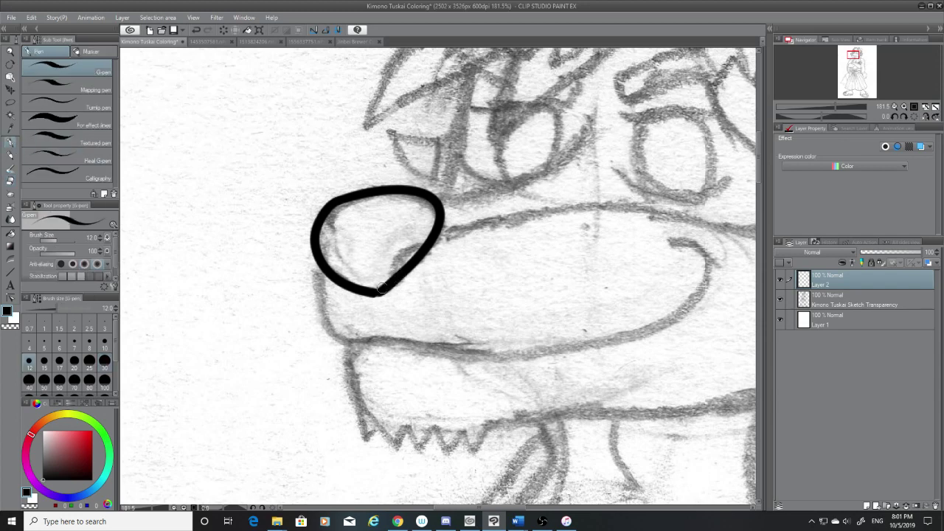
key("ctrl+z")
left_click_drag(406, 273, 378, 294)
key("ctrl+z")
key("ctrl+z")
key("ctrl+z")
key("ctrl+z")
key("ctrl+z")
Step: Check the inked nose outline against the sketch by toggling the visibility of the sketch layer and Layer 2
left_click(10, 181)
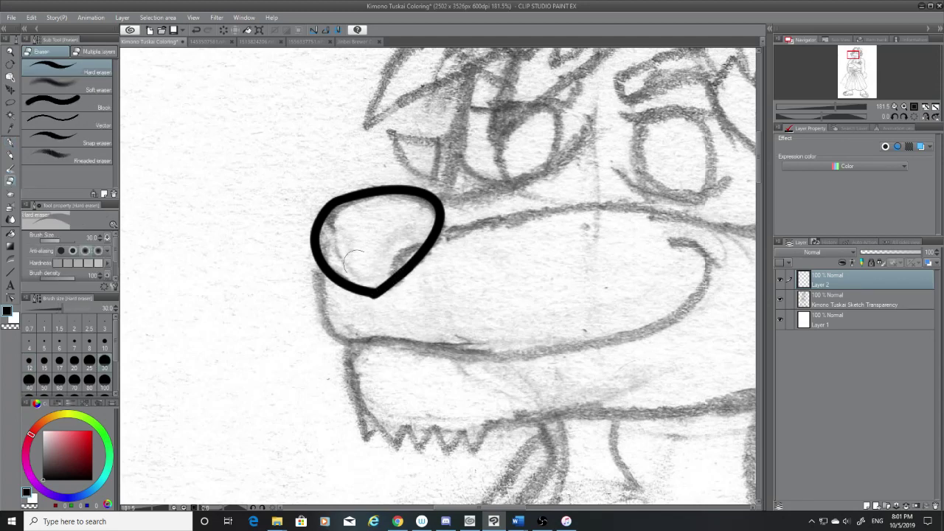
left_click(780, 299)
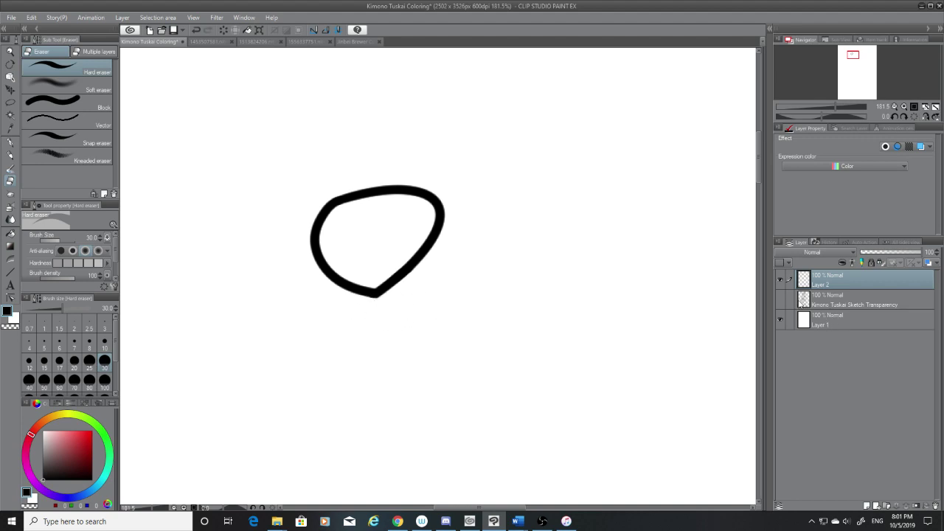
left_click(781, 295)
key("p")
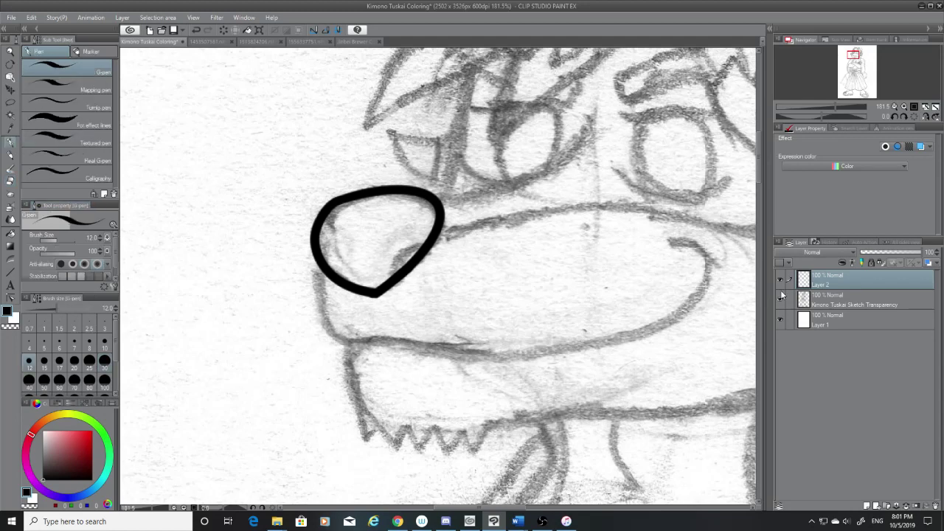
left_click_drag(760, 168, 760, 158)
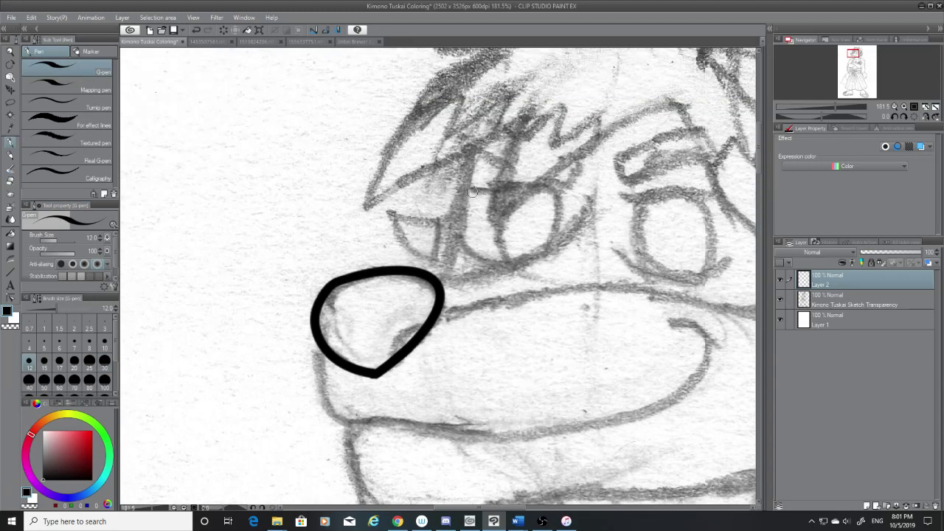
left_click(780, 295)
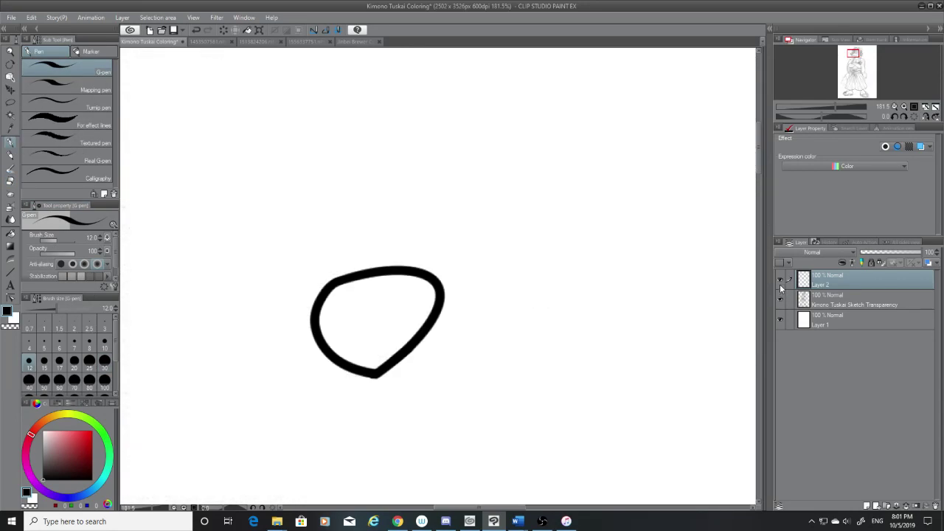
left_click(780, 295)
left_click(780, 282)
left_click(779, 281)
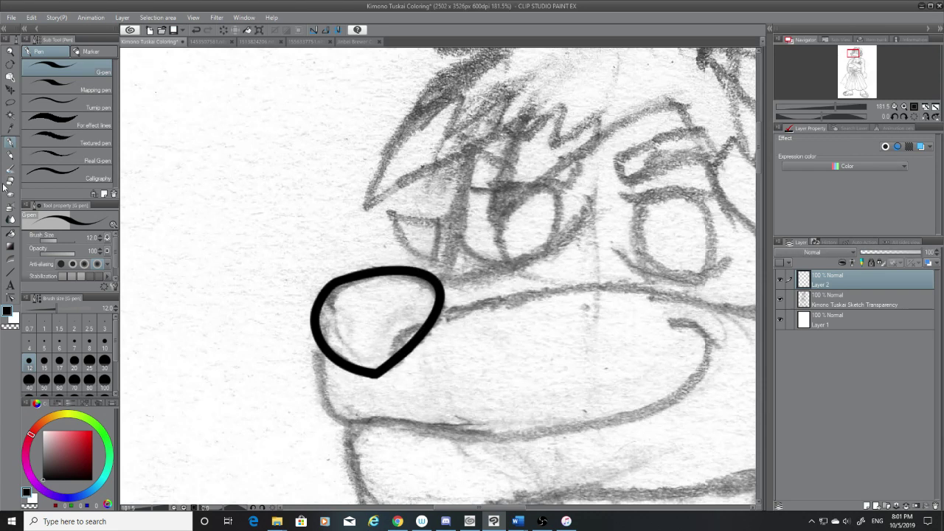
Step: Erase the pointed bottom tip of the nose outline with the hard eraser and switch back to the G-pen
key("e")
mouse_move(378, 383)
left_mouse_down()
mouse_move(389, 345)
mouse_move(385, 374)
mouse_move(378, 361)
mouse_move(386, 338)
mouse_move(381, 379)
mouse_move(392, 331)
mouse_move(388, 358)
mouse_move(412, 324)
left_mouse_up()
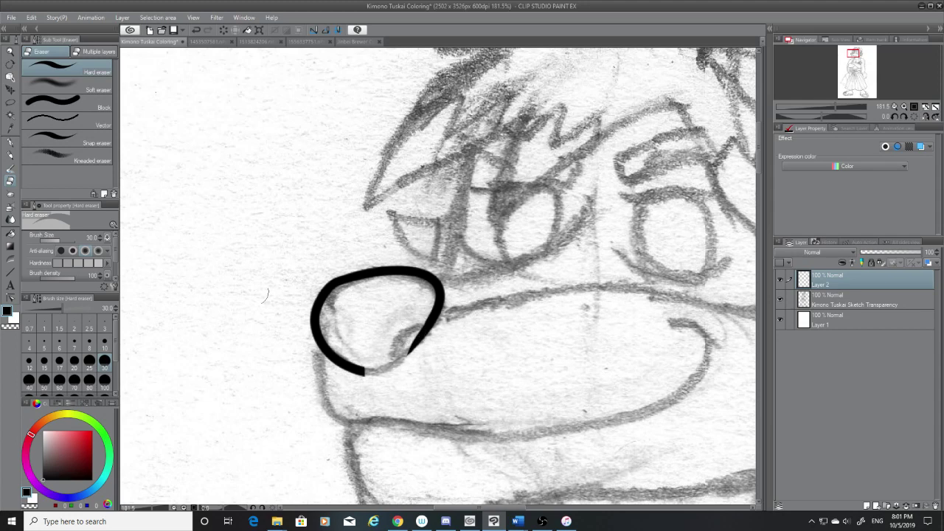
left_click(10, 142)
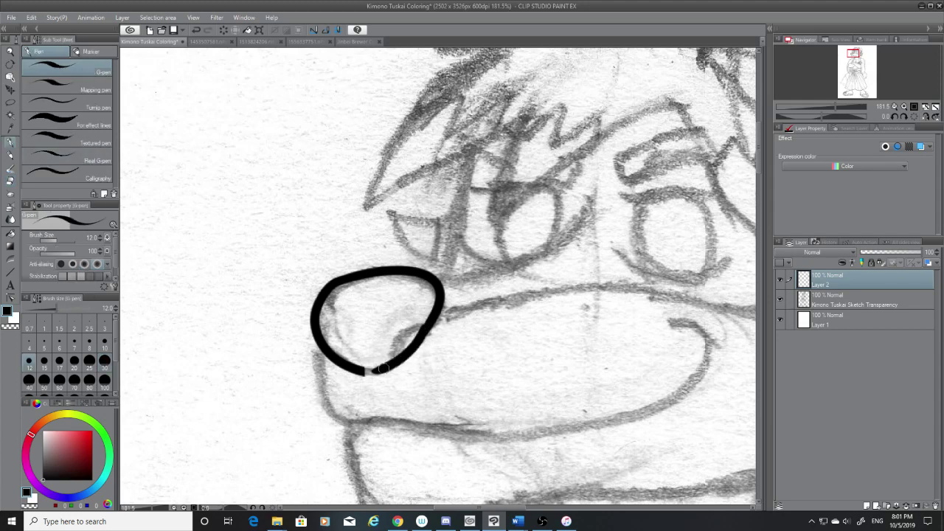
left_click_drag(419, 331, 367, 370)
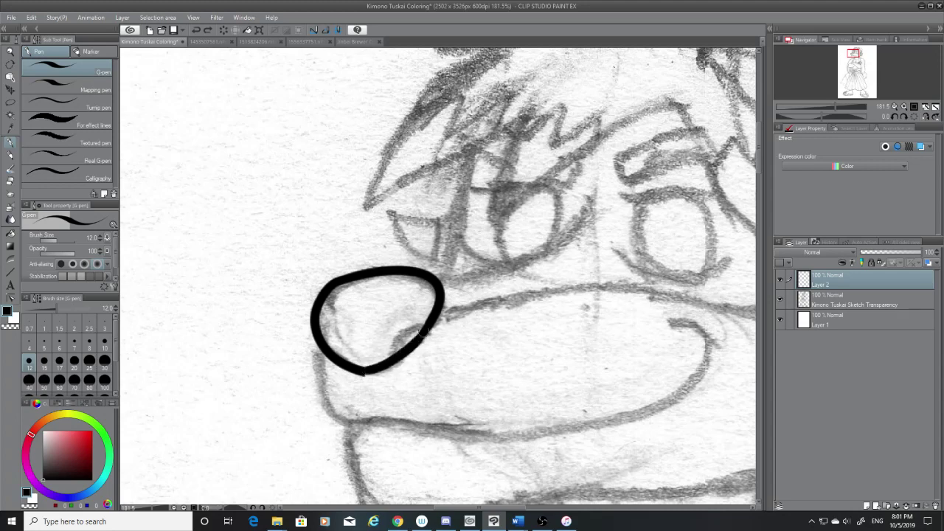
key("ctrl+z")
left_click_drag(420, 332, 367, 371)
key("ctrl+z")
left_click_drag(420, 332, 376, 370)
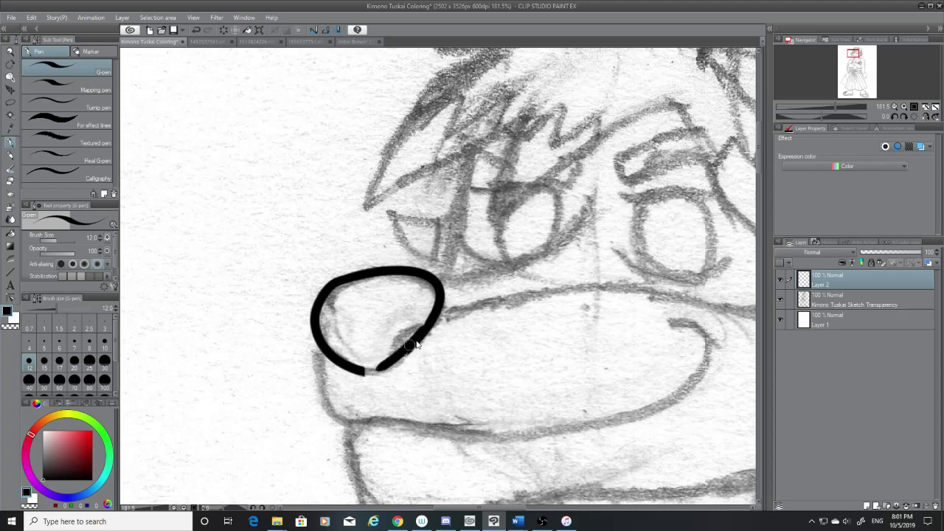
key("ctrl+z")
mouse_move(427, 325)
left_mouse_down()
mouse_move(352, 369)
mouse_move(402, 359)
mouse_move(379, 370)
mouse_move(427, 326)
mouse_move(375, 371)
mouse_move(392, 365)
mouse_move(421, 333)
mouse_move(363, 375)
left_mouse_up()
key("ctrl+z")
key("ctrl+z")
key("ctrl+z")
key("ctrl+z")
key("ctrl+z")
key("ctrl+z")
key("ctrl+z")
left_click_drag(428, 325, 367, 371)
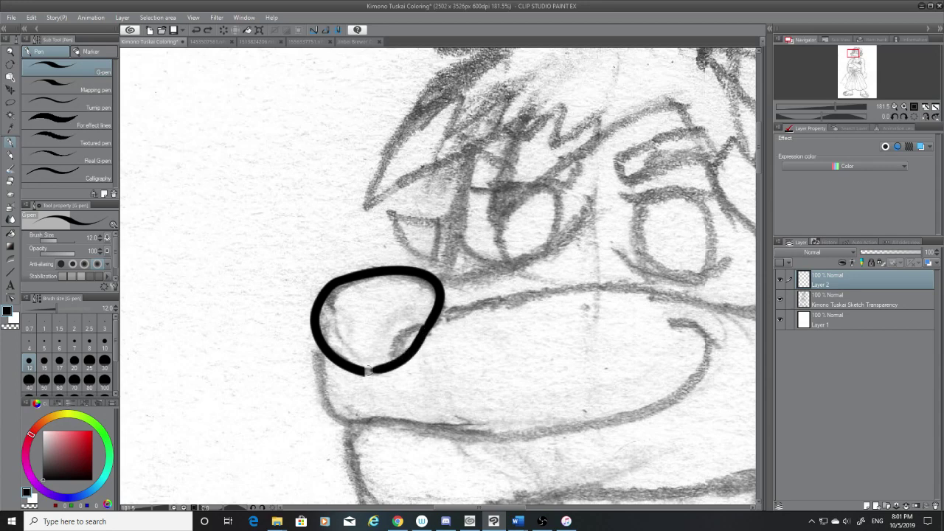
key("ctrl+z")
left_click_drag(425, 326, 399, 361)
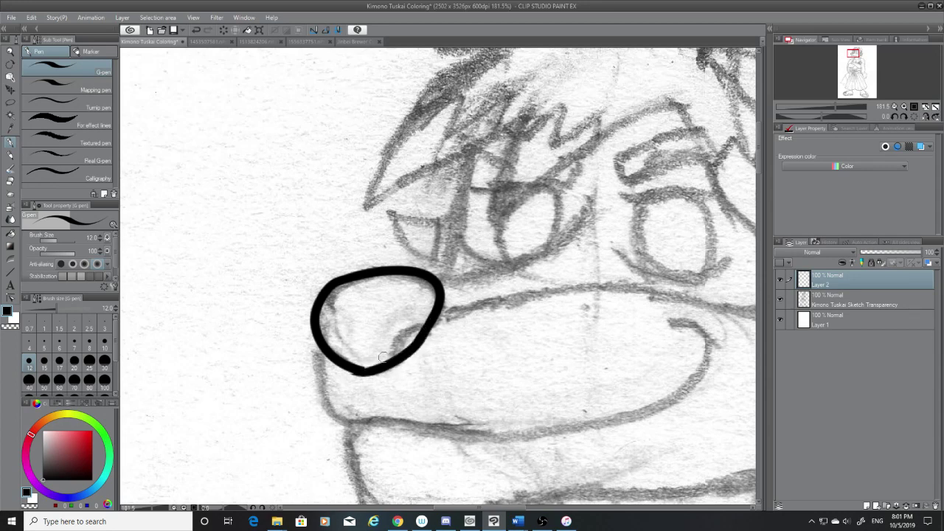
key("ctrl+z")
left_click_drag(426, 327, 398, 362)
key("ctrl+z")
Step: Redraw the lower right edge of the nose as a rounded curve that closes the outline at the bottom
left_click_drag(431, 322, 375, 367)
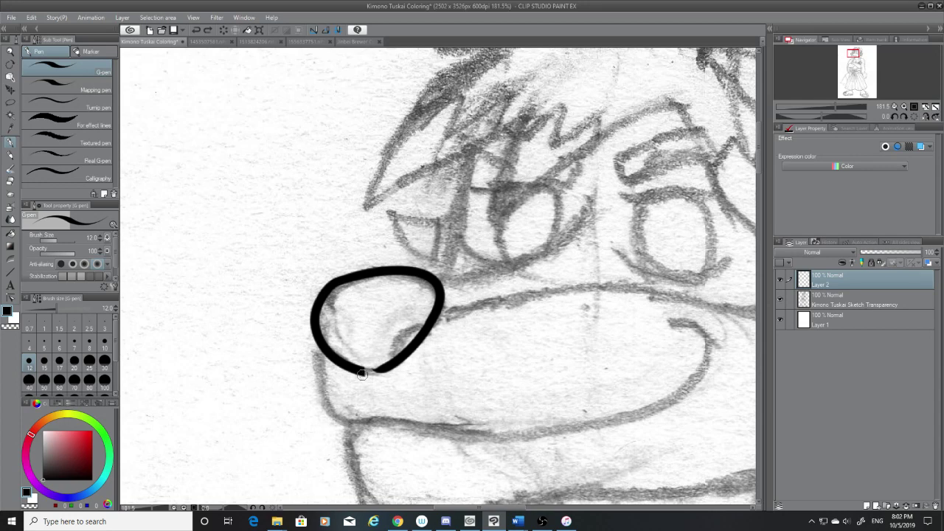
left_click_drag(383, 372, 363, 369)
key("ctrl+z")
key("ctrl+z")
Step: Erase the small bump under the nose outline's bottom edge while the sketch layer is temporarily hidden
left_click(780, 299)
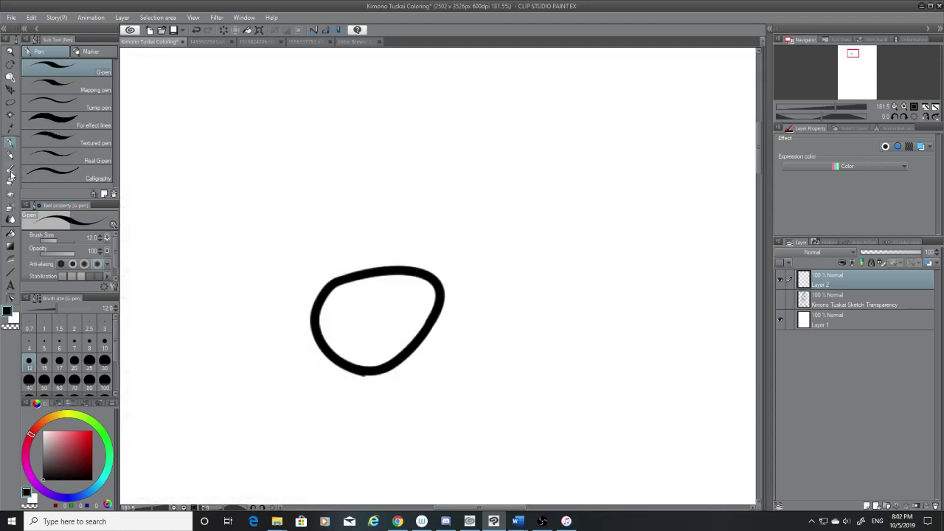
key("e")
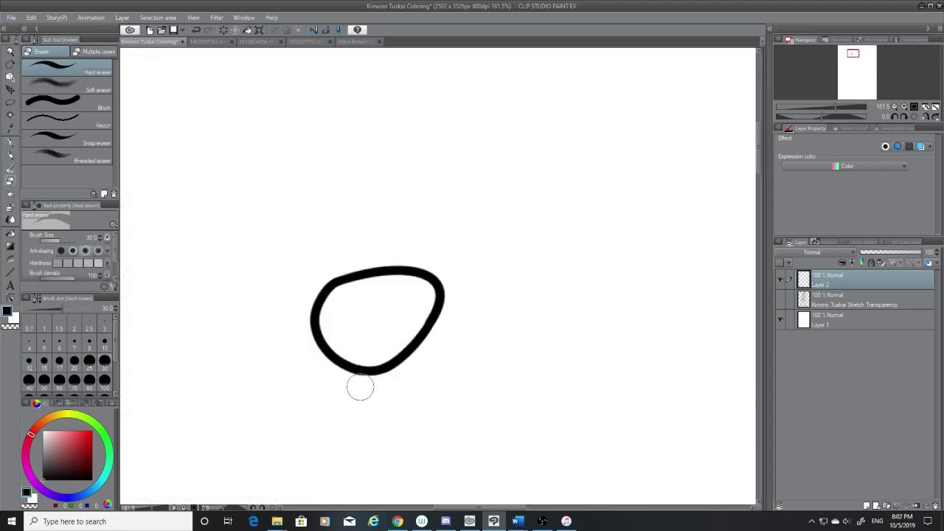
left_click_drag(351, 388, 357, 386)
left_click(781, 299)
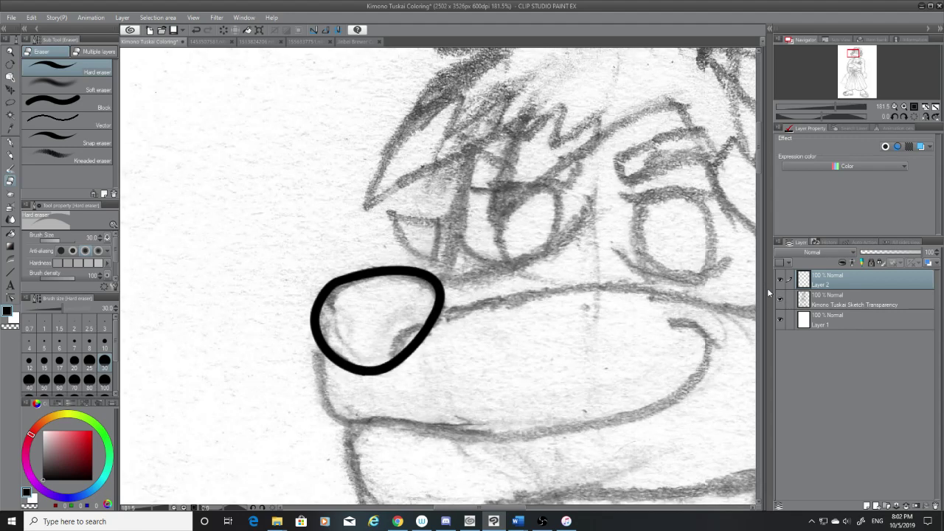
Step: Ink the curved line running from the nose's upper right edge up beneath the eye nearest the nose with the G-pen
left_click(14, 143)
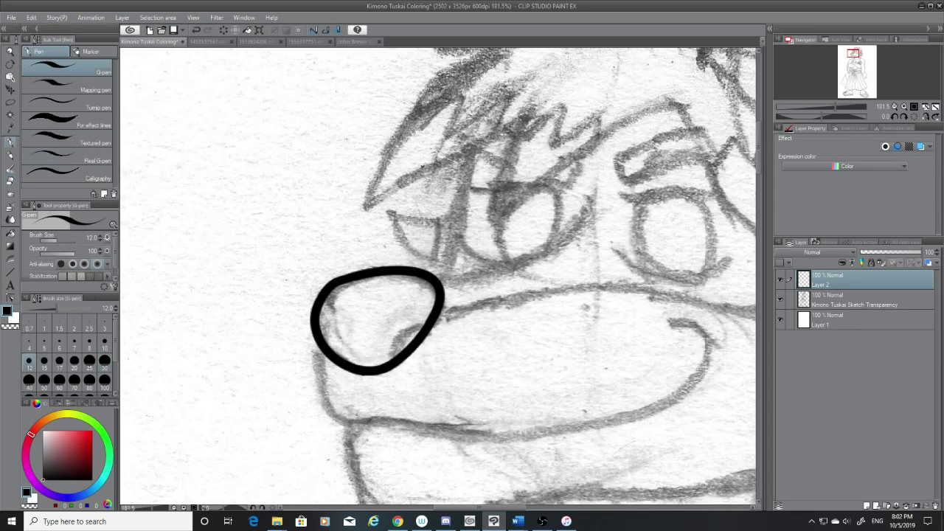
mouse_move(437, 279)
left_mouse_down()
mouse_move(570, 221)
mouse_move(595, 198)
left_mouse_up()
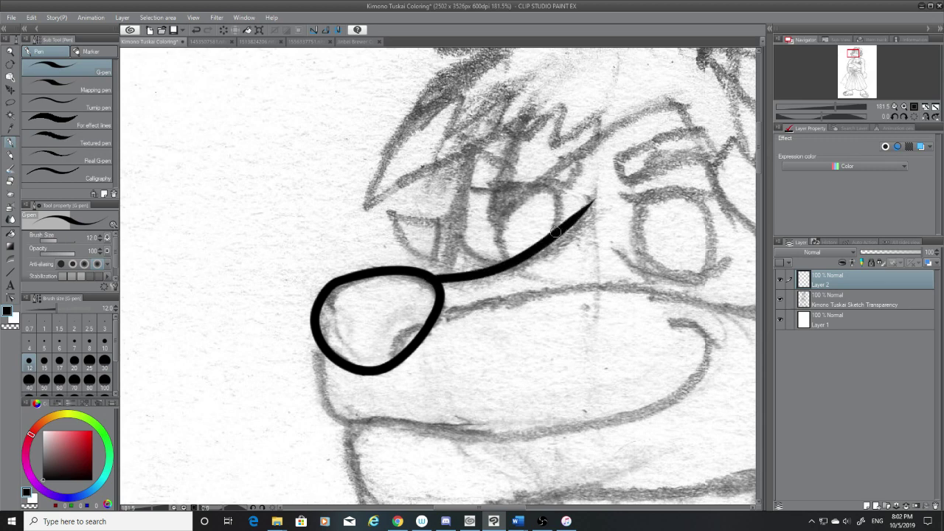
key("ctrl+z")
key("ctrl+y")
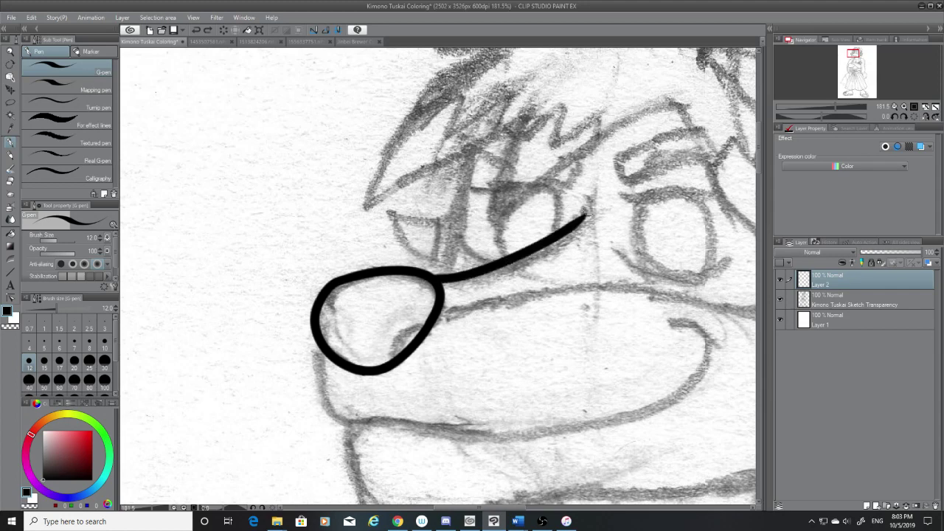
key("ctrl+z")
key("ctrl+y")
key("ctrl+z")
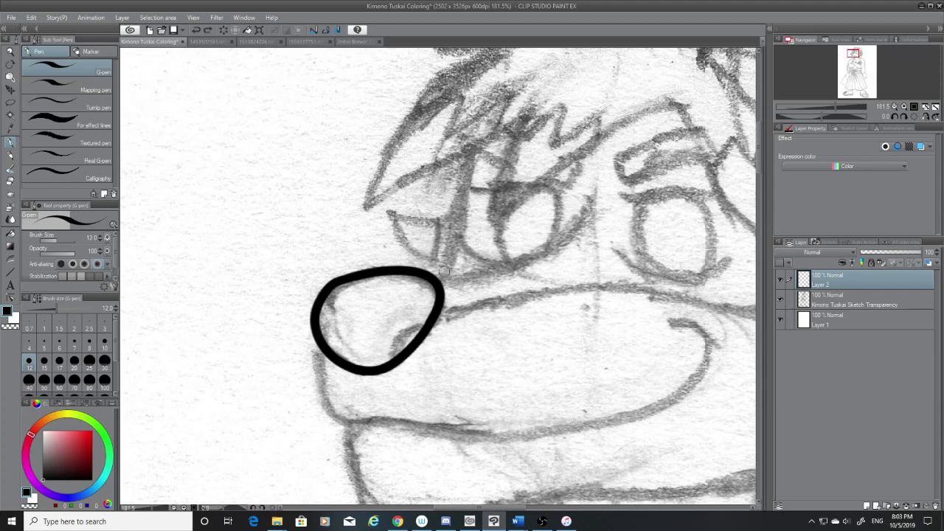
left_click_drag(436, 277, 478, 279)
key("ctrl+y")
key("ctrl+z")
key("ctrl+z")
key("ctrl+y")
key("ctrl+y")
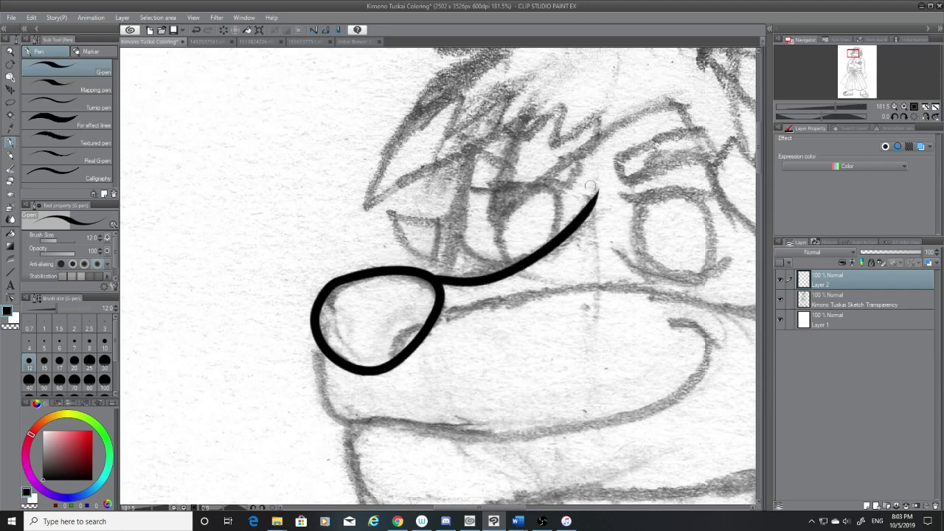
mouse_move(476, 141)
left_mouse_down()
mouse_move(425, 282)
mouse_move(473, 180)
mouse_move(426, 289)
left_mouse_up()
key("ctrl+z")
key("ctrl+z")
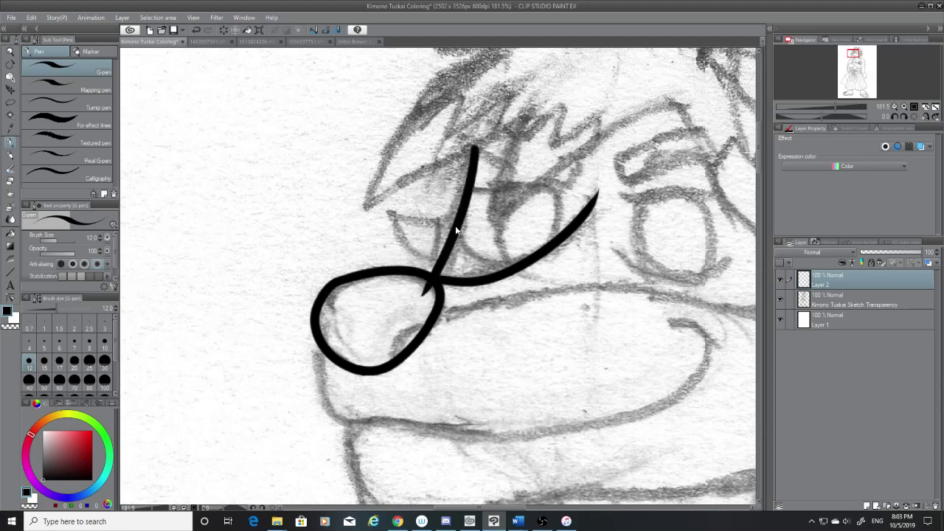
key("ctrl+z")
left_click_drag(475, 149, 438, 272)
key("ctrl+z")
key("ctrl+y")
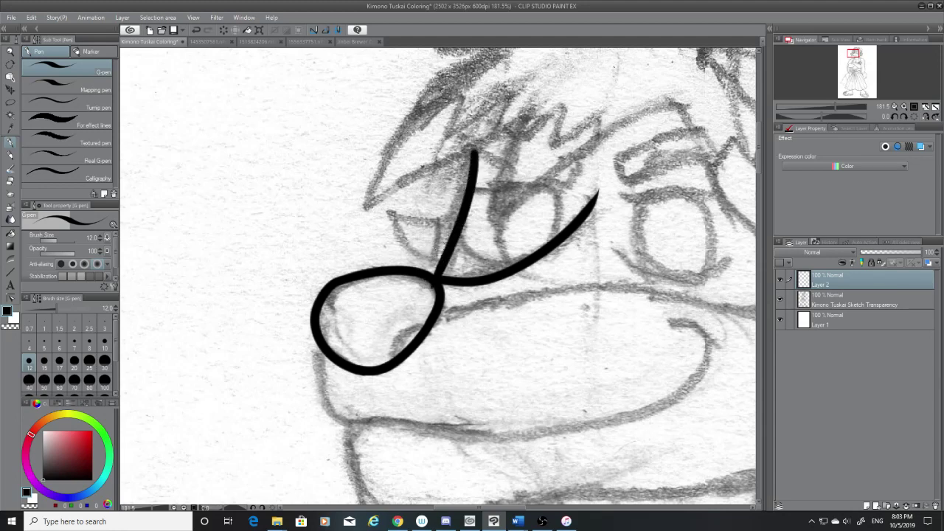
key("ctrl+z")
key("ctrl+y")
key("ctrl+z")
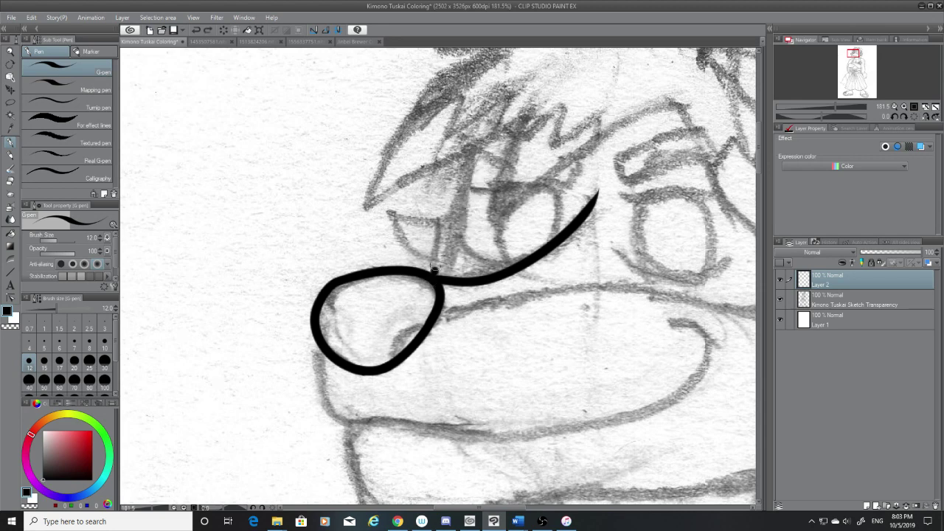
key("ctrl+y")
key("ctrl+z")
Step: Ink the snout bridge line from the nose's upper edge up to the bangs, trim its top with the hard eraser, and return to the G-pen
left_click_drag(434, 273, 471, 149)
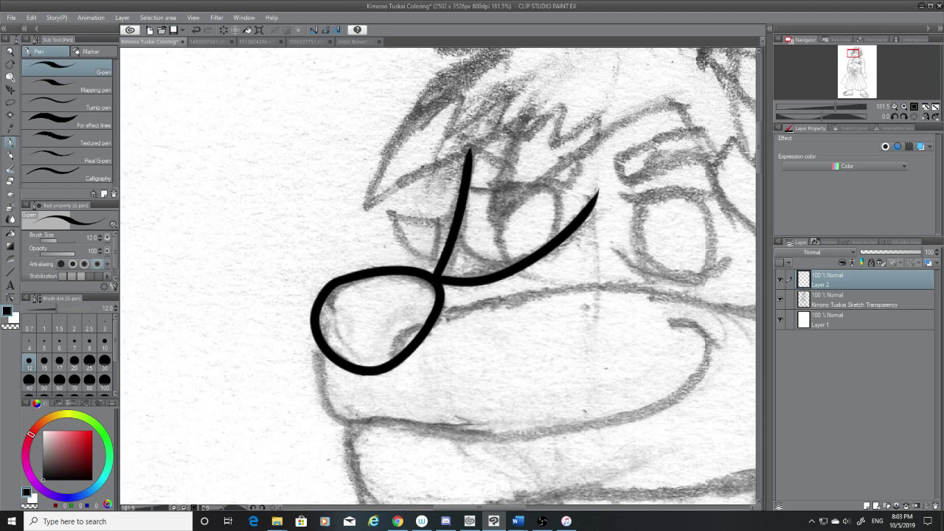
scroll(757, 152, "up", 5)
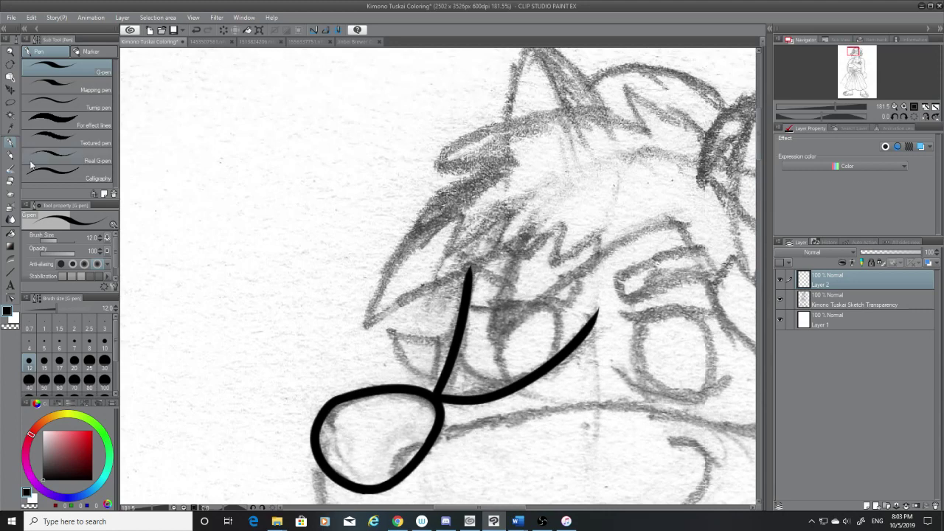
key("e")
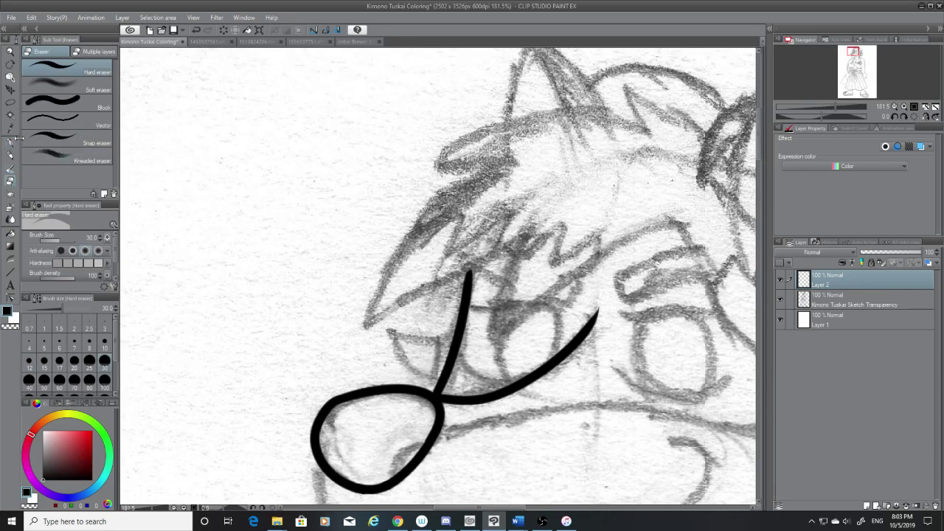
key("p")
mouse_move(465, 271)
left_mouse_down()
mouse_move(519, 239)
mouse_move(415, 294)
left_mouse_up()
key("ctrl+z")
left_click_drag(524, 238, 369, 322)
key("ctrl+z")
key("ctrl+z")
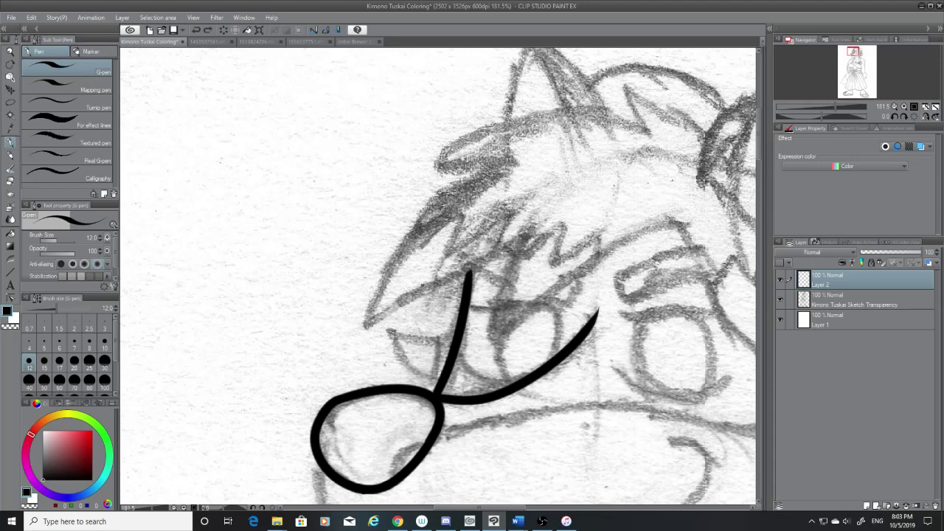
left_click_drag(369, 326, 524, 245)
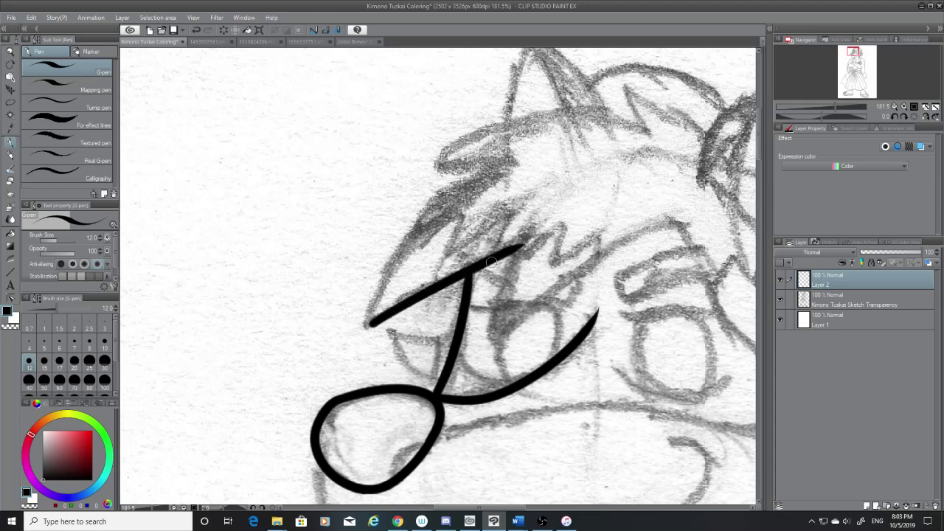
key("ctrl+z")
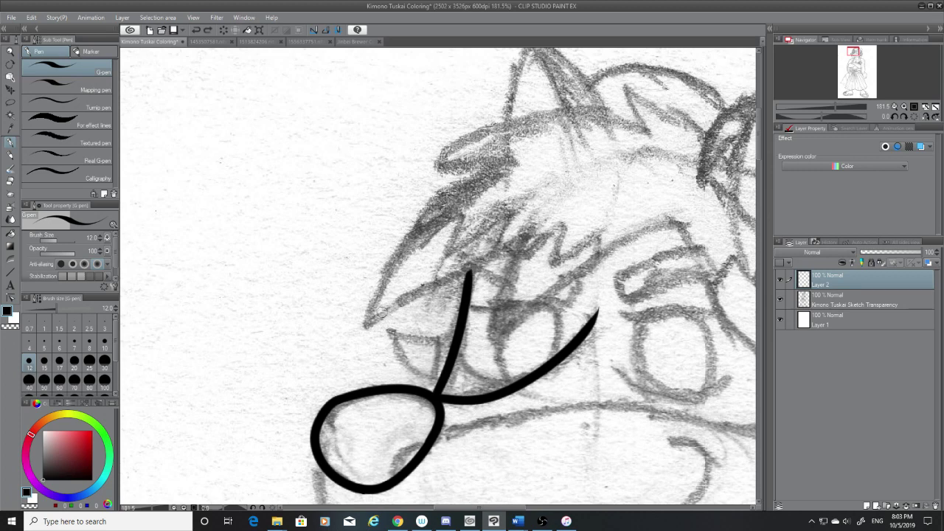
Step: Ink the lower edge of the front bang from its outer tip past the snout bridge line, and trim its upper end with the hard eraser
left_click_drag(369, 323, 527, 238)
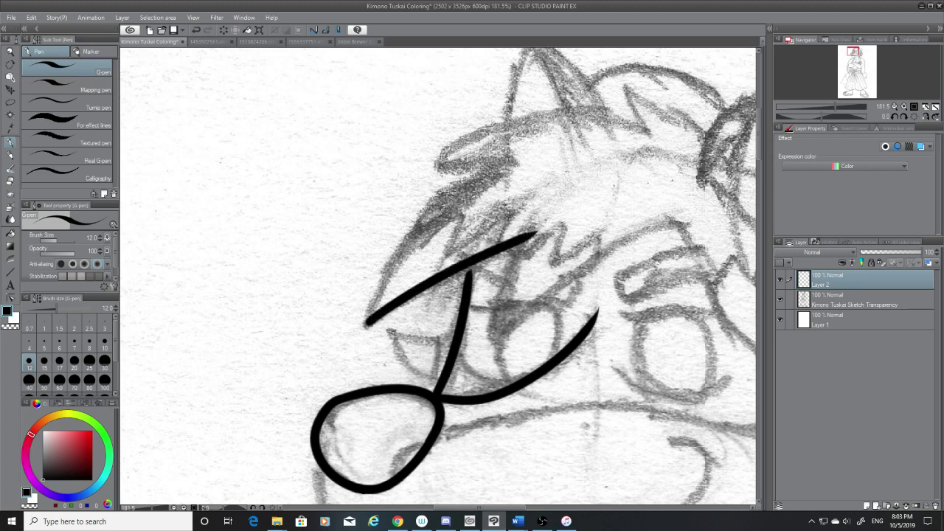
key("e")
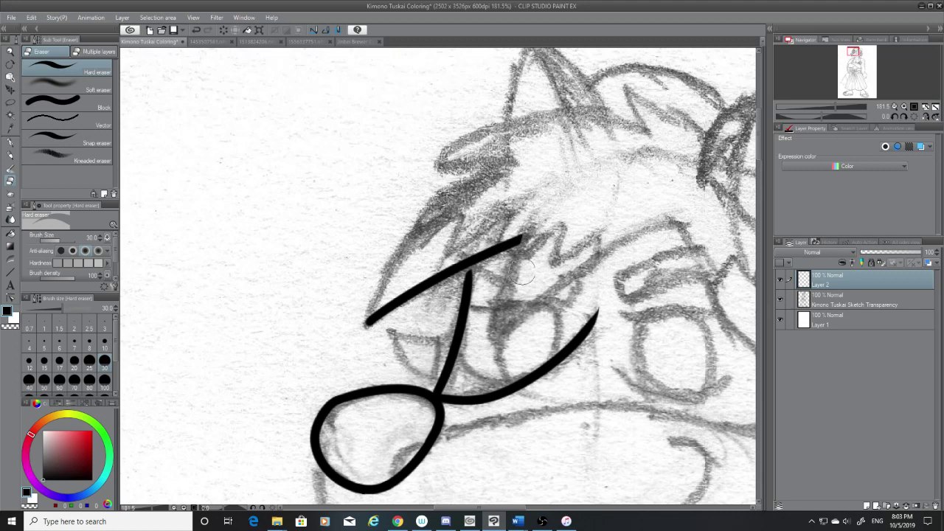
left_click(11, 143)
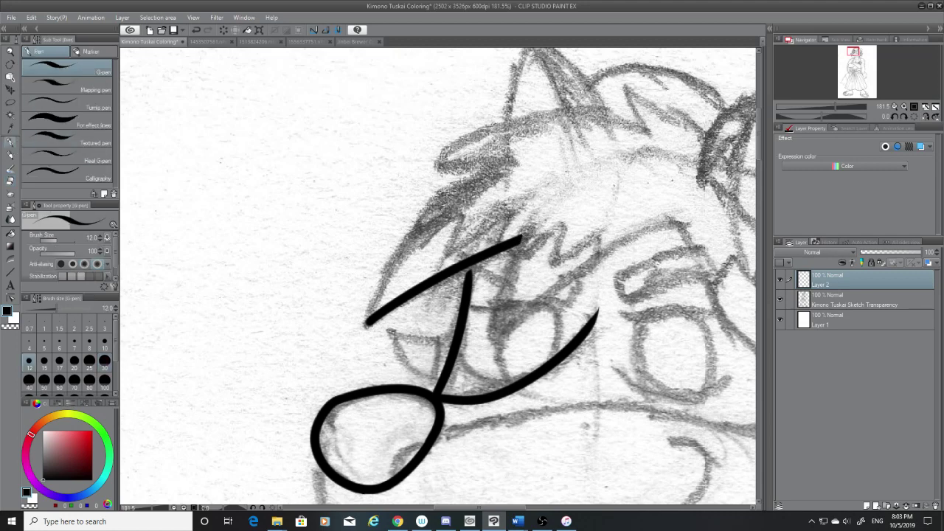
Step: Ink the pointed bang over the eye nearest the nose, running down to a tip and back up above the other eye's brow
left_click_drag(528, 230, 490, 359)
key("ctrl+z")
left_click_drag(529, 231, 473, 379)
key("ctrl+z")
mouse_move(527, 234)
left_mouse_down()
mouse_move(496, 341)
mouse_move(587, 266)
mouse_move(670, 220)
left_mouse_up()
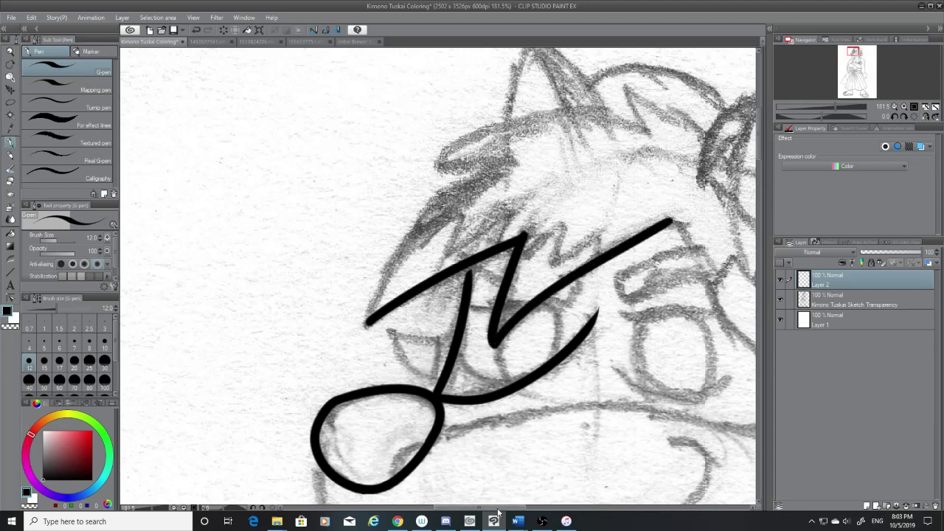
Step: Ink the hair edge from the peak above the far brow down past the outer side of the round eye
left_click_drag(499, 508, 541, 507)
left_click_drag(382, 219, 476, 361)
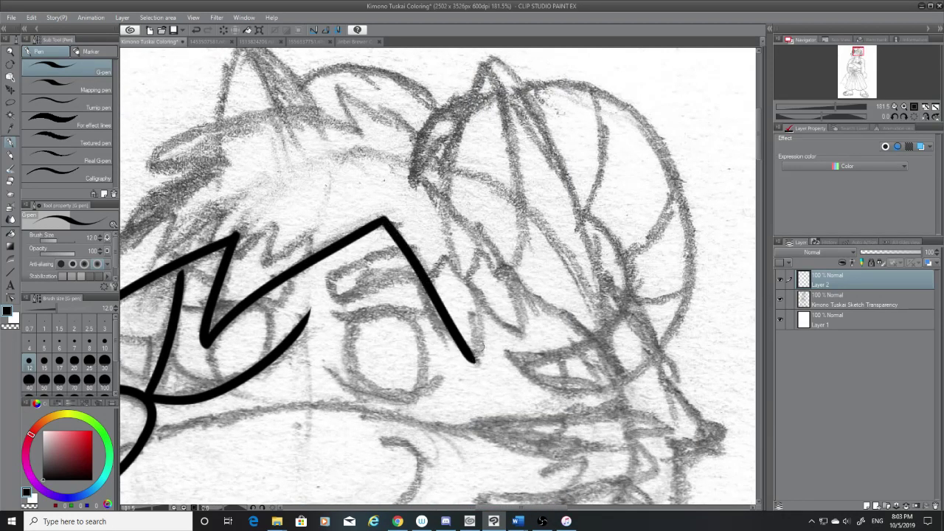
key("ctrl+z")
left_click_drag(383, 217, 488, 349)
key("ctrl+z")
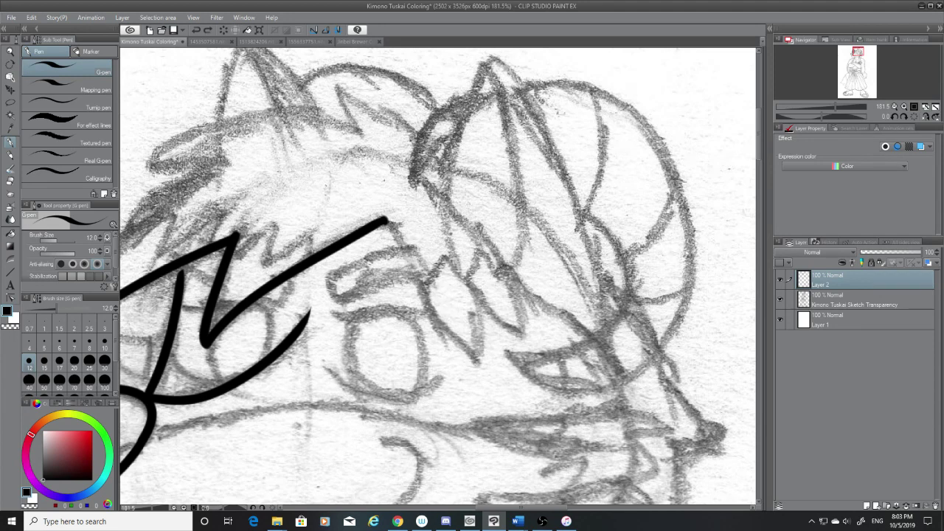
left_click_drag(383, 219, 489, 357)
key("ctrl+z")
mouse_move(383, 220)
left_mouse_down()
mouse_move(516, 380)
mouse_move(484, 270)
left_mouse_up()
key("ctrl+z")
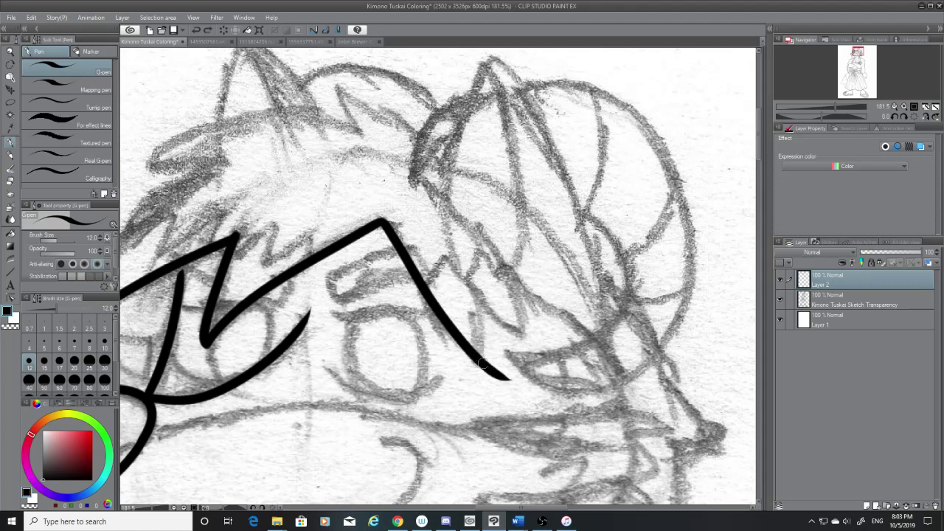
Step: Ink the short line rising from that hair lock's lower end and erase the overshoot to leave a sharp tip
left_click_drag(481, 370, 487, 274)
key("ctrl+z")
mouse_move(481, 367)
left_mouse_down()
mouse_move(472, 292)
mouse_move(484, 355)
left_mouse_up()
key("ctrl+z")
key("ctrl+z")
key("ctrl+z")
mouse_move(477, 291)
left_mouse_down()
mouse_move(483, 369)
mouse_move(497, 375)
mouse_move(460, 376)
left_mouse_up()
left_click(11, 185)
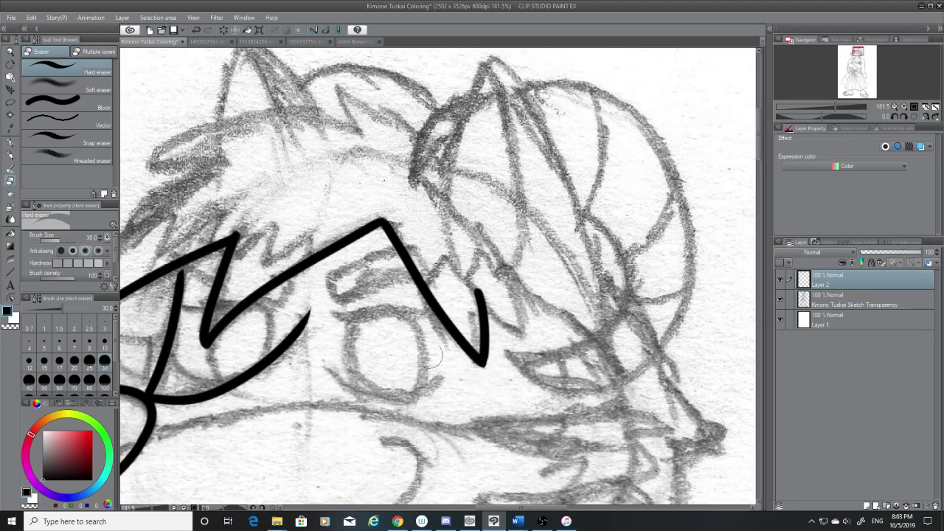
left_click(11, 141)
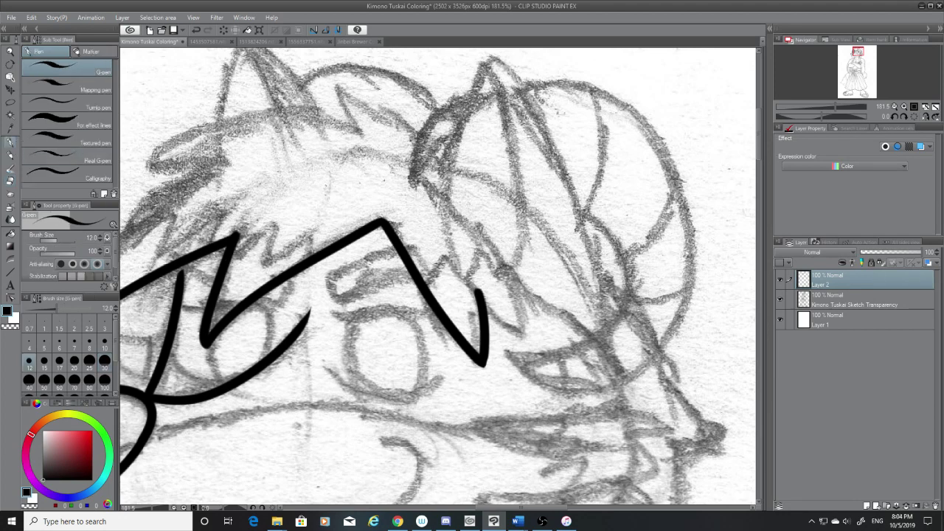
Step: Ink the short curve from the top of the pointed lock down to the tip of the smaller neighbouring lock
left_click_drag(481, 301, 527, 330)
key("ctrl+z")
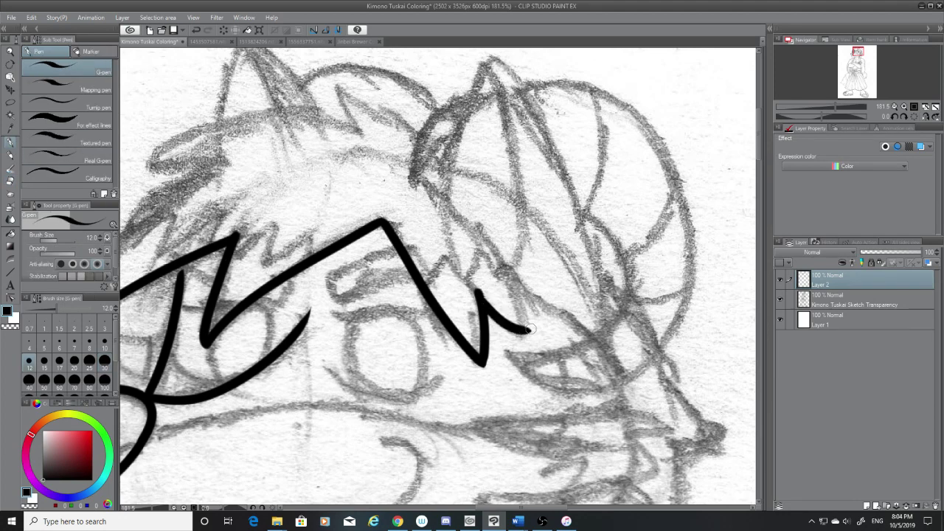
key("ctrl+z")
left_click_drag(482, 302, 526, 313)
key("ctrl+z")
Step: Ink the outer edge of the smaller hair lock, clean its tip with the hard eraser, and return to the G-pen
left_click_drag(506, 265, 526, 332)
key("ctrl+z")
left_click(10, 183)
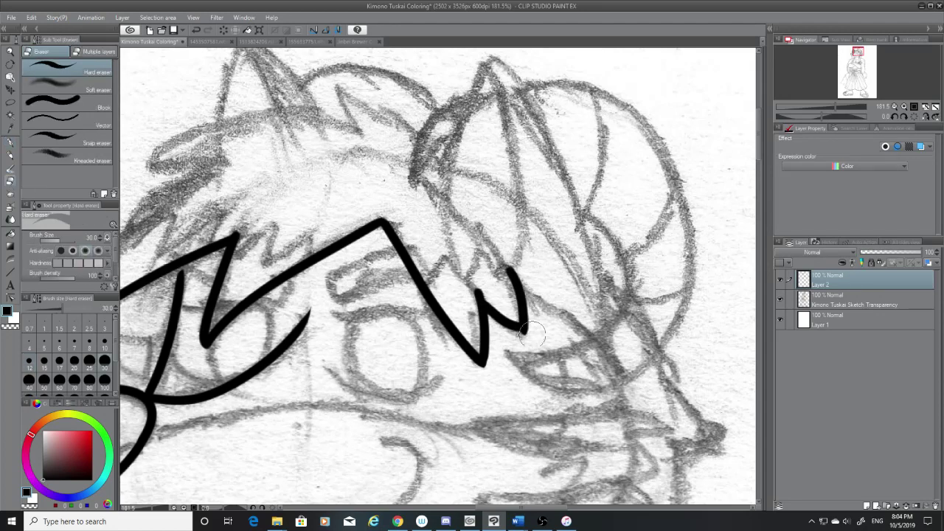
left_click(519, 344)
left_click(10, 143)
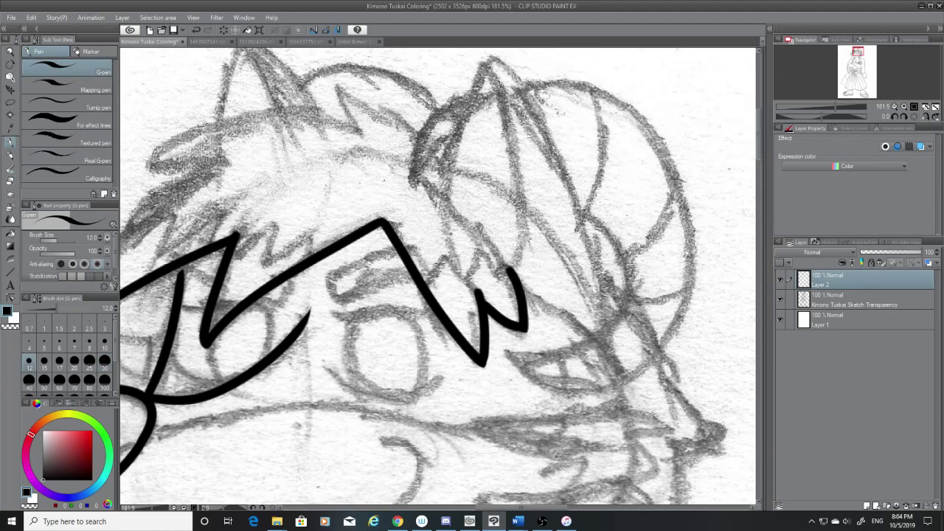
Step: Consult the two colored Tuskai reference pictures for the character's head and return to the Kimono Tuskai drawing
left_click(259, 41)
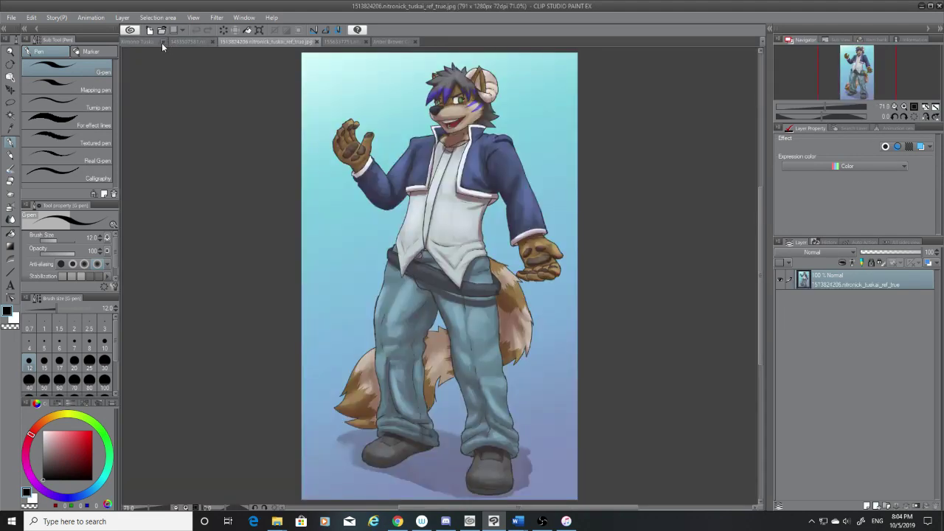
left_click(159, 42)
left_click(176, 41)
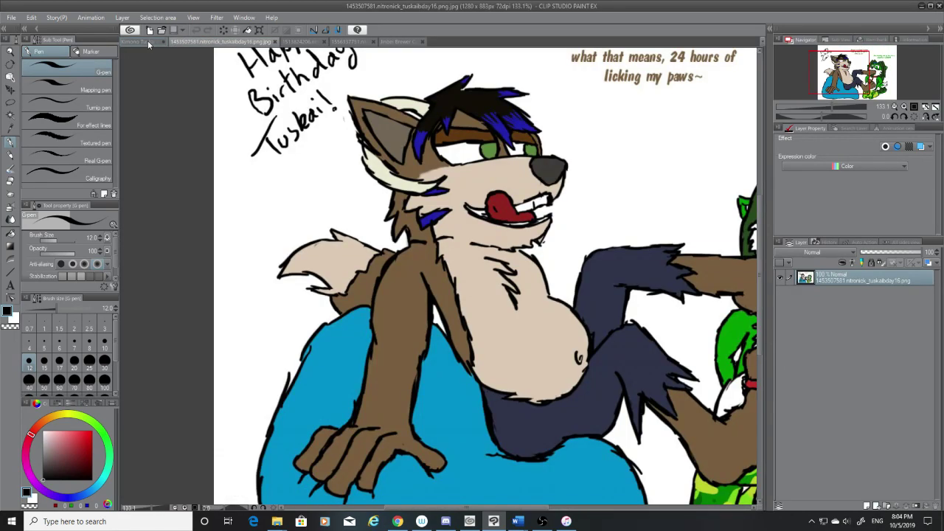
left_click(146, 41)
Step: Ink the outer edge of the ear in front of the large horn, curving from its tip down to its base
mouse_move(487, 63)
left_mouse_down()
mouse_move(503, 78)
mouse_move(599, 308)
left_mouse_up()
key("ctrl+z")
mouse_move(510, 69)
left_mouse_down()
mouse_move(539, 115)
mouse_move(599, 332)
left_mouse_up()
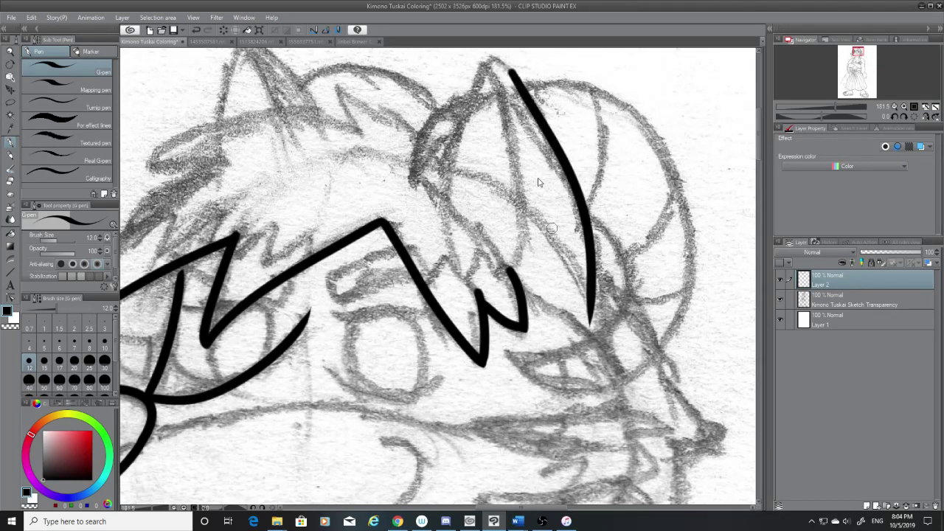
key("ctrl+z")
mouse_move(490, 53)
left_mouse_down()
mouse_move(532, 99)
mouse_move(602, 335)
left_mouse_up()
key("ctrl+z")
mouse_move(498, 59)
left_mouse_down()
mouse_move(572, 177)
mouse_move(599, 354)
left_mouse_up()
Step: Ink the inner edge of the same ear as a curve from its tip down into the hair
left_click_drag(499, 58, 459, 216)
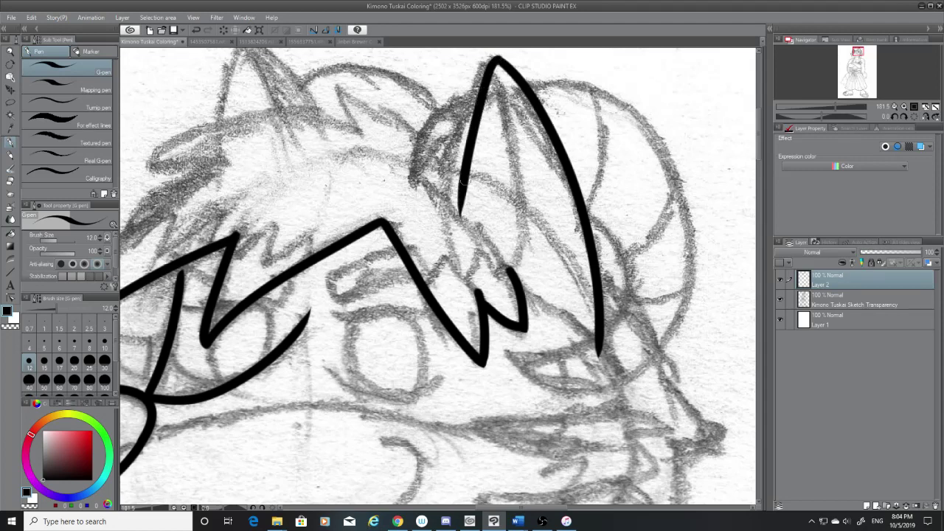
key("ctrl+z")
left_click_drag(501, 55, 441, 231)
key("ctrl+z")
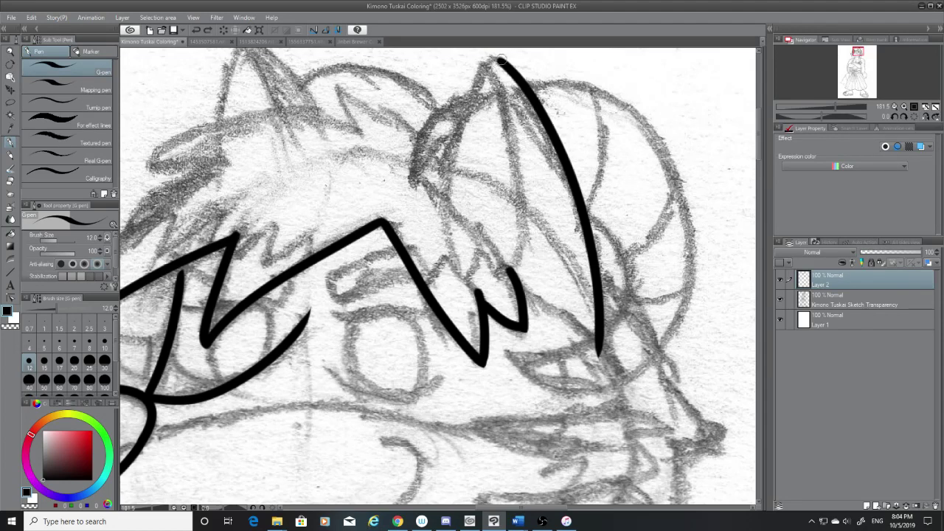
mouse_move(502, 55)
left_mouse_down()
mouse_move(465, 114)
mouse_move(445, 236)
left_mouse_up()
key("ctrl+z")
mouse_move(502, 56)
left_mouse_down()
mouse_move(453, 183)
mouse_move(452, 285)
left_mouse_up()
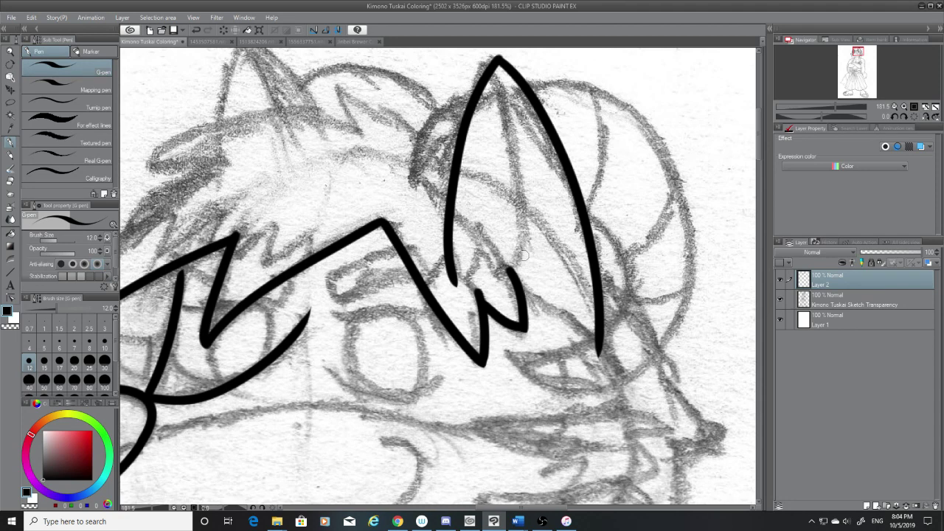
Step: Erase the lower part of the ear's inner edge where it overlaps the hair
left_click(10, 181)
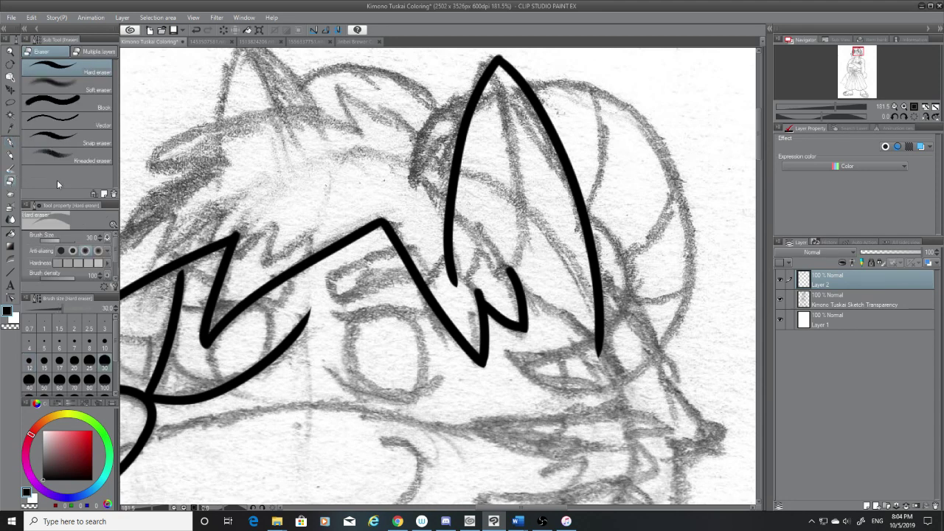
mouse_move(454, 292)
left_mouse_down()
mouse_move(438, 209)
mouse_move(471, 261)
mouse_move(450, 232)
mouse_move(453, 276)
left_mouse_up()
key("ctrl+z")
key("ctrl+z")
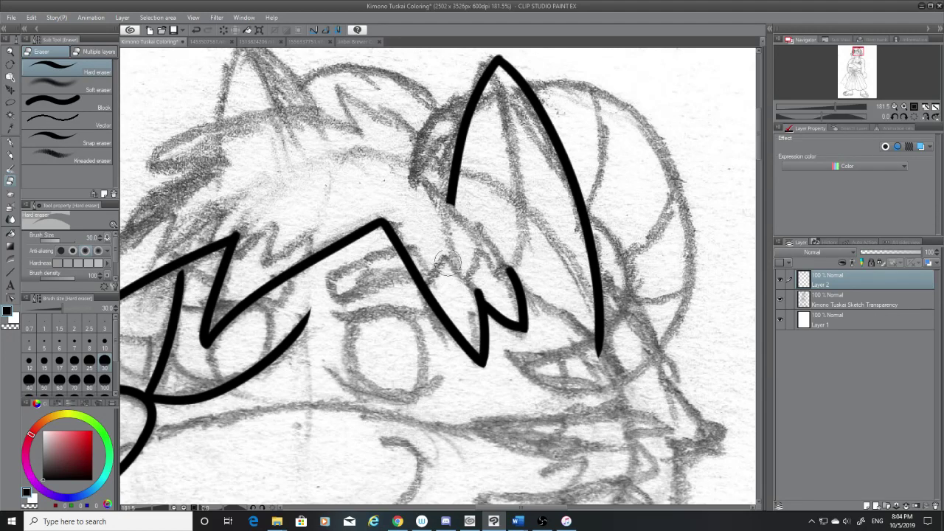
Step: Ink the hair edge from the ear's shortened inner line down to the smaller lock, touch up the join with the hard eraser, and reselect the G-pen
left_click(11, 143)
left_click_drag(447, 195, 535, 321)
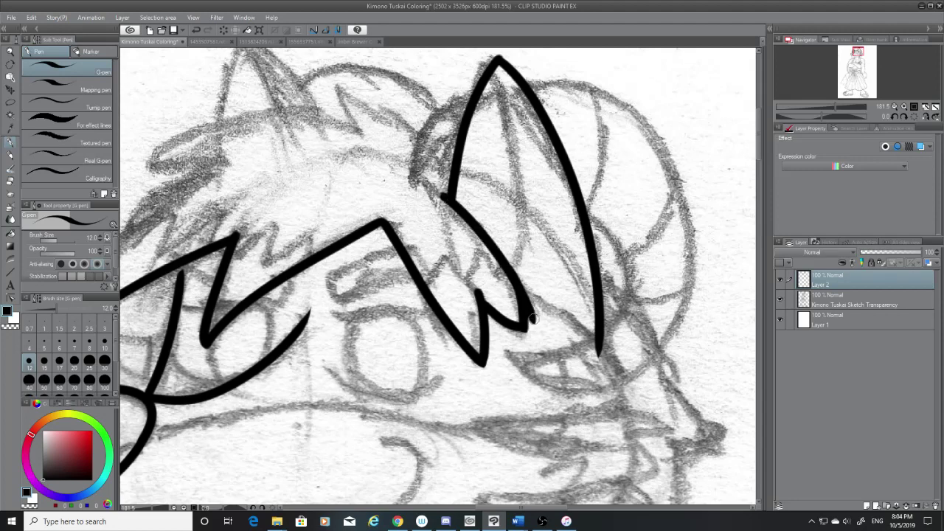
key("ctrl+z")
mouse_move(449, 201)
left_mouse_down()
mouse_move(526, 271)
mouse_move(472, 223)
mouse_move(516, 296)
left_mouse_up()
key("ctrl+z")
key("ctrl+z")
left_click_drag(448, 202, 520, 296)
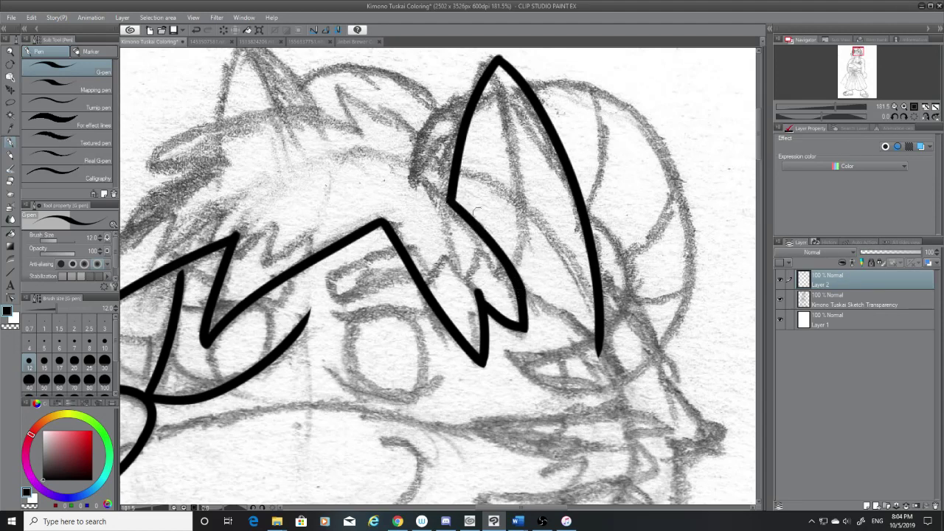
key("e")
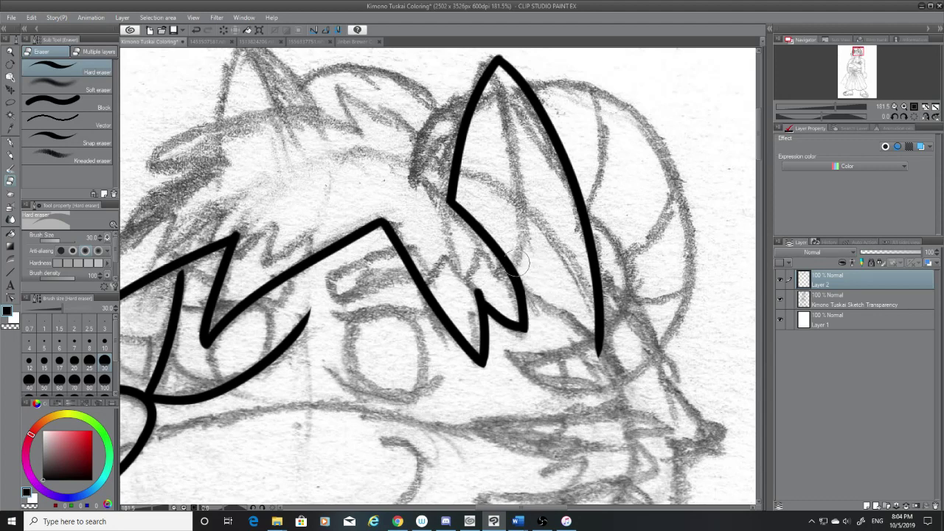
left_click(10, 143)
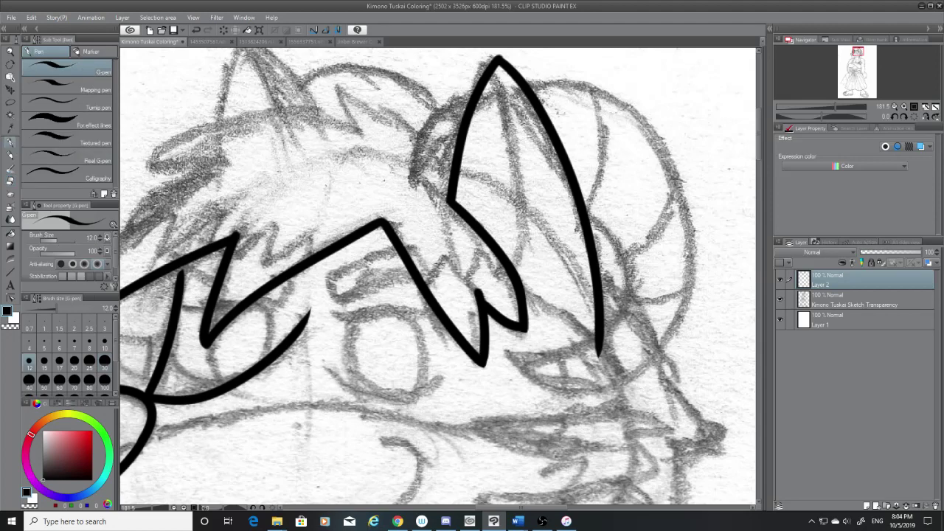
Step: Erase the upper part of the ear's inner edge, from just below the tip to about a third of its length, with the hard eraser
left_click_drag(759, 156, 759, 145)
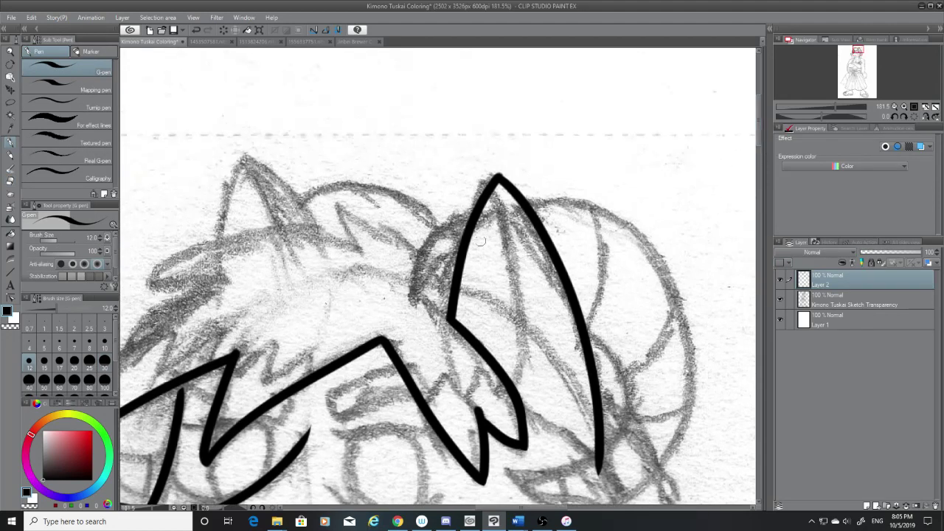
key("e")
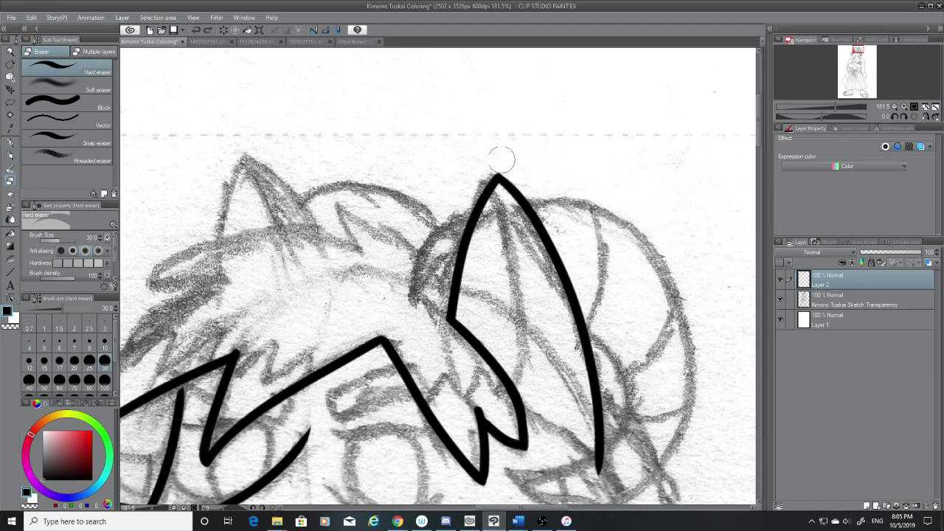
left_click(783, 298)
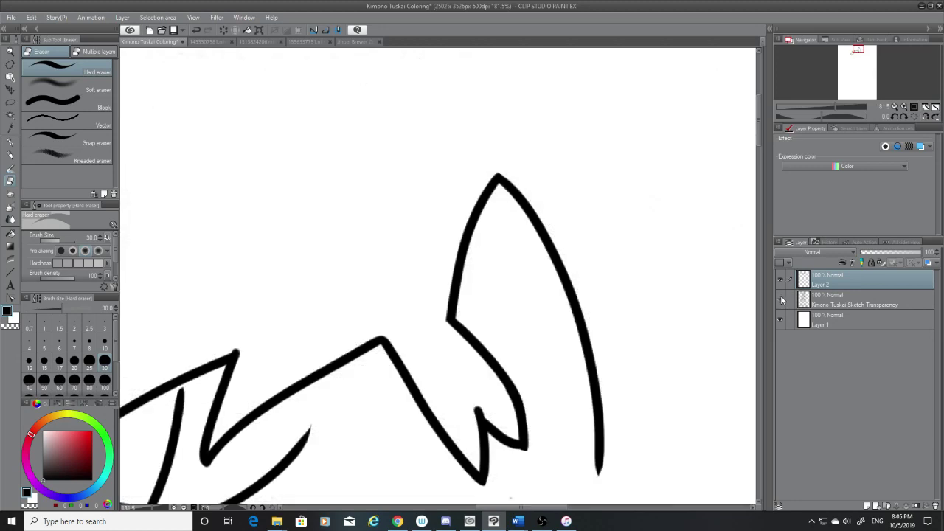
left_click(782, 299)
left_click(780, 278)
left_click(780, 278)
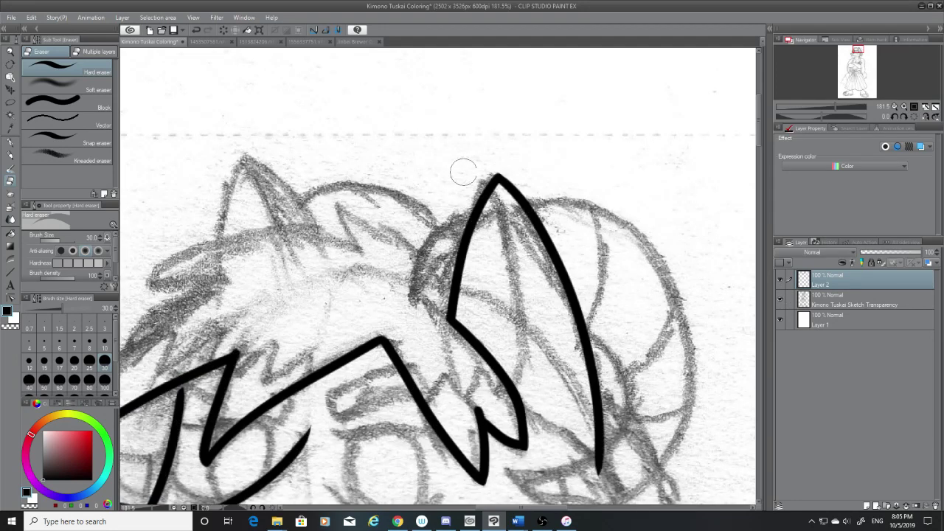
left_click_drag(489, 165, 490, 221)
key("ctrl+z")
left_click_drag(483, 177, 506, 242)
left_click_drag(477, 179, 489, 238)
left_click_drag(478, 199, 483, 262)
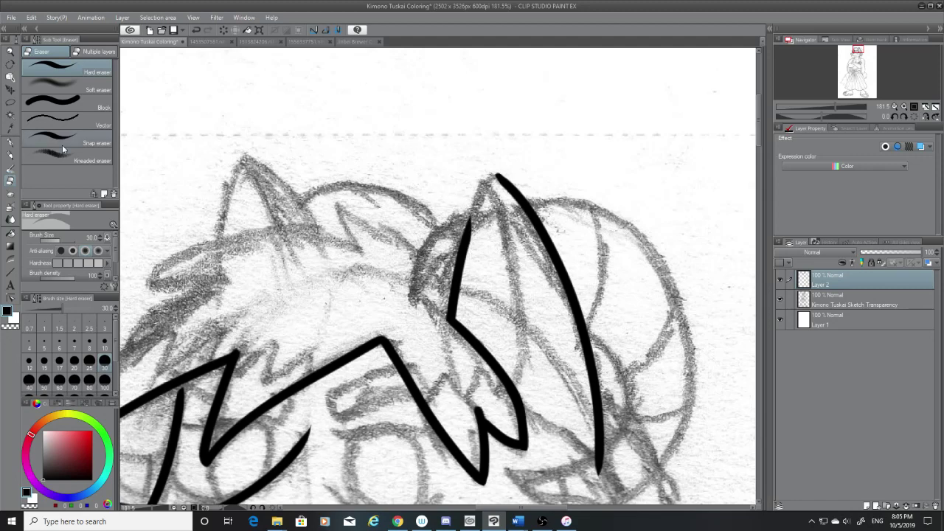
Step: Try to re-ink the erased part of the ear's inner edge from the tip downward with the G-pen
left_click(10, 142)
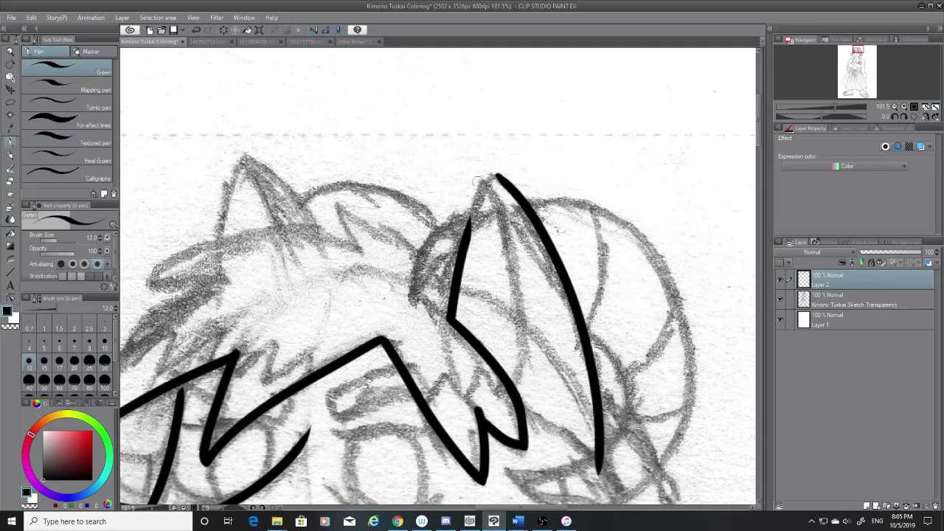
mouse_move(499, 175)
left_mouse_down()
mouse_move(470, 215)
mouse_move(465, 251)
left_mouse_up()
key("ctrl+z")
left_click_drag(497, 176, 466, 247)
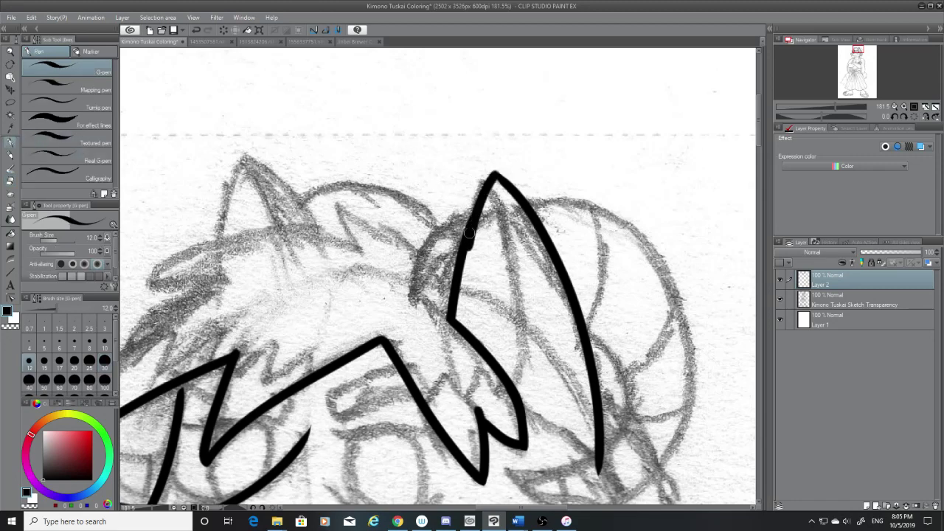
key("ctrl+z")
left_click_drag(490, 189, 465, 254)
key("ctrl+z")
mouse_move(490, 189)
left_mouse_down()
mouse_move(465, 254)
mouse_move(497, 176)
left_mouse_up()
key("ctrl+z")
key("ctrl+z")
Step: Re-ink the upper part of the ear's inner edge with one stroke from the remaining line up to the tip
left_click_drag(466, 236, 506, 152)
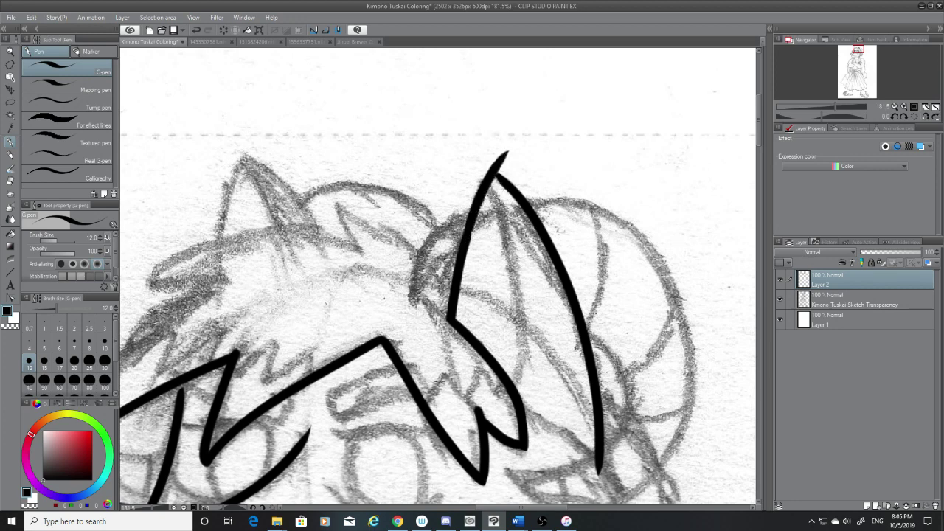
key("ctrl+z")
left_click_drag(469, 236, 499, 176)
key("ctrl+z")
left_click_drag(466, 242, 499, 172)
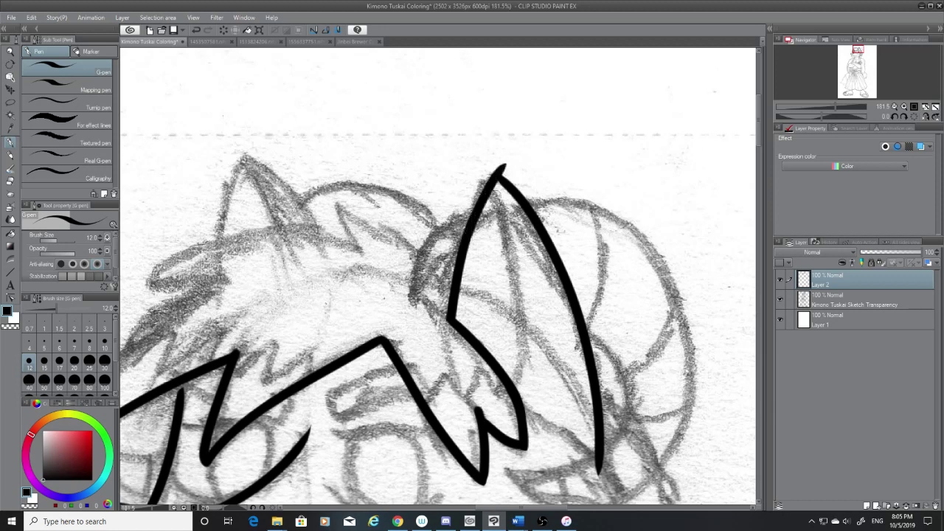
key("ctrl+z")
left_click_drag(466, 240, 509, 148)
key("ctrl+z")
left_click_drag(466, 241, 517, 157)
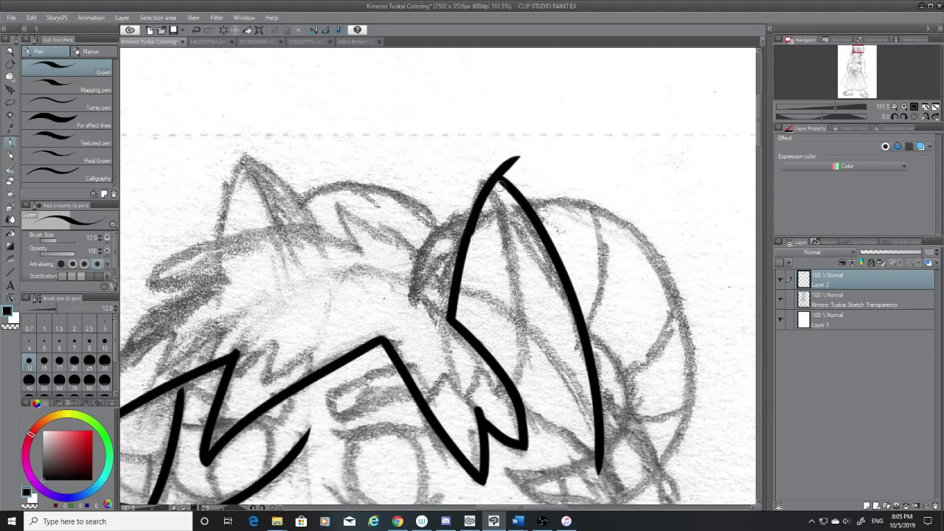
key("ctrl+z")
mouse_move(467, 238)
left_mouse_down()
mouse_move(490, 180)
mouse_move(509, 164)
left_mouse_up()
Step: Touch up the ear's tip with a short G-pen stroke so that both edges meet in a clean point
key("e")
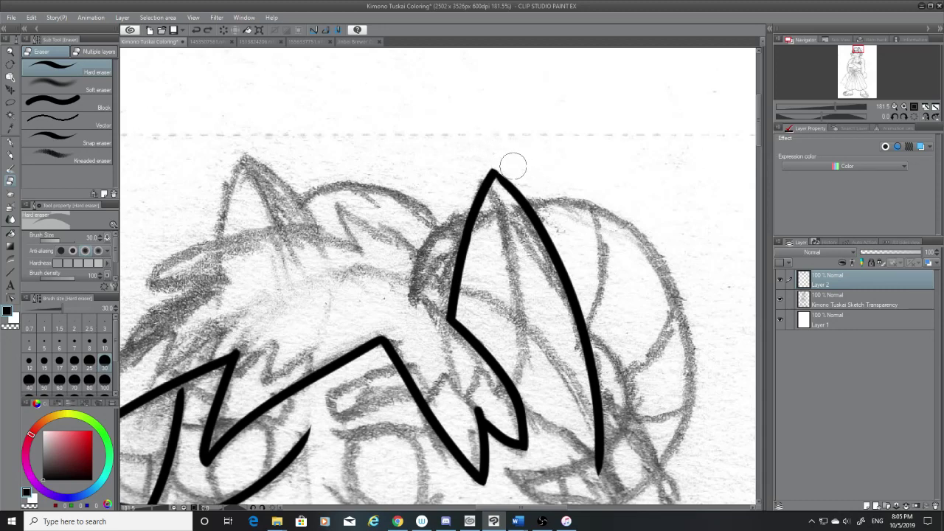
left_click(12, 141)
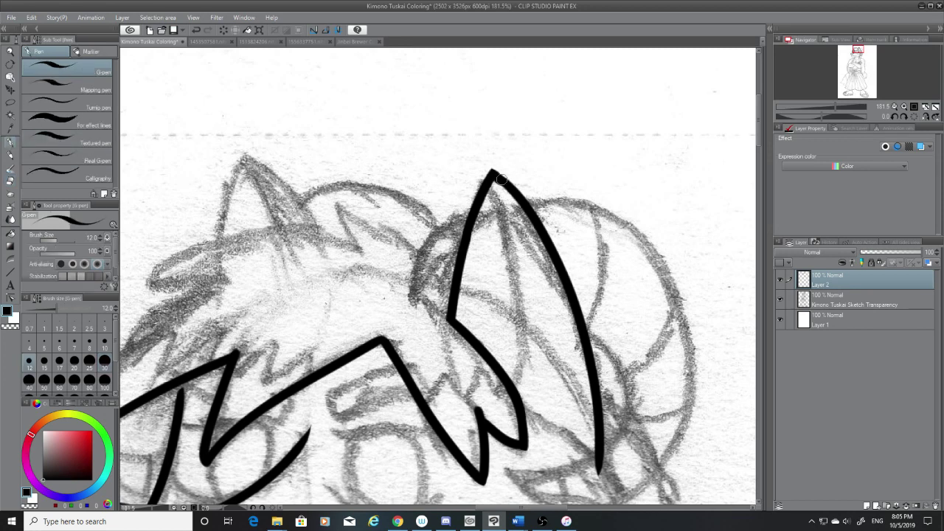
key("ctrl+z")
left_click_drag(512, 192, 494, 173)
Step: Ink the horn section behind the ear's inner edge: a short line from the ear's base and a curve back up to the ear
left_click_drag(450, 314, 407, 289)
key("ctrl+z")
mouse_move(452, 318)
left_mouse_down()
mouse_move(411, 293)
mouse_move(480, 191)
left_mouse_up()
key("ctrl+z")
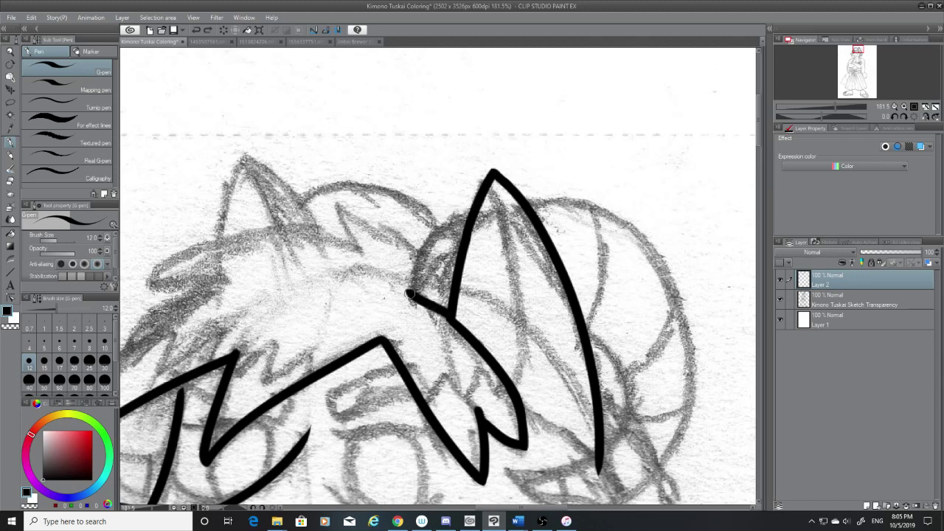
left_click_drag(410, 293, 470, 210)
key("ctrl+z")
mouse_move(412, 293)
left_mouse_down()
mouse_move(471, 211)
mouse_move(595, 211)
mouse_move(635, 476)
left_mouse_up()
key("ctrl+z")
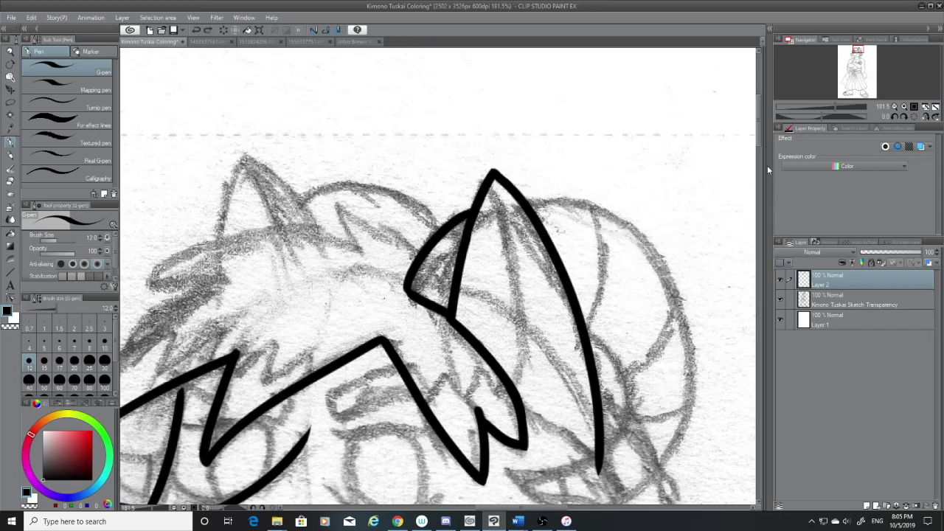
Step: Try to ink the large horn's outer curve from the ear's outer edge around and down toward the horn's tip
scroll(758, 131, "up", 1)
scroll(758, 131, "down", 3)
left_click_drag(523, 70, 601, 347)
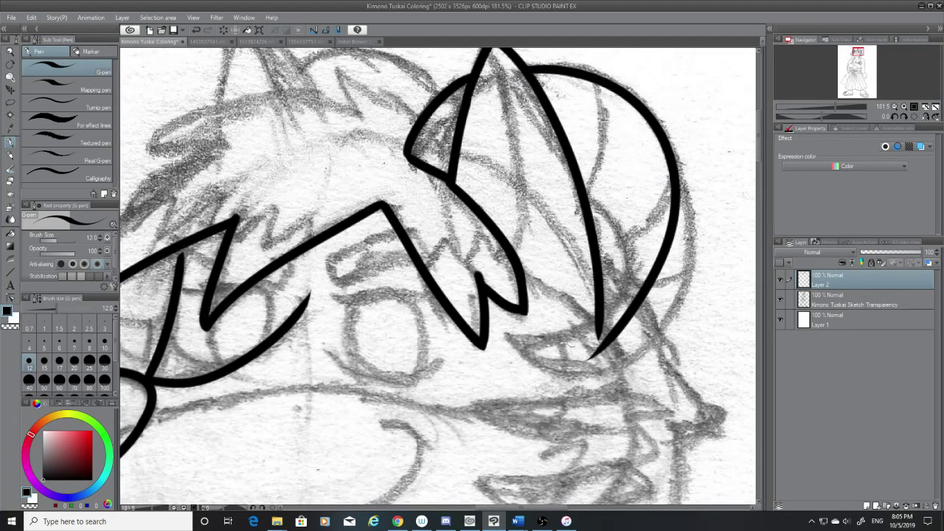
key("ctrl+z")
mouse_move(530, 68)
left_mouse_down()
mouse_move(611, 96)
mouse_move(590, 366)
left_mouse_up()
key("ctrl+z")
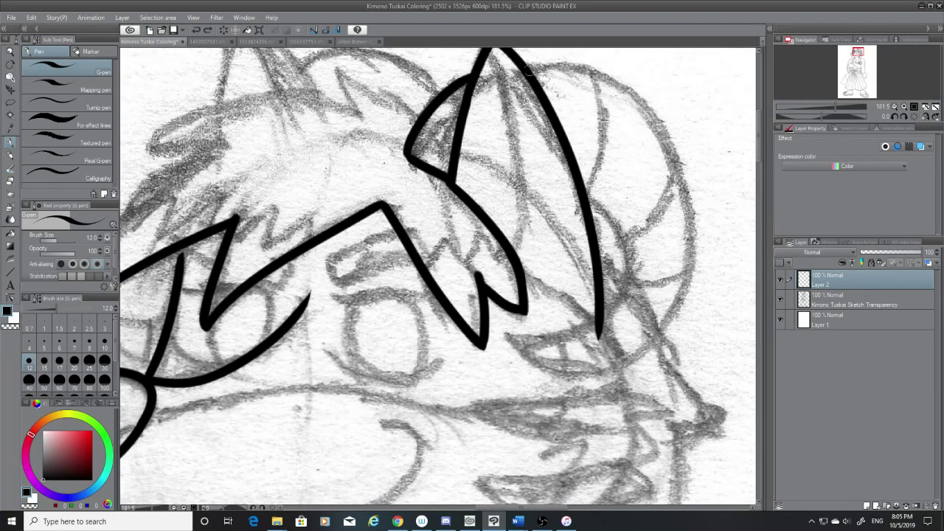
mouse_move(530, 67)
left_mouse_down()
mouse_move(659, 312)
mouse_move(569, 365)
left_mouse_up()
key("ctrl+z")
mouse_move(522, 65)
left_mouse_down()
mouse_move(698, 271)
mouse_move(564, 414)
left_mouse_up()
key("ctrl+z")
mouse_move(535, 72)
left_mouse_down()
mouse_move(668, 301)
mouse_move(530, 382)
left_mouse_up()
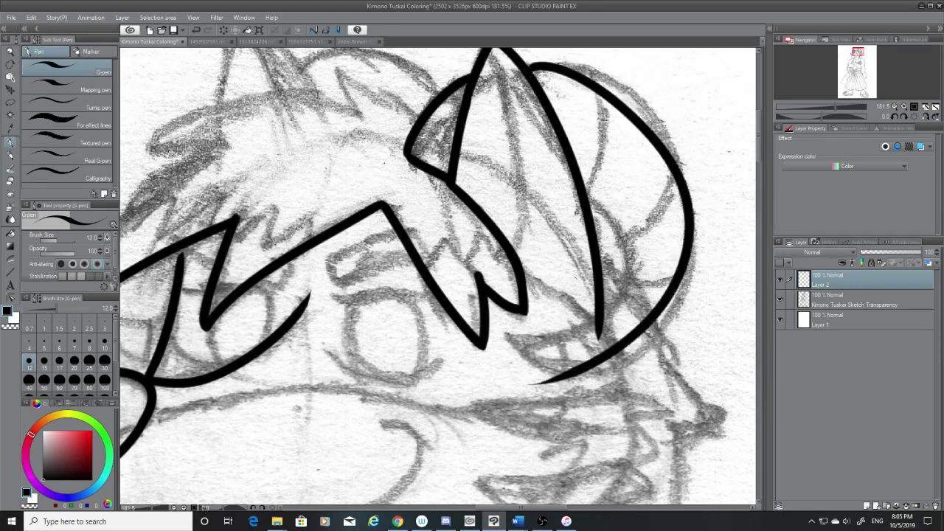
key("ctrl+z")
Step: Trim the lower end of the ear's outer edge, then ink the horn's inner curl from that edge around to the horn's tip
key("e")
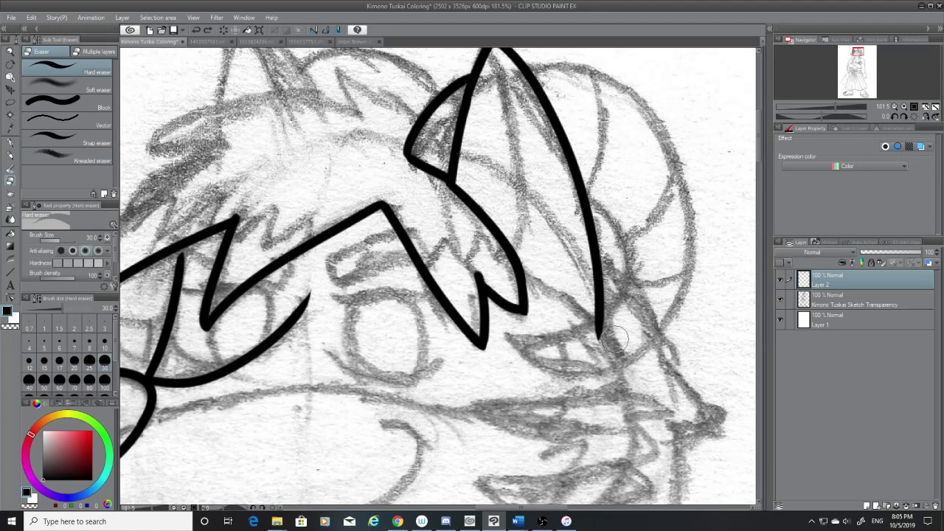
left_click_drag(601, 341, 599, 322)
key("p")
left_click_drag(594, 197, 533, 357)
key("ctrl+z")
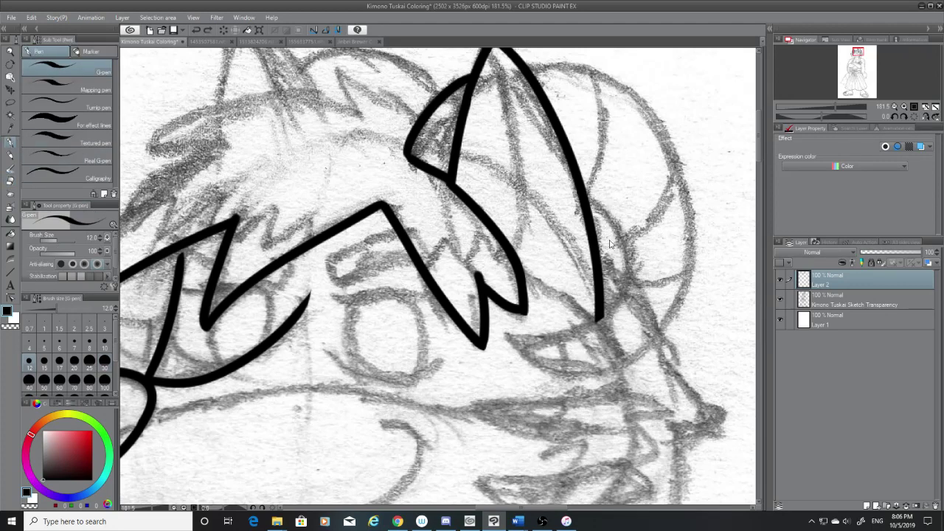
left_click_drag(588, 201, 520, 359)
key("ctrl+z")
mouse_move(592, 199)
left_mouse_down()
mouse_move(525, 353)
mouse_move(487, 359)
left_mouse_up()
key("ctrl+z")
left_click_drag(585, 195, 507, 339)
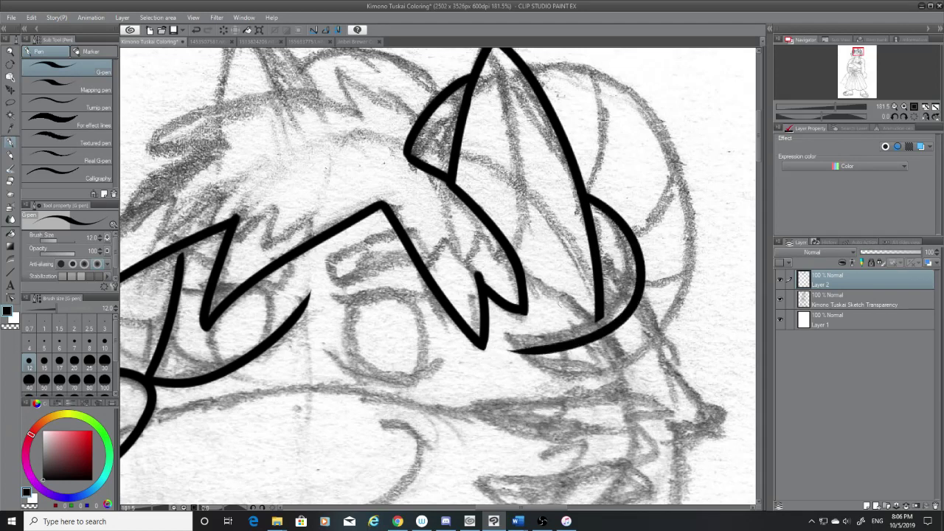
key("ctrl+z")
left_click_drag(590, 197, 510, 336)
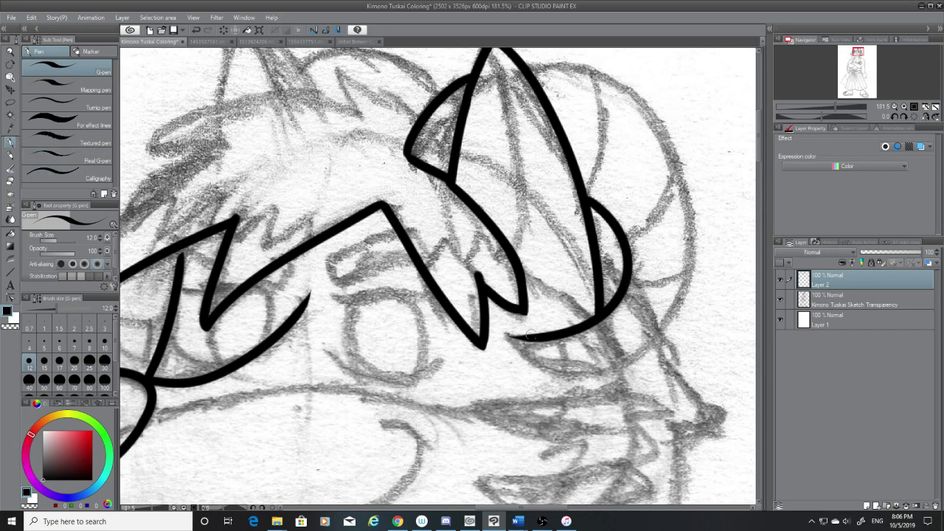
Step: Try to ink the underside of the horn from its tip, curving back up toward the outer side
mouse_move(536, 338)
left_mouse_down()
mouse_move(505, 332)
mouse_move(657, 346)
left_mouse_up()
key("ctrl+z")
key("ctrl+z")
key("ctrl+z")
key("ctrl+z")
key("ctrl+z")
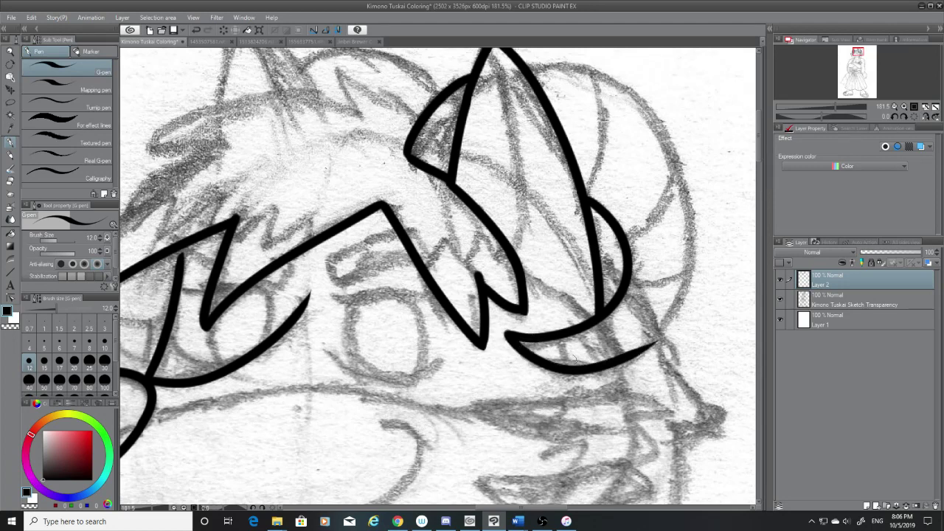
key("ctrl+z")
mouse_move(507, 336)
left_mouse_down()
mouse_move(679, 336)
mouse_move(704, 288)
left_mouse_up()
key("ctrl+z")
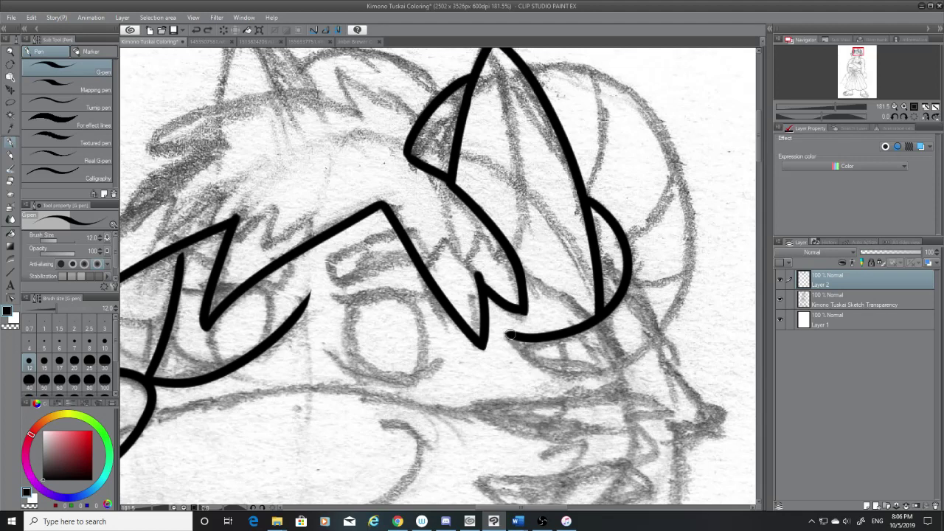
mouse_move(509, 334)
left_mouse_down()
mouse_move(716, 274)
mouse_move(721, 264)
left_mouse_up()
key("ctrl+z")
Step: Try again to ink the large horn's outer curve, starting at the upper part of the ear's outer edge
left_click_drag(533, 66, 649, 335)
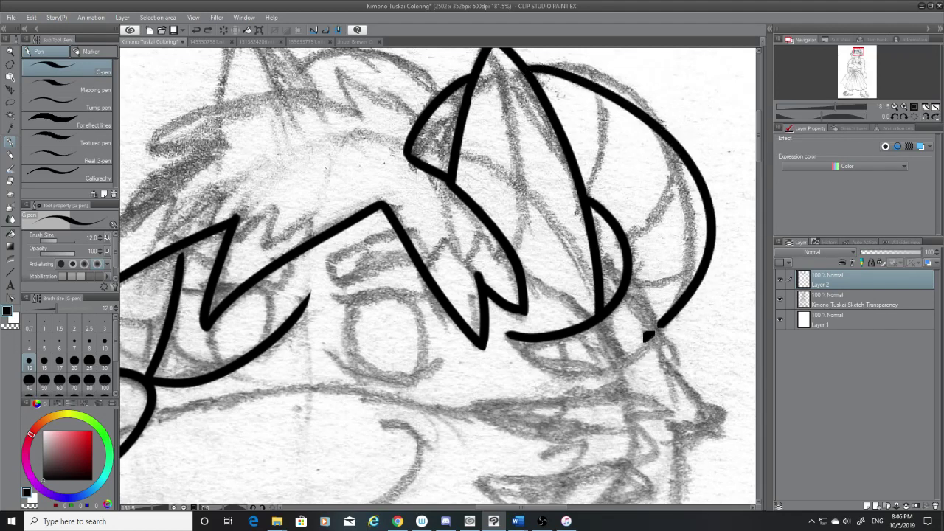
key("ctrl+z")
scroll(529, 169, "up", 3)
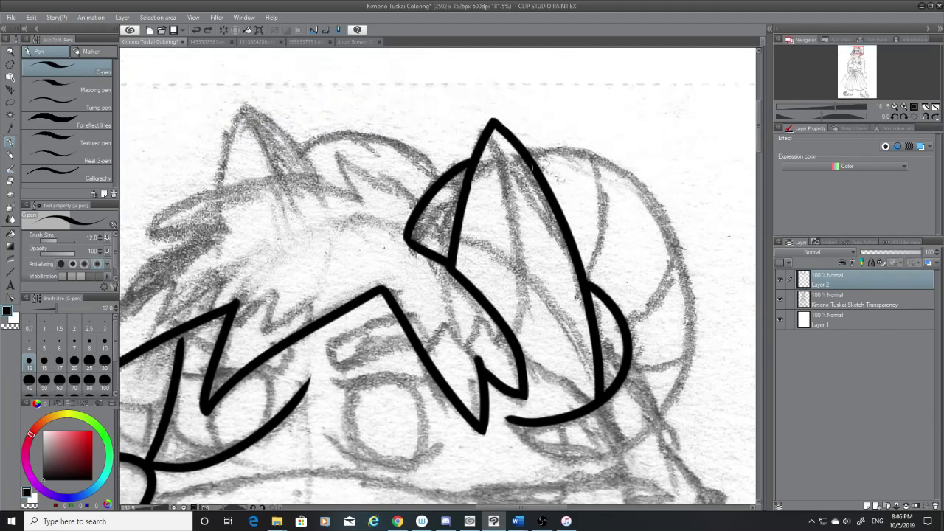
mouse_move(529, 169)
left_mouse_down()
mouse_move(633, 194)
mouse_move(650, 413)
left_mouse_up()
key("ctrl+z")
left_click_drag(528, 155, 564, 420)
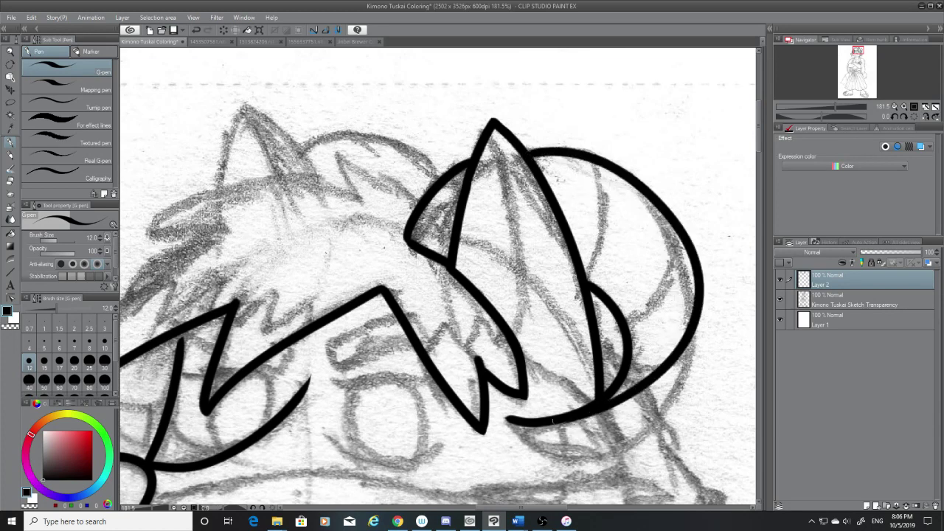
key("ctrl+z")
mouse_move(528, 155)
left_mouse_down()
mouse_move(580, 160)
mouse_move(569, 468)
left_mouse_up()
key("ctrl+z")
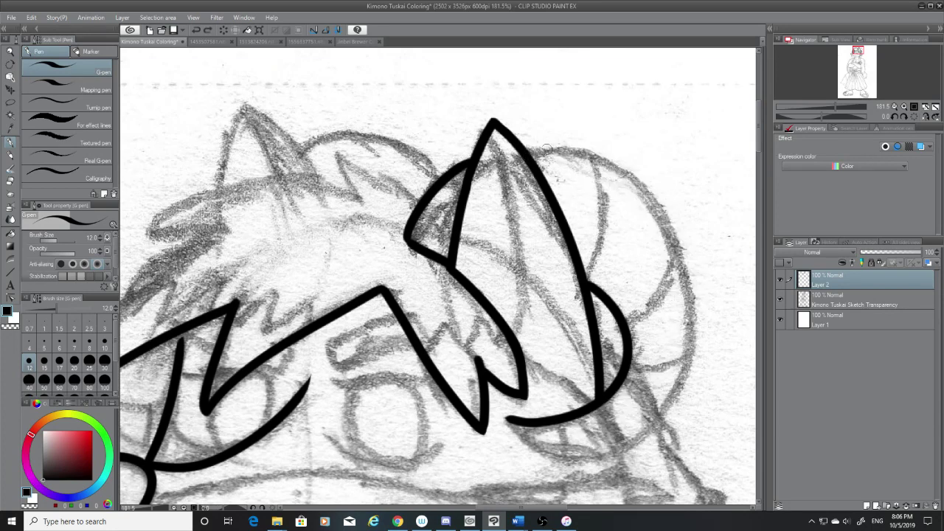
mouse_move(530, 152)
left_mouse_down()
mouse_move(548, 158)
mouse_move(649, 452)
left_mouse_up()
key("ctrl+z")
Step: Ink the inner ear line as a curve from just below the ear's tip down to the hair edge
mouse_move(503, 134)
left_mouse_down()
mouse_move(520, 203)
mouse_move(525, 322)
left_mouse_up()
key("ctrl+z")
left_click_drag(491, 141, 530, 332)
key("ctrl+z")
left_click_drag(485, 142, 505, 364)
key("ctrl+z")
left_click_drag(487, 141, 503, 344)
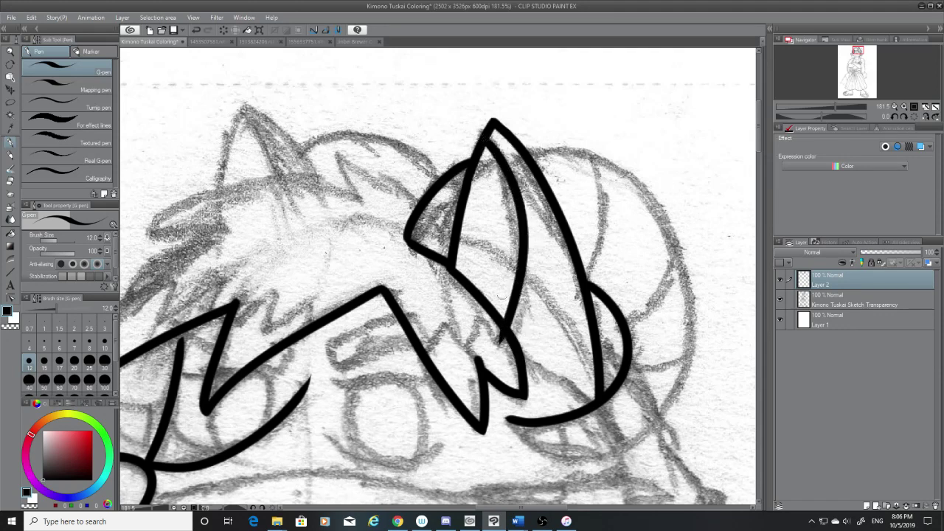
key("ctrl+z")
left_click_drag(486, 141, 511, 344)
key("ctrl+z")
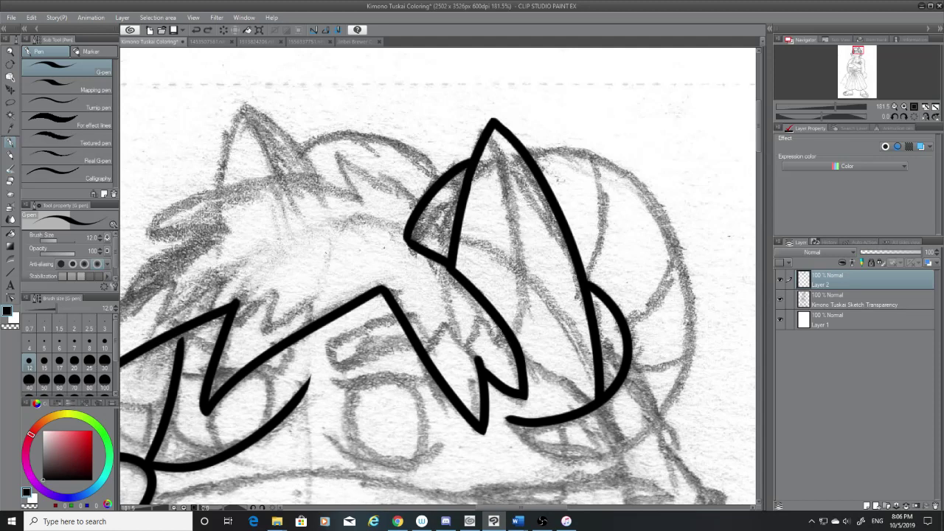
left_click_drag(492, 130, 516, 328)
key("ctrl+z")
mouse_move(487, 140)
left_mouse_down()
mouse_move(520, 278)
mouse_move(511, 332)
left_mouse_up()
key("ctrl+z")
key("ctrl+z")
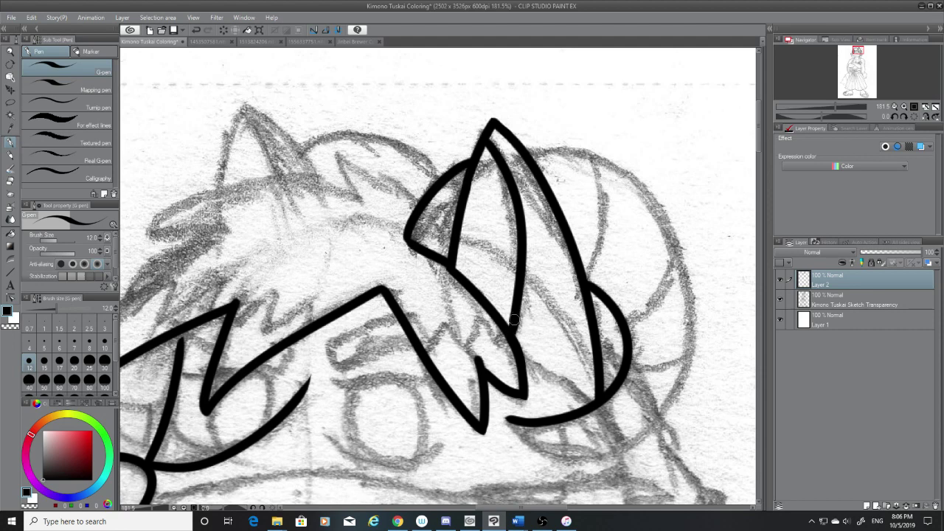
Step: Try to touch up the lower end of the inner ear line with short G-pen strokes
left_click_drag(516, 315, 511, 336)
key("ctrl+z")
key("ctrl+z")
key("ctrl+z")
mouse_move(516, 309)
left_mouse_down()
mouse_move(510, 336)
mouse_move(515, 317)
left_mouse_up()
key("ctrl+z")
key("ctrl+z")
key("ctrl+z")
key("ctrl+z")
Step: Hide the Kimono Tuskai Sketch Transparency layer and retouch the inner ear line where it meets the hair edge
left_click(781, 297)
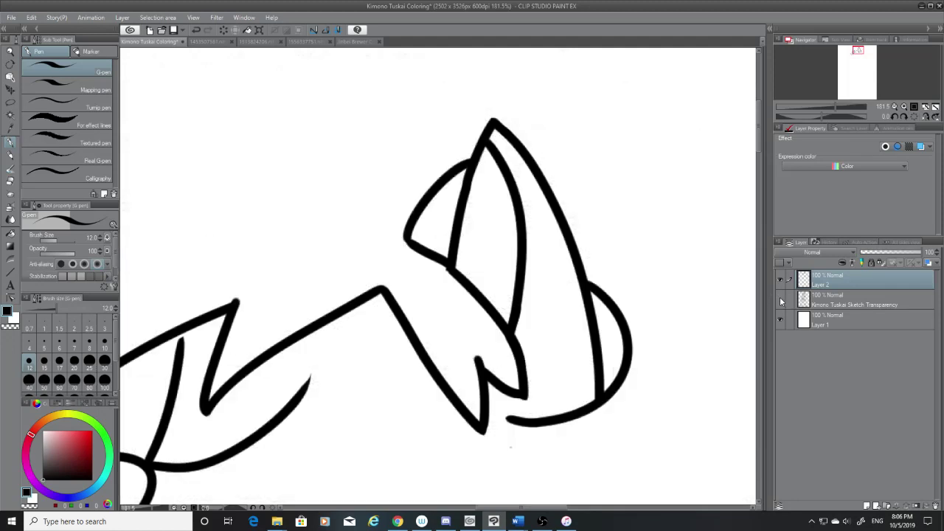
key("ctrl+z")
left_click_drag(515, 309, 511, 332)
key("ctrl+z")
Step: Smooth the join of the horn's base line, the ear's inner edge and the hair edge with short G-pen strokes
left_click(10, 181)
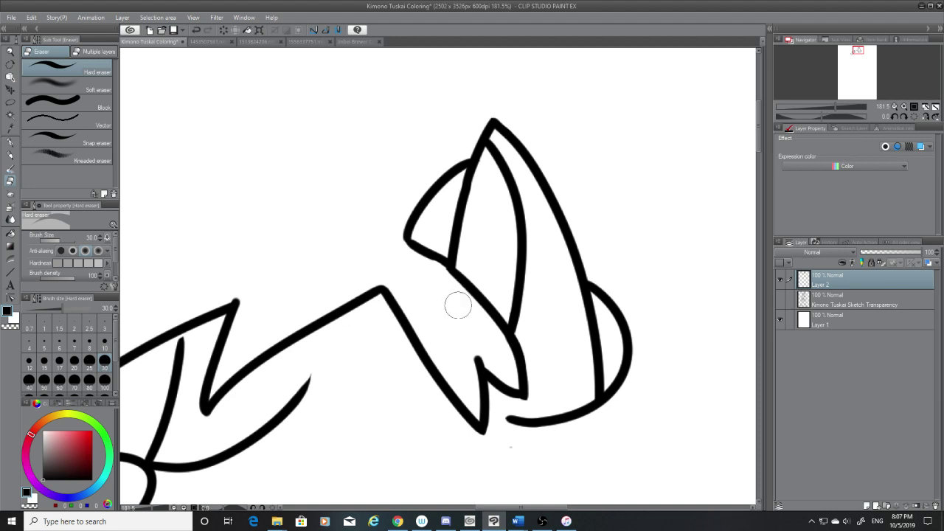
left_click(10, 142)
mouse_move(459, 282)
left_mouse_down()
mouse_move(426, 255)
mouse_move(461, 287)
left_mouse_up()
key("ctrl+z")
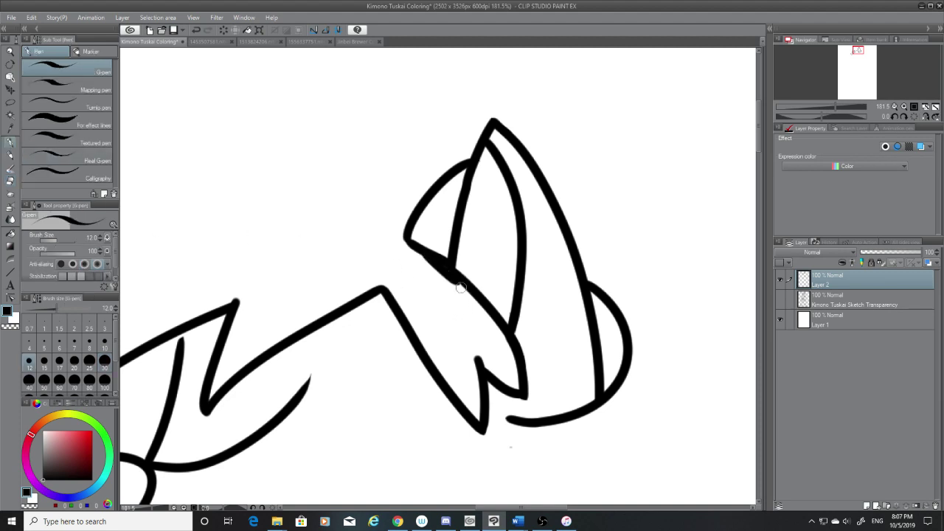
key("ctrl+z")
left_click_drag(428, 255, 463, 284)
key("ctrl+z")
Step: Clean up the hair tip below the ear with the Hard eraser at size 10 and return to the G-pen
left_click(10, 182)
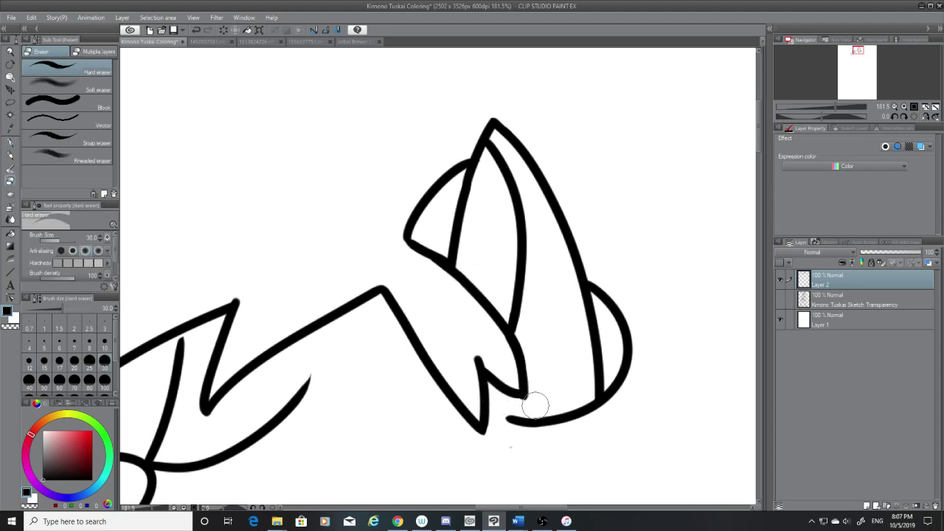
left_click(104, 343)
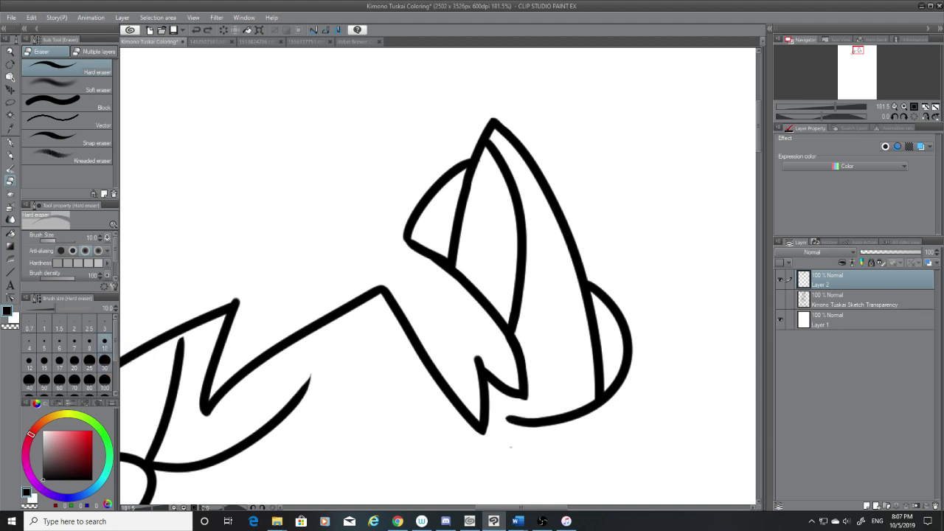
left_click_drag(511, 405, 531, 401)
left_click(9, 142)
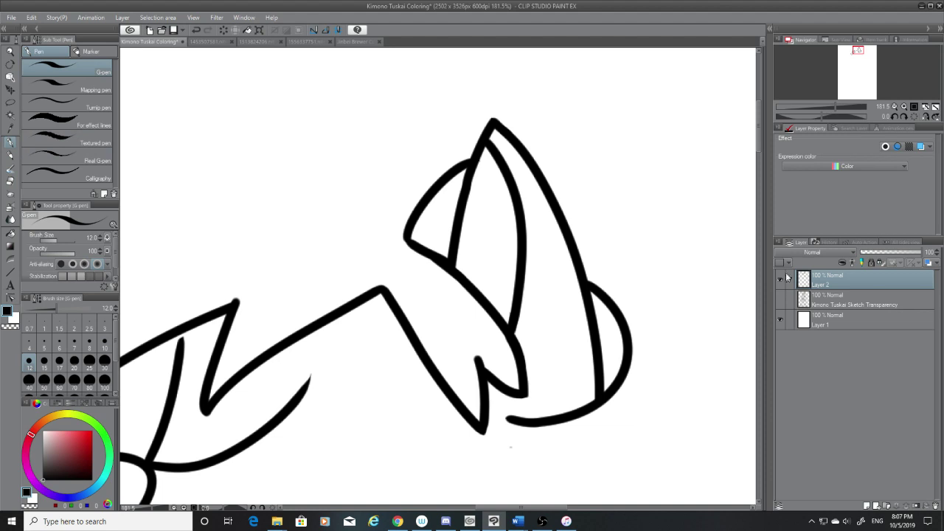
Step: Show the Kimono Tuskai Sketch Transparency layer again, keeping Layer 2 visible
left_click(780, 278)
left_click(780, 280)
left_click(780, 295)
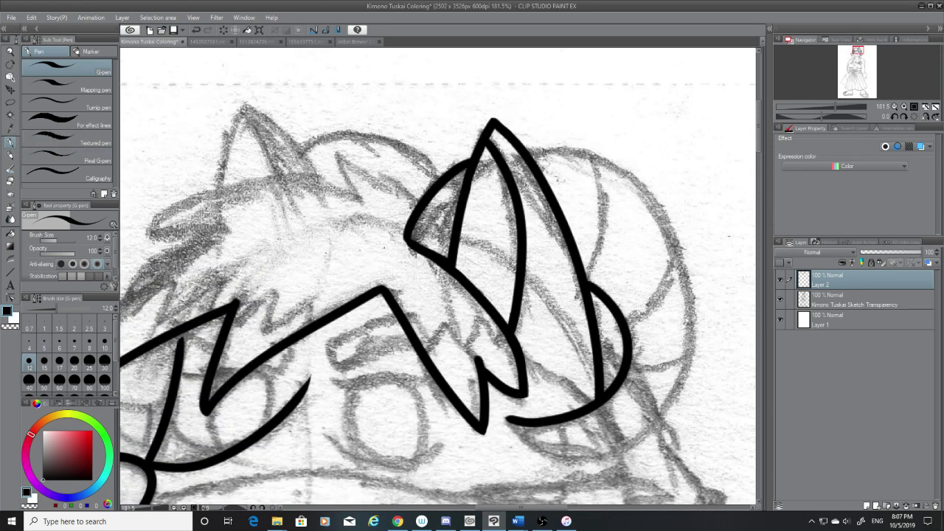
Step: Try to ink the large horn's outer curve with repeated G-pen strokes from the ear's outer edge around and down, undoing each one
mouse_move(524, 148)
left_mouse_down()
mouse_move(634, 207)
mouse_move(657, 413)
left_mouse_up()
key("ctrl+z")
mouse_move(527, 156)
left_mouse_down()
mouse_move(666, 247)
mouse_move(617, 443)
left_mouse_up()
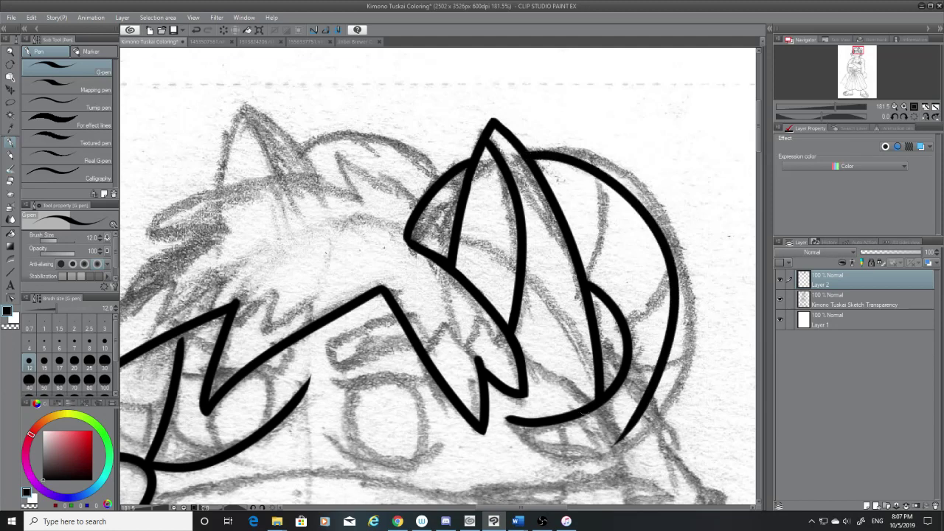
key("ctrl+z")
mouse_move(533, 155)
left_mouse_down()
mouse_move(701, 294)
mouse_move(626, 437)
left_mouse_up()
key("ctrl+z")
key("ctrl+z")
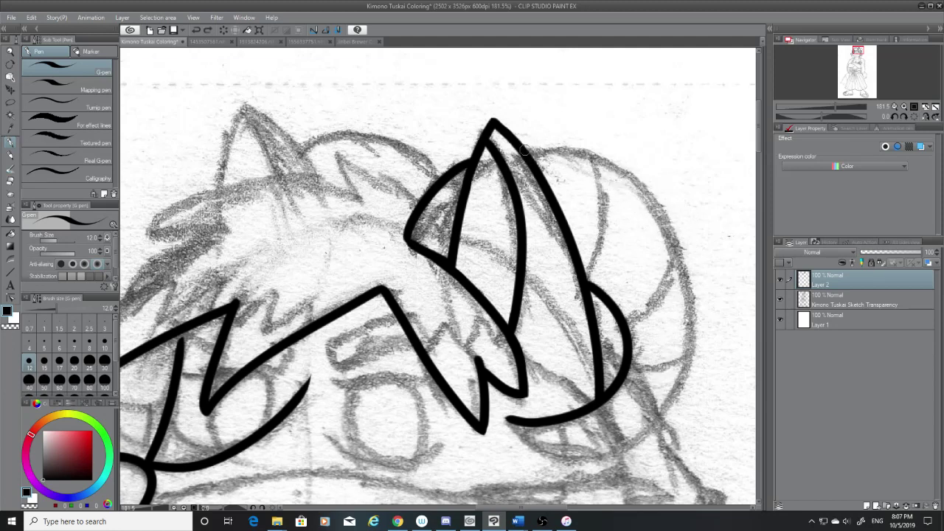
mouse_move(525, 152)
left_mouse_down()
mouse_move(561, 153)
mouse_move(627, 435)
left_mouse_up()
key("ctrl+z")
mouse_move(526, 152)
left_mouse_down()
mouse_move(546, 153)
mouse_move(628, 443)
left_mouse_up()
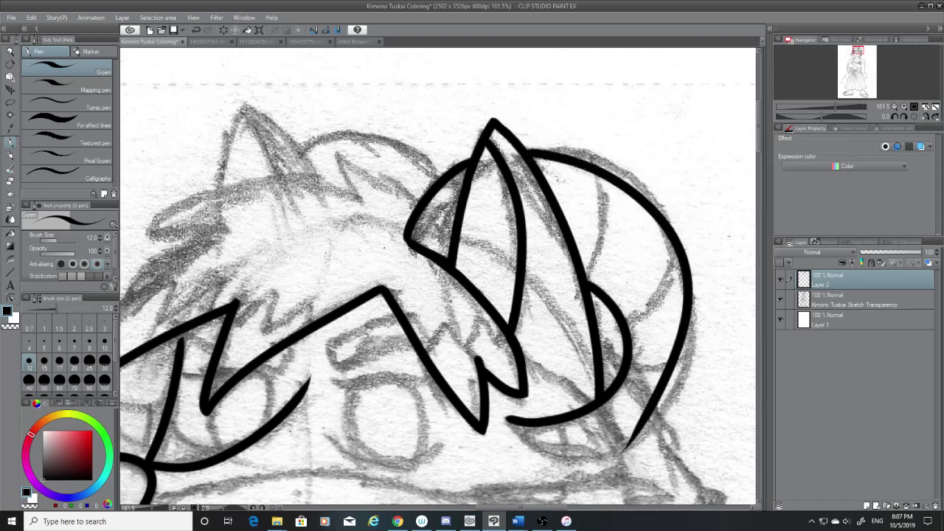
key("ctrl+z")
mouse_move(530, 153)
left_mouse_down()
mouse_move(682, 289)
mouse_move(635, 428)
left_mouse_up()
key("ctrl+z")
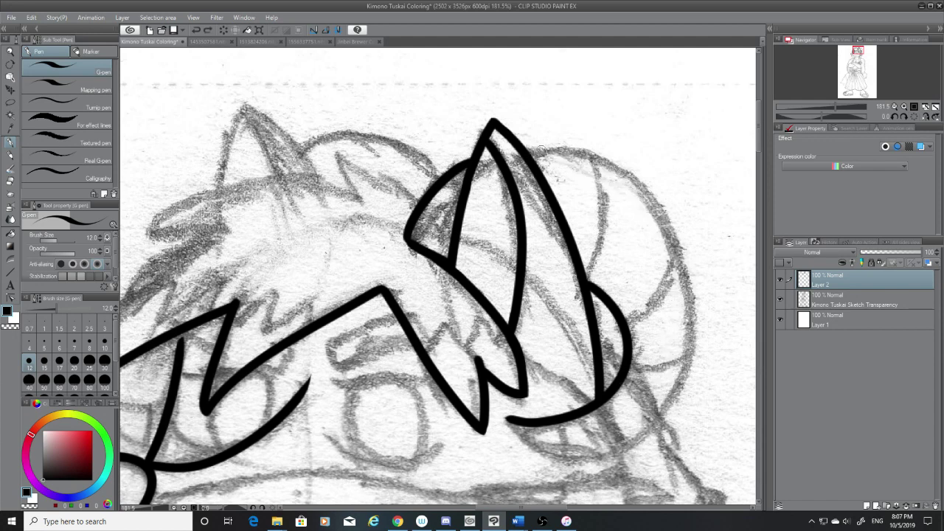
mouse_move(545, 151)
left_mouse_down()
mouse_move(677, 222)
mouse_move(634, 480)
left_mouse_up()
key("ctrl+z")
mouse_move(527, 152)
left_mouse_down()
mouse_move(678, 318)
mouse_move(627, 433)
left_mouse_up()
key("ctrl+z")
mouse_move(530, 151)
left_mouse_down()
mouse_move(677, 322)
mouse_move(629, 428)
left_mouse_up()
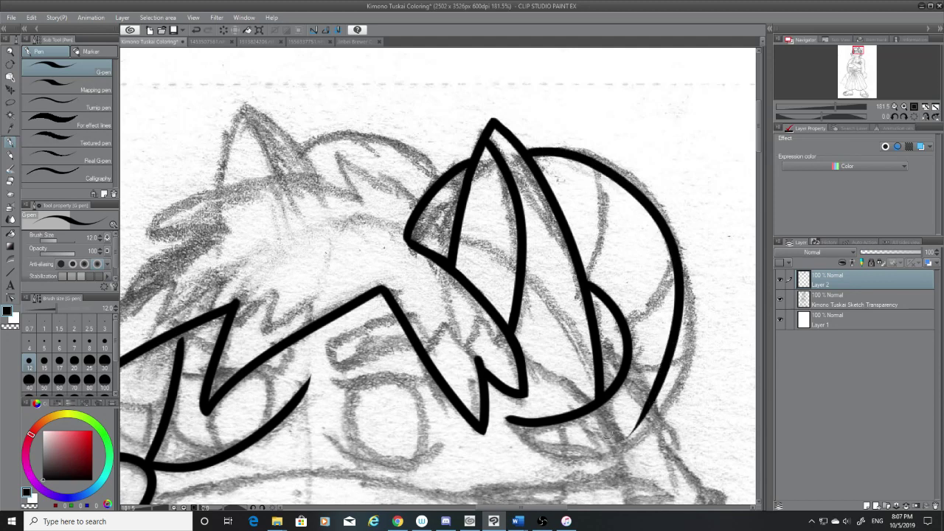
key("ctrl+z")
mouse_move(530, 151)
left_mouse_down()
mouse_move(603, 162)
mouse_move(606, 450)
left_mouse_up()
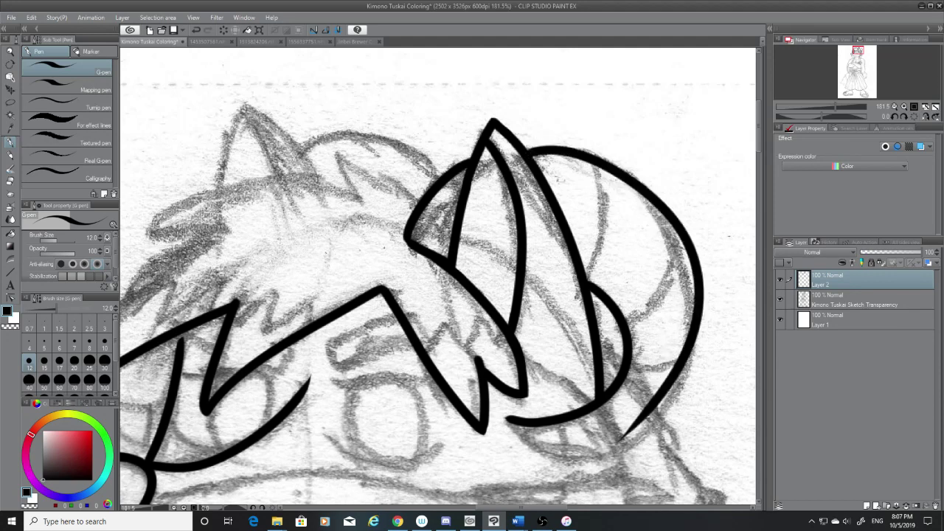
key("ctrl+z")
mouse_move(529, 152)
left_mouse_down()
mouse_move(605, 162)
mouse_move(601, 465)
left_mouse_up()
key("ctrl+z")
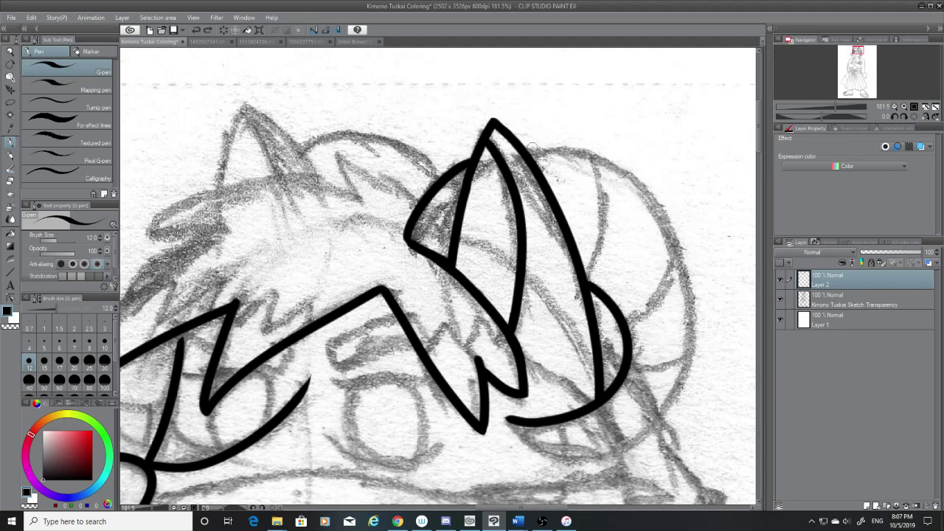
mouse_move(530, 151)
left_mouse_down()
mouse_move(682, 375)
mouse_move(612, 437)
mouse_move(620, 461)
left_mouse_up()
key("ctrl+z")
mouse_move(528, 150)
left_mouse_down()
mouse_move(691, 295)
mouse_move(614, 459)
left_mouse_up()
key("ctrl+z")
left_click_drag(526, 152, 616, 457)
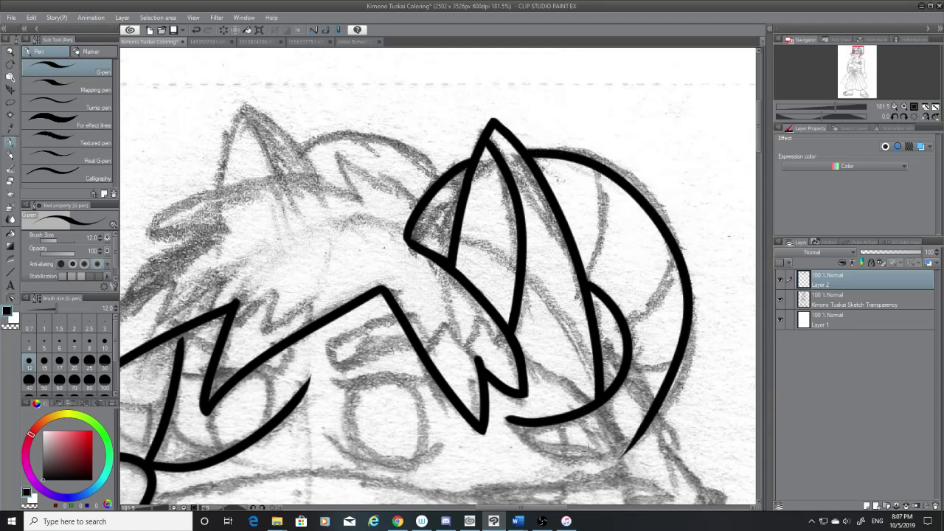
key("ctrl+z")
left_click_drag(529, 151, 582, 483)
key("ctrl+z")
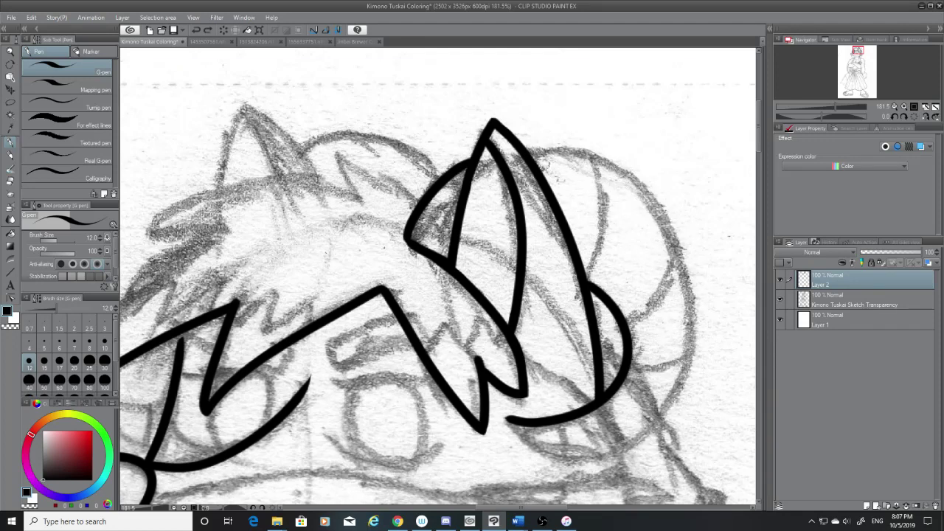
mouse_move(528, 152)
left_mouse_down()
mouse_move(603, 172)
mouse_move(603, 437)
mouse_move(582, 450)
left_mouse_up()
key("ctrl+z")
mouse_move(528, 151)
left_mouse_down()
mouse_move(666, 375)
mouse_move(617, 443)
left_mouse_up()
key("ctrl+z")
mouse_move(530, 151)
left_mouse_down()
mouse_move(650, 402)
mouse_move(639, 431)
left_mouse_up()
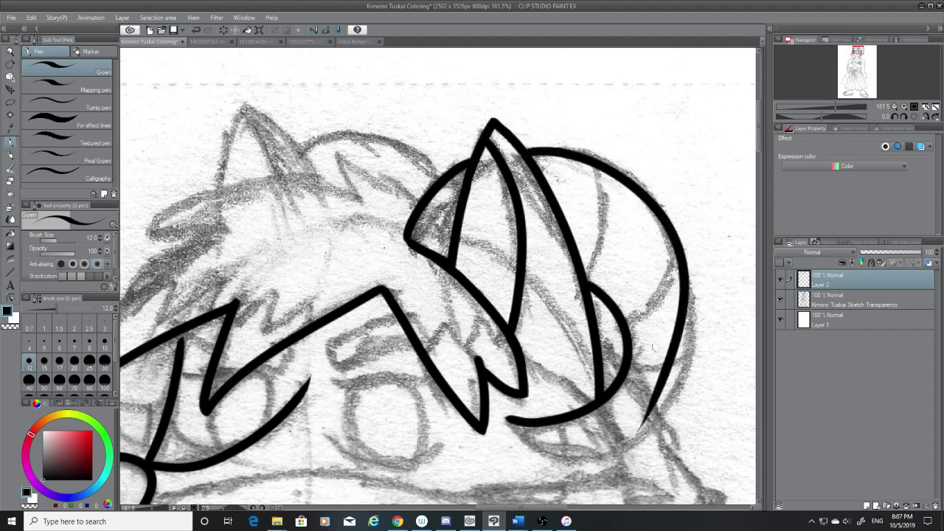
key("ctrl+z")
mouse_move(523, 152)
left_mouse_down()
mouse_move(691, 299)
mouse_move(619, 452)
left_mouse_up()
key("ctrl+z")
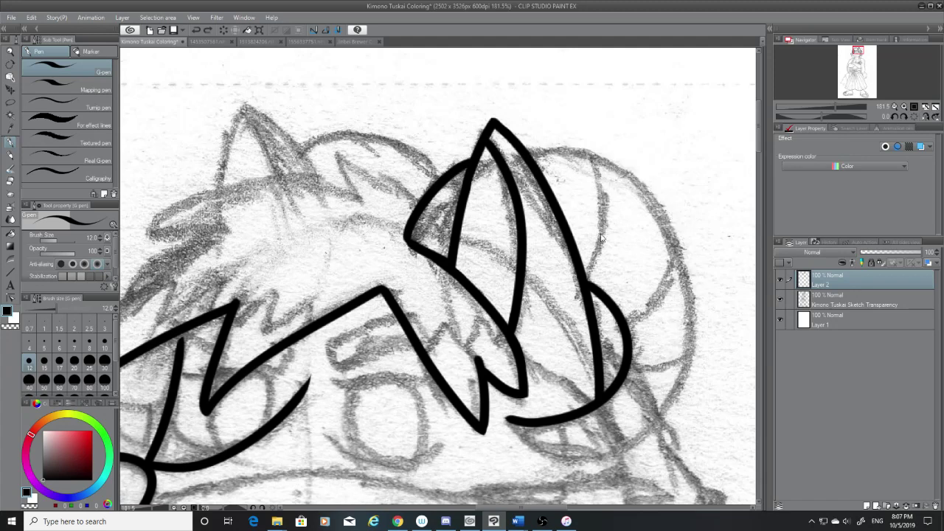
mouse_move(529, 152)
left_mouse_down()
mouse_move(681, 334)
mouse_move(620, 458)
left_mouse_up()
key("ctrl+z")
mouse_move(530, 153)
left_mouse_down()
mouse_move(688, 274)
mouse_move(644, 453)
left_mouse_up()
key("ctrl+z")
Step: Ink the large horn's outer curve from the ear's outer edge around and down in one stroke, and check it without the sketch
mouse_move(534, 153)
left_mouse_down()
mouse_move(570, 154)
mouse_move(651, 454)
left_mouse_up()
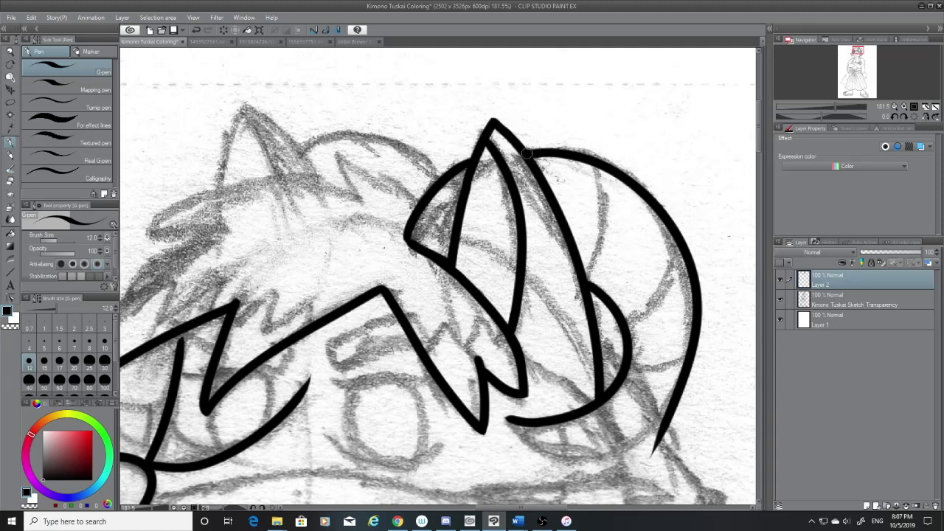
left_click(780, 296)
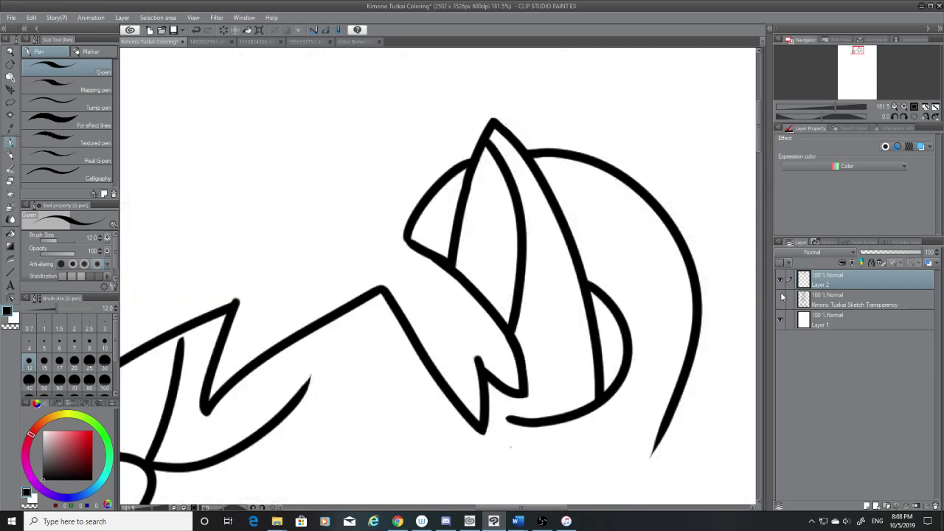
left_click(782, 297)
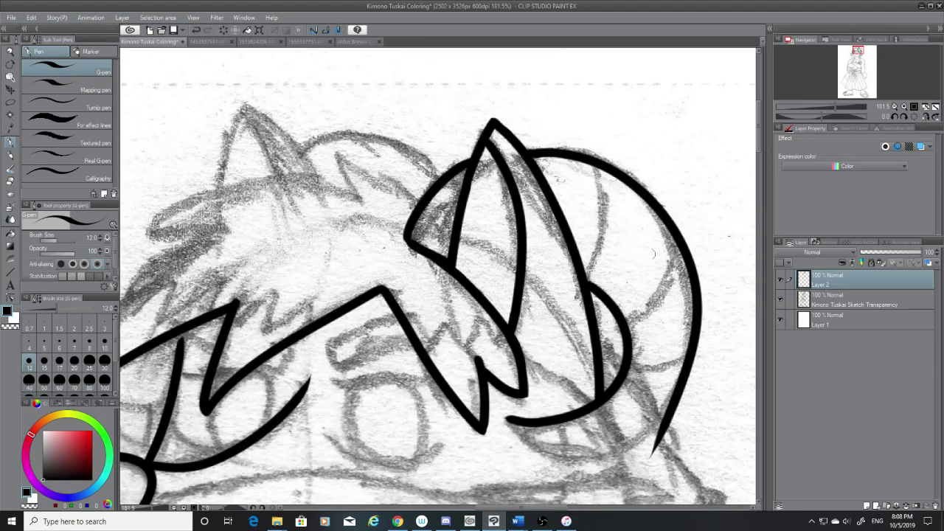
Step: Hide the sketch layer and clean the ear's inner edge where the front horn piece meets it with the Hard eraser at size 7
left_click(781, 297)
left_click(10, 181)
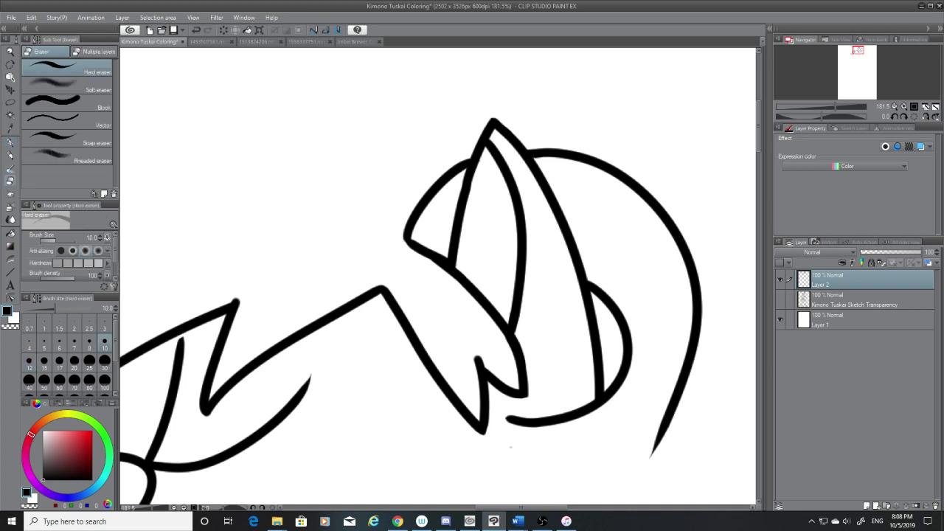
left_click(74, 344)
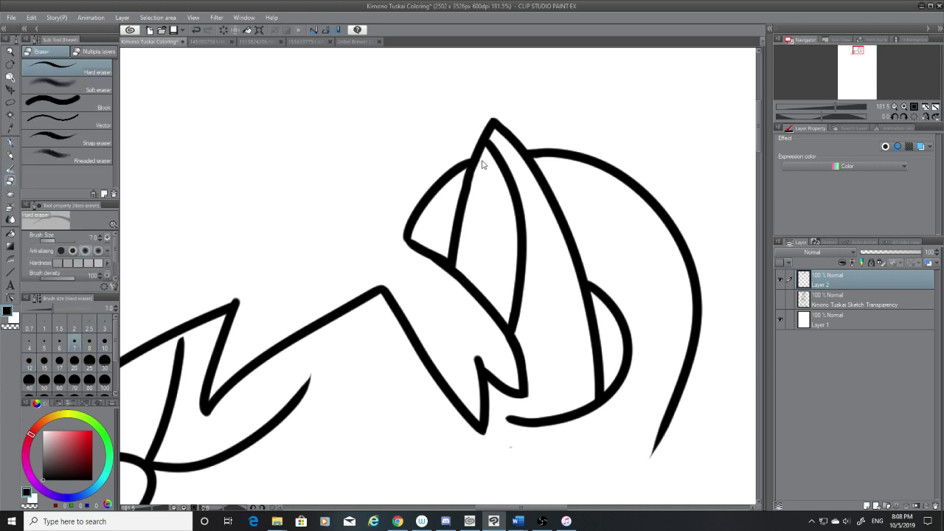
left_click_drag(482, 161, 479, 171)
left_click(10, 142)
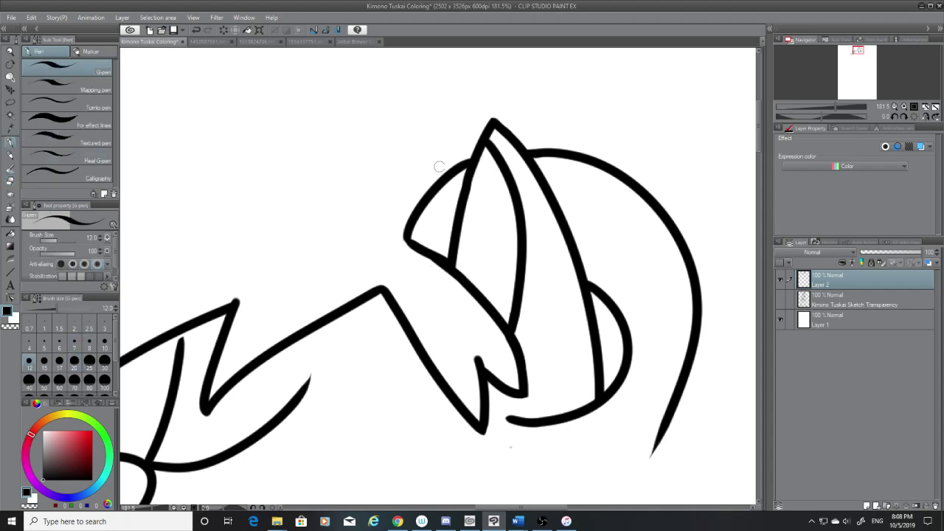
Step: Retouch the ear's edge just below its join with the front horn piece using short G-pen strokes
left_click_drag(474, 160, 459, 205)
key("ctrl+z")
left_click_drag(475, 161, 460, 199)
key("ctrl+z")
key("ctrl+z")
key("ctrl+z")
left_click_drag(474, 162, 461, 202)
key("ctrl+z")
key("ctrl+z")
left_click_drag(473, 163, 464, 192)
Step: Show the sketch layer, erase the lower end of the large horn's outer curve with the Hard eraser at size 20, and return to the G-pen
scroll(760, 145, "down", 3)
left_click(780, 300)
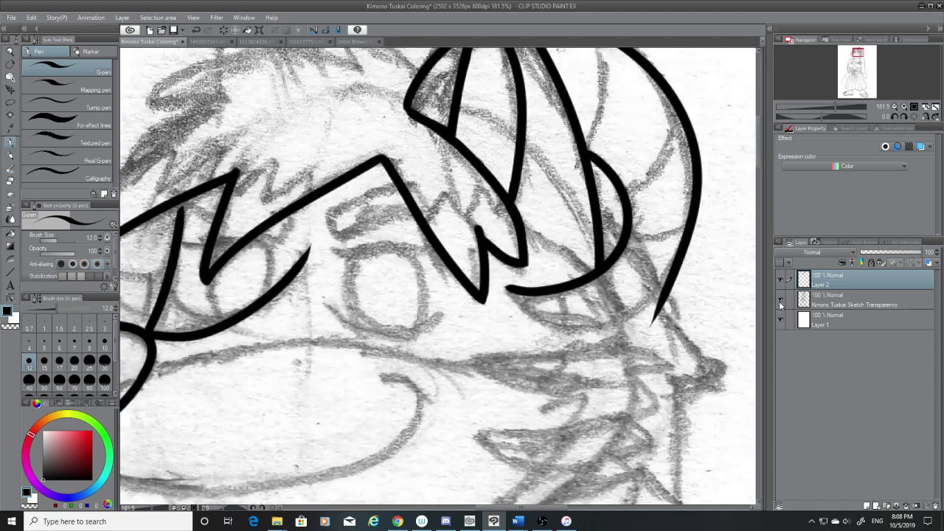
left_click(10, 181)
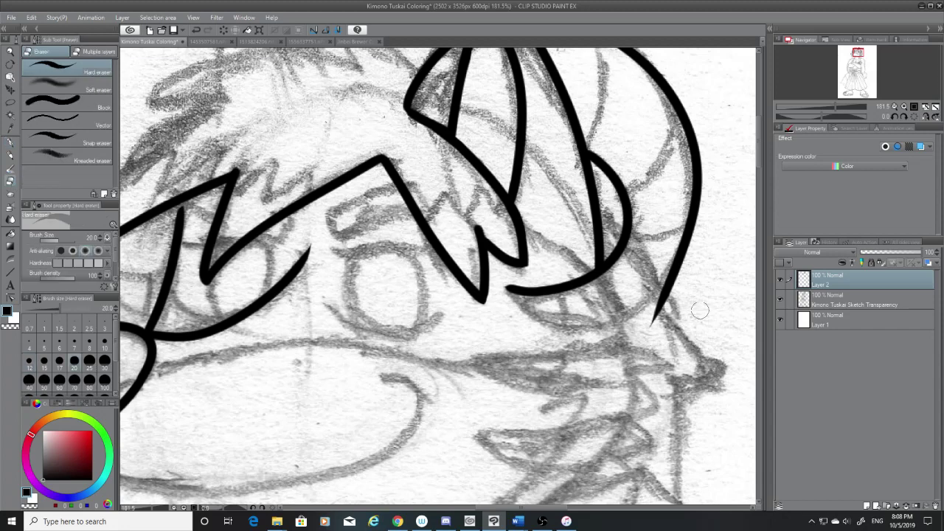
left_click_drag(650, 322, 709, 240)
left_click_drag(652, 302, 720, 237)
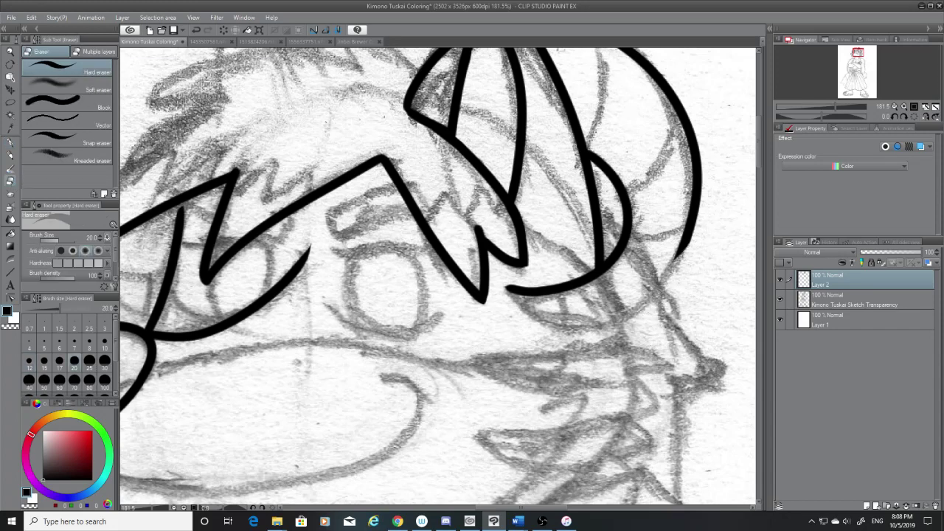
key("p")
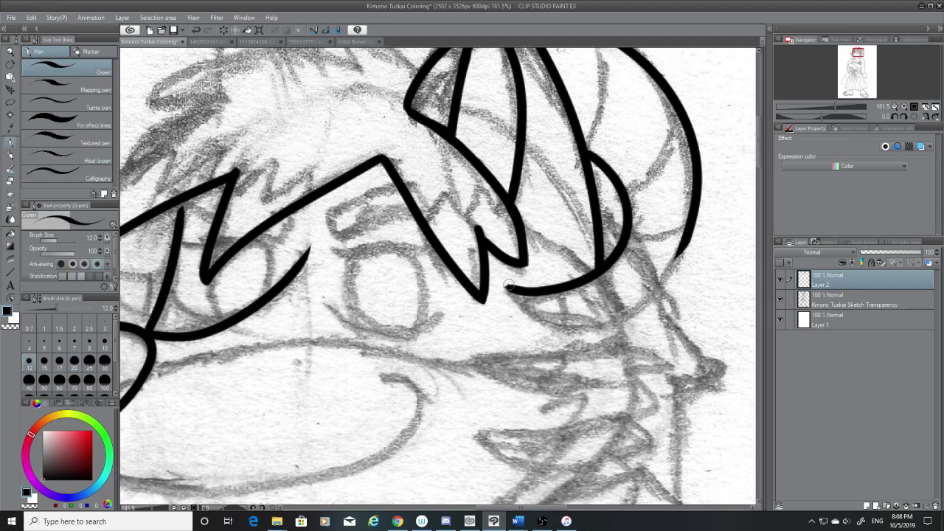
Step: Try to ink the horn's lower curve between its pointed tip and the cut end of the outer curve, undoing each stroke
mouse_move(508, 287)
left_mouse_down()
mouse_move(603, 313)
mouse_move(704, 263)
left_mouse_up()
key("ctrl+z")
mouse_move(509, 291)
left_mouse_down()
mouse_move(651, 290)
mouse_move(683, 271)
mouse_move(510, 319)
left_mouse_up()
key("ctrl+z")
key("ctrl+z")
left_click_drag(685, 245, 545, 315)
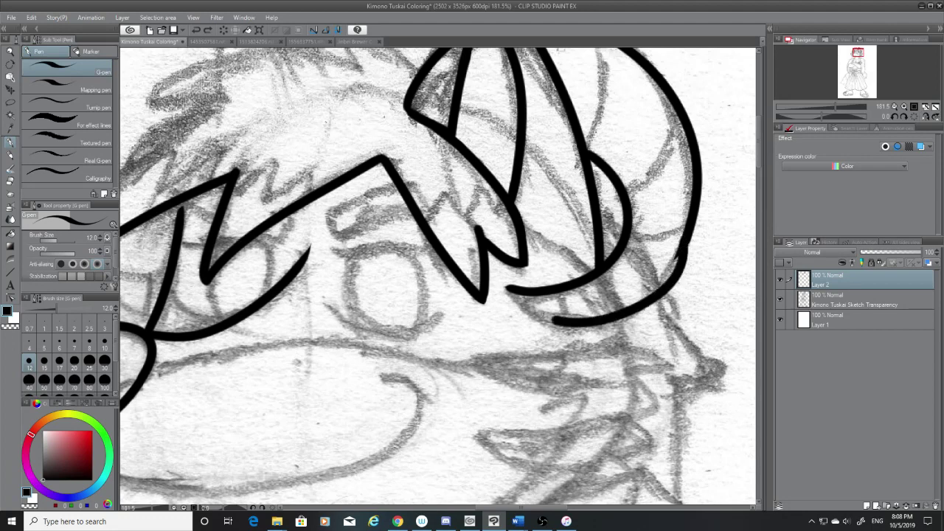
key("ctrl+z")
left_click_drag(688, 243, 496, 325)
key("ctrl+z")
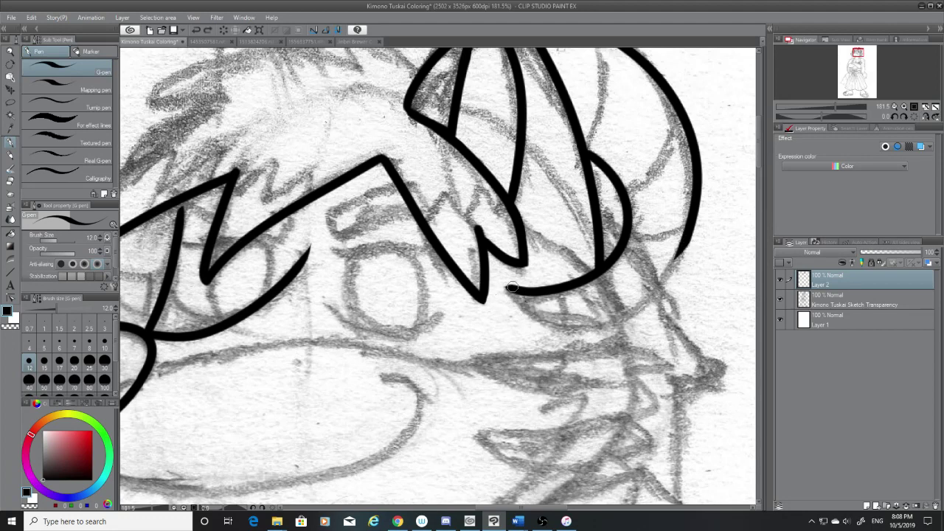
mouse_move(512, 287)
left_mouse_down()
mouse_move(641, 307)
mouse_move(680, 268)
left_mouse_up()
key("ctrl+z")
mouse_move(512, 290)
left_mouse_down()
mouse_move(684, 250)
mouse_move(527, 299)
left_mouse_up()
key("ctrl+z")
key("ctrl+z")
mouse_move(686, 237)
left_mouse_down()
mouse_move(605, 324)
mouse_move(503, 289)
mouse_move(539, 319)
mouse_move(686, 253)
left_mouse_up()
key("ctrl+z")
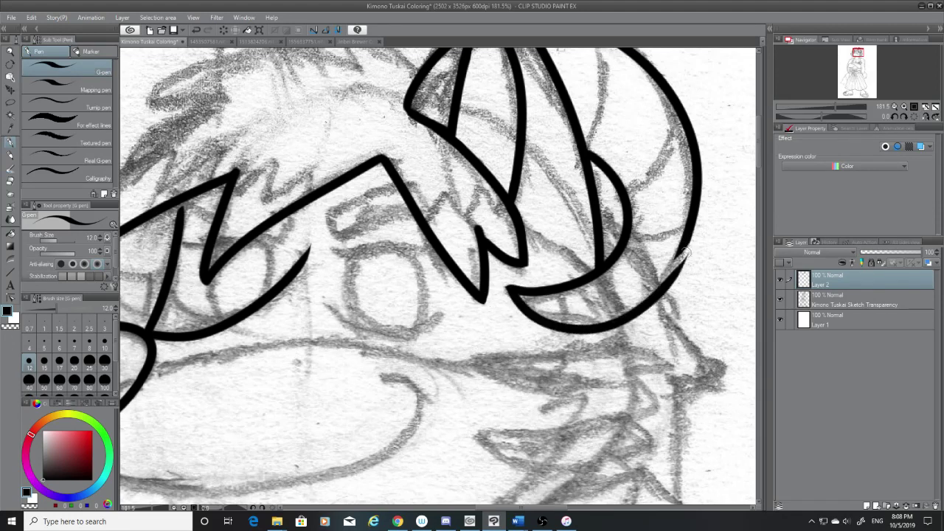
key("ctrl+z")
Step: Ink the horn's lower curve from the outer curve's cut end toward the tip, and erase its overshooting end with the size 20 Hard eraser
mouse_move(511, 290)
left_mouse_down()
mouse_move(688, 235)
mouse_move(502, 307)
left_mouse_up()
key("ctrl+z")
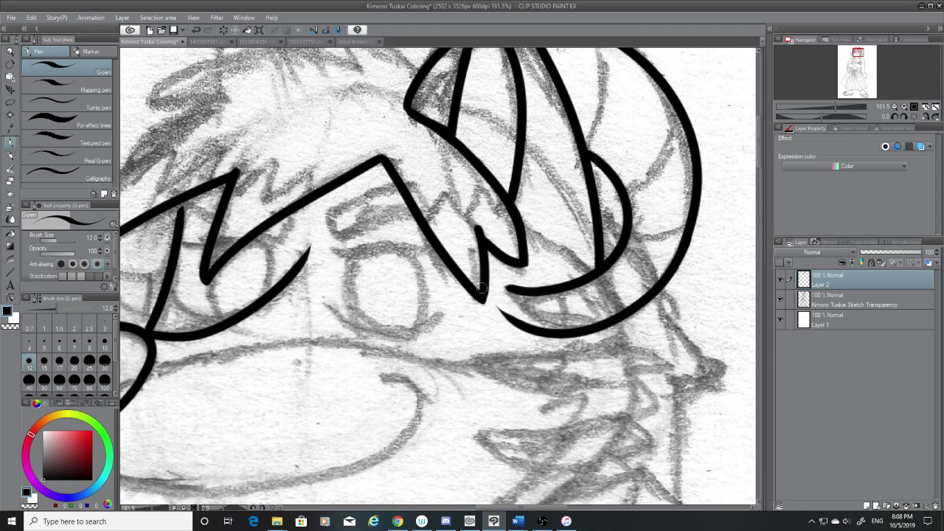
left_click(11, 183)
mouse_move(493, 306)
left_mouse_down()
mouse_move(518, 325)
mouse_move(636, 349)
left_mouse_up()
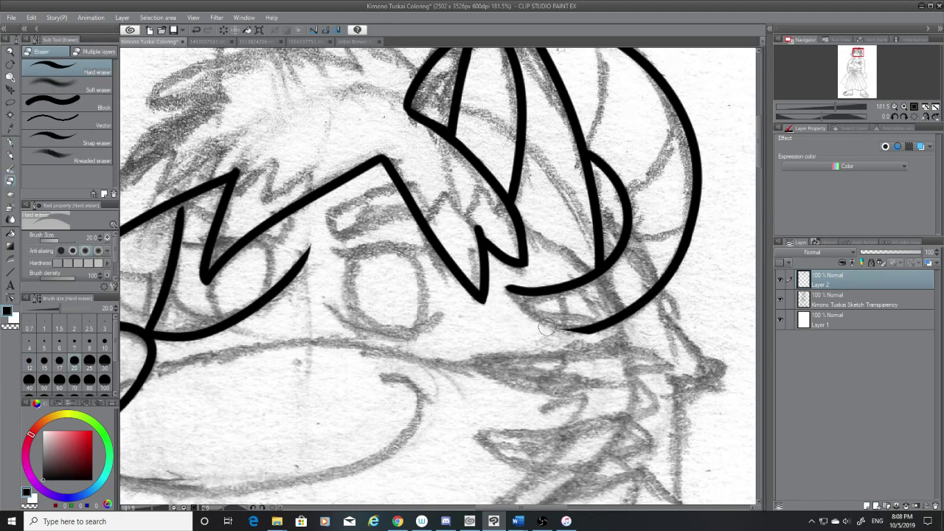
mouse_move(546, 327)
left_mouse_down()
mouse_move(567, 338)
mouse_move(687, 330)
mouse_move(555, 326)
mouse_move(613, 329)
left_mouse_up()
left_click(11, 141)
Step: Try to join the horn's pointed tip to the trimmed lower curve with G-pen strokes, undoing each one
left_click_drag(506, 290, 591, 325)
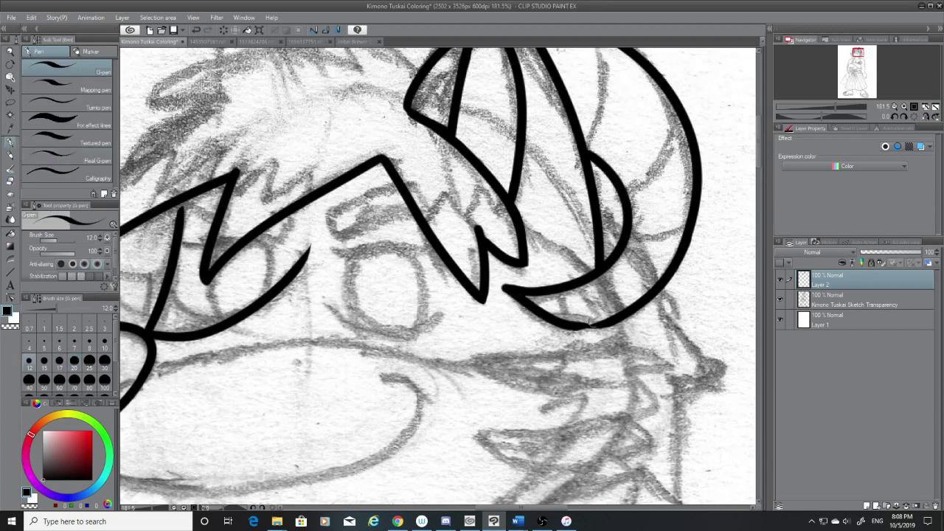
key("ctrl+z")
mouse_move(506, 288)
left_mouse_down()
mouse_move(585, 327)
mouse_move(619, 326)
left_mouse_up()
key("ctrl+z")
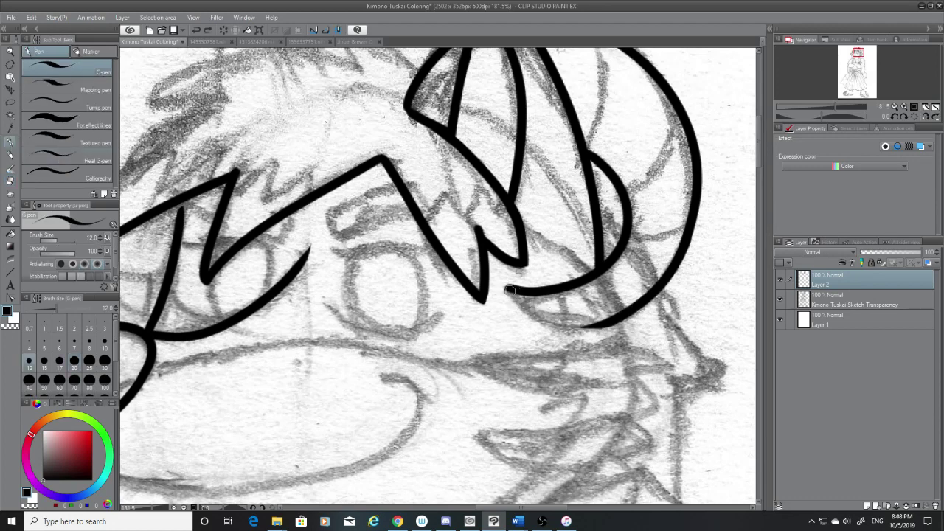
left_click_drag(509, 290, 625, 329)
key("ctrl+z")
key("ctrl+z")
mouse_move(508, 289)
left_mouse_down()
mouse_move(537, 315)
mouse_move(625, 330)
left_mouse_up()
key("ctrl+z")
left_click_drag(506, 287, 631, 312)
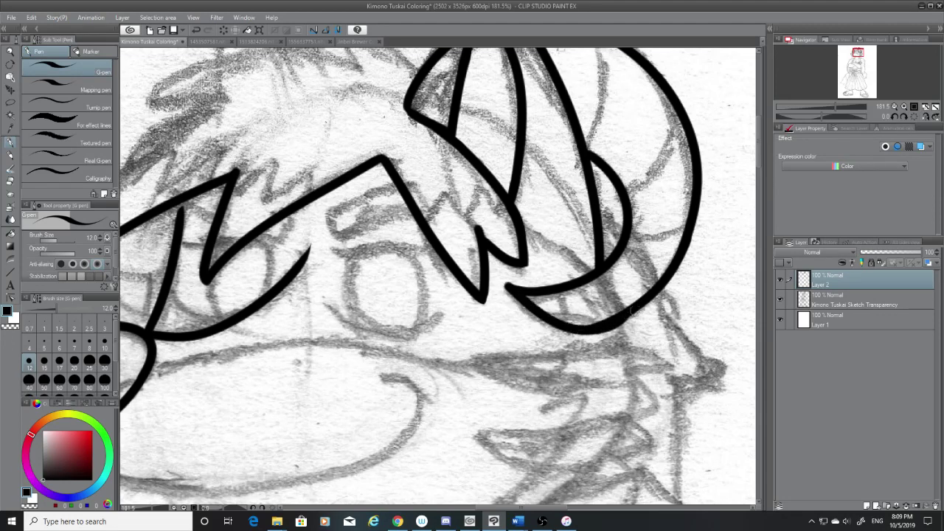
key("ctrl+z")
Step: Ink the horn's underside from its pointed tip into the trimmed lower curve, and hide the Kimono Tuskai Sketch Transparency layer
left_click_drag(508, 289, 633, 307)
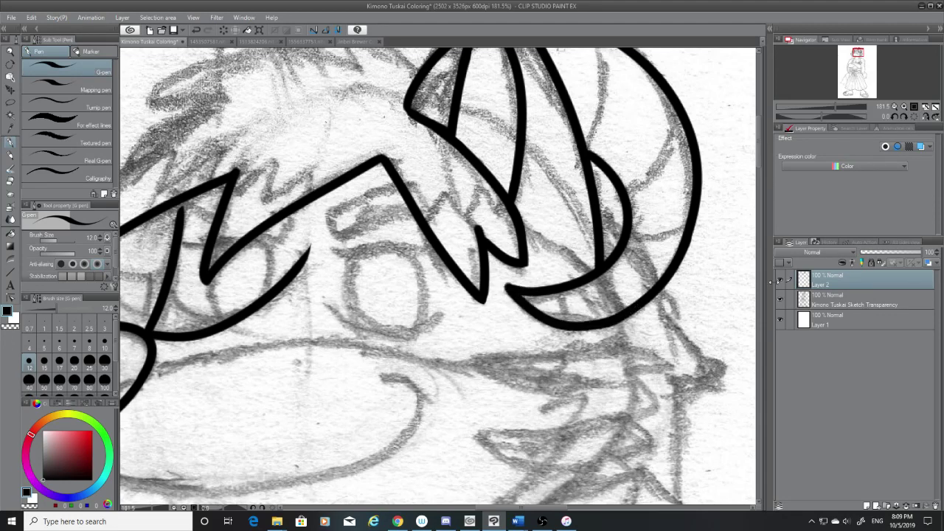
left_click(780, 298)
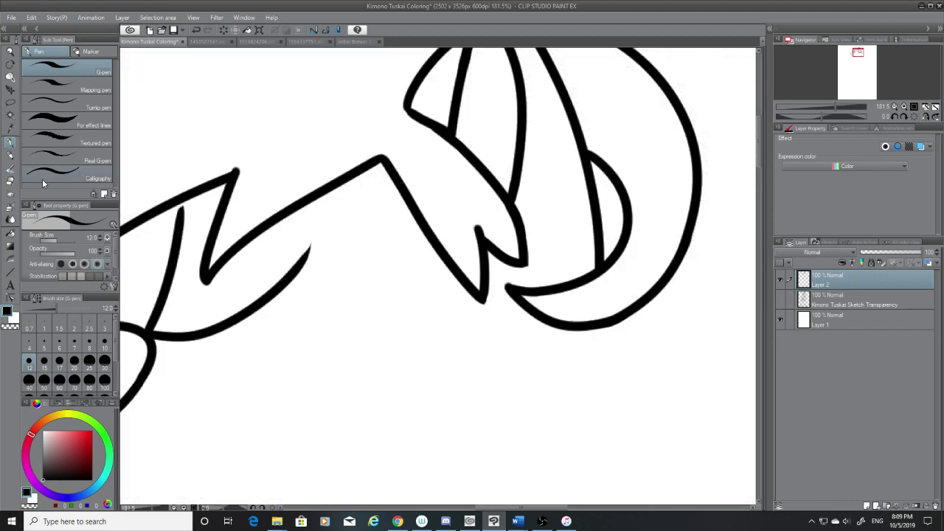
Step: Show the Kimono Tuskai Sketch Transparency layer and ink the hair tuft's upper edge from the horn's outer curve to its tip with the G-pen
key("e")
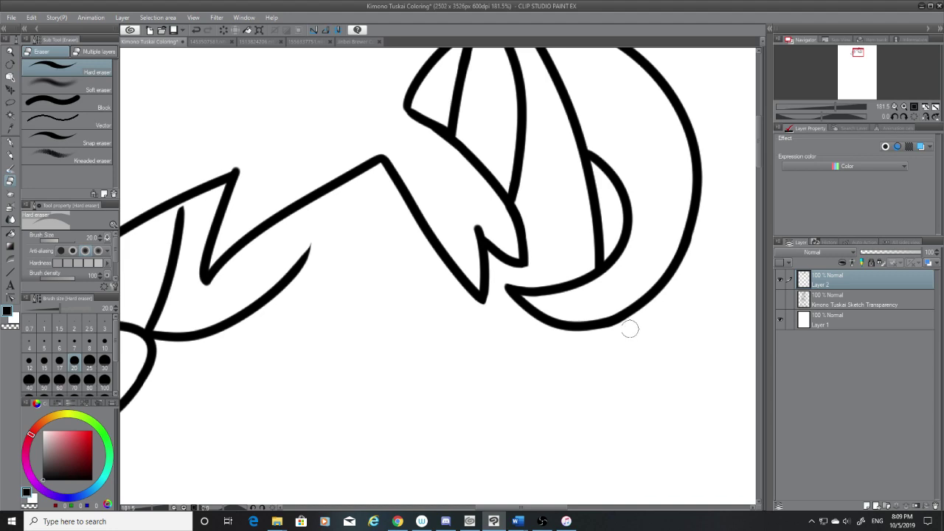
left_click(781, 299)
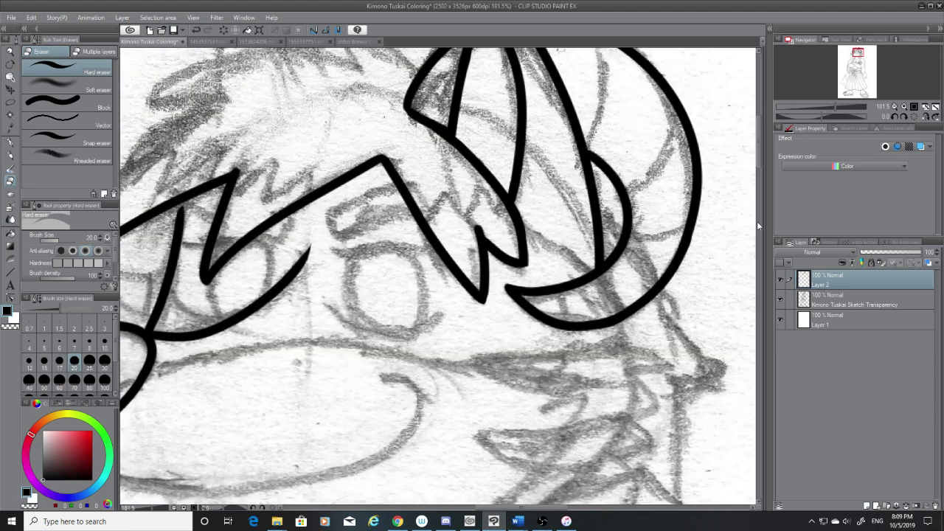
mouse_move(758, 155)
left_mouse_down()
mouse_move(763, 173)
mouse_move(762, 163)
left_mouse_up()
left_click(11, 143)
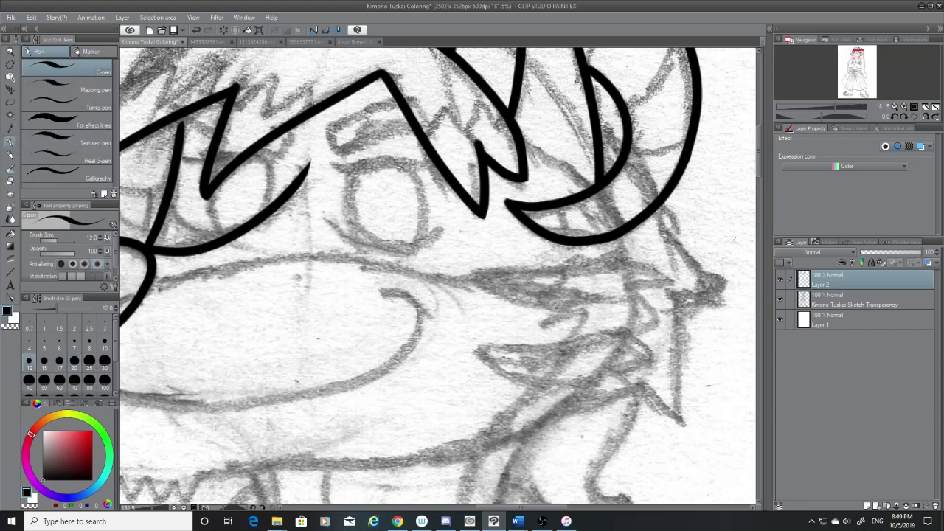
left_click_drag(653, 208, 737, 291)
key("ctrl+z")
left_click_drag(656, 199, 720, 285)
key("ctrl+z")
mouse_move(656, 201)
left_mouse_down()
mouse_move(727, 278)
mouse_move(669, 298)
left_mouse_up()
key("ctrl+z")
Step: Ink the hair tuft's underside, and continue into the downward-pointing spike below it with its short inner edge
left_click_drag(726, 278, 668, 300)
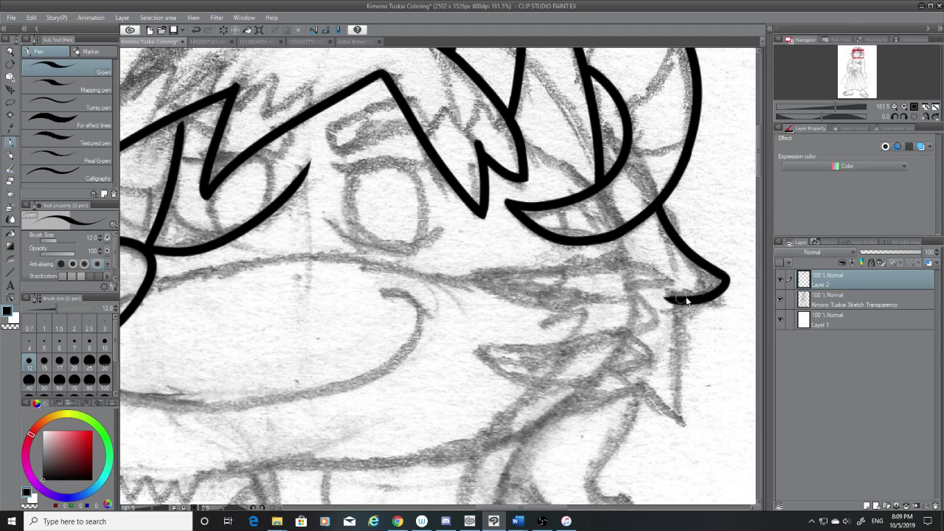
key("ctrl+z")
mouse_move(726, 277)
left_mouse_down()
mouse_move(671, 300)
mouse_move(676, 425)
left_mouse_up()
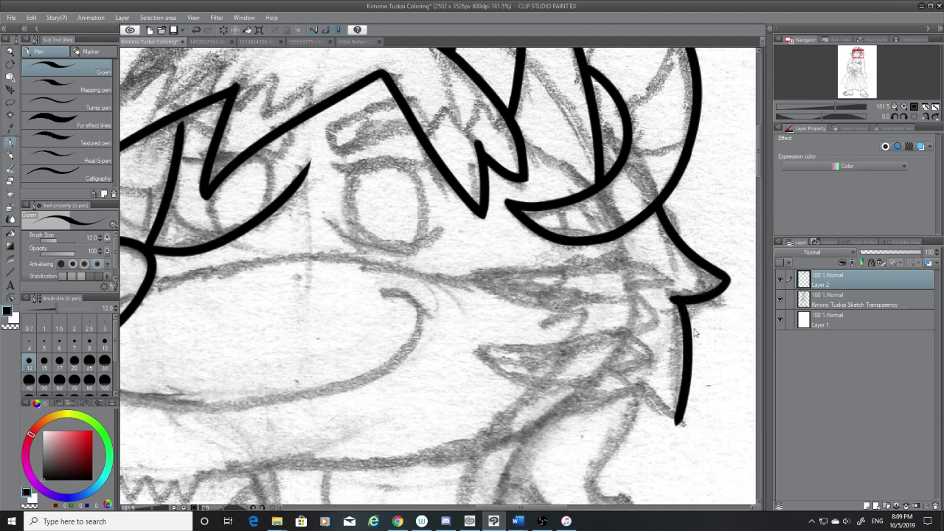
key("ctrl+z")
left_click_drag(671, 295, 673, 413)
key("ctrl+z")
left_click_drag(672, 299, 679, 411)
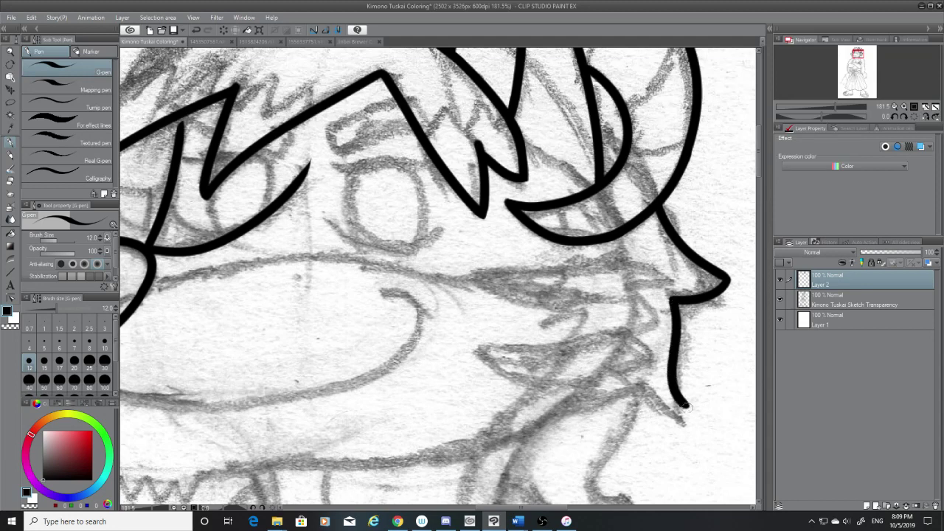
key("ctrl+z")
mouse_move(671, 297)
left_mouse_down()
mouse_move(680, 419)
mouse_move(630, 368)
left_mouse_up()
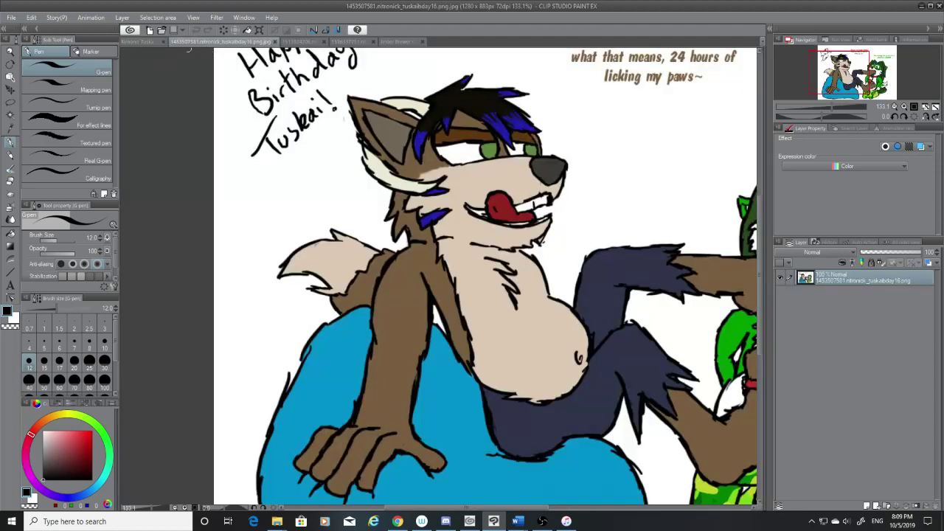
Step: Check the open Tuskai reference images and Jinbei Brewer Coloring, and try a smooth cheek line from the horn down to the hair spike
left_click(214, 42)
left_click(134, 41)
left_click(254, 45)
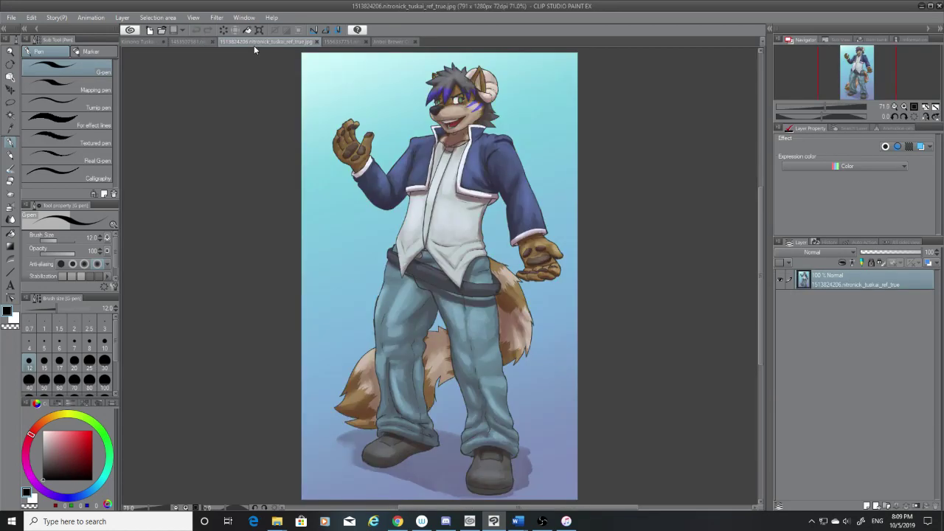
left_click(143, 41)
mouse_move(616, 242)
left_mouse_down()
mouse_move(625, 260)
mouse_move(612, 362)
left_mouse_up()
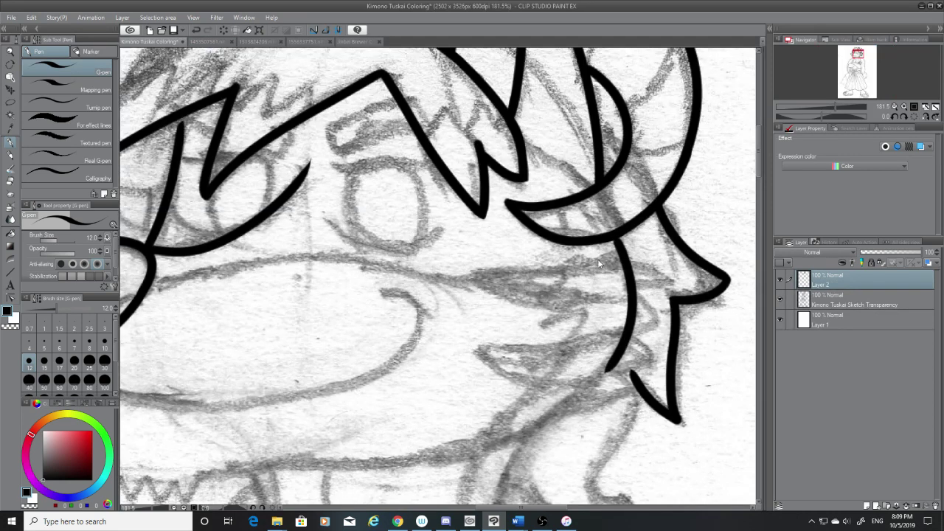
key("ctrl+z")
left_click(308, 42)
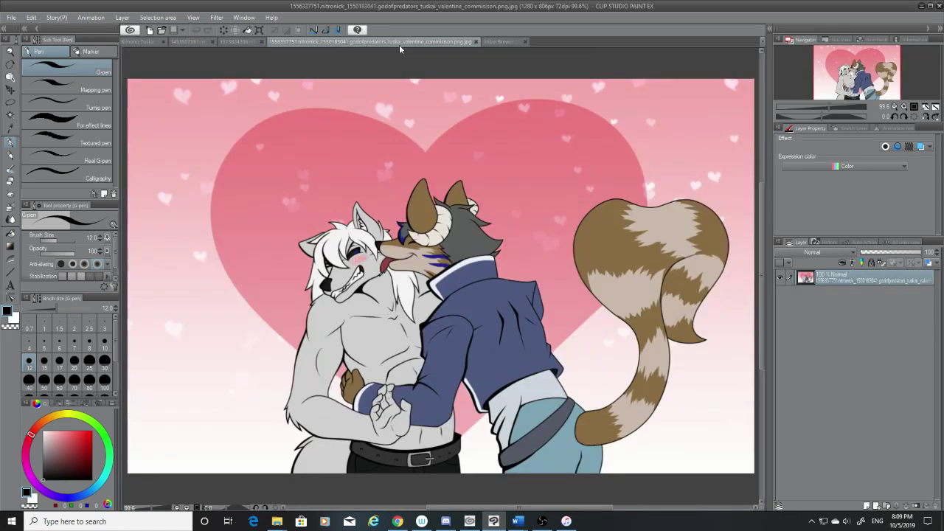
left_click(483, 43)
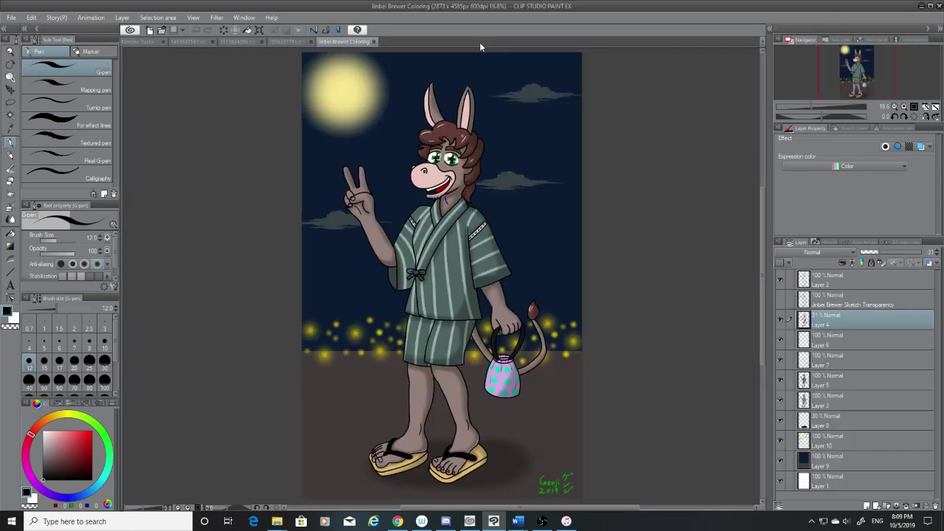
left_click(142, 41)
Step: Ink the jagged cheek fur edge in short zigzag strokes from the horn's underside down to beside the hair spike
mouse_move(618, 238)
left_mouse_down()
mouse_move(639, 268)
mouse_move(629, 262)
mouse_move(672, 283)
left_mouse_up()
key("ctrl+z")
key("ctrl+z")
key("ctrl+z")
key("ctrl+z")
key("ctrl+z")
mouse_move(627, 262)
left_mouse_down()
mouse_move(671, 283)
mouse_move(628, 289)
mouse_move(661, 329)
left_mouse_up()
key("ctrl+z")
key("ctrl+z")
mouse_move(627, 287)
left_mouse_down()
mouse_move(659, 326)
mouse_move(621, 333)
mouse_move(657, 349)
mouse_move(611, 367)
left_mouse_up()
key("ctrl+z")
key("ctrl+z")
key("ctrl+z")
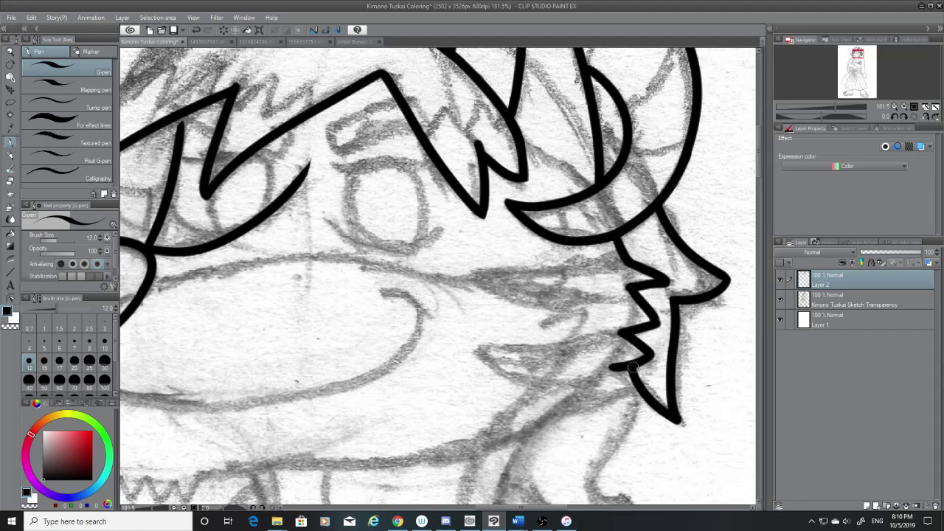
Step: Join the cheek fur to the hair spike and ink the first stretch of the jawline from that junction
left_click_drag(613, 367, 644, 387)
mouse_move(615, 369)
left_mouse_down()
mouse_move(646, 384)
mouse_move(526, 434)
left_mouse_up()
key("ctrl+z")
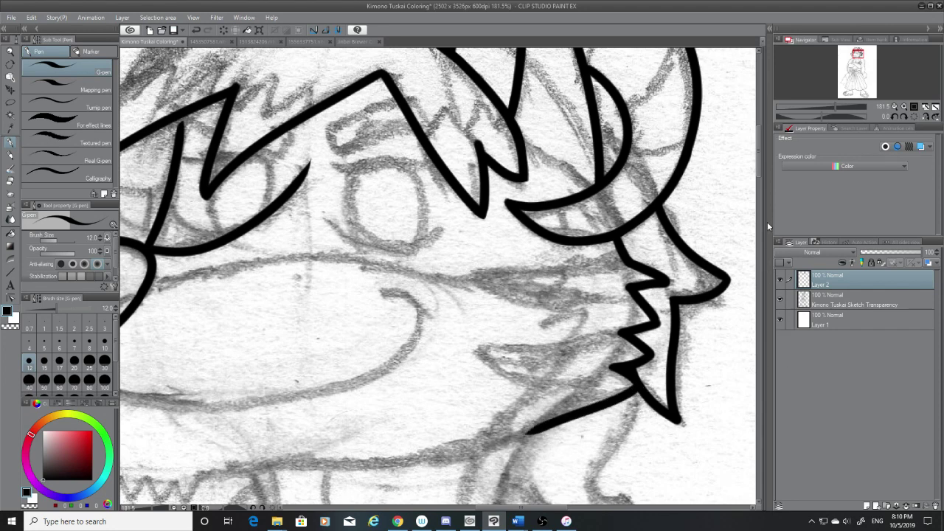
Step: Try to extend the jawline from its inked stretch toward the jagged chin fur, undoing each stroke
scroll(754, 183, "down", 3)
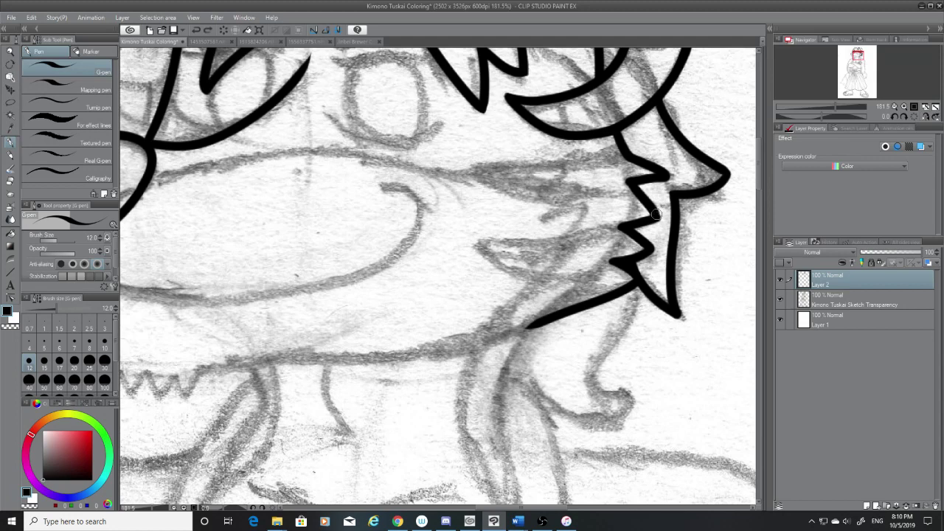
scroll(758, 176, "down", 2)
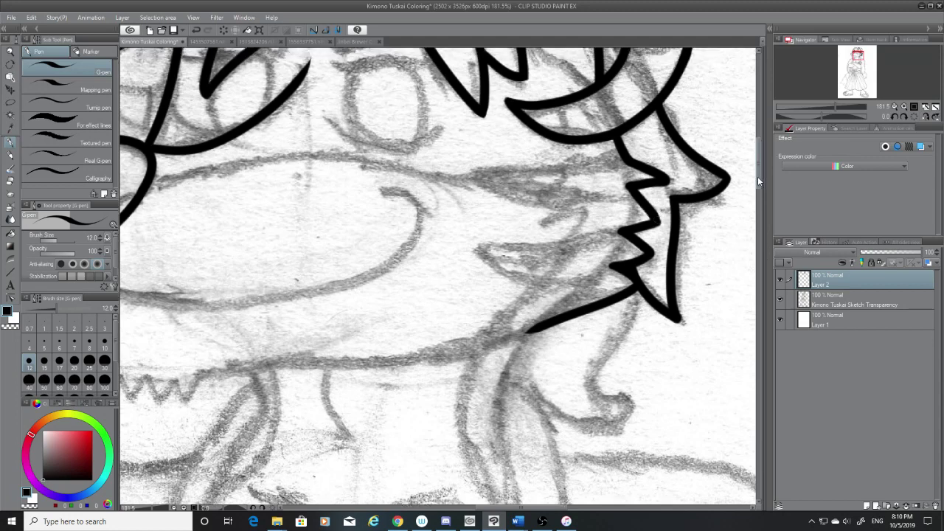
left_click_drag(527, 507, 512, 508)
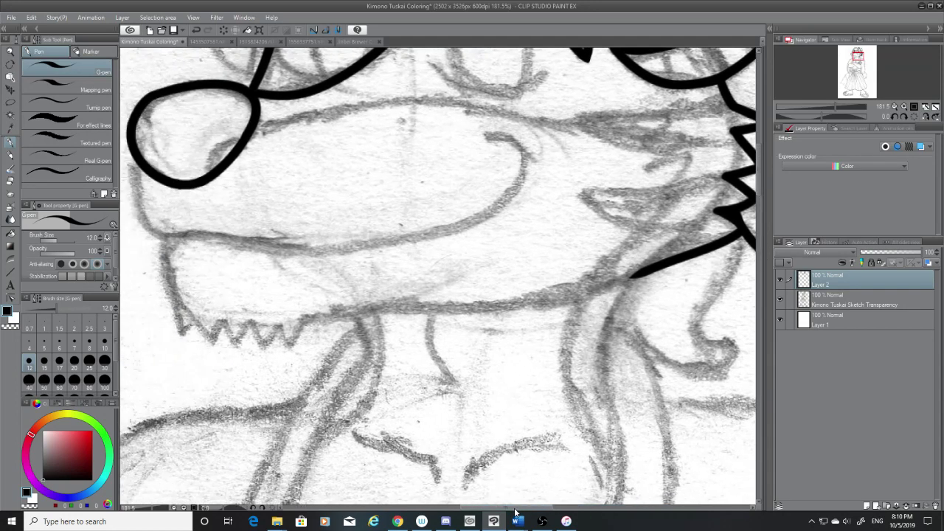
left_click_drag(648, 270, 280, 323)
key("ctrl+z")
mouse_move(657, 267)
left_mouse_down()
mouse_move(527, 298)
mouse_move(280, 323)
left_mouse_up()
key("ctrl+z")
mouse_move(654, 267)
left_mouse_down()
mouse_move(543, 298)
mouse_move(335, 319)
left_mouse_up()
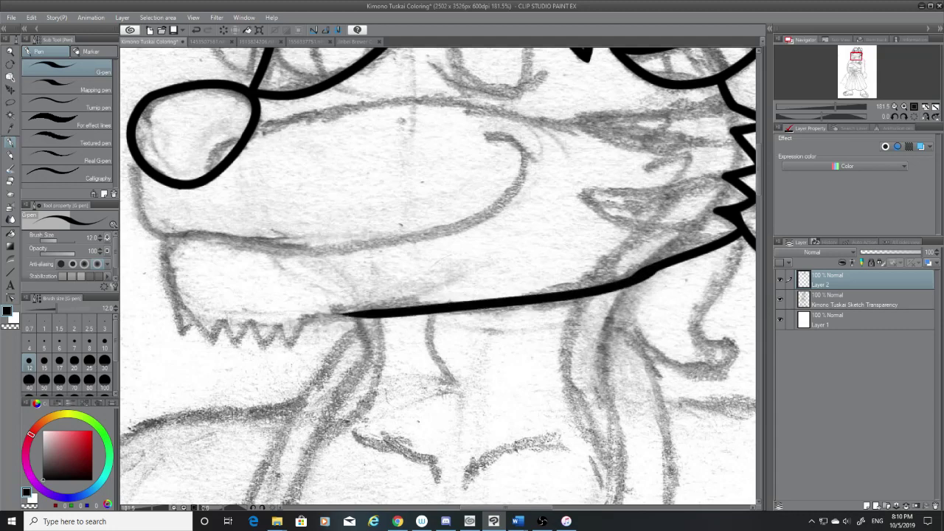
key("ctrl+z")
mouse_move(650, 267)
left_mouse_down()
mouse_move(457, 312)
mouse_move(326, 318)
mouse_move(616, 289)
mouse_move(314, 309)
mouse_move(629, 278)
mouse_move(311, 316)
left_mouse_up()
key("ctrl+z")
key("ctrl+z")
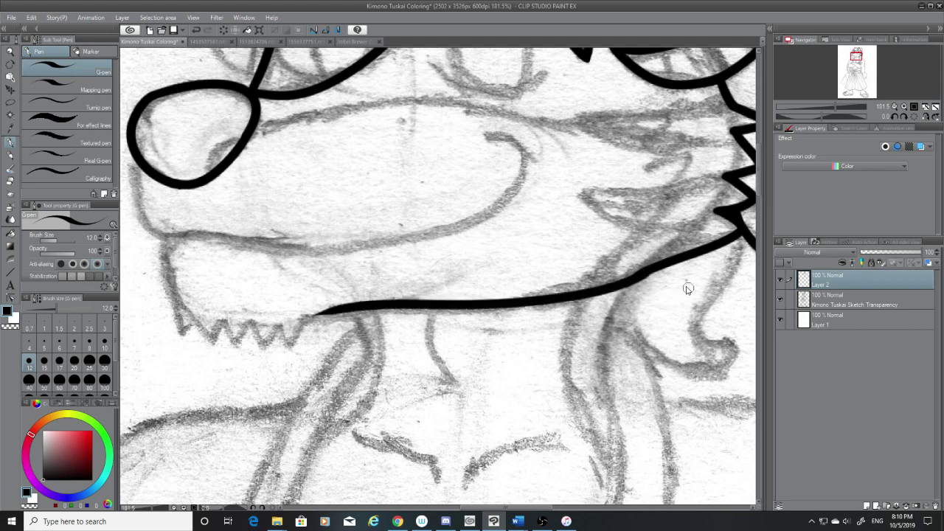
key("ctrl+z")
mouse_move(655, 269)
left_mouse_down()
mouse_move(521, 304)
mouse_move(340, 303)
left_mouse_up()
key("ctrl+z")
mouse_move(658, 264)
left_mouse_down()
mouse_move(621, 289)
mouse_move(319, 325)
mouse_move(652, 269)
mouse_move(589, 295)
mouse_move(365, 315)
left_mouse_up()
key("ctrl+z")
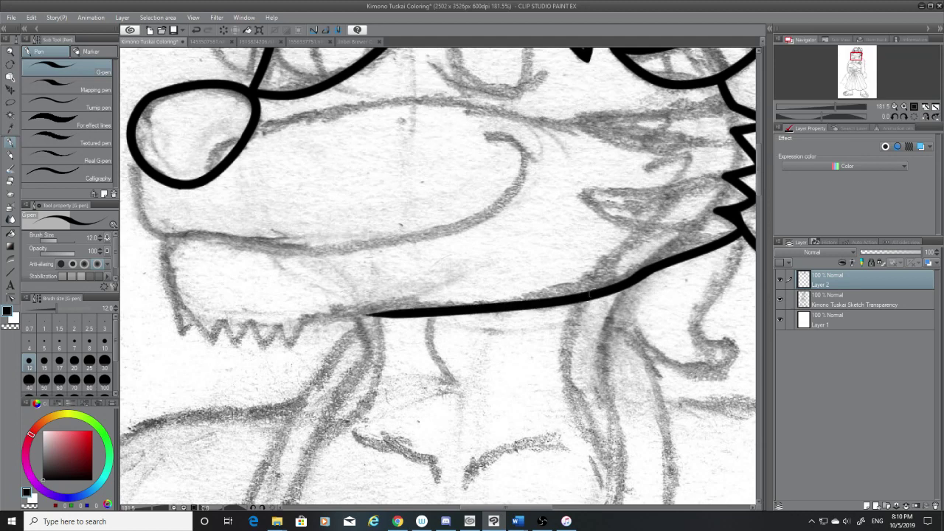
key("ctrl+z")
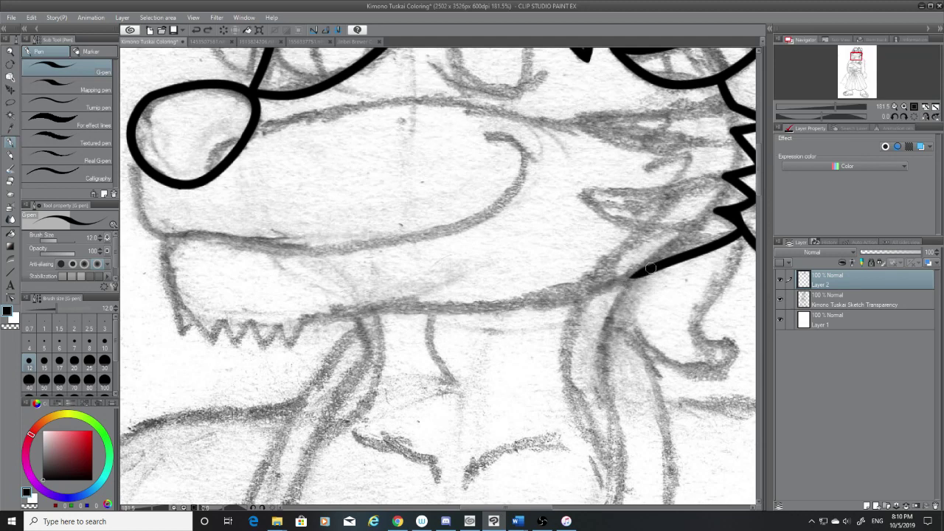
Step: Ink the jaw's underside in one long curve to the chin fur, and trim its end with the size 20 Hard eraser
mouse_move(651, 269)
left_mouse_down()
mouse_move(581, 295)
mouse_move(298, 328)
mouse_move(644, 274)
mouse_move(289, 326)
left_mouse_up()
key("ctrl+z")
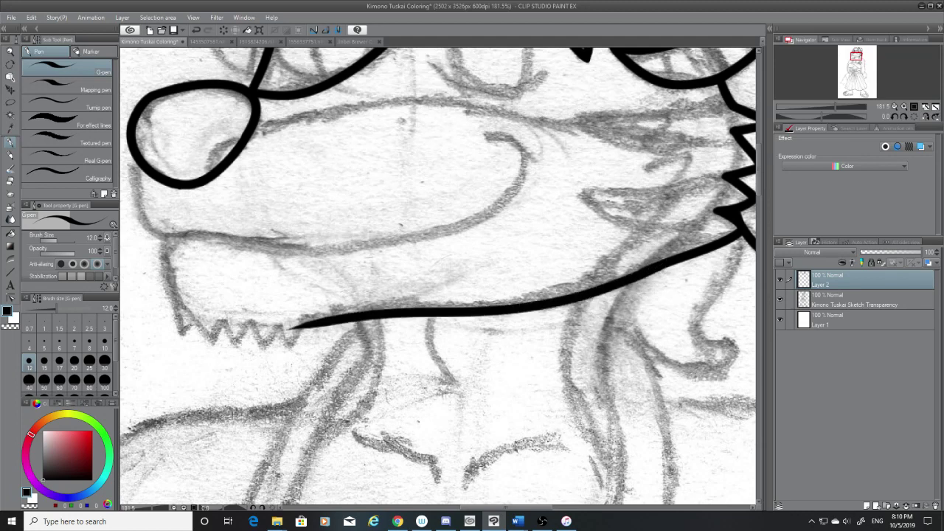
left_click(7, 181)
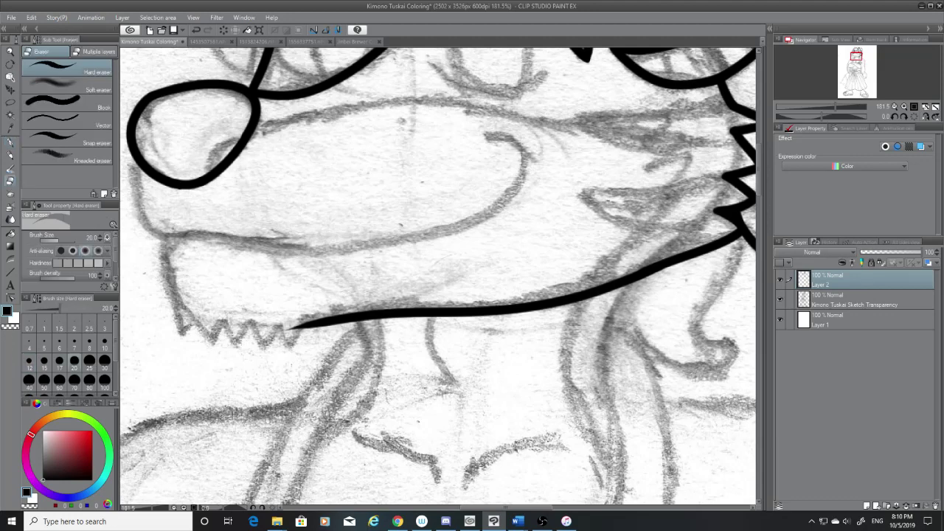
left_click_drag(296, 336, 292, 310)
key("ctrl+z")
Step: Ink the front edge of the upper muzzle from the nose down to the mouth line with the G-pen
left_click(10, 142)
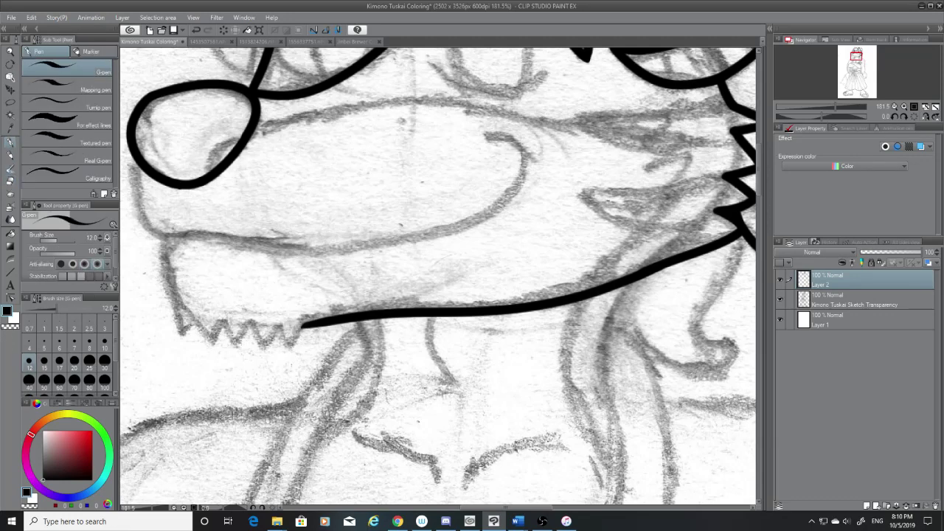
left_click_drag(542, 508, 511, 506)
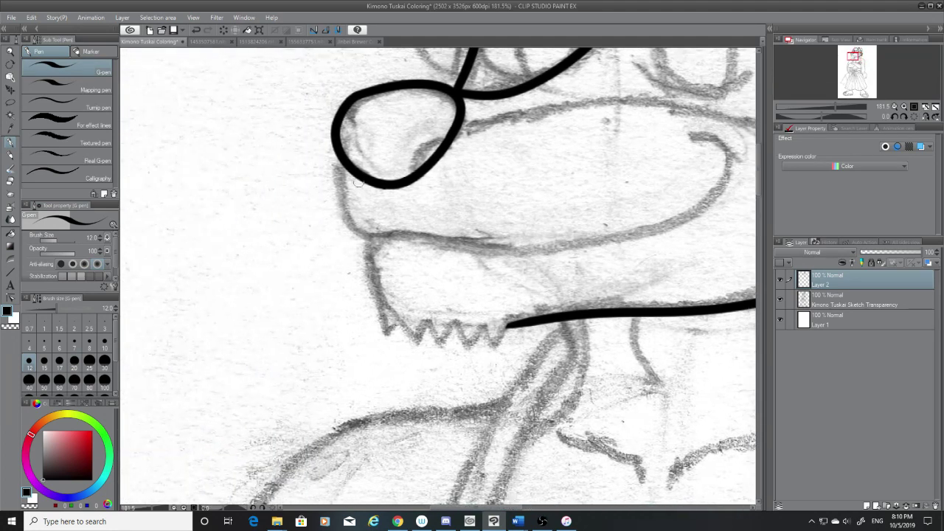
left_click_drag(337, 160, 365, 226)
key("ctrl+z")
left_click_drag(337, 160, 376, 230)
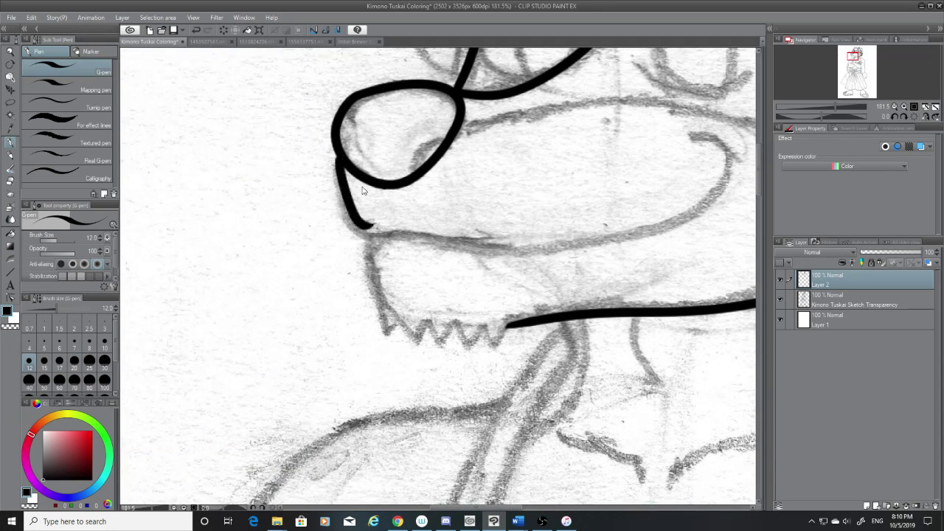
key("ctrl+z")
left_click_drag(338, 161, 375, 229)
key("ctrl+z")
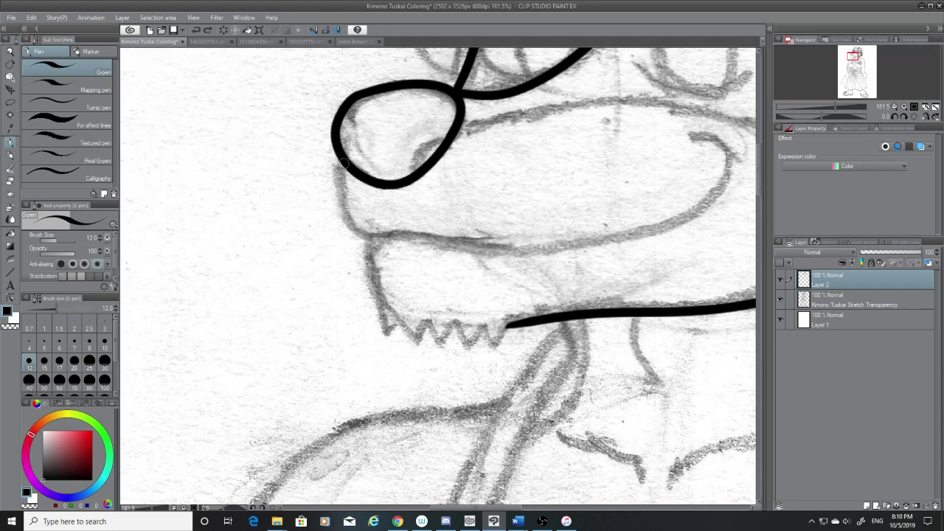
mouse_move(344, 163)
left_mouse_down()
mouse_move(376, 237)
mouse_move(372, 287)
mouse_move(391, 314)
left_mouse_up()
key("ctrl+z")
Step: Try to ink the lower jaw's front edge from the mouth line down to the chin fur, undoing each stroke
left_click_drag(367, 238, 386, 331)
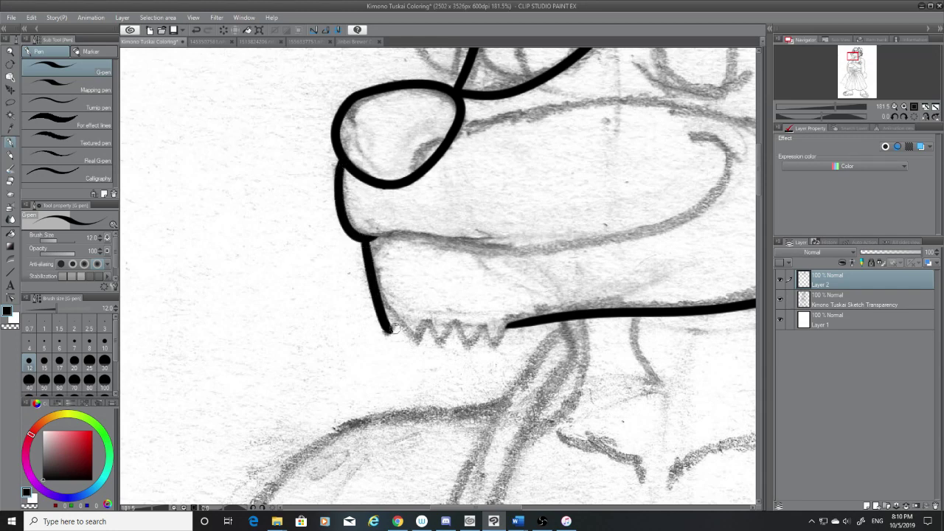
key("ctrl+z")
left_click_drag(366, 238, 387, 319)
key("ctrl+z")
left_click_drag(367, 239, 391, 323)
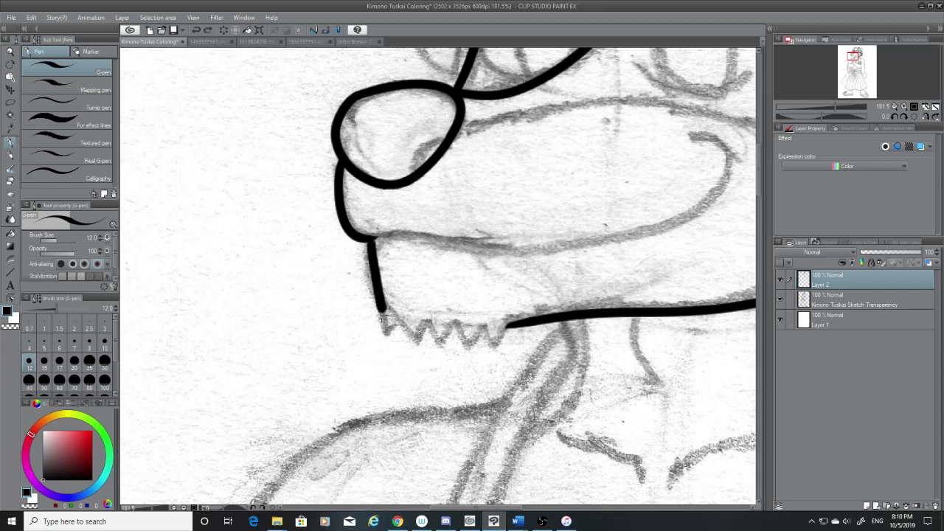
key("ctrl+z")
mouse_move(367, 238)
left_mouse_down()
mouse_move(372, 295)
mouse_move(392, 324)
left_mouse_up()
key("ctrl+z")
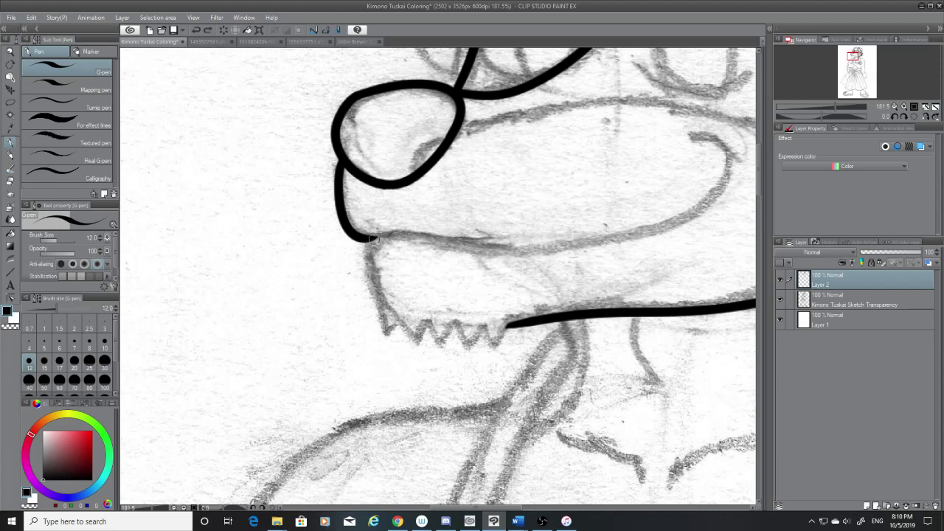
left_click_drag(366, 239, 391, 339)
key("ctrl+z")
mouse_move(367, 238)
left_mouse_down()
mouse_move(368, 264)
mouse_move(391, 321)
left_mouse_up()
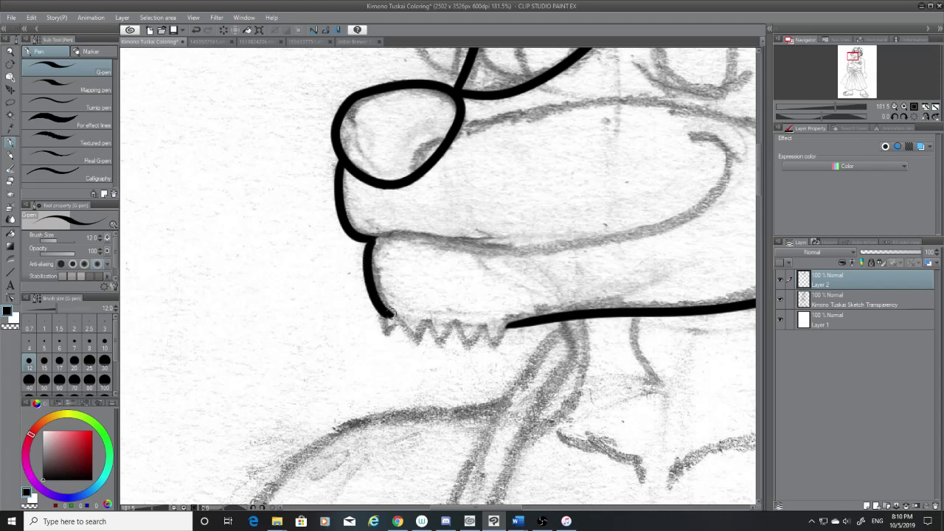
key("ctrl+z")
Step: Ink the lower jaw's front edge down to the chin fur, and clean up its lower end with the size 20 Hard eraser
left_click_drag(366, 238, 389, 317)
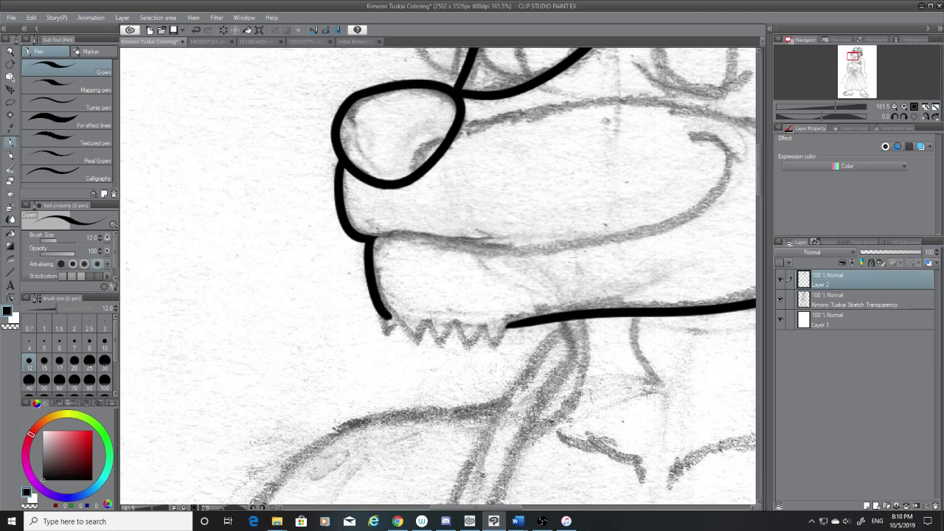
left_click(11, 182)
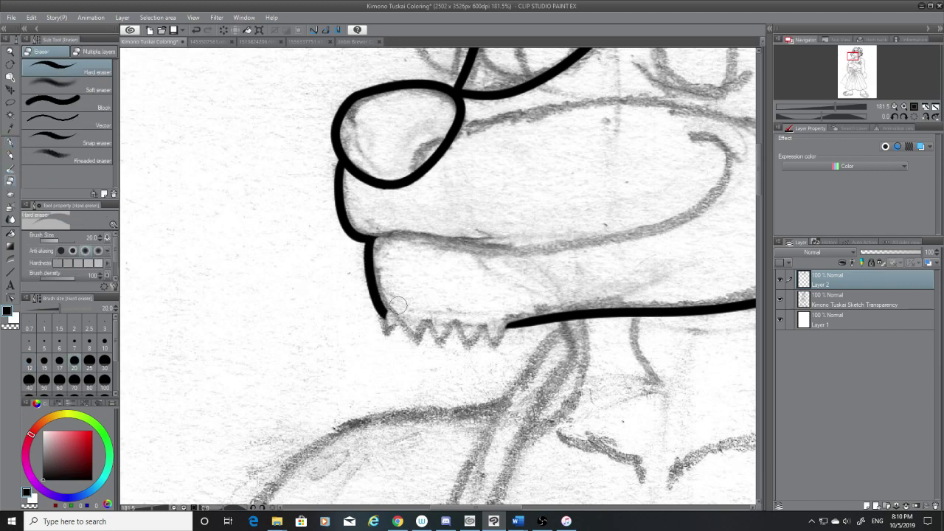
left_click(10, 152)
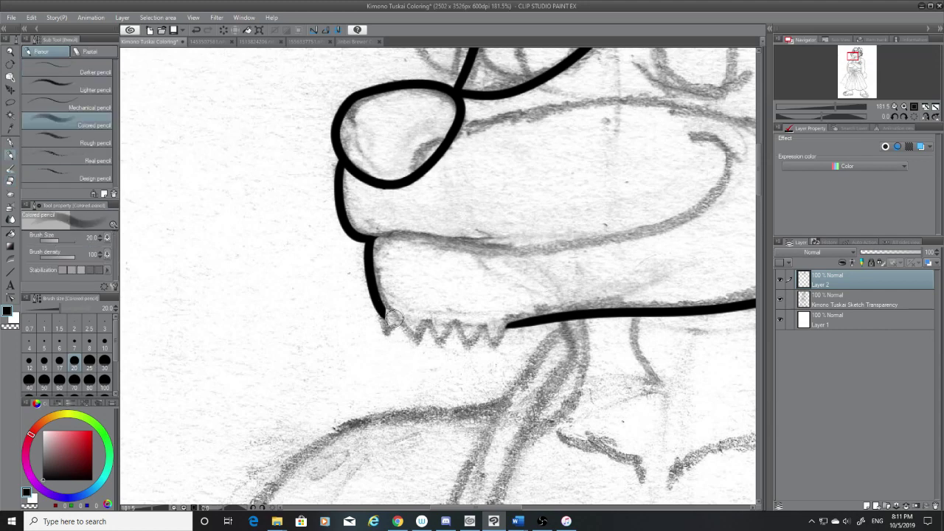
left_click(10, 182)
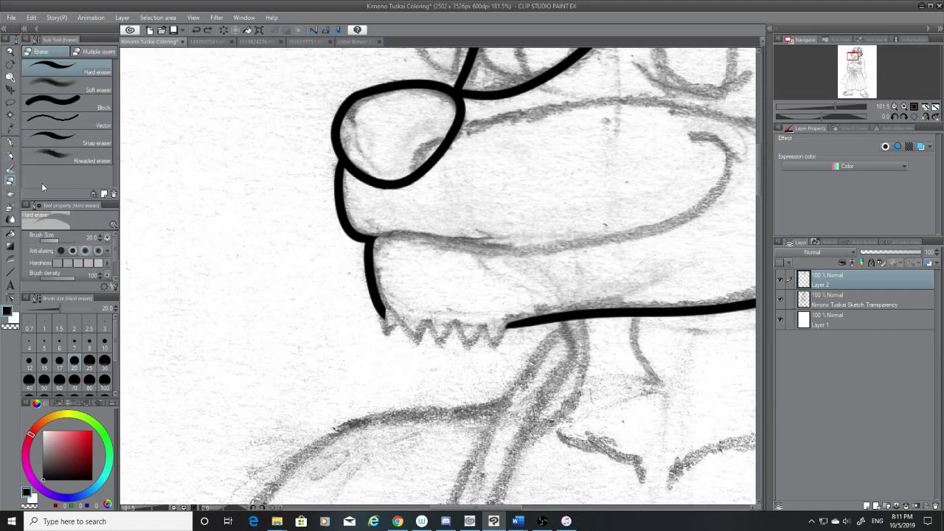
Step: Ink the zigzag chin fur with the G-pen, connecting the lower jaw's front edge to the jaw's underside
left_click(11, 142)
key("ctrl+z")
mouse_move(378, 308)
left_mouse_down()
mouse_move(388, 335)
mouse_move(379, 308)
mouse_move(390, 333)
mouse_move(399, 328)
mouse_move(422, 346)
mouse_move(431, 322)
mouse_move(423, 343)
mouse_move(432, 325)
mouse_move(443, 348)
mouse_move(428, 322)
mouse_move(440, 340)
mouse_move(452, 327)
mouse_move(472, 347)
mouse_move(481, 328)
mouse_move(496, 352)
mouse_move(513, 326)
left_mouse_up()
key("ctrl+z")
key("ctrl+z")
key("ctrl+z")
key("ctrl+z")
key("ctrl+z")
key("ctrl+z")
key("ctrl+z")
key("ctrl+z")
key("ctrl+z")
key("ctrl+z")
key("ctrl+z")
key("ctrl+z")
key("ctrl+z")
key("ctrl+z")
key("ctrl+z")
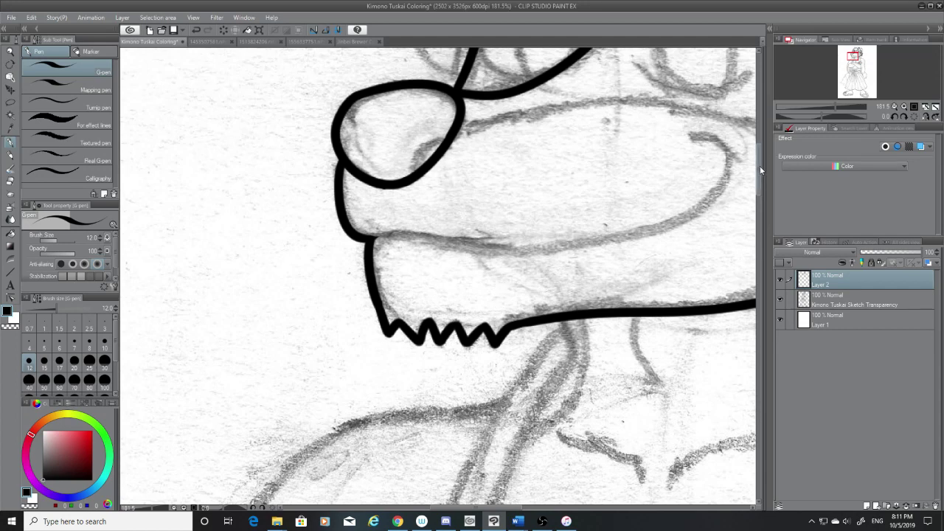
Step: Extend the line rising from the nose past the far eye with the G-pen so it meets the front hair fringe
scroll(757, 167, "up", 5)
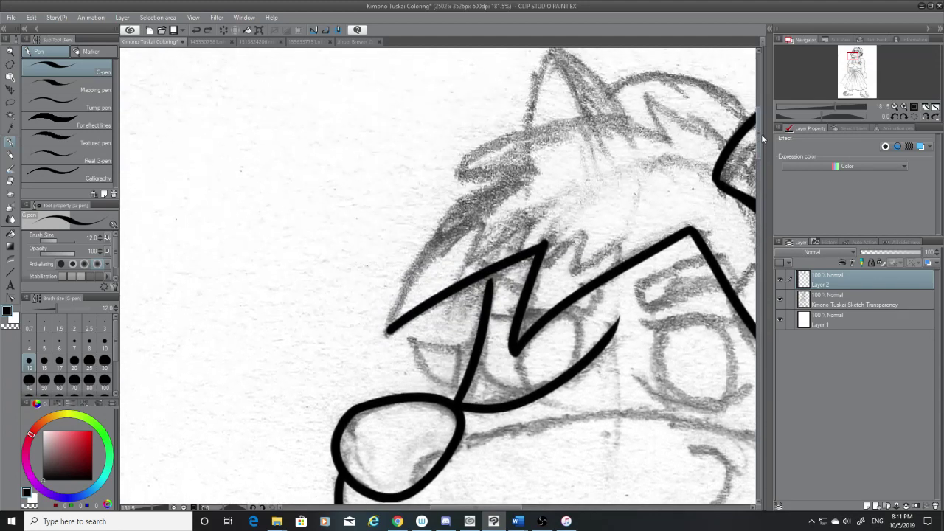
left_click_drag(509, 507, 522, 507)
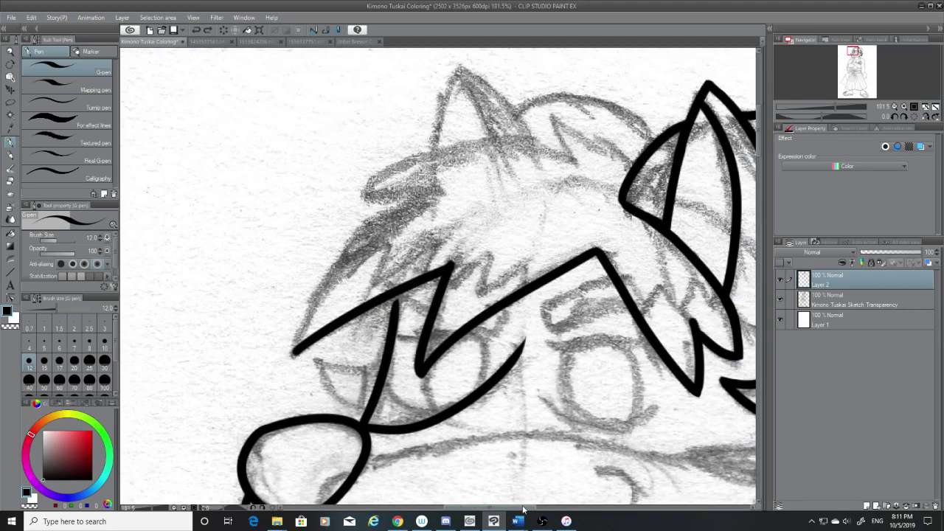
mouse_move(396, 290)
left_mouse_down()
mouse_move(398, 316)
mouse_move(400, 292)
left_mouse_up()
key("ctrl+z")
key("ctrl+z")
key("ctrl+z")
key("ctrl+z")
key("ctrl+z")
key("ctrl+z")
key("ctrl+z")
key("ctrl+z")
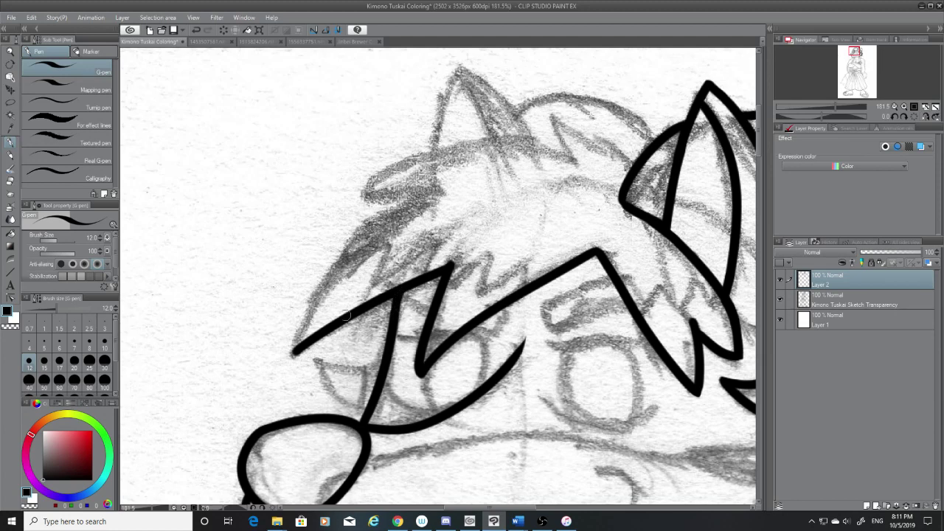
Step: Ink the outer edge of the front hair spike from its lower tip up toward the forehead tuft
left_click_drag(293, 346, 432, 181)
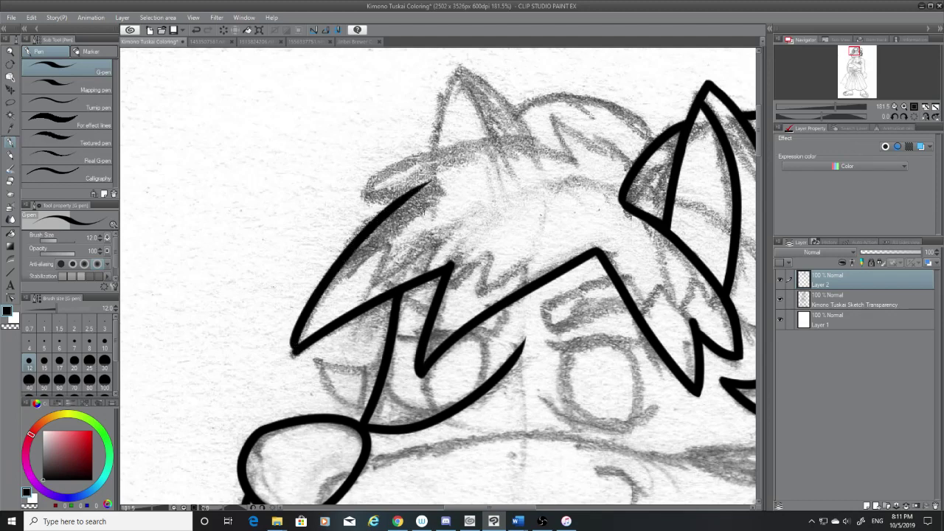
key("ctrl+z")
mouse_move(293, 352)
left_mouse_down()
mouse_move(326, 288)
mouse_move(450, 176)
mouse_move(366, 197)
mouse_move(431, 178)
left_mouse_up()
key("ctrl+z")
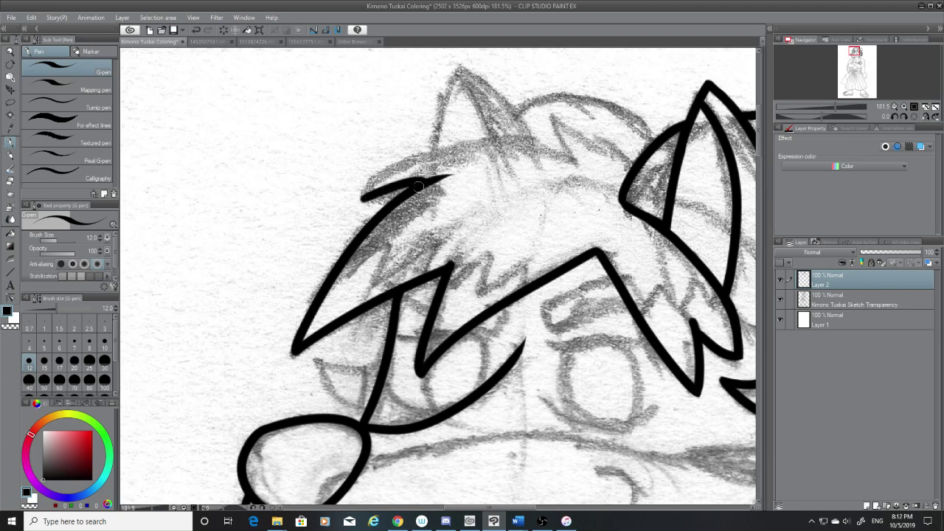
Step: Ink the lower edge of the small forehead tuft so it meets the front spike's outer edge
key("ctrl+z")
left_click_drag(361, 201, 432, 180)
key("ctrl+z")
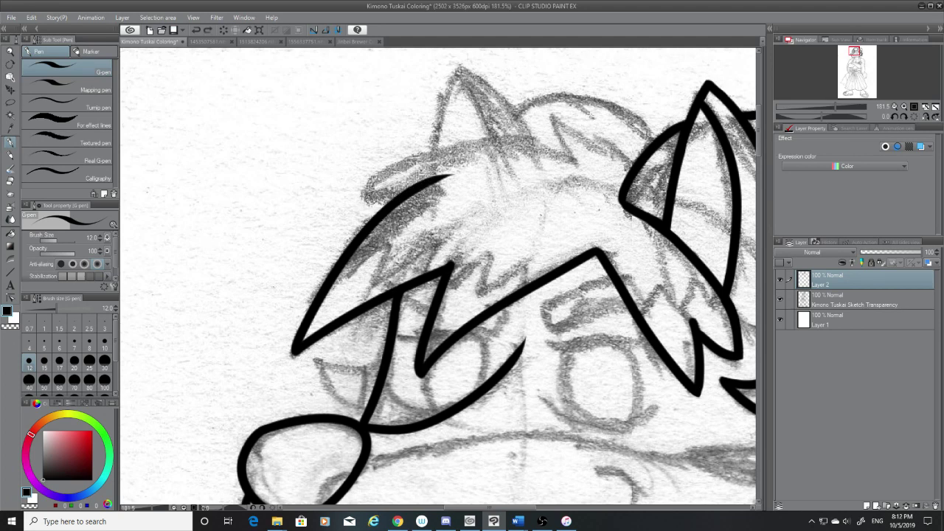
left_click_drag(366, 201, 426, 183)
Step: Ink the top hairline as one curve from the forehead tuft's tip over the head toward the near horn
mouse_move(366, 201)
left_mouse_down()
mouse_move(469, 143)
mouse_move(550, 151)
left_mouse_up()
key("ctrl+z")
left_click_drag(363, 199, 610, 158)
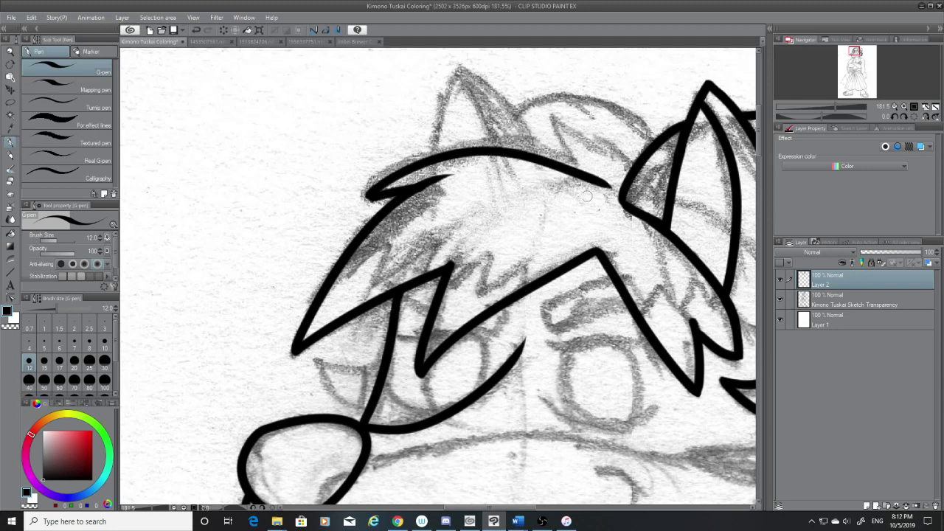
key("ctrl+z")
mouse_move(363, 198)
left_mouse_down()
mouse_move(552, 144)
mouse_move(590, 156)
left_mouse_up()
key("ctrl+z")
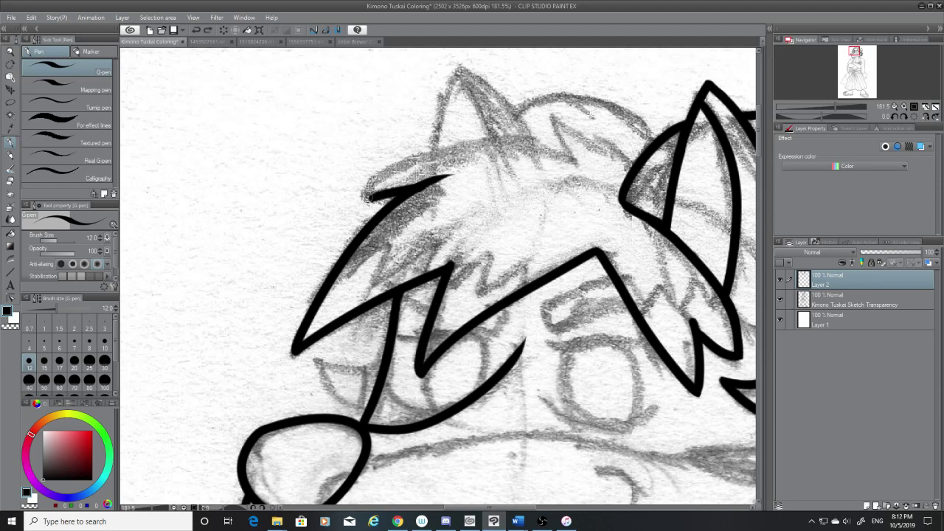
mouse_move(366, 198)
left_mouse_down()
mouse_move(608, 158)
mouse_move(372, 182)
mouse_move(360, 200)
left_mouse_up()
key("ctrl+z")
key("ctrl+z")
key("ctrl+z")
key("ctrl+z")
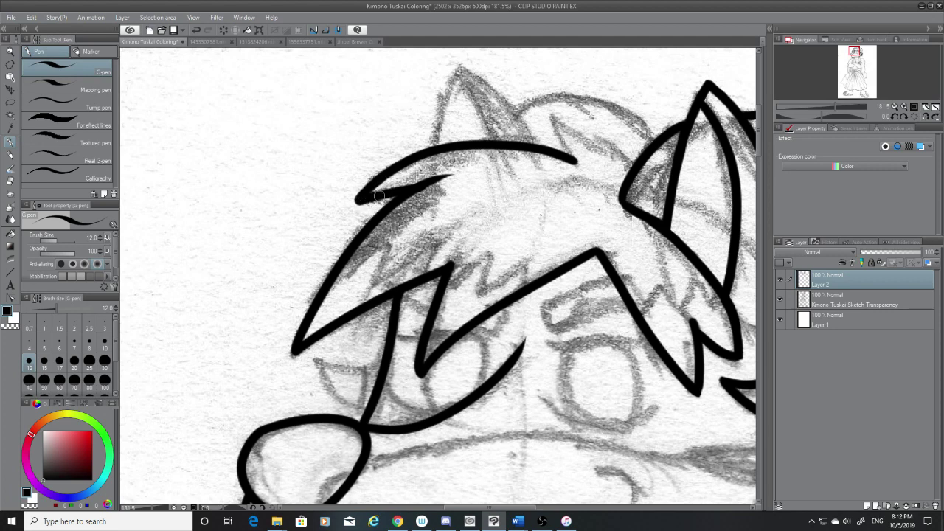
Step: Clean up the fringe's peak with the size 20 Hard eraser, checking it with the sketch layer hidden, and return to the G-pen
left_click(780, 299)
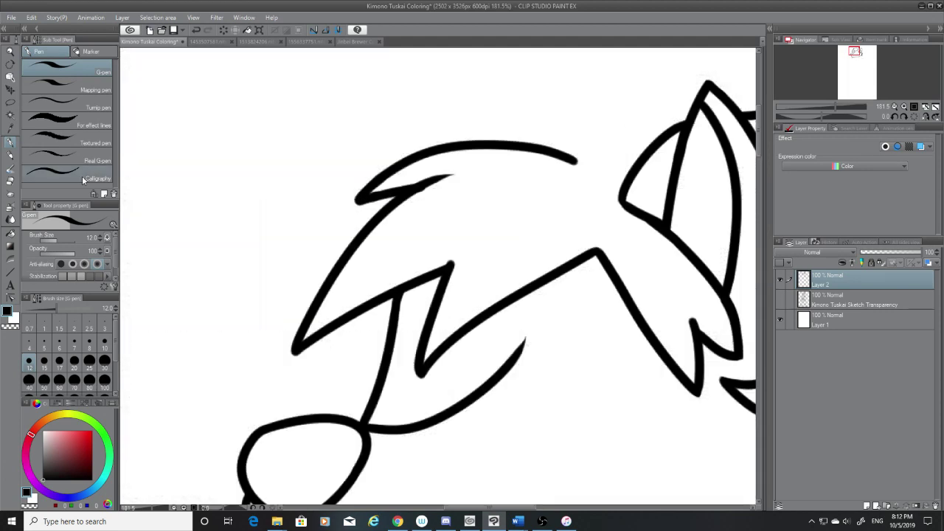
left_click(10, 180)
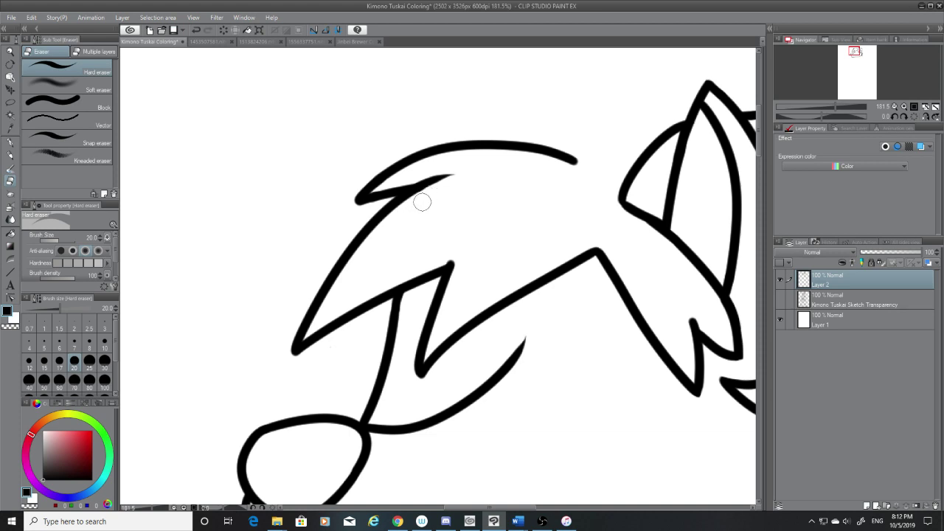
mouse_move(455, 250)
left_mouse_down()
mouse_move(436, 259)
mouse_move(445, 256)
left_mouse_up()
key("ctrl+z")
left_click(781, 298)
scroll(759, 137, "up", 4)
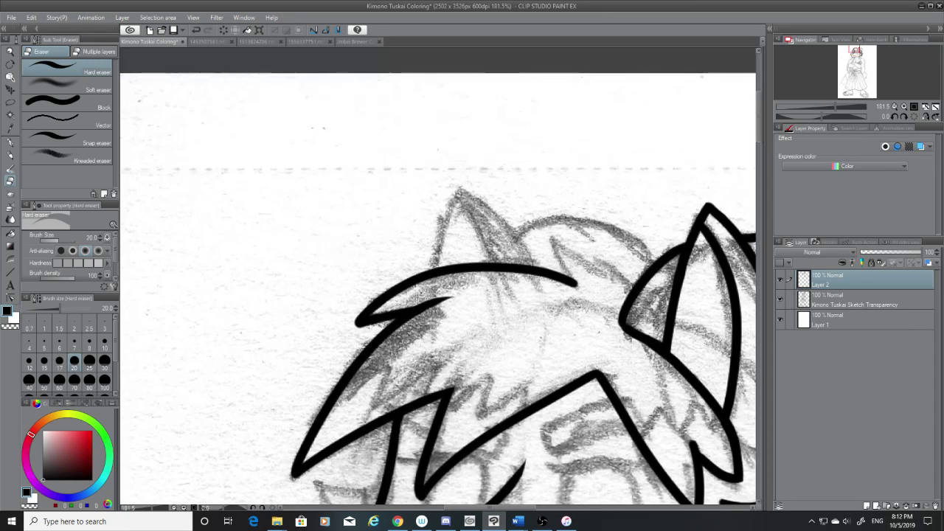
left_click(10, 141)
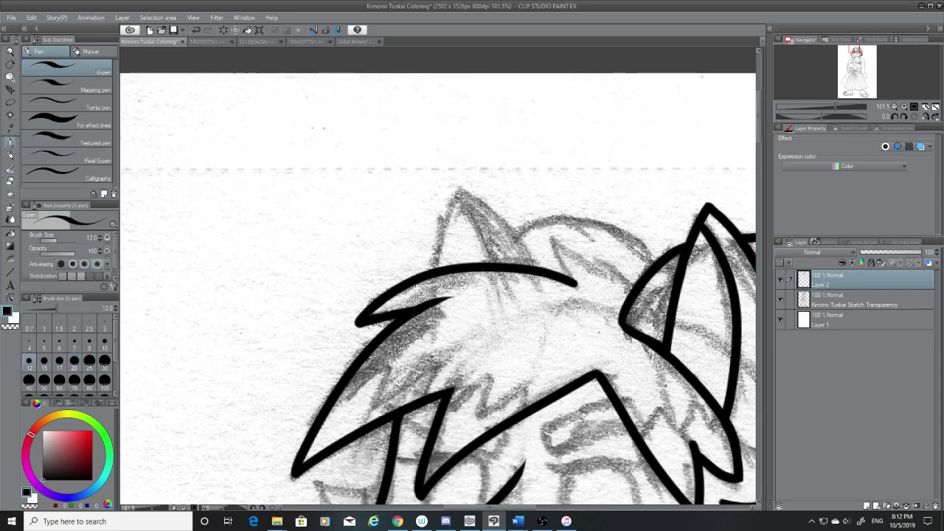
Step: Try to ink the far horn's inner line from its tip down to the hairline, undoing each stroke
left_click_drag(461, 192, 493, 255)
key("ctrl+z")
left_click_drag(460, 190, 491, 267)
key("ctrl+z")
key("ctrl+z")
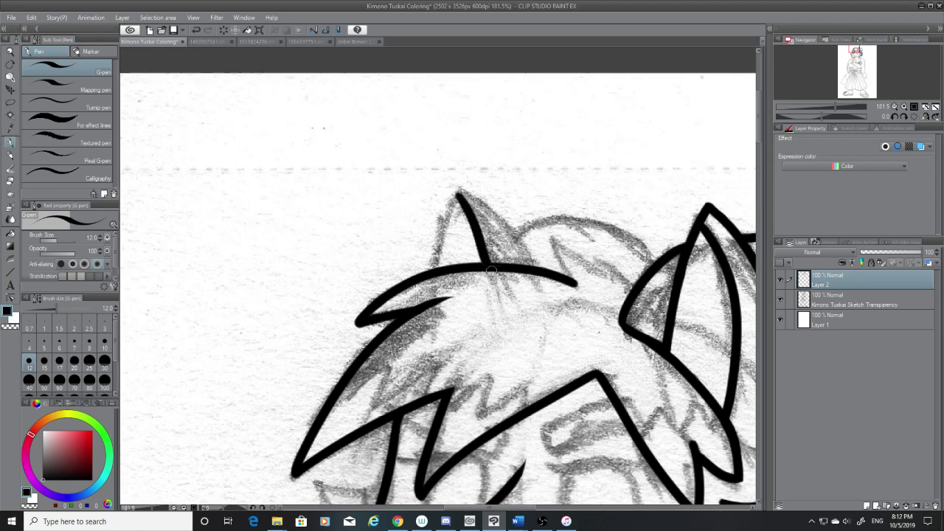
key("ctrl+z")
Step: Ink the far horn's rear edge from its tip down to the top hairline
left_click_drag(459, 190, 540, 273)
key("ctrl+z")
key("ctrl+z")
key("ctrl+z")
key("ctrl+z")
left_click_drag(457, 189, 536, 269)
key("ctrl+z")
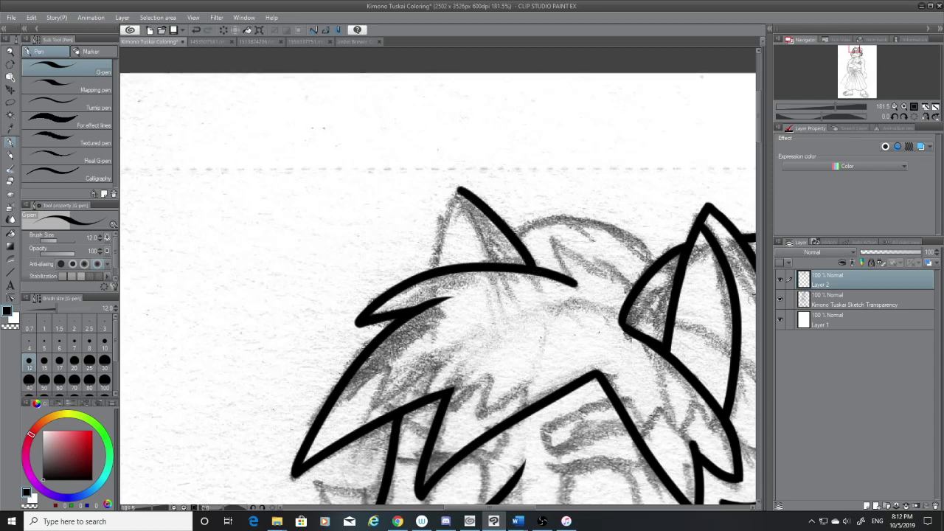
left_click(781, 298)
left_click(781, 298)
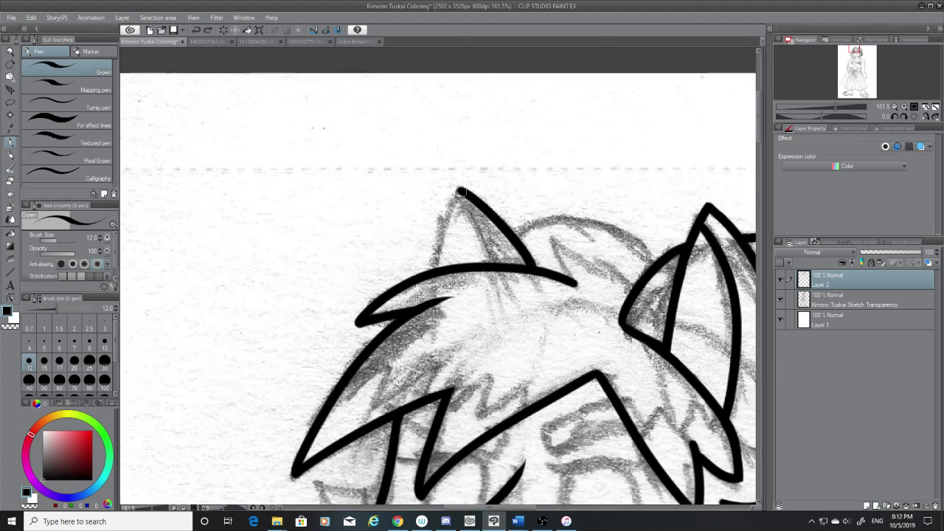
Step: Ink the far horn's front edge between the hairline and the tip, letting the stroke run past the tip
left_click_drag(459, 189, 427, 266)
key("ctrl+z")
mouse_move(459, 189)
left_mouse_down()
mouse_move(434, 242)
mouse_move(432, 271)
left_mouse_up()
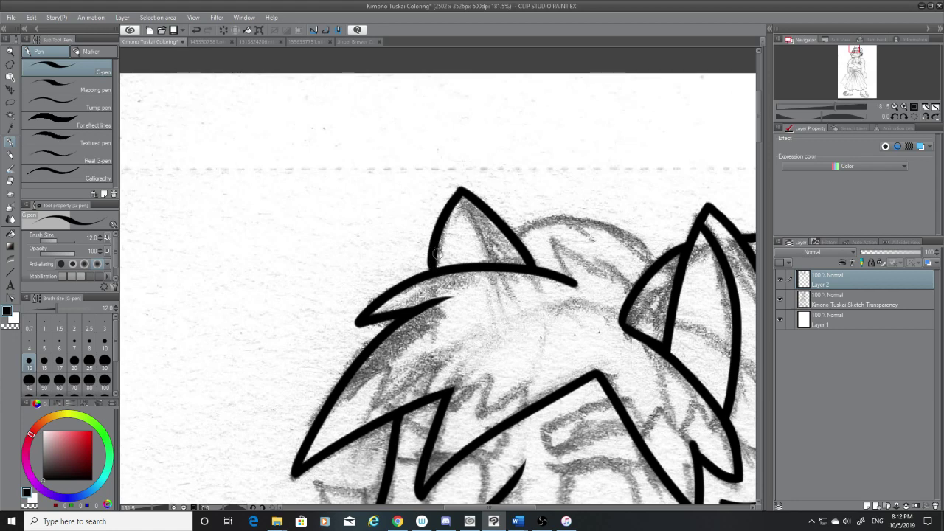
key("ctrl+z")
mouse_move(462, 189)
left_mouse_down()
mouse_move(433, 275)
mouse_move(453, 209)
mouse_move(476, 175)
left_mouse_up()
key("ctrl+z")
key("ctrl+z")
mouse_move(434, 269)
left_mouse_down()
mouse_move(444, 221)
mouse_move(477, 167)
left_mouse_up()
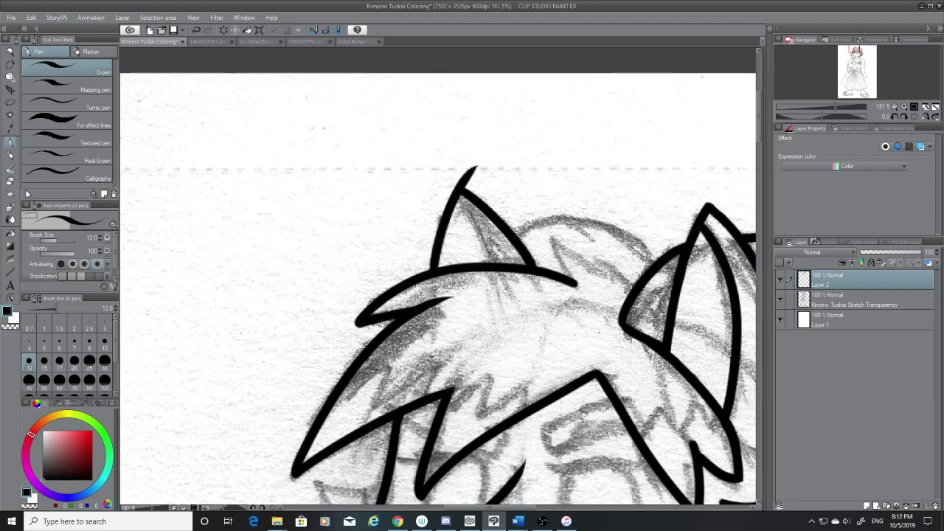
Step: Erase the overshoot above the far horn's tip with the size 20 Hard eraser, and check it with the sketch layer hidden
key("e")
left_click(782, 298)
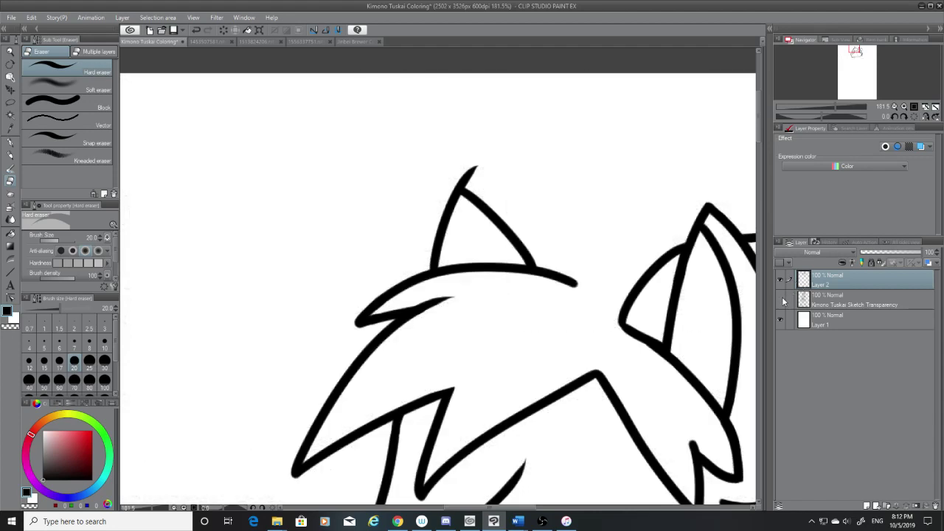
left_click(783, 299)
left_click_drag(480, 181, 469, 176)
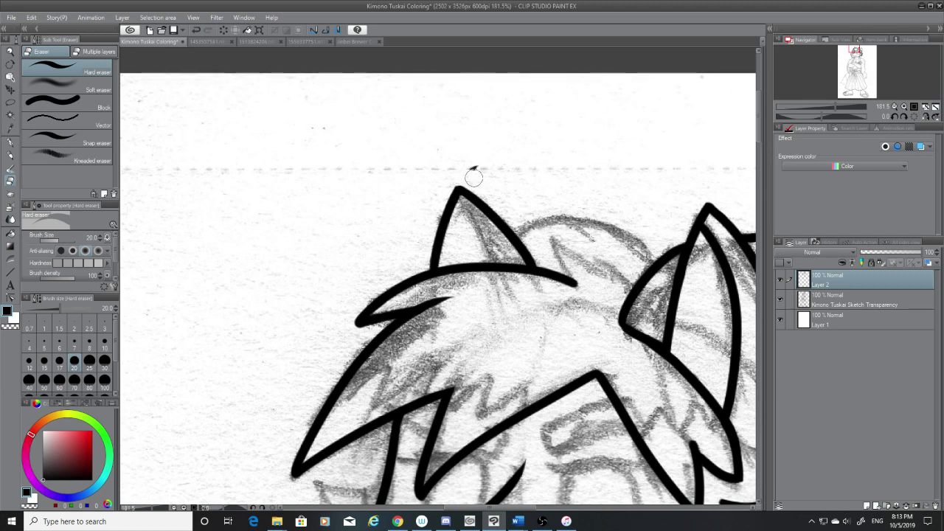
left_click(781, 301)
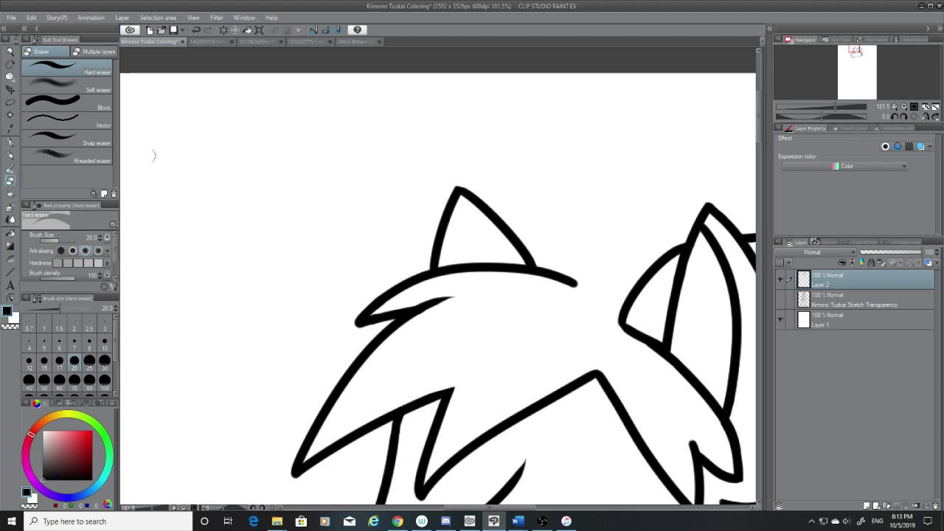
Step: Show the sketch layer again and ink the short front edge of the hair tuft rising from the hairline's rear end with the G-pen
left_click(11, 142)
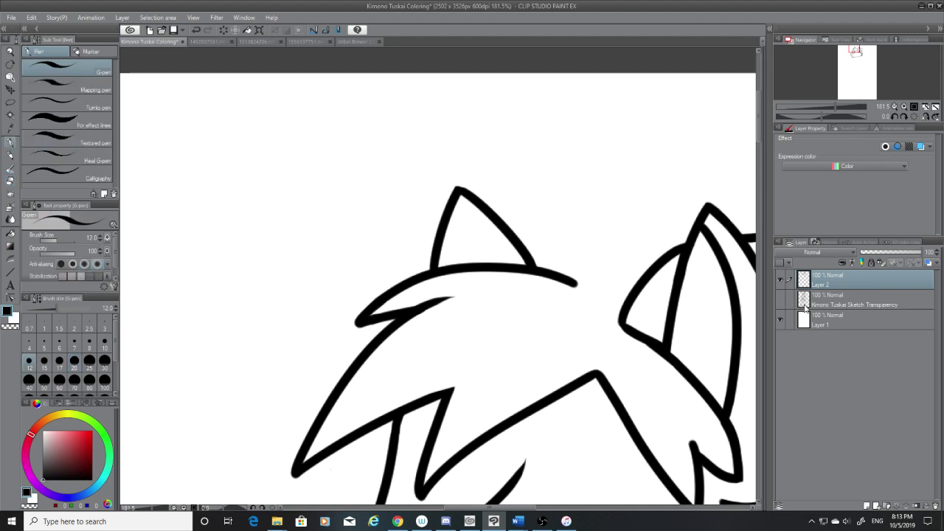
left_click(783, 295)
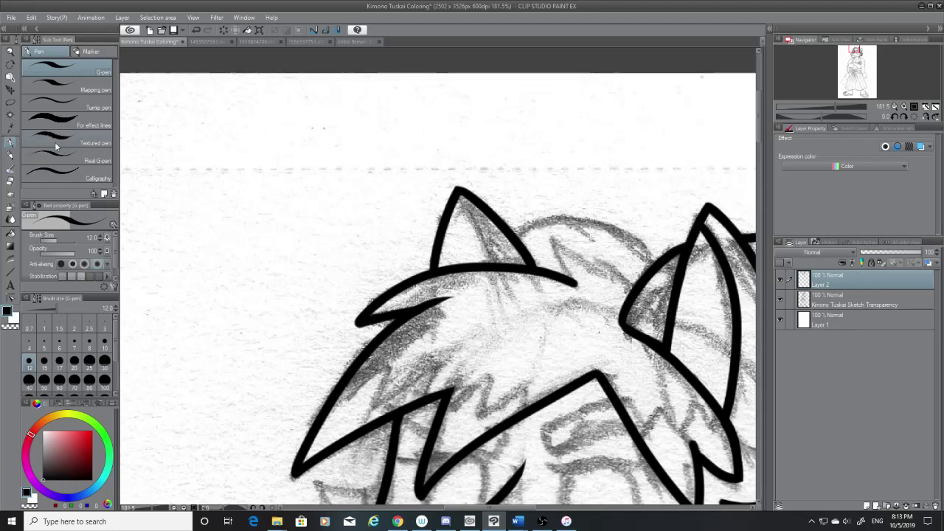
left_click_drag(484, 509, 503, 509)
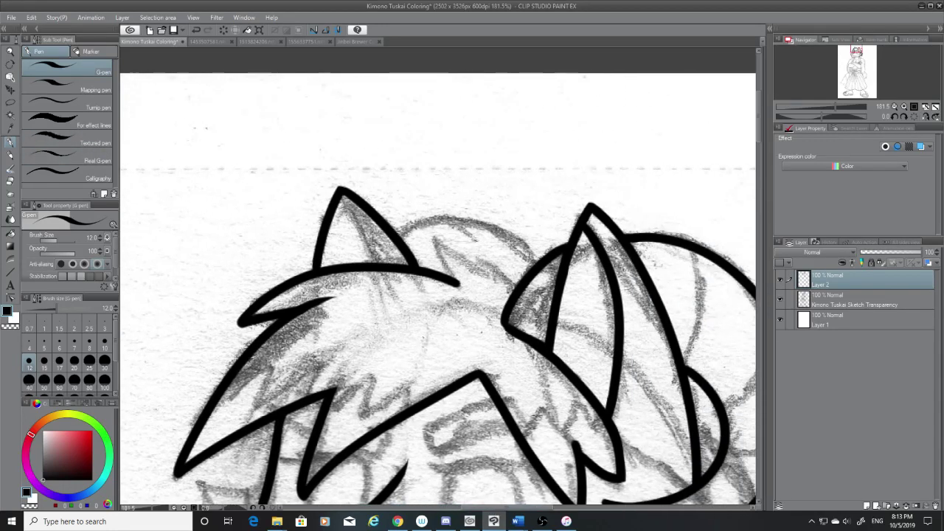
mouse_move(435, 237)
left_mouse_down()
mouse_move(459, 285)
mouse_move(441, 231)
left_mouse_up()
key("ctrl+z")
key("ctrl+z")
left_click_drag(458, 283, 436, 240)
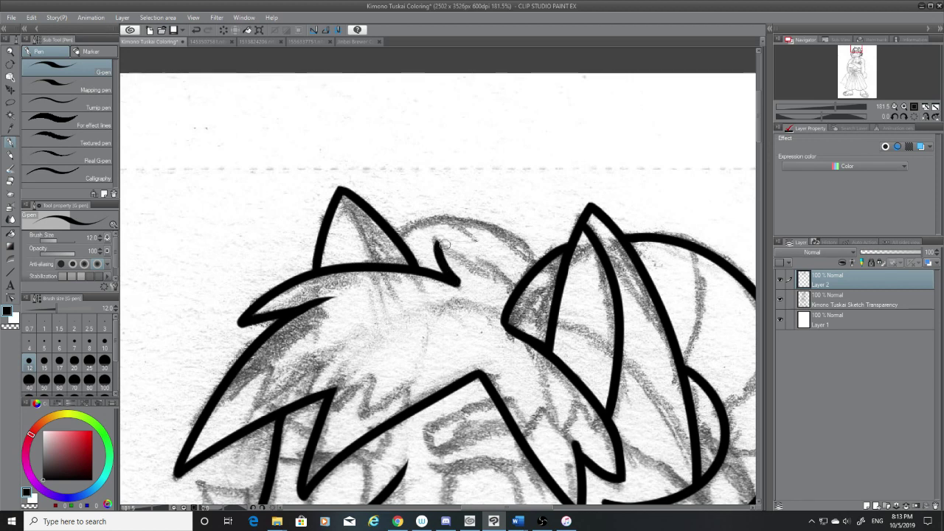
key("ctrl+z")
left_click_drag(458, 282, 436, 238)
key("ctrl+z")
left_click_drag(459, 283, 434, 234)
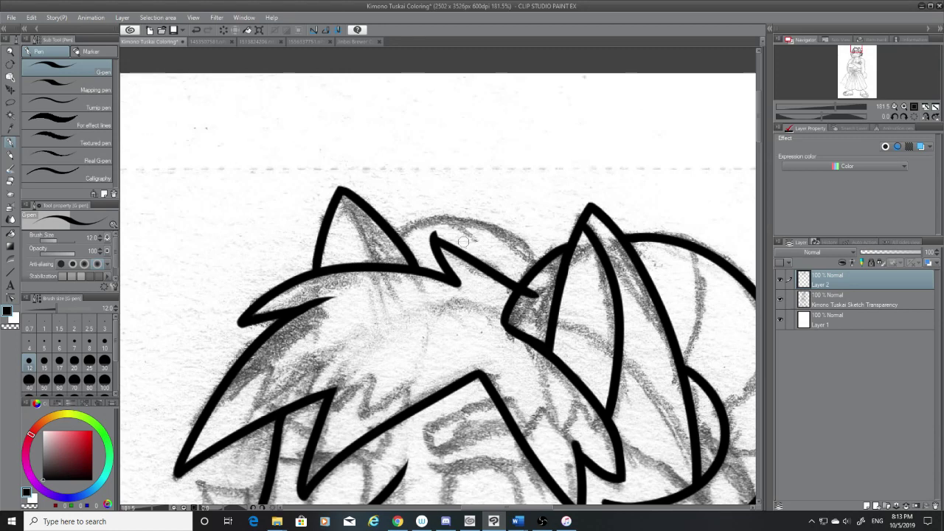
Step: Try to ink the top tuft's long rear edge toward the near horn, undoing each stroke
key("ctrl+z")
left_click_drag(455, 264, 517, 290)
key("ctrl+z")
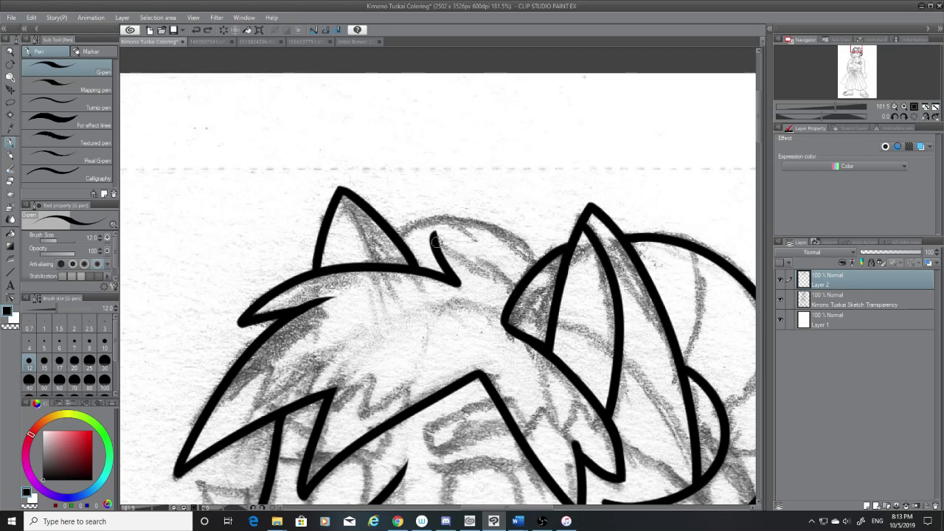
left_click_drag(456, 264, 518, 290)
key("ctrl+z")
mouse_move(455, 264)
left_mouse_down()
mouse_move(520, 290)
mouse_move(438, 240)
mouse_move(521, 289)
left_mouse_up()
key("ctrl+z")
key("ctrl+z")
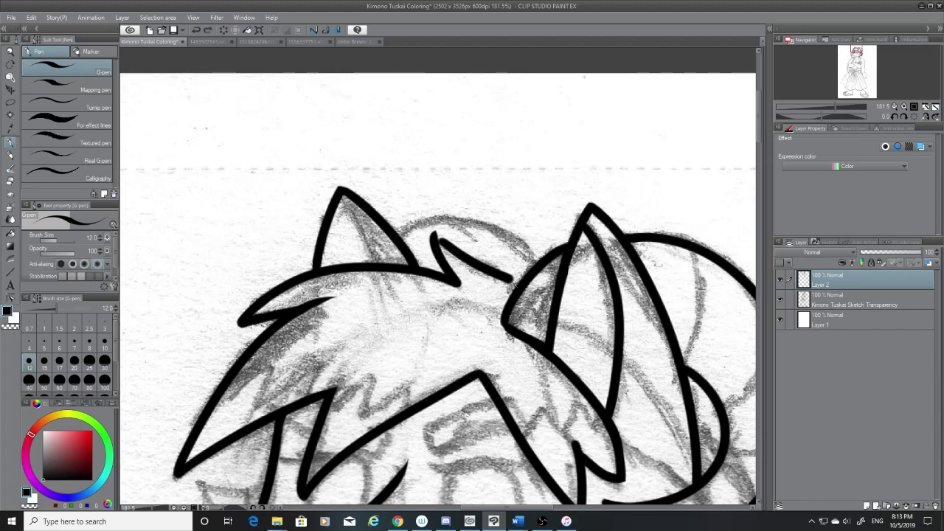
key("ctrl+z")
left_click_drag(455, 264, 526, 292)
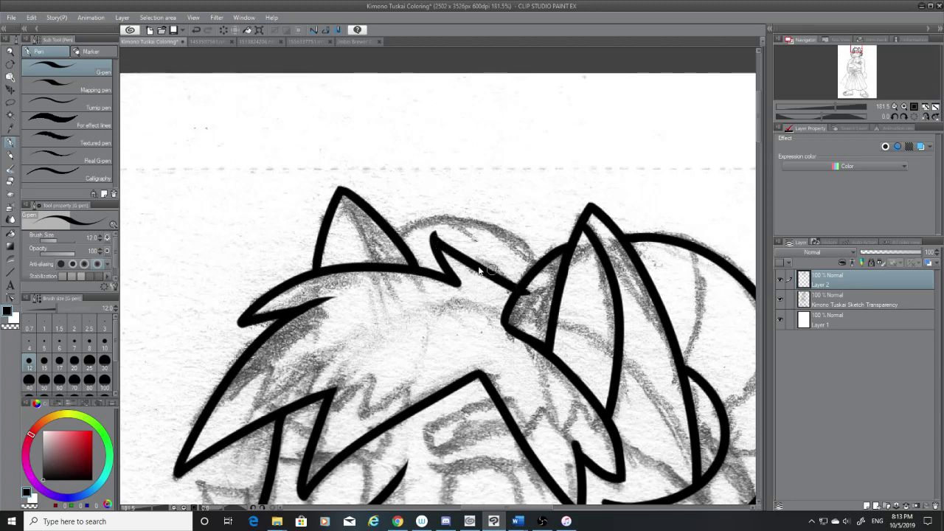
key("ctrl+z")
Step: Ink the top tuft's long rear edge so it joins the tuft's tip to the hair outline beside the near horn
left_click_drag(455, 264, 527, 291)
key("ctrl+z")
left_click_drag(452, 262, 524, 290)
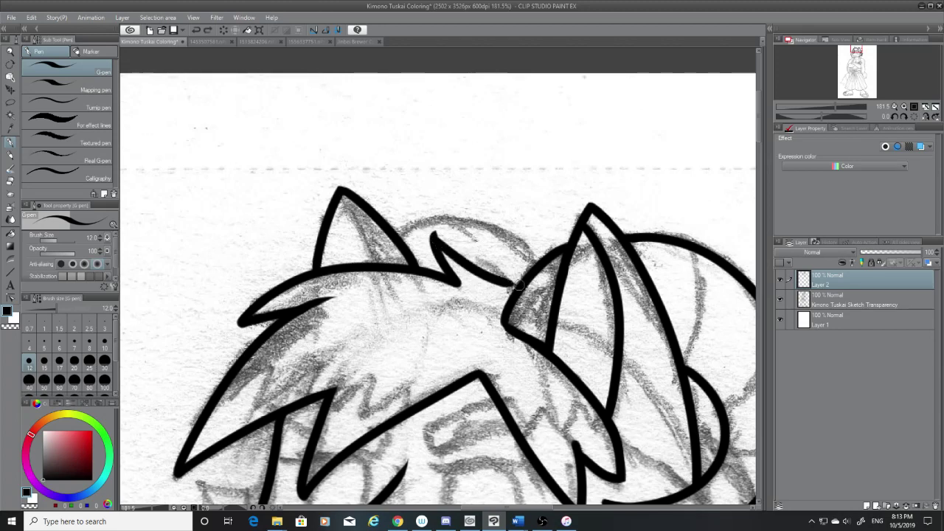
key("ctrl+z")
mouse_move(440, 245)
left_mouse_down()
mouse_move(516, 290)
mouse_move(447, 262)
left_mouse_up()
key("ctrl+z")
key("ctrl+z")
left_click_drag(518, 290, 435, 239)
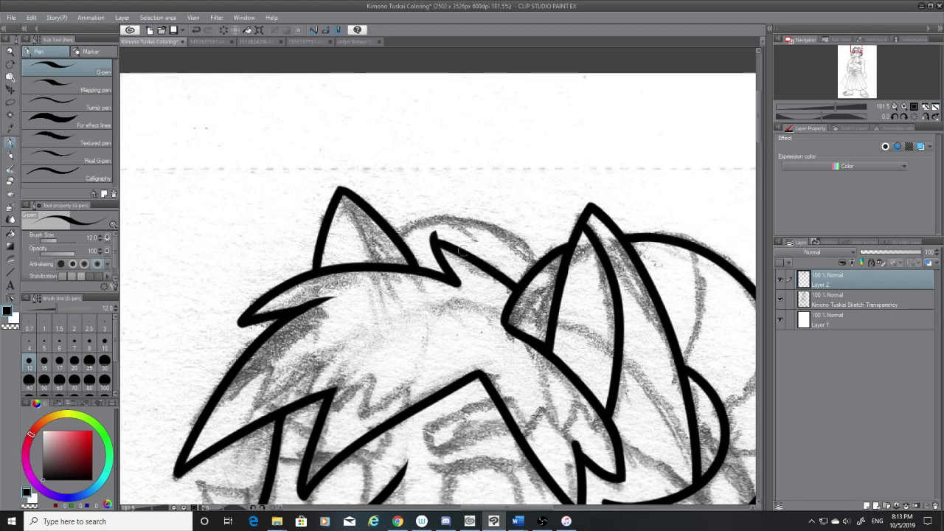
Step: Trim the overshoot at the top tuft's tip with the size 20 Hard eraser while the sketch is hidden, and show the sketch again
left_click(781, 298)
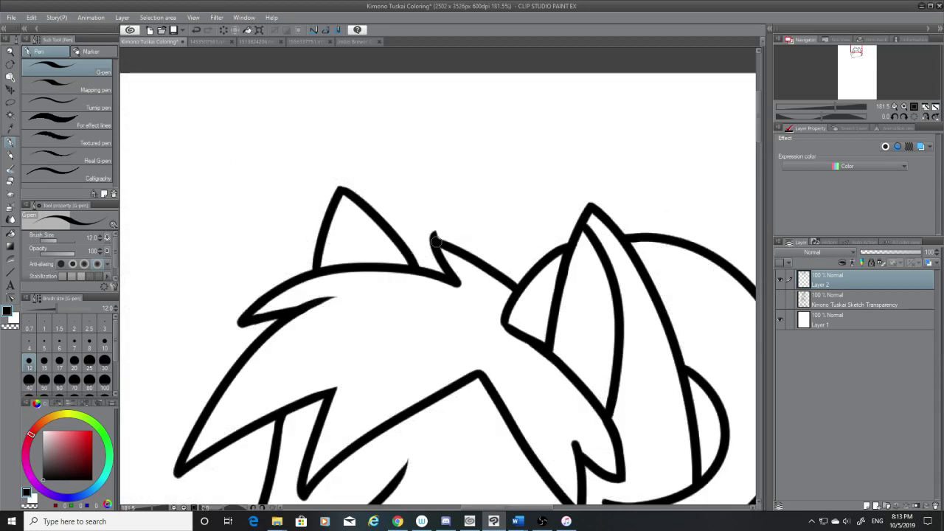
key("e")
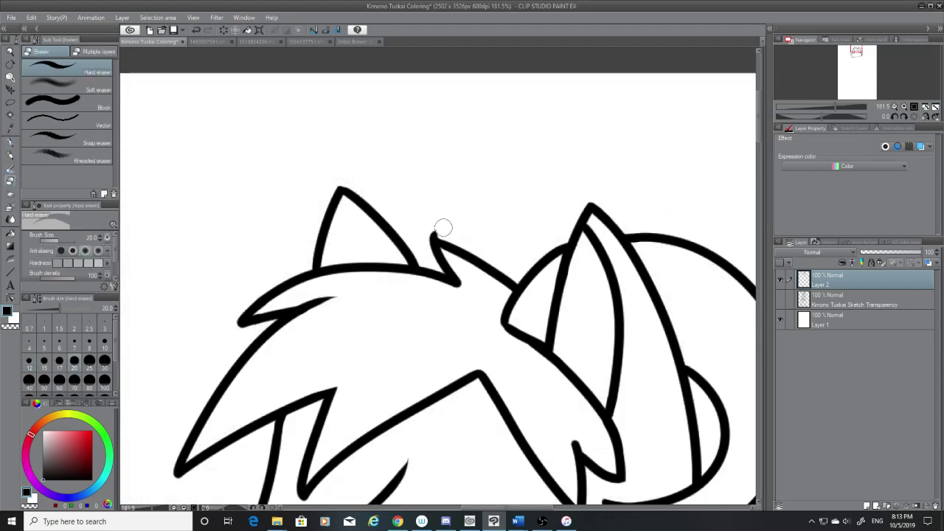
mouse_move(443, 227)
left_mouse_down()
mouse_move(418, 222)
mouse_move(458, 233)
mouse_move(421, 222)
left_mouse_up()
key("ctrl+z")
key("ctrl+z")
key("ctrl+z")
key("ctrl+z")
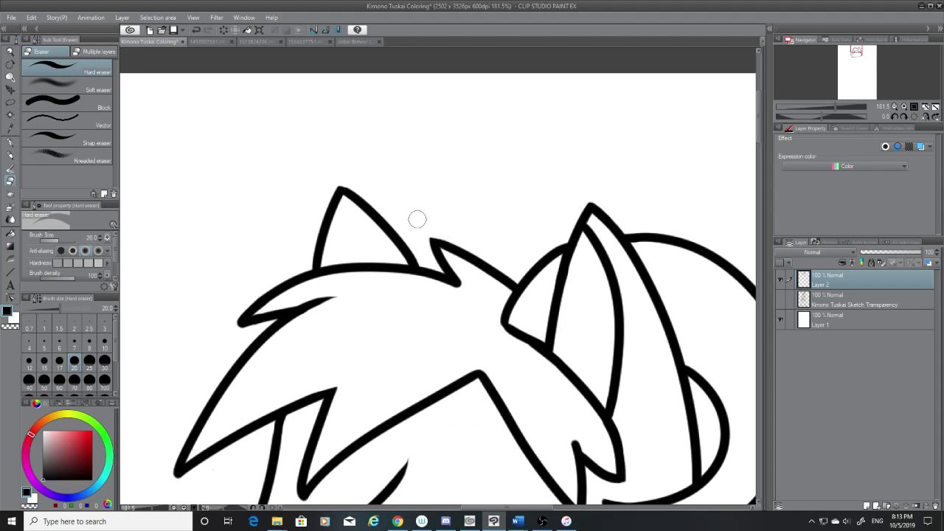
left_click(780, 304)
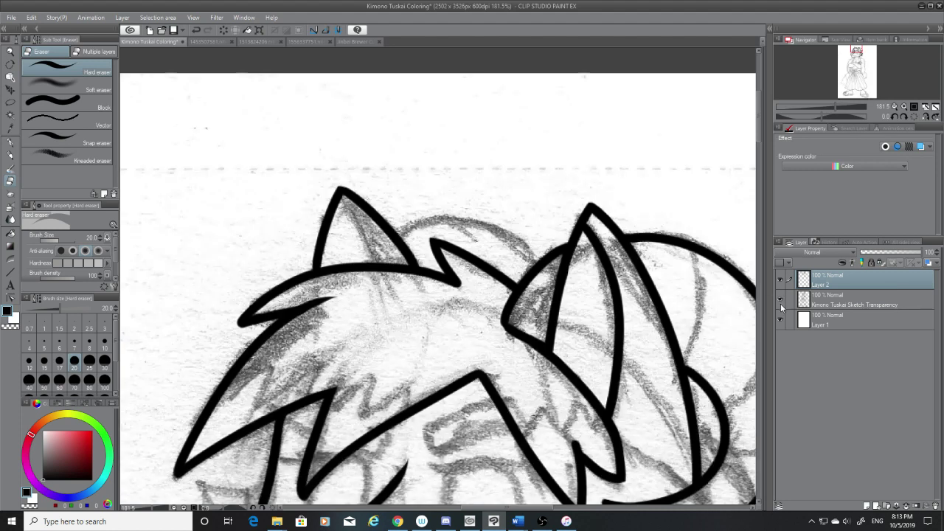
Step: Ink the rounded arc behind the top hair tuft, from the far horn's rear edge to the near horn, with the size 12 G-pen
left_click(12, 141)
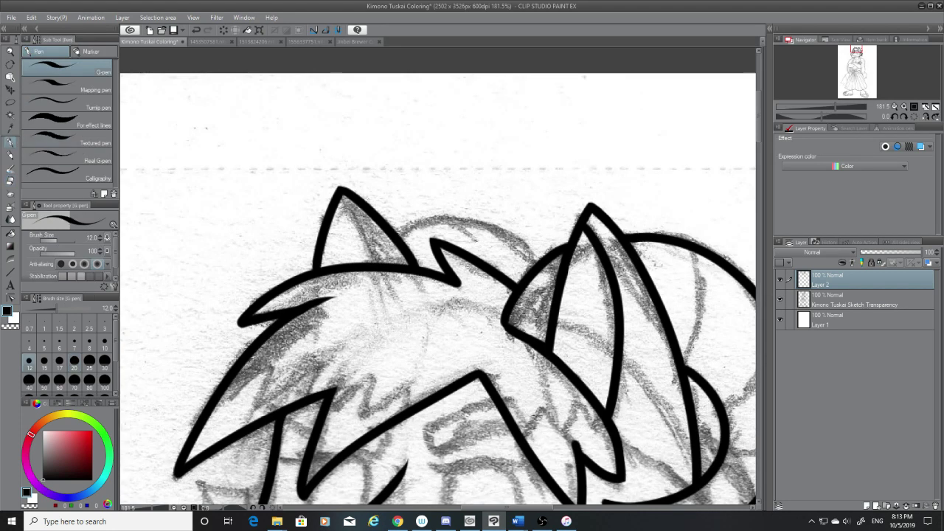
mouse_move(396, 230)
left_mouse_down()
mouse_move(436, 218)
mouse_move(548, 259)
left_mouse_up()
key("ctrl+z")
left_click_drag(394, 236, 539, 264)
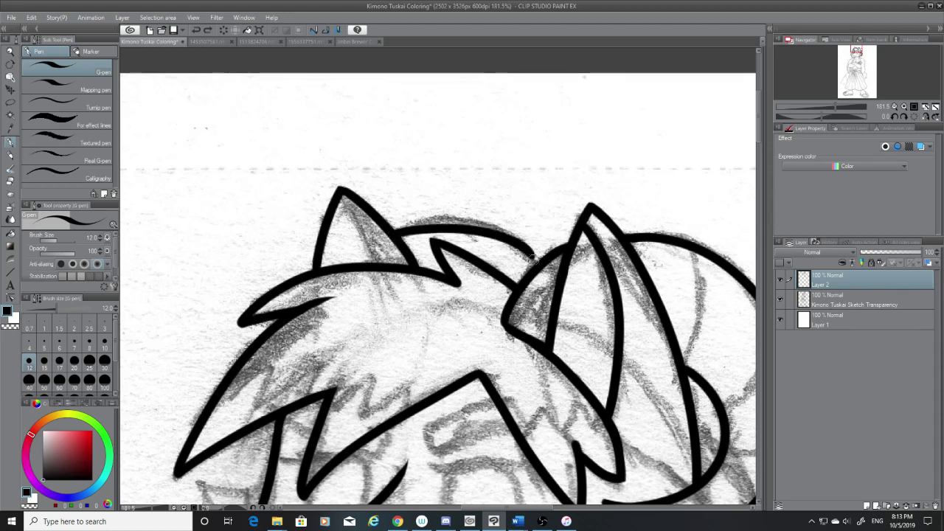
key("ctrl+z")
left_click_drag(395, 234, 539, 264)
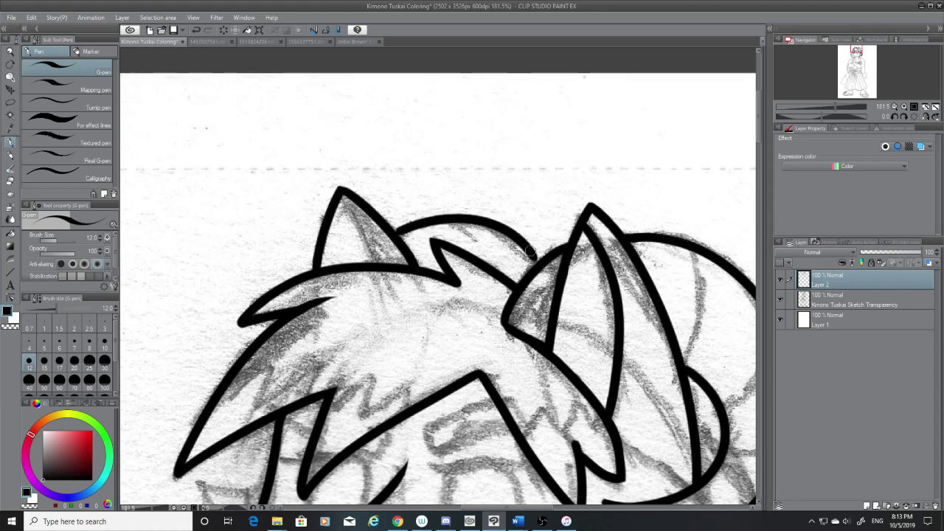
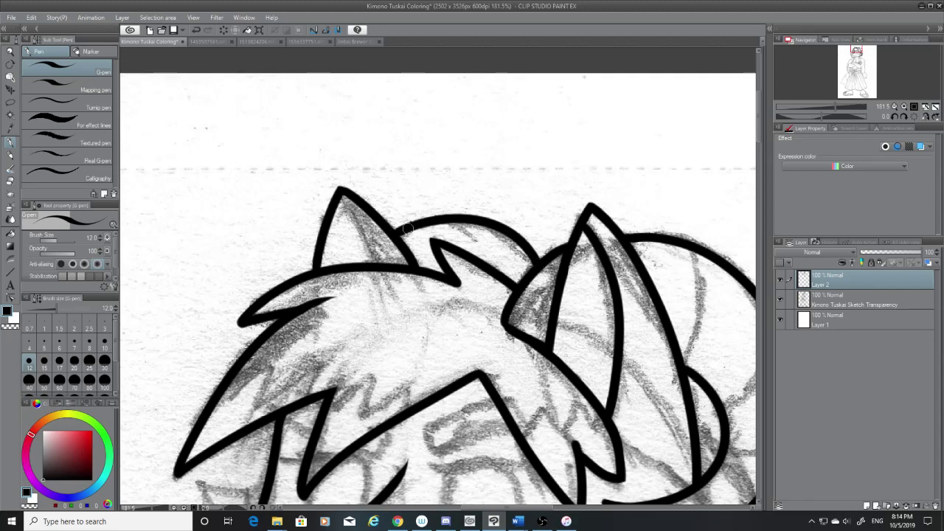
left_click(781, 299)
left_click(781, 299)
Step: Ink the far horn's inner line from its tip down to the hair outline, redoing the stroke until it follows the sketch
left_click_drag(338, 195, 379, 263)
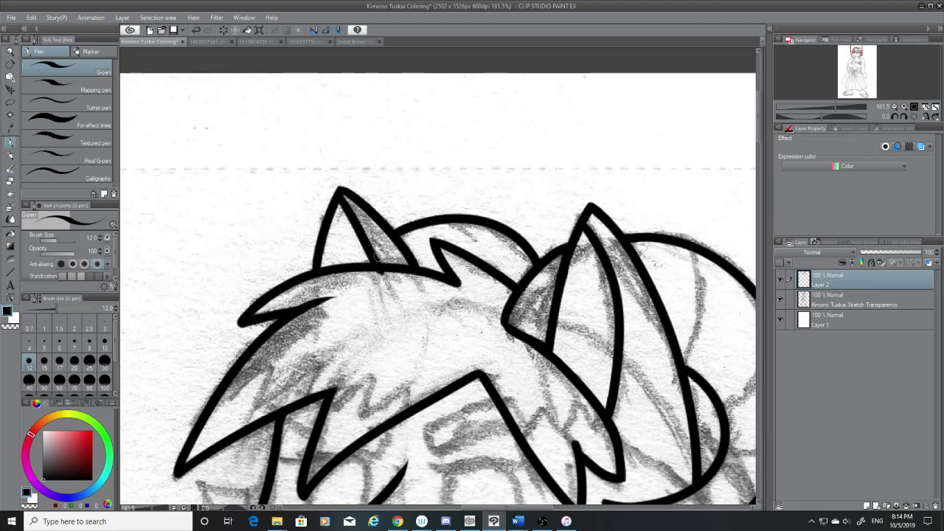
key("ctrl+z")
left_click_drag(336, 198, 379, 261)
key("ctrl+z")
left_click_drag(339, 194, 378, 261)
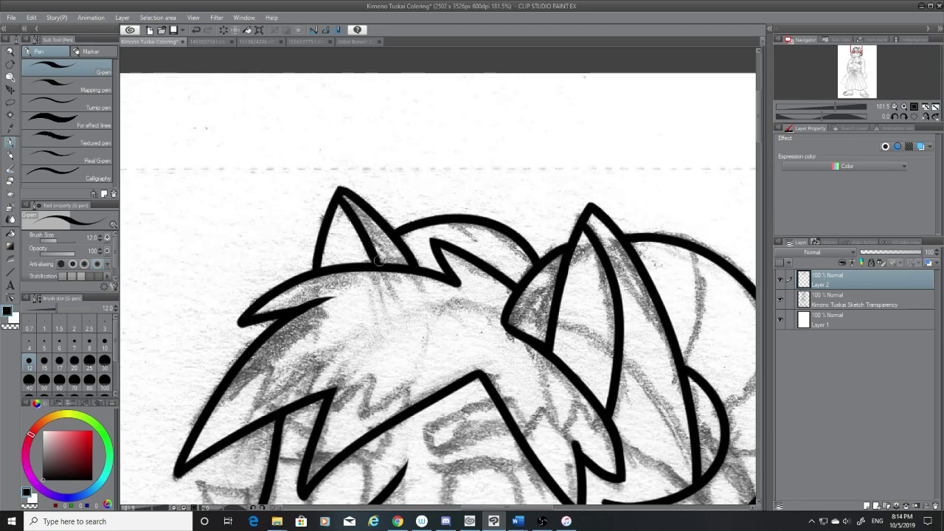
key("ctrl+z")
left_click_drag(338, 193, 380, 263)
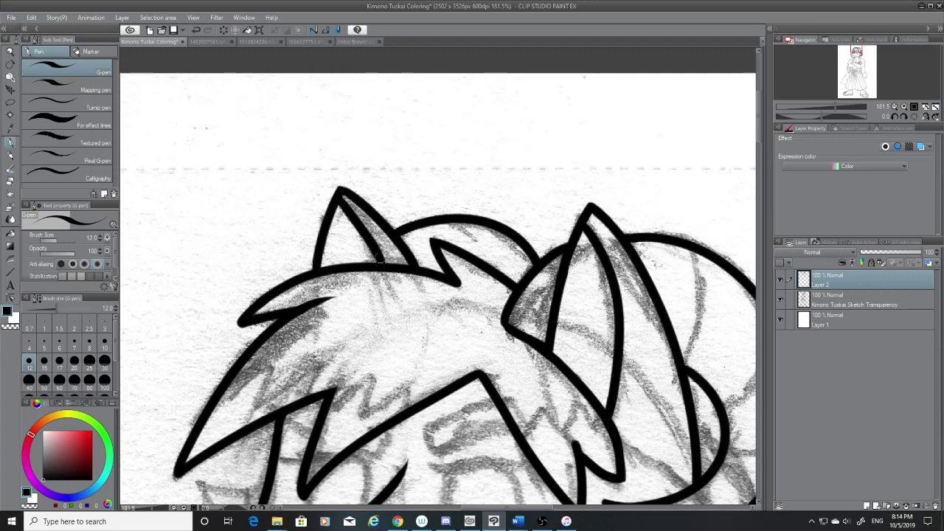
key("ctrl+z")
left_click_drag(341, 194, 378, 261)
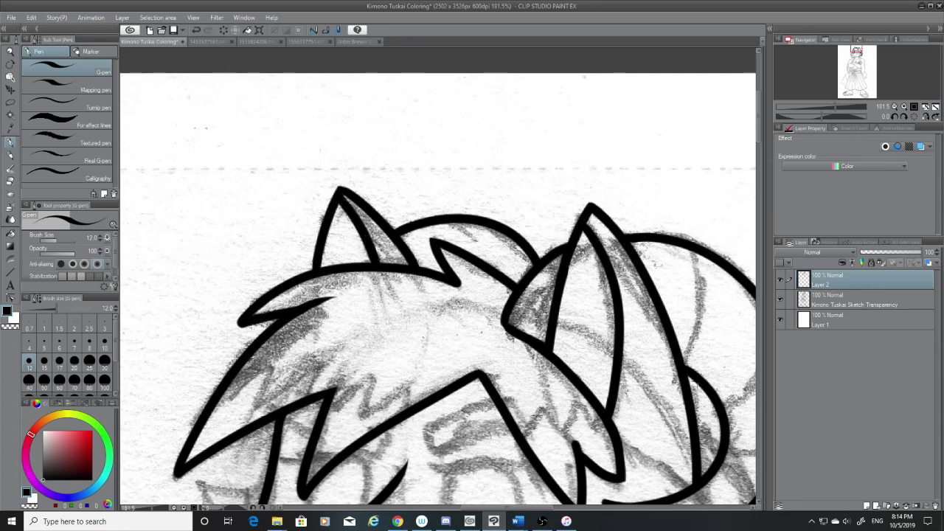
Step: Ink the upper edge of the small pointed shape in front of the muzzle bridge, beneath the front bang's tip
left_click_drag(549, 508, 536, 508)
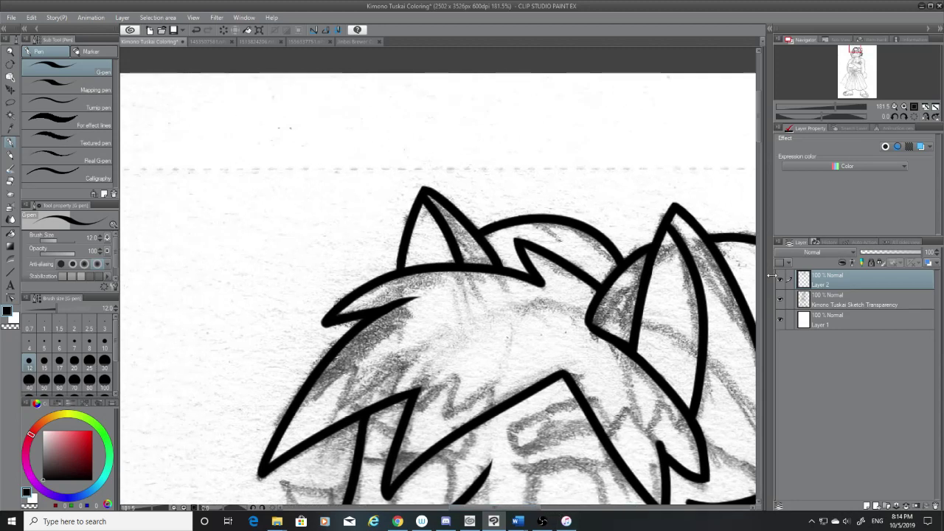
scroll(760, 151, "down", 5)
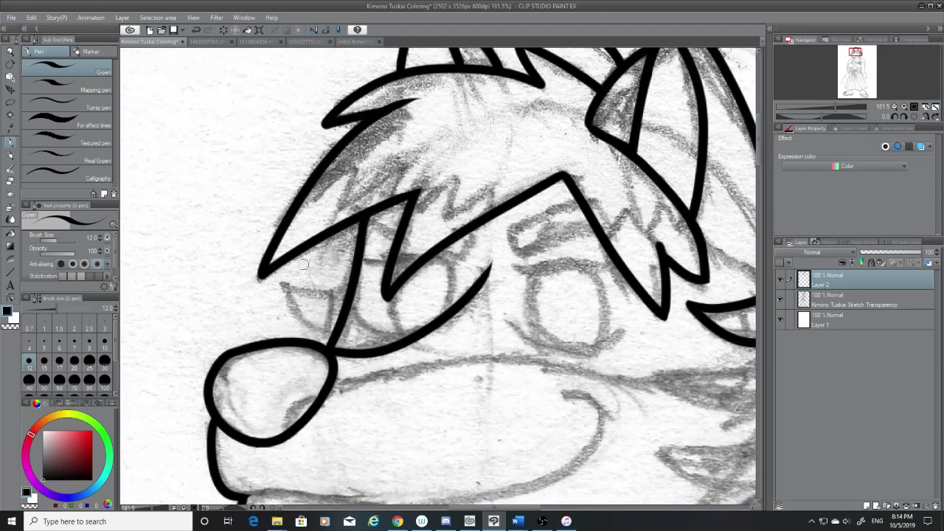
left_click_drag(283, 284, 344, 293)
key("ctrl+z")
mouse_move(286, 284)
left_mouse_down()
mouse_move(347, 293)
mouse_move(365, 277)
mouse_move(270, 274)
left_mouse_up()
key("ctrl+z")
key("ctrl+z")
left_click_drag(351, 282, 277, 276)
key("ctrl+z")
mouse_move(350, 285)
left_mouse_down()
mouse_move(290, 287)
mouse_move(364, 273)
left_mouse_up()
key("ctrl+z")
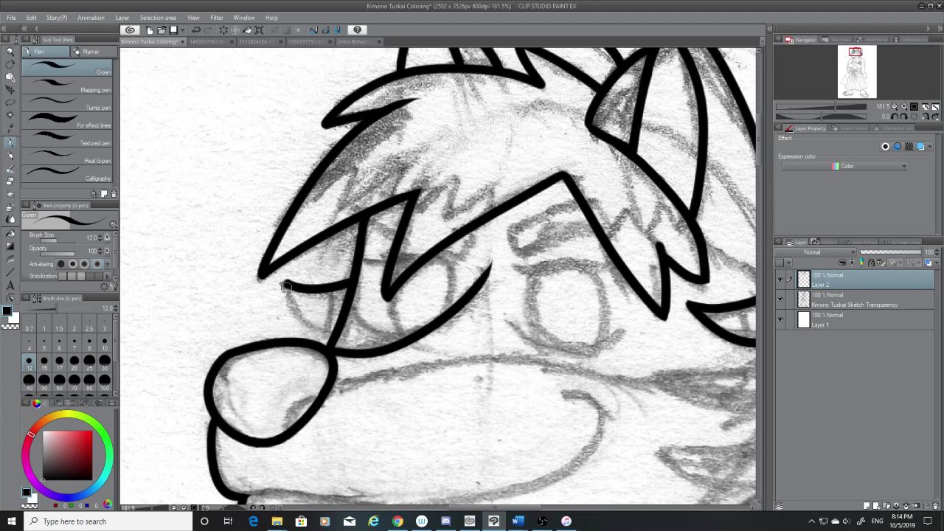
Step: Ink the curved lower edge of the small pointed shape, closing it against the muzzle bridge just above the nose
left_click_drag(286, 288, 338, 329)
key("ctrl+z")
left_click_drag(288, 284, 341, 328)
key("ctrl+z")
left_click_drag(282, 283, 340, 334)
key("ctrl+z")
left_click_drag(286, 283, 335, 334)
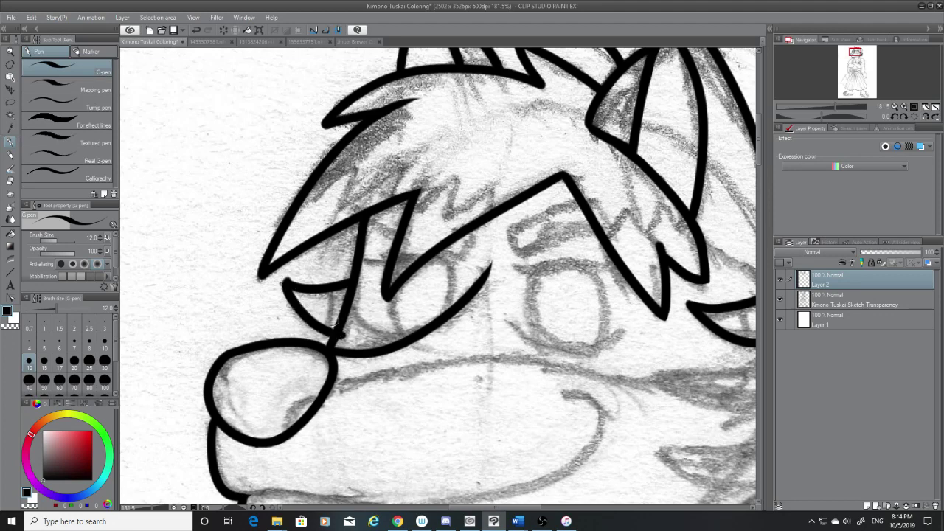
key("ctrl+z")
left_click_drag(283, 283, 340, 338)
key("ctrl+z")
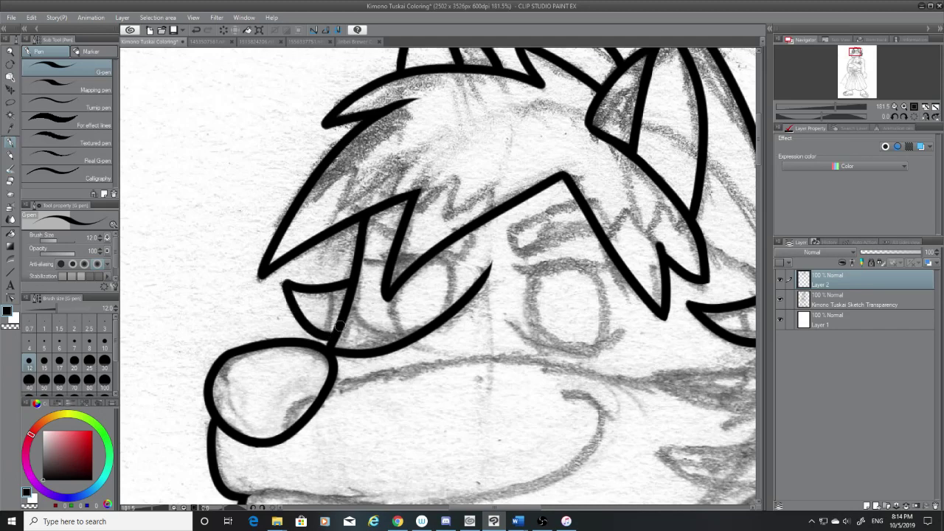
Step: Hide the sketch layer to examine the inked hair and muzzle lines on their own, and show the sketch again
left_click(780, 297)
left_click(777, 297)
left_click(779, 297)
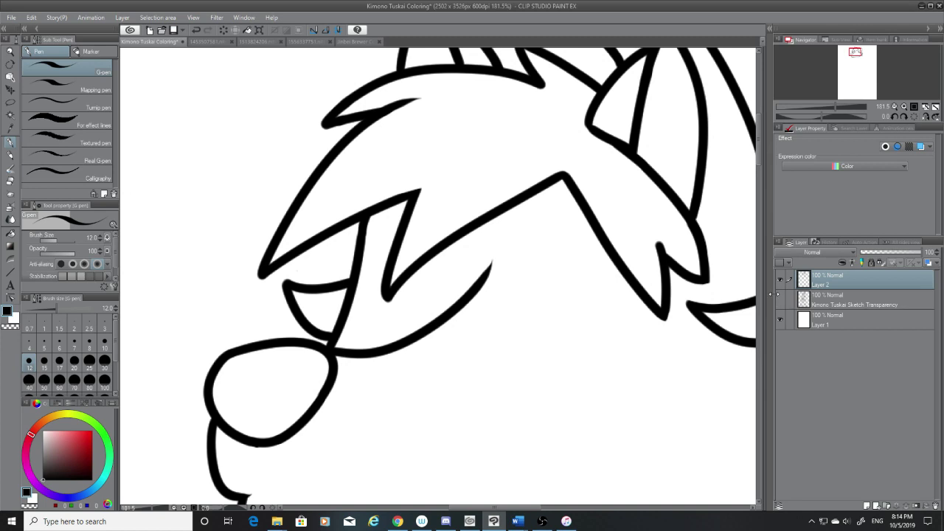
left_click(11, 181)
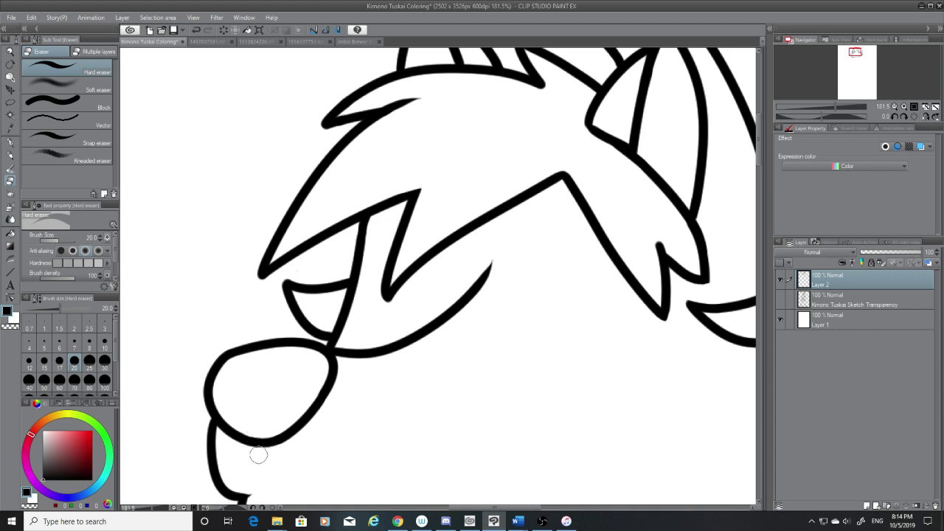
left_click(9, 142)
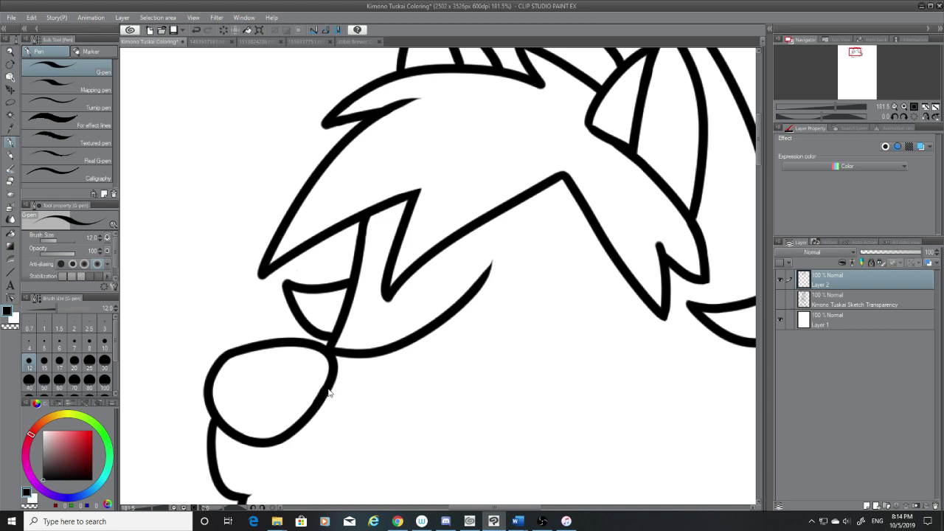
left_click_drag(324, 399, 327, 392)
key("ctrl+z")
left_click(781, 296)
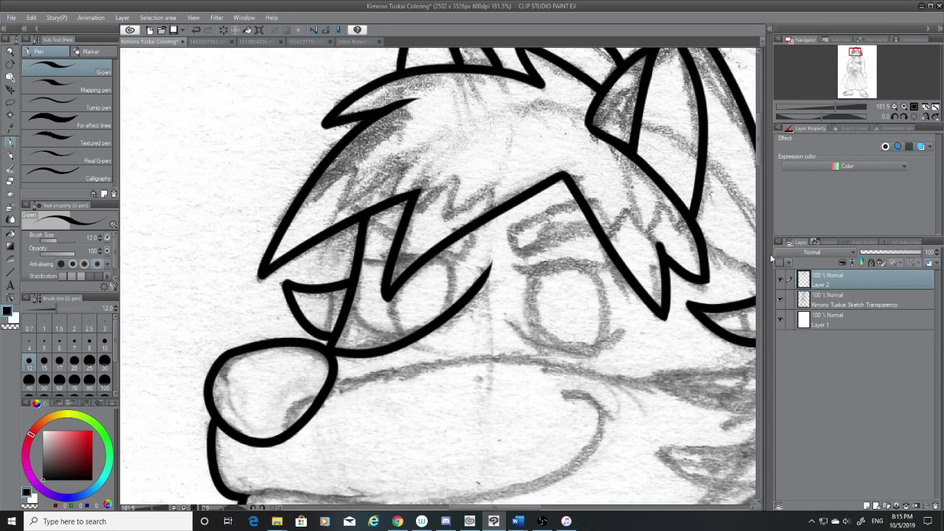
Step: Ink the near collar band's inner edge as a long curve from the jaw line down to the hand on the crossed arms
scroll(759, 174, "down", 10)
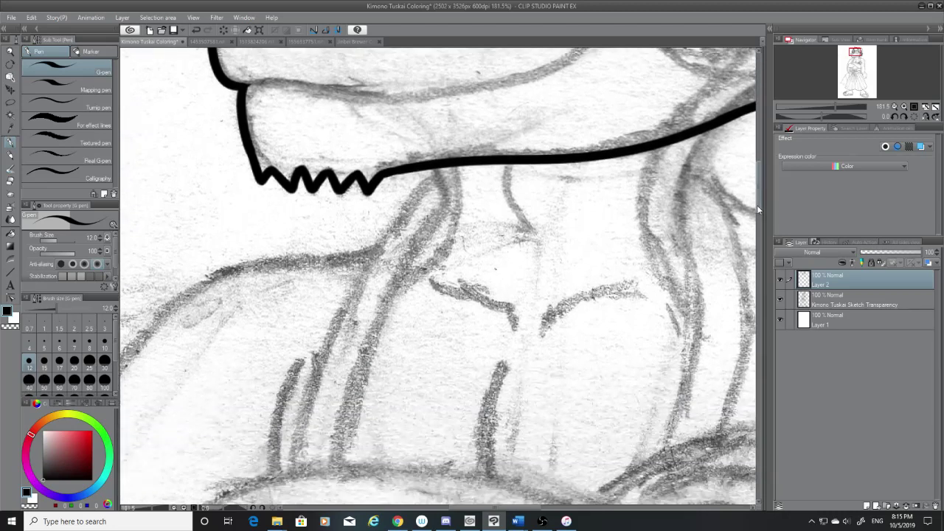
left_click_drag(758, 209, 758, 205)
left_click_drag(504, 508, 532, 508)
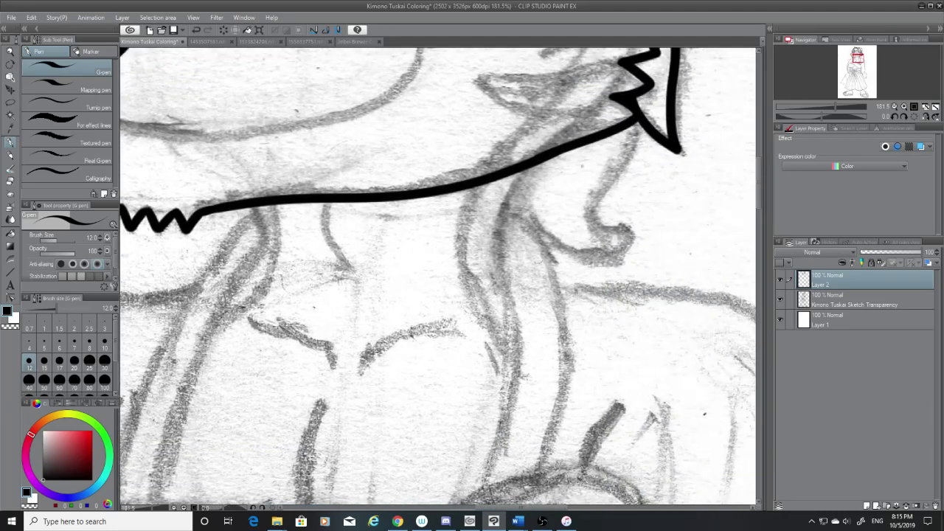
left_click_drag(528, 167, 504, 410)
key("ctrl+z")
mouse_move(529, 164)
left_mouse_down()
mouse_move(515, 352)
mouse_move(476, 473)
left_mouse_up()
key("ctrl+z")
mouse_move(528, 164)
left_mouse_down()
mouse_move(502, 230)
mouse_move(478, 505)
left_mouse_up()
key("ctrl+z")
mouse_move(528, 164)
left_mouse_down()
mouse_move(517, 321)
mouse_move(480, 505)
left_mouse_up()
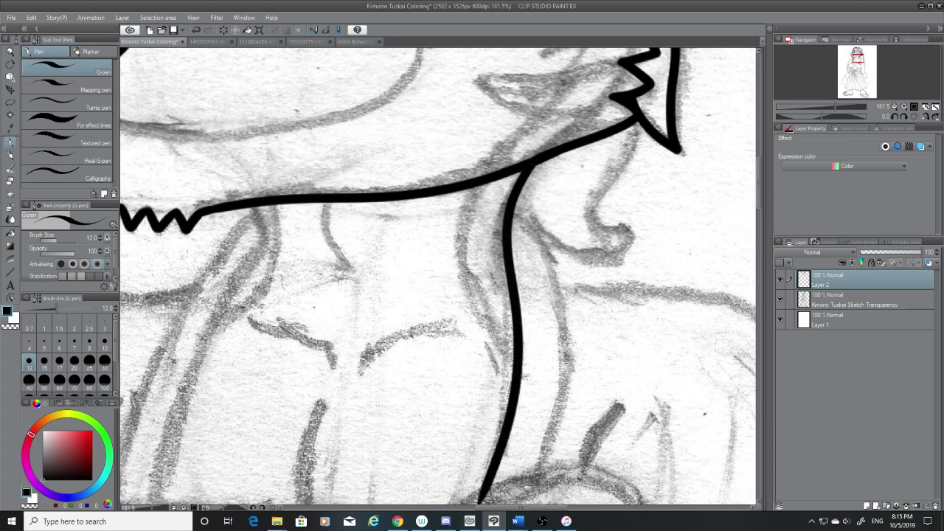
Step: Ink the near collar band's outer edge, branching from the inner edge below the jaw and curving down to the hand
mouse_move(517, 203)
left_mouse_down()
mouse_move(540, 424)
mouse_move(539, 458)
left_mouse_up()
key("ctrl+z")
mouse_move(517, 204)
left_mouse_down()
mouse_move(552, 449)
mouse_move(543, 481)
left_mouse_up()
Step: Ink the far collar band's inner edge from the jaw behind the chin tufts, with a short corner, down past the crossed arm's outline
scroll(757, 190, "down", 3)
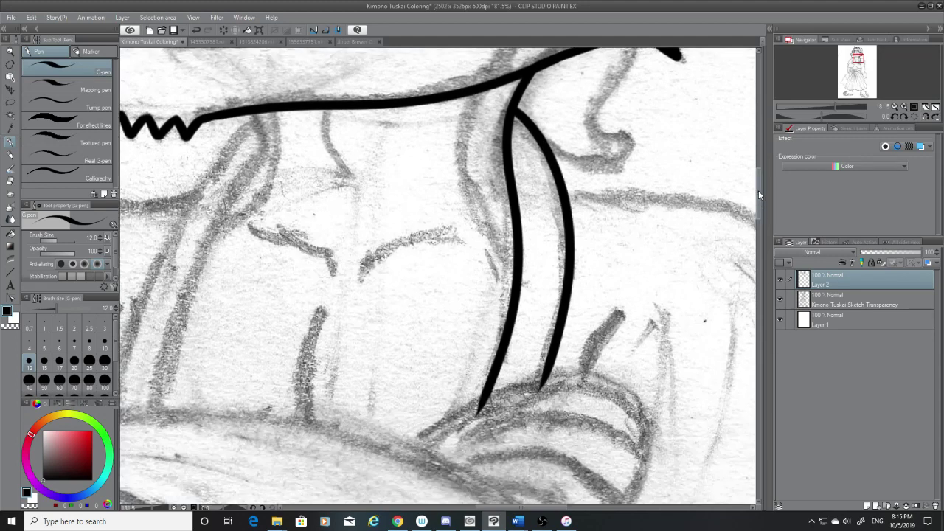
left_click_drag(522, 508, 497, 508)
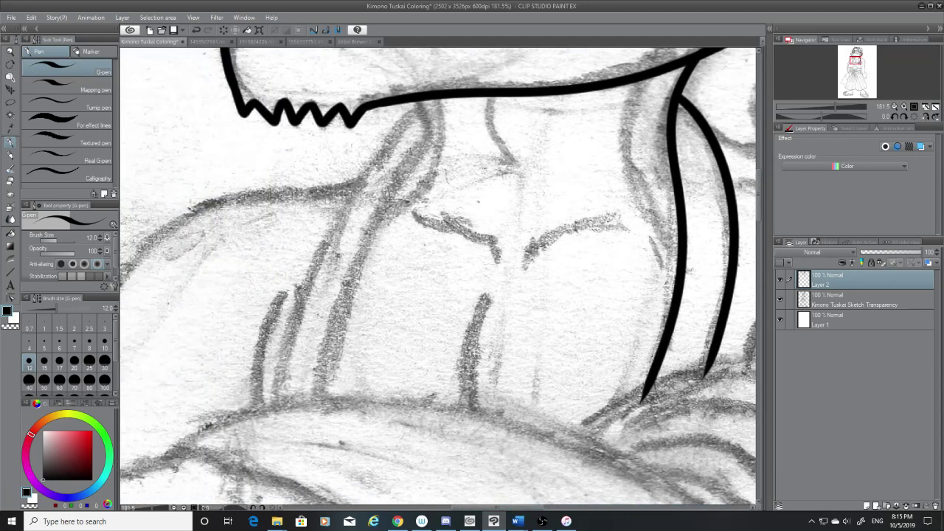
left_click_drag(414, 96, 424, 145)
key("ctrl+z")
mouse_move(416, 98)
left_mouse_down()
mouse_move(433, 146)
mouse_move(427, 133)
mouse_move(401, 183)
mouse_move(311, 442)
left_mouse_up()
key("ctrl+z")
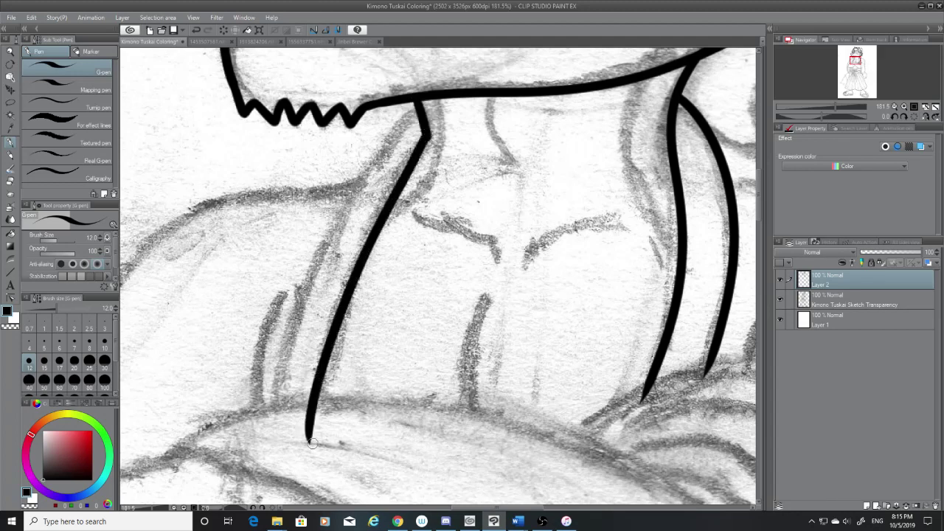
Step: Ink the far collar band's outer edge from just below the jaw down to the crossed arm, roughly parallel to its inner edge
left_click_drag(419, 103, 253, 422)
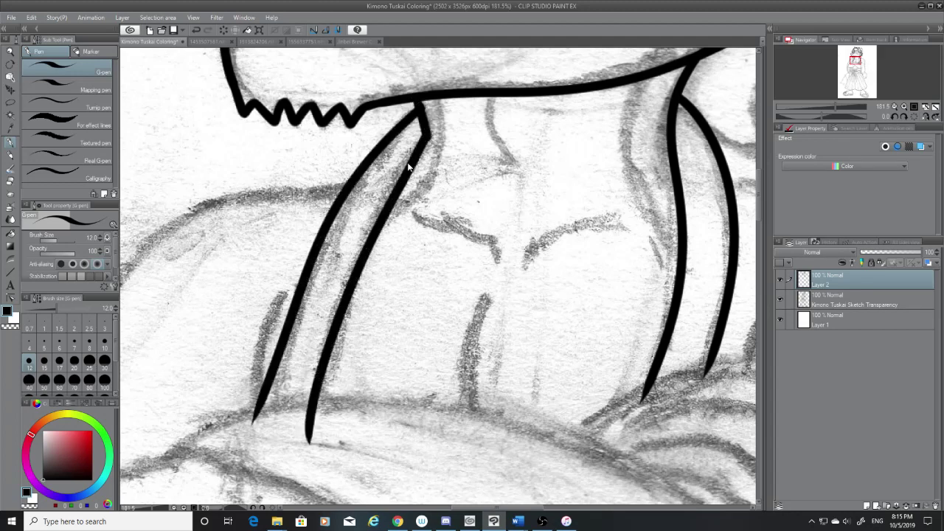
key("ctrl+z")
mouse_move(421, 104)
left_mouse_down()
mouse_move(340, 224)
mouse_move(286, 436)
left_mouse_up()
key("ctrl+z")
mouse_move(421, 106)
left_mouse_down()
mouse_move(345, 197)
mouse_move(264, 426)
left_mouse_up()
Step: Trim the lower ends of both collar bands to the arm and hand outlines with the size 20 Hard eraser
key("e")
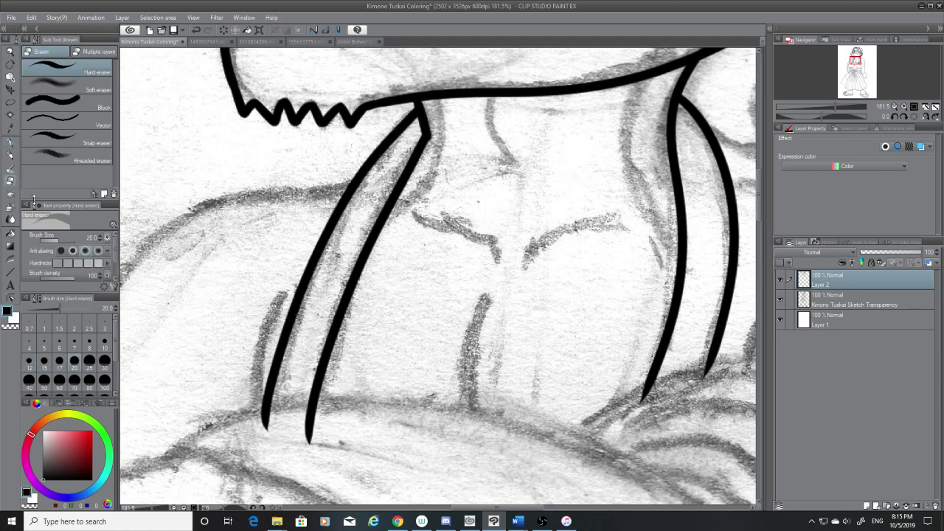
mouse_move(306, 447)
left_mouse_down()
mouse_move(312, 416)
mouse_move(289, 419)
mouse_move(332, 409)
mouse_move(251, 427)
left_mouse_up()
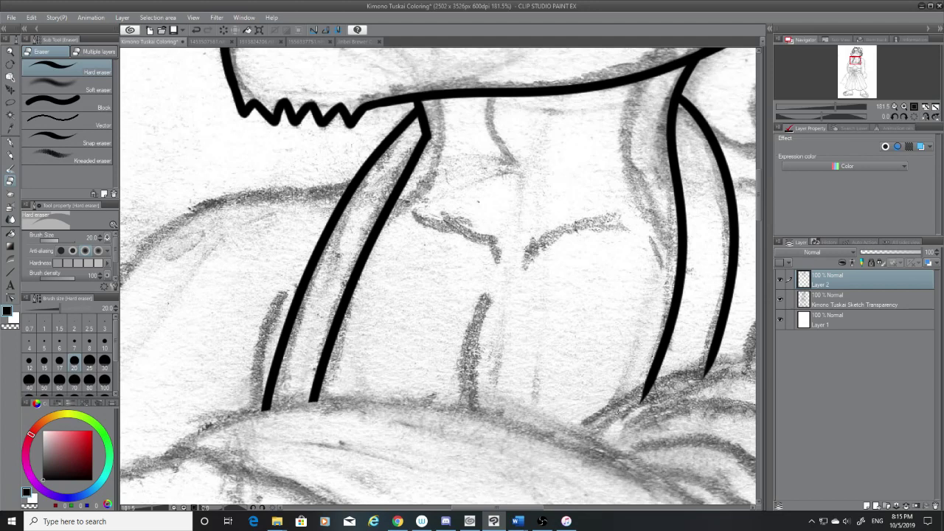
left_click_drag(642, 395, 748, 375)
left_click_drag(536, 508, 560, 508)
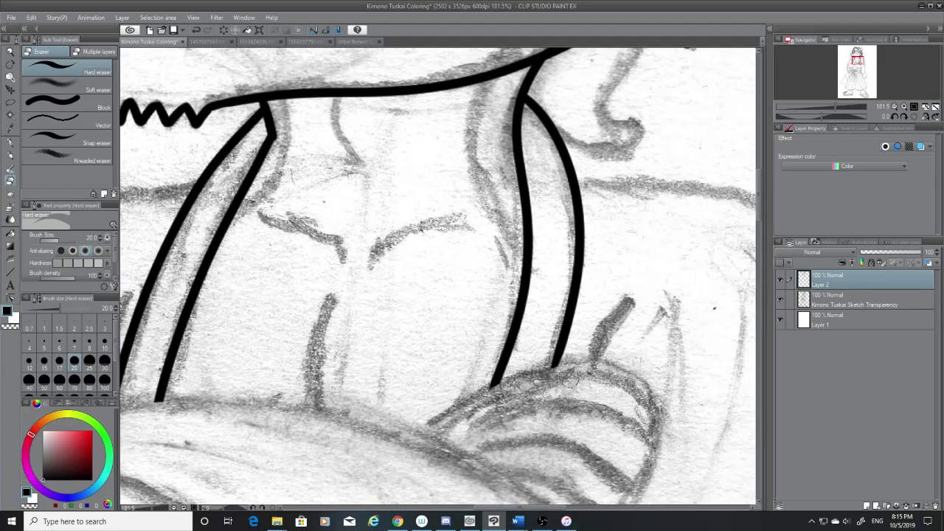
mouse_move(572, 382)
left_mouse_down()
mouse_move(554, 367)
mouse_move(457, 417)
left_mouse_up()
Step: Ink the upper edge of the hand below the near collar band with the G-pen, from the outer fingertip to the crossed arm's outline
left_click(9, 141)
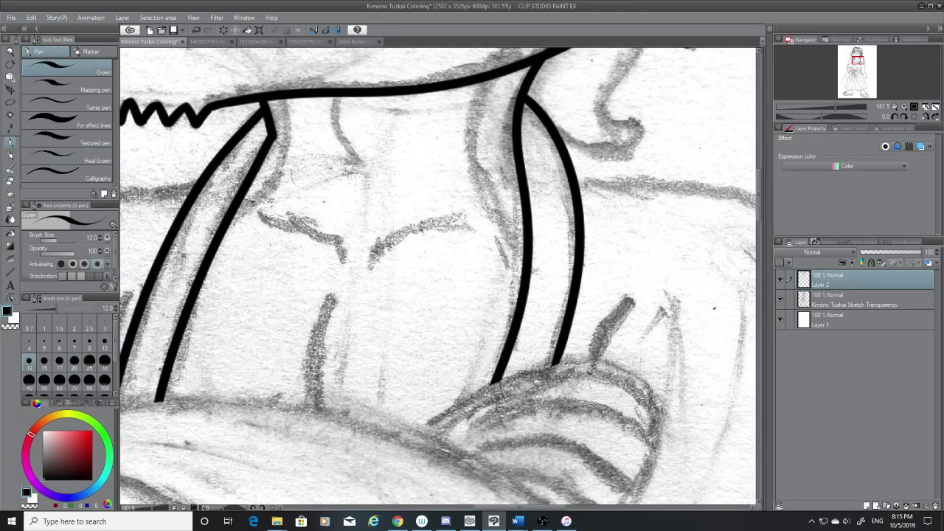
mouse_move(649, 400)
left_mouse_down()
mouse_move(570, 361)
mouse_move(478, 394)
mouse_move(412, 434)
left_mouse_up()
key("ctrl+z")
left_click_drag(494, 385, 411, 440)
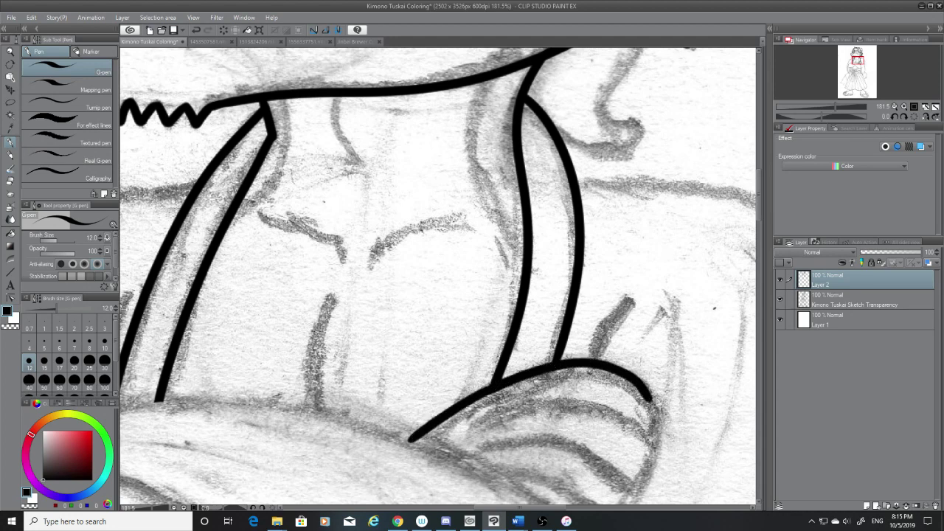
Step: Ink the hand's outer edge around the rounded fingertips, from the end of its upper edge down to the sleeve corner
scroll(760, 197, "down", 3)
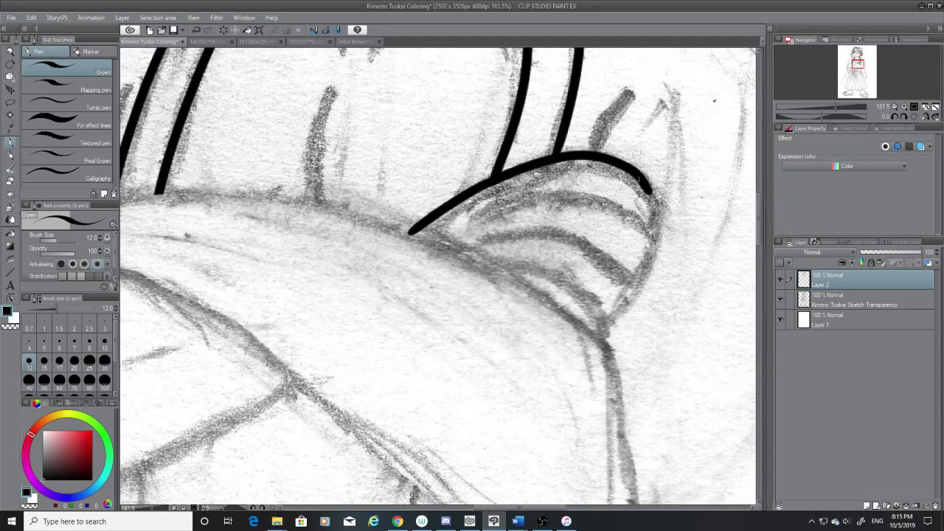
left_click_drag(641, 182, 654, 238)
key("ctrl+z")
left_click_drag(648, 192, 649, 245)
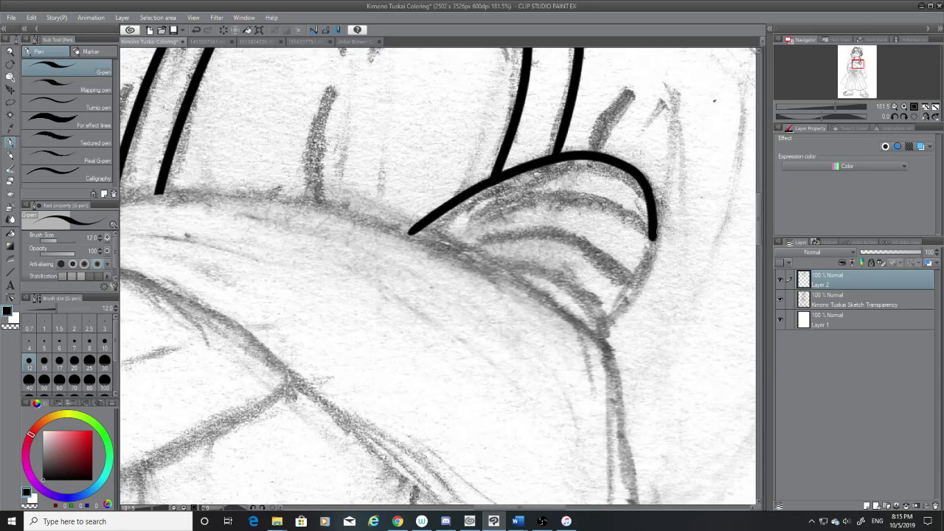
key("ctrl+z")
left_click_drag(647, 188, 657, 243)
key("ctrl+z")
left_click_drag(645, 187, 663, 242)
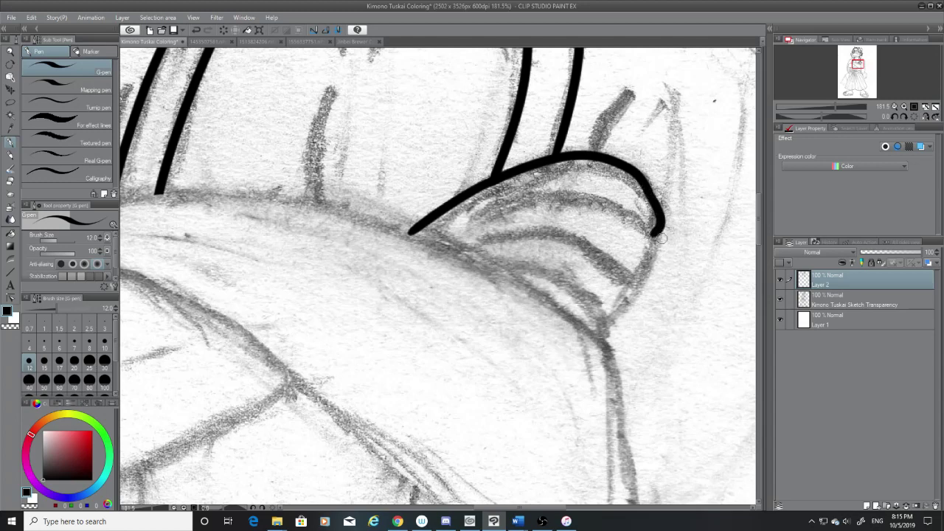
key("ctrl+z")
mouse_move(647, 188)
left_mouse_down()
mouse_move(656, 237)
mouse_move(626, 293)
left_mouse_up()
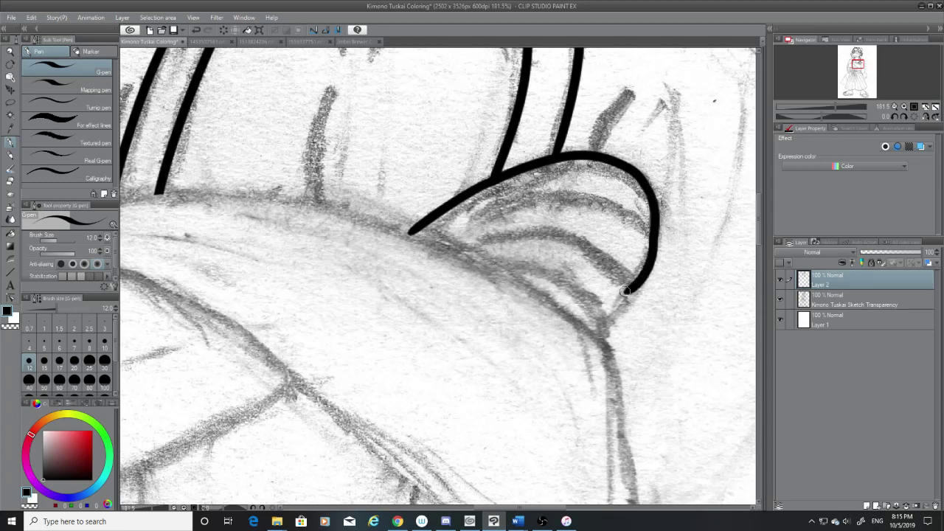
key("ctrl+z")
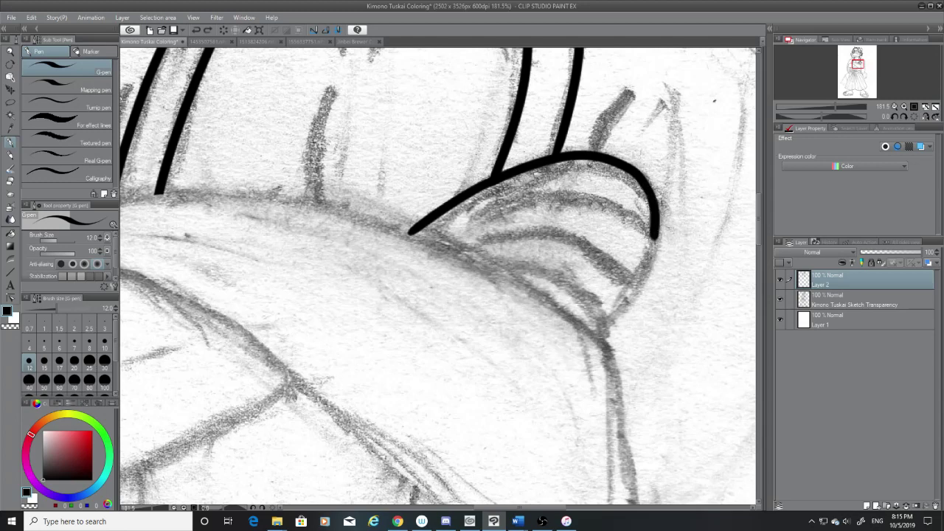
left_click_drag(656, 234, 600, 331)
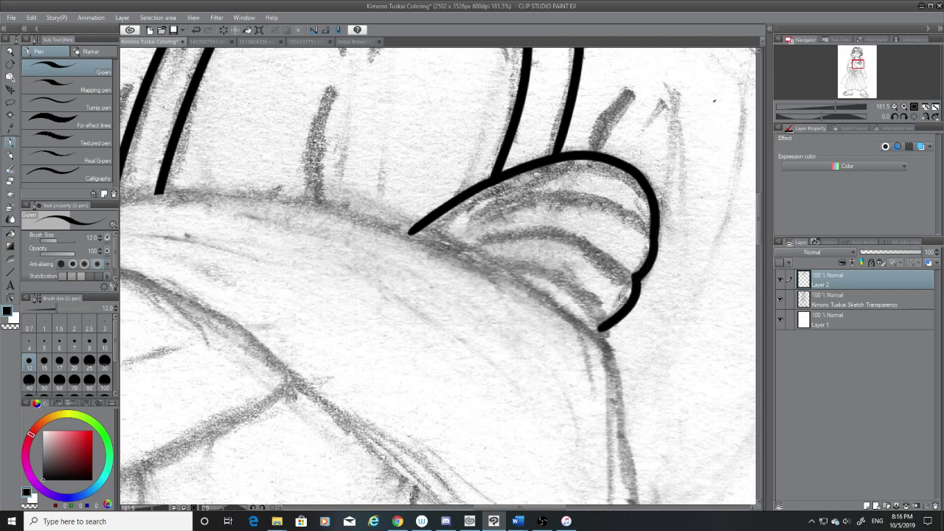
Step: Redraw the hand's outline end at the sleeve corner and ink the two lower finger separation lines with the G-pen
key("ctrl+z")
mouse_move(636, 277)
left_mouse_down()
mouse_move(592, 334)
mouse_move(465, 265)
left_mouse_up()
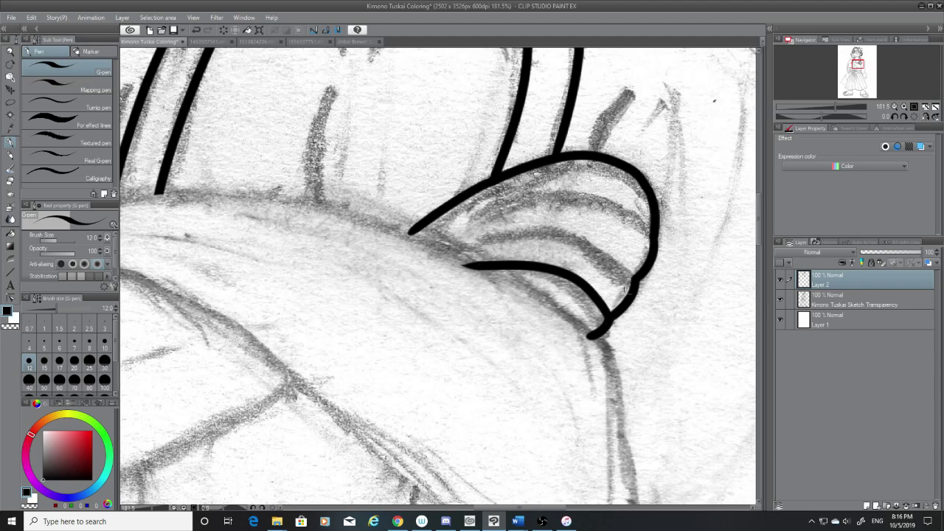
mouse_move(635, 283)
left_mouse_down()
mouse_move(605, 255)
mouse_move(458, 230)
mouse_move(619, 262)
mouse_move(440, 250)
mouse_move(632, 279)
mouse_move(453, 251)
left_mouse_up()
key("ctrl+z")
key("ctrl+z")
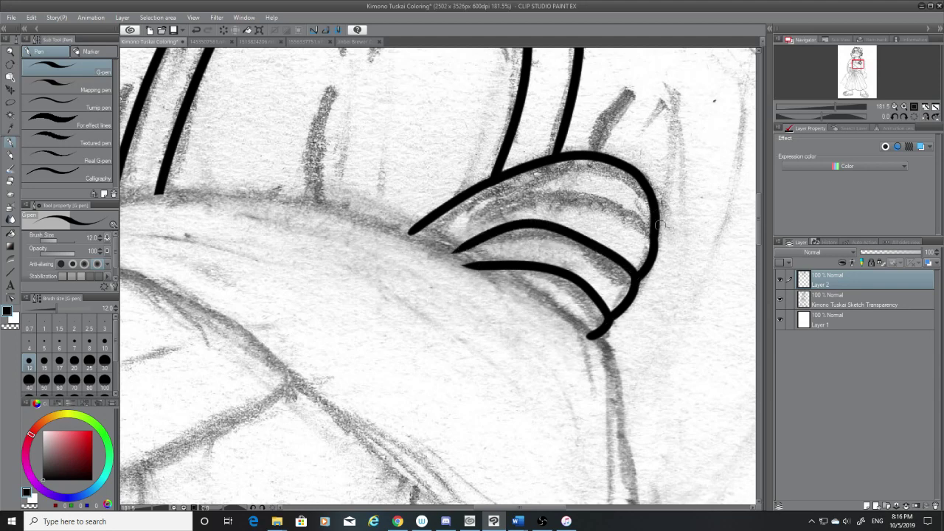
Step: Ink the uppermost finger separation line, curving from the hand's outer edge back toward the arm, roughly parallel to the hand's upper edge
left_click_drag(653, 220, 487, 213)
key("ctrl+z")
left_click_drag(654, 221, 470, 208)
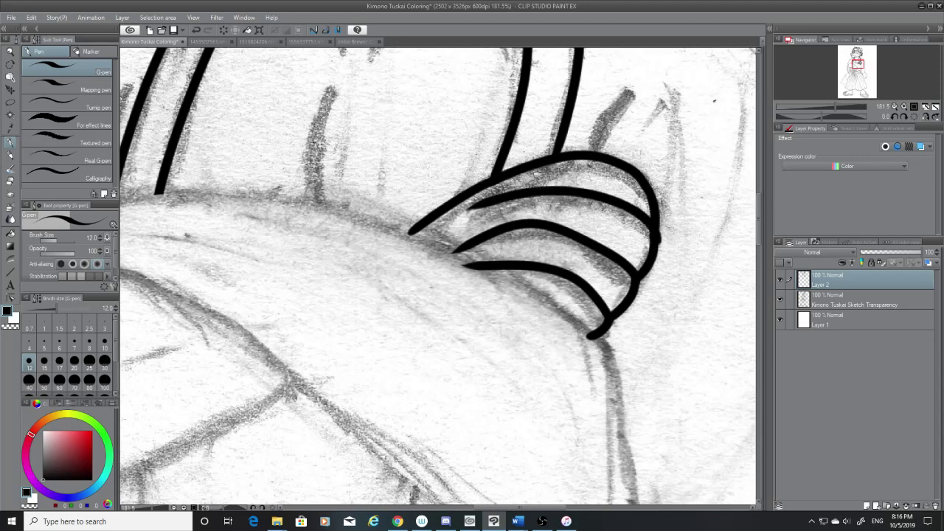
key("ctrl+z")
mouse_move(653, 234)
left_mouse_down()
mouse_move(488, 213)
mouse_move(585, 200)
mouse_move(493, 204)
left_mouse_up()
key("ctrl+z")
key("ctrl+z")
mouse_move(655, 239)
left_mouse_down()
mouse_move(651, 225)
mouse_move(477, 203)
left_mouse_up()
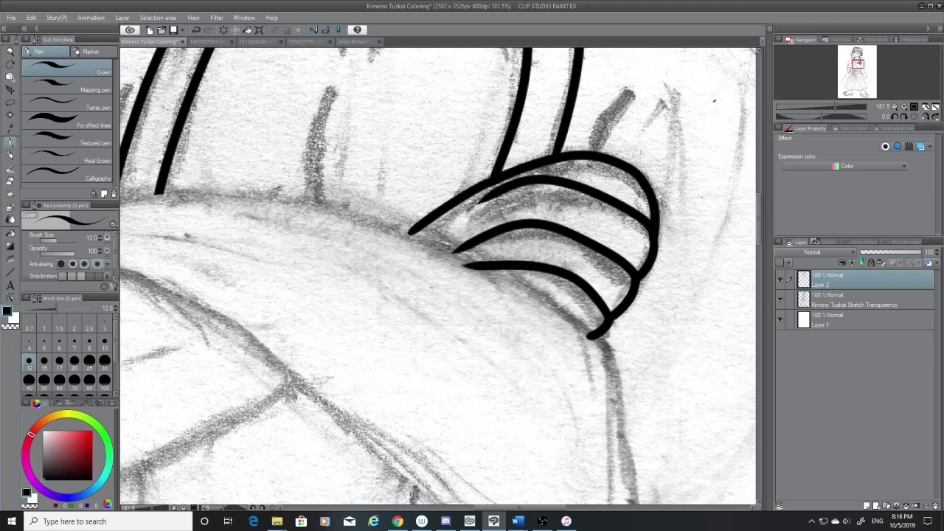
key("ctrl+z")
left_click_drag(654, 239, 469, 220)
key("ctrl+z")
mouse_move(657, 242)
left_mouse_down()
mouse_move(652, 226)
mouse_move(477, 206)
left_mouse_up()
key("ctrl+z")
left_click_drag(655, 235, 475, 215)
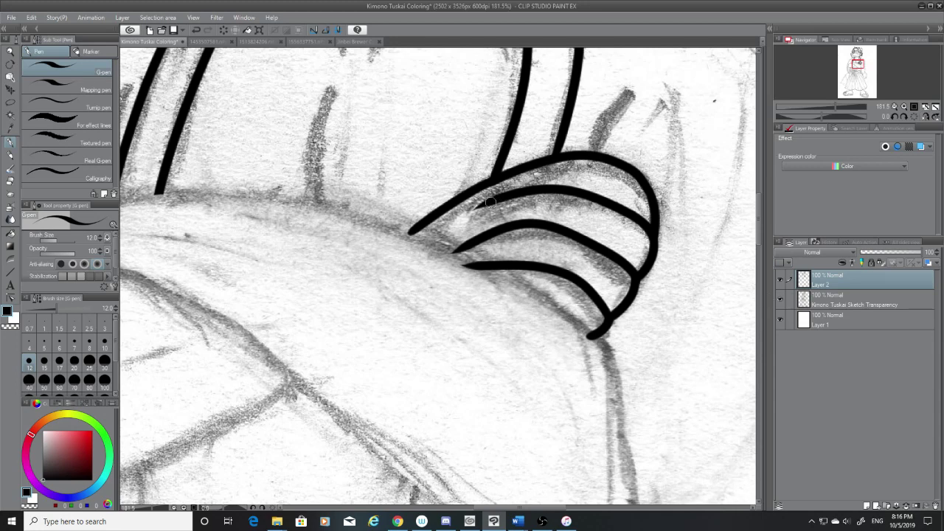
Step: Extend the inner end of the uppermost finger line toward the crossed arm's outline
left_click_drag(491, 201, 456, 225)
key("ctrl+z")
key("ctrl+z")
left_click_drag(493, 196, 445, 227)
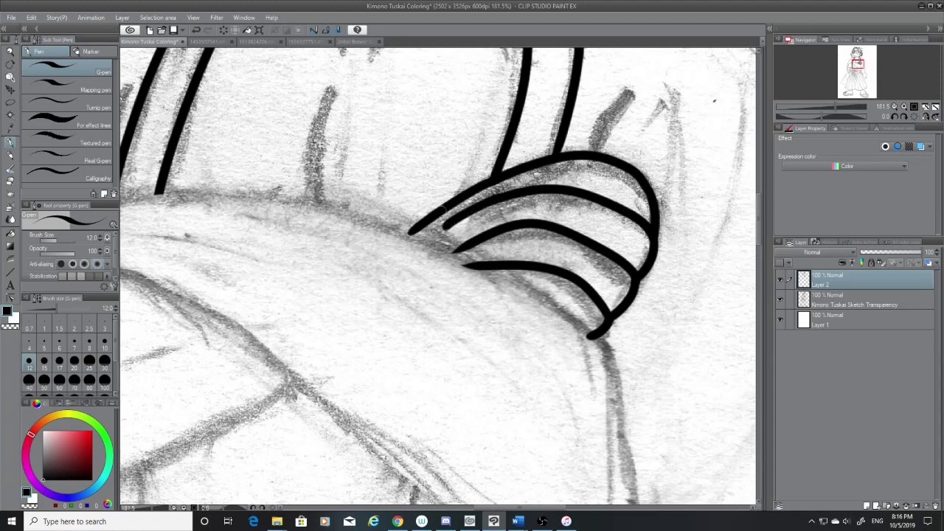
Step: Trim the inner ends of the finger lines and the hand's outline ends to the arm edge with the size 20 Hard eraser
left_click(10, 183)
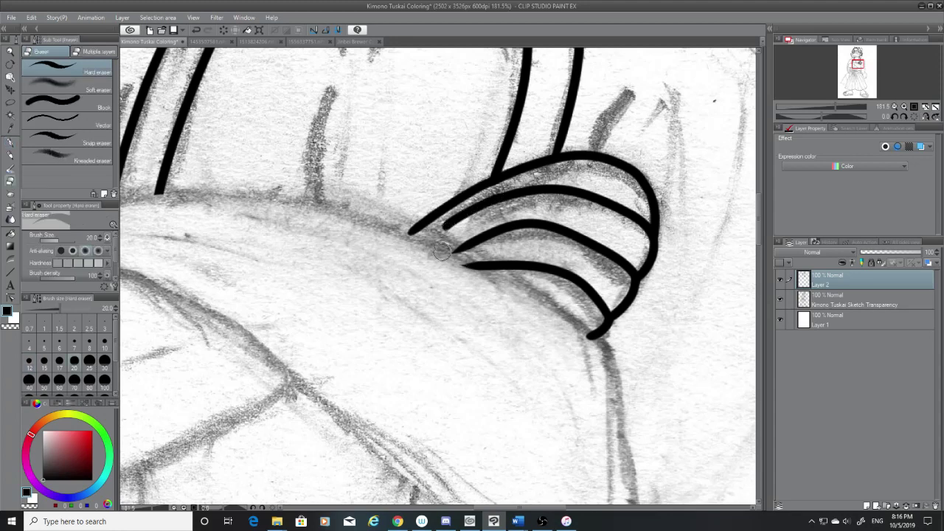
mouse_move(442, 258)
left_mouse_down()
mouse_move(494, 287)
mouse_move(492, 274)
left_mouse_up()
left_click_drag(585, 342, 598, 352)
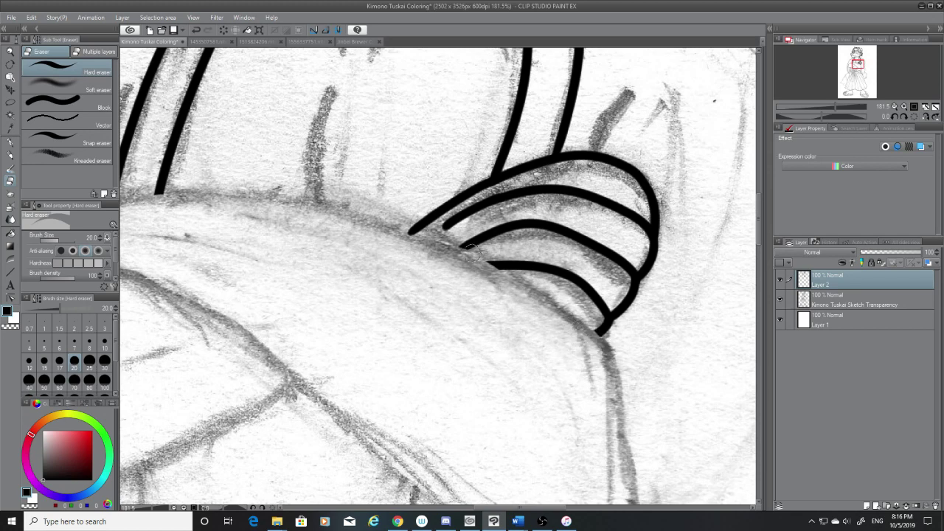
left_click_drag(400, 230, 419, 240)
key("ctrl+z")
Step: Try to ink the crossed arm's upper edge with the G-pen from the arm fold past the collar bands to the hand
key("p")
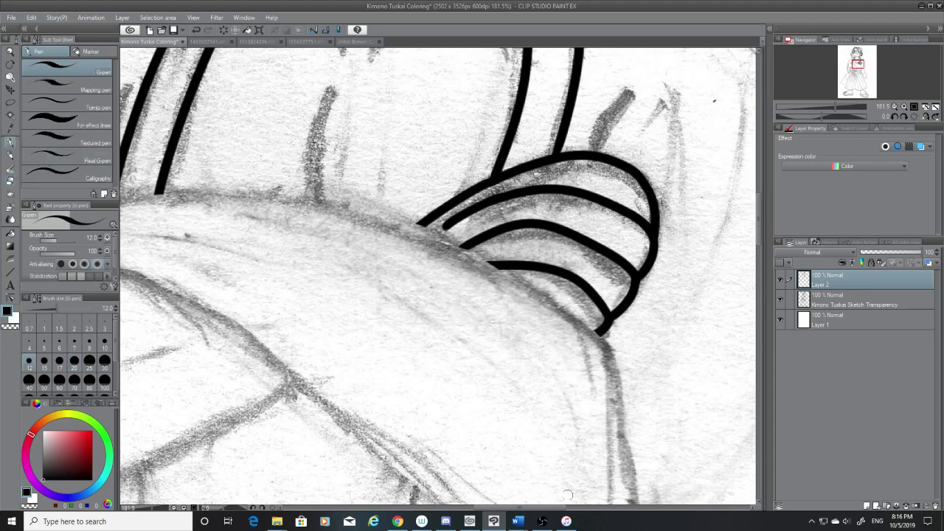
left_click_drag(558, 508, 504, 507)
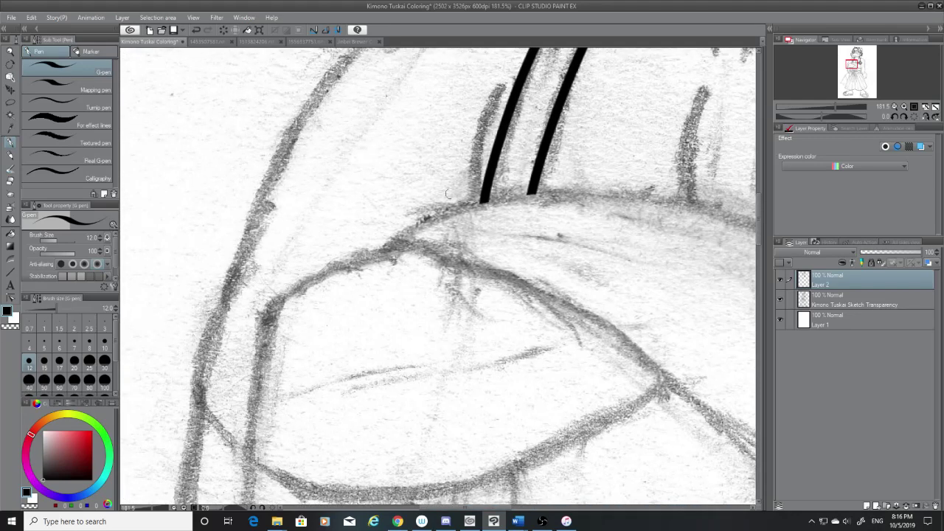
mouse_move(467, 204)
left_mouse_down()
mouse_move(552, 198)
mouse_move(754, 275)
left_mouse_up()
key("ctrl+z")
left_click_drag(508, 508, 541, 508)
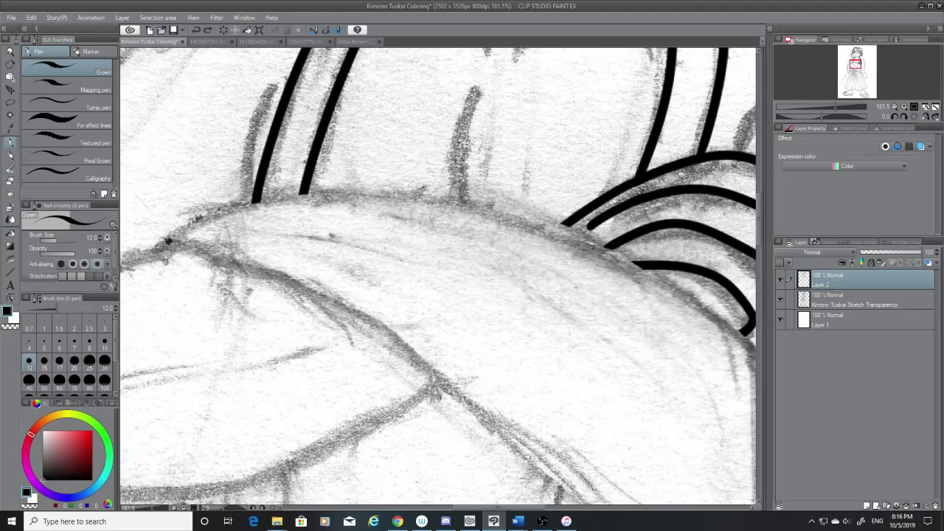
mouse_move(169, 240)
left_mouse_down()
mouse_move(484, 231)
mouse_move(677, 333)
left_mouse_up()
key("ctrl+z")
left_click_drag(164, 239, 671, 299)
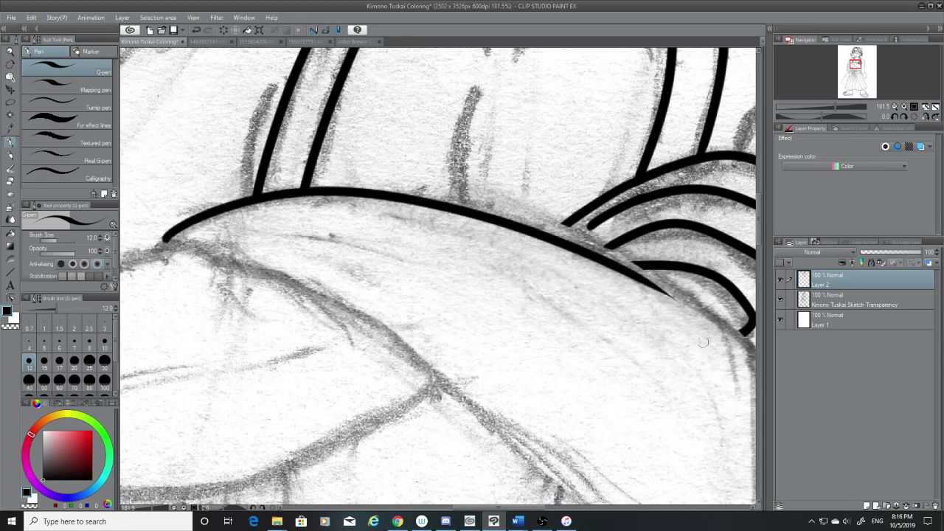
key("ctrl+z")
left_click_drag(170, 239, 671, 294)
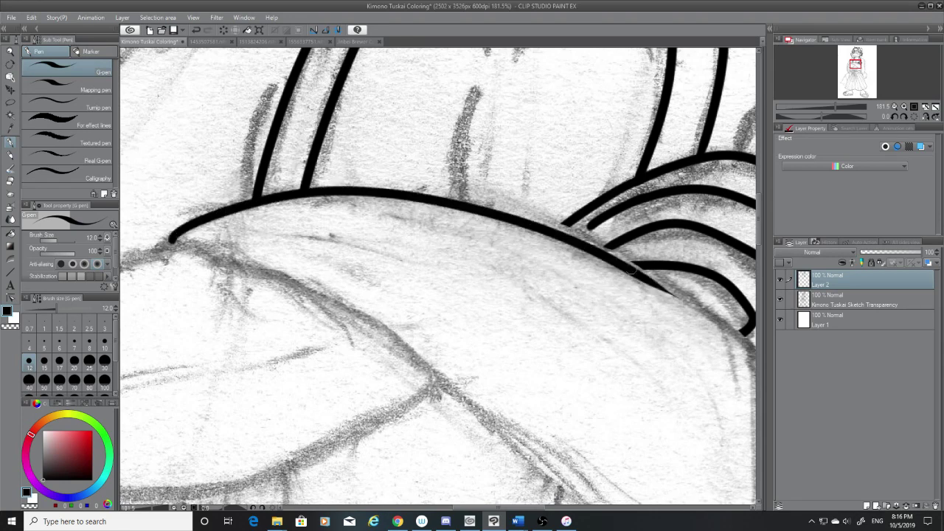
key("ctrl+z")
left_click_drag(555, 212, 738, 378)
key("ctrl+z")
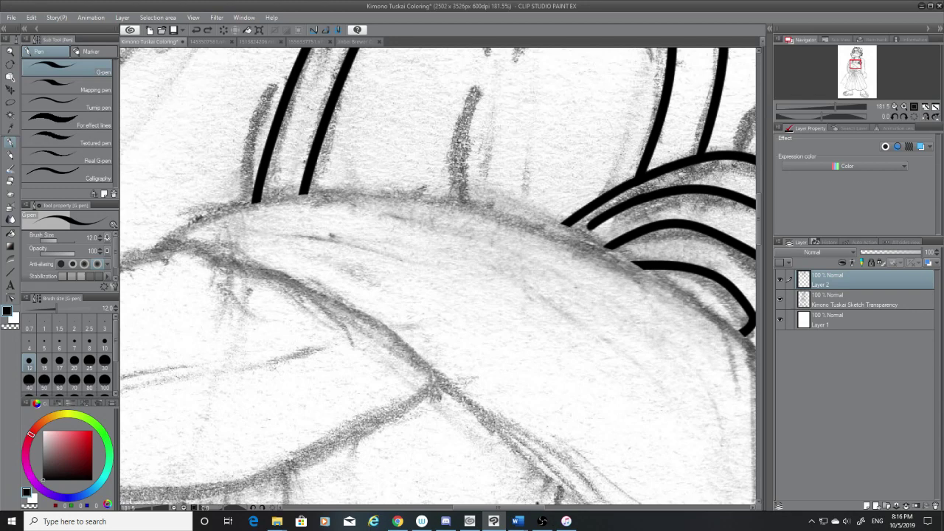
Step: Try to ink the arm's edge in one stroke from the hand's inner end along the fingers and down the sleeve
left_click_drag(541, 508, 563, 508)
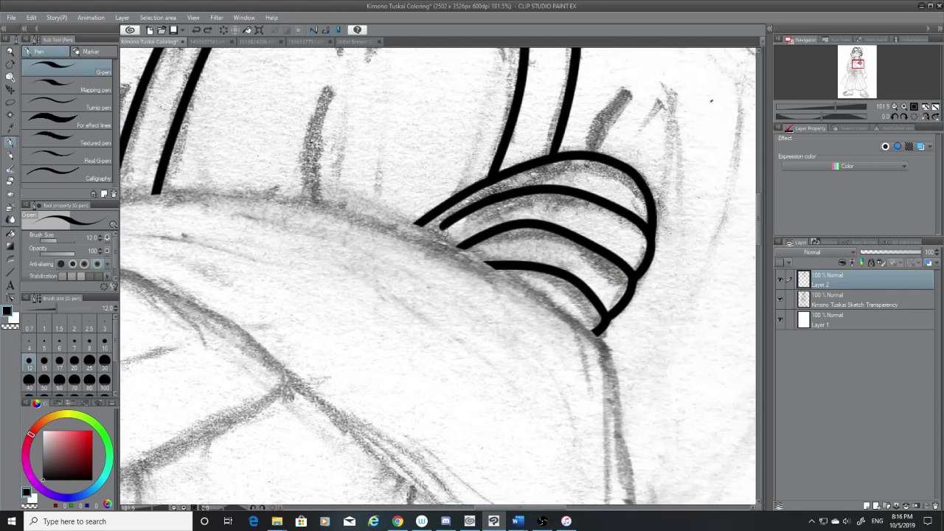
mouse_move(413, 222)
left_mouse_down()
mouse_move(465, 241)
mouse_move(631, 505)
left_mouse_up()
key("ctrl+z")
mouse_move(414, 223)
left_mouse_down()
mouse_move(498, 263)
mouse_move(631, 487)
left_mouse_up()
key("ctrl+z")
key("ctrl+z")
mouse_move(413, 223)
left_mouse_down()
mouse_move(443, 231)
mouse_move(631, 446)
mouse_move(631, 504)
left_mouse_up()
key("ctrl+z")
mouse_move(413, 227)
left_mouse_down()
mouse_move(636, 365)
mouse_move(653, 403)
mouse_move(465, 245)
mouse_move(642, 435)
mouse_move(662, 496)
left_mouse_up()
key("ctrl+z")
key("ctrl+z")
mouse_move(413, 223)
left_mouse_down()
mouse_move(458, 241)
mouse_move(624, 419)
mouse_move(632, 496)
left_mouse_up()
key("ctrl+z")
Step: Try to ink the arm's upper edge in one stroke from the near collar band's lower end to the sleeve corner
mouse_move(159, 187)
left_mouse_down()
mouse_move(321, 207)
mouse_move(599, 394)
left_mouse_up()
key("ctrl+z")
mouse_move(153, 189)
left_mouse_down()
mouse_move(471, 283)
mouse_move(568, 373)
left_mouse_up()
key("ctrl+z")
mouse_move(157, 195)
left_mouse_down()
mouse_move(181, 190)
mouse_move(559, 364)
left_mouse_up()
key("ctrl+z")
Step: Retry the single curved stroke from the hand's inner end under the fingers and down the sleeve's outer edge
left_click_drag(419, 221, 646, 487)
key("ctrl+z")
mouse_move(426, 223)
left_mouse_down()
mouse_move(604, 347)
mouse_move(653, 438)
left_mouse_up()
key("ctrl+z")
mouse_move(416, 223)
left_mouse_down()
mouse_move(467, 255)
mouse_move(617, 459)
left_mouse_up()
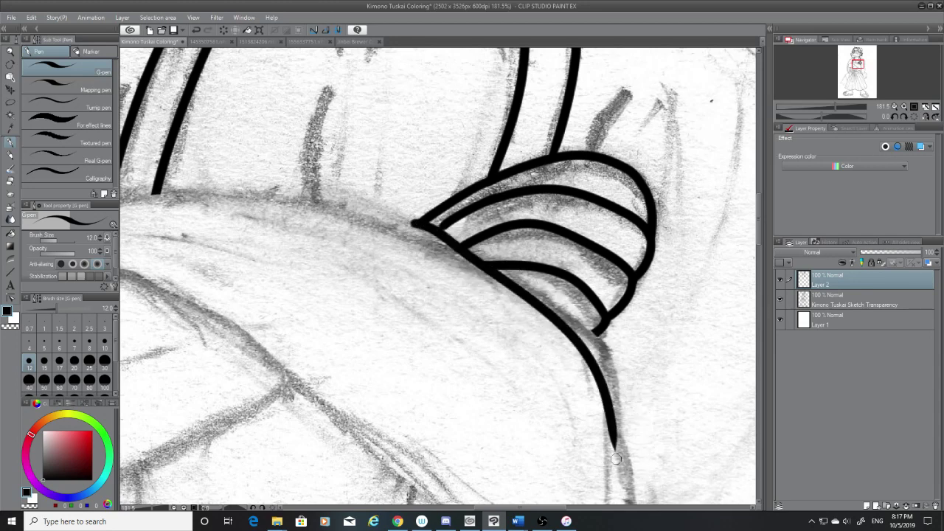
key("ctrl+z")
left_click_drag(419, 223, 653, 423)
key("ctrl+z")
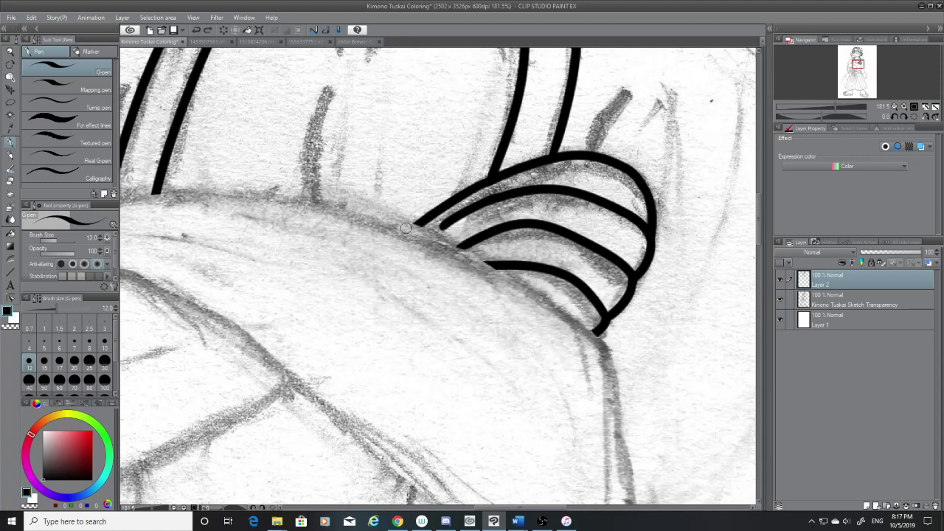
mouse_move(417, 223)
left_mouse_down()
mouse_move(488, 257)
mouse_move(655, 450)
left_mouse_up()
key("ctrl+z")
mouse_move(416, 224)
left_mouse_down()
mouse_move(573, 311)
mouse_move(649, 431)
left_mouse_up()
key("ctrl+z")
mouse_move(416, 223)
left_mouse_down()
mouse_move(620, 420)
mouse_move(623, 464)
left_mouse_up()
key("ctrl+z")
mouse_move(415, 223)
left_mouse_down()
mouse_move(659, 413)
mouse_move(670, 439)
left_mouse_up()
key("ctrl+z")
mouse_move(415, 223)
left_mouse_down()
mouse_move(463, 245)
mouse_move(639, 476)
left_mouse_up()
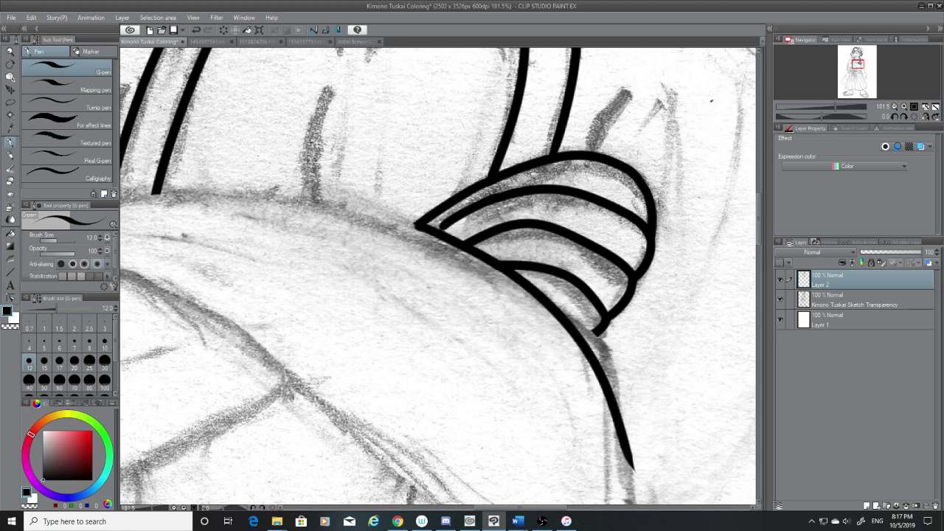
key("ctrl+z")
mouse_move(416, 223)
left_mouse_down()
mouse_move(454, 236)
mouse_move(657, 449)
left_mouse_up()
key("ctrl+z")
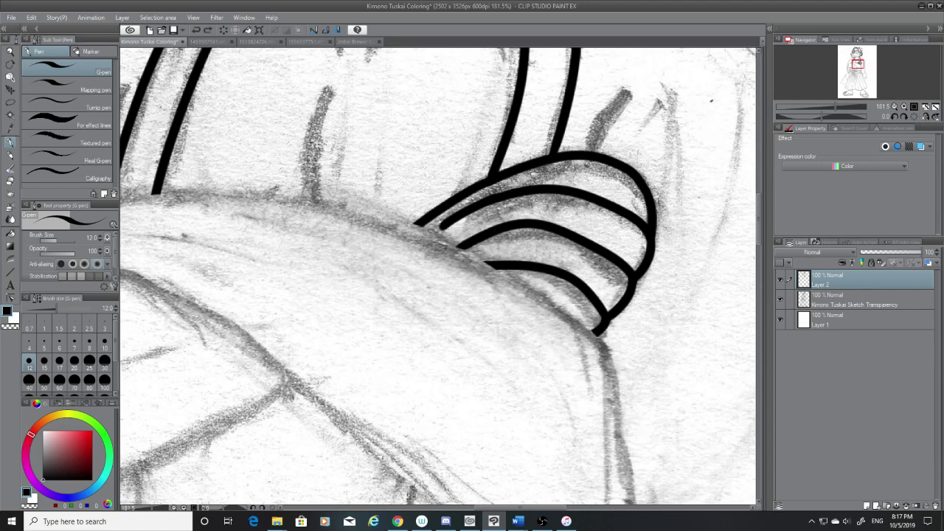
mouse_move(416, 226)
left_mouse_down()
mouse_move(627, 418)
mouse_move(631, 456)
left_mouse_up()
key("ctrl+z")
mouse_move(415, 227)
left_mouse_down()
mouse_move(627, 421)
mouse_move(634, 446)
left_mouse_up()
key("ctrl+z")
Step: Ink the sleeve's outer edge from the hand's lower corner downward with the G-pen and trim its lower end with the Hard eraser
left_click_drag(598, 332, 641, 510)
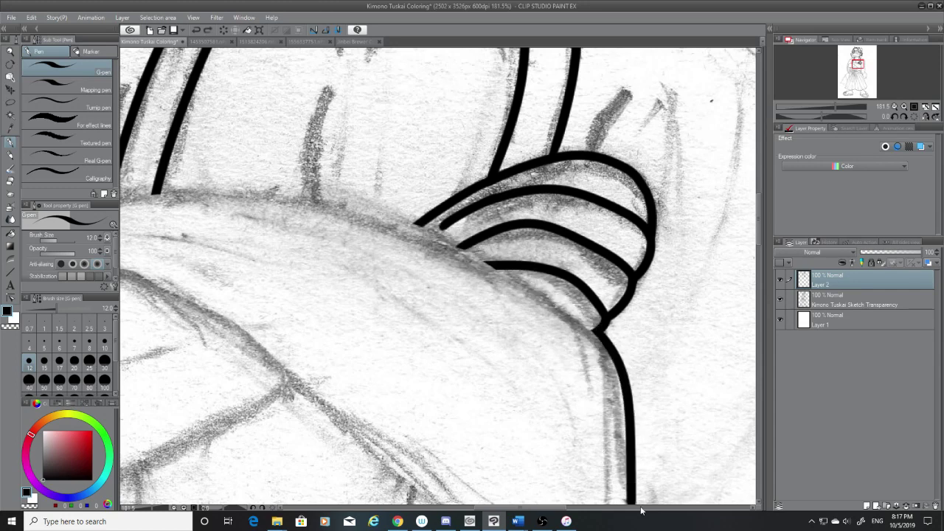
key("ctrl+z")
left_click_drag(759, 236, 759, 261)
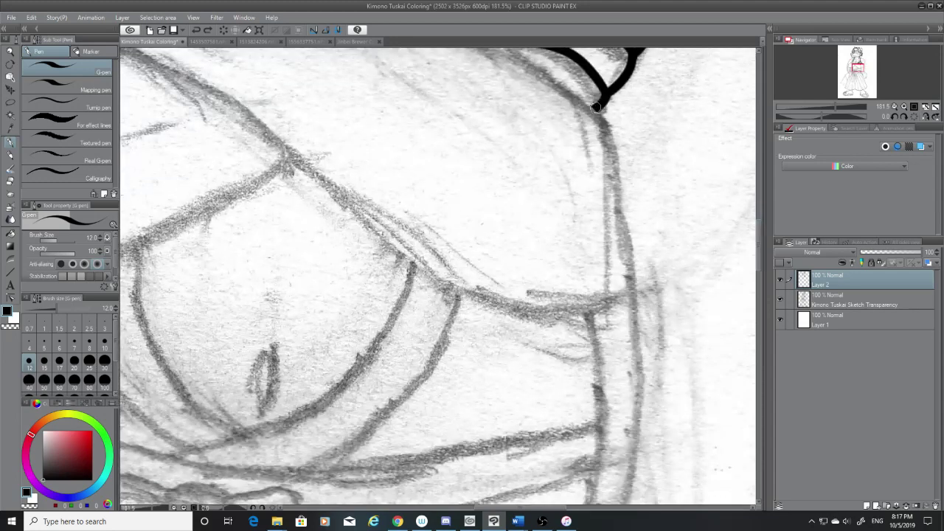
left_click_drag(597, 107, 627, 379)
key("ctrl+z")
mouse_move(593, 109)
left_mouse_down()
mouse_move(624, 174)
mouse_move(621, 359)
left_mouse_up()
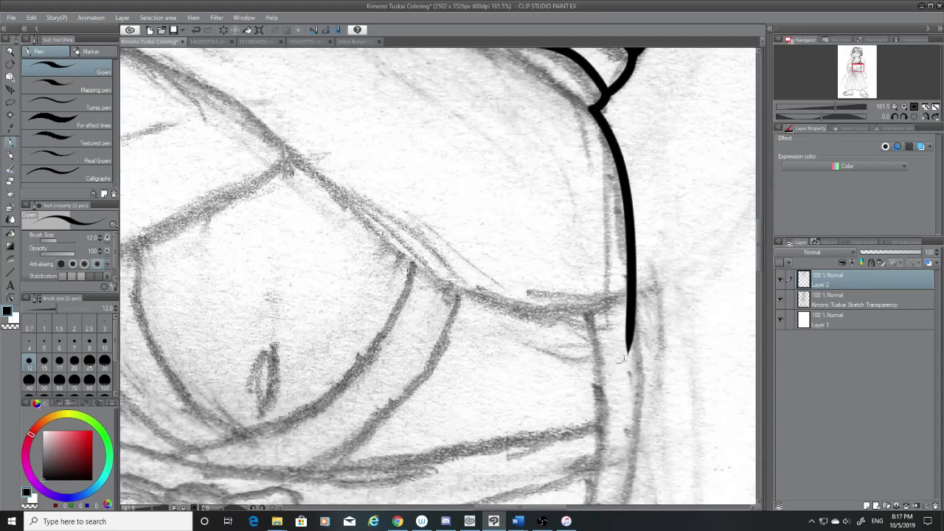
left_click(10, 183)
left_click_drag(631, 359, 620, 290)
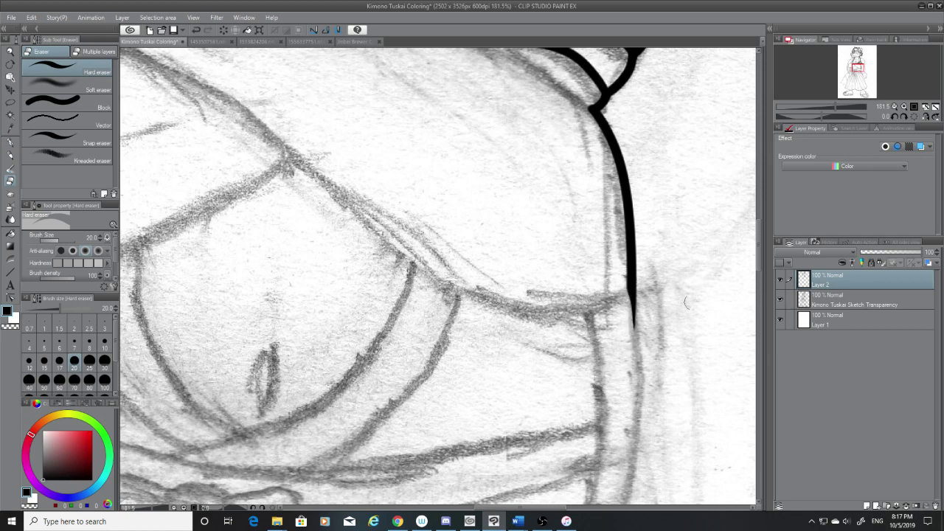
Step: Ink the arm's upper edge with the G-pen from the sleeve corner along the base of the fingers toward the collar
left_click_drag(757, 261, 757, 228)
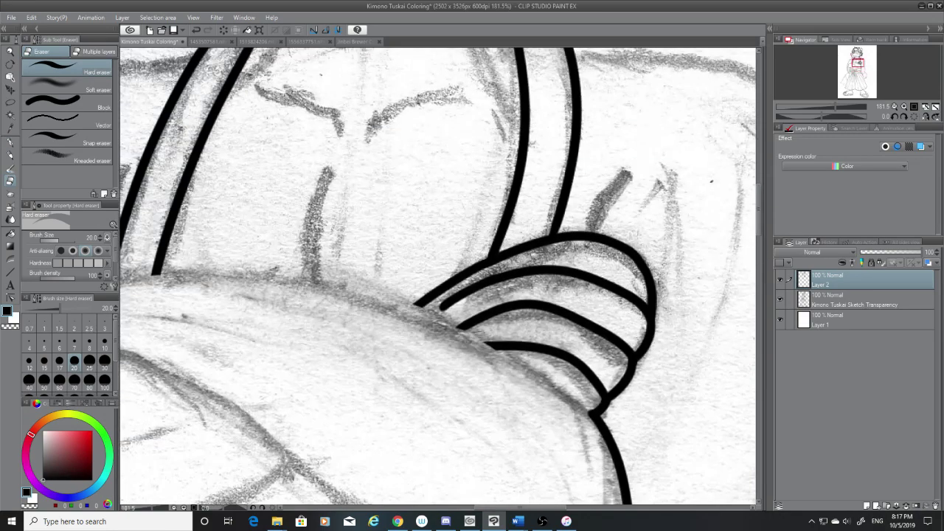
left_click(10, 142)
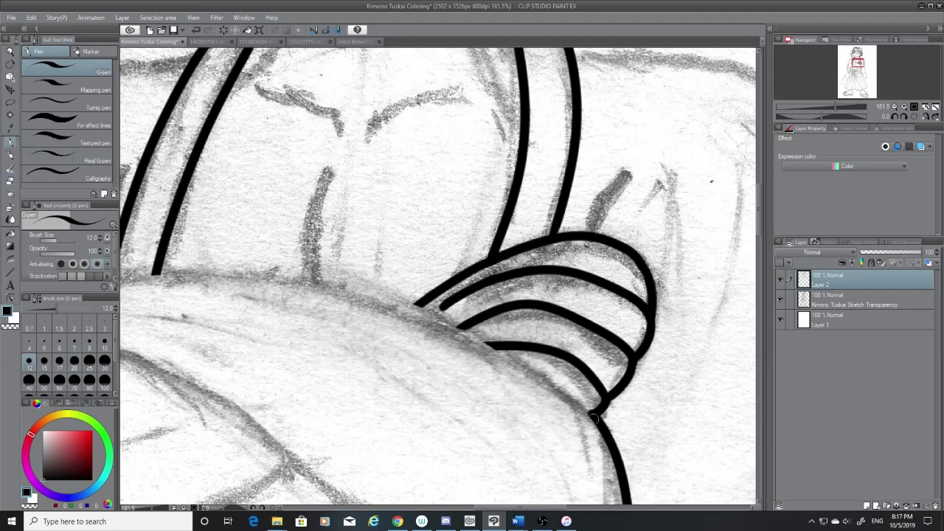
mouse_move(594, 419)
left_mouse_down()
mouse_move(395, 326)
mouse_move(287, 303)
left_mouse_up()
key("ctrl+z")
mouse_move(595, 417)
left_mouse_down()
mouse_move(529, 363)
mouse_move(245, 267)
left_mouse_up()
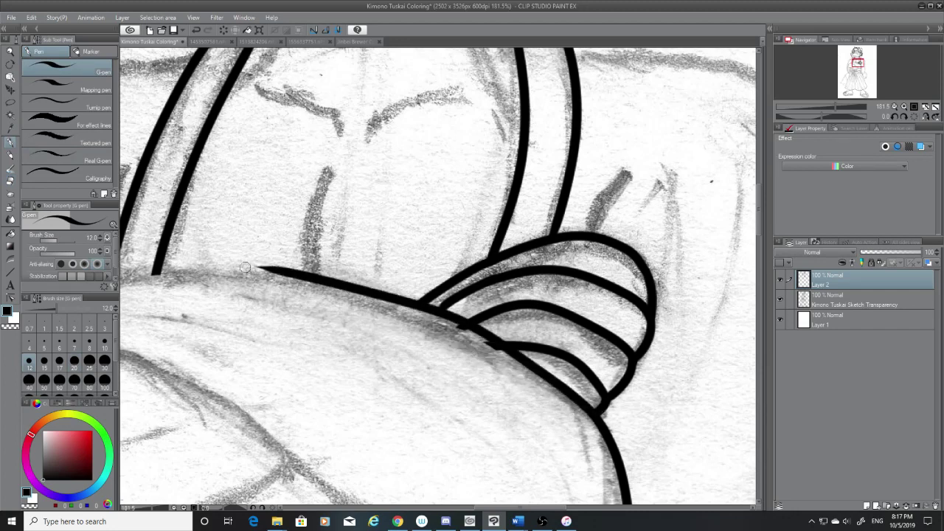
key("ctrl+z")
left_click_drag(595, 417, 329, 309)
key("ctrl+z")
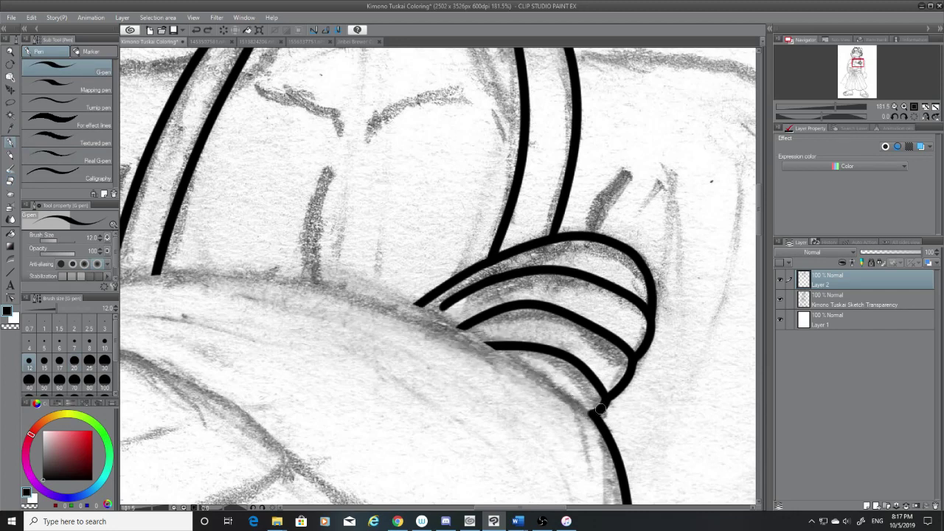
left_click_drag(602, 416, 273, 280)
key("ctrl+z")
key("ctrl+z")
mouse_move(599, 419)
left_mouse_down()
mouse_move(577, 394)
mouse_move(340, 292)
mouse_move(287, 288)
left_mouse_up()
key("ctrl+z")
mouse_move(601, 419)
left_mouse_down()
mouse_move(557, 384)
mouse_move(321, 258)
mouse_move(262, 249)
left_mouse_up()
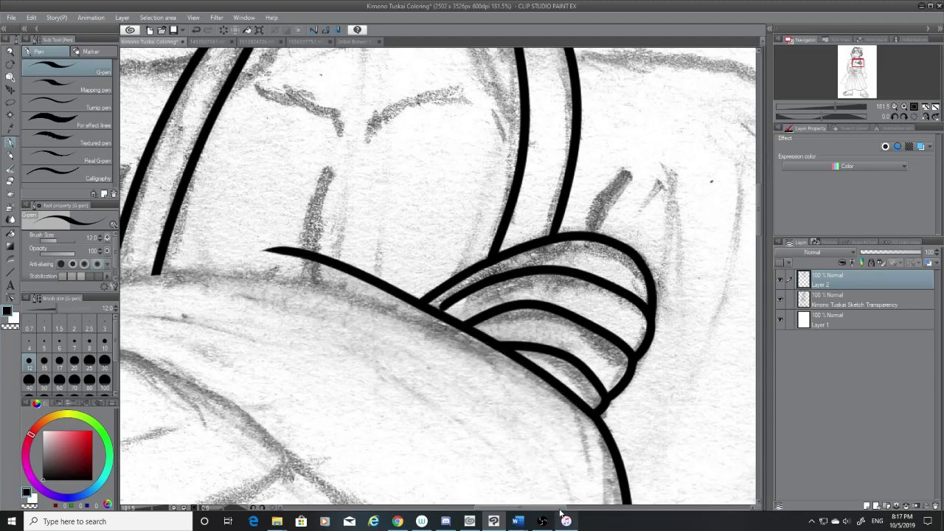
Step: Erase the part of the arm's upper edge beyond the second-lowest finger line with the size 20 Hard eraser
left_click_drag(562, 507, 545, 507)
left_click(10, 181)
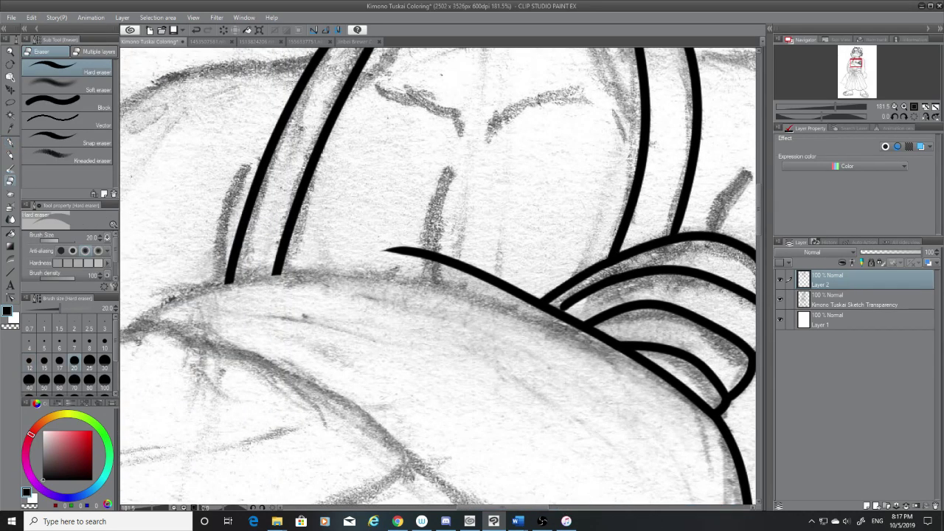
mouse_move(388, 252)
left_mouse_down()
mouse_move(528, 301)
mouse_move(546, 276)
mouse_move(559, 320)
mouse_move(532, 310)
mouse_move(574, 326)
mouse_move(581, 316)
mouse_move(567, 347)
left_mouse_up()
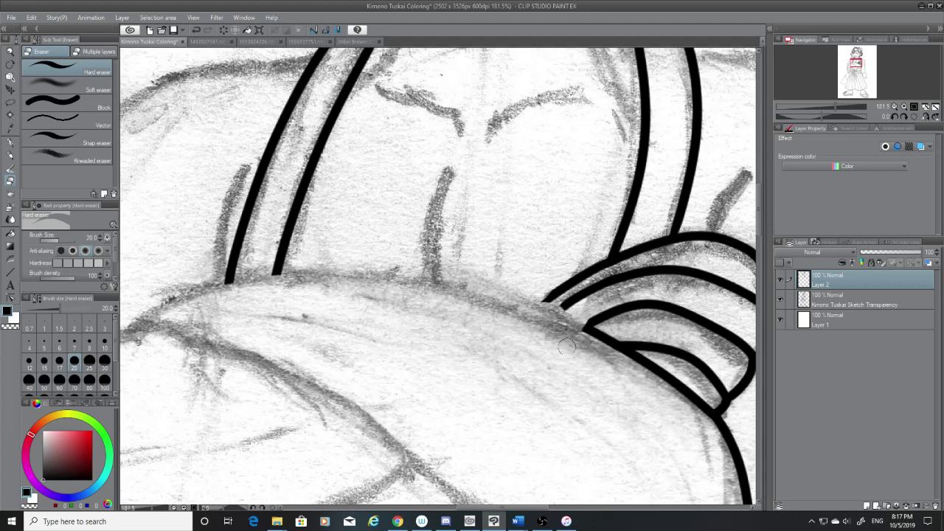
Step: Compare the line art with the sketch by toggling the visibility of the Kimono Tuskai Sketch Transparency layer and Layer 2
left_click(780, 298)
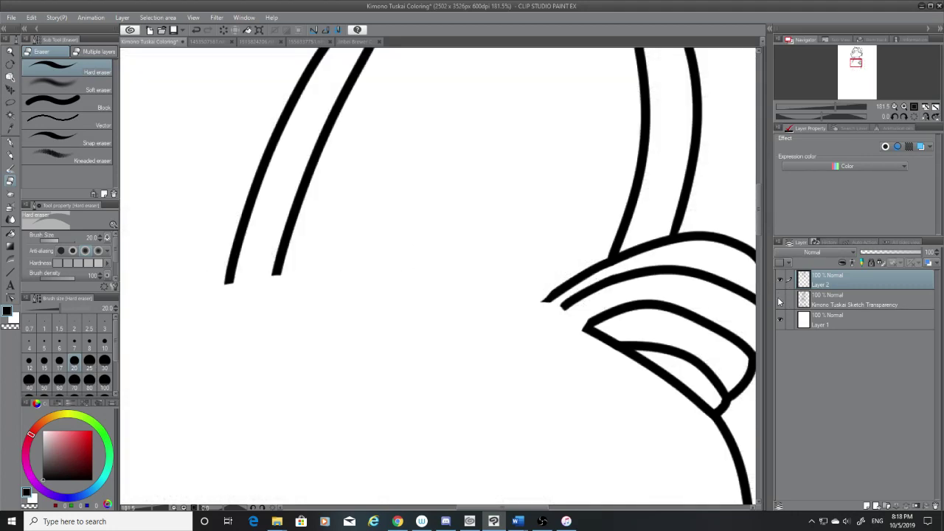
left_click(780, 298)
left_click(779, 279)
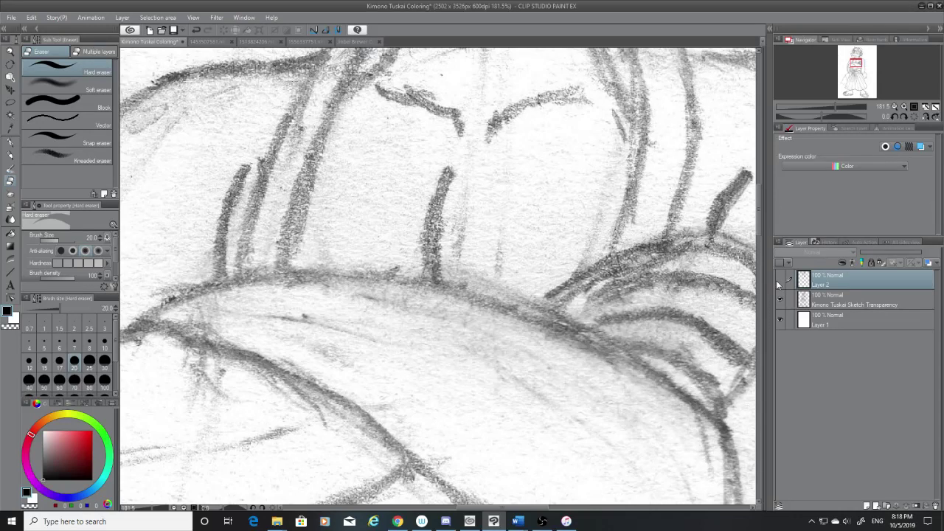
left_click(779, 281)
left_click(778, 281)
left_click(776, 281)
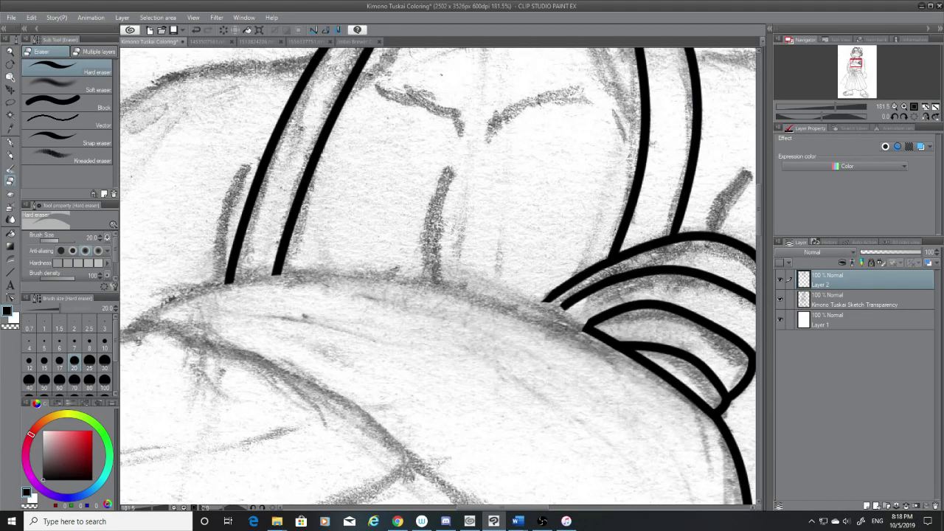
Step: Ink the rest of the crossed arm's upper edge with the G-pen, from the finger lines past the lower ends of the near collar band
left_click(10, 143)
mouse_move(596, 337)
left_mouse_down()
mouse_move(474, 286)
mouse_move(247, 242)
mouse_move(526, 308)
mouse_move(157, 290)
left_mouse_up()
key("ctrl+z")
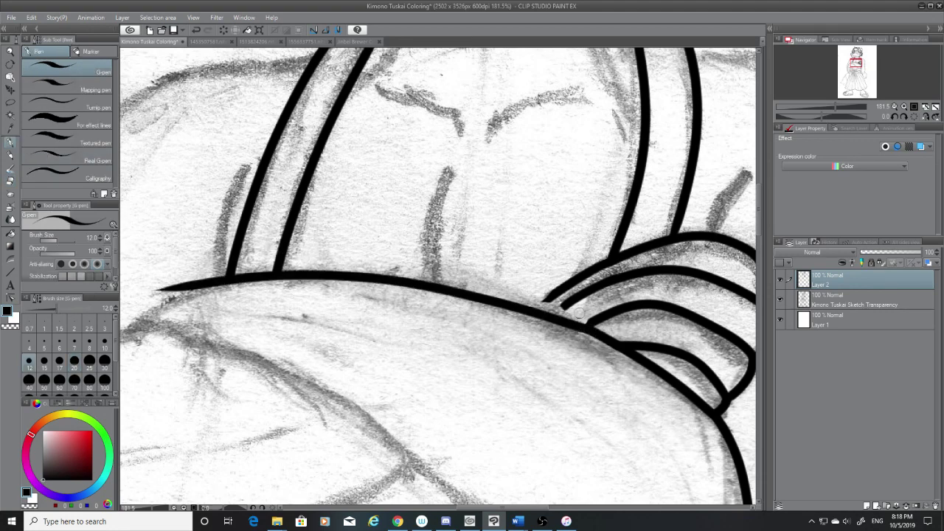
left_click_drag(566, 285, 545, 301)
Step: Erase the tapered tail of the arm's upper edge beyond the near collar band's lower end with the size 20 Hard eraser
left_click_drag(499, 508, 461, 506)
left_click(11, 181)
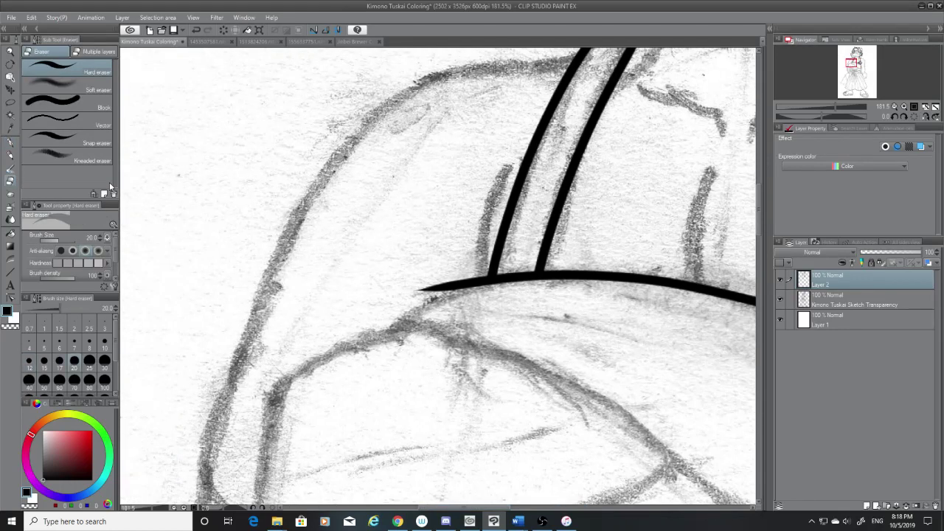
left_click_drag(439, 290, 479, 278)
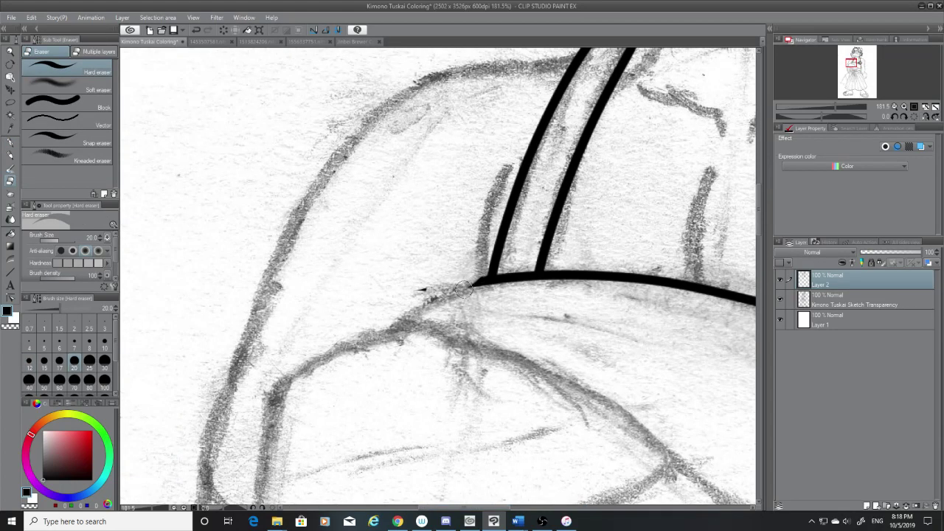
left_click_drag(424, 298, 481, 270)
Step: Ink the short curve from the near collar band's lower end down to the notch where the arm meets the neighbouring sleeve
left_click(10, 143)
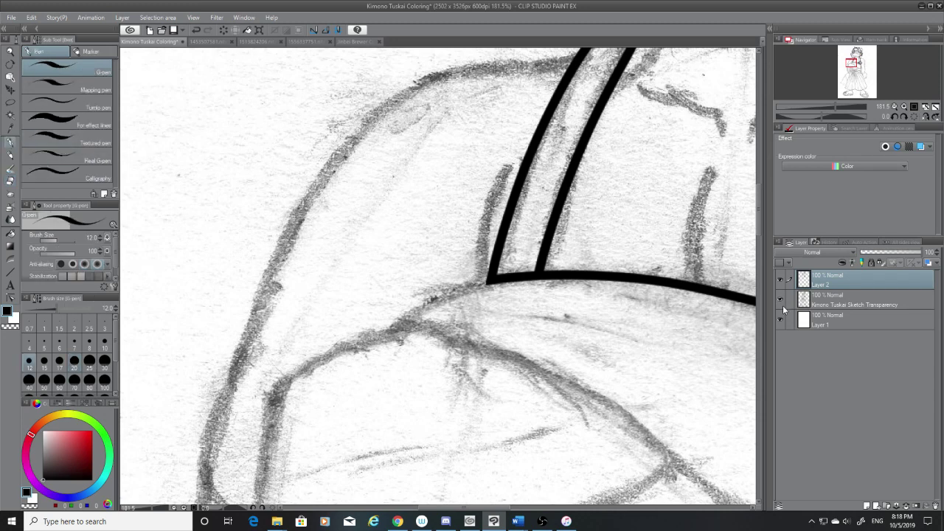
left_click(782, 299)
left_click(780, 300)
left_click_drag(494, 281, 395, 332)
key("ctrl+z")
left_click_drag(496, 280, 393, 335)
key("ctrl+z")
left_click_drag(487, 282, 382, 338)
key("ctrl+z")
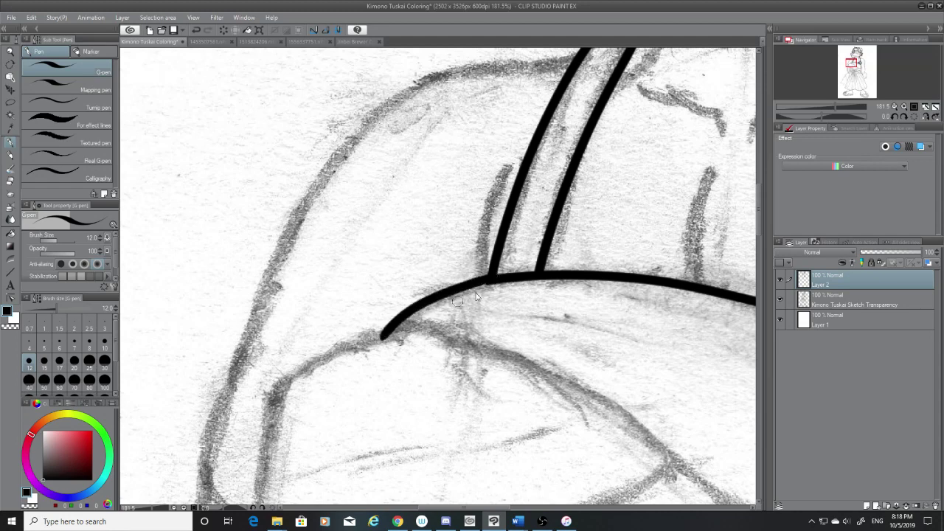
key("ctrl+z")
left_click_drag(490, 280, 397, 340)
key("ctrl+z")
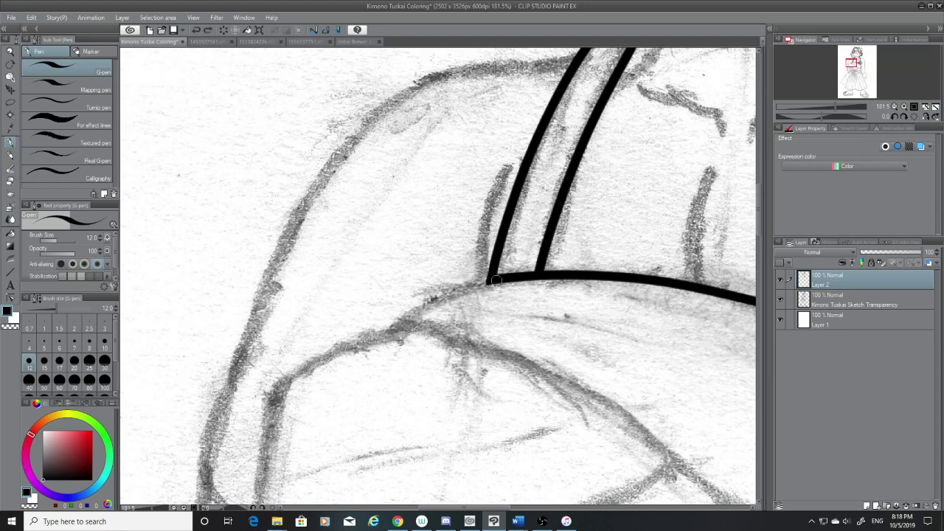
left_click_drag(493, 281, 389, 338)
key("ctrl+z")
mouse_move(493, 280)
left_mouse_down()
mouse_move(384, 340)
mouse_move(402, 338)
left_mouse_up()
key("e")
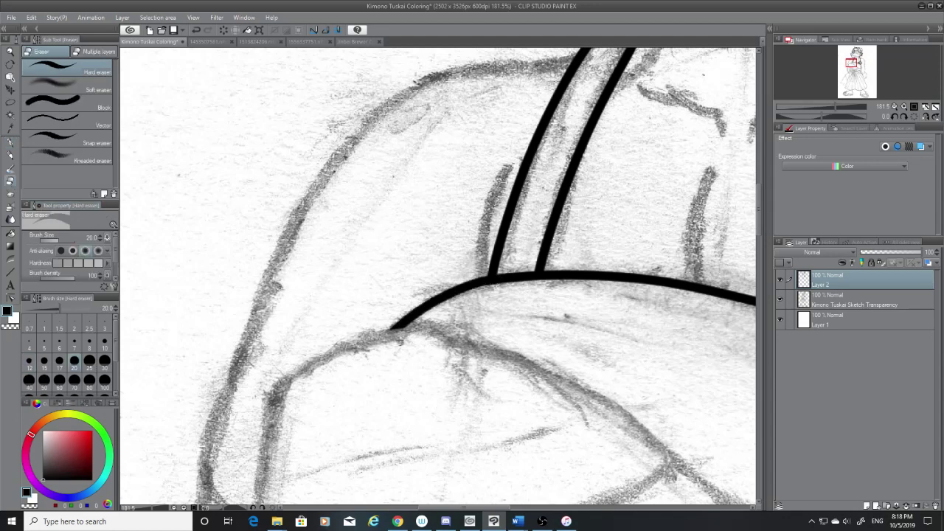
Step: Ink the sleeve's curved upper edge with the G-pen from the notch to its outer corner, following the sketch
scroll(763, 223, "down", 5)
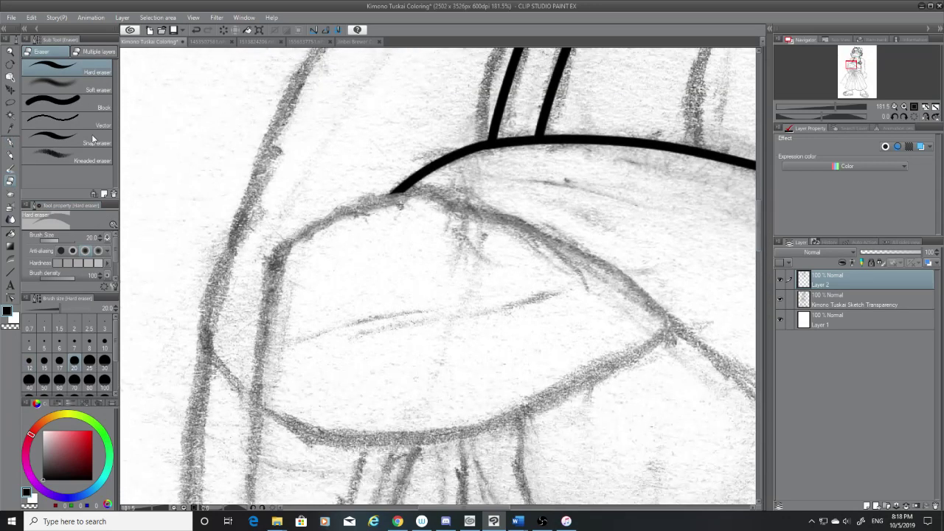
left_click(12, 142)
left_click_drag(394, 195, 264, 270)
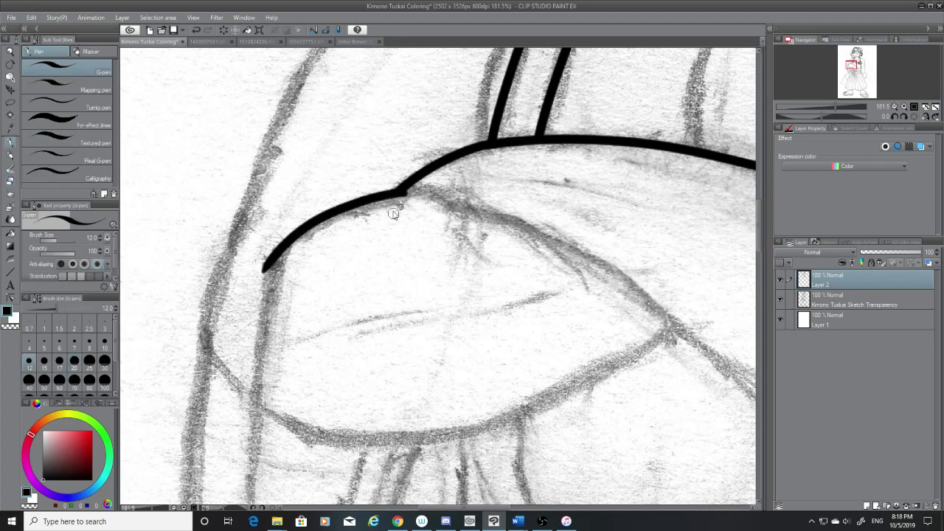
key("ctrl+z")
left_click_drag(394, 193, 272, 253)
key("ctrl+z")
left_click_drag(390, 193, 248, 274)
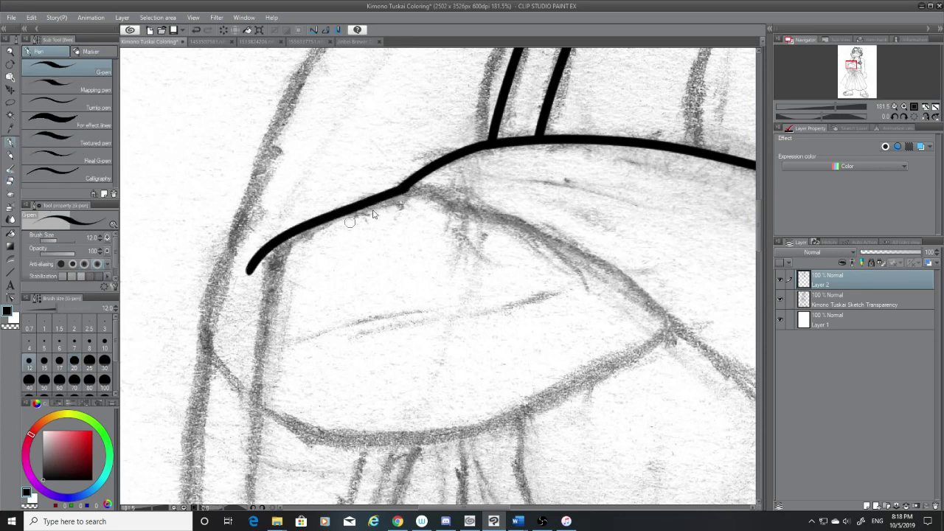
key("ctrl+z")
left_click_drag(394, 193, 269, 264)
key("ctrl+z")
mouse_move(398, 191)
left_mouse_down()
mouse_move(295, 228)
mouse_move(247, 286)
mouse_move(366, 198)
mouse_move(263, 284)
left_mouse_up()
key("ctrl+z")
key("ctrl+z")
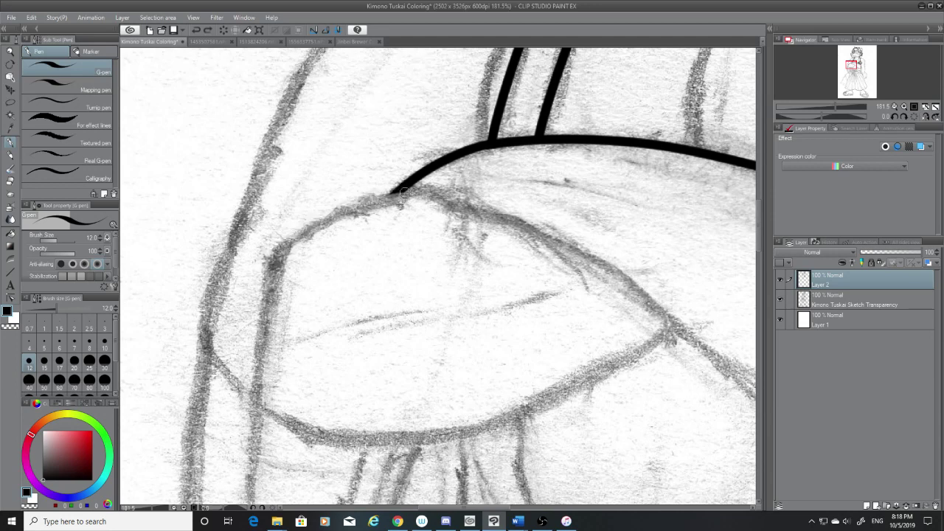
left_click_drag(403, 193, 259, 289)
key("ctrl+z")
left_click_drag(398, 193, 256, 275)
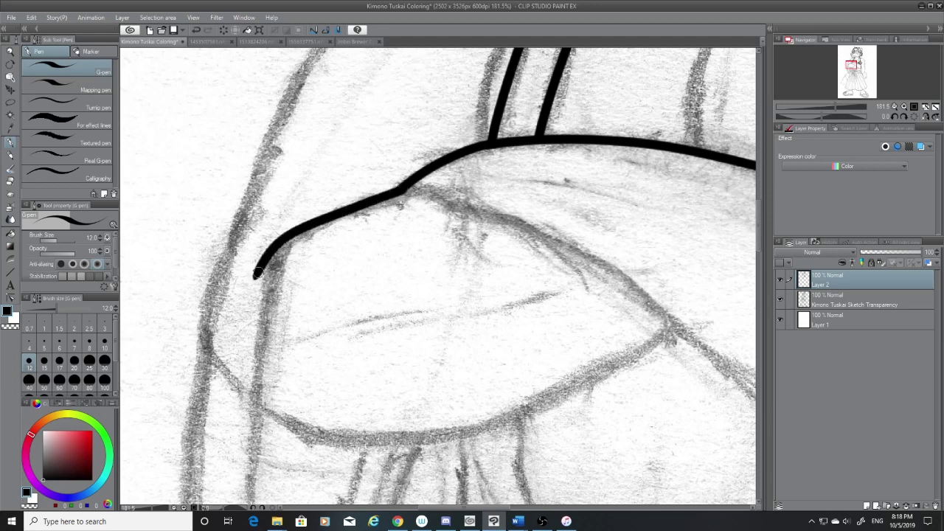
key("ctrl+z")
mouse_move(401, 190)
left_mouse_down()
mouse_move(262, 286)
mouse_move(281, 217)
left_mouse_up()
left_click(10, 182)
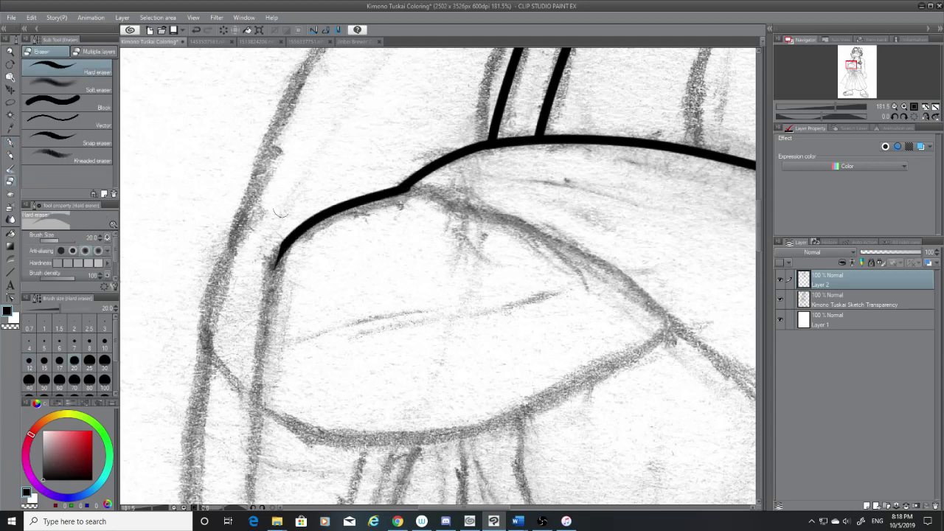
Step: Try to ink the sleeve's long outer side with the G-pen from the outer corner downward
left_click(10, 142)
left_click_drag(290, 241, 252, 486)
key("ctrl+z")
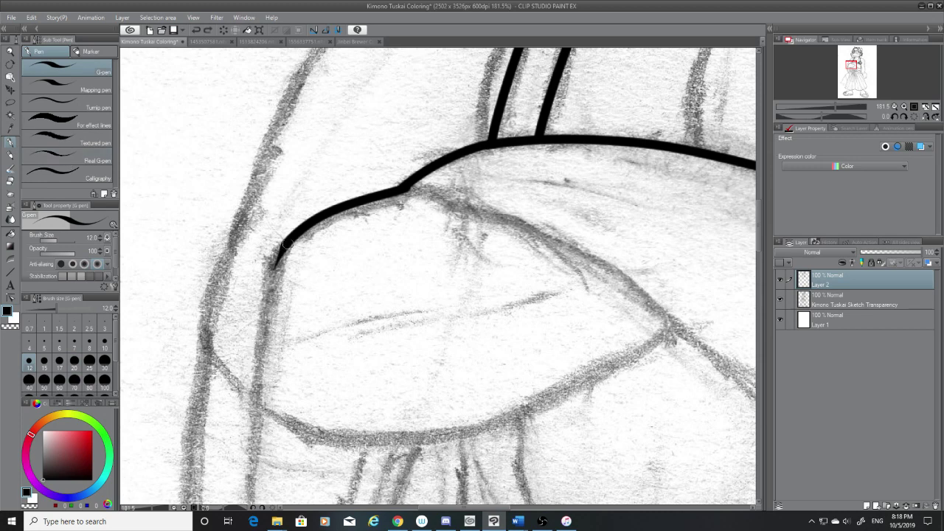
left_click_drag(284, 248, 244, 502)
key("ctrl+z")
left_click_drag(282, 246, 244, 508)
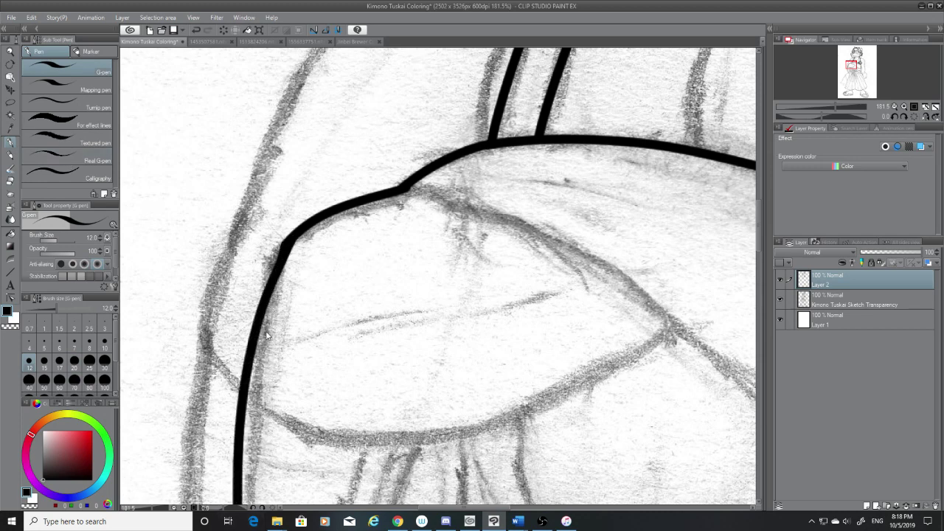
key("ctrl+z")
left_click_drag(284, 242, 245, 510)
key("ctrl+z")
mouse_move(286, 240)
left_mouse_down()
mouse_move(257, 320)
mouse_move(247, 506)
left_mouse_up()
key("ctrl+z")
left_click_drag(288, 238, 237, 503)
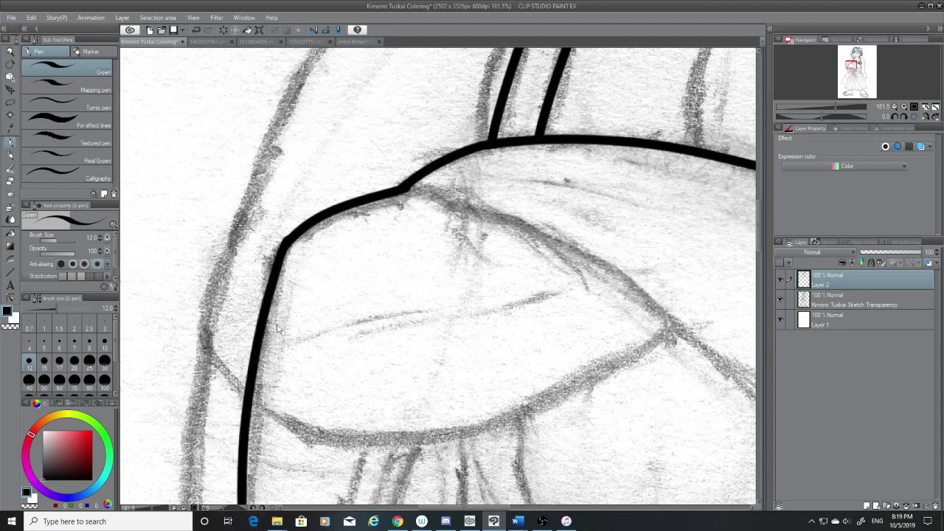
key("ctrl+z")
left_click_drag(286, 240, 233, 507)
key("ctrl+z")
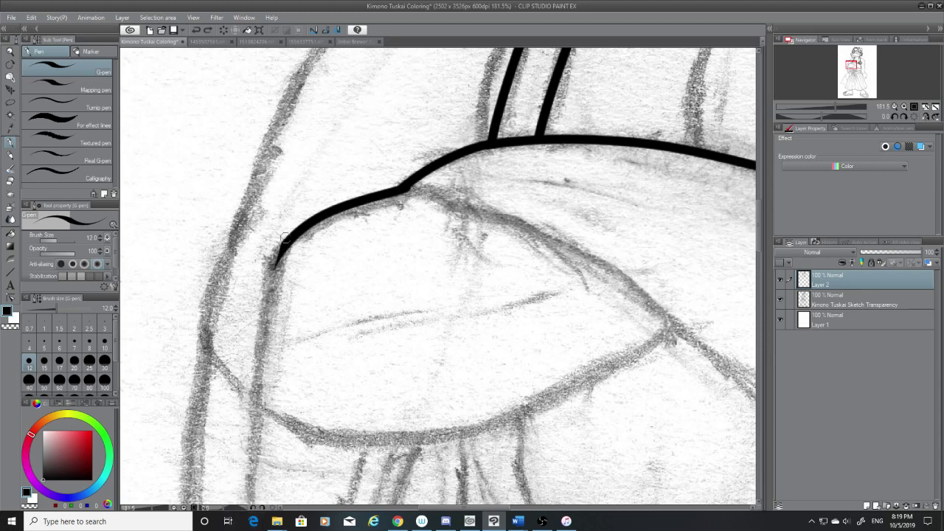
mouse_move(286, 240)
left_mouse_down()
mouse_move(267, 291)
mouse_move(247, 507)
left_mouse_up()
key("ctrl+z")
mouse_move(287, 240)
left_mouse_down()
mouse_move(269, 288)
mouse_move(235, 505)
left_mouse_up()
key("ctrl+z")
Step: Trim the tapered tip at the sleeve's outer corner with the Hard eraser and ink the sleeve's outer side downward with the G-pen
key("e")
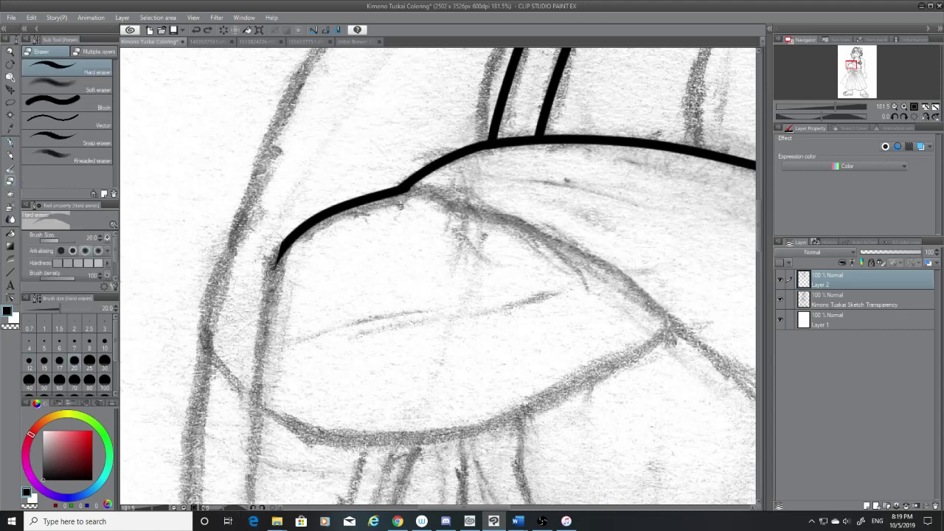
mouse_move(277, 266)
left_mouse_down()
mouse_move(290, 221)
mouse_move(234, 505)
left_mouse_up()
left_click(11, 143)
key("ctrl+z")
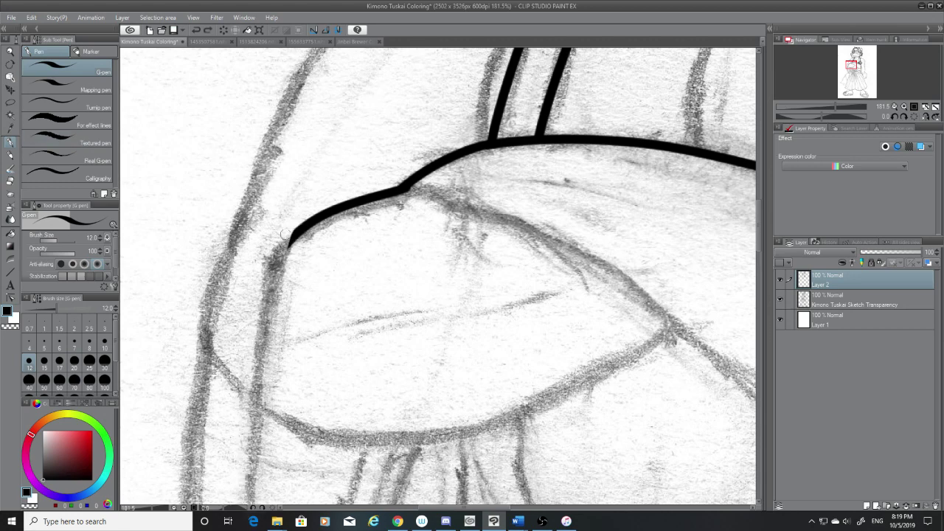
left_click_drag(295, 230, 242, 440)
key("ctrl+z")
mouse_move(299, 228)
left_mouse_down()
mouse_move(236, 464)
mouse_move(234, 504)
left_mouse_up()
key("ctrl+z")
mouse_move(300, 230)
left_mouse_down()
mouse_move(266, 360)
mouse_move(256, 505)
left_mouse_up()
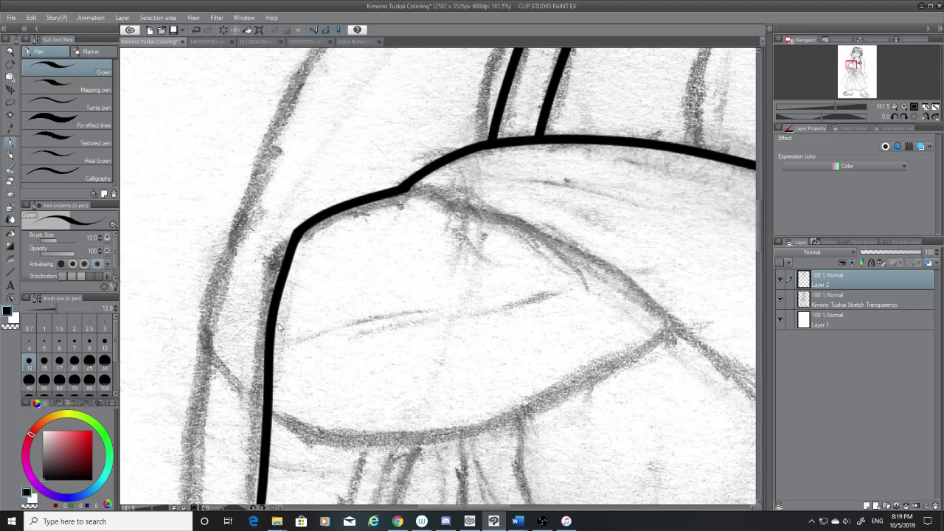
key("ctrl+z")
mouse_move(299, 228)
left_mouse_down()
mouse_move(260, 382)
mouse_move(251, 505)
left_mouse_up()
key("ctrl+z")
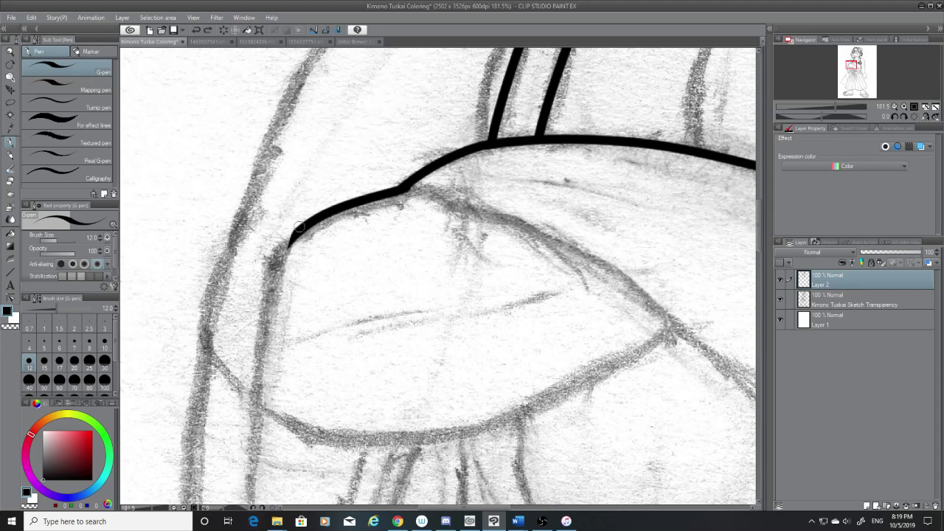
mouse_move(299, 228)
left_mouse_down()
mouse_move(265, 312)
mouse_move(254, 499)
left_mouse_up()
key("ctrl+z")
left_click_drag(298, 236, 255, 505)
key("ctrl+z")
mouse_move(299, 228)
left_mouse_down()
mouse_move(258, 349)
mouse_move(244, 486)
left_mouse_up()
Step: Ink the crossed arm's lower edge with the G-pen as one long diagonal curve from the notch toward the far sleeve edge
mouse_move(409, 189)
left_mouse_down()
mouse_move(502, 215)
mouse_move(734, 410)
left_mouse_up()
key("ctrl+z")
left_click_drag(499, 508, 532, 510)
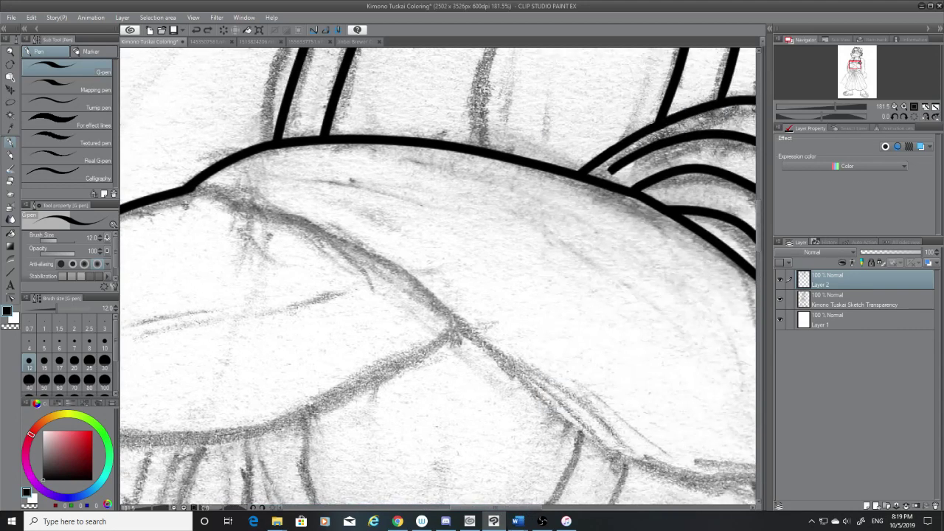
left_click_drag(190, 190, 600, 433)
key("ctrl+z")
left_click_drag(194, 188, 590, 428)
key("ctrl+z")
left_click_drag(191, 189, 574, 418)
key("ctrl+z")
left_click_drag(668, 467, 312, 221)
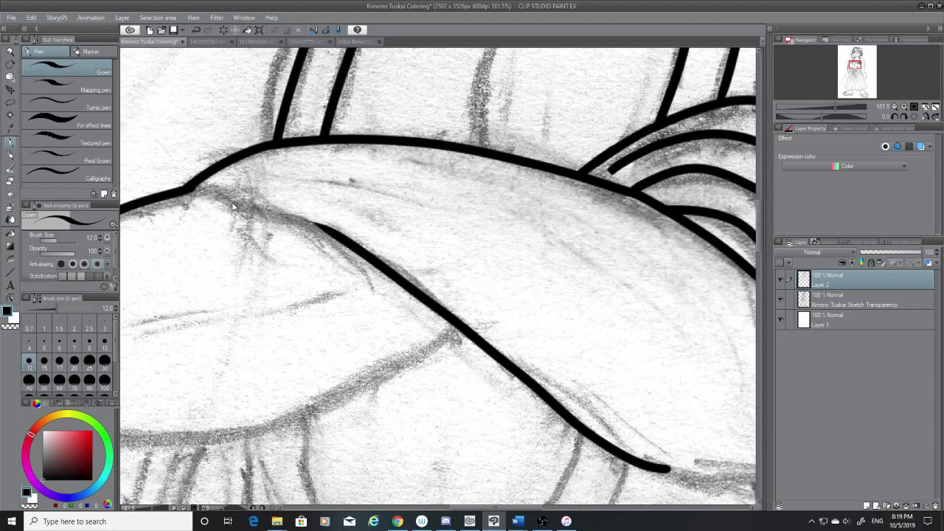
key("ctrl+z")
left_click_drag(190, 189, 686, 450)
key("ctrl+z")
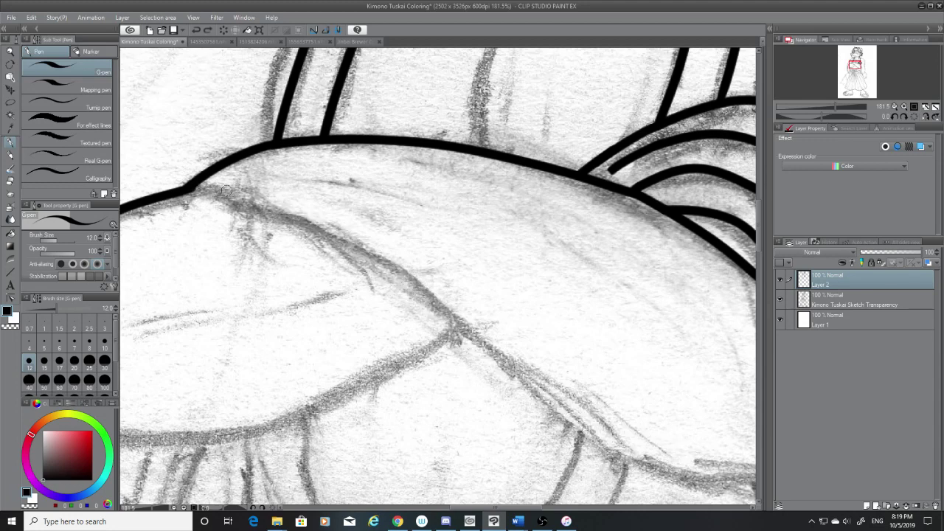
mouse_move(190, 189)
left_mouse_down()
mouse_move(512, 386)
mouse_move(603, 457)
left_mouse_up()
key("ctrl+z")
mouse_move(720, 483)
left_mouse_down()
mouse_move(314, 223)
mouse_move(190, 190)
mouse_move(449, 337)
mouse_move(608, 442)
left_mouse_up()
key("ctrl+z")
key("ctrl+z")
left_click_drag(191, 189, 664, 461)
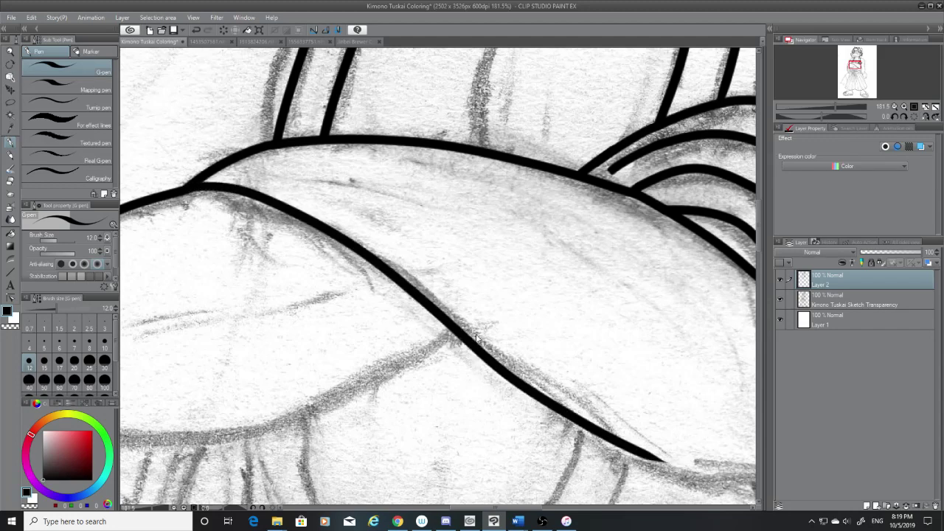
key("ctrl+z")
left_click_drag(190, 190, 745, 493)
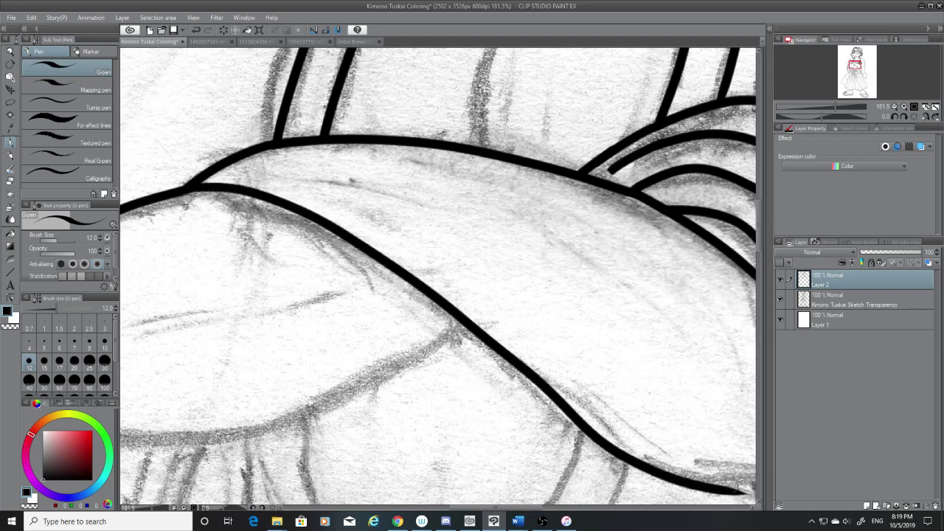
key("ctrl+z")
left_click_drag(193, 189, 687, 463)
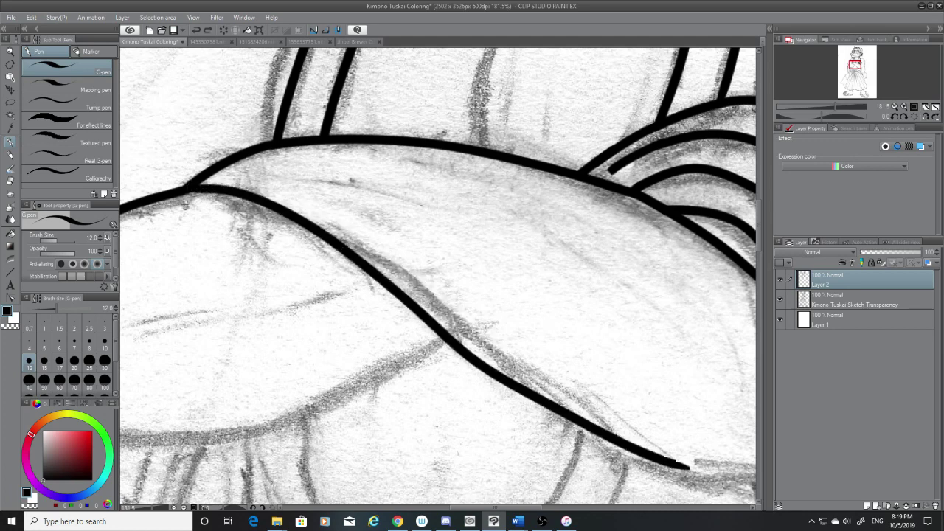
key("ctrl+z")
mouse_move(749, 481)
left_mouse_down()
mouse_move(627, 451)
mouse_move(218, 215)
mouse_move(523, 384)
mouse_move(690, 451)
left_mouse_up()
key("ctrl+z")
key("ctrl+z")
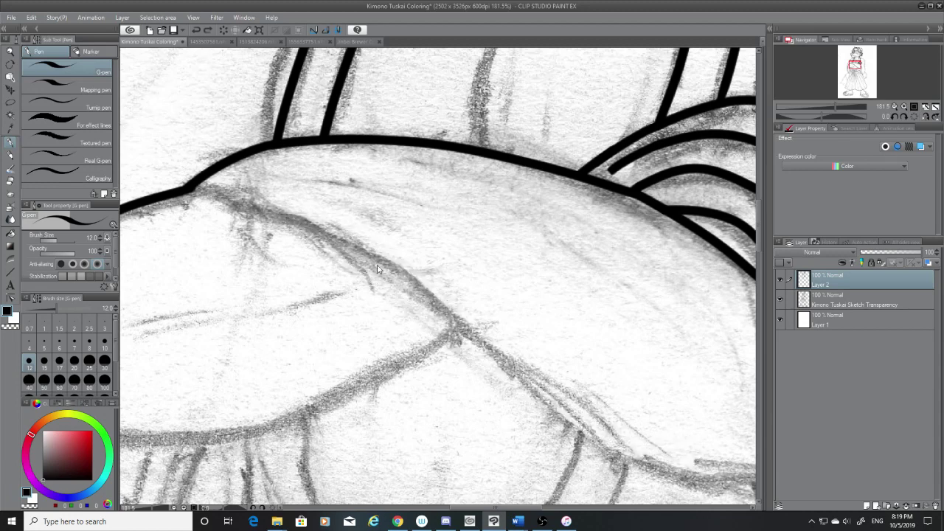
mouse_move(189, 190)
left_mouse_down()
mouse_move(278, 205)
mouse_move(738, 483)
left_mouse_up()
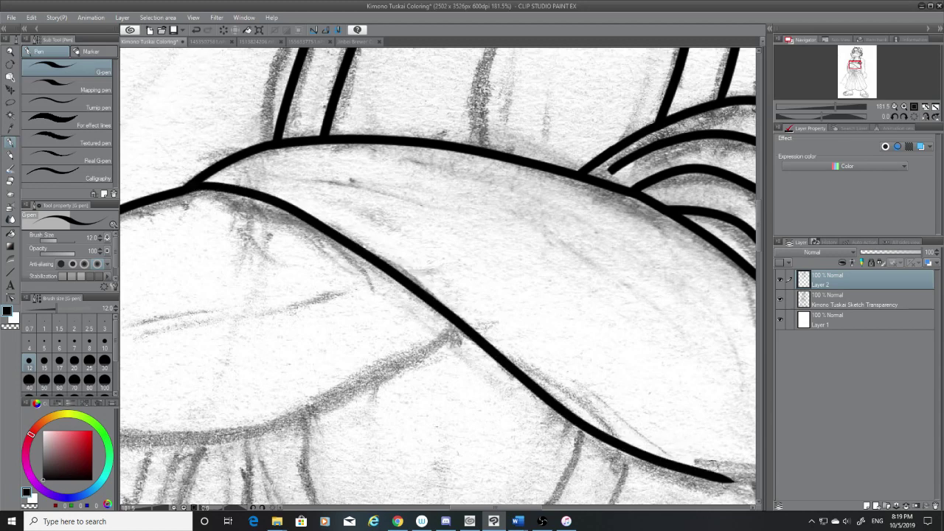
Step: Trim the tip of the far vertical sleeve line and erase the end portion of the arm's lower edge with the Hard eraser
left_click_drag(515, 508, 549, 509)
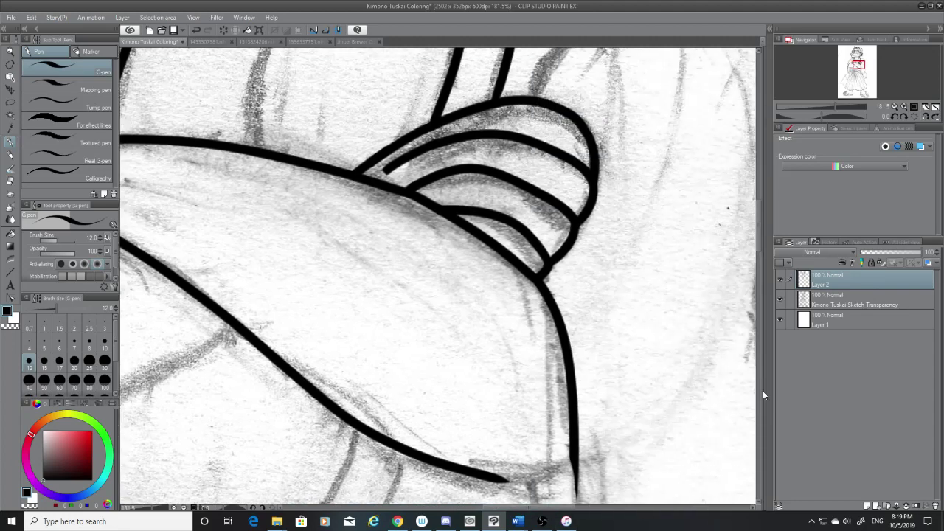
left_click_drag(758, 253, 758, 273)
left_click(10, 181)
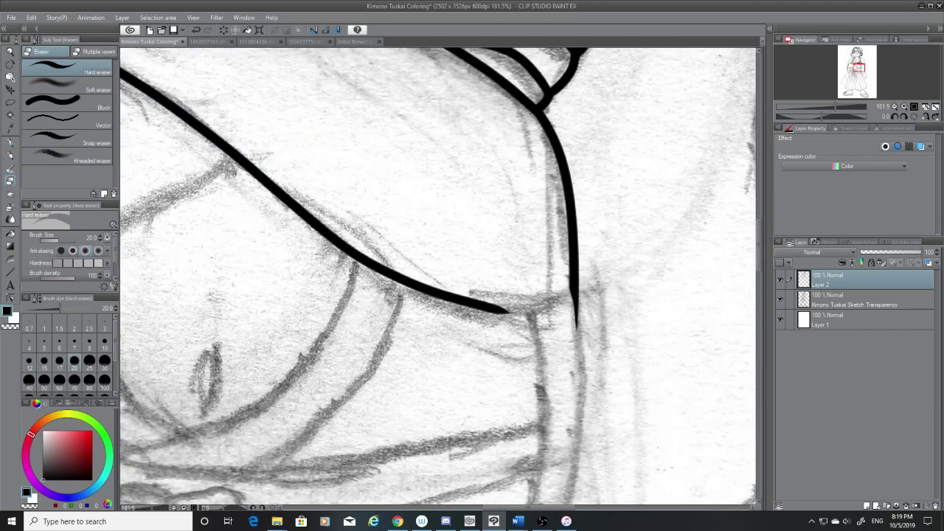
left_click_drag(580, 325, 582, 305)
left_click_drag(519, 308, 404, 270)
left_click_drag(452, 301, 291, 204)
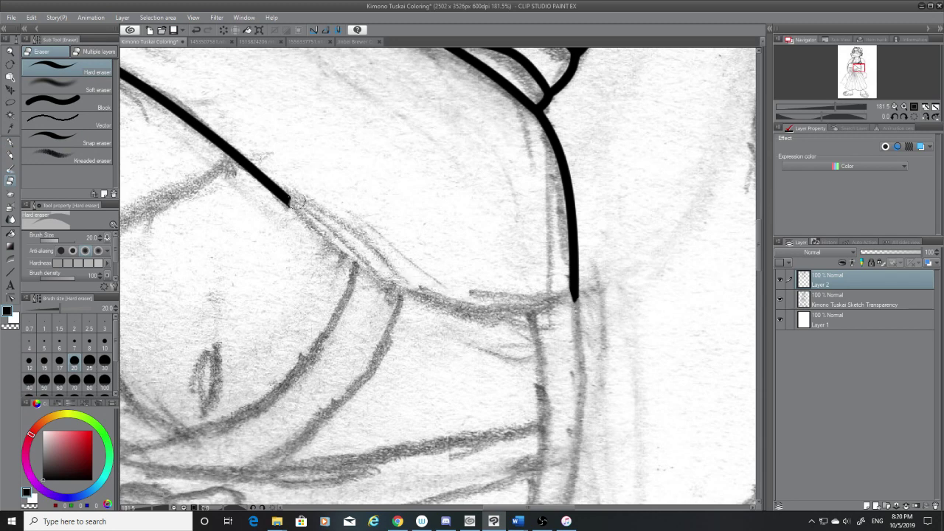
Step: Ink the end portion of the arm's lower edge again with the G-pen, curving it just past the far vertical sleeve line
left_click(12, 140)
mouse_move(279, 192)
left_mouse_down()
mouse_move(342, 255)
mouse_move(580, 322)
left_mouse_up()
key("ctrl+z")
left_click_drag(291, 203, 605, 290)
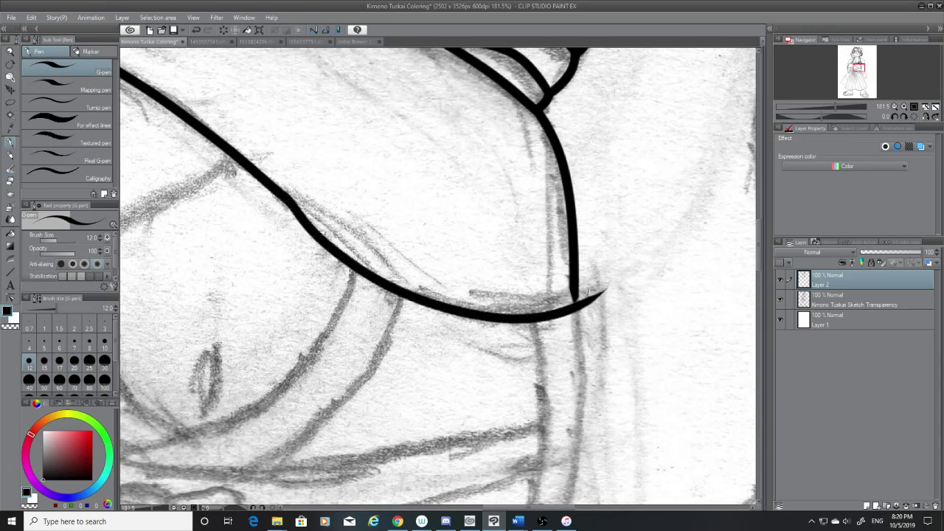
key("ctrl+z")
mouse_move(285, 204)
left_mouse_down()
mouse_move(369, 264)
mouse_move(612, 292)
mouse_move(580, 299)
mouse_move(582, 326)
left_mouse_up()
key("ctrl+z")
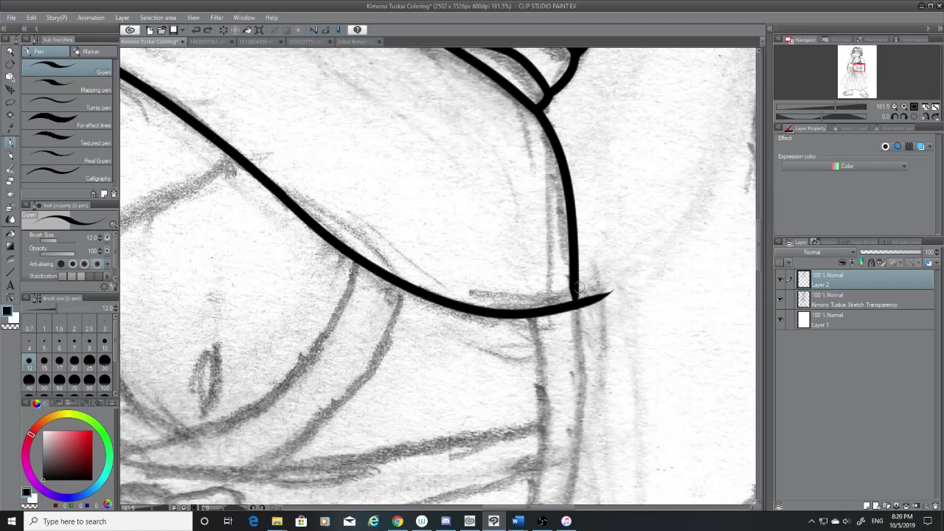
Step: Extend the far vertical sleeve line downward with the G-pen from where it meets the arm's lower edge
left_click_drag(575, 292, 584, 375)
key("ctrl+z")
left_click_drag(569, 289, 577, 402)
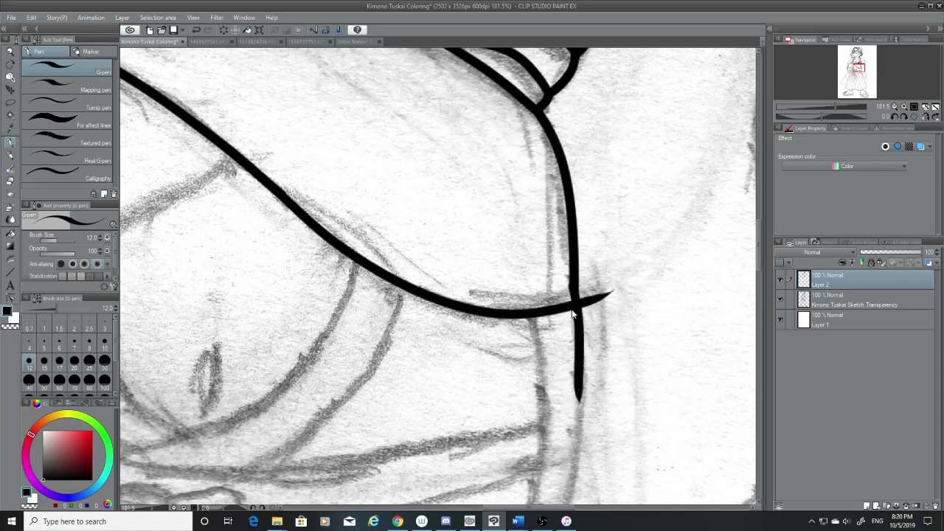
key("ctrl+z")
left_click_drag(574, 288, 577, 441)
key("ctrl+z")
left_click_drag(575, 289, 582, 463)
key("ctrl+z")
left_click_drag(576, 289, 575, 462)
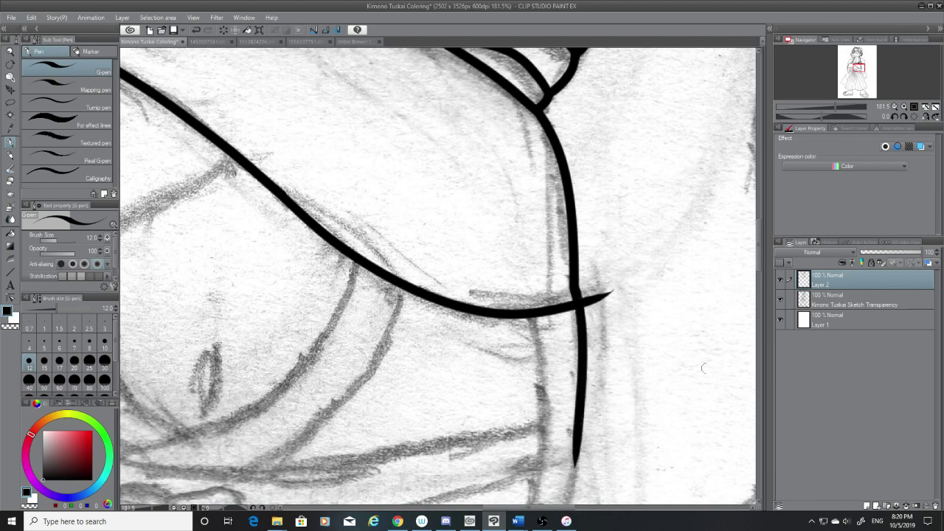
Step: Undo the far sleeve line's downward extension and try redrawing it as a longer curve to the sleeve's bottom point
scroll(760, 270, "down", 3)
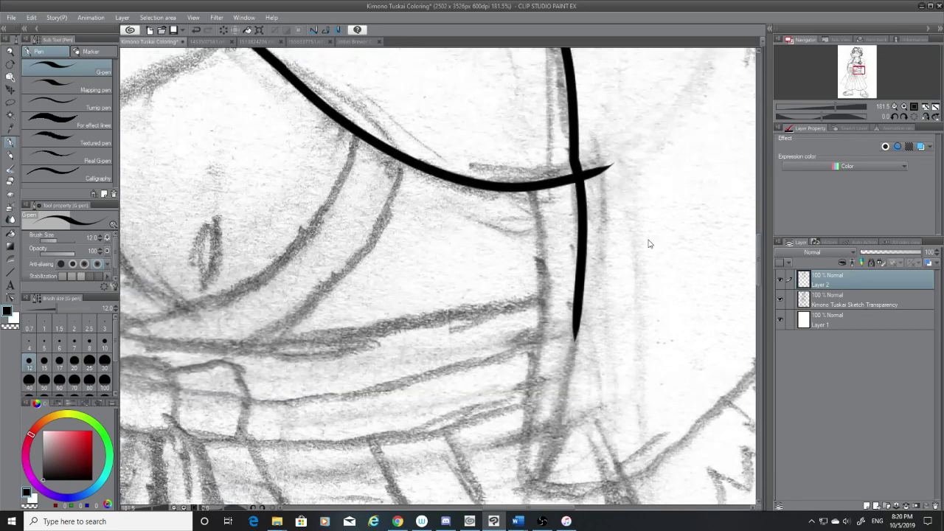
key("ctrl+z")
mouse_move(574, 172)
left_mouse_down()
mouse_move(580, 221)
mouse_move(525, 490)
left_mouse_up()
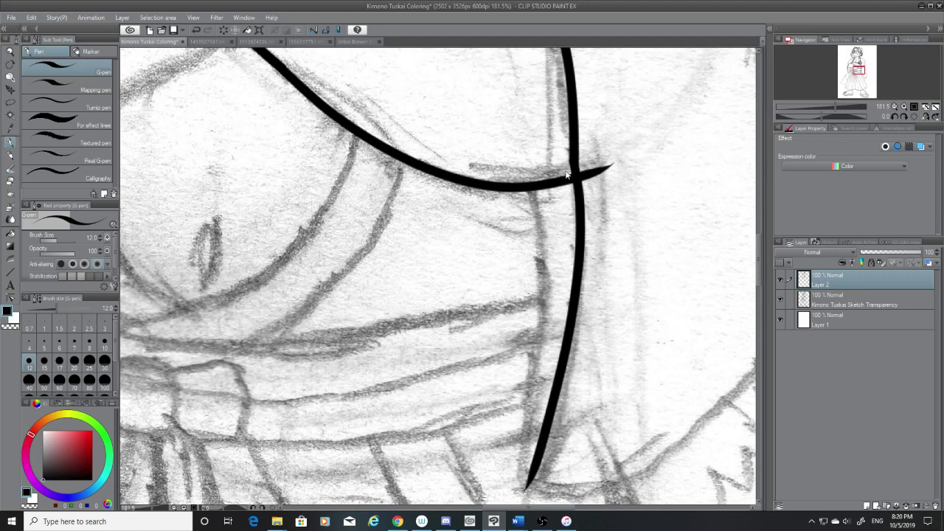
key("ctrl+z")
left_click_drag(575, 177, 521, 504)
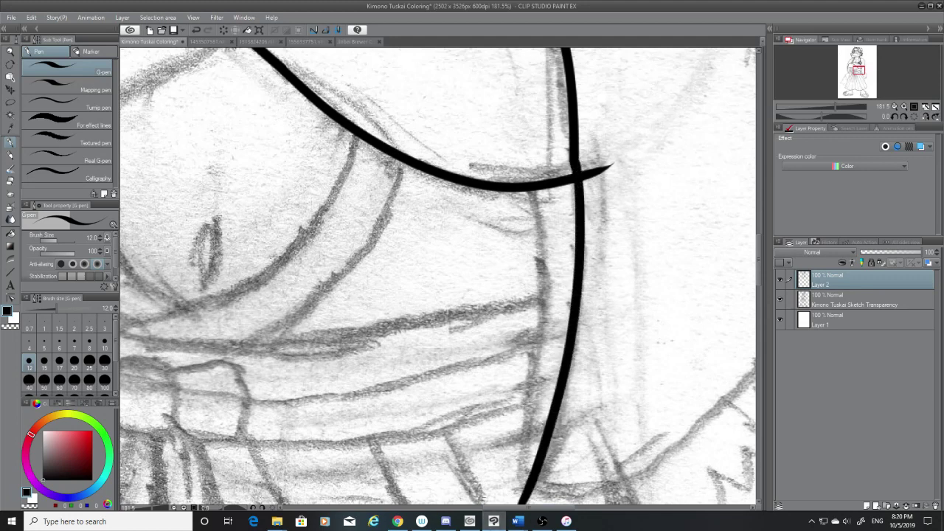
key("ctrl+z")
Step: Erase the overshooting end of the arm's lower edge beyond the far sleeve line with the Hard eraser
key("e")
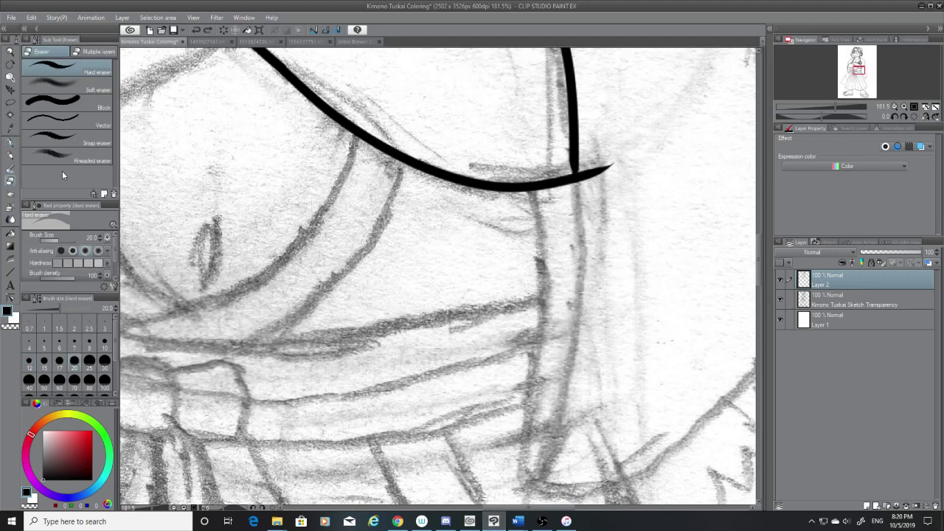
mouse_move(589, 170)
left_mouse_down()
mouse_move(587, 182)
mouse_move(607, 188)
mouse_move(594, 163)
mouse_move(573, 222)
mouse_move(525, 505)
left_mouse_up()
left_click(11, 143)
key("ctrl+z")
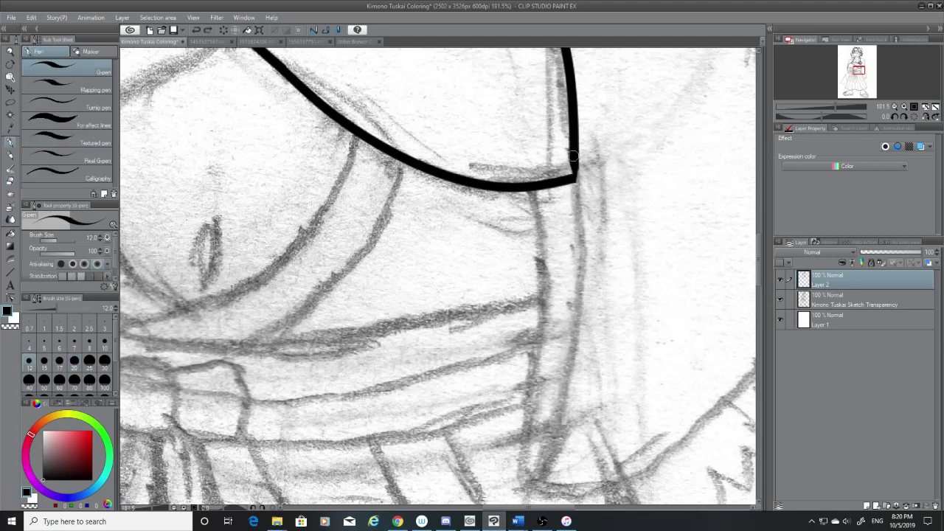
left_click_drag(574, 151, 523, 504)
key("ctrl+z")
mouse_move(575, 155)
left_mouse_down()
mouse_move(546, 471)
mouse_move(531, 509)
left_mouse_up()
key("ctrl+z")
Step: Erase the lower end of the far sleeve line just above the arm's lower edge with the Hard eraser
left_click(12, 207)
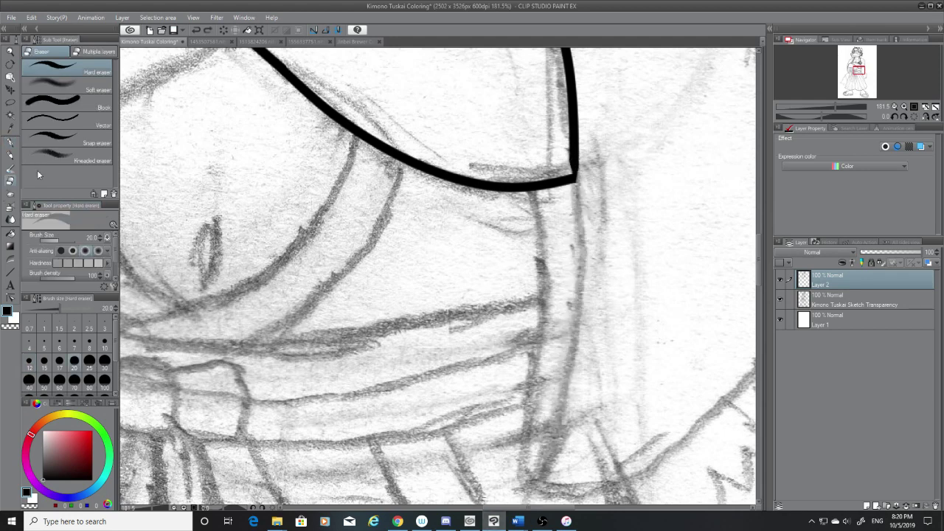
mouse_move(565, 145)
left_mouse_down()
mouse_move(579, 161)
mouse_move(550, 147)
mouse_move(575, 170)
mouse_move(574, 182)
left_mouse_up()
left_click(11, 142)
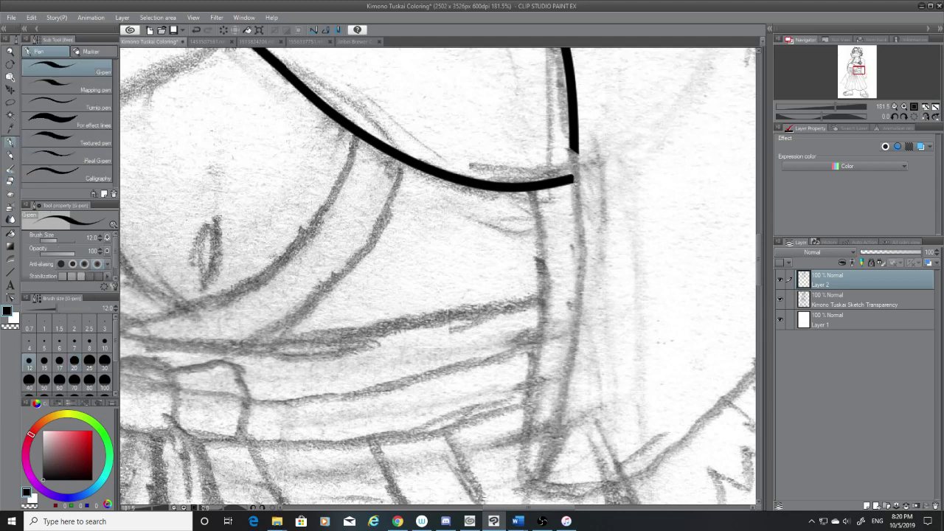
Step: Ink the far sleeve line with the G-pen in one long curve to the sleeve's bottom point and join the arm's lower edge to it
mouse_move(575, 148)
left_mouse_down()
mouse_move(579, 253)
mouse_move(538, 505)
left_mouse_up()
key("ctrl+z")
left_click_drag(577, 151, 500, 507)
key("ctrl+z")
mouse_move(576, 147)
left_mouse_down()
mouse_move(578, 247)
mouse_move(506, 504)
left_mouse_up()
key("ctrl+z")
mouse_move(576, 148)
left_mouse_down()
mouse_move(583, 267)
mouse_move(523, 505)
left_mouse_up()
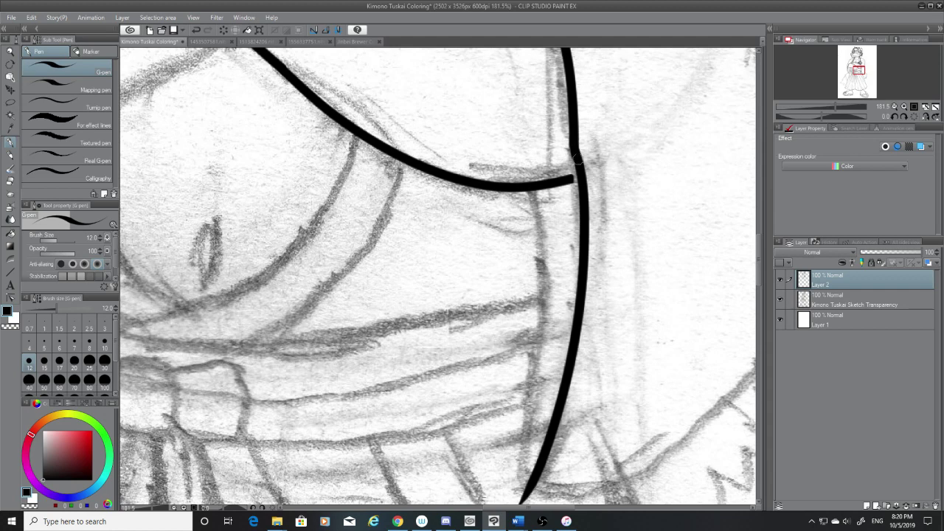
left_click_drag(570, 178, 580, 178)
key("ctrl+z")
Step: Ink a second, inner sleeve line from the arm's lower edge down beside the far sleeve line, past the sleeve's bottom point
mouse_move(537, 193)
left_mouse_down()
mouse_move(544, 326)
mouse_move(518, 504)
left_mouse_up()
key("ctrl+z")
mouse_move(536, 191)
left_mouse_down()
mouse_move(540, 318)
mouse_move(518, 505)
left_mouse_up()
mouse_move(760, 250)
left_mouse_down()
mouse_move(763, 260)
mouse_move(761, 248)
left_mouse_up()
key("ctrl+z")
left_click_drag(533, 149, 490, 495)
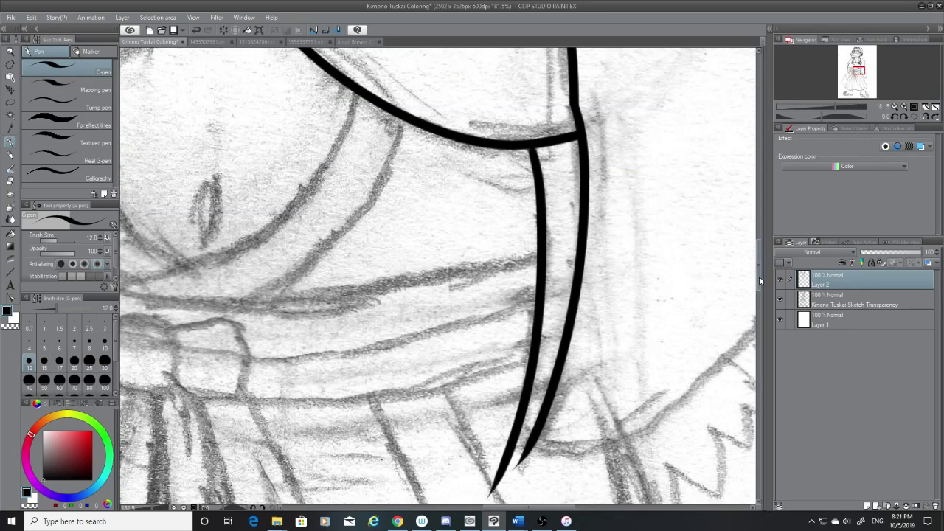
Step: Trim the lower ends of both sleeve lines with the Hard eraser, checking the ink against the sketch's bottom point
left_click_drag(759, 276, 760, 292)
left_click(10, 181)
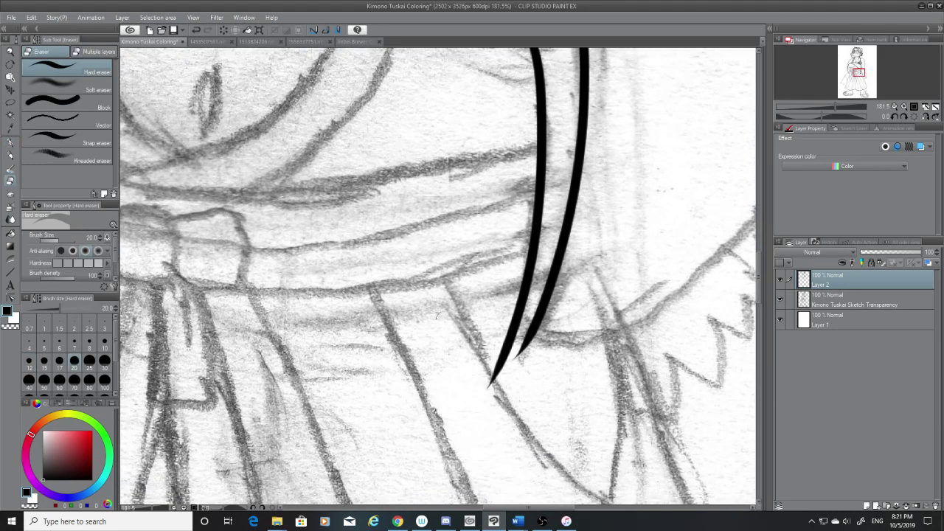
mouse_move(499, 345)
left_mouse_down()
mouse_move(528, 347)
mouse_move(501, 325)
mouse_move(529, 349)
mouse_move(501, 302)
mouse_move(518, 338)
mouse_move(559, 328)
mouse_move(500, 347)
mouse_move(528, 340)
left_mouse_up()
left_click(781, 280)
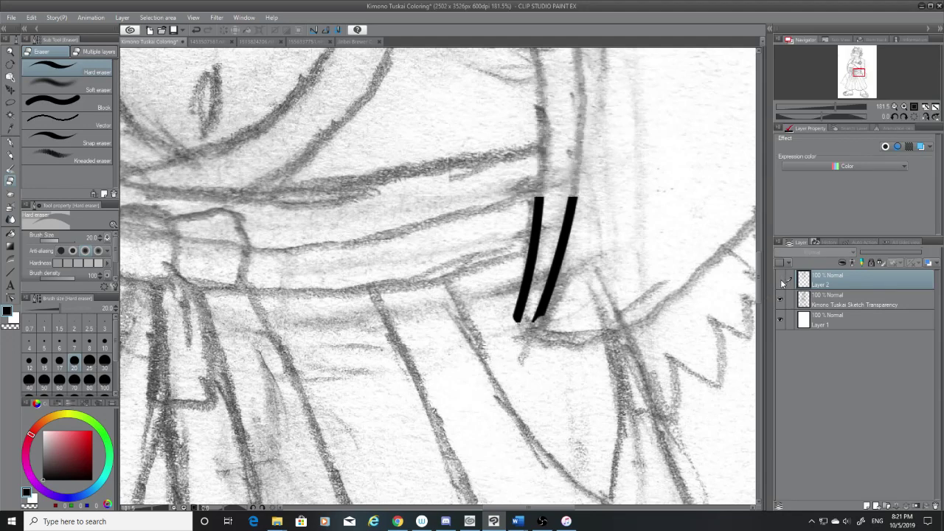
left_click(782, 280)
left_click(782, 280)
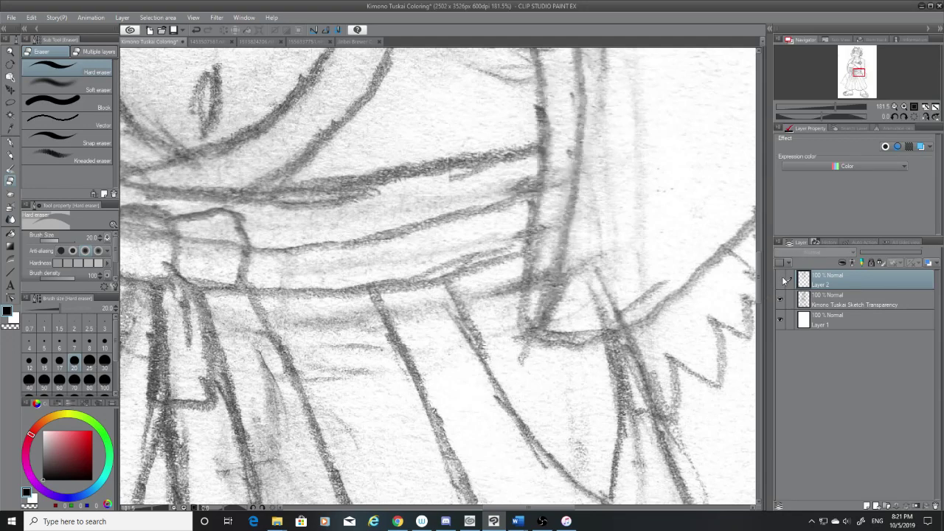
left_click(782, 279)
mouse_move(517, 326)
left_mouse_down()
mouse_move(531, 315)
mouse_move(514, 274)
left_mouse_up()
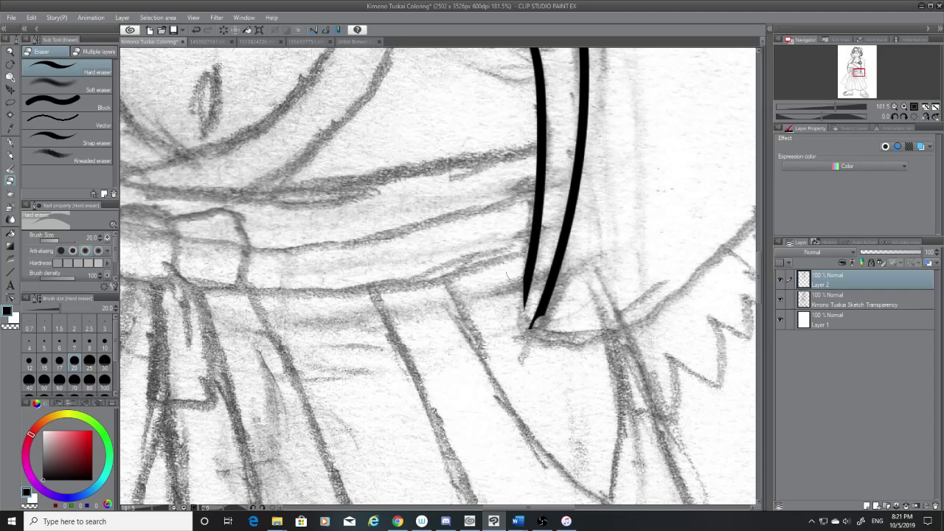
Step: Extend the inner sleeve line with the G-pen to meet the outer one in a closed, rounded point
left_click(10, 143)
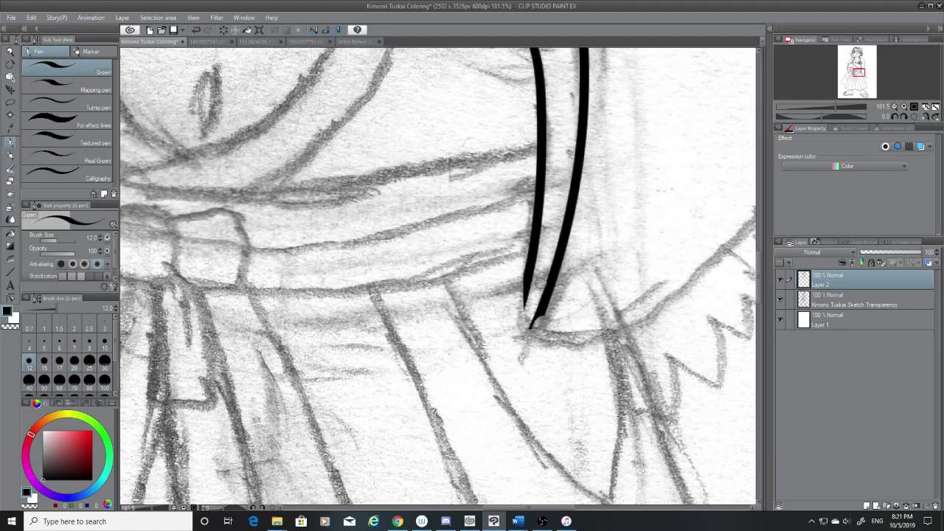
left_click_drag(530, 267, 531, 332)
key("ctrl+z")
left_click_drag(530, 274, 533, 334)
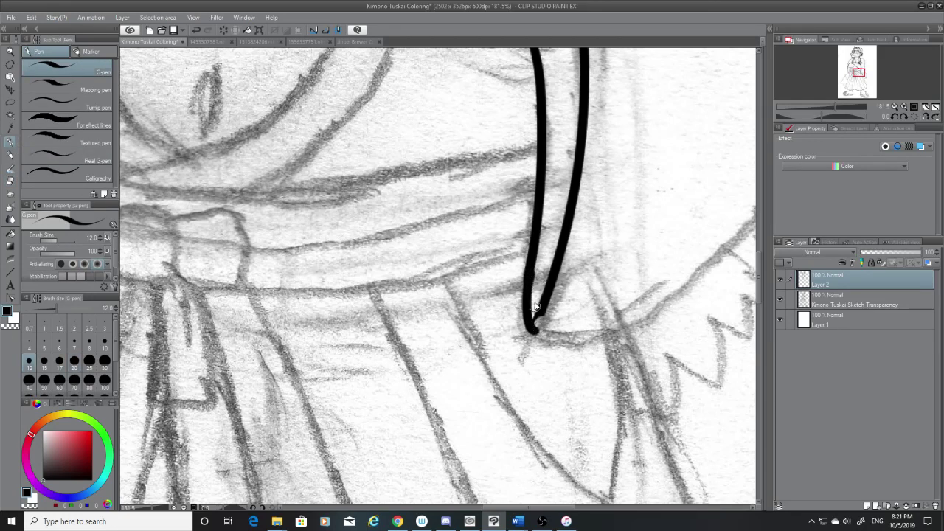
key("ctrl+z")
left_click_drag(530, 271, 535, 319)
key("ctrl+z")
key("ctrl+z")
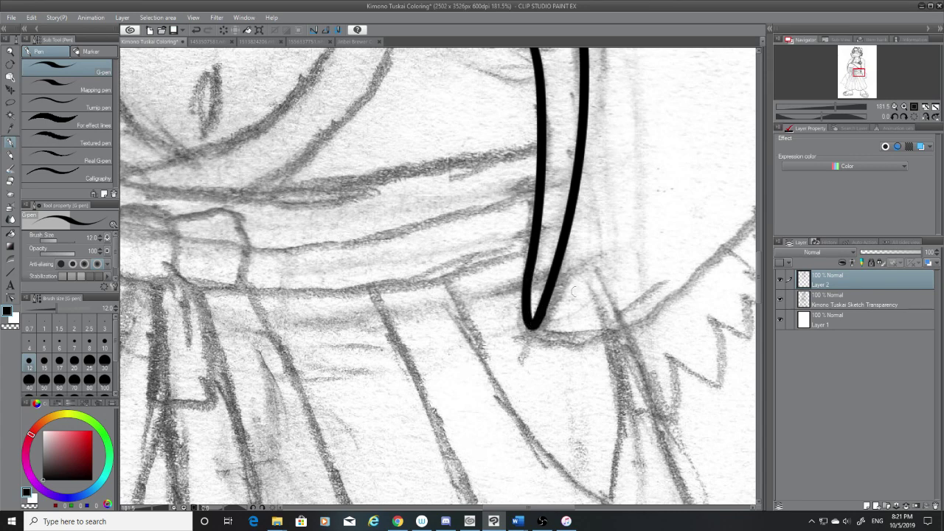
left_click(781, 298)
left_click(779, 299)
left_click(11, 181)
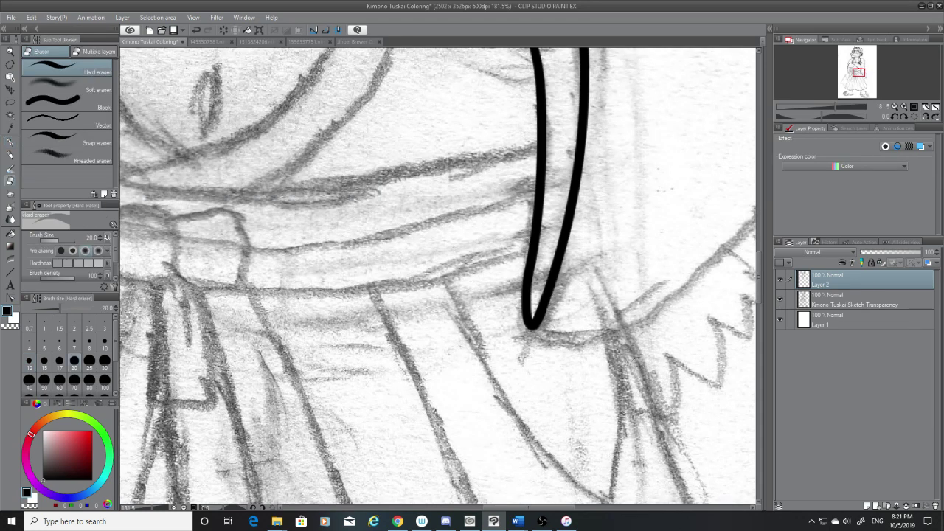
Step: Ink the hanging sleeve's bottom edge with the G-pen as a long curve from the closed point up to its outer edge
left_click_drag(568, 508, 599, 506)
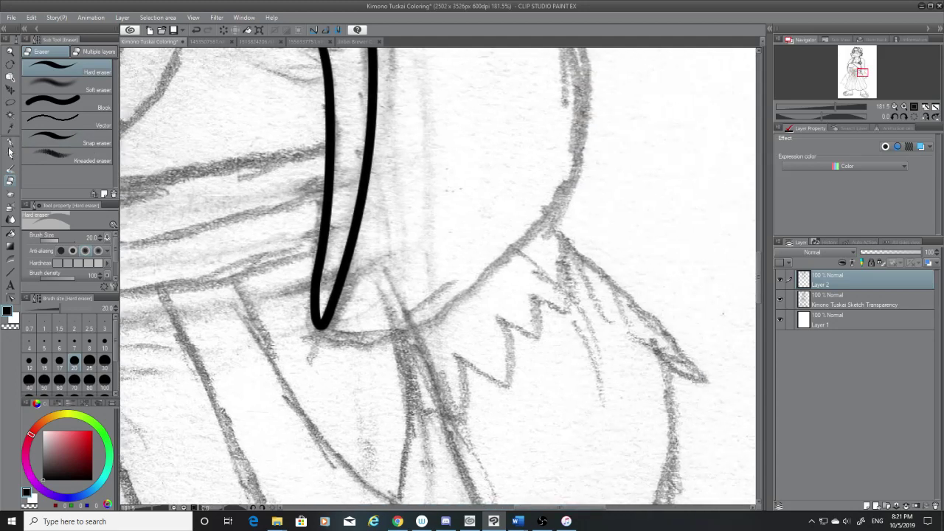
left_click(10, 142)
mouse_move(322, 329)
left_mouse_down()
mouse_move(449, 304)
mouse_move(590, 152)
left_mouse_up()
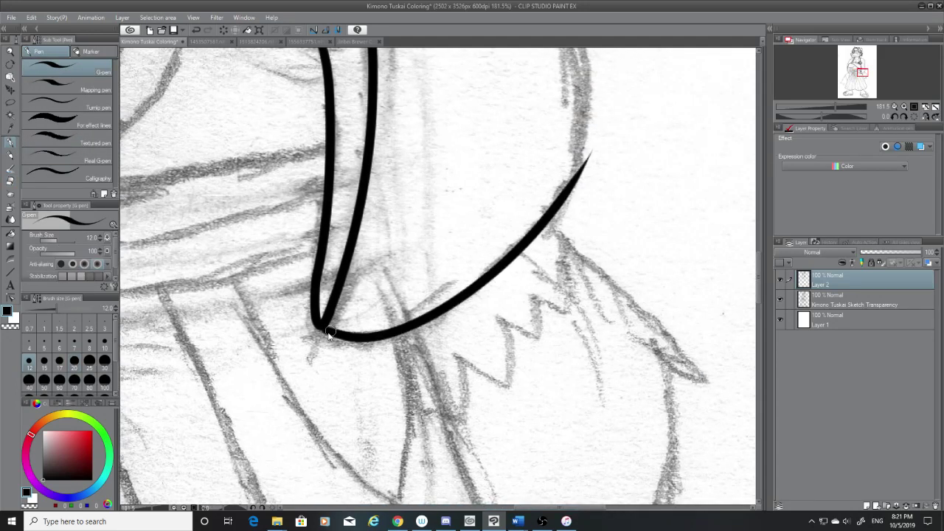
key("ctrl+z")
mouse_move(325, 330)
left_mouse_down()
mouse_move(443, 315)
mouse_move(592, 97)
left_mouse_up()
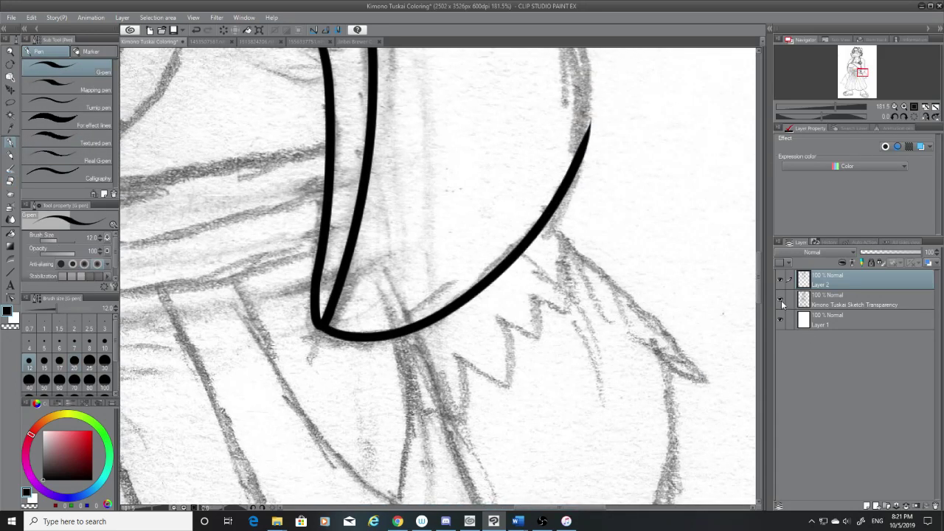
Step: Ink the lower part of the sleeve's outer edge as a bowed curve from the sketch's indentation down to the bottom curve
mouse_move(758, 280)
left_mouse_down()
mouse_move(758, 259)
mouse_move(723, 244)
left_mouse_up()
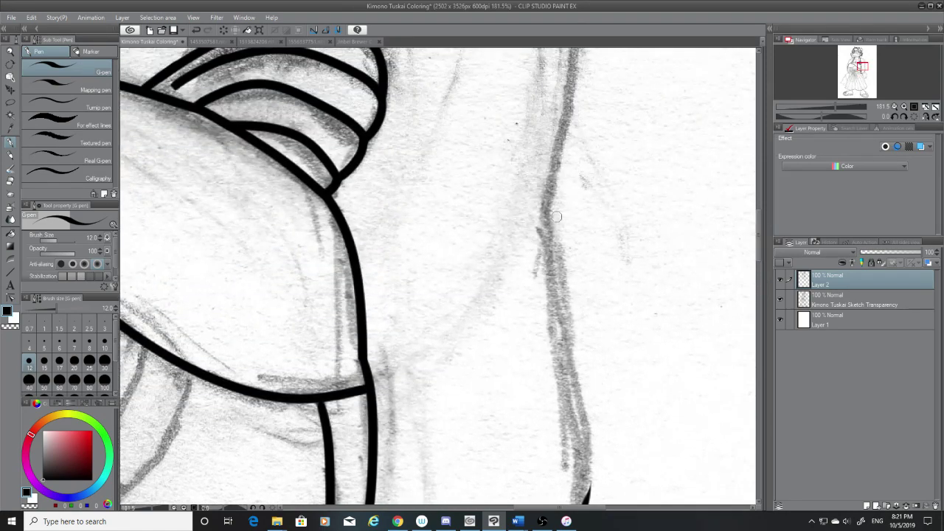
left_click_drag(556, 216, 584, 505)
key("ctrl+z")
left_click_drag(542, 221, 586, 521)
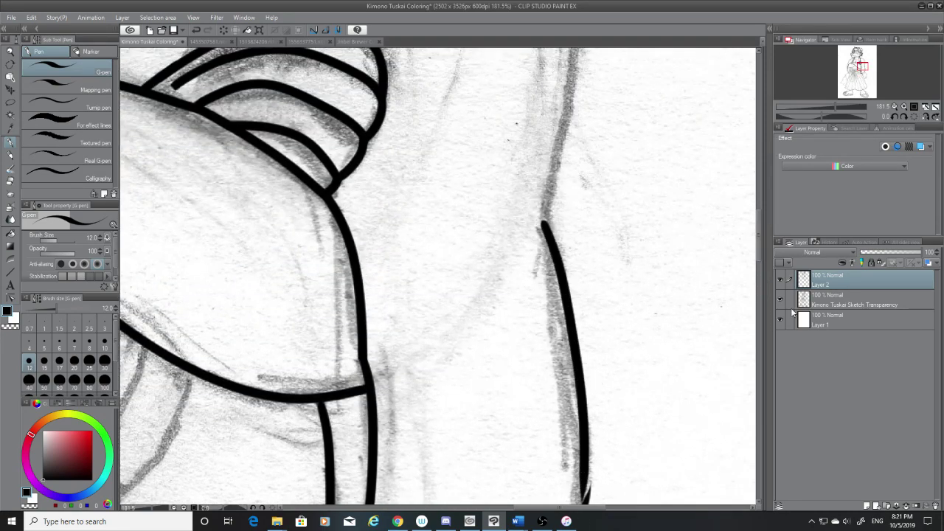
left_click_drag(758, 231, 758, 254)
scroll(758, 272, "up", 1)
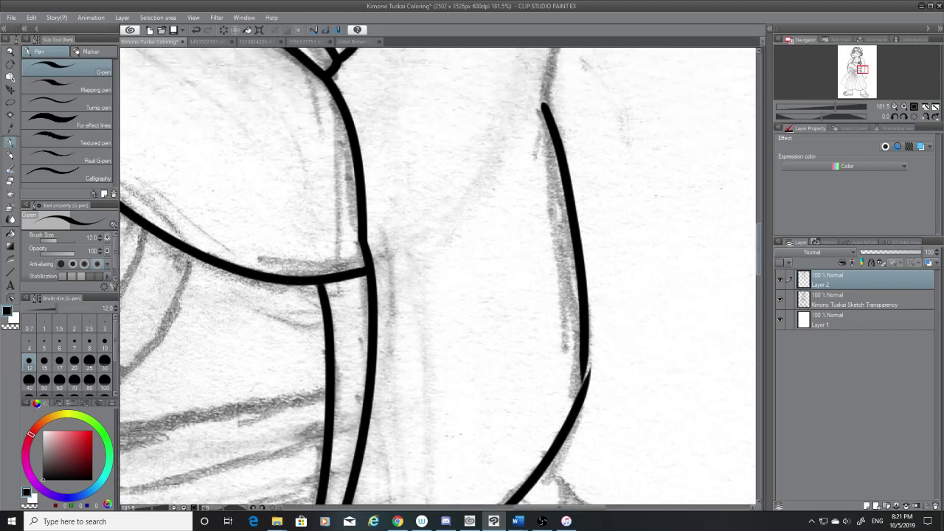
key("ctrl+z")
mouse_move(546, 103)
left_mouse_down()
mouse_move(583, 317)
mouse_move(588, 380)
mouse_move(549, 120)
mouse_move(586, 405)
left_mouse_up()
key("ctrl+z")
key("ctrl+z")
left_click_drag(551, 126, 573, 388)
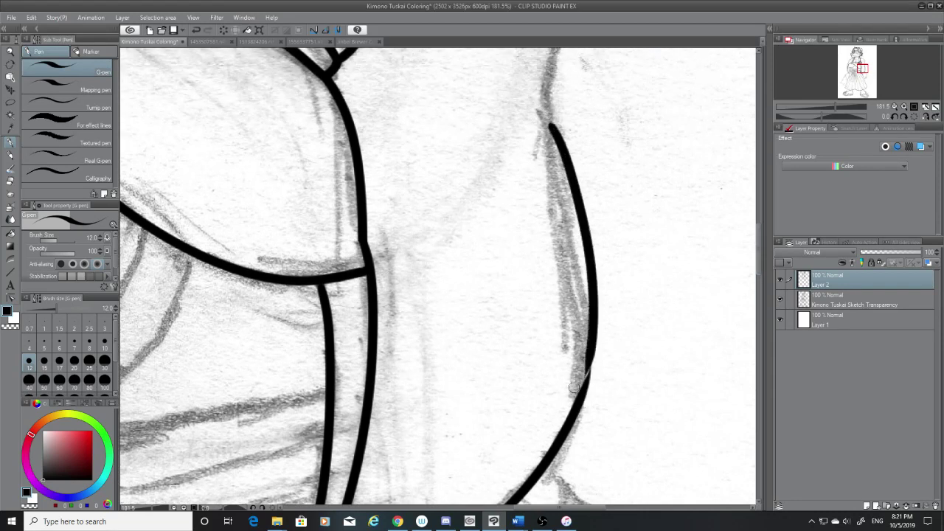
Step: Join the sleeve's outer edge to the end of the bottom curve with a short G-pen stroke
key("ctrl+z")
left_click_drag(591, 351, 580, 407)
key("ctrl+z")
left_click_drag(593, 349, 585, 398)
key("ctrl+z")
key("ctrl+z")
key("ctrl+z")
key("ctrl+z")
left_click_drag(592, 347, 583, 388)
Step: Ink the upper part of the sleeve's outer edge as an outward-bowed curve ending just above the indentation
left_click_drag(758, 259, 760, 214)
left_click_drag(563, 108, 550, 398)
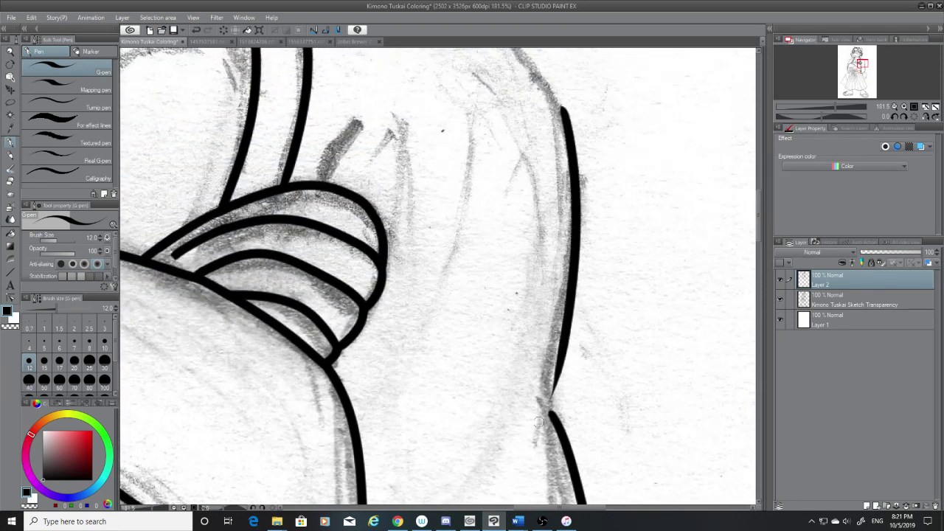
key("ctrl+z")
mouse_move(549, 74)
left_mouse_down()
mouse_move(567, 328)
mouse_move(549, 385)
left_mouse_up()
key("ctrl+z")
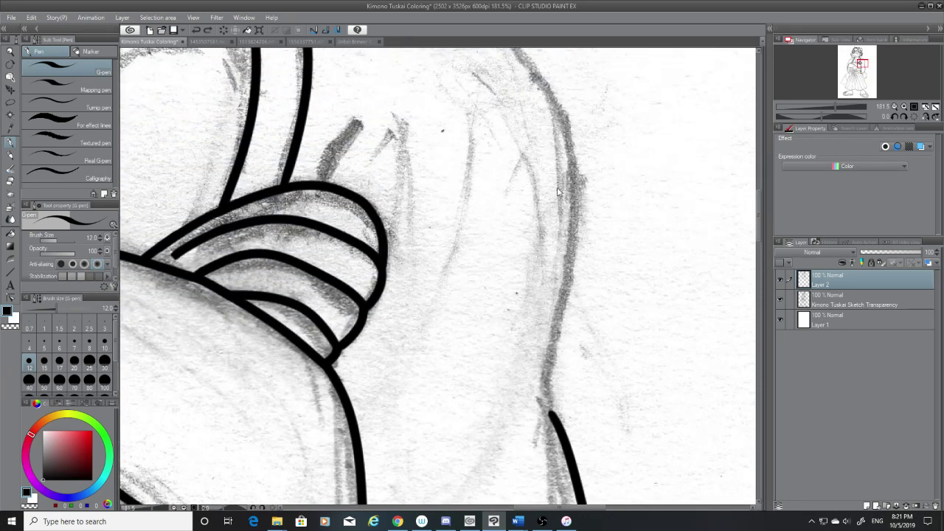
mouse_move(537, 70)
left_mouse_down()
mouse_move(564, 250)
mouse_move(539, 373)
left_mouse_up()
key("ctrl+z")
left_click_drag(538, 73, 540, 373)
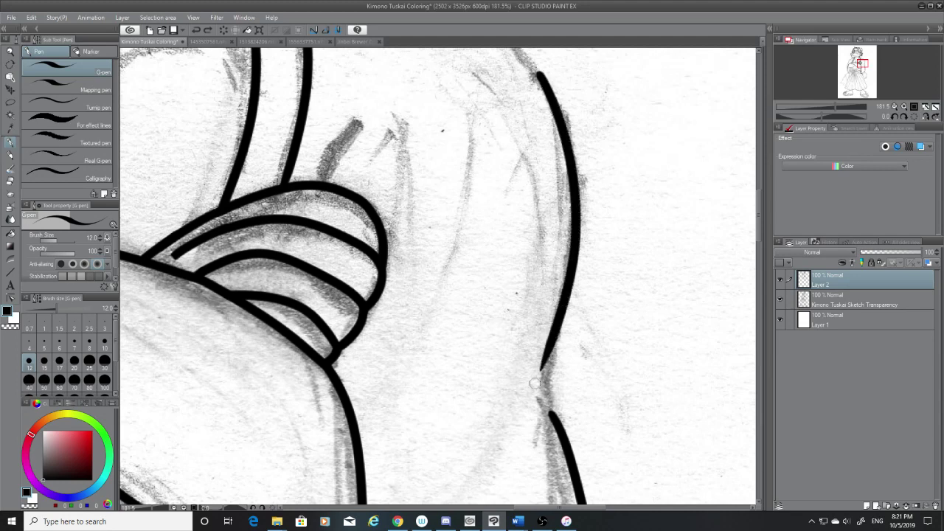
Step: Trim the thin lower tip of the upper outer sleeve curve with the Hard eraser
key("e")
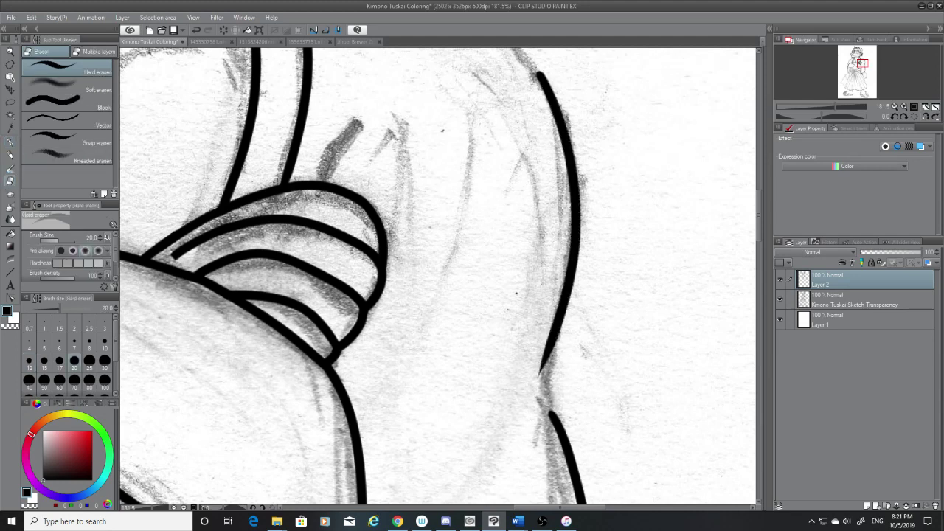
mouse_move(536, 339)
left_mouse_down()
mouse_move(540, 313)
mouse_move(556, 363)
mouse_move(560, 289)
left_mouse_up()
scroll(439, 277, "down", 3)
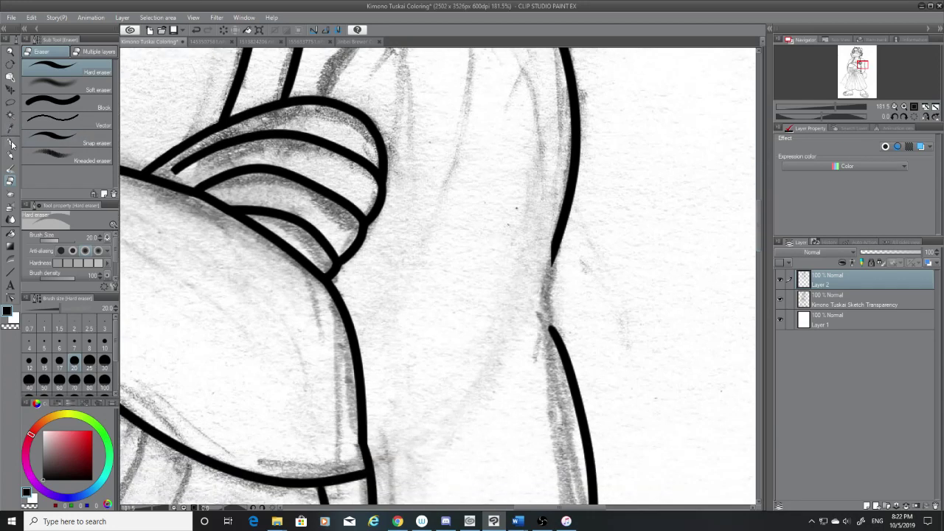
Step: Bridge the gap between the upper and lower outer sleeve curves with a short G-pen stroke following the indentation, retrying until smooth
left_click(11, 143)
left_click_drag(559, 230, 548, 316)
key("ctrl+z")
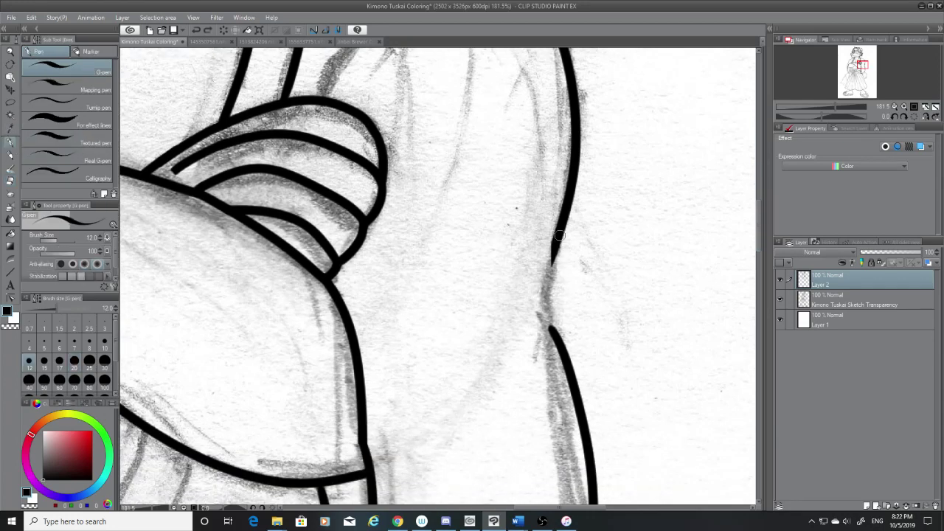
key("ctrl+z")
mouse_move(560, 237)
left_mouse_down()
mouse_move(555, 334)
mouse_move(553, 266)
left_mouse_up()
key("ctrl+z")
left_click_drag(553, 334, 557, 252)
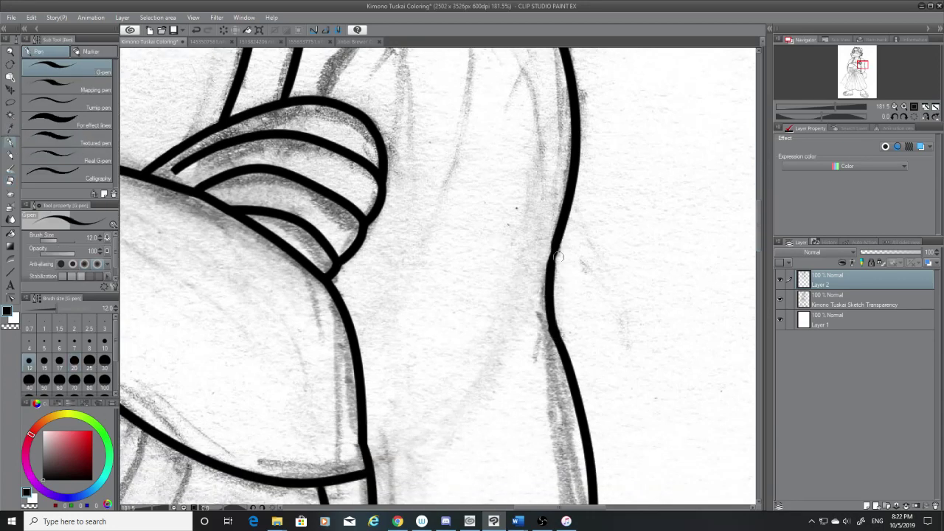
key("ctrl+z")
left_click_drag(552, 332, 558, 249)
key("ctrl+z")
mouse_move(552, 332)
left_mouse_down()
mouse_move(549, 266)
mouse_move(562, 247)
left_mouse_up()
key("ctrl+z")
key("ctrl+z")
left_click_drag(552, 332, 558, 249)
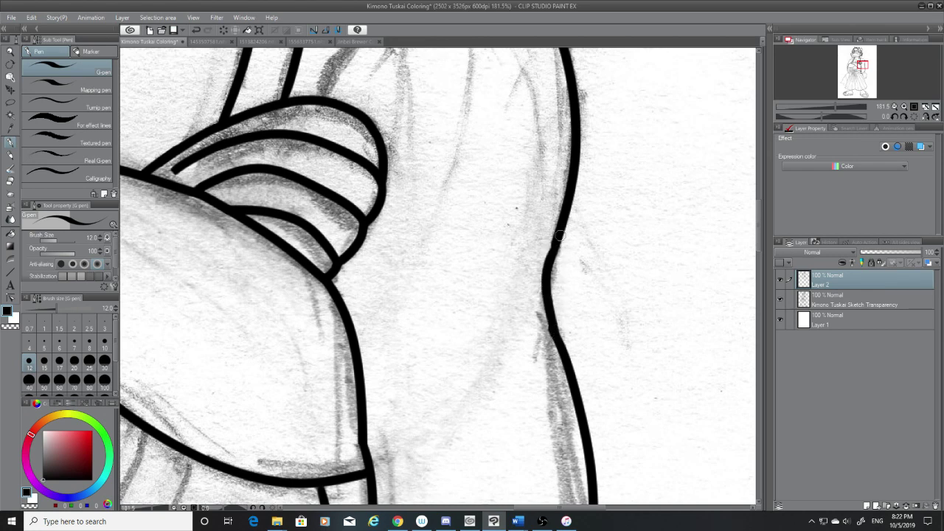
key("ctrl+z")
left_click_drag(553, 332, 559, 250)
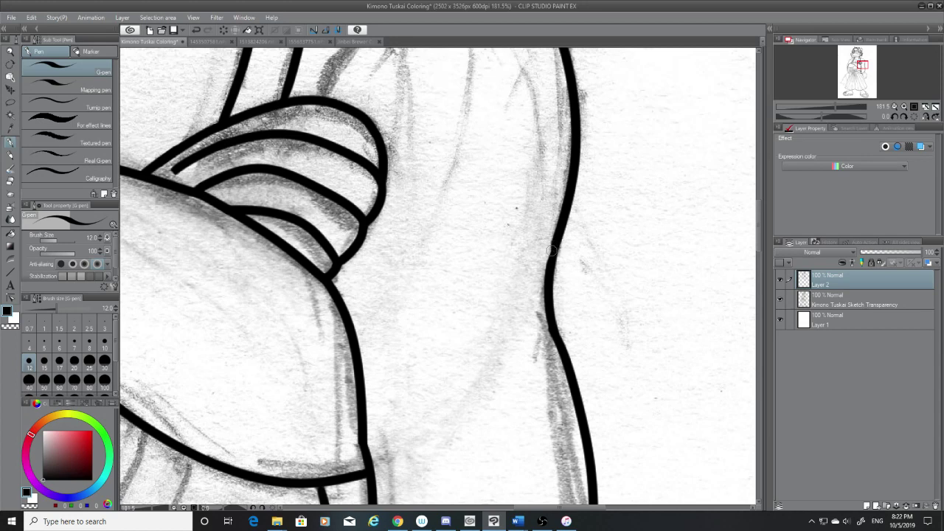
key("ctrl+z")
left_click_drag(552, 332, 559, 250)
key("ctrl+z")
key("ctrl+z")
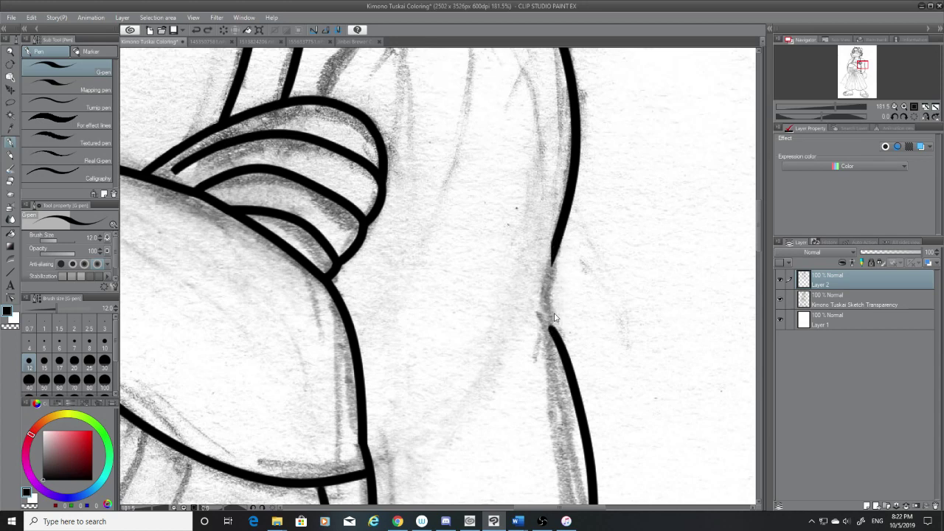
left_click_drag(552, 307, 559, 249)
key("ctrl+z")
left_click_drag(551, 332, 558, 249)
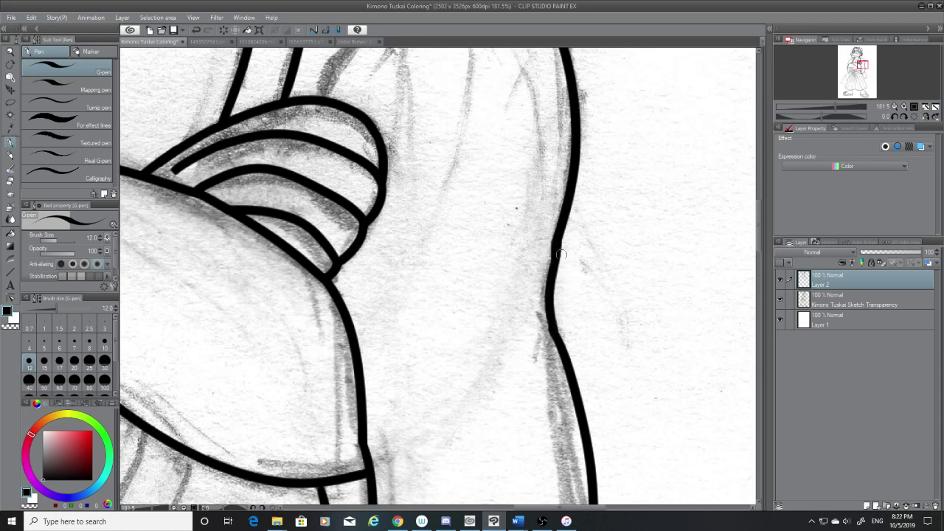
Step: Redraw the short G-pen stroke at the outer sleeve's indentation until it joins both edge curves smoothly, and hide the sketch layer to check it
key("ctrl+z")
left_click_drag(555, 332, 561, 247)
key("ctrl+z")
left_click_drag(553, 332, 562, 243)
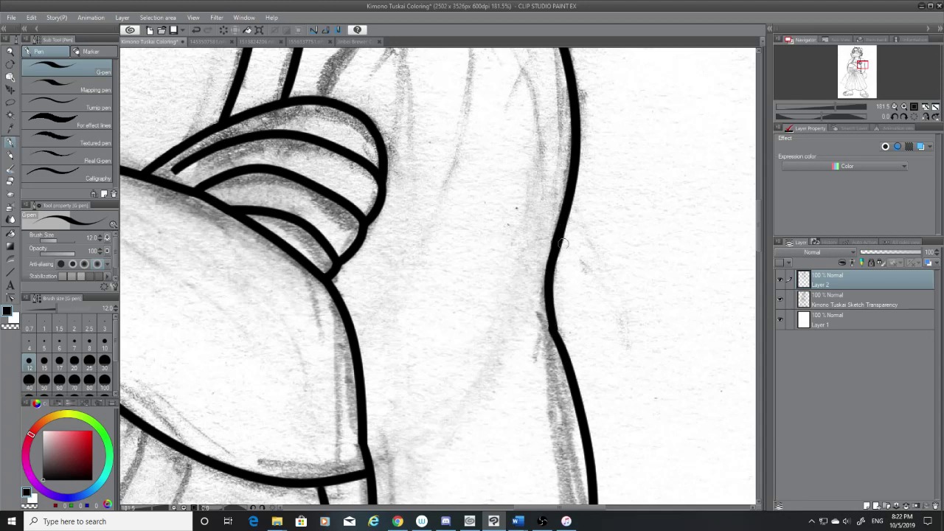
key("ctrl+z")
left_click_drag(553, 325, 549, 260)
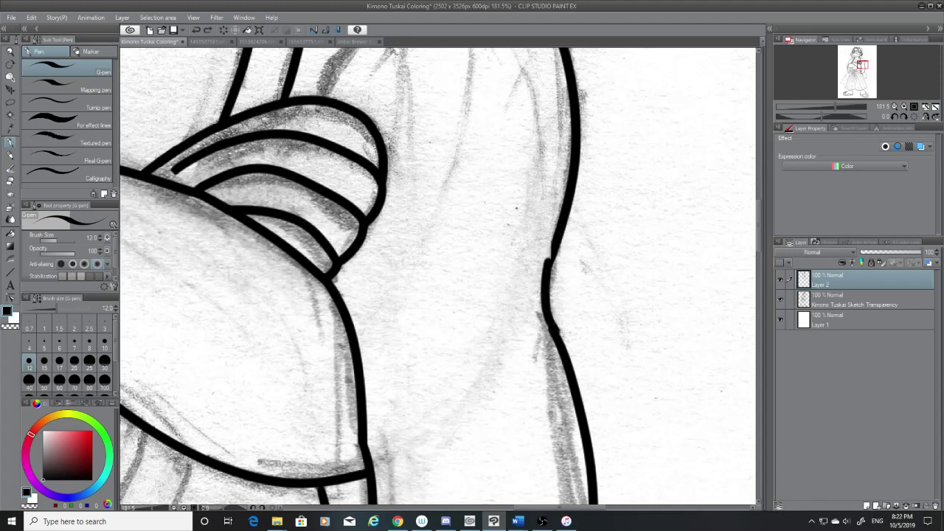
key("ctrl+z")
left_click_drag(554, 332, 565, 230)
key("ctrl+z")
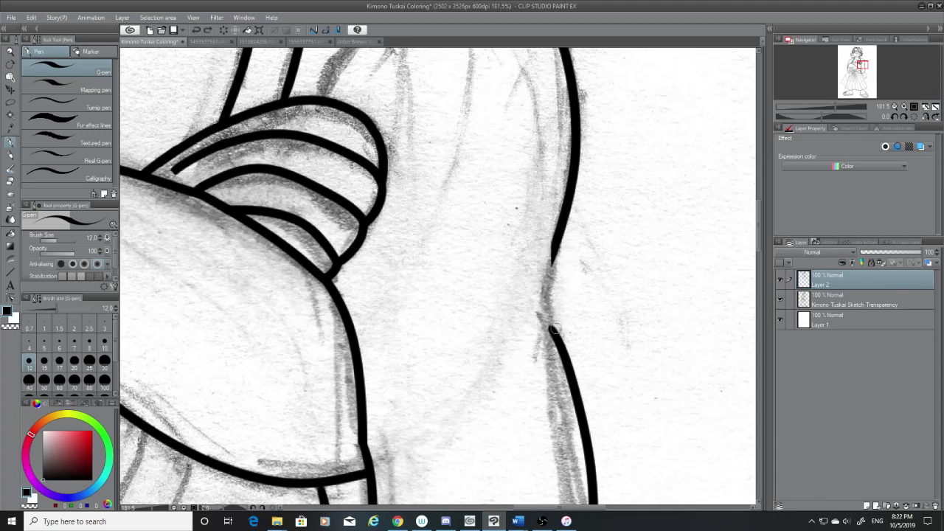
left_click_drag(552, 328, 566, 242)
key("ctrl+z")
left_click_drag(552, 330, 563, 240)
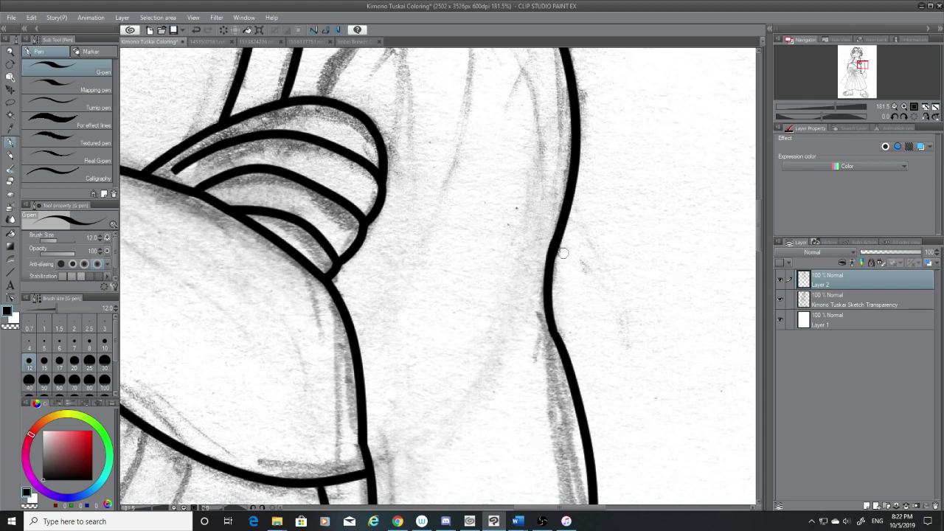
key("ctrl+z")
left_click_drag(552, 334, 565, 231)
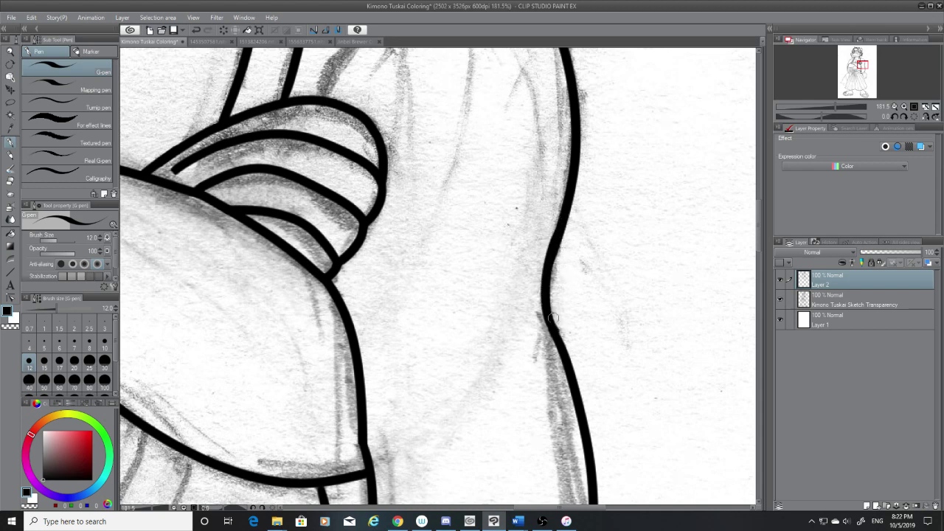
key("ctrl+z")
mouse_move(552, 332)
left_mouse_down()
mouse_move(545, 287)
mouse_move(565, 233)
left_mouse_up()
key("ctrl+z")
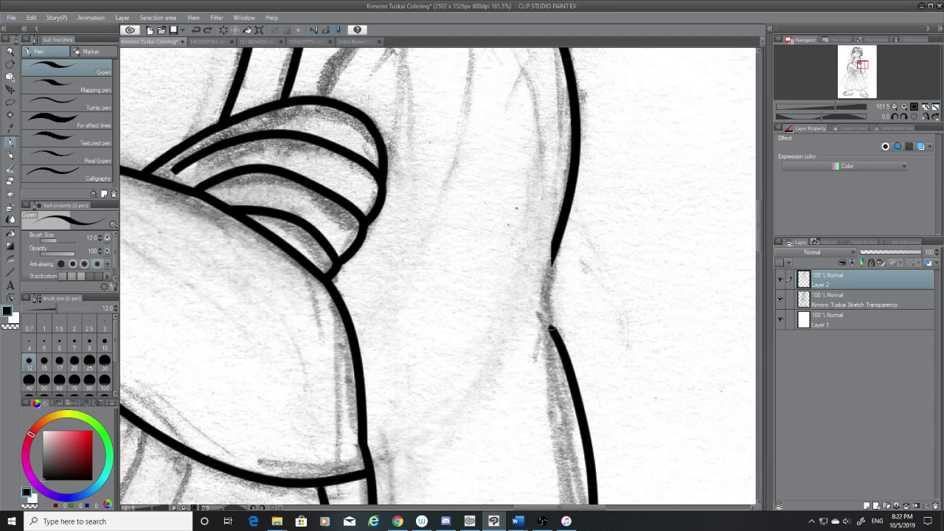
left_click_drag(552, 330, 566, 233)
key("ctrl+z")
left_click_drag(552, 333, 563, 218)
key("ctrl+z")
left_click_drag(557, 335, 562, 245)
left_click(779, 299)
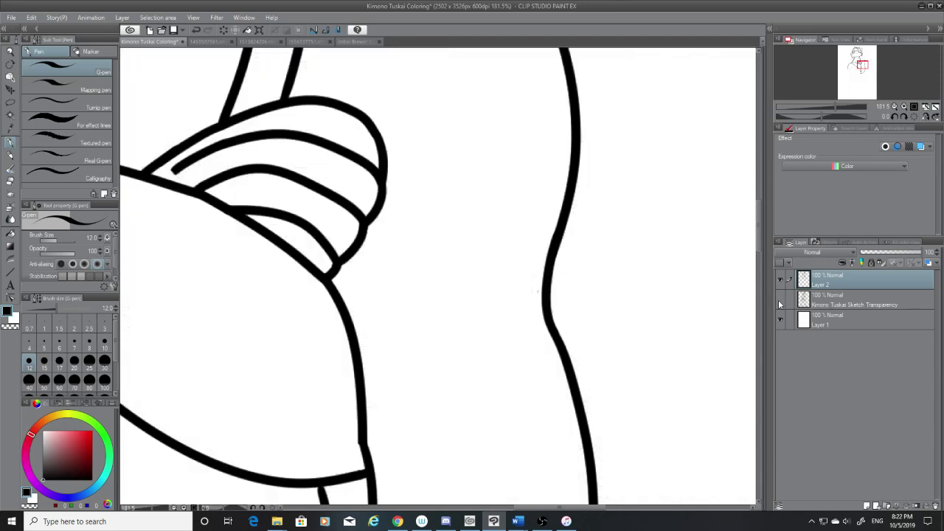
left_click(11, 182)
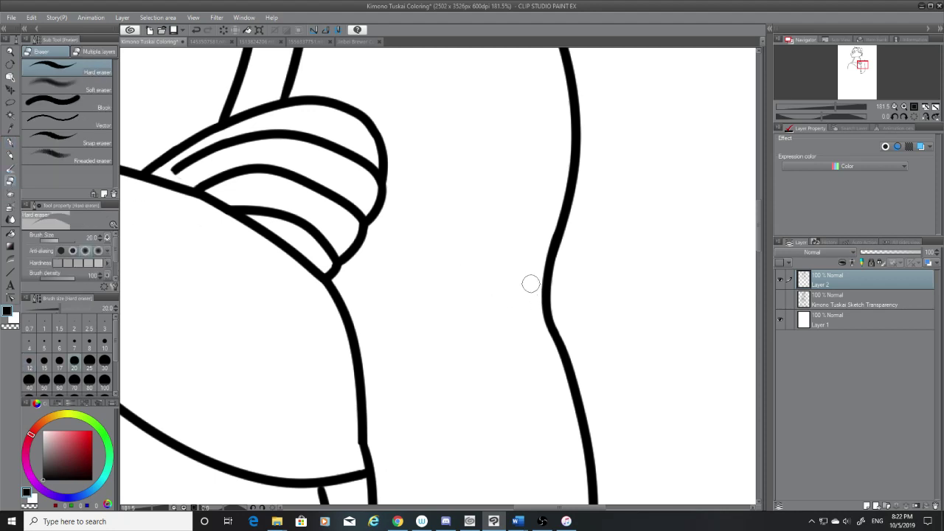
key("p")
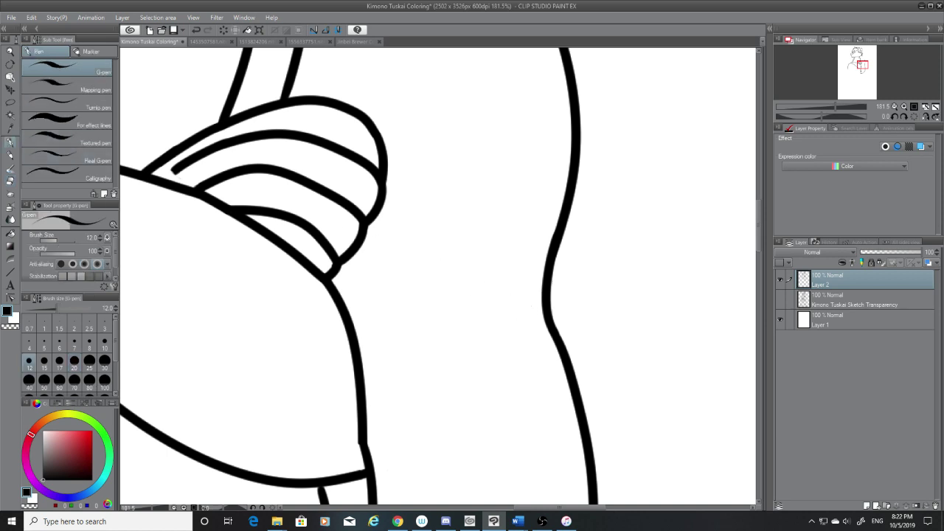
Step: Ink the shoulder line over the sketch from the collar band to the upper end of the outer sleeve edge, retrying until the curve is smooth
scroll(691, 212, "up", 5)
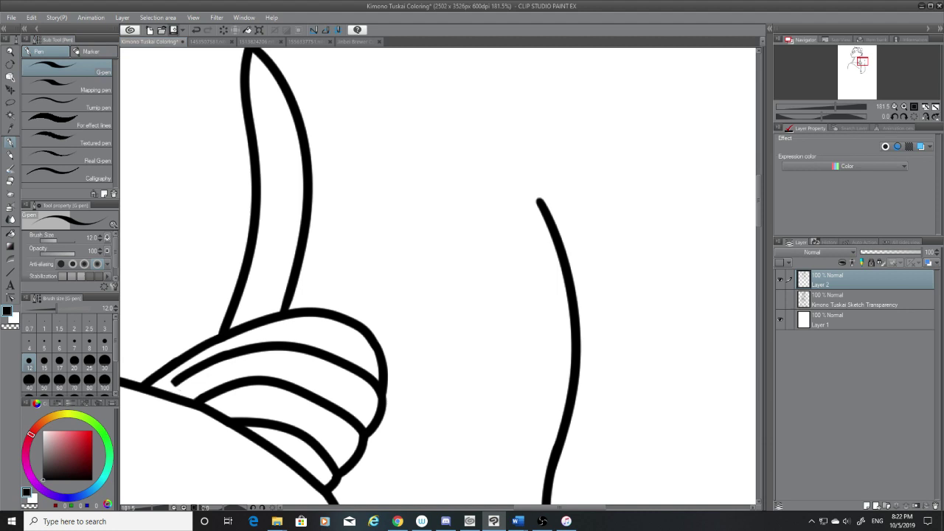
scroll(732, 216, "up", 6)
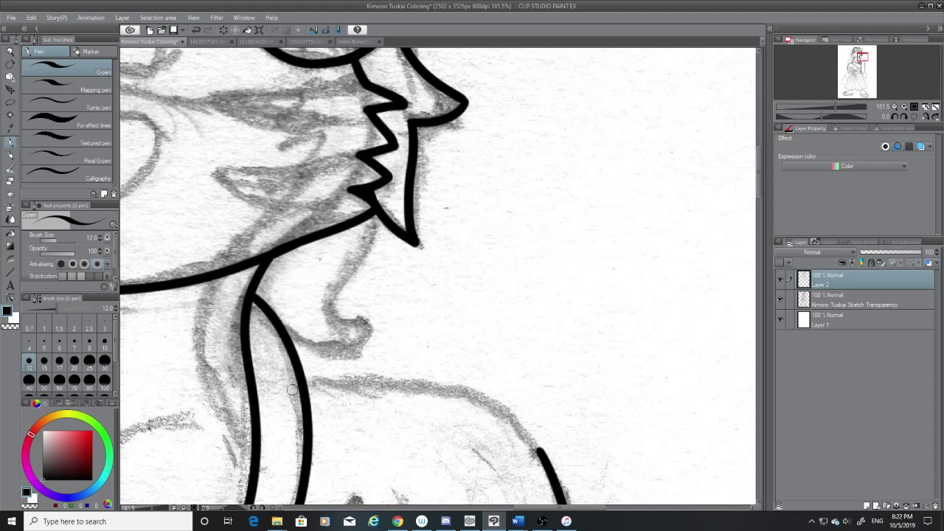
mouse_move(325, 386)
left_mouse_down()
mouse_move(463, 414)
mouse_move(540, 484)
left_mouse_up()
key("ctrl+z")
scroll(762, 174, "down", 5)
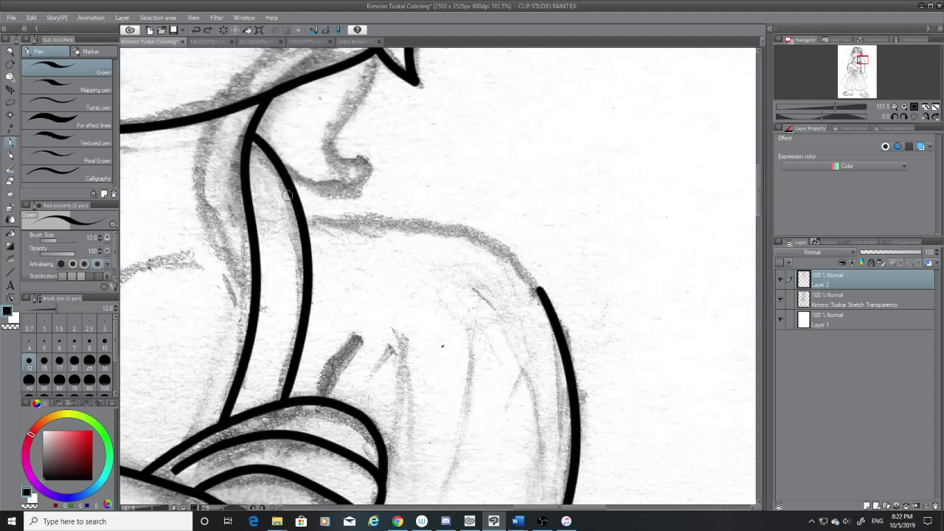
mouse_move(307, 219)
left_mouse_down()
mouse_move(348, 212)
mouse_move(547, 308)
mouse_move(453, 221)
mouse_move(315, 218)
left_mouse_up()
key("ctrl+z")
key("ctrl+z")
mouse_move(542, 291)
left_mouse_down()
mouse_move(321, 220)
mouse_move(538, 274)
left_mouse_up()
key("ctrl+z")
key("ctrl+z")
mouse_move(304, 209)
left_mouse_down()
mouse_move(478, 247)
mouse_move(540, 279)
left_mouse_up()
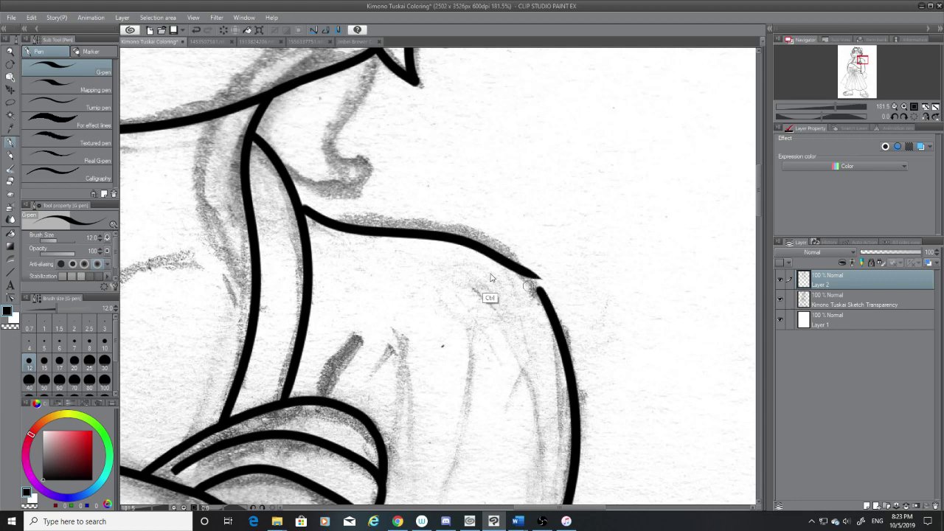
key("ctrl+z")
mouse_move(302, 211)
left_mouse_down()
mouse_move(557, 310)
mouse_move(348, 212)
left_mouse_up()
key("ctrl+z")
key("ctrl+z")
left_click_drag(544, 292, 316, 219)
key("ctrl+z")
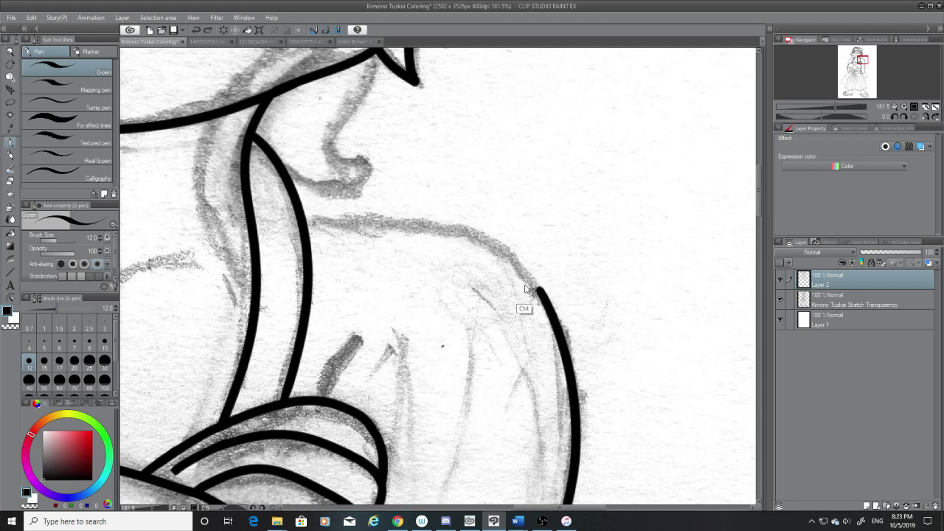
mouse_move(541, 280)
left_mouse_down()
mouse_move(336, 214)
mouse_move(535, 266)
mouse_move(319, 218)
left_mouse_up()
key("ctrl+z")
key("ctrl+z")
key("ctrl+z")
mouse_move(544, 294)
left_mouse_down()
mouse_move(461, 235)
mouse_move(302, 214)
left_mouse_up()
key("ctrl+z")
mouse_move(542, 292)
left_mouse_down()
mouse_move(492, 251)
mouse_move(299, 209)
left_mouse_up()
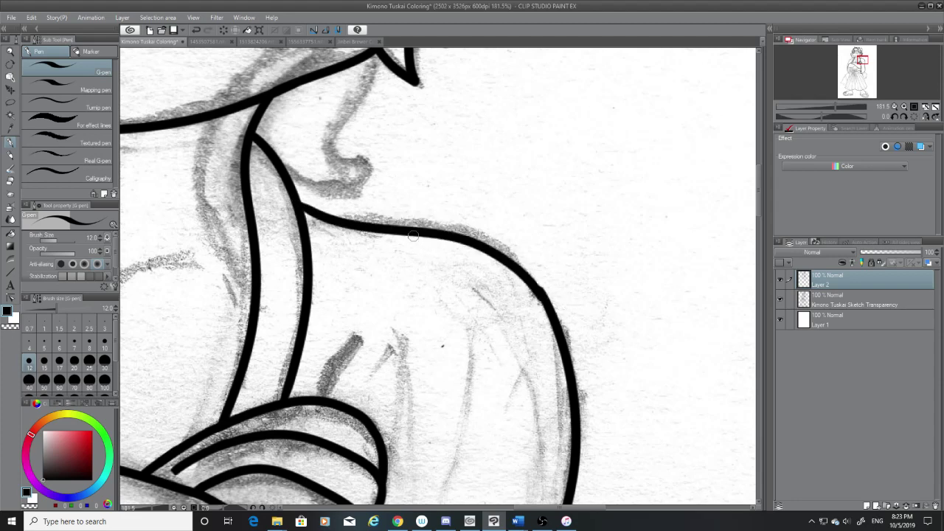
key("ctrl+z")
mouse_move(544, 293)
left_mouse_down()
mouse_move(364, 217)
mouse_move(302, 214)
left_mouse_up()
key("ctrl+z")
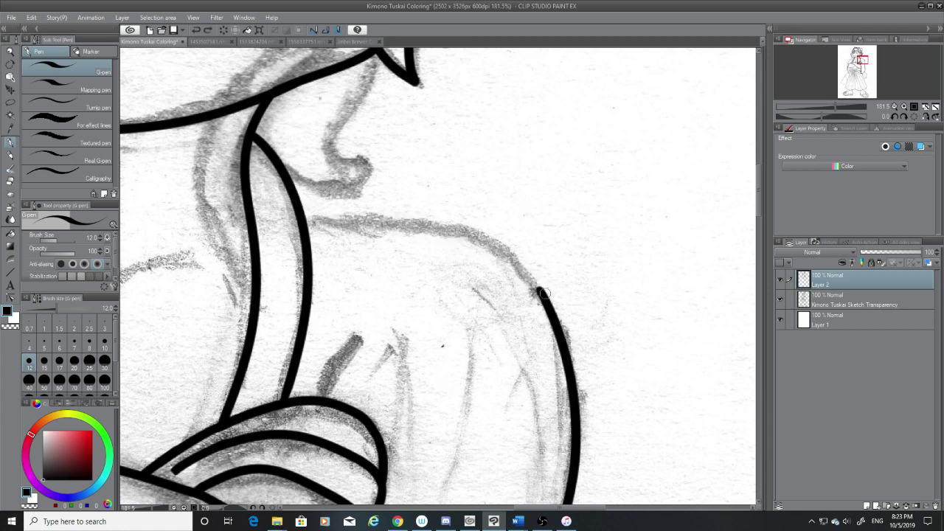
mouse_move(543, 294)
left_mouse_down()
mouse_move(334, 219)
mouse_move(542, 284)
mouse_move(508, 262)
mouse_move(332, 214)
left_mouse_up()
key("ctrl+z")
key("ctrl+z")
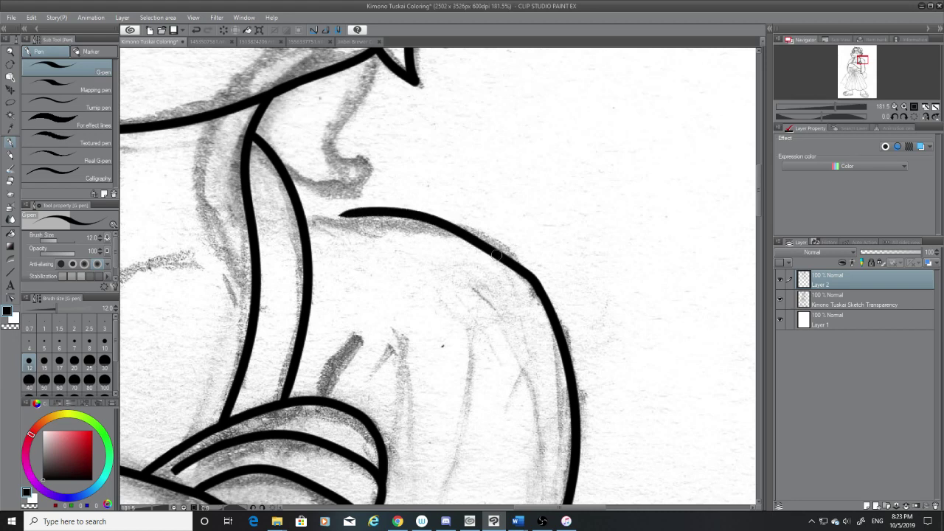
key("ctrl+z")
left_click_drag(545, 293, 368, 218)
key("ctrl+z")
mouse_move(544, 293)
left_mouse_down()
mouse_move(471, 233)
mouse_move(303, 212)
left_mouse_up()
key("ctrl+z")
mouse_move(545, 293)
left_mouse_down()
mouse_move(395, 224)
mouse_move(304, 213)
mouse_move(556, 307)
mouse_move(446, 224)
mouse_move(282, 212)
left_mouse_up()
key("ctrl+z")
key("ctrl+z")
mouse_move(537, 282)
left_mouse_down()
mouse_move(465, 241)
mouse_move(324, 217)
mouse_move(391, 222)
mouse_move(548, 285)
mouse_move(512, 261)
mouse_move(343, 213)
left_mouse_up()
key("ctrl+z")
key("ctrl+z")
key("ctrl+z")
key("ctrl+z")
mouse_move(542, 291)
left_mouse_down()
mouse_move(392, 220)
mouse_move(328, 222)
left_mouse_up()
key("ctrl+z")
mouse_move(539, 288)
left_mouse_down()
mouse_move(485, 247)
mouse_move(345, 224)
left_mouse_up()
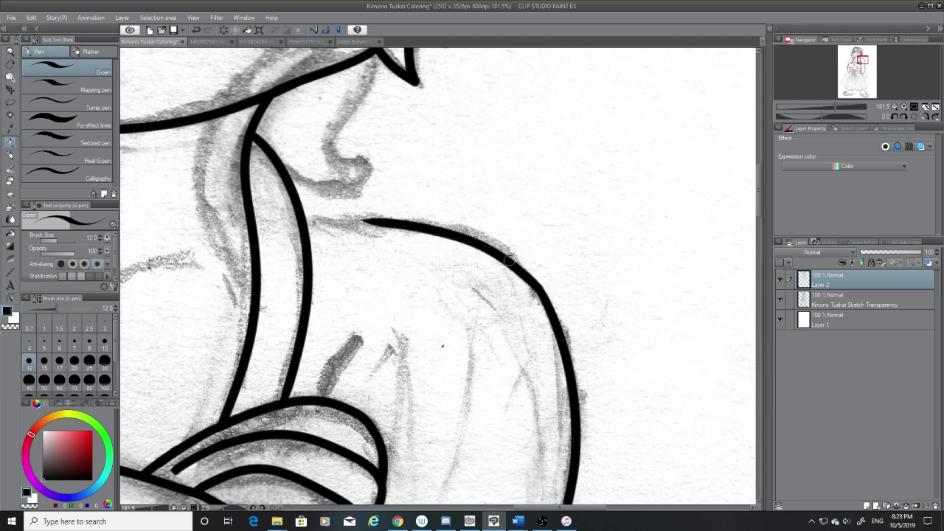
key("ctrl+z")
mouse_move(539, 288)
left_mouse_down()
mouse_move(329, 219)
mouse_move(362, 216)
mouse_move(540, 288)
mouse_move(297, 218)
mouse_move(305, 219)
left_mouse_up()
key("ctrl+z")
key("ctrl+z")
key("ctrl+z")
key("ctrl+z")
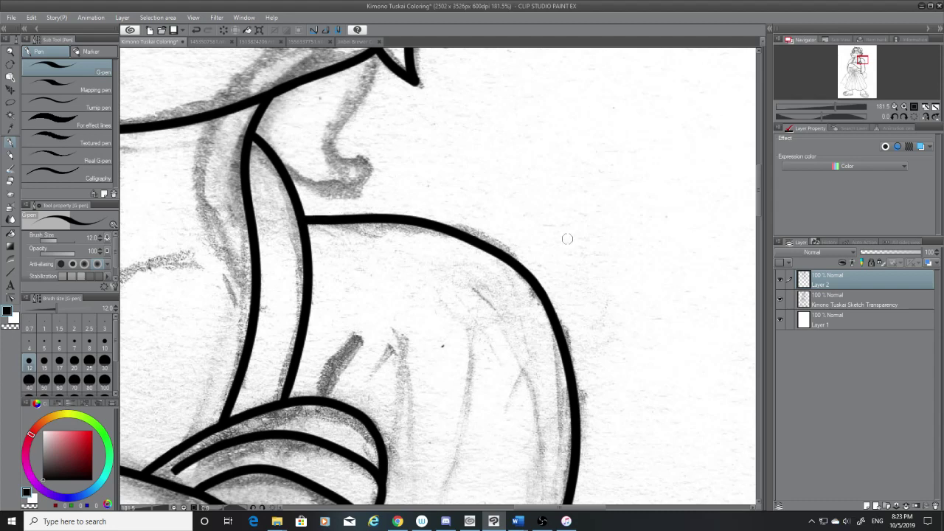
left_click(780, 298)
left_click(780, 299)
Step: Ink the outer edge of the curled tuft below the jaw as an S-shaped G-pen stroke starting at the jaw corner, retrying until it fits
scroll(664, 209, "up", 5)
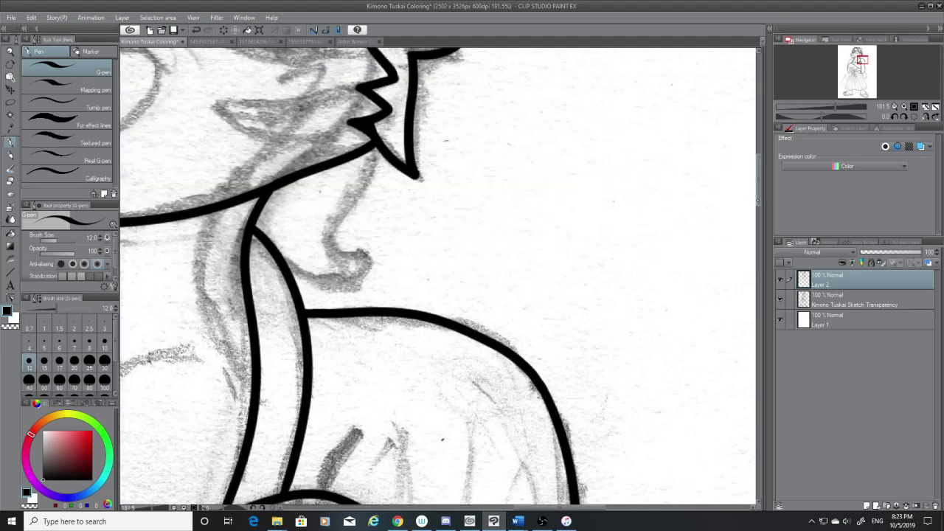
left_click_drag(378, 208, 361, 314)
key("ctrl+z")
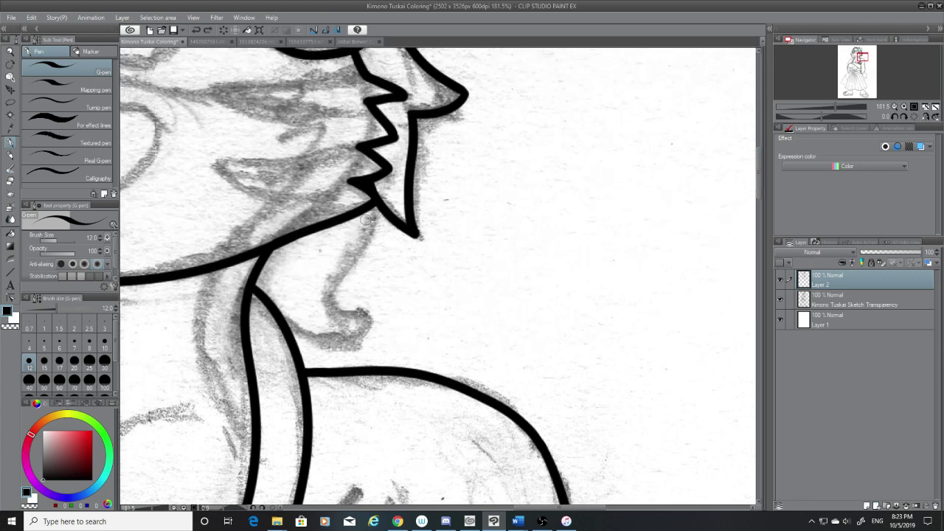
mouse_move(375, 209)
left_mouse_down()
mouse_move(348, 331)
mouse_move(364, 330)
left_mouse_up()
key("ctrl+z")
left_click_drag(375, 200, 371, 326)
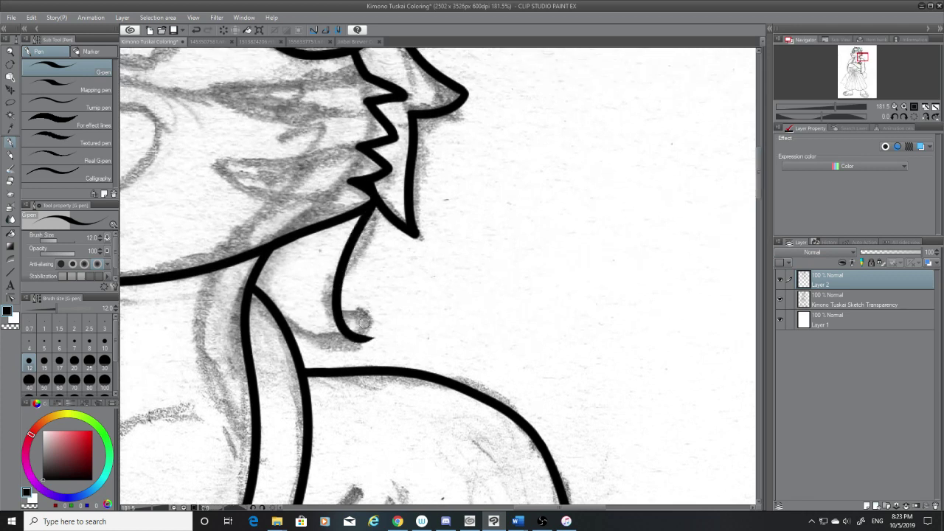
key("ctrl+z")
left_click_drag(374, 206, 377, 332)
key("ctrl+z")
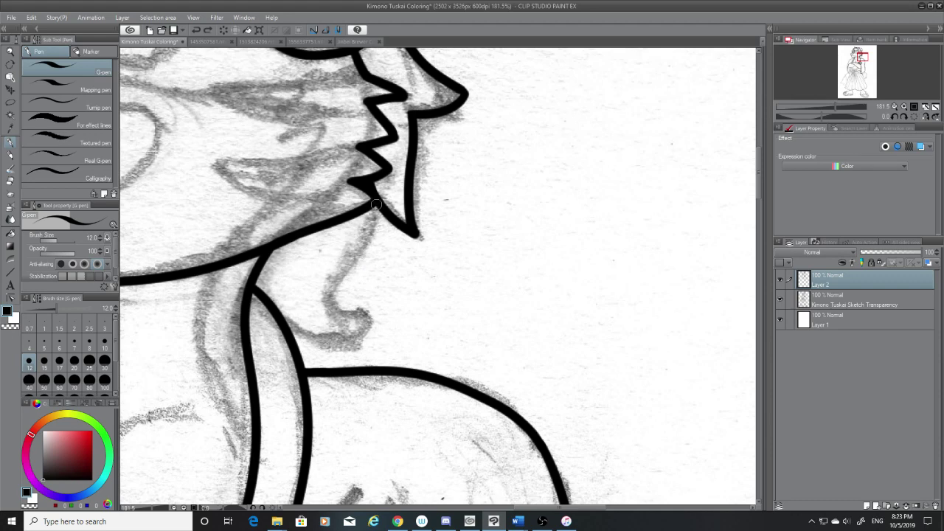
mouse_move(375, 200)
left_mouse_down()
mouse_move(352, 314)
mouse_move(380, 317)
left_mouse_up()
key("ctrl+z")
left_click_drag(375, 206, 357, 326)
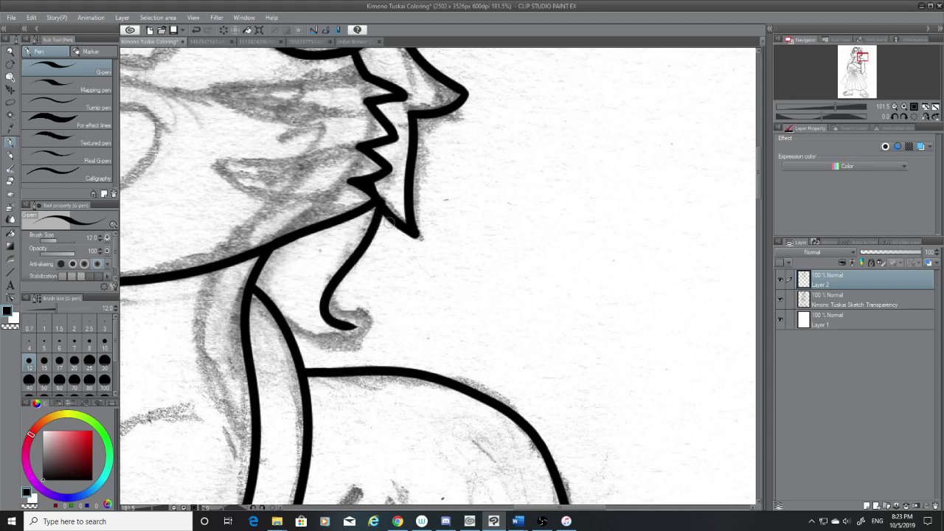
key("ctrl+z")
mouse_move(381, 207)
left_mouse_down()
mouse_move(347, 280)
mouse_move(363, 326)
left_mouse_up()
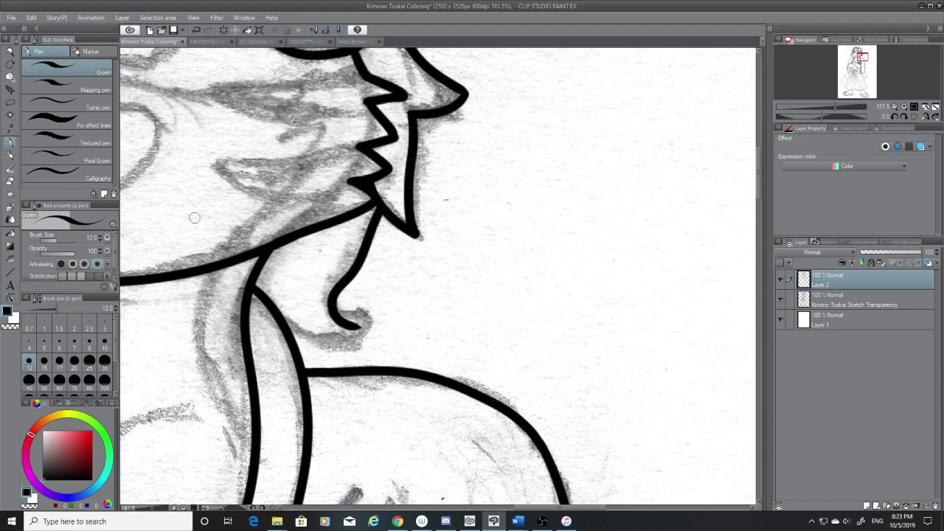
key("ctrl+z")
mouse_move(375, 201)
left_mouse_down()
mouse_move(368, 313)
mouse_move(380, 306)
left_mouse_up()
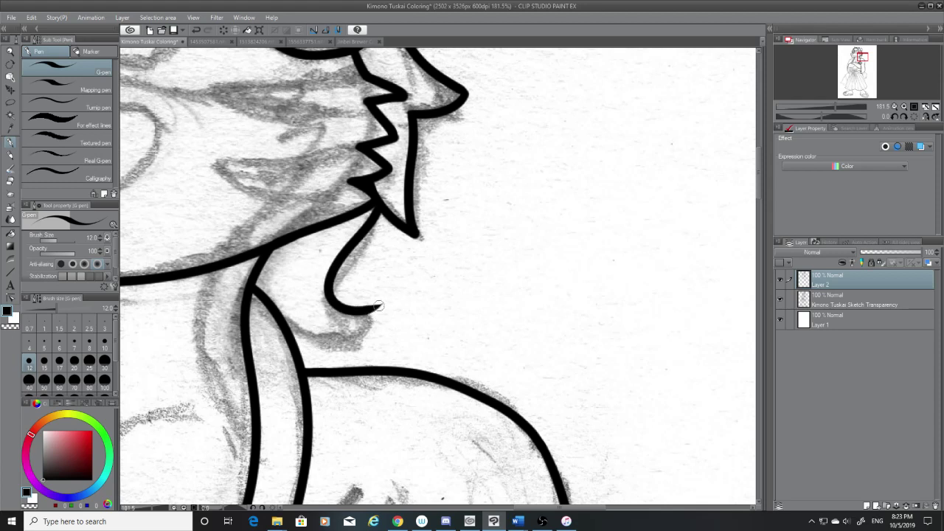
key("ctrl+z")
left_click_drag(378, 206, 363, 319)
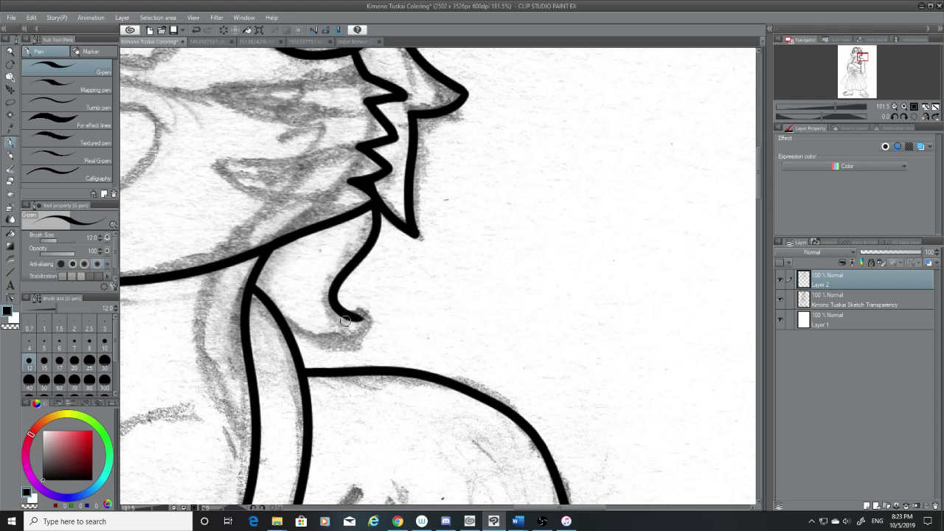
Step: Trim the end of the tuft's S-curve with the Hard eraser and return to the G-pen
left_click(11, 182)
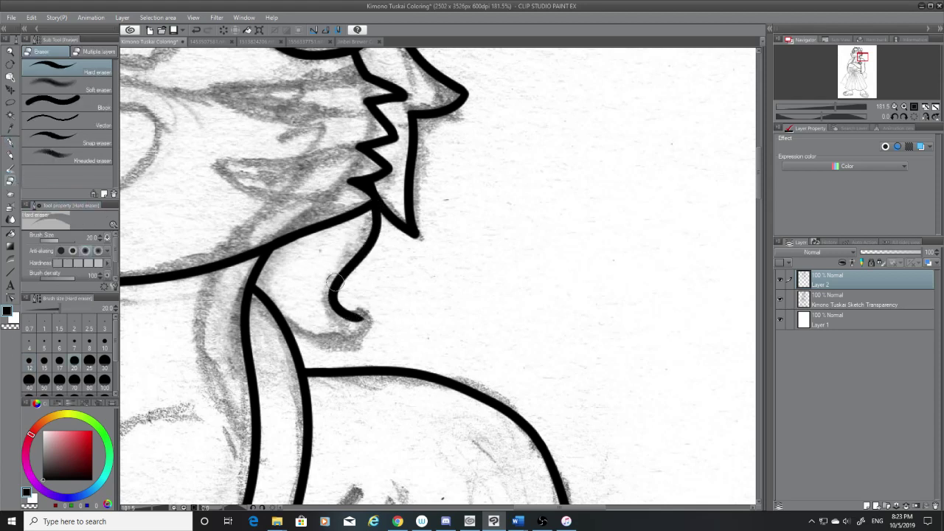
mouse_move(364, 302)
left_mouse_down()
mouse_move(365, 318)
mouse_move(339, 330)
mouse_move(301, 298)
mouse_move(374, 311)
mouse_move(349, 343)
mouse_move(310, 335)
left_mouse_up()
key("p")
Step: Ink the tuft's hooked tip and its lower edge curving back toward the collar band
key("ctrl+z")
key("ctrl+z")
key("ctrl+z")
left_click_drag(373, 313, 292, 331)
key("ctrl+z")
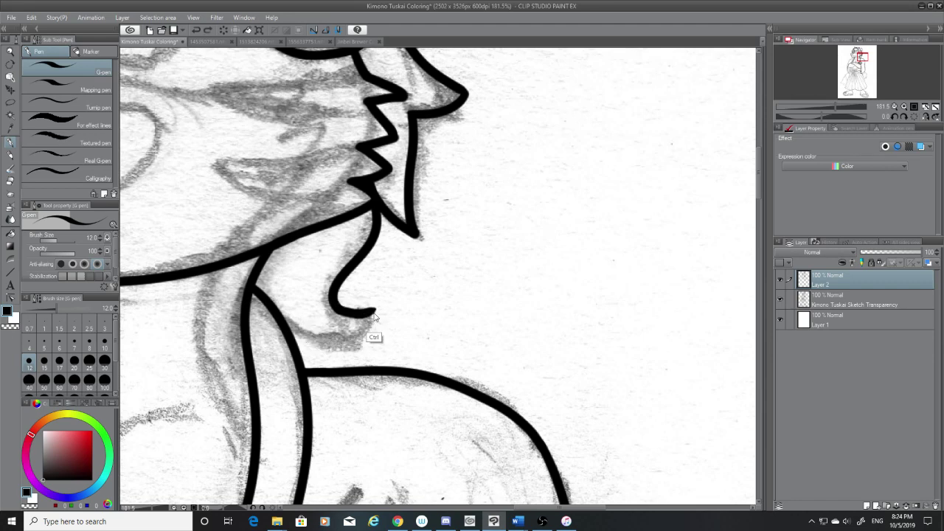
mouse_move(374, 310)
left_mouse_down()
mouse_move(360, 337)
mouse_move(289, 322)
left_mouse_up()
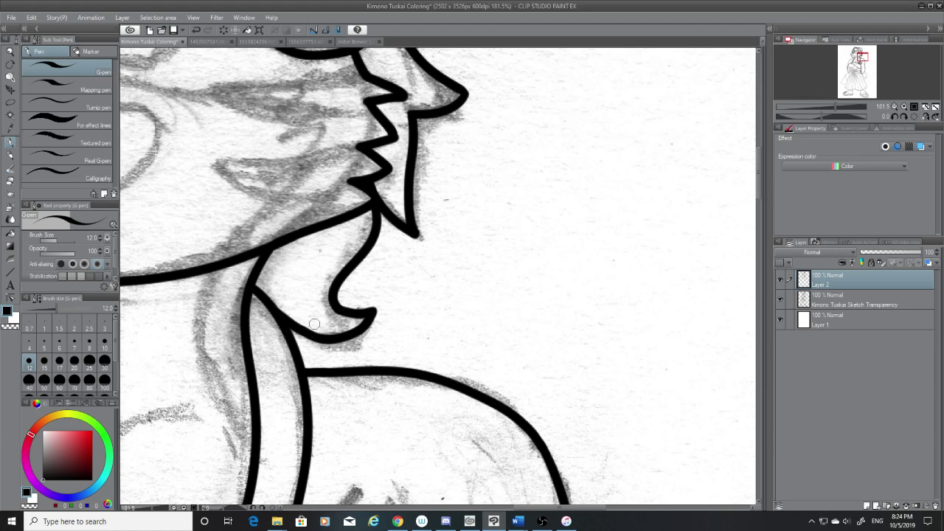
Step: With the sketch layer hidden, try to join the tuft's lower edge to the collar band, and undo the lower edge and hooked tip
left_click(781, 299)
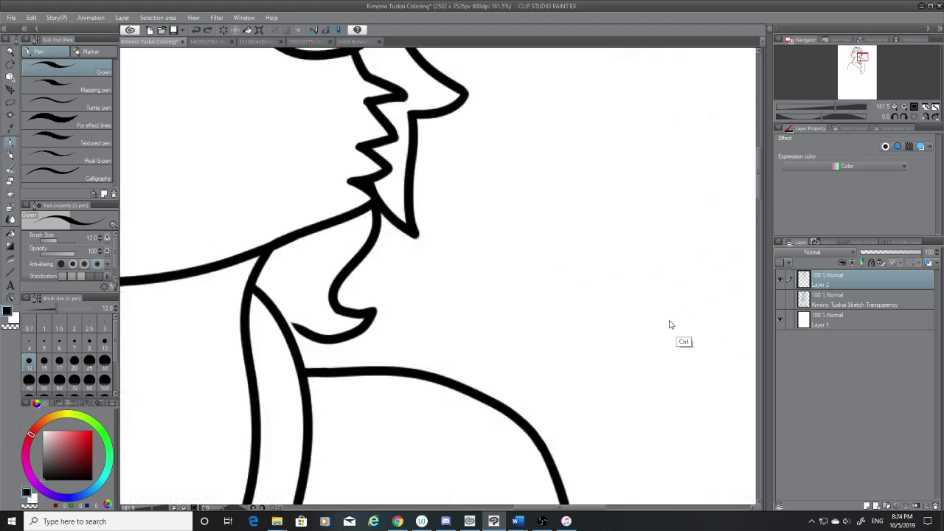
left_click_drag(274, 308, 306, 329)
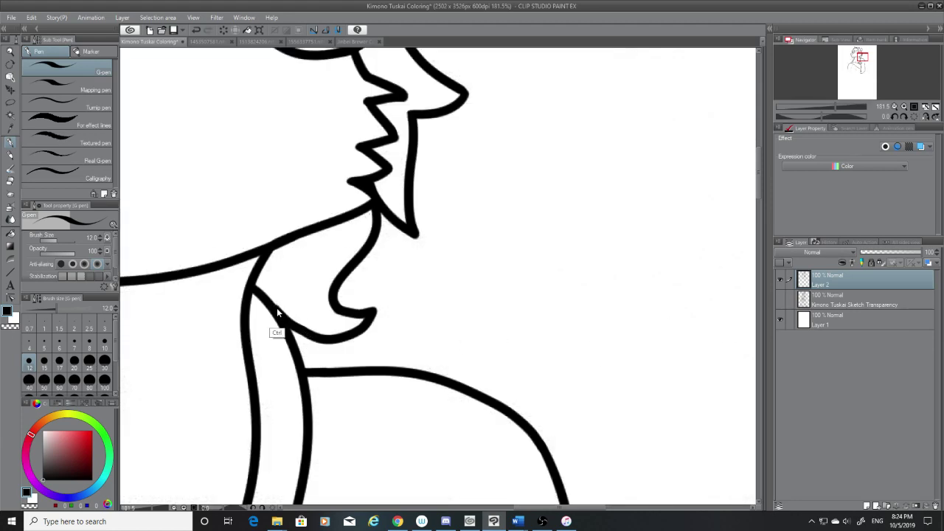
key("ctrl+z")
mouse_move(271, 303)
left_mouse_down()
mouse_move(290, 325)
mouse_move(310, 328)
mouse_move(279, 314)
mouse_move(316, 331)
left_mouse_up()
key("ctrl+z")
key("ctrl+z")
key("ctrl+z")
mouse_move(273, 307)
left_mouse_down()
mouse_move(314, 332)
mouse_move(268, 291)
left_mouse_up()
key("ctrl+z")
key("ctrl+z")
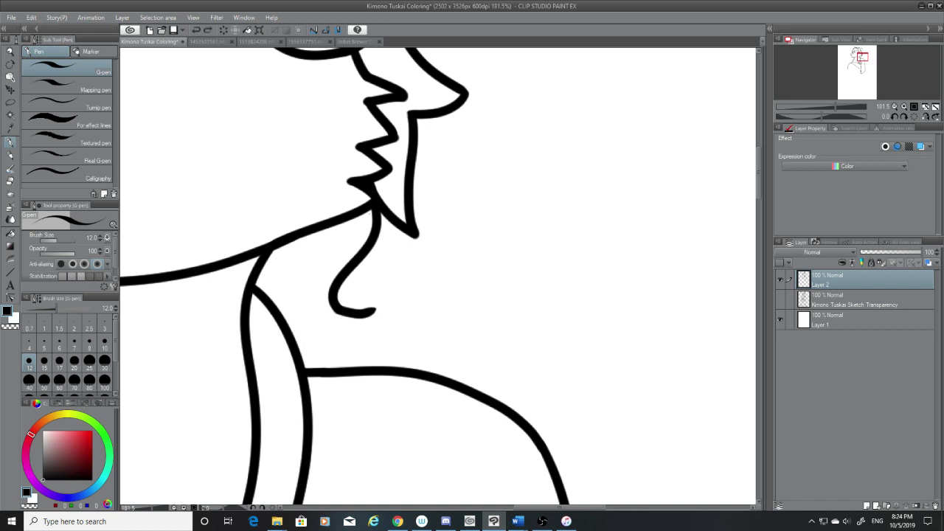
key("ctrl+z")
Step: Show the sketch layer again and try to extend the end of the tuft's curve into a hooked tip
left_click(779, 299)
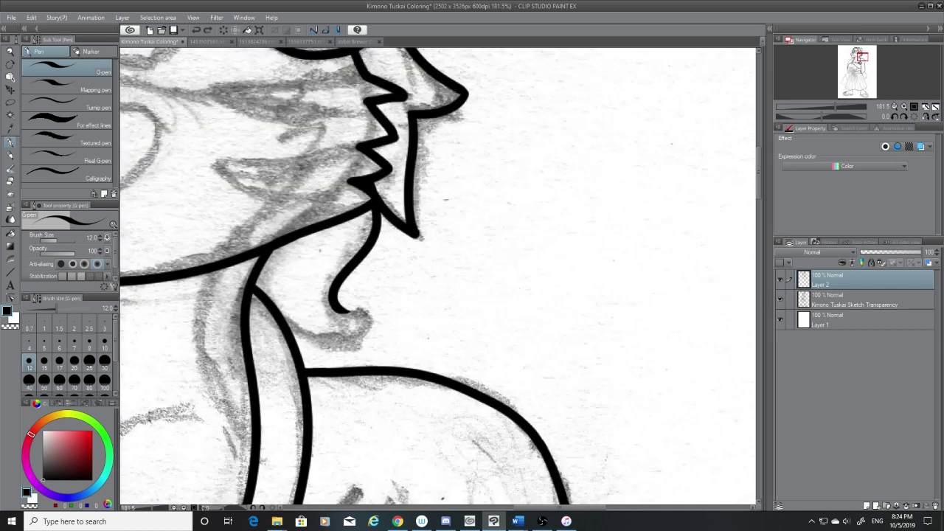
mouse_move(336, 306)
left_mouse_down()
mouse_move(385, 302)
mouse_move(346, 310)
mouse_move(377, 311)
left_mouse_up()
key("ctrl+z")
key("ctrl+z")
key("ctrl+z")
Step: Switch to the reference image 1453507581.nitronick_tuskaibday16.png to examine the character's neck and jaw fur
left_click(210, 41)
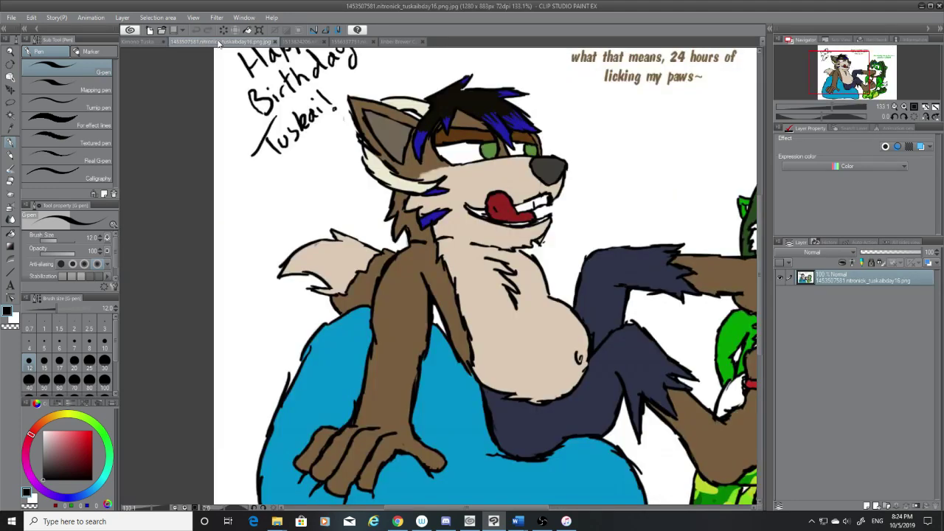
Step: Look through the other open reference images for the neck fur, including the valentine commission and Jinbei Brewer Coloring, and return to Kimono Tuskai Coloring
left_click(304, 42)
left_click(344, 42)
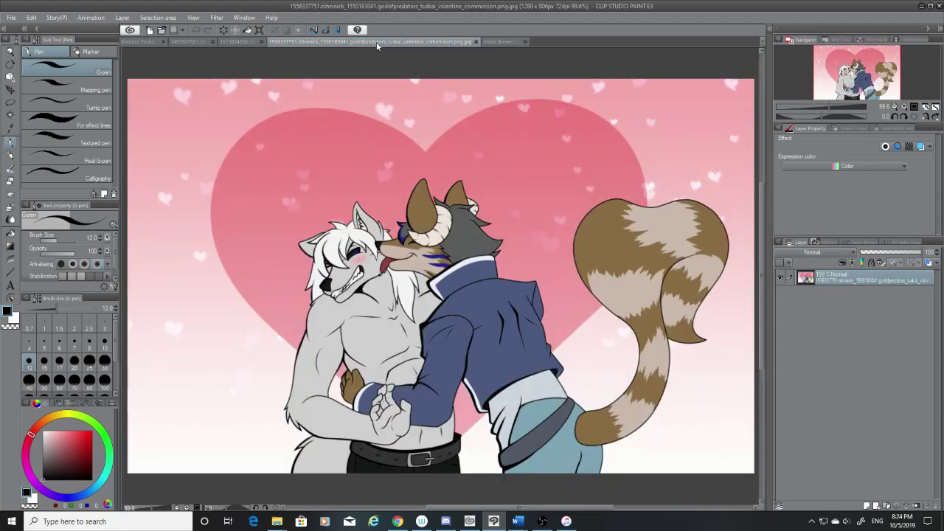
left_click(484, 42)
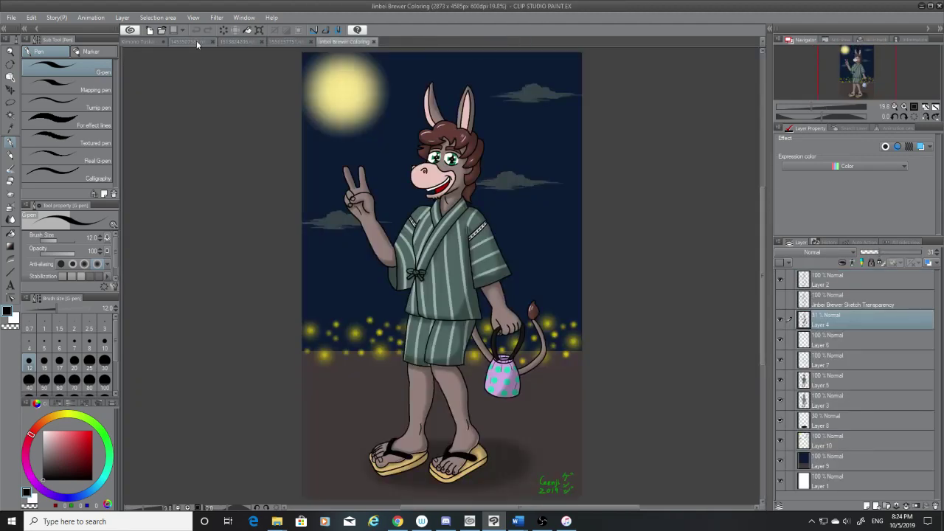
left_click(147, 41)
Step: Try several strokes for the neck tuft's lower edge between the collar band and the hooked tip, undoing each one
mouse_move(334, 303)
left_mouse_down()
mouse_move(373, 310)
mouse_move(313, 347)
mouse_move(295, 345)
mouse_move(369, 323)
mouse_move(377, 309)
left_mouse_up()
key("ctrl+z")
key("ctrl+z")
key("ctrl+z")
left_click_drag(290, 335, 383, 298)
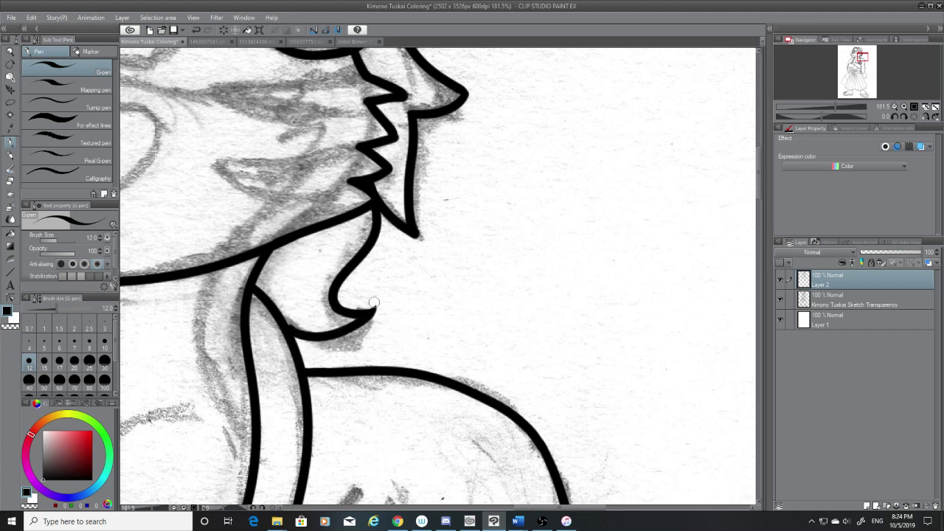
key("ctrl+z")
left_click_drag(279, 323, 385, 296)
key("ctrl+z")
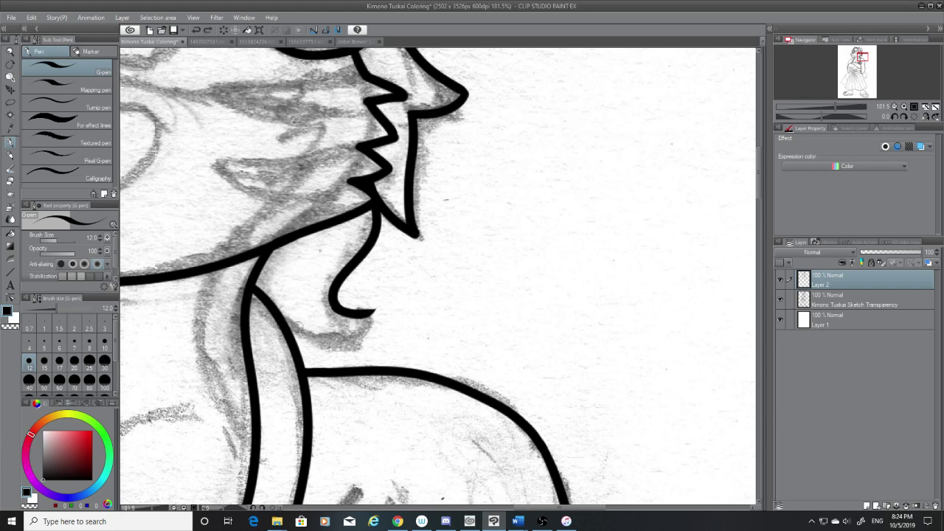
Step: Ink the tuft's lower edge from the collar band to its tip, and erase the overshooting tip with the sketch layer hidden
mouse_move(290, 336)
left_mouse_down()
mouse_move(388, 296)
mouse_move(387, 305)
left_mouse_up()
left_click(781, 299)
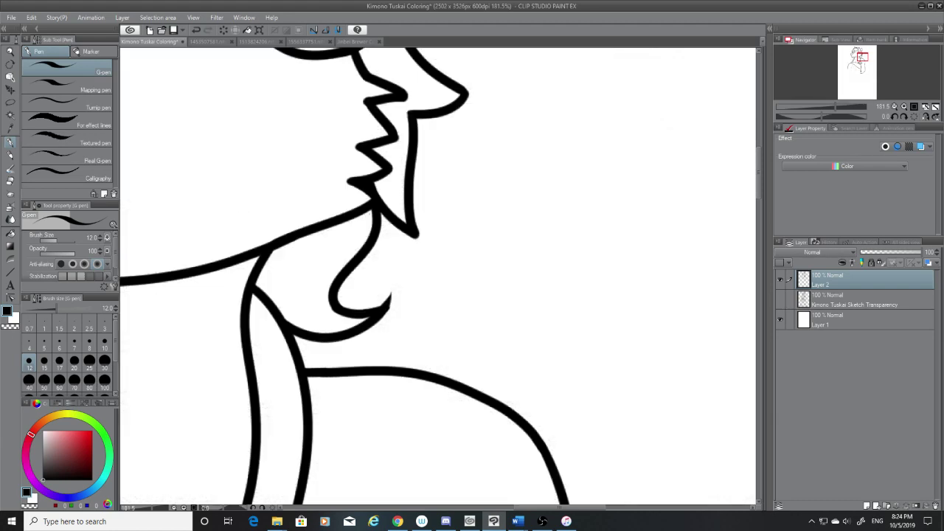
left_click(13, 181)
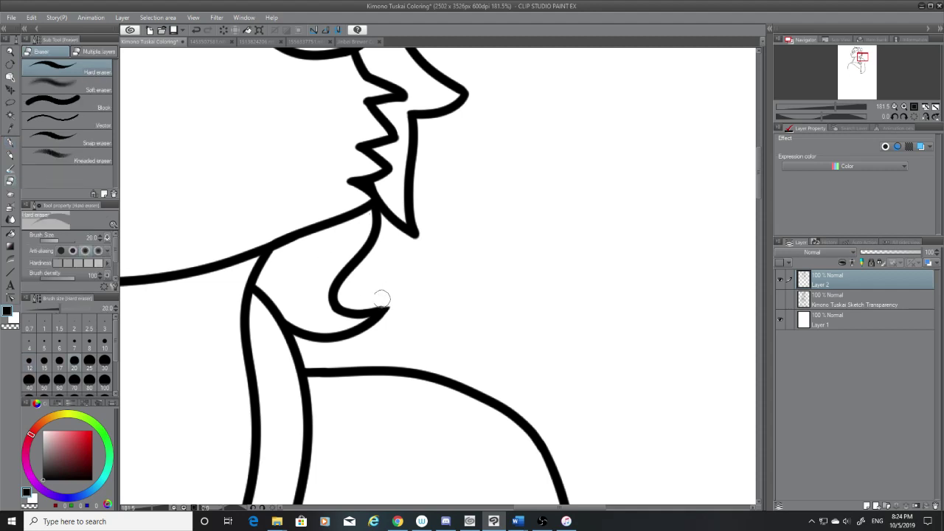
left_click_drag(391, 307, 386, 320)
Step: Show the Kimono Tuskai Sketch Transparency layer again and check the whole figure for parts still lacking ink
left_click_drag(579, 507, 483, 508)
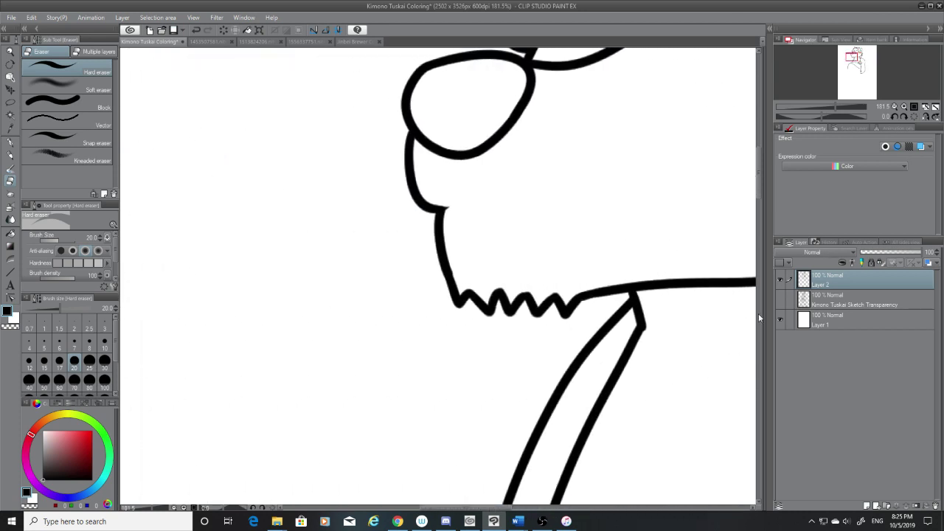
left_click(780, 299)
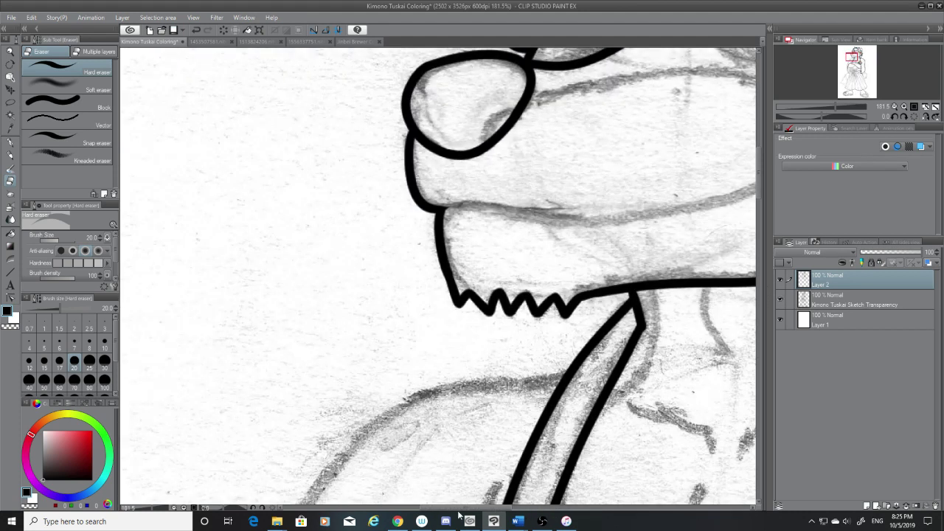
scroll(535, 443, "down", 5)
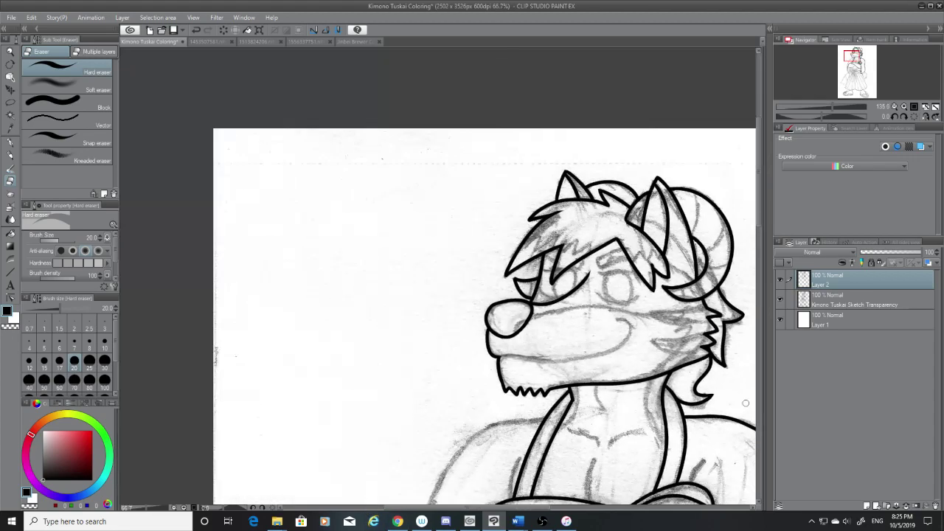
left_click_drag(761, 215, 759, 263)
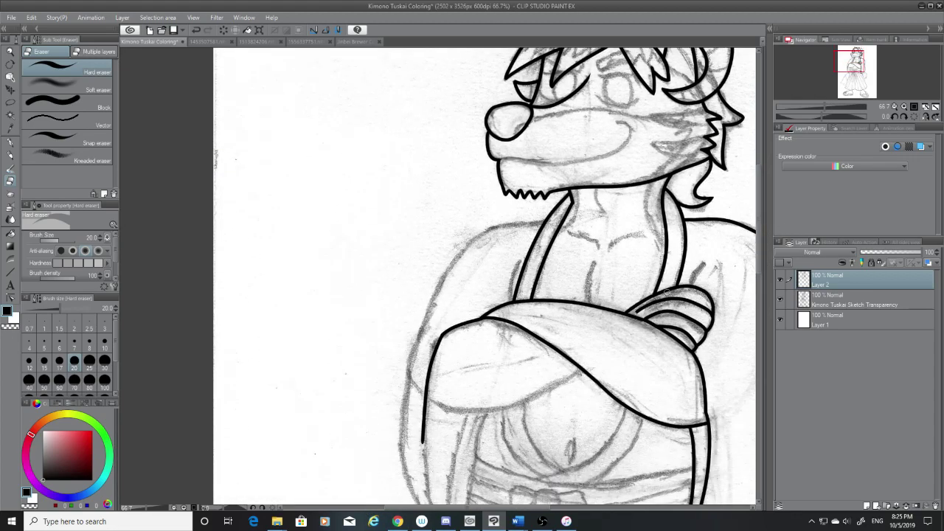
scroll(664, 294, "down", 3)
scroll(665, 291, "down", 1)
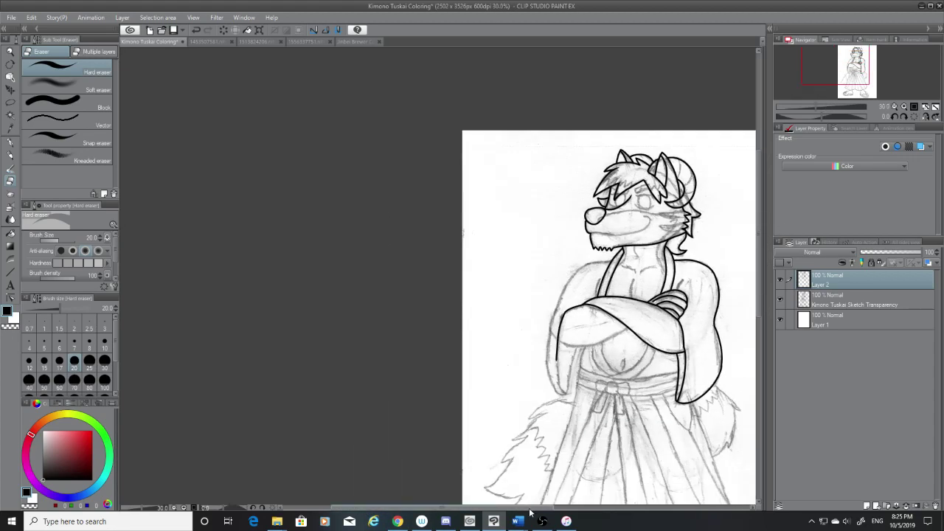
Step: Compare the inked lines with the sketch by toggling Layer 2 and the Kimono Tuskai Sketch Transparency layer, and save the drawing
left_click_drag(527, 508, 598, 508)
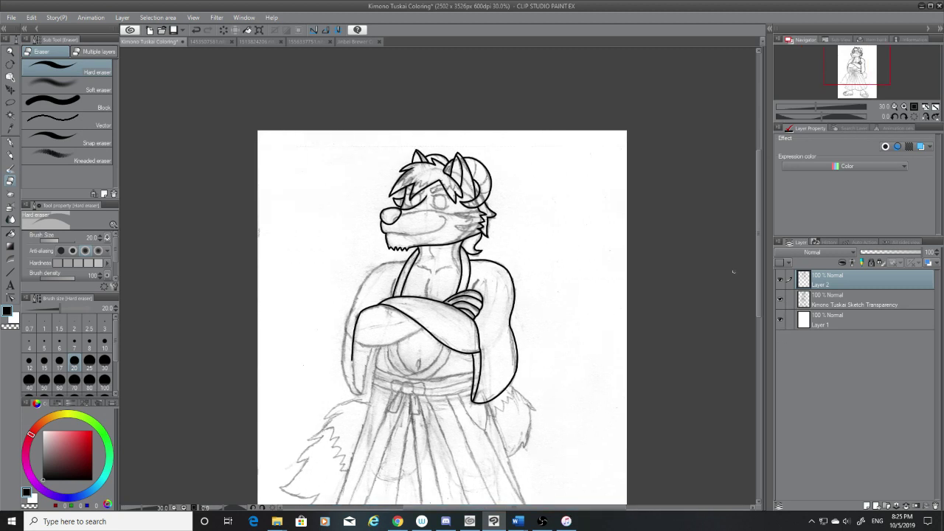
left_click_drag(758, 266, 762, 231)
scroll(733, 321, "down", 1)
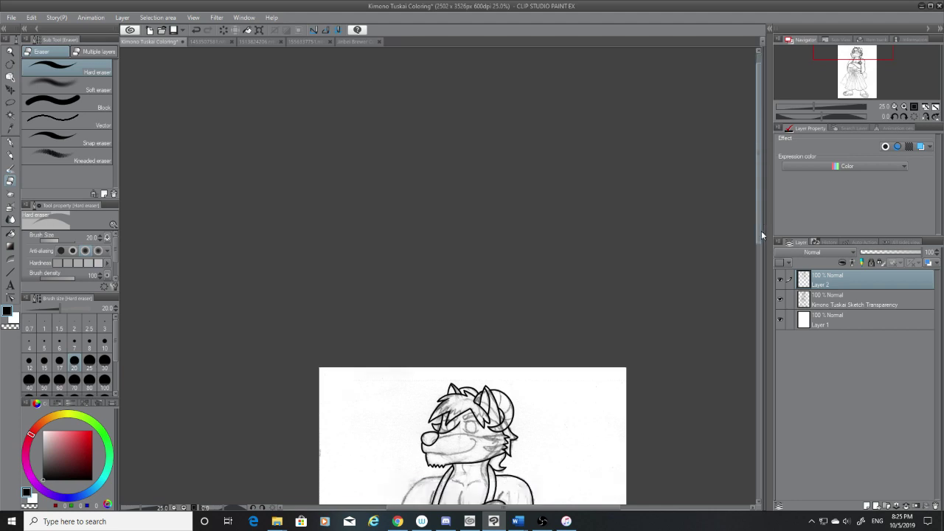
left_click(782, 279)
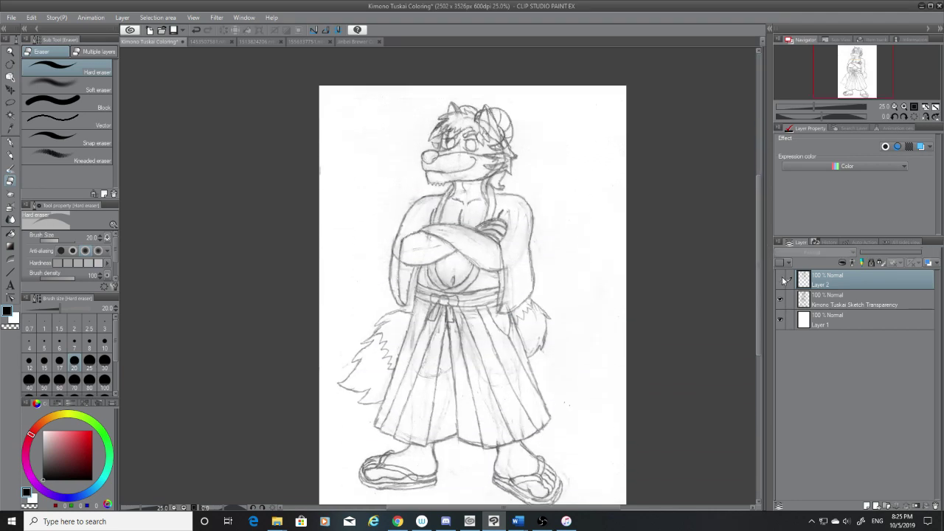
left_click(782, 279)
left_click(781, 299)
left_click(781, 299)
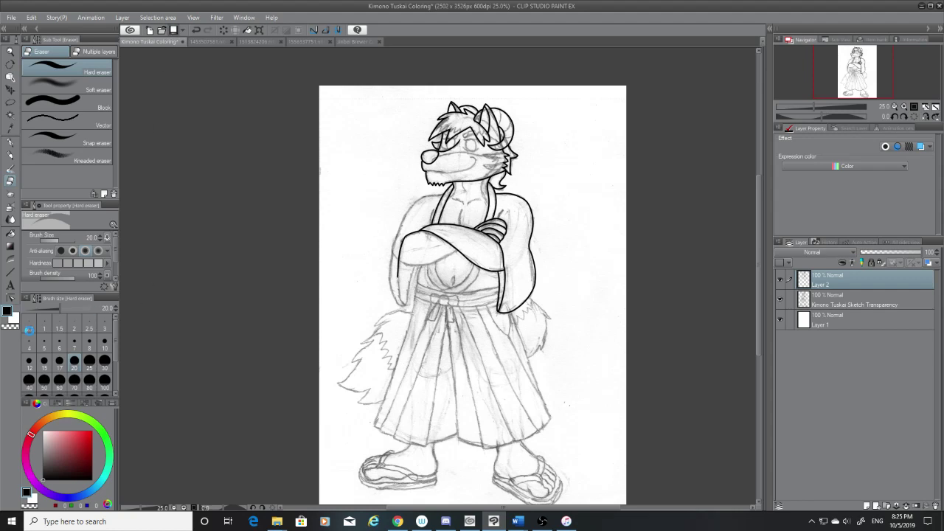
key("ctrl+s")
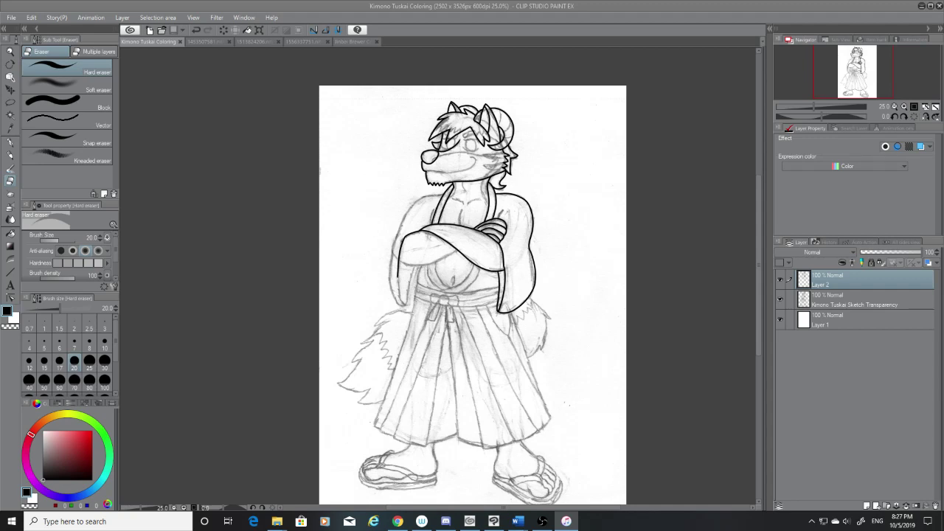
Step: Ink the left shoulder outline from the kimono collar outward over the sketch with the G-pen at size 12, undoing and redrawing unsatisfactory strokes
left_click(398, 522)
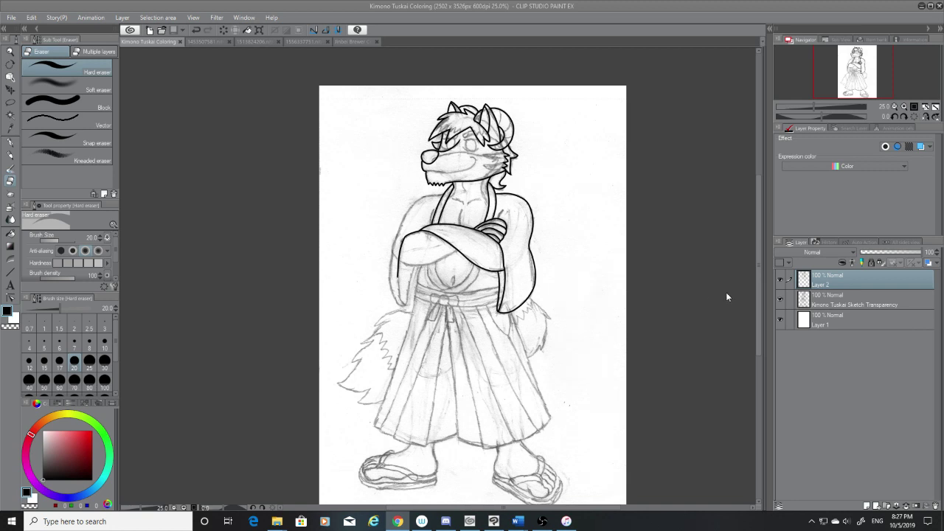
scroll(433, 201, "up", 3)
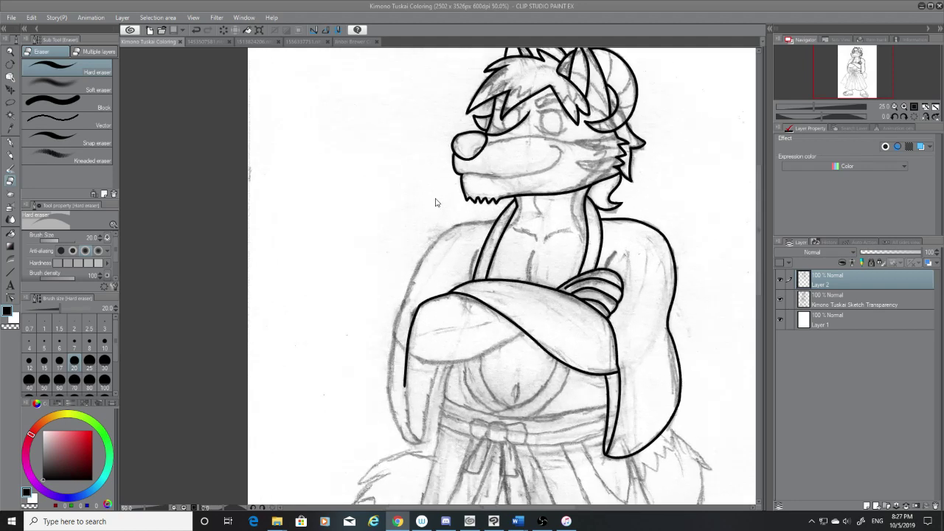
scroll(436, 202, "up", 4)
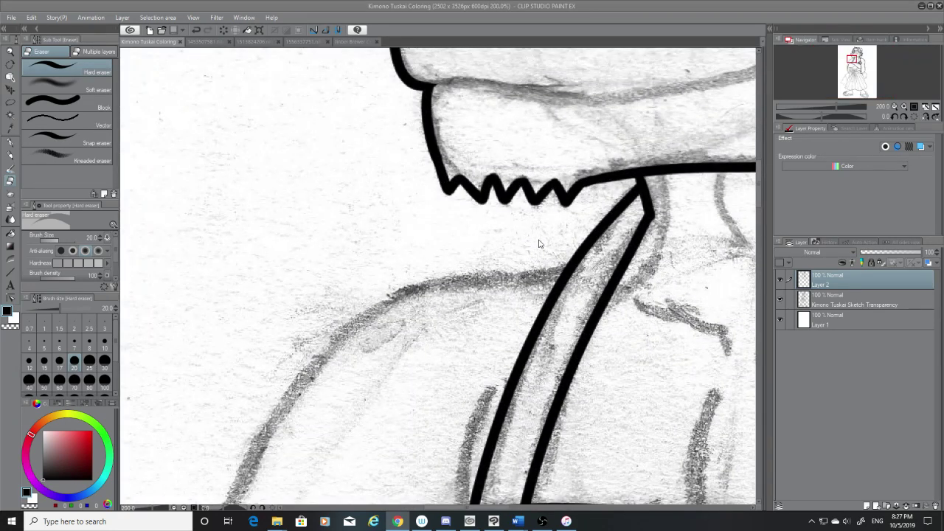
left_click(11, 153)
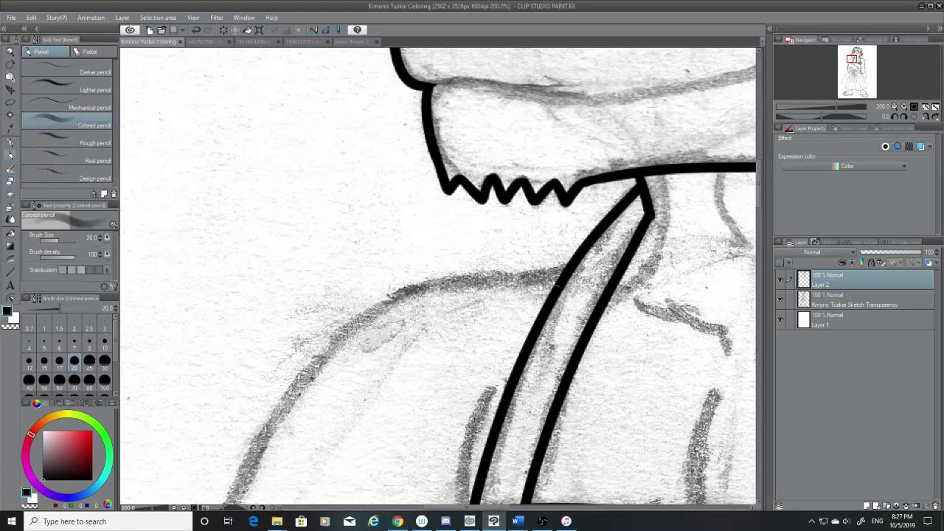
left_click(11, 141)
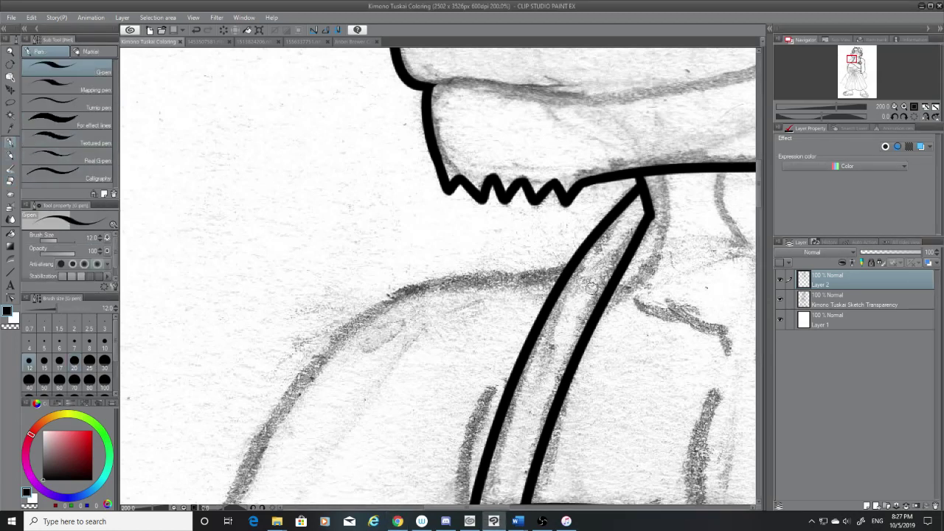
left_click_drag(570, 263, 314, 356)
key("ctrl+z")
left_click_drag(580, 262, 291, 400)
key("ctrl+z")
mouse_move(579, 263)
left_mouse_down()
mouse_move(458, 285)
mouse_move(291, 399)
left_mouse_up()
key("ctrl+z")
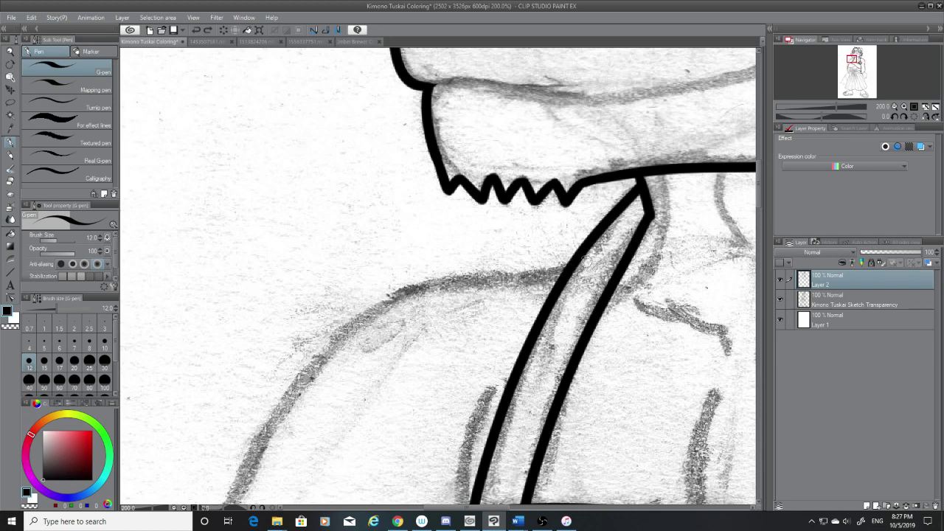
mouse_move(562, 268)
left_mouse_down()
mouse_move(428, 287)
mouse_move(258, 419)
left_mouse_up()
key("ctrl+z")
mouse_move(566, 262)
left_mouse_down()
mouse_move(484, 282)
mouse_move(293, 420)
left_mouse_up()
key("ctrl+z")
mouse_move(573, 264)
left_mouse_down()
mouse_move(501, 296)
mouse_move(247, 454)
mouse_move(238, 478)
mouse_move(554, 270)
mouse_move(337, 345)
mouse_move(281, 443)
left_mouse_up()
key("ctrl+z")
key("ctrl+z")
mouse_move(574, 262)
left_mouse_down()
mouse_move(394, 304)
mouse_move(267, 457)
left_mouse_up()
key("ctrl+z")
mouse_move(568, 266)
left_mouse_down()
mouse_move(461, 286)
mouse_move(268, 460)
left_mouse_up()
key("ctrl+z")
left_click_drag(568, 265, 252, 434)
key("ctrl+z")
mouse_move(574, 259)
left_mouse_down()
mouse_move(441, 301)
mouse_move(288, 462)
left_mouse_up()
key("ctrl+z")
mouse_move(232, 472)
left_mouse_down()
mouse_move(506, 281)
mouse_move(539, 286)
mouse_move(529, 279)
mouse_move(252, 476)
left_mouse_up()
key("ctrl+z")
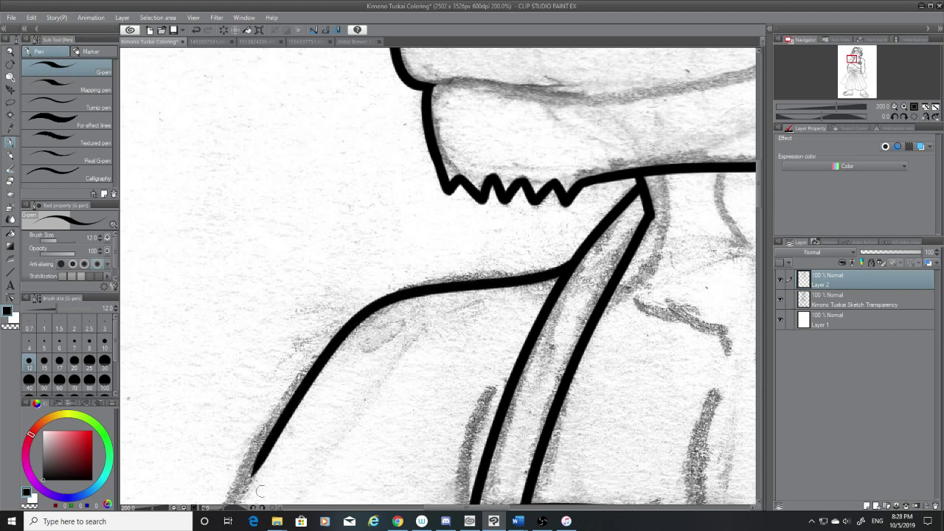
Step: Erase the lower part of the left shoulder line with the Hard eraser, back to the shoulder's curve
left_click_drag(761, 195, 757, 212)
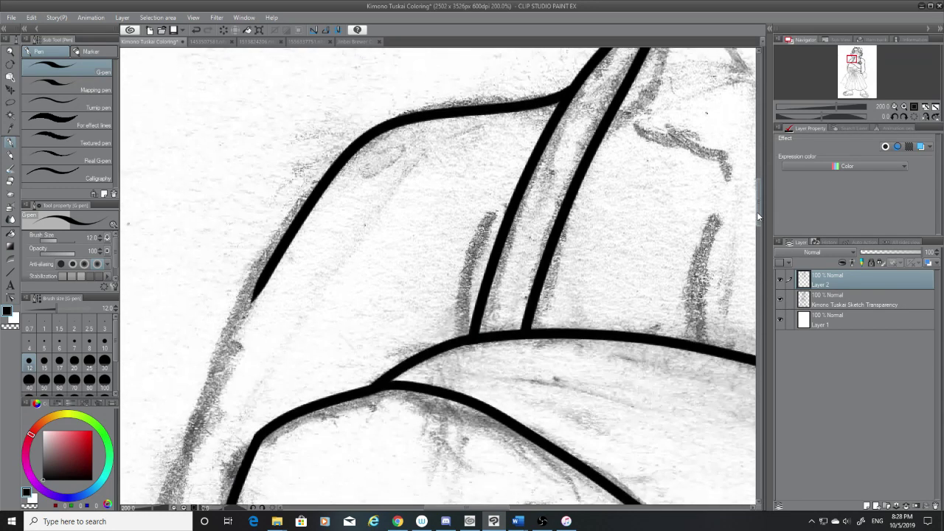
left_click(10, 180)
left_click_drag(245, 307, 385, 142)
mouse_move(299, 229)
left_mouse_down()
mouse_move(315, 191)
mouse_move(383, 160)
left_mouse_up()
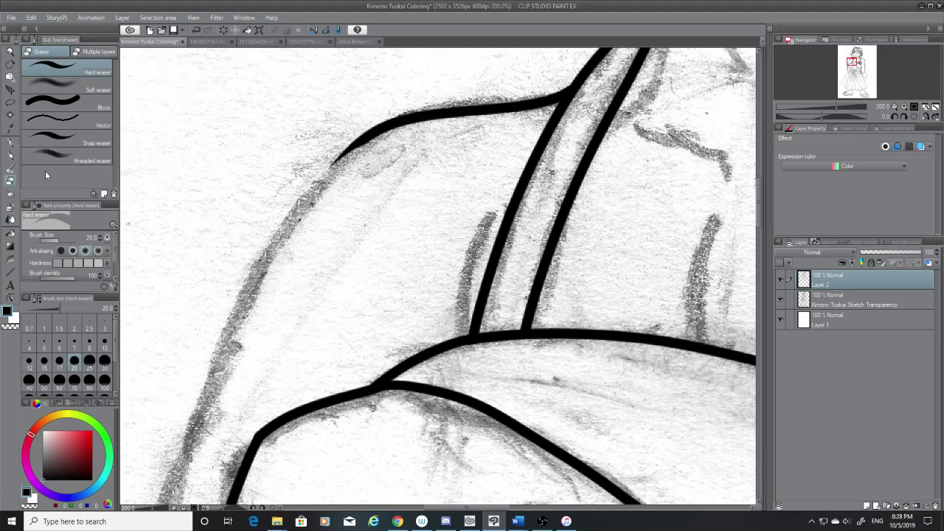
Step: Try to extend the shoulder line down the sleeve with the G-pen, and undo back to before the shoulder was inked
left_click(11, 144)
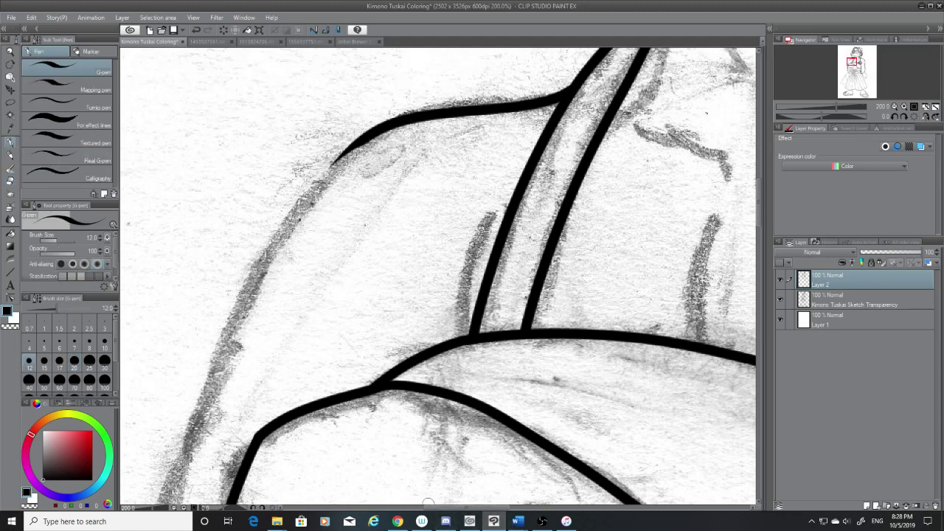
mouse_move(429, 507)
left_mouse_down()
mouse_move(454, 508)
mouse_move(426, 504)
left_mouse_up()
left_click_drag(350, 145, 240, 299)
key("ctrl+z")
key("ctrl+z")
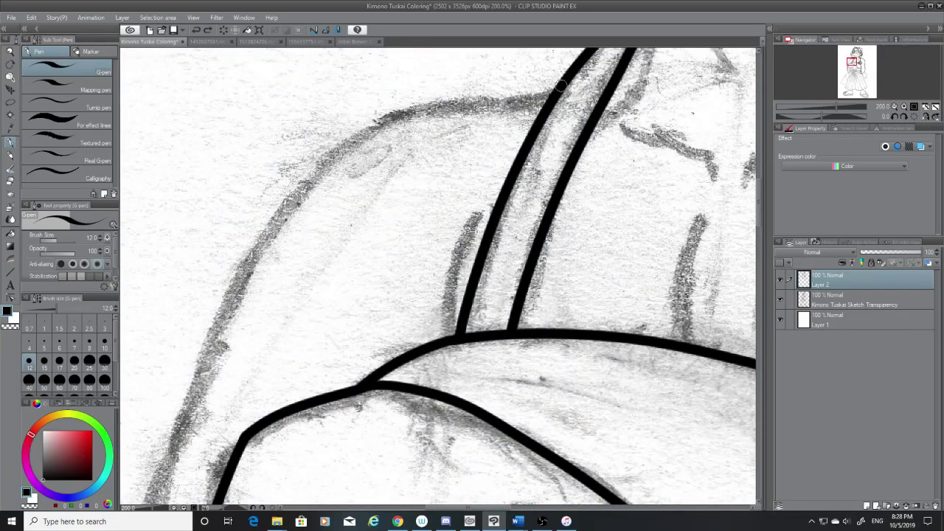
Step: Redraw the left shoulder outline from the kimono collar outward with the G-pen, undoing the first attempt
mouse_move(556, 94)
left_mouse_down()
mouse_move(459, 110)
mouse_move(291, 180)
left_mouse_up()
key("ctrl+z")
key("ctrl+z")
mouse_move(558, 90)
left_mouse_down()
mouse_move(480, 102)
mouse_move(286, 189)
left_mouse_up()
Step: Erase the tapered end of the shoulder line and, with the sketch temporarily hidden, the stray speck beside it
left_click_drag(758, 208, 759, 193)
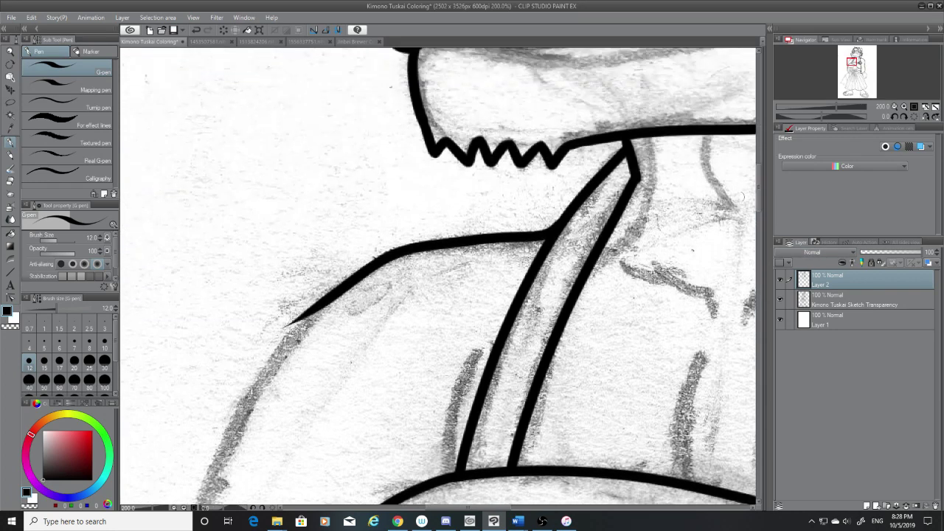
left_click(11, 180)
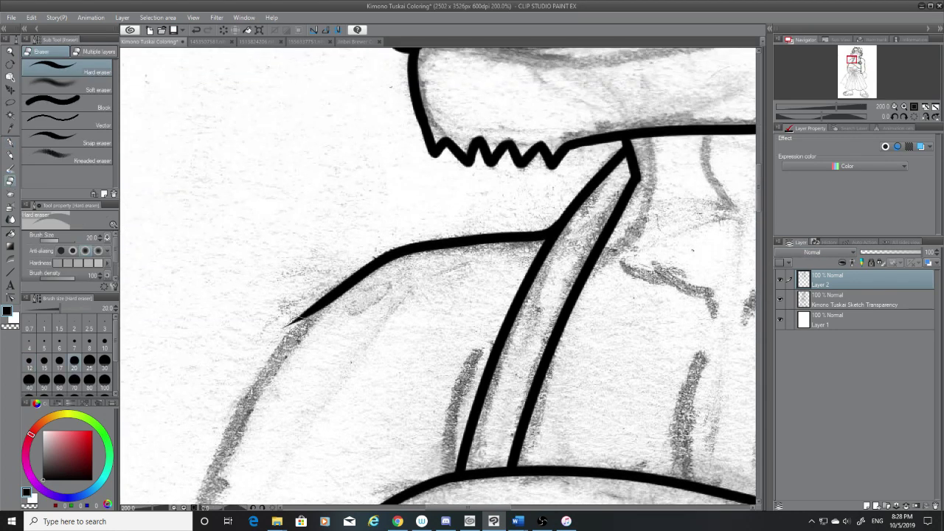
left_click_drag(295, 325, 417, 288)
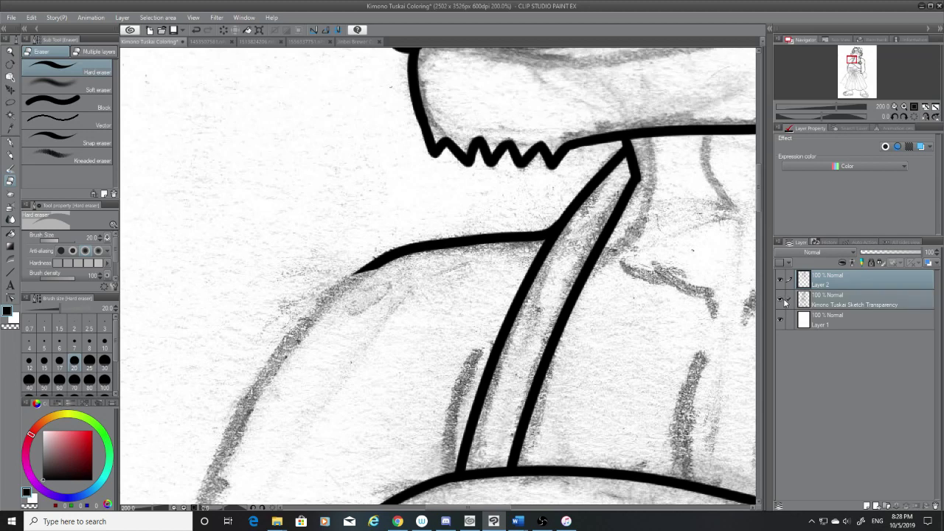
left_click(781, 299)
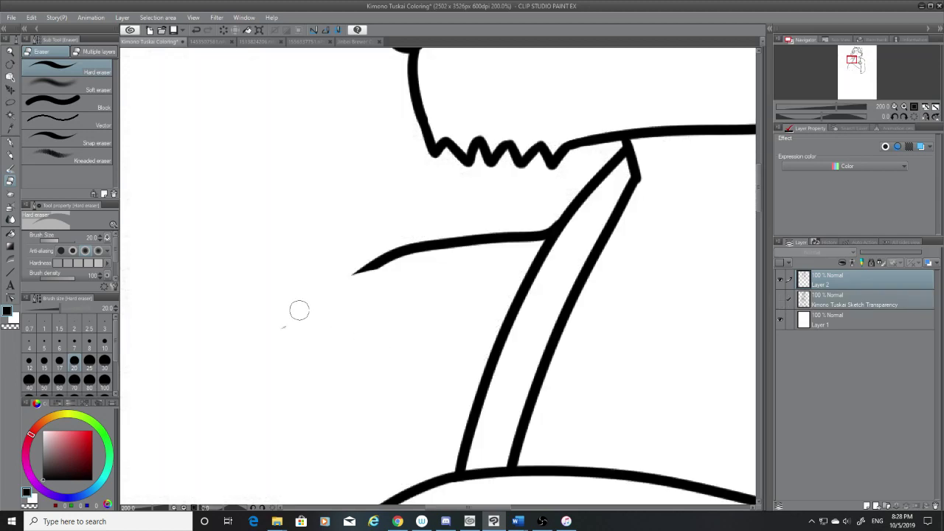
left_click(283, 327)
left_click(782, 300)
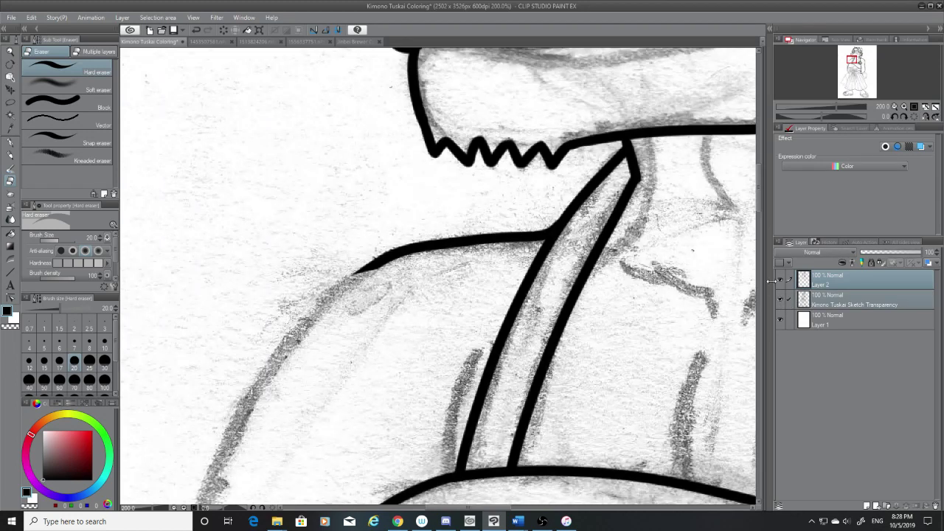
Step: Ink the outer edge of the left sleeve from the shoulder line downward with the G-pen, redrawing it until it follows the sketch
scroll(749, 196, "down", 3)
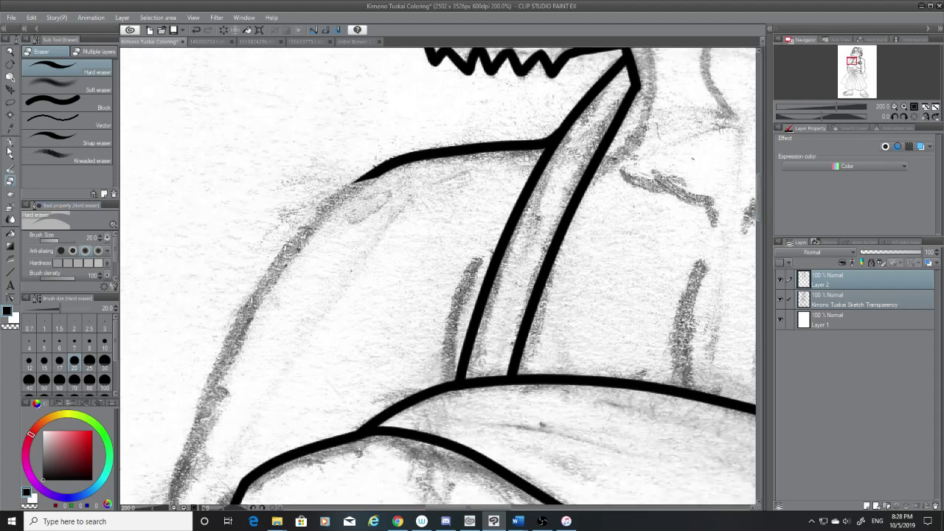
left_click(7, 147)
left_click_drag(490, 507, 459, 507)
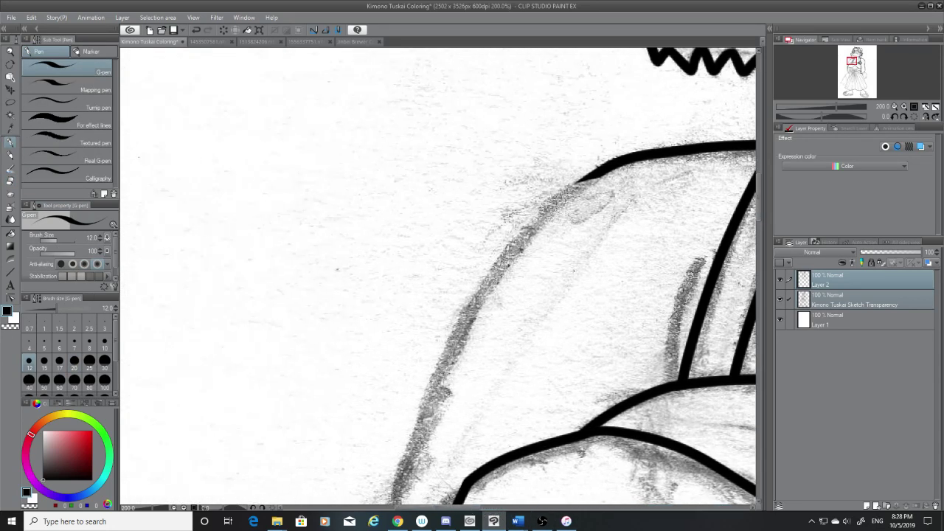
mouse_move(606, 154)
left_mouse_down()
mouse_move(542, 210)
mouse_move(410, 455)
left_mouse_up()
key("ctrl+z")
left_click_drag(598, 171, 407, 505)
key("ctrl+z")
left_click_drag(611, 164, 404, 505)
key("ctrl+z")
mouse_move(613, 164)
left_mouse_down()
mouse_move(586, 183)
mouse_move(395, 504)
left_mouse_up()
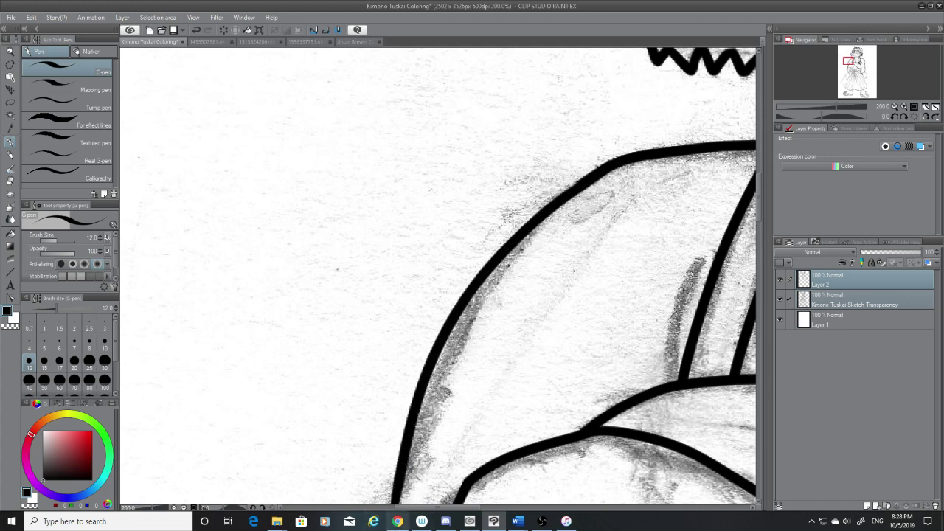
key("ctrl+z")
mouse_move(602, 164)
left_mouse_down()
mouse_move(442, 359)
mouse_move(407, 494)
left_mouse_up()
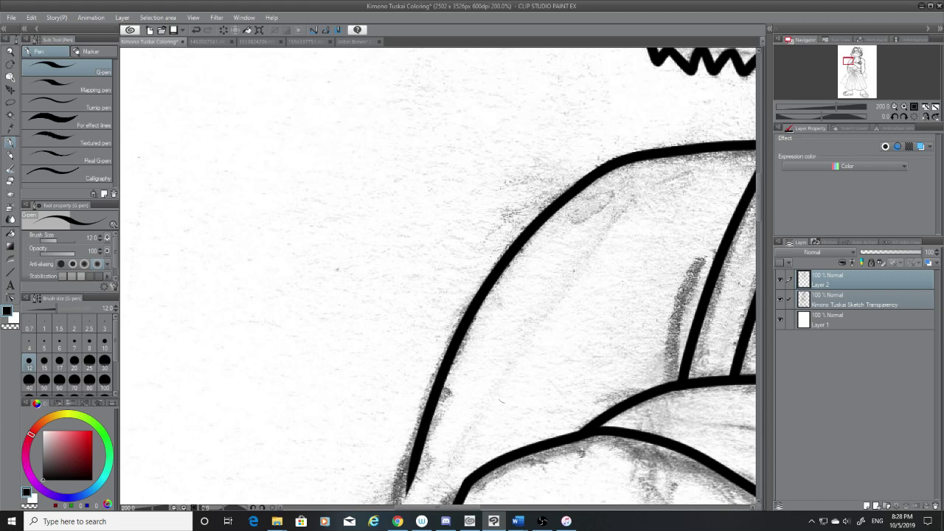
Step: Trim the tapered lower end of the left sleeve's outer line with the Hard eraser
scroll(759, 209, "down", 3)
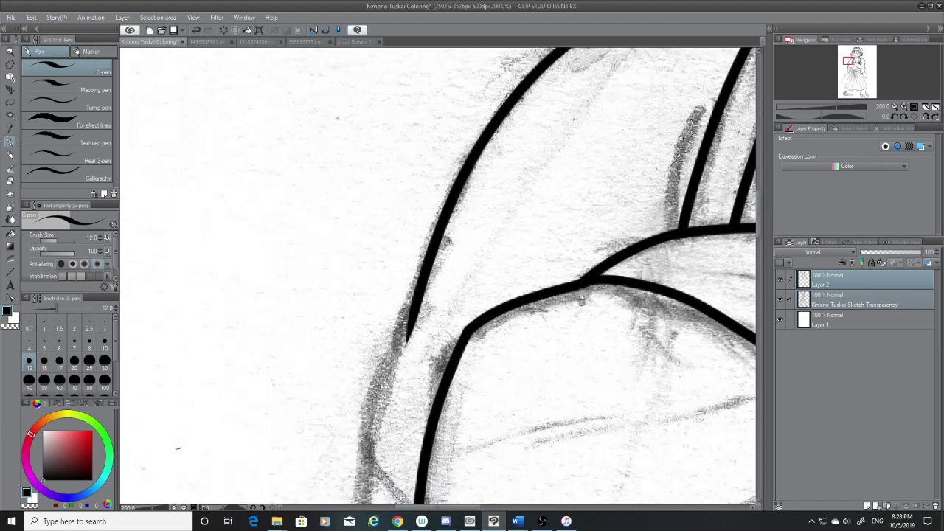
left_click(11, 181)
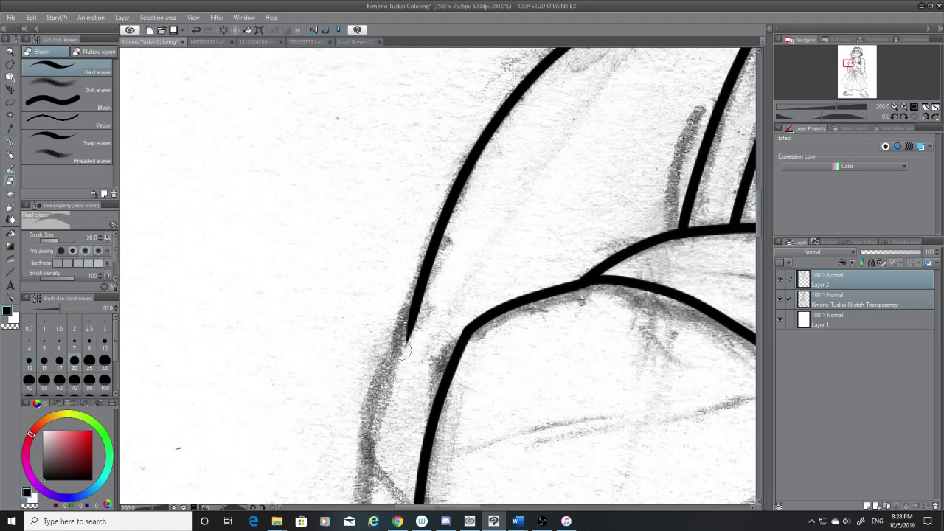
left_click_drag(402, 350, 426, 264)
Step: Extend the left sleeve's outer line down past the folded arm with the G-pen, checking the joint without the sketch and redrawing the stroke
left_click(10, 143)
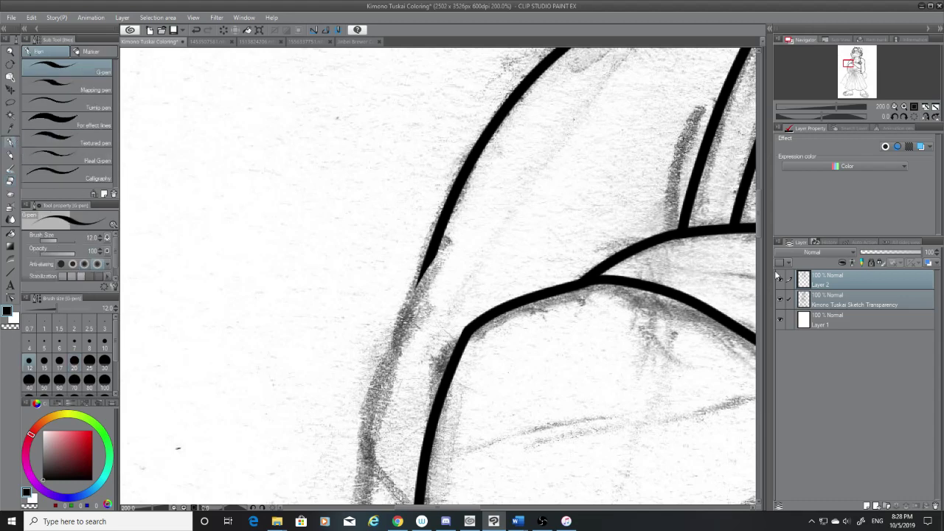
left_click_drag(759, 212, 759, 222)
mouse_move(435, 158)
left_mouse_down()
mouse_move(409, 217)
mouse_move(356, 449)
left_mouse_up()
key("ctrl+z")
left_click_drag(435, 164, 349, 505)
key("ctrl+z")
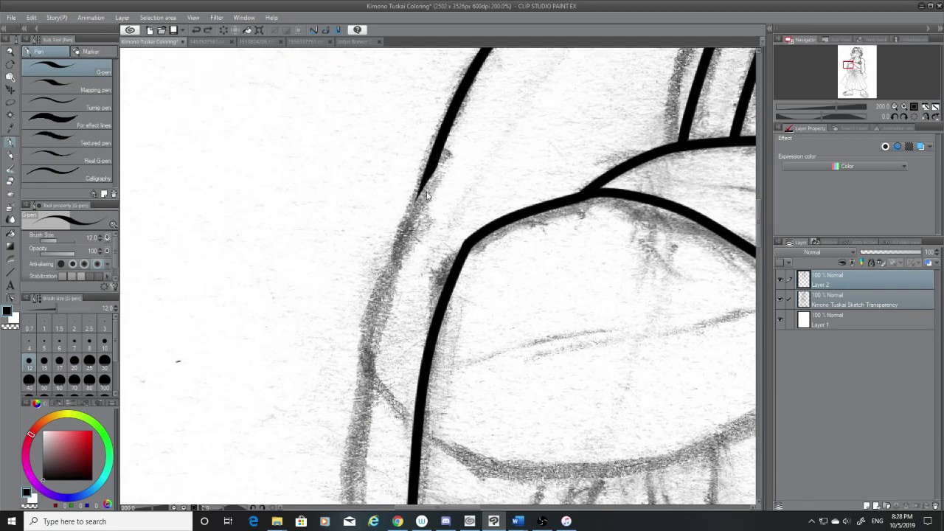
left_click_drag(440, 158, 351, 505)
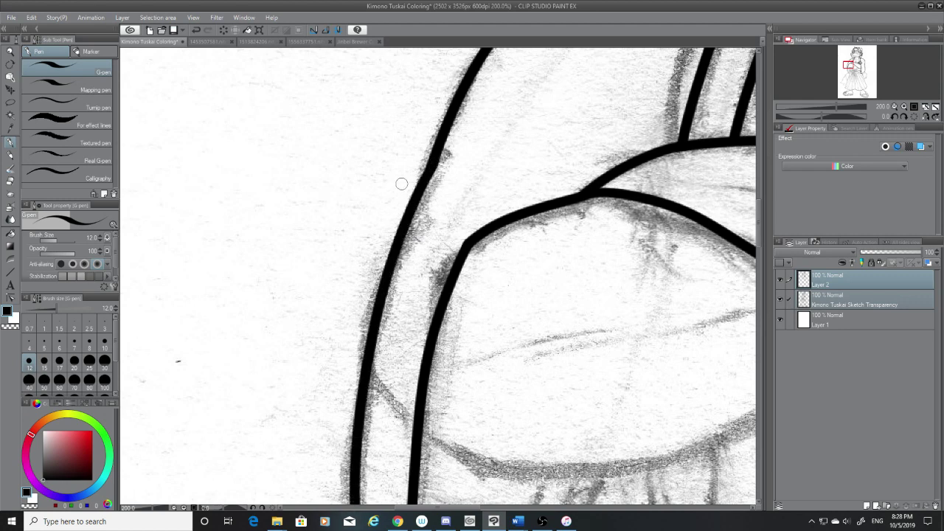
left_click(780, 298)
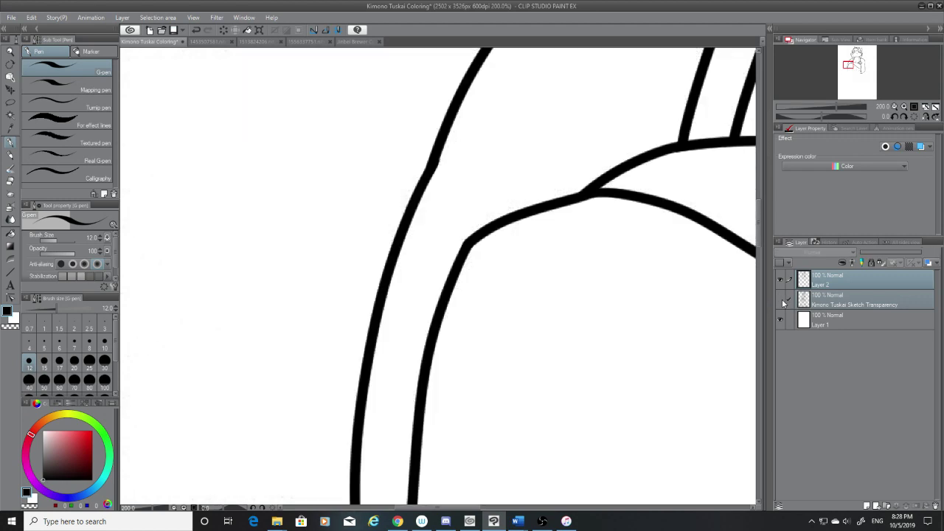
left_click(780, 299)
key("ctrl+z")
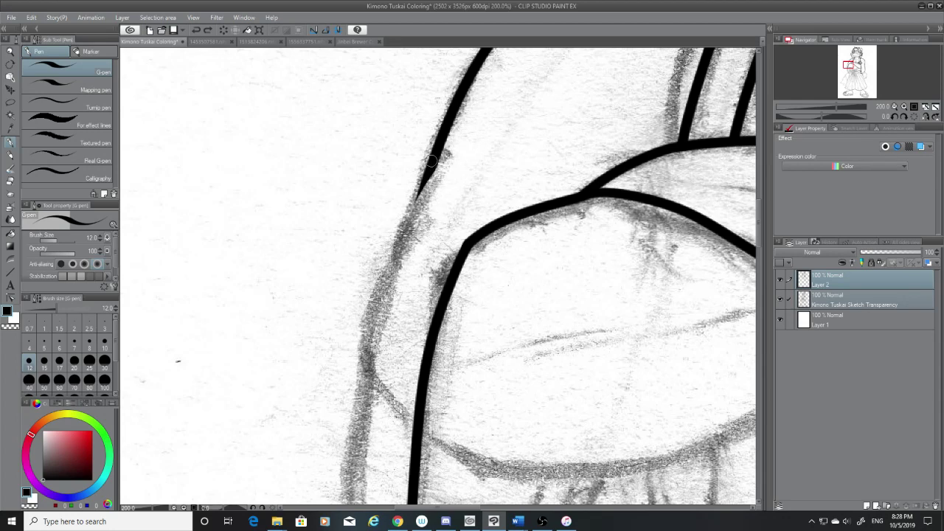
left_click_drag(437, 157, 351, 506)
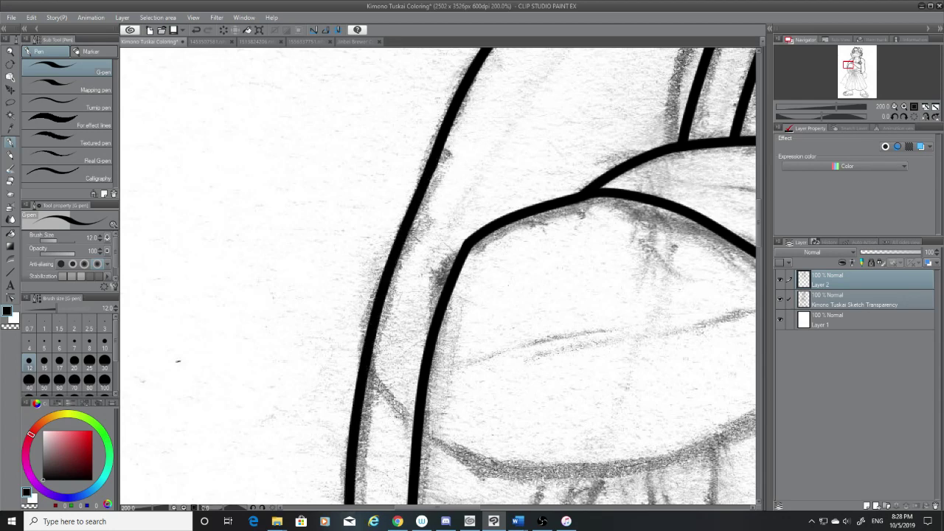
Step: Smooth the bump at the joint of the left sleeve's outer line with the Hard eraser while the sketch layer is temporarily hidden
mouse_move(759, 223)
left_mouse_down()
mouse_move(759, 206)
mouse_move(762, 232)
mouse_move(764, 218)
left_mouse_up()
left_click(780, 298)
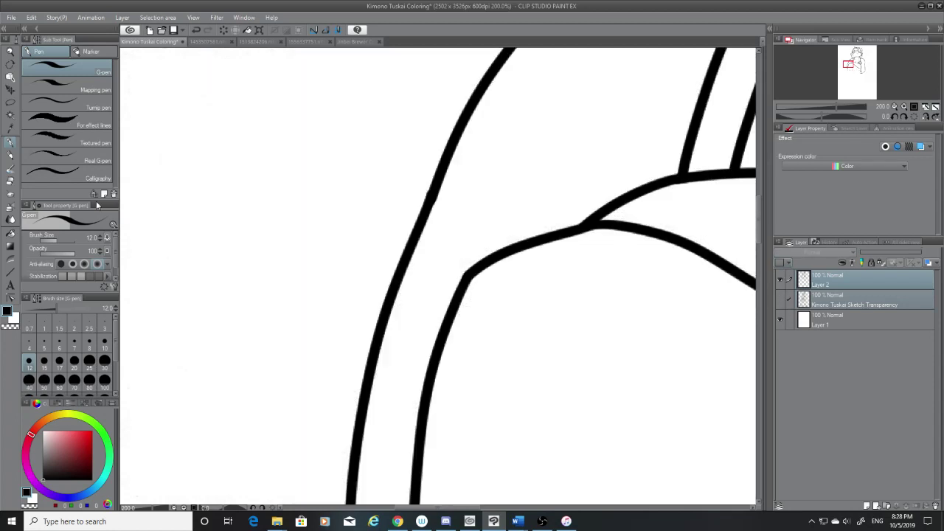
left_click(13, 182)
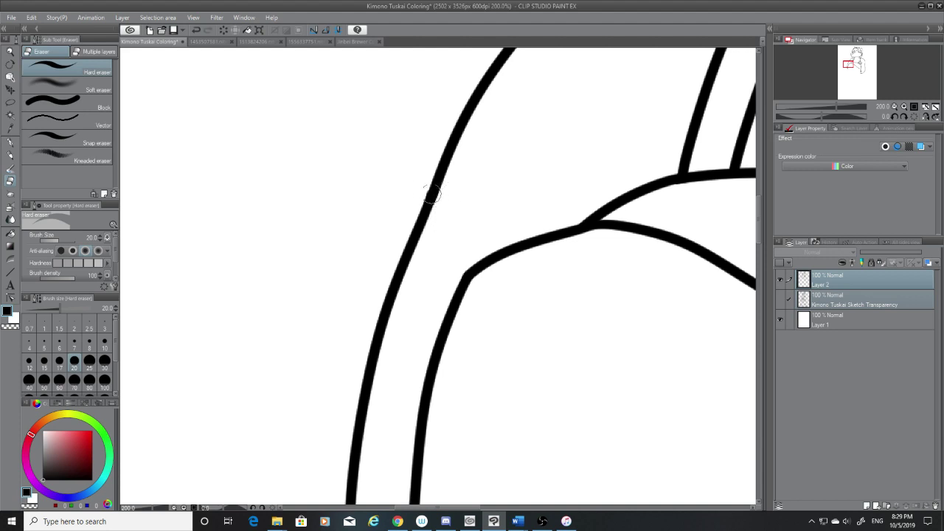
left_click(789, 301)
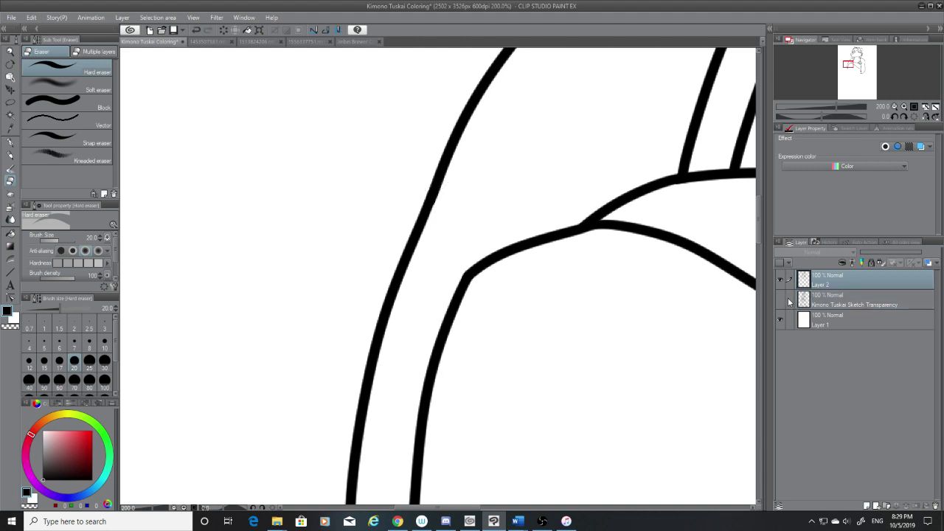
left_click(782, 299)
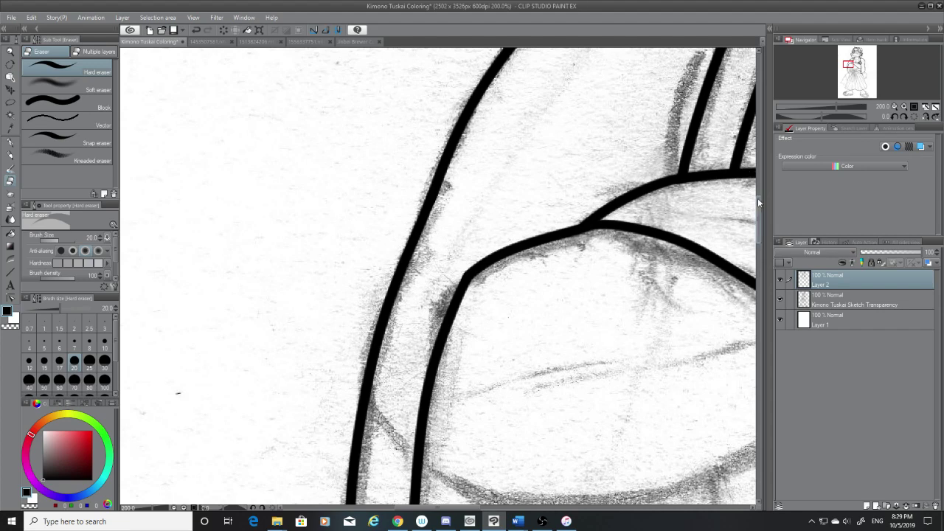
Step: Ink the body-side edge of the hanging left sleeve from the forearm down past the sleeve's tip with the G-pen, redrawing it until it fits
left_click_drag(758, 198, 759, 230)
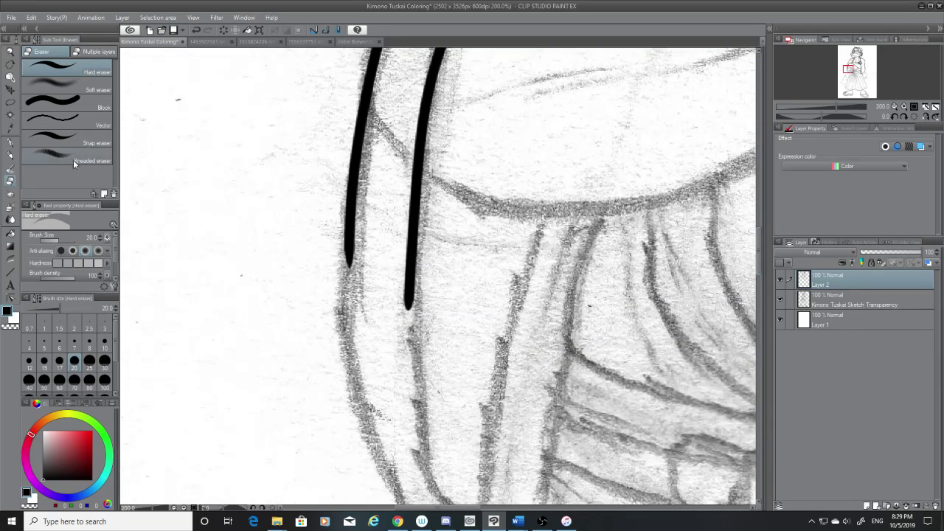
left_click(11, 142)
scroll(752, 272, "down", 3)
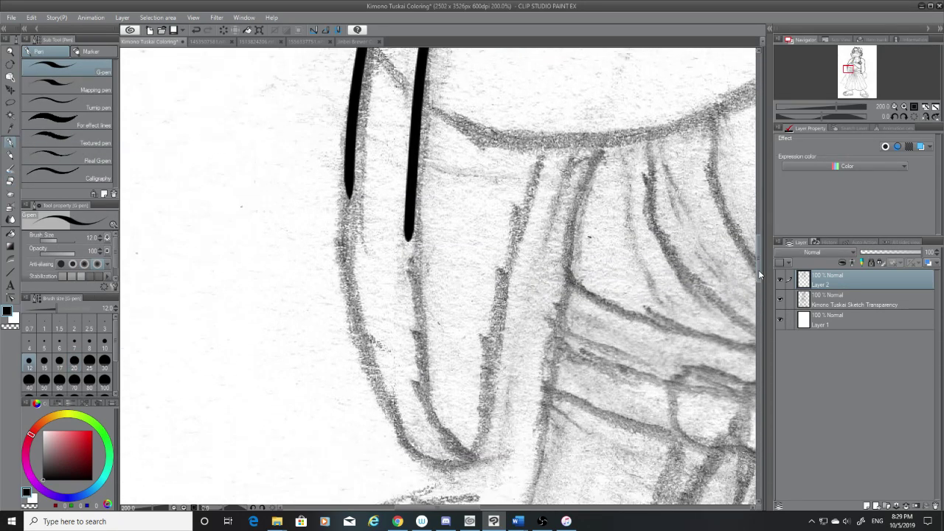
left_click_drag(544, 107, 495, 465)
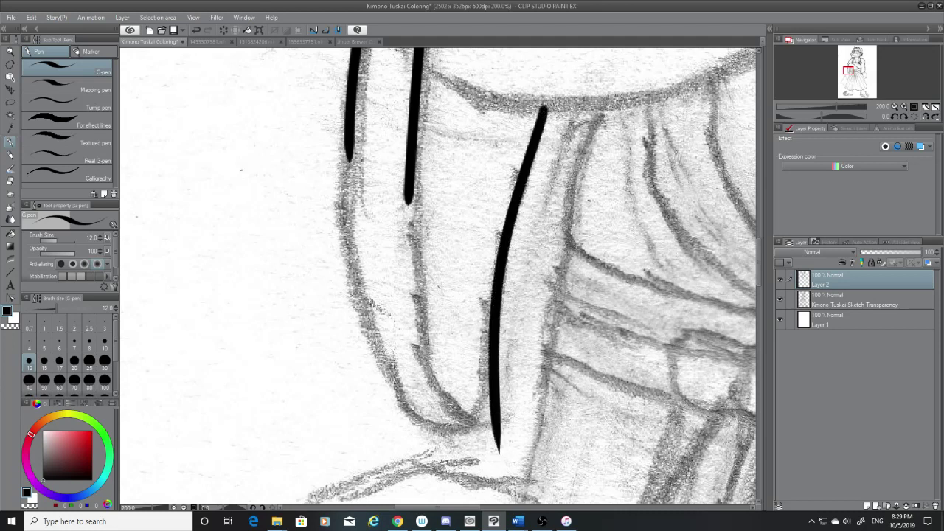
key("ctrl+z")
left_click_drag(544, 105, 468, 472)
key("ctrl+z")
mouse_move(551, 109)
left_mouse_down()
mouse_move(528, 153)
mouse_move(469, 457)
left_mouse_up()
key("ctrl+z")
mouse_move(546, 108)
left_mouse_down()
mouse_move(491, 366)
mouse_move(458, 454)
left_mouse_up()
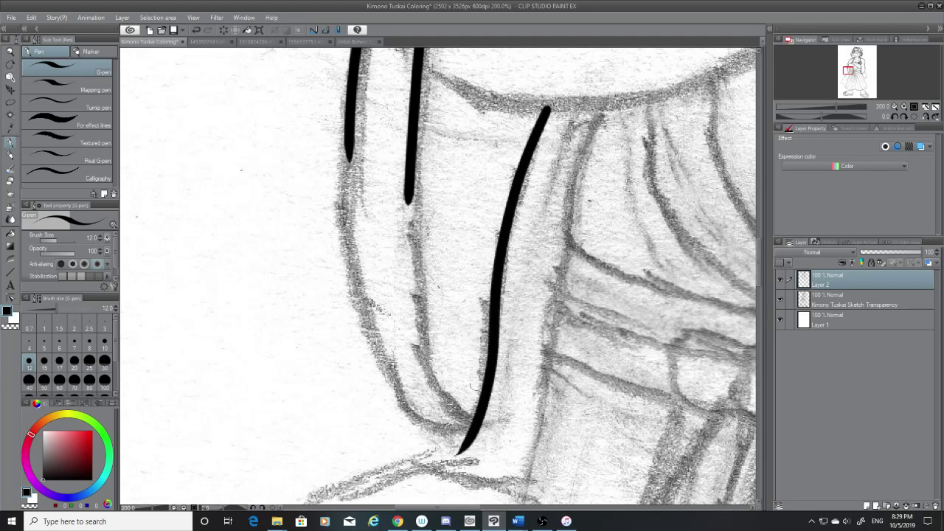
Step: Extend the left sleeve's two open lines down to meet at its lower tip with the G-pen, redoing strokes that stray from the sketch
left_click_drag(410, 193, 468, 436)
key("ctrl+z")
mouse_move(410, 193)
left_mouse_down()
mouse_move(413, 299)
mouse_move(481, 417)
left_mouse_up()
key("ctrl+z")
key("ctrl+z")
mouse_move(410, 191)
left_mouse_down()
mouse_move(407, 245)
mouse_move(482, 411)
left_mouse_up()
key("ctrl+z")
key("ctrl+z")
mouse_move(406, 191)
left_mouse_down()
mouse_move(457, 426)
mouse_move(478, 443)
mouse_move(405, 283)
mouse_move(411, 177)
mouse_move(406, 225)
left_mouse_up()
key("ctrl+z")
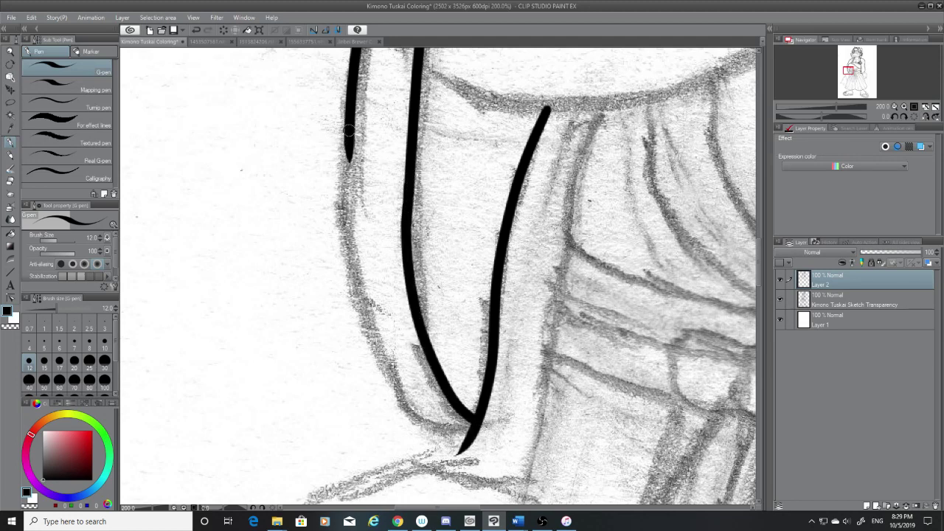
mouse_move(349, 157)
left_mouse_down()
mouse_move(456, 426)
mouse_move(476, 423)
mouse_move(440, 420)
left_mouse_up()
key("ctrl+z")
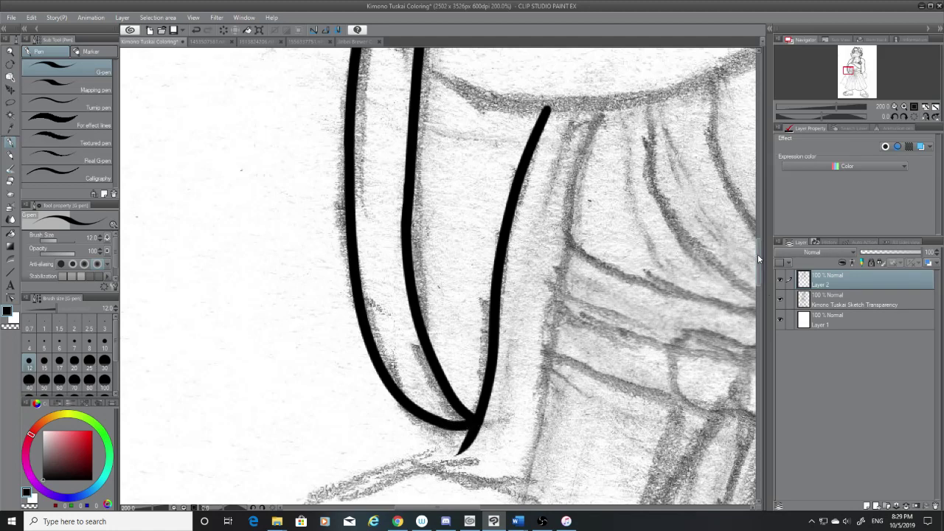
Step: Erase the overshoot below the left sleeve's tip and touch up the corner with the G-pen while the sketch is temporarily hidden
scroll(758, 254, "down", 3)
key("e")
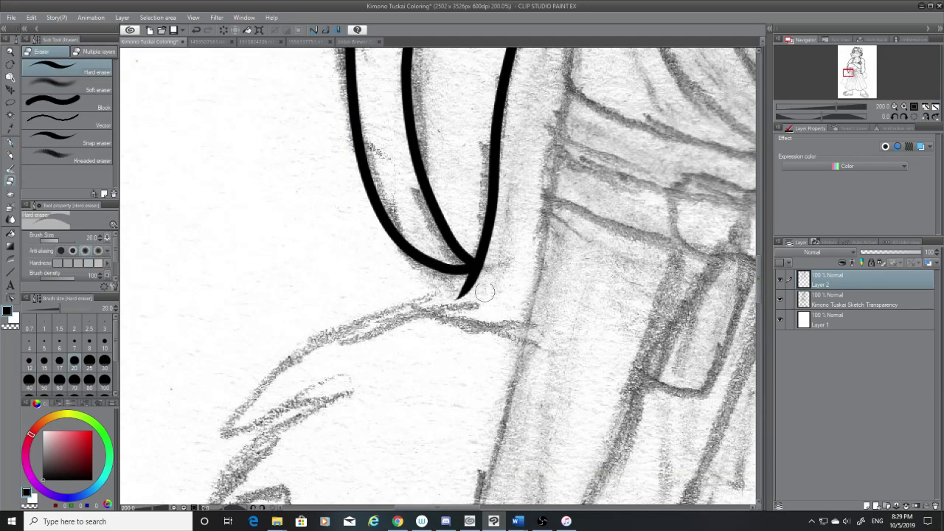
mouse_move(484, 293)
left_mouse_down()
mouse_move(502, 258)
mouse_move(450, 298)
mouse_move(504, 271)
mouse_move(462, 293)
left_mouse_up()
key("ctrl+z")
left_click(780, 299)
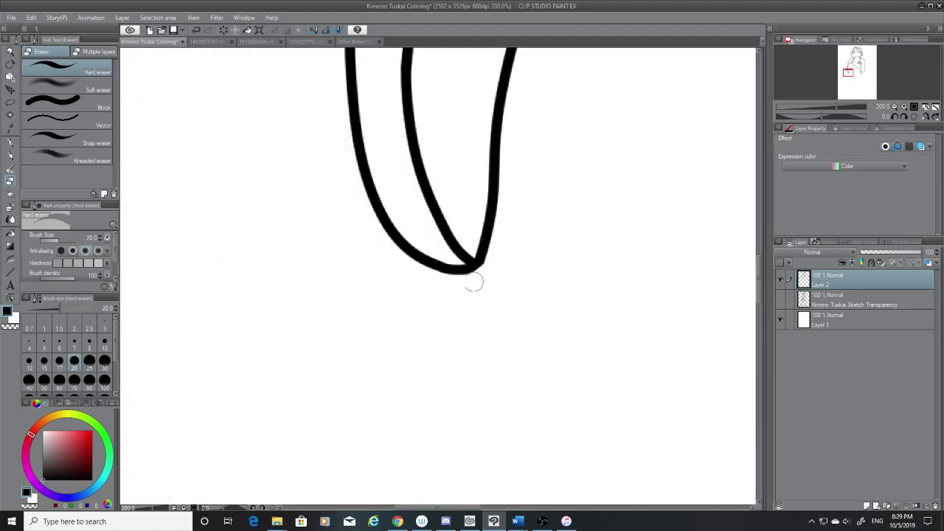
left_click(11, 143)
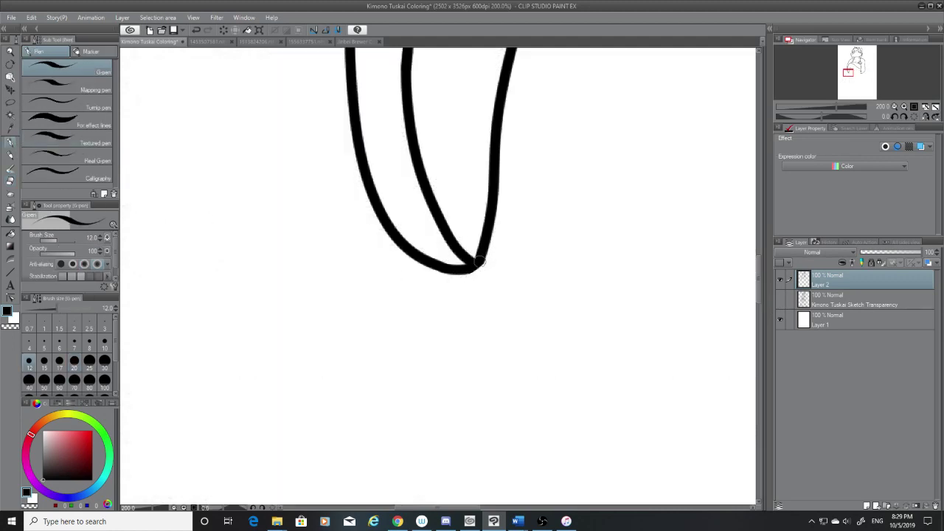
left_click_drag(473, 264, 484, 253)
left_click(781, 299)
Step: Ink the curved lower edge of the left sleeve opening from the sleeve line across toward the chest, redrawing it until it follows the sketch
scroll(758, 273, "down", 5)
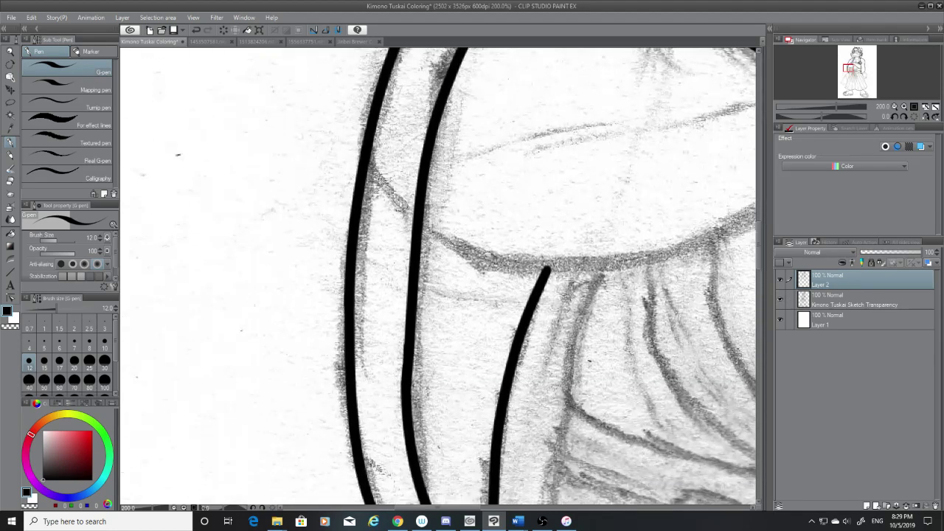
mouse_move(411, 210)
left_mouse_down()
mouse_move(625, 257)
mouse_move(756, 219)
left_mouse_up()
key("ctrl+z")
left_click_drag(419, 218, 753, 222)
key("ctrl+z")
left_click_drag(418, 218, 744, 234)
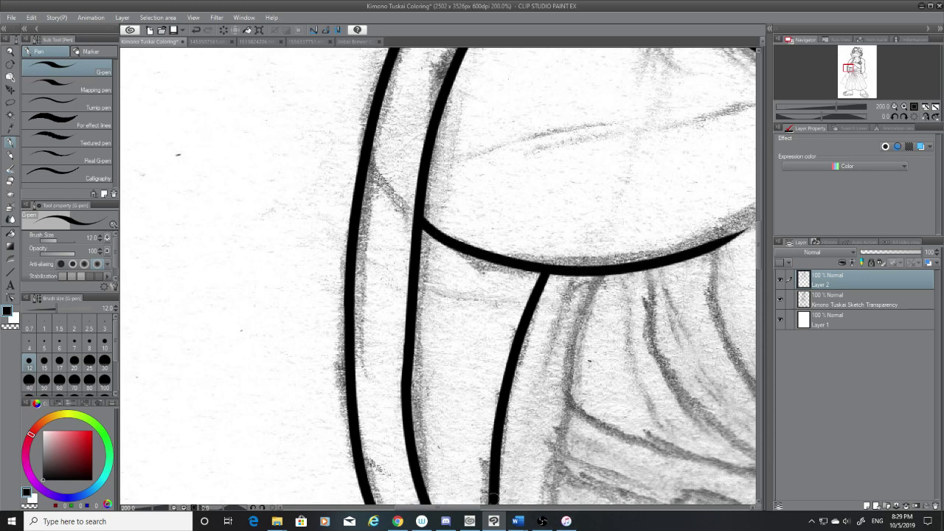
Step: Complete that curved edge up to the folded arm's diagonal line, redrawing until it blends smoothly, and check it without the sketch
left_click_drag(476, 508, 515, 508)
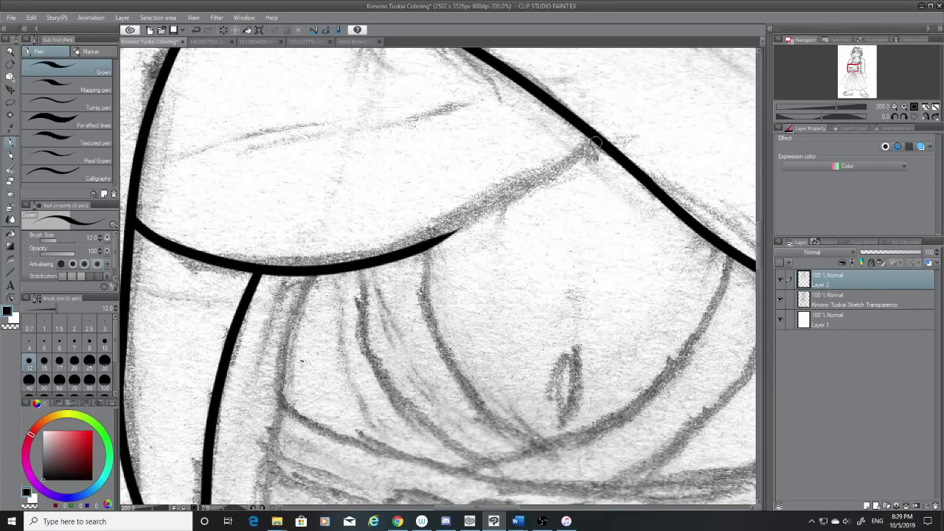
left_click_drag(597, 142, 367, 267)
key("ctrl+z")
left_click_drag(598, 142, 370, 261)
key("ctrl+z")
left_click_drag(598, 142, 391, 251)
key("ctrl+z")
left_click_drag(599, 141, 365, 267)
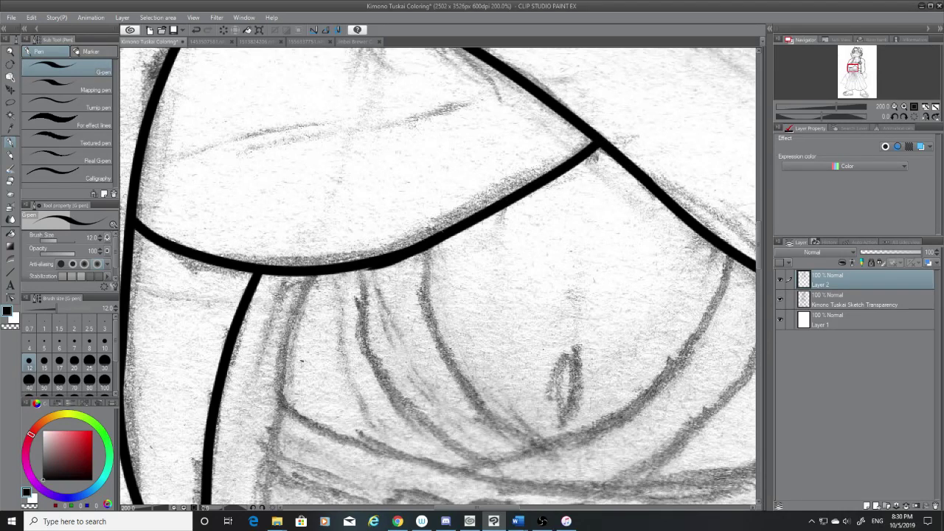
key("ctrl+z")
left_click_drag(598, 142, 391, 264)
key("ctrl+z")
left_click_drag(597, 142, 399, 254)
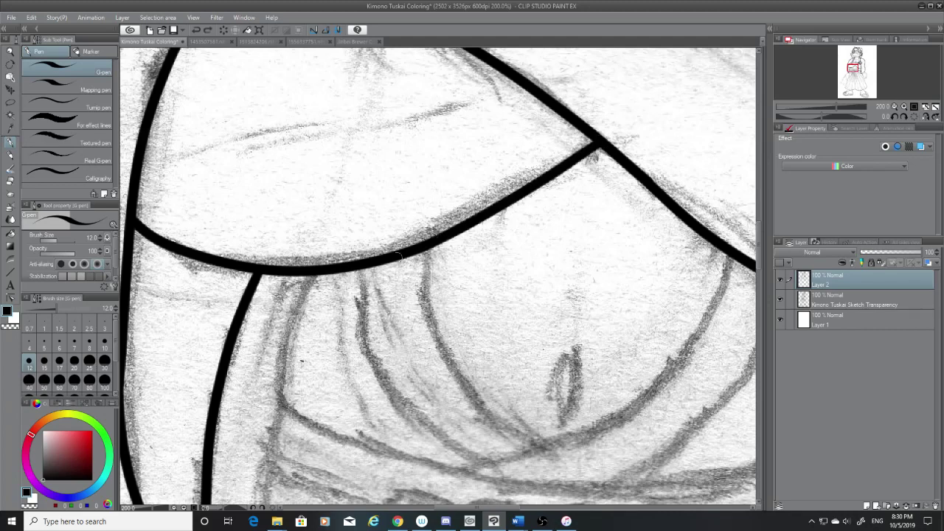
left_click(782, 297)
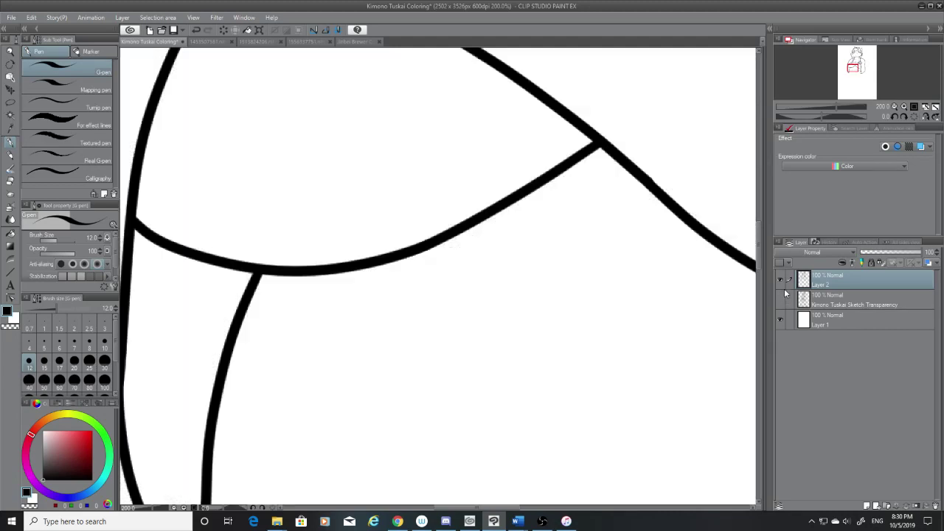
left_click(782, 296)
Step: Ink the inner edge of the right collar band from the folded arm down across the front past the collar crossing
left_click_drag(511, 508, 519, 507)
left_click_drag(760, 255, 760, 271)
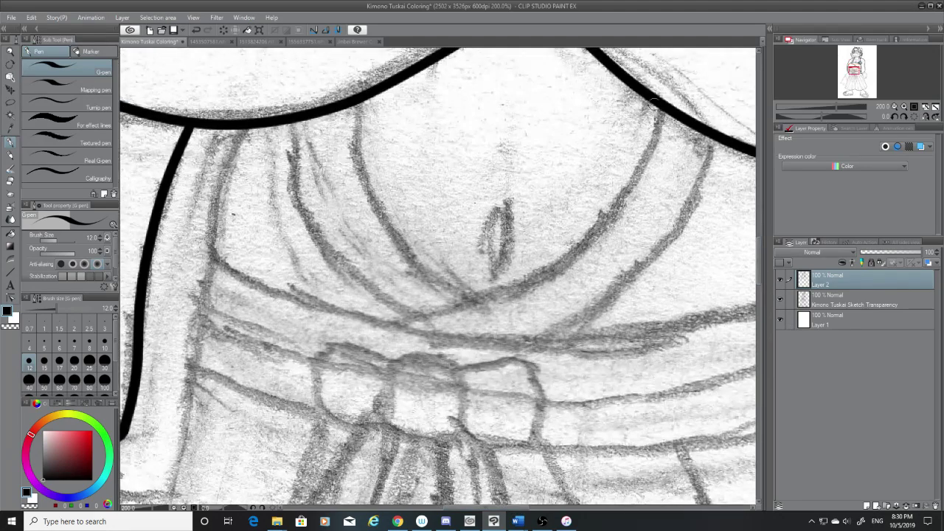
mouse_move(653, 103)
left_mouse_down()
mouse_move(572, 239)
mouse_move(340, 341)
left_mouse_up()
key("ctrl+z")
mouse_move(659, 105)
left_mouse_down()
mouse_move(652, 150)
mouse_move(355, 322)
left_mouse_up()
key("ctrl+z")
mouse_move(659, 105)
left_mouse_down()
mouse_move(578, 238)
mouse_move(354, 338)
left_mouse_up()
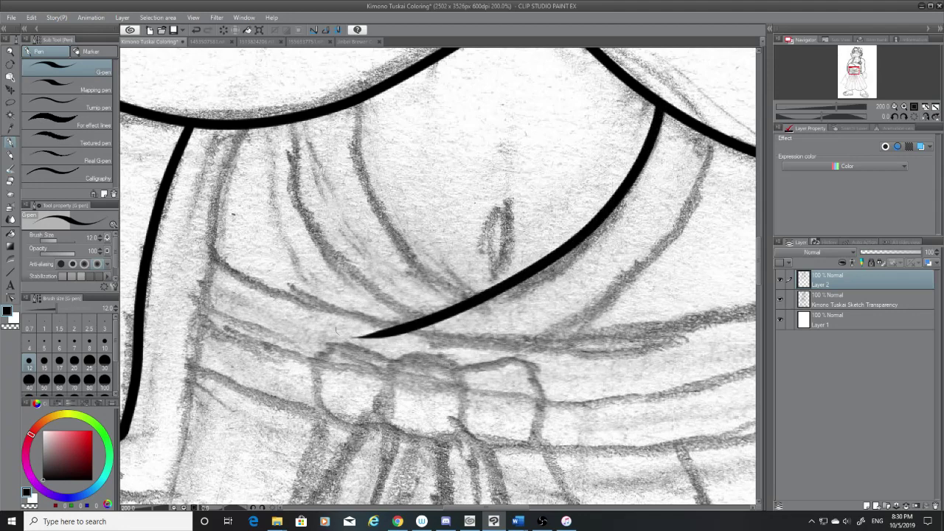
Step: Ink the right collar band's outer edge and both edges of the left collar band down to the waist with the G-pen
left_click_drag(713, 135, 455, 342)
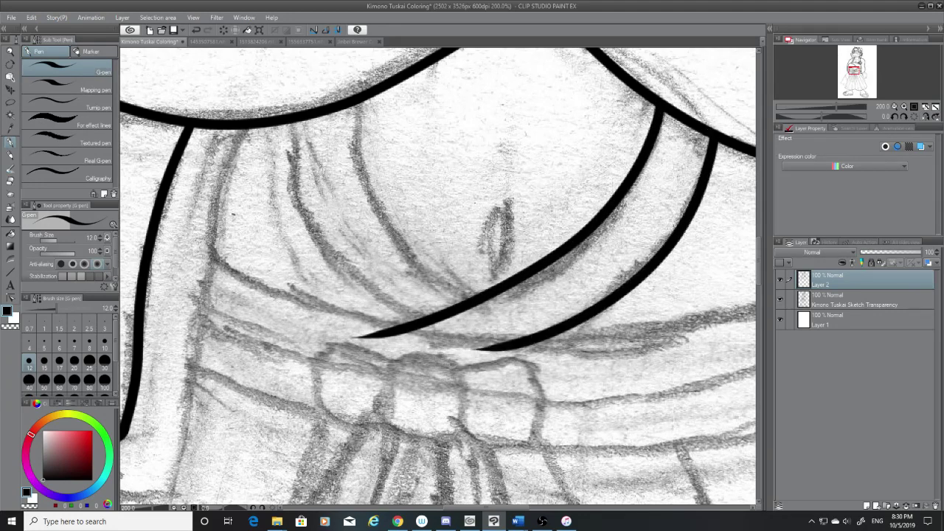
mouse_move(360, 102)
left_mouse_down()
mouse_move(402, 238)
mouse_move(501, 294)
left_mouse_up()
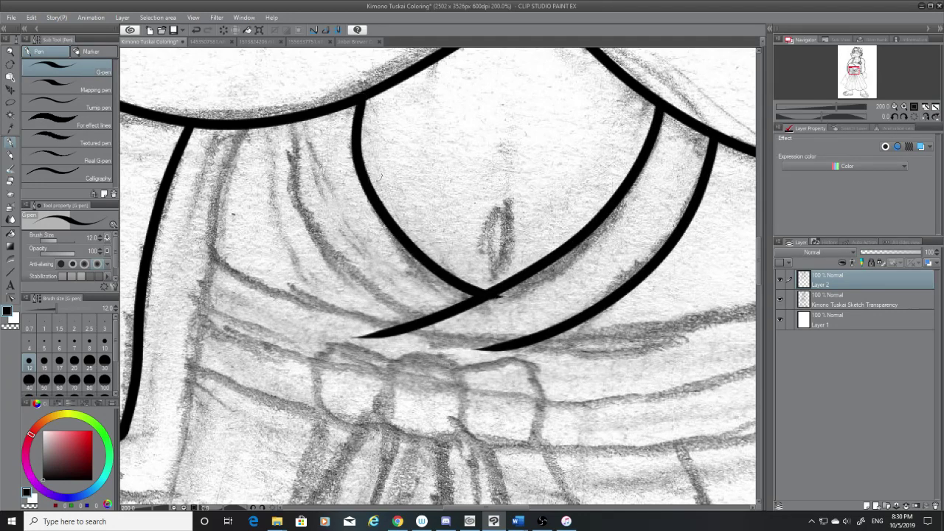
mouse_move(293, 118)
left_mouse_down()
mouse_move(300, 144)
mouse_move(439, 329)
left_mouse_up()
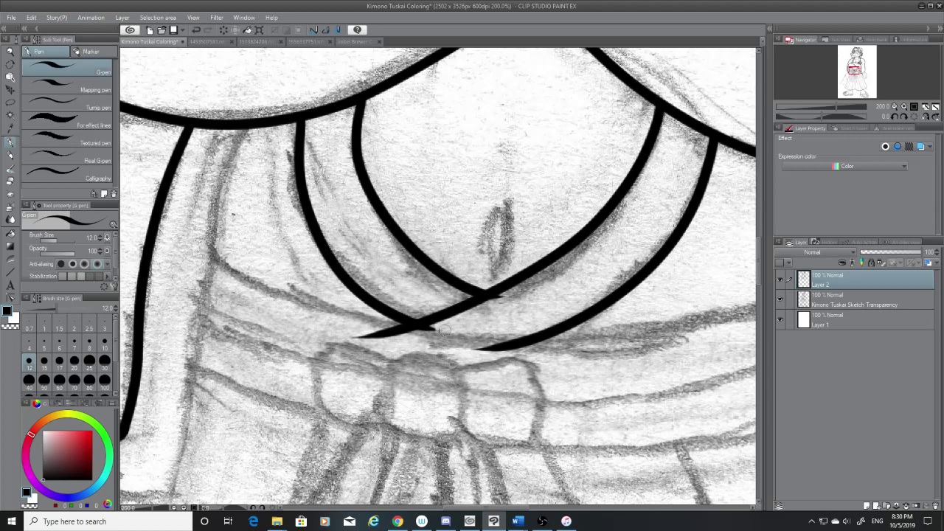
Step: Erase the overshooting ends of the collar lines with the Hard eraser, temporarily hiding the sketch to check the crossings
left_click(780, 301)
left_click(10, 181)
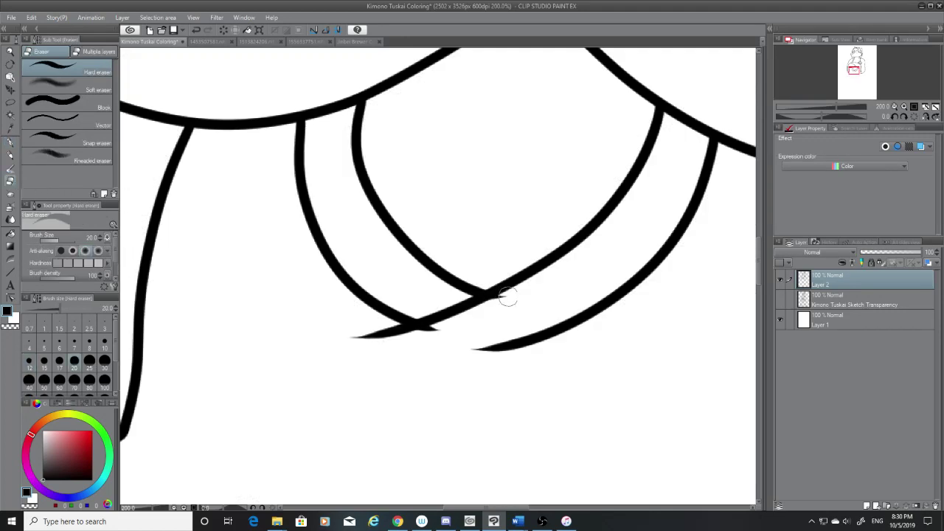
left_click_drag(517, 299, 443, 329)
left_click(780, 299)
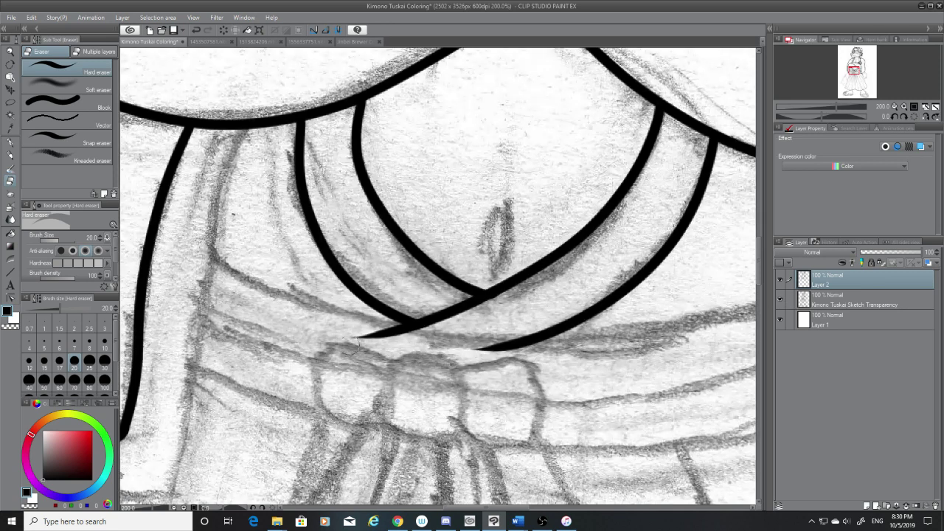
mouse_move(340, 334)
left_mouse_down()
mouse_move(397, 346)
mouse_move(536, 338)
left_mouse_up()
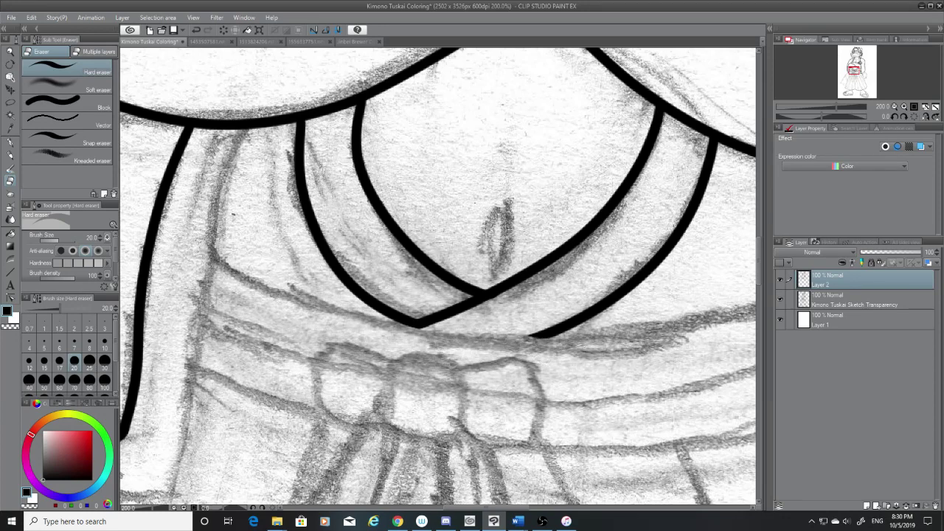
Step: Ink the sash's curved upper edge across the waist with the G-pen and close the joints where the collar lines meet it
key("p")
mouse_move(214, 254)
left_mouse_down()
mouse_move(555, 336)
mouse_move(756, 336)
left_mouse_up()
key("ctrl+z")
left_click_drag(214, 253, 755, 337)
key("ctrl+z")
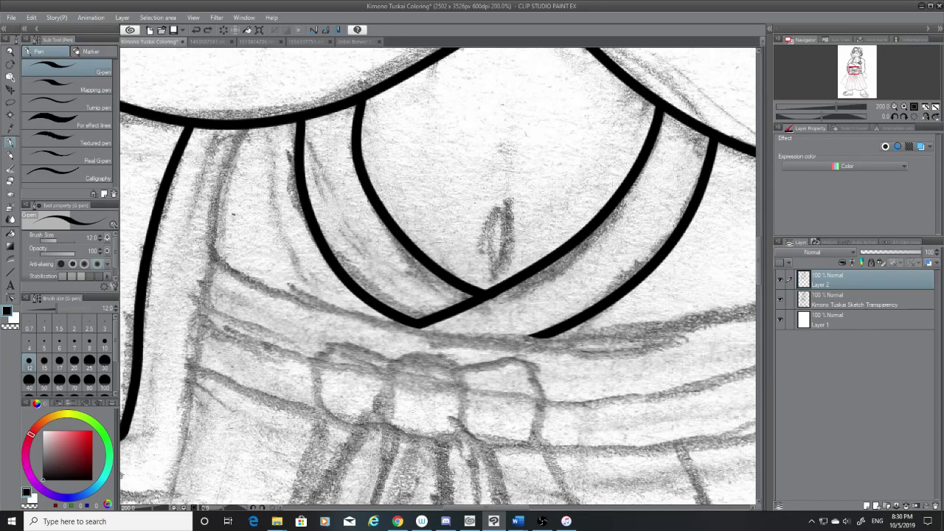
mouse_move(211, 254)
left_mouse_down()
mouse_move(528, 343)
mouse_move(780, 304)
left_mouse_up()
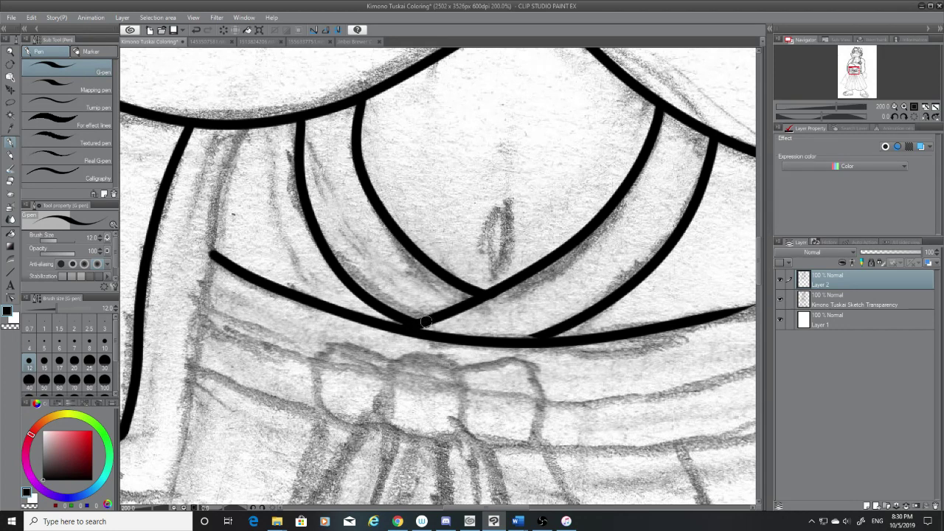
left_click_drag(423, 321, 417, 323)
left_click_drag(566, 327, 526, 341)
left_click_drag(509, 508, 552, 508)
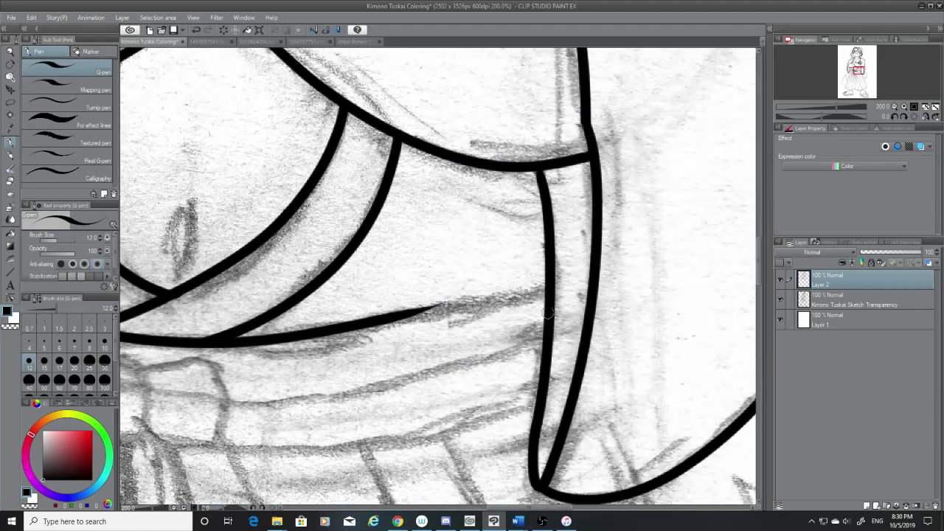
left_click_drag(547, 284, 356, 329)
key("ctrl+z")
left_click_drag(546, 284, 293, 331)
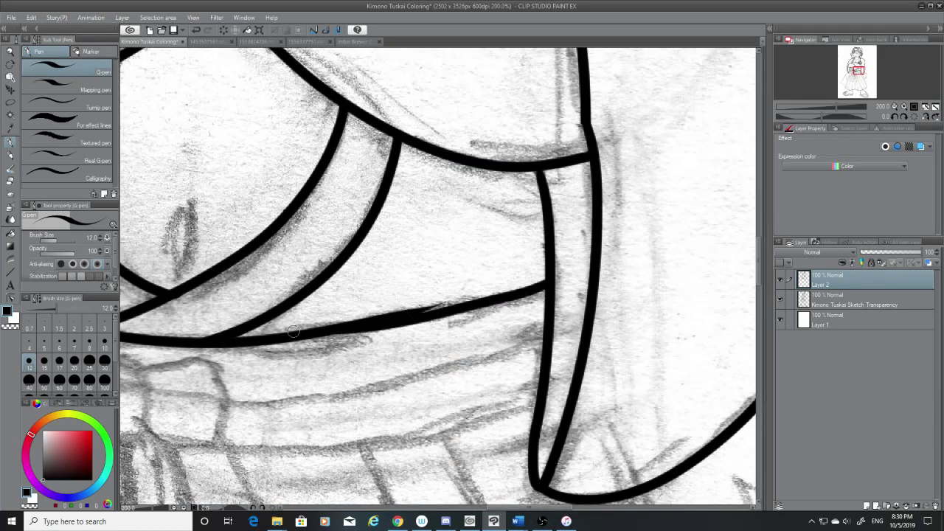
key("ctrl+z")
left_click_drag(547, 284, 279, 334)
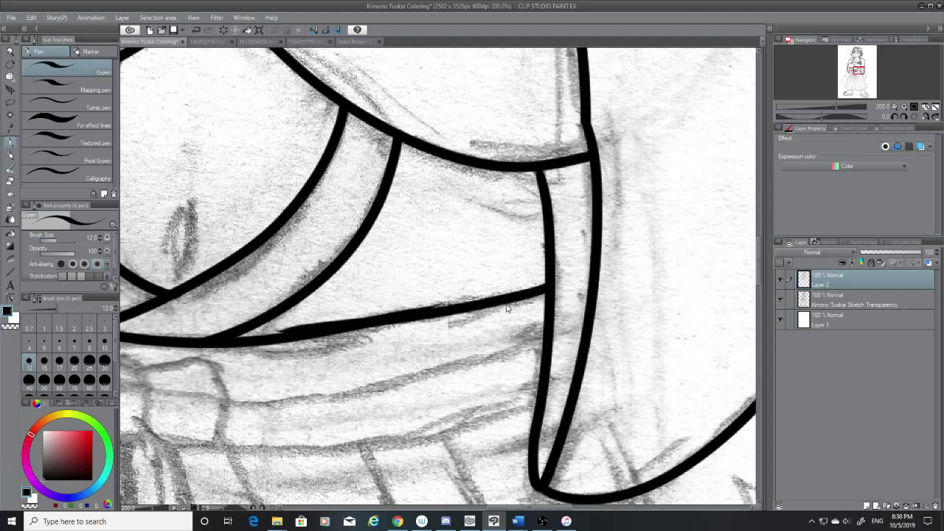
key("ctrl+z")
mouse_move(366, 323)
left_mouse_down()
mouse_move(519, 294)
mouse_move(299, 330)
left_mouse_up()
key("ctrl+z")
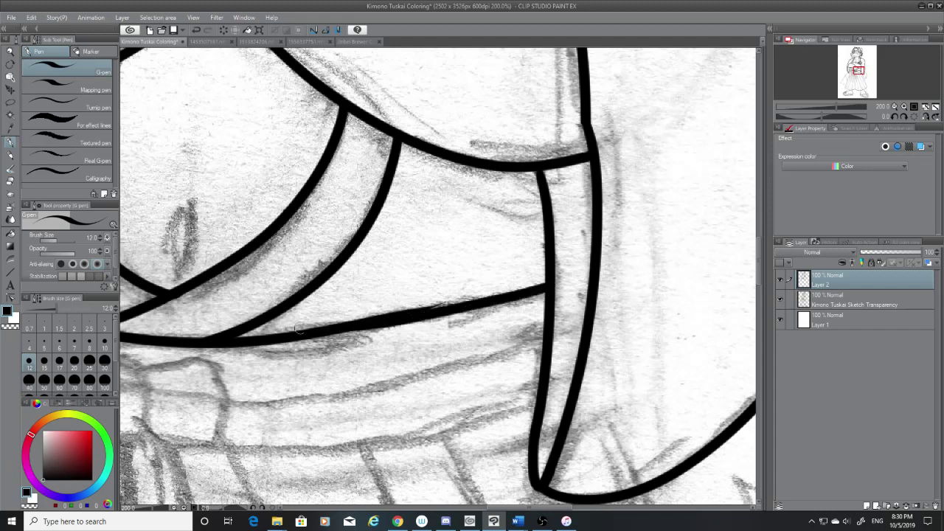
key("ctrl+z")
mouse_move(546, 285)
left_mouse_down()
mouse_move(428, 316)
mouse_move(355, 328)
mouse_move(529, 293)
mouse_move(275, 338)
left_mouse_up()
key("ctrl+z")
key("ctrl+z")
left_click_drag(547, 284, 293, 341)
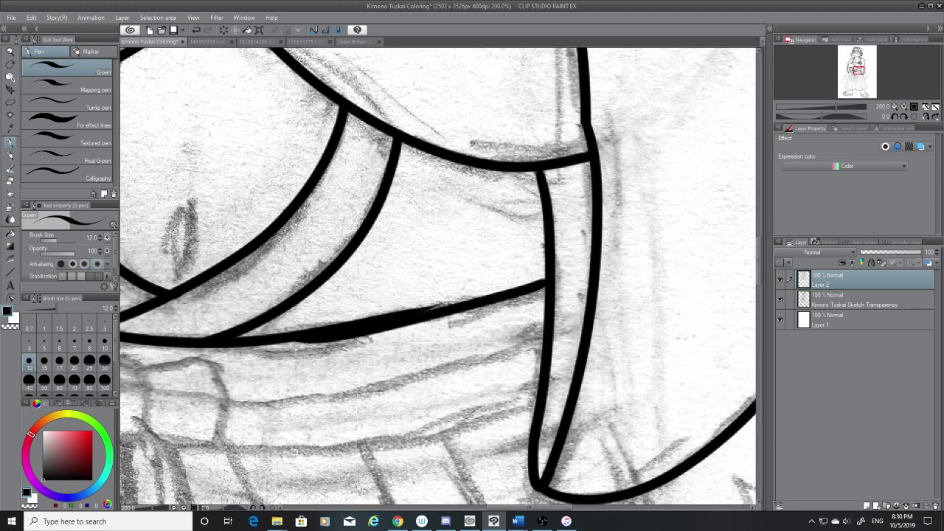
key("ctrl+z")
left_click_drag(546, 285, 294, 325)
key("ctrl+z")
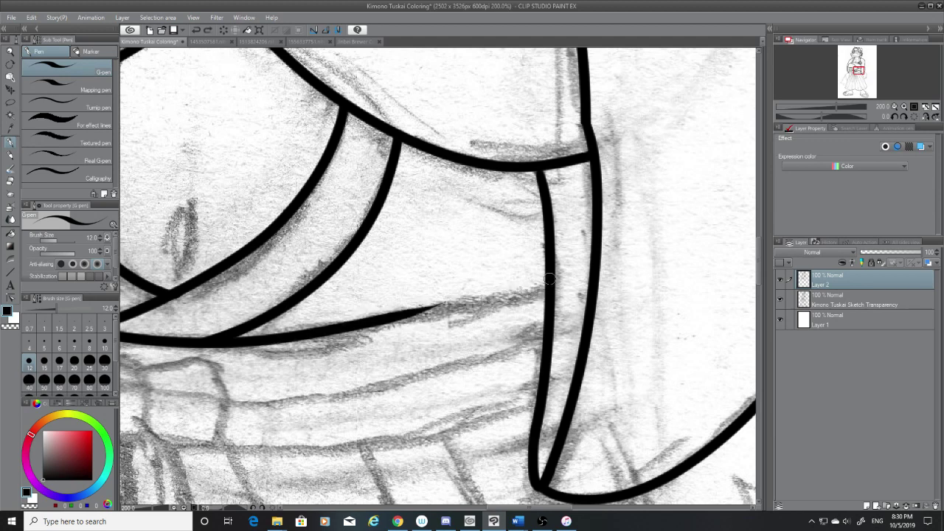
left_click_drag(546, 285, 297, 330)
key("ctrl+z")
Step: Trim the tapered end of the sash's upper edge with the Hard eraser and extend the edge to the right sleeve with the G-pen
left_click(10, 182)
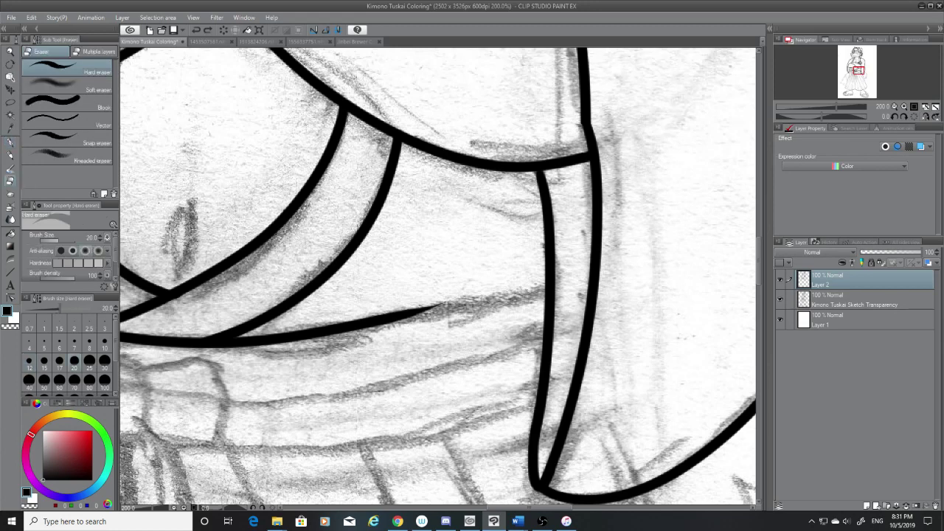
mouse_move(451, 301)
left_mouse_down()
mouse_move(391, 303)
mouse_move(432, 310)
mouse_move(402, 317)
left_mouse_up()
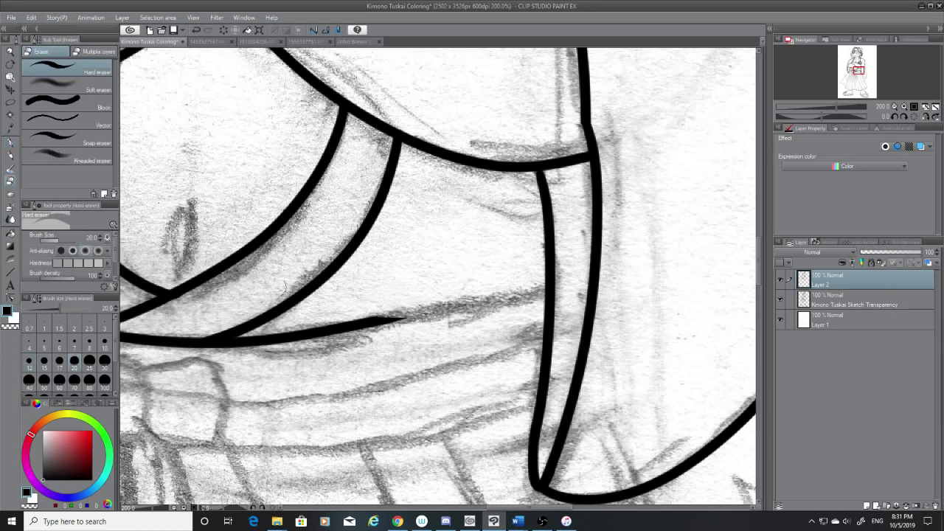
left_click(15, 152)
left_click(11, 142)
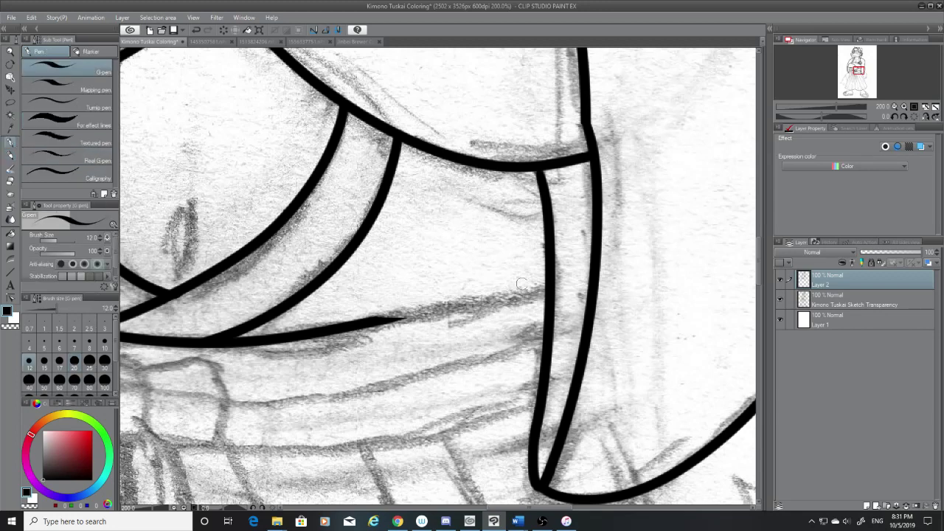
left_click_drag(547, 287, 302, 331)
key("ctrl+z")
mouse_move(546, 288)
left_mouse_down()
mouse_move(282, 327)
mouse_move(481, 302)
mouse_move(335, 329)
left_mouse_up()
key("ctrl+z")
key("ctrl+z")
left_click(546, 288, "shift")
key("ctrl+z")
left_click(546, 288, "shift")
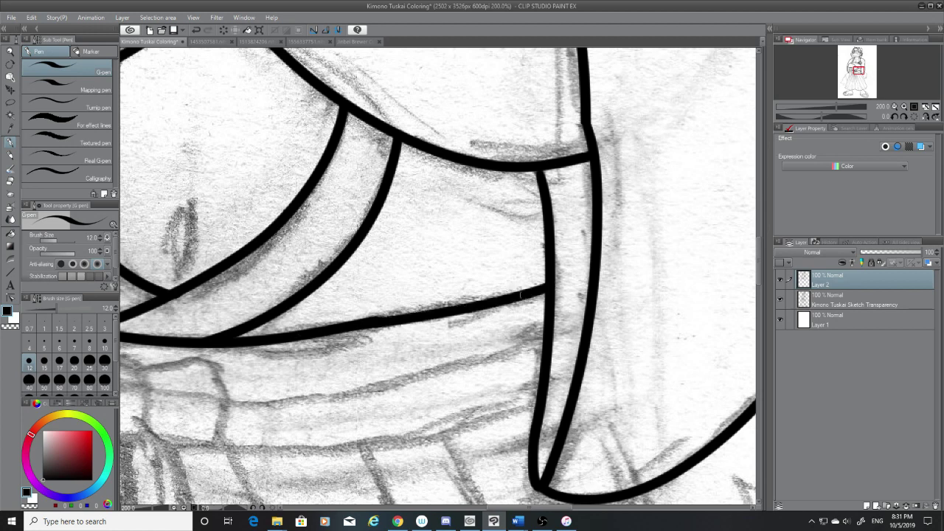
key("ctrl+z")
mouse_move(547, 277)
left_mouse_down()
mouse_move(466, 302)
mouse_move(304, 325)
left_mouse_up()
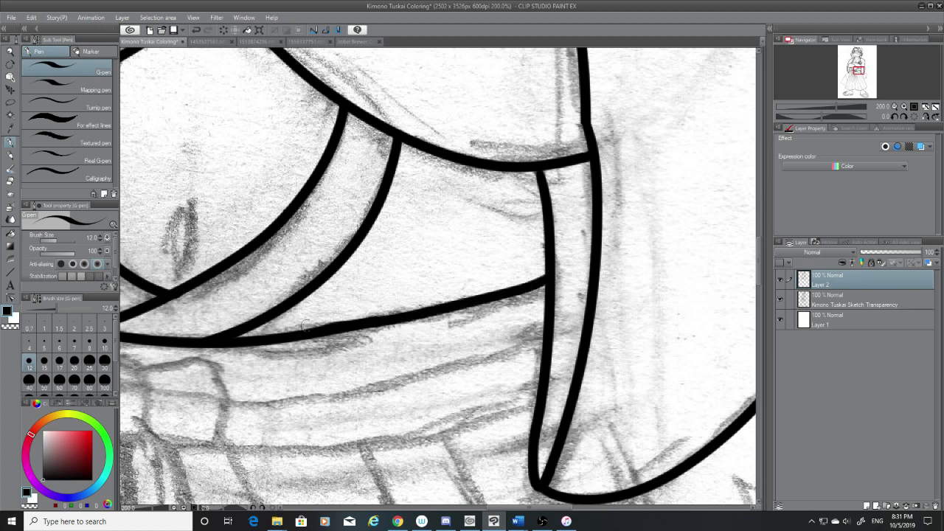
Step: Hide the sketch layer and smooth the joint in the sash's upper edge with the Hard eraser
left_click(782, 299)
left_click(10, 180)
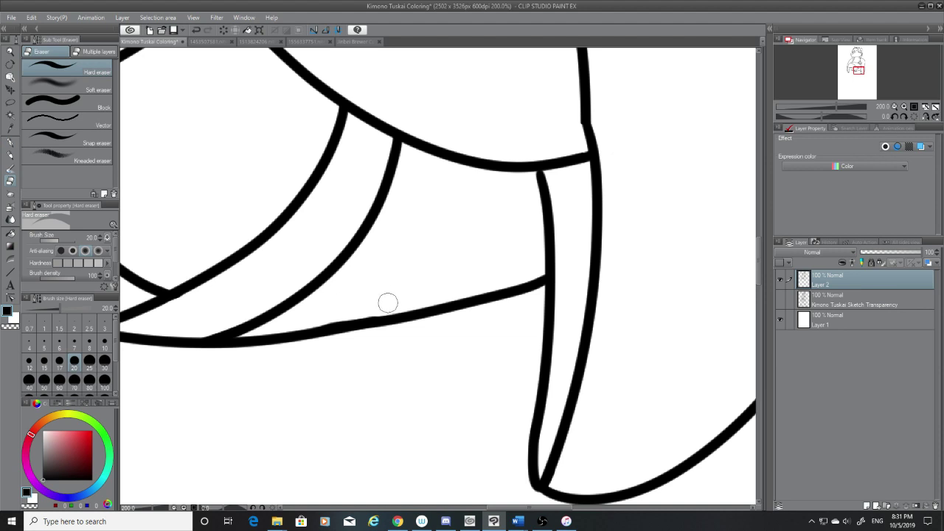
left_click_drag(382, 303, 312, 316)
mouse_move(562, 508)
left_mouse_down()
mouse_move(539, 508)
mouse_move(548, 508)
left_mouse_up()
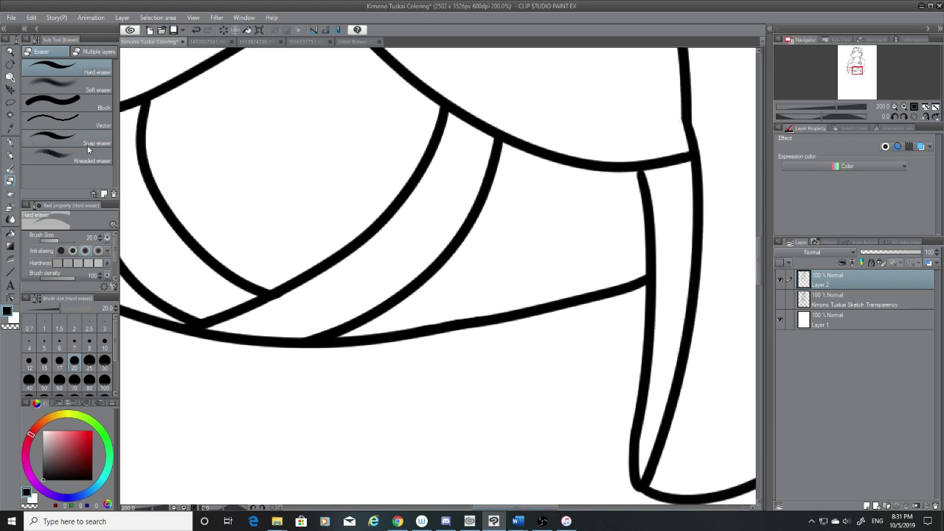
left_click(10, 142)
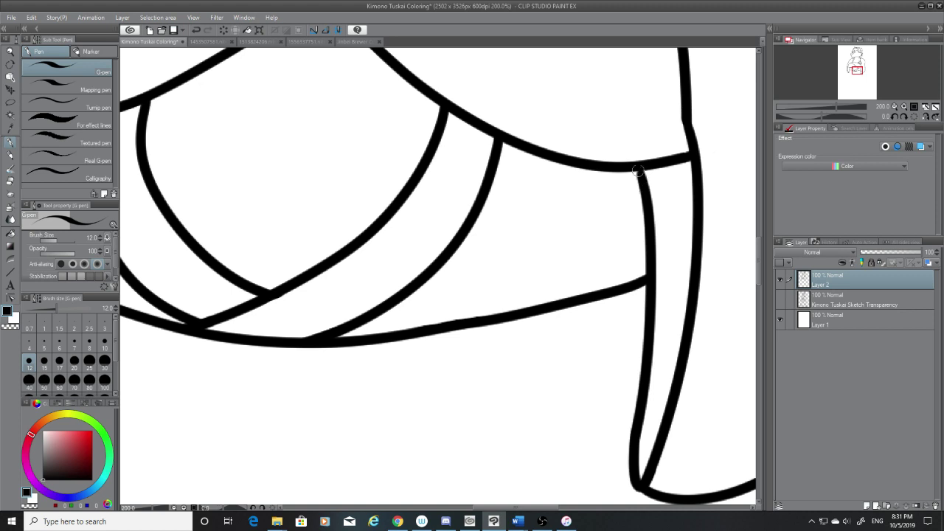
mouse_move(638, 168)
left_mouse_down()
mouse_move(646, 192)
mouse_move(650, 178)
left_mouse_up()
key("ctrl+z")
key("ctrl+z")
Step: Show the sketch layer again and ink the torso's left side line between the folded arm and the sash's upper corner with the G-pen
left_click_drag(556, 508, 501, 508)
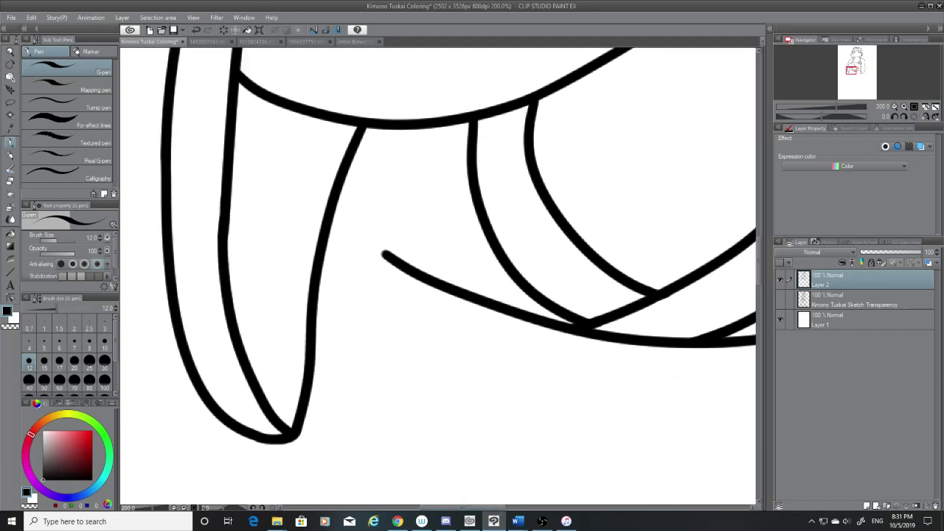
left_click(14, 182)
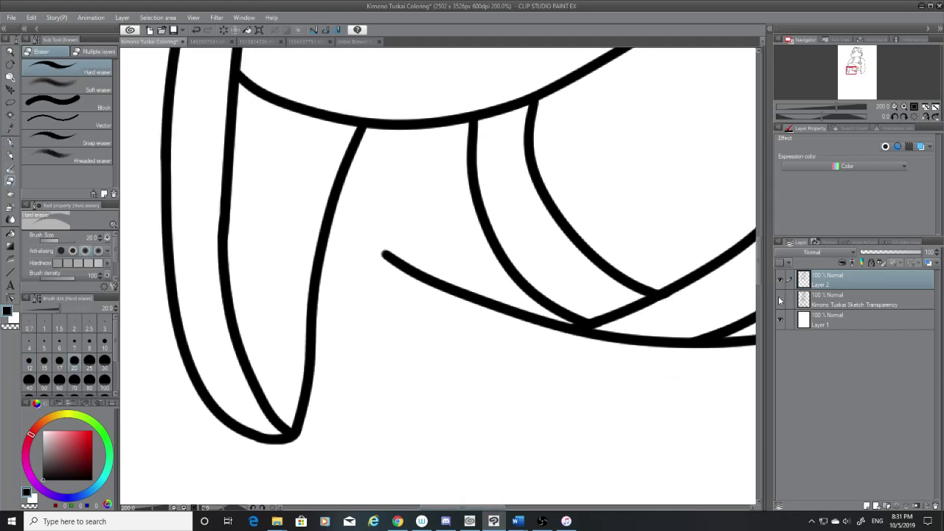
left_click(780, 298)
left_click(10, 142)
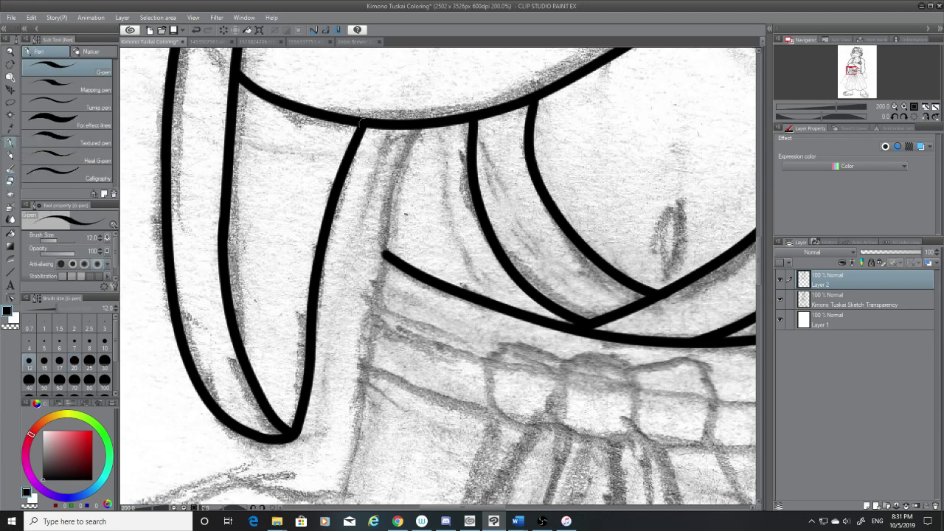
mouse_move(422, 119)
left_mouse_down()
mouse_move(391, 208)
mouse_move(390, 264)
left_mouse_up()
key("ctrl+z")
mouse_move(422, 121)
left_mouse_down()
mouse_move(397, 178)
mouse_move(388, 263)
mouse_move(415, 112)
mouse_move(390, 264)
left_mouse_up()
key("ctrl+z")
key("ctrl+z")
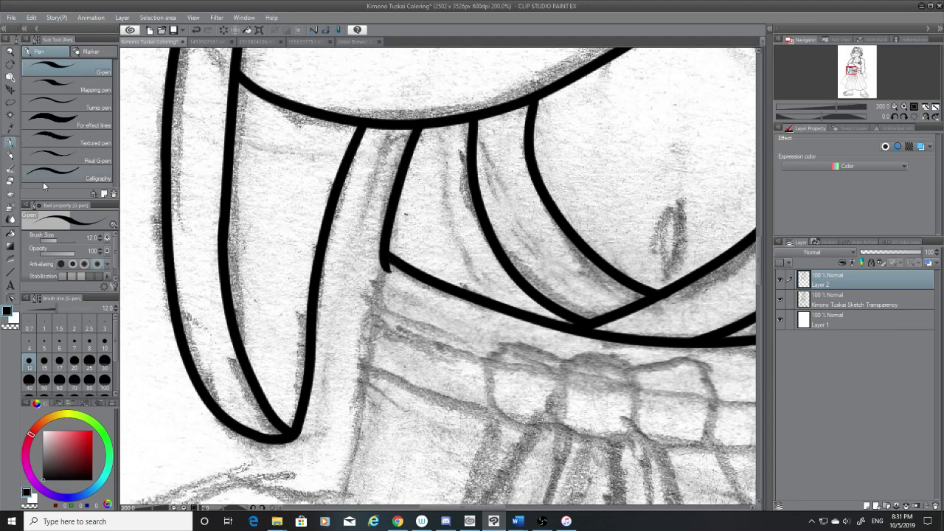
left_click(11, 181)
key("ctrl+z")
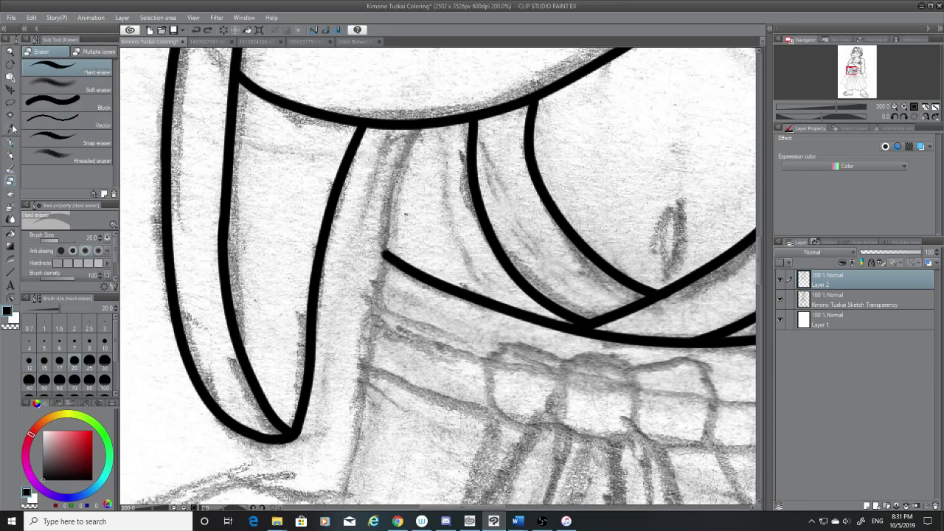
left_click(10, 142)
mouse_move(381, 256)
left_mouse_down()
mouse_move(383, 228)
mouse_move(413, 128)
left_mouse_up()
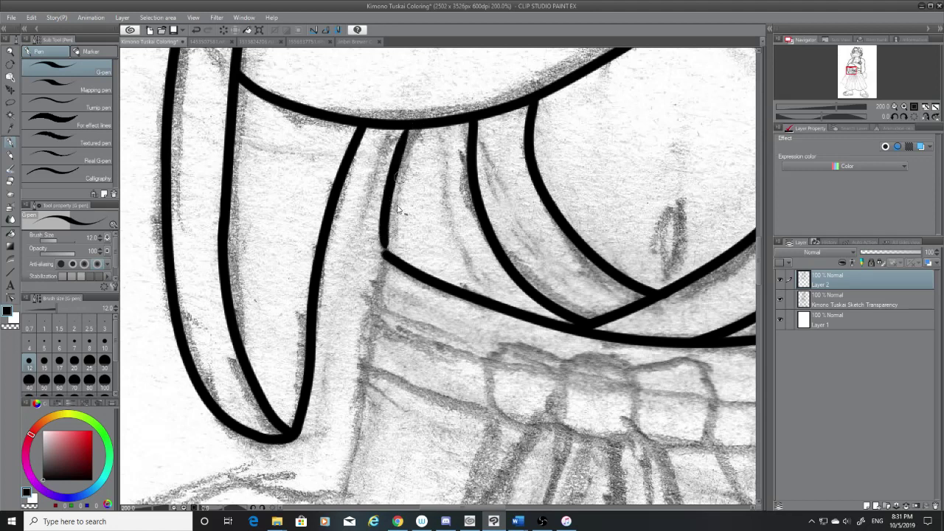
key("ctrl+z")
mouse_move(382, 256)
left_mouse_down()
mouse_move(400, 152)
mouse_move(413, 130)
left_mouse_up()
key("ctrl+z")
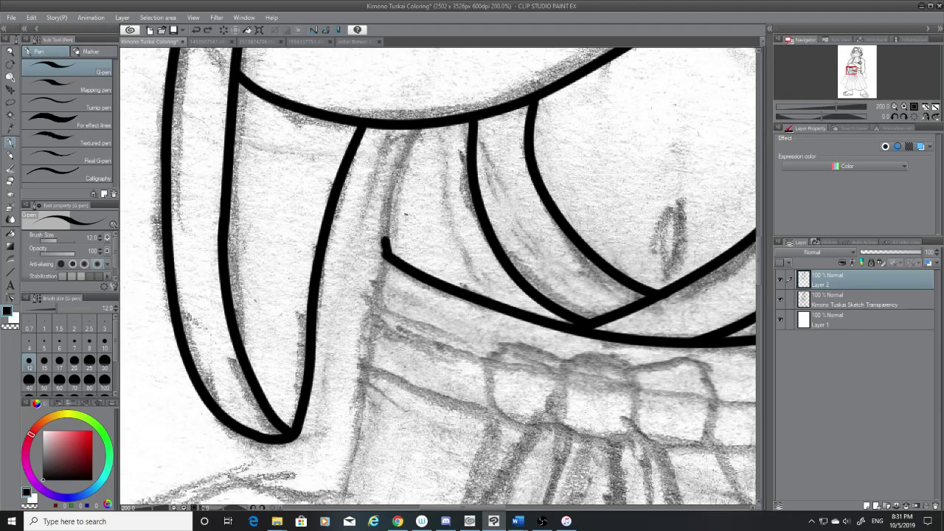
left_click_drag(382, 255, 421, 128)
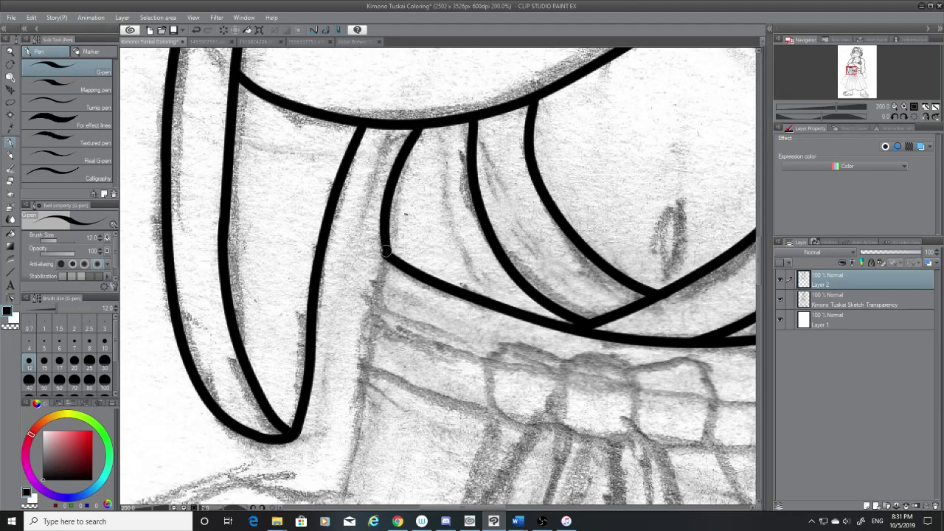
left_click_drag(386, 251, 380, 308)
key("ctrl+z")
key("ctrl+z")
left_click_drag(388, 255, 375, 306)
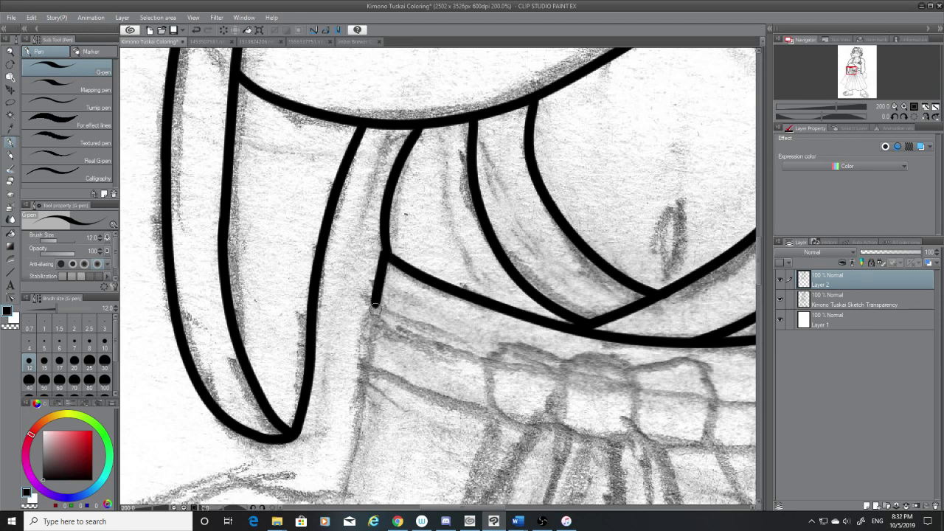
key("ctrl+z")
left_click_drag(386, 252, 376, 310)
key("ctrl+z")
left_click_drag(385, 251, 379, 308)
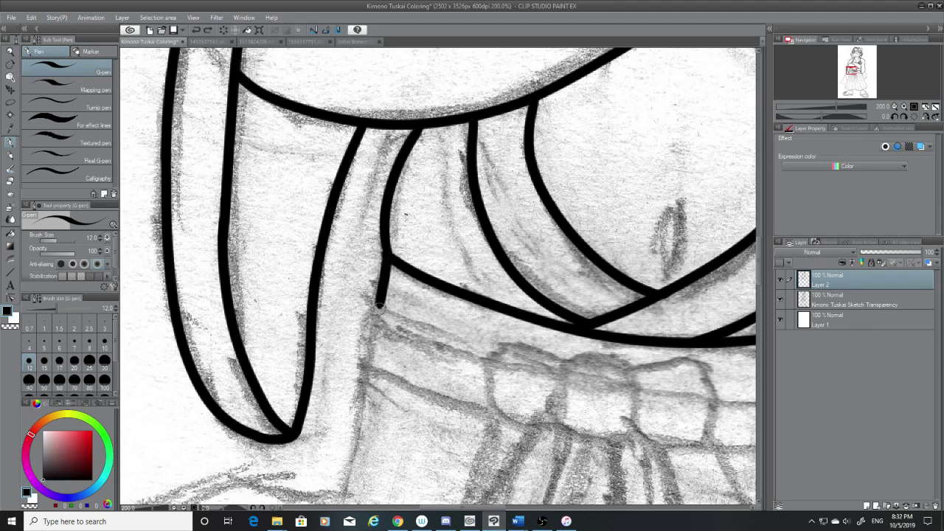
key("ctrl+z")
left_click_drag(385, 251, 373, 323)
key("ctrl+z")
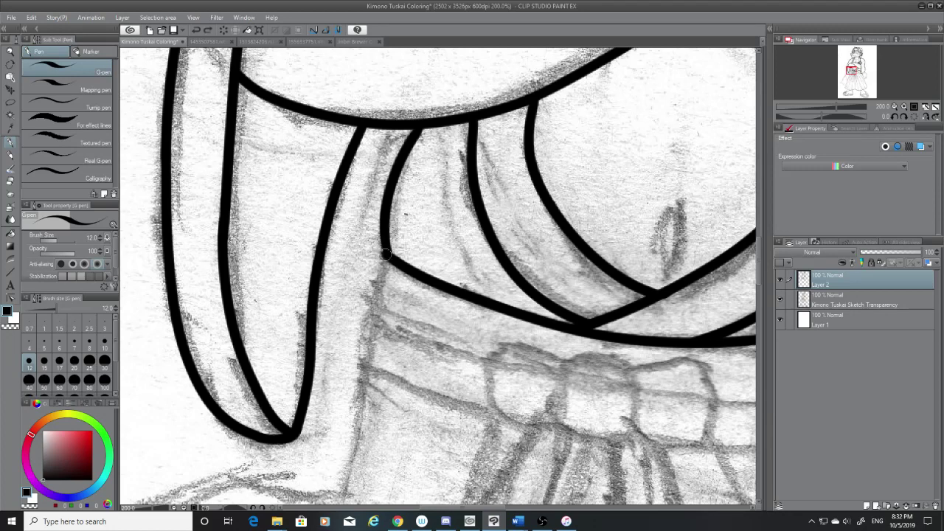
Step: Ink the short left end of the sash's upper band down from its corner, temporarily hiding the sketch to check the joint
left_click_drag(385, 254, 378, 312)
left_click(782, 299)
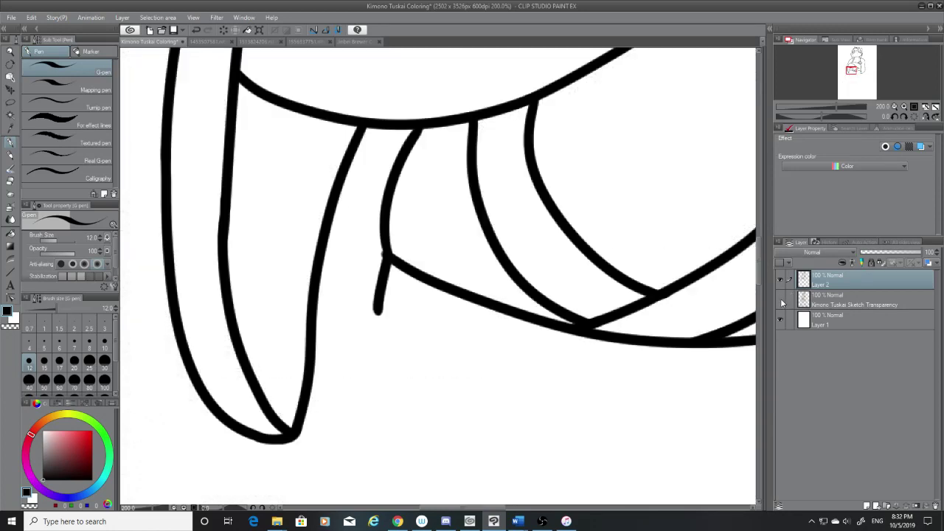
key("ctrl+z")
left_click_drag(385, 255, 378, 316)
key("ctrl+z")
left_click_drag(386, 254, 378, 315)
key("ctrl+z")
left_click_drag(383, 257, 375, 323)
left_click(787, 297)
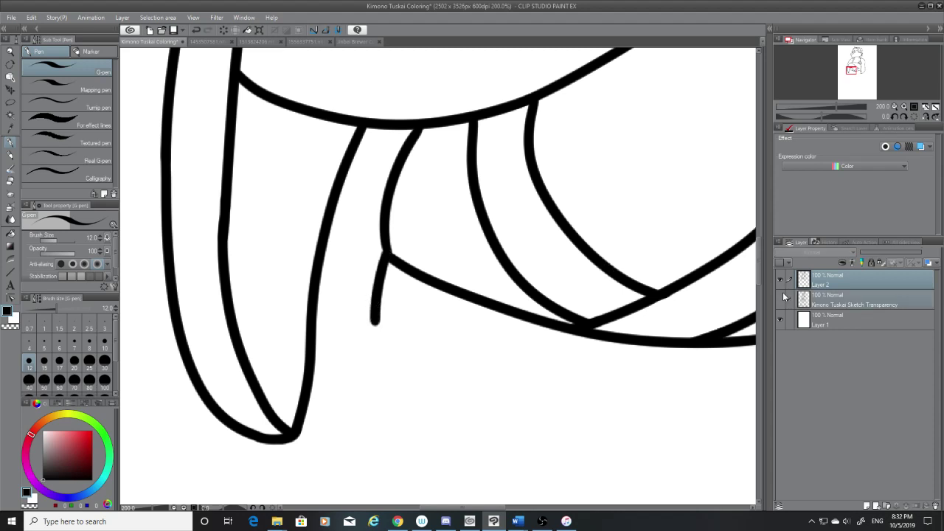
left_click(780, 297)
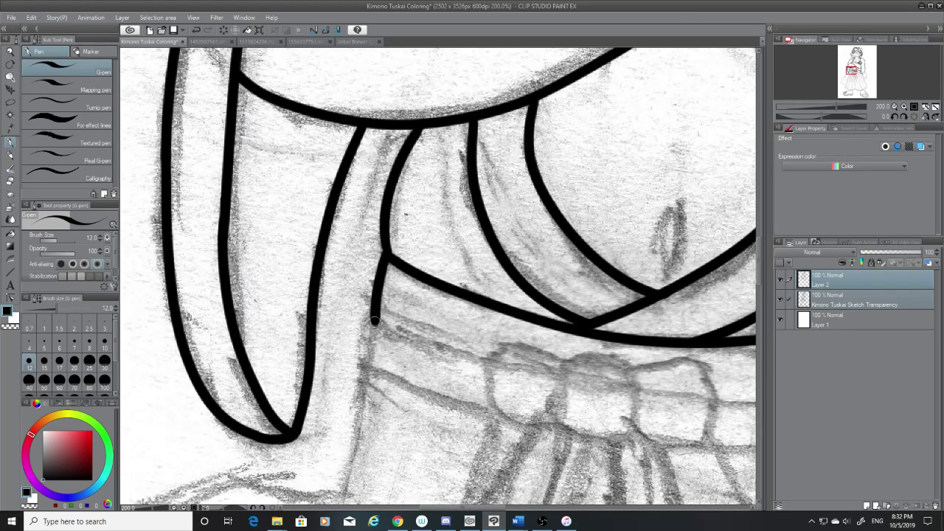
Step: Ink the lower edge of the sash's upper band from its left corner to the sketched knot with the G-pen
mouse_move(374, 322)
left_mouse_down()
mouse_move(476, 358)
mouse_move(531, 365)
left_mouse_up()
key("ctrl+z")
mouse_move(375, 322)
left_mouse_down()
mouse_move(533, 366)
mouse_move(492, 365)
left_mouse_up()
left_click(11, 180)
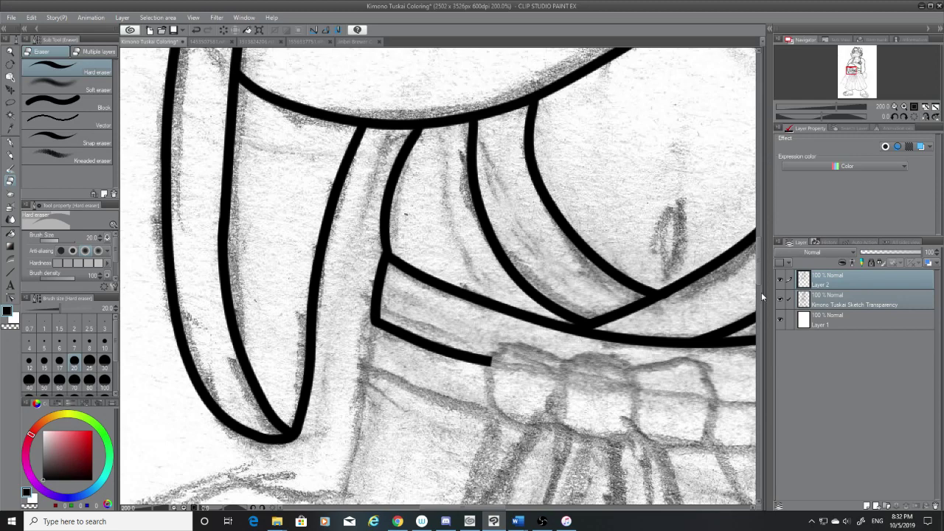
scroll(763, 296, "down", 3)
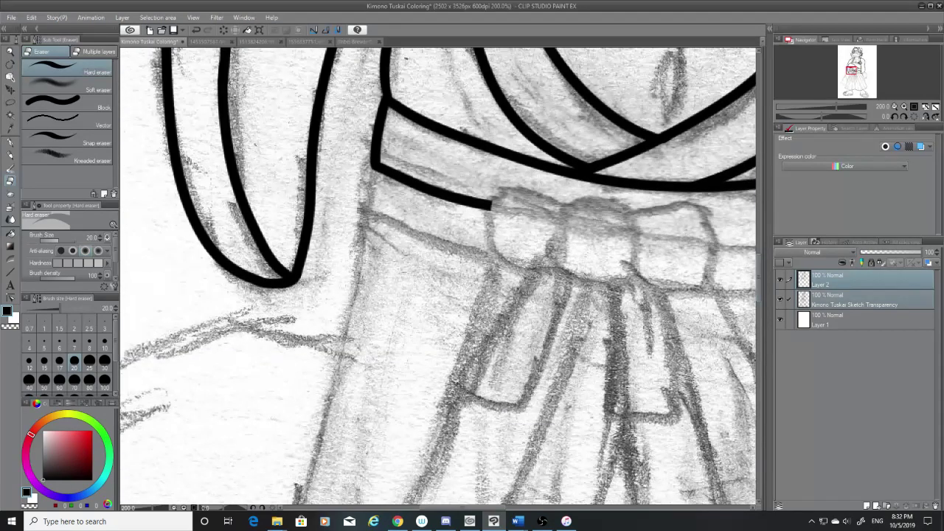
left_click(11, 143)
left_click_drag(374, 166, 363, 218)
key("ctrl+z")
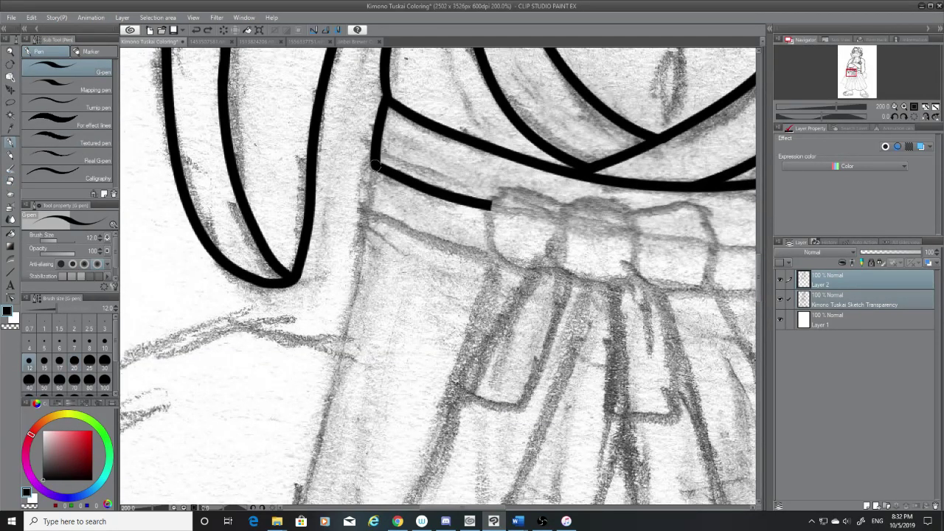
left_click_drag(375, 164, 361, 224)
key("ctrl+z")
mouse_move(375, 164)
left_mouse_down()
mouse_move(367, 210)
mouse_move(537, 273)
left_mouse_up()
key("ctrl+z")
left_click_drag(367, 213, 537, 271)
key("ctrl+z")
key("ctrl+z")
left_click_drag(375, 164, 363, 233)
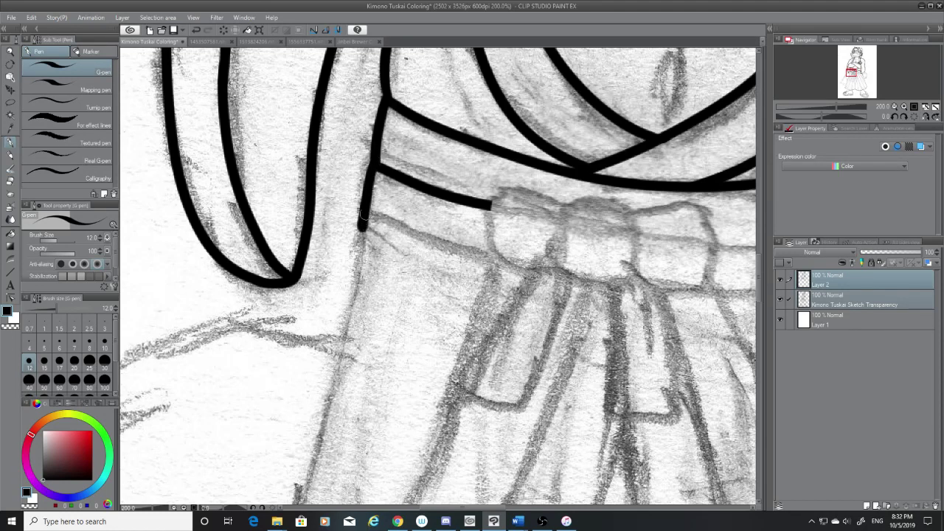
key("ctrl+z")
Step: Ink the left end of the sash's second band and its lower edge across to the area below the knot
mouse_move(375, 164)
left_mouse_down()
mouse_move(364, 210)
mouse_move(406, 234)
mouse_move(552, 273)
left_mouse_up()
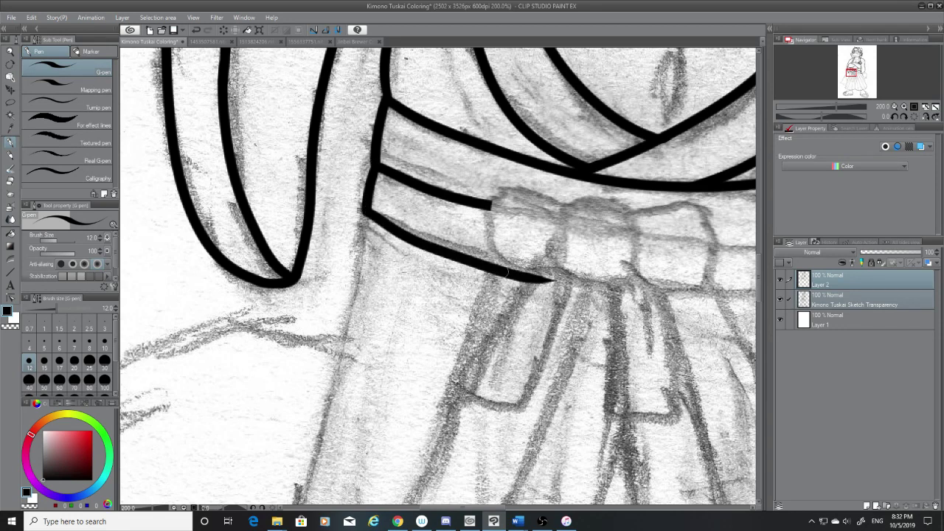
key("ctrl+z")
mouse_move(368, 213)
left_mouse_down()
mouse_move(453, 248)
mouse_move(556, 270)
left_mouse_up()
key("ctrl+z")
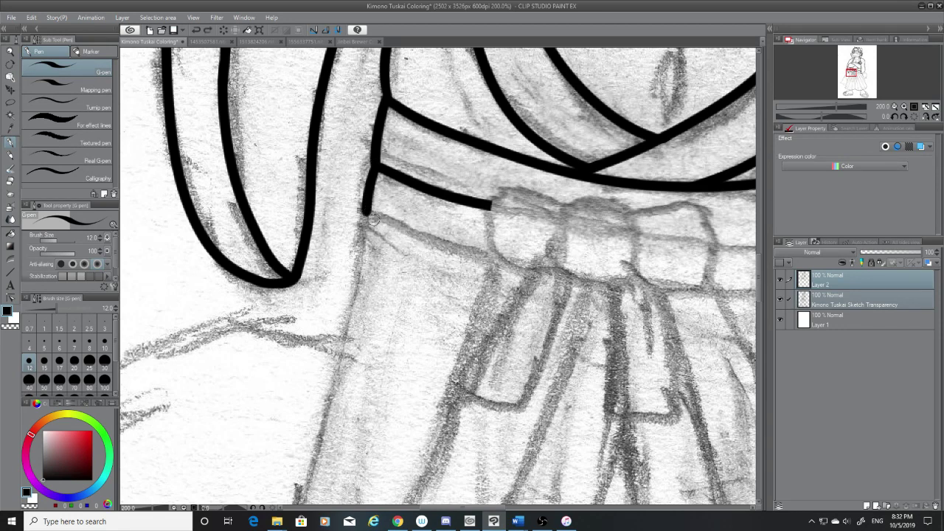
mouse_move(366, 211)
left_mouse_down()
mouse_move(456, 259)
mouse_move(555, 267)
left_mouse_up()
key("ctrl+z")
key("ctrl+z")
left_click_drag(366, 210, 553, 260)
left_click_drag(376, 166, 366, 211)
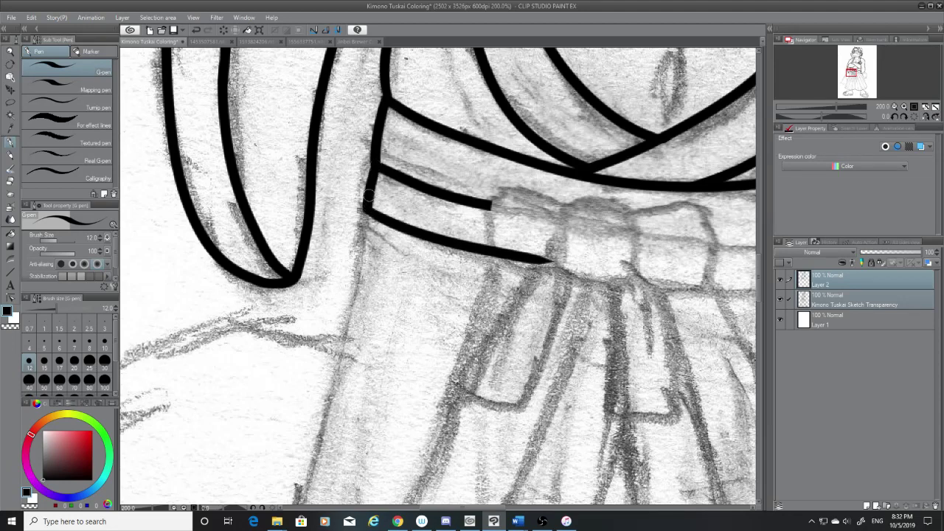
Step: Erase the excess of the second band's lower edge past the knot's left side, then return to the G-pen
key("e")
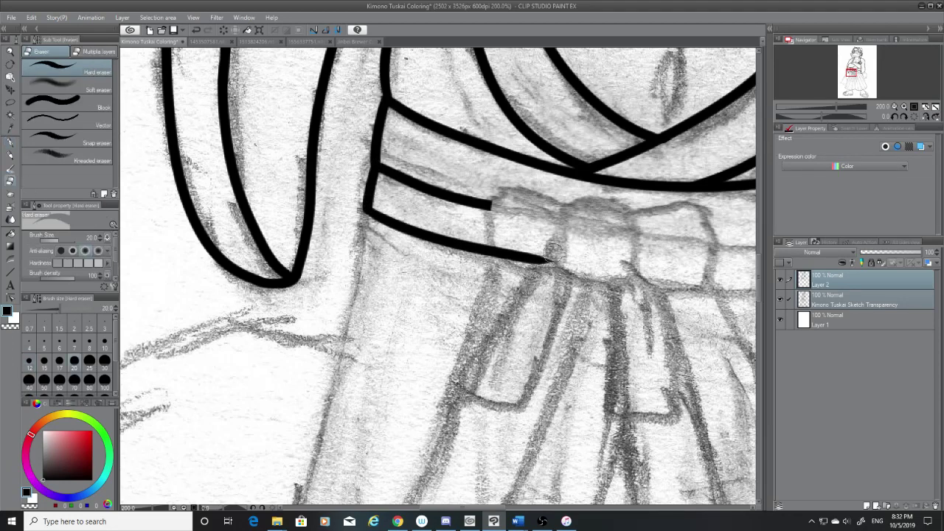
left_click_drag(555, 251, 495, 251)
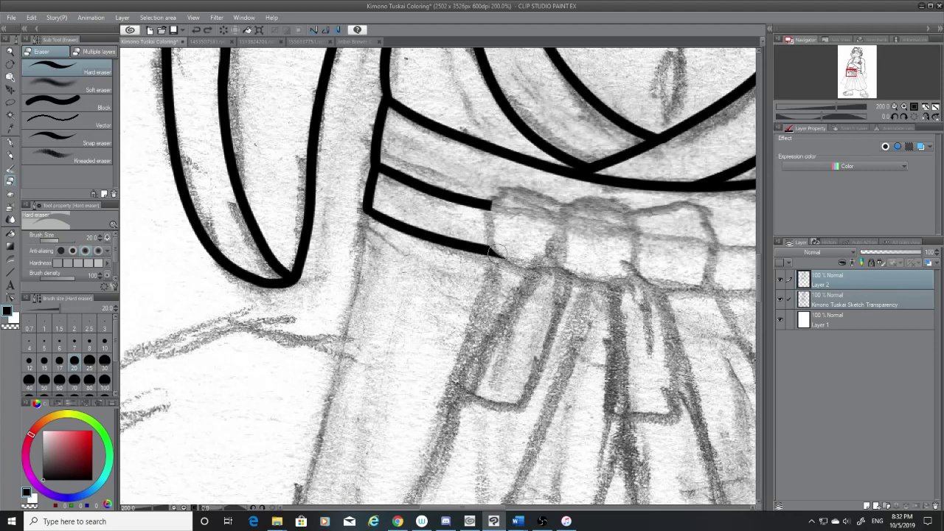
key("p")
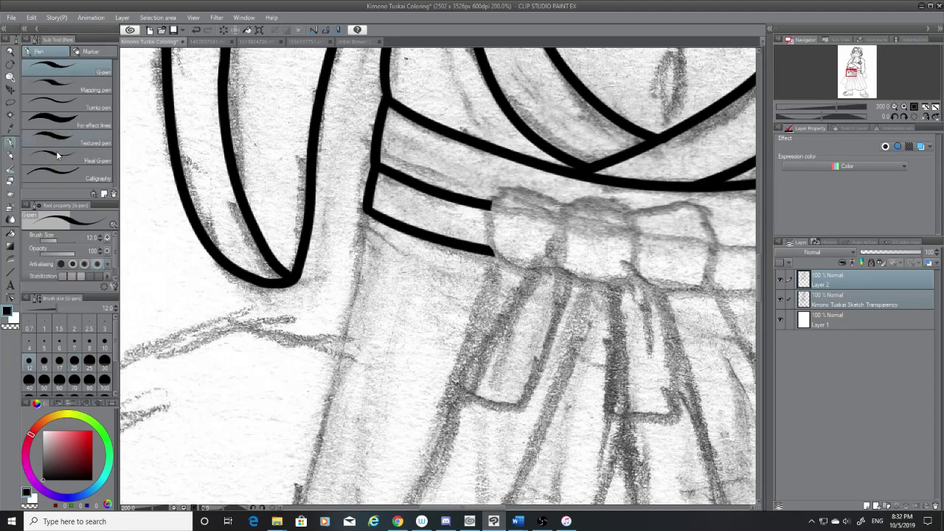
left_click_drag(493, 508, 515, 507)
Step: Try to ink the knot with a rounded top on its left loop and a rounded centre
left_click_drag(320, 204, 426, 201)
key("ctrl+z")
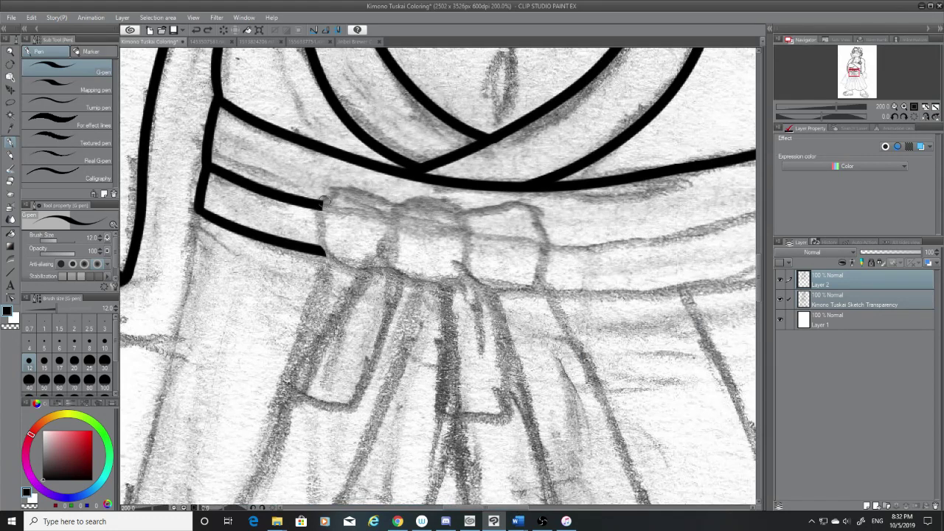
mouse_move(320, 204)
left_mouse_down()
mouse_move(394, 198)
mouse_move(483, 222)
left_mouse_up()
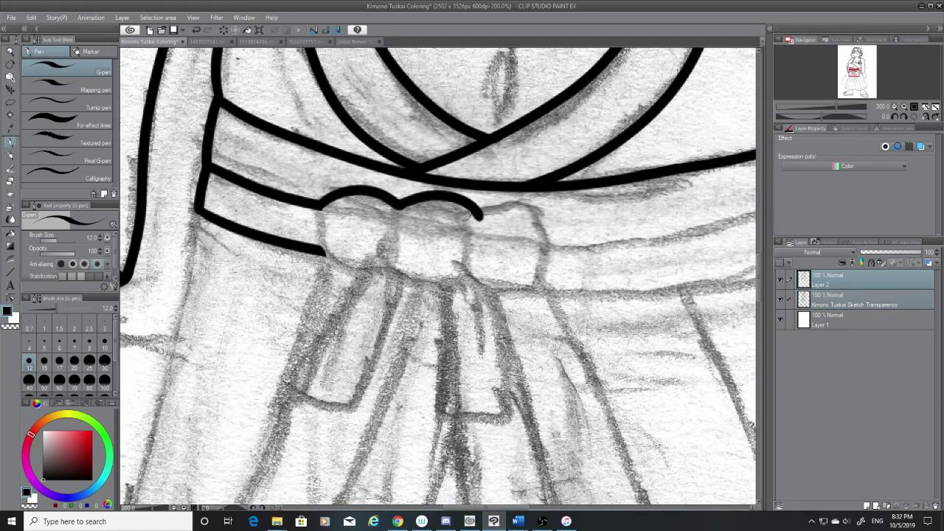
key("ctrl+z")
mouse_move(397, 201)
left_mouse_down()
mouse_move(475, 229)
mouse_move(473, 280)
left_mouse_up()
key("ctrl+z")
left_click_drag(472, 222, 461, 282)
key("ctrl+z")
left_click_drag(474, 222, 456, 277)
key("ctrl+z")
mouse_move(398, 208)
left_mouse_down()
mouse_move(390, 230)
mouse_move(406, 276)
mouse_move(456, 277)
left_mouse_up()
key("ctrl+z")
key("ctrl+z")
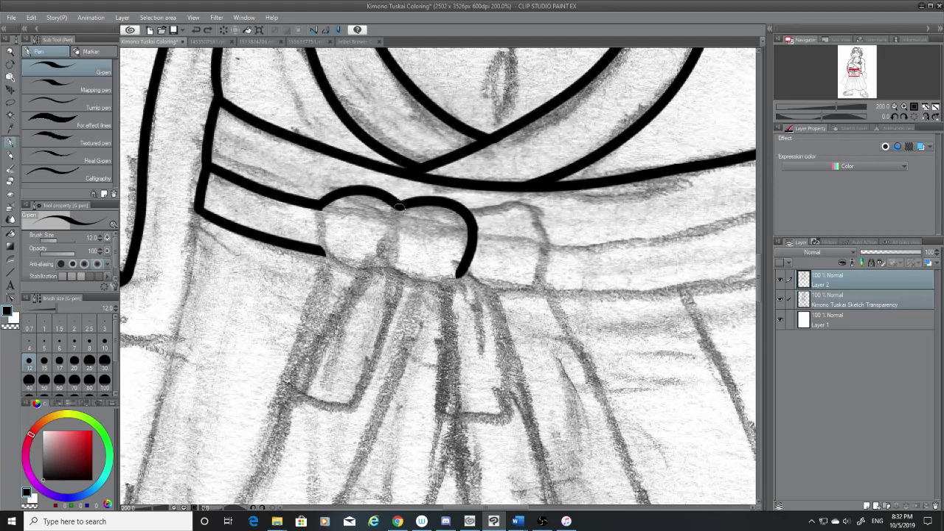
left_click_drag(399, 208, 458, 277)
key("ctrl+z")
left_click_drag(398, 208, 457, 277)
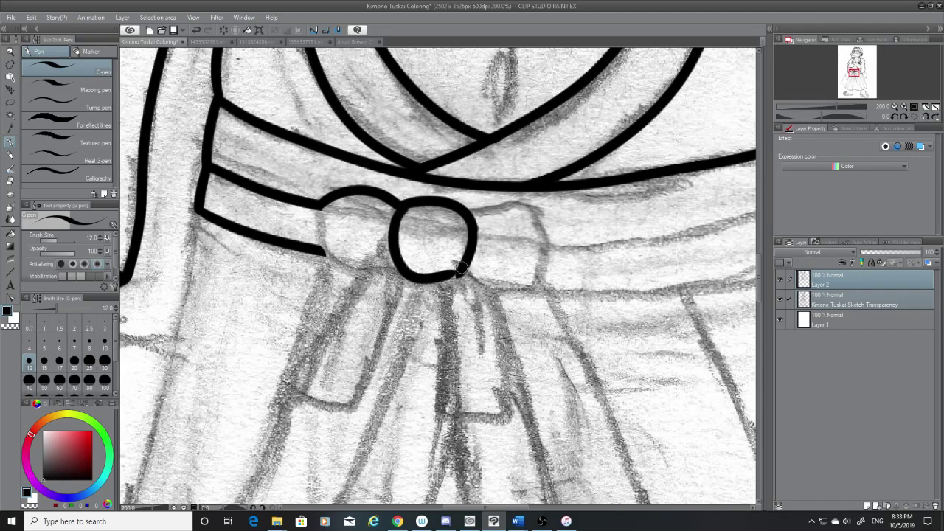
key("ctrl+z")
mouse_move(398, 207)
left_mouse_down()
mouse_move(446, 283)
mouse_move(472, 259)
left_mouse_up()
key("ctrl+z")
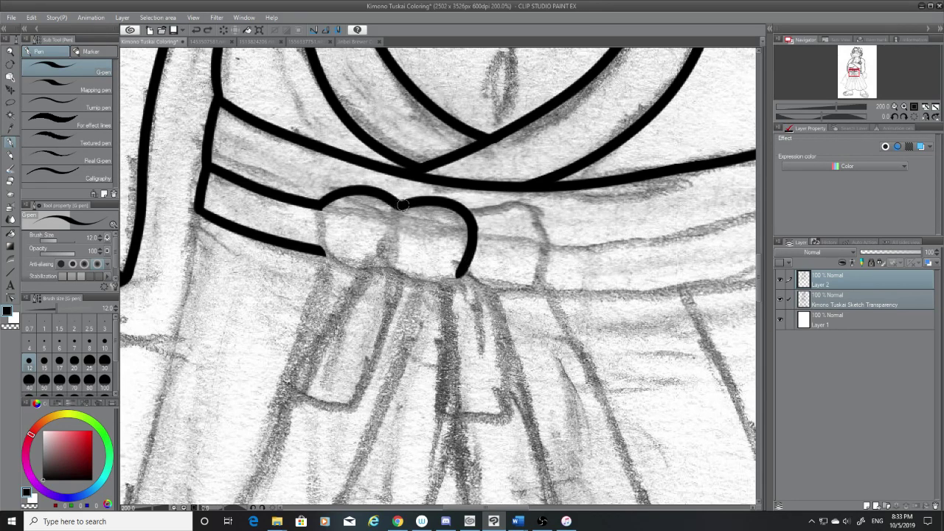
mouse_move(402, 204)
left_mouse_down()
mouse_move(461, 277)
mouse_move(453, 261)
left_mouse_up()
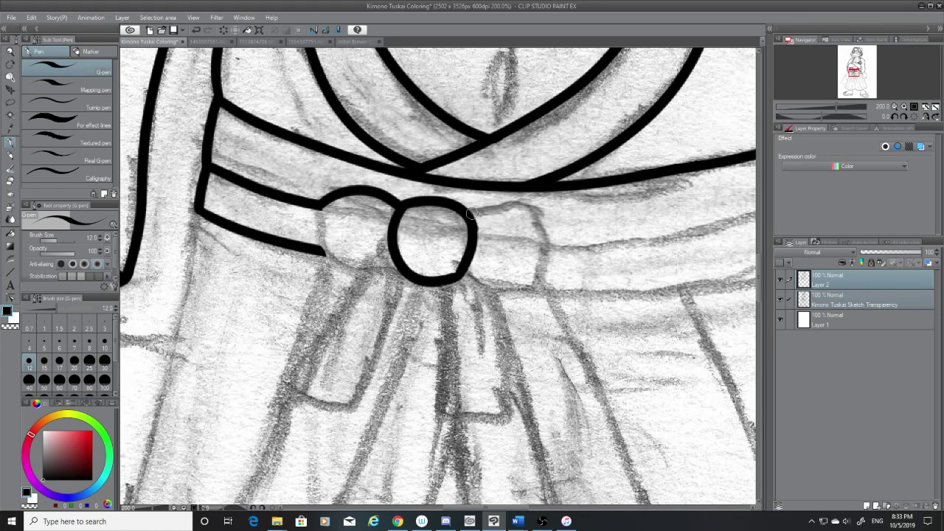
Step: Try to ink a rounded right loop from the knot's centre, curving back under to its lower edge
left_click_drag(472, 213, 551, 205)
key("ctrl+z")
mouse_move(473, 214)
left_mouse_down()
mouse_move(530, 213)
mouse_move(560, 233)
left_mouse_up()
key("ctrl+z")
key("ctrl+z")
mouse_move(471, 215)
left_mouse_down()
mouse_move(550, 252)
mouse_move(525, 294)
left_mouse_up()
key("ctrl+z")
left_click_drag(552, 247, 465, 268)
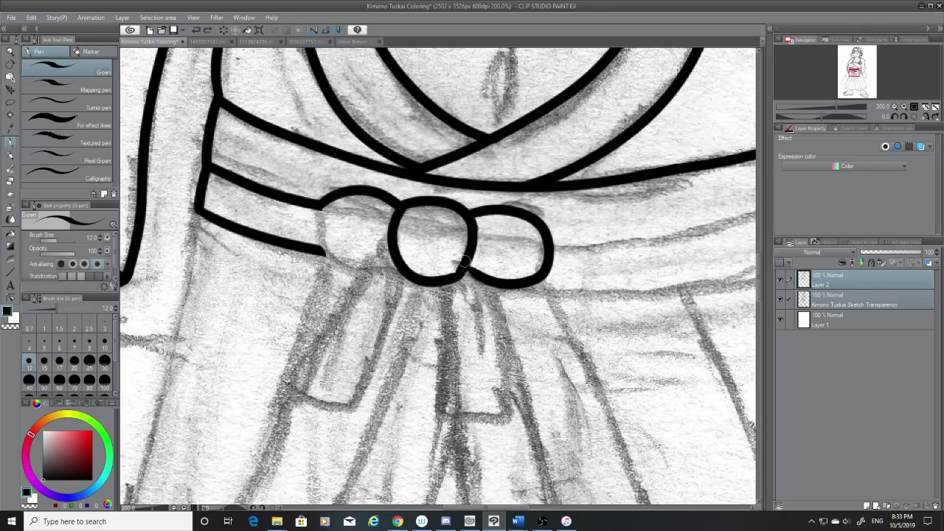
key("ctrl+z")
key("ctrl+z")
mouse_move(468, 215)
left_mouse_down()
mouse_move(522, 295)
mouse_move(467, 271)
left_mouse_up()
key("ctrl+z")
left_click_drag(533, 288, 466, 276)
key("ctrl+z")
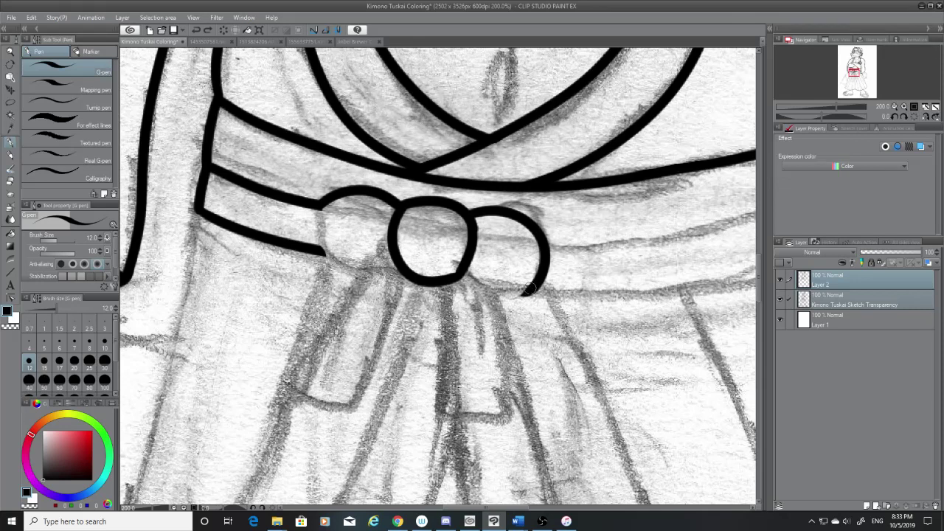
mouse_move(530, 289)
left_mouse_down()
mouse_move(511, 299)
mouse_move(470, 265)
left_mouse_up()
key("ctrl+z")
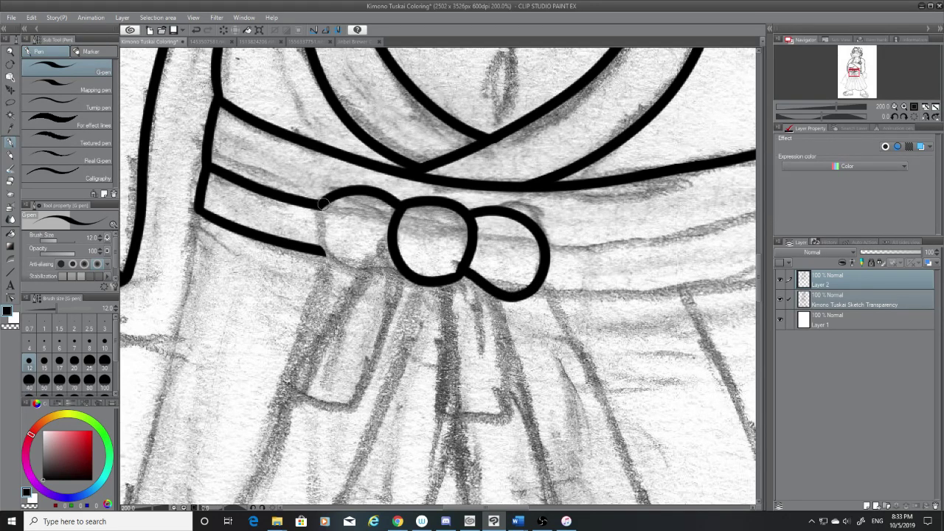
Step: Try closing the knot's left loop, then undo all the rounded knot strokes back to the bare band ends
left_click_drag(323, 204, 384, 267)
key("ctrl+z")
key("ctrl+z")
key("ctrl+z")
key("ctrl+z")
key("ctrl+z")
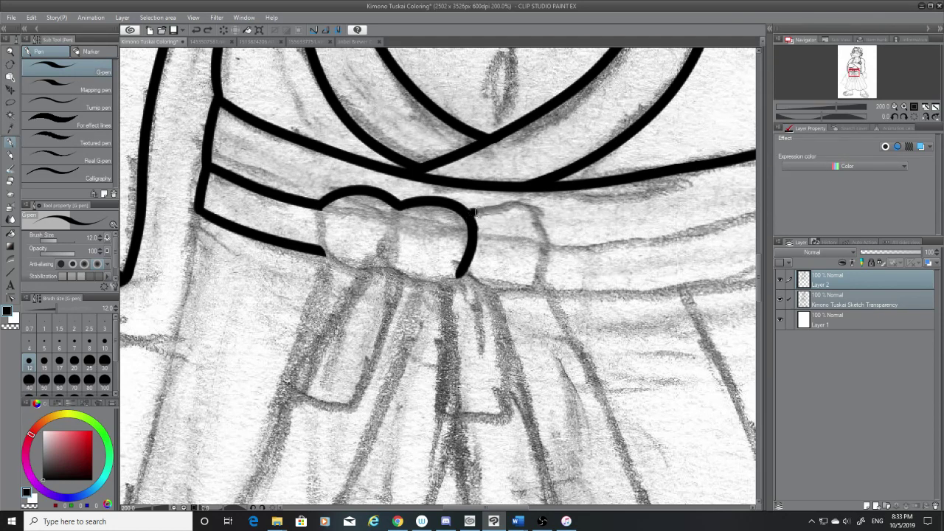
key("ctrl+z")
key("ctrl+z")
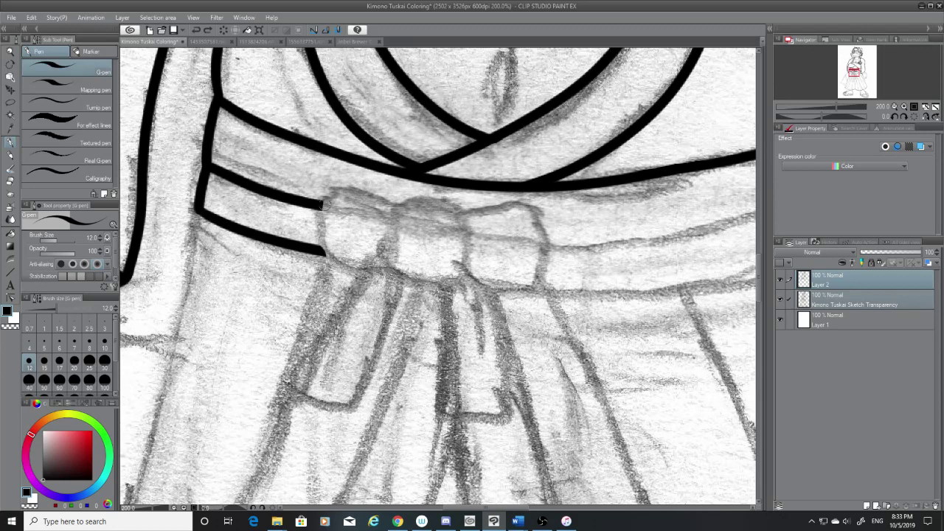
Step: Ink the straight left side of the knot's left loop and its top edge up to the centre
left_click_drag(322, 201, 326, 262)
key("ctrl+z")
left_click_drag(322, 191, 324, 259)
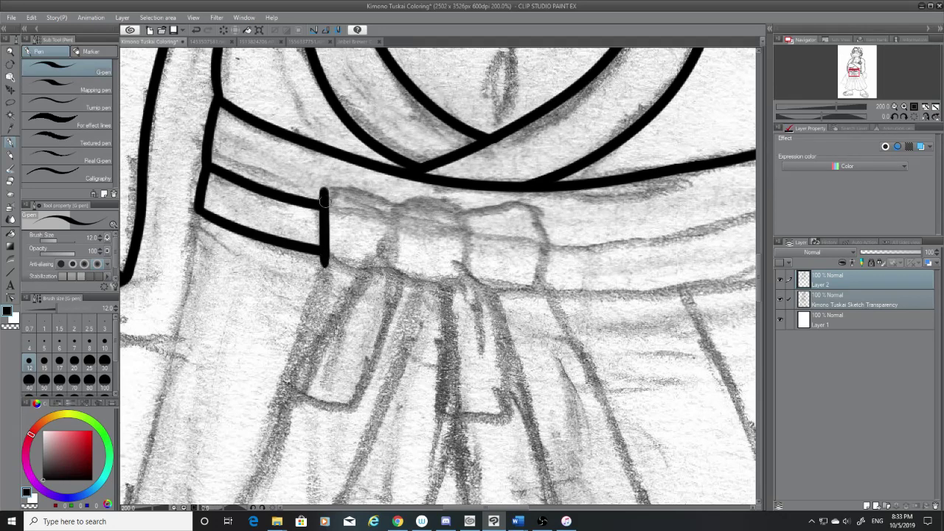
mouse_move(323, 194)
left_mouse_down()
mouse_move(350, 189)
mouse_move(407, 215)
mouse_move(400, 205)
mouse_move(452, 199)
mouse_move(467, 255)
left_mouse_up()
key("ctrl+z")
Step: Ink the curved top and right side of the knot's centre piece
mouse_move(398, 207)
left_mouse_down()
mouse_move(455, 219)
mouse_move(465, 272)
left_mouse_up()
key("ctrl+z")
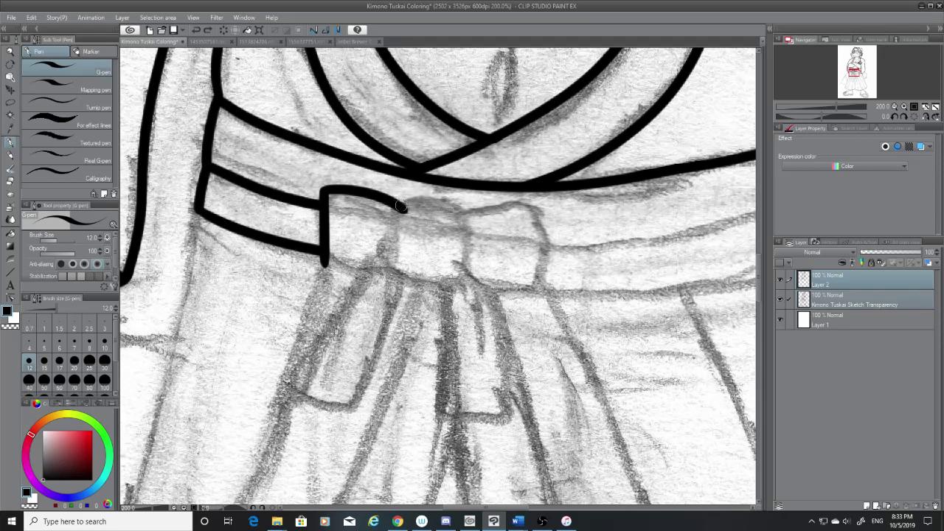
mouse_move(399, 207)
left_mouse_down()
mouse_move(454, 210)
mouse_move(461, 279)
left_mouse_up()
Step: Ink the knot's flared right loop with its top edge, curved outer side and bottom edge, trimming the corner with the eraser
mouse_move(460, 215)
left_mouse_down()
mouse_move(547, 214)
mouse_move(533, 206)
mouse_move(535, 293)
left_mouse_up()
key("ctrl+z")
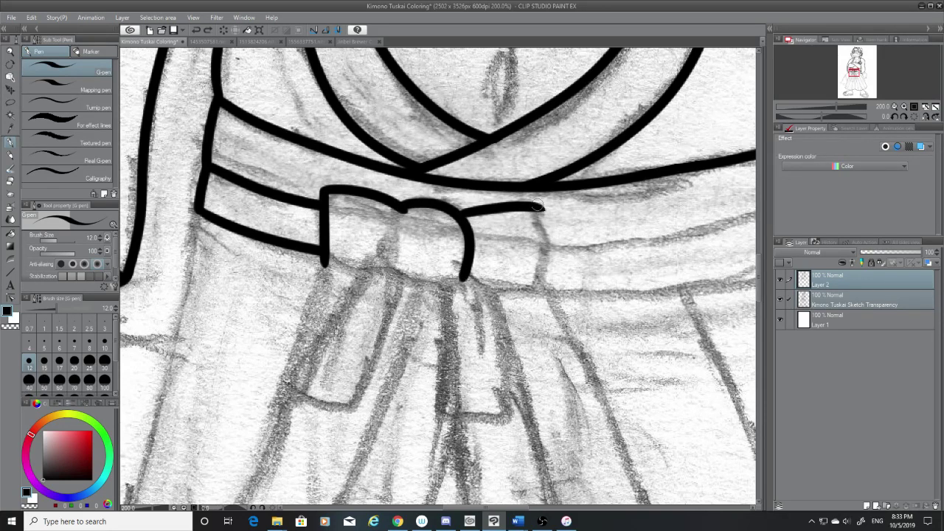
key("e")
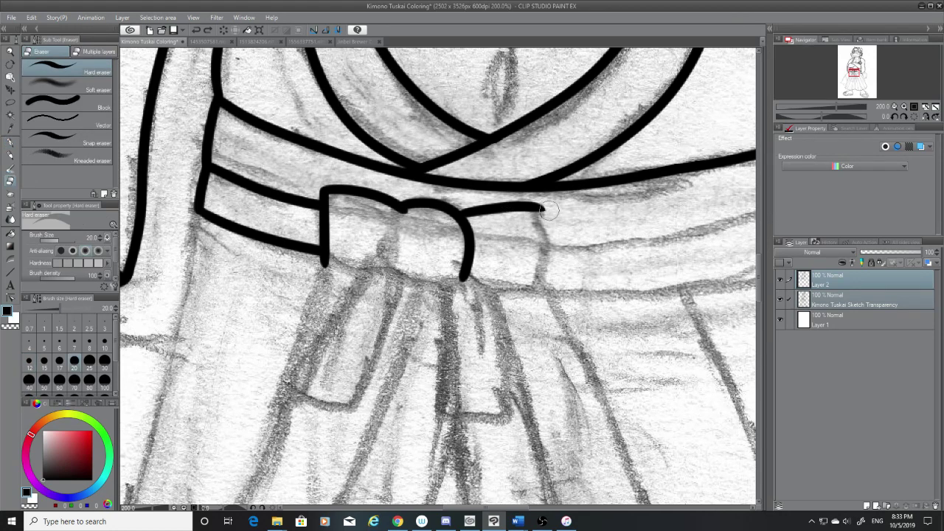
mouse_move(549, 210)
left_mouse_down()
mouse_move(552, 233)
mouse_move(531, 290)
left_mouse_up()
left_click(9, 143)
key("ctrl+z")
mouse_move(532, 208)
left_mouse_down()
mouse_move(535, 288)
mouse_move(472, 267)
left_mouse_up()
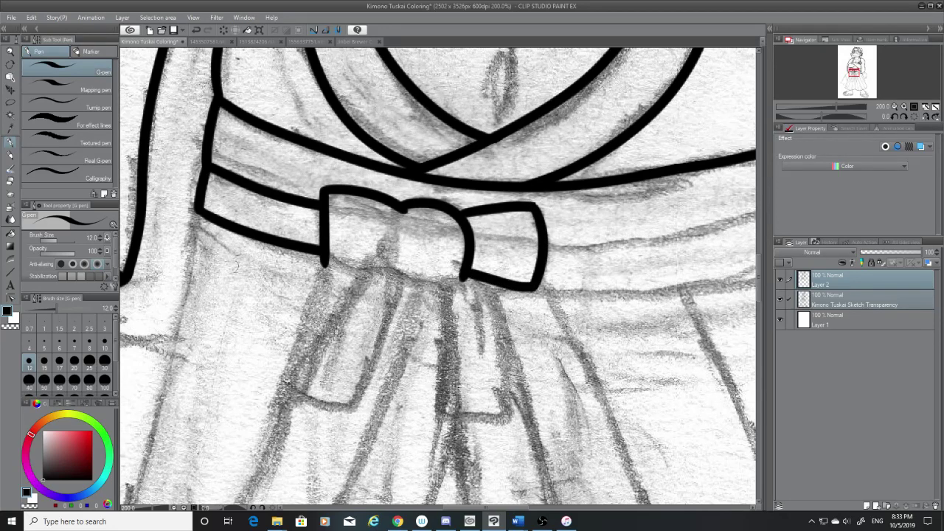
Step: Ink the bottom edge of the knot's left loop and erase the overlap where the loop meets the centre's top
left_click_drag(323, 263, 380, 266)
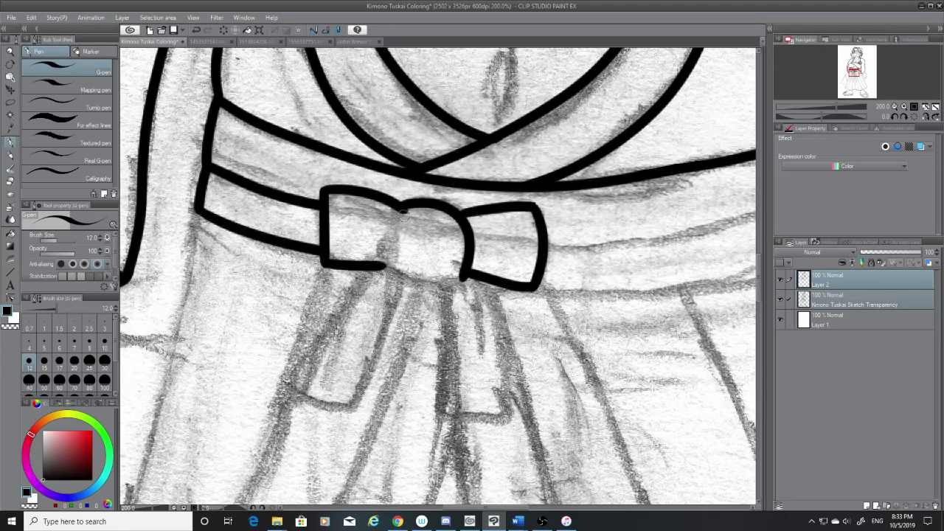
left_click(10, 182)
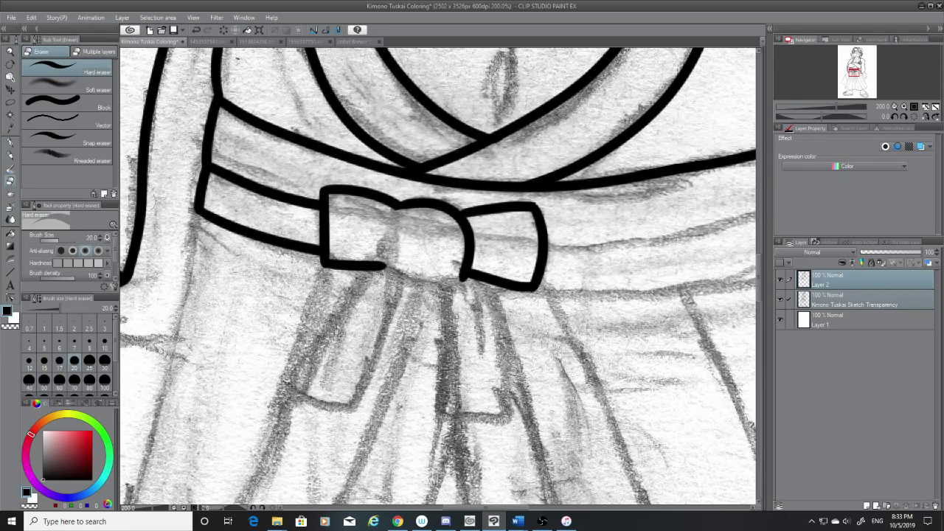
Step: Ink the curved left side of the knot's centre from its top round to the bottom with the G-pen
left_click(12, 144)
mouse_move(406, 204)
left_mouse_down()
mouse_move(388, 240)
mouse_move(442, 267)
left_mouse_up()
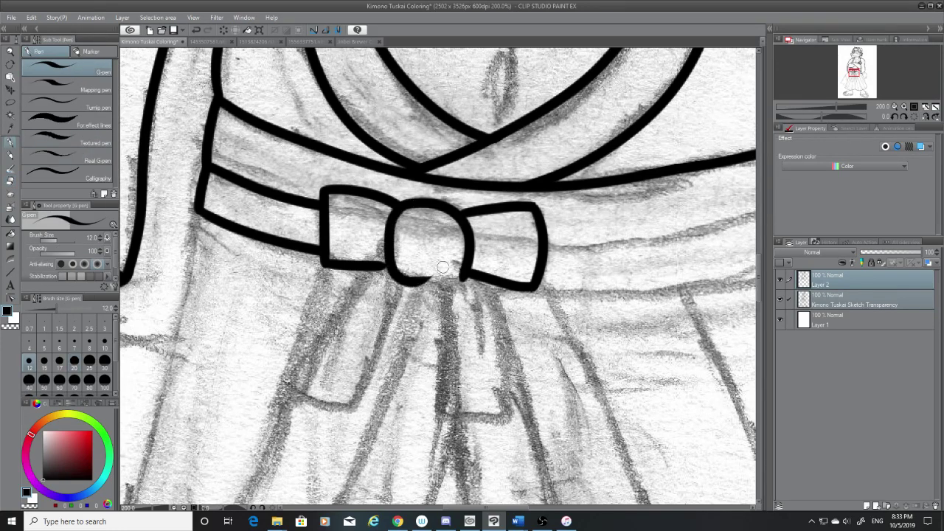
key("ctrl+z")
mouse_move(405, 207)
left_mouse_down()
mouse_move(396, 270)
mouse_move(443, 282)
left_mouse_up()
key("ctrl+z")
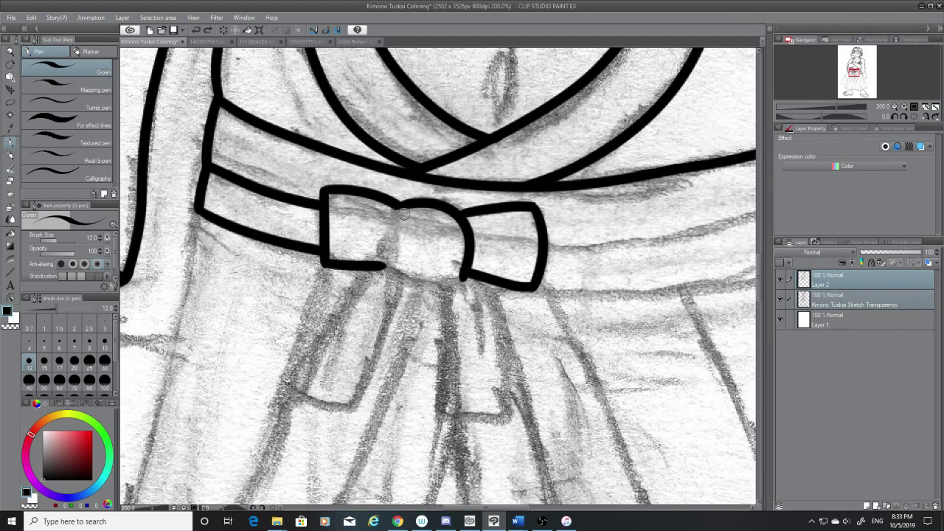
mouse_move(409, 206)
left_mouse_down()
mouse_move(456, 275)
mouse_move(464, 269)
mouse_move(414, 292)
left_mouse_up()
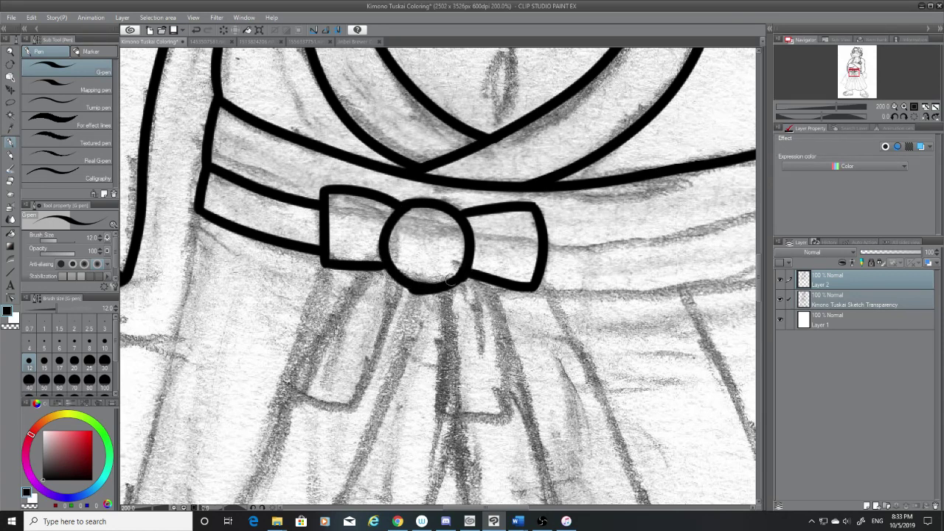
Step: Hide the sketch layer and close the bottom of the knot's round centre up to its right side
key("ctrl+z")
left_click_drag(465, 272, 425, 291)
key("ctrl+z")
key("ctrl+z")
key("ctrl+z")
left_click_drag(471, 267, 421, 293)
left_click(781, 300)
key("ctrl+z")
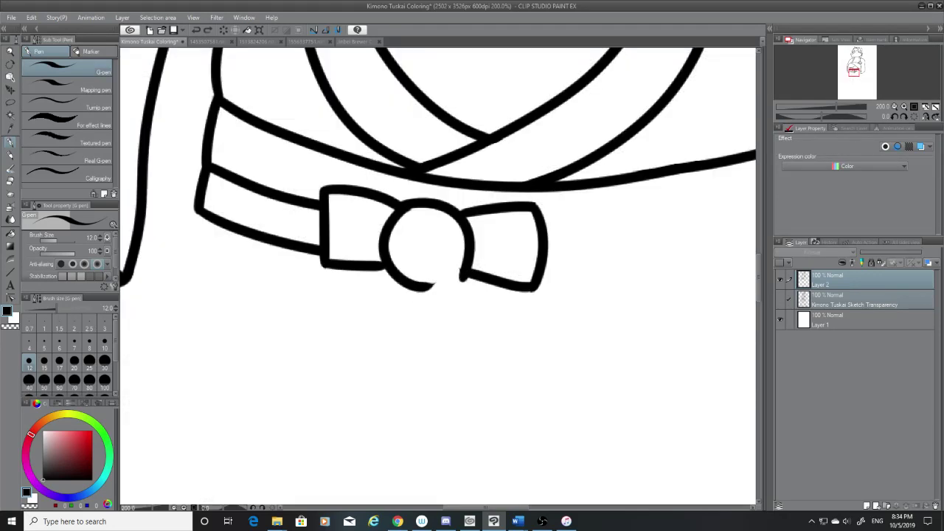
left_click_drag(463, 273, 422, 291)
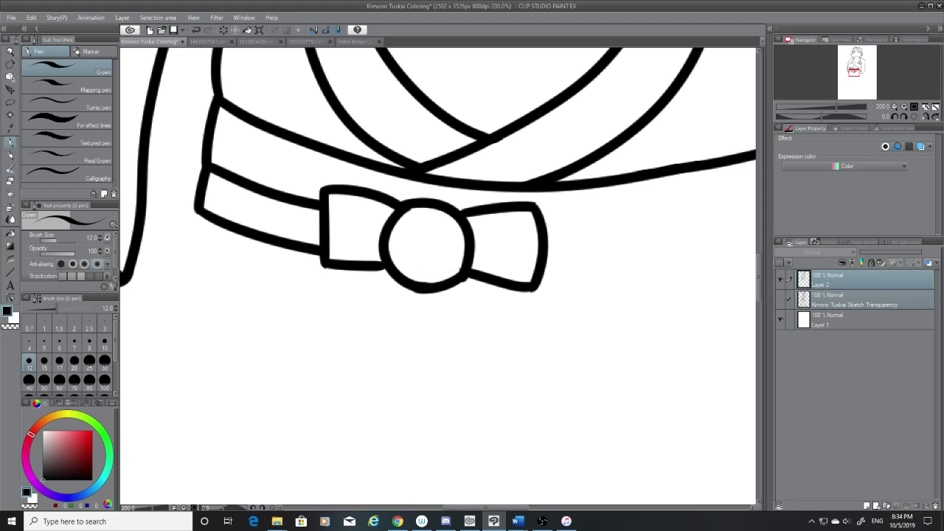
Step: Clean the outer line edges under the knot's right loop with the Hard eraser and show the sketch layer again
left_click(10, 181)
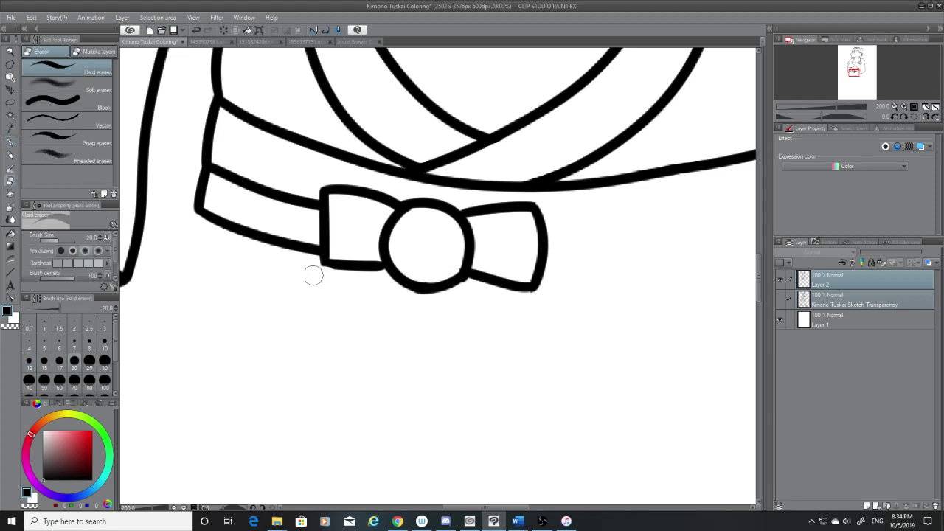
left_click(470, 287)
left_click_drag(529, 302, 548, 295)
key("ctrl+z")
left_click(471, 288)
key("ctrl+z")
key("ctrl+z")
key("ctrl+y")
left_click(535, 300)
left_click(781, 300)
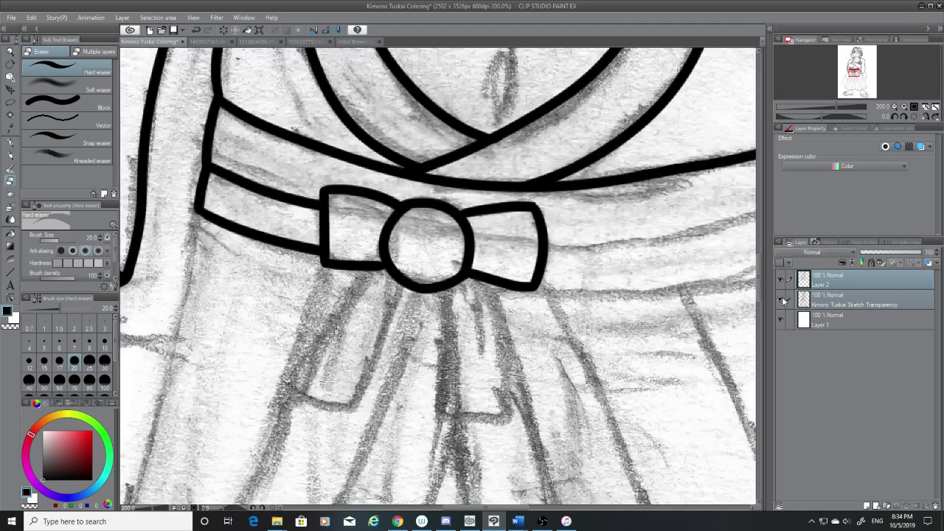
Step: Touch up the joint of the left loop and centre, then erase the bottom curve of the knot's centre
left_click(11, 142)
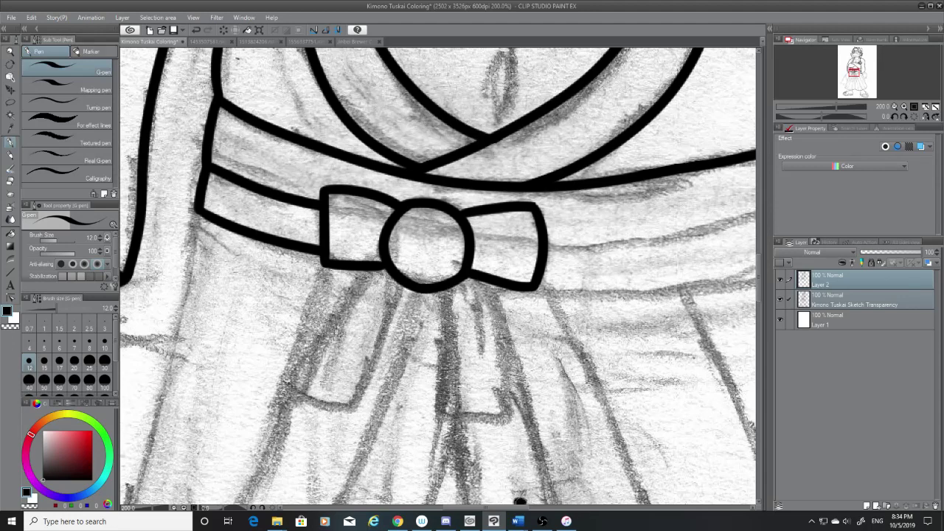
left_click_drag(525, 508, 509, 507)
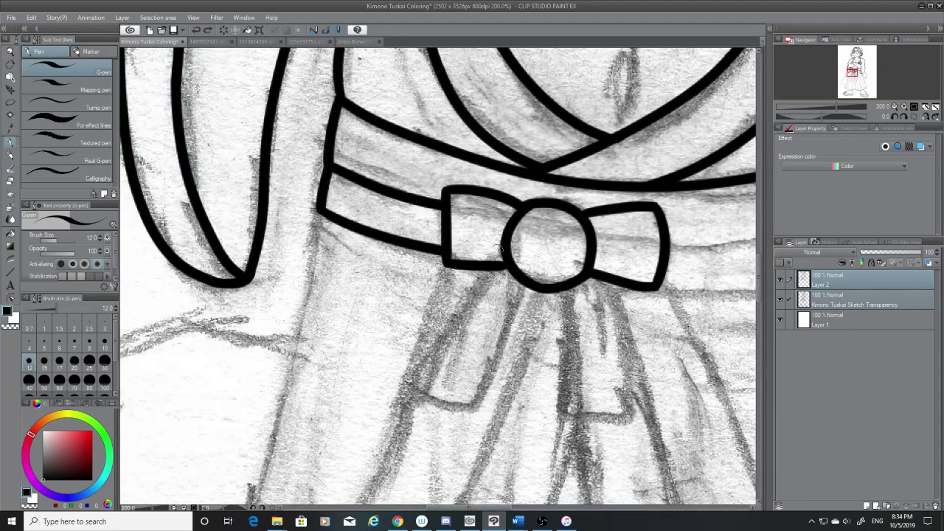
left_click_drag(513, 269, 504, 266)
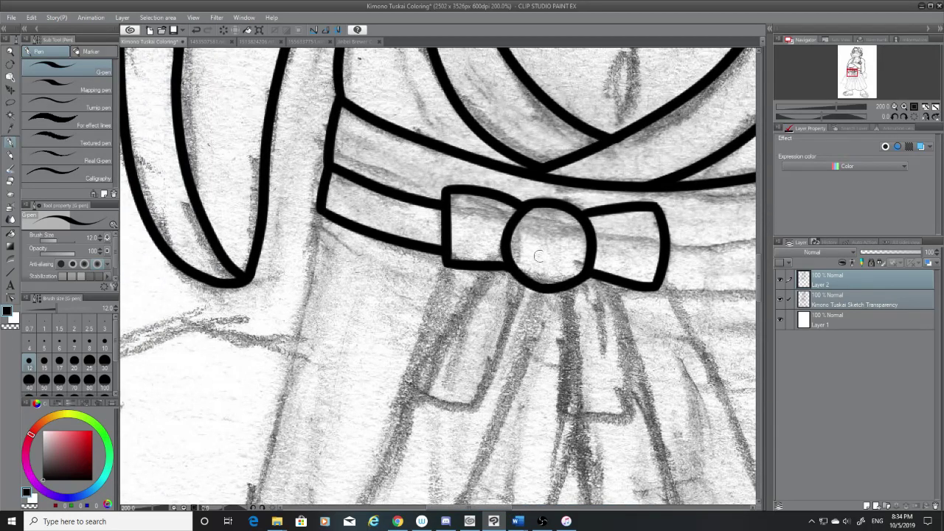
left_click(12, 182)
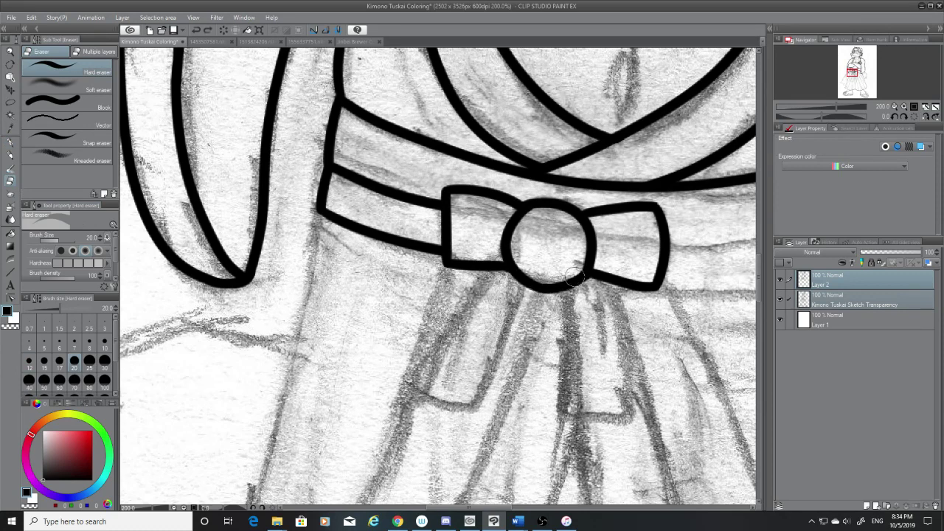
mouse_move(574, 276)
left_mouse_down()
mouse_move(528, 285)
mouse_move(505, 274)
mouse_move(581, 286)
mouse_move(573, 264)
mouse_move(582, 283)
left_mouse_up()
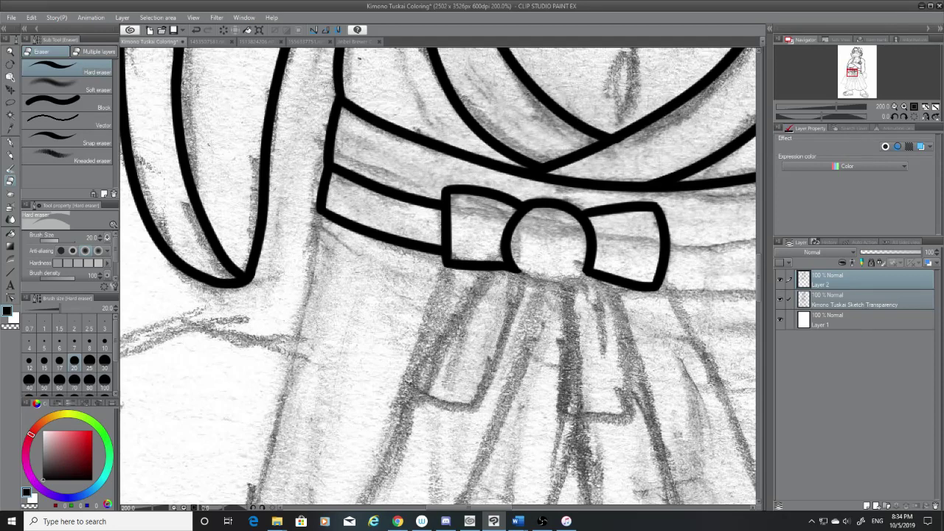
Step: Re-ink the bottom of the knot's centre as a flatter curve between the lower corners of the two loops
left_click(11, 142)
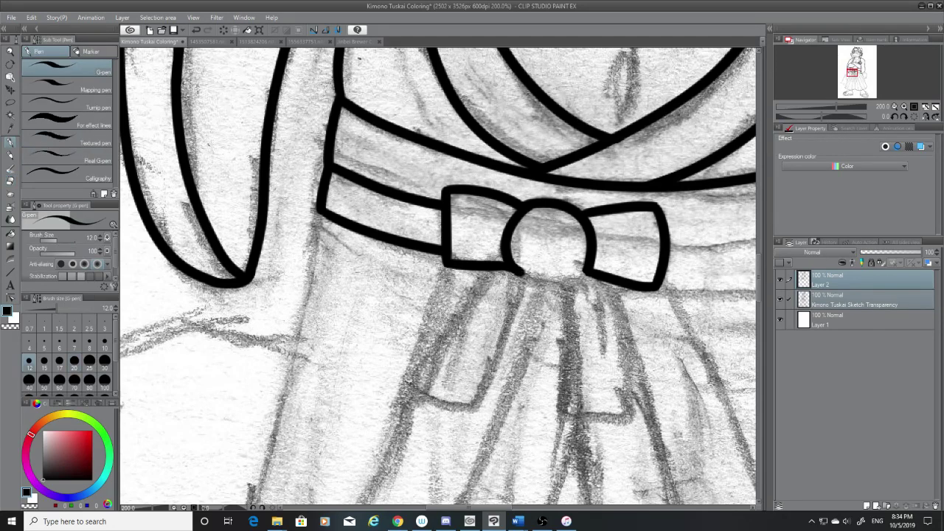
mouse_move(512, 268)
left_mouse_down()
mouse_move(590, 267)
mouse_move(558, 282)
mouse_move(514, 273)
left_mouse_up()
key("ctrl+z")
key("ctrl+z")
mouse_move(587, 270)
left_mouse_down()
mouse_move(538, 276)
mouse_move(516, 272)
left_mouse_up()
key("ctrl+z")
left_click_drag(594, 270, 512, 273)
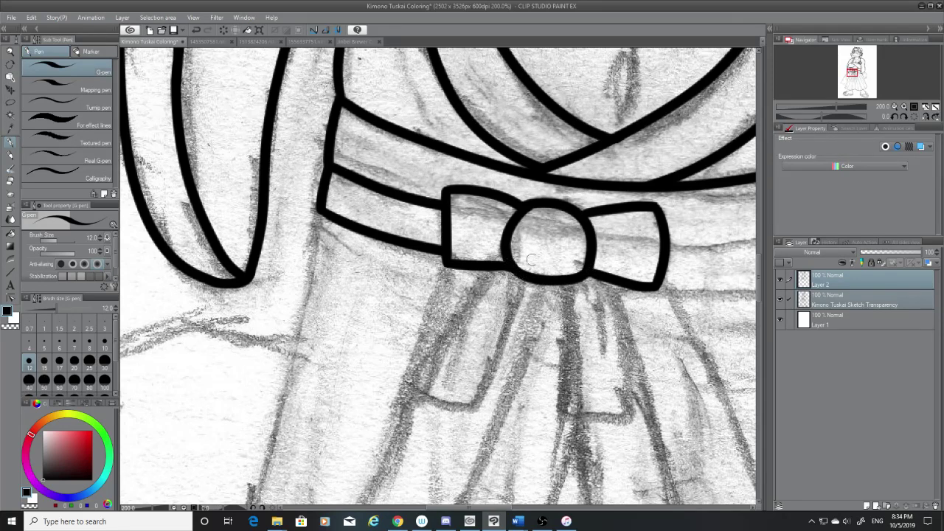
Step: Ink both long sides of the left ribbon tail hanging from the sash's knot, following the sketch with the G-pen
left_click_drag(492, 269, 415, 397)
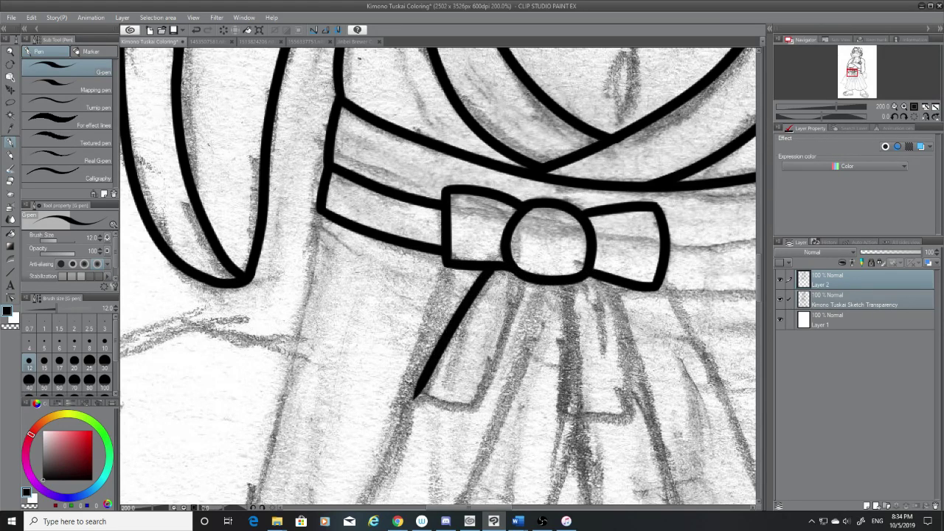
key("ctrl+z")
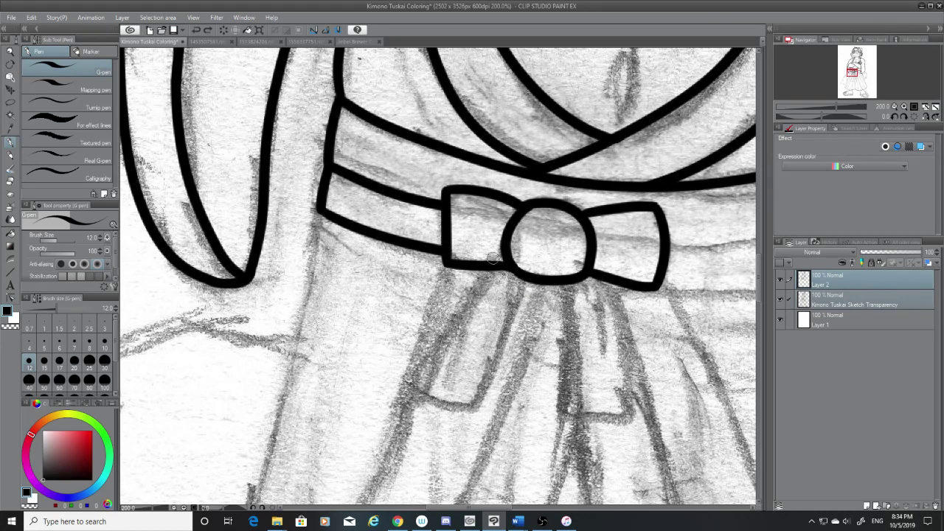
left_click_drag(493, 270, 437, 394)
key("ctrl+z")
left_click_drag(489, 273, 413, 400)
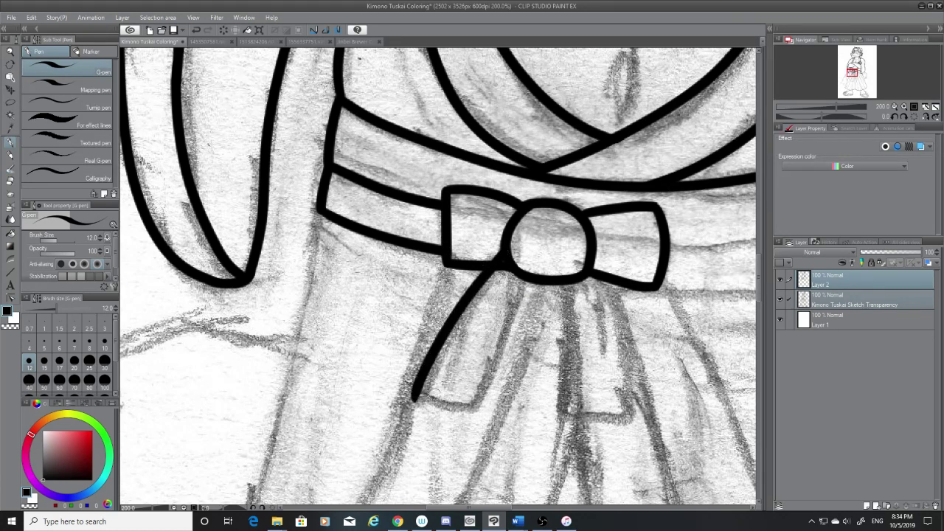
left_click_drag(533, 284, 476, 416)
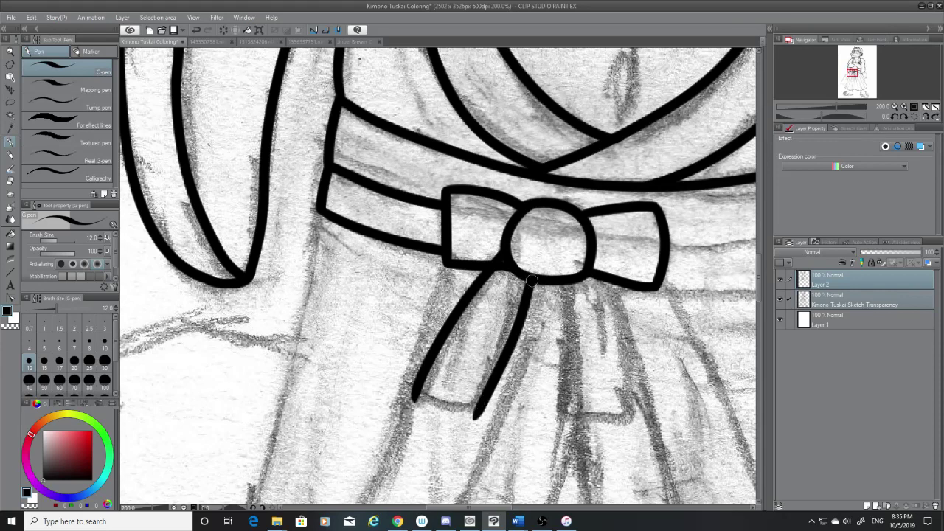
Step: Trim the ends of the left tail's sides, ink its slightly curved bottom edge and erase the overshoot at the corner
left_click(11, 182)
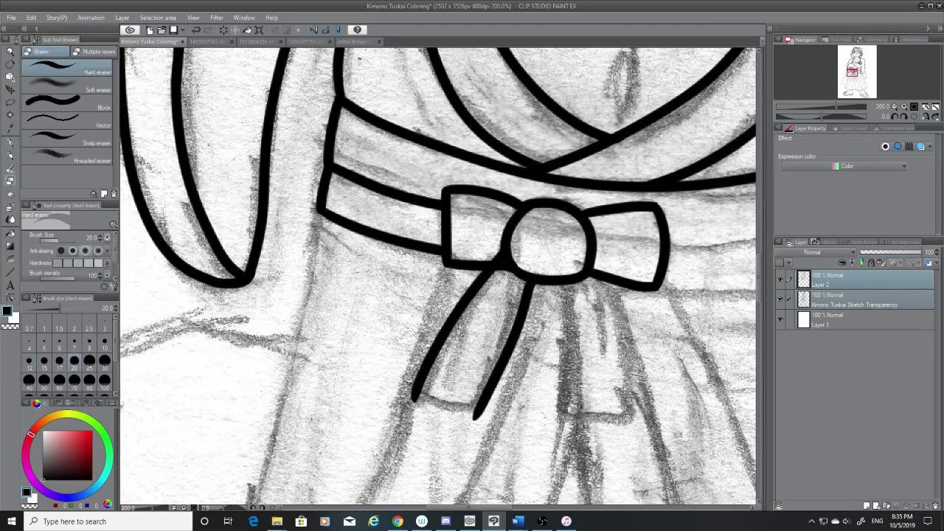
mouse_move(431, 405)
left_mouse_down()
mouse_move(391, 389)
mouse_move(495, 418)
left_mouse_up()
left_click(11, 142)
mouse_move(415, 391)
left_mouse_down()
mouse_move(456, 407)
mouse_move(499, 405)
left_mouse_up()
left_click(9, 181)
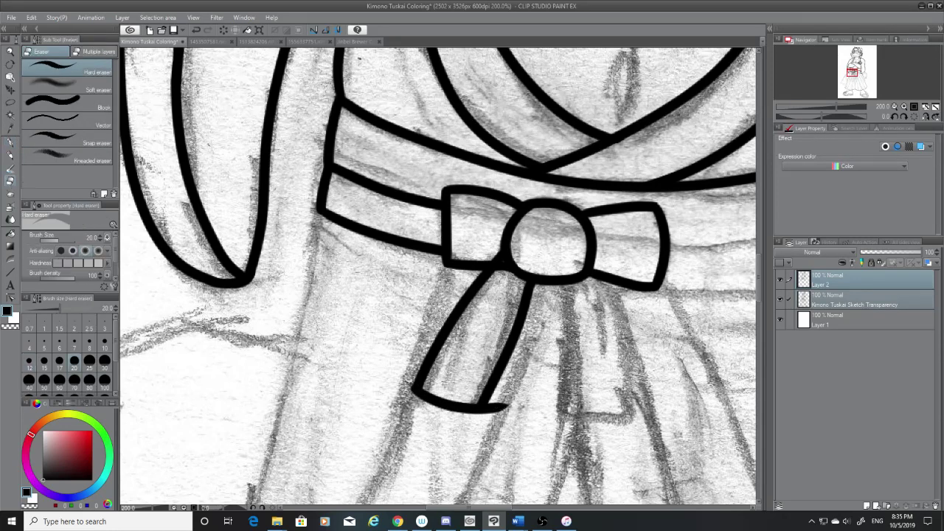
mouse_move(510, 403)
left_mouse_down()
mouse_move(494, 404)
mouse_move(491, 426)
left_mouse_up()
Step: Ink both long sides of the right ribbon tail below the knot's centre and right loop with the G-pen
left_click(9, 141)
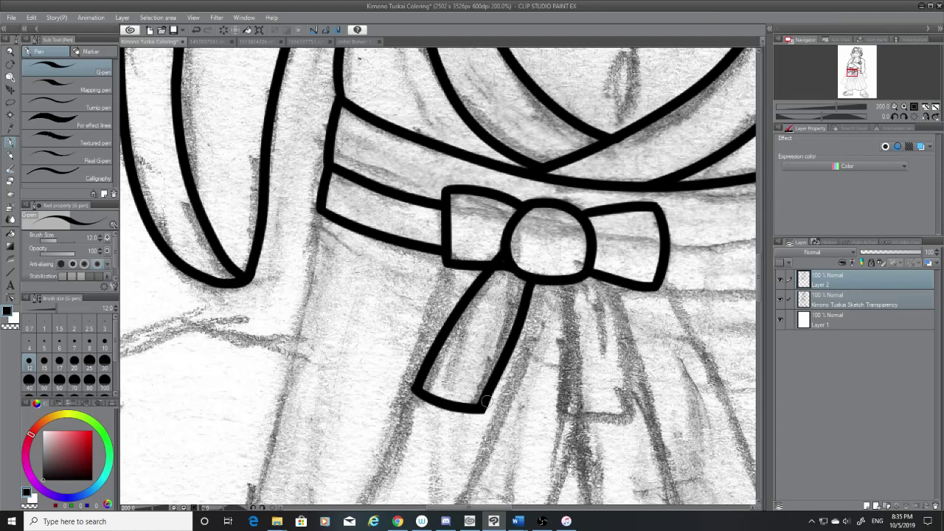
left_click_drag(565, 279, 574, 410)
key("ctrl+z")
left_click_drag(569, 279, 574, 410)
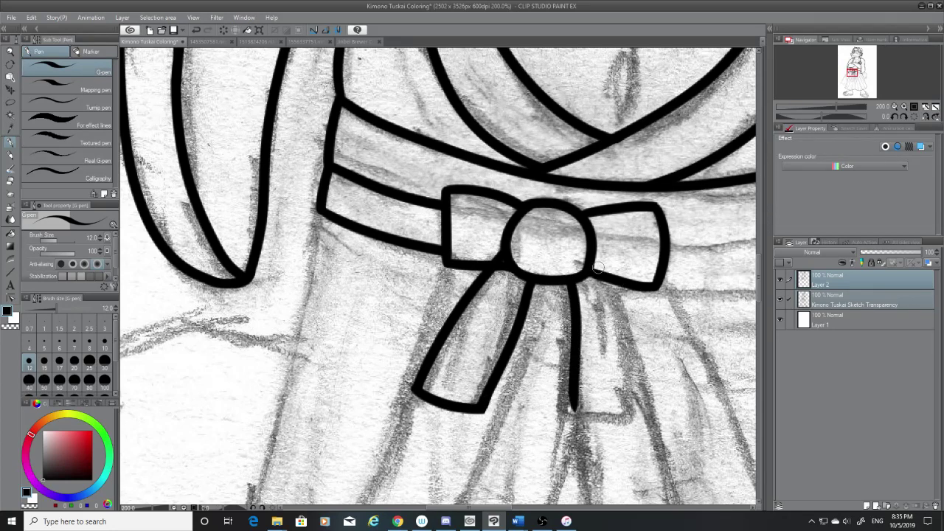
left_click_drag(599, 279, 640, 419)
key("ctrl+z")
mouse_move(608, 276)
left_mouse_down()
mouse_move(622, 323)
mouse_move(623, 431)
left_mouse_up()
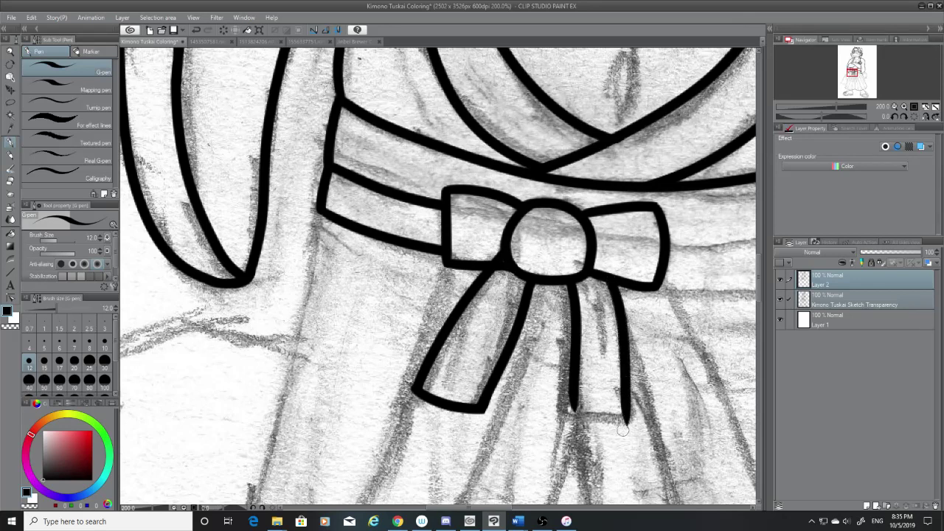
key("ctrl+z")
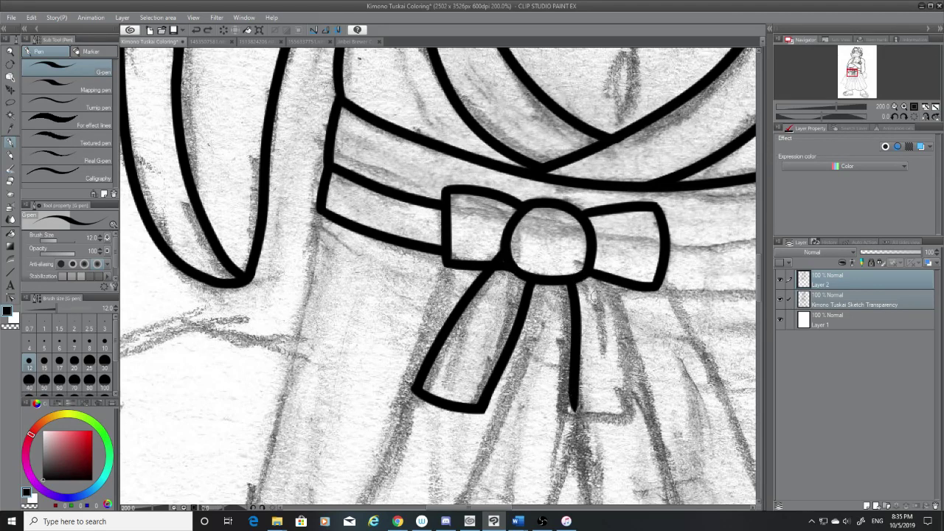
left_click_drag(620, 289, 635, 432)
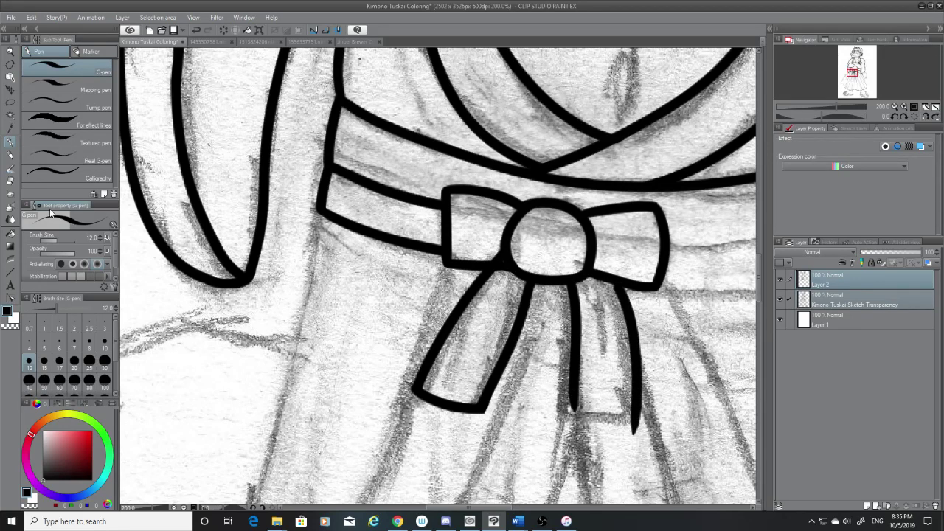
Step: Hide the sketch layer and clean the joint of the left tail and knot centre with the Hard eraser at size 7
left_click(10, 180)
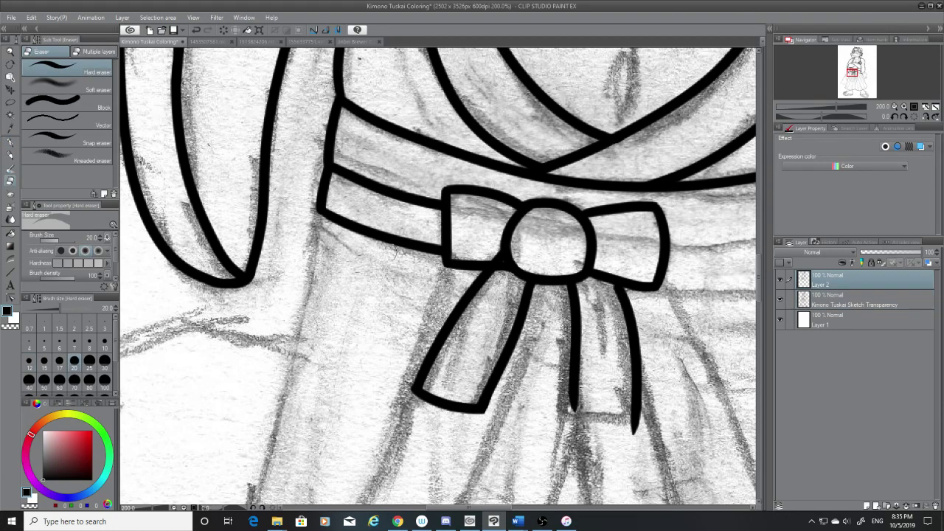
left_click(781, 300)
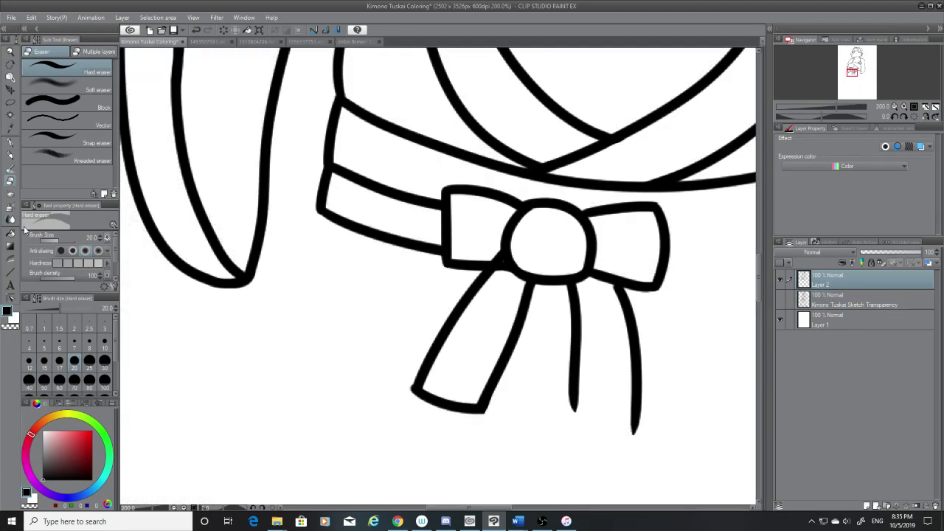
left_click(77, 345)
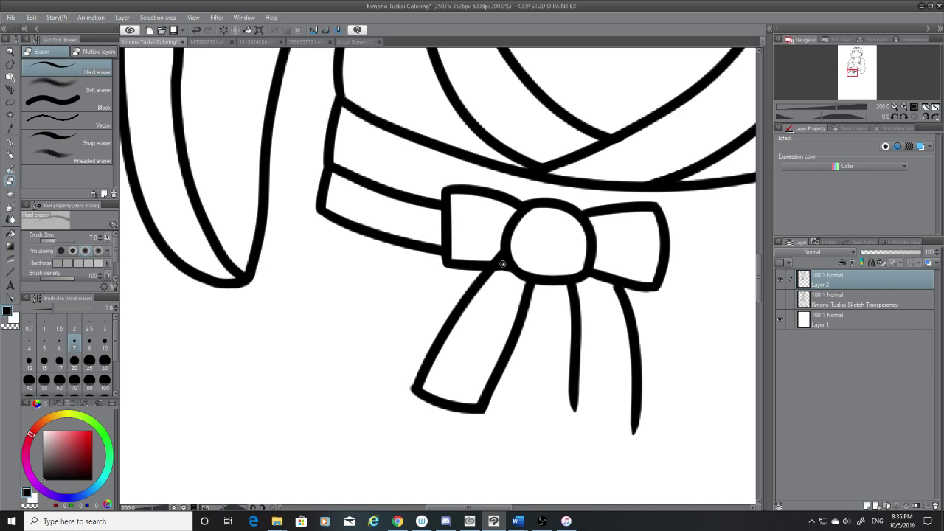
left_click_drag(504, 264, 506, 275)
left_click(75, 365)
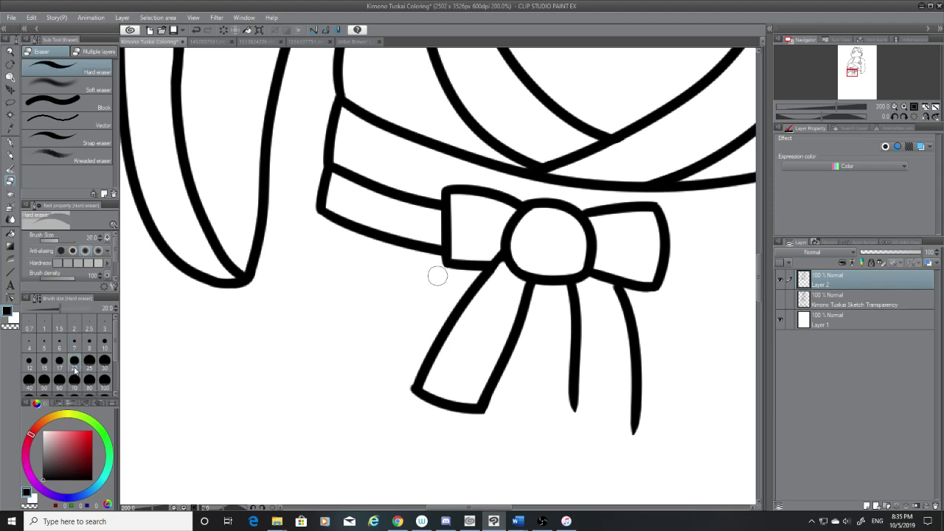
left_click(10, 142)
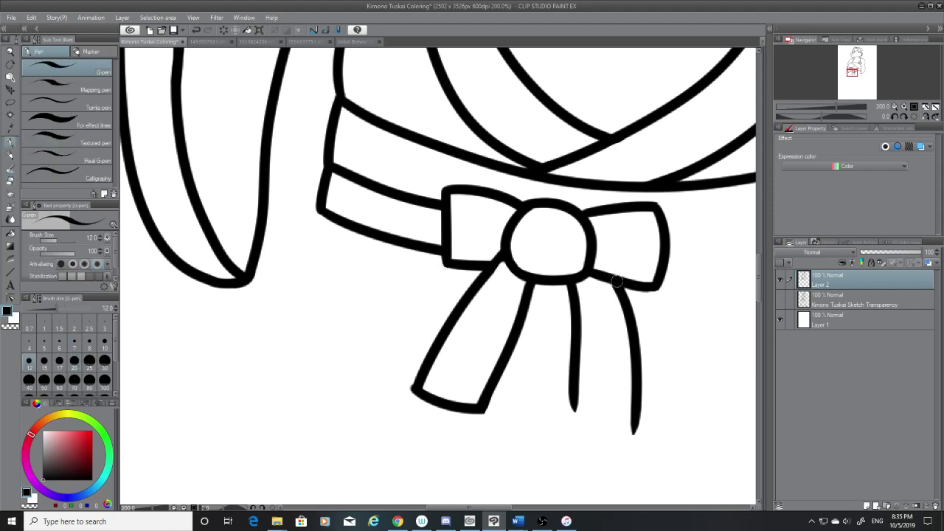
scroll(763, 266, "down", 3)
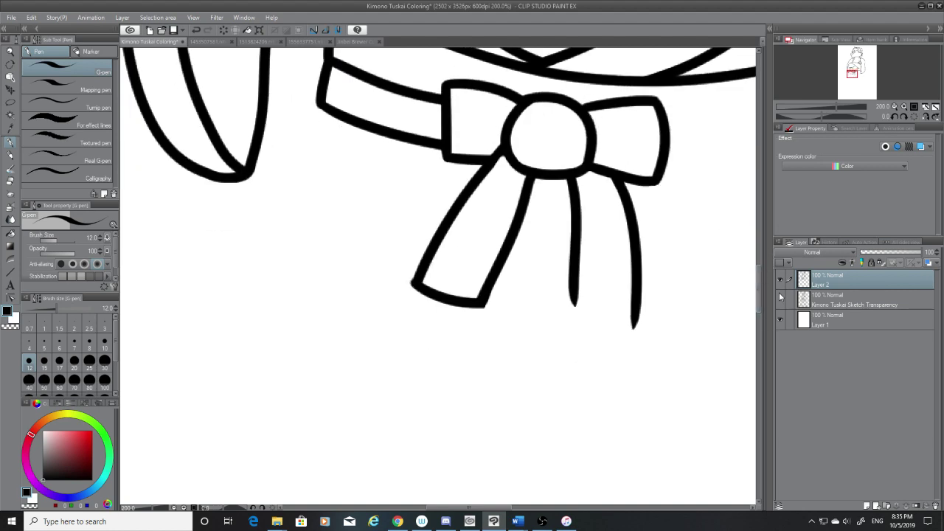
left_click(780, 299)
mouse_move(569, 287)
left_mouse_down()
mouse_move(571, 309)
mouse_move(645, 313)
left_mouse_up()
key("ctrl+z")
left_click_drag(569, 310, 645, 314)
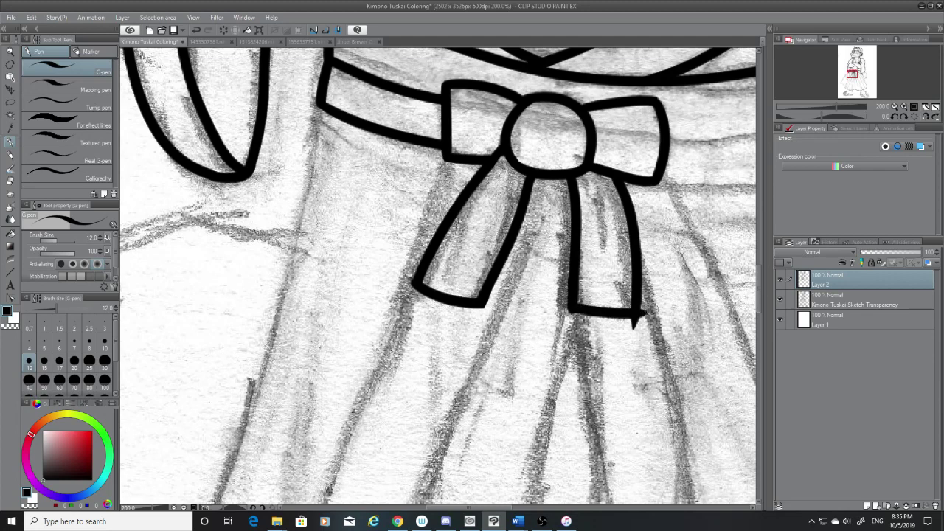
left_click(780, 299)
key("ctrl+z")
key("ctrl+z")
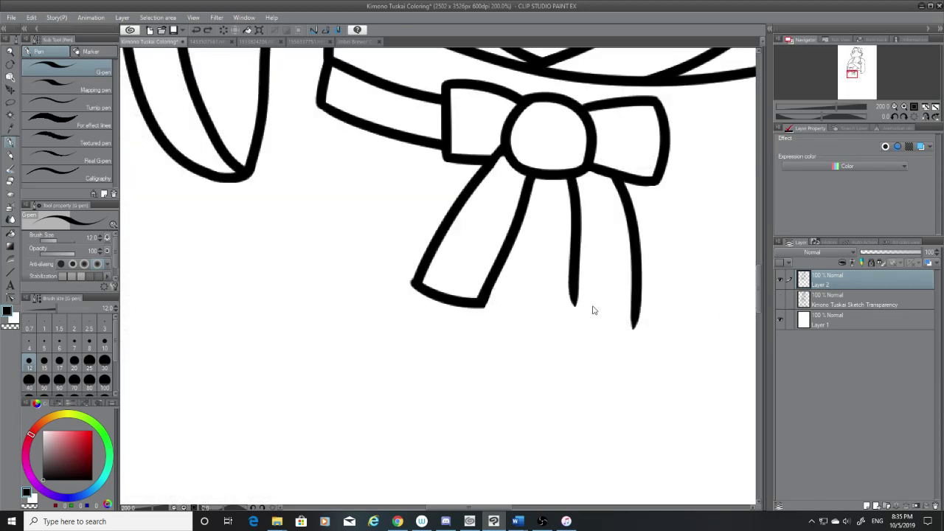
Step: Ink the right tail's bottom edge as a shallow curve and erase the line ends overshooting its outer corner
left_click_drag(574, 282, 574, 313)
key("ctrl+z")
mouse_move(573, 280)
left_mouse_down()
mouse_move(573, 312)
mouse_move(649, 313)
left_mouse_up()
key("ctrl+z")
left_click_drag(572, 310, 651, 303)
left_click(10, 182)
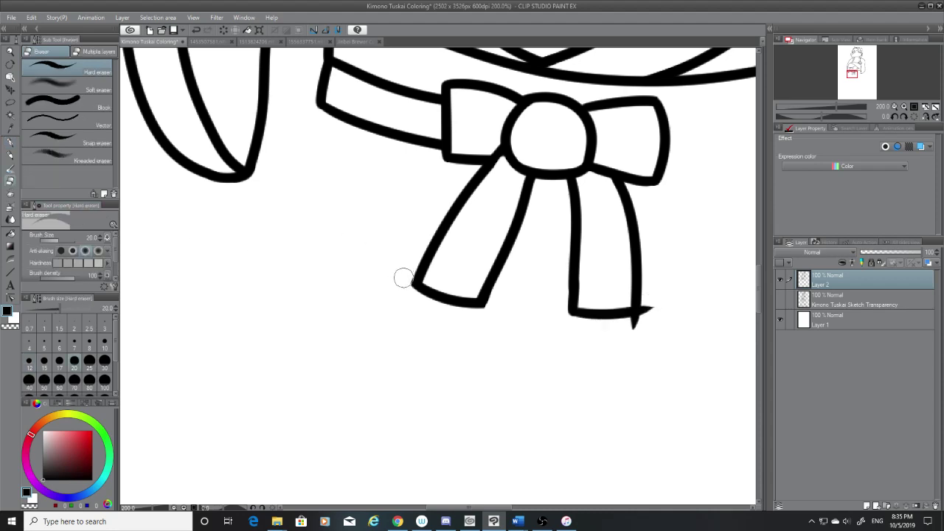
mouse_move(654, 303)
left_mouse_down()
mouse_move(646, 321)
mouse_move(620, 332)
mouse_move(650, 323)
mouse_move(630, 327)
left_mouse_up()
key("ctrl+z")
left_click(9, 140)
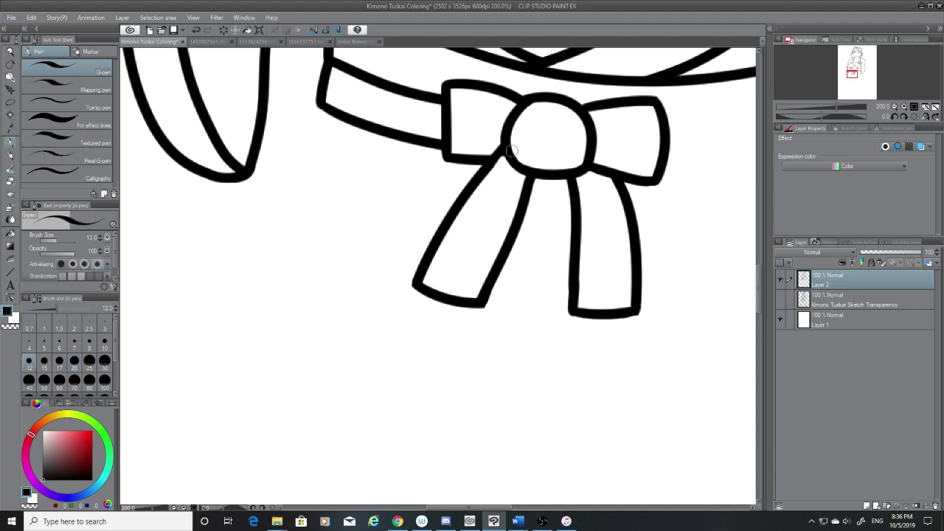
Step: Erase the joint between left loop, left tail and knot centre with the size 7 Hard eraser and re-ink it cleanly
left_click(10, 180)
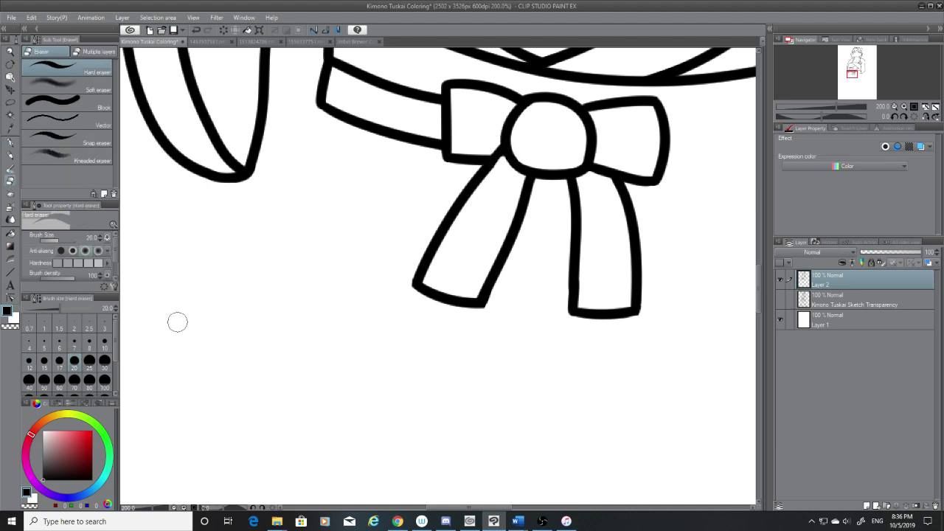
left_click(74, 343)
mouse_move(500, 171)
left_mouse_down()
mouse_move(487, 147)
mouse_move(503, 161)
left_mouse_up()
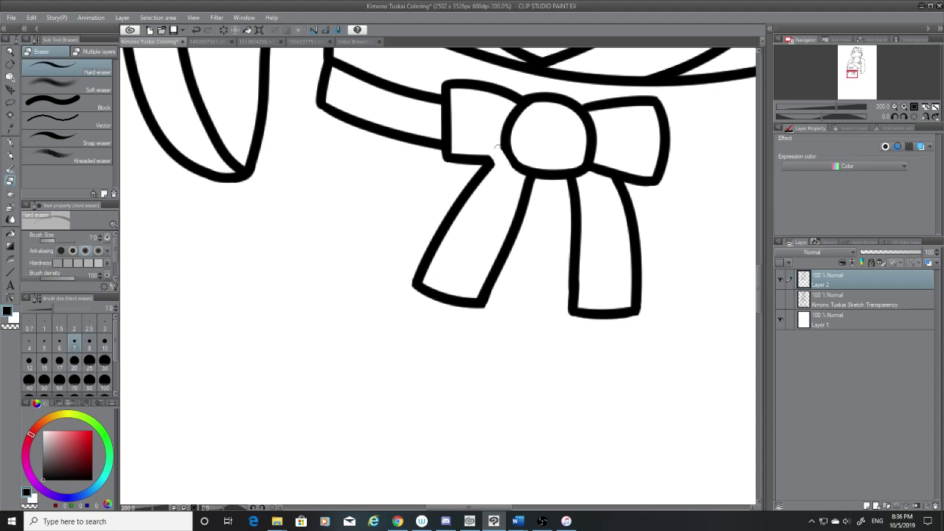
key("ctrl+z")
left_click(12, 143)
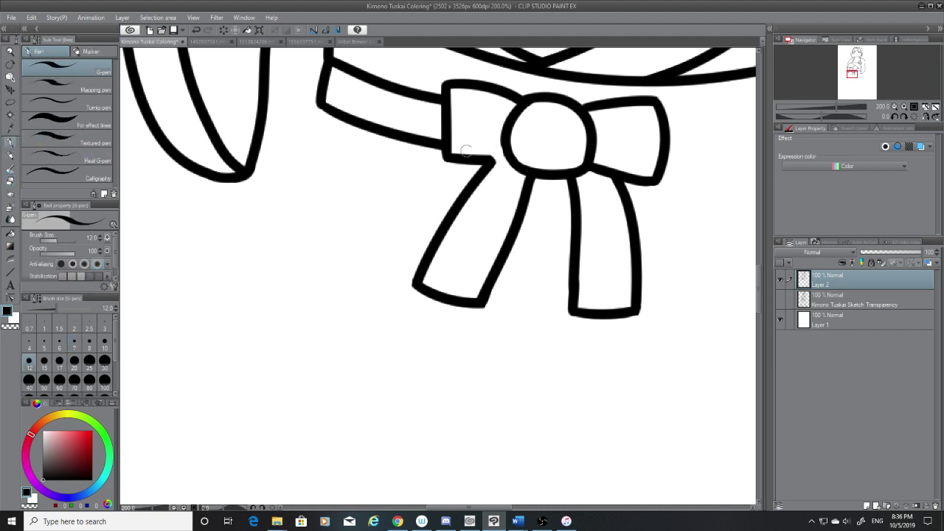
left_click_drag(488, 159, 518, 167)
key("ctrl+z")
key("ctrl+z")
left_click_drag(489, 159, 515, 161)
key("ctrl+z")
Step: Show the sketch layer and ink the sash's lower edge from the knot's right loop to the right sleeve
left_click(780, 298)
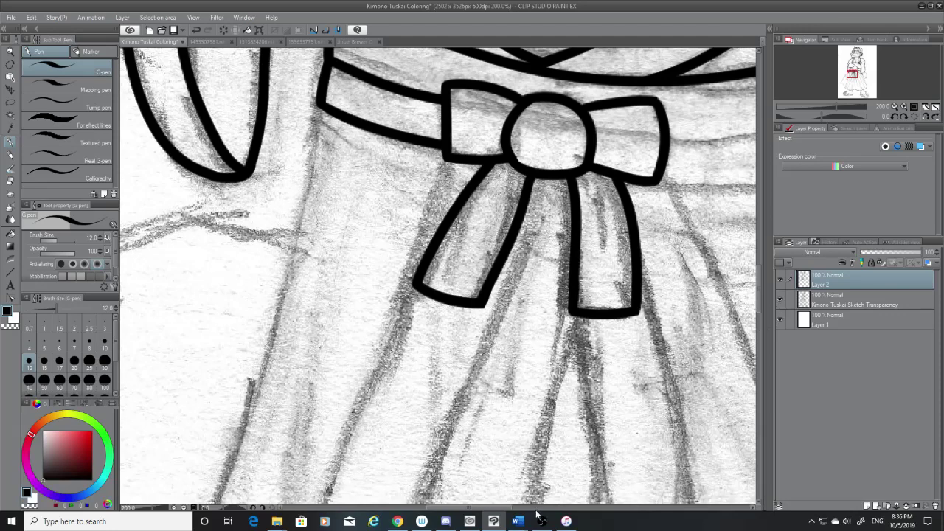
left_click_drag(509, 507, 548, 508)
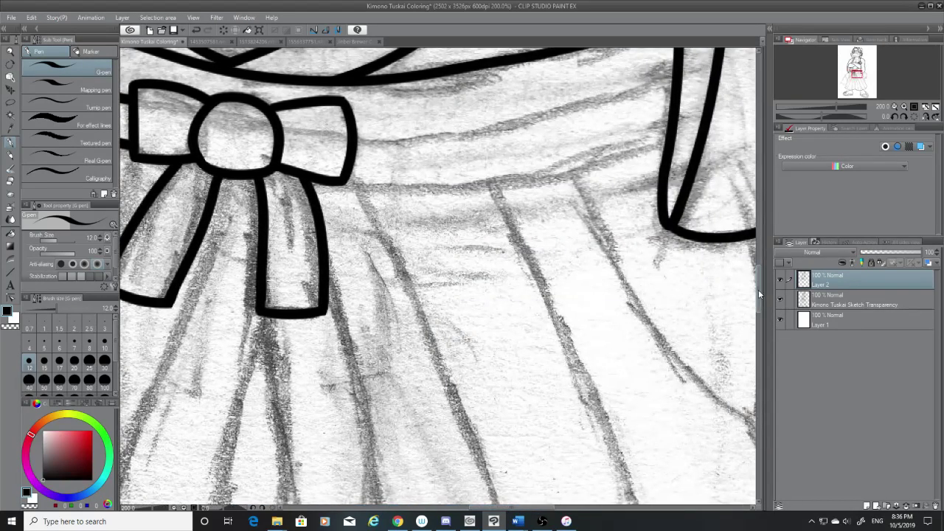
scroll(759, 293, "up", 3)
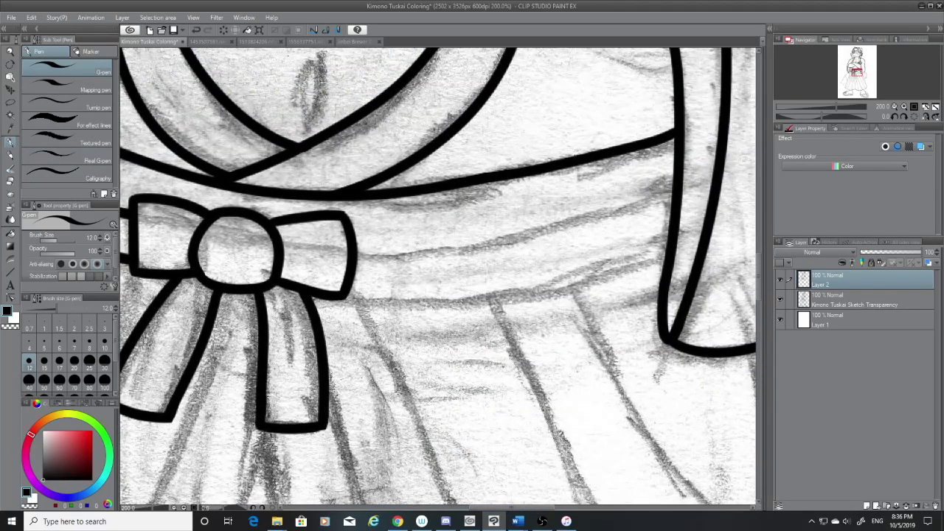
mouse_move(347, 298)
left_mouse_down()
mouse_move(632, 267)
mouse_move(668, 255)
left_mouse_up()
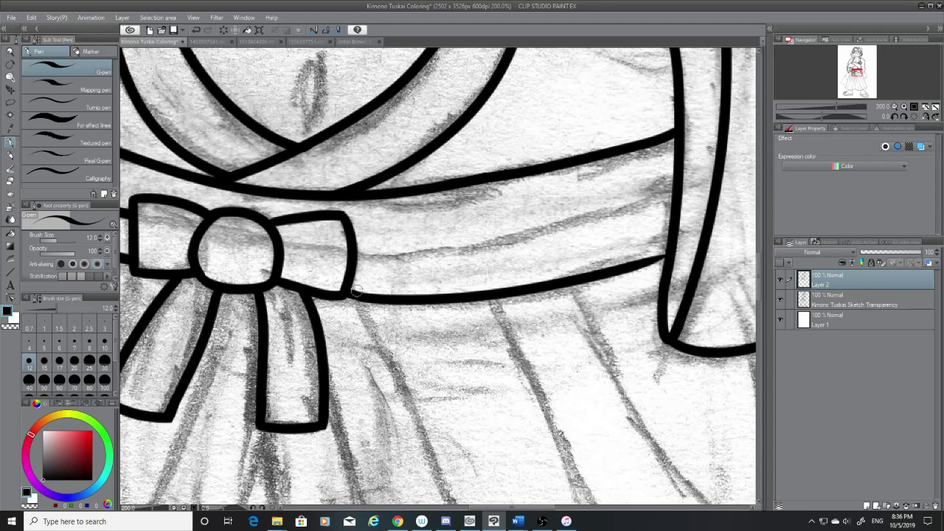
left_click_drag(670, 250, 625, 265)
key("ctrl+z")
key("ctrl+z")
key("ctrl+z")
key("ctrl+z")
Step: Hide the sketch layer, re-ink the lower sash edge's joint with the sleeve and erase the bit crossing the sleeve line
left_click(782, 297)
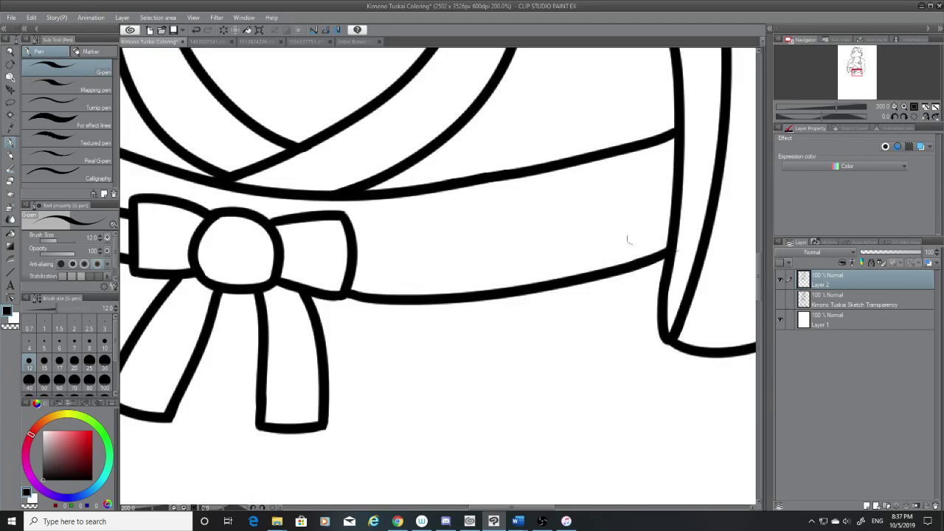
key("ctrl+z")
left_click_drag(670, 252, 625, 271)
key("ctrl+z")
key("ctrl+z")
left_click_drag(674, 252, 629, 266)
left_click(11, 182)
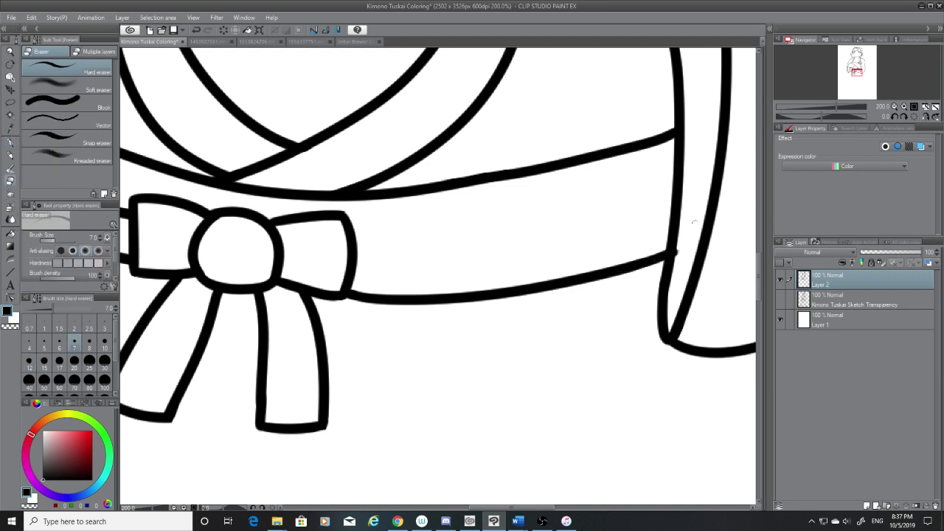
left_click_drag(680, 255, 680, 247)
key("p")
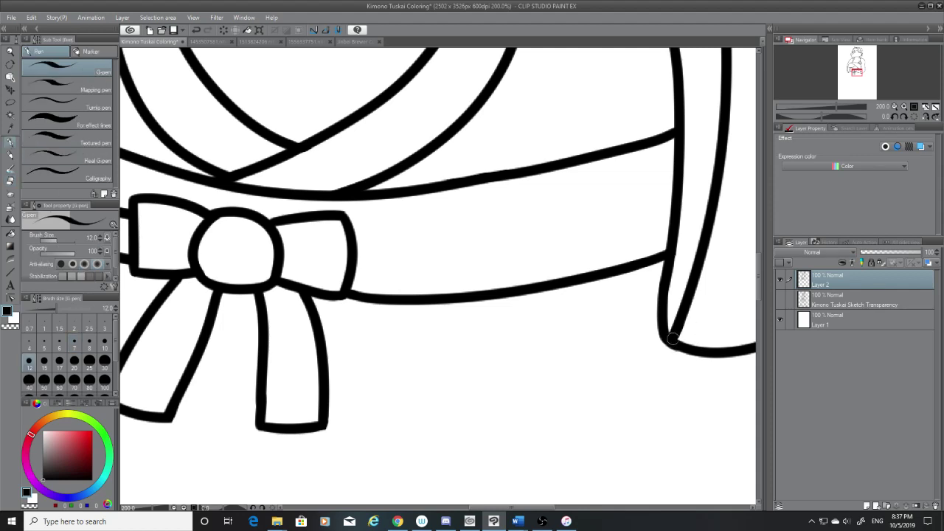
left_click_drag(672, 334, 683, 347)
key("ctrl+z")
key("ctrl+z")
key("ctrl+z")
key("ctrl+z")
Step: Try to clean the collar crossing and the sash's joint with the right sleeve using the Hard eraser at sizes 20 and 7
left_click(10, 181)
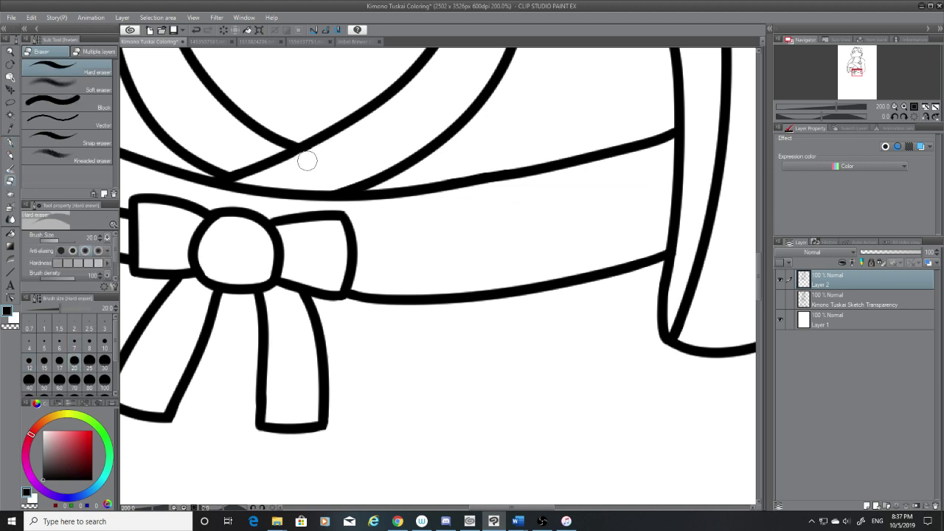
left_click_drag(334, 149, 309, 159)
key("ctrl+z")
left_click_drag(531, 507, 552, 508)
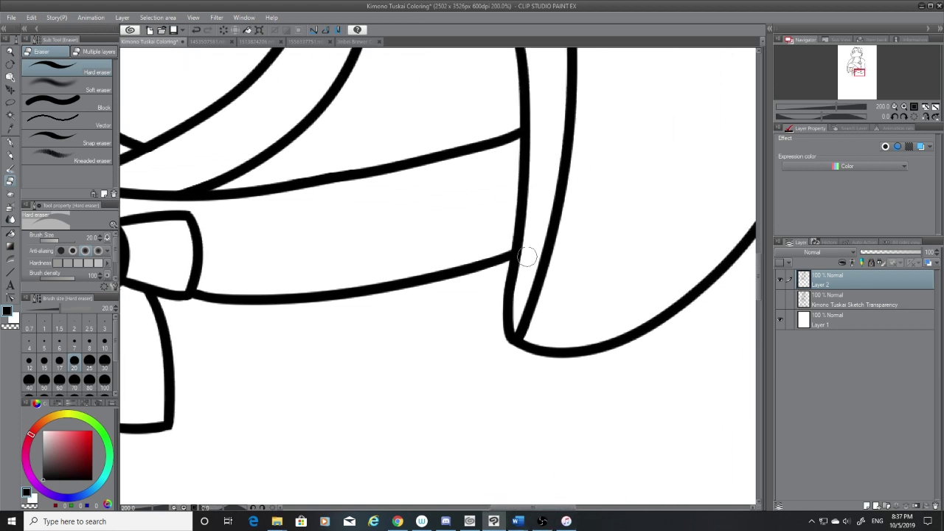
key("ctrl+z")
left_click(74, 341)
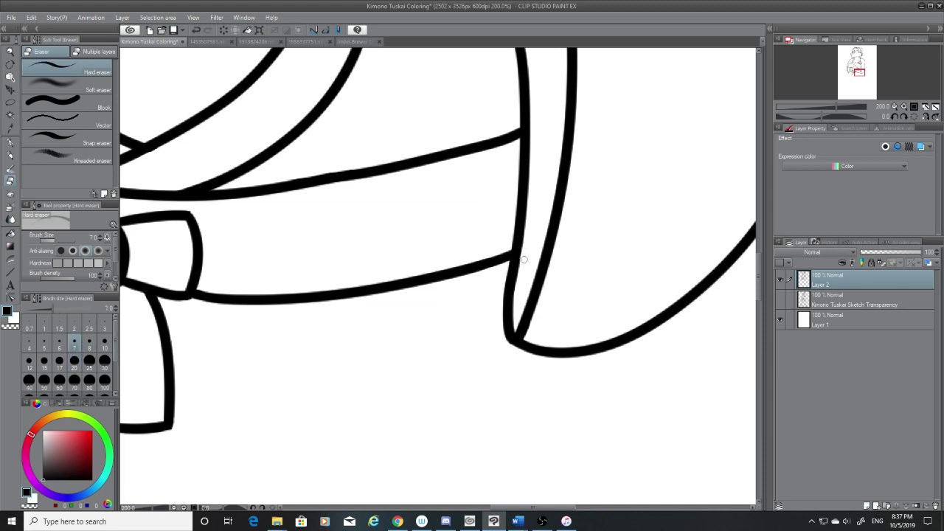
left_click_drag(524, 259, 525, 252)
key("ctrl+z")
left_click_drag(565, 507, 527, 508)
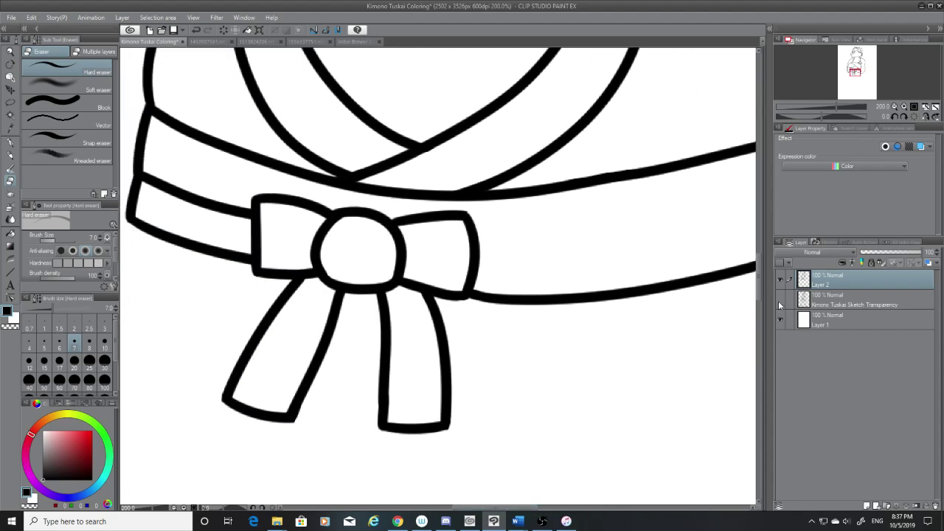
Step: Show the sketch layer and try to ink the sash's middle fold line from the bow's right loop toward the right sleeve
left_click(780, 298)
left_click(11, 144)
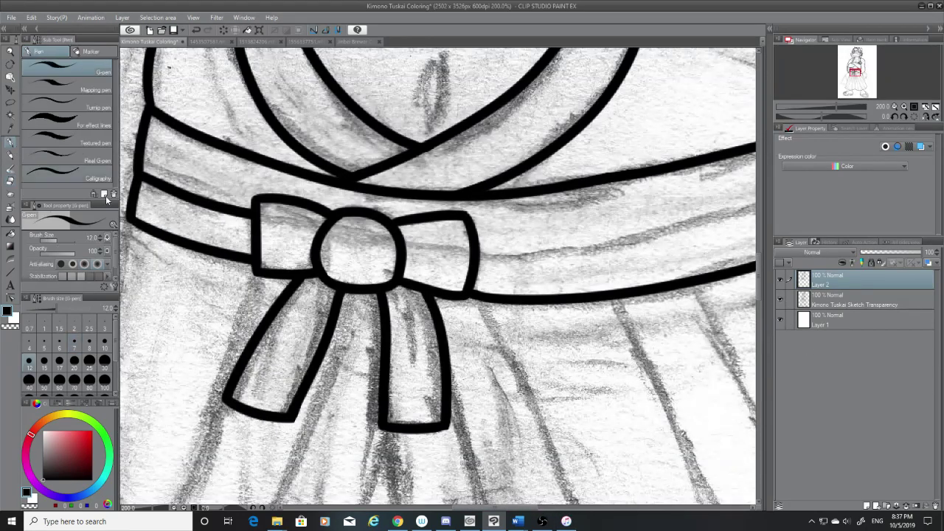
left_click_drag(475, 251, 757, 198)
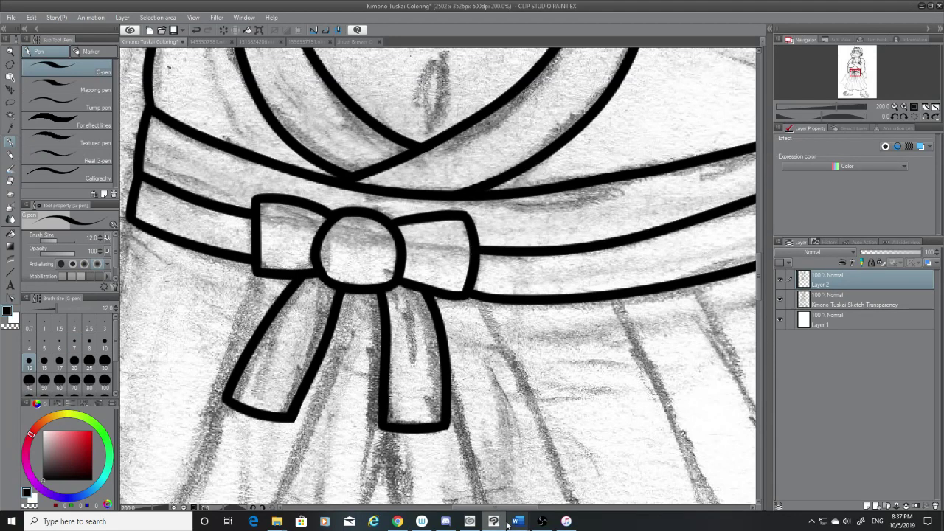
left_click_drag(520, 507, 545, 507)
key("ctrl+z")
mouse_move(289, 255)
left_mouse_down()
mouse_move(563, 190)
mouse_move(403, 242)
mouse_move(303, 252)
left_mouse_up()
key("ctrl+z")
key("ctrl+z")
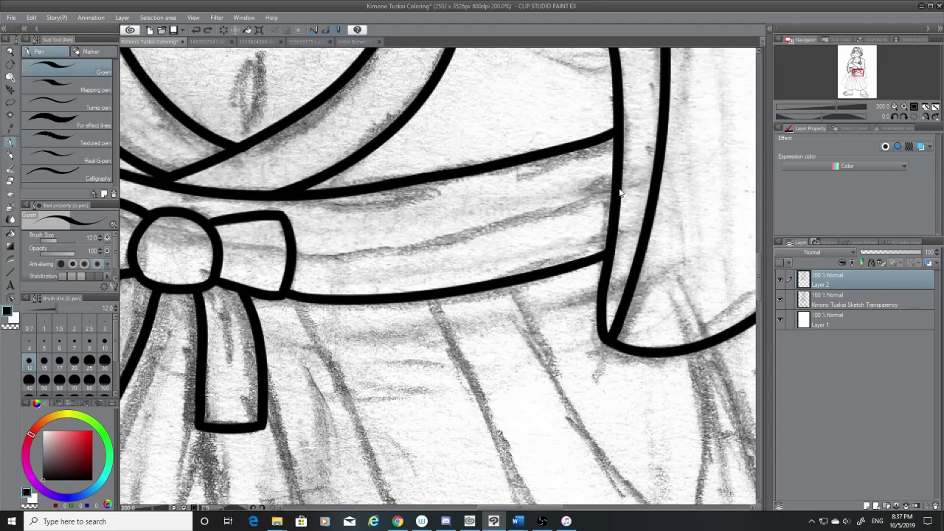
Step: Try to ink the sash's middle fold line from the right sleeve back to the bow and inspect it with the sketch hidden
left_click_drag(617, 190, 295, 254)
key("ctrl+z")
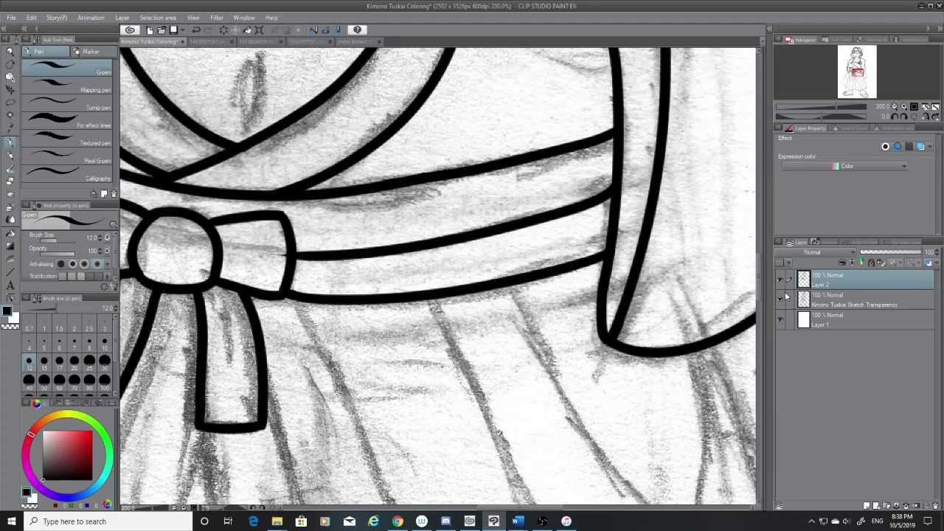
left_click(782, 297)
left_click(10, 181)
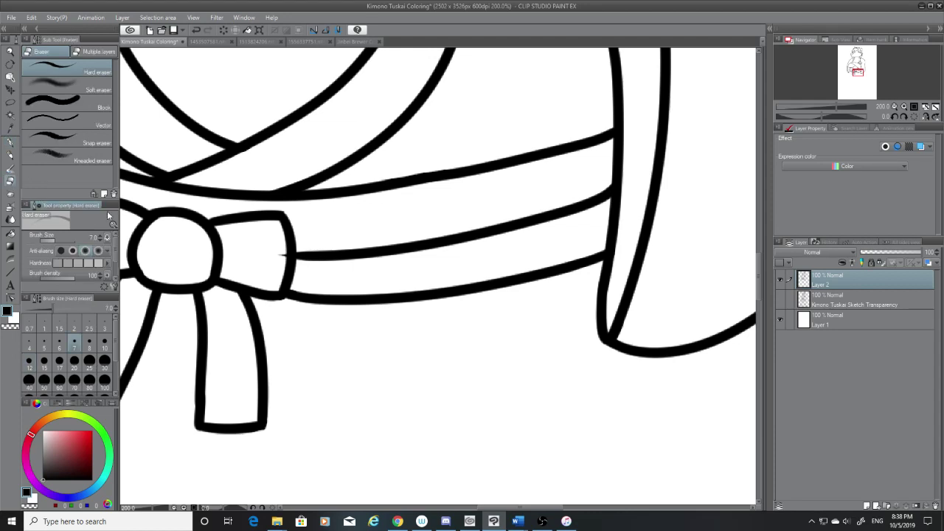
mouse_move(548, 507)
left_mouse_down()
mouse_move(516, 508)
mouse_move(534, 508)
left_mouse_up()
key("ctrl+z")
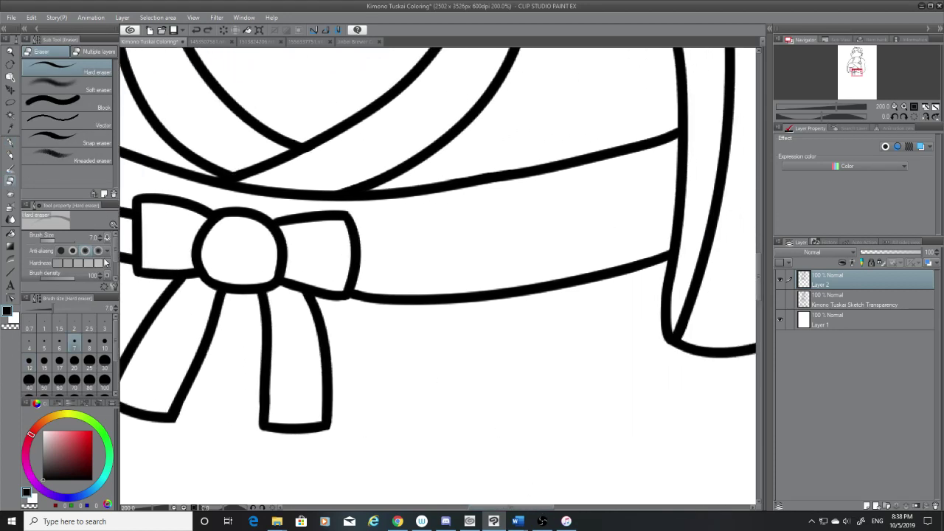
Step: Ink the sash's middle fold line from the right sleeve to just short of the bow's right loop with the size 12 G-pen
left_click(9, 143)
mouse_move(367, 241)
left_mouse_down()
mouse_move(444, 243)
mouse_move(633, 208)
left_mouse_up()
key("ctrl+z")
left_click_drag(680, 190, 361, 255)
left_click(780, 298)
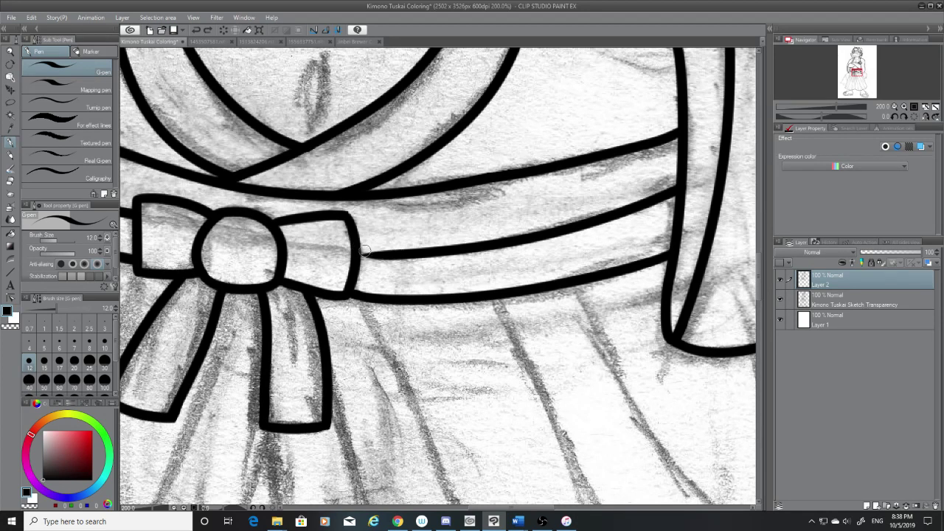
left_click_drag(359, 253, 414, 250)
left_click(780, 299)
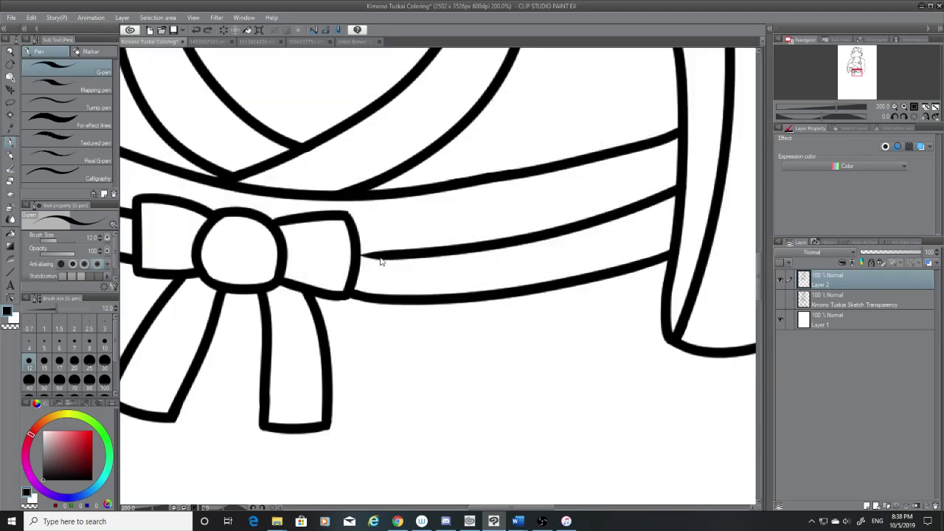
Step: Try to join the middle fold line's thin end to the bow's right loop with short pen strokes
left_click_drag(361, 251, 409, 250)
left_click_drag(362, 254, 403, 252)
key("ctrl+z")
left_click_drag(362, 252, 403, 252)
key("ctrl+z")
left_click(10, 180)
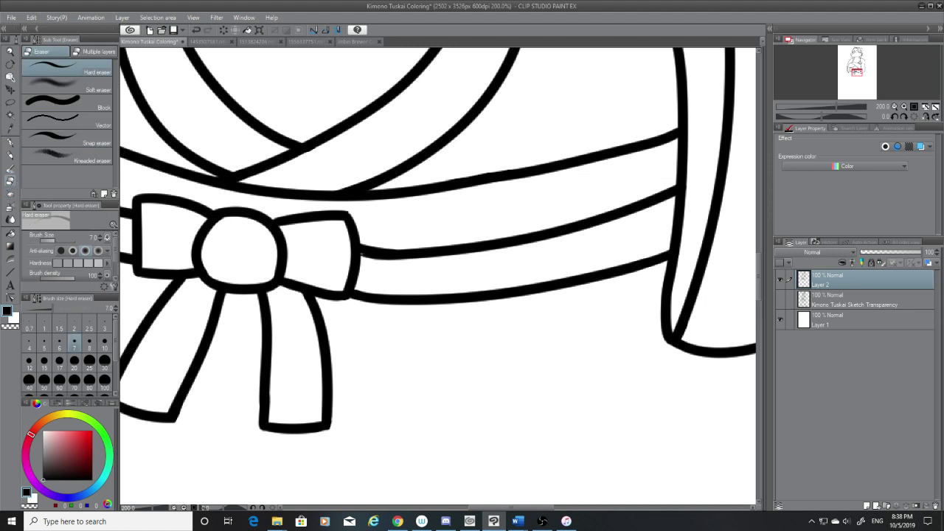
key("ctrl+z")
Step: Erase the thin end of the middle fold line beside the bow's right loop with the size 20 Hard eraser
left_click(72, 366)
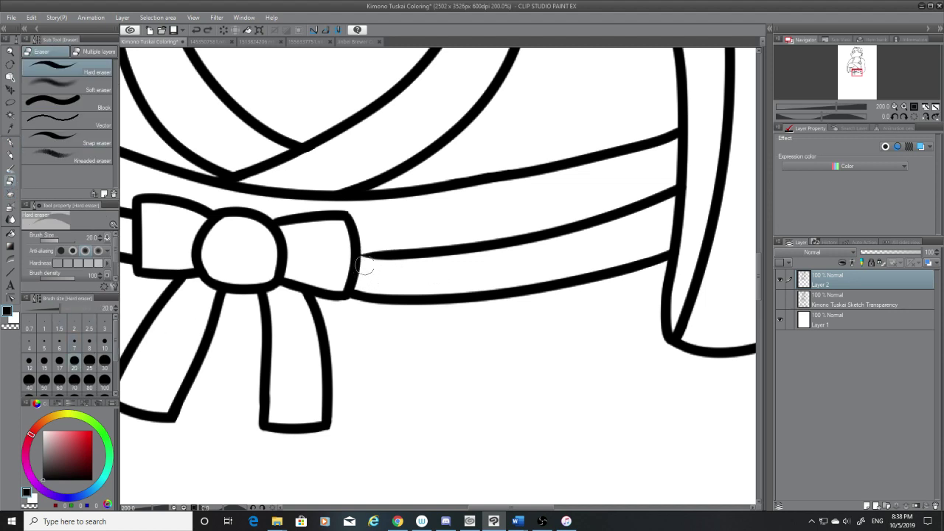
left_click_drag(365, 266, 371, 251)
left_click(383, 253)
left_click_drag(391, 254, 450, 258)
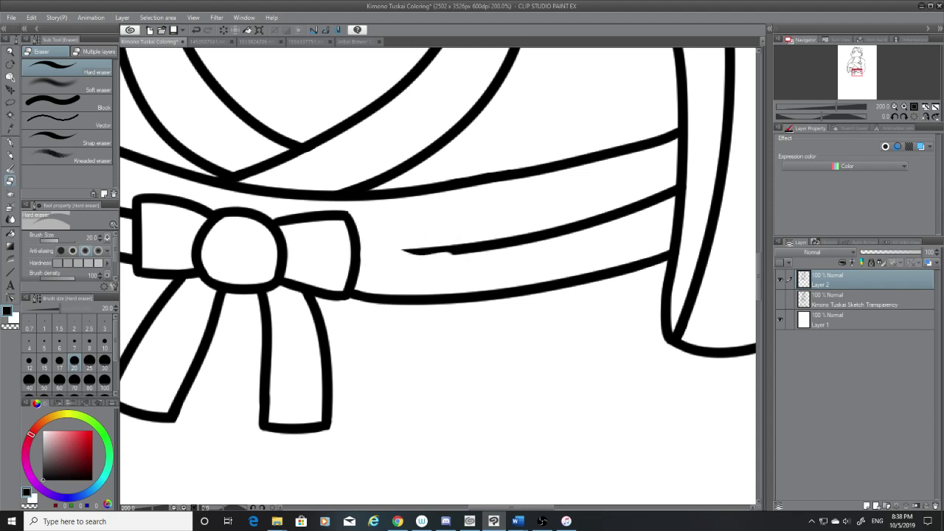
key("ctrl+z")
mouse_move(388, 258)
left_mouse_down()
mouse_move(403, 266)
mouse_move(425, 254)
left_mouse_up()
left_click(441, 272)
left_click(11, 145)
key("ctrl+z")
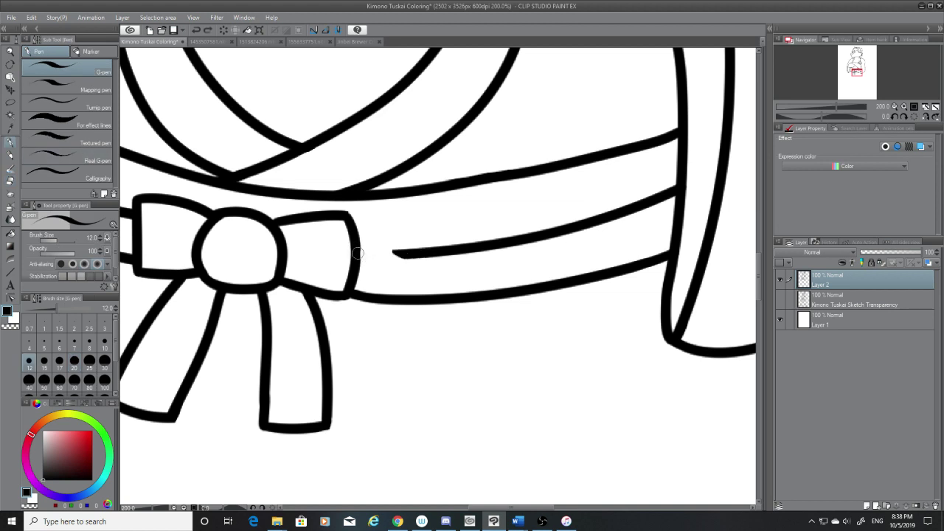
Step: Re-ink the gap between the bow's right loop and the middle fold line, redoing the stroke until it joins smoothly
left_click_drag(358, 253, 431, 254)
key("ctrl+z")
left_click_drag(354, 251, 435, 254)
key("ctrl+z")
left_click_drag(359, 249, 437, 254)
key("ctrl+z")
key("ctrl+z")
left_click_drag(355, 251, 436, 254)
key("ctrl+z")
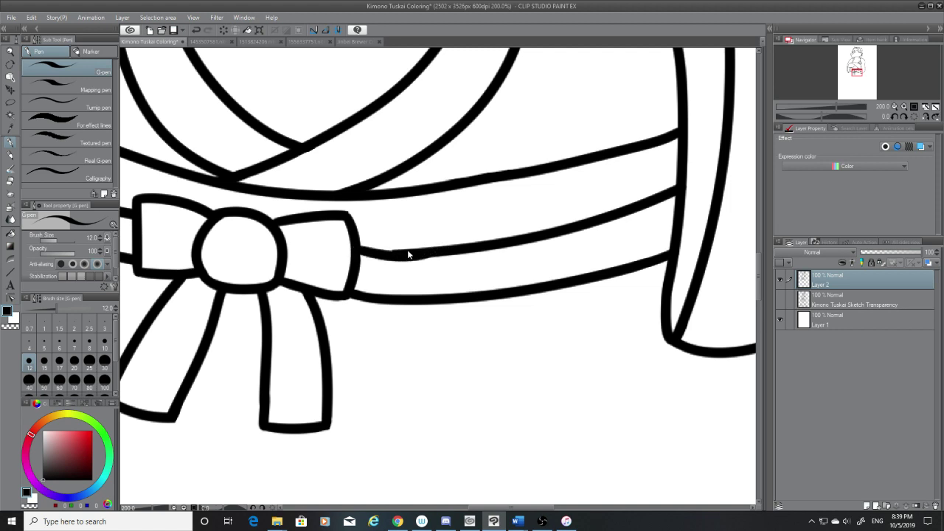
key("ctrl+z")
left_click_drag(360, 251, 429, 252)
key("ctrl+z")
key("ctrl+z")
left_click_drag(357, 250, 433, 253)
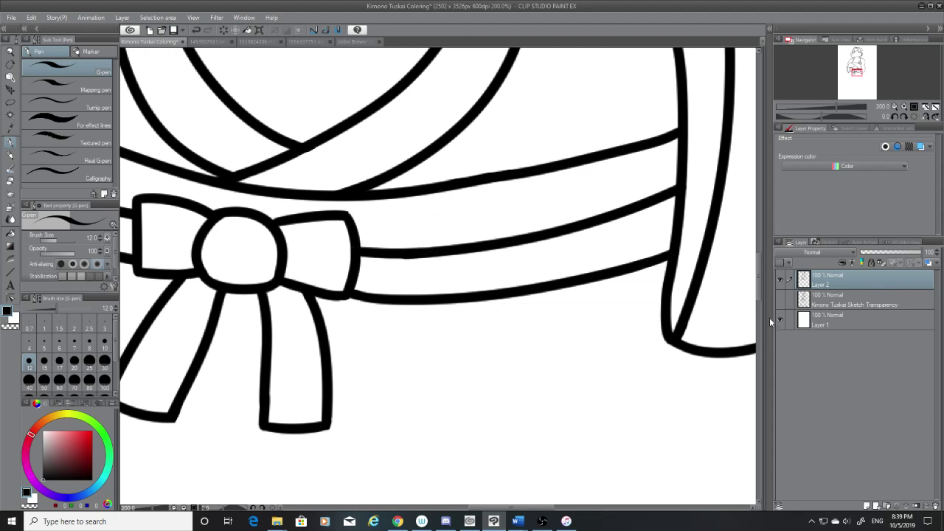
Step: Show the sketch layer again and review the inked sash and the sketched skirt below it
key("e")
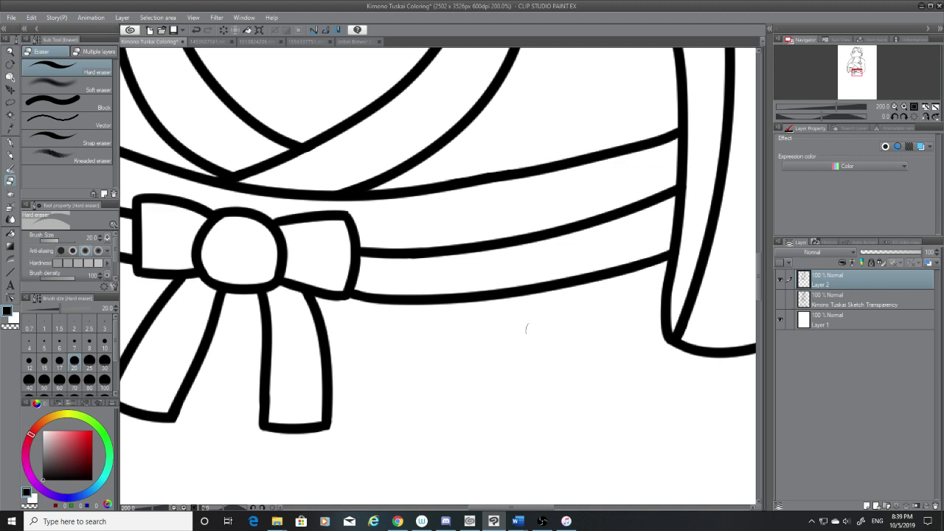
left_click_drag(531, 508, 495, 508)
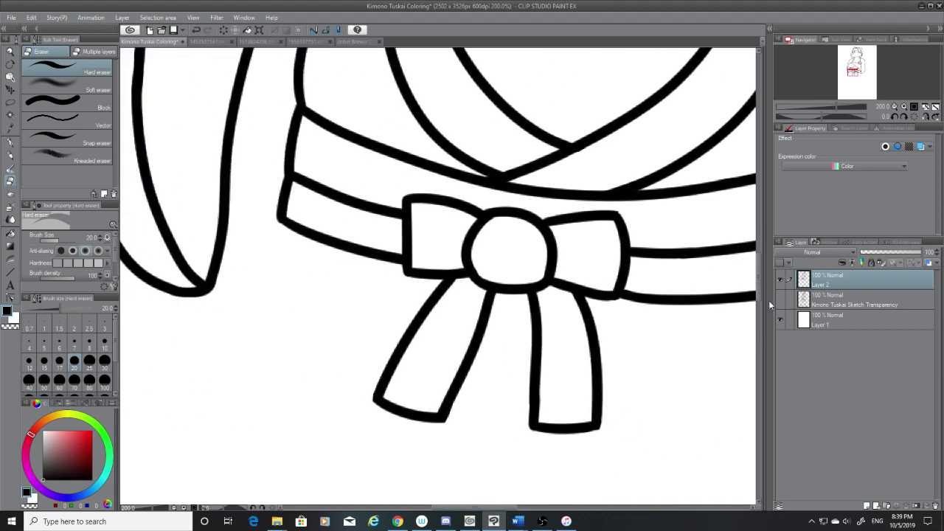
left_click(781, 299)
left_click(781, 297)
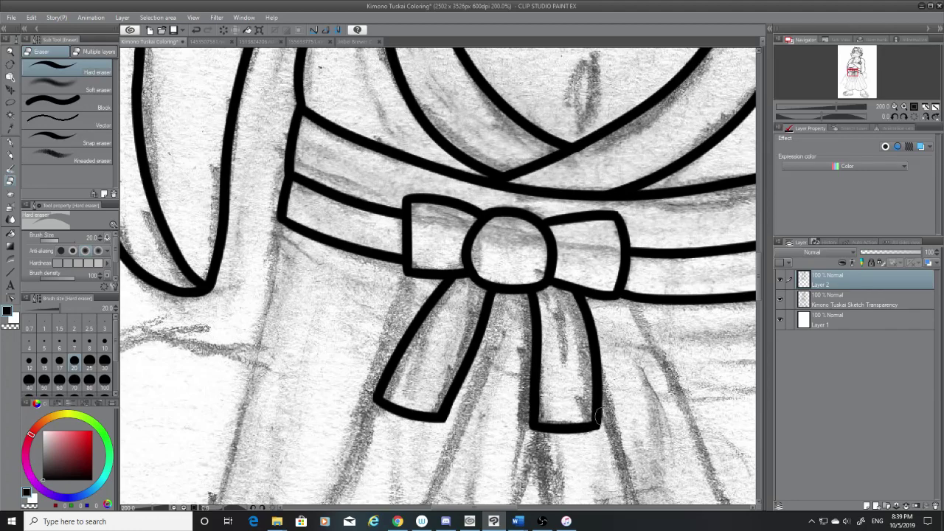
scroll(602, 383, "down", 2)
scroll(601, 382, "down", 5)
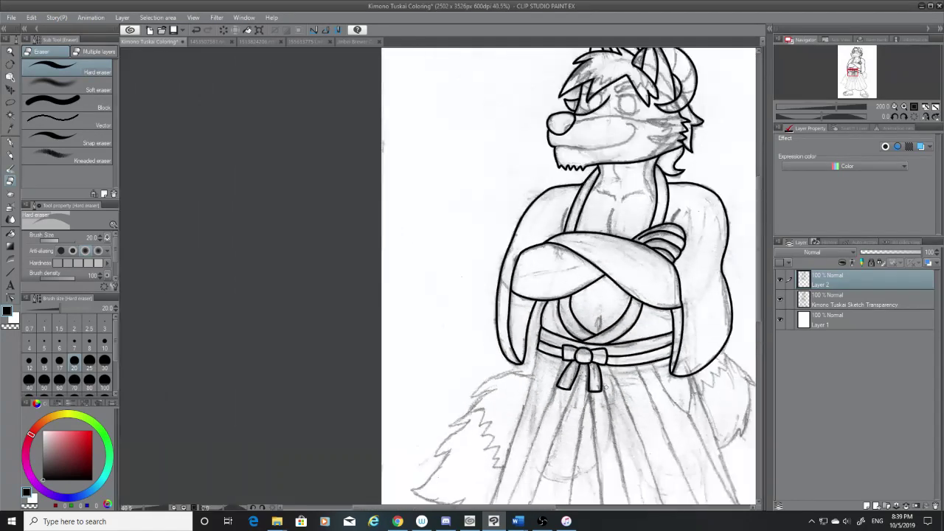
left_click_drag(762, 299, 758, 348)
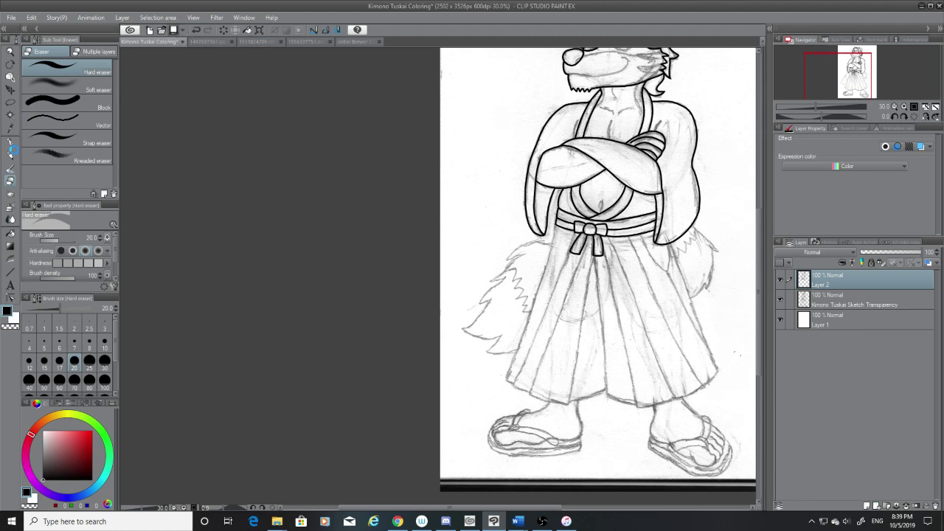
Step: Ink the skirt's right outer edge from the right sleeve's lower edge down to the hem corner with the size 12 G-pen
left_click(12, 145)
scroll(588, 443, "up", 3)
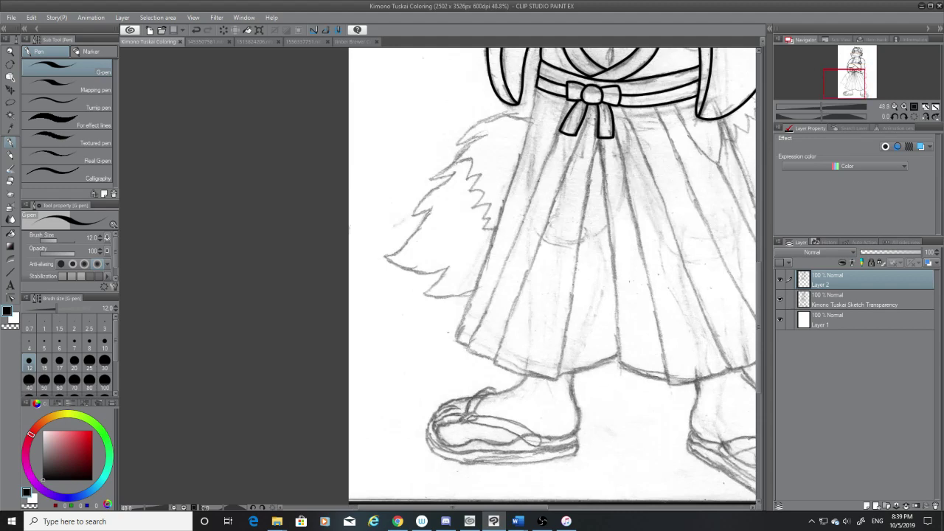
left_click_drag(522, 507, 573, 508)
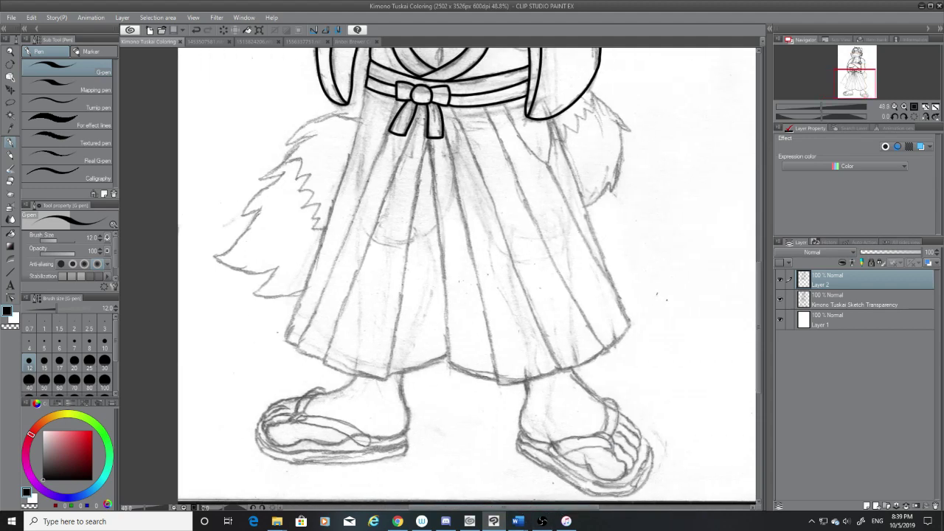
scroll(303, 152, "down", 2)
scroll(491, 152, "up", 4)
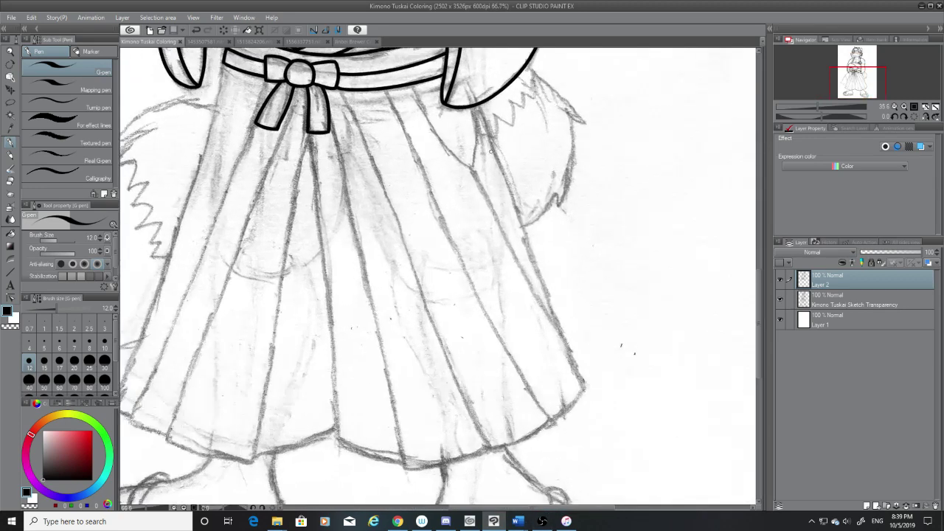
scroll(492, 151, "up", 1)
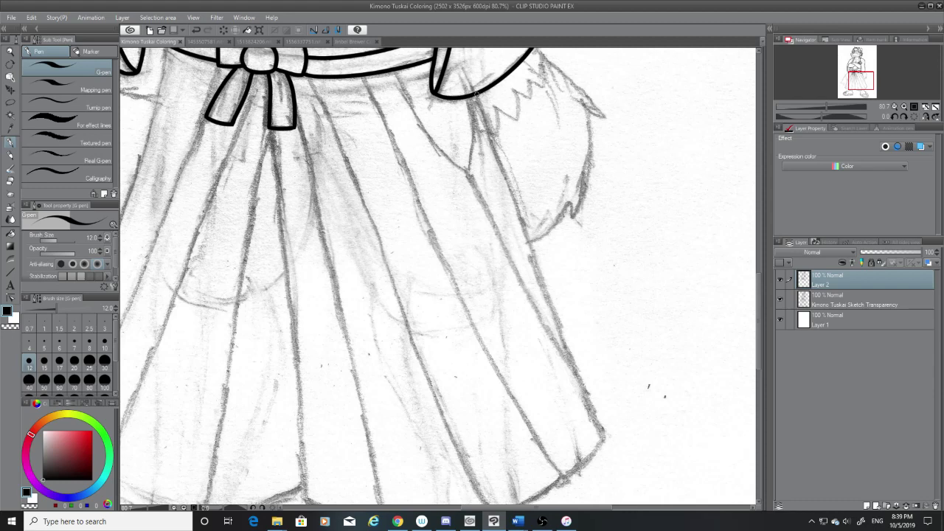
mouse_move(477, 95)
left_mouse_down()
mouse_move(616, 424)
mouse_move(604, 436)
left_mouse_up()
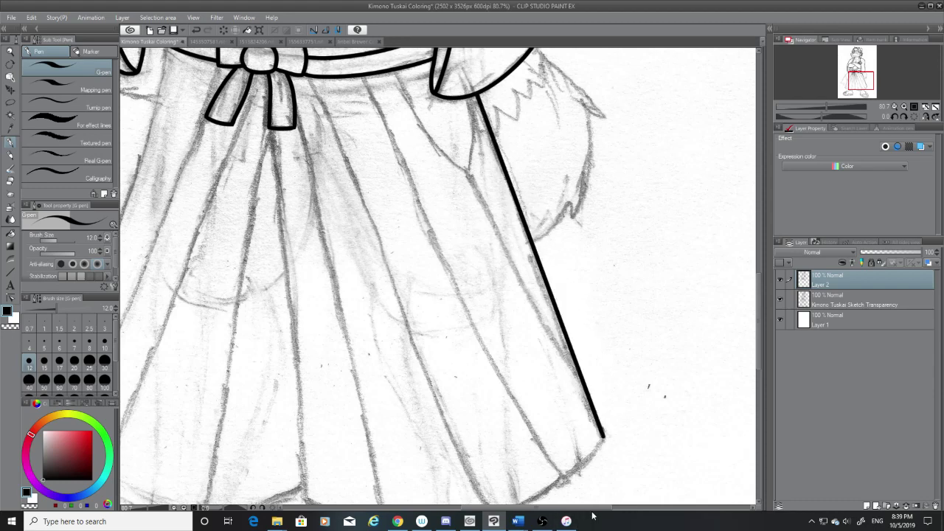
Step: Try to ink the skirt's left outer edge from the sash down to the hem in one stroke
left_click_drag(592, 508, 545, 508)
scroll(446, 265, "down", 1)
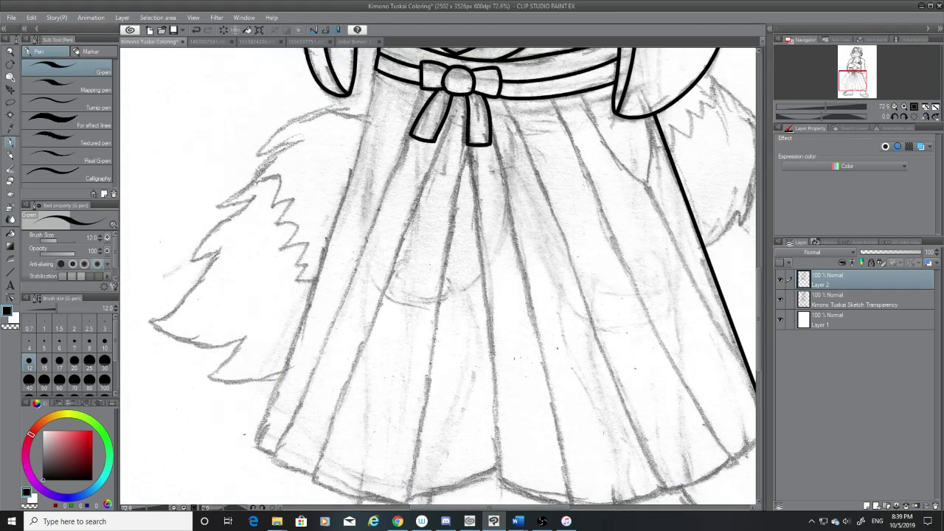
mouse_move(374, 70)
left_mouse_down()
mouse_move(254, 444)
mouse_move(262, 446)
left_mouse_up()
scroll(421, 335, "down", 3)
scroll(418, 73, "up", 2)
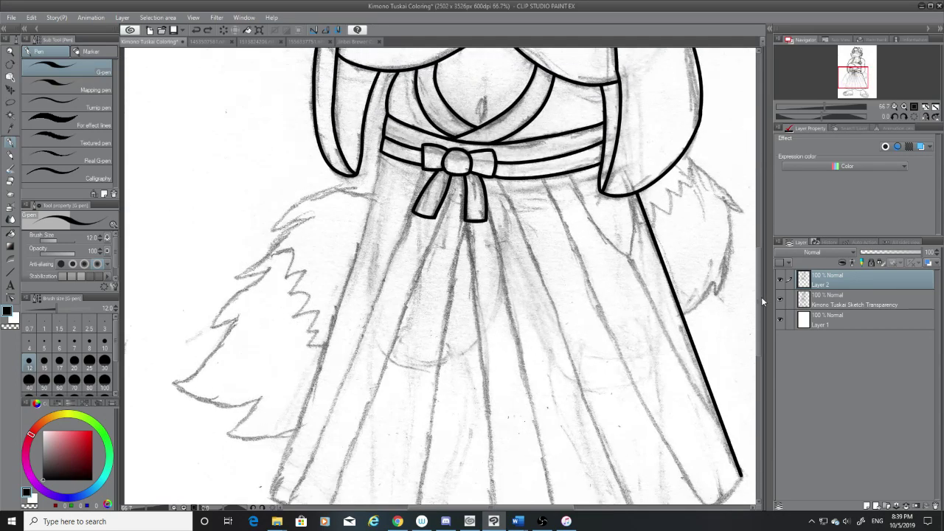
Step: Try several close-up strokes for the upper part of the skirt's left edge, starting at the sash's lower left corner
left_click(784, 298)
scroll(366, 173, "up", 4)
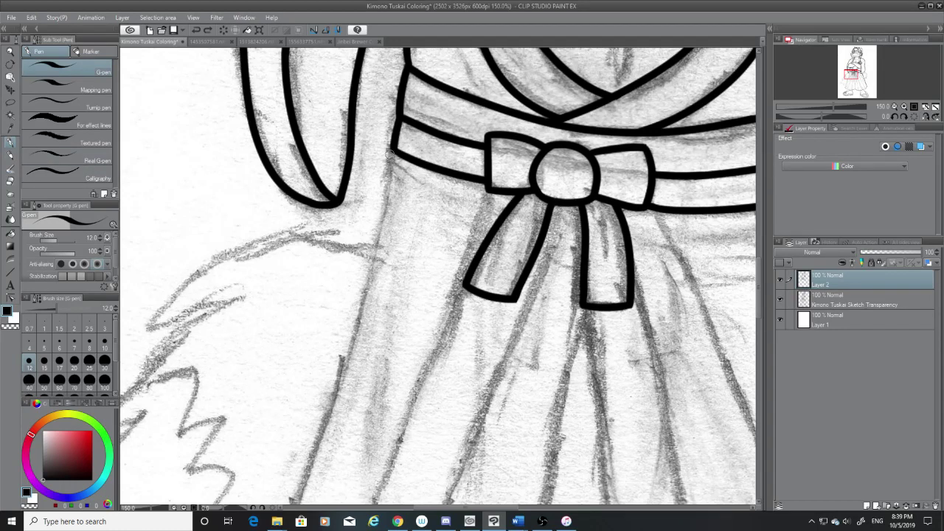
left_click_drag(395, 152, 309, 505)
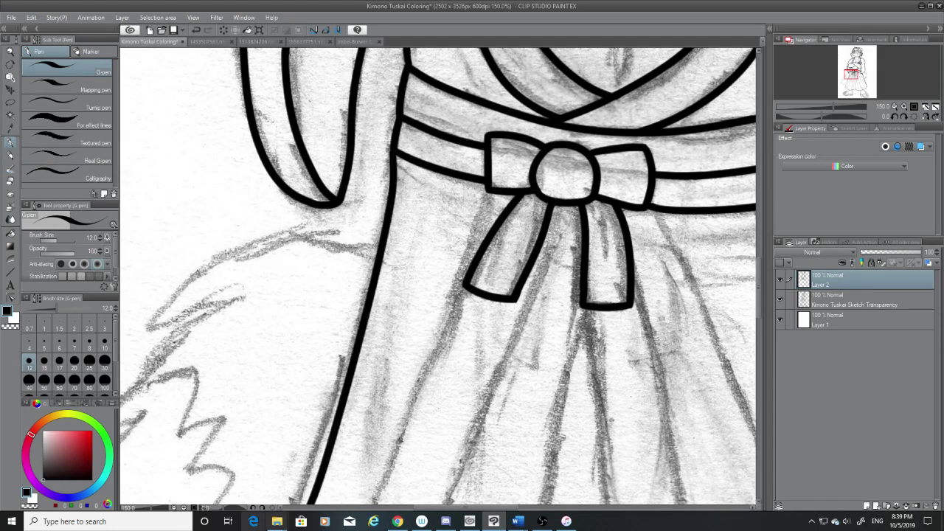
key("ctrl+z")
left_click_drag(397, 147, 295, 505)
key("ctrl+z")
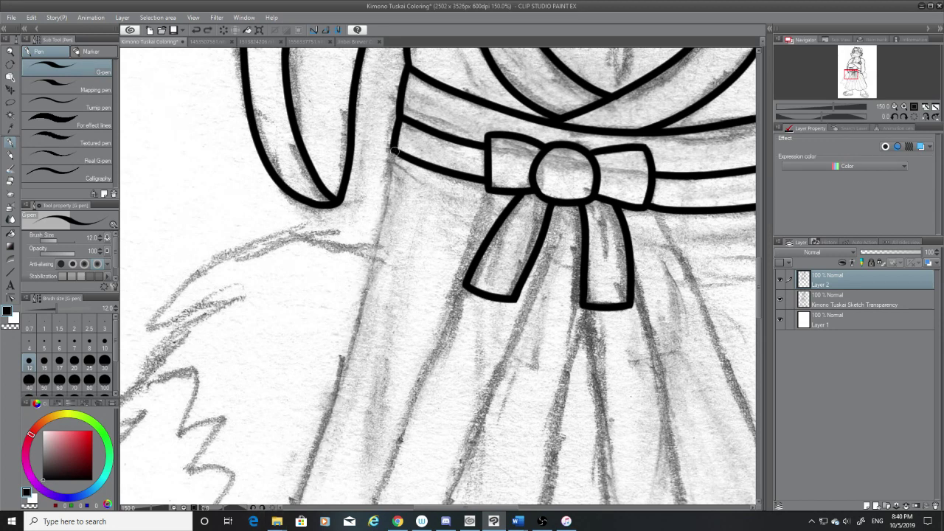
left_click_drag(394, 151, 301, 505)
key("ctrl+z")
left_click_drag(395, 150, 294, 508)
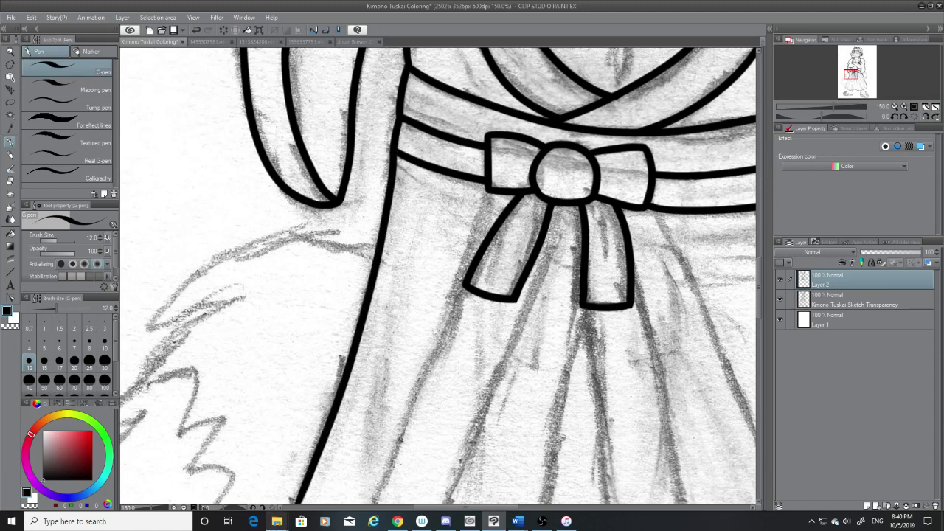
key("ctrl+z")
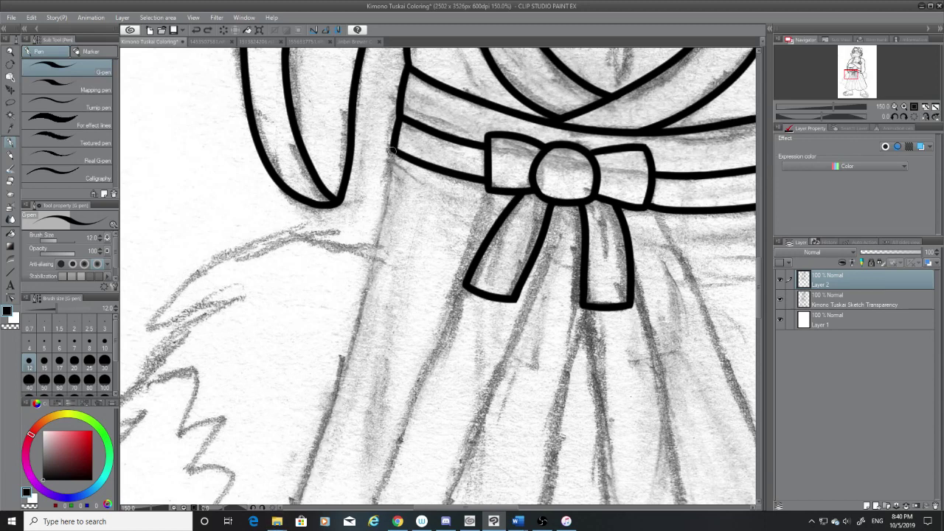
key("ctrl+y")
key("ctrl+z")
mouse_move(393, 150)
left_mouse_down()
mouse_move(356, 358)
mouse_move(299, 505)
left_mouse_up()
key("ctrl+z")
Step: Try another stroke for the skirt's left edge and compare it with the sketch layer hidden and shown
mouse_move(395, 148)
left_mouse_down()
mouse_move(327, 403)
mouse_move(284, 517)
left_mouse_up()
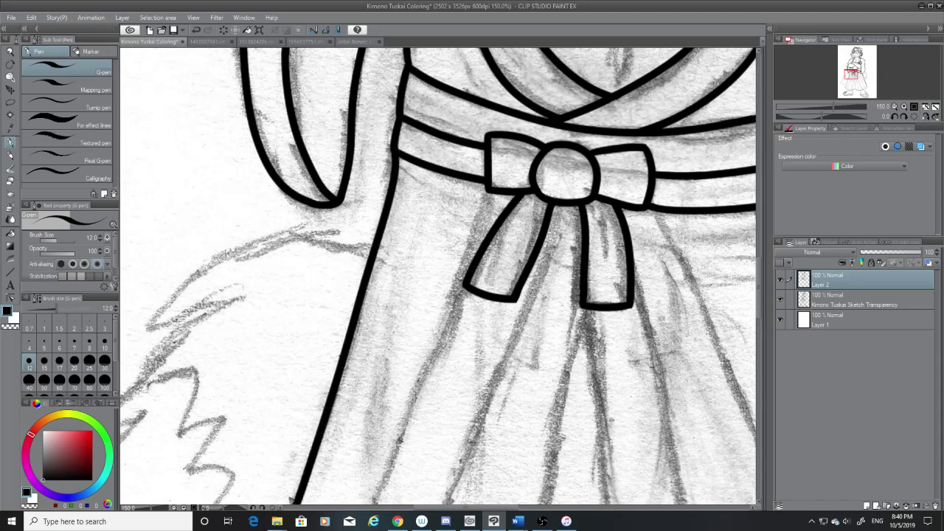
left_click(788, 300)
left_click(779, 300)
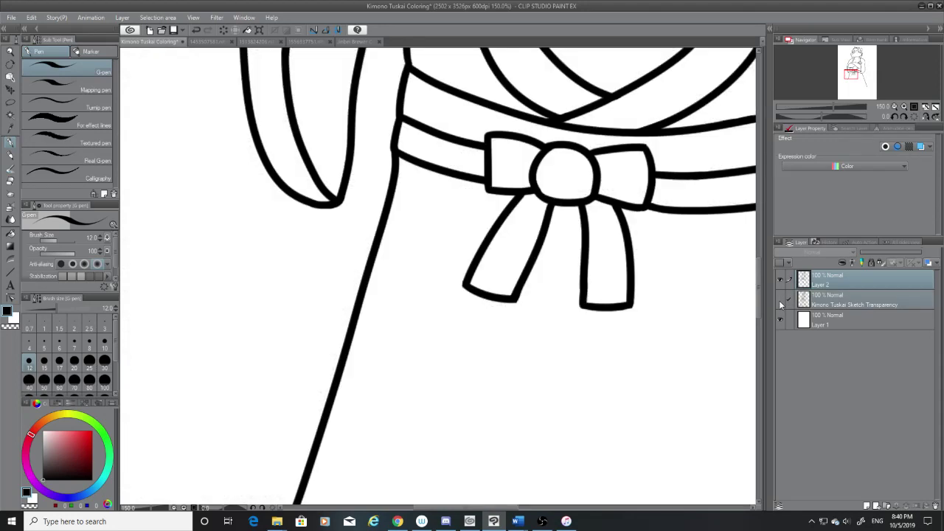
left_click(779, 301)
left_click_drag(759, 274, 761, 275)
key("ctrl+z")
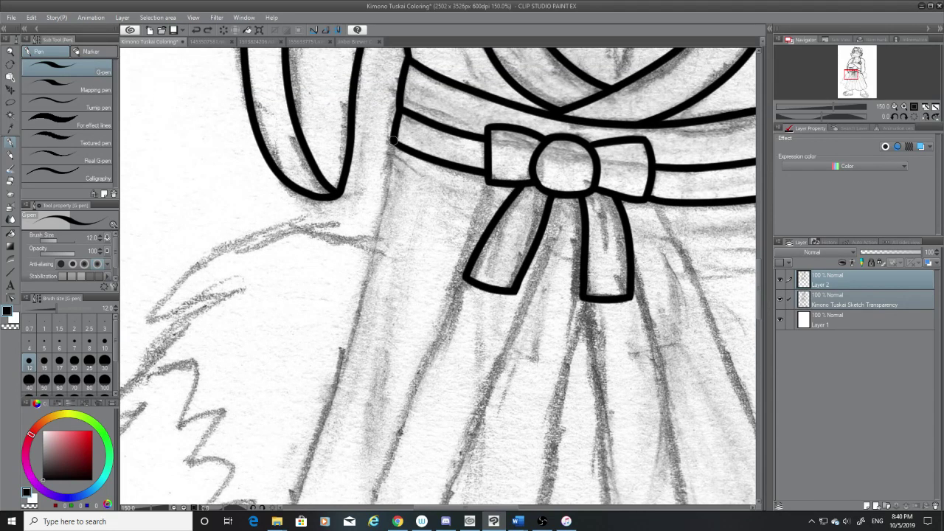
Step: Ink the upper part of the skirt's left edge as a smooth curve down from the sash's lower left corner
left_click_drag(394, 140, 287, 507)
key("ctrl+z")
left_click_drag(395, 138, 285, 506)
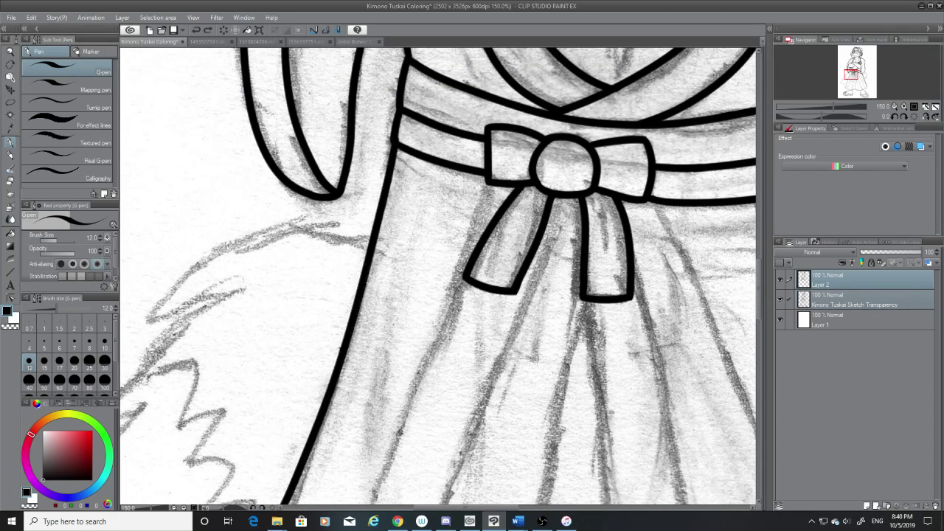
Step: Redraw the upper part of the skirt's left edge down from the sash's lower left corner and erase the stroke's lower tip
key("ctrl+z")
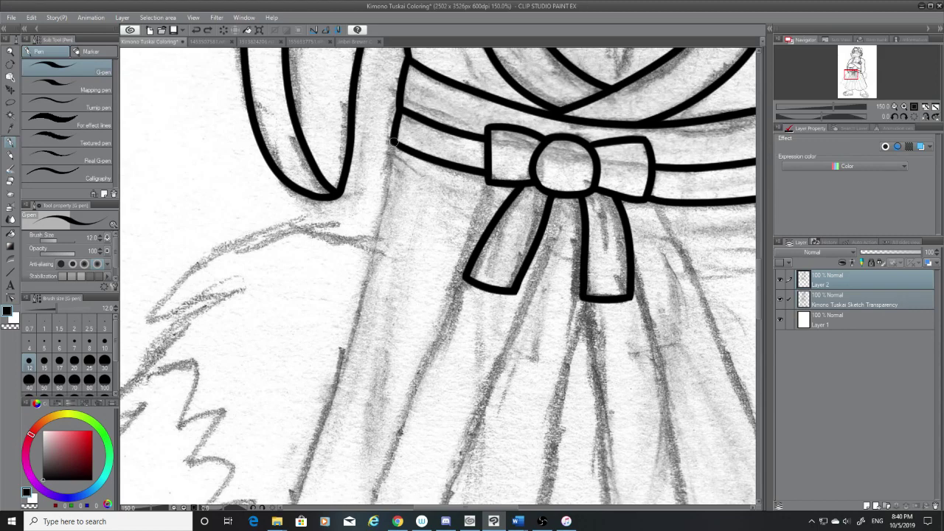
left_click_drag(394, 140, 275, 504)
key("ctrl+z")
mouse_move(395, 138)
left_mouse_down()
mouse_move(312, 452)
mouse_move(284, 509)
left_mouse_up()
left_click_drag(760, 301, 763, 319)
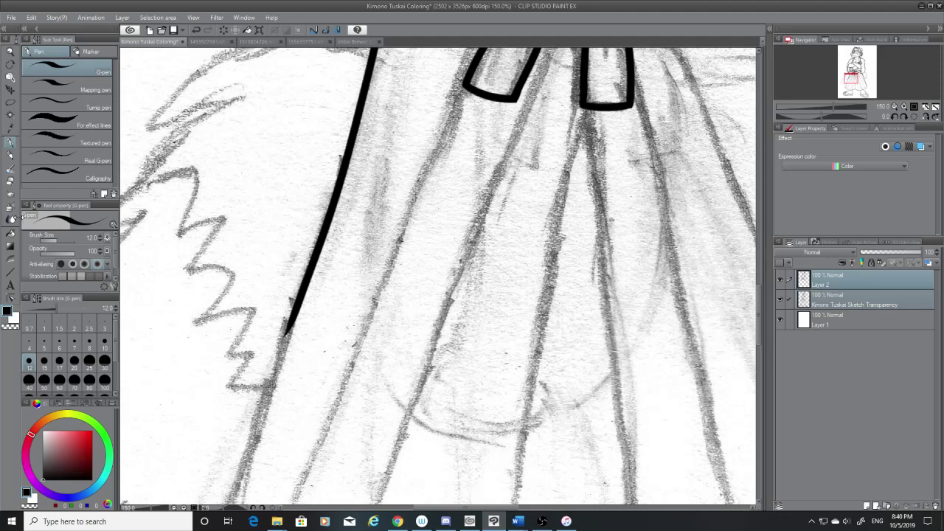
left_click(10, 181)
left_click_drag(292, 345, 290, 295)
Step: Try several pen strokes continuing the skirt's left edge from the end of the upper stroke down towards the hem
left_click_drag(512, 507, 492, 507)
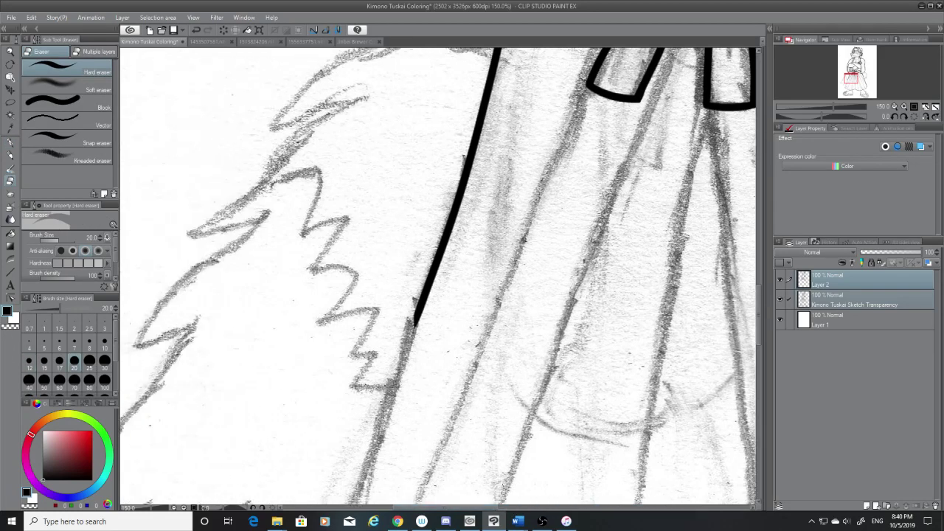
left_click_drag(759, 294, 760, 320)
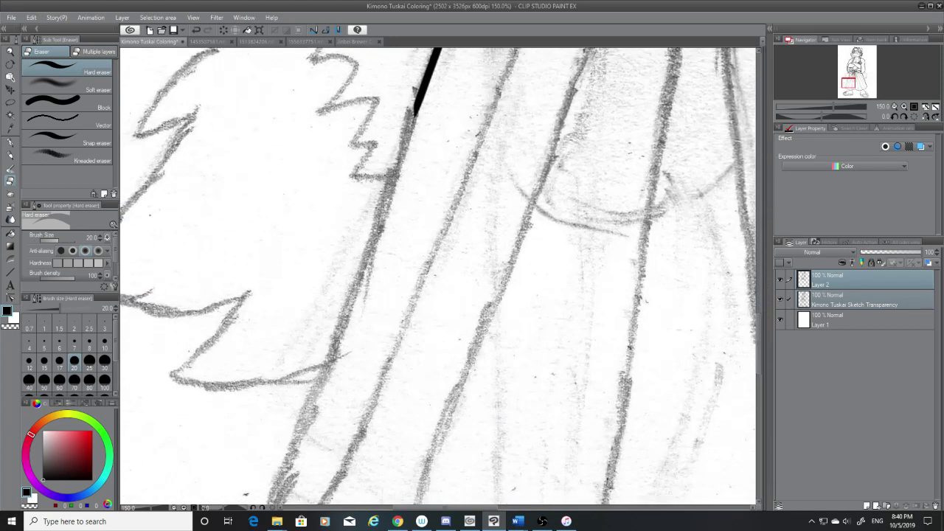
key("p")
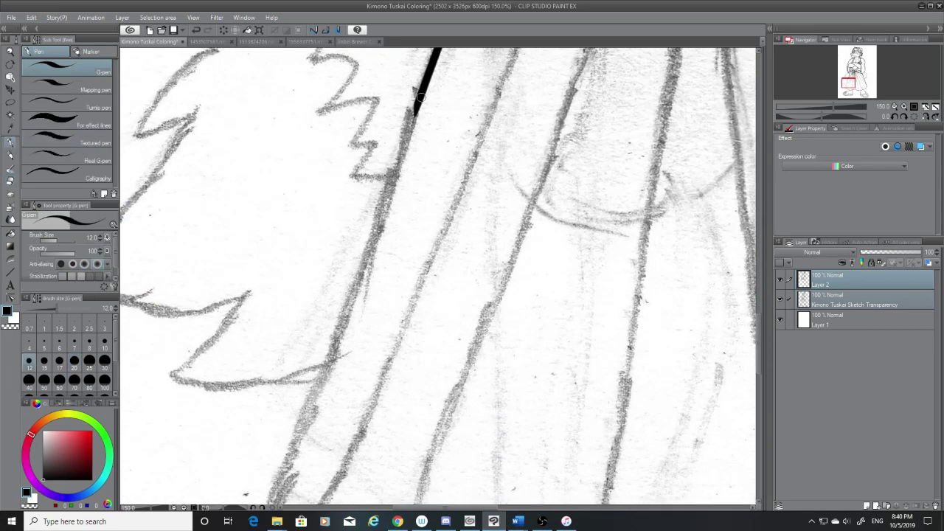
left_click_drag(419, 97, 267, 509)
key("ctrl+z")
left_click_drag(420, 92, 256, 504)
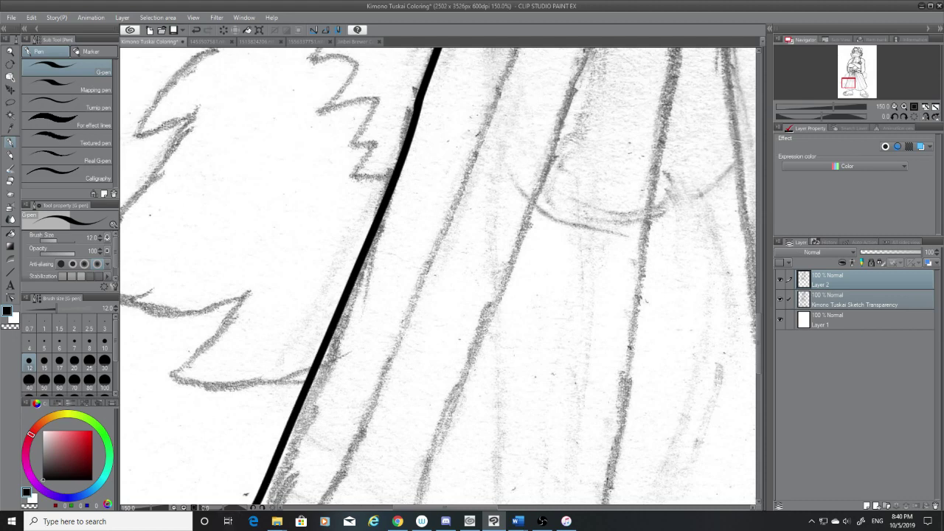
key("ctrl+z")
mouse_move(415, 114)
left_mouse_down()
mouse_move(297, 432)
mouse_move(254, 509)
left_mouse_up()
key("ctrl+z")
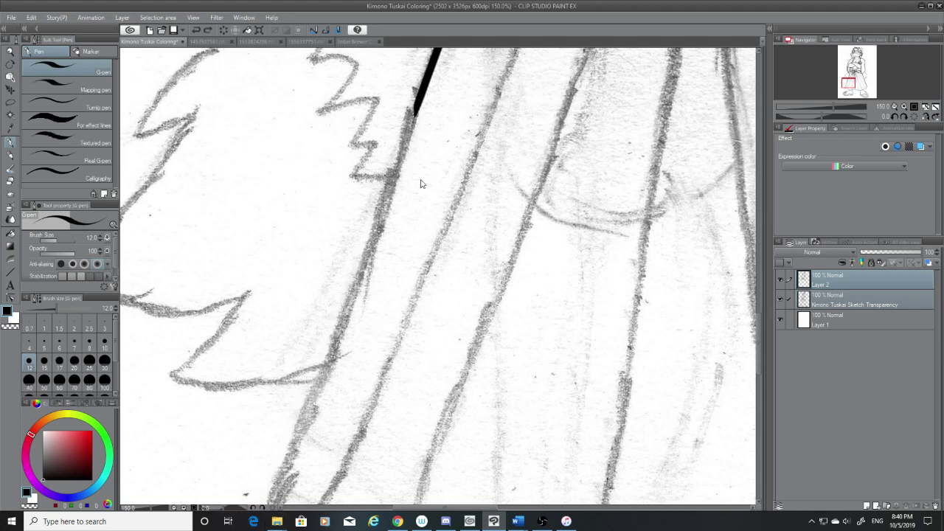
Step: Try another stroke for the lower part of the skirt's left edge and check it with the sketch layer hidden
left_click_drag(417, 97, 260, 507)
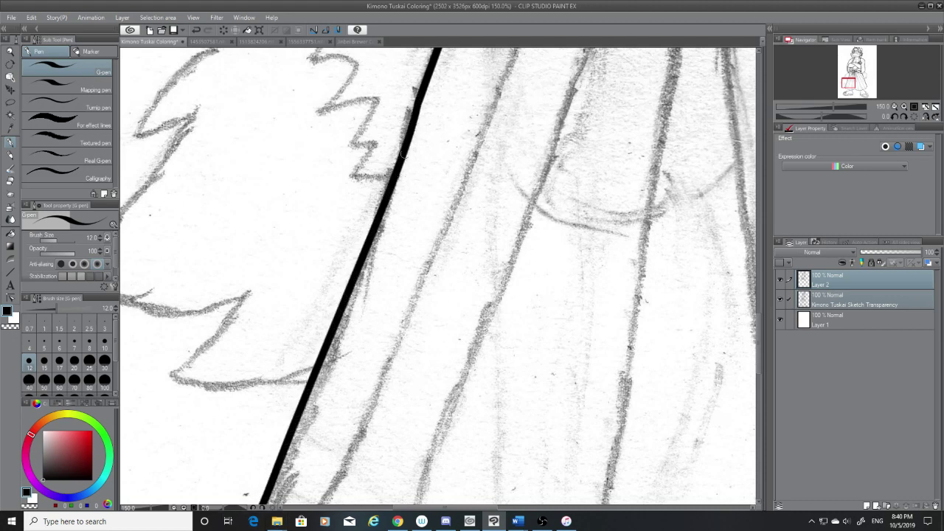
left_click(780, 299)
left_click(780, 297)
left_click(779, 298)
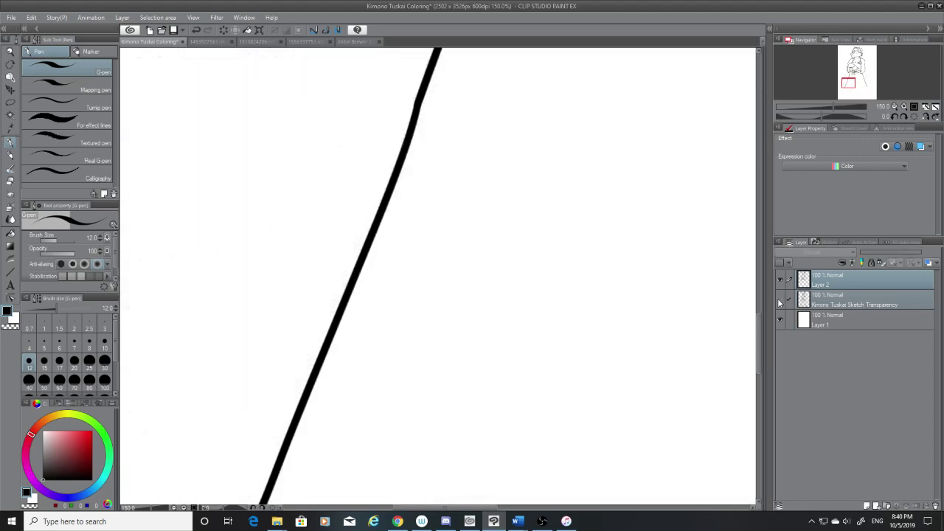
left_click(779, 299)
key("ctrl+z")
Step: Redraw the lower part of the skirt's left edge repeatedly until one smooth stroke runs from the upper line to the hem
left_click_drag(419, 92, 267, 505)
key("ctrl+z")
left_click_drag(418, 93, 273, 504)
key("ctrl+z")
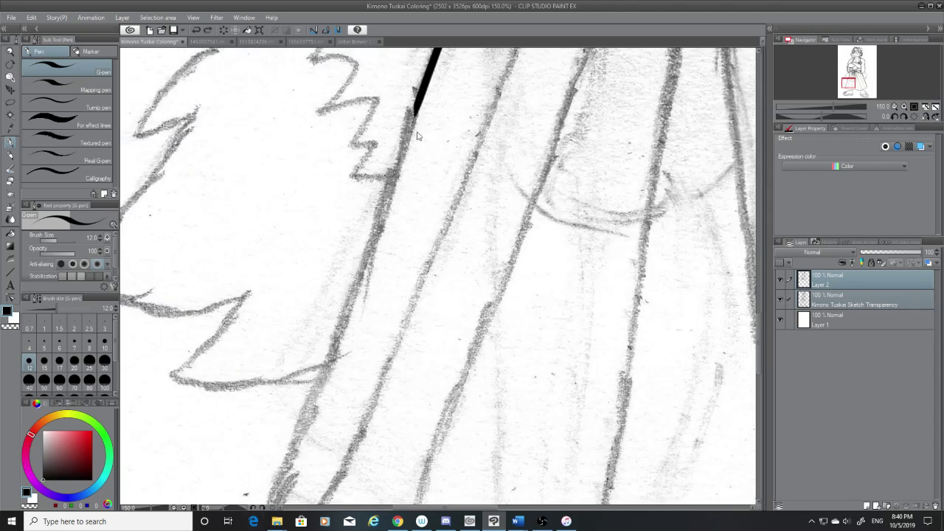
left_click_drag(418, 95, 286, 505)
key("ctrl+z")
left_click_drag(419, 96, 360, 264)
key("ctrl+z")
left_click_drag(417, 95, 277, 505)
key("ctrl+z")
left_click_drag(418, 96, 248, 506)
key("ctrl+z")
left_click_drag(420, 95, 267, 505)
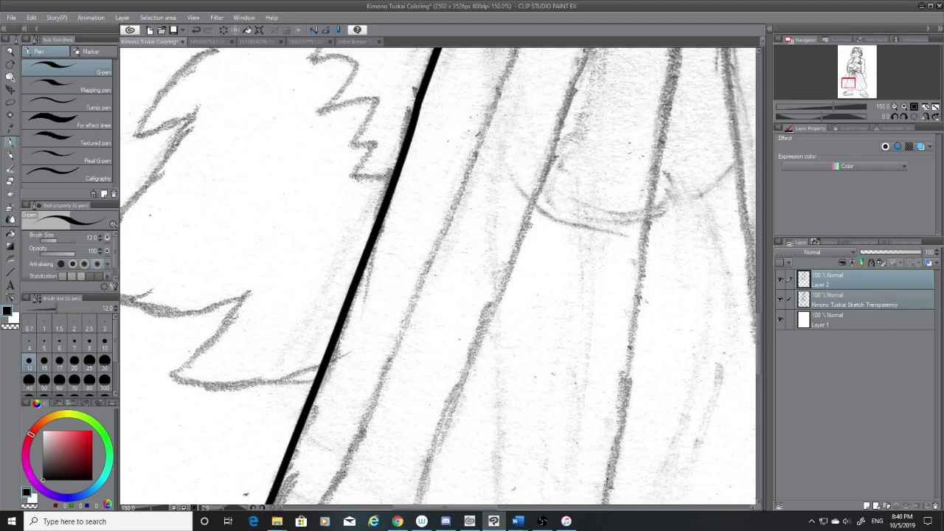
Step: Hide the sketch layer and try short pen strokes to smooth the kink where the left edge's two strokes meet
left_click(780, 298)
left_click_drag(762, 340, 761, 308)
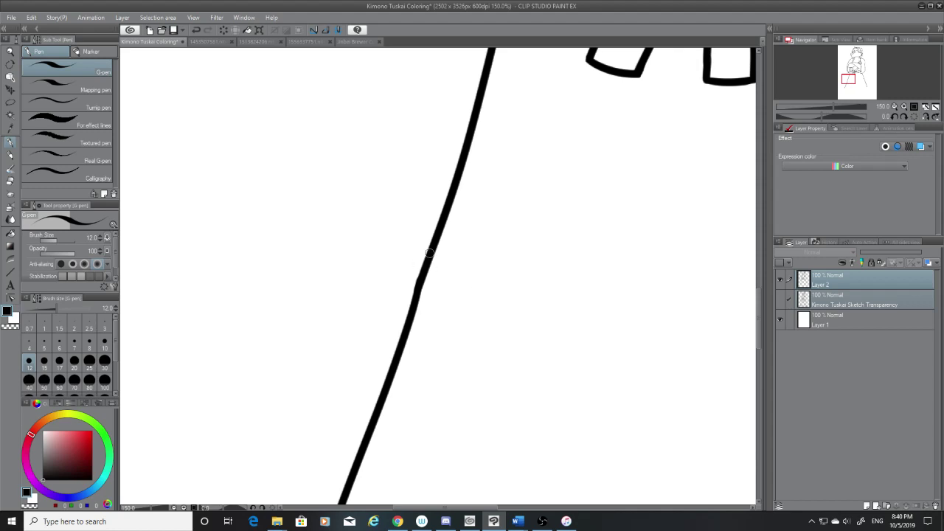
left_click_drag(429, 259, 417, 310)
key("ctrl+z")
left_click_drag(434, 249, 419, 298)
key("ctrl+z")
left_click_drag(430, 253, 411, 314)
key("ctrl+z")
Step: Smooth the outer side of the join in the skirt's left edge with the eraser and show the sketch layer again
key("e")
left_click_drag(423, 256, 390, 315)
key("ctrl+z")
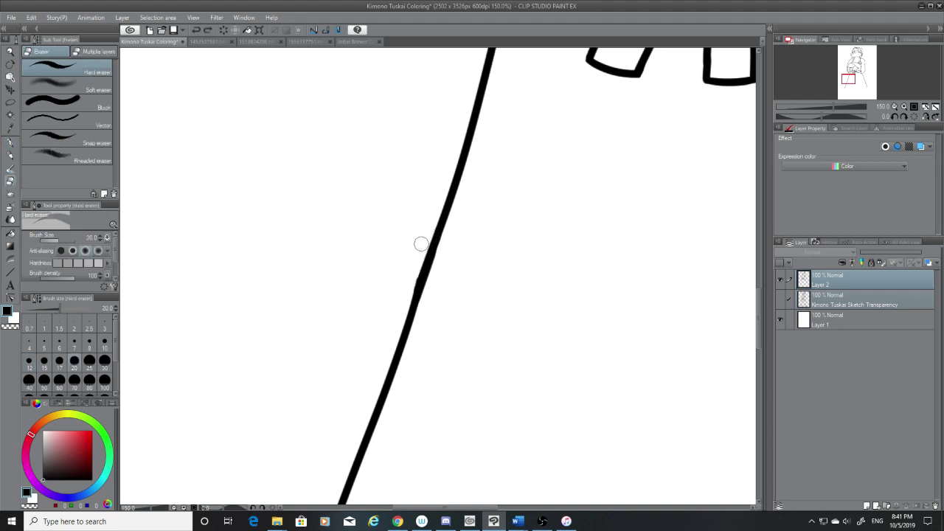
mouse_move(421, 245)
left_mouse_down()
mouse_move(397, 314)
mouse_move(414, 278)
mouse_move(406, 296)
left_mouse_up()
key("ctrl+z")
key("ctrl+z")
key("ctrl+z")
key("ctrl+z")
left_click_drag(420, 250, 402, 300)
left_click(783, 300)
Step: Ink the short first hem segment from the skirt's lower left corner to the first pleat line and erase its overshoot
left_click_drag(761, 304, 761, 389)
mouse_move(236, 348)
left_mouse_down()
mouse_move(243, 358)
mouse_move(279, 366)
mouse_move(240, 335)
left_mouse_up()
key("ctrl+z")
mouse_move(278, 359)
left_mouse_down()
mouse_move(237, 340)
mouse_move(313, 367)
left_mouse_up()
left_click(10, 142)
key("ctrl+z")
left_click_drag(259, 338, 323, 367)
key("ctrl+z")
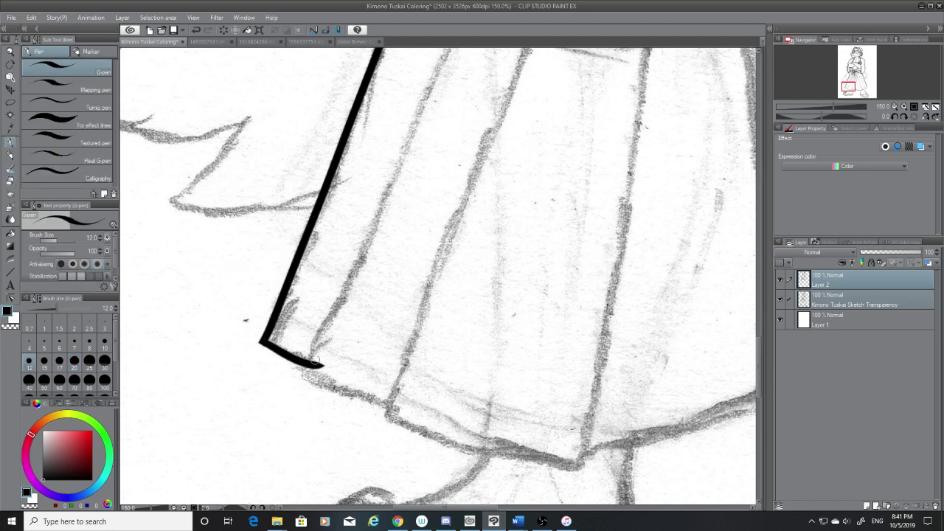
left_click(17, 182)
left_click_drag(326, 365, 311, 376)
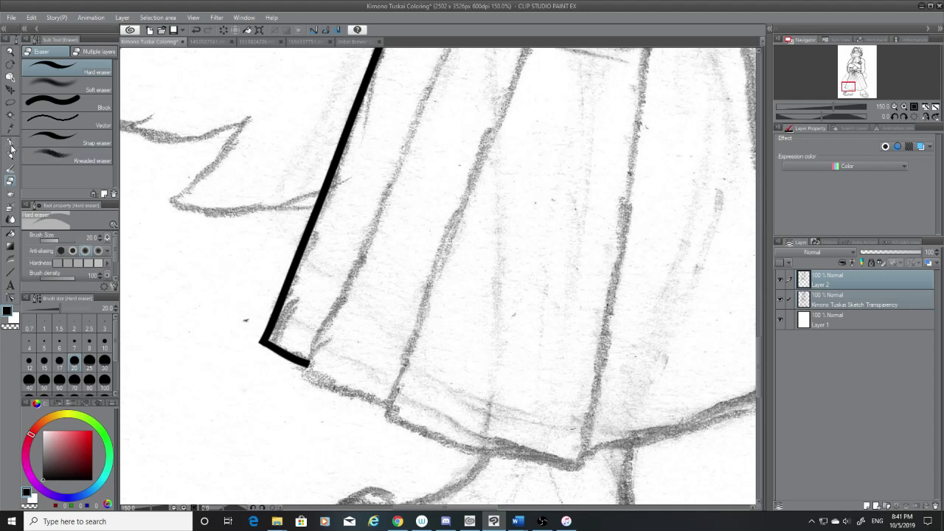
Step: Ink the small step and the second hem segment up to the second pleat line, erasing the excess beyond it
left_click(11, 143)
mouse_move(309, 362)
left_mouse_down()
mouse_move(304, 374)
mouse_move(403, 411)
left_mouse_up()
key("ctrl+z")
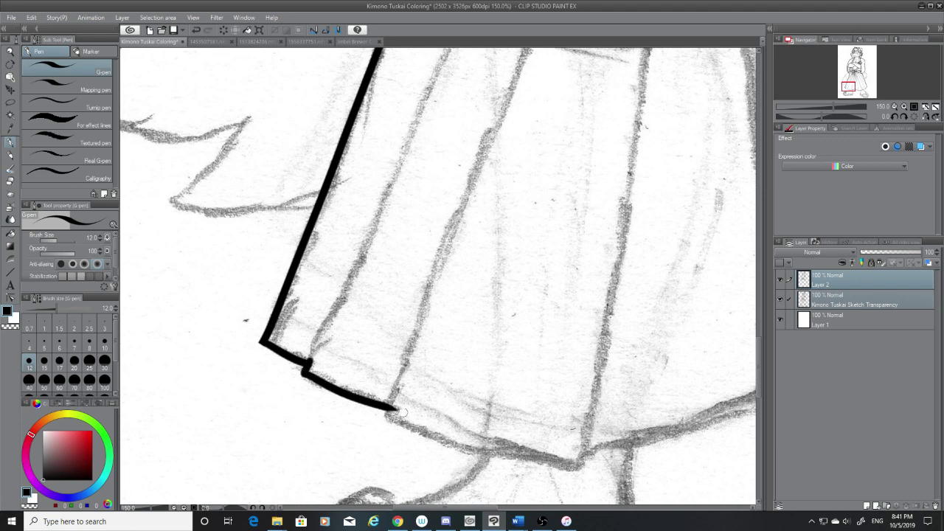
key("ctrl+z")
left_click_drag(303, 374, 375, 400)
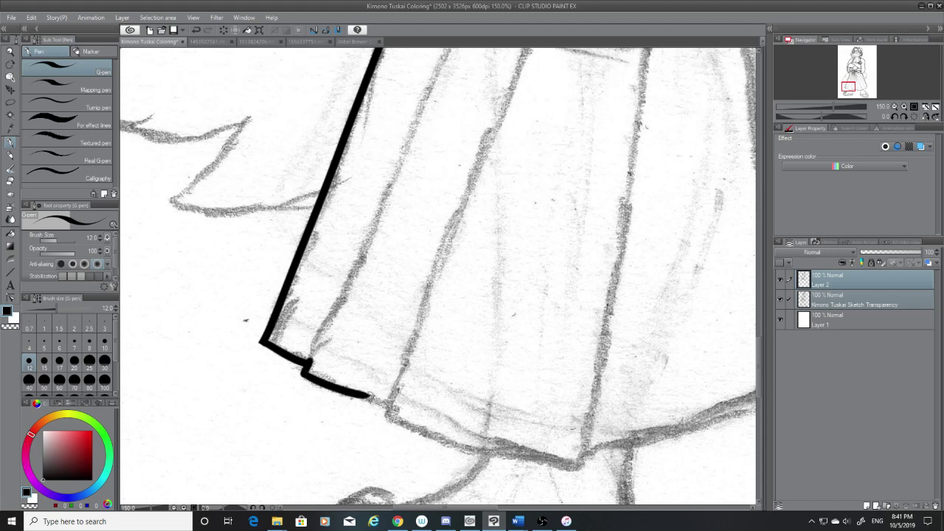
key("ctrl+z")
left_click_drag(304, 375, 422, 405)
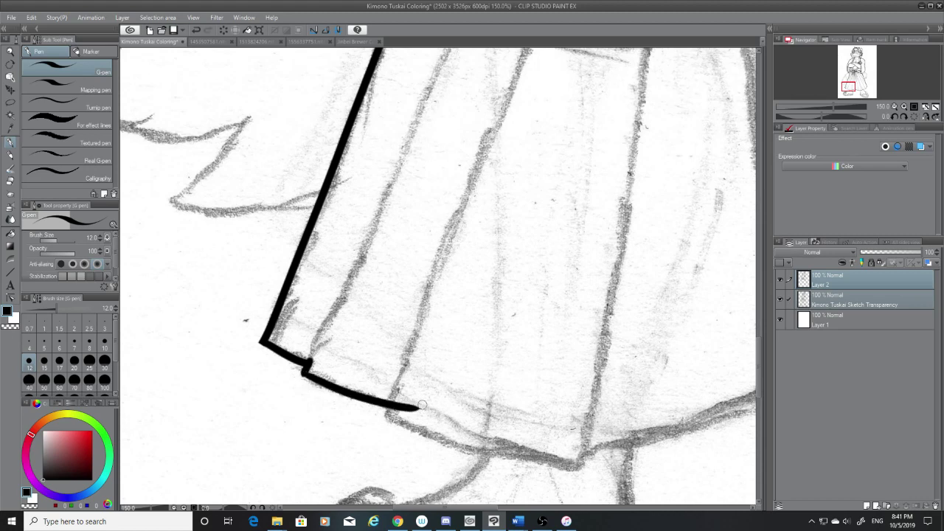
left_click(11, 182)
left_click_drag(416, 400, 392, 411)
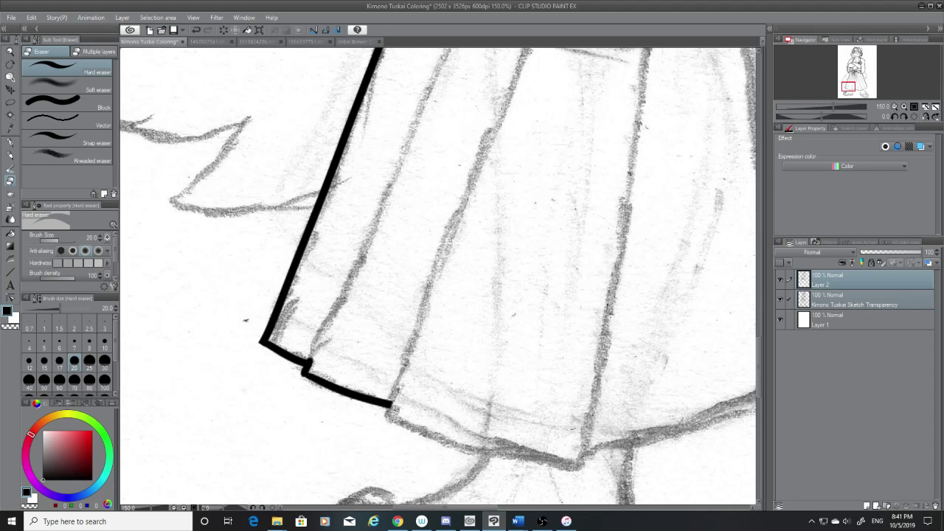
Step: Touch up the corner of the hem's first pleat step with the pen, checking it with the sketch layer hidden
left_click(11, 142)
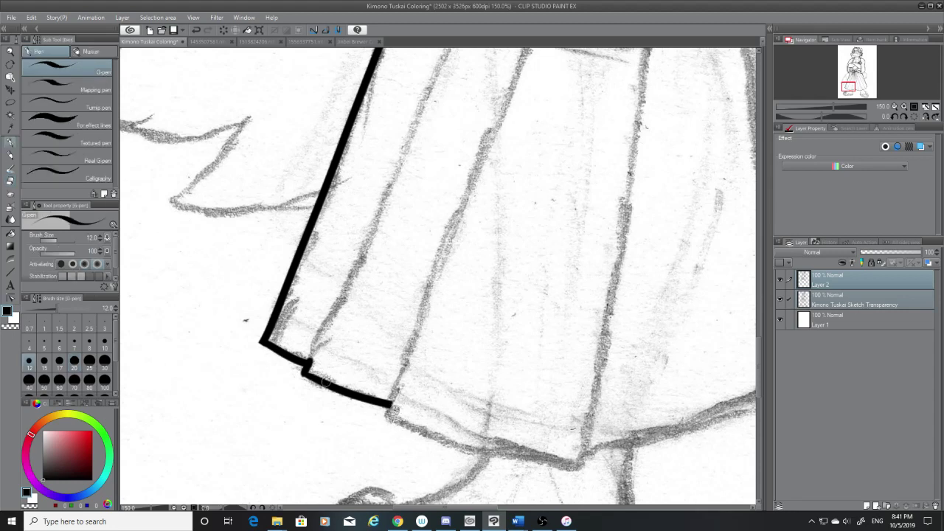
left_click_drag(309, 377, 315, 367)
left_click(782, 298)
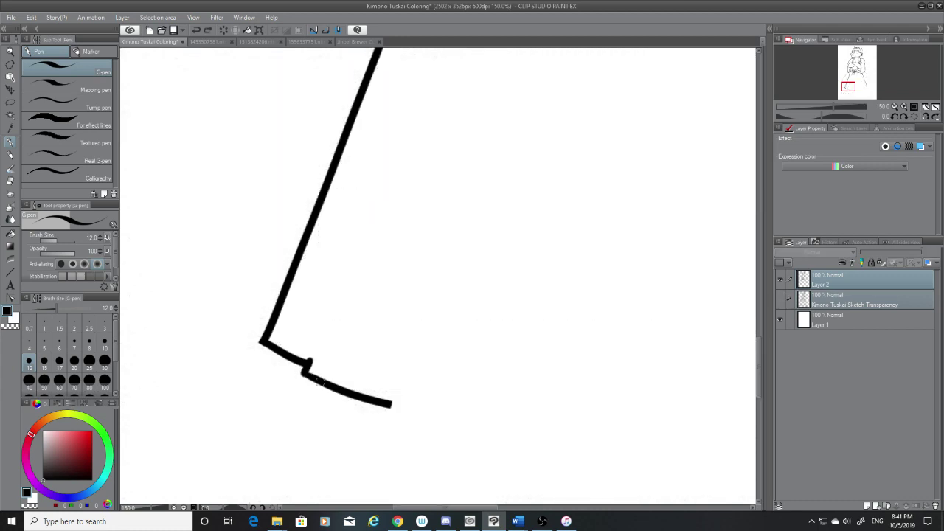
key("ctrl+z")
left_click_drag(320, 381, 304, 373)
left_click(780, 298)
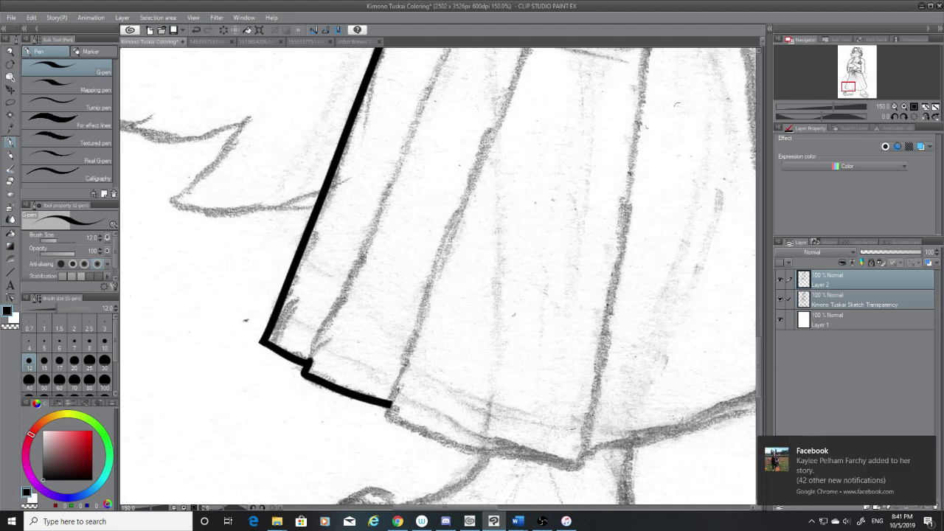
left_click(927, 447)
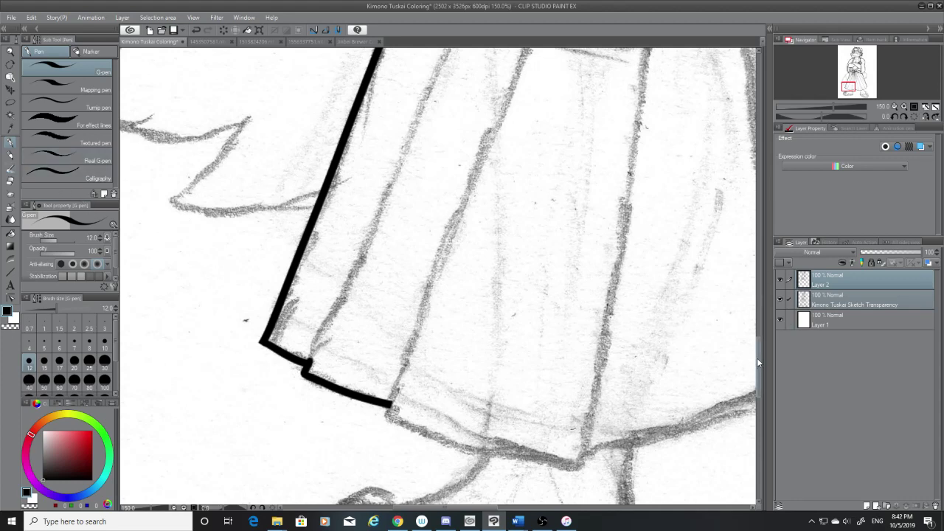
Step: Ink the second pleat step and the long third hem segment curving down to the next pleat line
left_click_drag(758, 358, 761, 371)
mouse_move(391, 288)
left_mouse_down()
mouse_move(502, 339)
mouse_move(634, 347)
left_mouse_up()
key("ctrl+z")
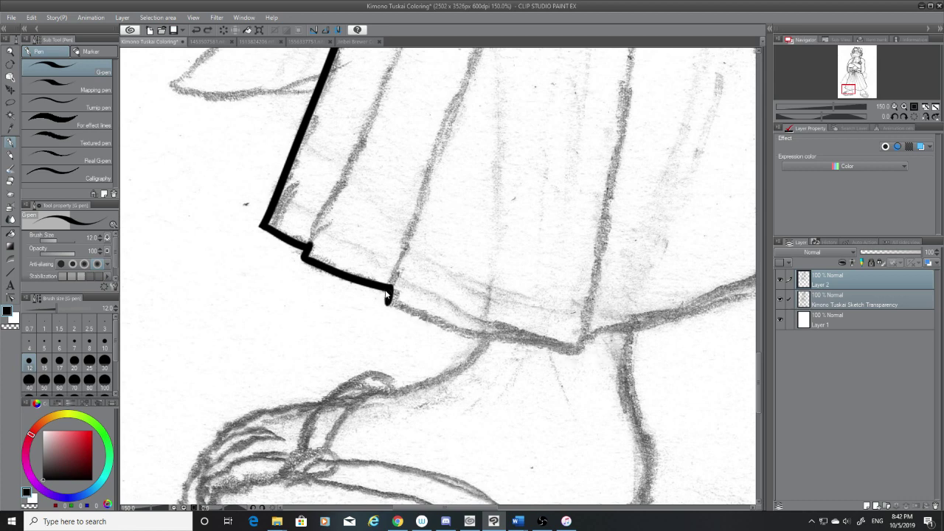
left_click_drag(390, 302, 649, 353)
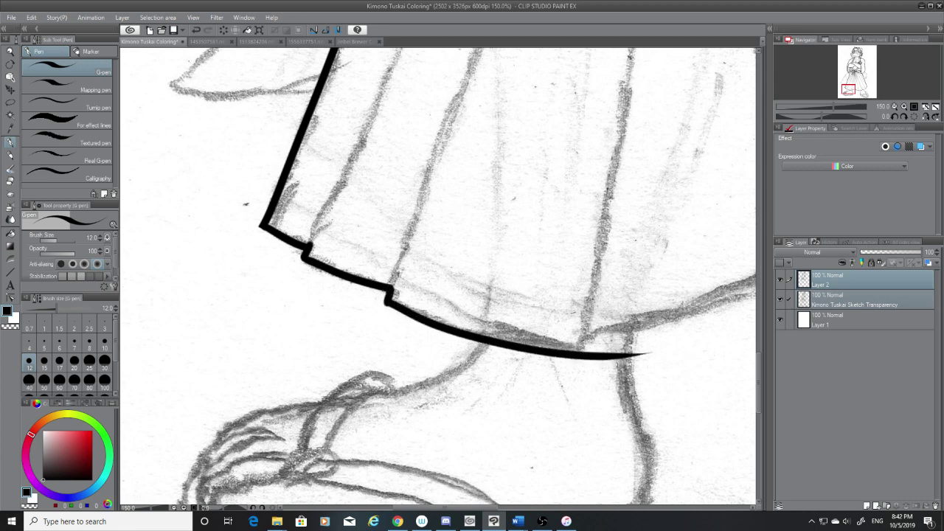
key("ctrl+z")
key("ctrl+z")
mouse_move(391, 287)
left_mouse_down()
mouse_move(530, 345)
mouse_move(640, 352)
mouse_move(586, 348)
left_mouse_up()
left_click(11, 182)
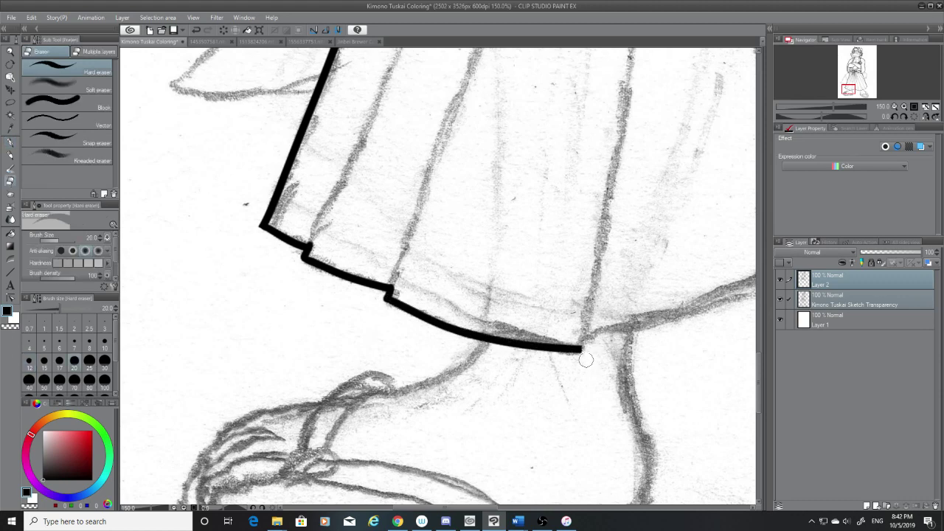
Step: Ink the third pleat step and the hem segment curving up to the skirt's middle pleat, and erase the pointed overshoot
left_click_drag(488, 508, 518, 508)
left_click(11, 141)
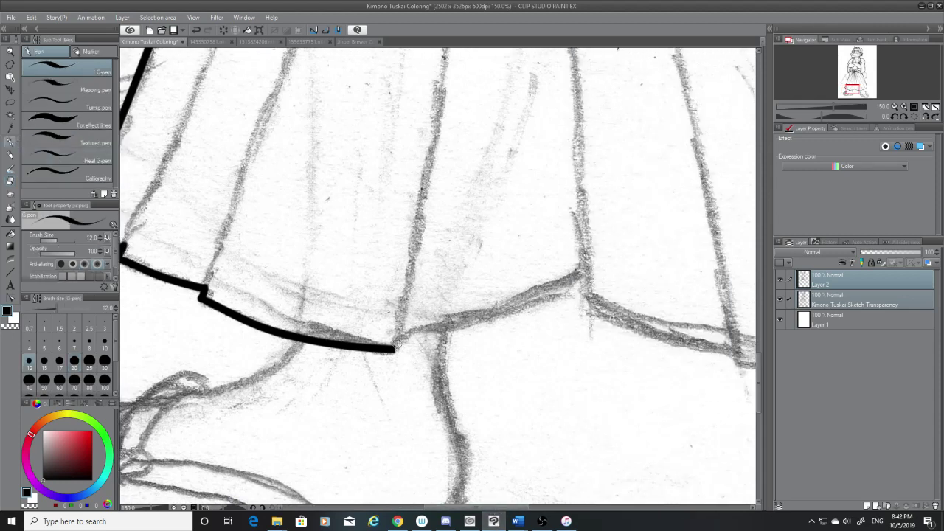
left_click_drag(395, 348, 400, 335)
mouse_move(582, 284)
left_mouse_down()
mouse_move(401, 338)
mouse_move(603, 257)
left_mouse_up()
key("ctrl+z")
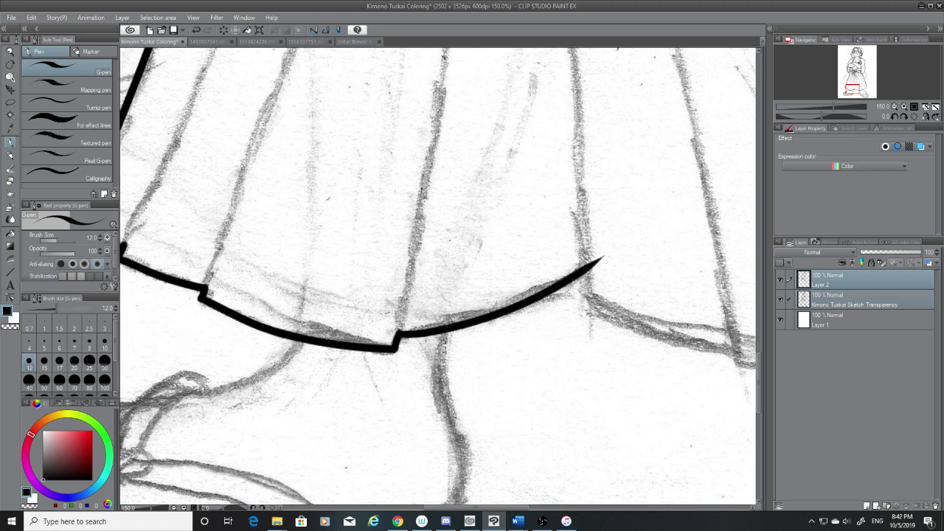
key("e")
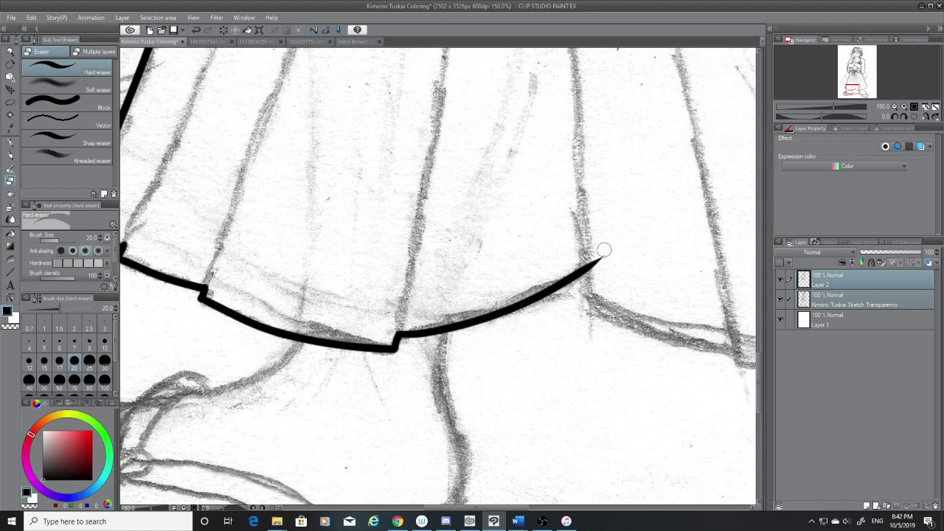
mouse_move(607, 247)
left_mouse_down()
mouse_move(595, 271)
mouse_move(587, 260)
left_mouse_up()
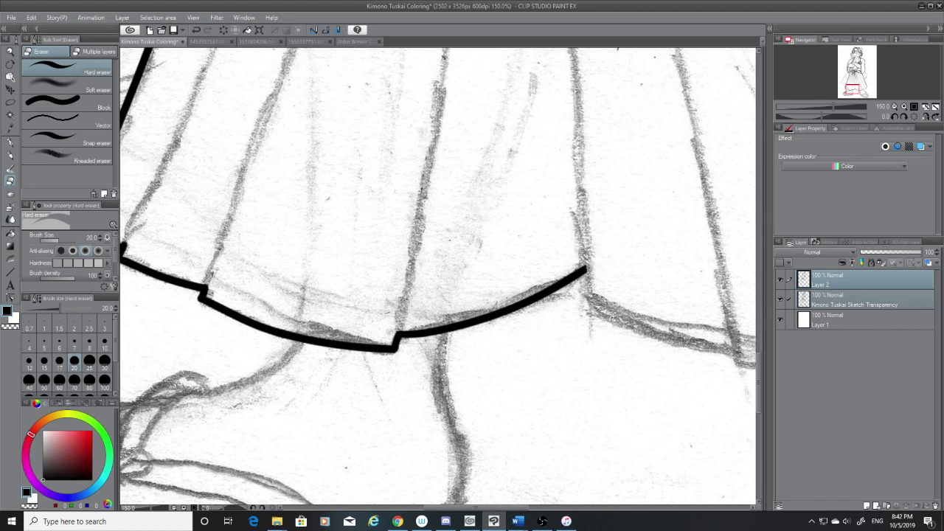
Step: Ink the middle pleat's vertical step and the hem segment down to the following pleat line, erasing the overshoot
left_click(9, 143)
left_click_drag(496, 508, 521, 508)
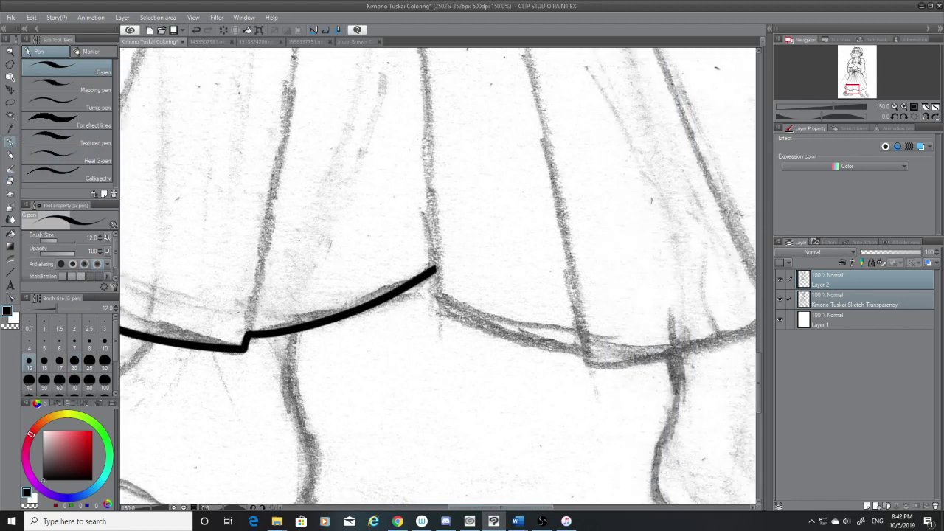
mouse_move(435, 270)
left_mouse_down()
mouse_move(438, 307)
mouse_move(624, 355)
left_mouse_up()
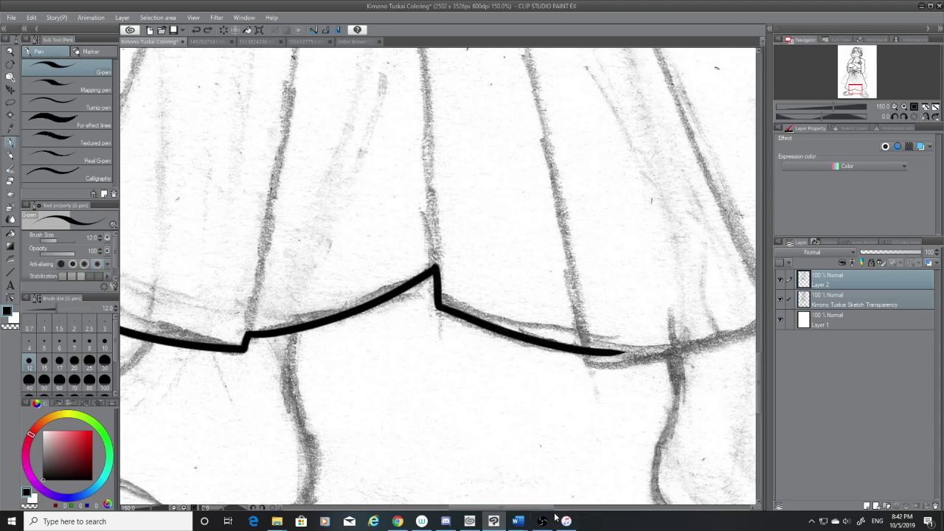
left_click_drag(549, 508, 567, 509)
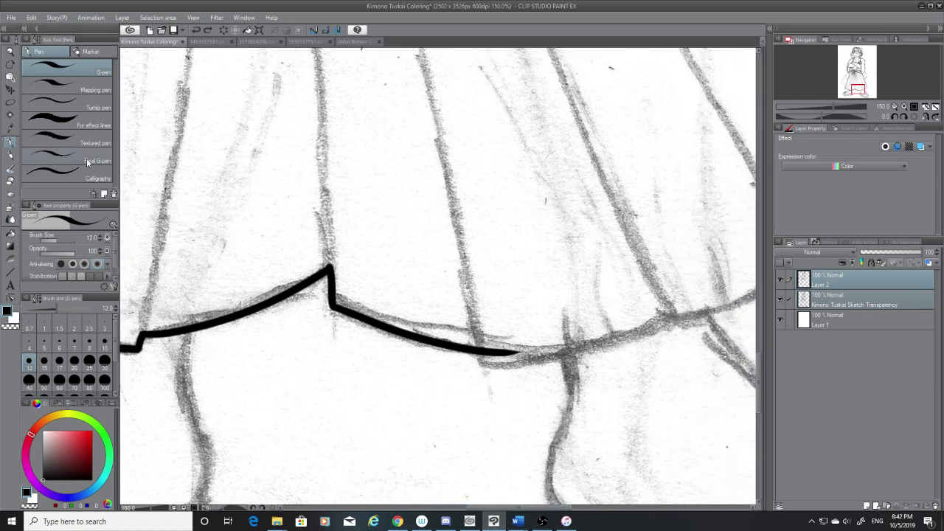
left_click(10, 185)
mouse_move(487, 343)
left_mouse_down()
mouse_move(495, 371)
mouse_move(502, 355)
left_mouse_up()
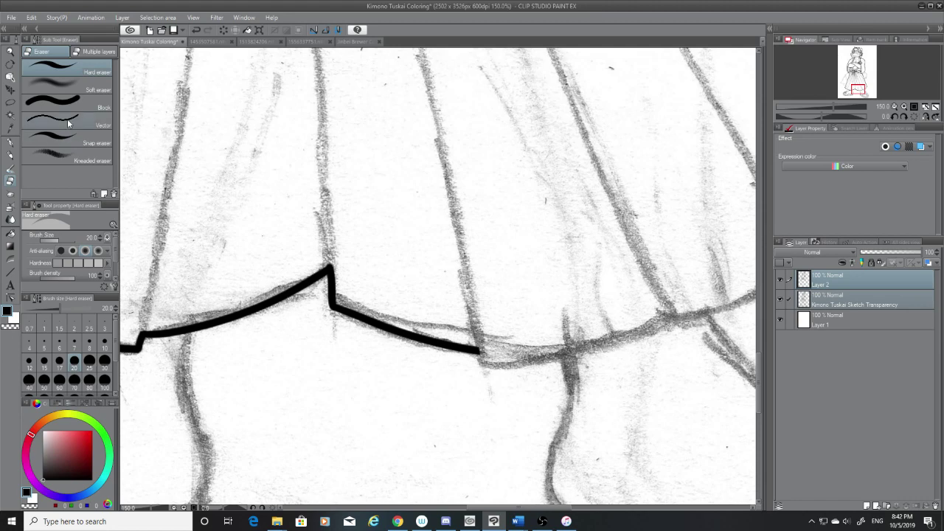
left_click(10, 142)
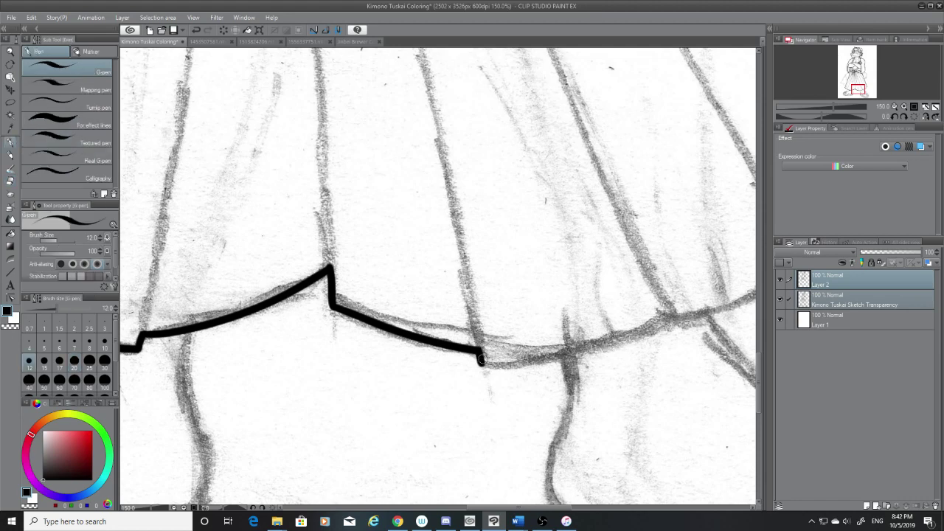
Step: Ink the hem segment from the pleat step right of the middle up to the next pleat line, and erase its pointed overshoot
left_click_drag(484, 362, 712, 312)
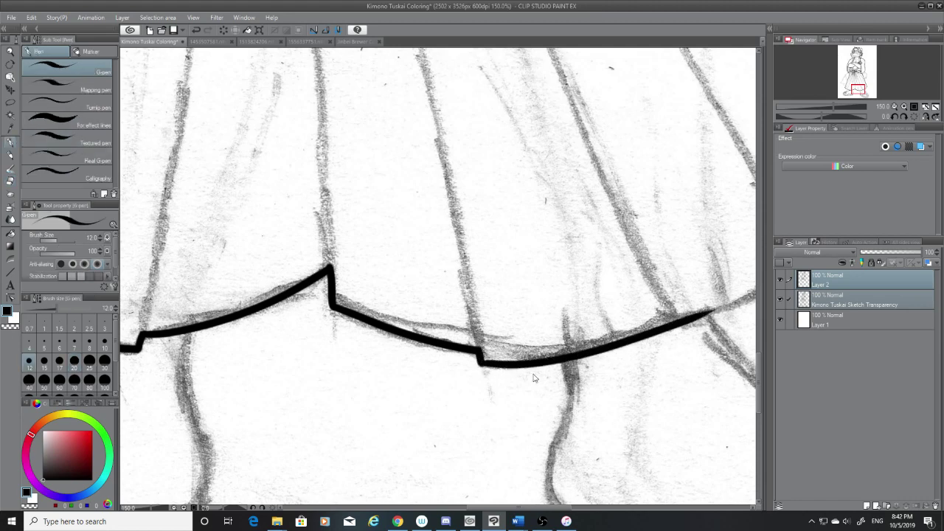
key("ctrl+z")
key("ctrl+y")
key("ctrl+z")
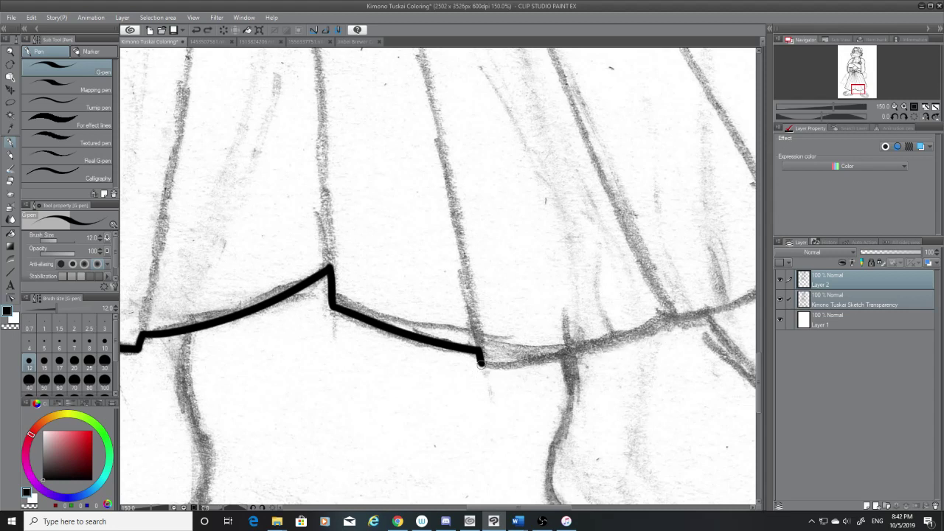
key("ctrl+y")
key("ctrl+z")
left_click_drag(482, 361, 726, 290)
key("ctrl+z")
mouse_move(482, 361)
left_mouse_down()
mouse_move(591, 354)
mouse_move(690, 312)
left_mouse_up()
scroll(575, 499, "right", 5)
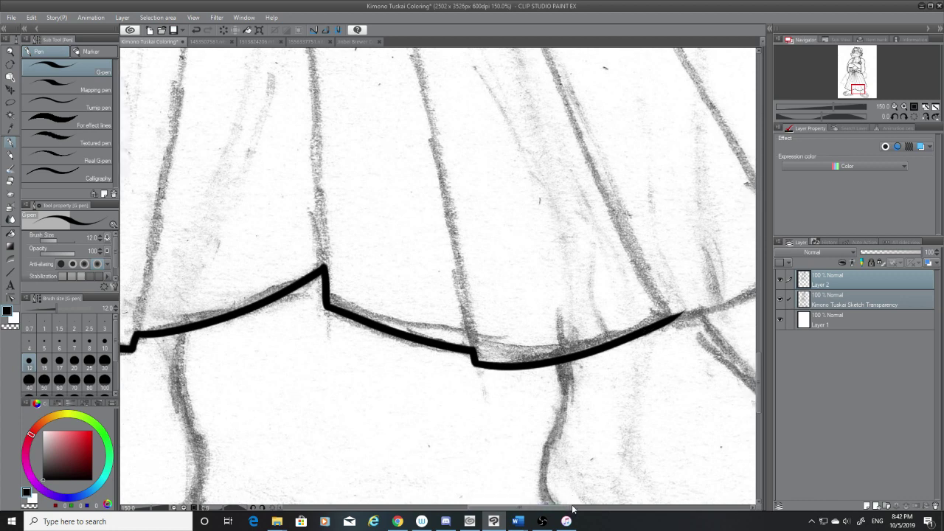
left_click(11, 181)
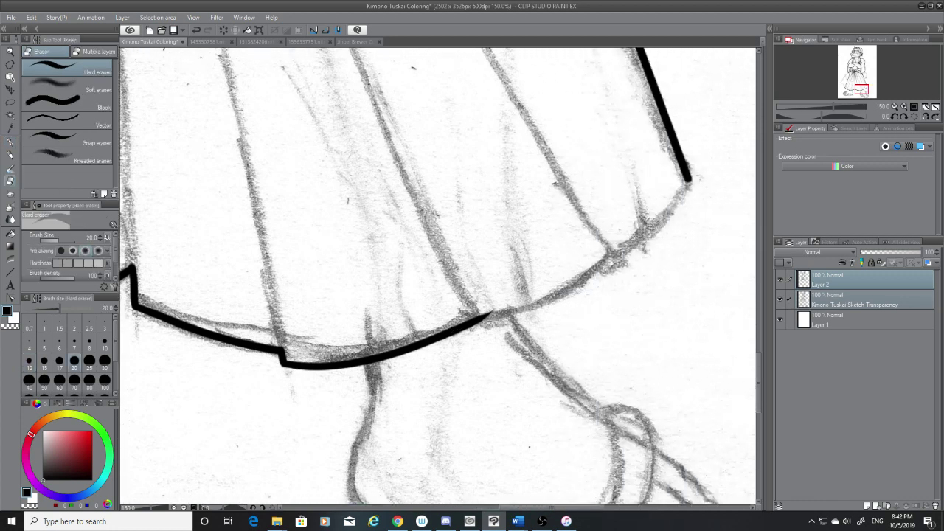
left_click_drag(491, 298, 473, 314)
Step: Ink the following hem segment with the pen, curving up to the last pleat line before the skirt's right corner
key("p")
left_click_drag(479, 319, 636, 244)
key("ctrl+z")
left_click_drag(478, 320, 617, 252)
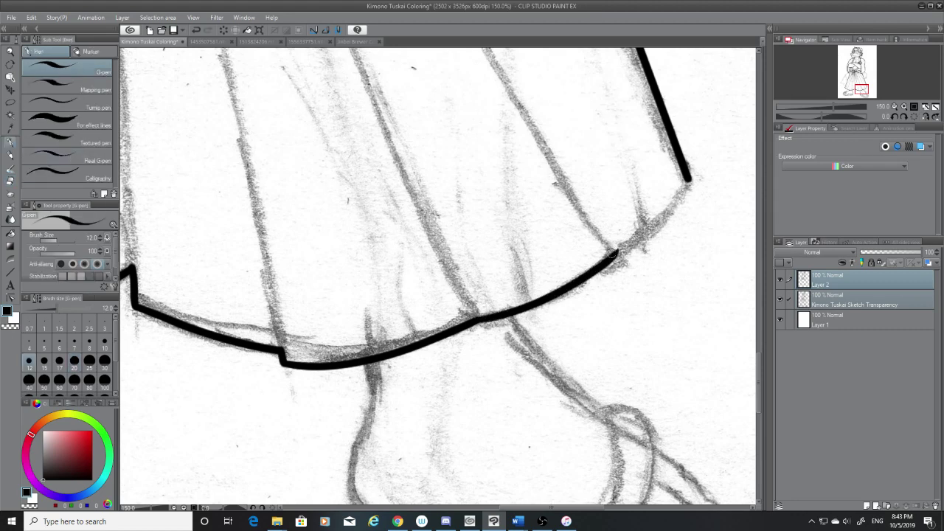
Step: Ink the final curved hem segment from the skirt's lower right corner to the last pleat line, redrawing it until it joins smoothly
left_click_drag(689, 179, 619, 252)
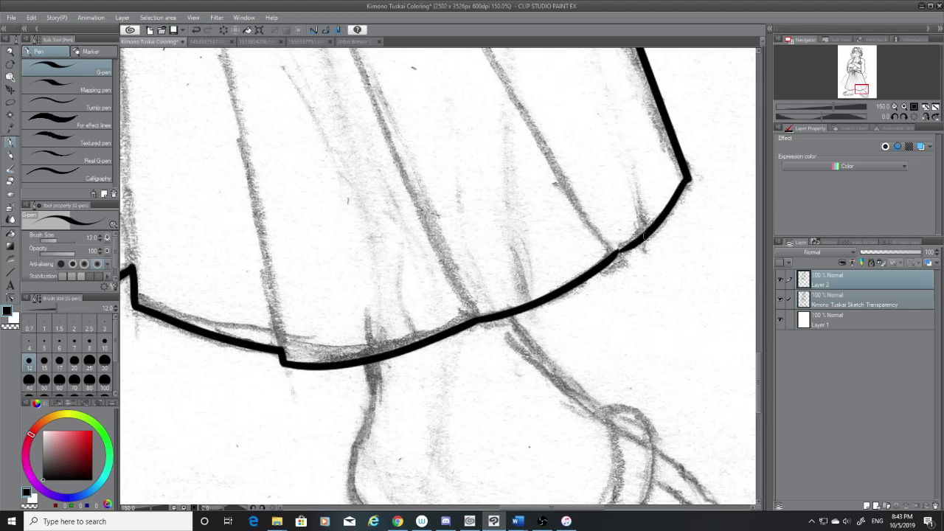
key("ctrl+z")
left_click_drag(689, 180, 613, 250)
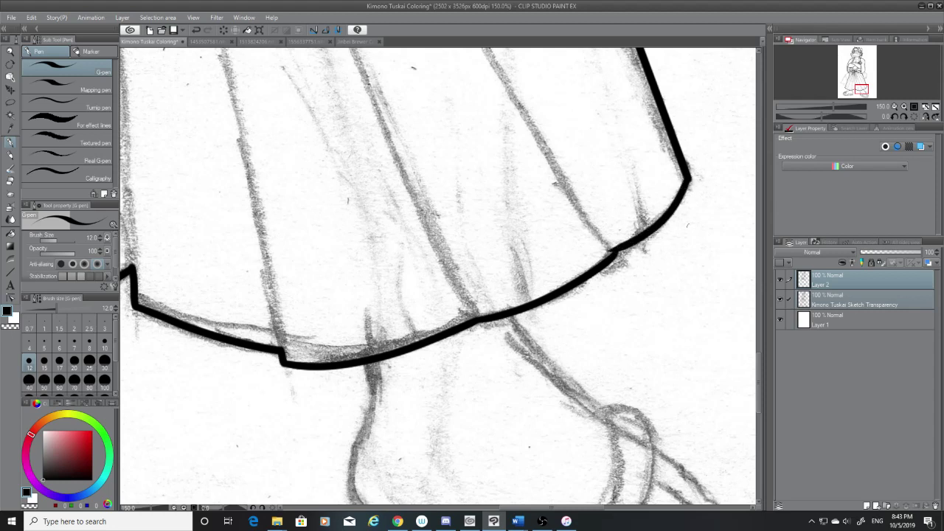
key("ctrl+z")
mouse_move(689, 180)
left_mouse_down()
mouse_move(652, 233)
mouse_move(617, 251)
mouse_move(664, 218)
mouse_move(617, 252)
left_mouse_up()
key("ctrl+z")
key("ctrl+z")
left_click_drag(689, 179, 604, 257)
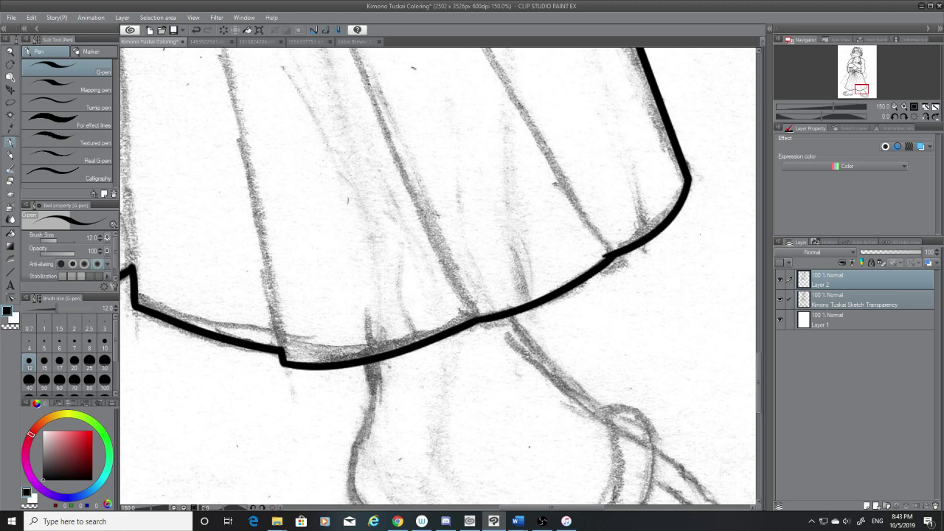
left_click(782, 298)
left_click(782, 298)
key("ctrl+z")
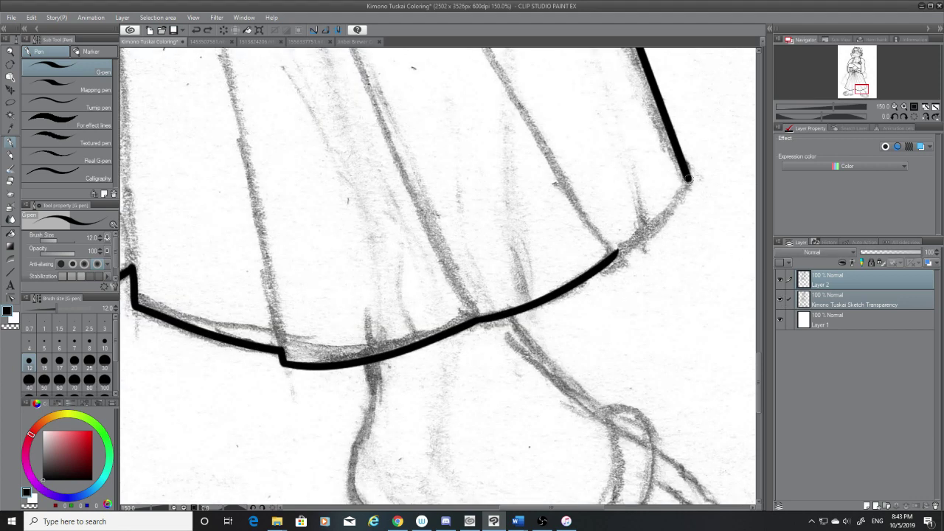
left_click_drag(688, 178, 602, 257)
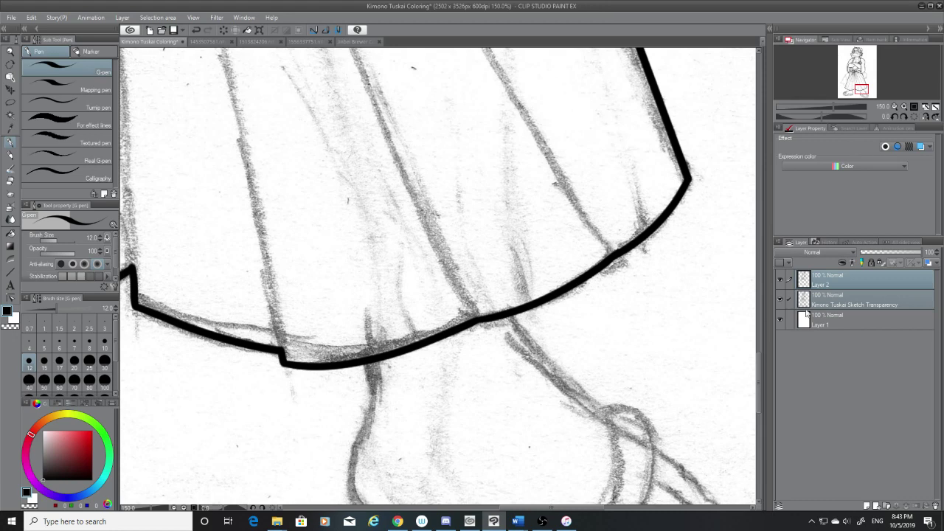
Step: Hide the sketch layer to erase the bump where the last two hem segments join, and return to the visible sketch with the G-pen
left_click(780, 300)
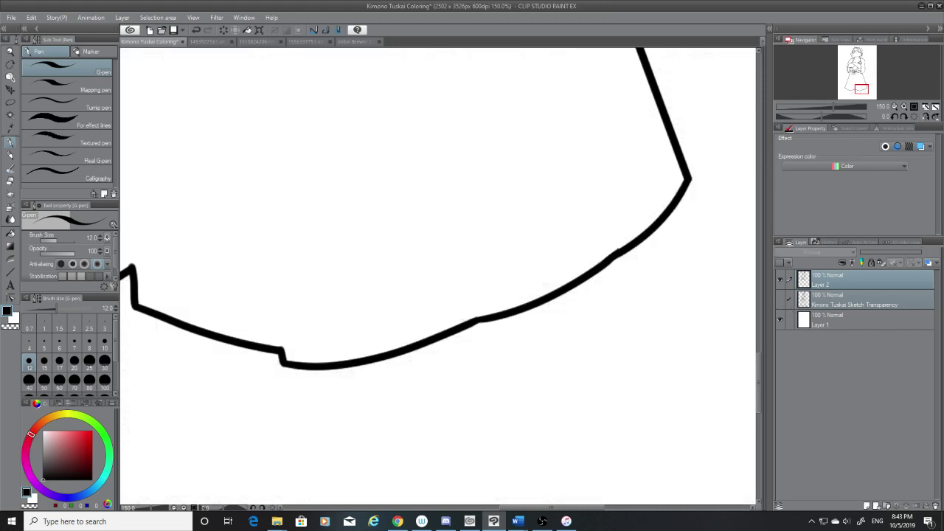
left_click(10, 193)
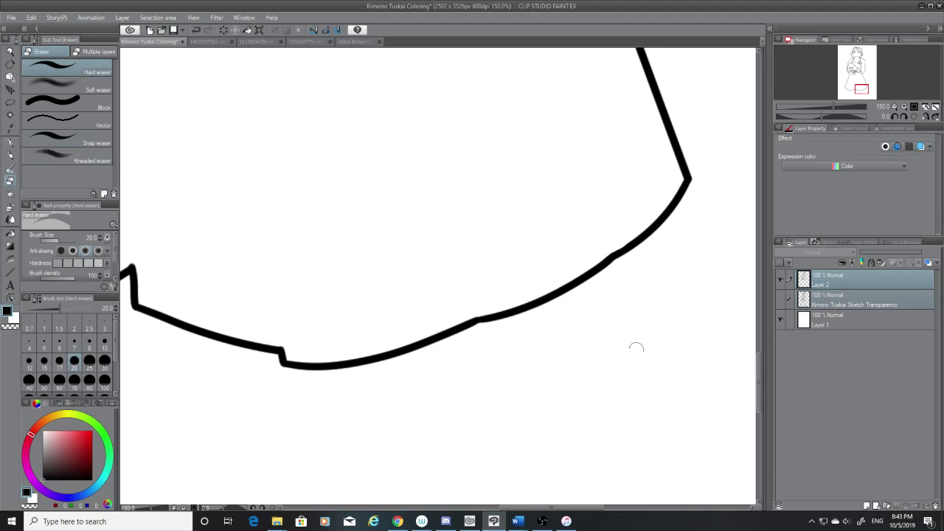
scroll(630, 352, "down", 3)
scroll(631, 350, "down", 1)
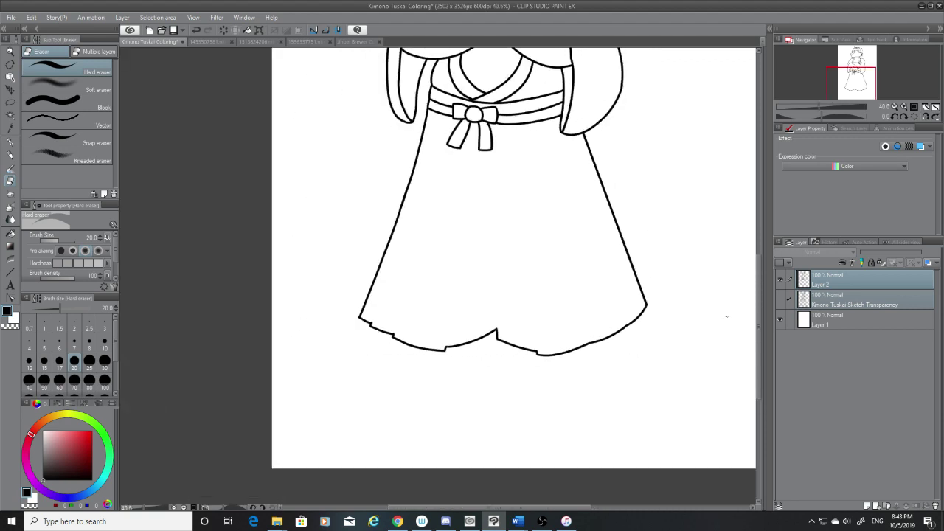
left_click(779, 299)
scroll(487, 221, "up", 2)
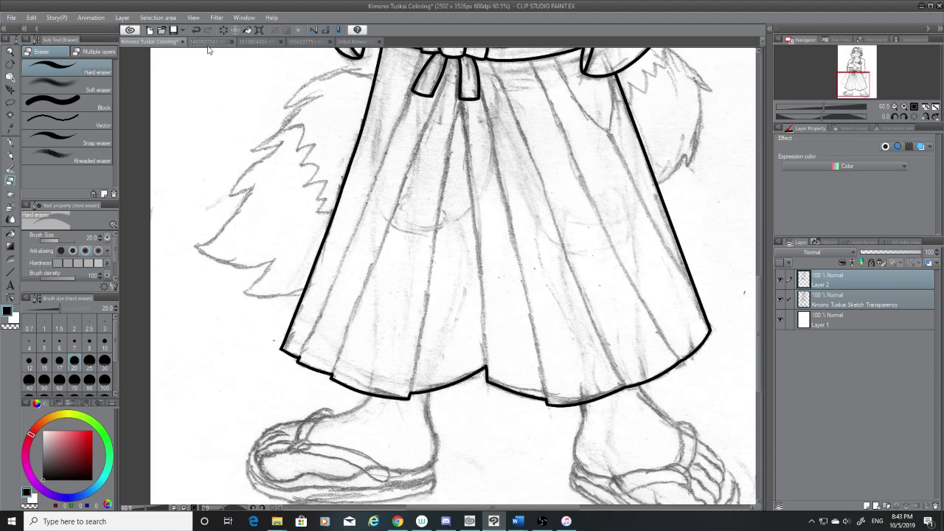
left_click(9, 142)
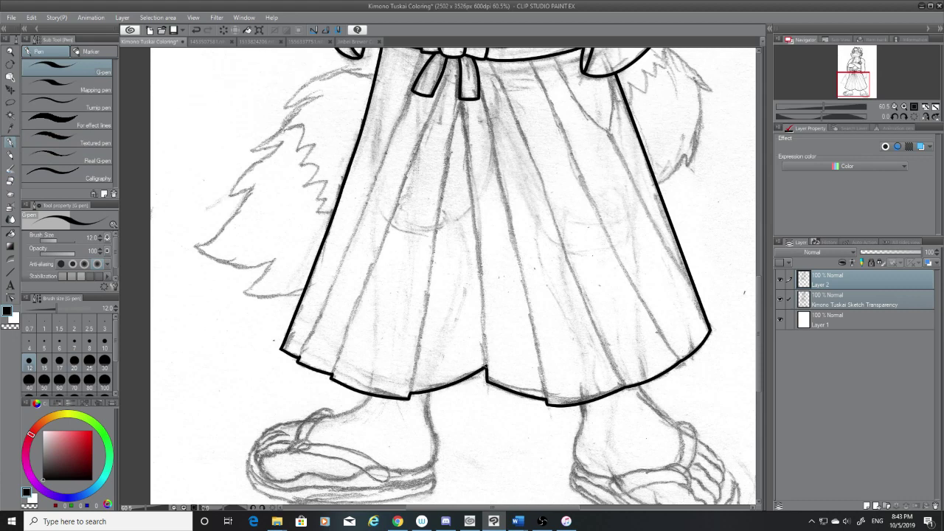
Step: Try to ink a straight centre pleat line between the bow's ribbon tail and the peak of the hem
left_click_drag(461, 98, 487, 367)
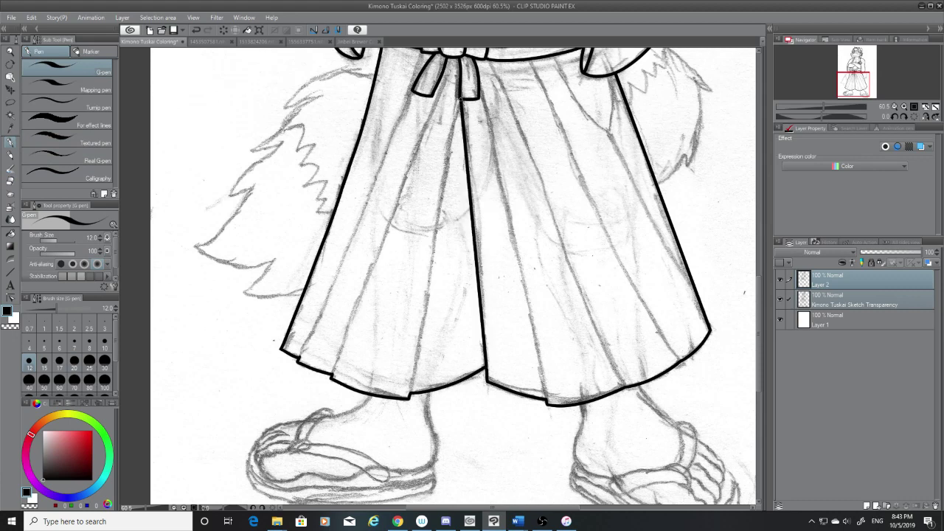
left_click(779, 298)
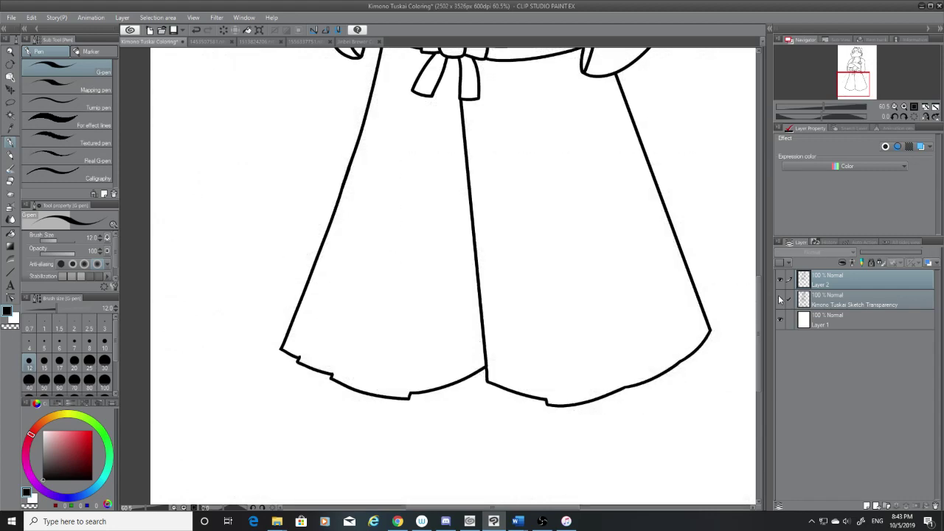
key("ctrl+z")
left_click(780, 298)
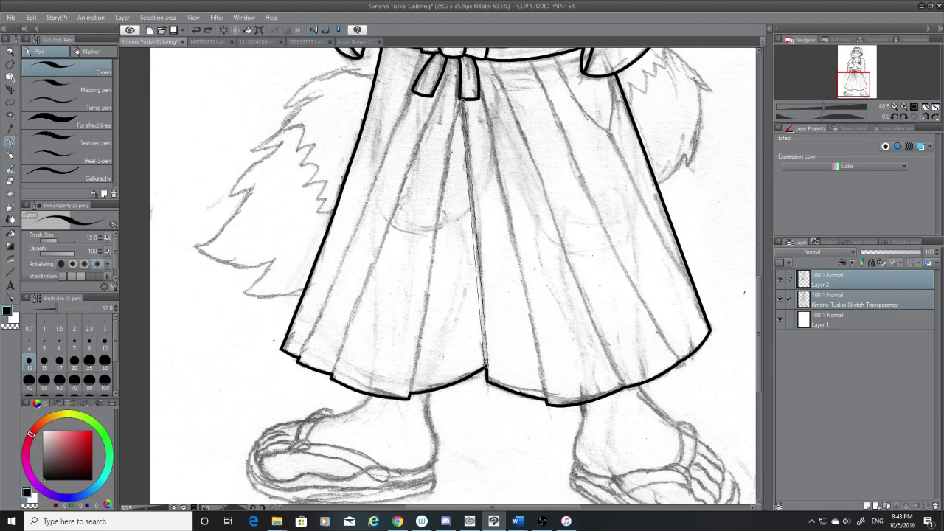
left_click(462, 100, "shift")
key("ctrl+z")
Step: Try a straight centre line from the hem's peak up to the bow's knot, comparing it with the sketch layer hidden and shown
left_click(781, 298)
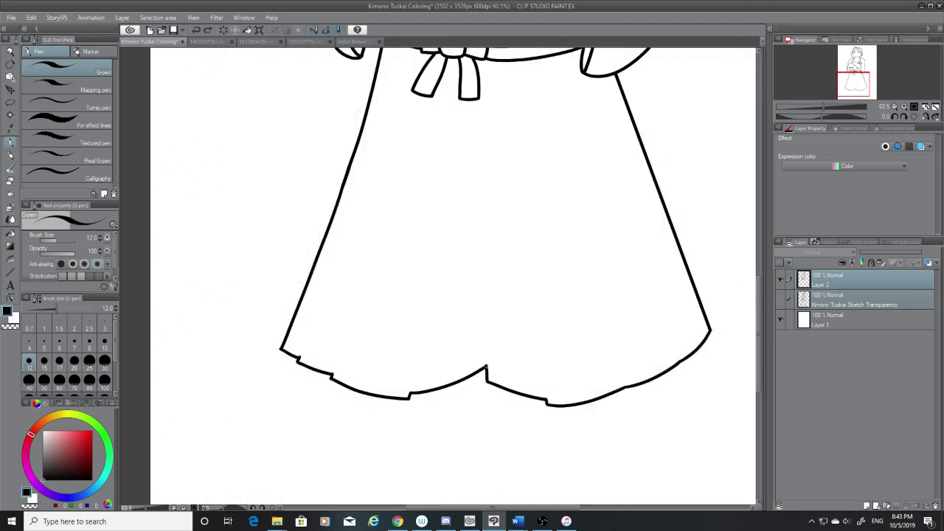
mouse_move(487, 366)
left_mouse_down()
mouse_move(480, 164)
mouse_move(453, 57)
left_mouse_up()
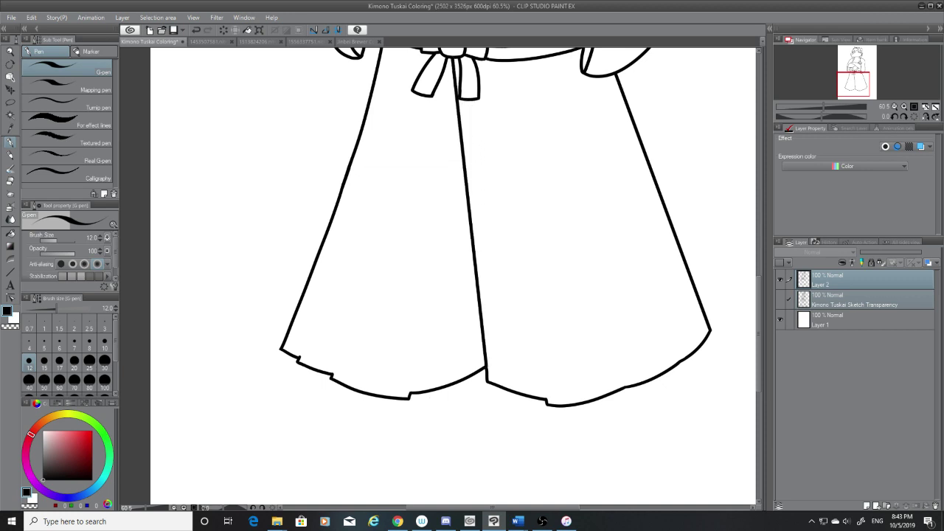
left_click(781, 300)
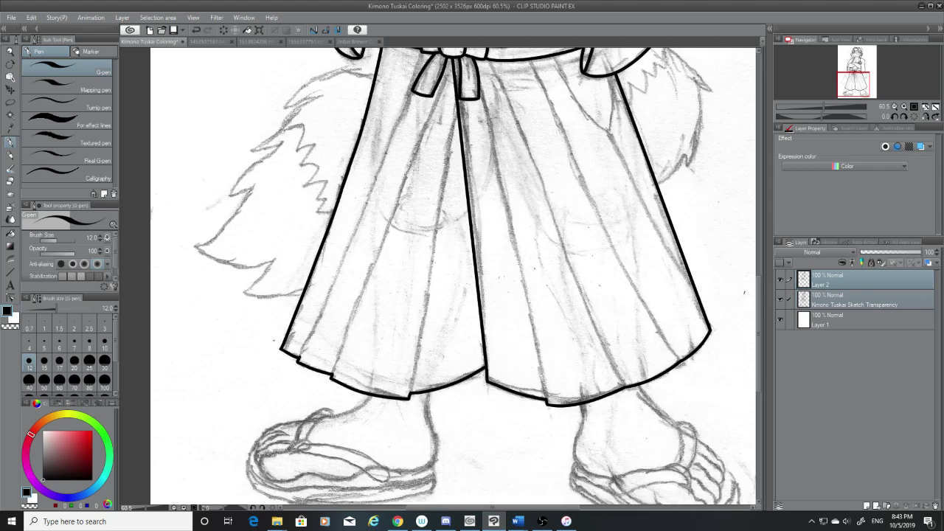
key("ctrl+z")
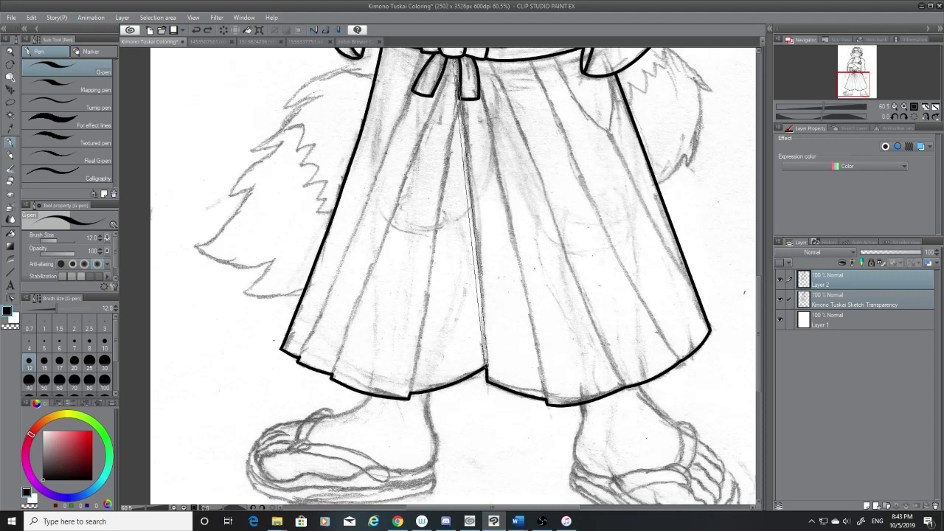
key("ctrl+y")
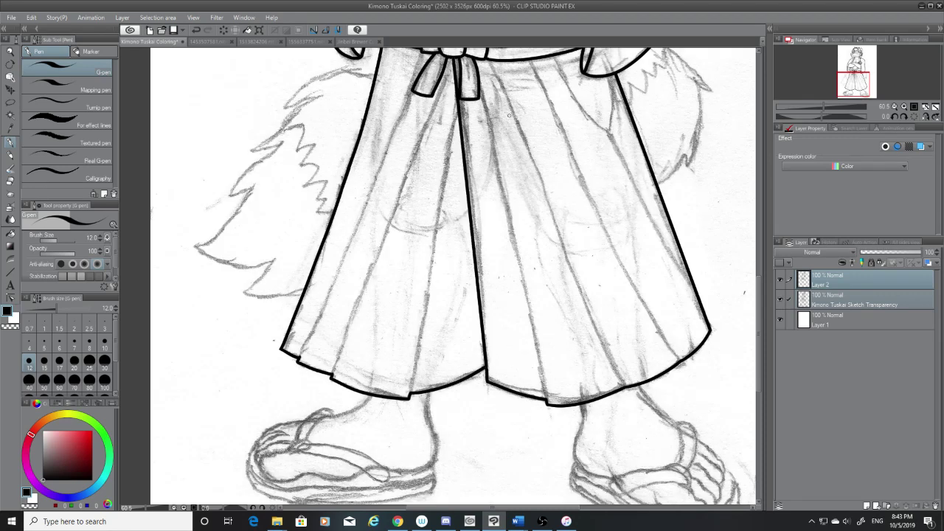
left_click(781, 300)
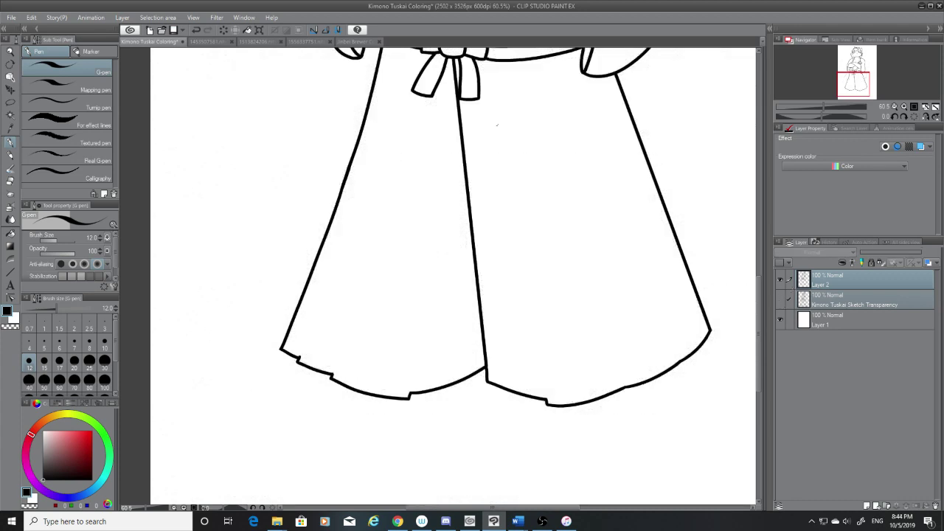
scroll(496, 125, "down", 4)
scroll(497, 125, "up", 1)
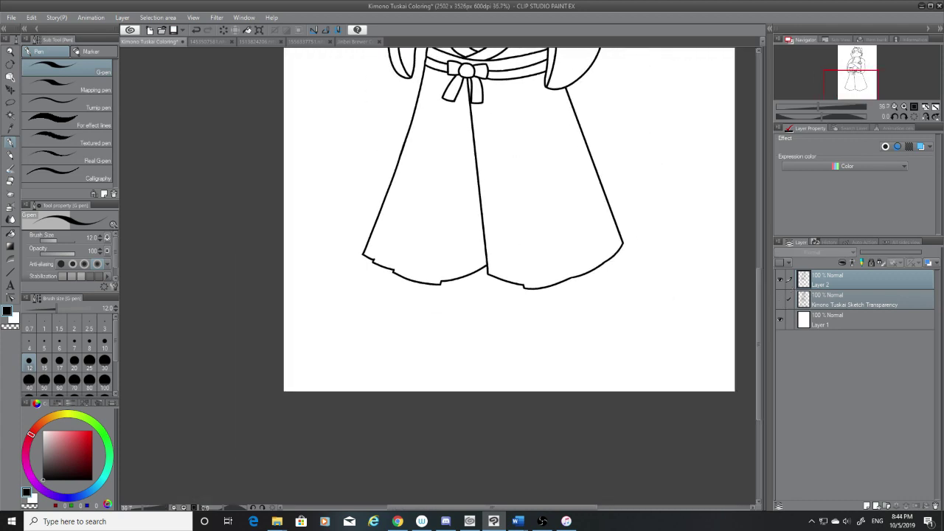
left_click(780, 300)
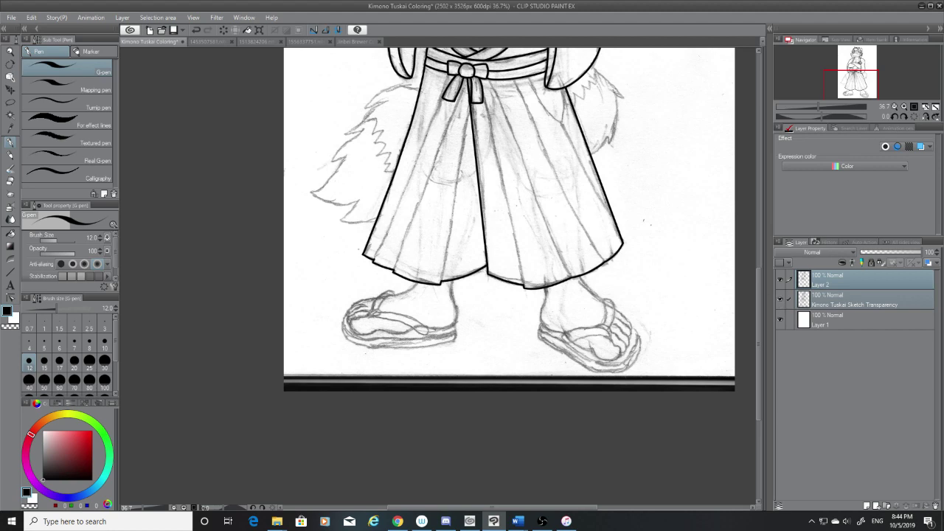
scroll(464, 81, "up", 4)
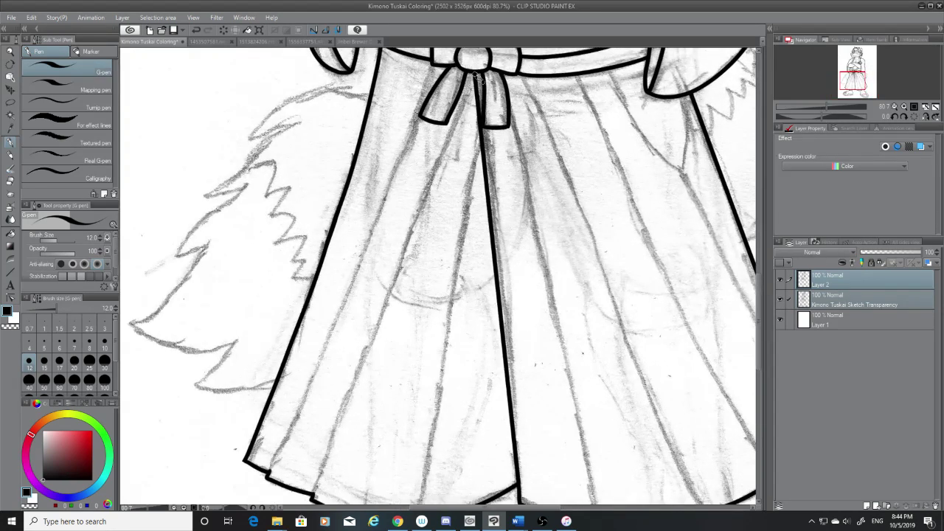
key("ctrl+z")
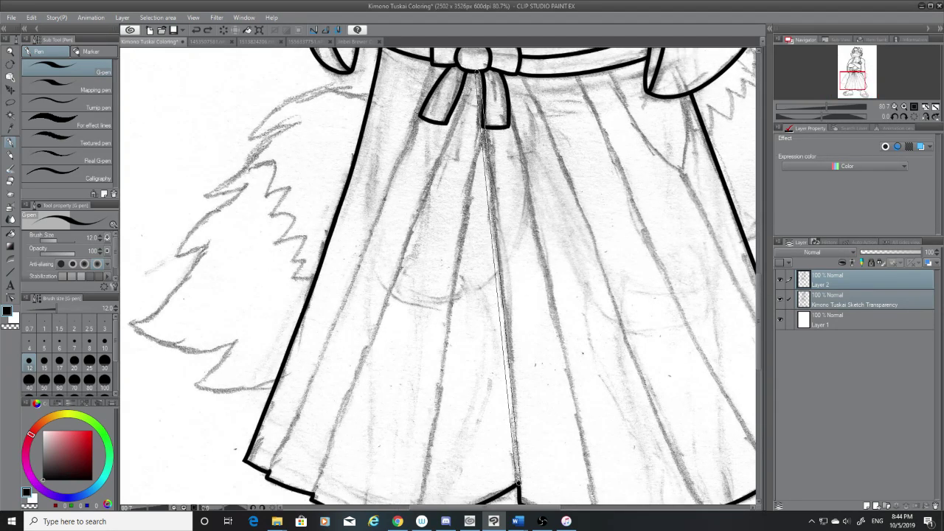
Step: Ink the skirt's centre pleat as a straight line from the hem's peak to the lower corner of the ribbon tail
left_click_drag(478, 72, 476, 72)
key("ctrl+z")
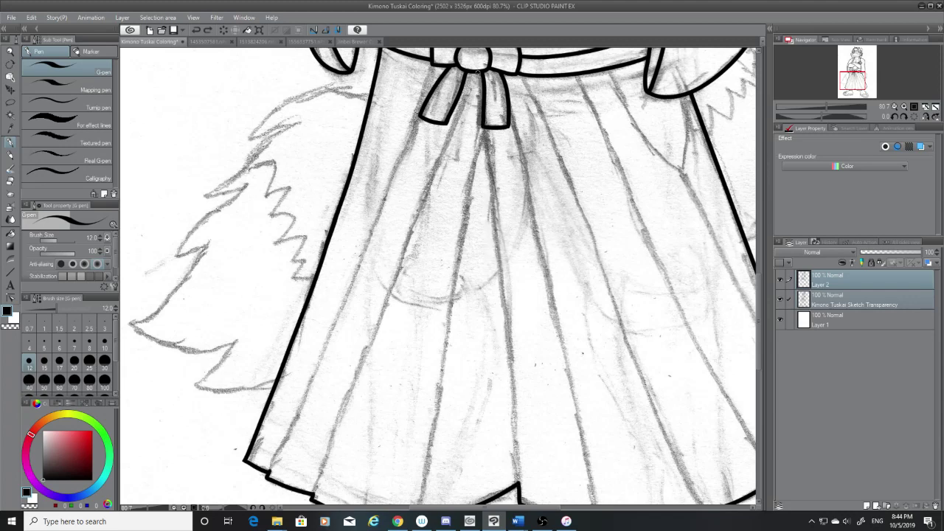
left_click(479, 73, "shift")
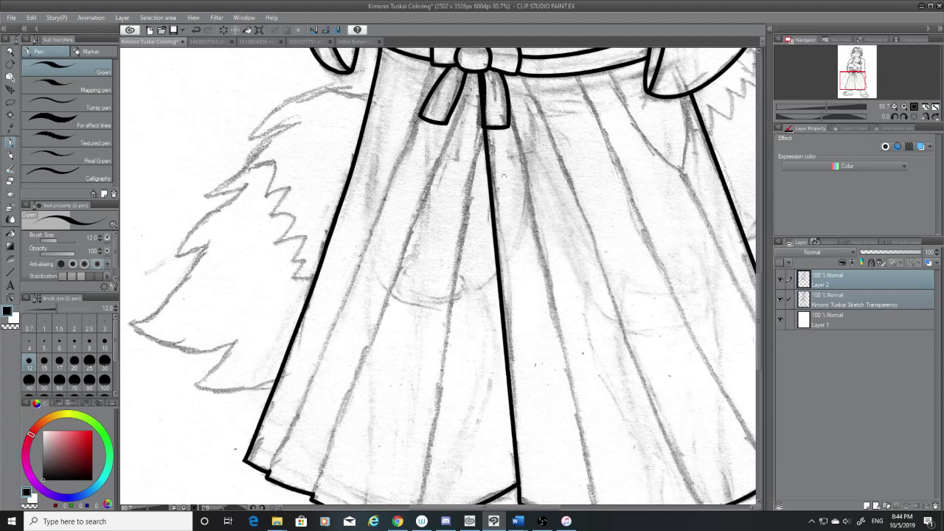
key("ctrl+z")
left_click(485, 128, "shift")
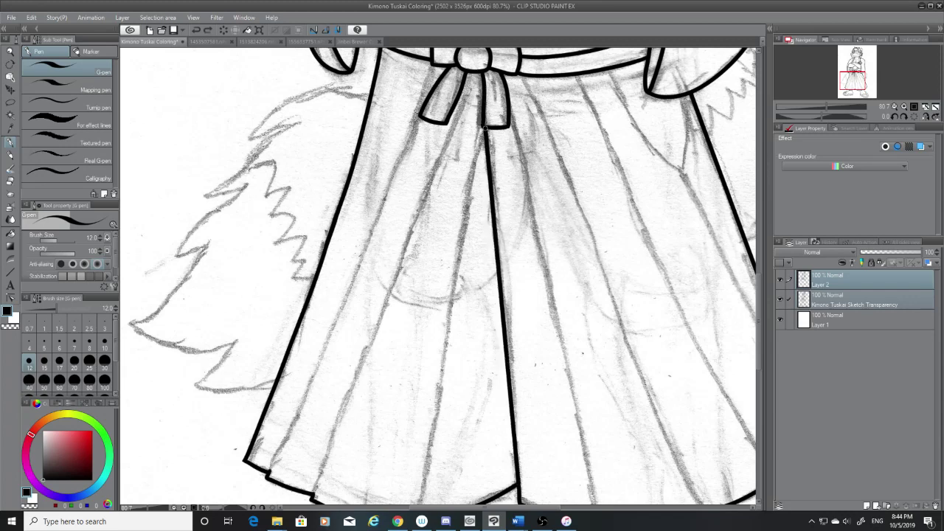
Step: Extend the centre pleat line from the ribbon tail's corner up to the bow's knot, and inspect it with the sketch layer hidden
scroll(476, 94, "up", 5)
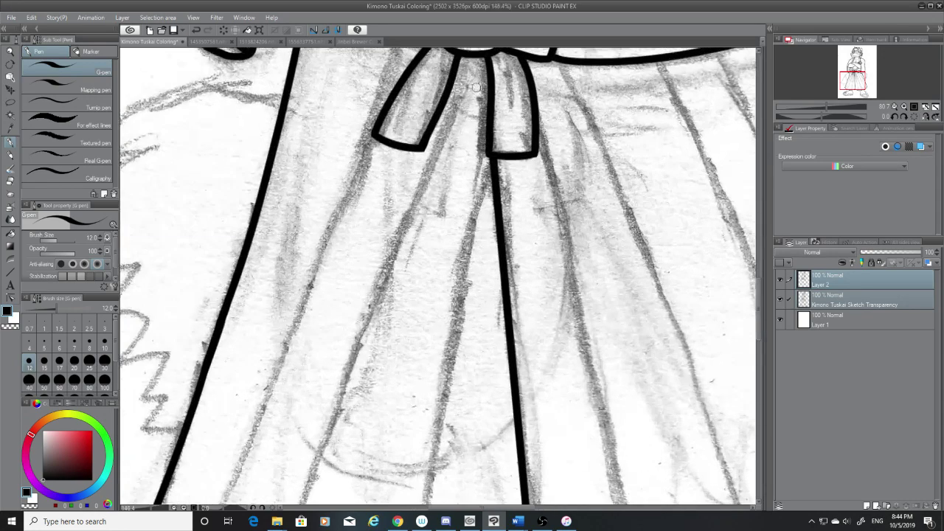
left_click_drag(760, 284, 759, 254)
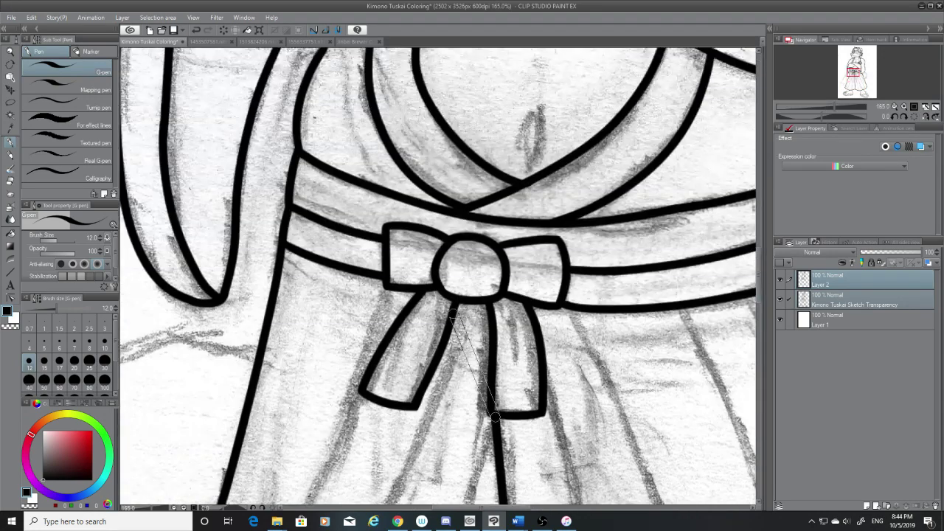
left_click(480, 303, "shift")
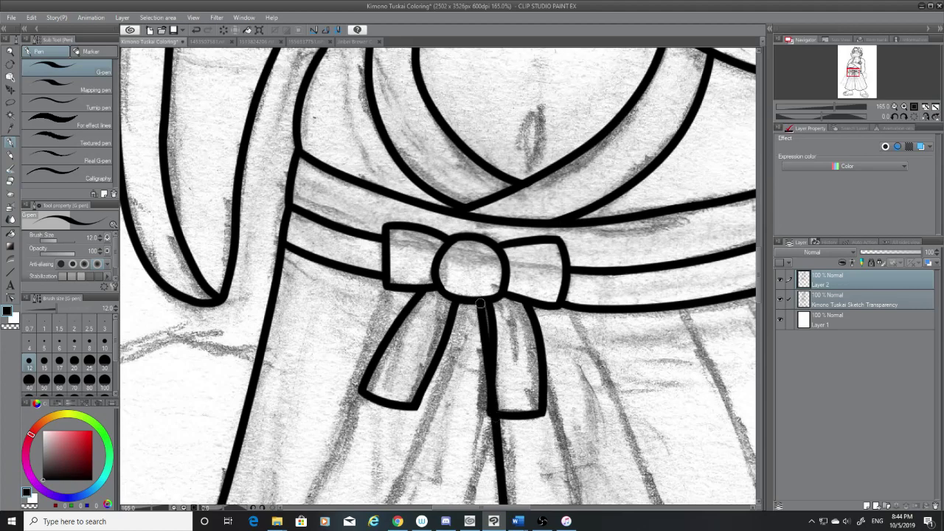
mouse_move(759, 295)
left_mouse_down()
mouse_move(762, 327)
mouse_move(760, 298)
left_mouse_up()
left_click(780, 301)
scroll(552, 411, "up", 6)
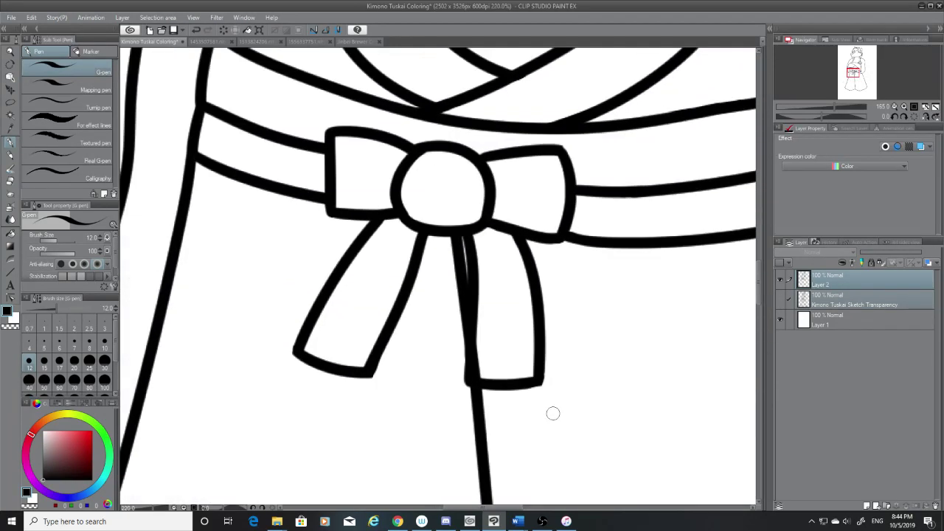
Step: Erase the centre pleat line's overlap inside the lower corner of the right-hand ribbon tail with the hard eraser at size 7
left_click(11, 182)
left_click(77, 345)
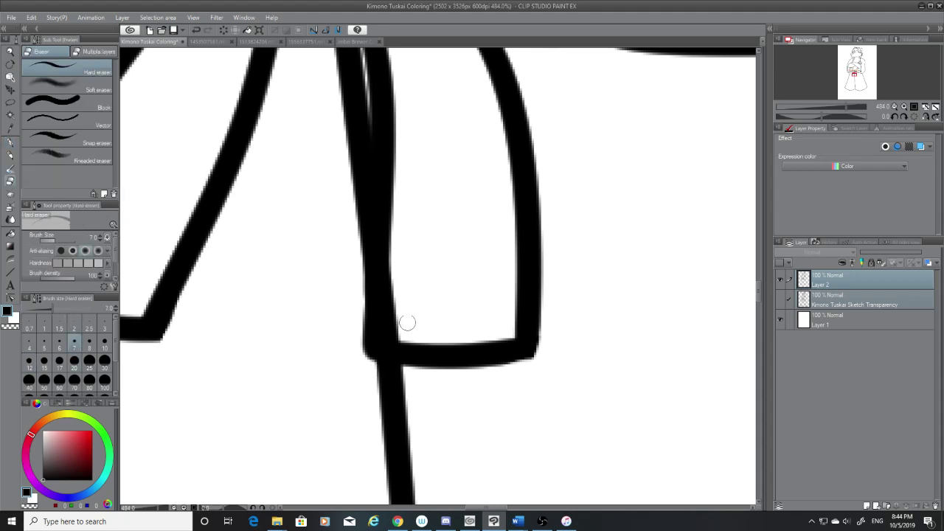
mouse_move(399, 267)
left_mouse_down()
mouse_move(400, 336)
mouse_move(394, 255)
left_mouse_up()
scroll(522, 367, "down", 2)
scroll(522, 367, "down", 1)
scroll(494, 333, "up", 5)
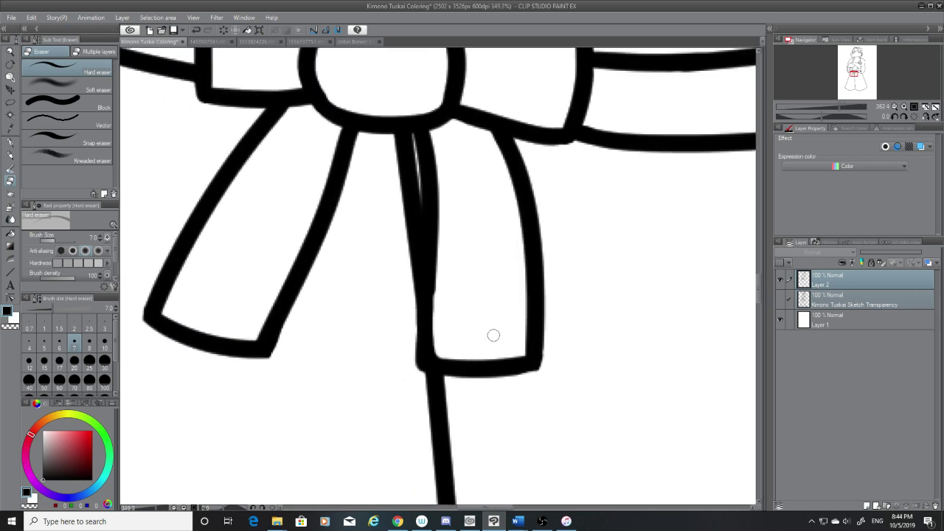
Step: Re-ink the inner edge of the right-hand ribbon tail with the G-pen at size 12, smoothing it down to the corner
left_click(11, 142)
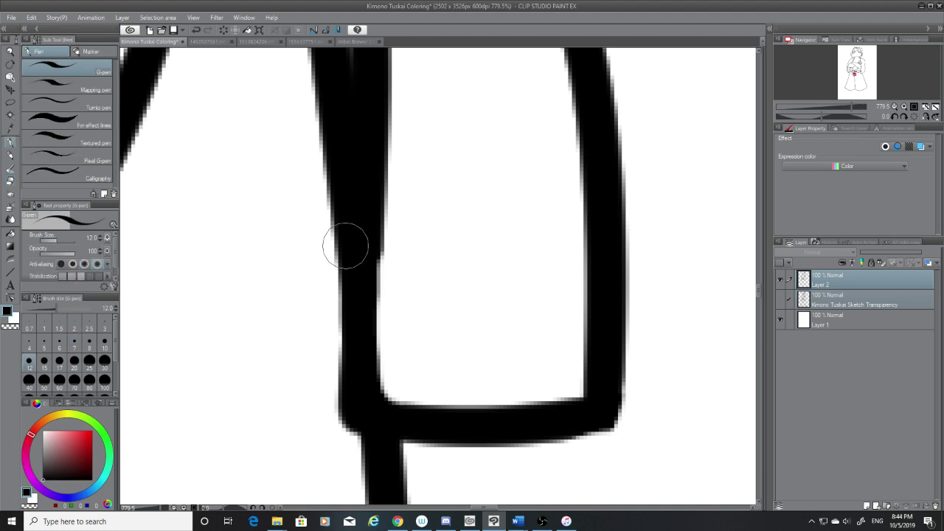
mouse_move(362, 295)
left_mouse_down()
mouse_move(350, 363)
mouse_move(355, 411)
left_mouse_up()
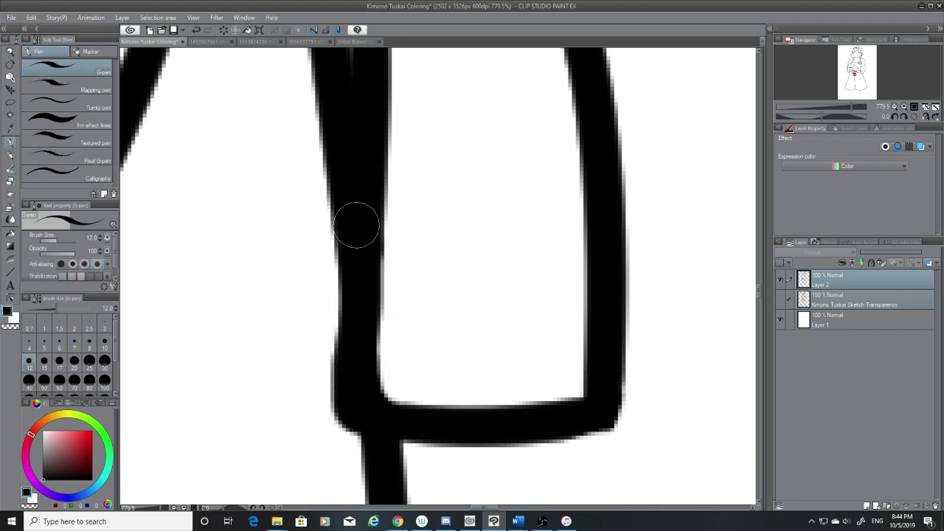
left_click_drag(356, 221, 350, 374)
scroll(402, 362, "down", 8)
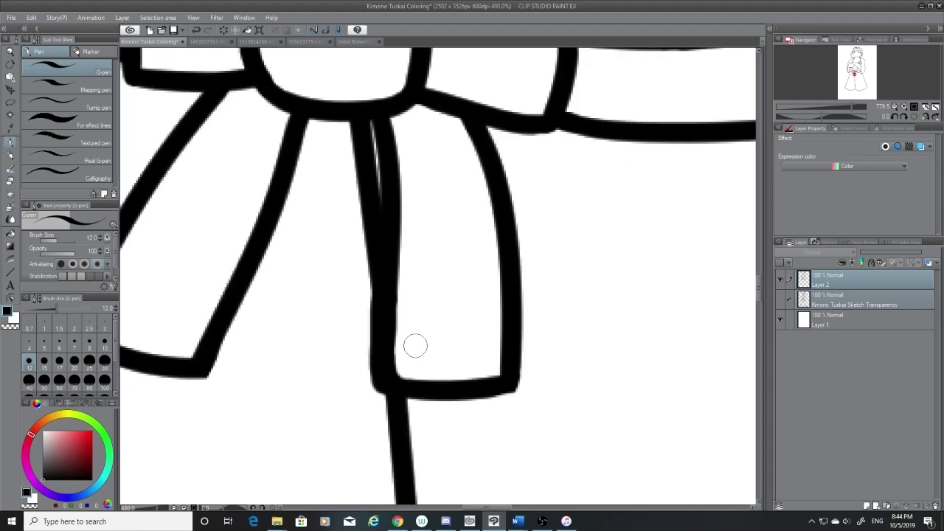
scroll(421, 340, "down", 4)
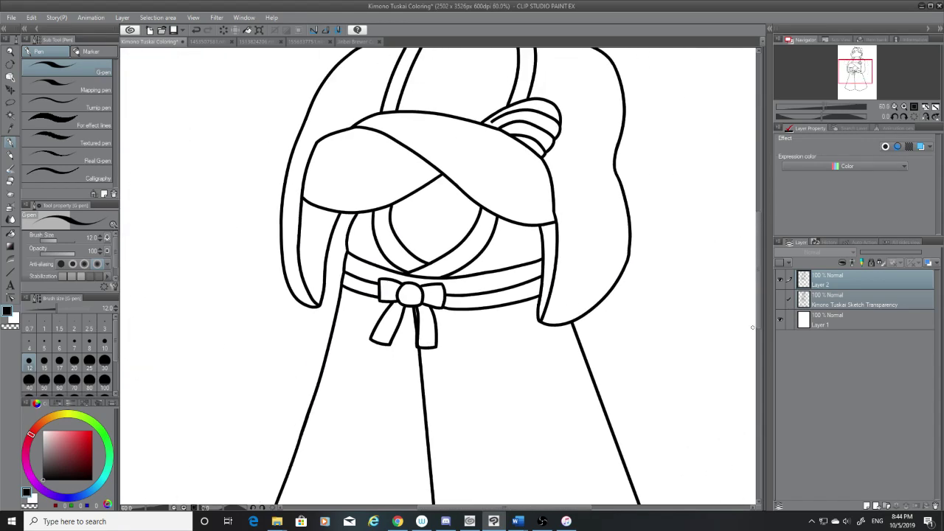
Step: Show the sketch layer again and look over the skirt's side opening below the sleeve
scroll(764, 310, "down", 2)
left_click(780, 301)
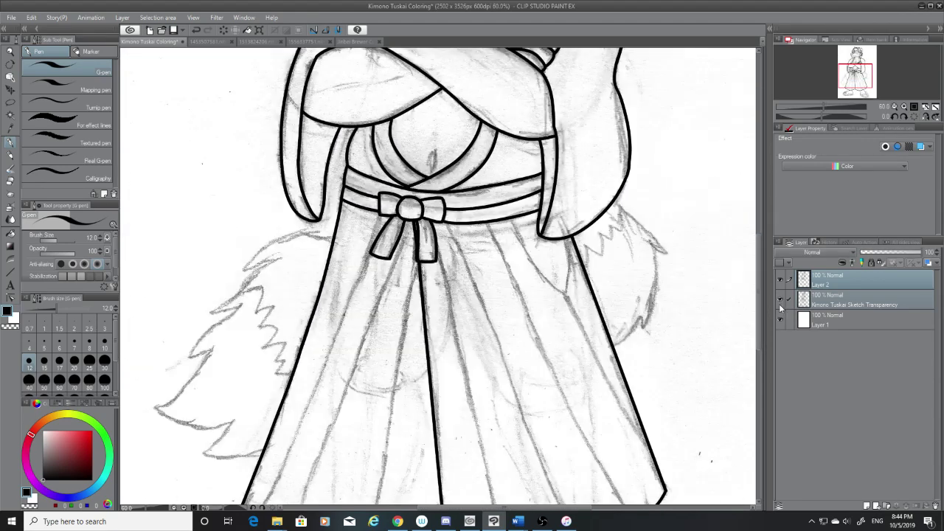
scroll(762, 320, "down", 3)
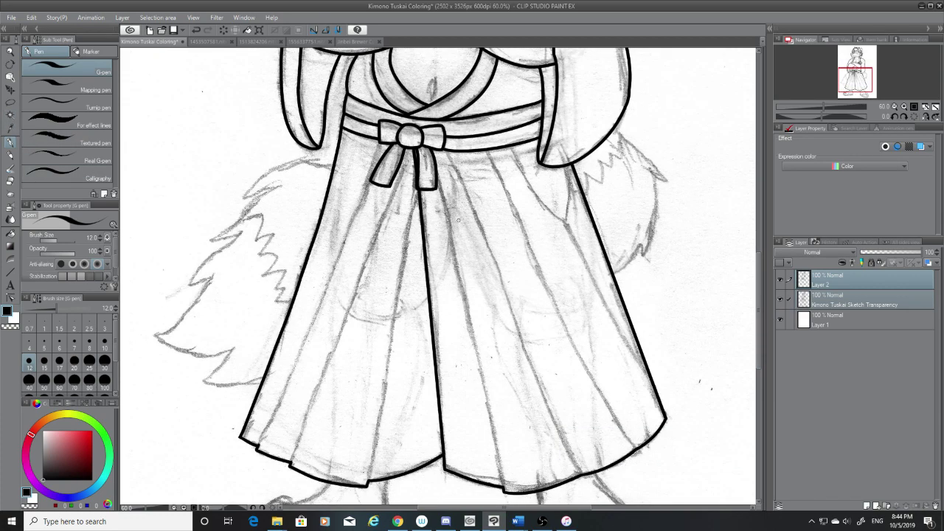
scroll(531, 158, "up", 6)
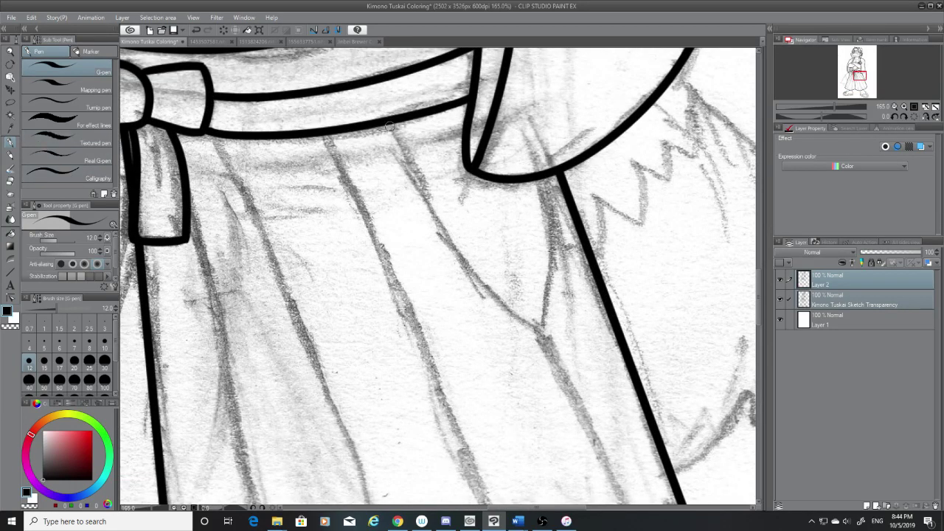
Step: Try several curved strokes for the side opening's inner edge, from the belt down to the opening's point
mouse_move(389, 124)
left_mouse_down()
mouse_move(454, 220)
mouse_move(583, 322)
left_mouse_up()
key("ctrl+z")
mouse_move(393, 123)
left_mouse_down()
mouse_move(413, 185)
mouse_move(561, 325)
left_mouse_up()
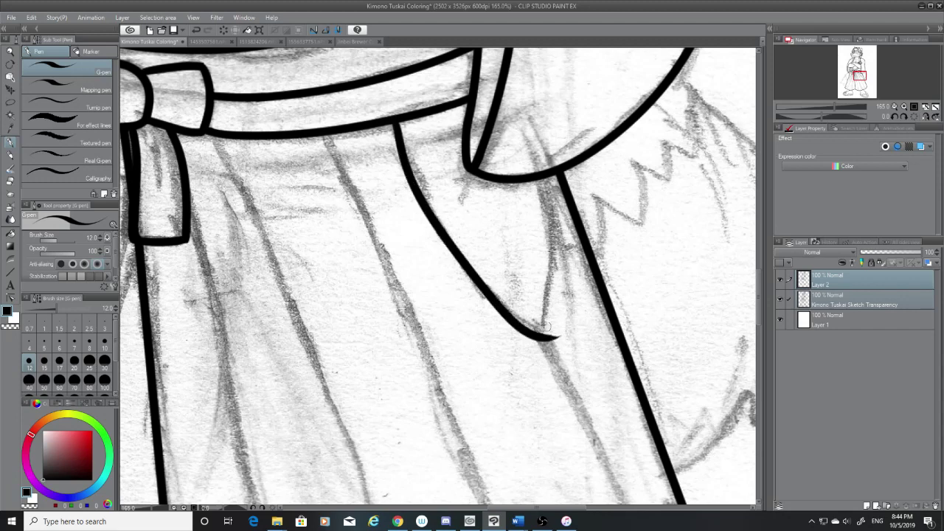
key("ctrl+z")
mouse_move(392, 123)
left_mouse_down()
mouse_move(434, 202)
mouse_move(561, 323)
left_mouse_up()
key("ctrl+z")
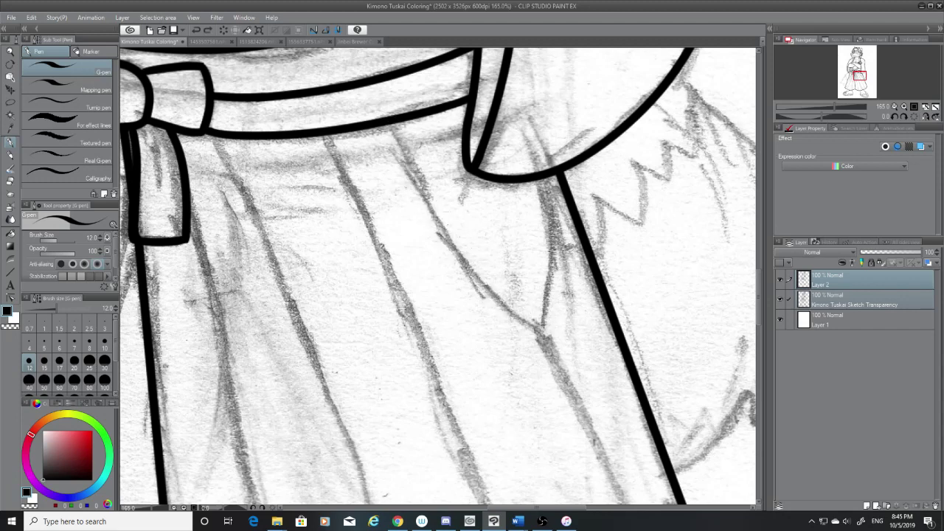
mouse_move(392, 123)
left_mouse_down()
mouse_move(526, 312)
mouse_move(565, 330)
left_mouse_up()
key("ctrl+z")
left_click_drag(392, 123, 557, 322)
key("ctrl+z")
mouse_move(392, 122)
left_mouse_down()
mouse_move(452, 228)
mouse_move(561, 324)
left_mouse_up()
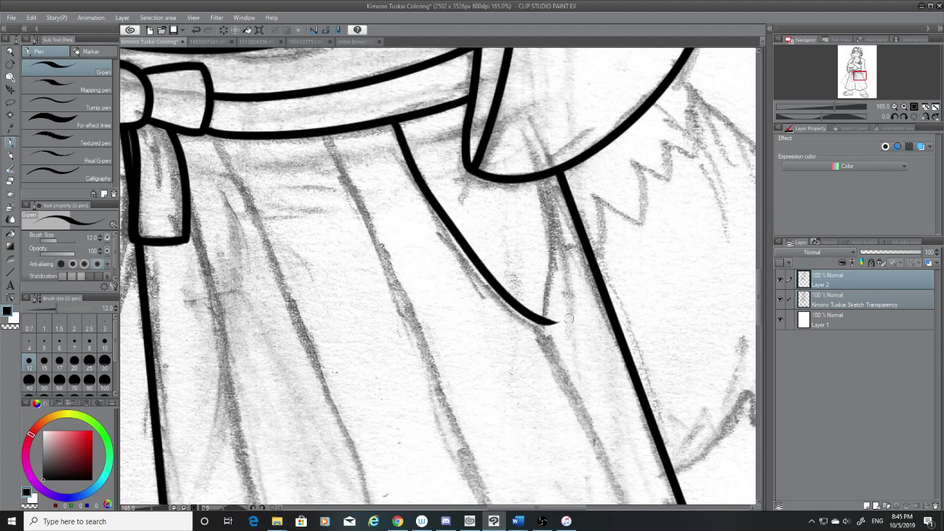
key("ctrl+z")
mouse_move(391, 123)
left_mouse_down()
mouse_move(425, 186)
mouse_move(569, 340)
left_mouse_up()
key("ctrl+z")
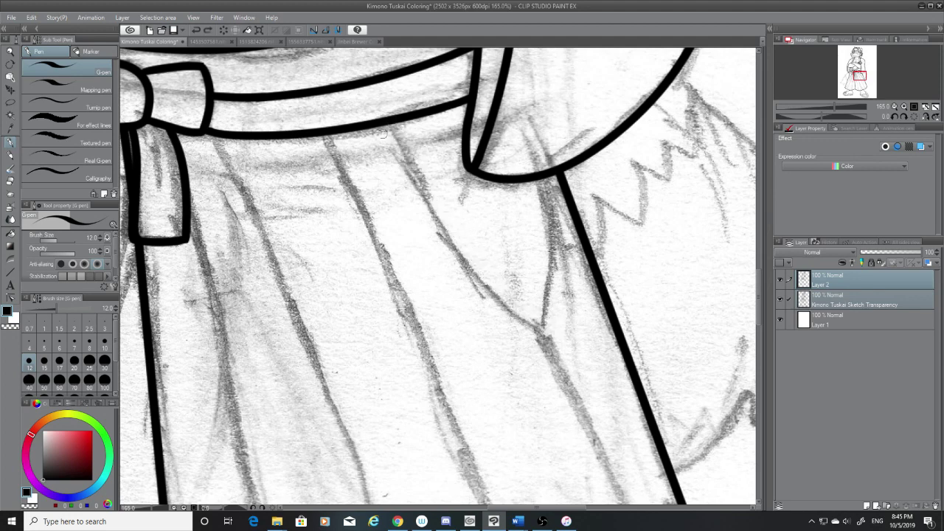
Step: Ink the side opening's two curved edges, from the belt and from the sleeve's lower edge, crossing at the sketched point
mouse_move(392, 123)
left_mouse_down()
mouse_move(444, 222)
mouse_move(561, 335)
left_mouse_up()
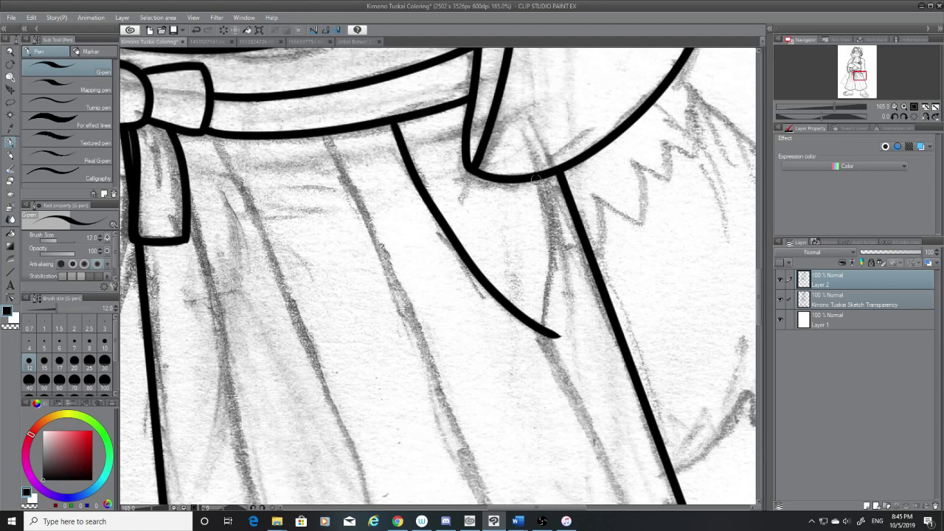
left_click_drag(546, 173, 558, 341)
key("ctrl+z")
left_click_drag(548, 172, 533, 352)
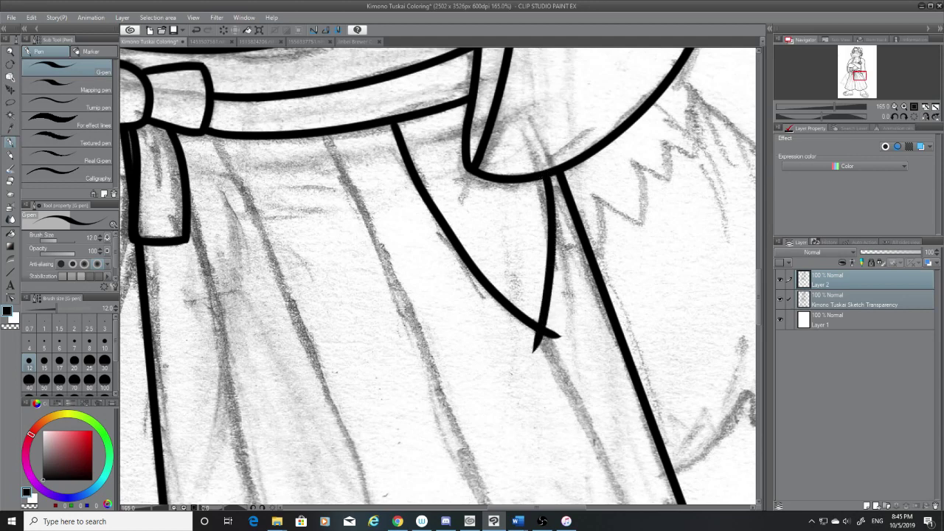
Step: Erase the overshooting stroke ends at the side opening's tip with the hard eraser at size 20, hiding the sketch meanwhile
key("e")
left_click(782, 300)
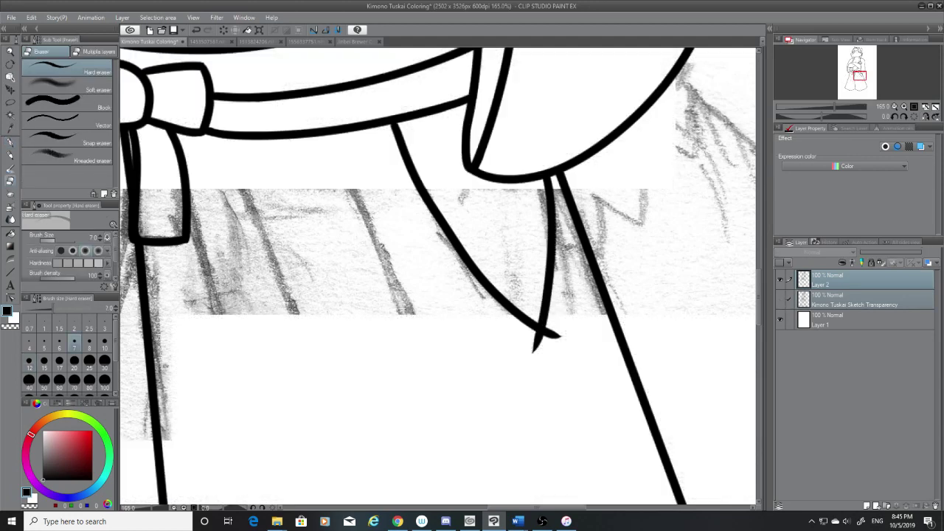
left_click(75, 361)
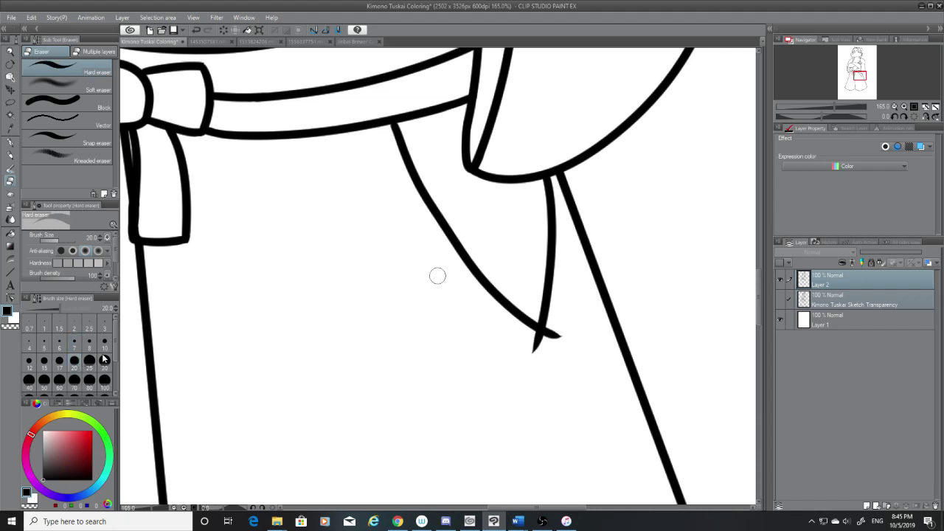
mouse_move(557, 327)
left_mouse_down()
mouse_move(551, 342)
mouse_move(560, 321)
mouse_move(558, 340)
mouse_move(528, 353)
mouse_move(548, 348)
mouse_move(533, 335)
mouse_move(554, 339)
left_mouse_up()
left_click(781, 297)
scroll(701, 323, "down", 3)
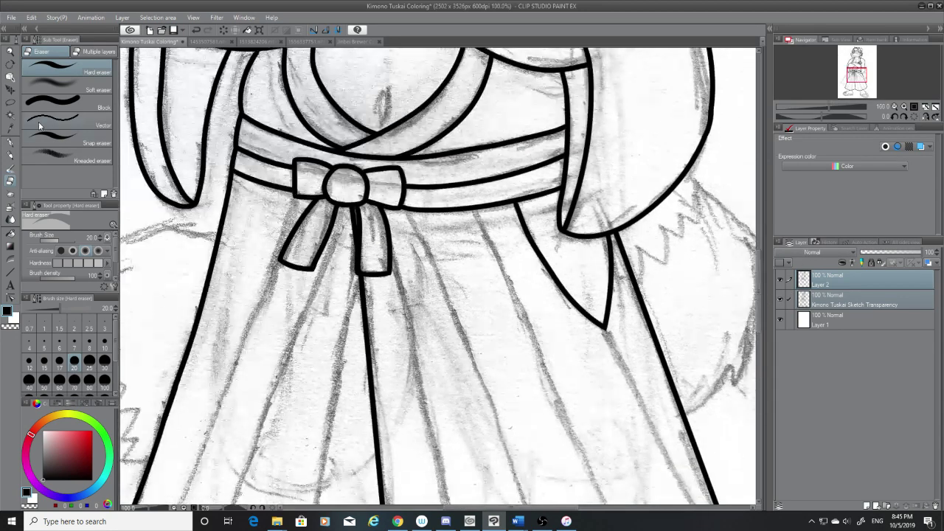
Step: Try a straight G-pen pleat line from the side opening's tip down to the skirt's outer edge
left_click(11, 142)
scroll(230, 288, "down", 3)
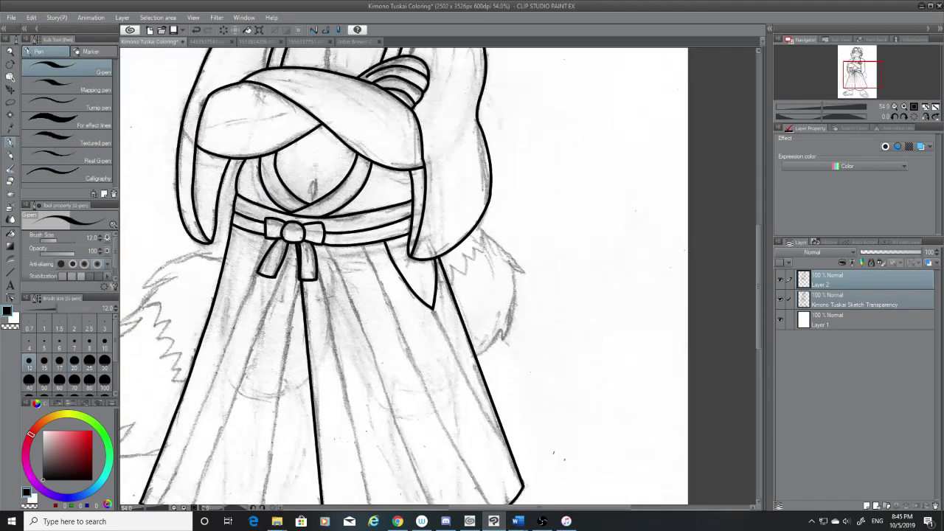
left_click_drag(756, 287, 757, 317)
scroll(429, 209, "up", 2)
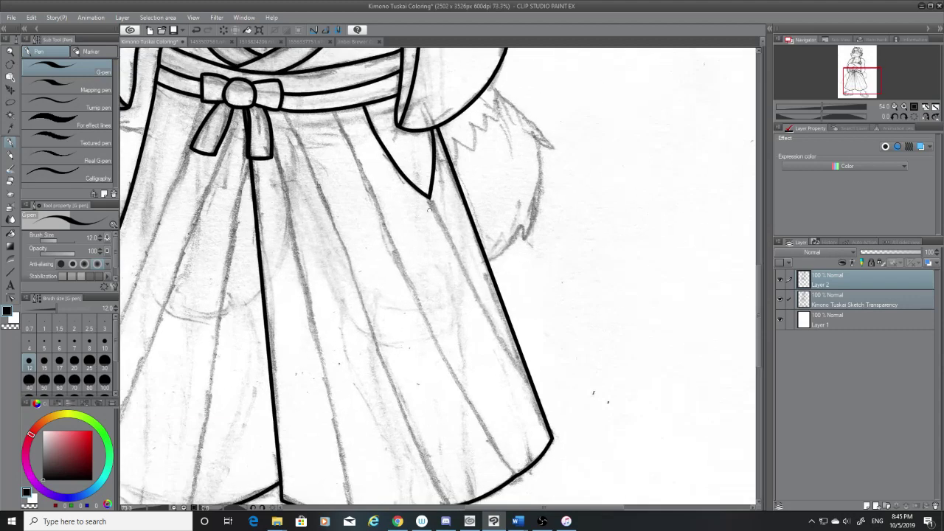
left_click(429, 198)
left_click(530, 381, "shift")
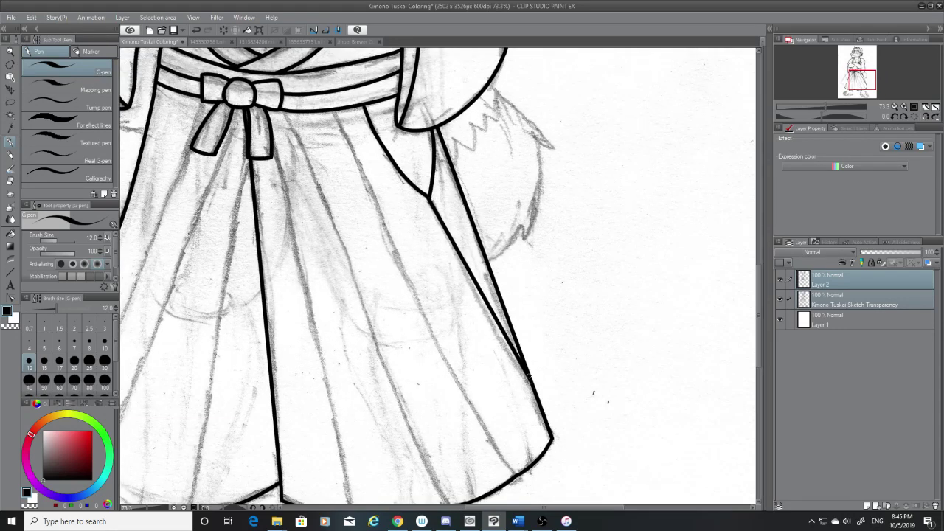
scroll(529, 378, "down", 2)
scroll(356, 383, "down", 1)
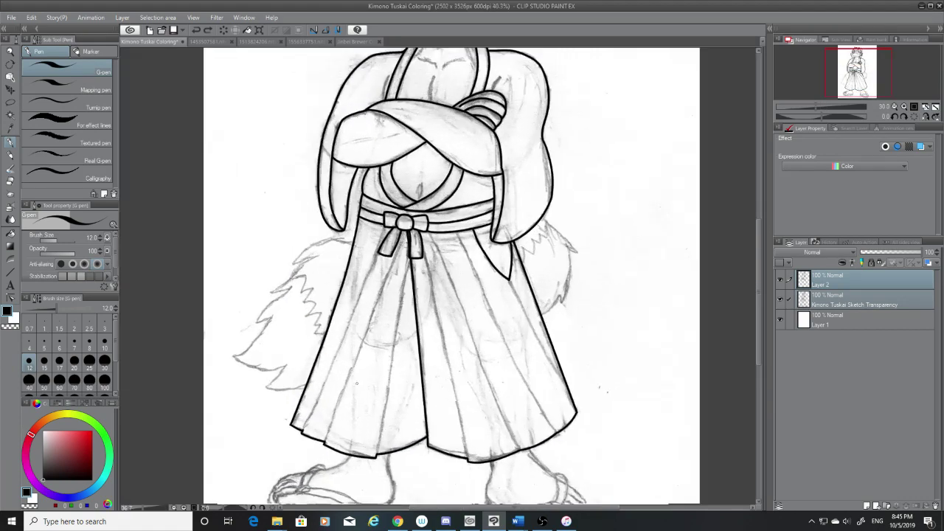
Step: Select the skirt's interior on the line art layer with the Magic wand and expand the selection by 1 px
scroll(357, 383, "up", 2)
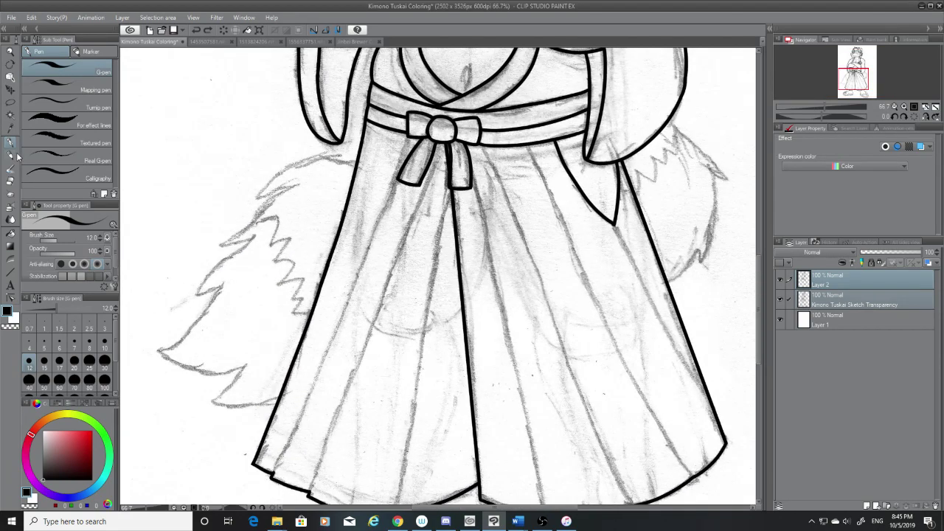
left_click(10, 116)
left_click(375, 332)
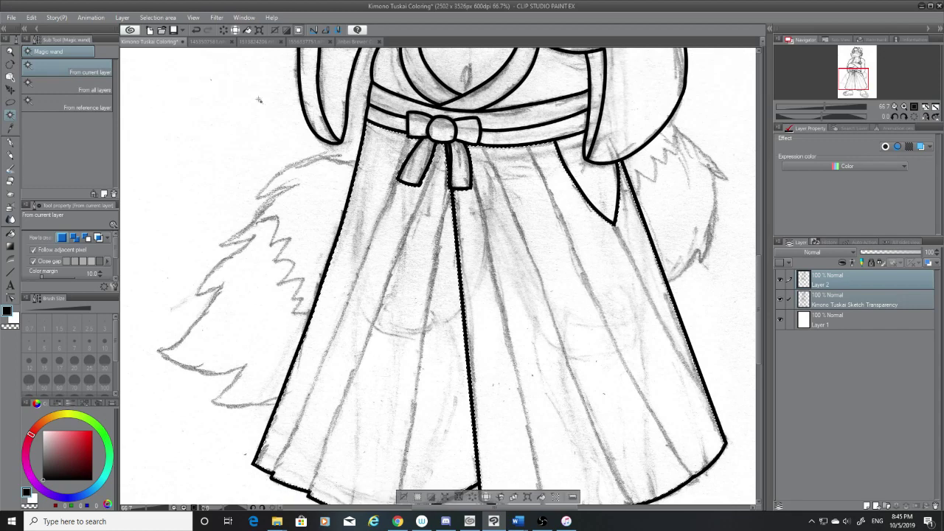
left_click(158, 17)
left_click(183, 82)
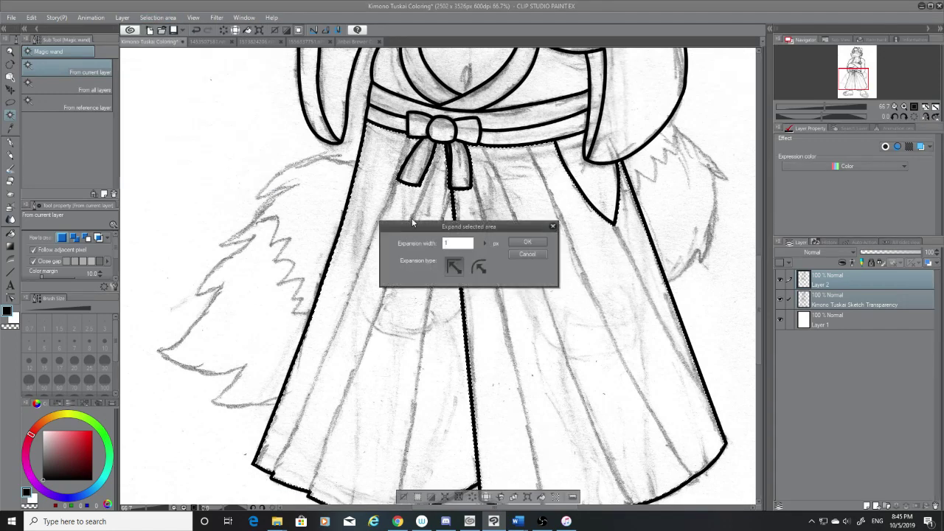
left_click(527, 242)
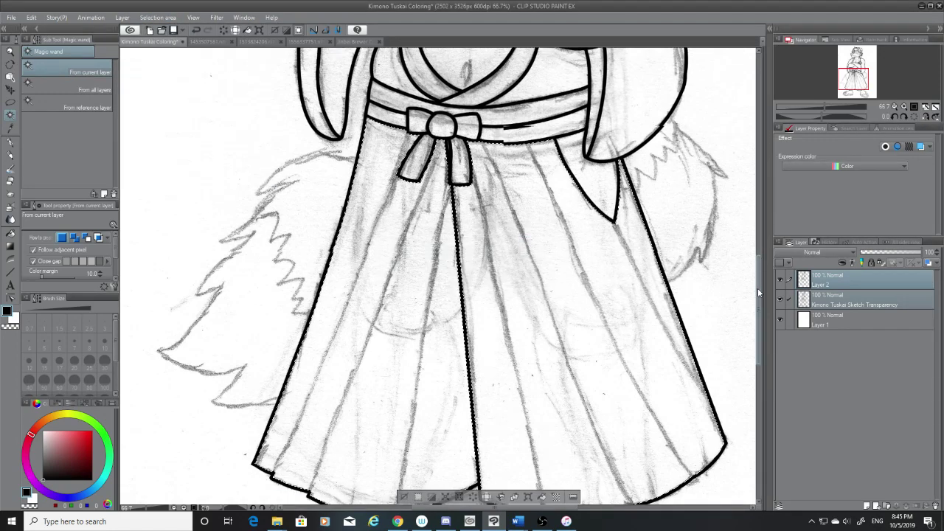
left_click_drag(757, 287, 760, 301)
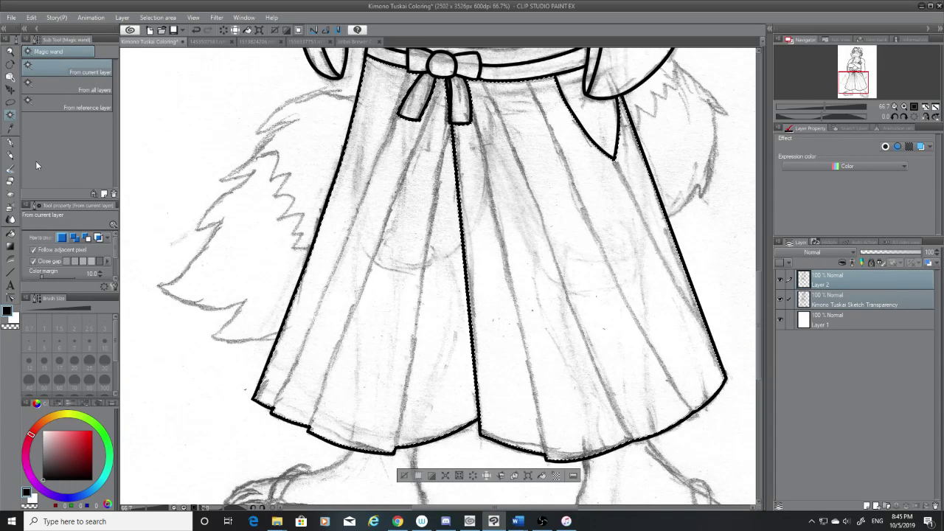
Step: Ink the outermost left pleat line inside the selection, from the first hem notch up to the bow, redoing misplaced strokes
left_click(10, 142)
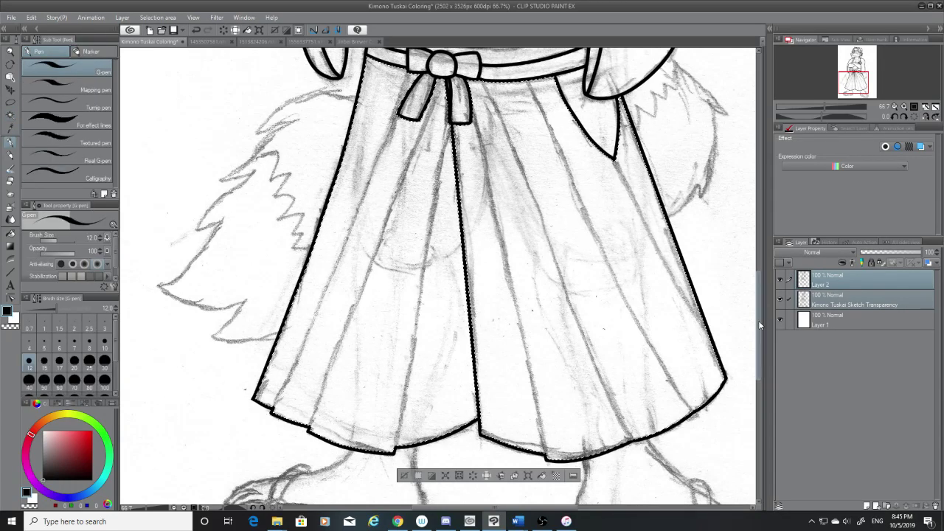
left_click_drag(759, 322, 759, 315)
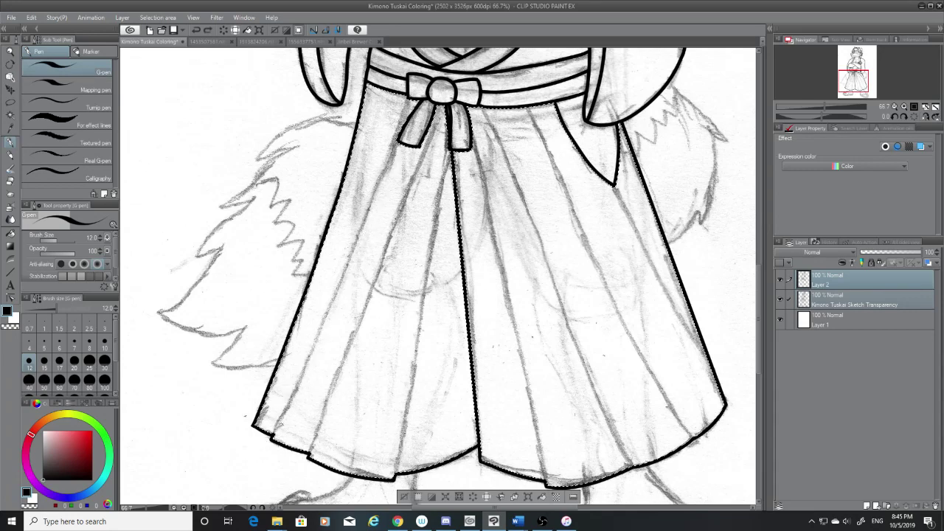
left_click_drag(274, 431, 383, 90)
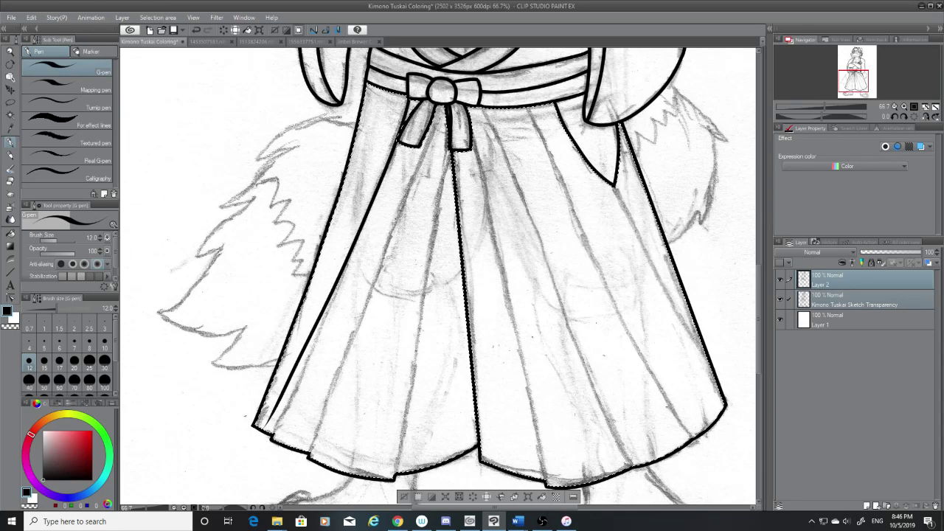
key("ctrl+z")
key("ctrl+z")
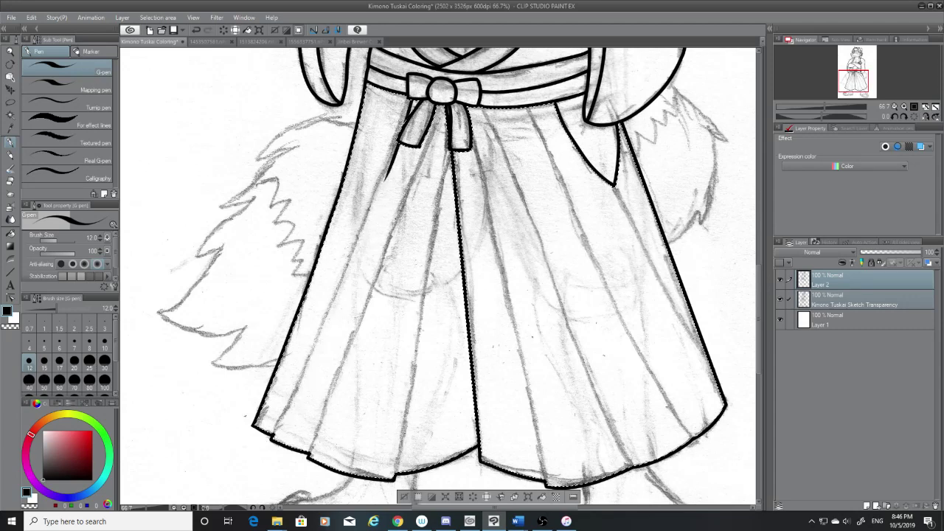
key("ctrl+z")
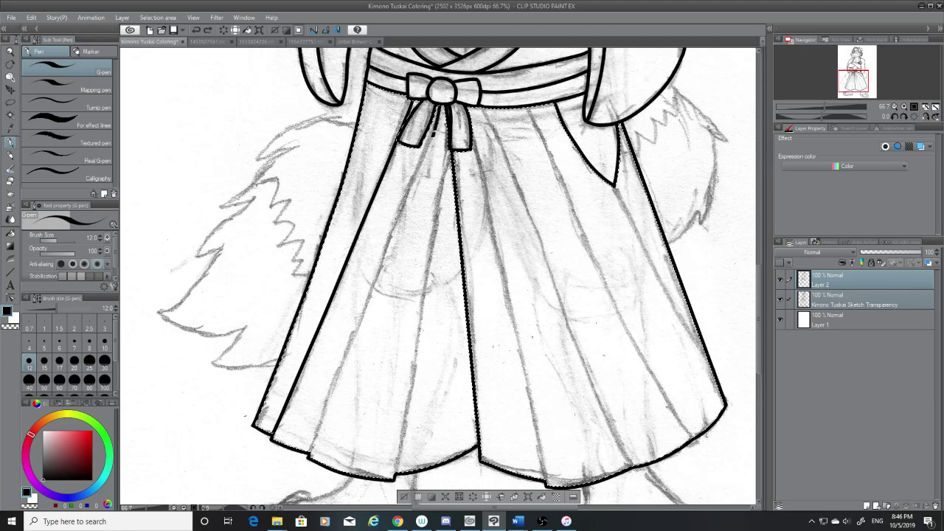
Step: Ink the second left pleat line from beneath the bow's knot down to the second hem notch
left_click_drag(393, 251, 309, 458)
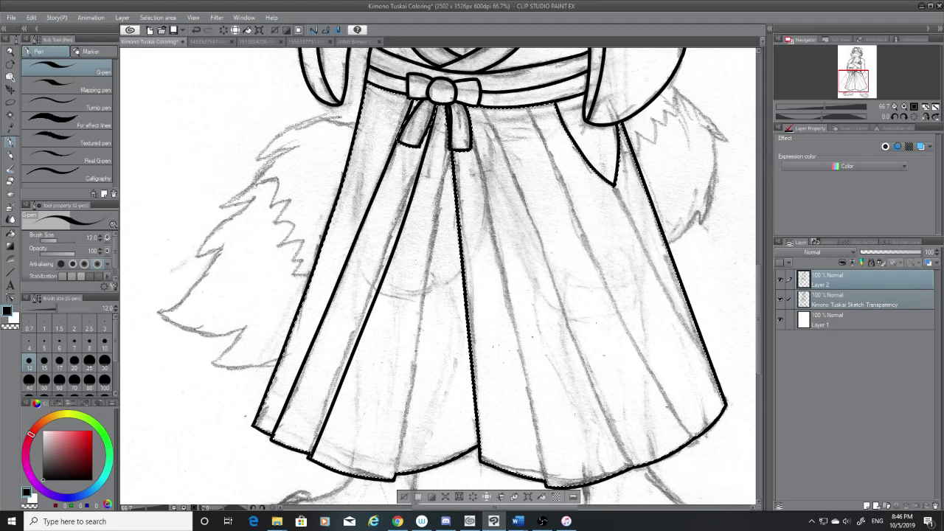
left_click_drag(438, 105, 309, 457)
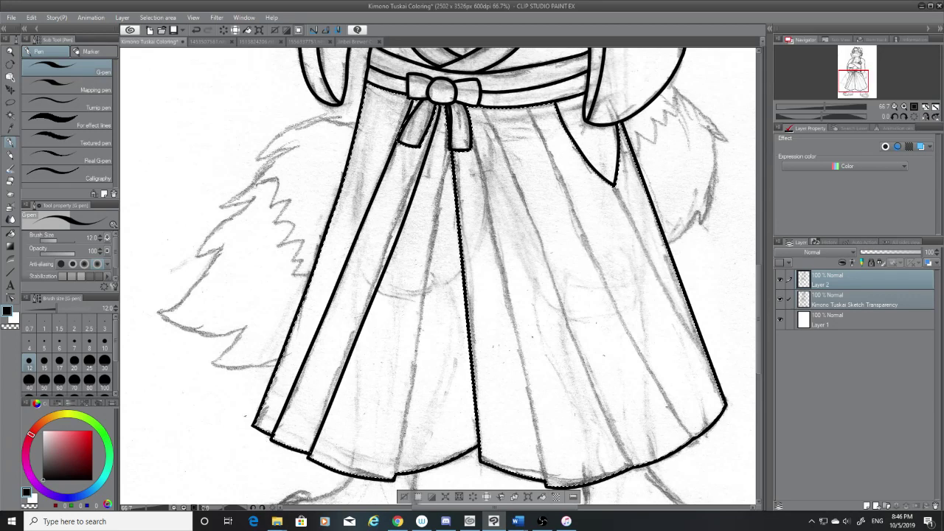
left_click_drag(415, 197, 316, 459)
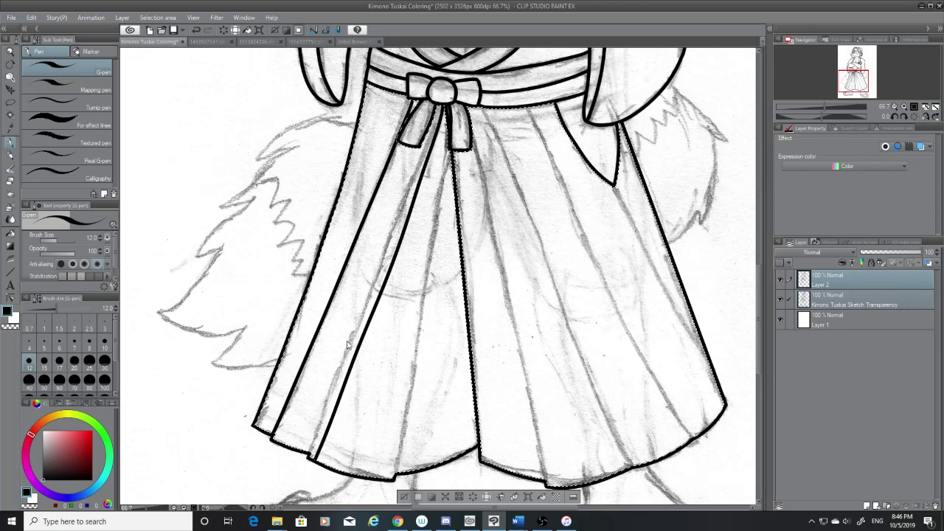
Step: Redraw the second left pleat line from beneath the bow's knot to the second hem notch, undoing strokes that miss the notch
left_click_drag(436, 130, 310, 457)
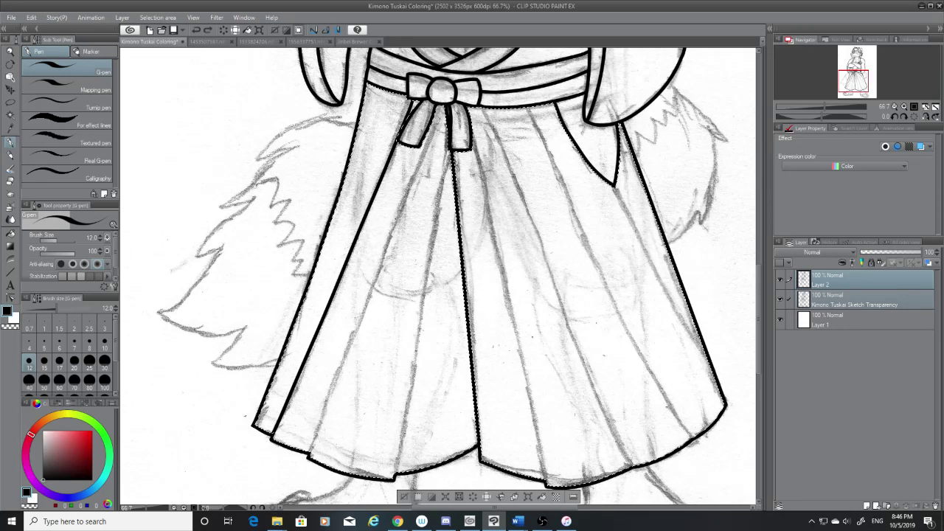
left_click_drag(352, 350, 313, 457)
key("ctrl+y")
key("ctrl+z")
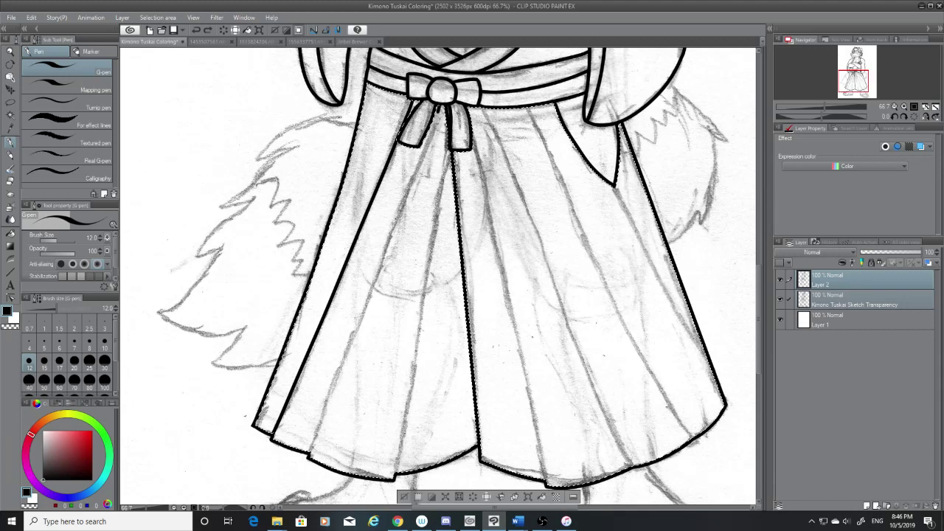
key("ctrl+y")
key("ctrl+z")
key("ctrl+y")
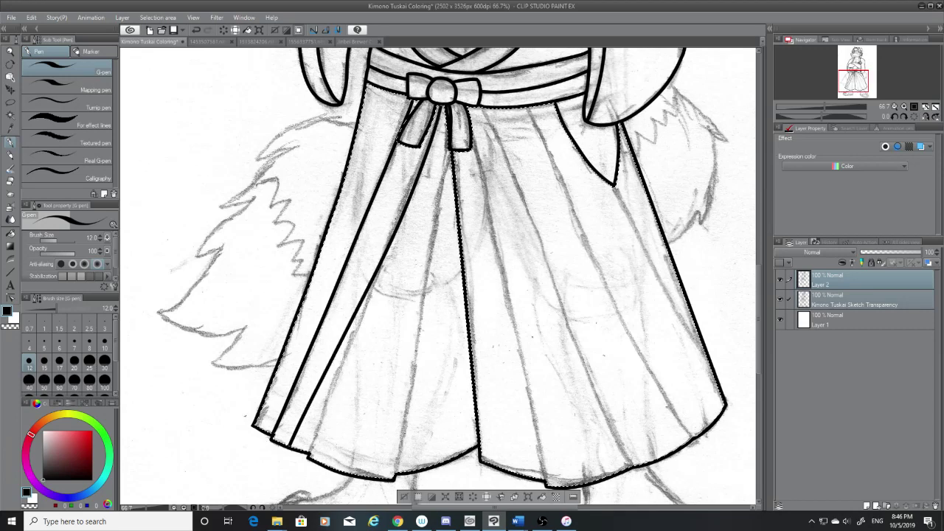
key("ctrl+z")
key("ctrl+z")
key("ctrl+y")
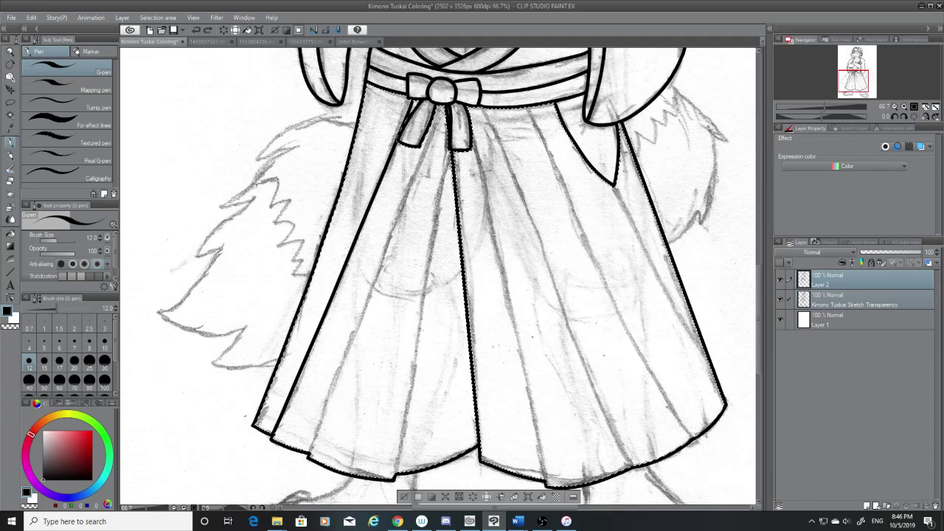
key("ctrl+y")
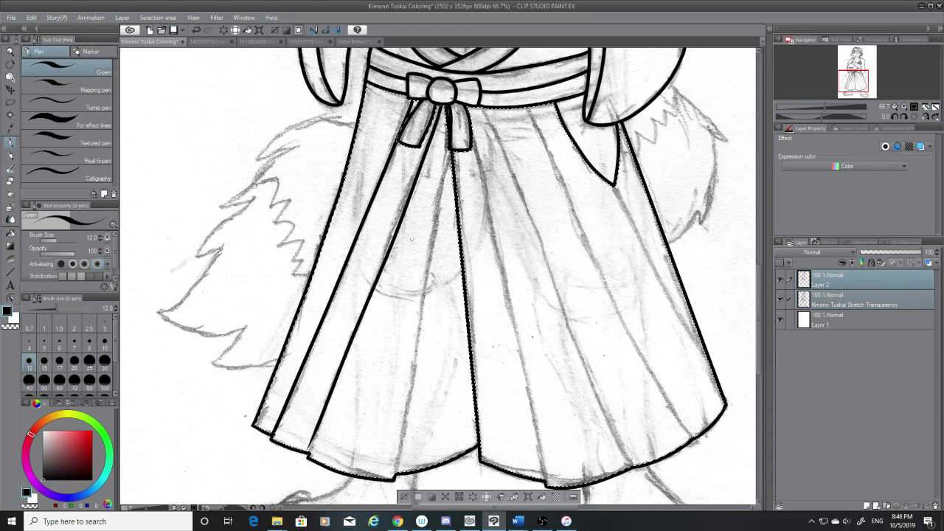
key("ctrl+z")
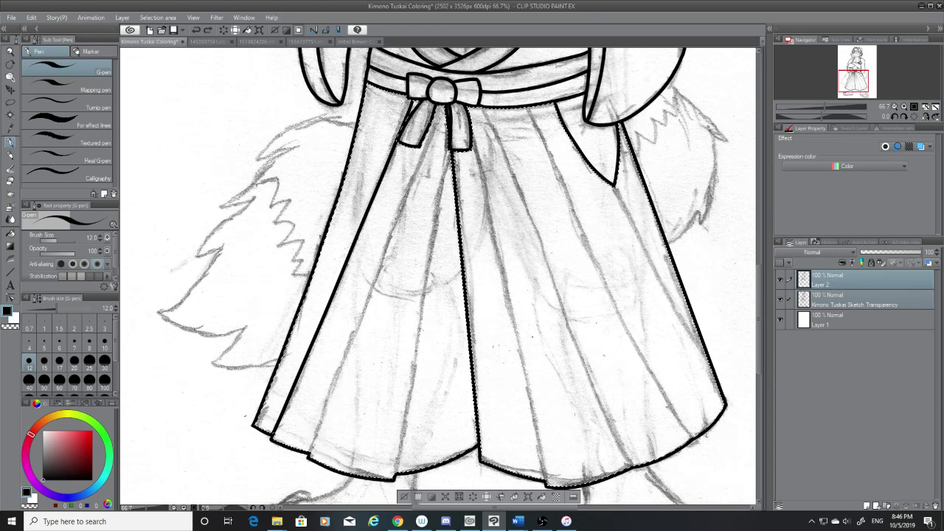
key("ctrl+y")
key("ctrl+z")
left_click_drag(437, 104, 309, 456)
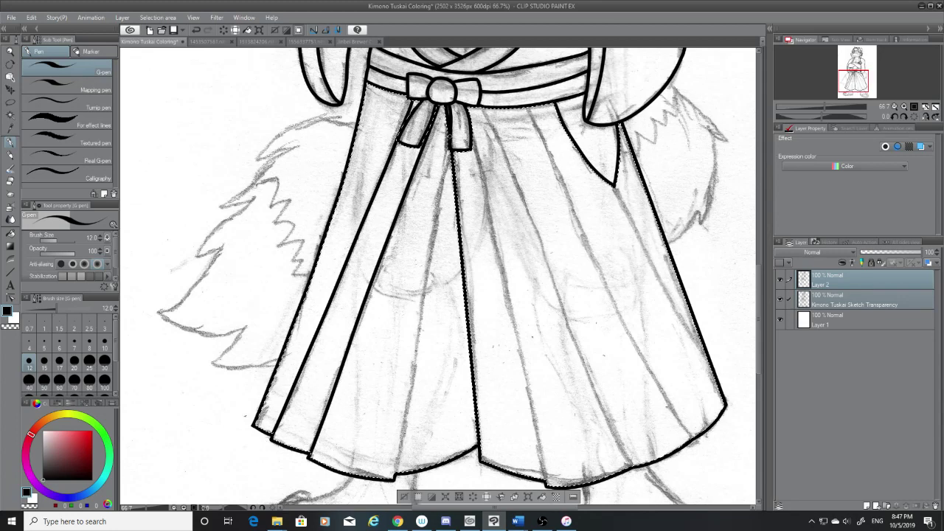
Step: Try G-pen strokes for the third left pleat line, from the tip of the bow's right tail down to the third hem notch
left_click_drag(762, 326, 763, 337)
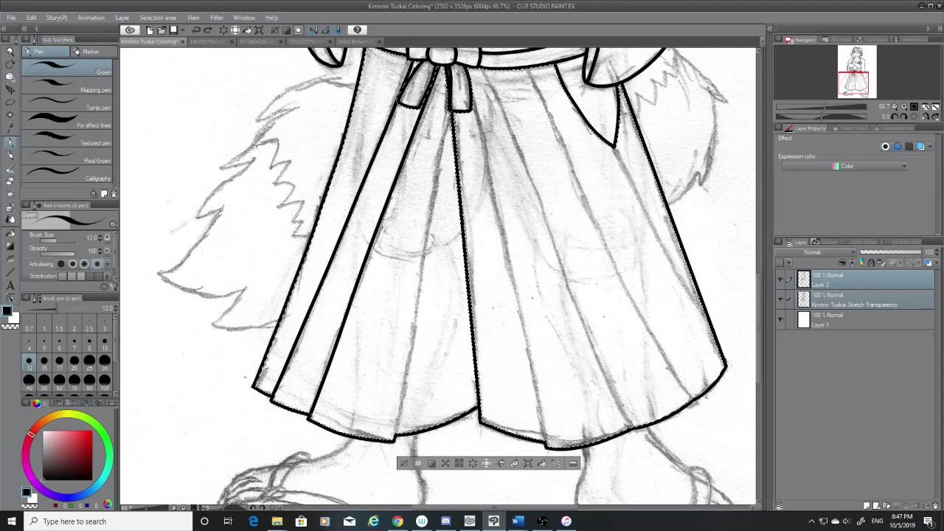
left_click_drag(448, 110, 380, 441)
key("ctrl+z")
left_click_drag(452, 114, 400, 433)
key("ctrl+z")
left_click_drag(452, 118, 380, 428)
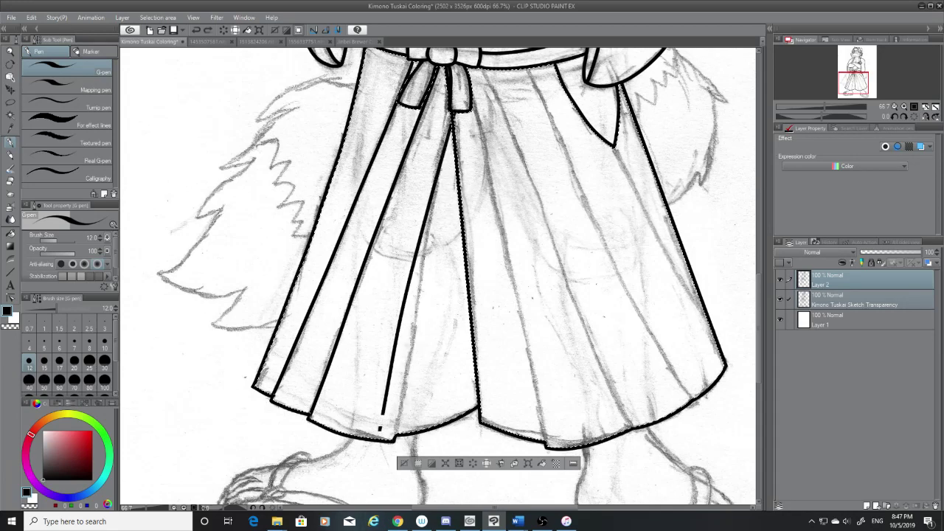
key("ctrl+z")
left_click_drag(439, 214, 402, 434)
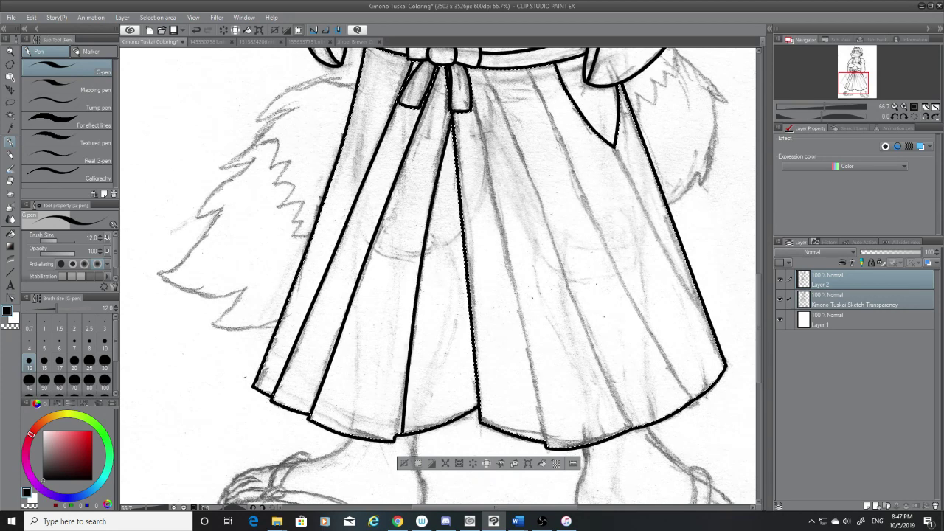
key("ctrl+z")
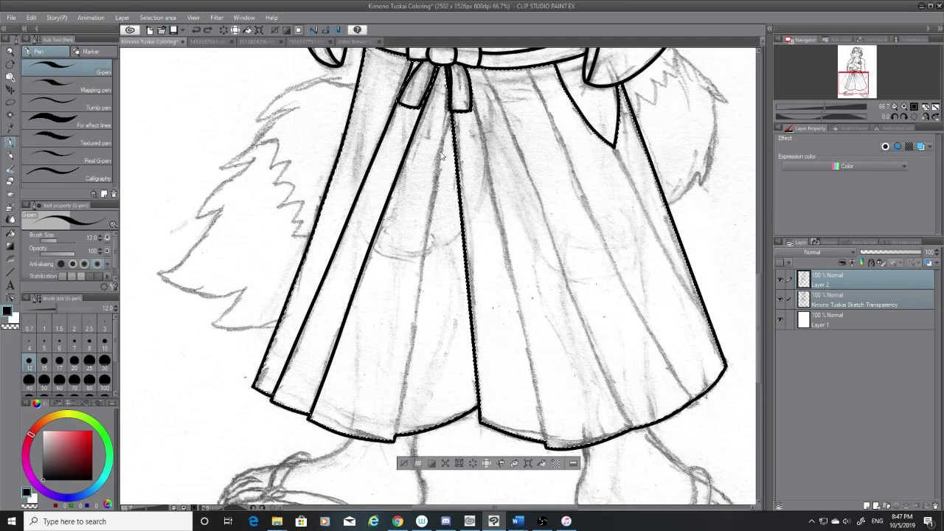
key("ctrl+y")
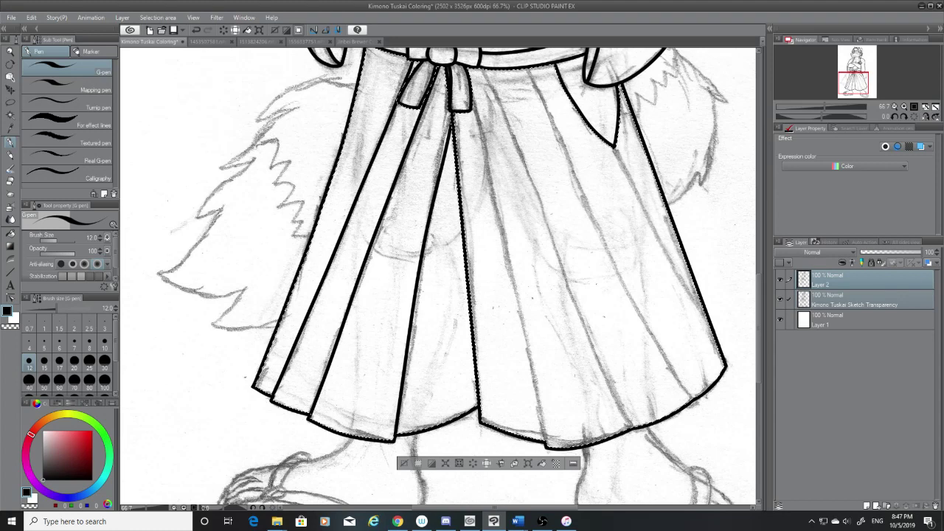
Step: Hide the sketch layer to check the inked pleat lines on their own, and show it again
left_click(782, 299)
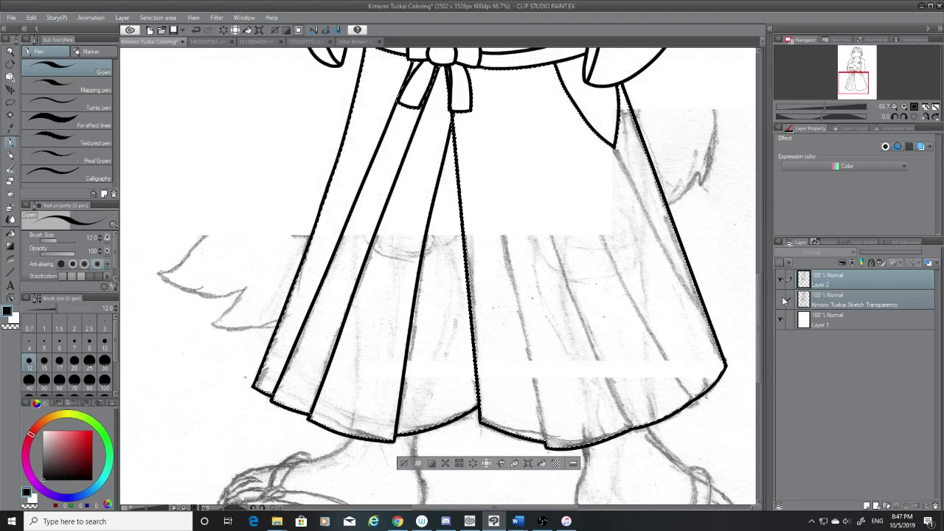
left_click_drag(759, 289, 760, 277)
left_click(781, 299)
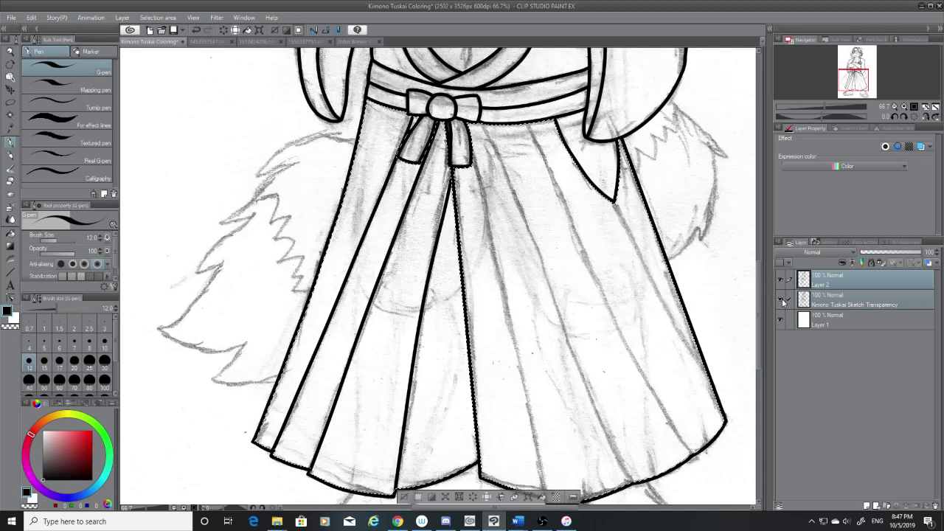
Step: Retry the third left pleat line, compare it with the sketch layer hidden, and undo the stroke
scroll(760, 296, "down", 2)
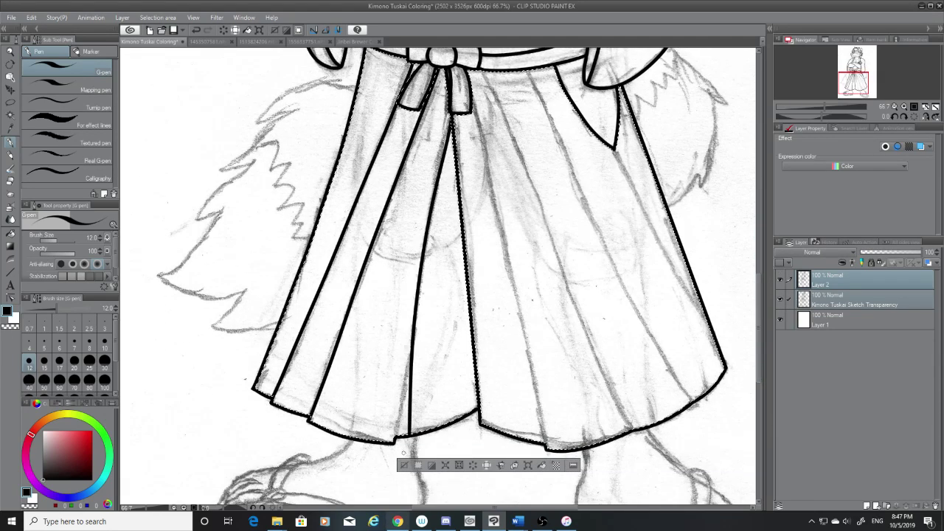
key("ctrl+z")
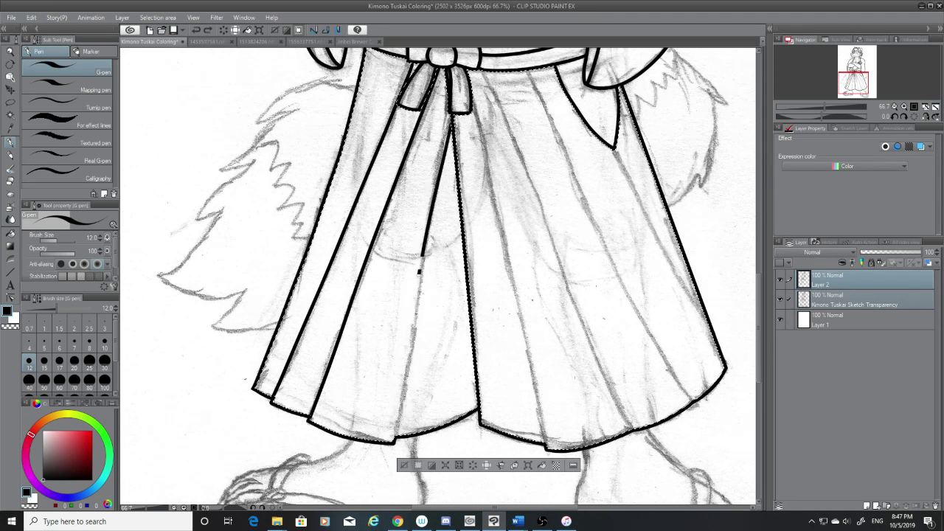
key("ctrl+z")
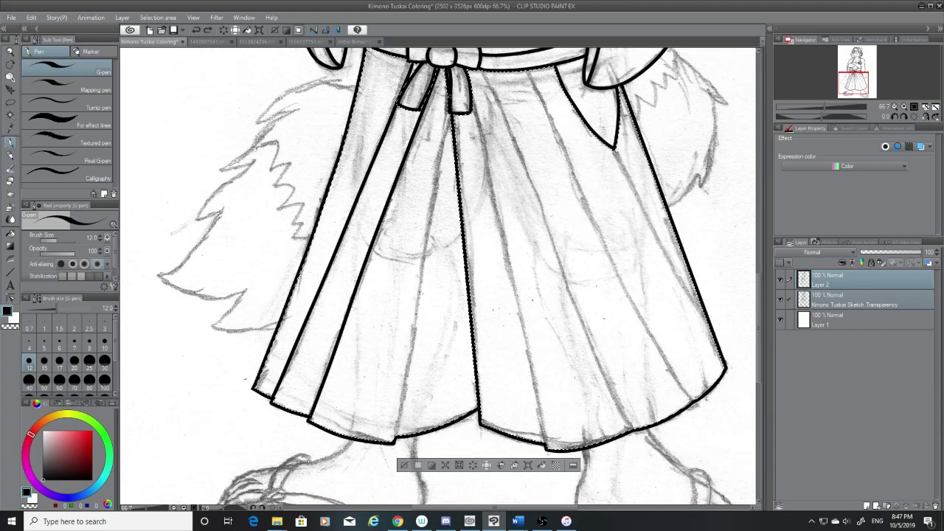
key("ctrl+z")
left_click_drag(450, 120, 392, 438)
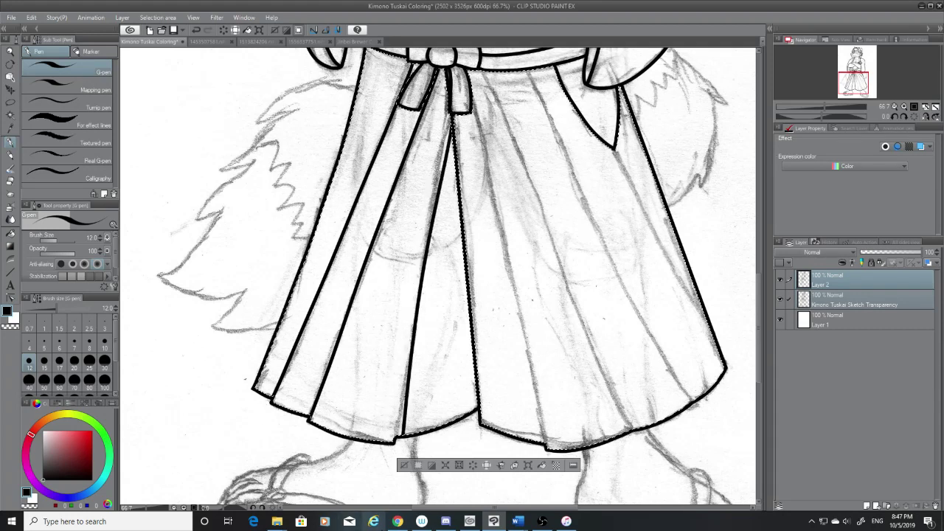
key("ctrl+z")
mouse_move(450, 119)
left_mouse_down()
mouse_move(442, 168)
mouse_move(391, 441)
left_mouse_up()
key("ctrl+z")
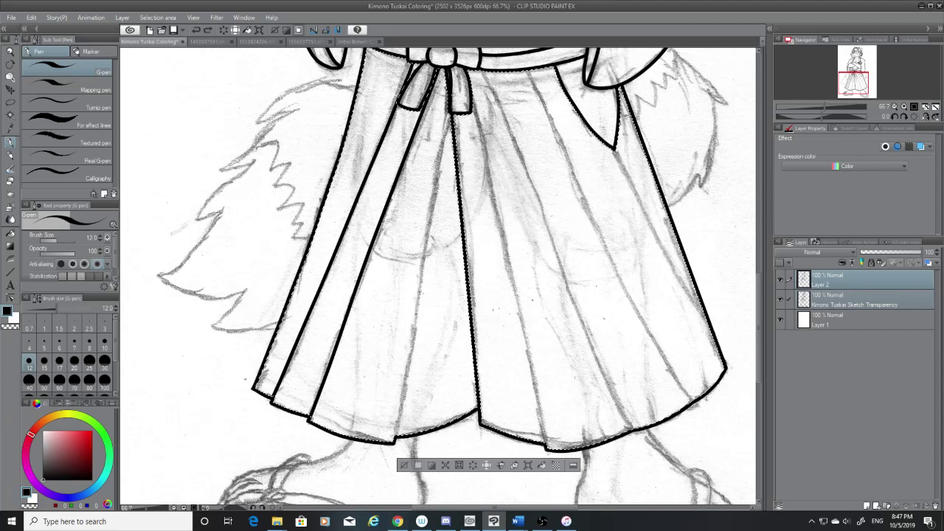
key("ctrl+z")
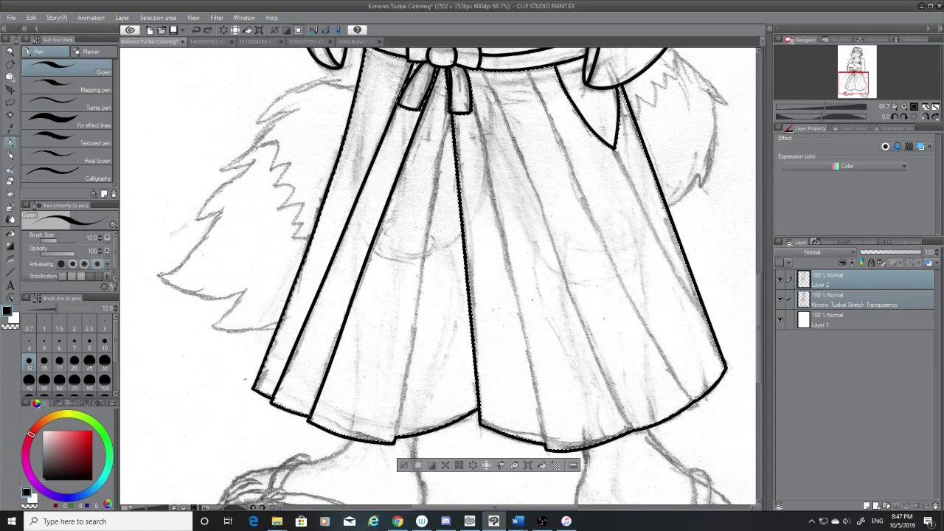
left_click_drag(451, 114, 396, 439)
key("ctrl+z")
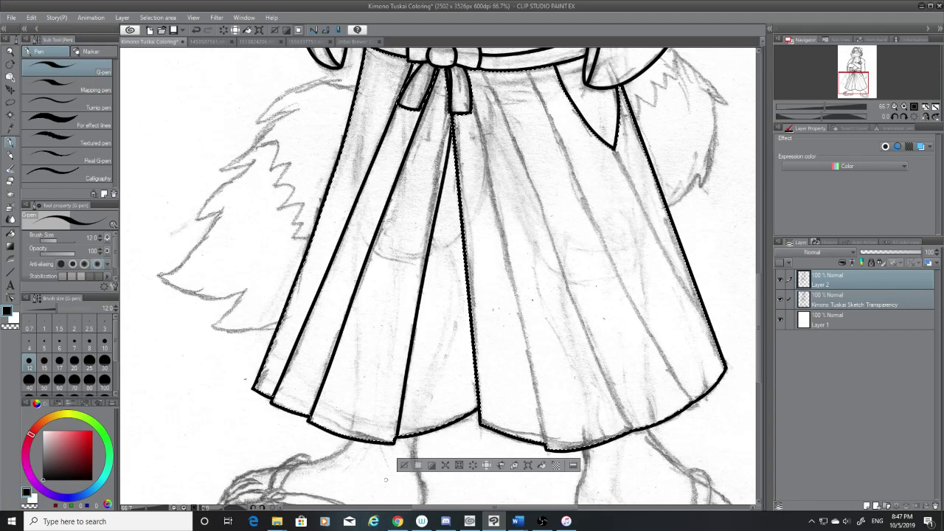
left_click(780, 300)
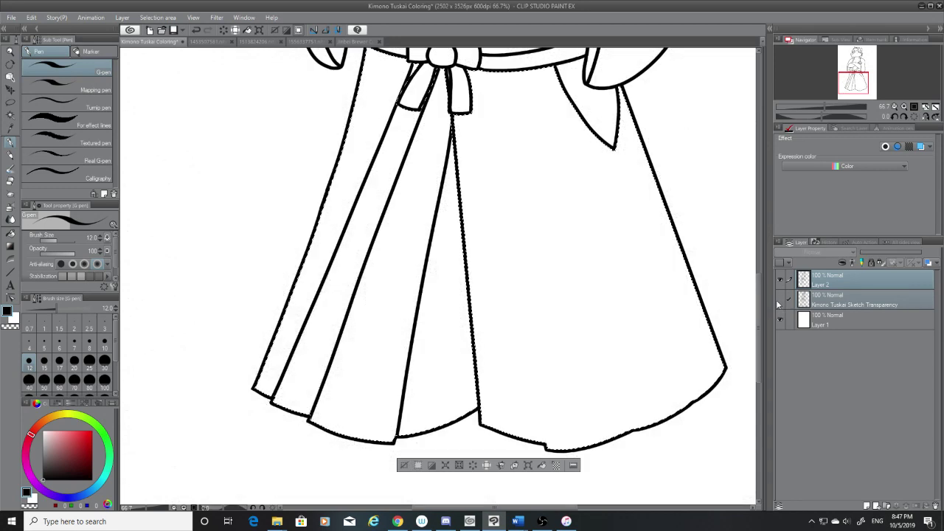
left_click(780, 298)
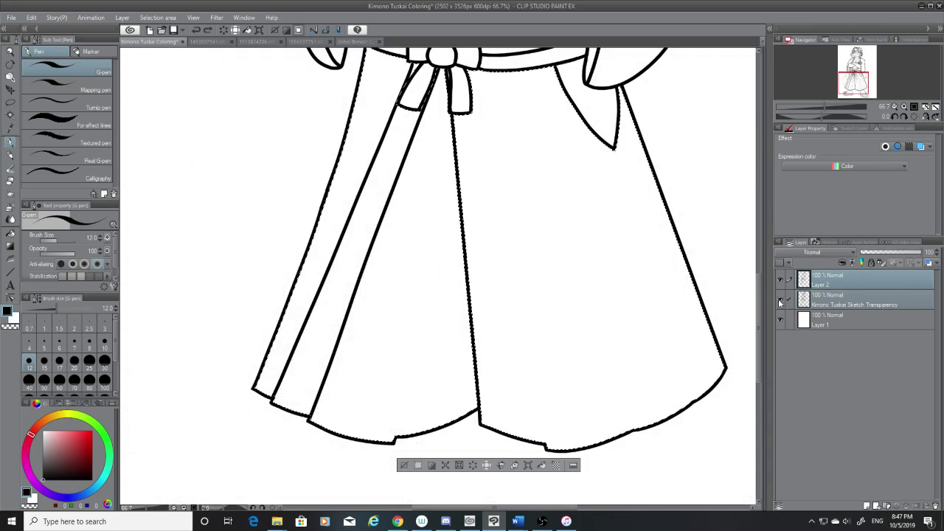
key("ctrl+z")
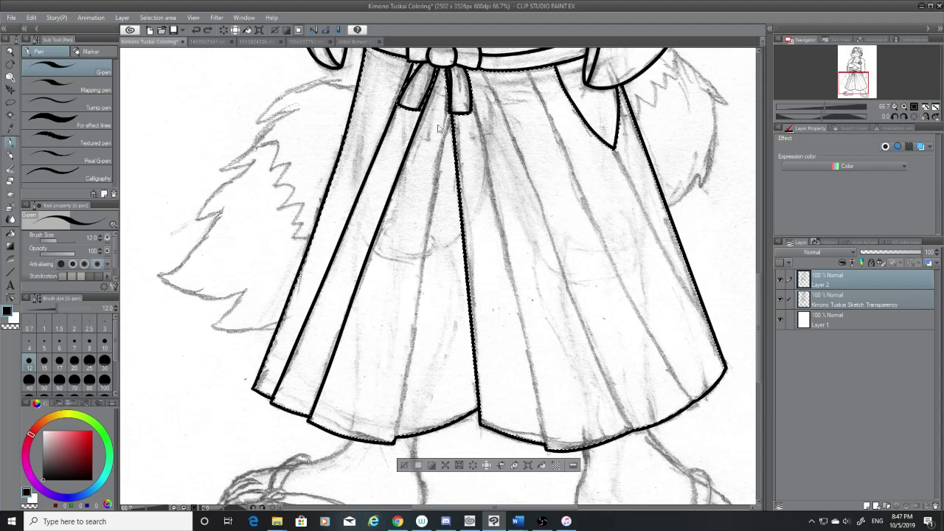
Step: Try further single strokes along the sketched third left pleat line toward the third hem notch, undoing each misplaced one
key("ctrl+z")
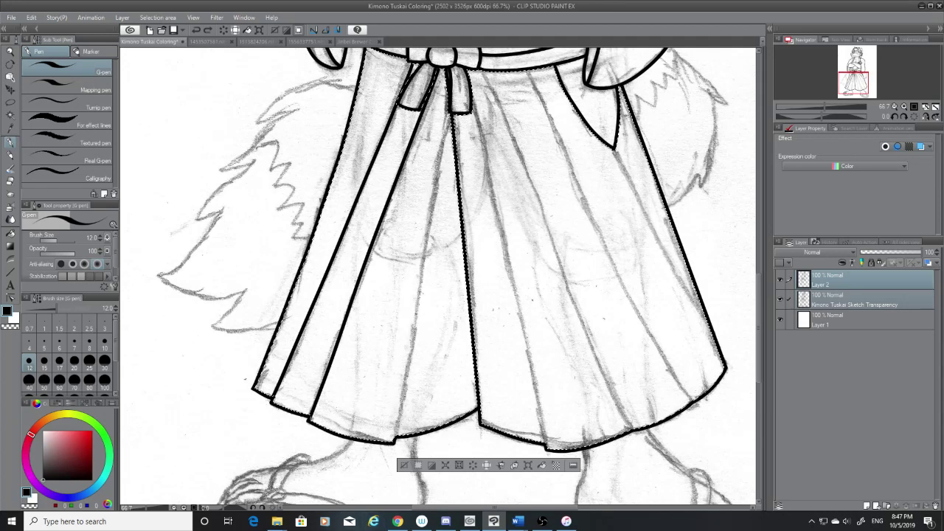
left_click_drag(401, 391, 396, 442)
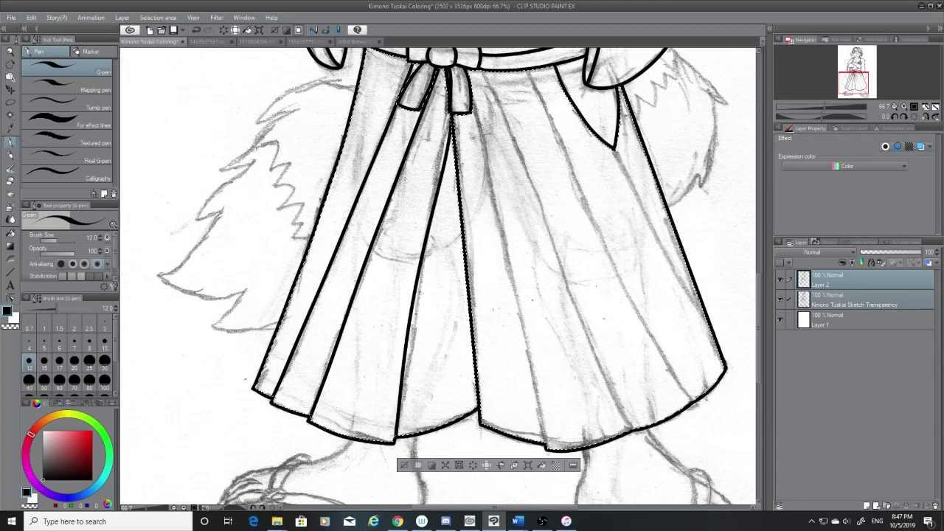
key("ctrl+z")
key("ctrl+z")
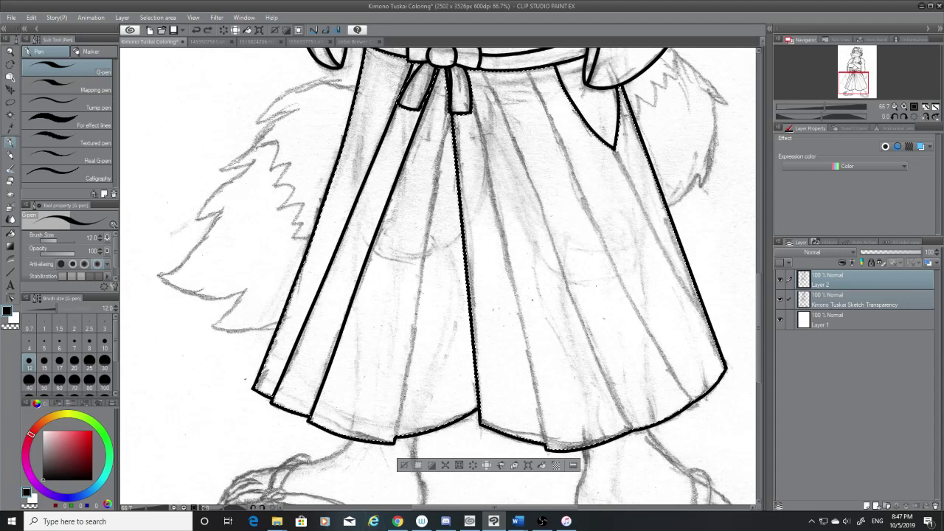
key("ctrl+z")
key("ctrl+z")
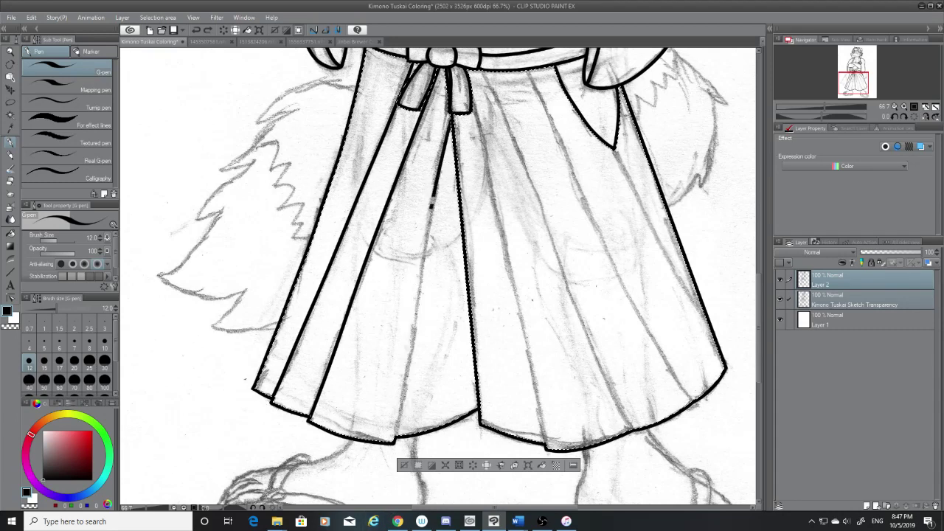
left_click_drag(431, 206, 397, 436)
key("ctrl+z")
key("ctrl+z")
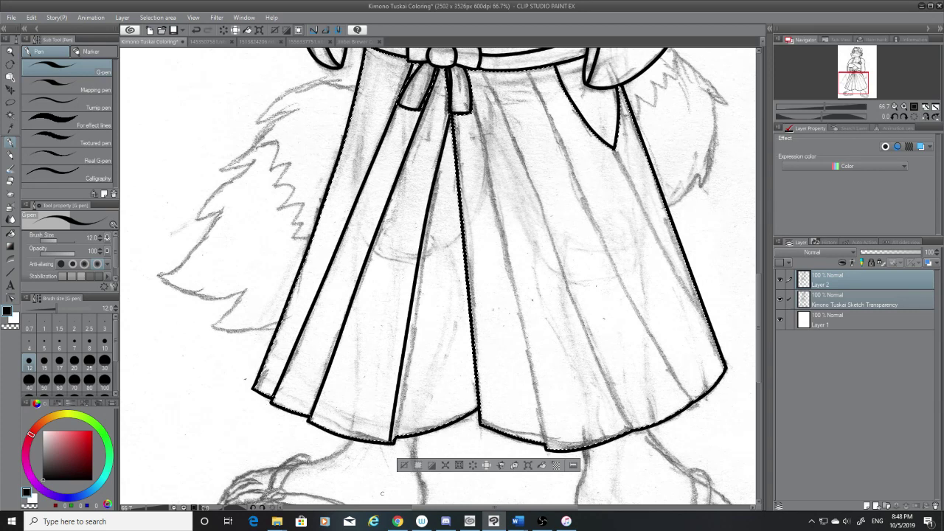
left_click_drag(450, 124, 393, 442)
key("ctrl+z")
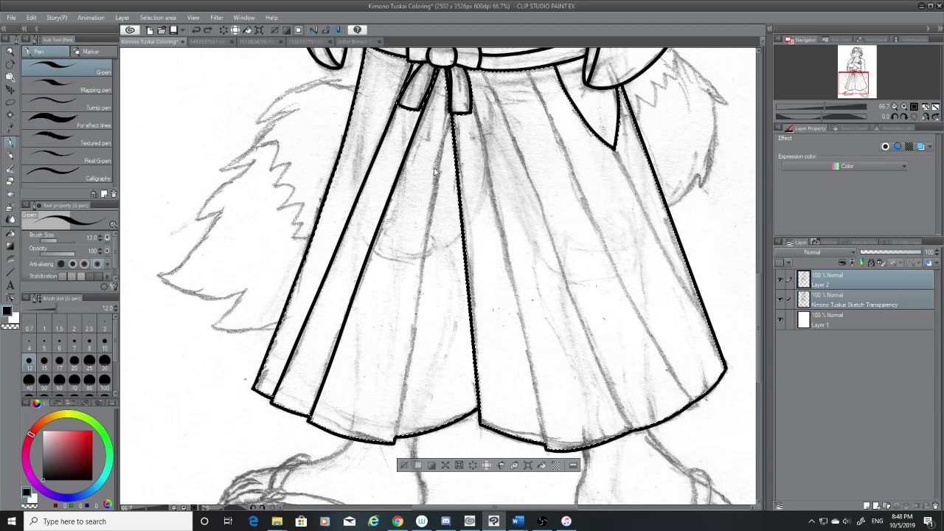
key("ctrl+z")
left_click_drag(394, 428, 393, 441)
key("ctrl+z")
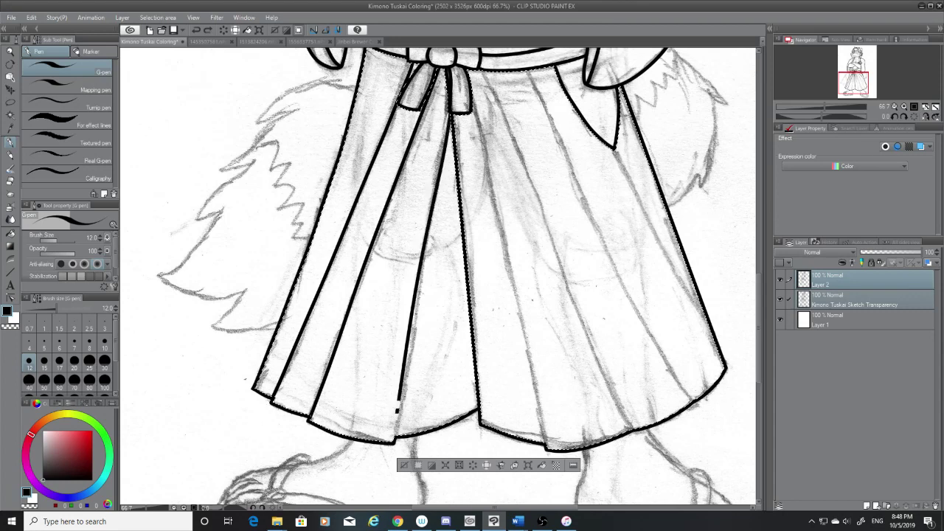
key("ctrl+z")
key("ctrl+z")
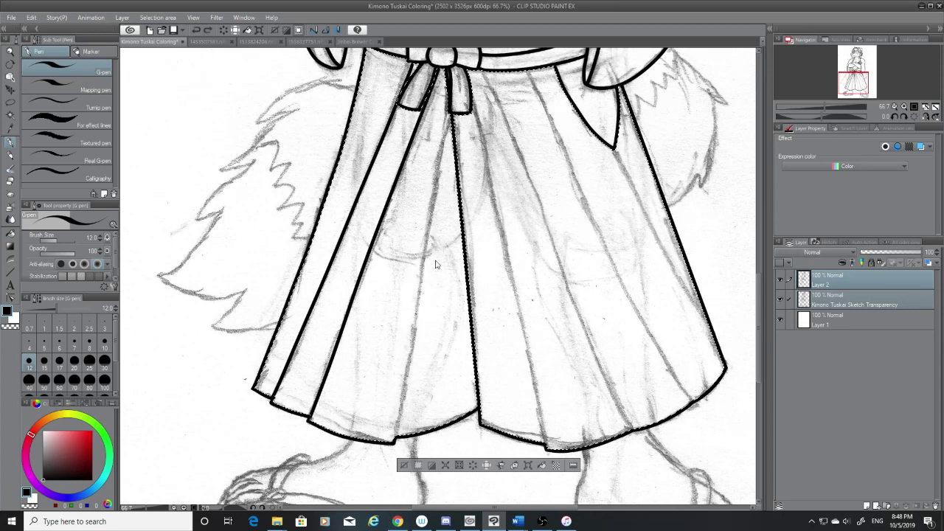
key("ctrl+z")
key("ctrl+z")
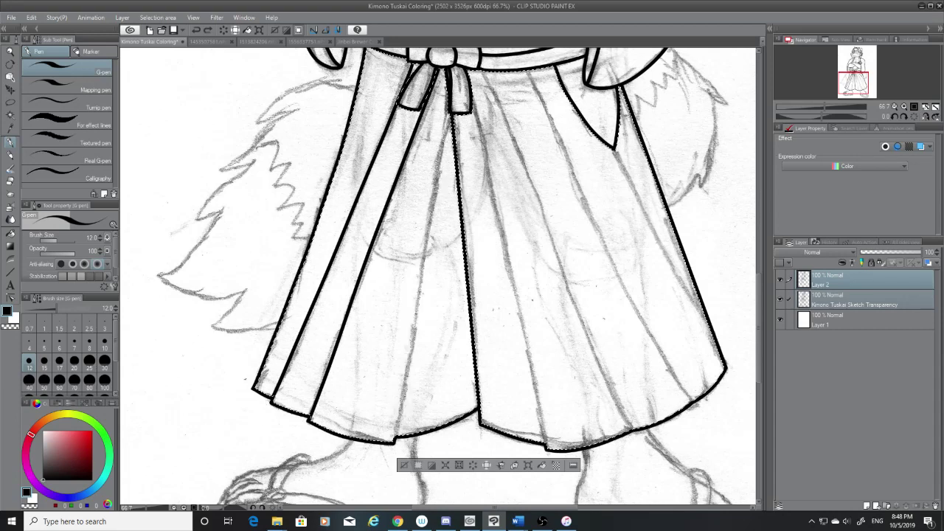
Step: Try a stroke for the third left pleat line down to the third hem notch and check it with the sketch layer hidden
left_click_drag(452, 122, 396, 441)
left_click(781, 299)
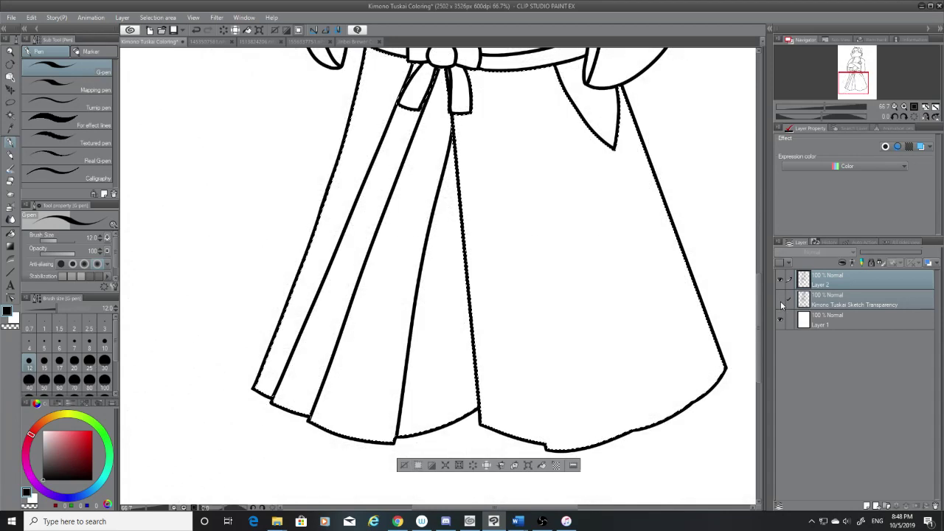
left_click(781, 299)
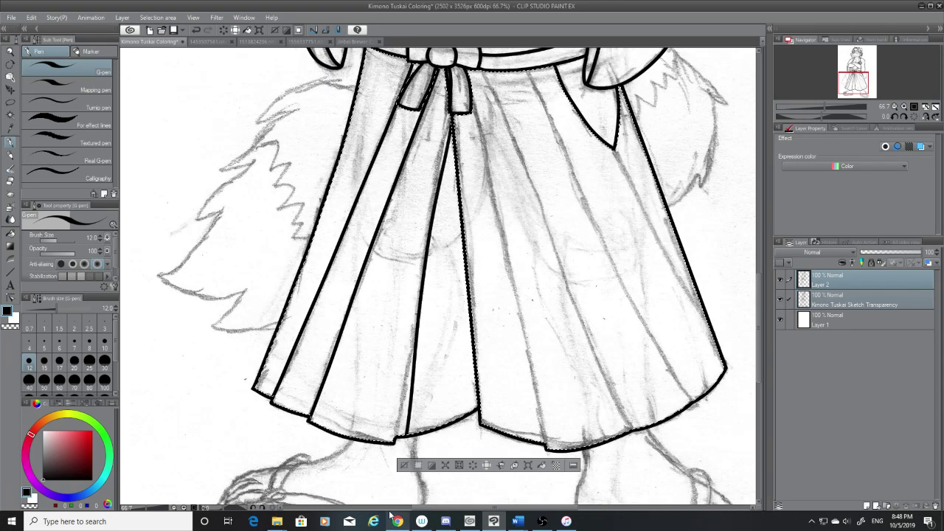
Step: Retry the third left pleat line from the bow's right tail to the third hem notch, undoing each stroke
left_click_drag(452, 118, 394, 442)
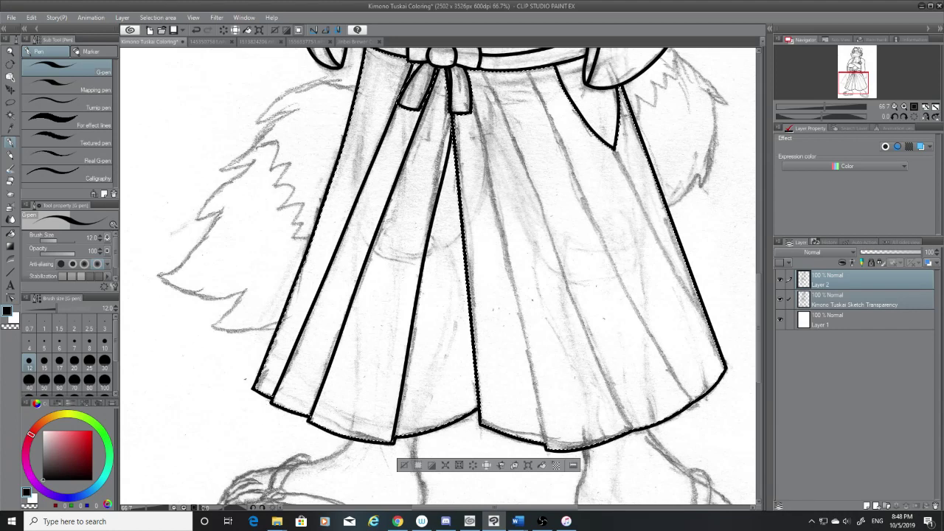
key("ctrl+z")
key("ctrl+y")
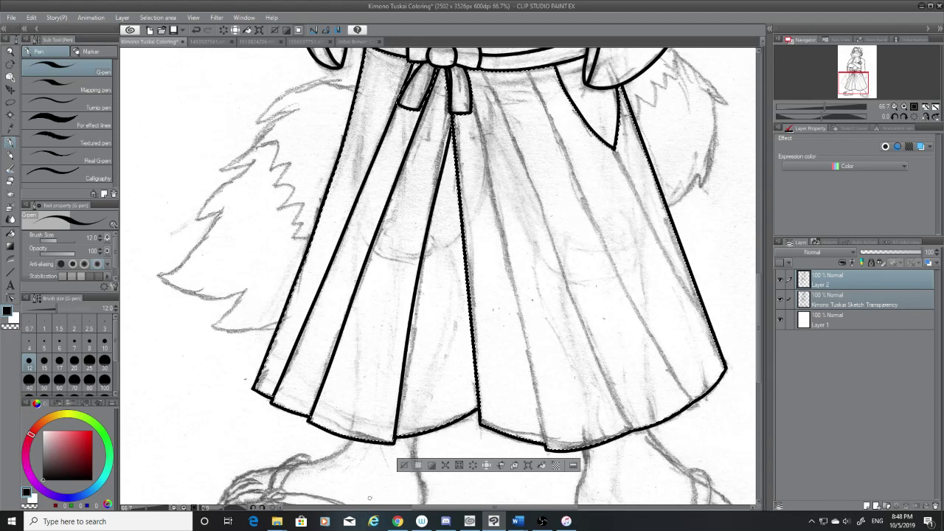
key("ctrl+z")
left_click_drag(424, 254, 395, 437)
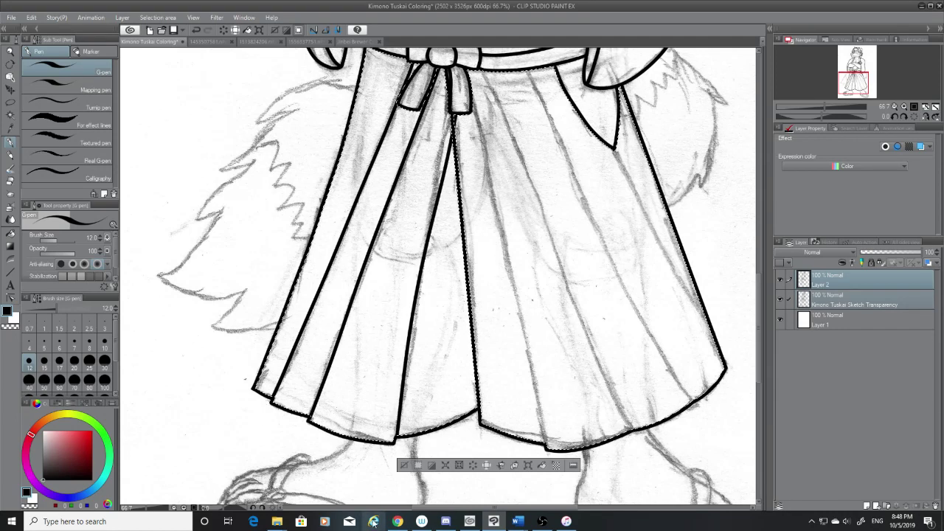
key("ctrl+z")
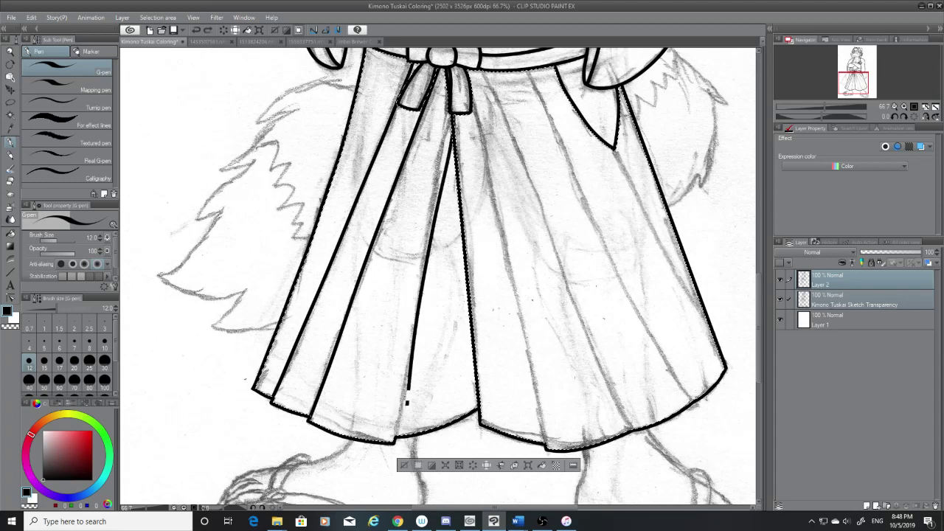
key("ctrl+z")
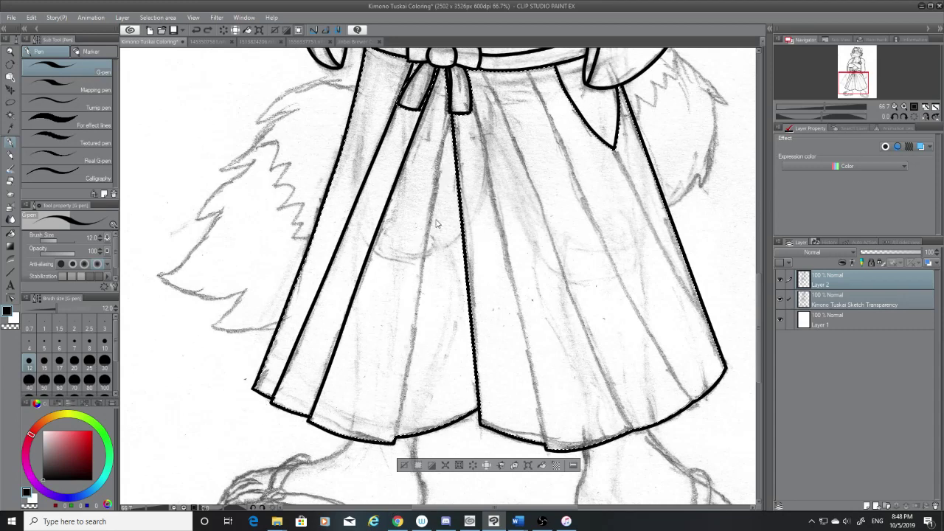
key("ctrl+z")
key("ctrl+z")
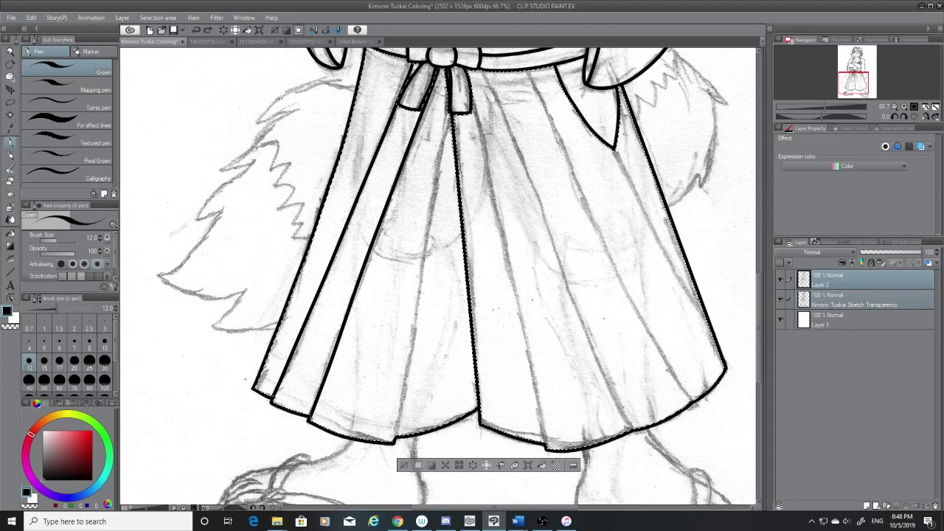
Step: Try strokes for the first right pleat line, from the edge of the bow's right tail to the right hem notch, undoing each one
left_click_drag(481, 134, 549, 447)
key("ctrl+z")
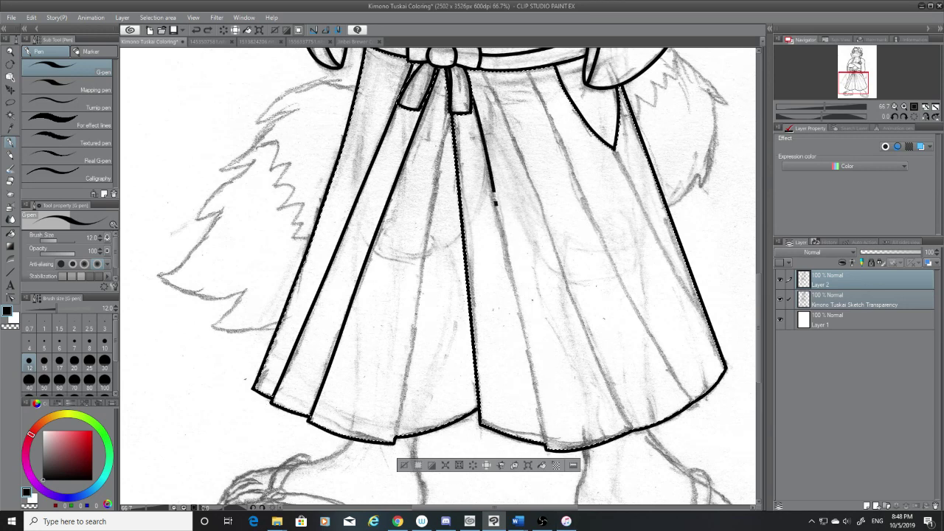
key("ctrl+z")
key("ctrl+z")
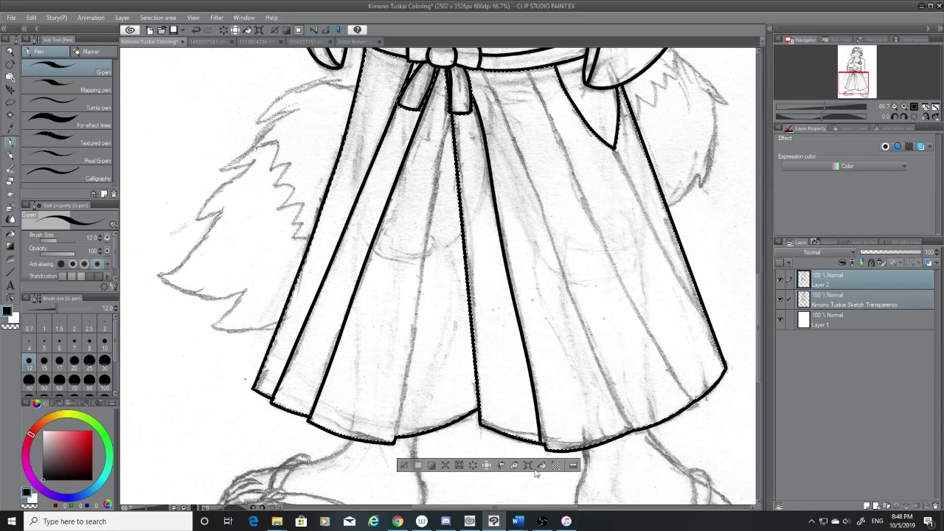
key("ctrl+z")
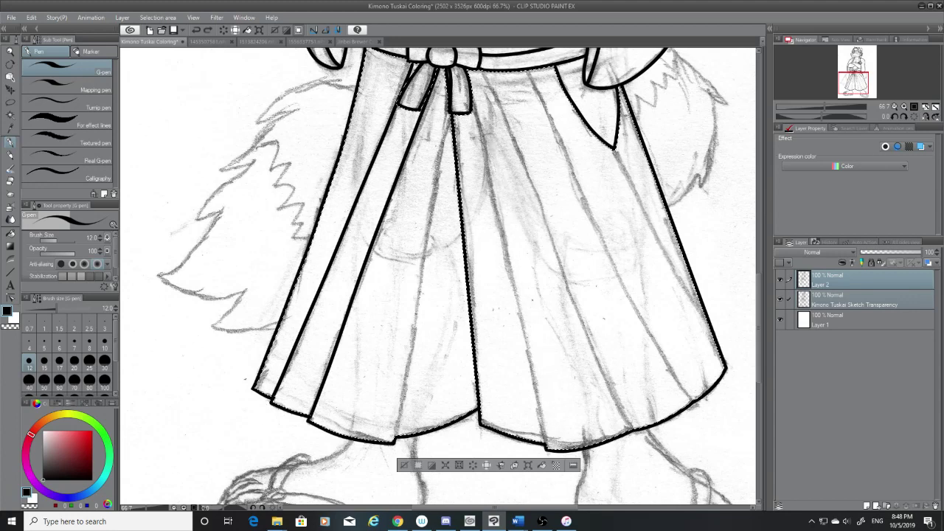
left_click_drag(539, 385, 546, 445)
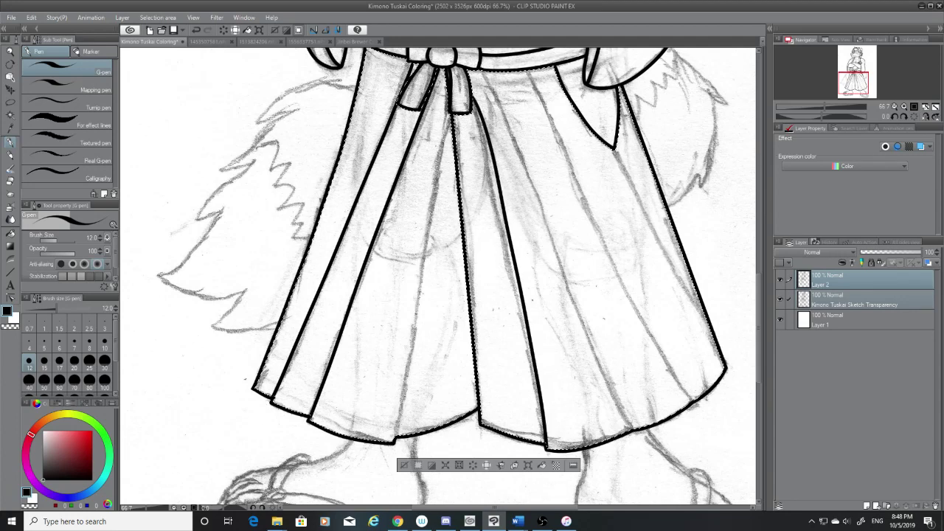
key("ctrl+z")
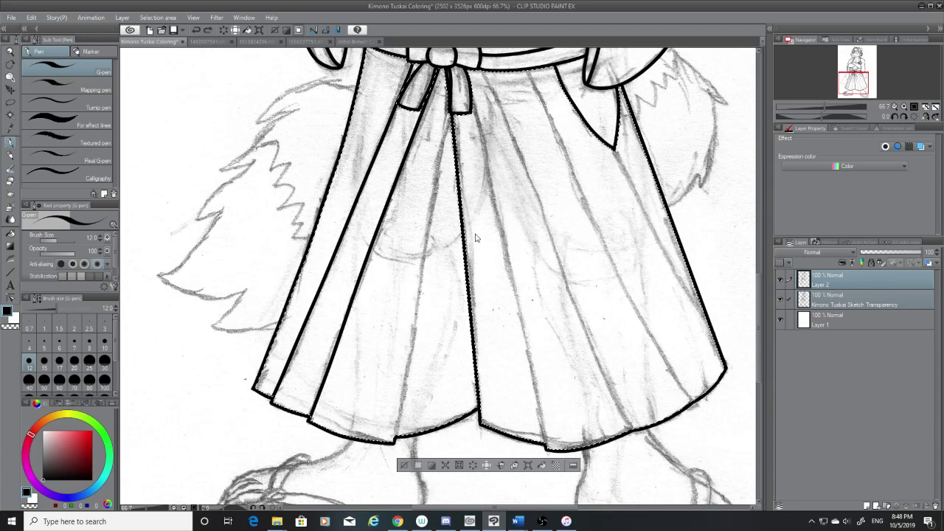
key("ctrl+z")
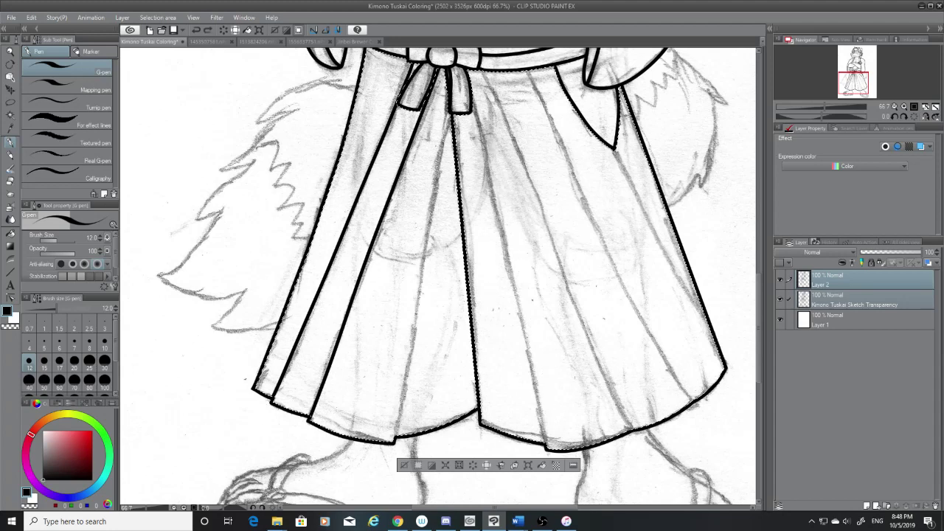
Step: Try strokes for the second right pleat line between the waistband and the hem, undoing each one
mouse_move(473, 74)
left_mouse_down()
mouse_move(639, 428)
mouse_move(514, 143)
left_mouse_up()
key("ctrl+z")
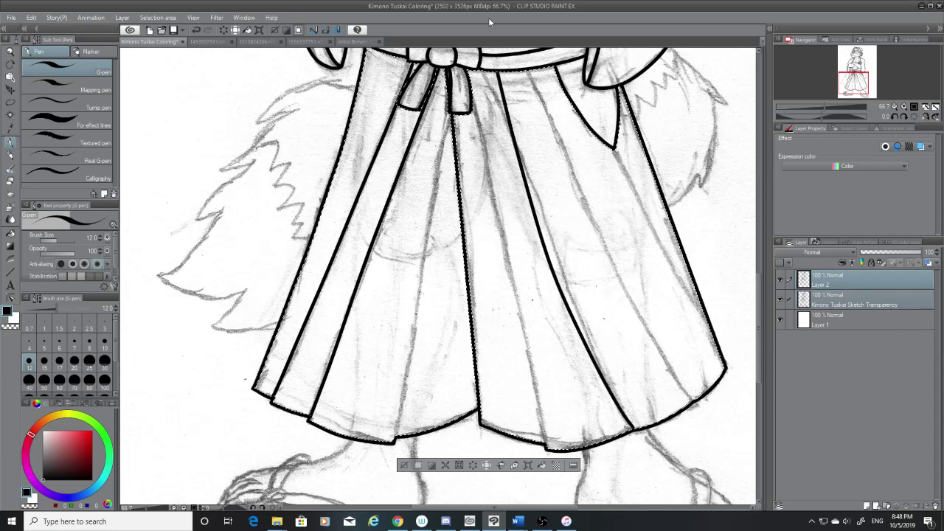
key("ctrl+z")
left_click_drag(639, 431, 510, 143)
key("ctrl+z")
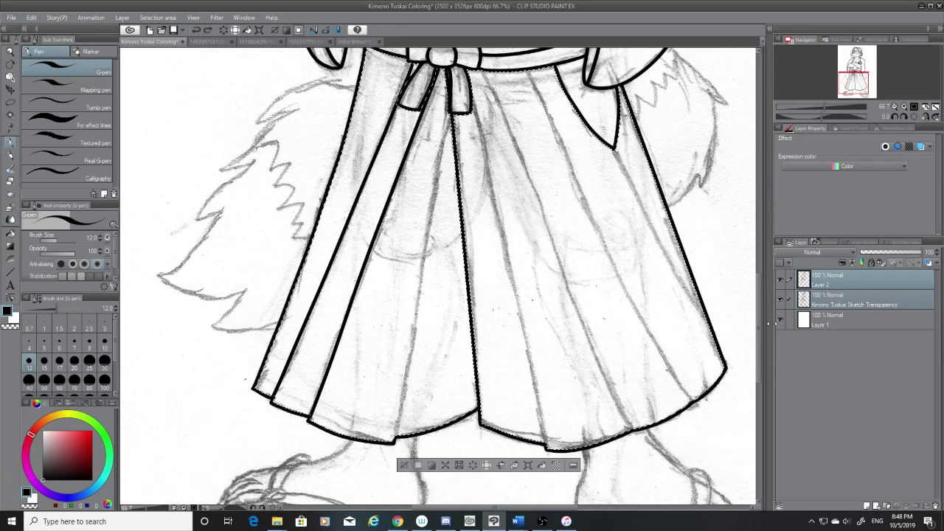
Step: Ink the second and third right pleat lines between the waistband and the hem, following the sketch
scroll(760, 323, "up", 2)
left_click_drag(631, 471, 496, 142)
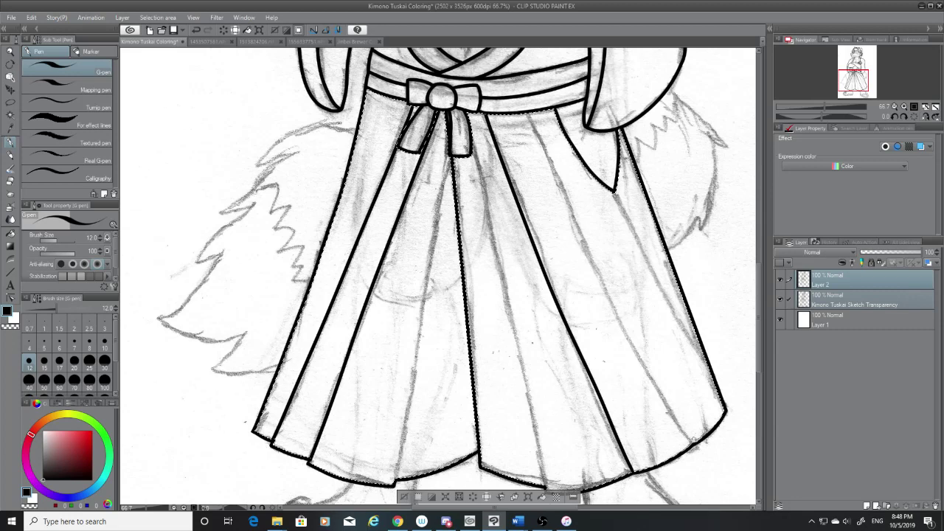
left_click_drag(697, 441, 545, 114)
key("ctrl+z")
key("ctrl+z")
key("ctrl+y")
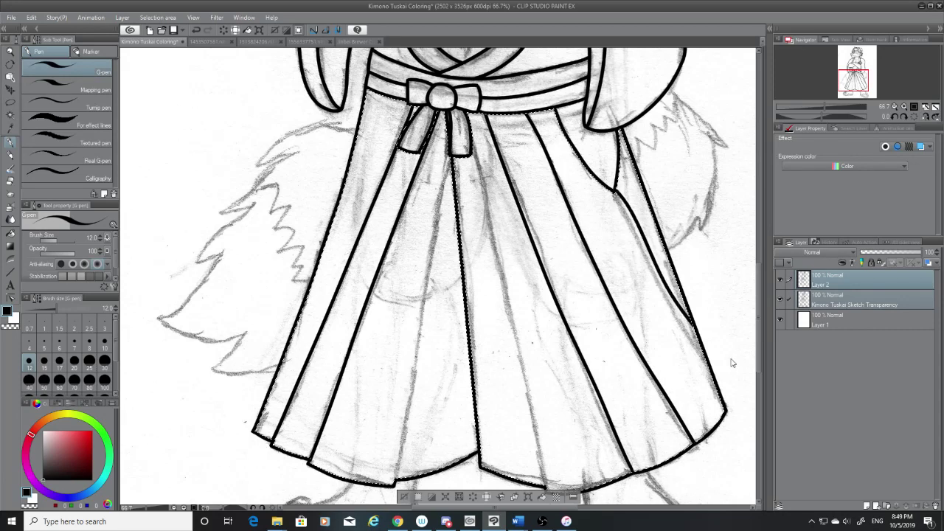
Step: Try strokes for the outermost right pleat line, from the pointed cloth tip below the right sleeve to the skirt's right edge
left_click_drag(614, 194, 636, 225)
key("ctrl+z")
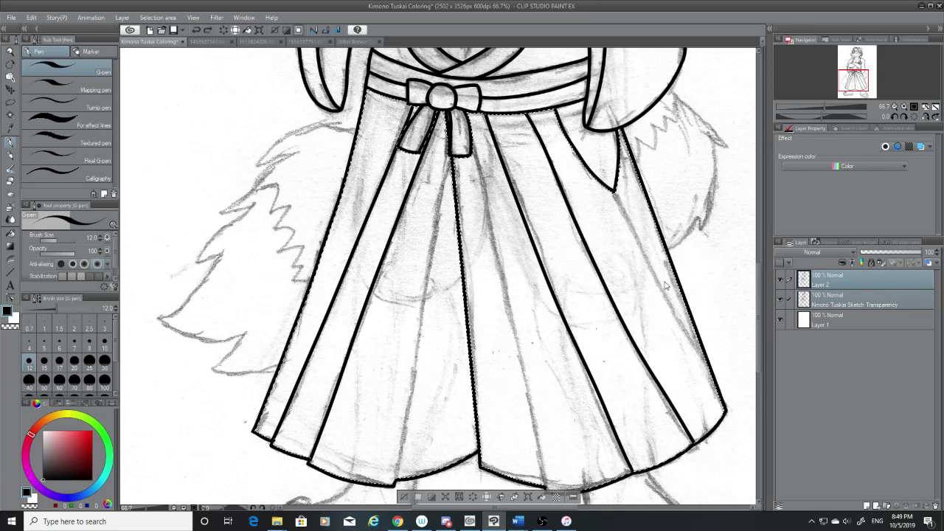
left_click_drag(614, 193, 698, 339)
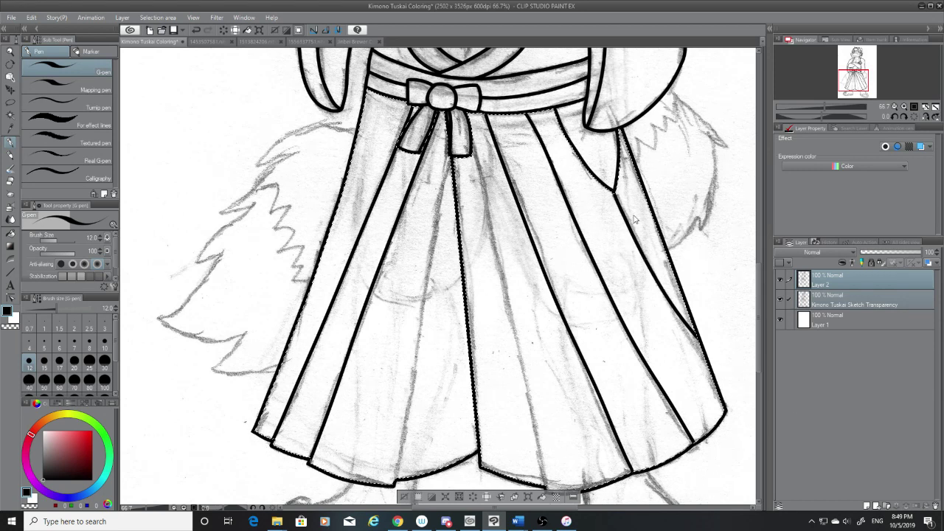
key("ctrl+z")
left_click_drag(614, 193, 698, 339)
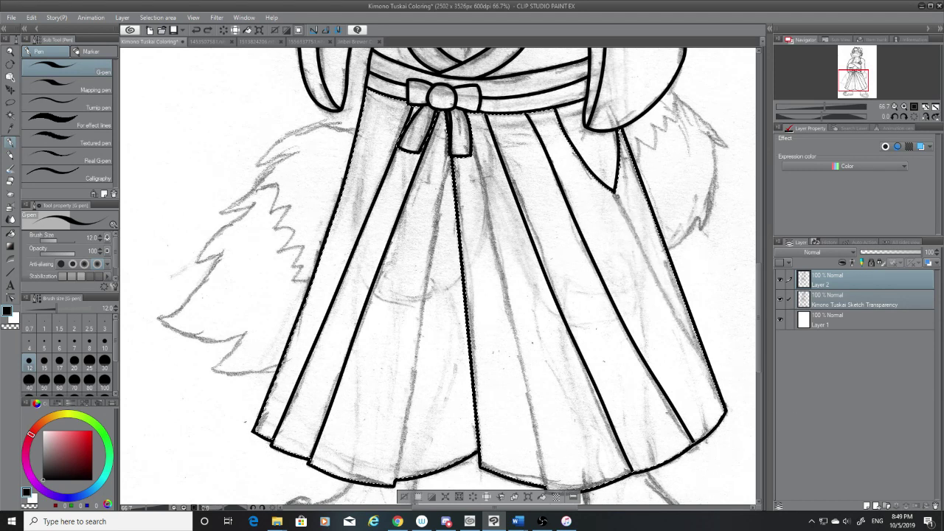
key("ctrl+z")
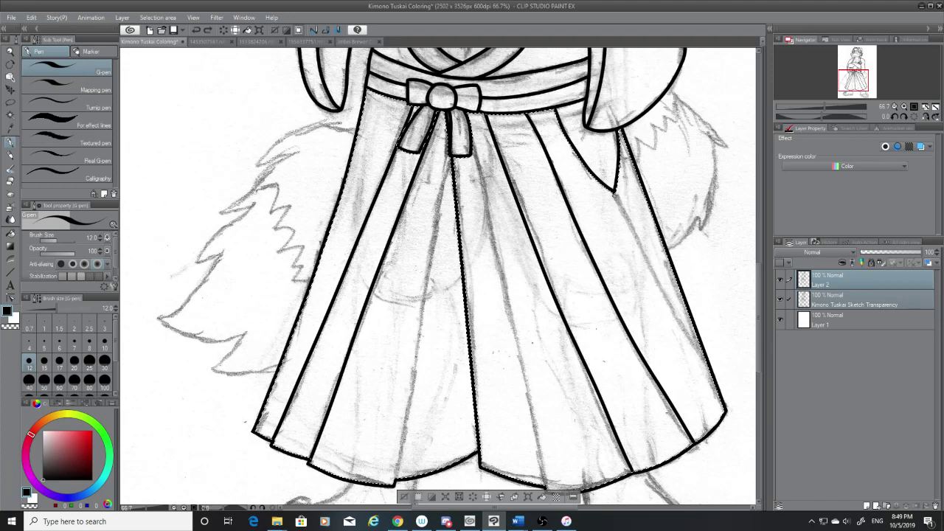
key("ctrl+z")
left_click_drag(614, 193, 703, 349)
Step: Check the outermost right pleat line with the sketch hidden and redraw it to meet the skirt's edge slightly lower
left_click(780, 299)
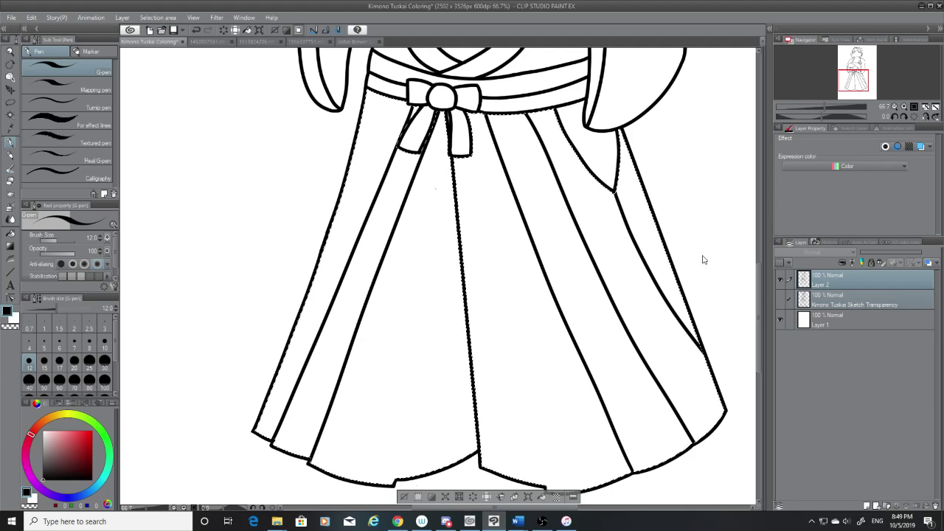
key("ctrl+z")
left_click_drag(636, 225, 691, 320)
key("ctrl+z")
key("ctrl+z")
left_click(780, 299)
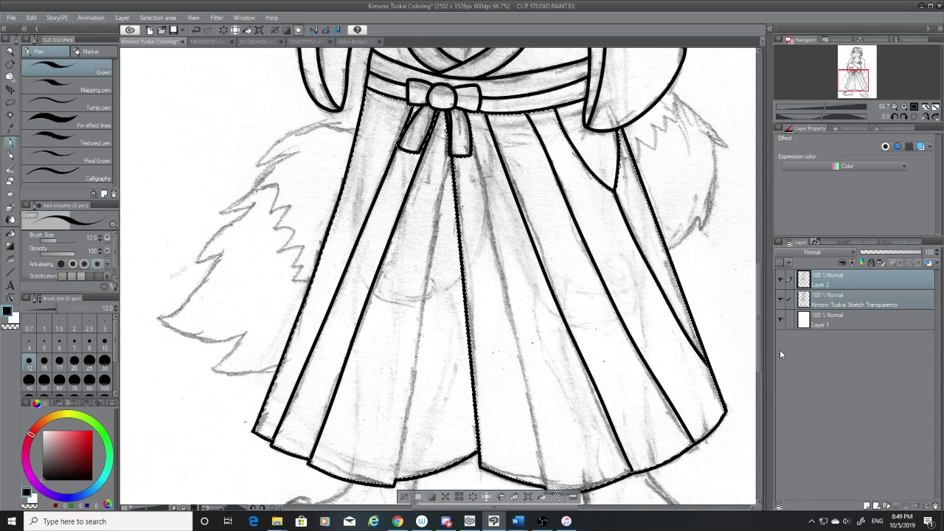
Step: Toggle the sketch layer off and on to examine the inked right pleat lines on their own
left_click(781, 299)
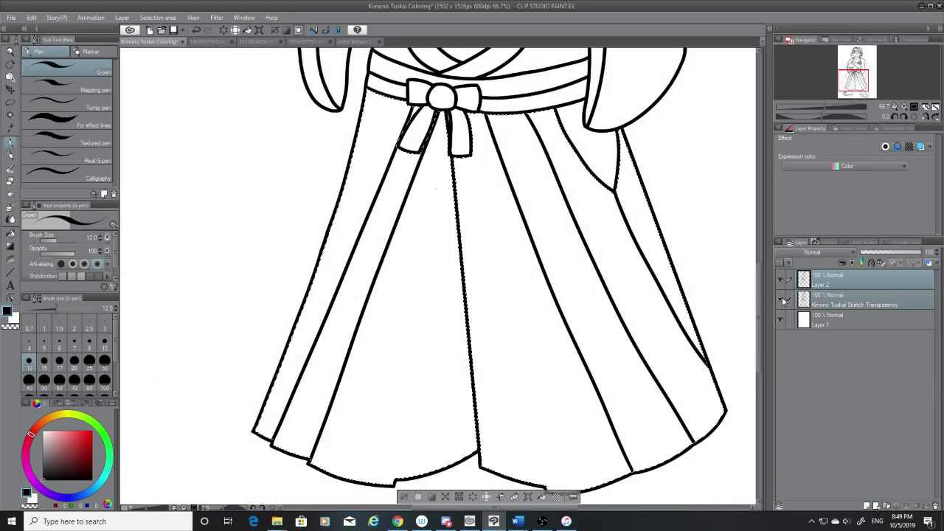
left_click(780, 299)
left_click(781, 300)
key("e")
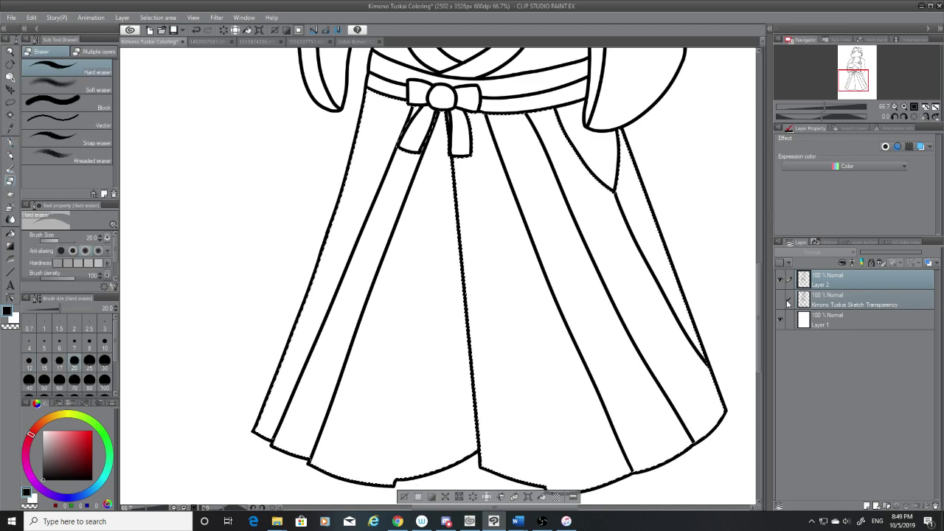
left_click(781, 300)
Step: Ink the first right pleat line with the G-pen from the edge of the bow's right tail to the right hem notch, undoing misplaced strokes
scroll(763, 284, "down", 2)
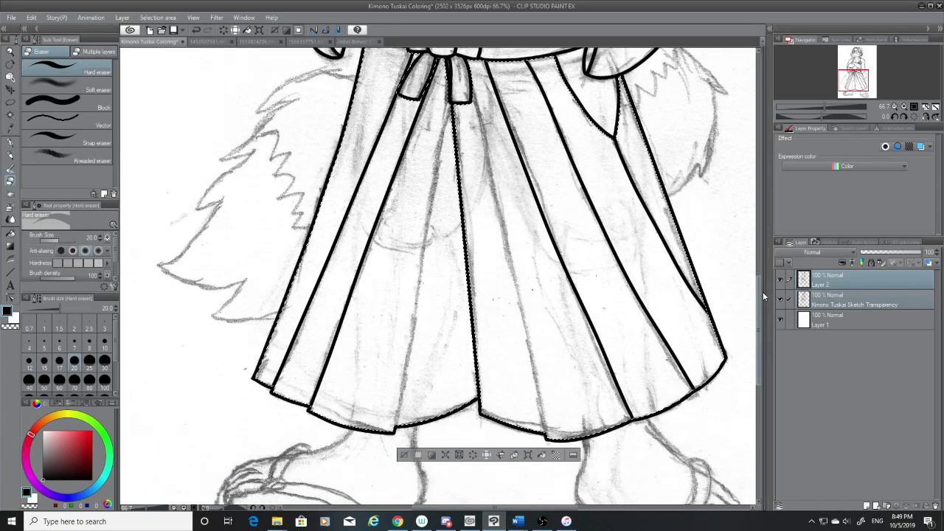
left_click(10, 143)
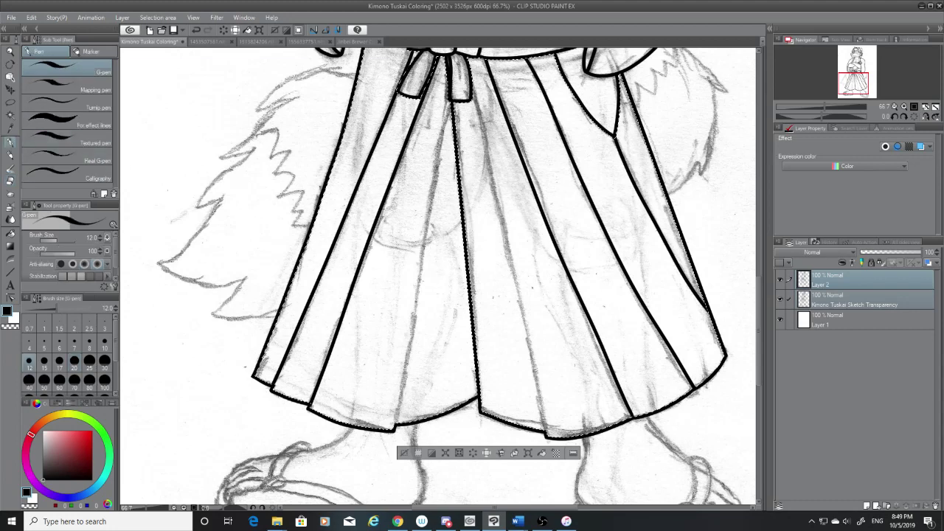
scroll(760, 296, "up", 1)
left_click_drag(759, 292, 759, 290)
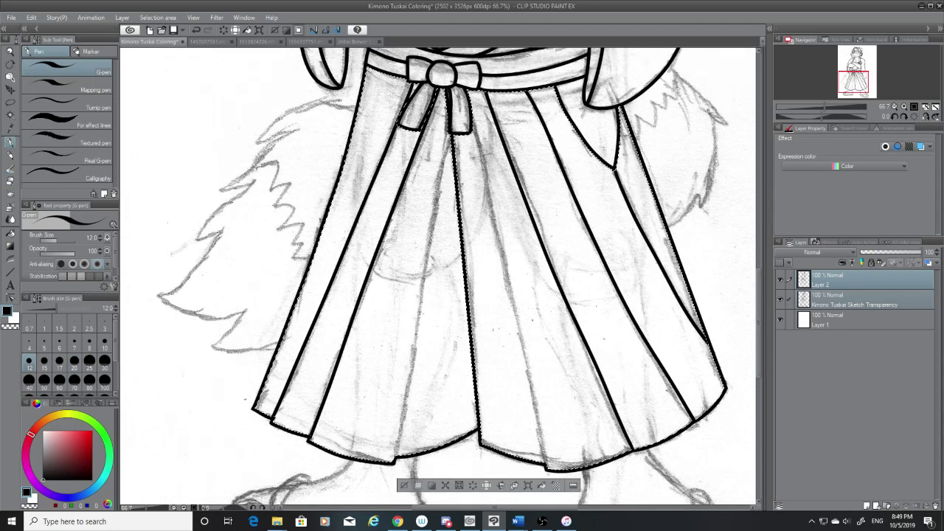
left_click_drag(472, 103, 555, 480)
key("ctrl+z")
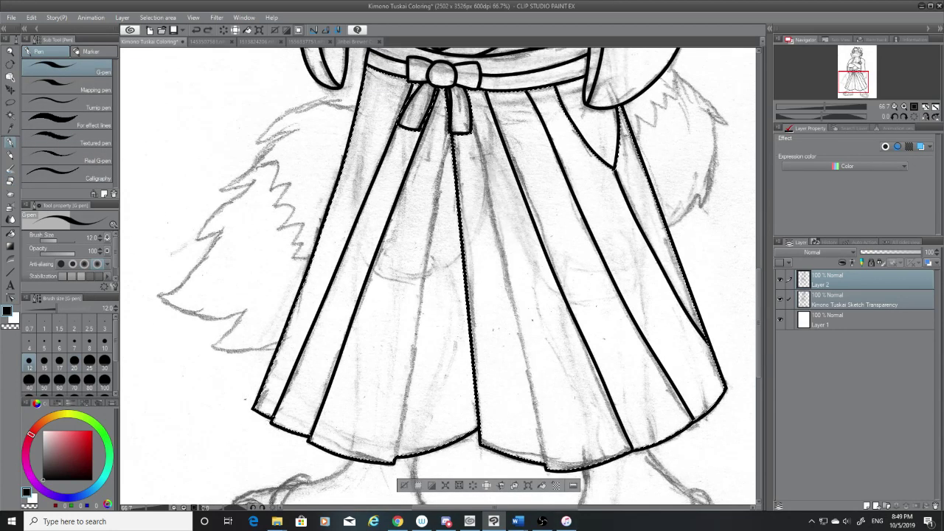
left_click_drag(472, 125, 549, 467)
key("ctrl+z")
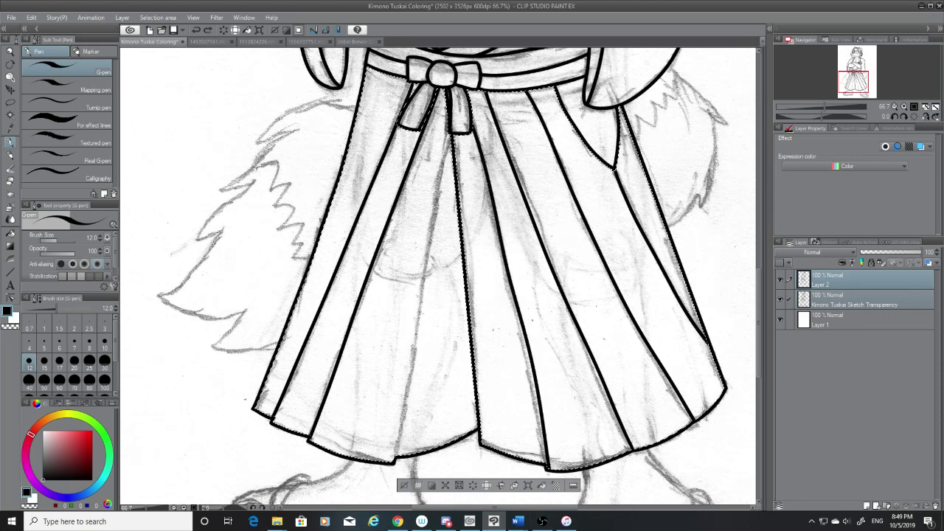
key("ctrl+z")
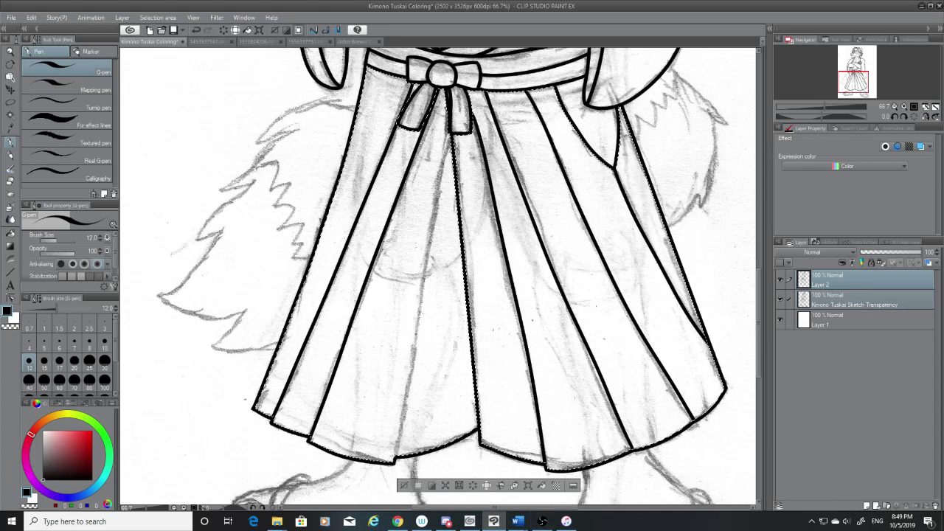
Step: Try the third left pleat line again from the tip of the bow's right tail to its hem notch, undoing the strokes
left_click_drag(453, 144, 395, 458)
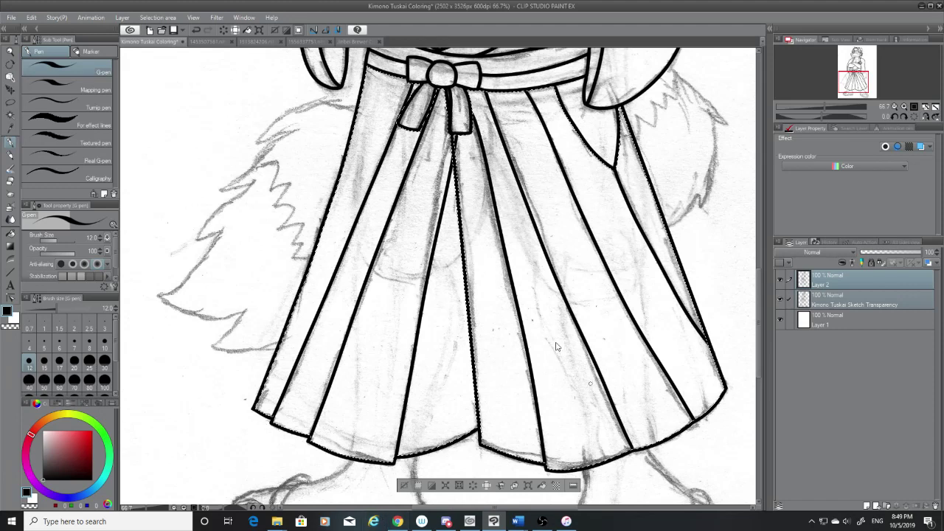
key("ctrl+z")
key("ctrl+z")
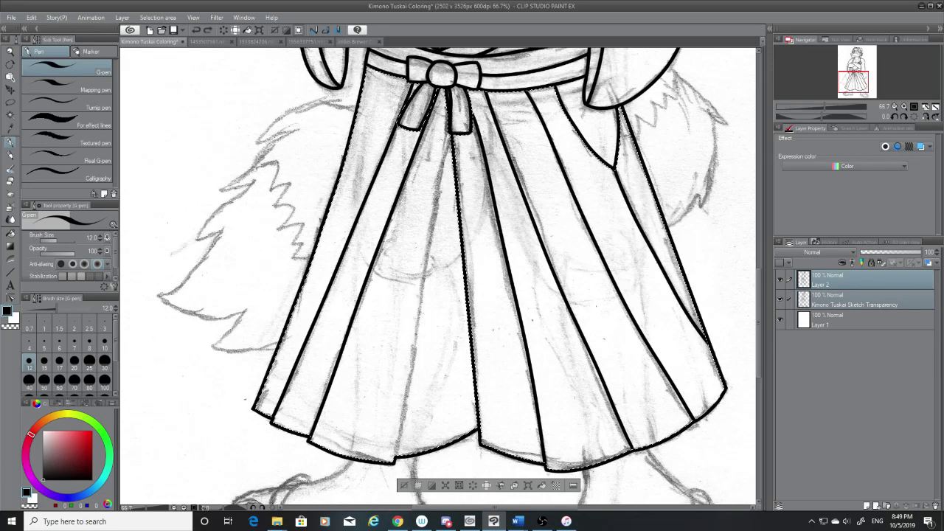
left_click_drag(453, 140, 396, 456)
key("ctrl+z")
key("ctrl+z")
key("ctrl+y")
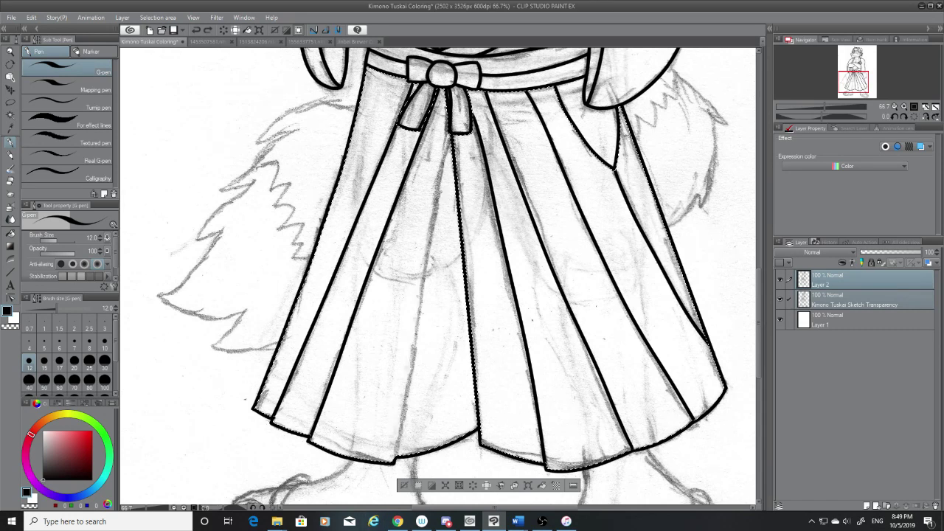
Step: Try G-pen strokes for the skirt's third left pleat line along the sketch guide, undoing and redoing to compare them
key("ctrl+z")
key("ctrl+y")
key("ctrl+z")
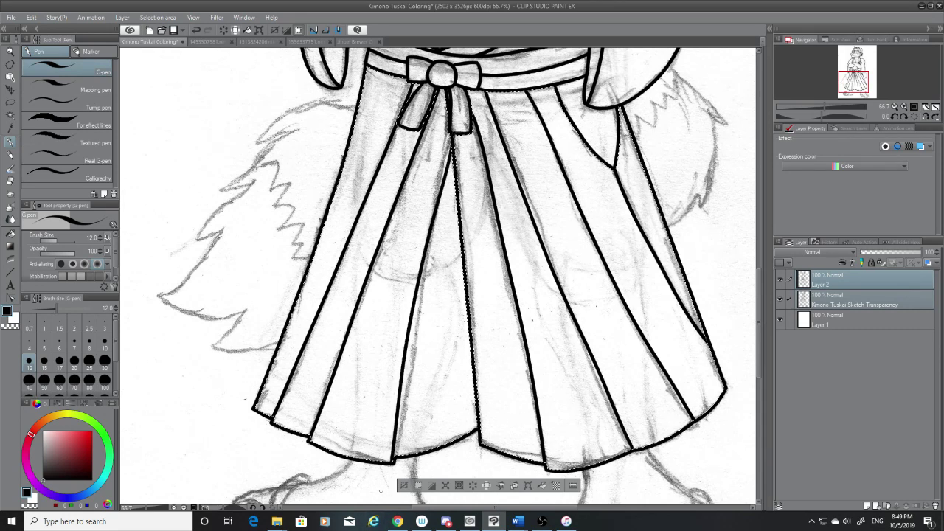
key("ctrl+y")
key("ctrl+z")
key("ctrl+y")
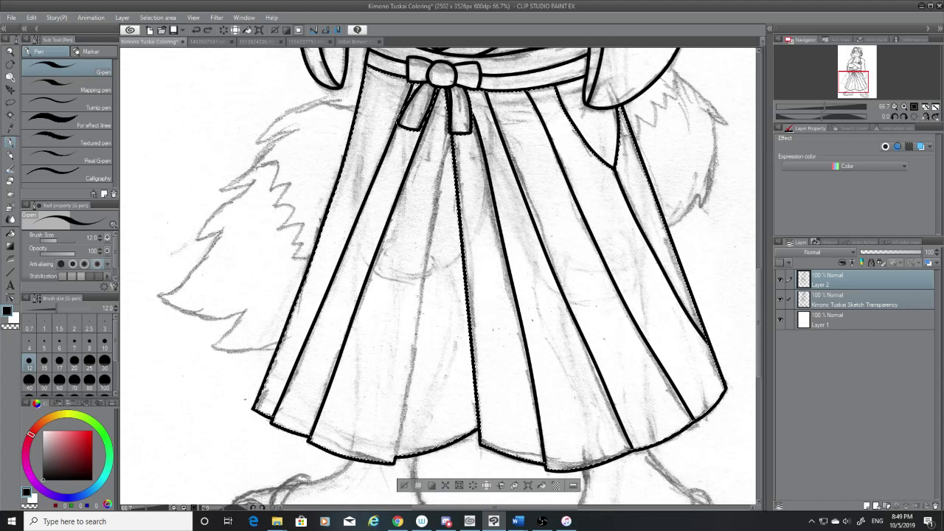
key("ctrl+y")
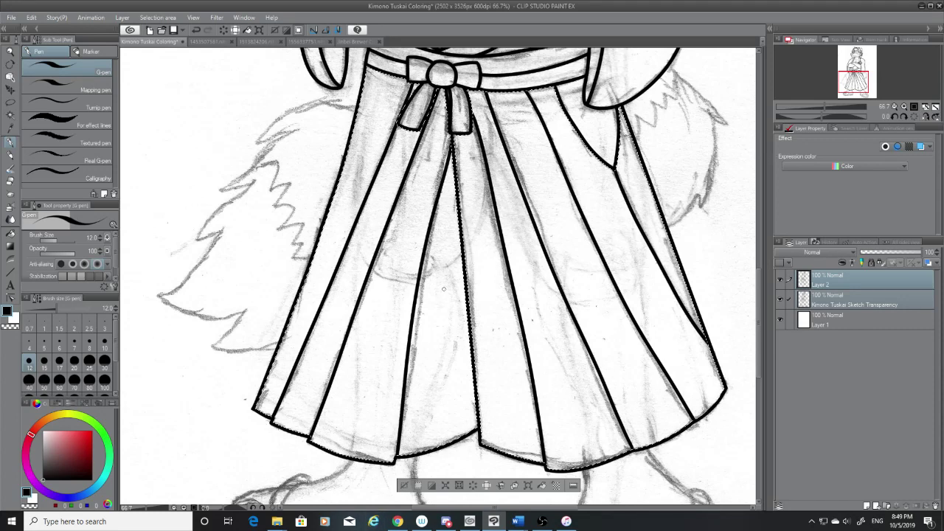
key("ctrl+z")
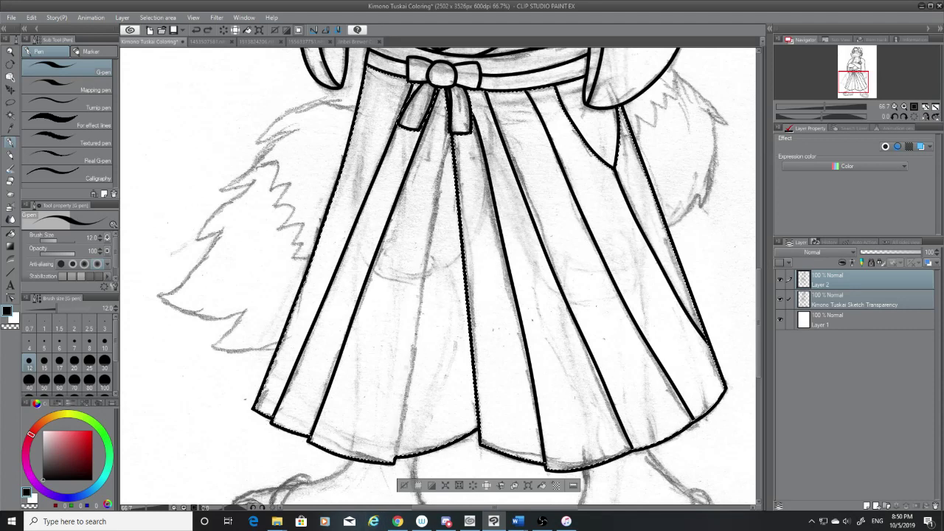
key("ctrl+z")
key("ctrl+y")
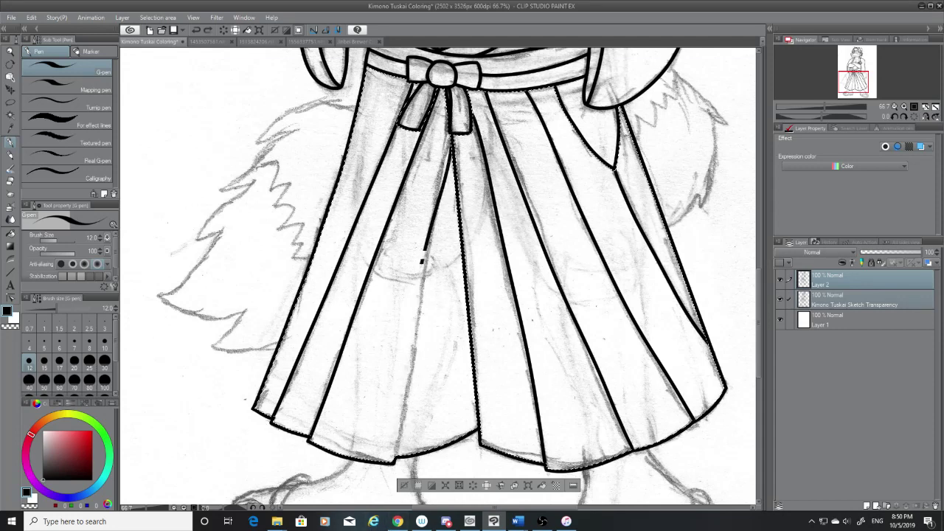
key("ctrl+z")
key("ctrl+z")
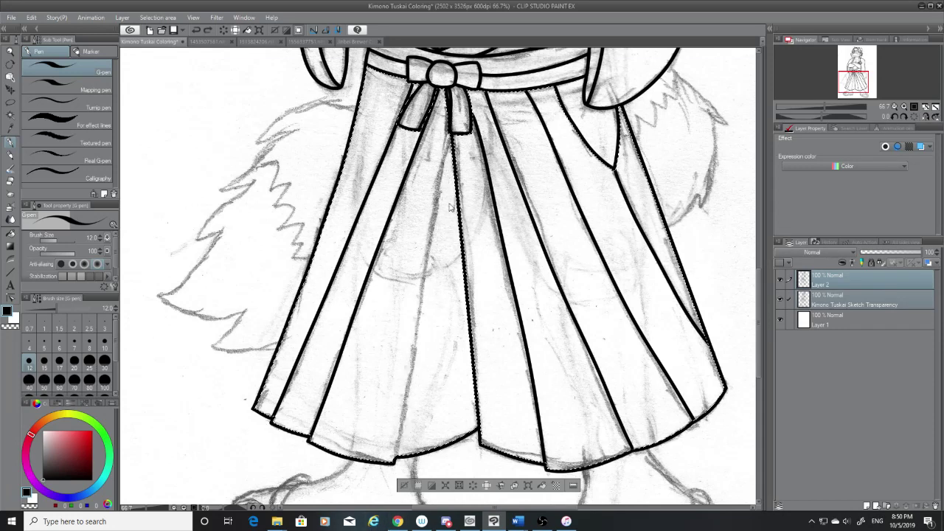
Step: Retry the third left pleat line from below the bow's right tail down to the hem notch, undoing each stroke
left_click_drag(416, 299, 398, 456)
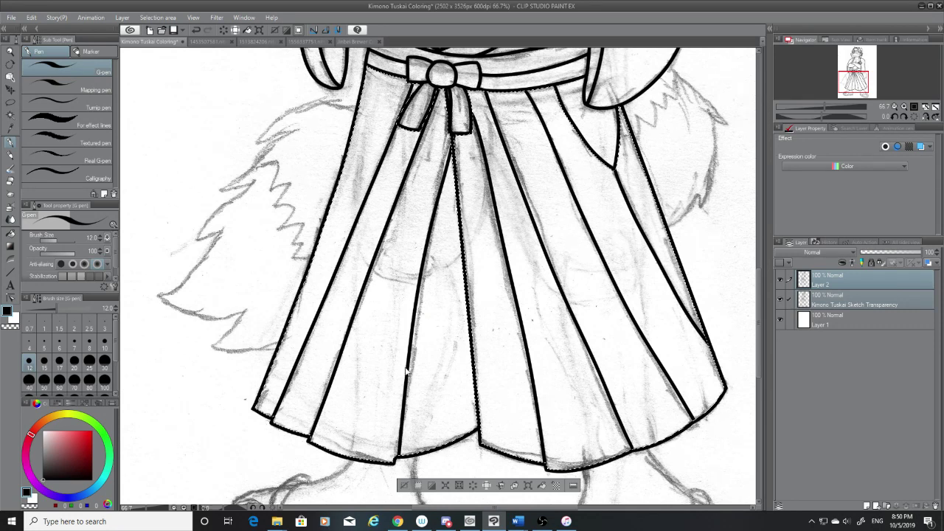
key("ctrl+z")
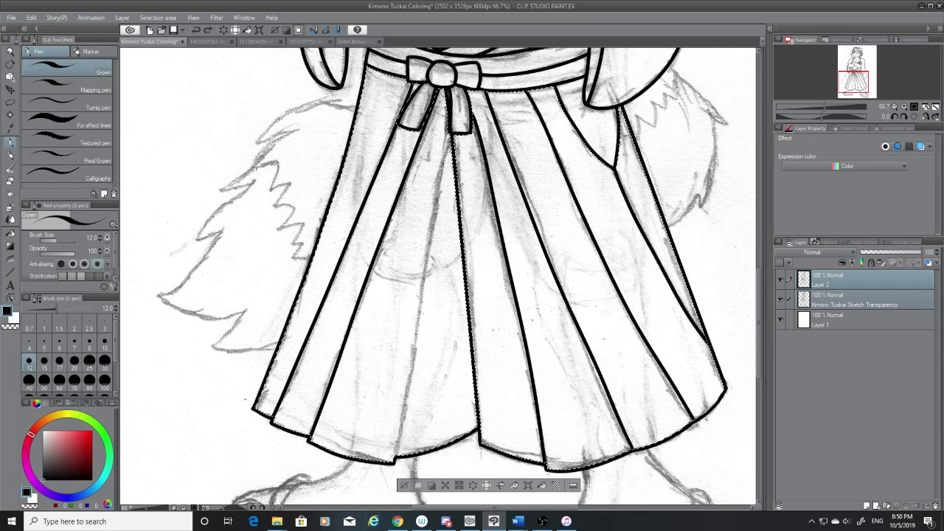
key("ctrl+y")
key("ctrl+z")
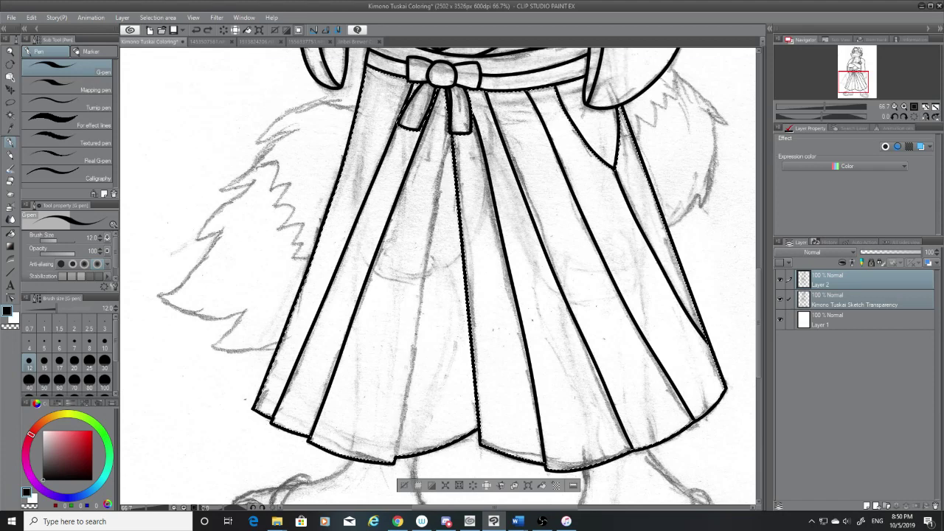
left_click_drag(402, 363, 388, 461)
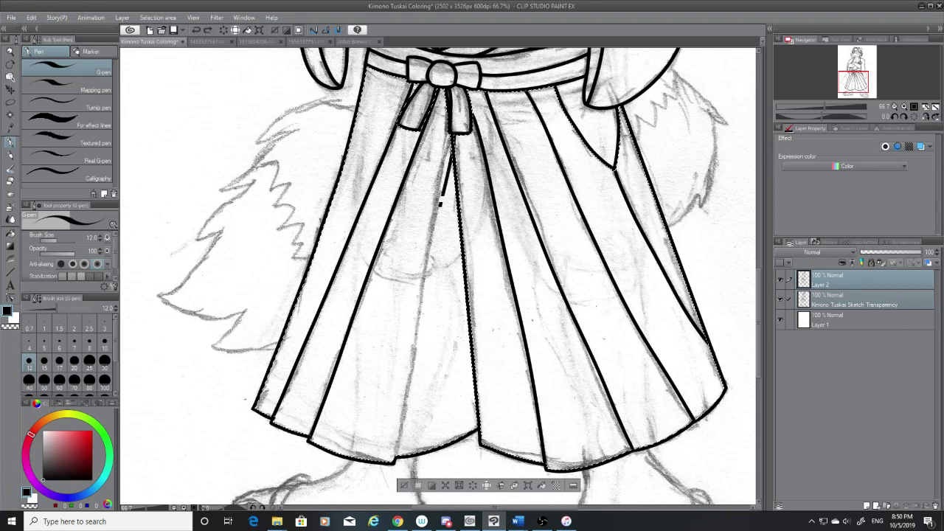
left_click_drag(441, 201, 398, 456)
key("ctrl+z")
left_click_drag(446, 171, 395, 461)
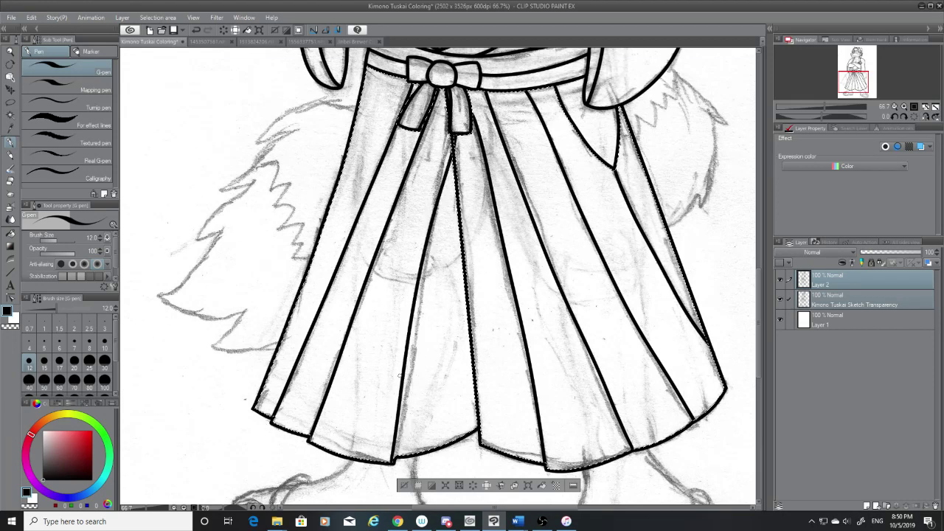
key("ctrl+z")
key("ctrl+z")
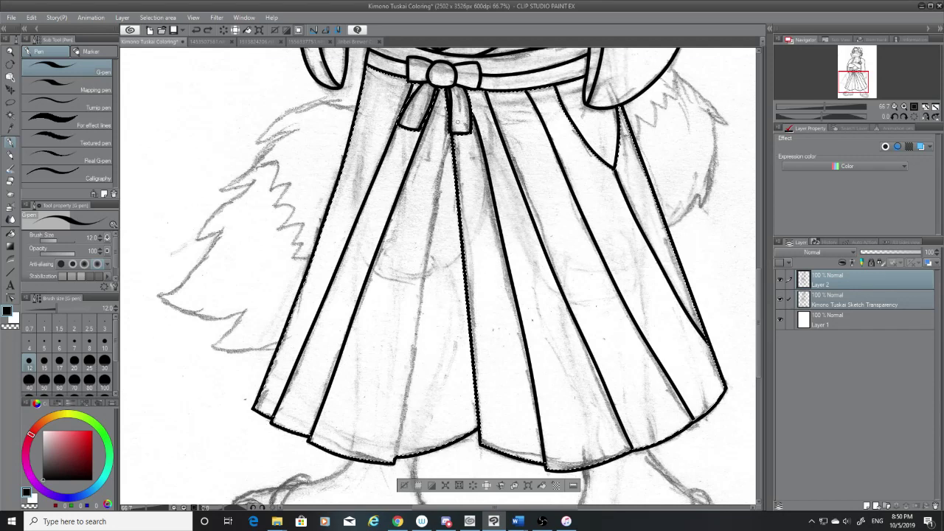
Step: Try long strokes for the third left pleat line from the center front line to the hem just beside its notch, undoing misplaced ones
left_click_drag(451, 140, 396, 459)
key("ctrl+z")
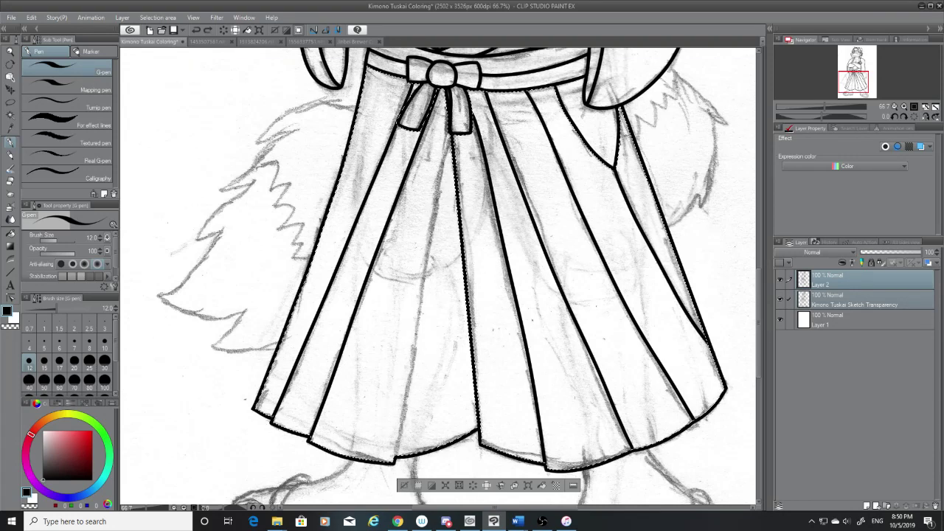
key("ctrl+z")
left_click_drag(453, 146, 401, 456)
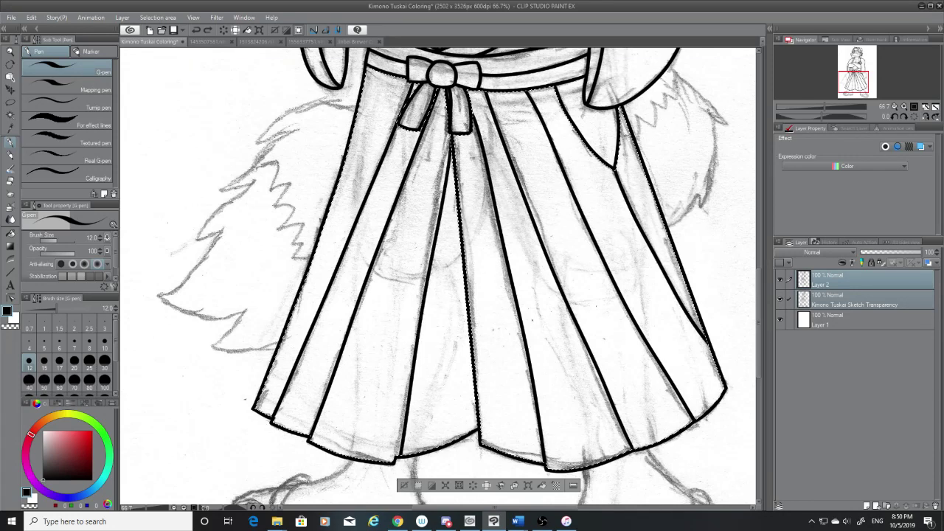
key("ctrl+z")
left_click_drag(453, 144, 398, 456)
key("ctrl+z")
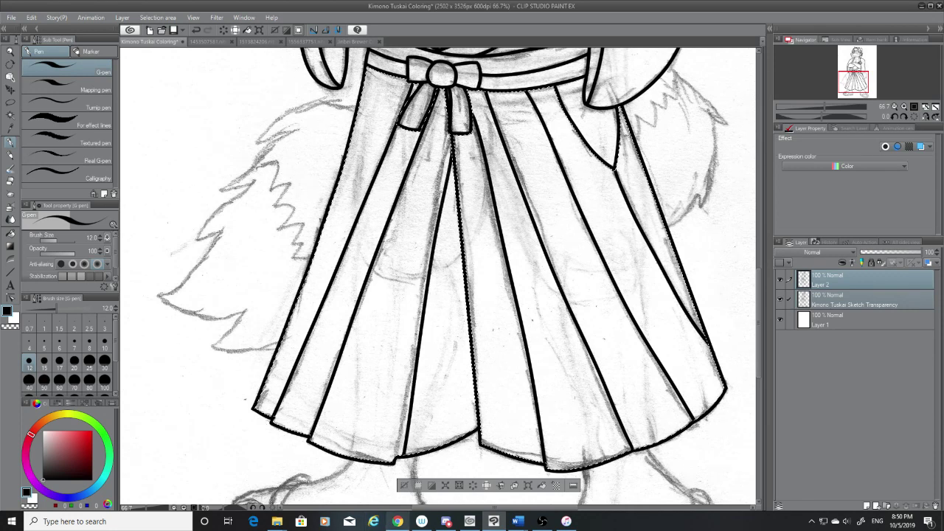
left_click_drag(453, 146, 402, 456)
key("ctrl+z")
left_click_drag(453, 146, 402, 456)
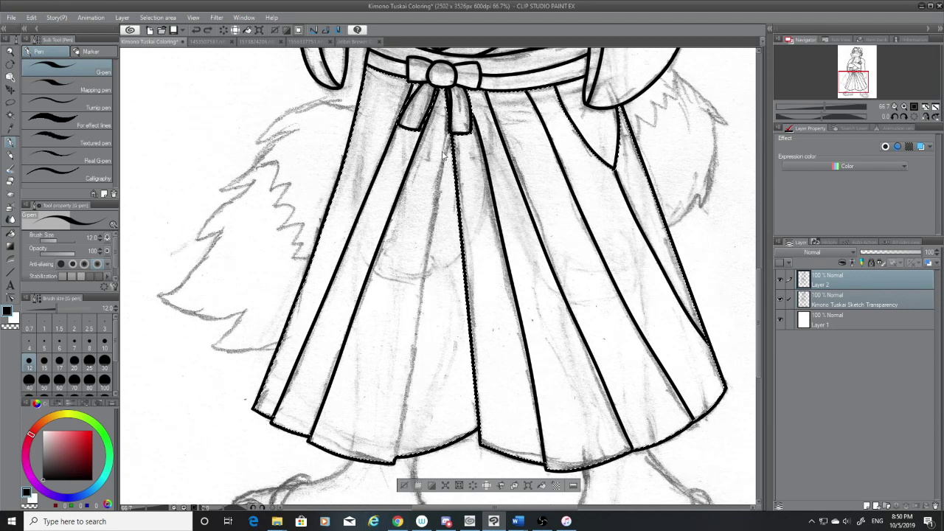
Step: Try inking the missing skirt pleat line with the G-pen from below the bow down to the hem notch
key("ctrl+z")
left_click_drag(453, 146, 402, 456)
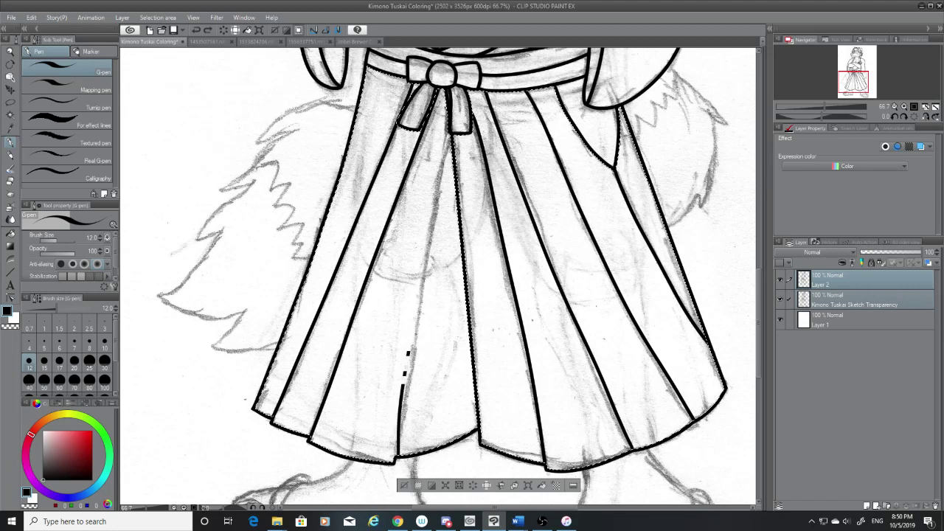
left_click_drag(402, 384, 451, 142)
key("ctrl+z")
left_click_drag(441, 177, 452, 144)
key("ctrl+z")
key("ctrl+z")
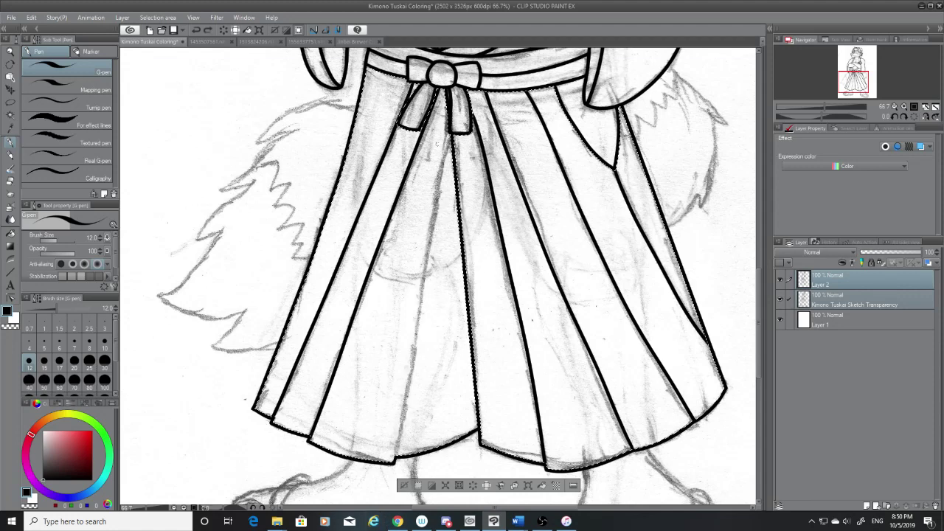
left_click_drag(450, 143, 398, 456)
key("ctrl+z")
left_click_drag(451, 158, 393, 464)
key("ctrl+z")
left_click_drag(450, 148, 395, 462)
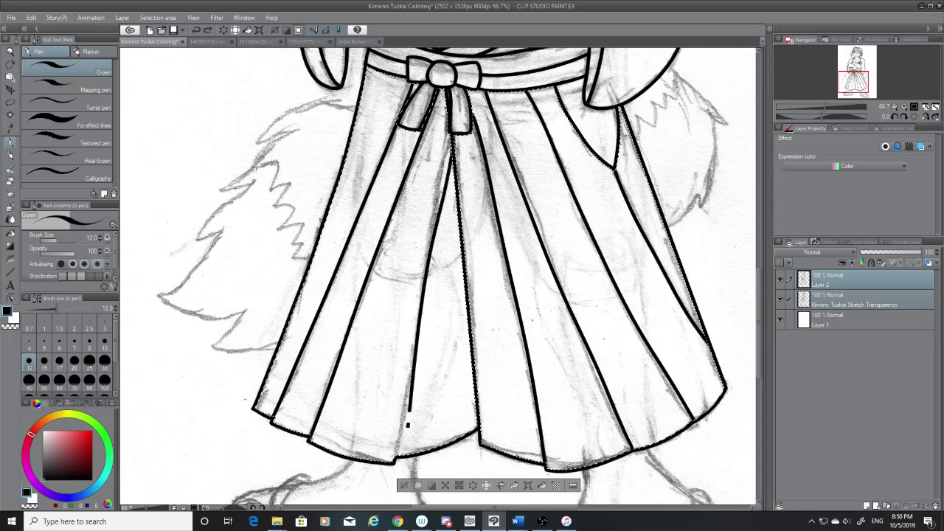
key("ctrl+z")
left_click_drag(443, 210, 397, 460)
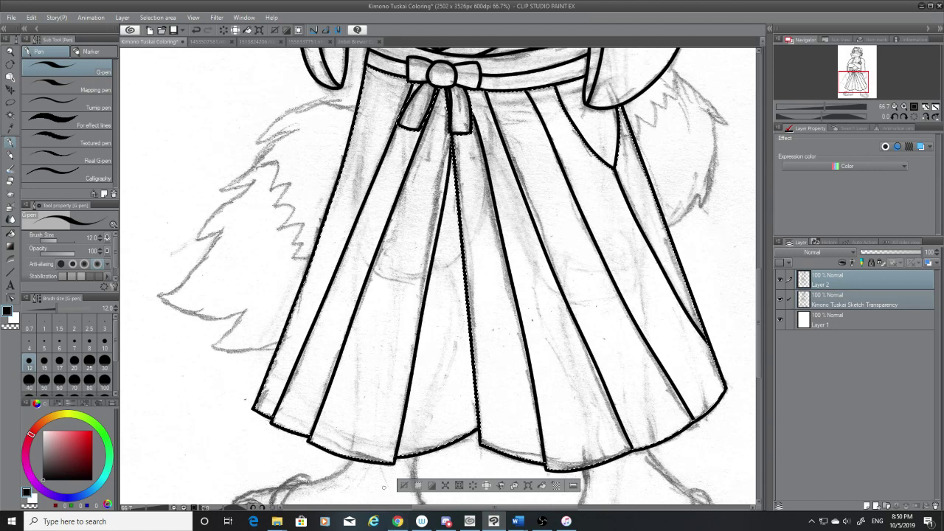
key("ctrl+z")
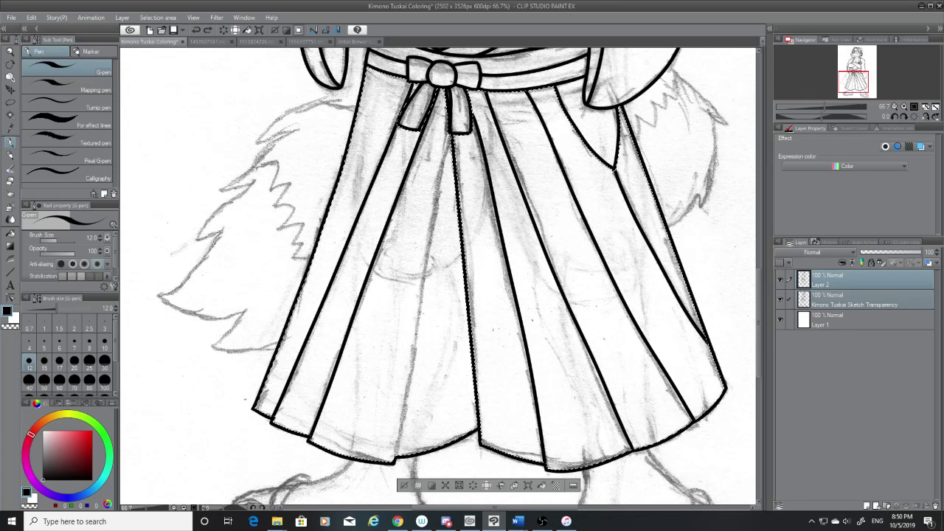
Step: Try the pleat line again over the sketch, inspect it with the sketch layer hidden, and undo it
left_click_drag(451, 138, 366, 396)
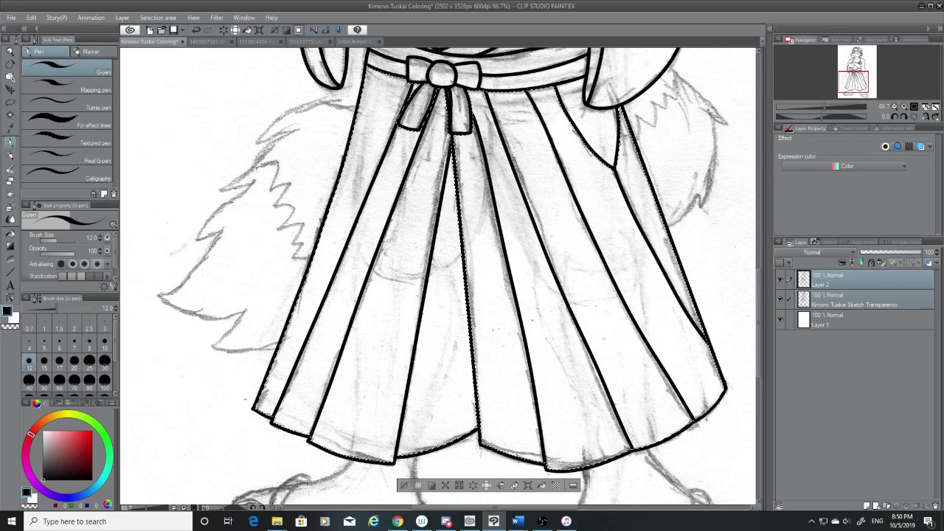
scroll(458, 332, "up", 2)
scroll(552, 348, "down", 4)
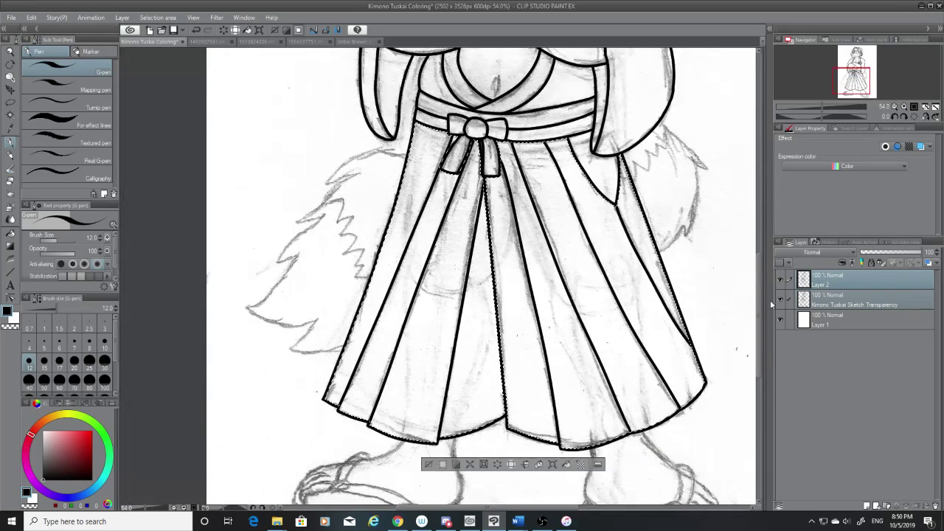
left_click(780, 298)
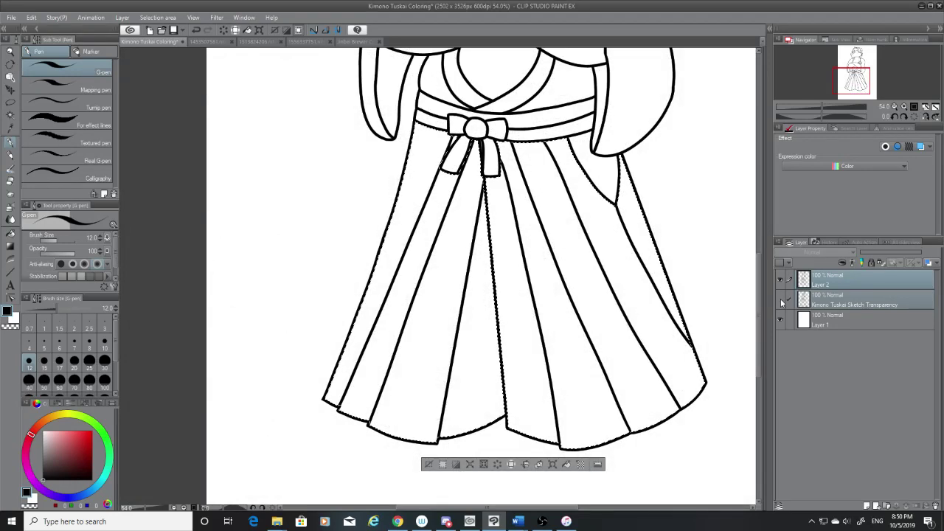
scroll(542, 347, "up", 2)
key("ctrl+z")
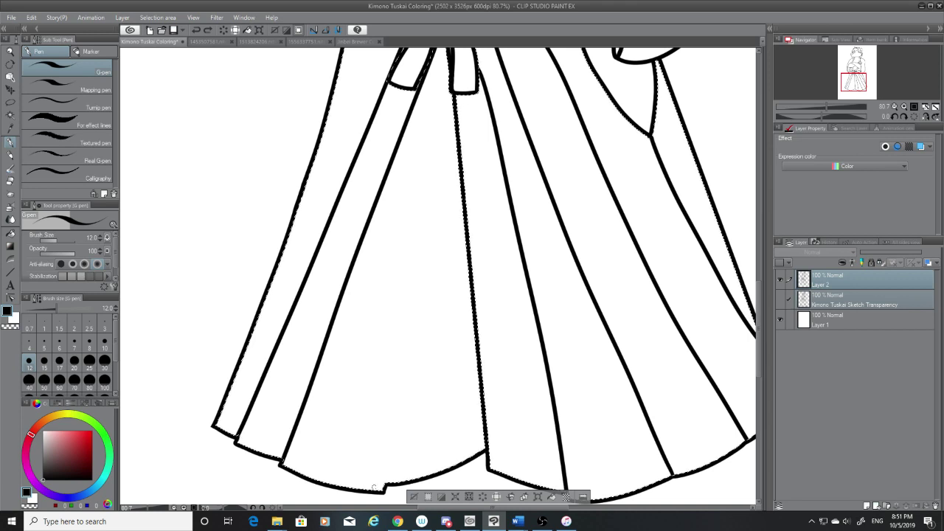
Step: Try inking the pleat upward from the hem notch with the sketch hidden, then show the sketch and undo the stroke
left_click_drag(401, 288, 455, 113)
key("ctrl+z")
left_click_drag(387, 474, 455, 117)
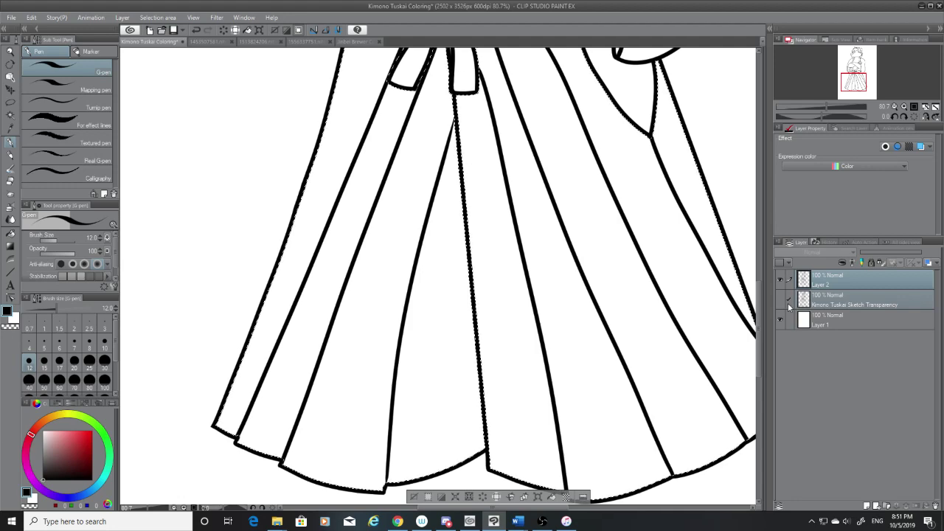
left_click(780, 300)
key("ctrl+z")
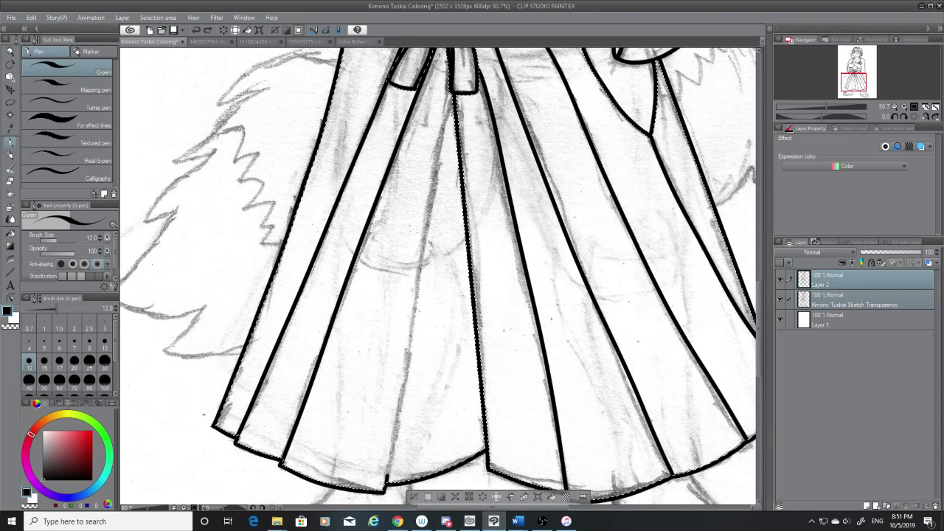
Step: Try a pleat line between the hem notch and the central seam over the visible sketch, compare it without the sketch, and undo it
left_click_drag(386, 483, 454, 110)
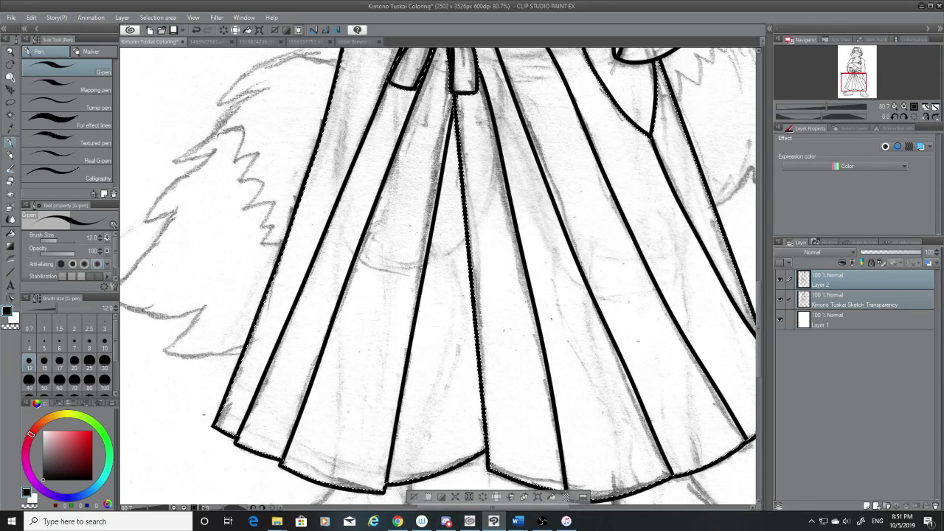
left_click(780, 300)
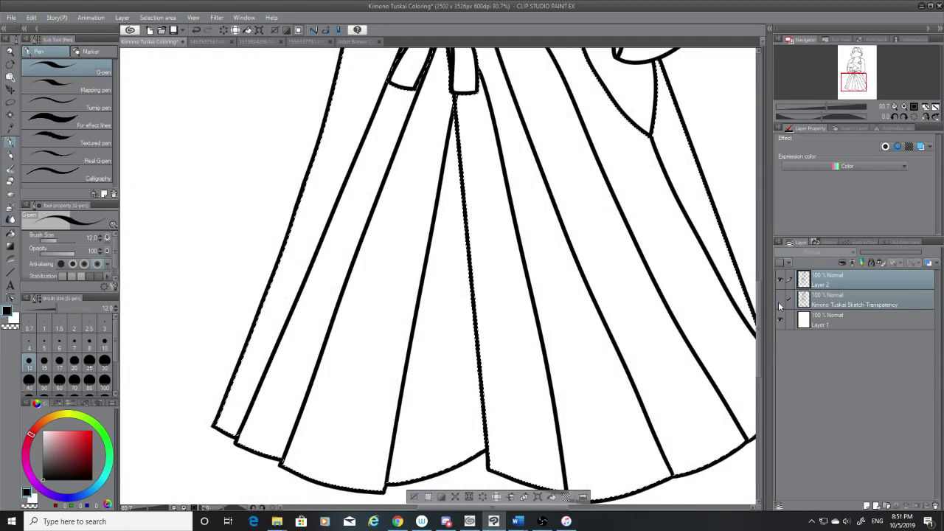
left_click(780, 300)
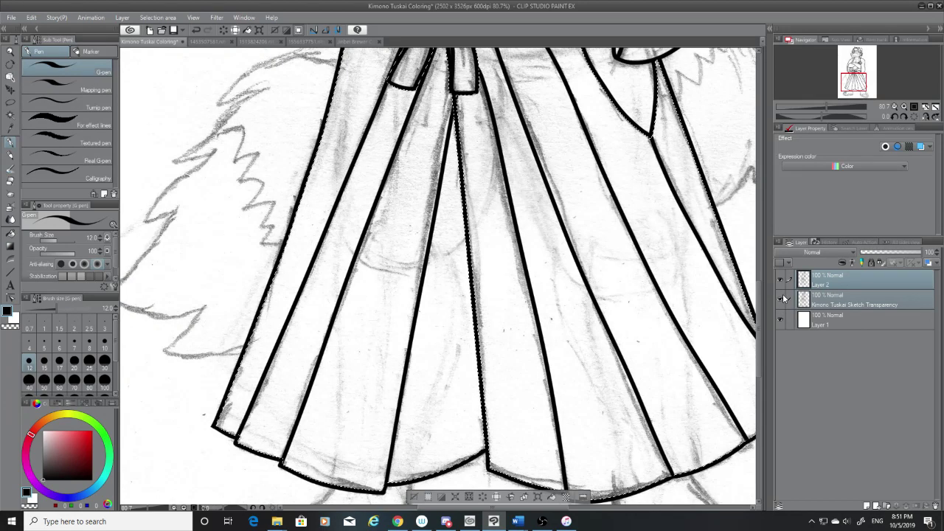
key("ctrl+z")
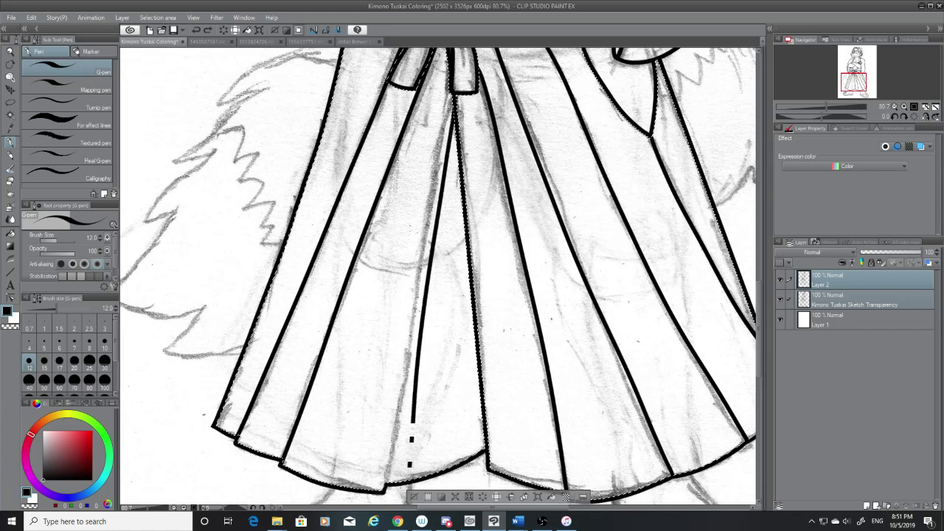
key("ctrl+z")
key("ctrl+z")
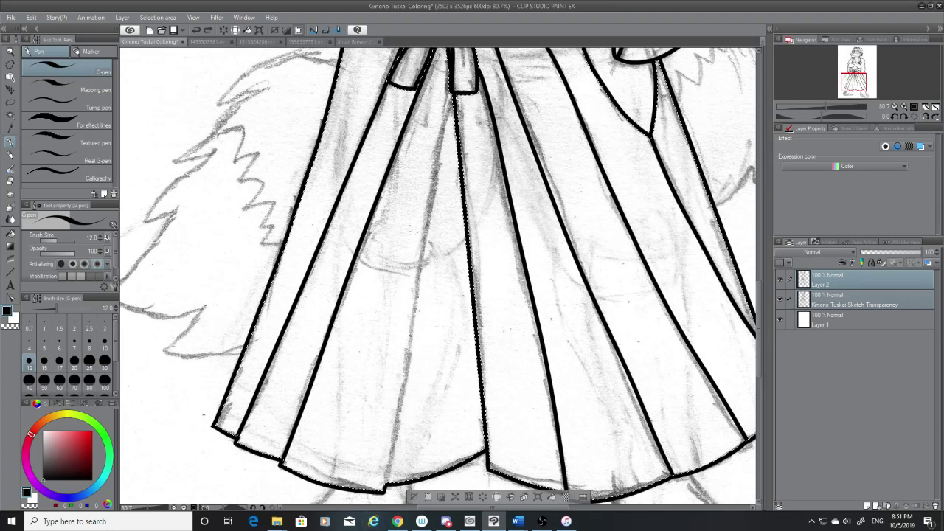
Step: Try a more curved pleat line following the sketch down to the hem notch, and check it with the sketch layer hidden
left_click_drag(425, 240, 388, 483)
left_click_drag(431, 225, 386, 487)
key("ctrl+z")
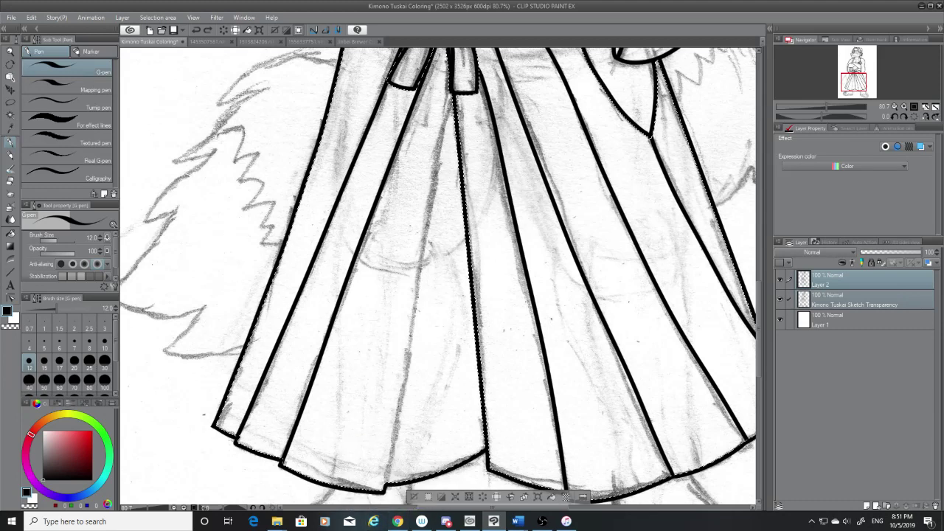
left_click_drag(414, 276, 386, 487)
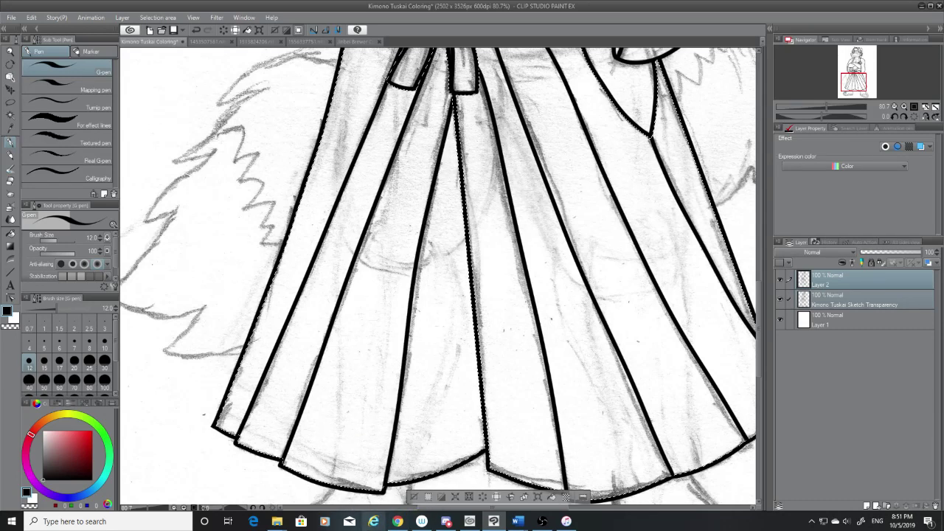
left_click(781, 300)
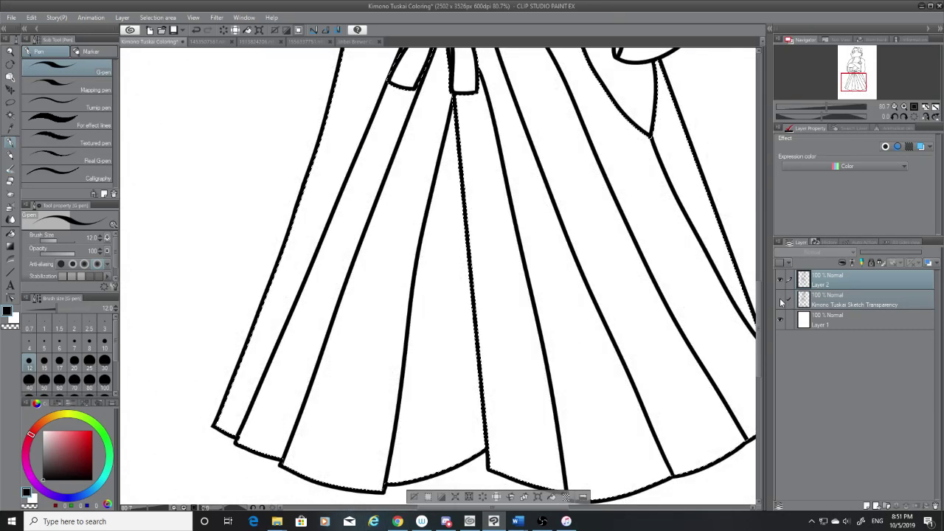
left_click(782, 300)
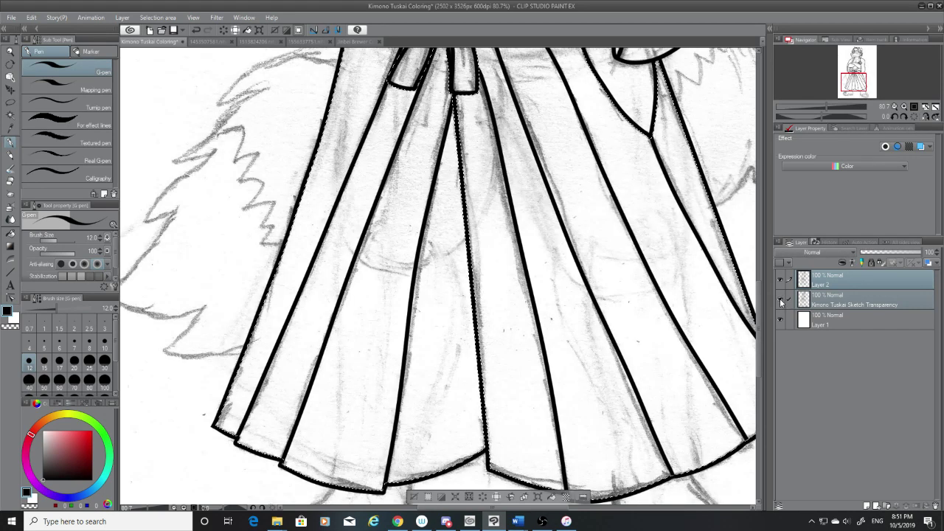
Step: Try several alternative pleat strokes from the central seam to the hem notch, compare them, and undo them all
left_click_drag(449, 127, 384, 487)
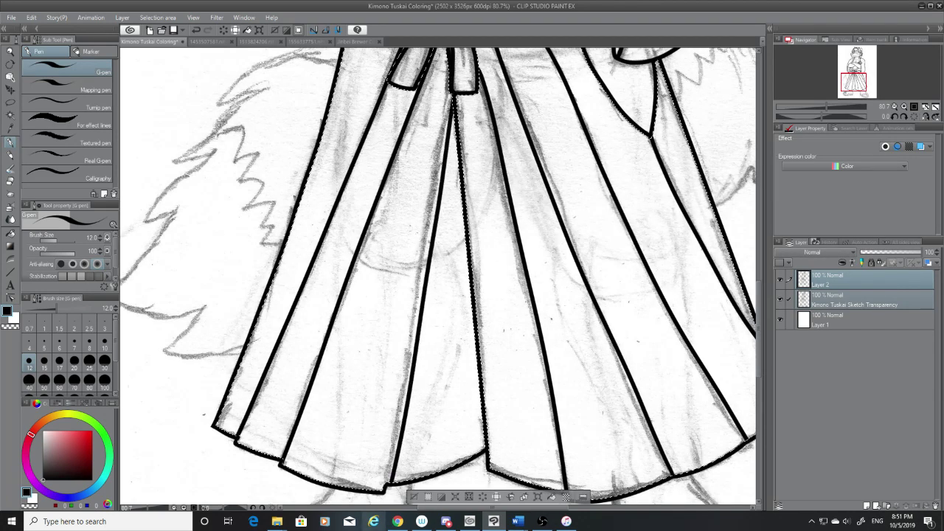
key("ctrl+z")
left_click_drag(452, 109, 388, 489)
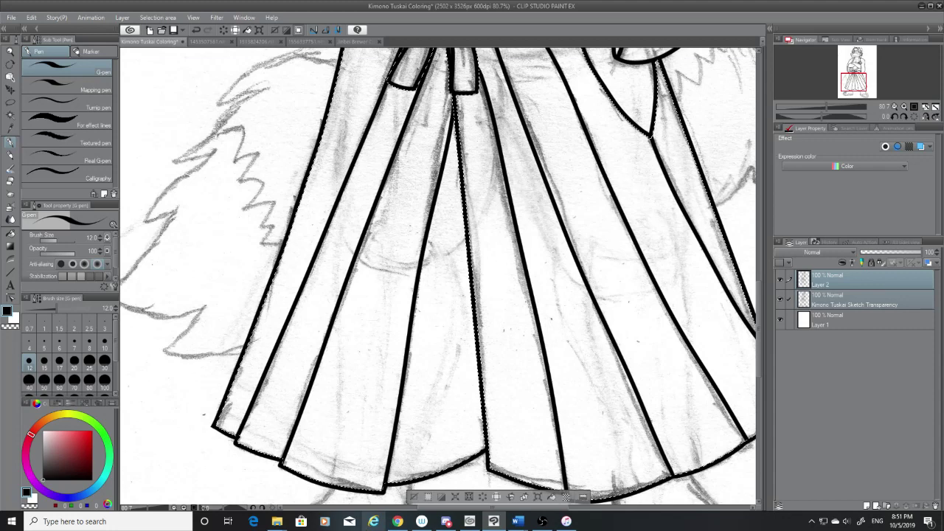
key("ctrl+z")
left_click_drag(452, 107, 380, 492)
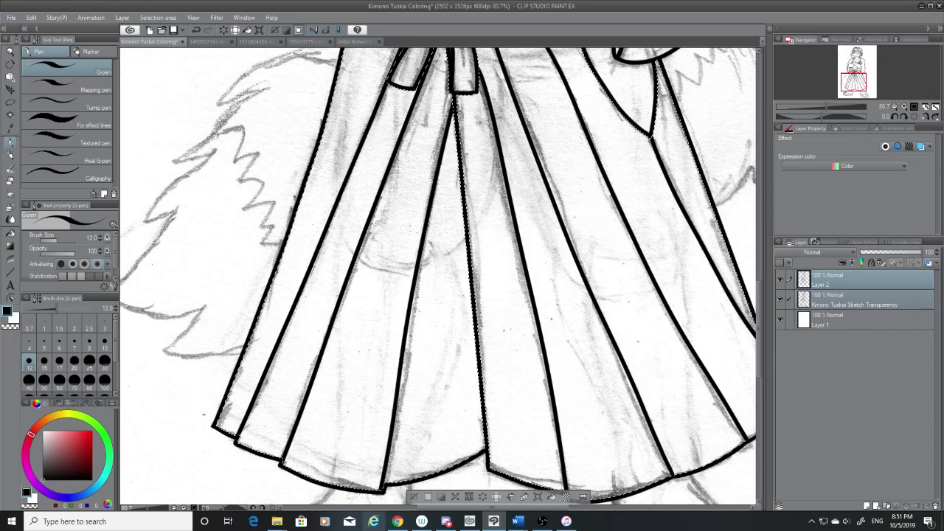
key("ctrl+z")
left_click_drag(443, 153, 383, 492)
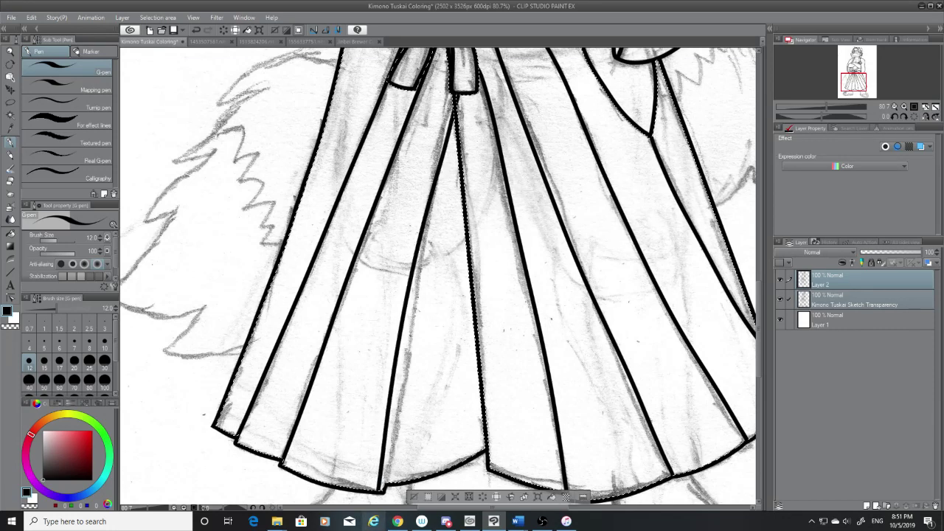
key("ctrl+z")
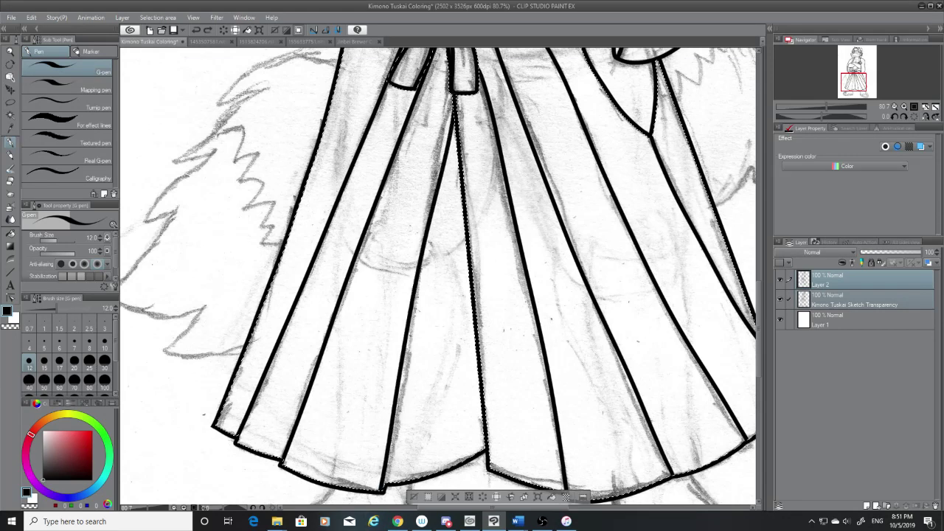
key("ctrl+z")
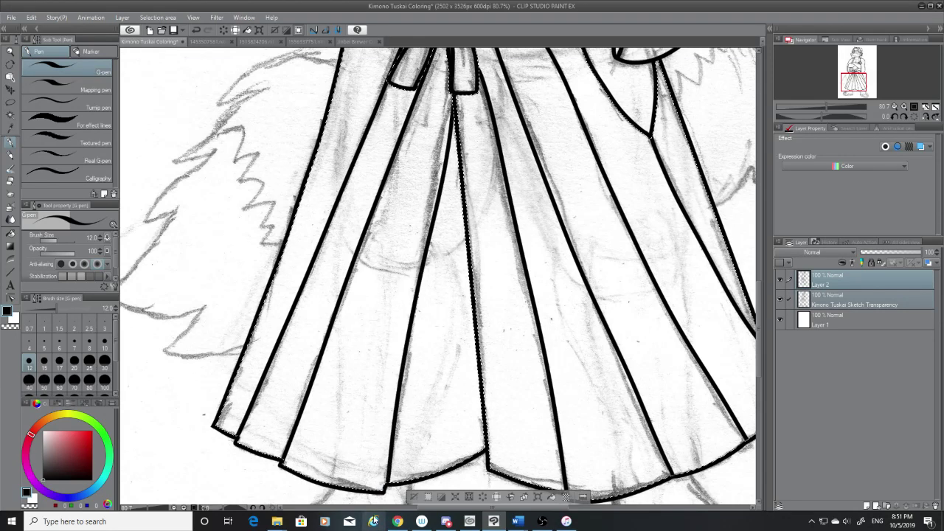
key("ctrl+z")
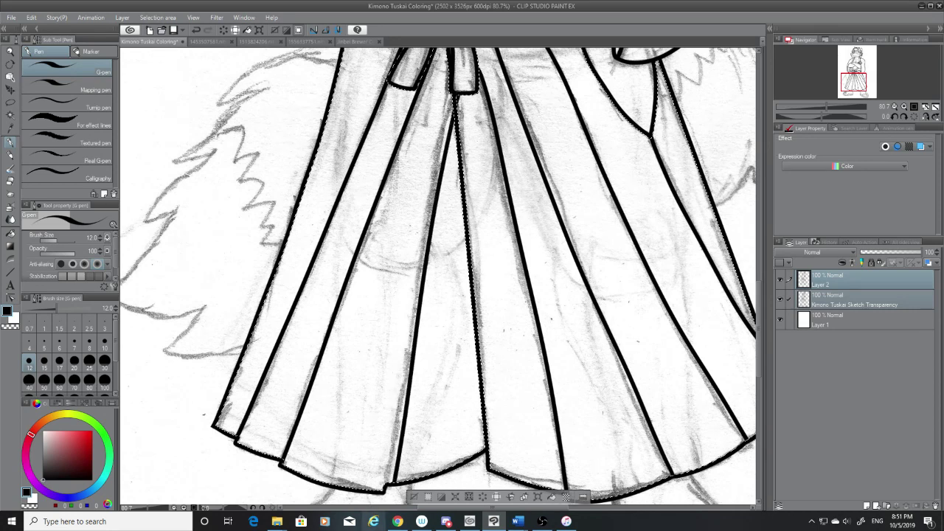
key("ctrl+z")
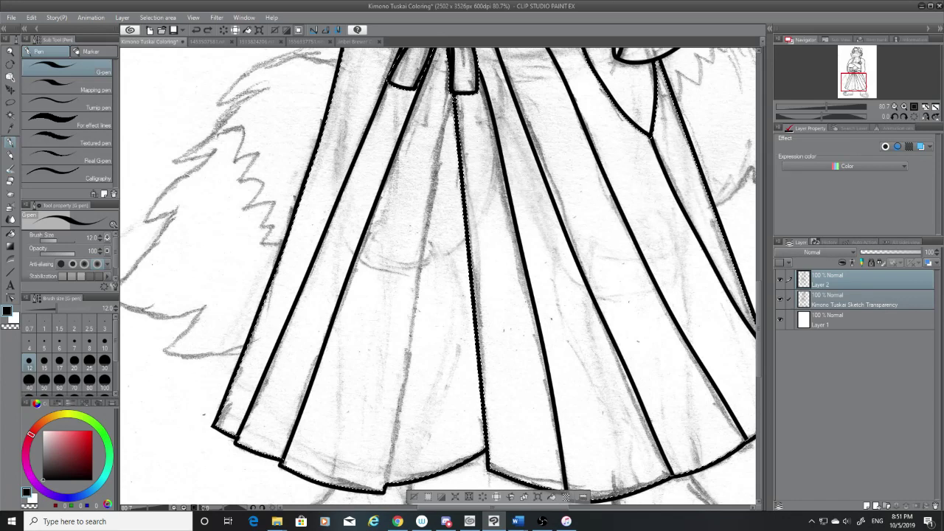
Step: Ink the skirt's pleat line from the central seam below the bow to the hem notch, checking it with the sketch hidden
key("ctrl+z")
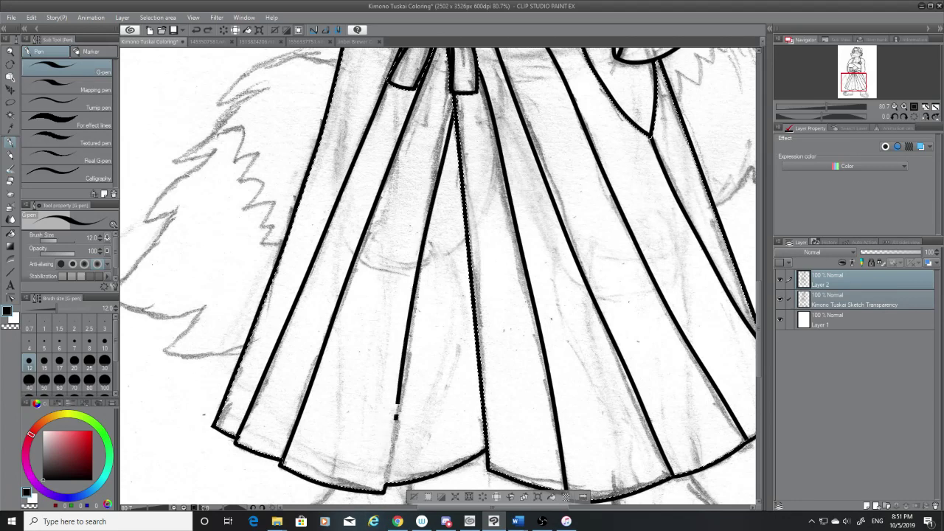
left_click_drag(396, 417, 383, 487)
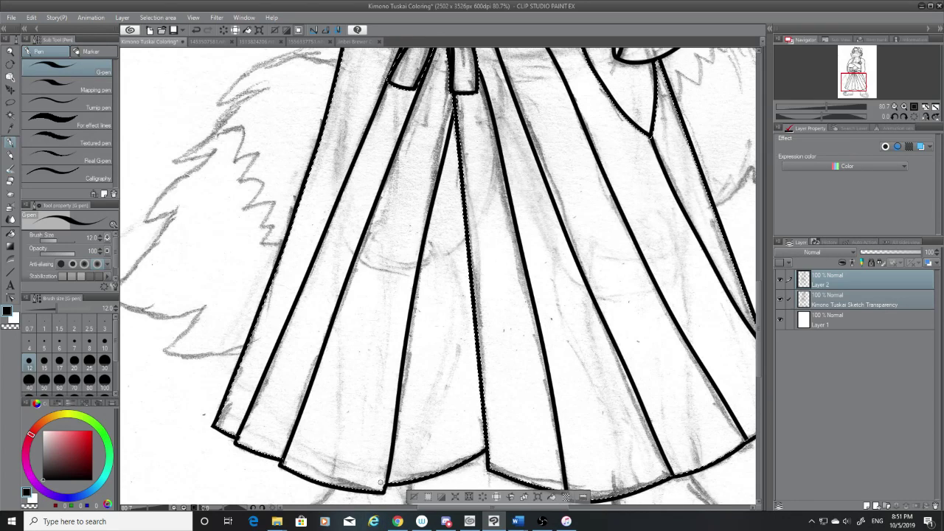
left_click(780, 299)
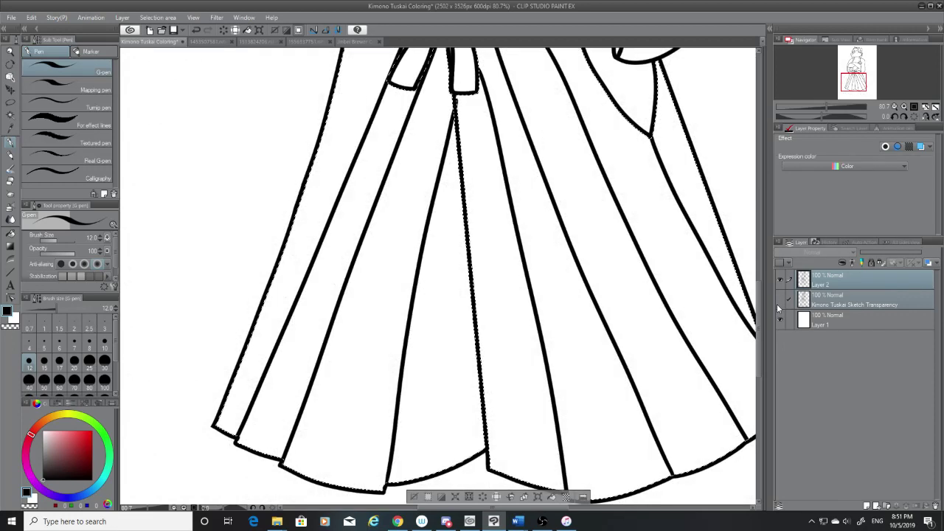
left_click(780, 298)
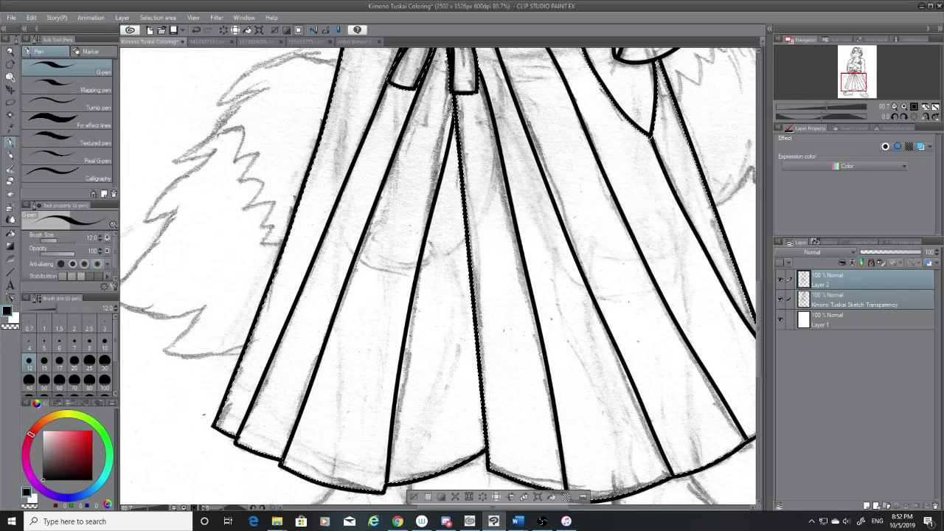
Step: Hide the Kimono Tuskai Sketch Transparency layer and examine the skirt's line art from the sash to the hem
left_click(781, 299)
left_click(780, 299)
left_click_drag(759, 321, 759, 296)
left_click(780, 299)
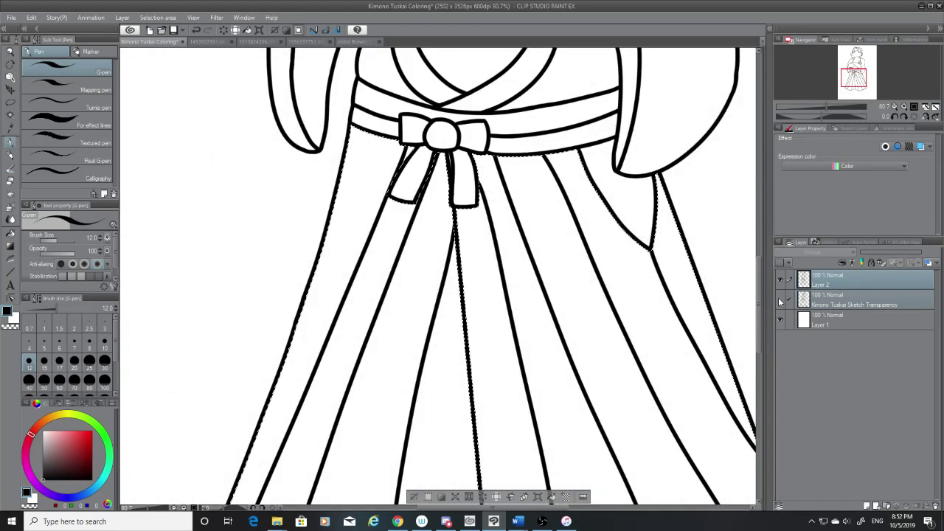
scroll(764, 307, "down", 6)
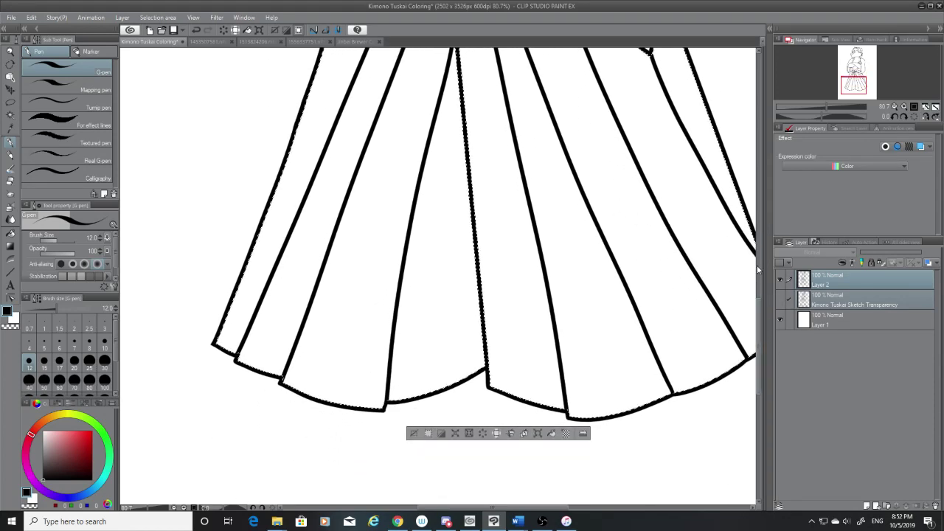
scroll(483, 136, "down", 5)
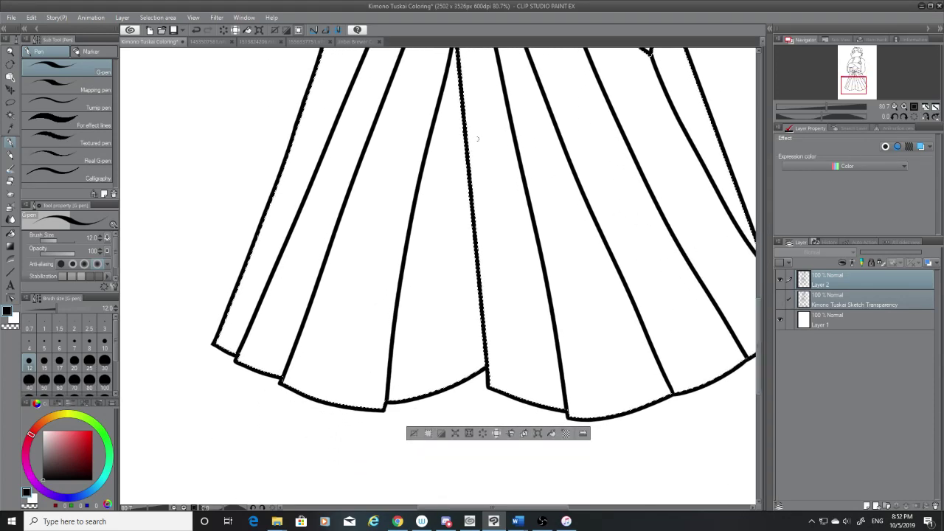
Step: Clear the current selection and show the Kimono Tuskai Sketch Transparency layer again
left_click(11, 114)
key("ctrl+d")
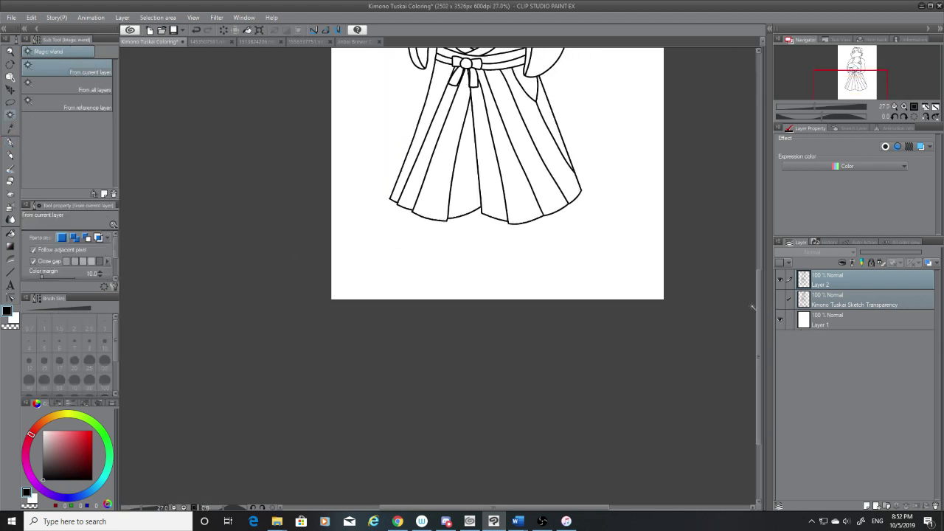
left_click_drag(758, 305, 766, 264)
left_click(781, 299)
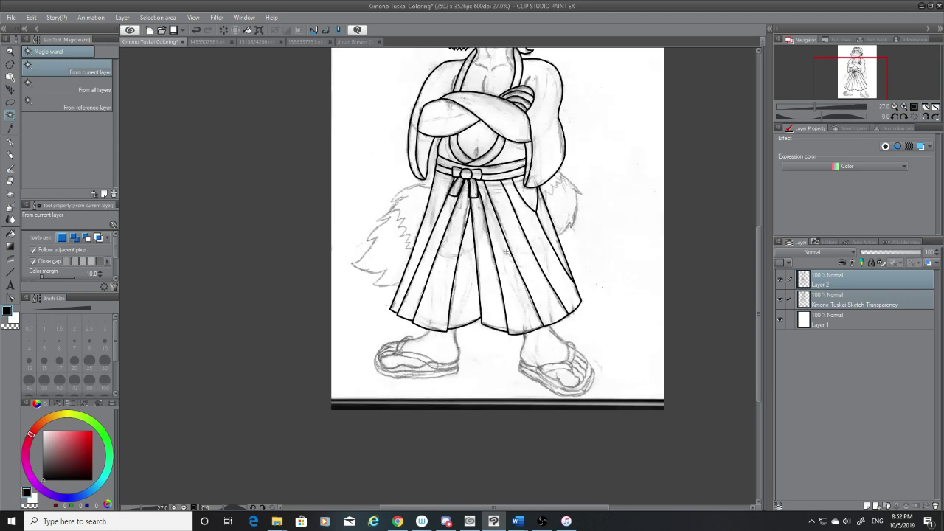
Step: Select the skirt area around the bow's tails with the Magic wand and erase the upper part of the pleat line there
scroll(442, 170, "up", 5)
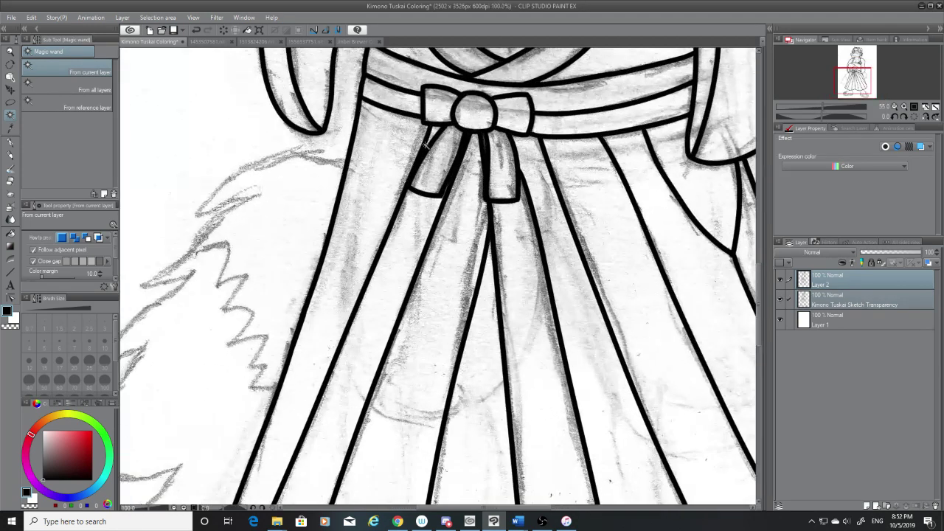
left_click(426, 145)
scroll(425, 145, "up", 3)
scroll(426, 145, "up", 1)
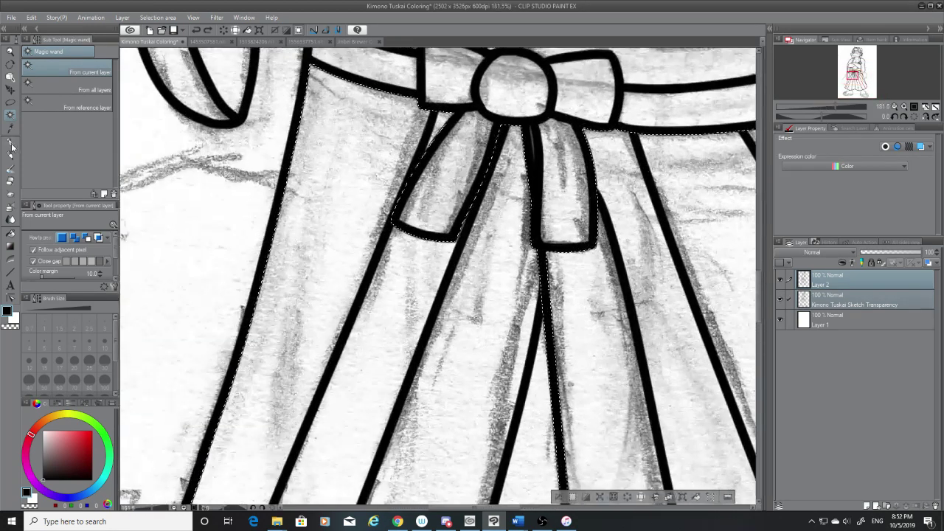
key("e")
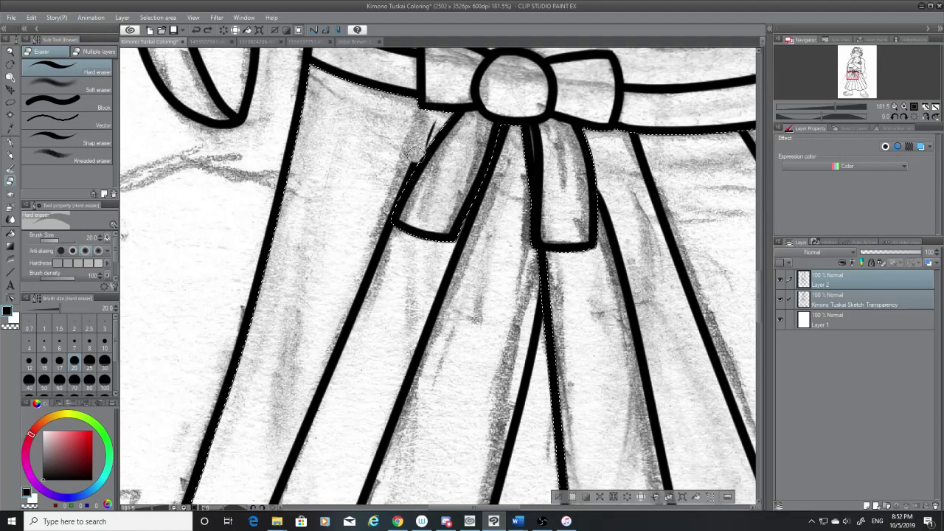
left_click_drag(392, 221, 371, 271)
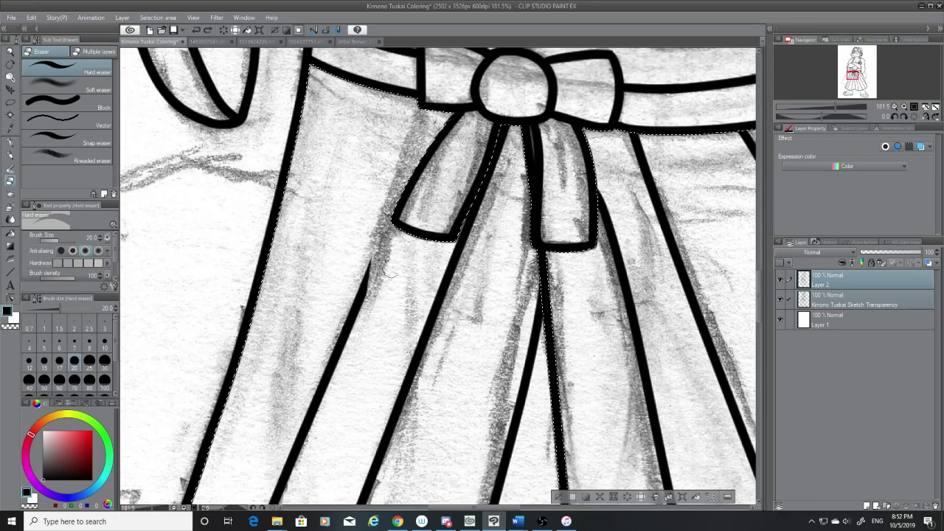
key("ctrl+z")
Step: Re-ink the erased pleat line with the G-pen as one smooth curve from the sash beside the bow into the remaining line
left_click(10, 142)
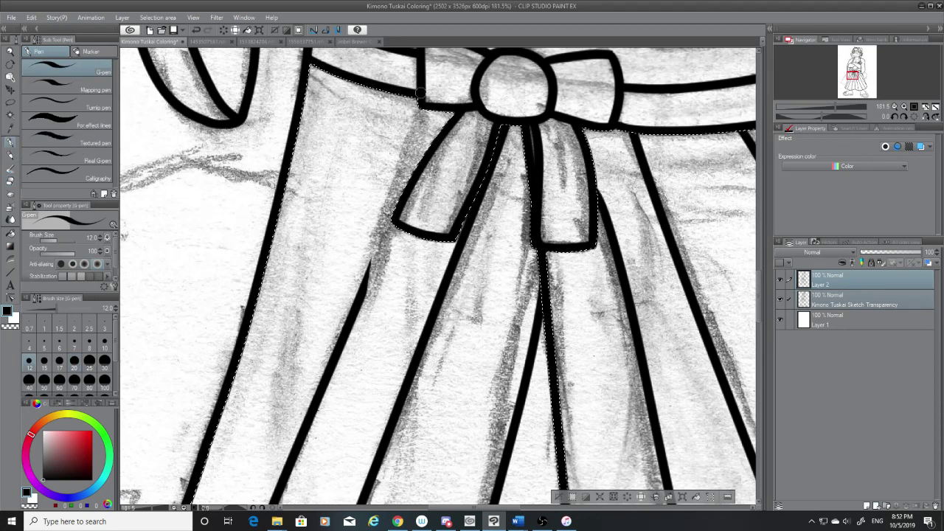
left_click_drag(380, 271, 341, 360)
key("ctrl+z")
left_click_drag(378, 265, 341, 366)
key("ctrl+z")
key("ctrl+z")
left_click_drag(400, 185, 346, 357)
key("ctrl+z")
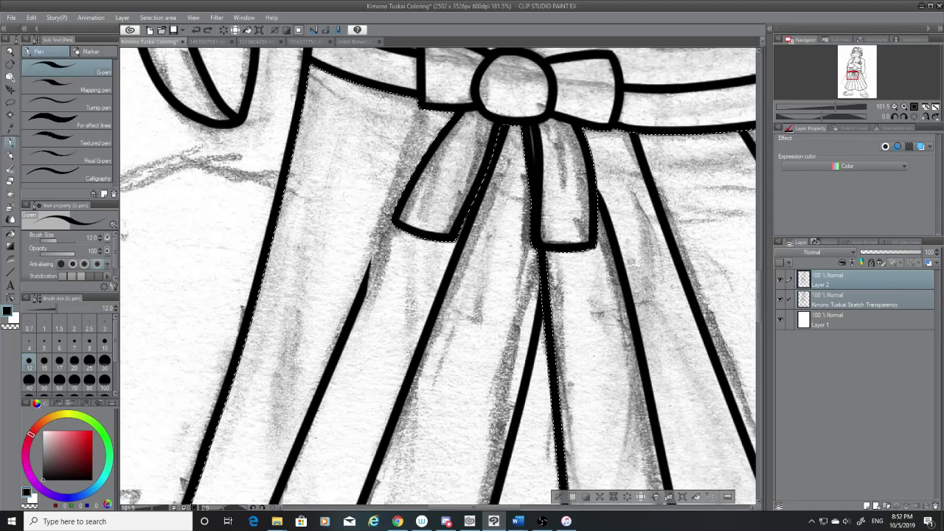
left_click_drag(409, 151, 341, 364)
key("ctrl+z")
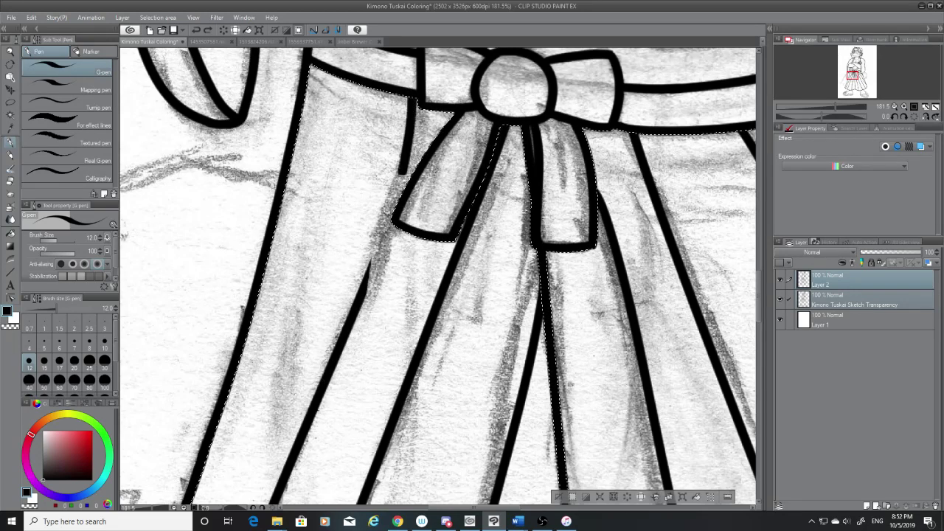
left_click_drag(378, 262, 343, 354)
key("ctrl+z")
left_click_drag(378, 261, 344, 347)
key("ctrl+z")
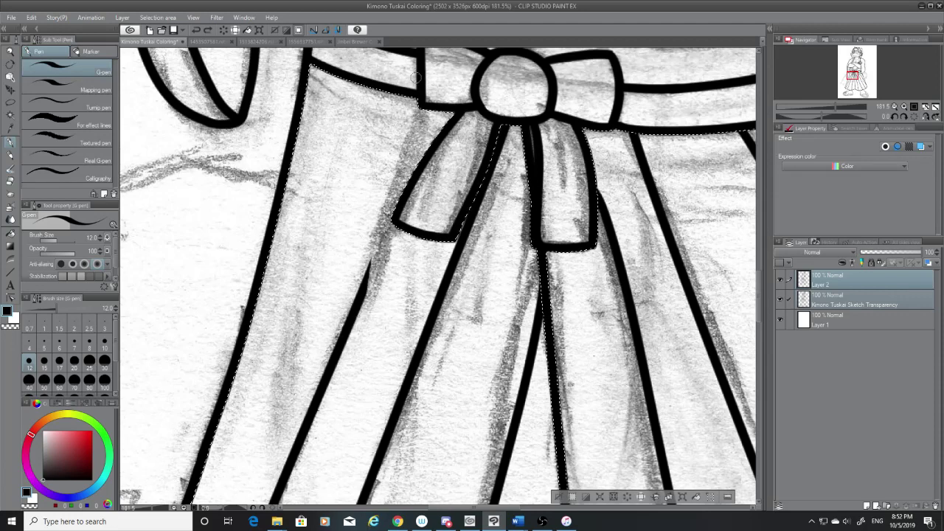
left_click_drag(416, 76, 334, 354)
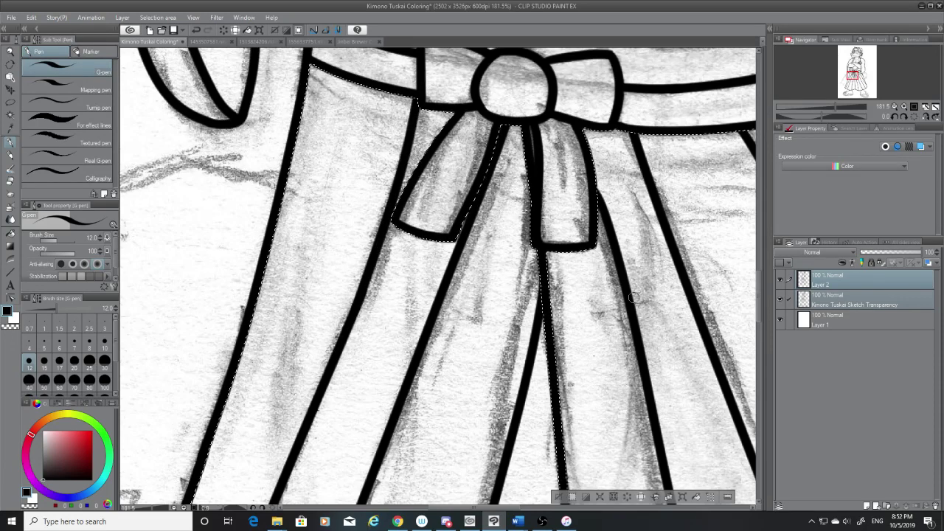
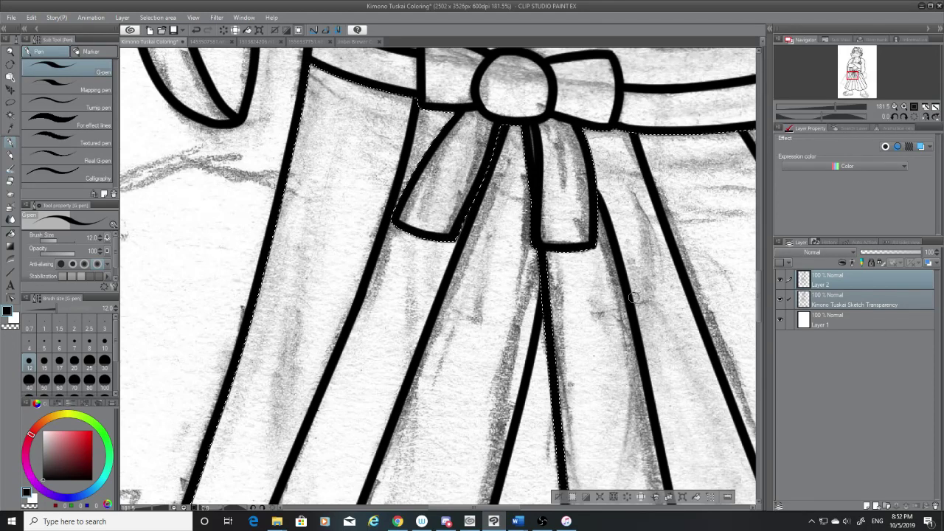
Step: Replace the skirt selection with a Magic wand selection of the background outside the figure, and expand the selected area
scroll(635, 297, "down", 2)
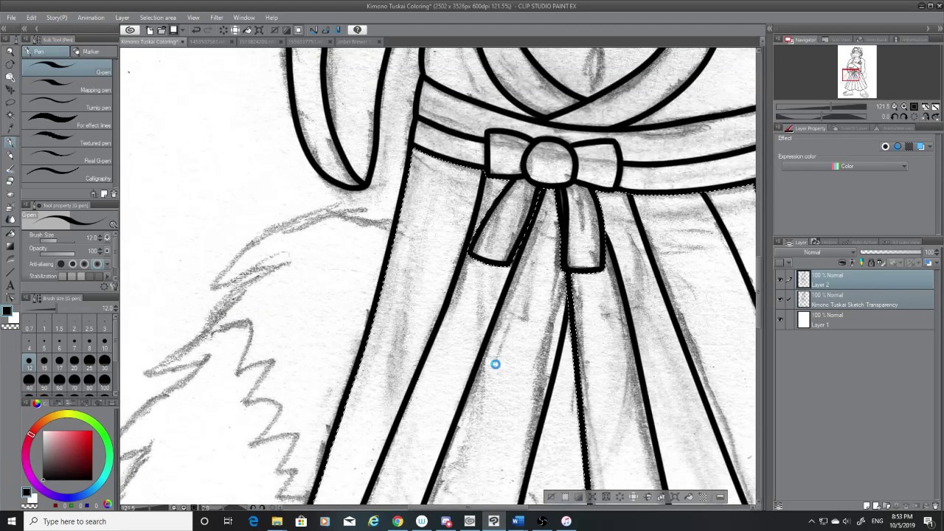
scroll(495, 364, "down", 8)
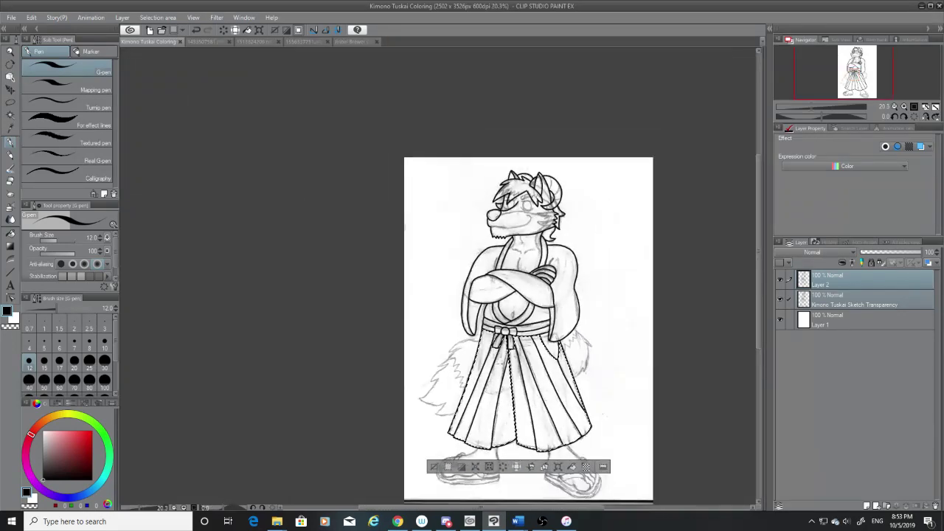
left_click_drag(761, 249, 758, 274)
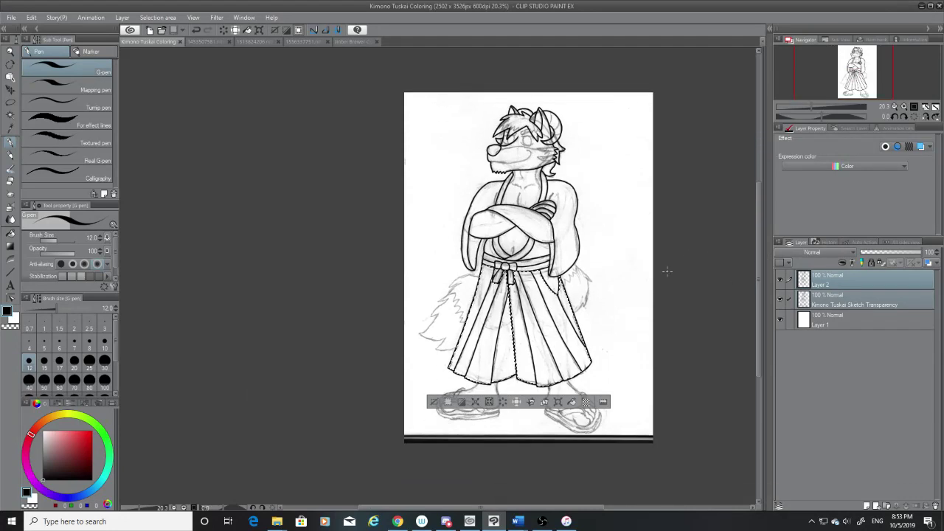
scroll(656, 272, "up", 3)
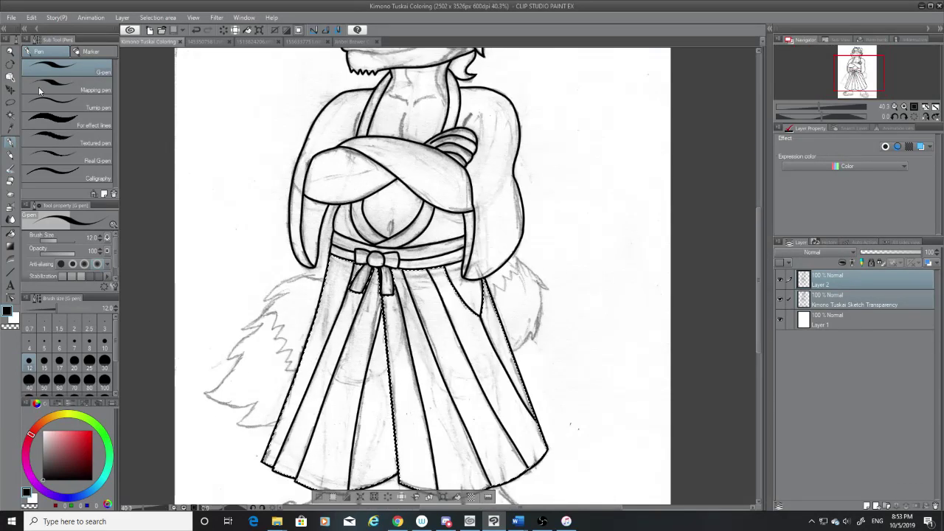
left_click(10, 115)
left_click(692, 356)
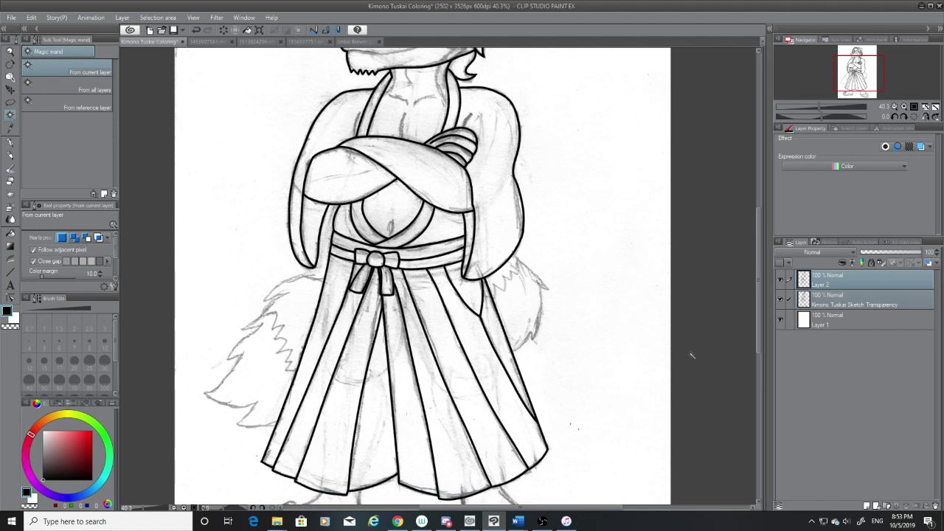
left_click(590, 341)
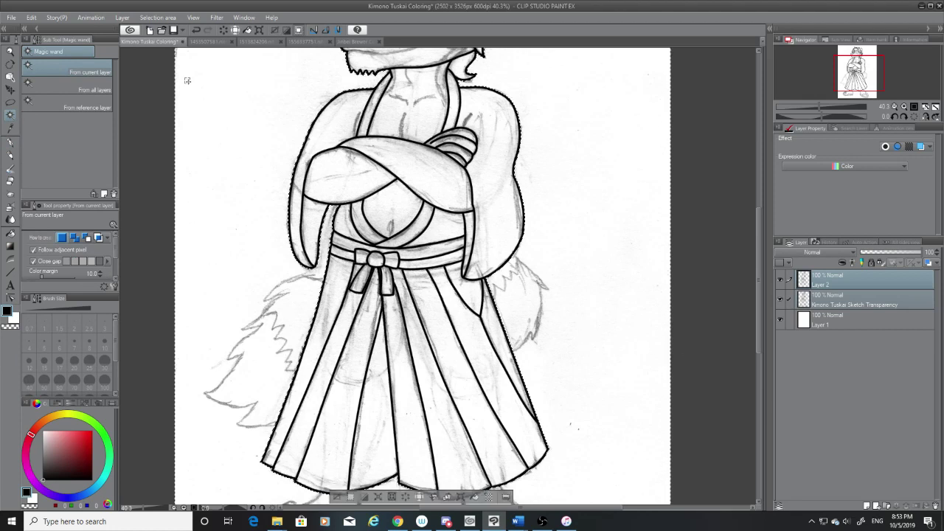
left_click(157, 17)
left_click(243, 81)
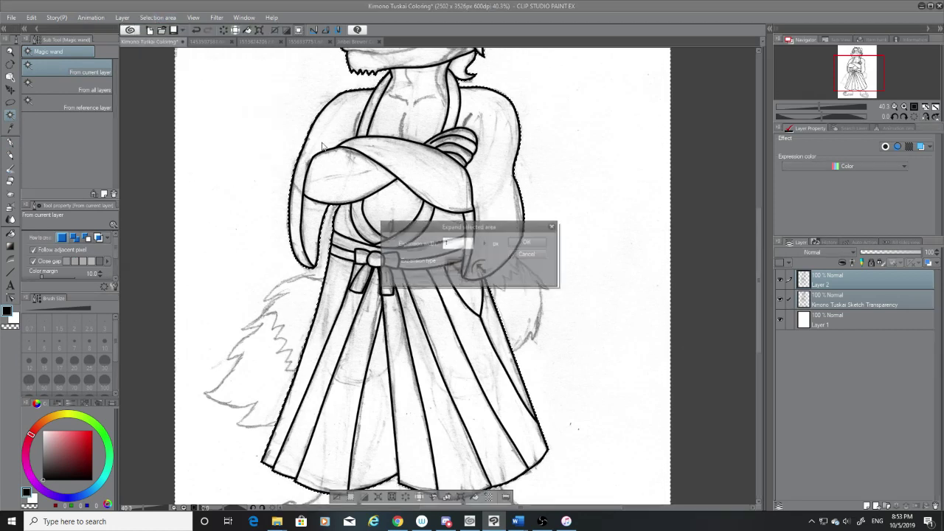
left_click(537, 244)
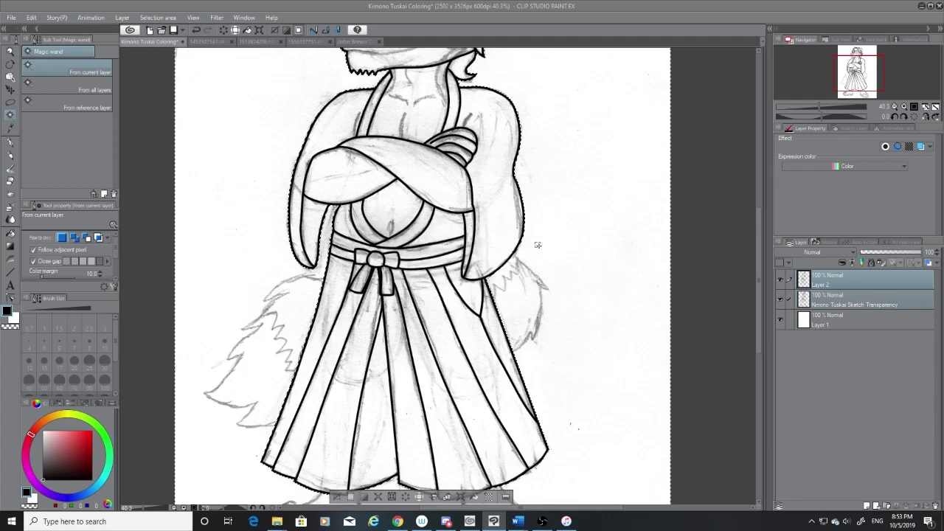
Step: Save the Kimono Tuskai Coloring drawing and switch back to the G-pen for inking
scroll(537, 244, "up", 6)
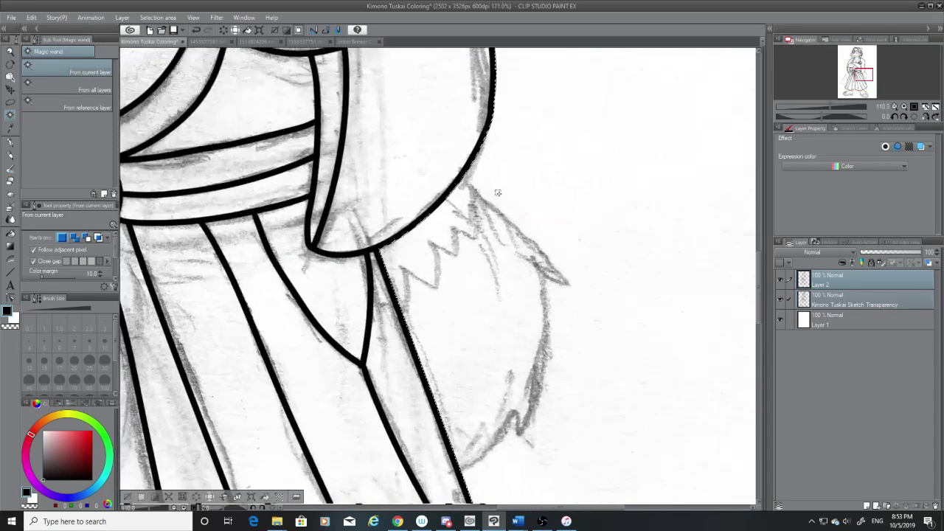
scroll(498, 192, "up", 1)
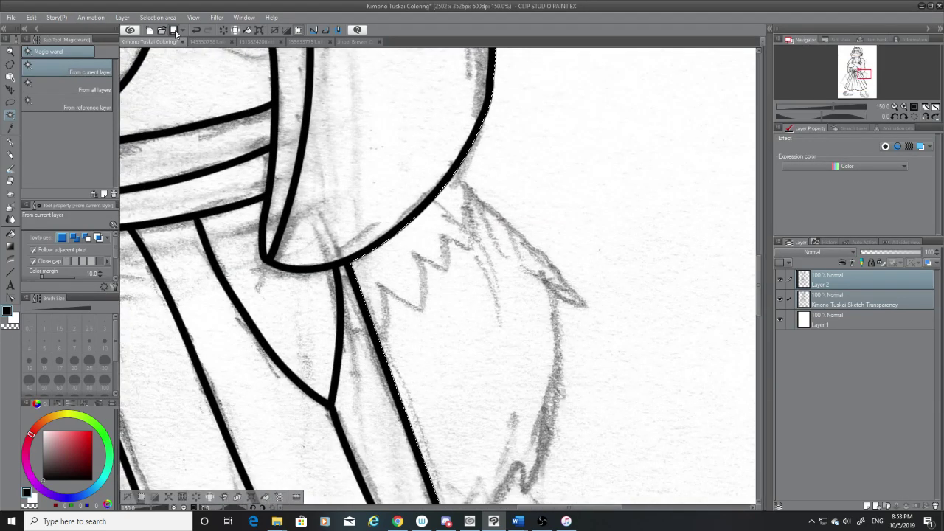
left_click(174, 31)
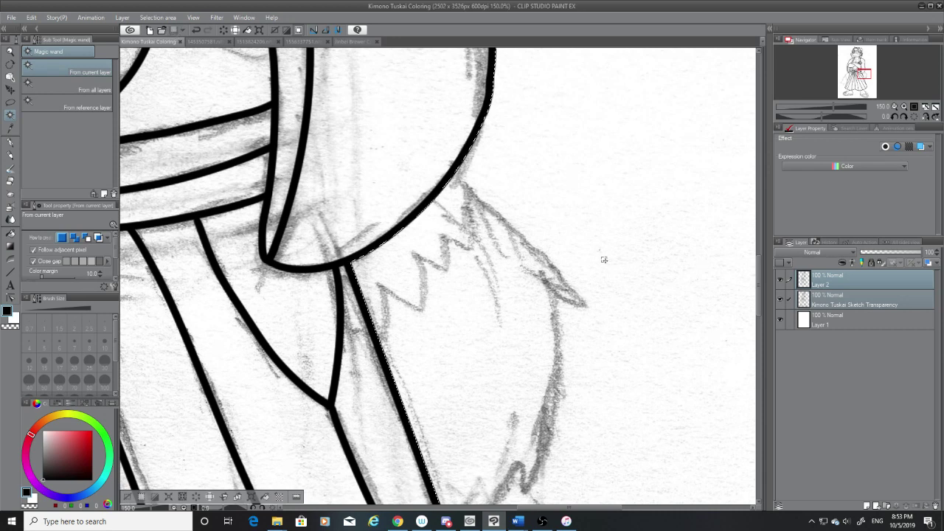
left_click(10, 141)
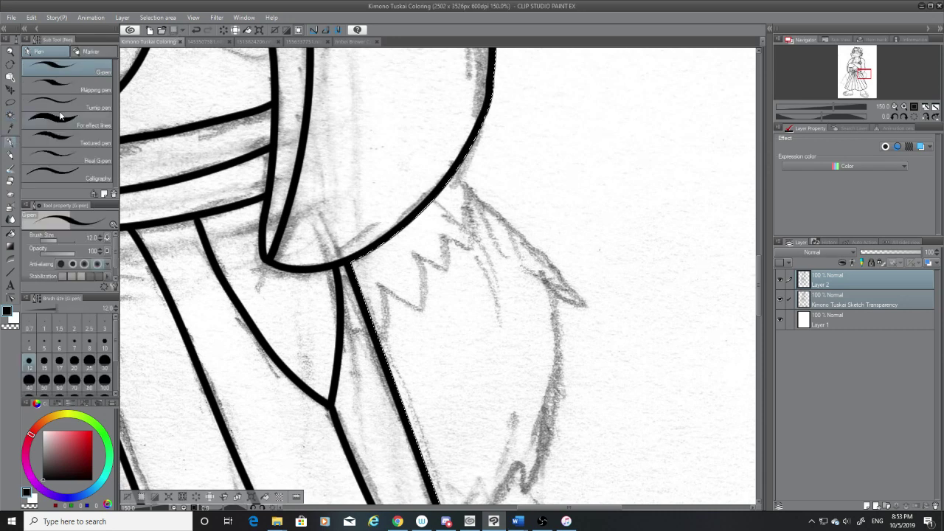
Step: Examine the character's tail in the open reference images, and return to the Kimono Tuskai Coloring drawing
left_click(201, 42)
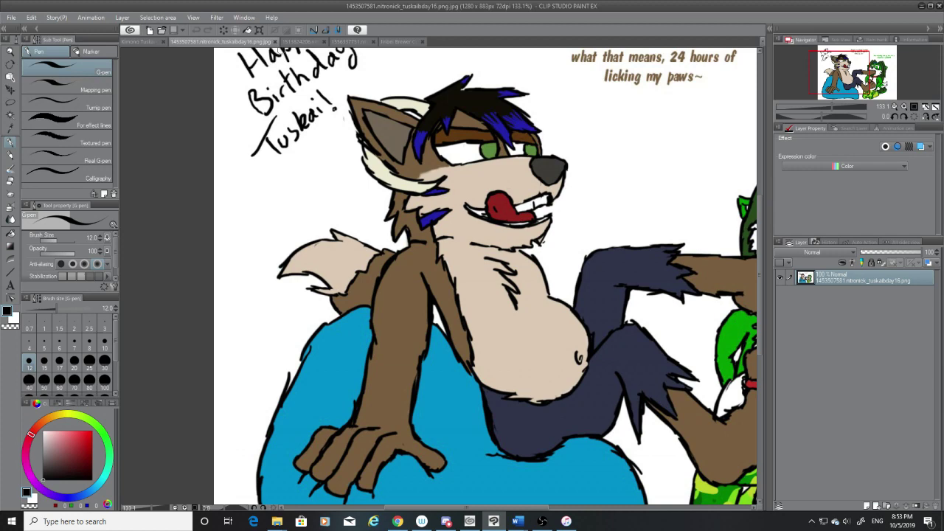
left_click(299, 41)
left_click(341, 41)
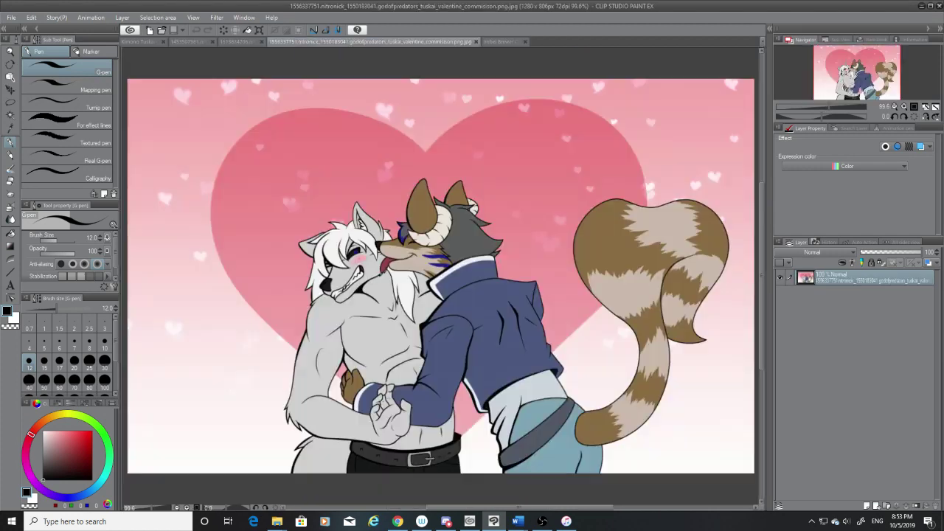
left_click(155, 42)
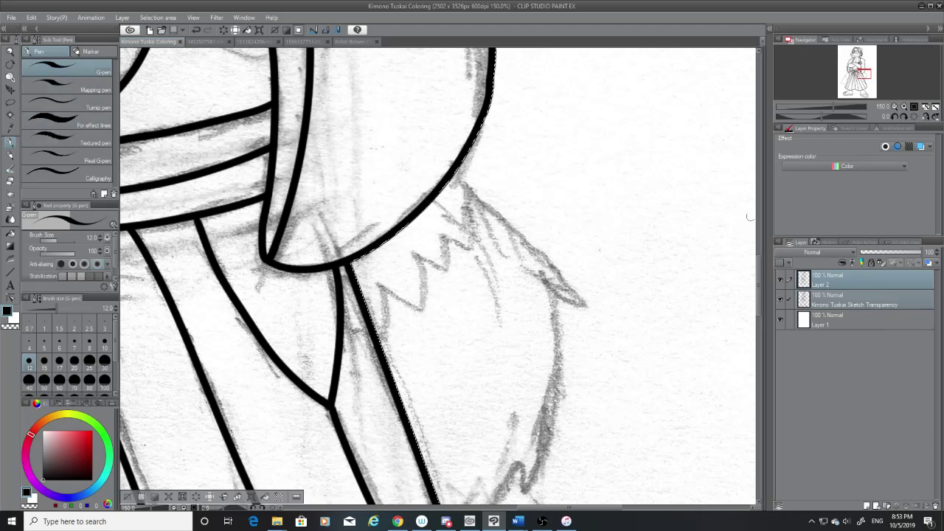
Step: Ink the tail's upper edge from the sleeve to the pointed fur tuft, and the short return stroke under the tuft
scroll(752, 266, "down", 2)
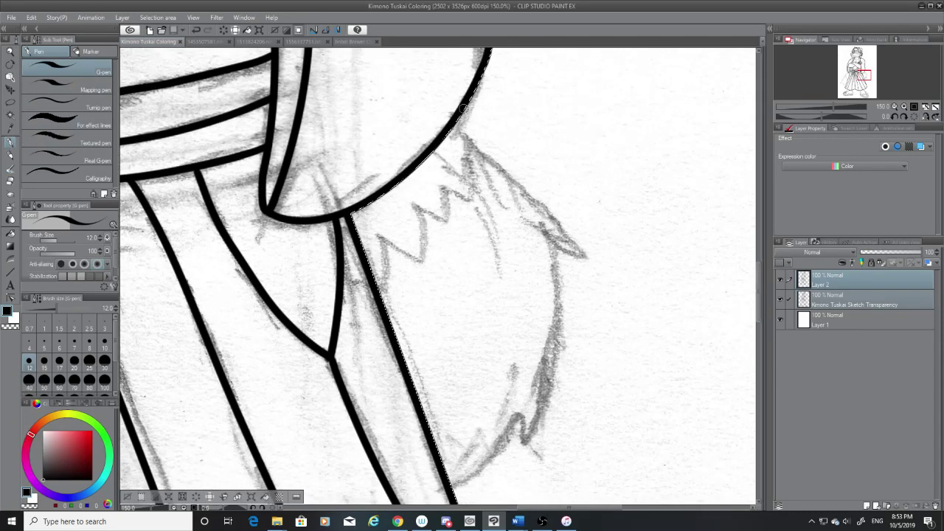
key("ctrl+z")
left_click_drag(455, 127, 588, 271)
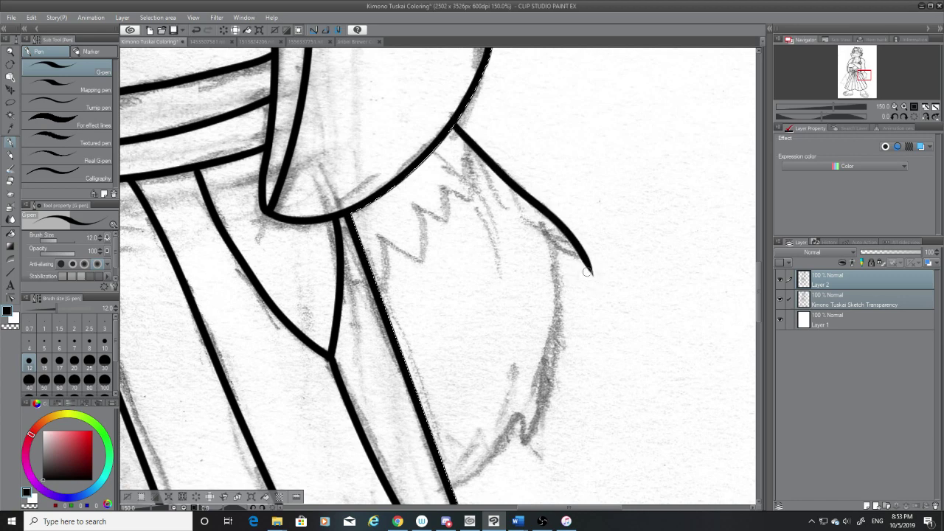
left_click_drag(542, 235, 580, 252)
Step: With the sketch layer temporarily hidden, erase the overshooting line end below the tail's fur tuft using the Hard eraser
key("e")
left_click(781, 299)
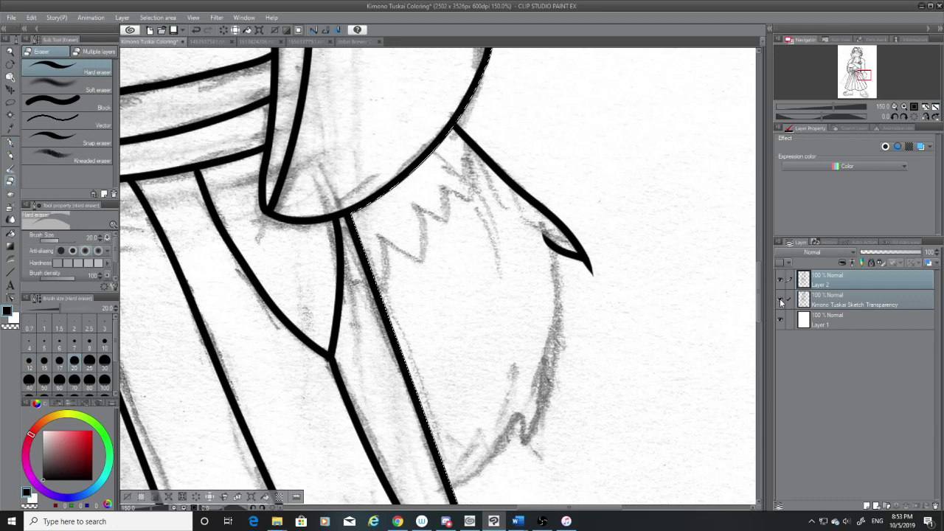
mouse_move(564, 286)
left_mouse_down()
mouse_move(595, 270)
mouse_move(588, 266)
left_mouse_up()
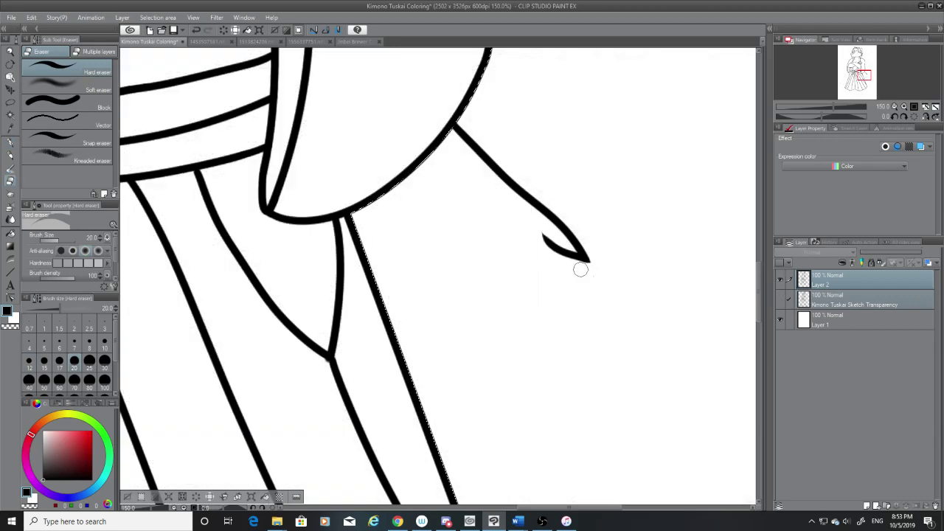
left_click(781, 299)
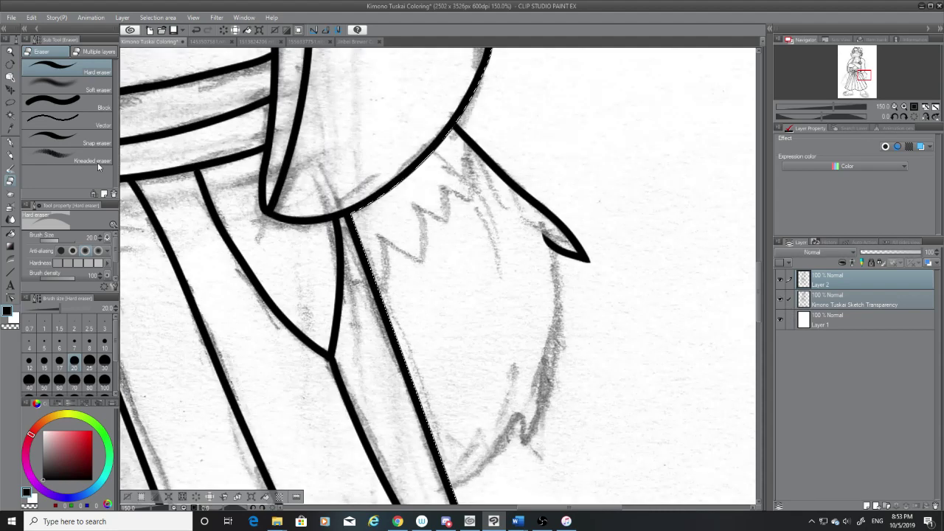
Step: Ink the tail's outer curve with the G-pen from the upper fur tuft down to the small notch near its base
left_click(11, 143)
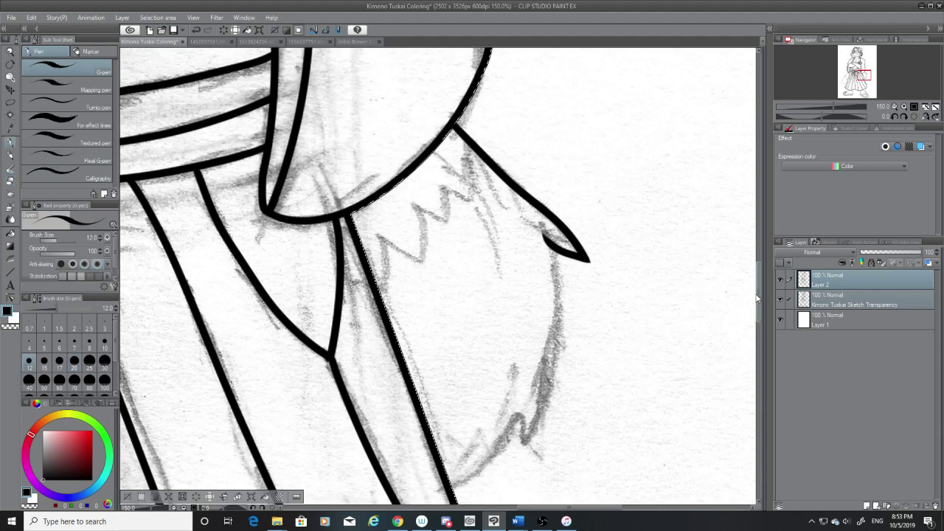
left_click_drag(759, 284, 763, 305)
scroll(756, 310, "up", 2)
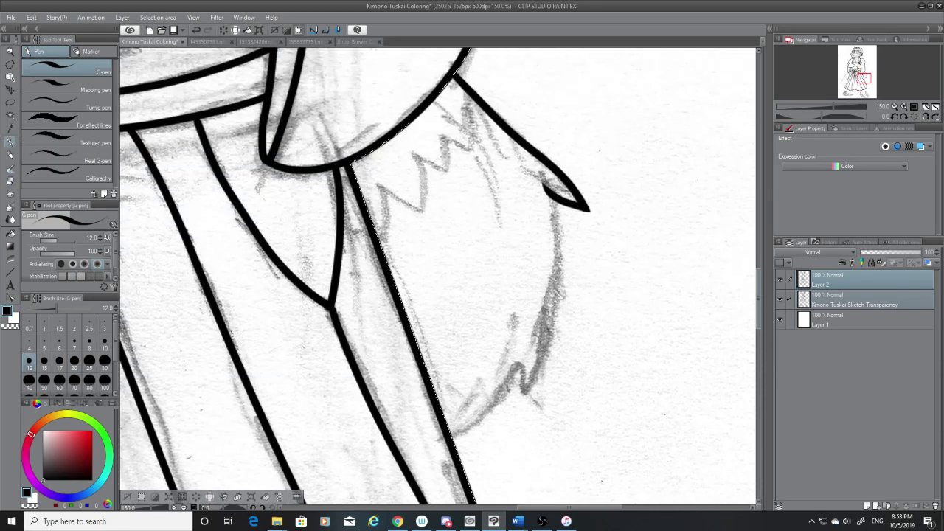
left_click_drag(555, 194, 521, 389)
key("ctrl+z")
mouse_move(555, 194)
left_mouse_down()
mouse_move(546, 302)
mouse_move(520, 391)
left_mouse_up()
key("ctrl+z")
mouse_move(552, 191)
left_mouse_down()
mouse_move(524, 376)
mouse_move(520, 404)
left_mouse_up()
key("ctrl+z")
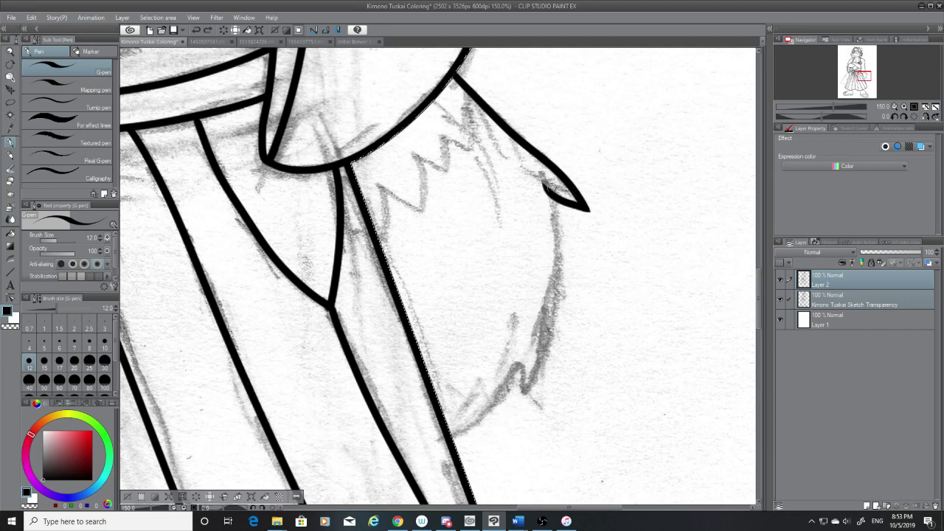
mouse_move(555, 194)
left_mouse_down()
mouse_move(519, 404)
mouse_move(527, 390)
left_mouse_up()
key("ctrl+z")
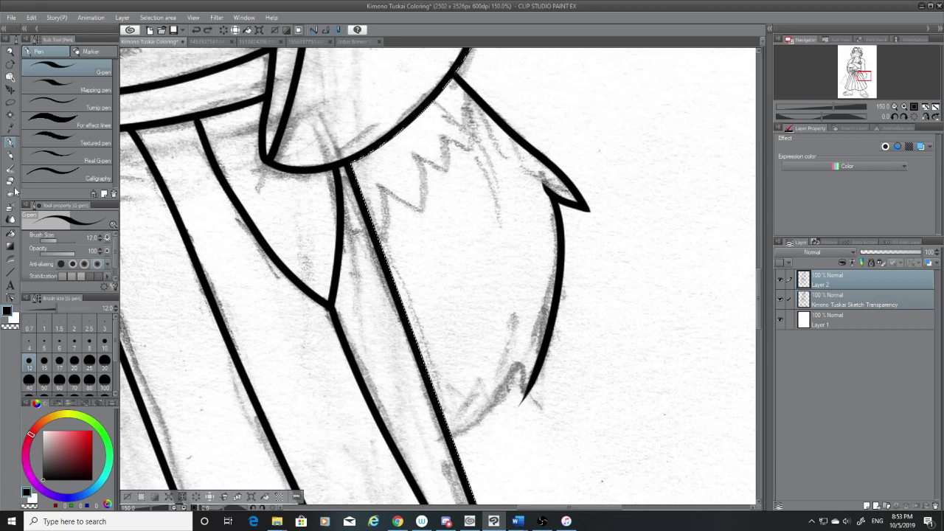
Step: Erase the overshooting end of the tail's outer curve, and ink the fur notch and lower edge up to the skirt
left_click(13, 183)
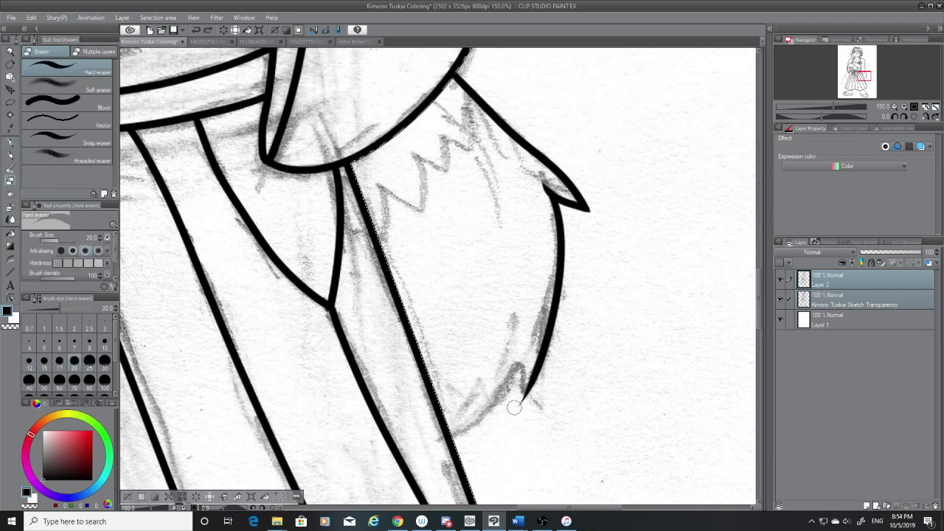
left_click_drag(514, 408, 563, 391)
left_click(10, 142)
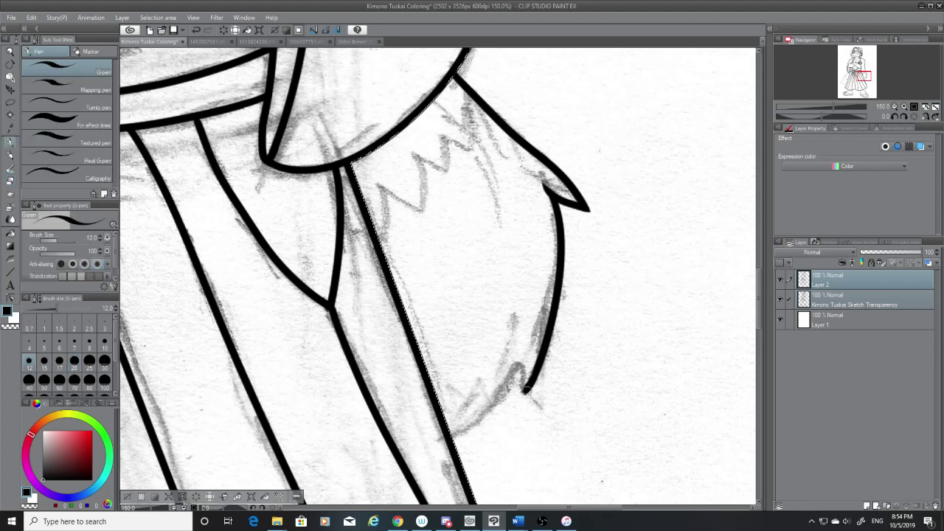
mouse_move(526, 390)
left_mouse_down()
mouse_move(520, 366)
mouse_move(490, 404)
left_mouse_up()
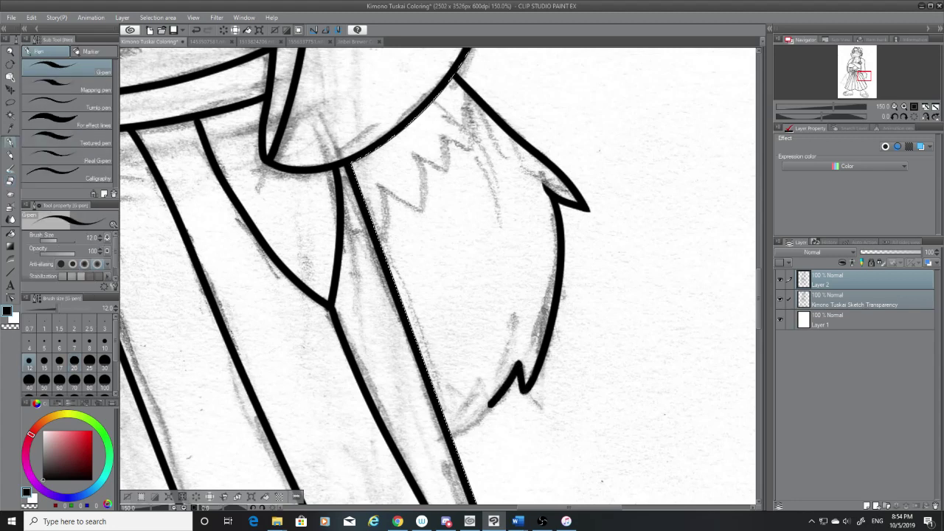
left_click(780, 299)
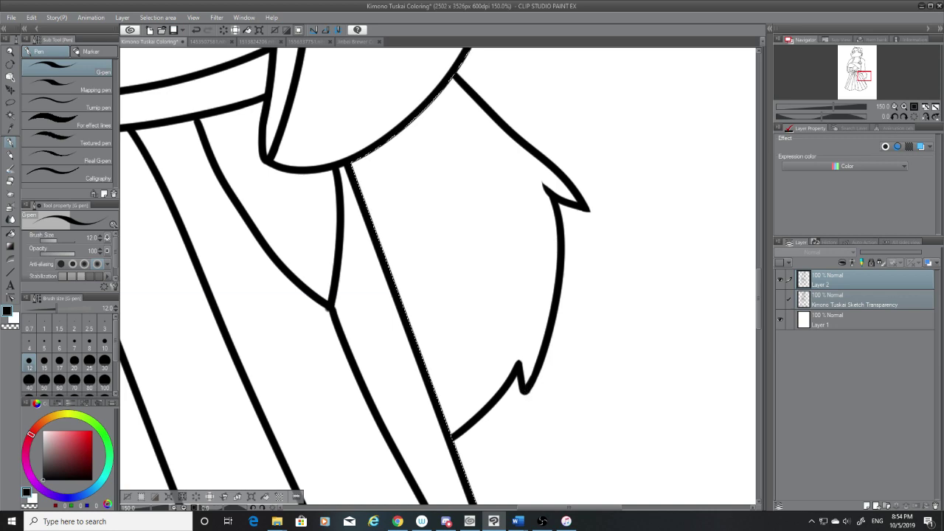
left_click_drag(762, 299, 761, 327)
left_click(780, 299)
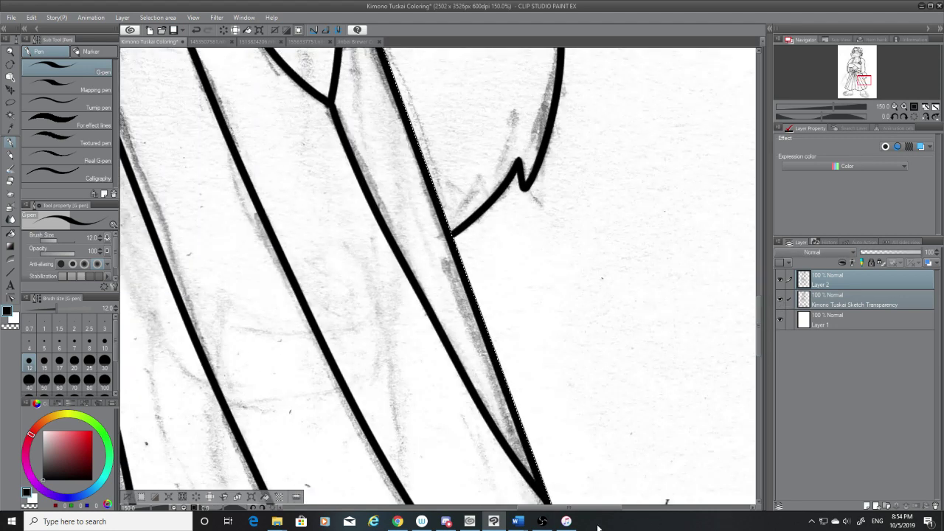
Step: On the skirt's opposite side, ink the tail's upper edge out to the first fur tuft and the return stroke beneath it
left_click_drag(566, 508, 407, 501)
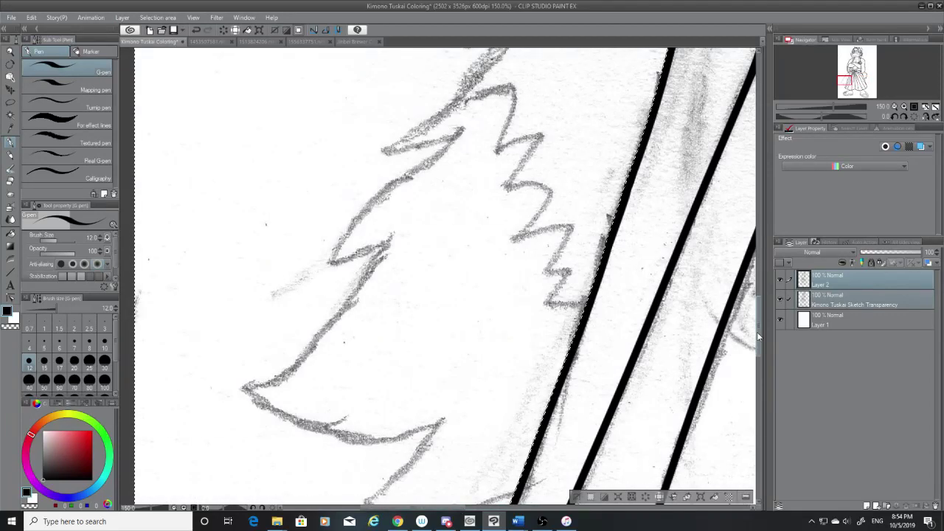
left_click_drag(760, 332, 761, 295)
mouse_move(687, 243)
left_mouse_down()
mouse_move(568, 242)
mouse_move(474, 285)
left_mouse_up()
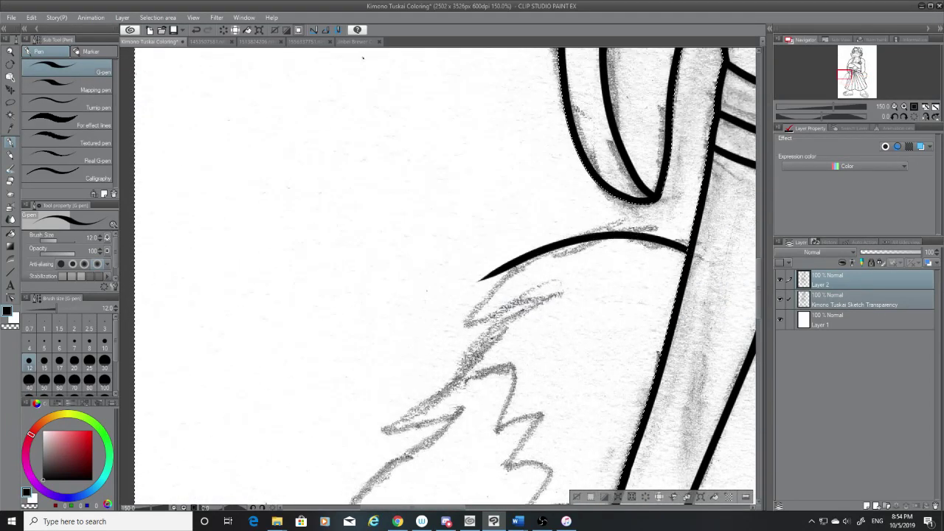
key("ctrl+z")
mouse_move(687, 245)
left_mouse_down()
mouse_move(632, 237)
mouse_move(463, 308)
left_mouse_up()
key("ctrl+z")
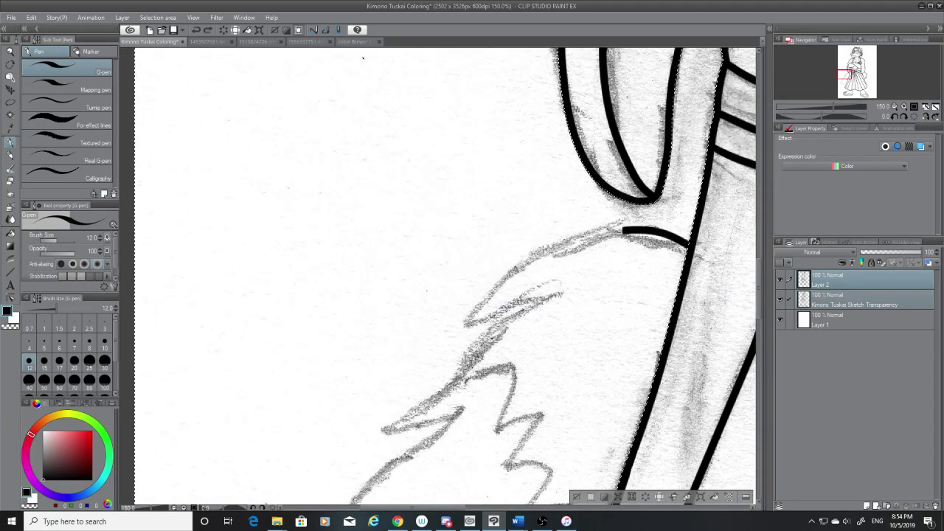
left_click_drag(623, 230, 446, 329)
key("ctrl+z")
mouse_move(686, 243)
left_mouse_down()
mouse_move(447, 328)
mouse_move(519, 273)
mouse_move(692, 226)
mouse_move(678, 241)
mouse_move(515, 275)
left_mouse_up()
key("ctrl+z")
key("ctrl+z")
key("ctrl+z")
mouse_move(682, 247)
left_mouse_down()
mouse_move(532, 254)
mouse_move(458, 336)
mouse_move(467, 312)
mouse_move(462, 325)
mouse_move(558, 289)
left_mouse_up()
key("ctrl+z")
mouse_move(459, 325)
left_mouse_down()
mouse_move(543, 298)
mouse_move(572, 298)
left_mouse_up()
key("ctrl+z")
left_click_drag(459, 325, 572, 287)
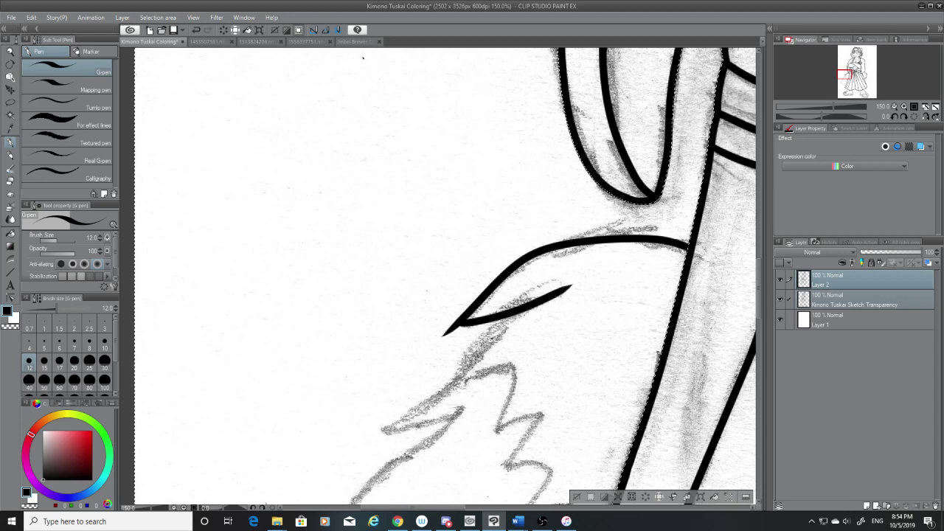
Step: Trim the overshooting tip of the first fur tuft and the end of its return stroke with the Hard eraser
left_click(9, 193)
left_click(780, 298)
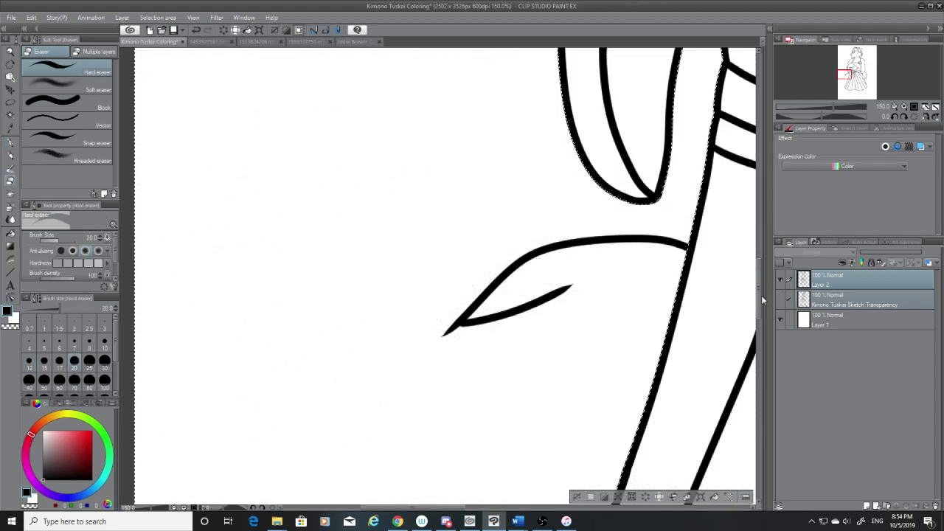
left_click(780, 299)
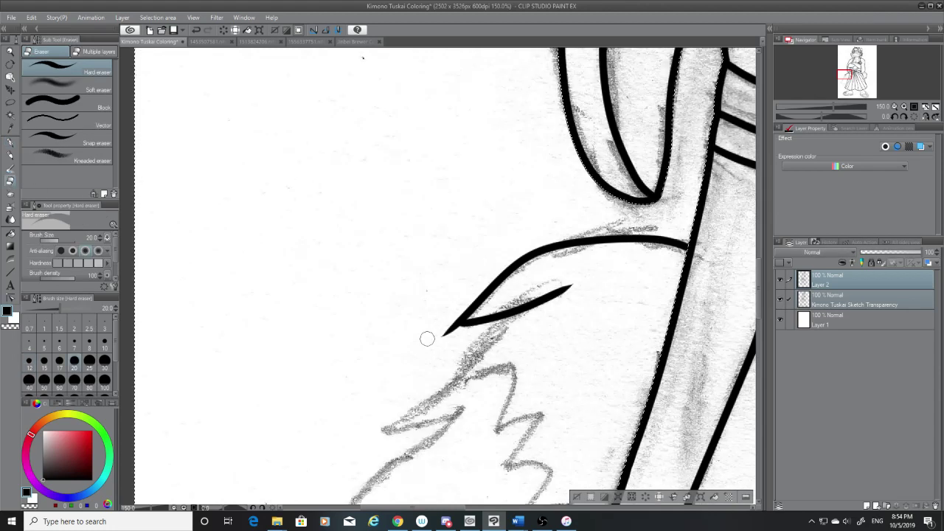
mouse_move(436, 333)
left_mouse_down()
mouse_move(508, 335)
mouse_move(450, 336)
mouse_move(480, 335)
left_mouse_up()
key("ctrl+z")
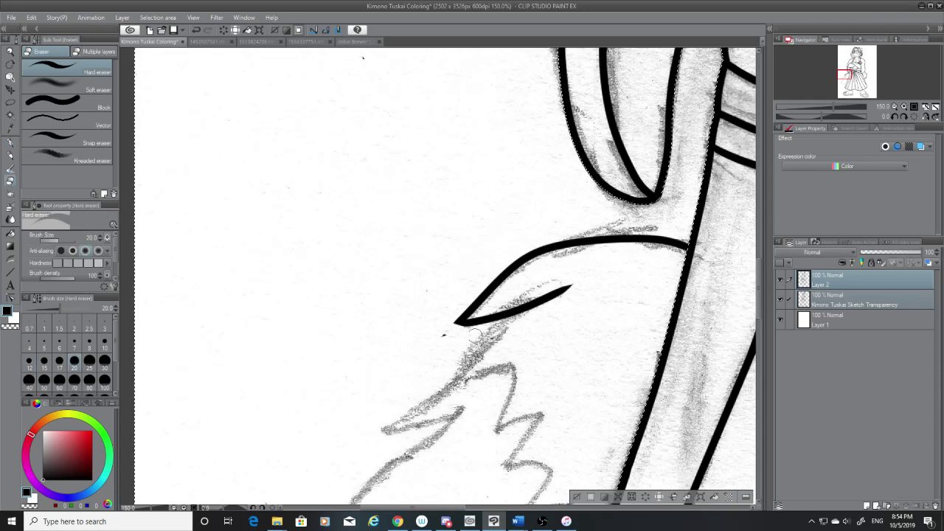
left_click(443, 335)
left_click(781, 299)
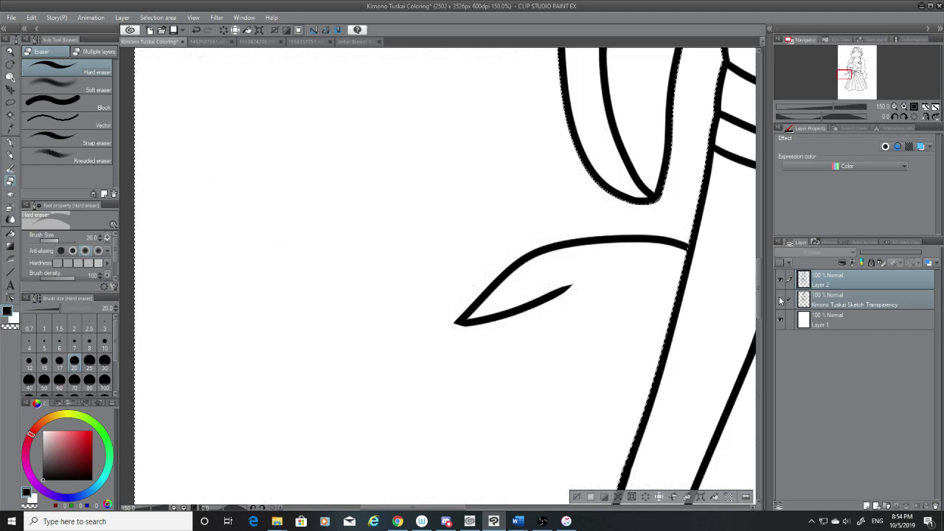
left_click(781, 299)
left_click(780, 280)
left_click(780, 280)
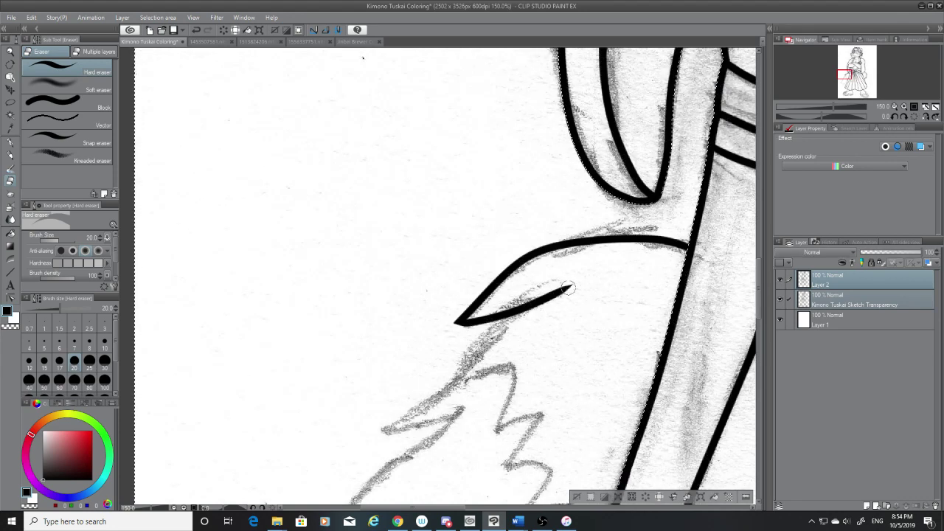
left_click_drag(571, 283, 552, 323)
key("ctrl+z")
left_click_drag(573, 285, 547, 283)
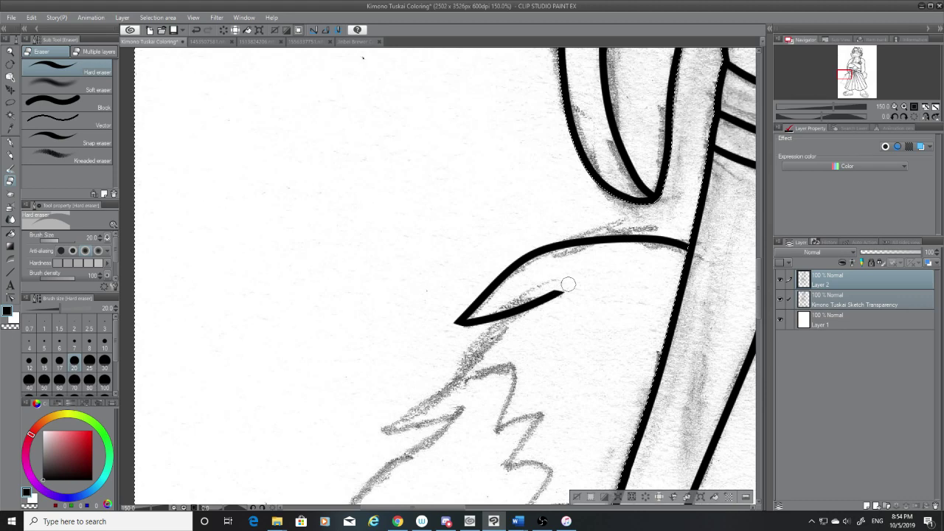
Step: Ink the tail edge with the G-pen from the first tuft's return stroke down to the tip of the second tuft
scroll(568, 284, "down", 5)
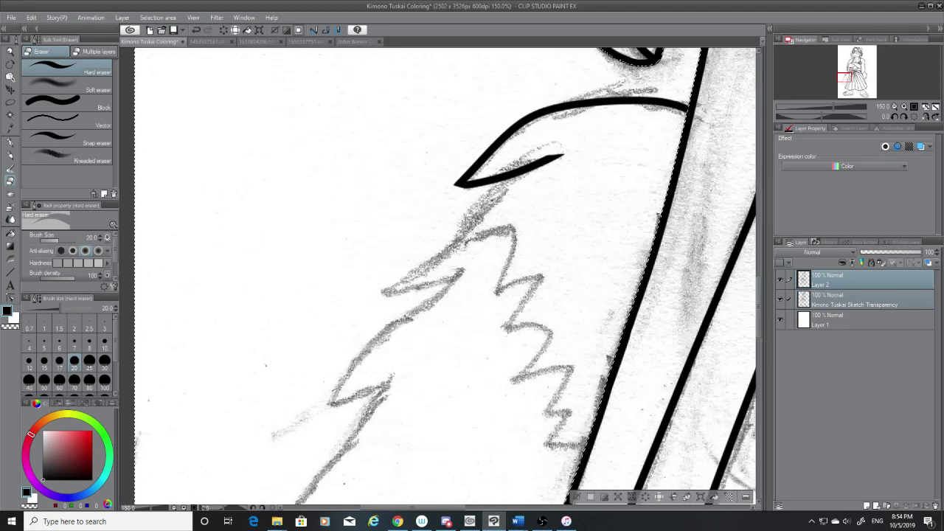
left_click(11, 143)
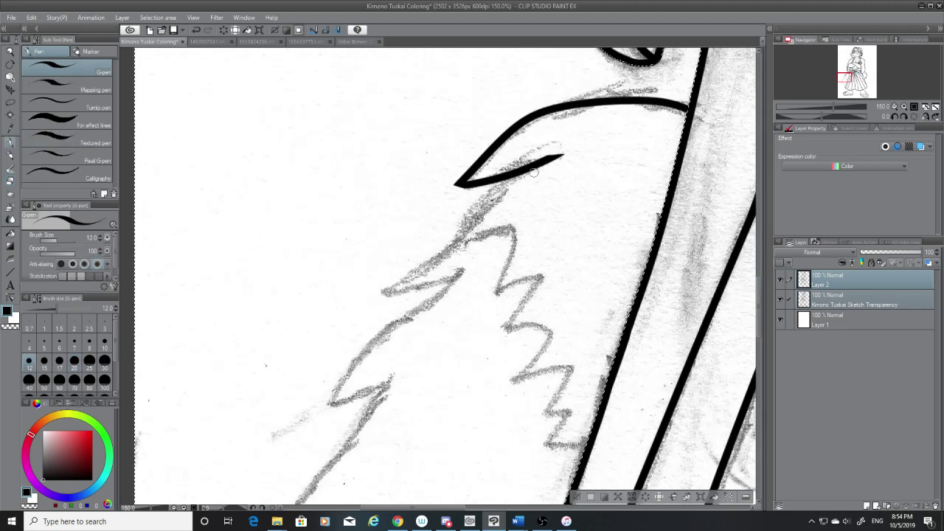
left_click_drag(523, 177, 366, 295)
key("ctrl+z")
key("ctrl+z")
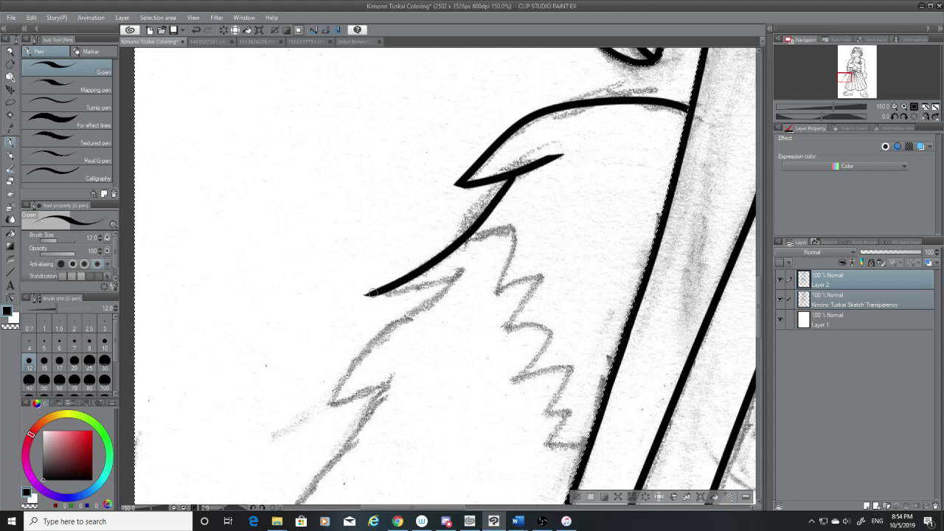
Step: Erase the overshooting line end at the tip of the second fur tuft with the Hard eraser
key("e")
mouse_move(361, 295)
left_mouse_down()
mouse_move(377, 298)
mouse_move(431, 256)
left_mouse_up()
key("ctrl+z")
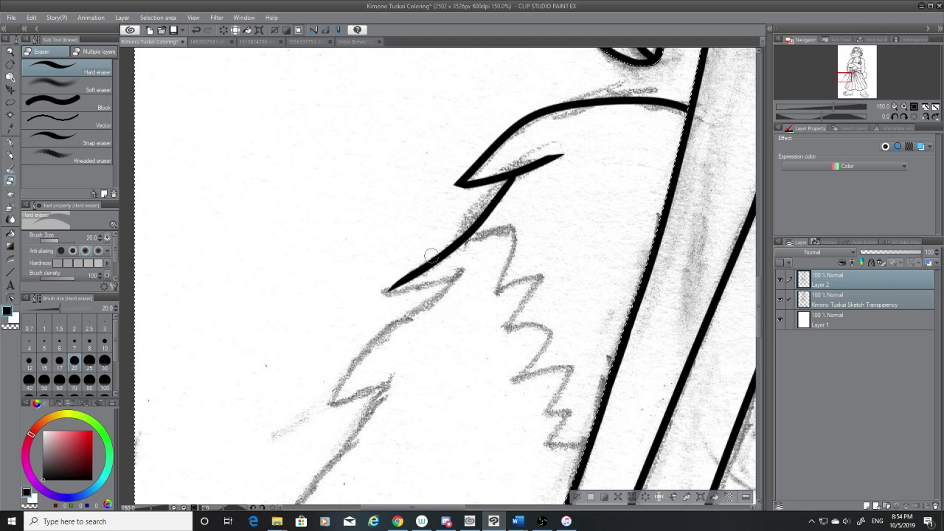
key("ctrl+z")
mouse_move(376, 288)
left_mouse_down()
mouse_move(404, 275)
mouse_move(426, 288)
mouse_move(475, 274)
left_mouse_up()
Step: Ink the second tuft's return stroke and the curved tail edge down to the tip of the third tuft
left_click(10, 142)
key("ctrl+z")
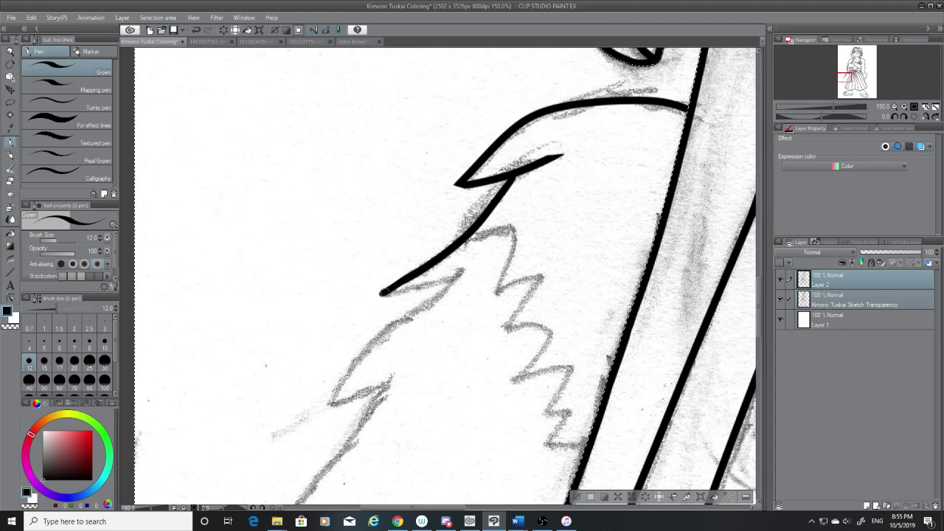
mouse_move(380, 295)
left_mouse_down()
mouse_move(416, 294)
mouse_move(462, 274)
left_mouse_up()
key("ctrl+z")
mouse_move(382, 294)
left_mouse_down()
mouse_move(470, 267)
mouse_move(353, 375)
left_mouse_up()
key("ctrl+z")
mouse_move(462, 271)
left_mouse_down()
mouse_move(341, 390)
mouse_move(329, 417)
left_mouse_up()
key("ctrl+z")
left_click_drag(462, 270, 322, 416)
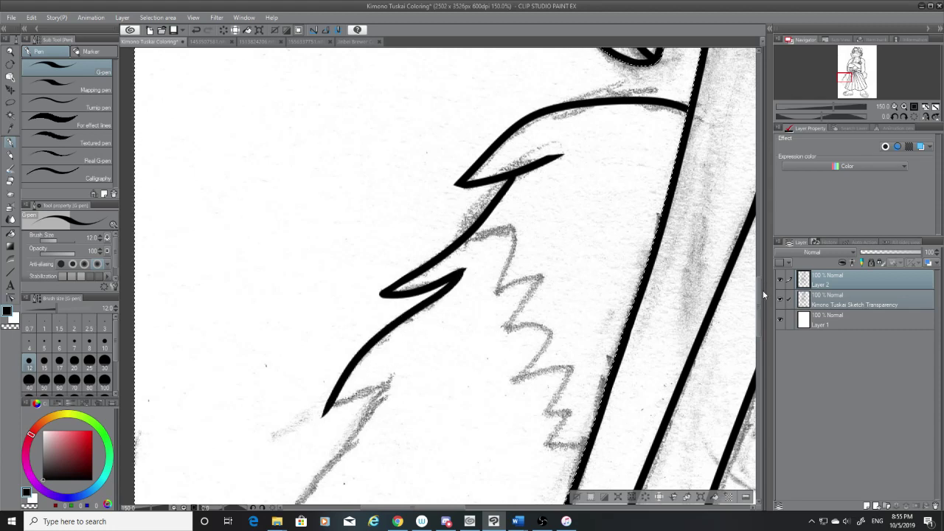
Step: Erase the overshooting line end at the tip of the third fur tuft with the Hard eraser
left_click_drag(763, 290, 756, 309)
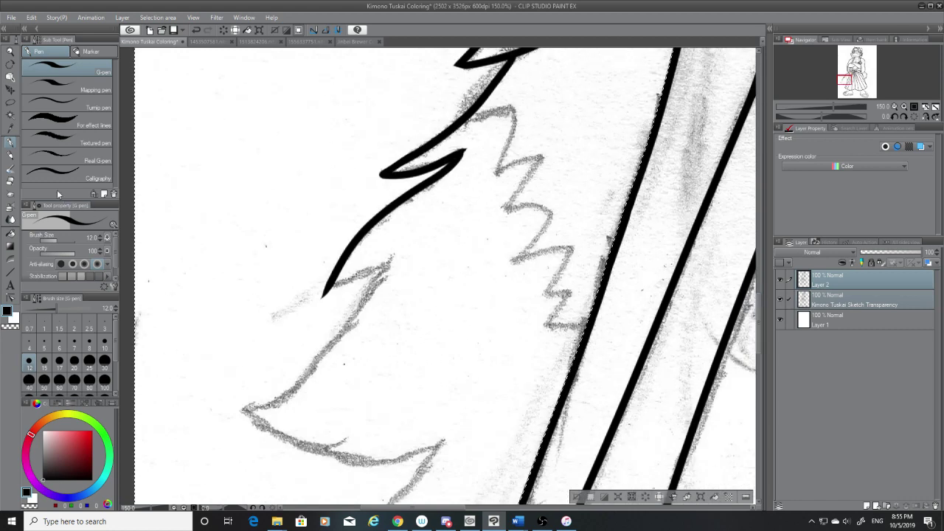
left_click(11, 181)
left_click_drag(317, 299, 384, 276)
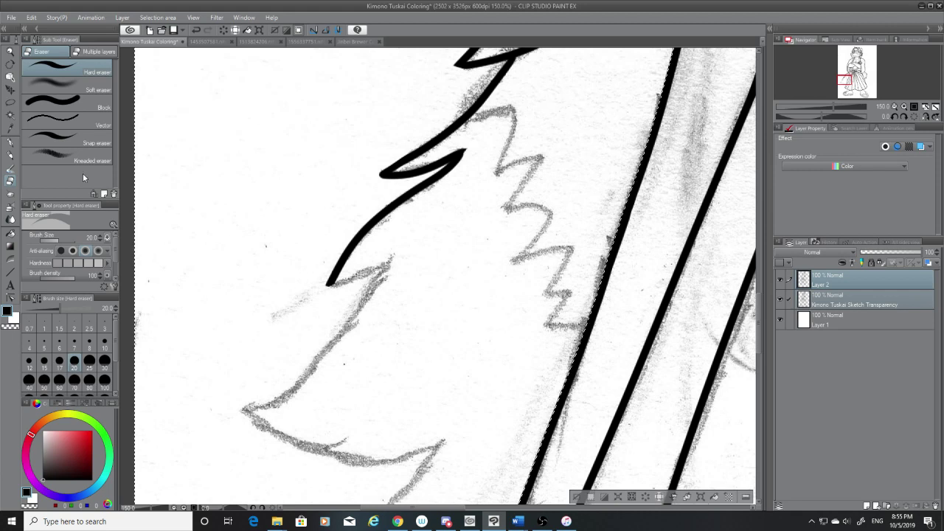
Step: Ink the short return stroke under the third fur tuft with the G-pen, redrawing it until it follows the sketch
key("p")
left_click_drag(325, 282, 402, 258)
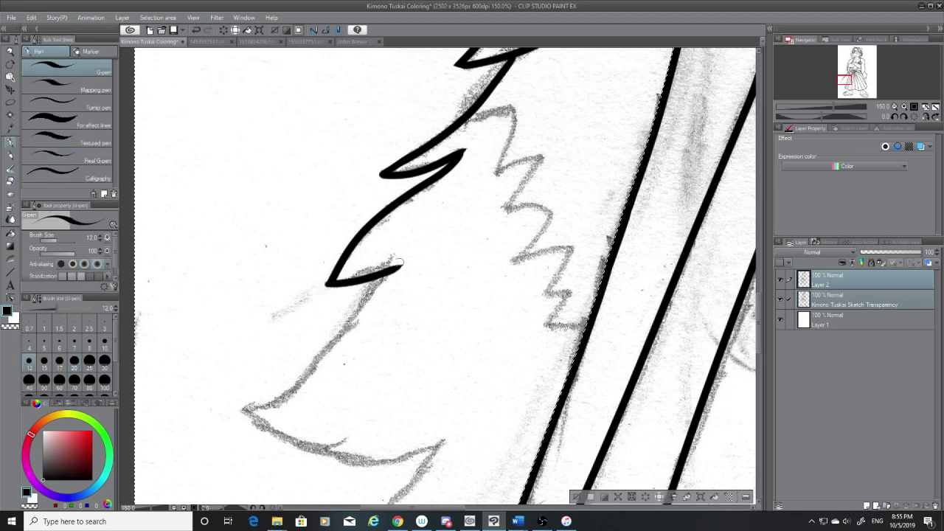
key("ctrl+z")
left_click_drag(328, 285, 396, 259)
key("ctrl+z")
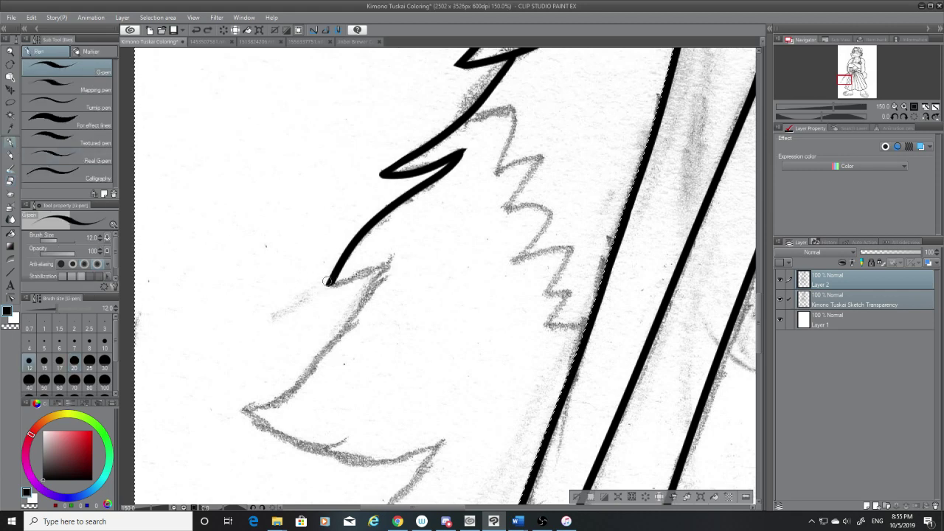
left_click_drag(327, 284, 399, 261)
key("ctrl+z")
left_click_drag(327, 285, 398, 263)
key("ctrl+z")
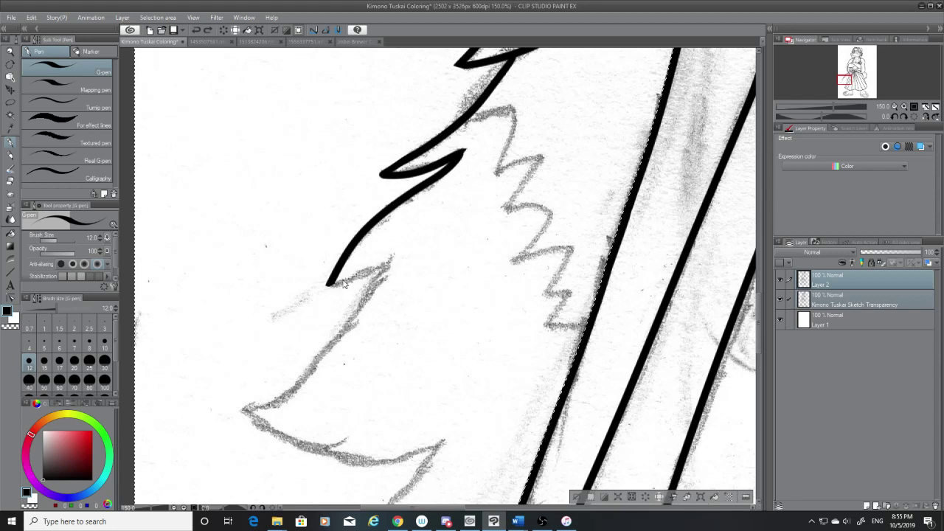
mouse_move(327, 285)
left_mouse_down()
mouse_move(350, 342)
mouse_move(244, 411)
left_mouse_up()
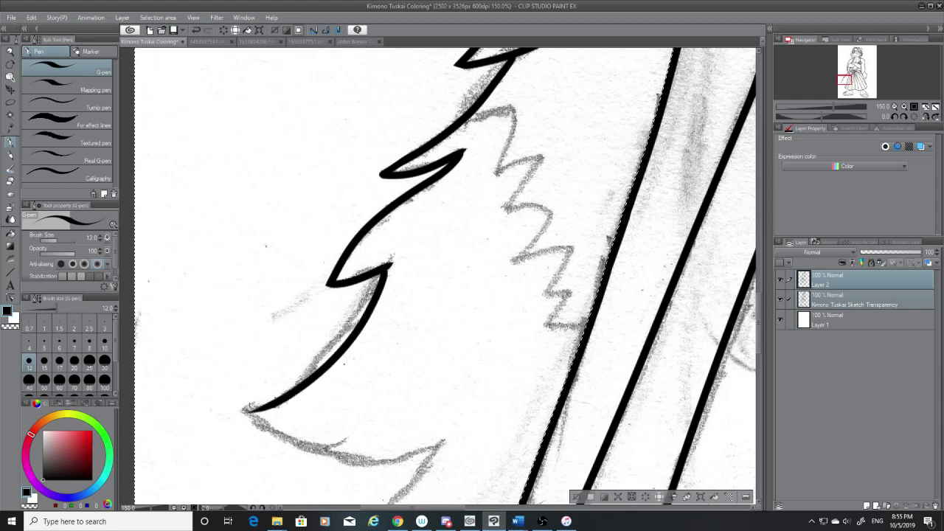
Step: Redraw the tail edge from the third tuft's return stroke down to the tail's pointed tip
key("ctrl+z")
mouse_move(392, 262)
left_mouse_down()
mouse_move(291, 390)
mouse_move(240, 415)
left_mouse_up()
key("ctrl+z")
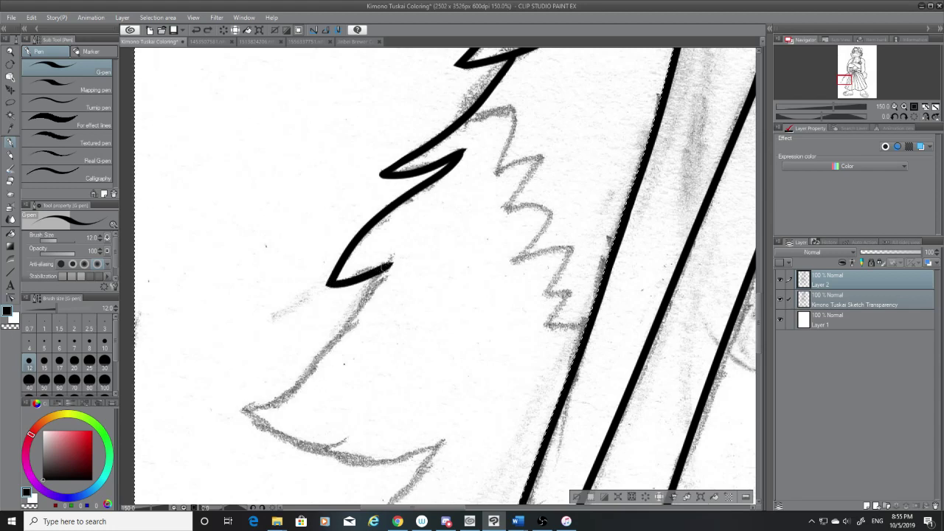
mouse_move(388, 264)
left_mouse_down()
mouse_move(373, 298)
mouse_move(211, 407)
left_mouse_up()
key("ctrl+z")
left_click_drag(384, 268, 235, 420)
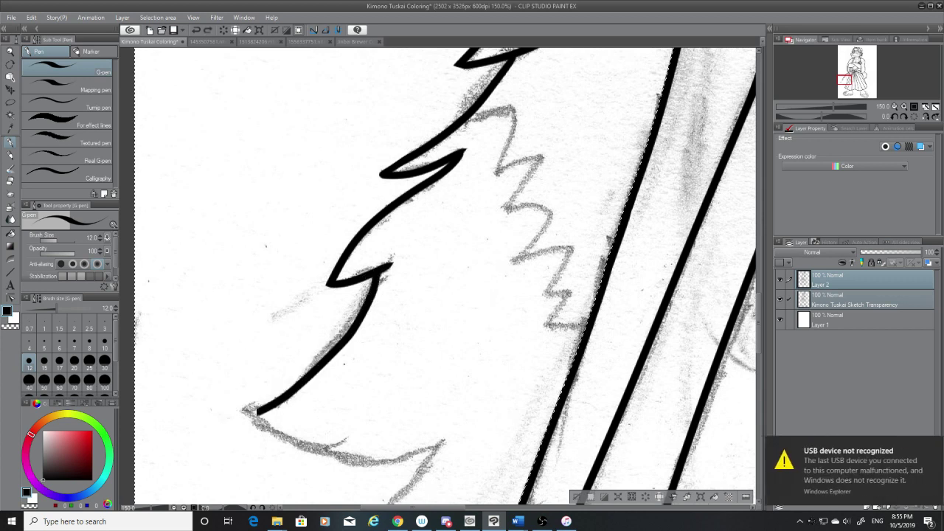
Step: Open the USB device notification and close its message window
left_click(810, 461)
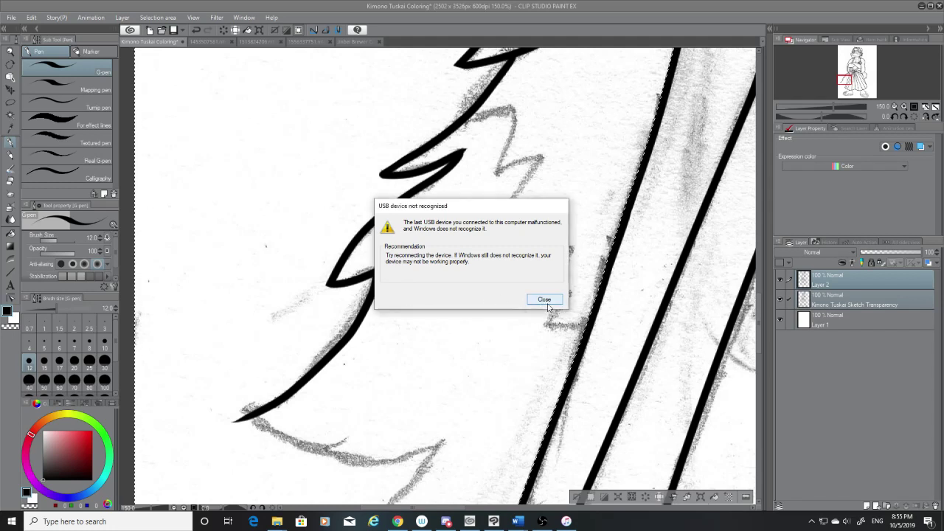
left_click(545, 302)
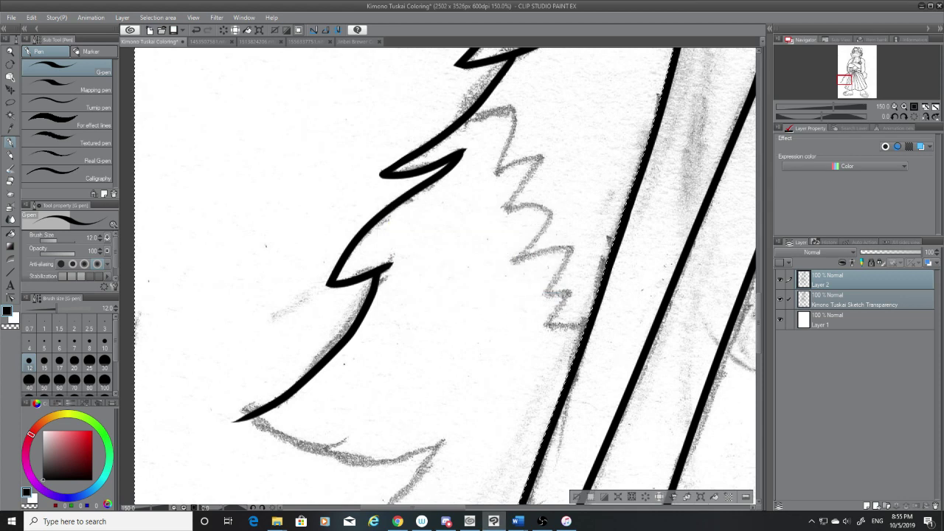
Step: Trim the tail's pointed tip with the Hard eraser and ink the tail's bottom curve from that tip to the next notch with the G-pen
left_click(11, 181)
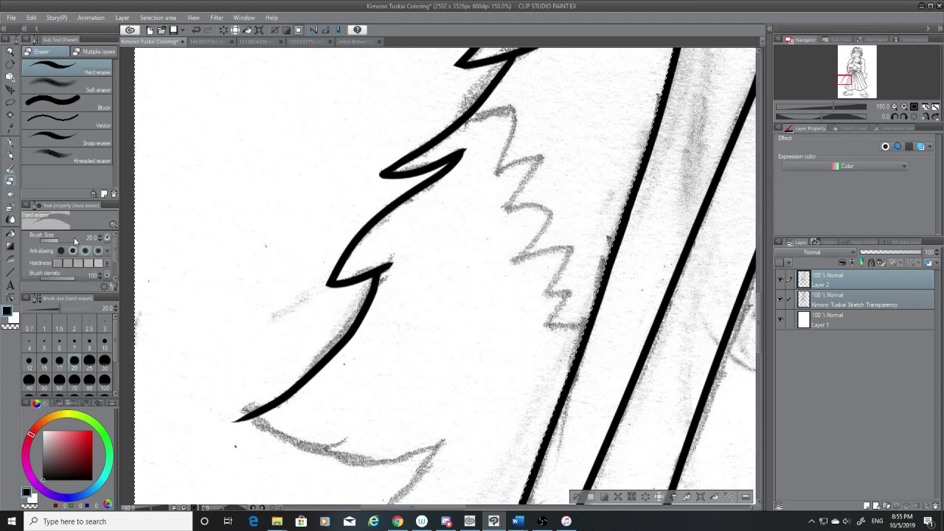
left_click_drag(235, 417, 256, 427)
left_click(10, 141)
left_click_drag(761, 330, 760, 343)
left_click_drag(251, 309, 469, 342)
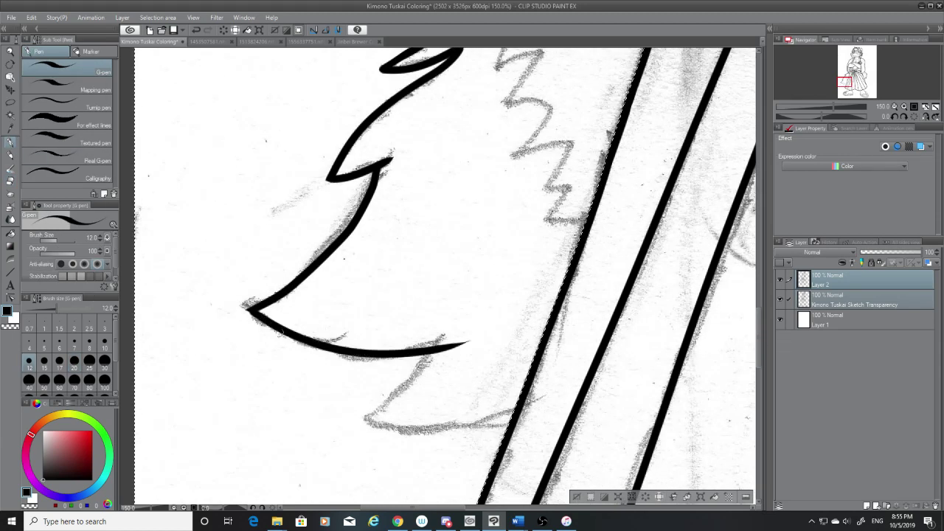
key("ctrl+z")
left_click_drag(250, 310, 451, 327)
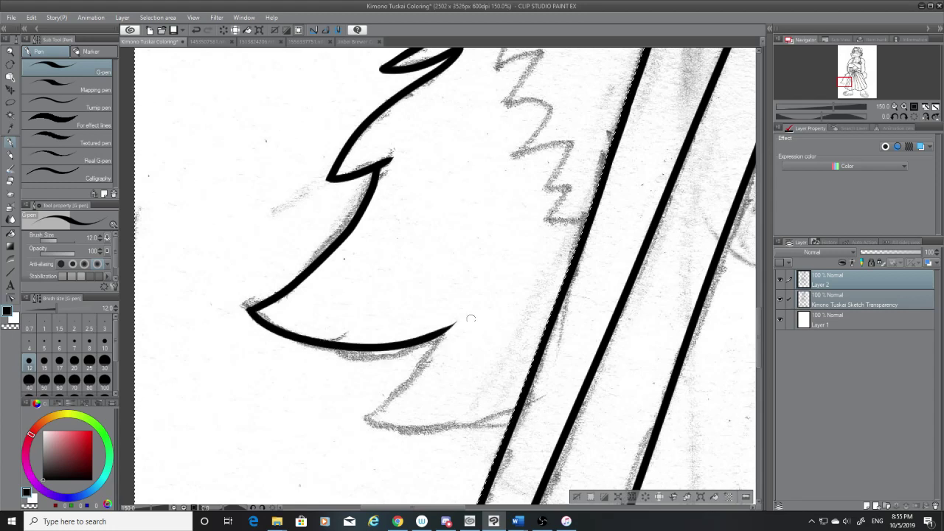
key("ctrl+z")
mouse_move(249, 309)
left_mouse_down()
mouse_move(413, 345)
mouse_move(458, 344)
left_mouse_up()
key("ctrl+z")
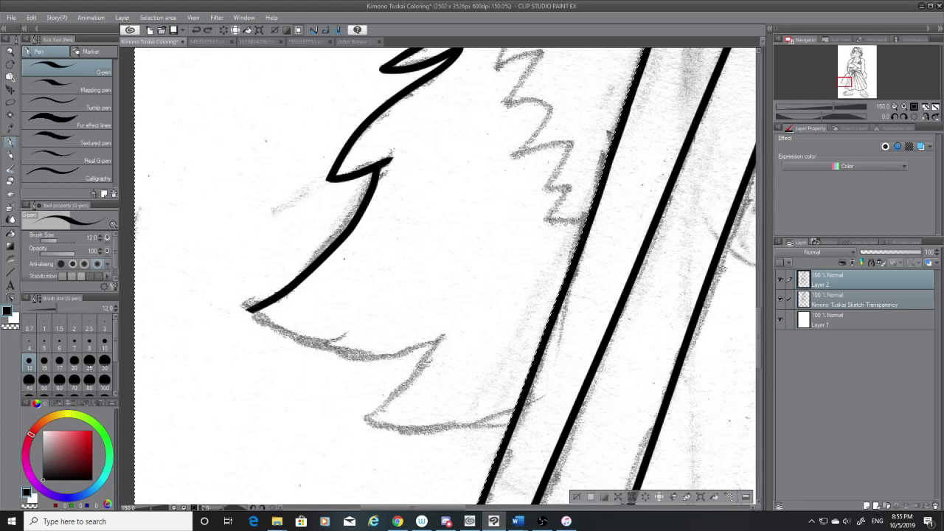
mouse_move(248, 308)
left_mouse_down()
mouse_move(422, 340)
mouse_move(462, 321)
mouse_move(250, 311)
mouse_move(294, 334)
mouse_move(470, 319)
left_mouse_up()
key("ctrl+z")
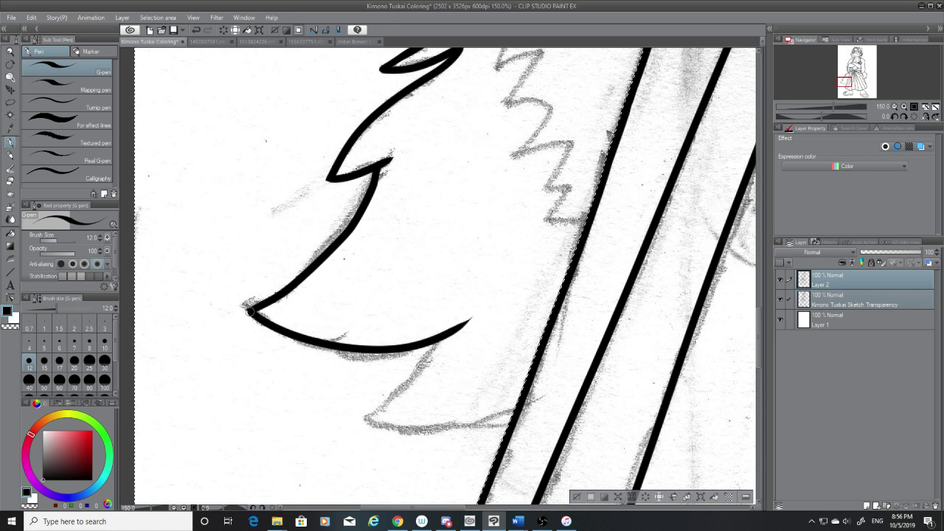
Step: Erase the overshooting end of the tail's bottom curve with the Hard eraser so it stops at the sketched notch
left_click(11, 181)
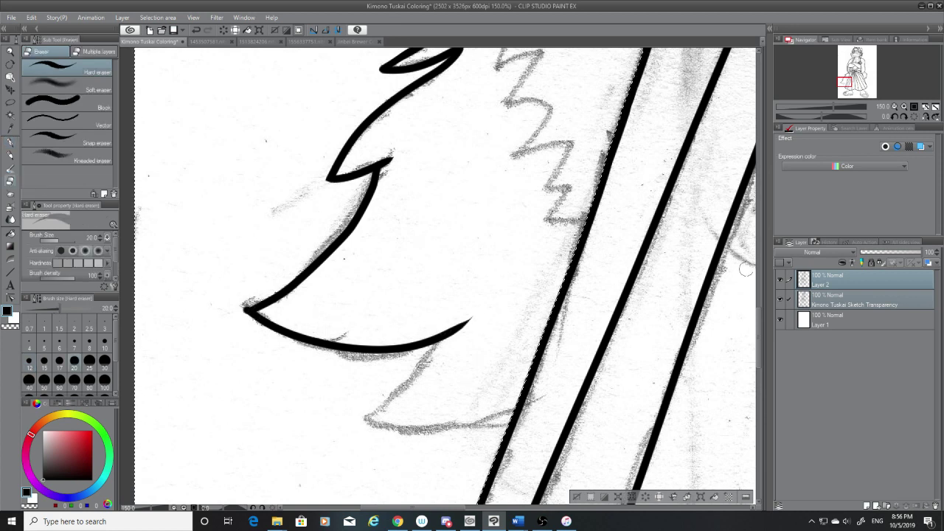
left_click(780, 298)
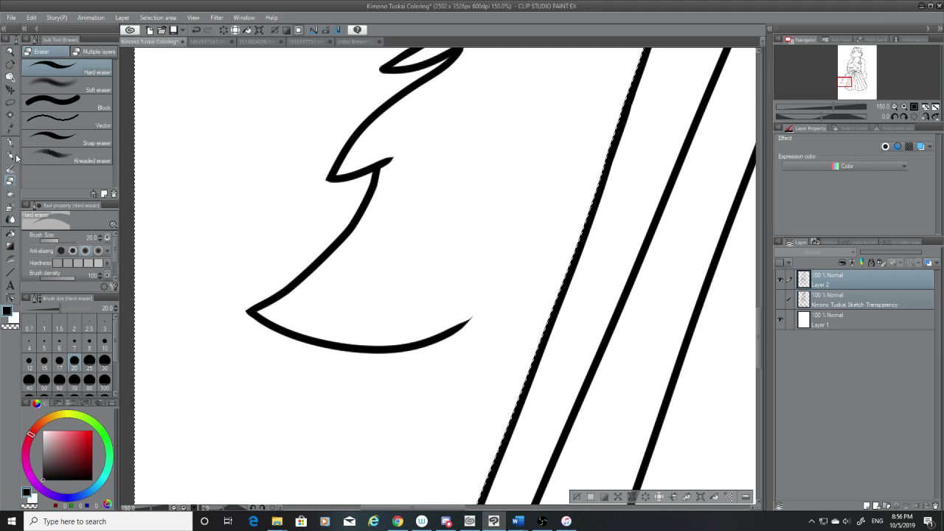
left_click(781, 298)
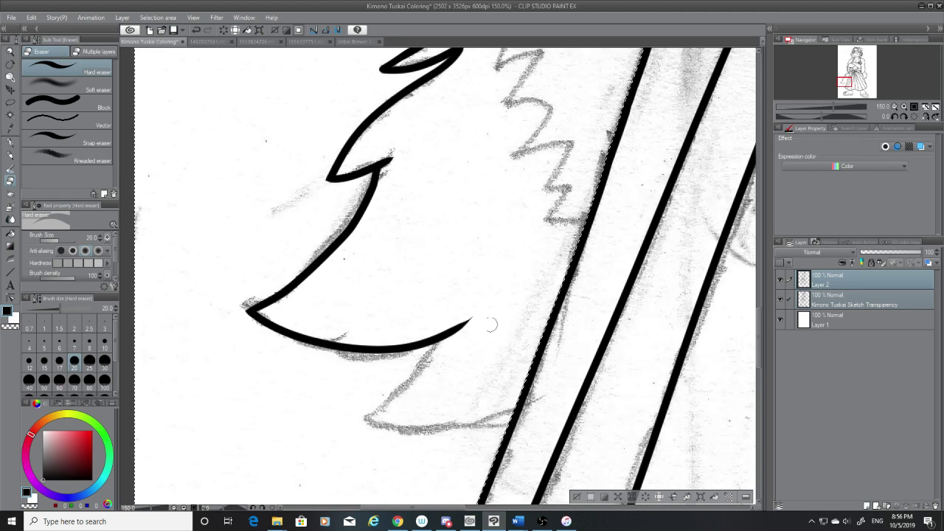
left_click_drag(474, 309, 442, 358)
left_click_drag(468, 315, 429, 361)
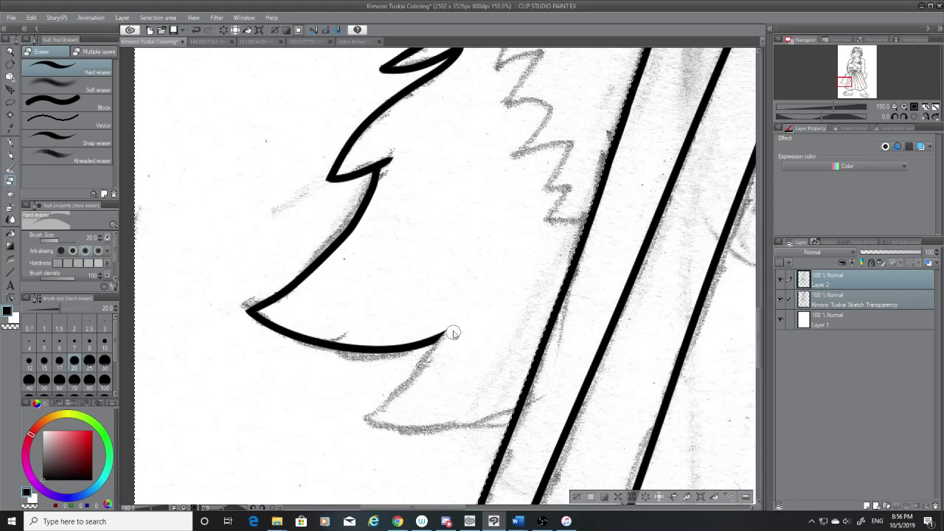
Step: Ink the tail's last tuft with the G-pen, from the notch down to the lower point and across to the skirt edge
left_click(10, 141)
left_click_drag(443, 333, 367, 417)
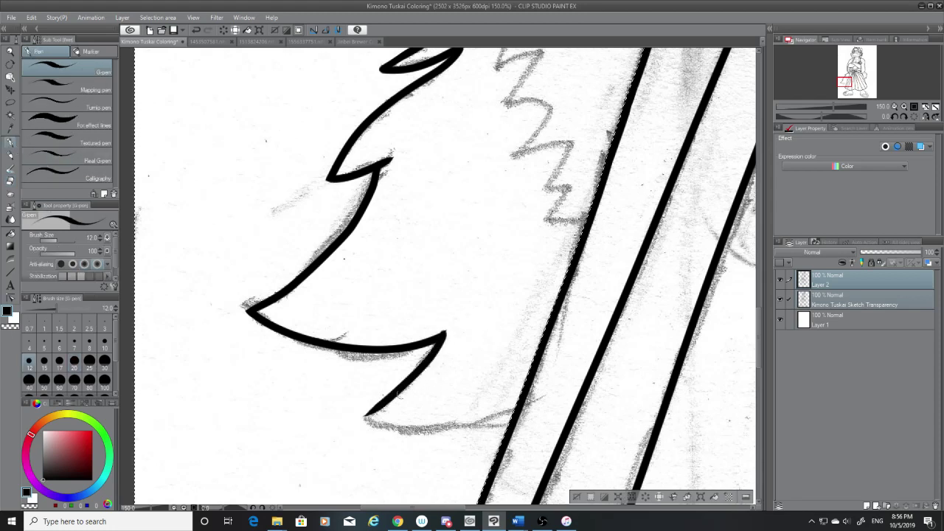
key("ctrl+z")
left_click_drag(443, 333, 377, 408)
key("ctrl+z")
mouse_move(444, 336)
left_mouse_down()
mouse_move(365, 419)
mouse_move(517, 407)
left_mouse_up()
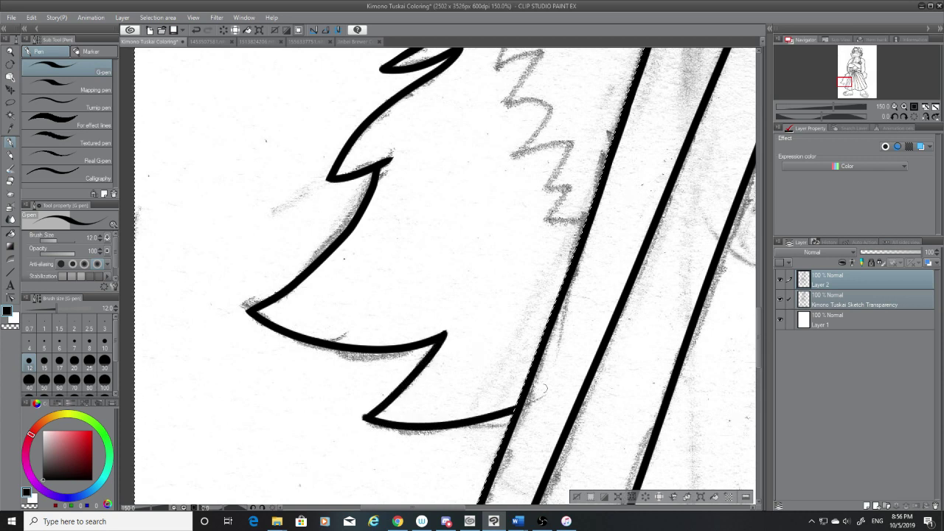
key("ctrl+z")
left_click_drag(365, 418, 517, 410)
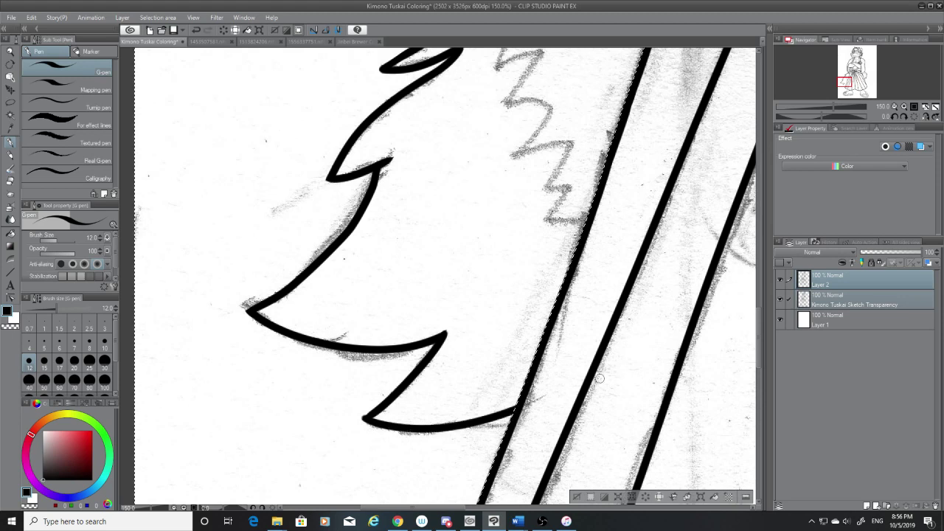
Step: Compare the inked tail and skirt with the pencil sketch by toggling the visibility of the sketch layer and Layer 2
scroll(744, 323, "down", 2)
left_click(779, 299)
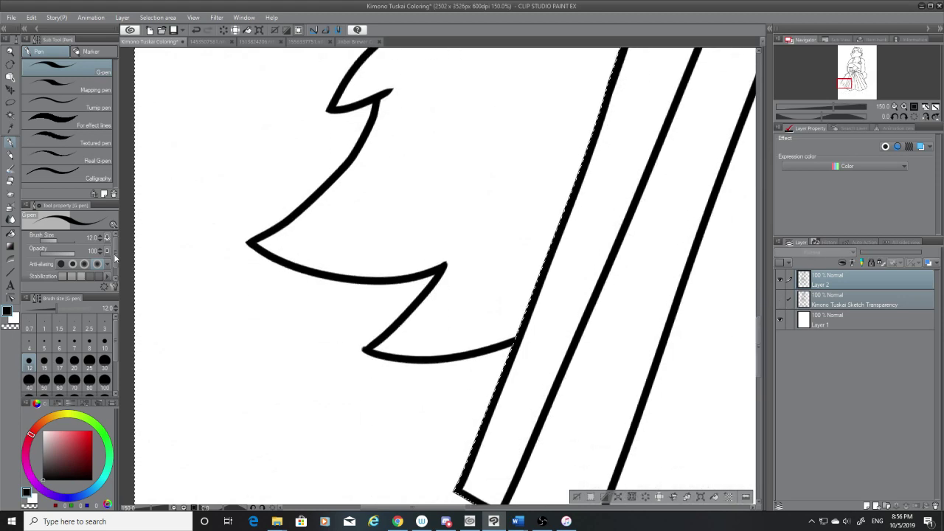
left_click(9, 181)
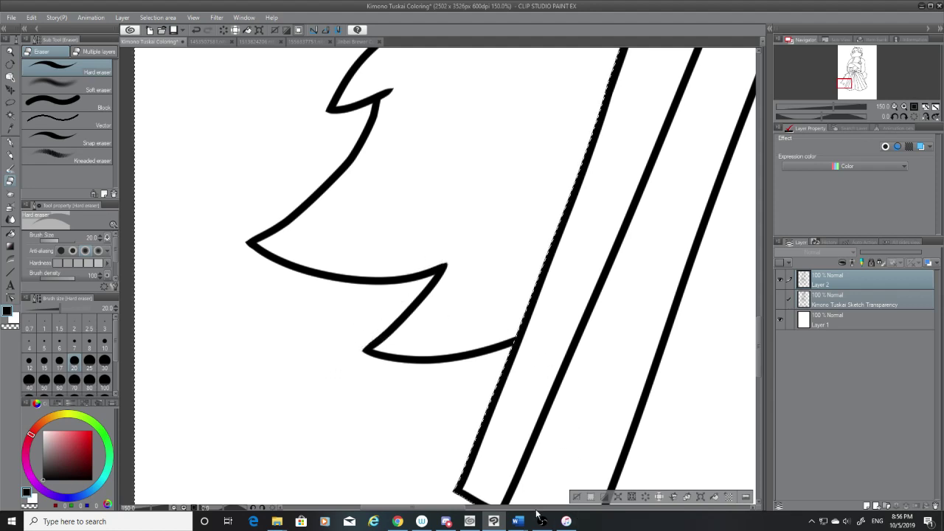
scroll(549, 378, "down", 4)
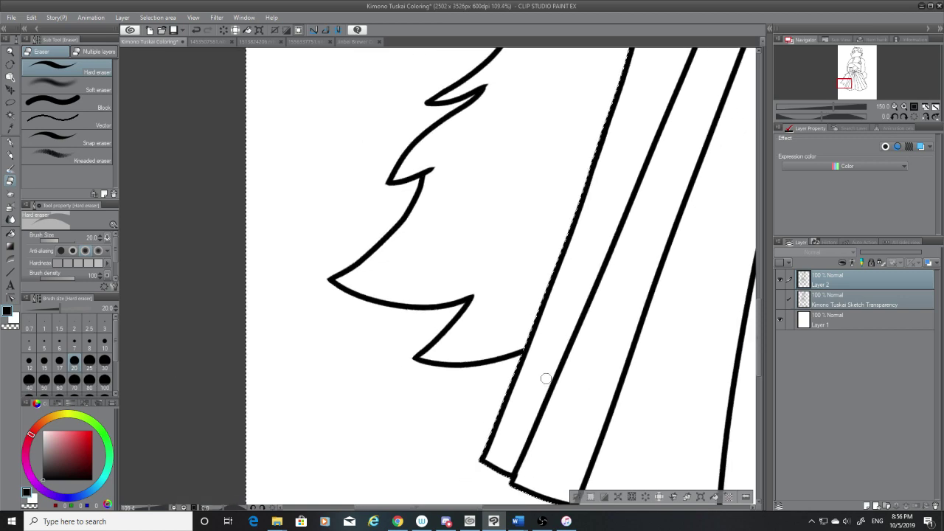
scroll(548, 378, "down", 1)
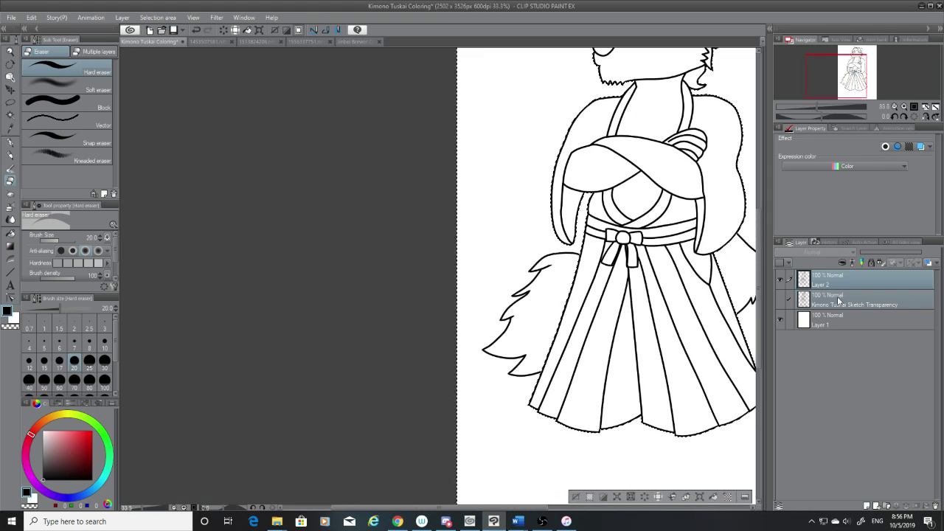
left_click(781, 300)
left_click(781, 281)
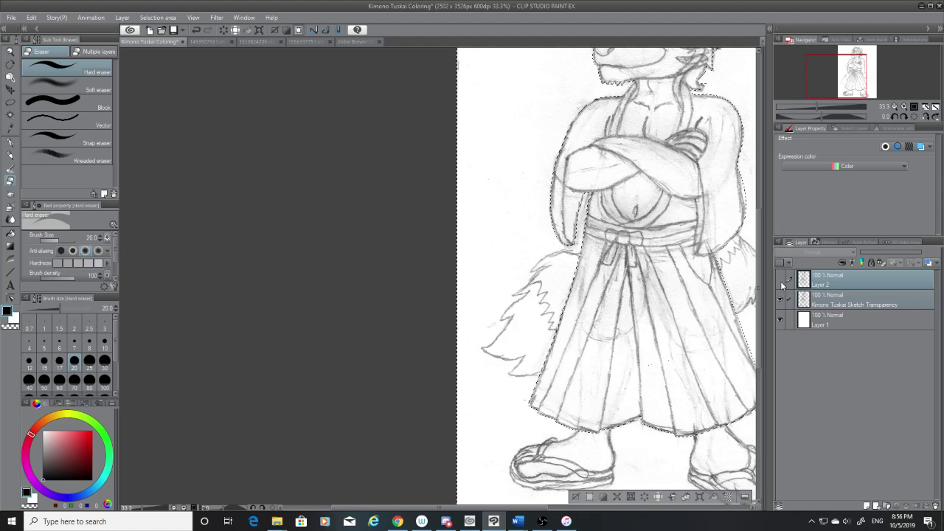
left_click(781, 280)
left_click(781, 281)
scroll(617, 279, "up", 1)
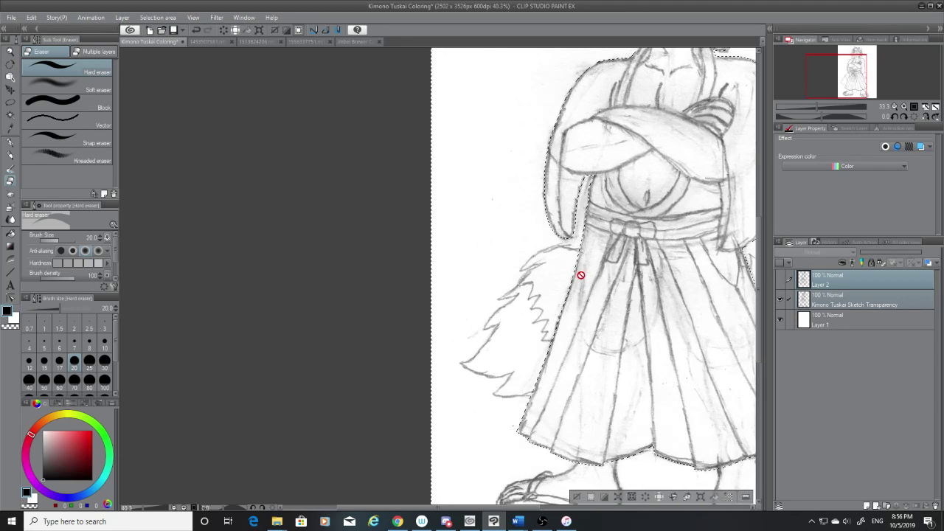
left_click(781, 281)
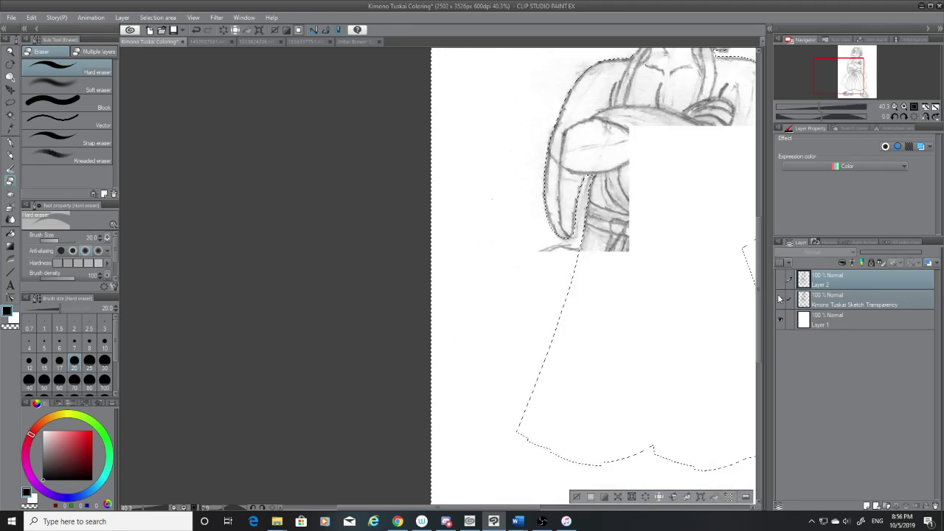
Step: Try to ink the back of the ankle and heel with the G-pen, from the skirt hem down to the sandal
scroll(763, 268, "down", 5)
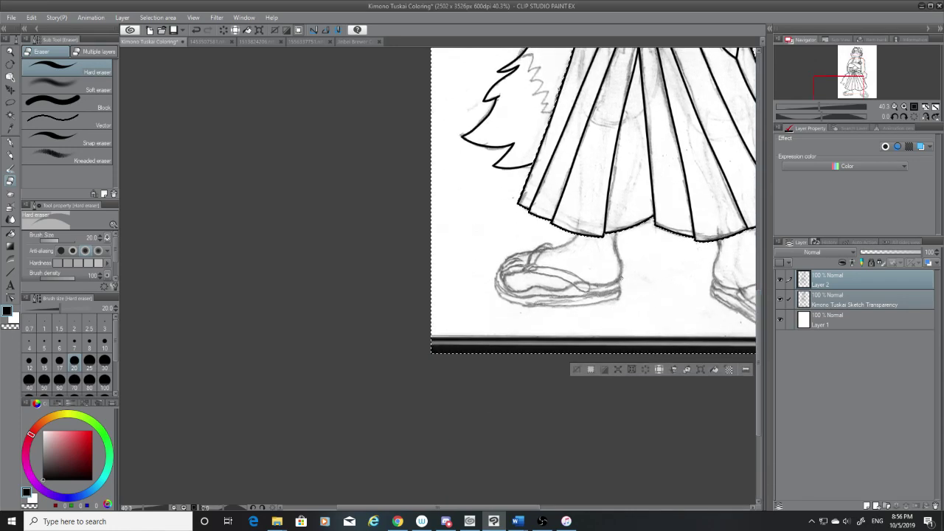
scroll(673, 268, "up", 3)
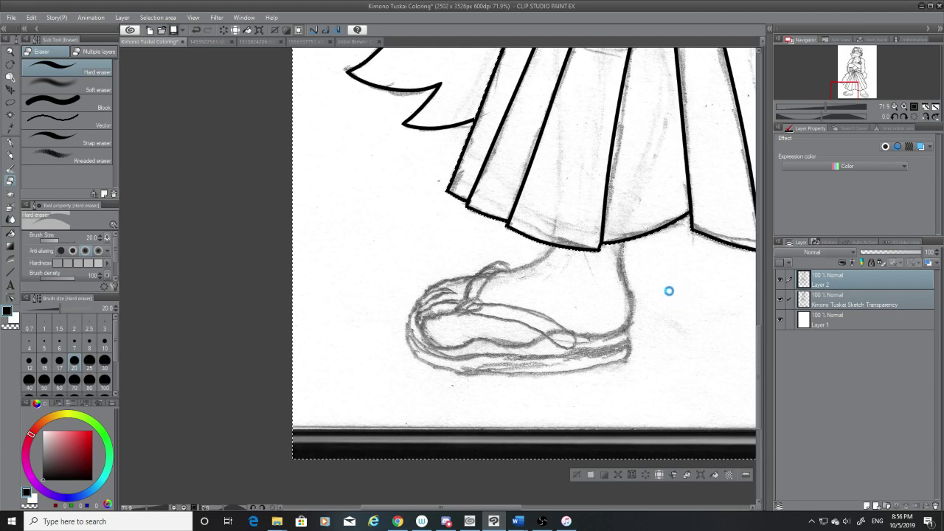
scroll(669, 289, "up", 3)
scroll(613, 206, "up", 1)
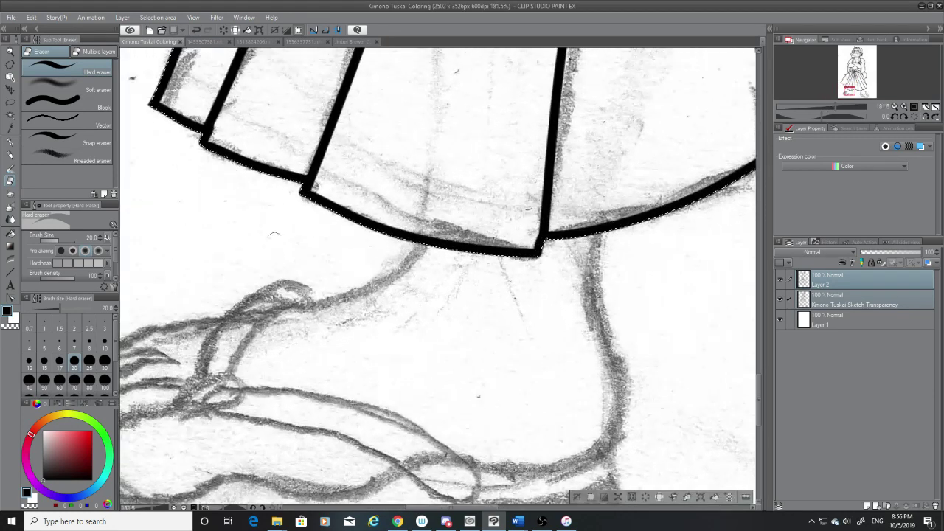
left_click(11, 144)
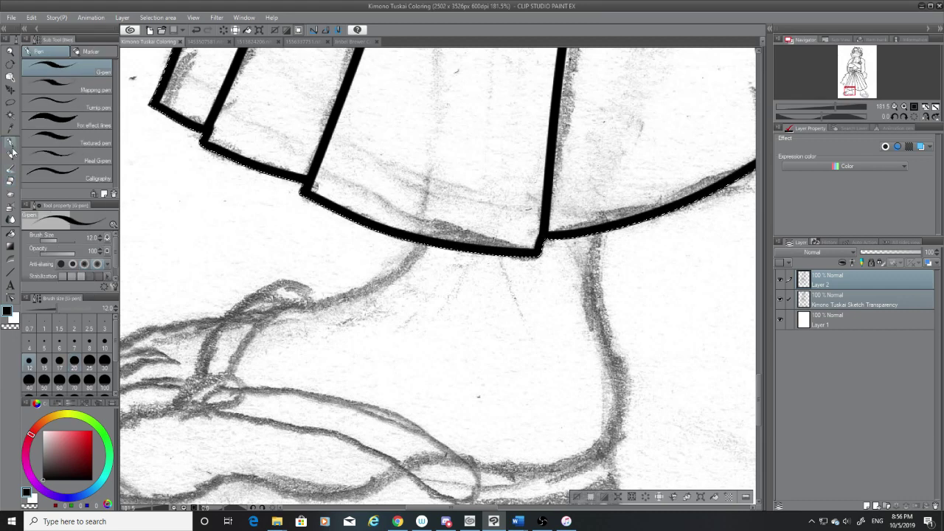
scroll(738, 394, "down", 3)
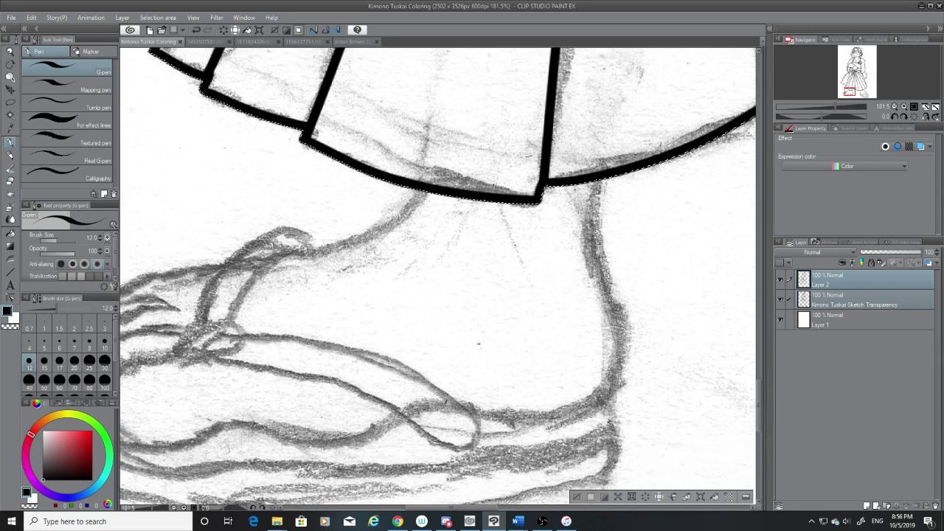
mouse_move(596, 180)
left_mouse_down()
mouse_move(608, 321)
mouse_move(611, 278)
mouse_move(574, 441)
left_mouse_up()
key("ctrl+z")
key("ctrl+z")
mouse_move(598, 181)
left_mouse_down()
mouse_move(602, 252)
mouse_move(554, 441)
left_mouse_up()
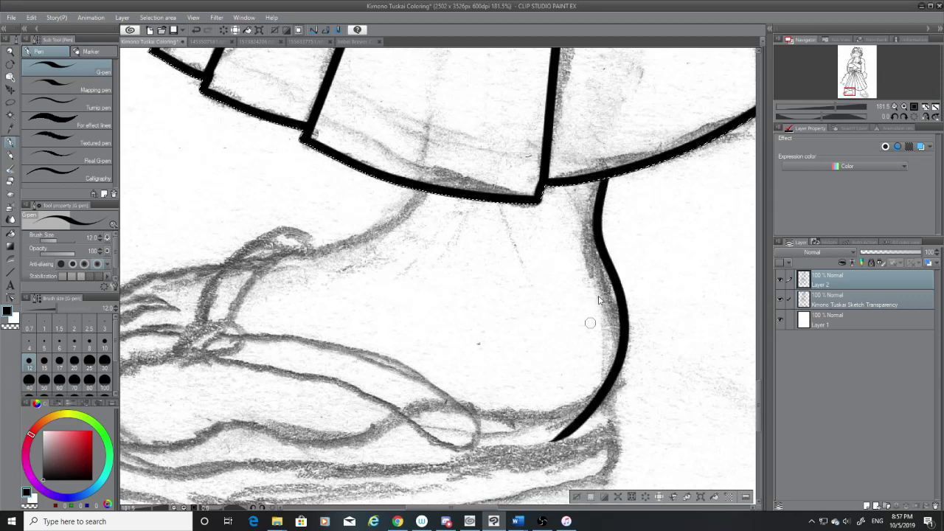
key("ctrl+z")
mouse_move(598, 180)
left_mouse_down()
mouse_move(607, 390)
mouse_move(553, 440)
left_mouse_up()
key("ctrl+z")
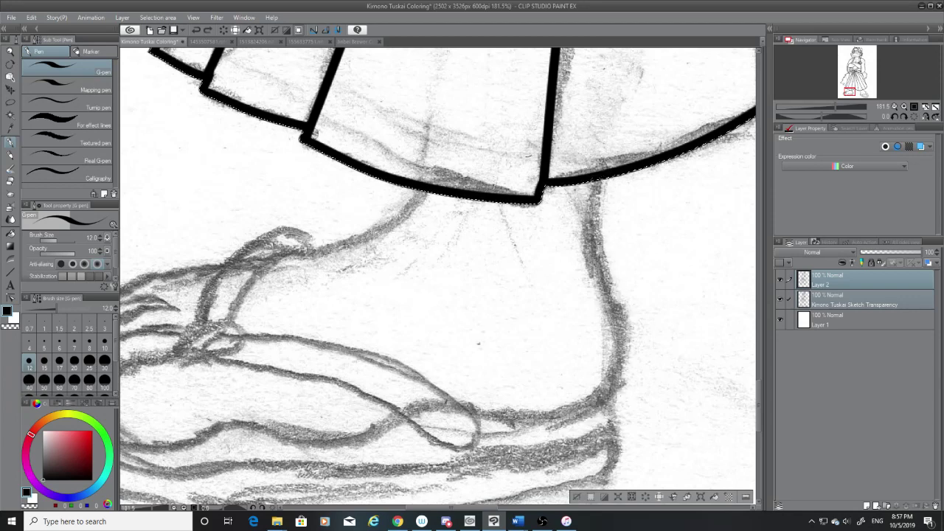
mouse_move(599, 180)
left_mouse_down()
mouse_move(612, 299)
mouse_move(565, 408)
mouse_move(541, 415)
left_mouse_up()
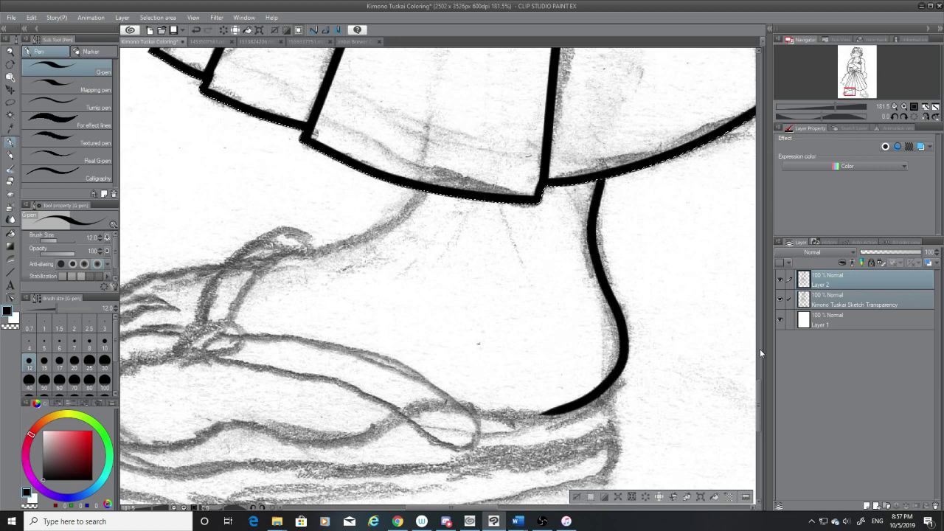
Step: Try to extend the heel line along the foot's lower edge to the sandal strap, then undo the extension and the heel line
left_click_drag(758, 386, 758, 399)
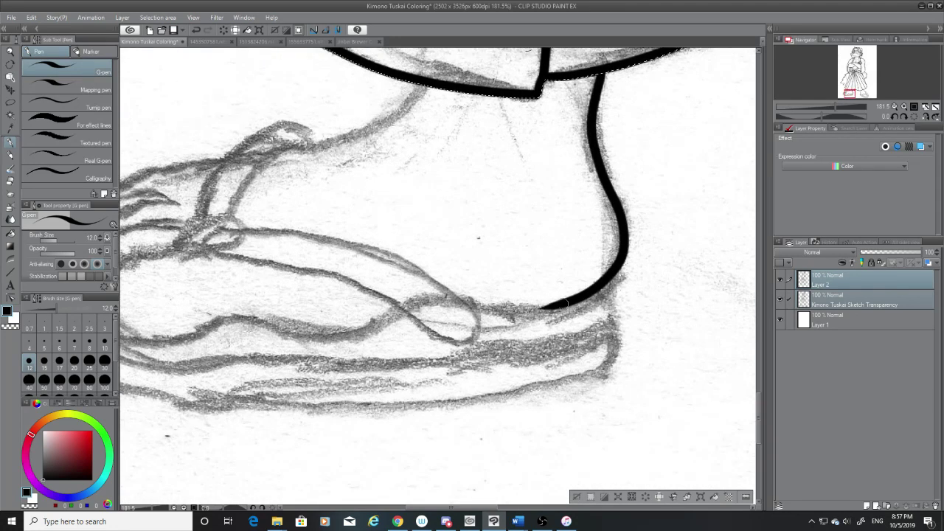
left_click_drag(568, 305, 467, 312)
key("ctrl+z")
left_click_drag(561, 298, 459, 312)
key("ctrl+z")
key("ctrl+z")
mouse_move(564, 300)
left_mouse_down()
mouse_move(466, 310)
mouse_move(453, 301)
left_mouse_up()
key("ctrl+z")
left_click_drag(567, 301, 467, 300)
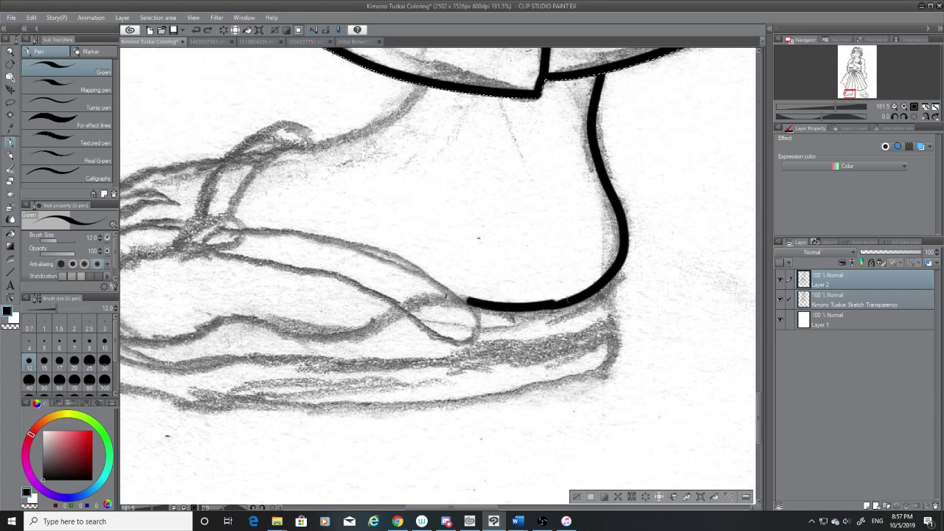
key("ctrl+z")
left_click_drag(565, 301, 461, 310)
key("ctrl+z")
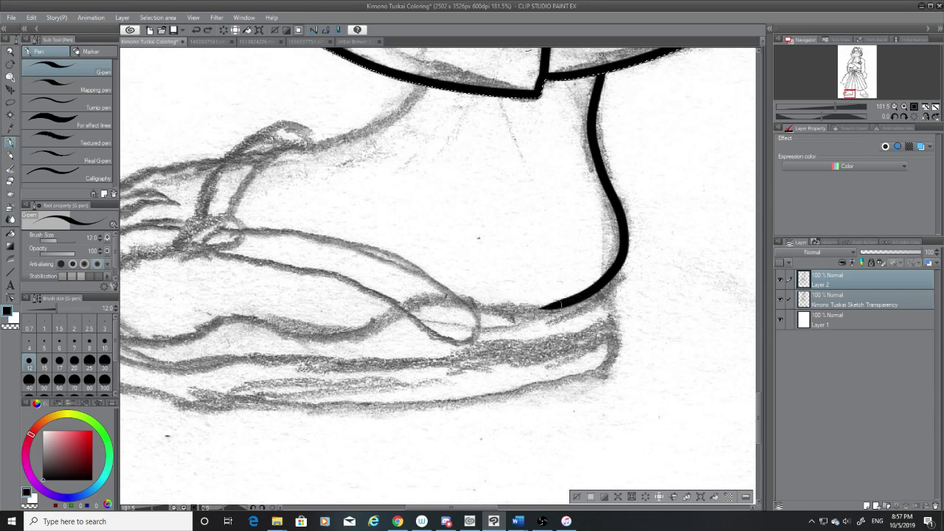
left_click_drag(562, 303, 449, 295)
key("ctrl+z")
key("ctrl+z")
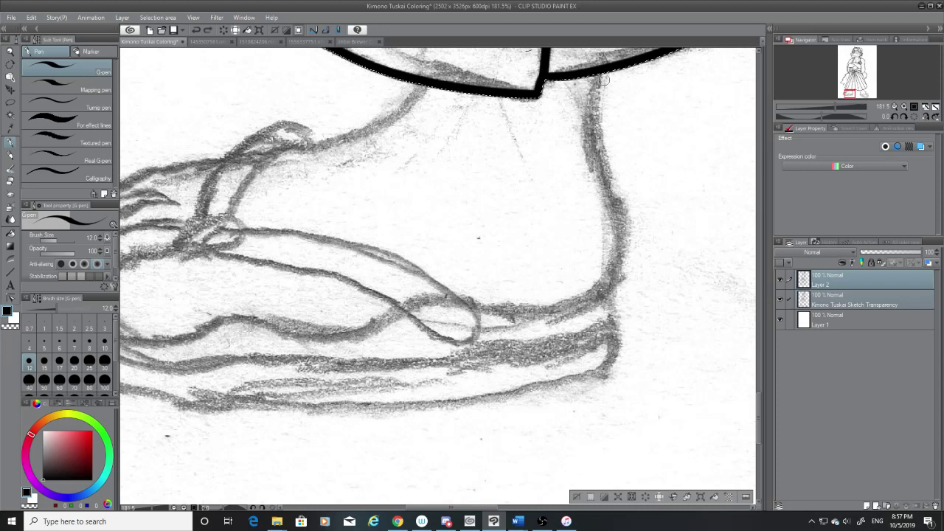
Step: Redraw the back of the ankle and heel from the skirt hem down to the top of the sandal
left_click_drag(601, 74, 546, 336)
key("ctrl+z")
mouse_move(599, 74)
left_mouse_down()
mouse_move(611, 286)
mouse_move(549, 338)
left_mouse_up()
key("ctrl+z")
mouse_move(604, 70)
left_mouse_down()
mouse_move(613, 195)
mouse_move(504, 334)
mouse_move(503, 321)
mouse_move(505, 331)
mouse_move(591, 312)
mouse_move(571, 317)
mouse_move(621, 296)
left_mouse_up()
key("e")
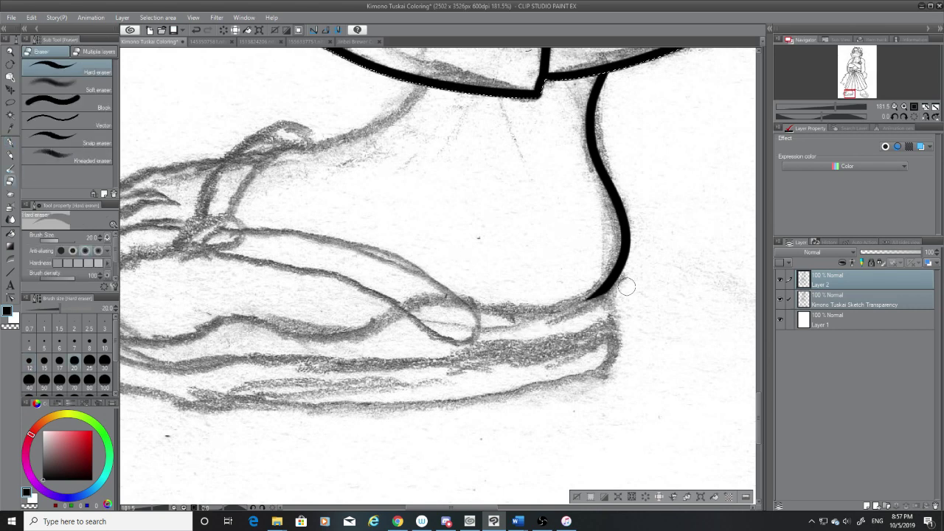
Step: Ink the foot's lower edge with the G-pen from the heel to the sandal strap, redrawing it as one smooth curve
key("p")
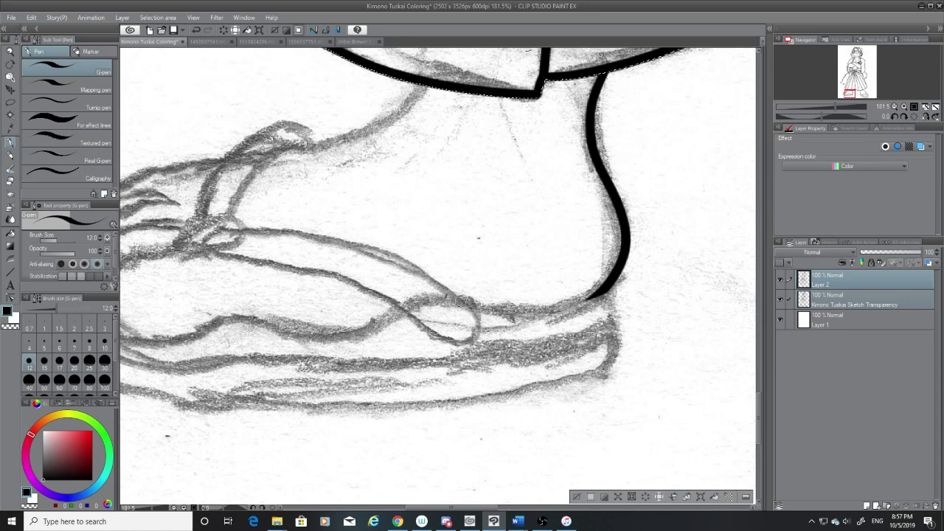
mouse_move(459, 301)
left_mouse_down()
mouse_move(607, 287)
mouse_move(591, 300)
mouse_move(459, 295)
left_mouse_up()
key("ctrl+z")
key("ctrl+z")
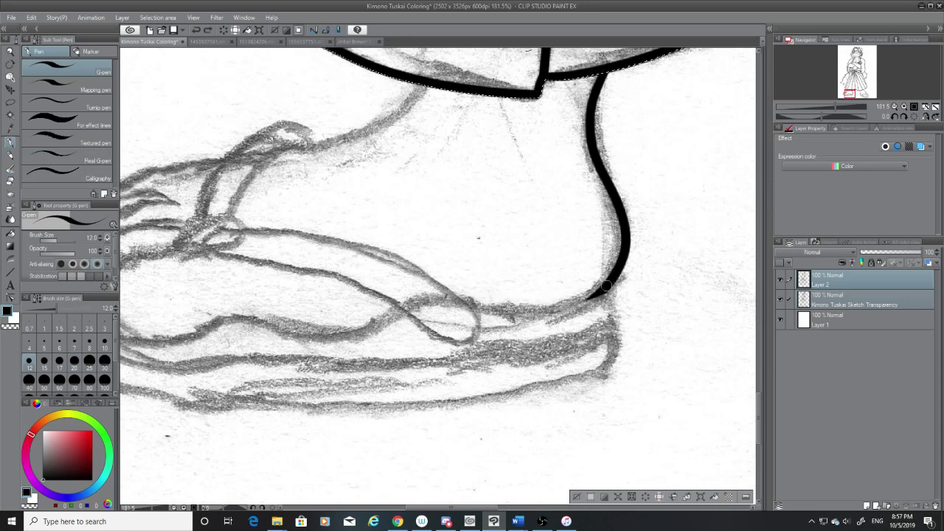
left_click_drag(605, 286, 436, 314)
key("ctrl+z")
mouse_move(609, 286)
left_mouse_down()
mouse_move(563, 310)
mouse_move(412, 289)
left_mouse_up()
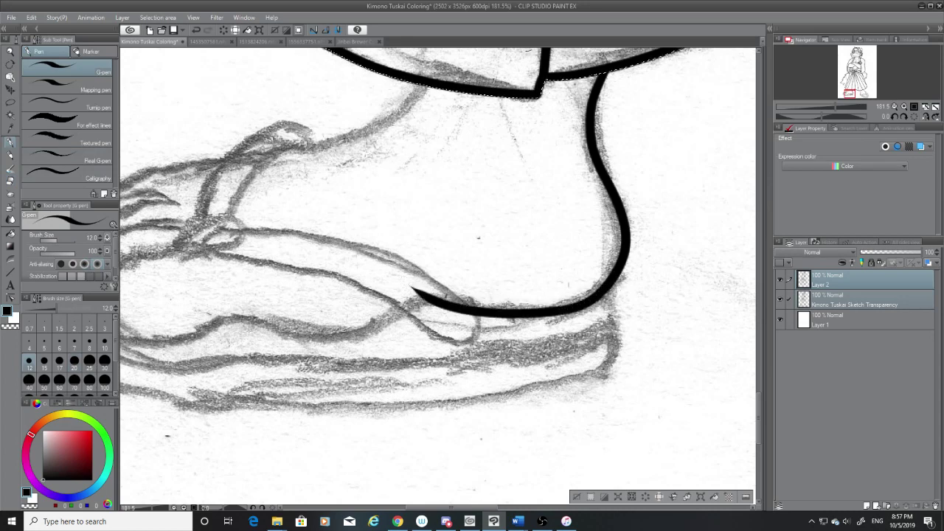
Step: Check the foot lines with the sketch hidden, then erase the part of the foot's lower line that crosses the sandal strap
left_click(782, 298)
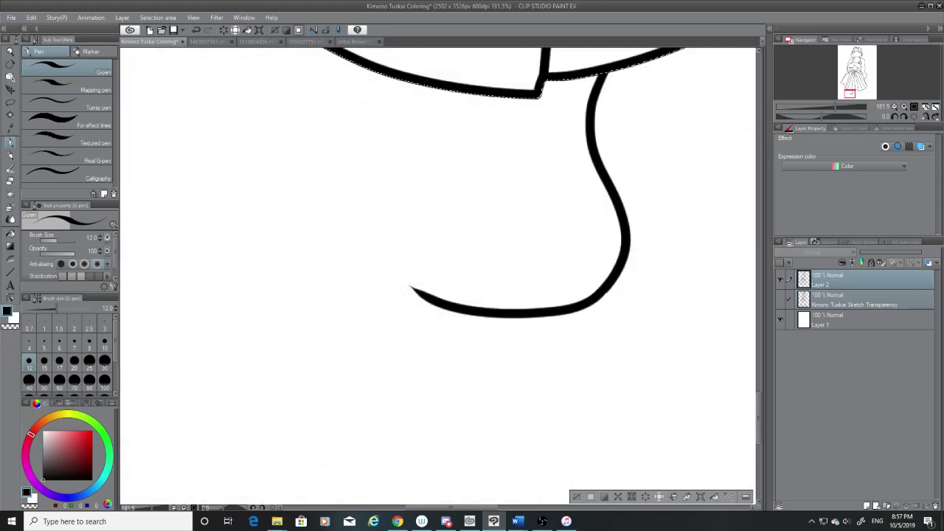
key("ctrl+z")
left_click(780, 298)
left_click(9, 181)
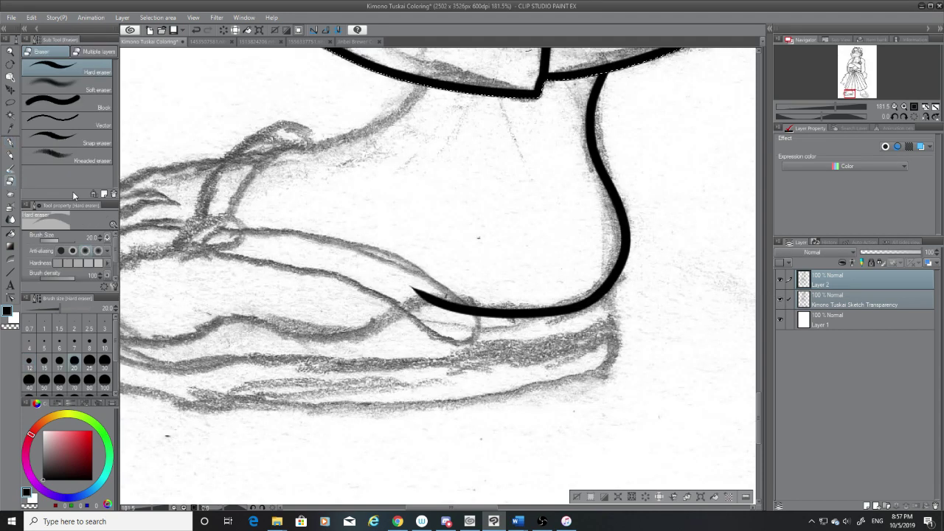
mouse_move(419, 290)
left_mouse_down()
mouse_move(462, 320)
mouse_move(444, 294)
mouse_move(494, 333)
left_mouse_up()
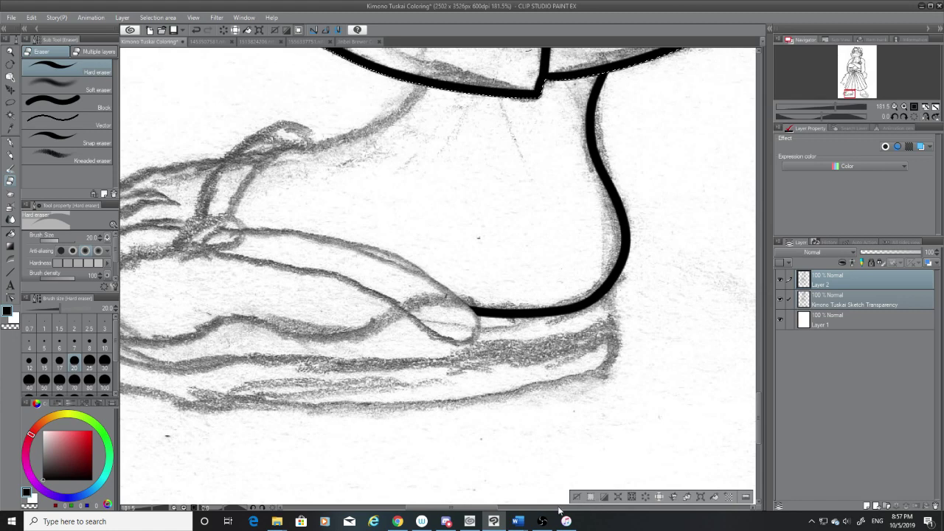
Step: Ink the front of the ankle from the skirt hem down to the sandal's upper strap, and erase the end that overlaps the strap
left_click_drag(493, 507, 484, 507)
scroll(756, 393, "up", 5)
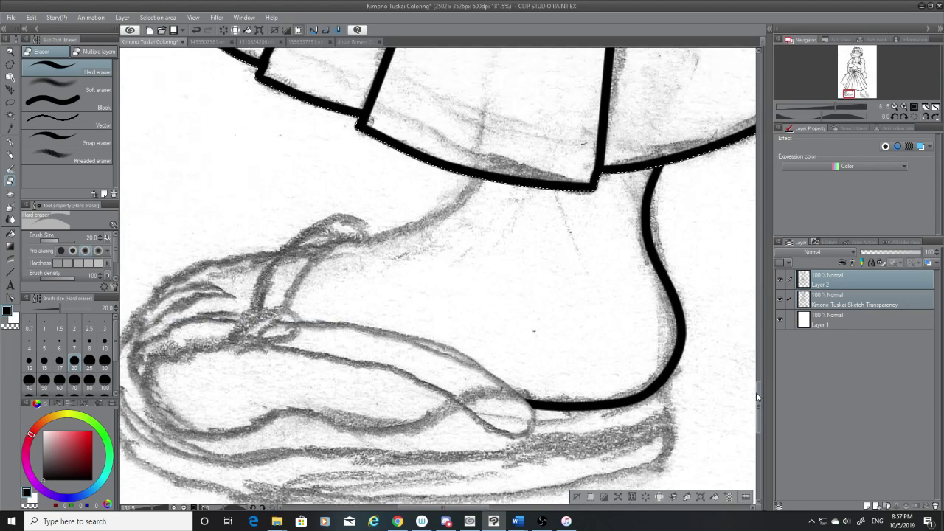
key("p")
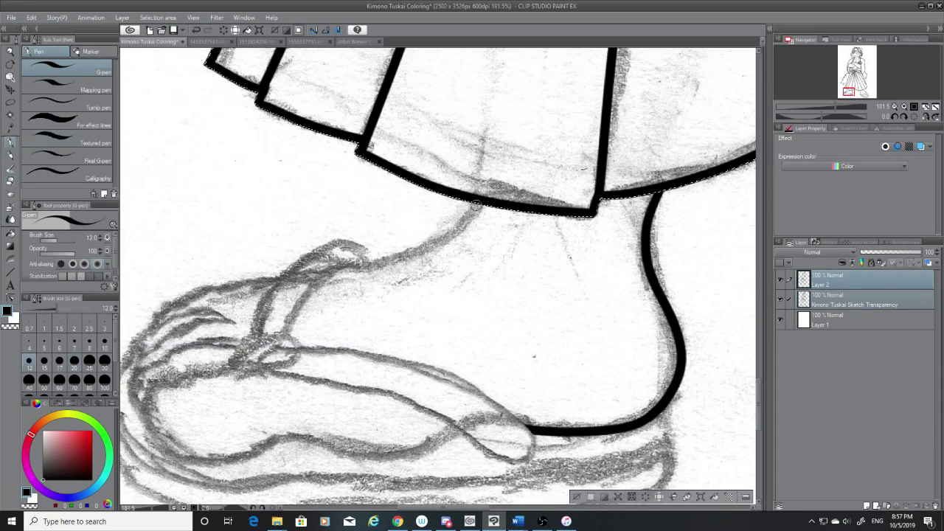
mouse_move(481, 203)
left_mouse_down()
mouse_move(459, 223)
mouse_move(332, 259)
left_mouse_up()
key("ctrl+z")
mouse_move(482, 203)
left_mouse_down()
mouse_move(444, 236)
mouse_move(295, 265)
left_mouse_up()
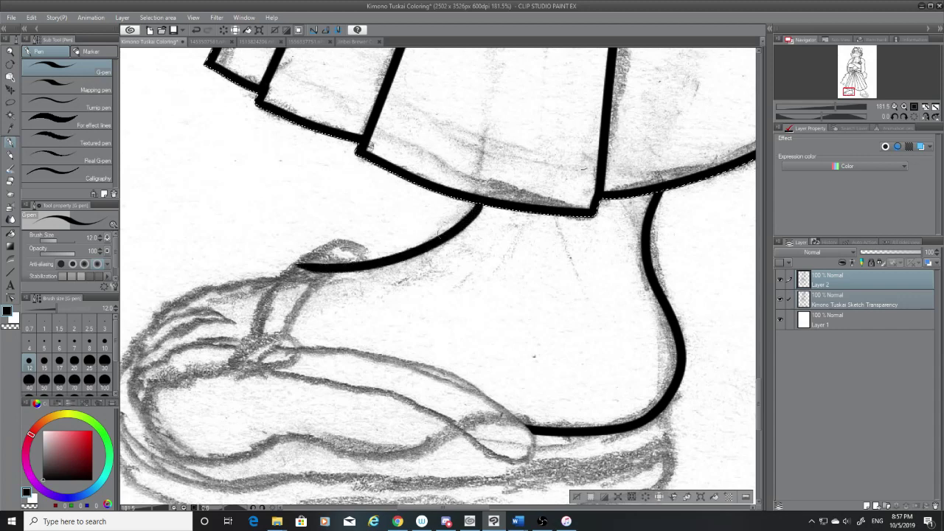
left_click(10, 180)
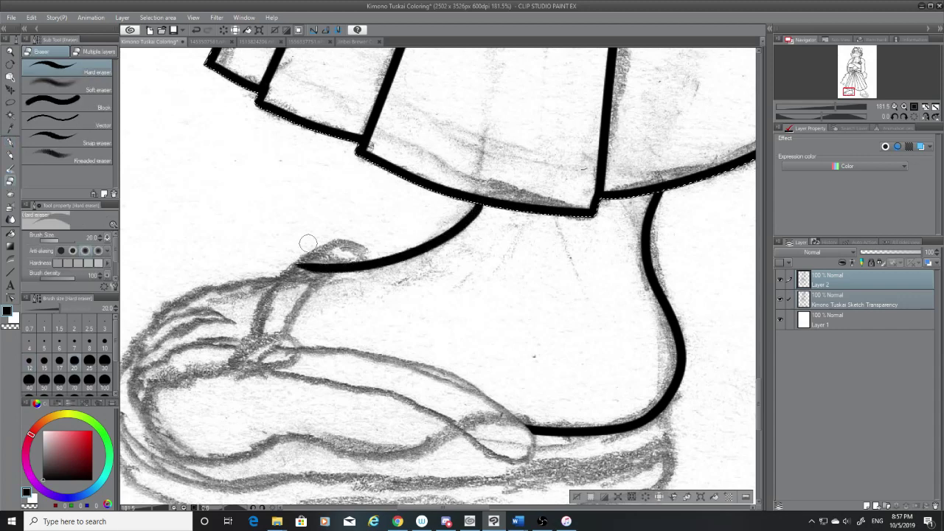
left_click_drag(336, 268, 295, 265)
Step: Ink the outer edge of the upper strap with the G-pen as a curve from the top of the foot down to the toe knot
left_click(10, 143)
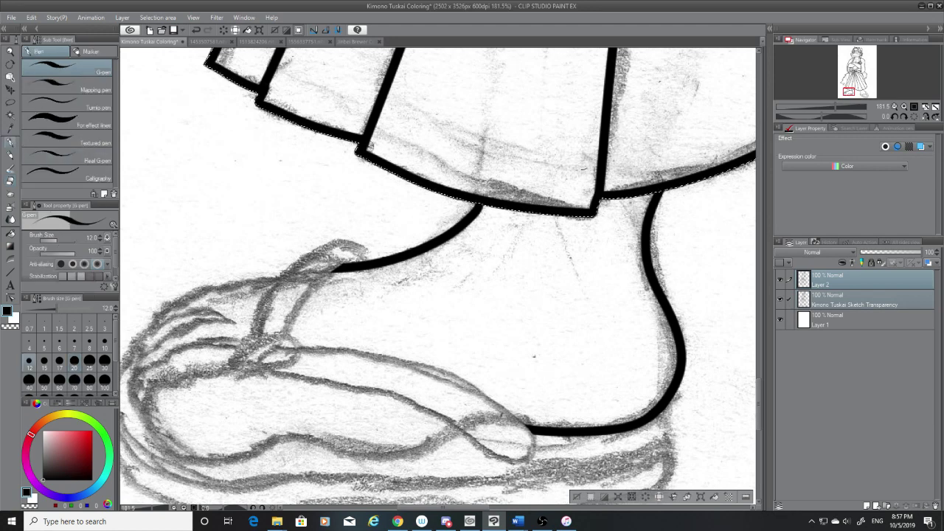
mouse_move(374, 260)
left_mouse_down()
mouse_move(299, 251)
mouse_move(364, 255)
mouse_move(256, 313)
mouse_move(245, 349)
left_mouse_up()
key("ctrl+z")
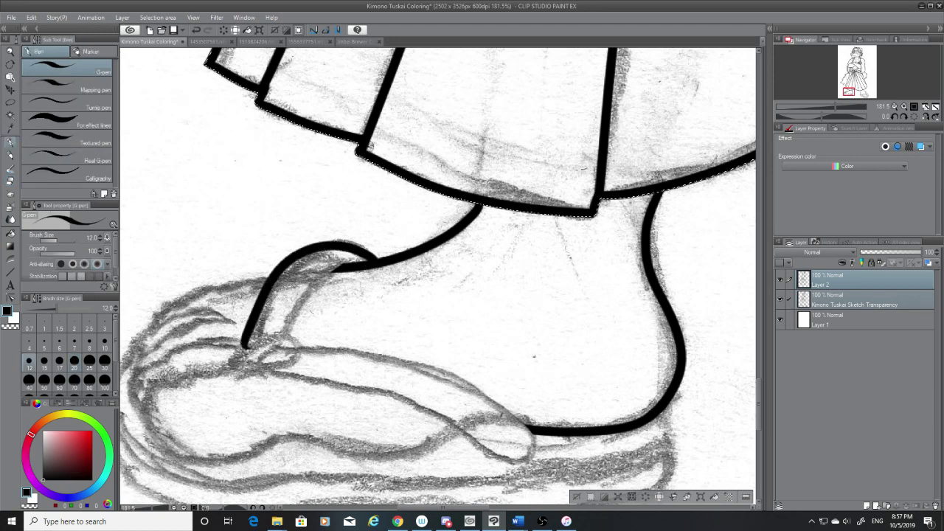
key("ctrl+z")
left_click_drag(367, 259, 245, 349)
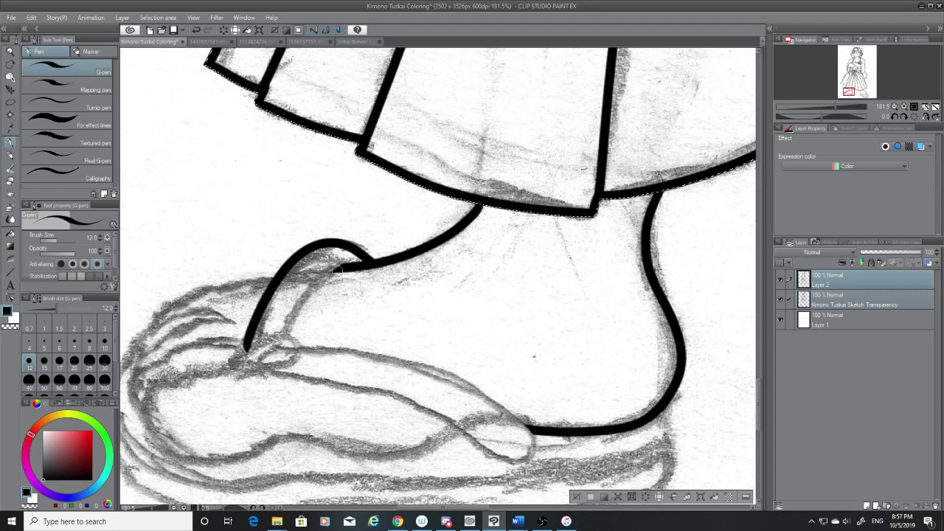
Step: Ink the inner edge of the upper strap from the instep line down to the toe knot, redrawing it for a smoother curve
left_click_drag(341, 265, 274, 351)
key("ctrl+z")
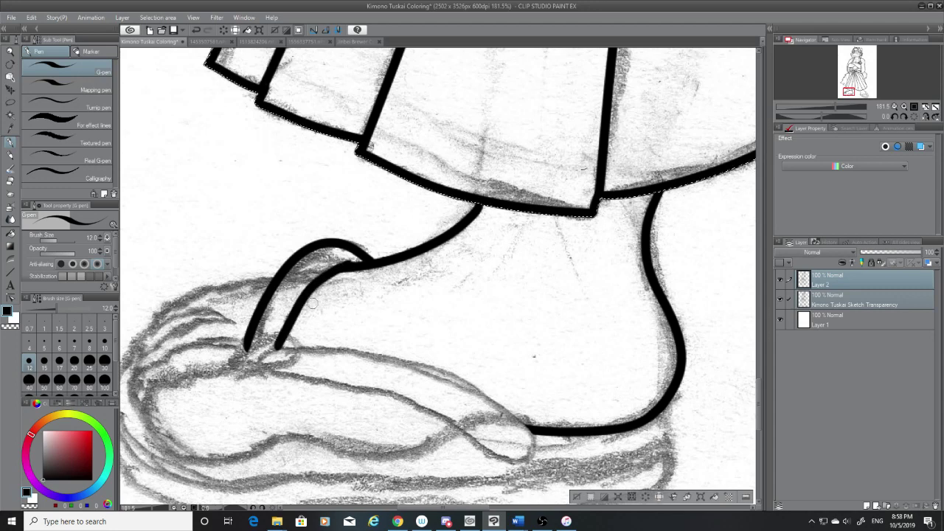
key("ctrl+z")
mouse_move(345, 264)
left_mouse_down()
mouse_move(312, 290)
mouse_move(282, 360)
left_mouse_up()
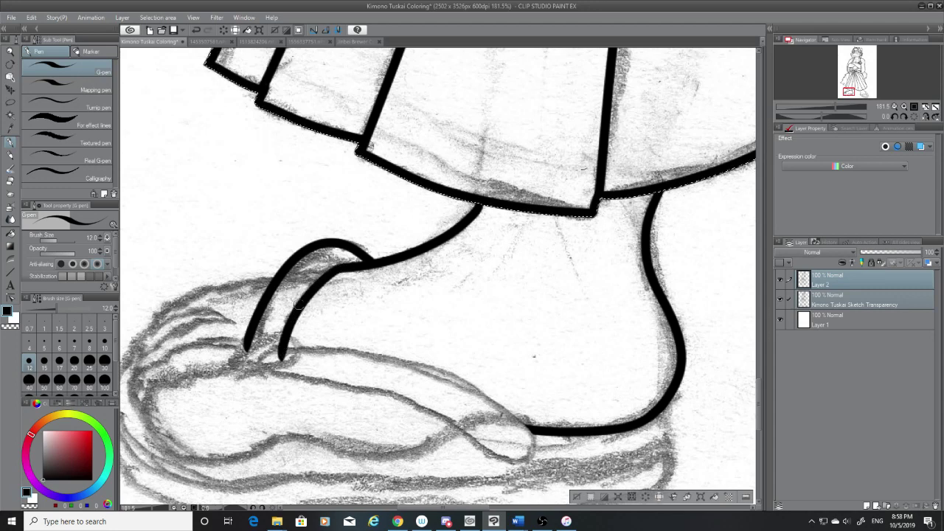
Step: Erase the lower ends of both upper strap edges where they run into the toe knot
left_click_drag(479, 508, 461, 508)
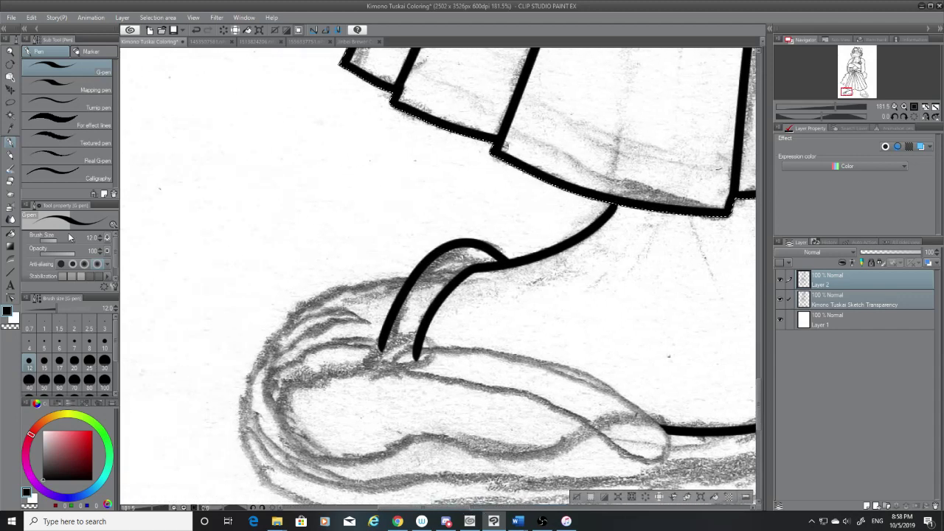
key("e")
mouse_move(424, 364)
left_mouse_down()
mouse_move(415, 347)
mouse_move(433, 347)
left_mouse_up()
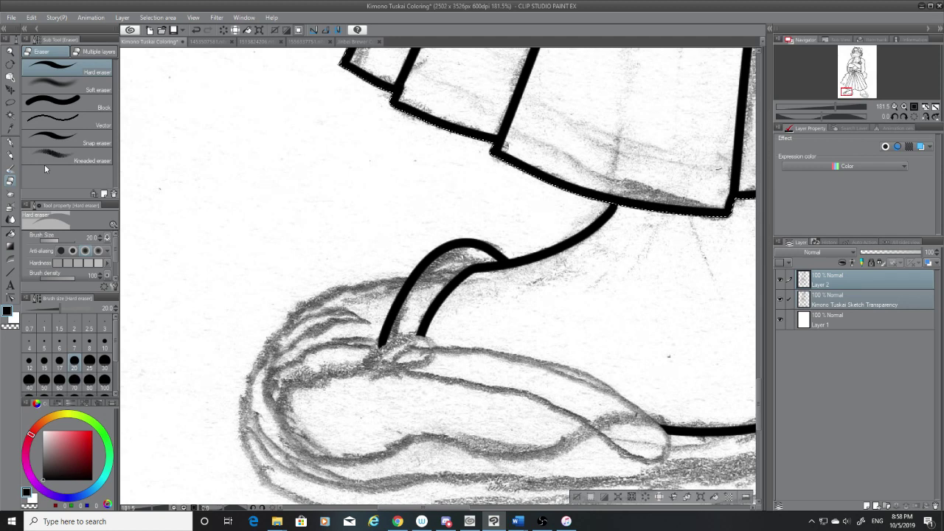
Step: Ink a short arc over the toe knot at the base of the upper strap, redrawing it until it follows the sketch
left_click(10, 142)
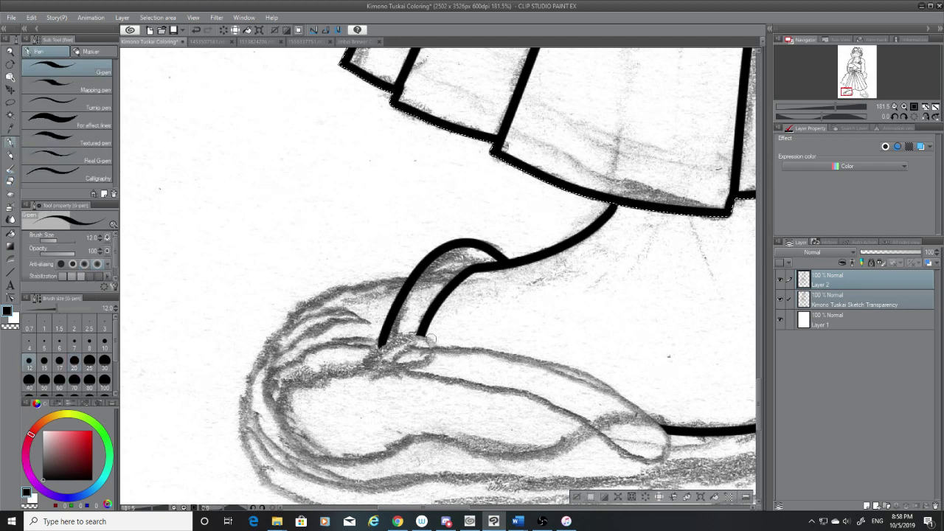
mouse_move(434, 344)
left_mouse_down()
mouse_move(415, 337)
mouse_move(376, 357)
left_mouse_up()
key("ctrl+z")
left_click_drag(435, 346, 368, 367)
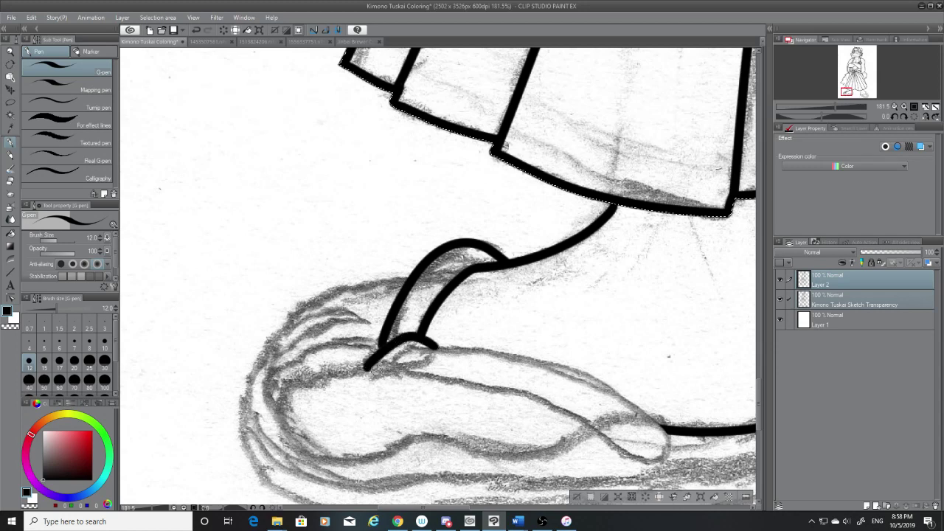
key("ctrl+z")
left_click_drag(436, 345, 360, 366)
key("ctrl+z")
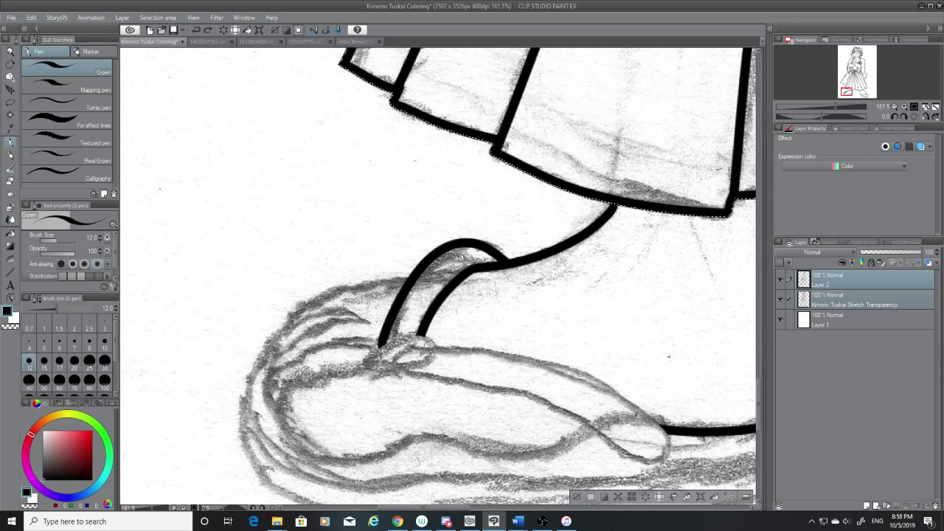
mouse_move(435, 345)
left_mouse_down()
mouse_move(361, 367)
mouse_move(380, 342)
mouse_move(359, 366)
left_mouse_up()
key("ctrl+z")
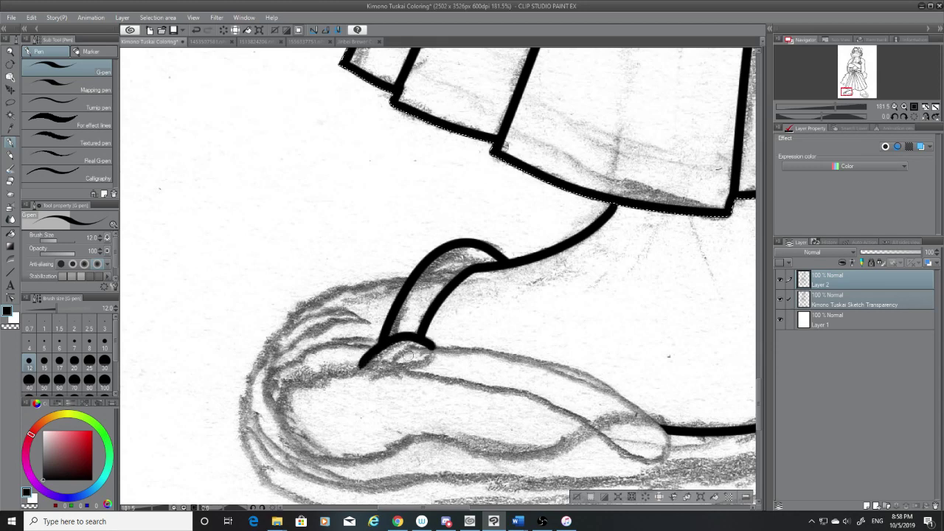
key("ctrl+z")
Step: Try to ink the side strap's edge from the toe knot toward the heel, undoing each attempt
mouse_move(437, 345)
left_mouse_down()
mouse_move(368, 358)
mouse_move(672, 441)
left_mouse_up()
key("ctrl+z")
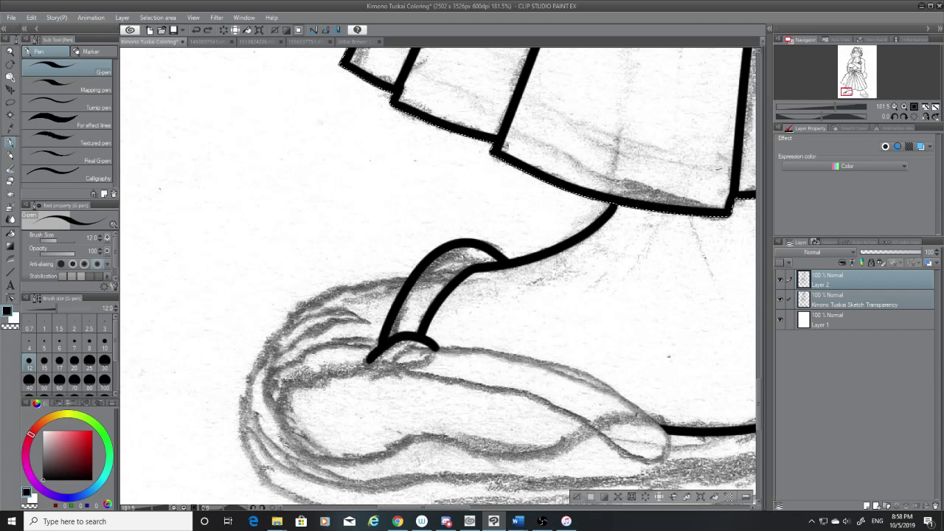
mouse_move(416, 351)
left_mouse_down()
mouse_move(549, 356)
mouse_move(687, 443)
left_mouse_up()
key("ctrl+z")
mouse_move(430, 348)
left_mouse_down()
mouse_move(675, 453)
mouse_move(682, 468)
left_mouse_up()
mouse_move(435, 349)
left_mouse_down()
mouse_move(393, 369)
mouse_move(450, 342)
mouse_move(629, 379)
left_mouse_up()
key("ctrl+z")
key("ctrl+z")
key("ctrl+z")
key("ctrl+z")
key("ctrl+z")
left_click(11, 181)
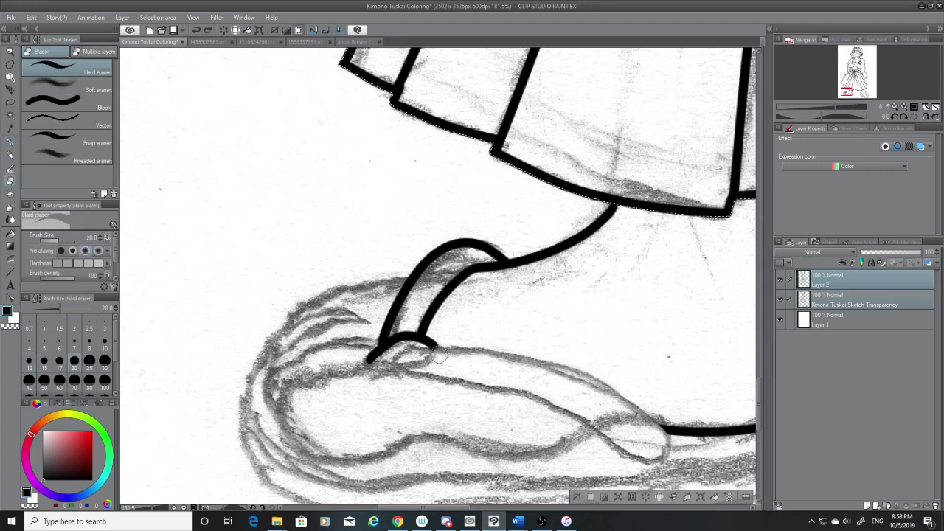
left_click(10, 142)
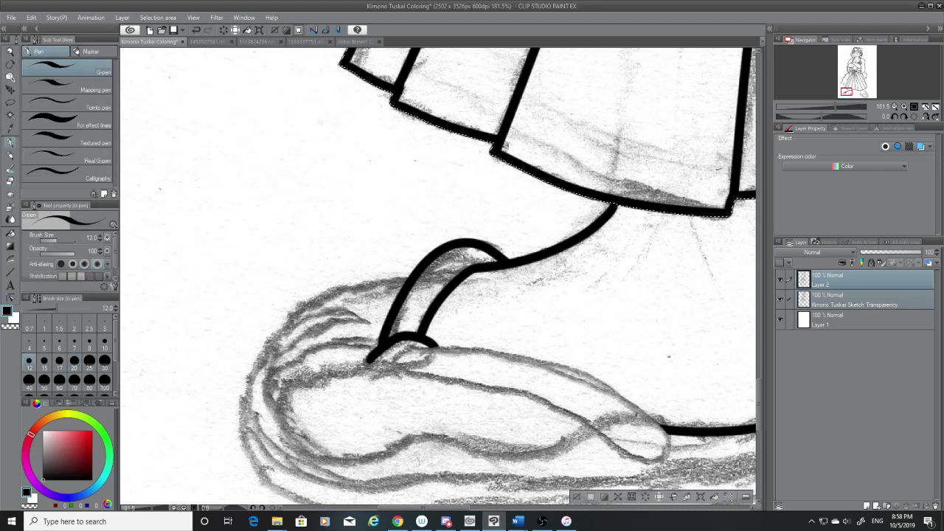
left_click_drag(397, 362, 670, 400)
key("ctrl+z")
mouse_move(397, 361)
left_mouse_down()
mouse_move(428, 343)
mouse_move(684, 415)
left_mouse_up()
key("ctrl+z")
Step: Ink the side strap's upper edge from the end of the foot's lower line back to the toe knot
mouse_move(605, 393)
left_mouse_down()
mouse_move(668, 434)
mouse_move(456, 348)
left_mouse_up()
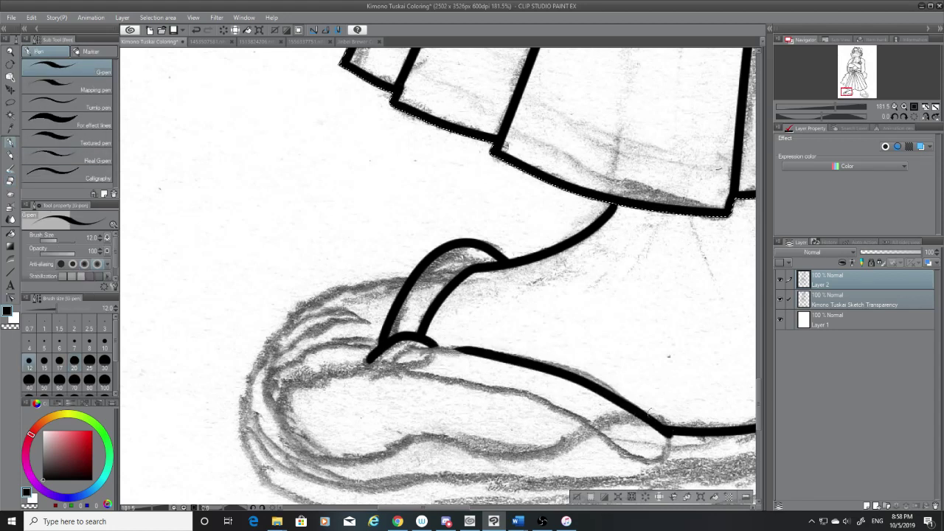
key("ctrl+z")
left_click_drag(670, 433, 552, 367)
key("ctrl+z")
mouse_move(667, 433)
left_mouse_down()
mouse_move(463, 344)
mouse_move(598, 390)
mouse_move(439, 356)
left_mouse_up()
key("ctrl+z")
key("ctrl+z")
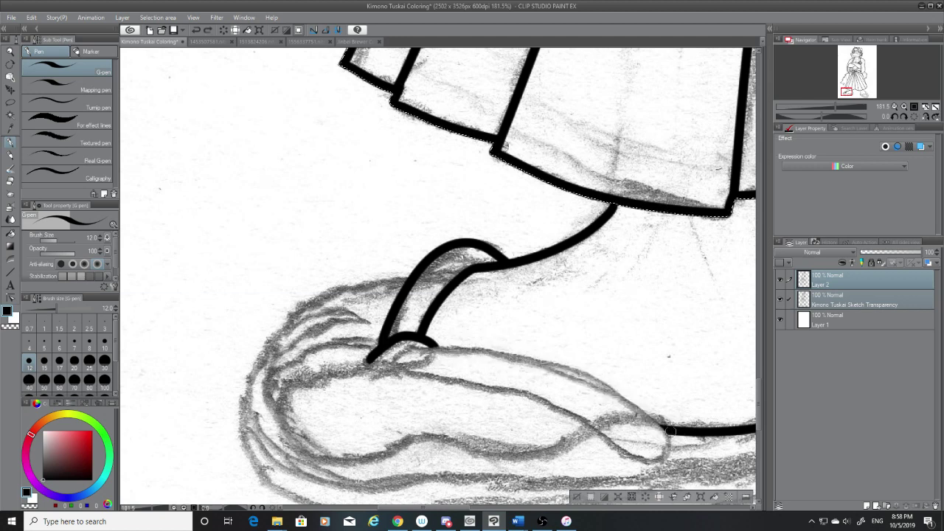
mouse_move(668, 434)
left_mouse_down()
mouse_move(421, 345)
mouse_move(375, 372)
left_mouse_up()
key("ctrl+z")
key("ctrl+z")
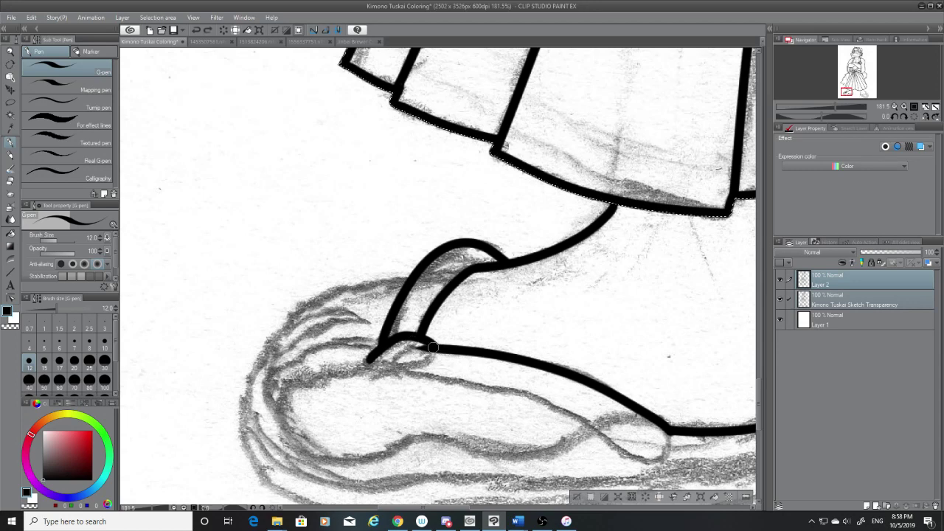
Step: Ink a second short arc inside the toe knot, continuing the side strap's upper edge, and check it with the sketch hidden
left_click_drag(433, 347, 385, 369)
key("ctrl+z")
left_click_drag(434, 346, 386, 371)
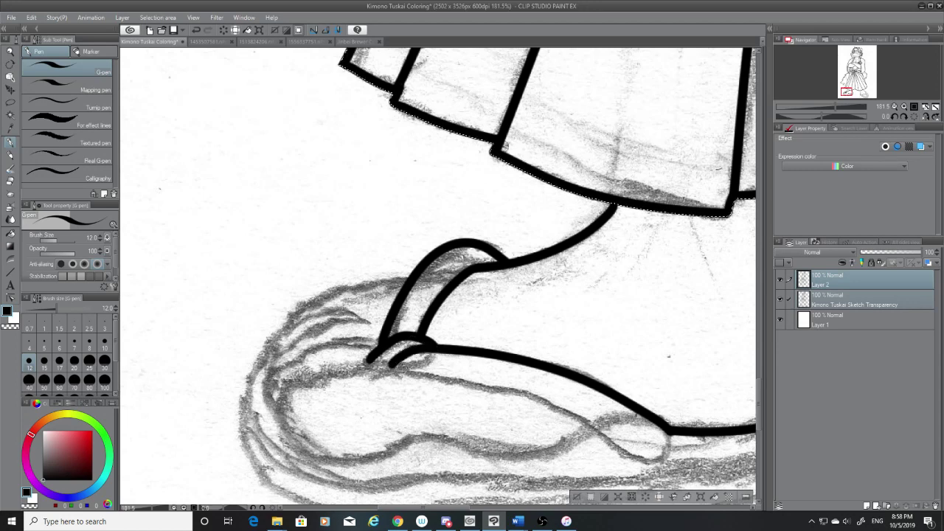
key("ctrl+z")
left_click(781, 300)
left_click(781, 299)
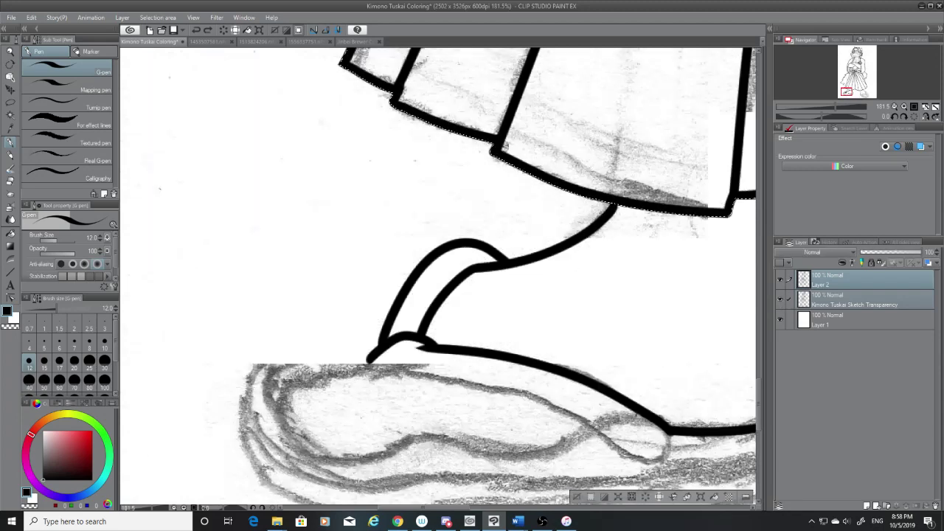
mouse_move(432, 350)
left_mouse_down()
mouse_move(393, 367)
mouse_move(434, 348)
mouse_move(408, 352)
mouse_move(433, 347)
mouse_move(395, 362)
mouse_move(436, 350)
left_mouse_up()
key("ctrl+z")
key("ctrl+z")
key("ctrl+z")
key("ctrl+z")
key("ctrl+z")
key("ctrl+z")
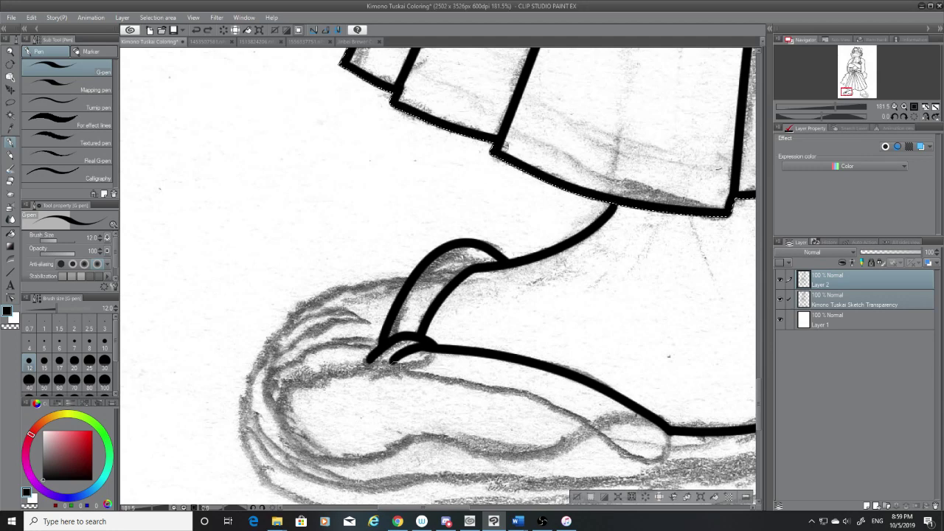
Step: Ink the side strap's lower edge from the toe knot toward the heel, and erase the overshooting tip at its far end
mouse_move(391, 366)
left_mouse_down()
mouse_move(576, 417)
mouse_move(639, 454)
left_mouse_up()
key("ctrl+z")
mouse_move(410, 372)
left_mouse_down()
mouse_move(583, 424)
mouse_move(655, 467)
left_mouse_up()
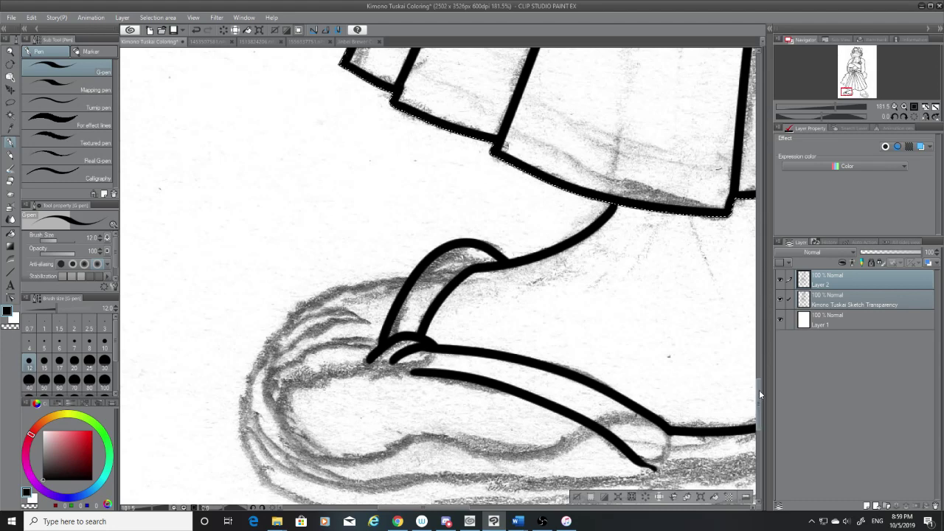
left_click_drag(760, 390, 757, 399)
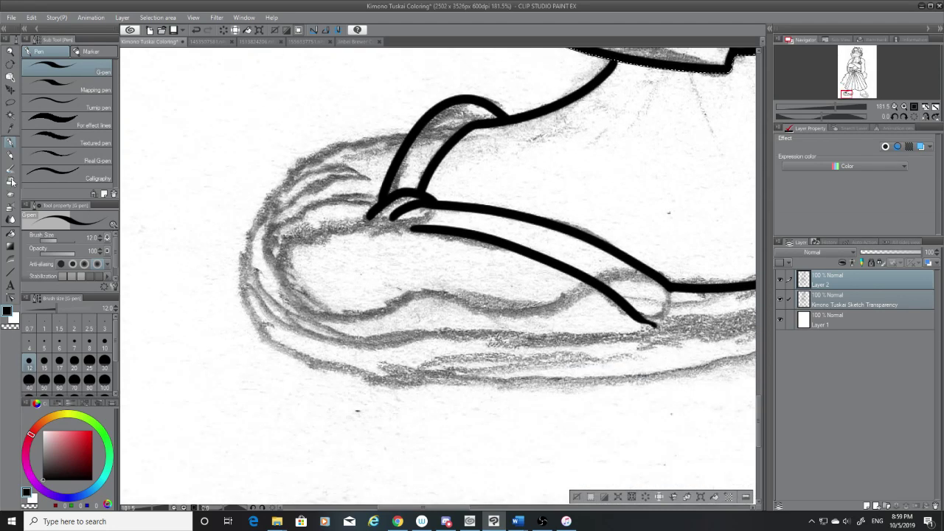
key("e")
mouse_move(616, 330)
left_mouse_down()
mouse_move(666, 320)
mouse_move(627, 328)
left_mouse_up()
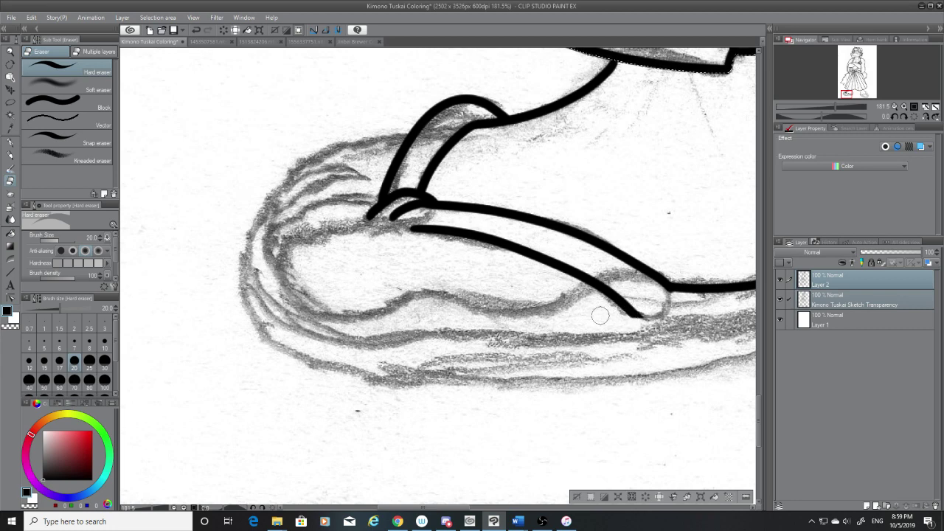
Step: Ink the side strap's rounded heel end with the G-pen, joining its upper and lower edges and redrawing the curve until it is smooth
left_click(10, 144)
mouse_move(670, 289)
left_mouse_down()
mouse_move(666, 313)
mouse_move(640, 317)
left_mouse_up()
key("ctrl+z")
key("ctrl+z")
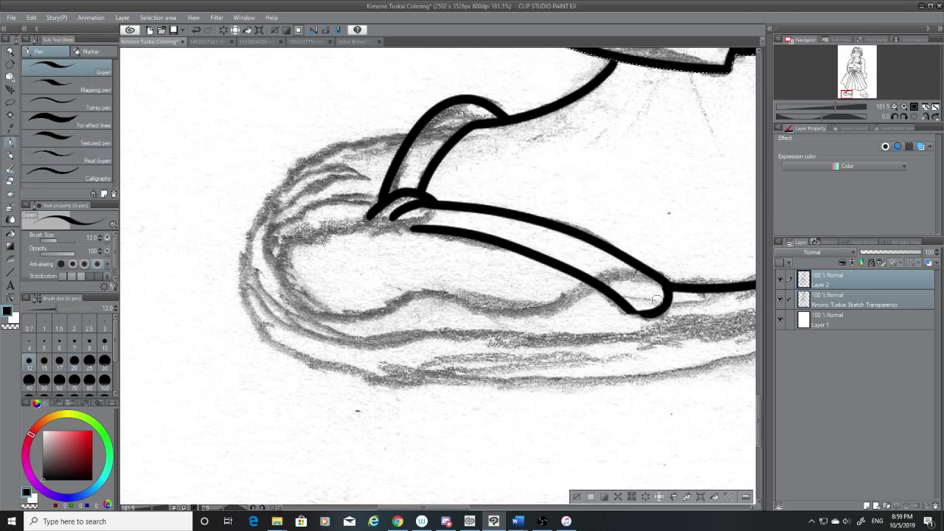
key("ctrl+z")
left_click_drag(667, 288, 640, 317)
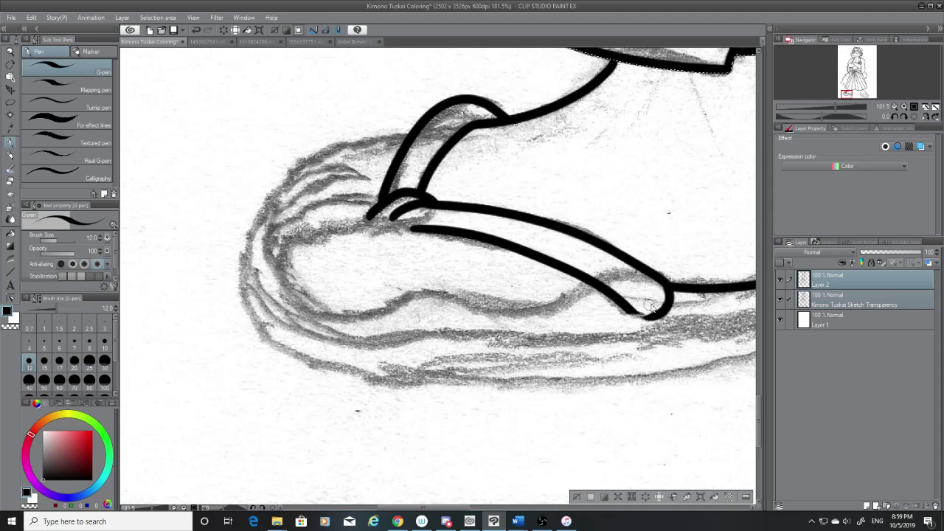
key("ctrl+z")
left_click_drag(668, 288, 634, 316)
key("ctrl+z")
left_click_drag(668, 288, 636, 316)
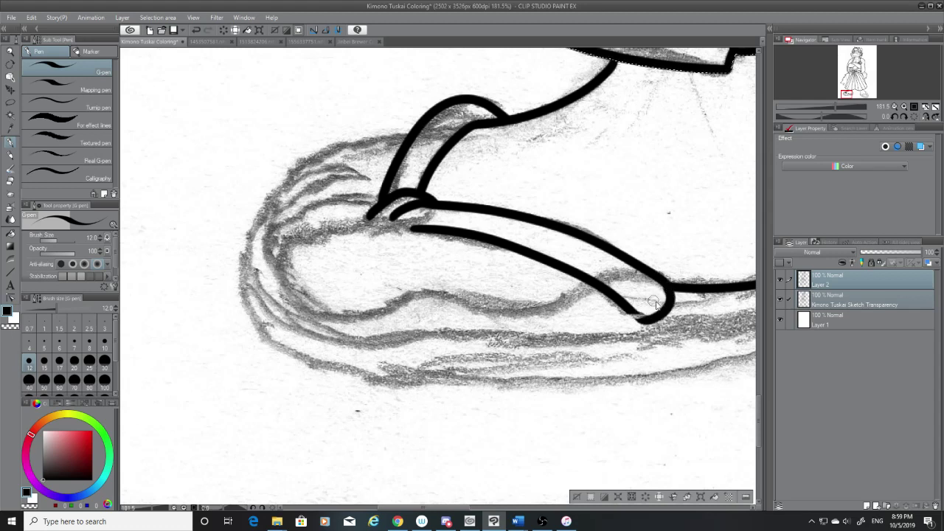
key("ctrl+z")
left_click_drag(669, 288, 633, 316)
key("ctrl+z")
left_click_drag(669, 288, 635, 316)
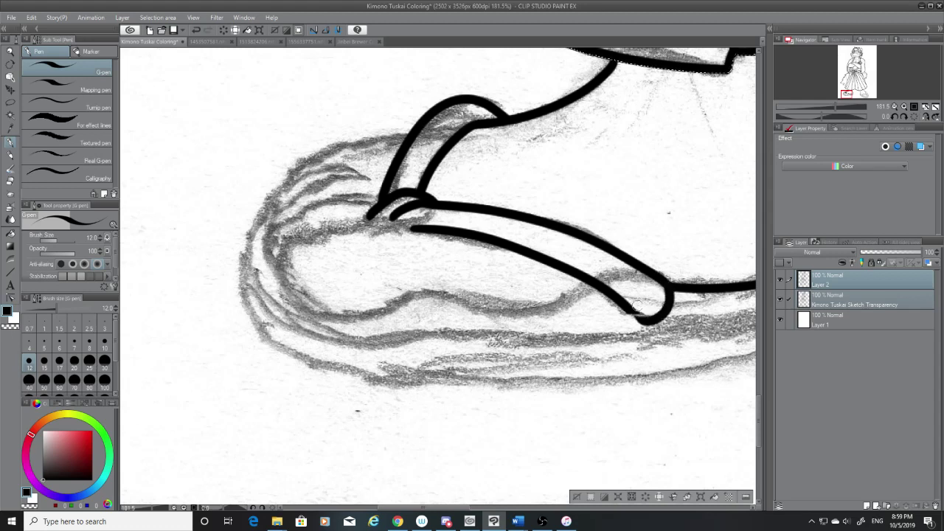
key("ctrl+z")
mouse_move(668, 288)
left_mouse_down()
mouse_move(633, 316)
mouse_move(668, 291)
mouse_move(664, 300)
left_mouse_up()
key("ctrl+z")
key("ctrl+z")
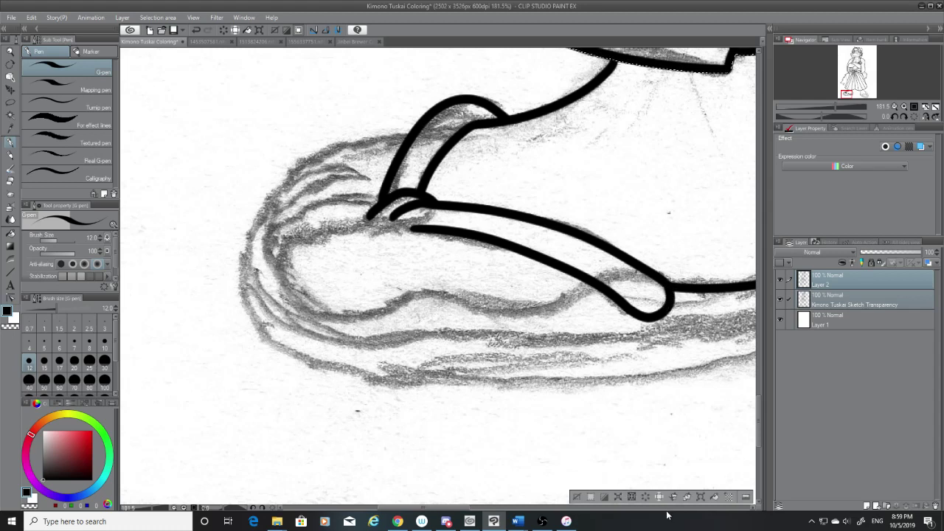
mouse_move(447, 508)
left_mouse_down()
mouse_move(476, 508)
mouse_move(453, 508)
left_mouse_up()
mouse_move(552, 281)
left_mouse_down()
mouse_move(416, 320)
mouse_move(362, 297)
mouse_move(507, 305)
mouse_move(349, 309)
left_mouse_up()
key("ctrl+z")
key("ctrl+z")
left_click_drag(561, 284, 366, 306)
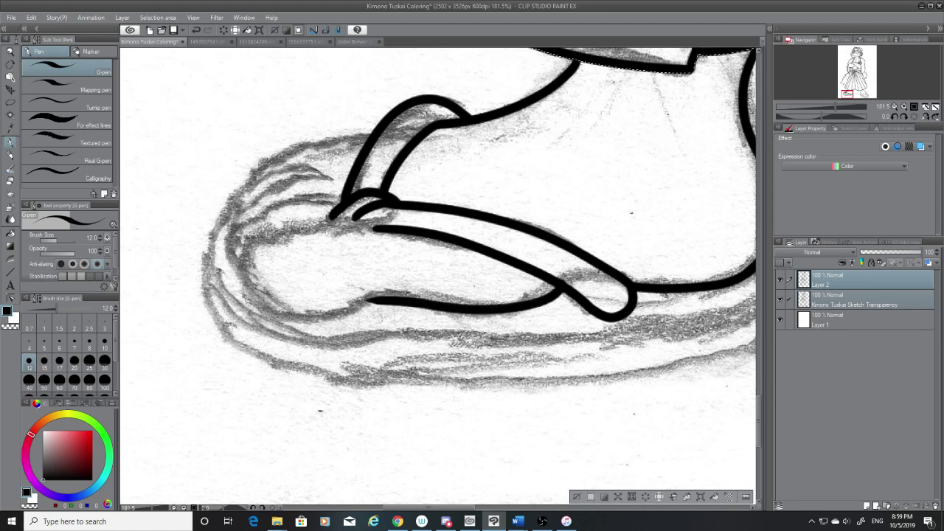
key("ctrl+z")
left_click_drag(559, 282, 354, 301)
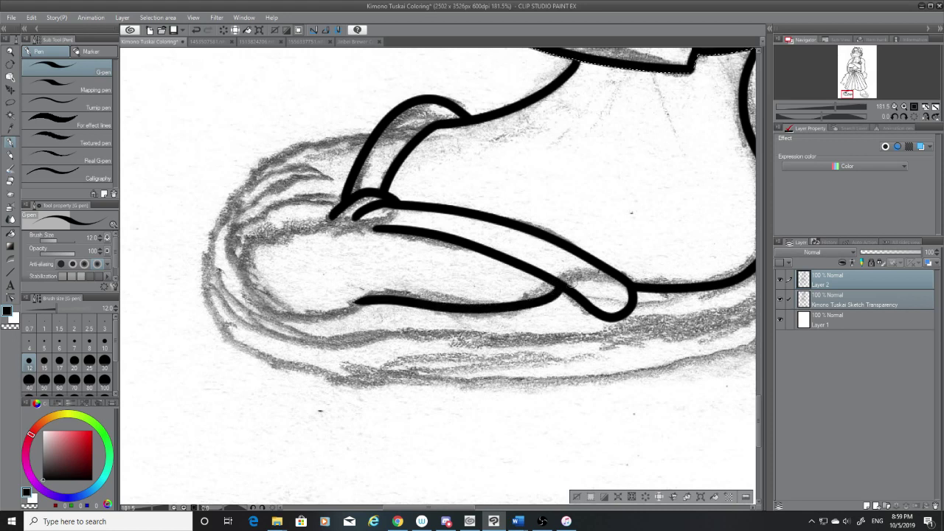
key("ctrl+z")
mouse_move(565, 282)
left_mouse_down()
mouse_move(408, 305)
mouse_move(384, 286)
left_mouse_up()
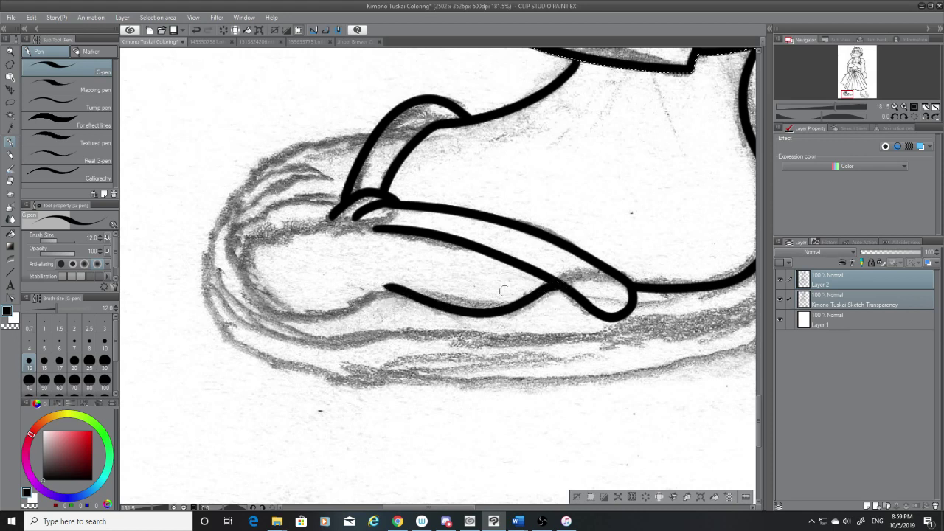
key("ctrl+z")
mouse_move(562, 282)
left_mouse_down()
mouse_move(391, 314)
mouse_move(358, 298)
left_mouse_up()
key("ctrl+z")
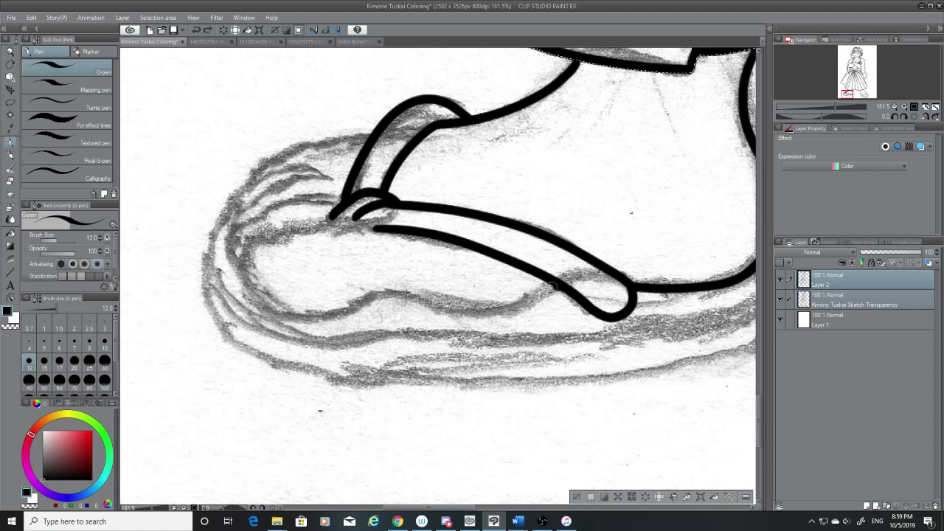
mouse_move(552, 285)
left_mouse_down()
mouse_move(354, 314)
mouse_move(351, 304)
left_mouse_up()
key("ctrl+z")
Step: Ink the front curve of the toes and the wavy lower edge of the forefoot with the G-pen, redrawing it until it follows the sketch
left_click_drag(251, 247, 358, 325)
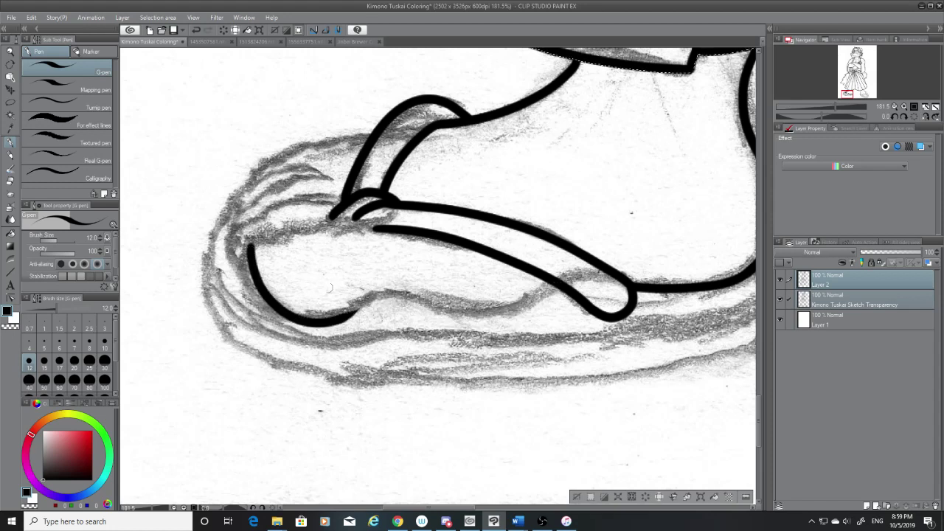
key("ctrl+z")
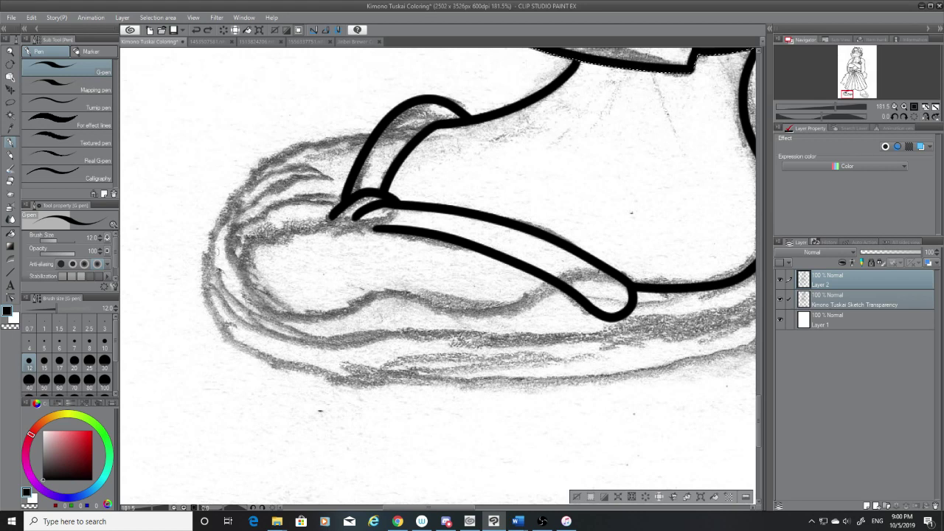
left_click_drag(246, 245, 414, 294)
key("ctrl+z")
left_click_drag(246, 245, 394, 304)
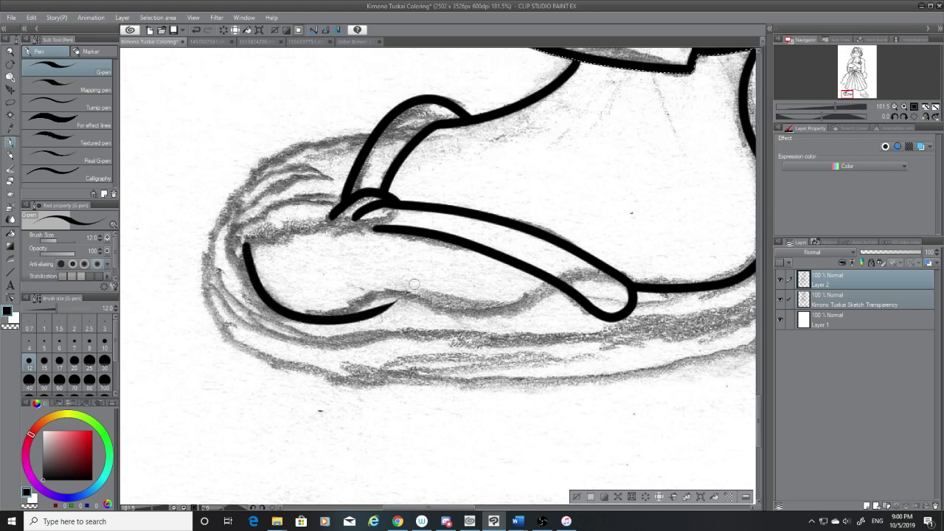
key("ctrl+z")
mouse_move(243, 238)
left_mouse_down()
mouse_move(281, 319)
mouse_move(387, 299)
left_mouse_up()
key("ctrl+z")
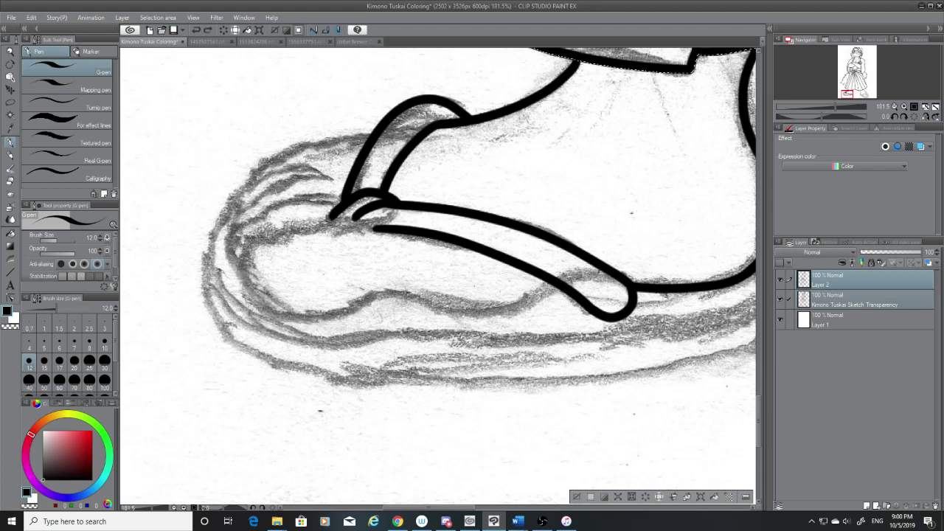
mouse_move(246, 237)
left_mouse_down()
mouse_move(371, 302)
mouse_move(462, 318)
mouse_move(507, 315)
mouse_move(557, 284)
mouse_move(478, 319)
left_mouse_up()
key("ctrl+z")
key("ctrl+z")
Step: Ink the last stretch of the forefoot's lower edge up to the side strap, redrawing it until smooth, and check it with the sketch hidden
mouse_move(557, 284)
left_mouse_down()
mouse_move(540, 301)
mouse_move(483, 318)
left_mouse_up()
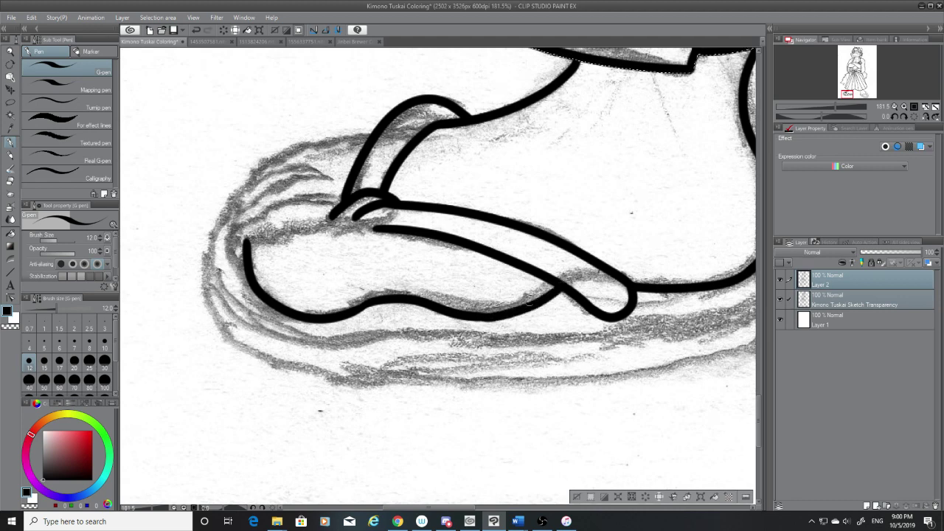
key("ctrl+z")
left_click_drag(557, 284, 483, 316)
key("ctrl+z")
left_click_drag(557, 284, 492, 312)
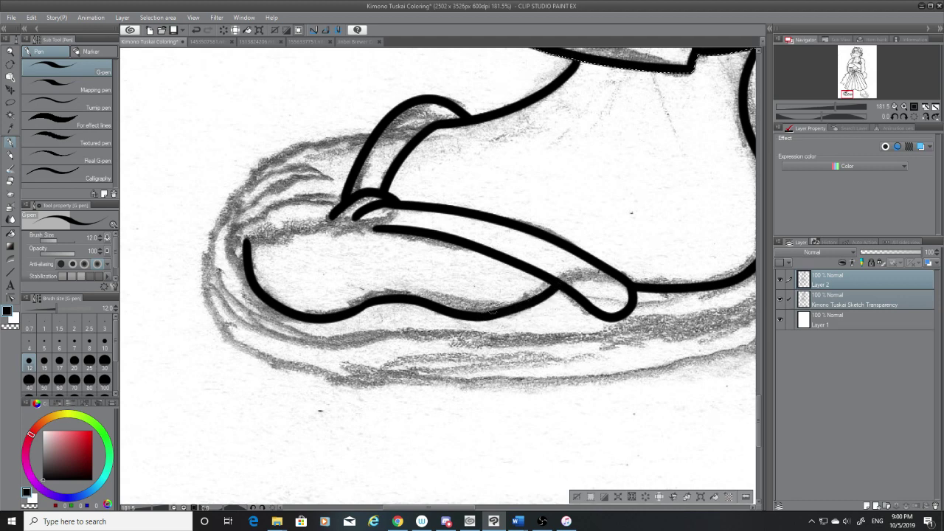
key("ctrl+z")
left_click_drag(557, 284, 504, 308)
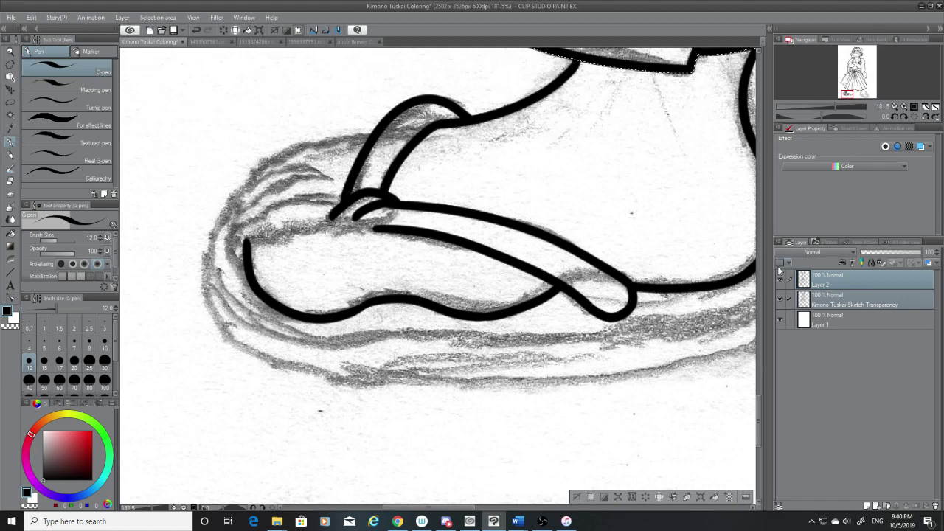
left_click(782, 300)
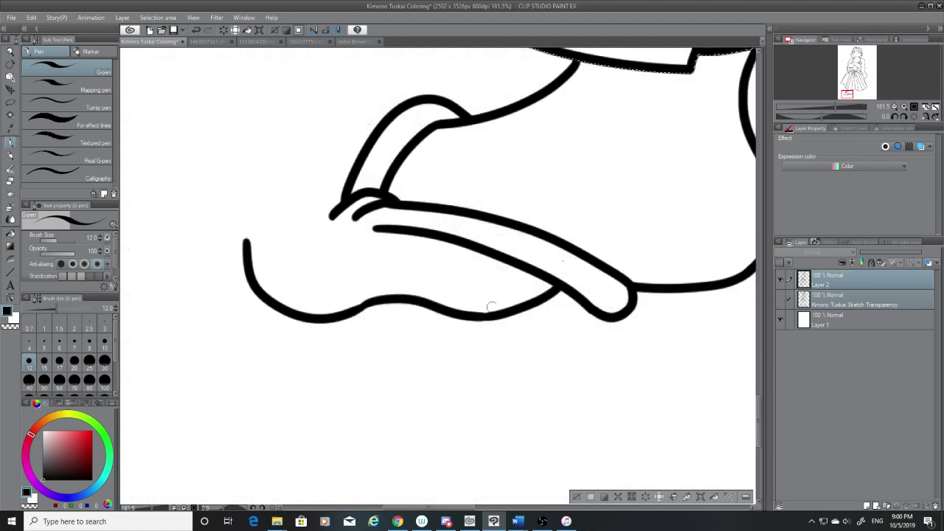
left_click(781, 300)
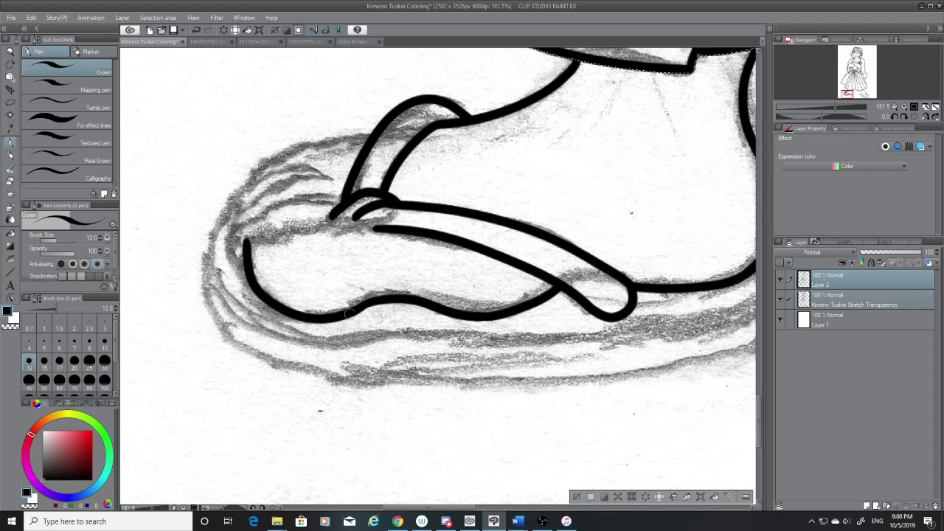
Step: Trim the upper tip of the toe's front line with the hard eraser and ink the bumpy upper edge of the toes toward the knot
left_click(10, 182)
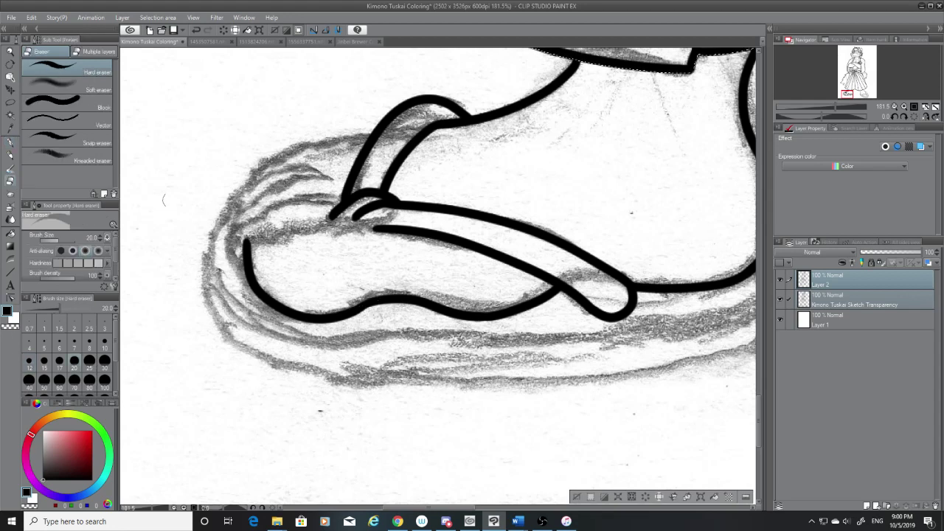
left_click(251, 237)
left_click_drag(760, 395, 759, 387)
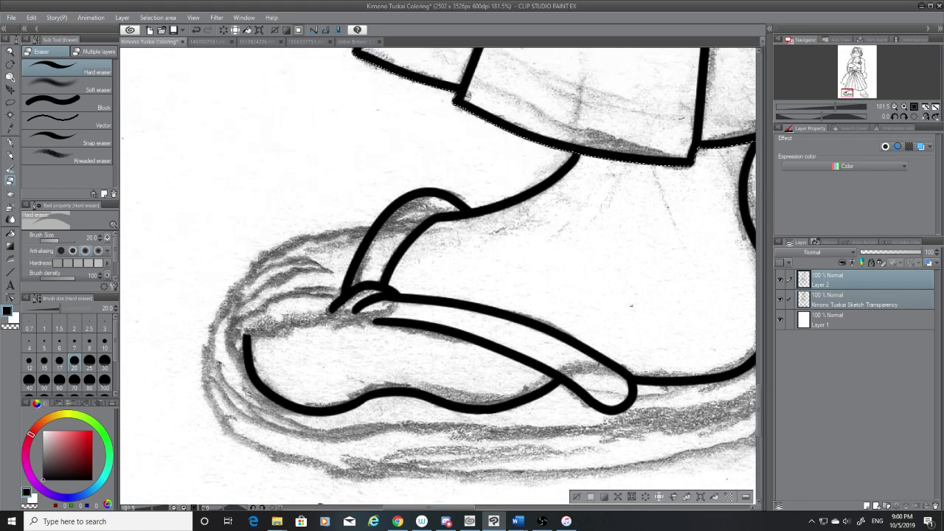
key("p")
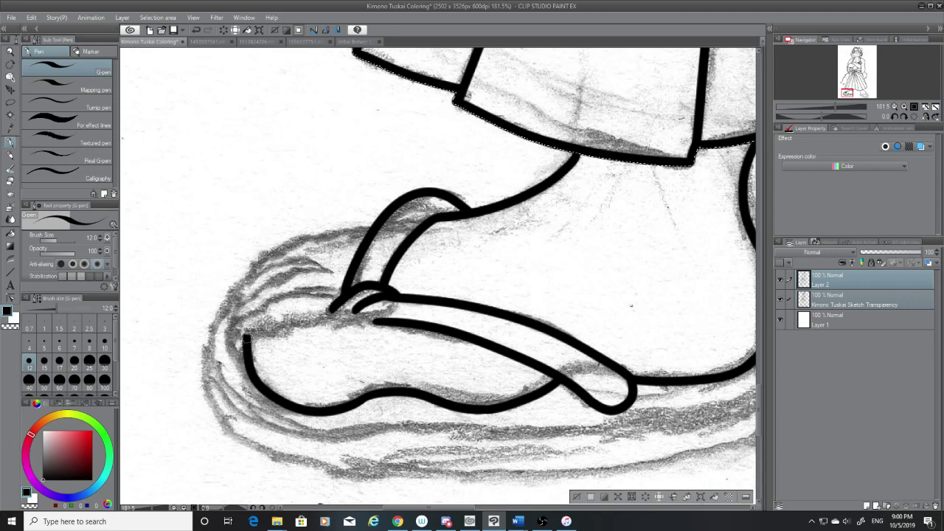
mouse_move(246, 336)
left_mouse_down()
mouse_move(387, 321)
mouse_move(317, 321)
left_mouse_up()
key("ctrl+z")
key("ctrl+z")
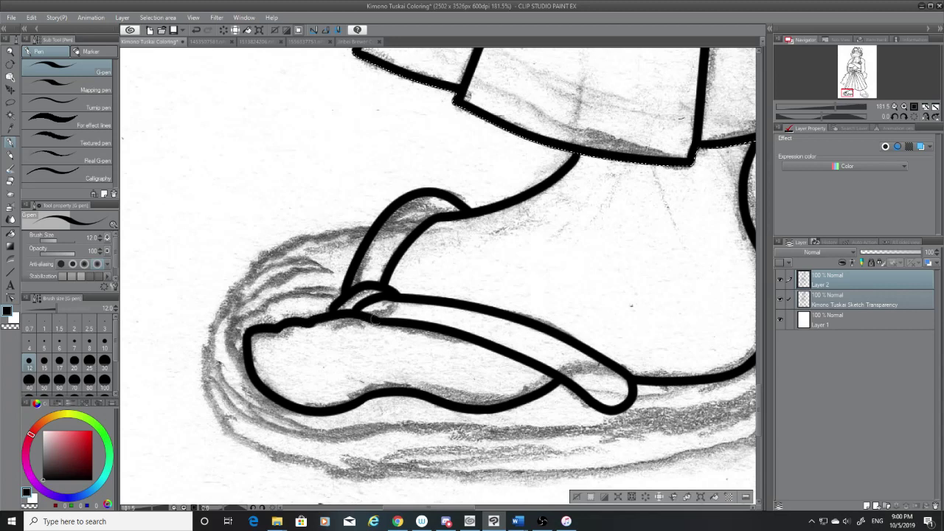
Step: Ink the connecting line under the toe knot, joining the toes' upper edge to the side strap's lower edge
key("ctrl+z")
mouse_move(374, 317)
left_mouse_down()
mouse_move(312, 324)
mouse_move(383, 320)
left_mouse_up()
key("ctrl+z")
key("ctrl+z")
key("ctrl+z")
key("ctrl+z")
key("ctrl+z")
left_click_drag(317, 322, 394, 322)
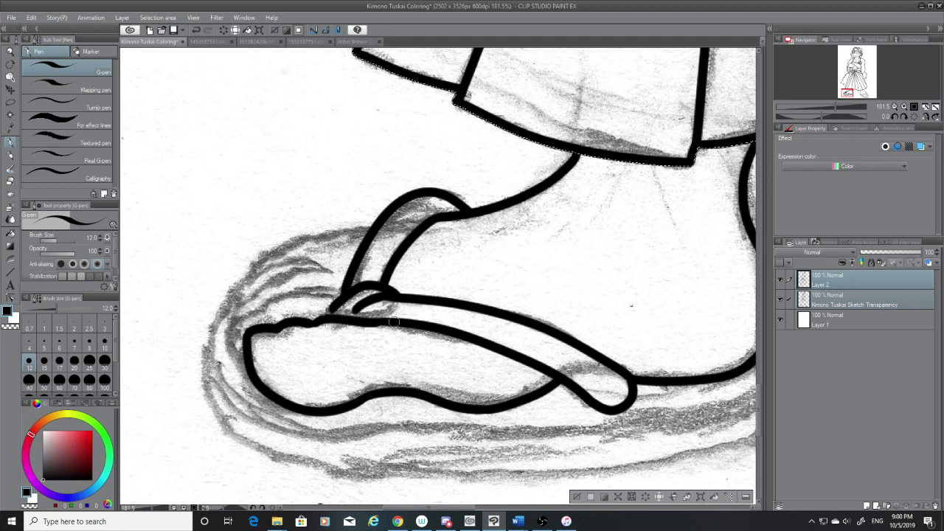
Step: Extend the toe knot's two arcs down to the toes' upper edge and hide the sketch layer to check the line art
mouse_move(320, 323)
left_mouse_down()
mouse_move(307, 323)
mouse_move(333, 307)
mouse_move(323, 319)
left_mouse_up()
key("ctrl+z")
key("ctrl+z")
key("ctrl+z")
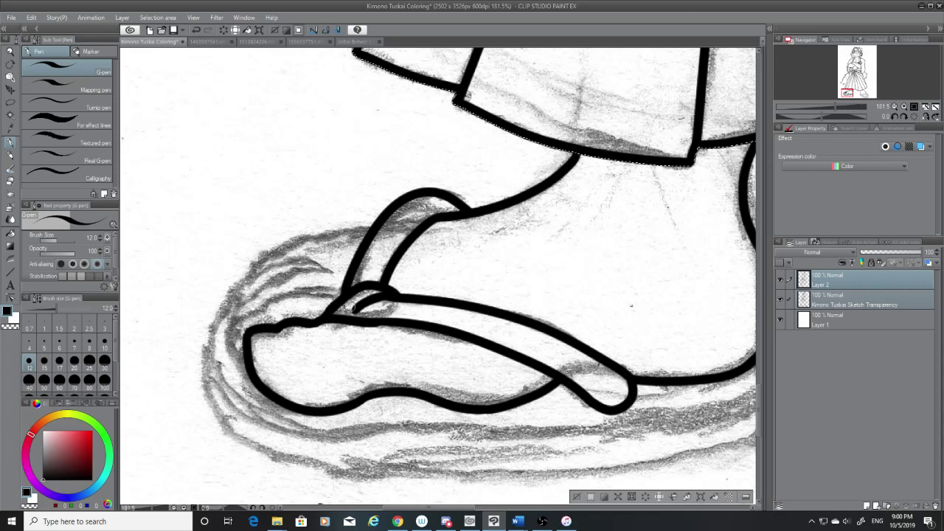
left_click(780, 298)
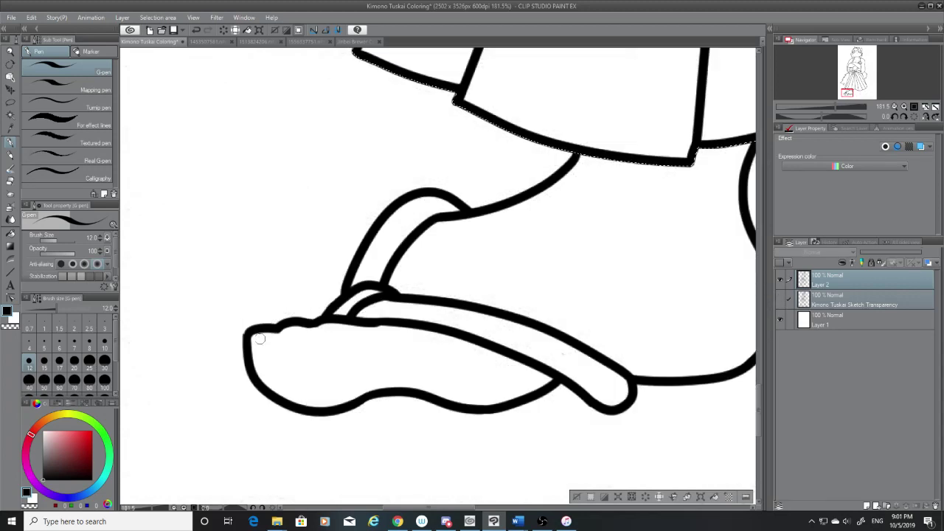
key("ctrl+z")
mouse_move(246, 339)
left_mouse_down()
mouse_move(259, 331)
mouse_move(250, 338)
left_mouse_up()
key("ctrl+z")
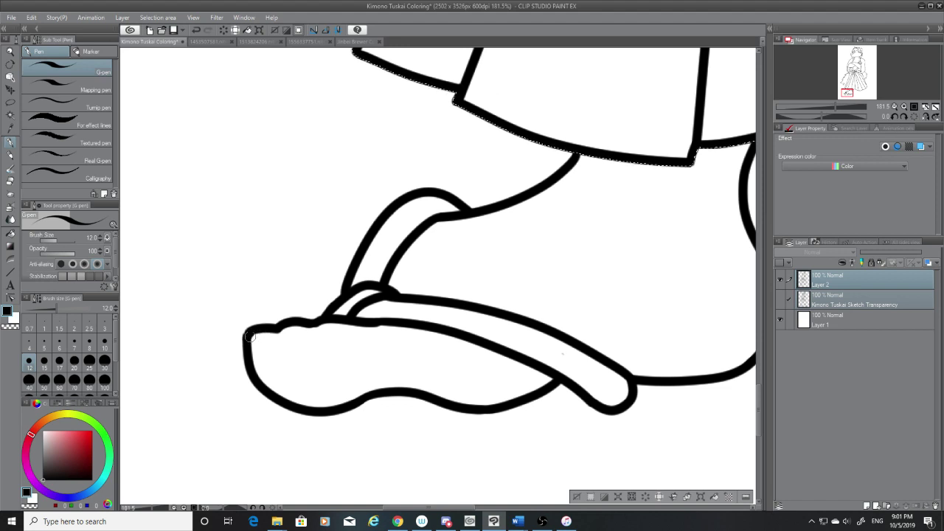
Step: Show the sketch again and erase the toe's front curve between the toes' upper edge and the forefoot's lower edge
left_click(780, 298)
key("e")
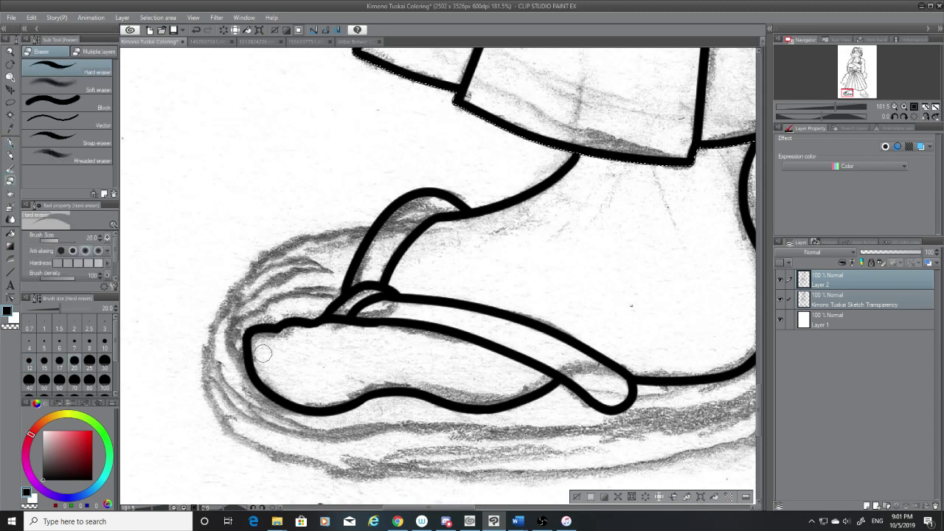
mouse_move(251, 341)
left_mouse_down()
mouse_move(260, 391)
mouse_move(309, 397)
mouse_move(281, 407)
mouse_move(319, 393)
left_mouse_up()
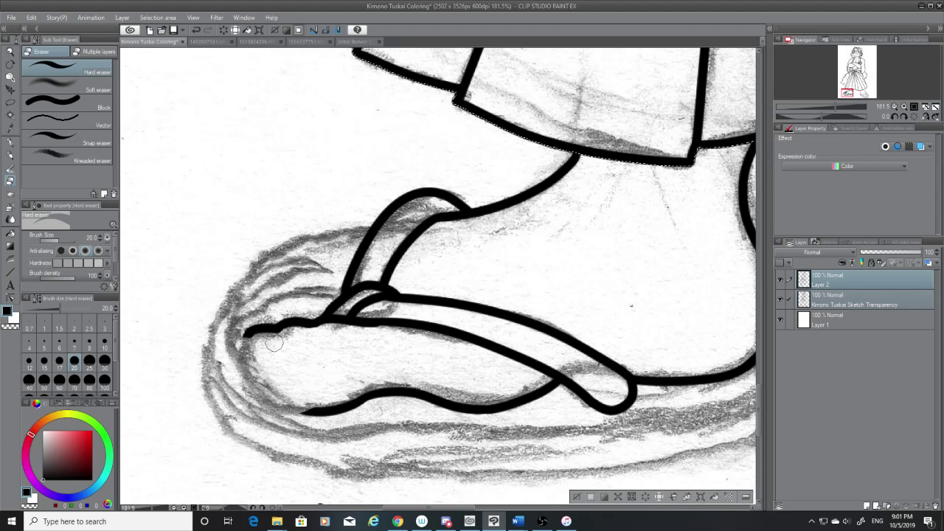
mouse_move(273, 343)
left_mouse_down()
mouse_move(251, 338)
mouse_move(253, 383)
mouse_move(282, 405)
left_mouse_up()
left_click(10, 142)
key("ctrl+z")
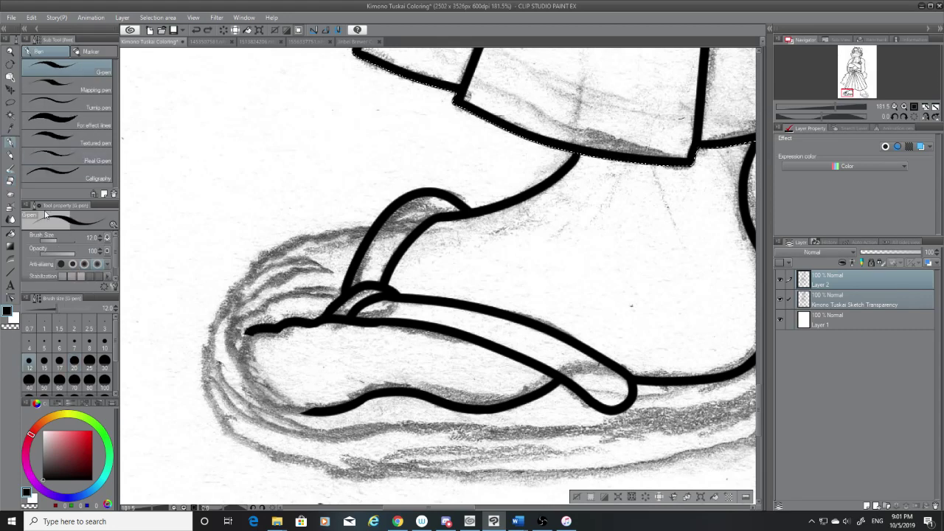
key("e")
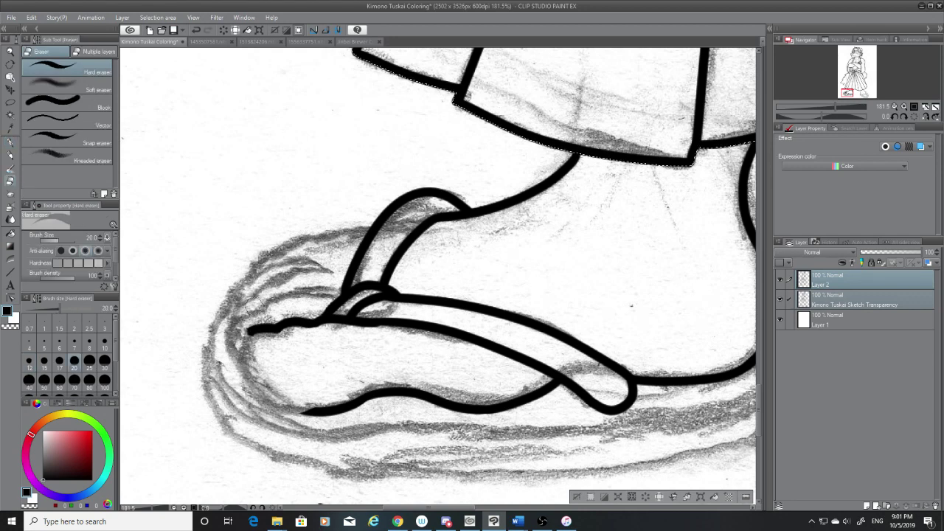
mouse_move(244, 341)
left_mouse_down()
mouse_move(250, 328)
mouse_move(260, 355)
mouse_move(321, 419)
left_mouse_up()
left_click(11, 143)
key("ctrl+z")
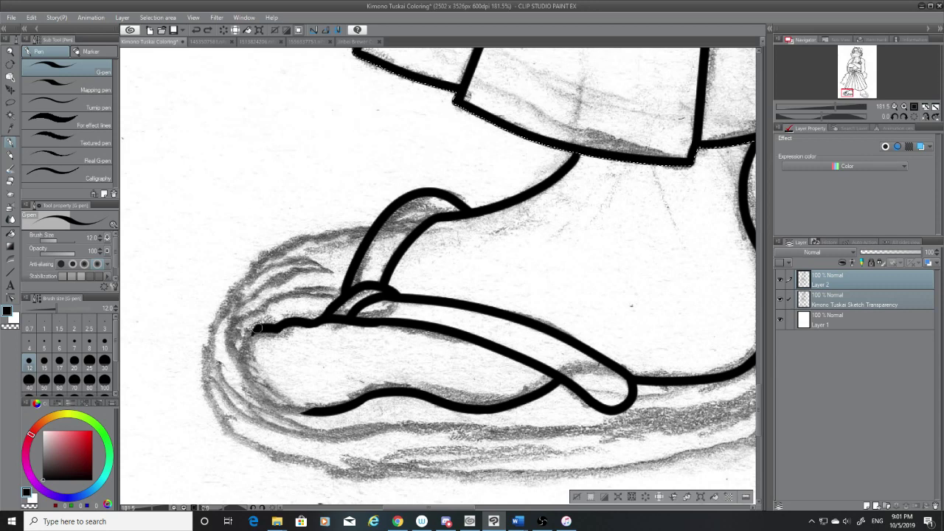
Step: Ink a new rounded front curve for the big toe, joining the toes' upper edge to the forefoot's lower edge
mouse_move(255, 329)
left_mouse_down()
mouse_move(263, 389)
mouse_move(325, 416)
left_mouse_up()
key("ctrl+z")
mouse_move(255, 329)
left_mouse_down()
mouse_move(249, 341)
mouse_move(311, 414)
left_mouse_up()
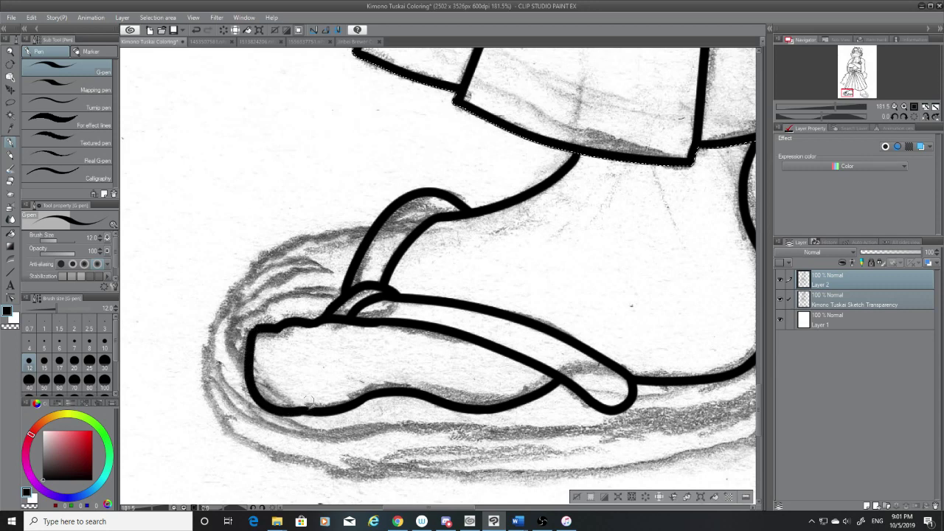
key("ctrl+z")
mouse_move(254, 329)
left_mouse_down()
mouse_move(275, 407)
mouse_move(325, 414)
left_mouse_up()
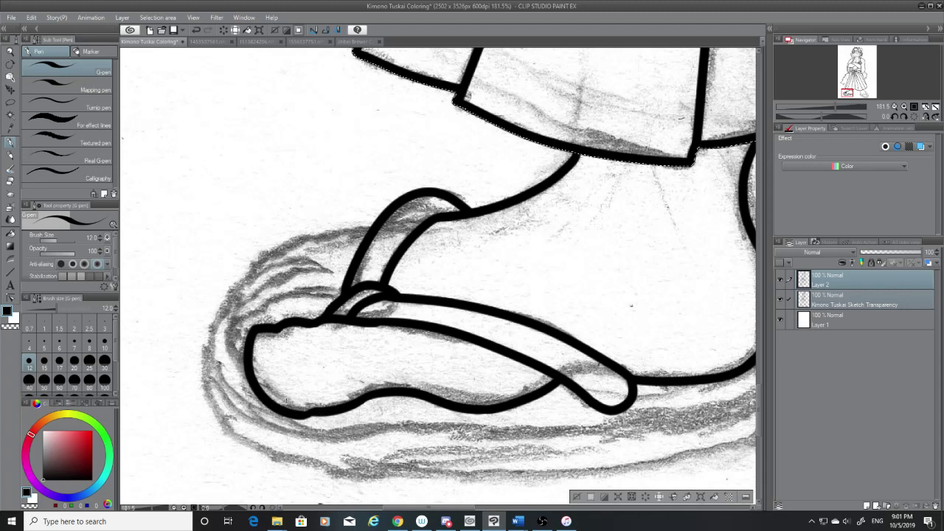
Step: Thin the uneven join under the big toe with the hard eraser and redraw the underside curve with the G-pen until it flows smoothly
key("e")
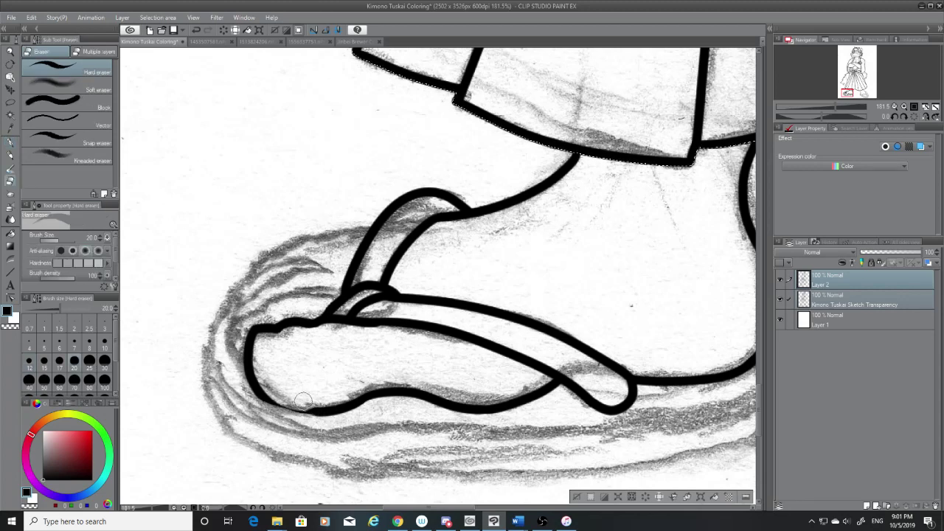
left_click(11, 143)
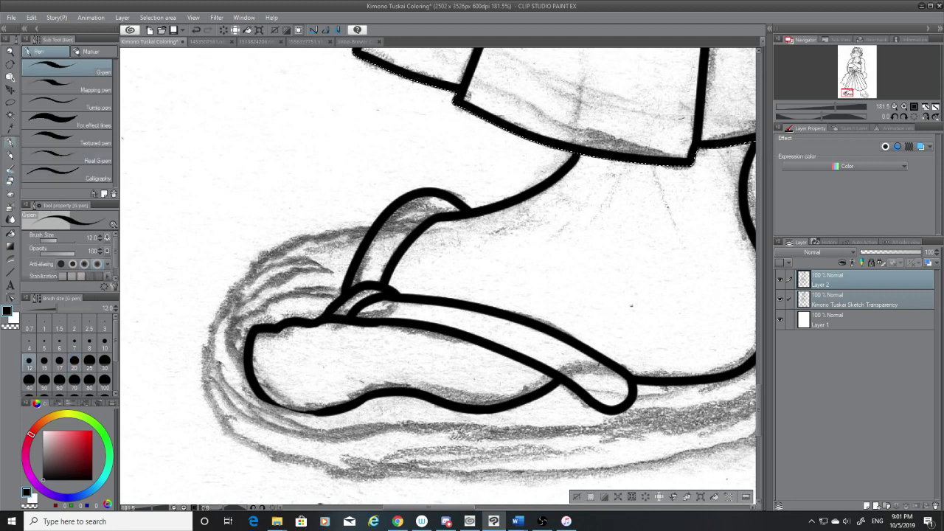
mouse_move(263, 393)
left_mouse_down()
mouse_move(290, 411)
mouse_move(258, 394)
mouse_move(336, 409)
left_mouse_up()
key("ctrl+z")
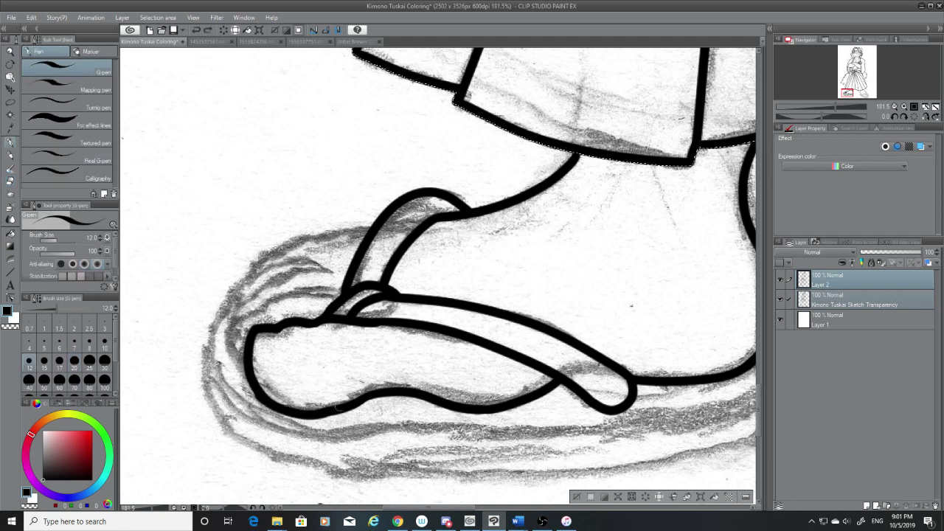
key("ctrl+z")
left_click_drag(252, 389, 356, 397)
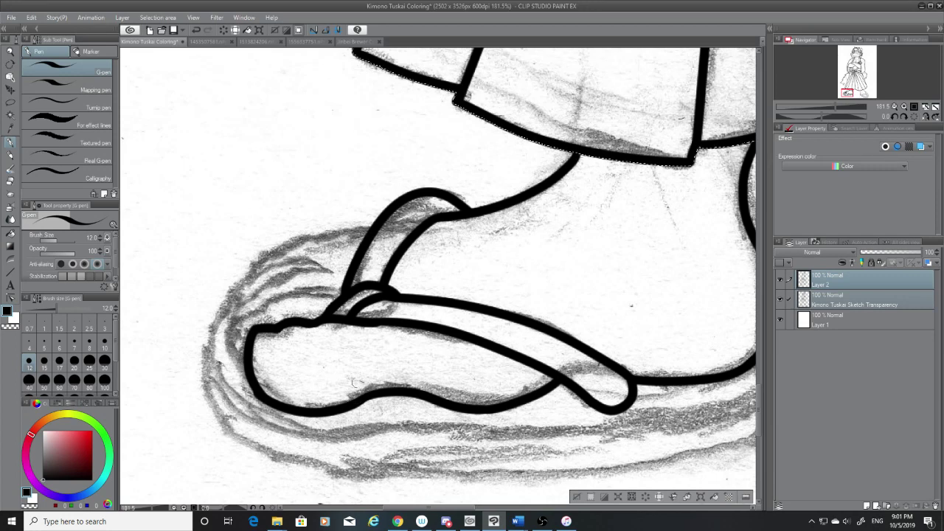
Step: Hide the sketch, smooth the bump on the outer side of the big toe's lower curve with the hard eraser, and show the sketch again
left_click(782, 299)
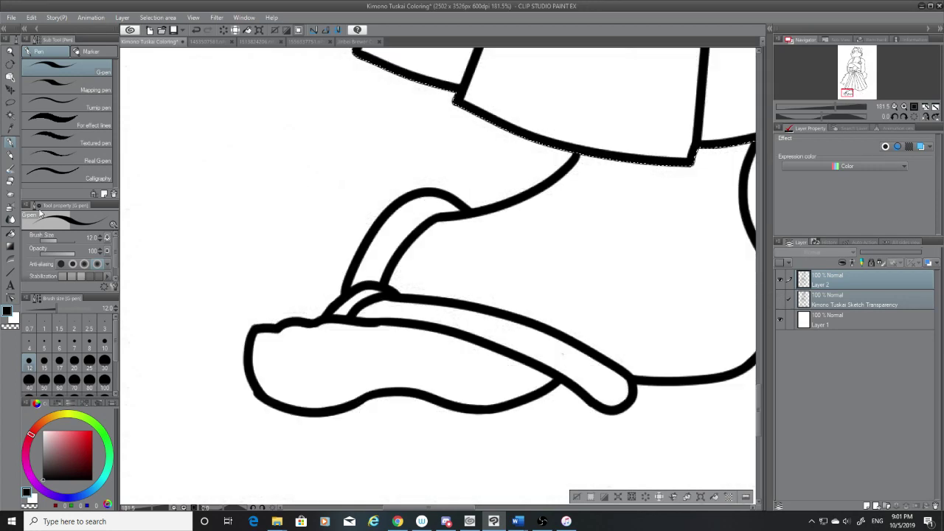
left_click(11, 181)
mouse_move(259, 409)
left_mouse_down()
mouse_move(240, 388)
mouse_move(265, 417)
left_mouse_up()
key("ctrl+z")
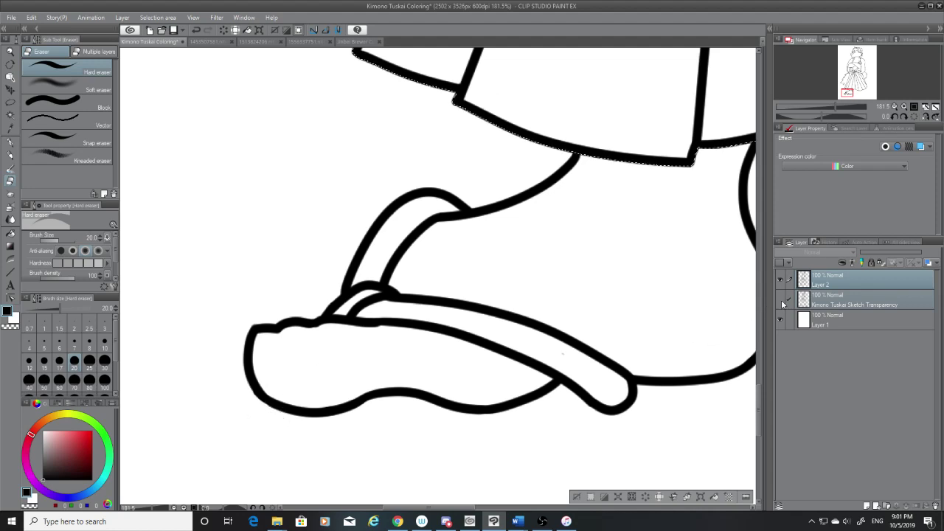
left_click(781, 298)
left_click_drag(471, 508, 456, 508)
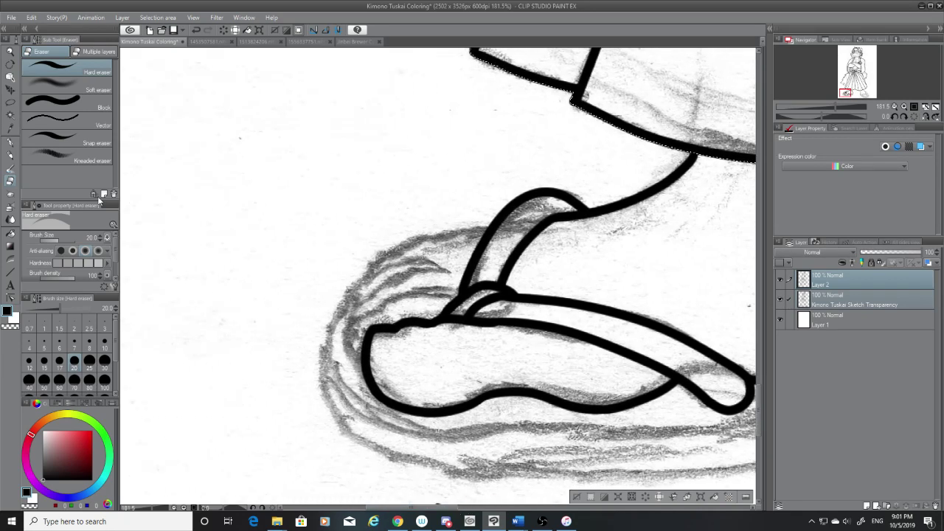
Step: Ink the rounded front of the toe beside the big toe and its upper line back toward the strap with the G-pen
left_click(12, 144)
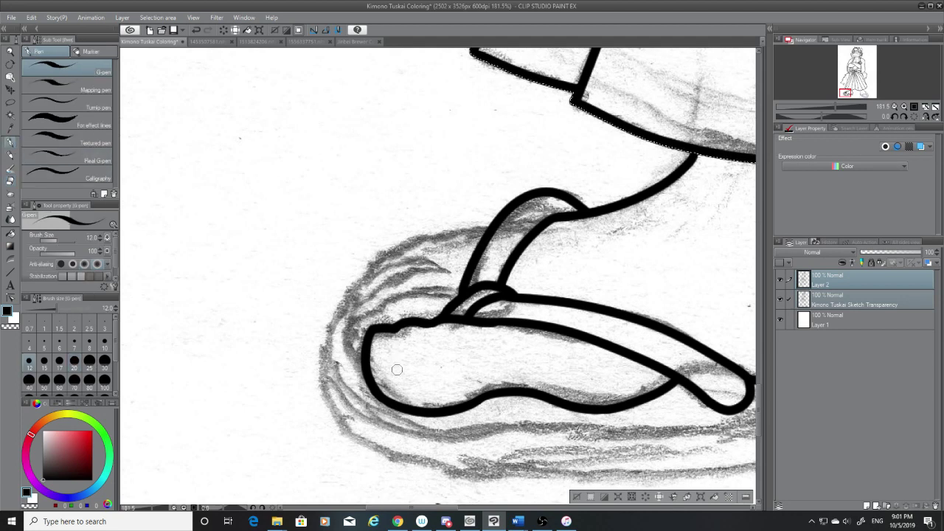
mouse_move(367, 316)
left_mouse_down()
mouse_move(356, 359)
mouse_move(367, 311)
left_mouse_up()
key("ctrl+z")
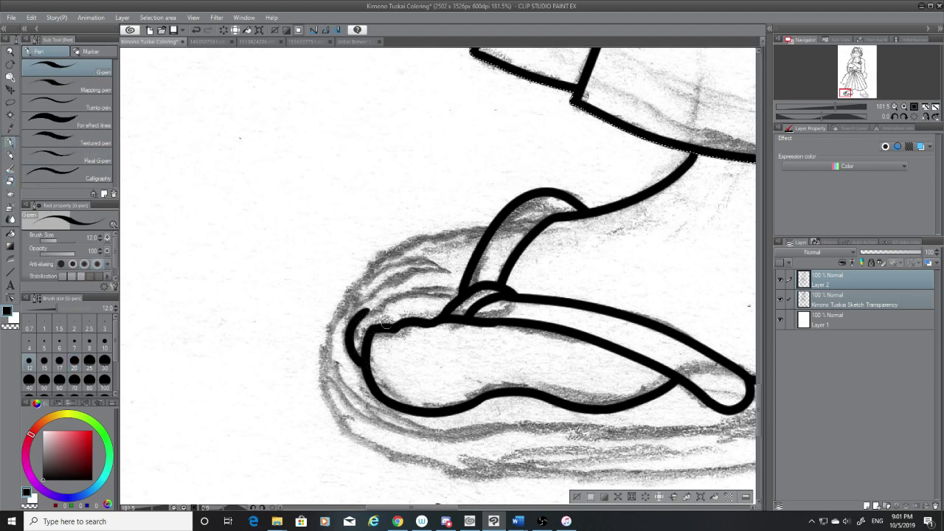
key("ctrl+z")
mouse_move(362, 362)
left_mouse_down()
mouse_move(355, 353)
mouse_move(374, 307)
mouse_move(361, 359)
mouse_move(377, 315)
left_mouse_up()
key("ctrl+z")
key("ctrl+z")
mouse_move(362, 367)
left_mouse_down()
mouse_move(350, 327)
mouse_move(449, 304)
left_mouse_up()
key("ctrl+z")
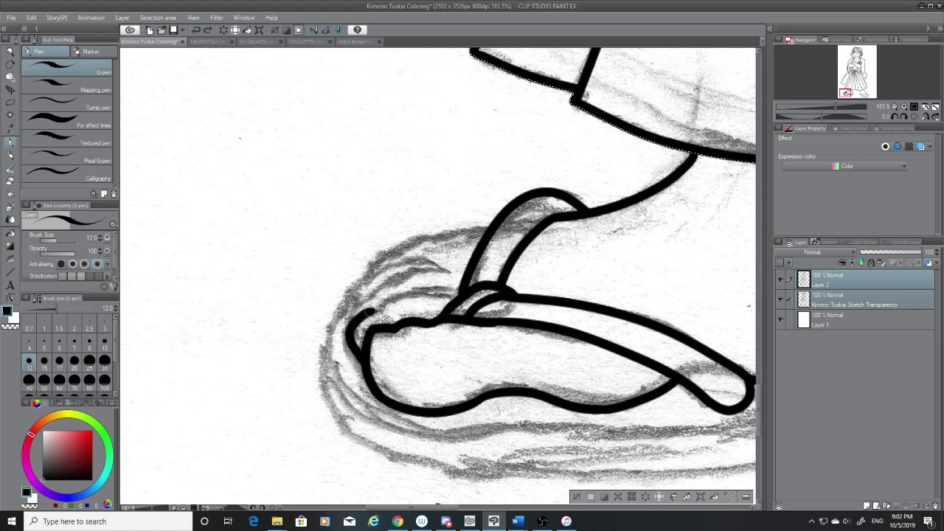
left_click_drag(371, 313, 455, 297)
key("ctrl+z")
left_click_drag(371, 314, 463, 293)
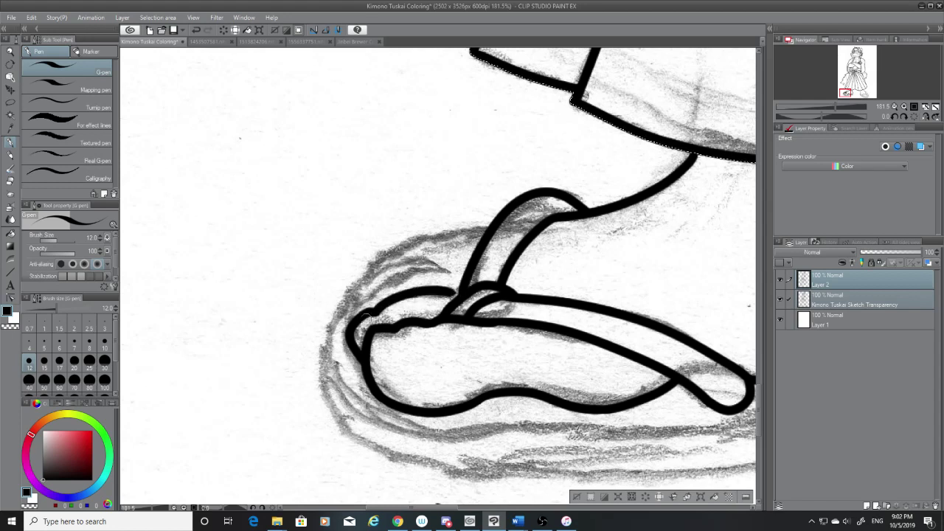
key("ctrl+z")
key("ctrl+z")
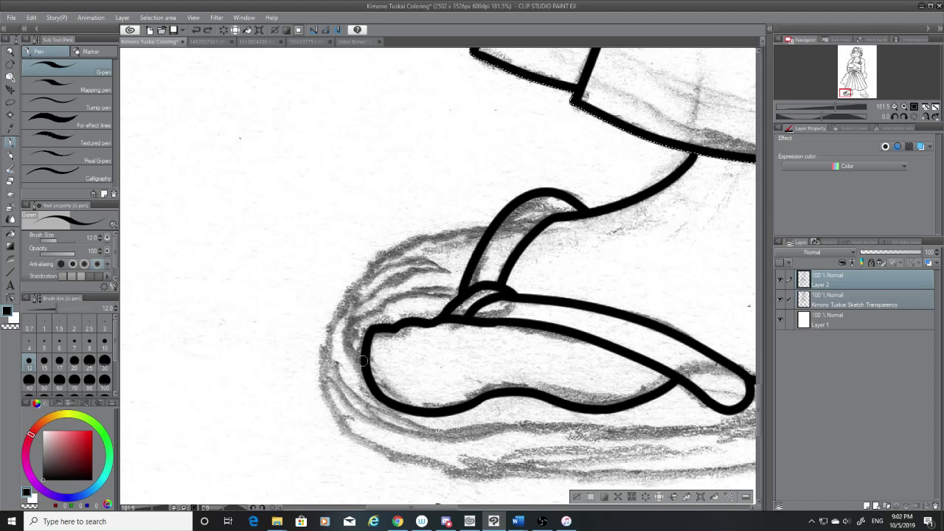
left_click_drag(362, 360, 388, 304)
key("ctrl+z")
mouse_move(361, 361)
left_mouse_down()
mouse_move(358, 321)
mouse_move(388, 304)
left_mouse_up()
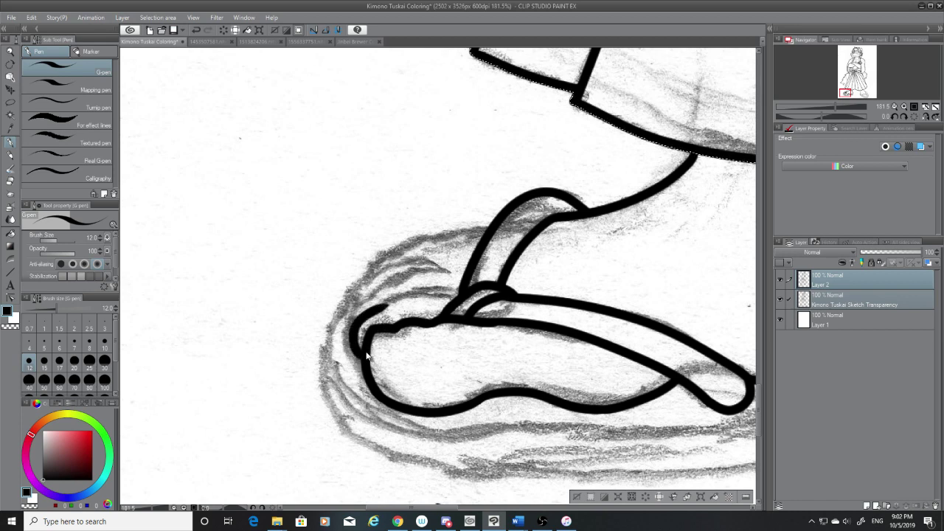
key("ctrl+z")
left_click_drag(361, 360, 389, 305)
key("ctrl+z")
mouse_move(361, 361)
left_mouse_down()
mouse_move(360, 324)
mouse_move(392, 320)
mouse_move(367, 312)
mouse_move(394, 319)
mouse_move(377, 309)
mouse_move(458, 295)
left_mouse_up()
key("ctrl+z")
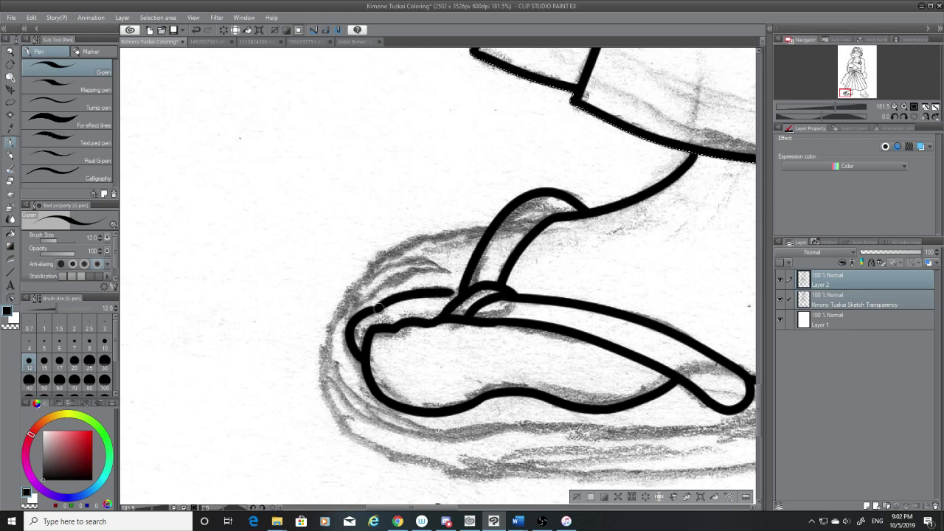
Step: Ink the lines of the two farther toes and the forefoot's top edge up to the sandal strap
mouse_move(355, 318)
left_mouse_down()
mouse_move(388, 292)
mouse_move(390, 279)
mouse_move(450, 267)
left_mouse_up()
key("ctrl+z")
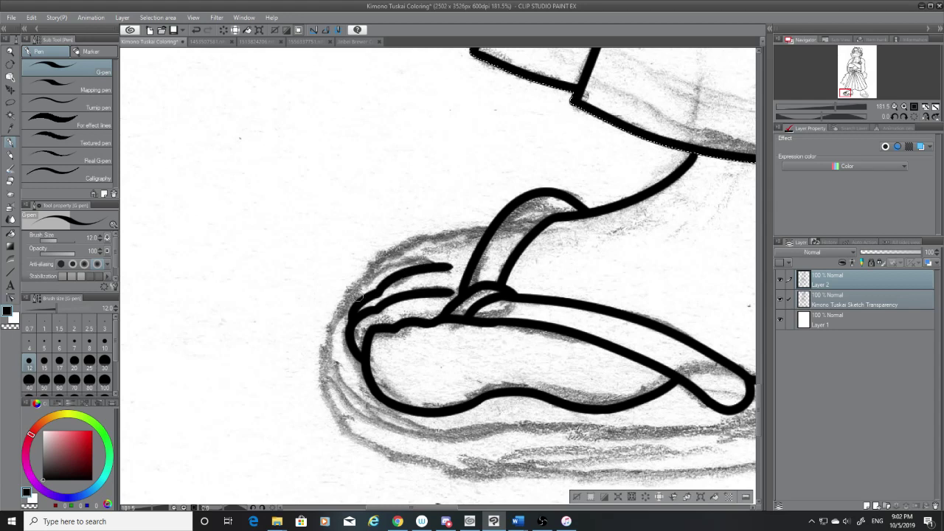
mouse_move(355, 306)
left_mouse_down()
mouse_move(359, 283)
mouse_move(436, 251)
left_mouse_up()
key("ctrl+z")
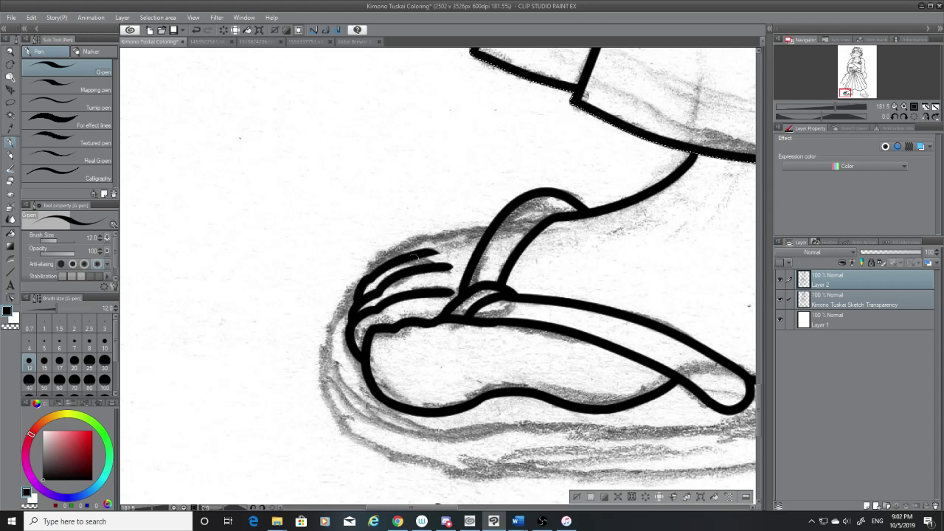
mouse_move(369, 275)
left_mouse_down()
mouse_move(384, 257)
mouse_move(483, 224)
mouse_move(380, 260)
left_mouse_up()
key("ctrl+z")
key("ctrl+z")
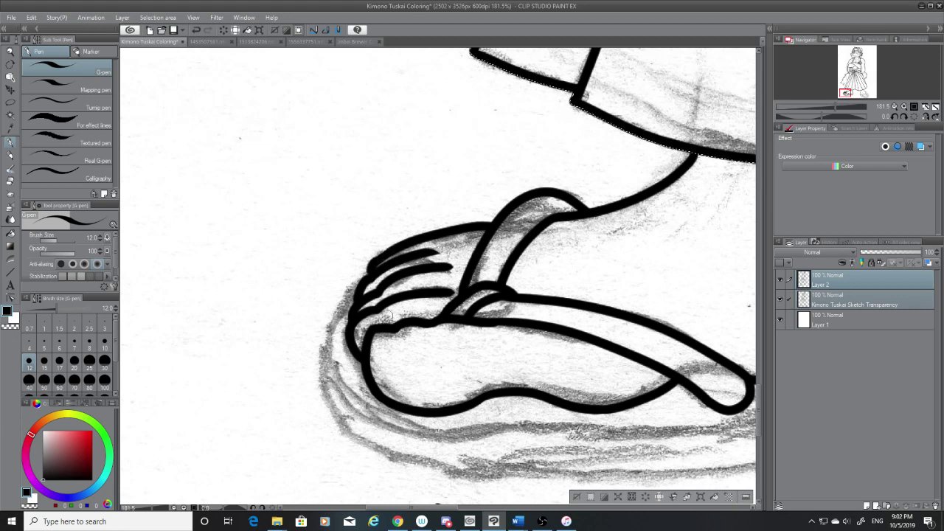
Step: Ink the front of the sole's upper edge, curving from the outermost toe around the tip and under the forefoot
left_click_drag(358, 282, 460, 444)
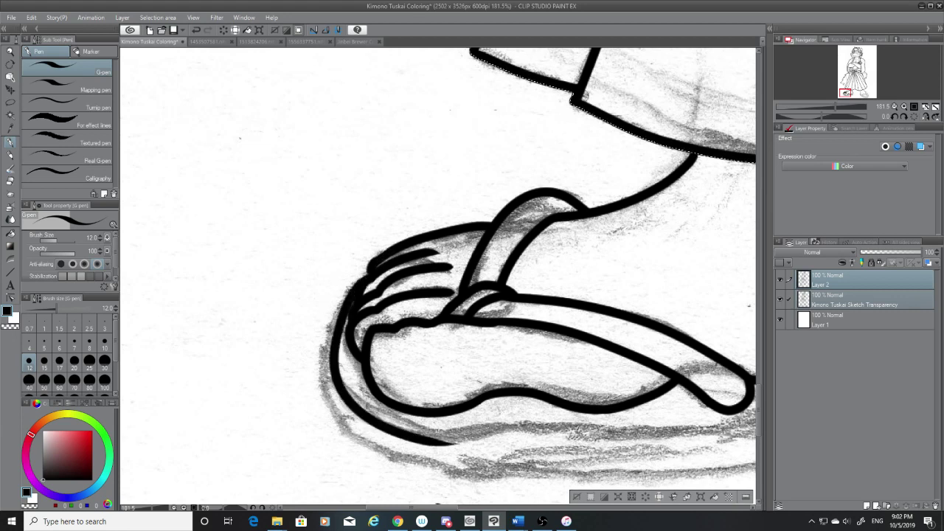
key("ctrl+z")
mouse_move(361, 279)
left_mouse_down()
mouse_move(335, 384)
mouse_move(537, 442)
left_mouse_up()
key("ctrl+z")
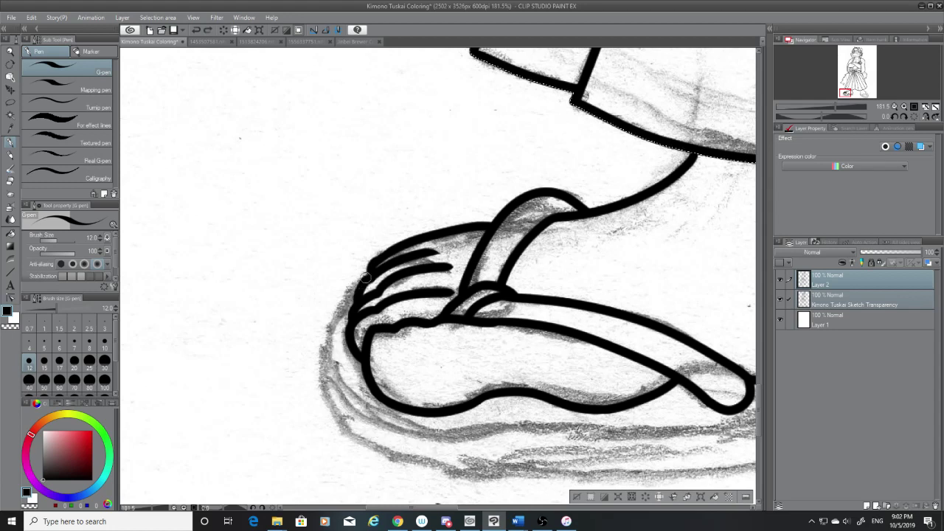
mouse_move(367, 278)
left_mouse_down()
mouse_move(352, 414)
mouse_move(568, 447)
left_mouse_up()
key("ctrl+z")
mouse_move(369, 275)
left_mouse_down()
mouse_move(322, 353)
mouse_move(462, 435)
left_mouse_up()
key("ctrl+z")
mouse_move(368, 274)
left_mouse_down()
mouse_move(345, 385)
mouse_move(478, 434)
left_mouse_up()
key("ctrl+z")
mouse_move(369, 272)
left_mouse_down()
mouse_move(453, 443)
mouse_move(543, 451)
left_mouse_up()
key("ctrl+z")
mouse_move(369, 271)
left_mouse_down()
mouse_move(392, 429)
mouse_move(501, 437)
left_mouse_up()
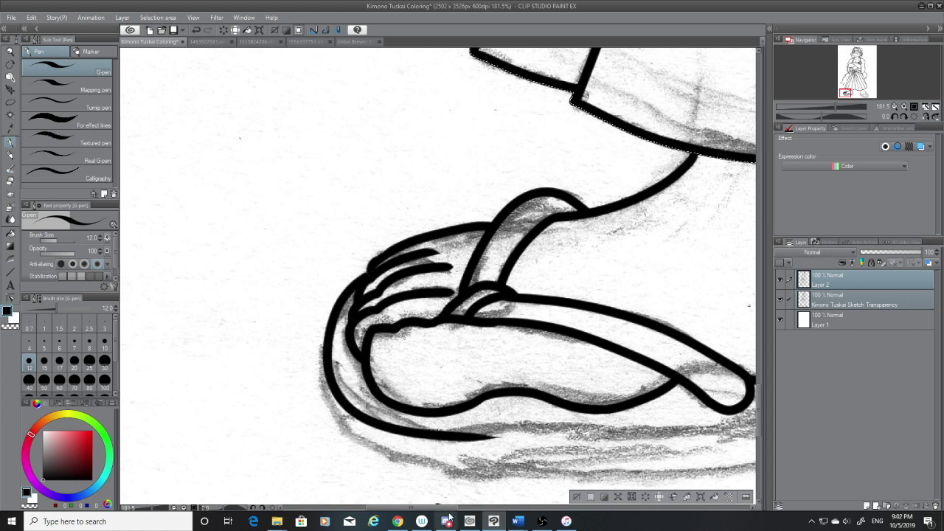
Step: Ink the rear of the sole's upper edge from the back of the heel forward to under the middle of the foot
mouse_move(432, 511)
left_mouse_down()
mouse_move(475, 511)
mouse_move(450, 510)
left_mouse_up()
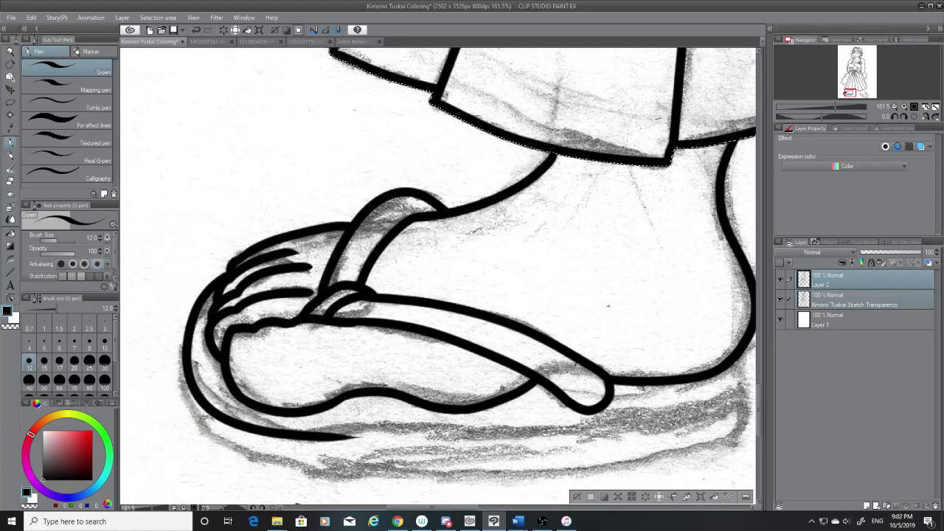
left_click_drag(325, 432, 693, 416)
key("ctrl+z")
left_click_drag(327, 441, 741, 402)
key("ctrl+z")
left_click_drag(324, 435, 697, 388)
key("ctrl+z")
mouse_move(335, 437)
left_mouse_down()
mouse_move(548, 441)
mouse_move(708, 421)
left_mouse_up()
key("ctrl+z")
left_click_drag(730, 367, 458, 434)
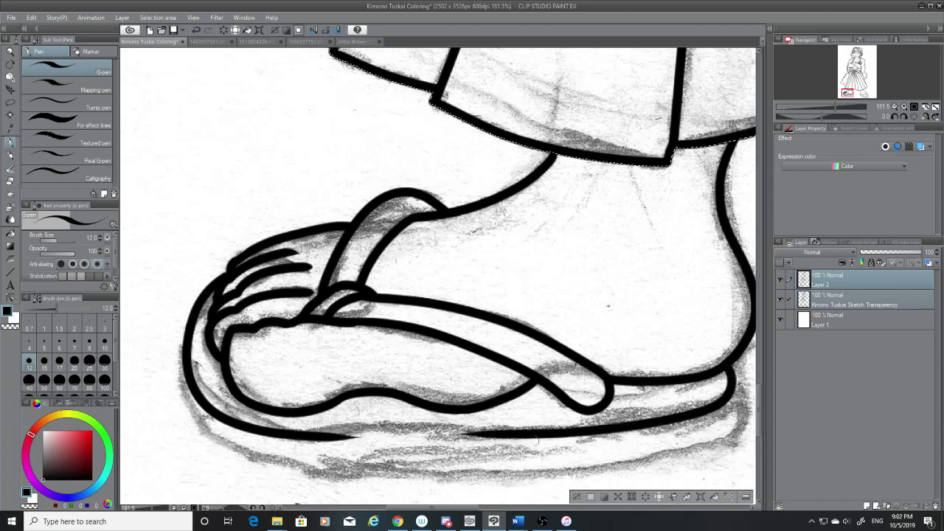
Step: Try to bridge the gap in the sole's upper edge between the front and heel strokes
left_click_drag(330, 435, 521, 440)
key("ctrl+z")
left_click_drag(323, 435, 577, 431)
key("ctrl+z")
left_click_drag(487, 440, 280, 437)
key("ctrl+z")
mouse_move(496, 435)
left_mouse_down()
mouse_move(329, 436)
mouse_move(521, 440)
left_mouse_up()
key("ctrl+z")
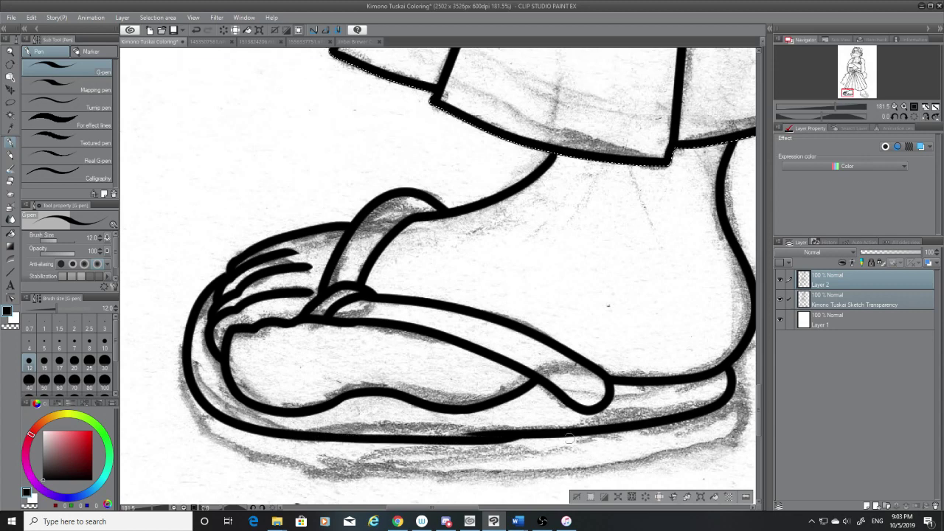
key("ctrl+z")
left_click_drag(325, 437, 525, 439)
key("ctrl+z")
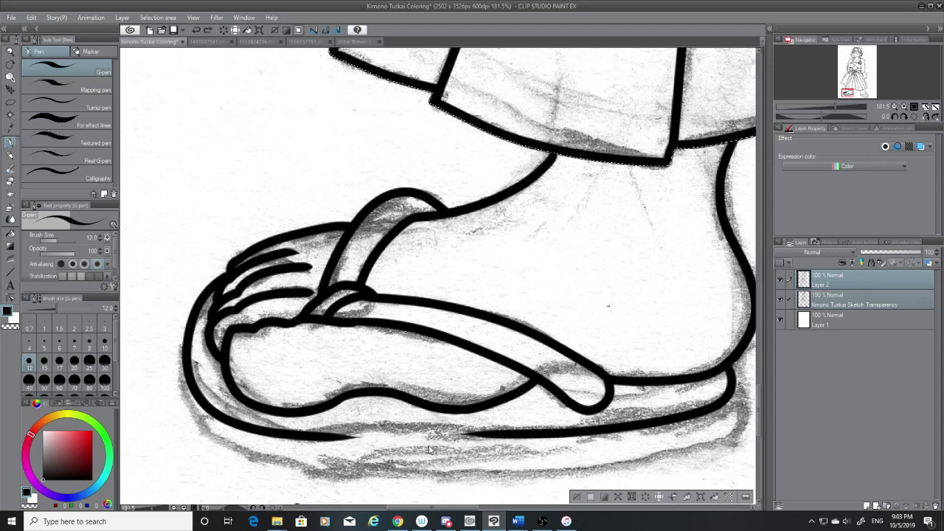
mouse_move(333, 437)
left_mouse_down()
mouse_move(518, 440)
mouse_move(292, 440)
left_mouse_up()
key("ctrl+z")
Step: Hide the sketch and ink a smooth stroke joining the front and rear parts of the sole's upper edge
left_click(781, 297)
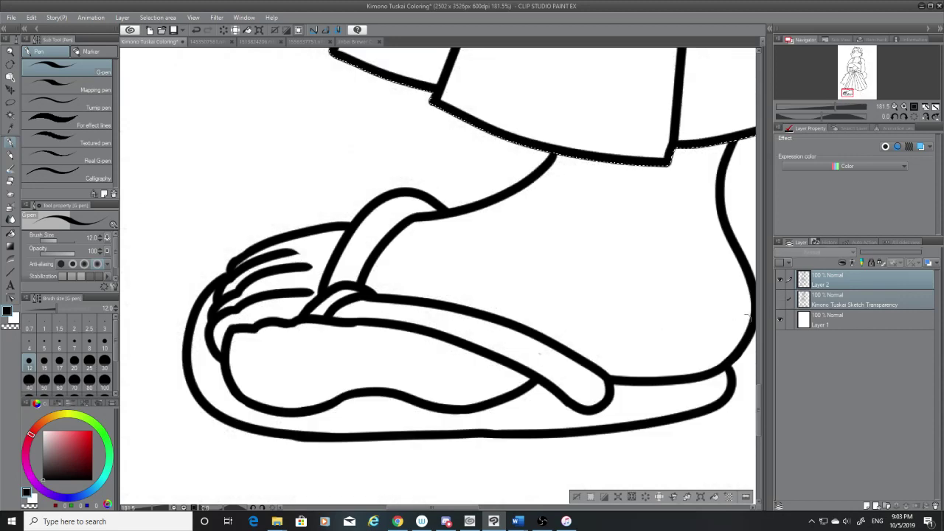
left_click_drag(759, 387, 757, 405)
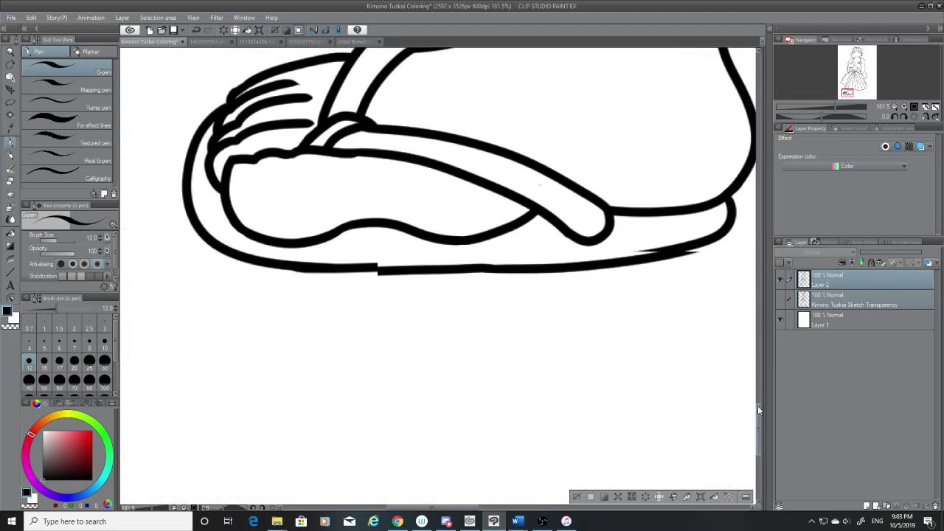
key("ctrl+z")
left_click_drag(323, 275, 544, 294)
key("ctrl+z")
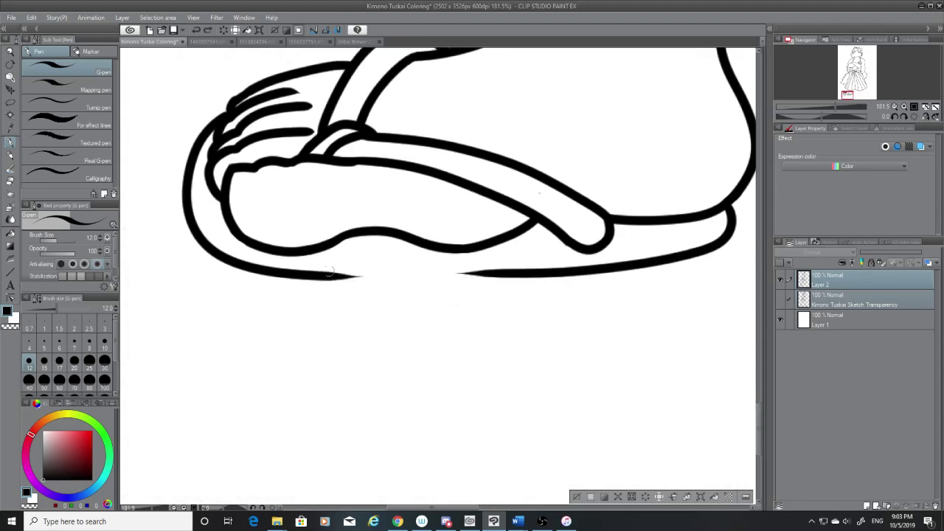
mouse_move(323, 274)
left_mouse_down()
mouse_move(528, 278)
mouse_move(270, 289)
left_mouse_up()
key("ctrl+z")
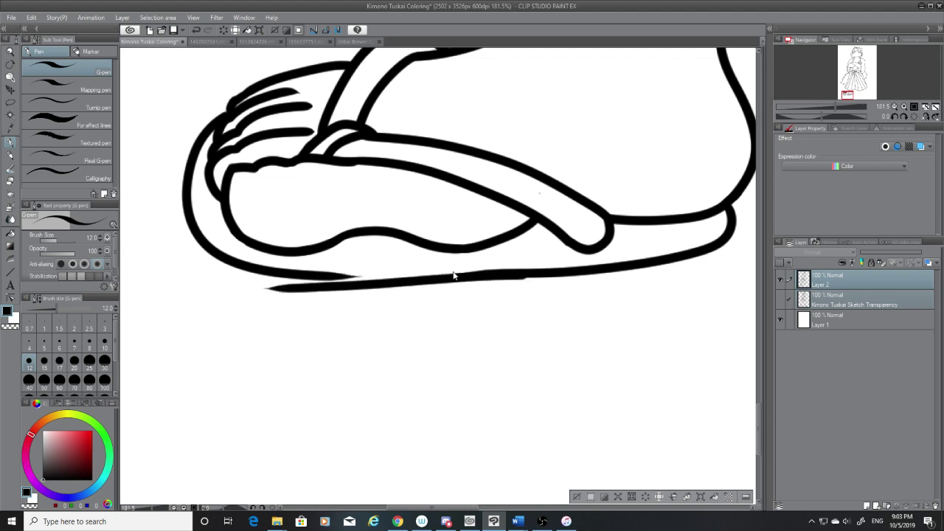
key("ctrl+z")
left_click_drag(502, 274, 273, 270)
key("ctrl+z")
left_click_drag(510, 275, 273, 270)
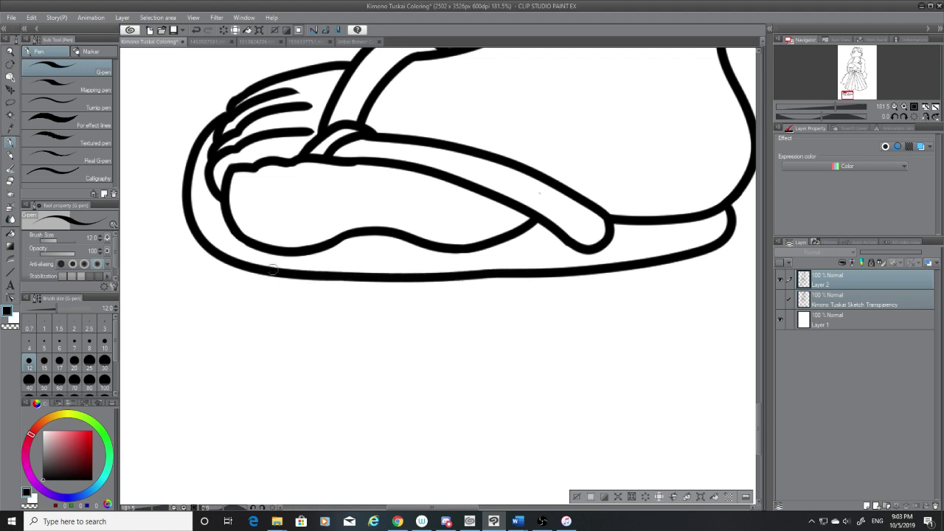
Step: Show the sketch and ink the sole's front side and bottom edge from the toe end to below the heel
left_click(780, 298)
left_click_drag(185, 195, 196, 277)
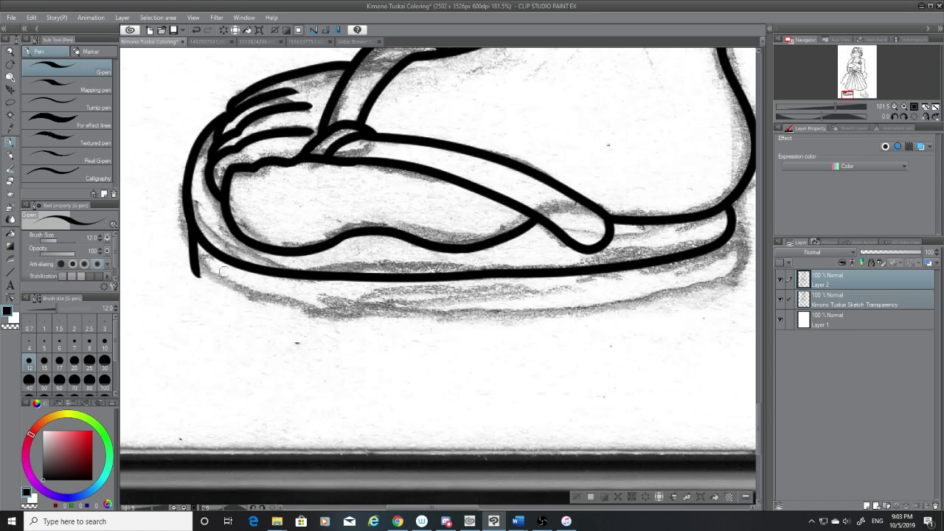
key("ctrl+z")
mouse_move(185, 198)
left_mouse_down()
mouse_move(235, 301)
mouse_move(750, 283)
left_mouse_up()
key("ctrl+z")
mouse_move(224, 285)
left_mouse_down()
mouse_move(304, 316)
mouse_move(738, 279)
left_mouse_up()
mouse_move(234, 293)
left_mouse_down()
mouse_move(284, 301)
mouse_move(676, 289)
mouse_move(731, 273)
left_mouse_up()
Step: Ink the sole's rounded heel end down to the bottom edge and hide the sketch
left_click_drag(733, 222, 714, 283)
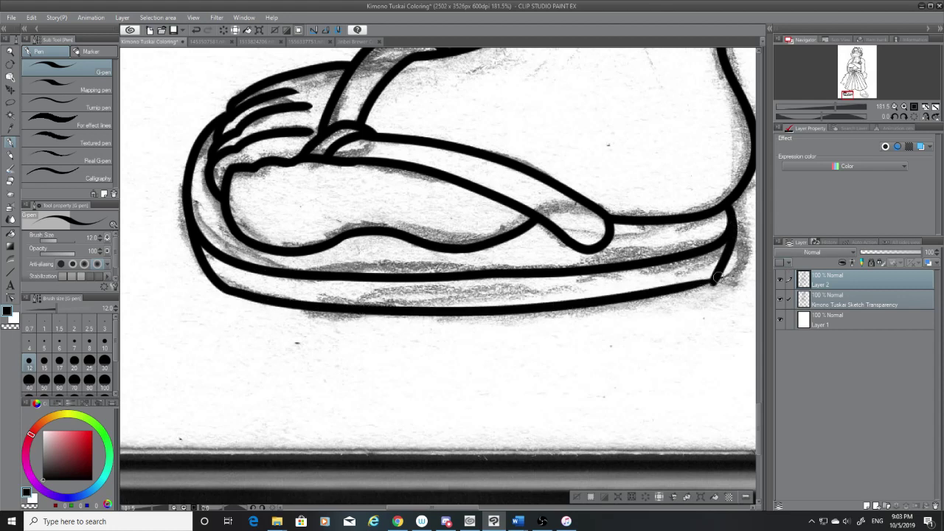
key("ctrl+z")
left_click_drag(733, 226, 717, 295)
key("ctrl+z")
mouse_move(732, 222)
left_mouse_down()
mouse_move(710, 283)
mouse_move(656, 297)
left_mouse_up()
left_click(779, 296)
Step: Redraw the sole's lower heel corner until it flows evenly into the bottom edge
key("ctrl+z")
key("ctrl+z")
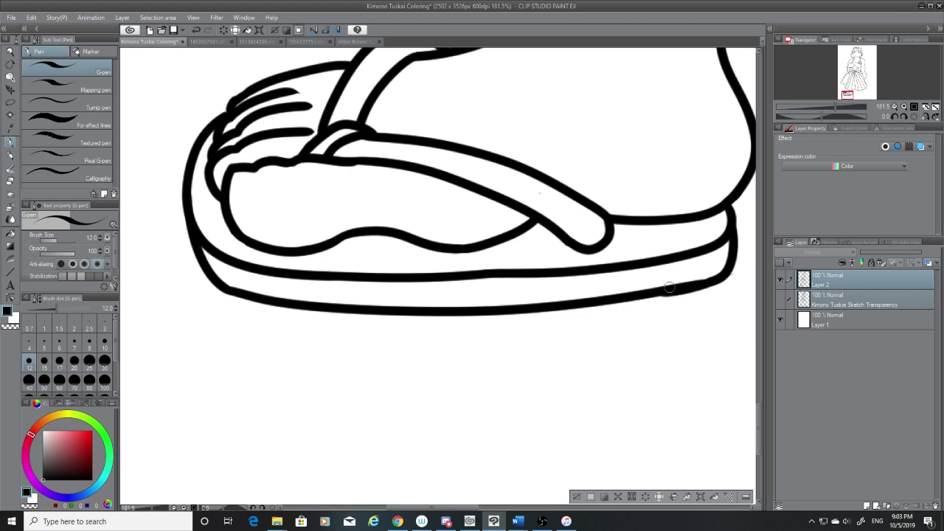
key("ctrl+z")
left_click_drag(723, 275, 655, 294)
key("ctrl+z")
left_click_drag(717, 278, 670, 296)
key("ctrl+z")
left_click_drag(723, 274, 668, 295)
key("ctrl+z")
key("ctrl+z")
left_click_drag(720, 278, 667, 293)
Step: Smooth the sole's lower front corner with the G-pen and remove the stray speck on the side strap with the hard eraser
key("e")
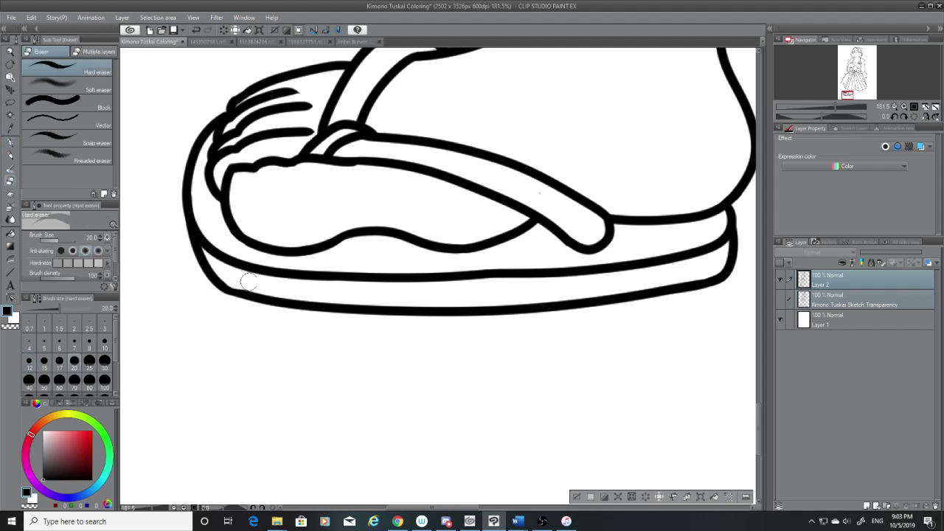
left_click(12, 143)
mouse_move(222, 288)
left_mouse_down()
mouse_move(271, 295)
mouse_move(209, 286)
mouse_move(275, 296)
left_mouse_up()
key("ctrl+z")
key("ctrl+z")
key("ctrl+z")
key("ctrl+z")
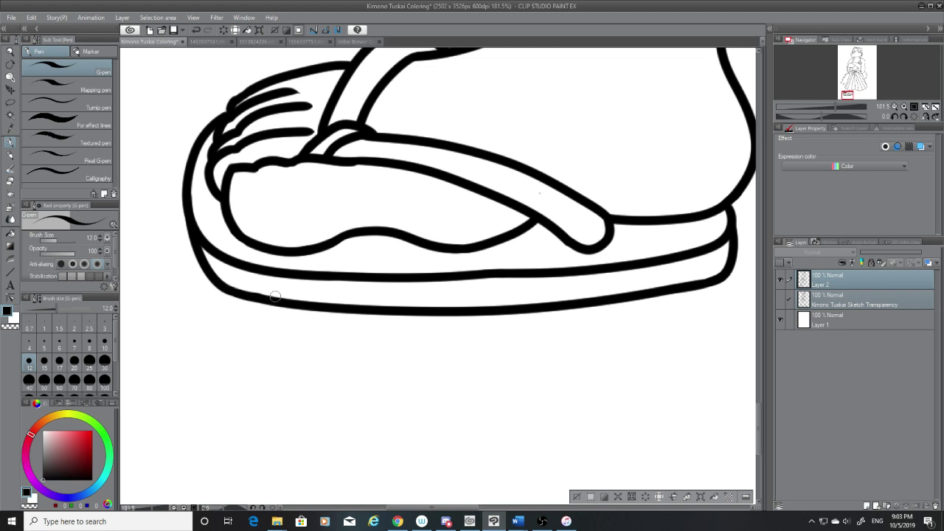
left_click(8, 185)
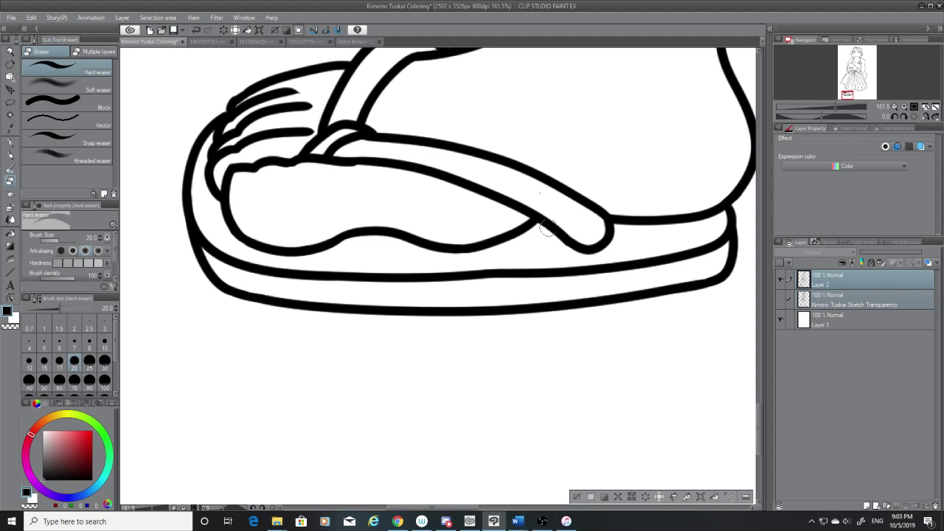
left_click(540, 193)
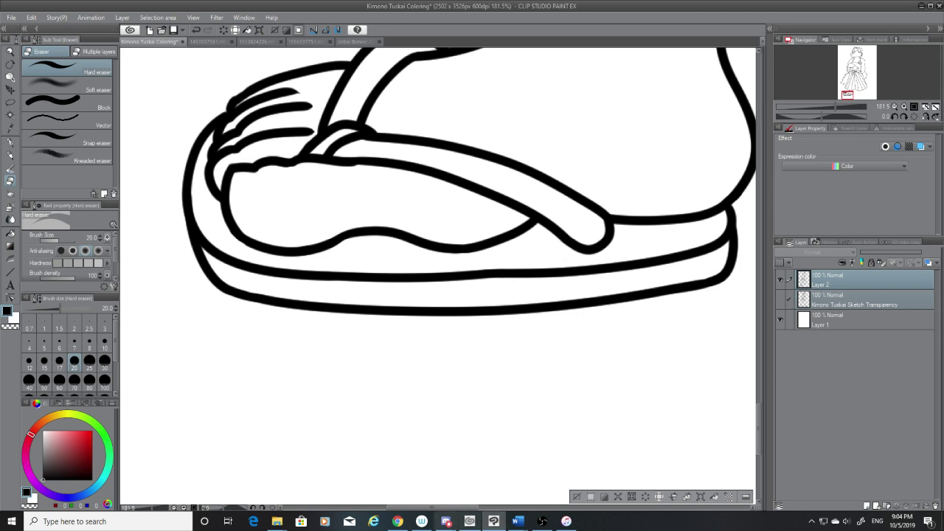
Step: Show the sketch again and ink the other foot's ankle and heel outline from the skirt hem down to the sandal strap with the G-pen
left_click_drag(460, 507, 555, 509)
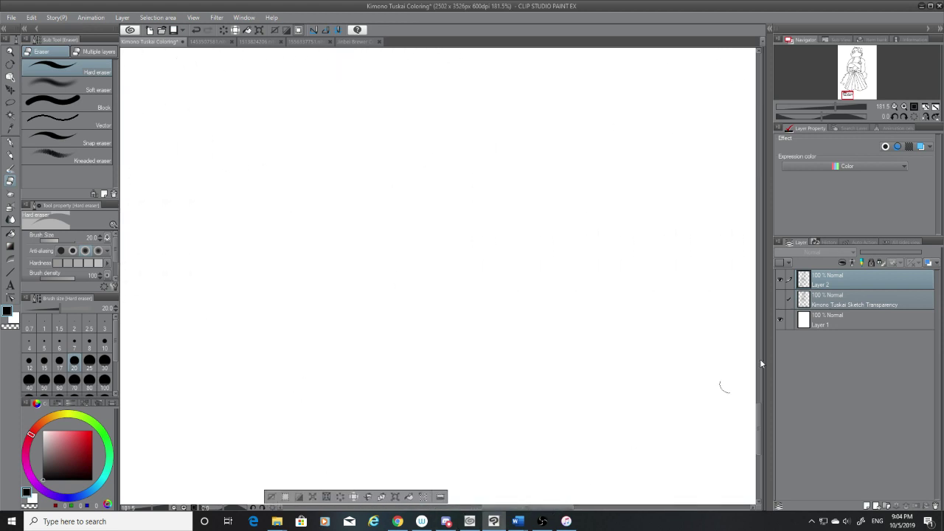
left_click(780, 298)
mouse_move(757, 399)
left_mouse_down()
mouse_move(760, 381)
mouse_move(759, 407)
left_mouse_up()
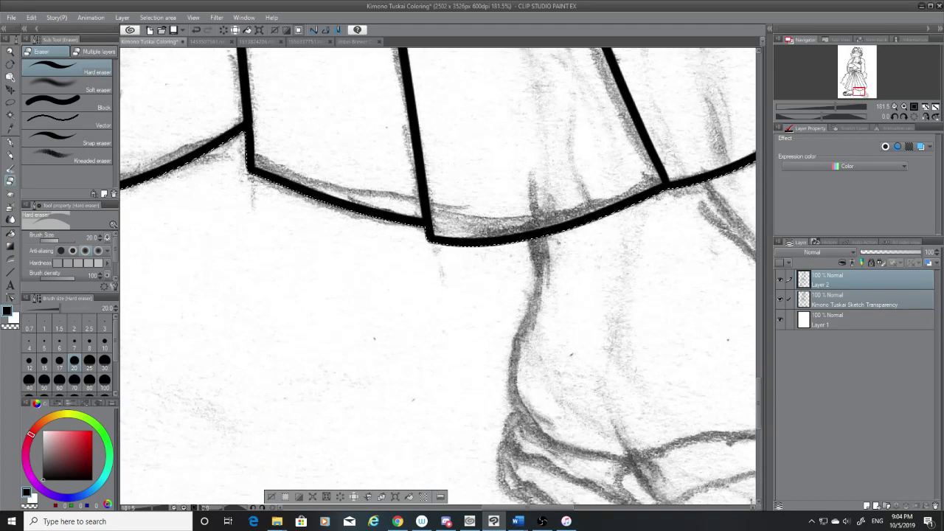
left_click(10, 142)
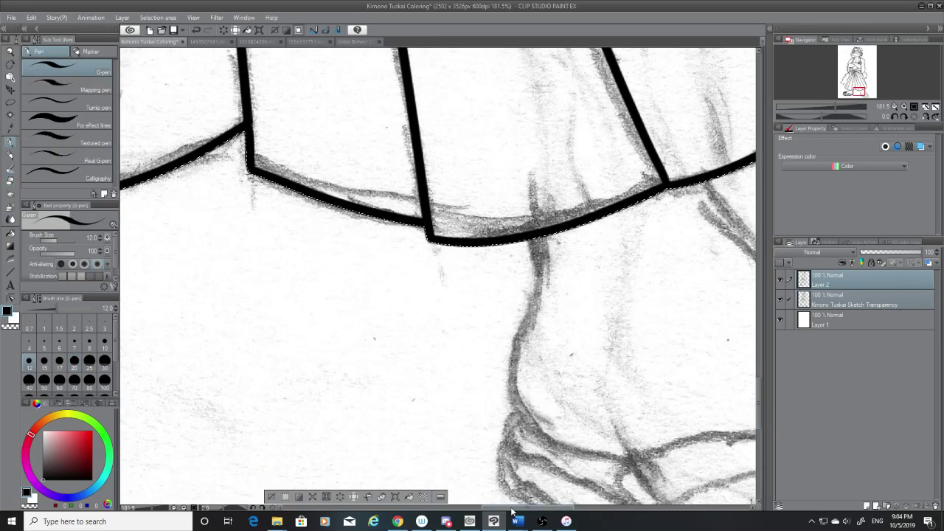
left_click_drag(511, 508, 543, 507)
left_click_drag(319, 239, 297, 391)
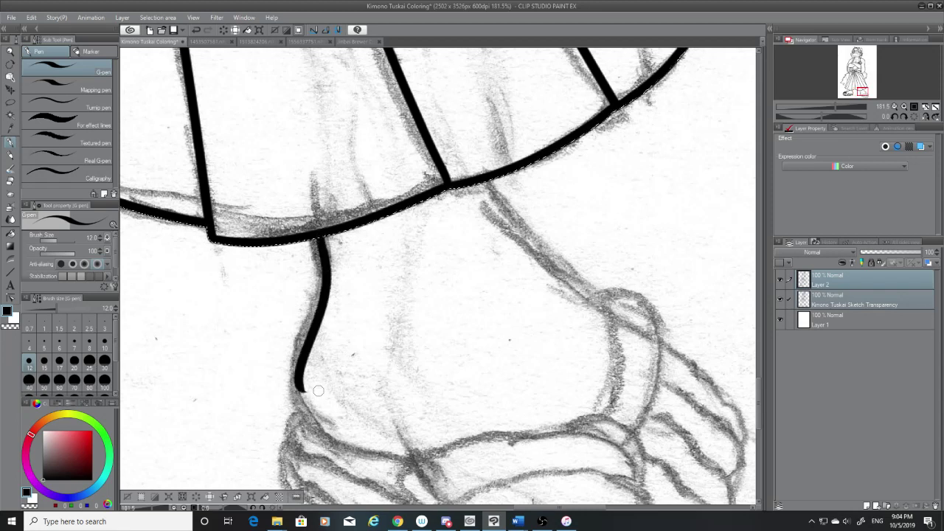
key("ctrl+z")
mouse_move(318, 239)
left_mouse_down()
mouse_move(294, 358)
mouse_move(335, 408)
mouse_move(323, 278)
mouse_move(340, 417)
left_mouse_up()
key("ctrl+z")
key("ctrl+z")
mouse_move(322, 235)
left_mouse_down()
mouse_move(289, 385)
mouse_move(392, 460)
left_mouse_up()
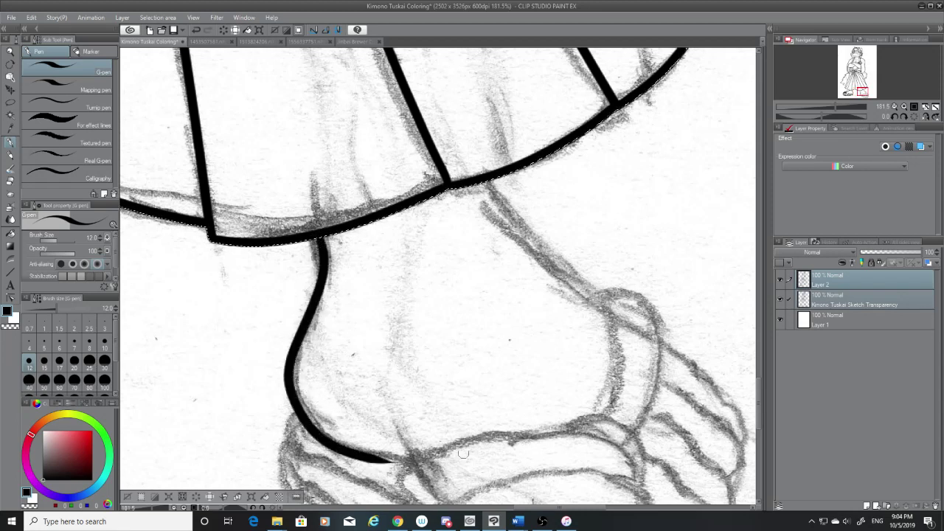
key("ctrl+z")
mouse_move(322, 236)
left_mouse_down()
mouse_move(294, 362)
mouse_move(391, 453)
left_mouse_up()
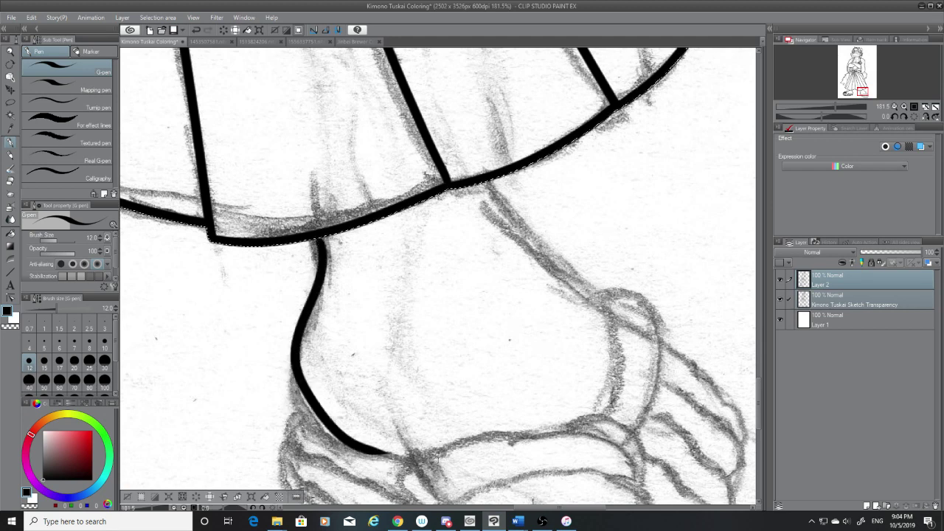
Step: Redraw the ankle and heel outline with the G-pen as one smooth curve from the skirt hem to the sandal strap
key("ctrl+z")
mouse_move(320, 237)
left_mouse_down()
mouse_move(313, 310)
mouse_move(446, 463)
left_mouse_up()
key("ctrl+z")
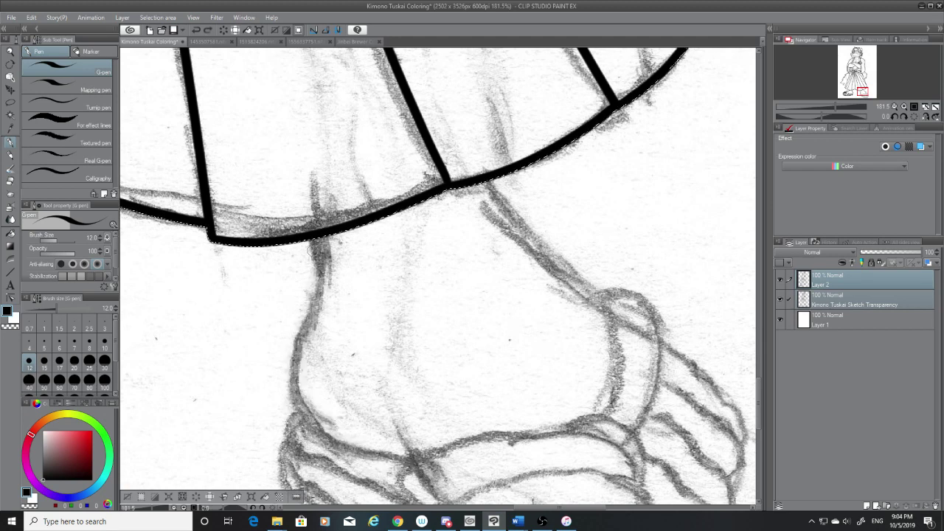
mouse_move(322, 236)
left_mouse_down()
mouse_move(316, 299)
mouse_move(447, 462)
left_mouse_up()
key("ctrl+z")
mouse_move(320, 238)
left_mouse_down()
mouse_move(298, 349)
mouse_move(438, 466)
left_mouse_up()
key("ctrl+z")
left_click_drag(314, 235, 306, 317)
key("ctrl+z")
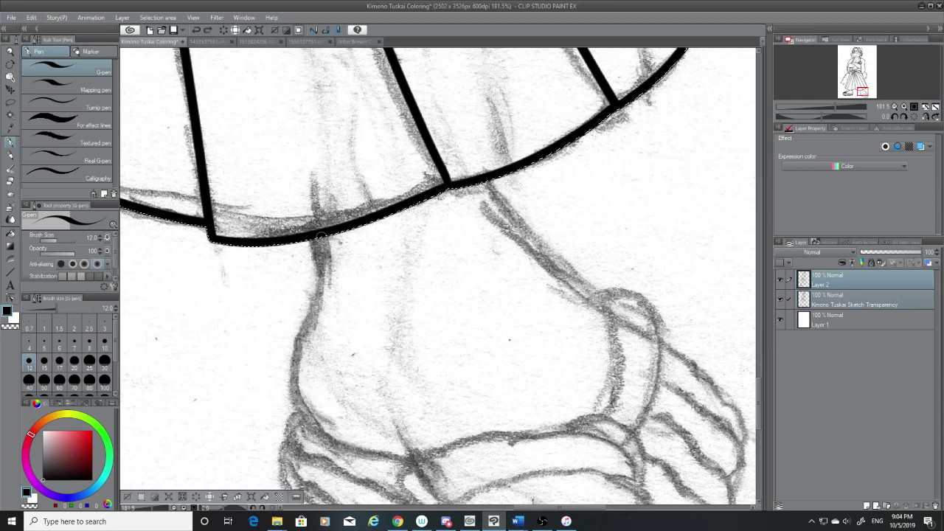
mouse_move(318, 237)
left_mouse_down()
mouse_move(301, 341)
mouse_move(443, 460)
left_mouse_up()
key("ctrl+z")
mouse_move(318, 235)
left_mouse_down()
mouse_move(311, 323)
mouse_move(416, 467)
mouse_move(438, 469)
left_mouse_up()
key("ctrl+z")
left_click_drag(325, 255, 487, 469)
key("ctrl+z")
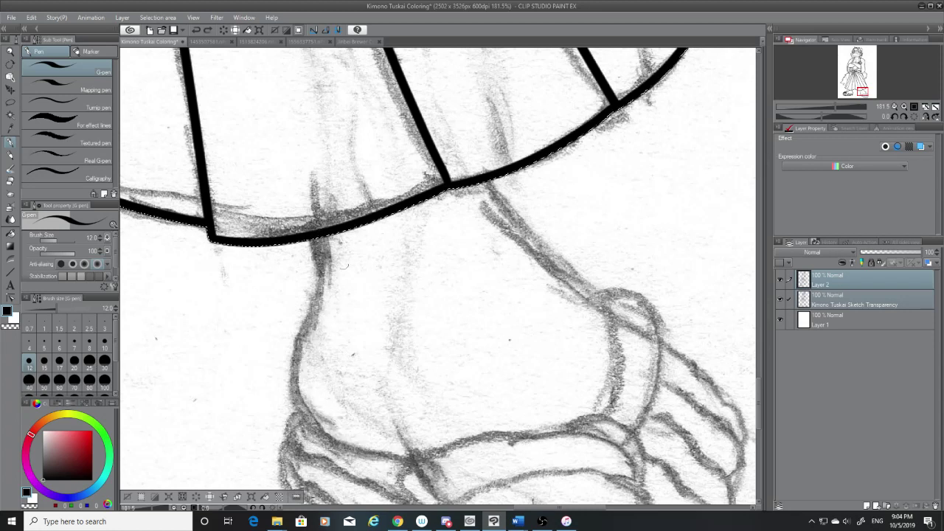
mouse_move(321, 234)
left_mouse_down()
mouse_move(315, 334)
mouse_move(441, 481)
mouse_move(481, 485)
left_mouse_up()
key("ctrl+z")
mouse_move(318, 234)
left_mouse_down()
mouse_move(367, 443)
mouse_move(461, 466)
mouse_move(376, 454)
mouse_move(298, 297)
left_mouse_up()
key("ctrl+z")
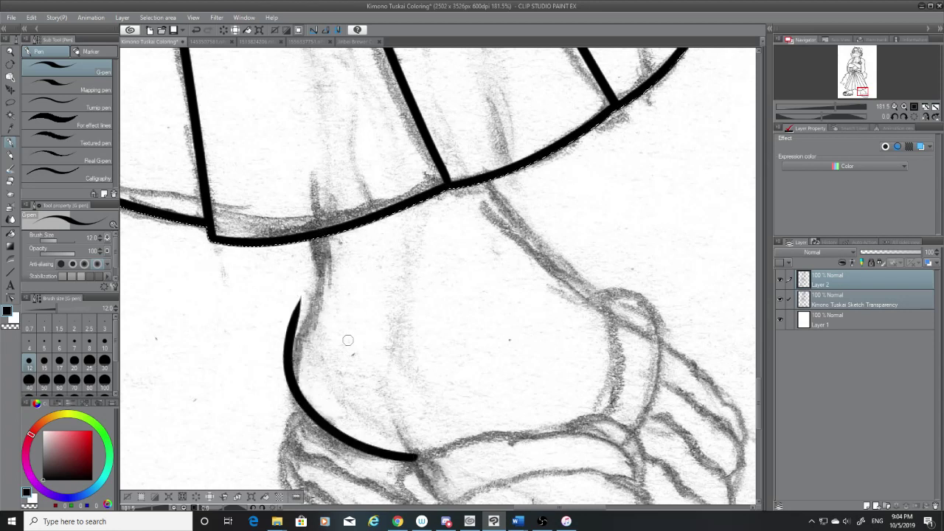
key("ctrl+z")
mouse_move(413, 461)
left_mouse_down()
mouse_move(301, 348)
mouse_move(318, 296)
mouse_move(315, 416)
mouse_move(435, 463)
left_mouse_up()
key("ctrl+z")
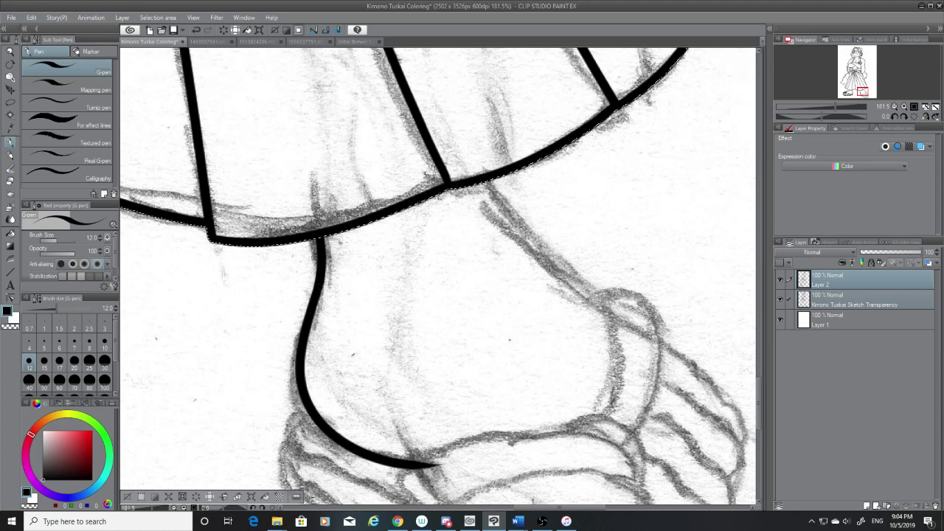
Step: Ink the opposite side of the ankle from the skirt hem down across the top of the strap loop
left_click_drag(486, 184, 643, 345)
key("ctrl+z")
mouse_move(486, 183)
left_mouse_down()
mouse_move(543, 258)
mouse_move(653, 341)
left_mouse_up()
key("ctrl+z")
mouse_move(487, 184)
left_mouse_down()
mouse_move(527, 236)
mouse_move(652, 336)
left_mouse_up()
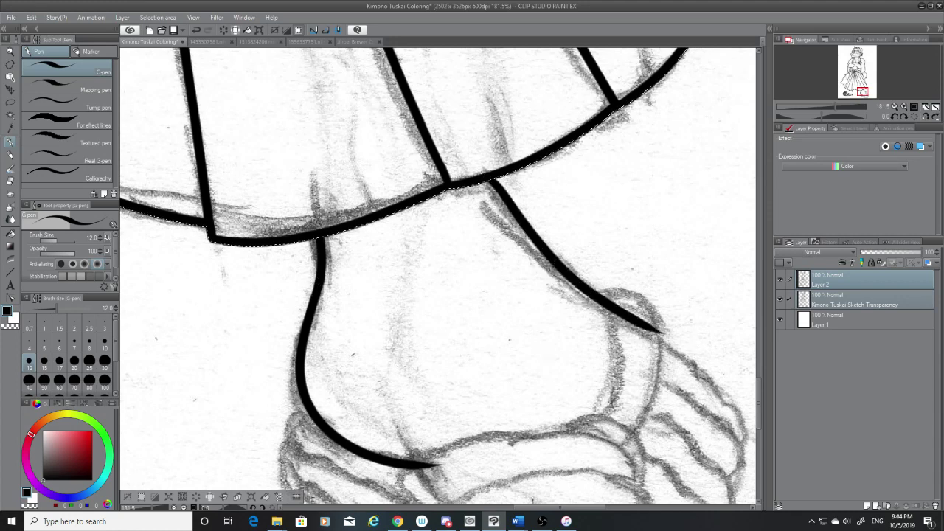
key("ctrl+z")
left_click_drag(479, 180, 663, 340)
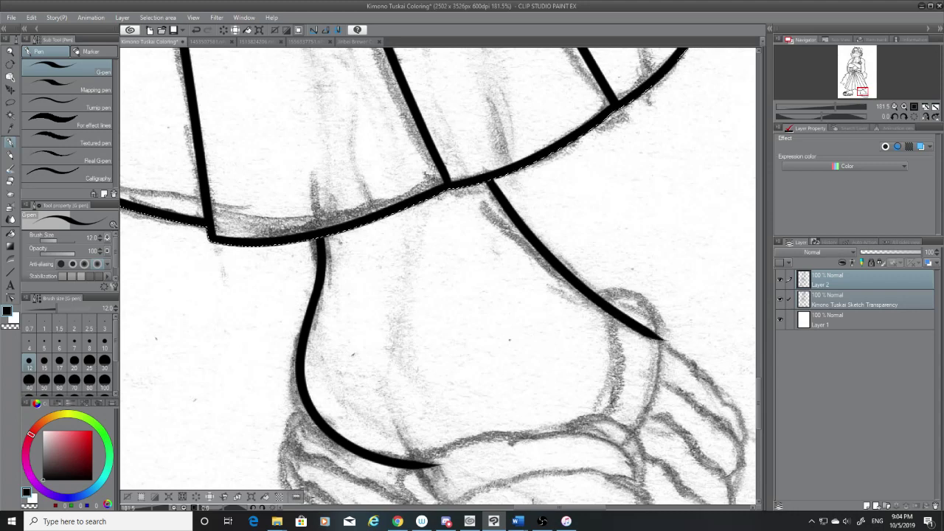
Step: Erase the part of the new ankle line that runs through the strap loop with the hard eraser
left_click_drag(561, 508, 588, 509)
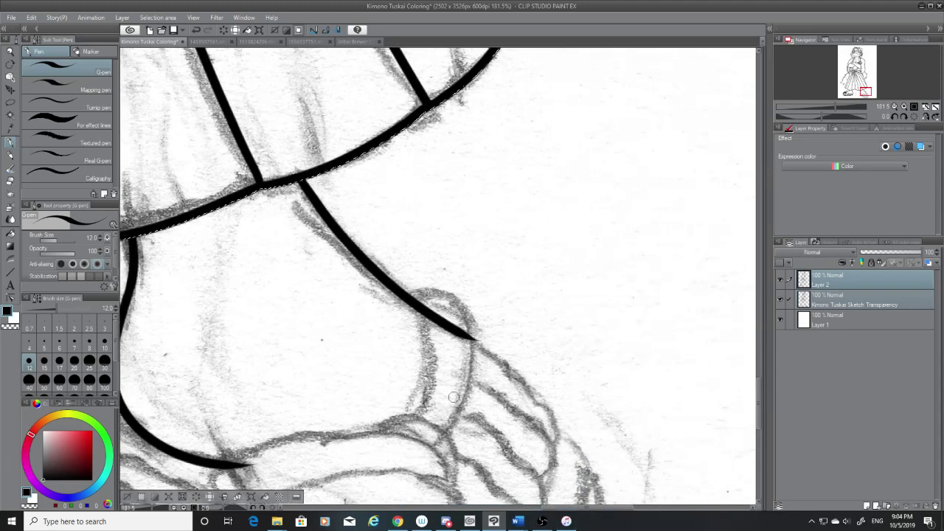
left_click(11, 181)
mouse_move(476, 346)
left_mouse_down()
mouse_move(433, 298)
mouse_move(451, 349)
mouse_move(423, 299)
mouse_move(465, 434)
left_mouse_up()
left_click(11, 142)
key("ctrl+z")
Step: Ink the strap loop's rounded top and outer edge down to the crossing strap with the G-pen
left_click_drag(410, 292, 453, 475)
key("ctrl+z")
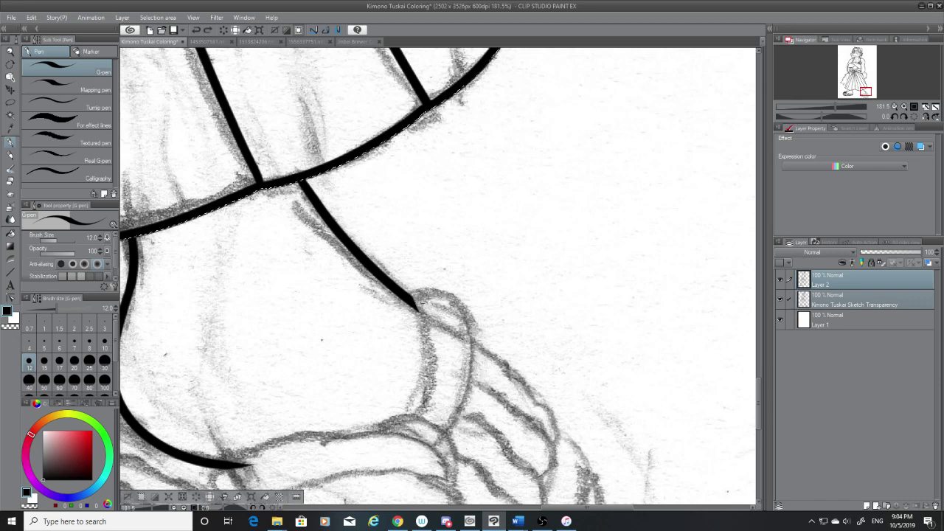
mouse_move(409, 292)
left_mouse_down()
mouse_move(471, 370)
mouse_move(453, 451)
left_mouse_up()
key("ctrl+z")
left_click_drag(410, 293, 452, 450)
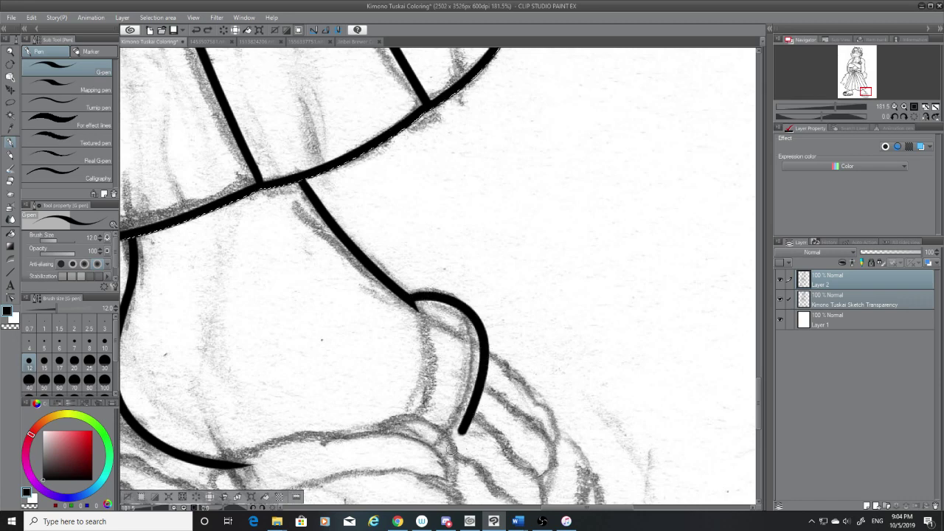
key("ctrl+z")
left_click_drag(412, 293, 443, 439)
key("ctrl+z")
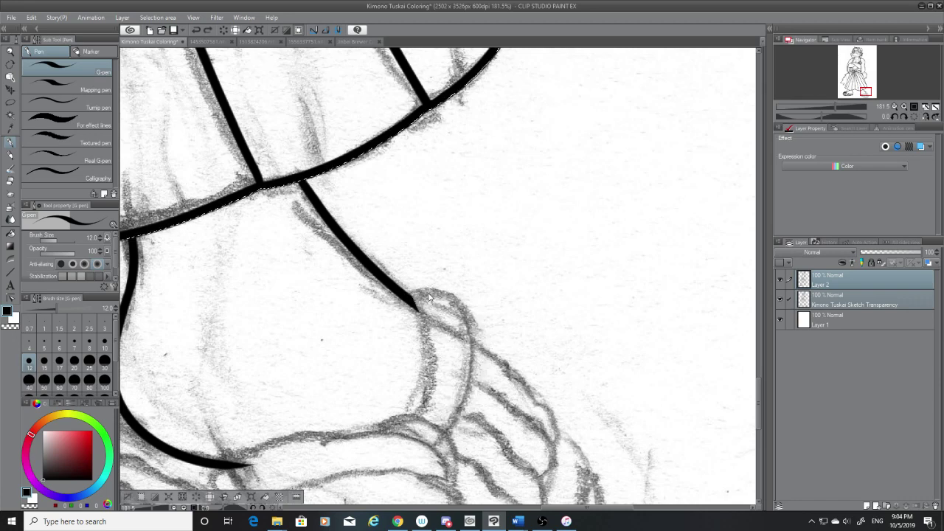
mouse_move(411, 293)
left_mouse_down()
mouse_move(435, 298)
mouse_move(445, 426)
left_mouse_up()
Step: Ink the strap loop's inner edge from the end of the ankle line down to the crossing strap
mouse_move(410, 298)
left_mouse_down()
mouse_move(419, 402)
mouse_move(408, 437)
left_mouse_up()
key("ctrl+z")
key("ctrl+z")
mouse_move(411, 296)
left_mouse_down()
mouse_move(424, 395)
mouse_move(410, 431)
left_mouse_up()
key("ctrl+z")
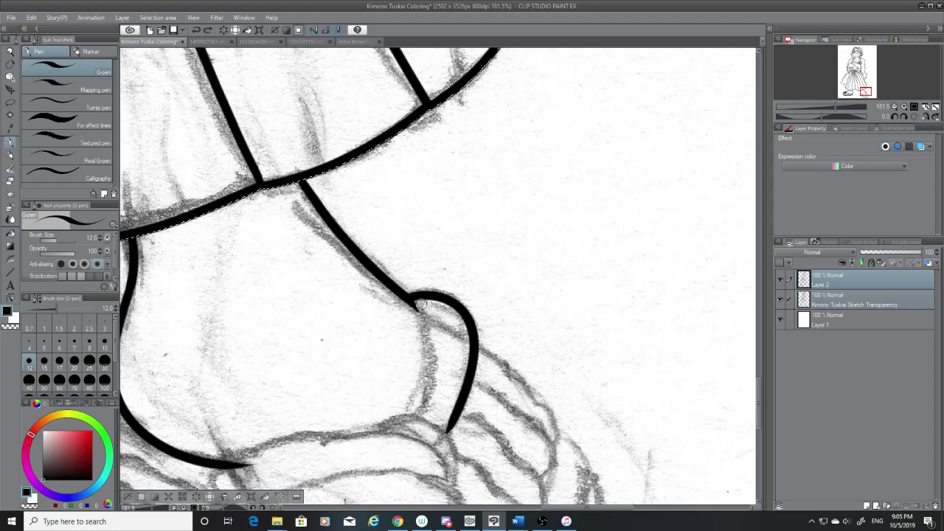
left_click_drag(411, 298, 415, 419)
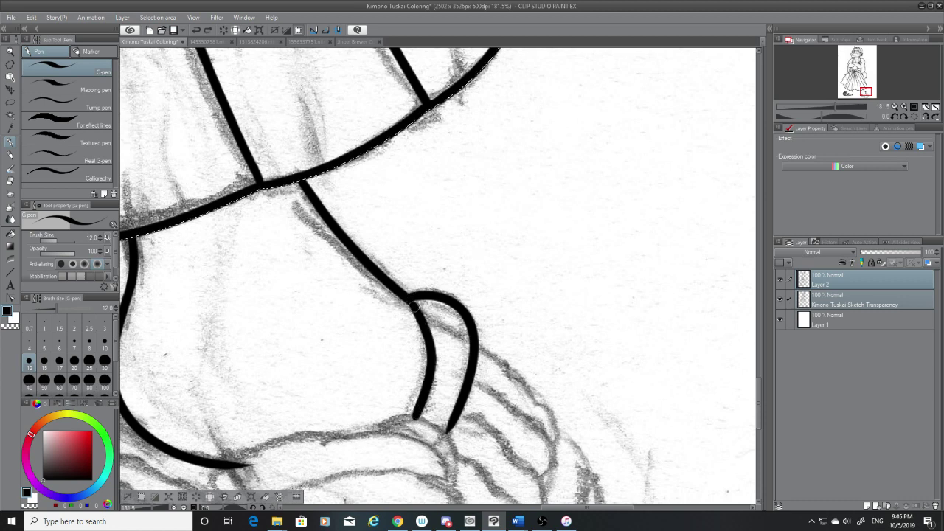
Step: Ink the outermost toe's upper edge from the strap loop toward its tip
left_click_drag(756, 385, 758, 410)
left_click_drag(477, 152, 540, 227)
key("ctrl+z")
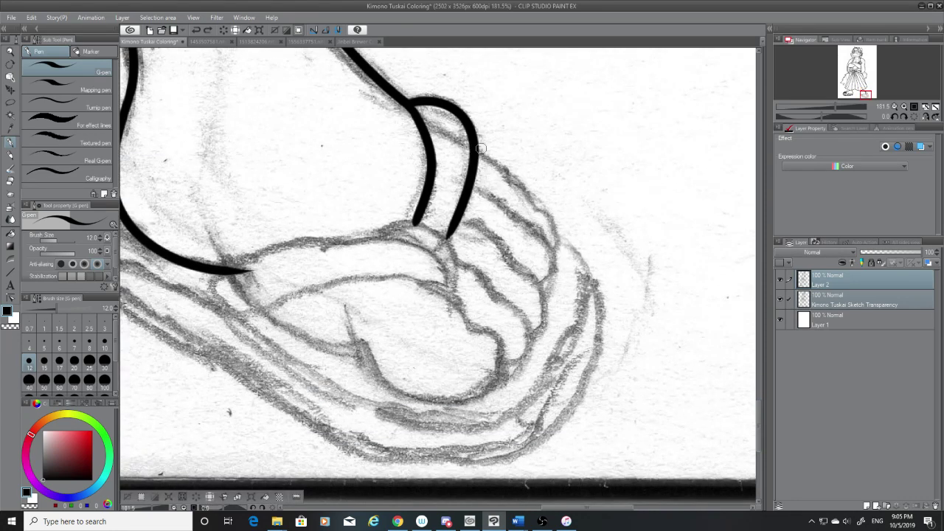
left_click_drag(480, 153, 538, 227)
key("ctrl+z")
left_click_drag(477, 155, 546, 220)
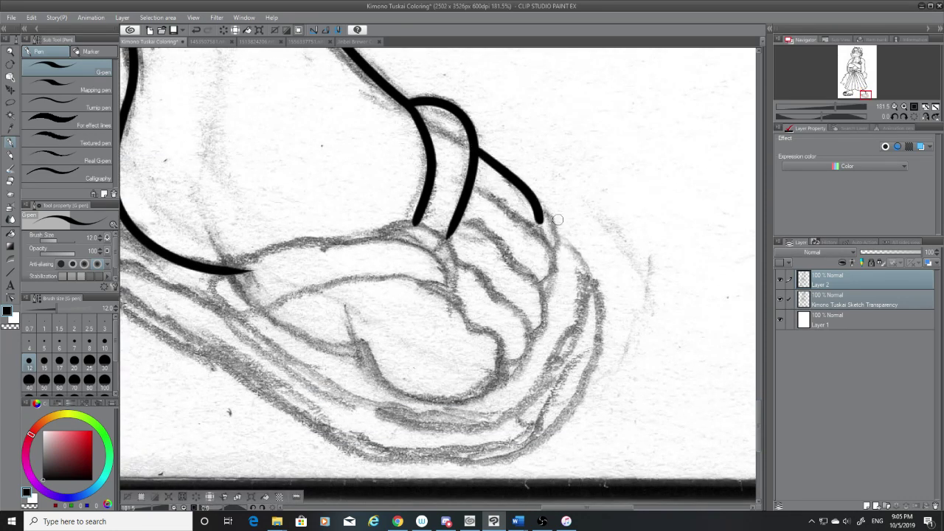
Step: Trim the end of the outermost toe's line with the hard eraser and ink its rounded tip with the G-pen
key("e")
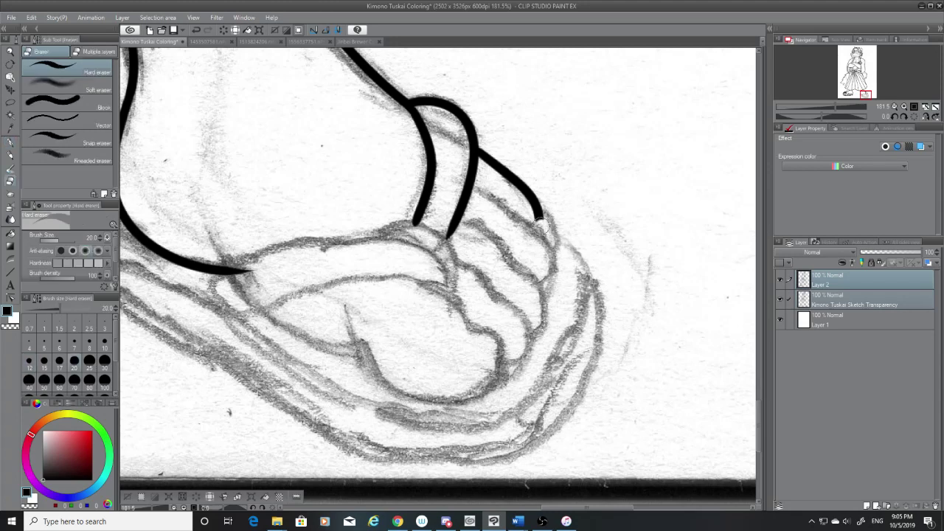
left_click_drag(542, 227, 525, 214)
key("p")
left_click_drag(541, 212, 554, 250)
key("ctrl+z")
key("ctrl+z")
left_click_drag(538, 211, 552, 253)
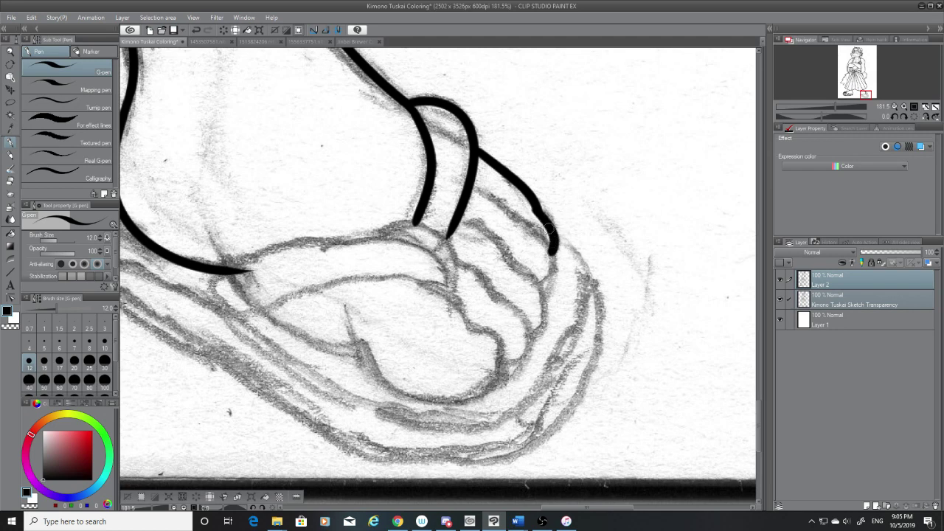
key("ctrl+z")
left_click_drag(538, 211, 552, 252)
key("ctrl+z")
left_click_drag(536, 208, 554, 249)
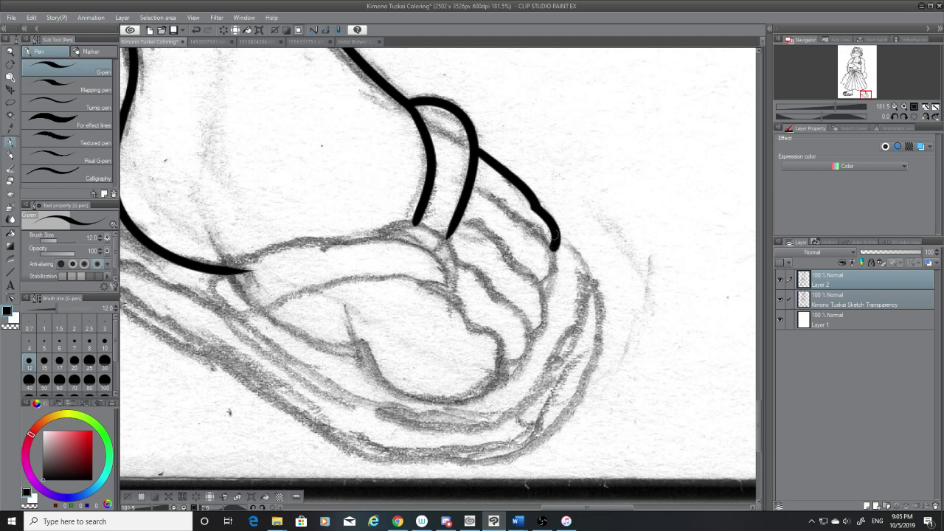
Step: Ink the second toe's upper edge below the outermost toe, starting near the strap loop
left_click_drag(479, 189, 537, 238)
key("ctrl+z")
key("ctrl+z")
left_click_drag(482, 190, 528, 218)
key("ctrl+z")
mouse_move(479, 188)
left_mouse_down()
mouse_move(533, 224)
mouse_move(546, 287)
left_mouse_up()
key("ctrl+z")
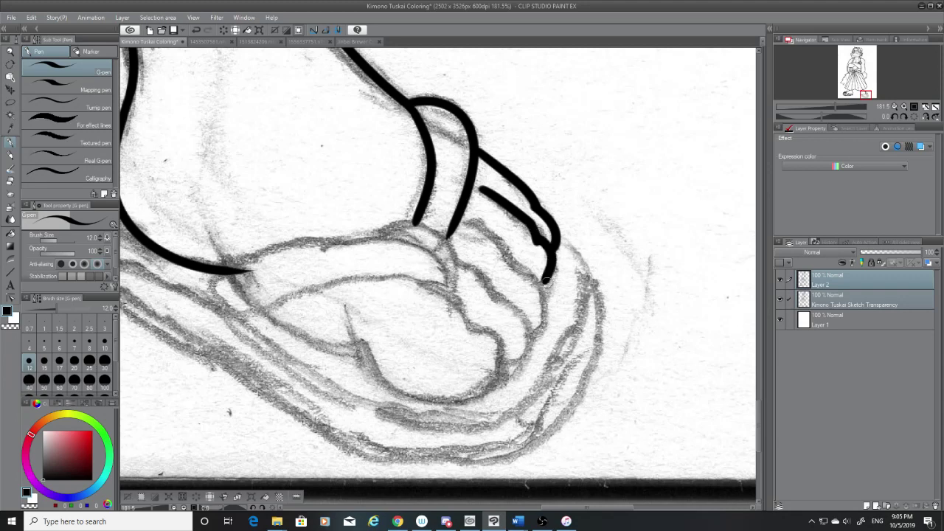
Step: Redraw the second toe's front end and rounded tip until it curves smoothly below the outermost toe's tip
key("ctrl+z")
left_click_drag(536, 234, 545, 285)
key("ctrl+z")
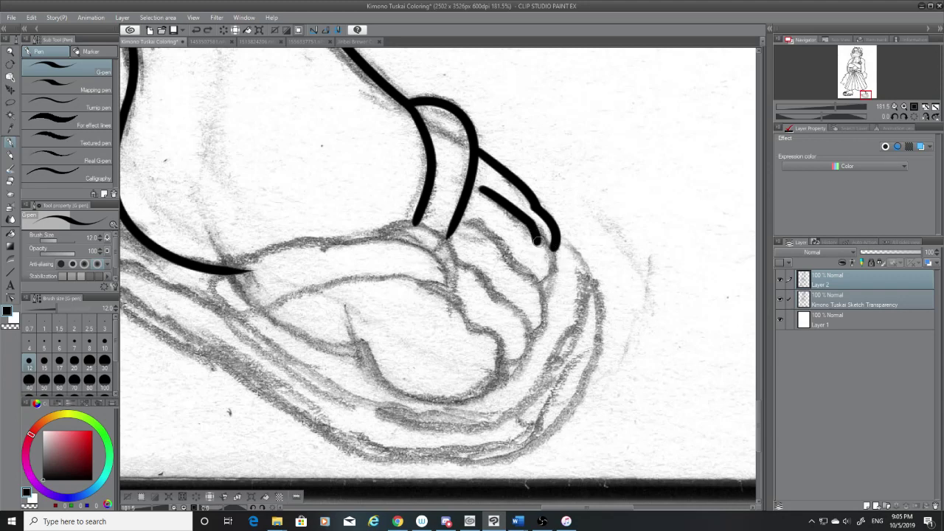
left_click_drag(534, 236, 547, 278)
key("ctrl+z")
left_click_drag(534, 239, 546, 288)
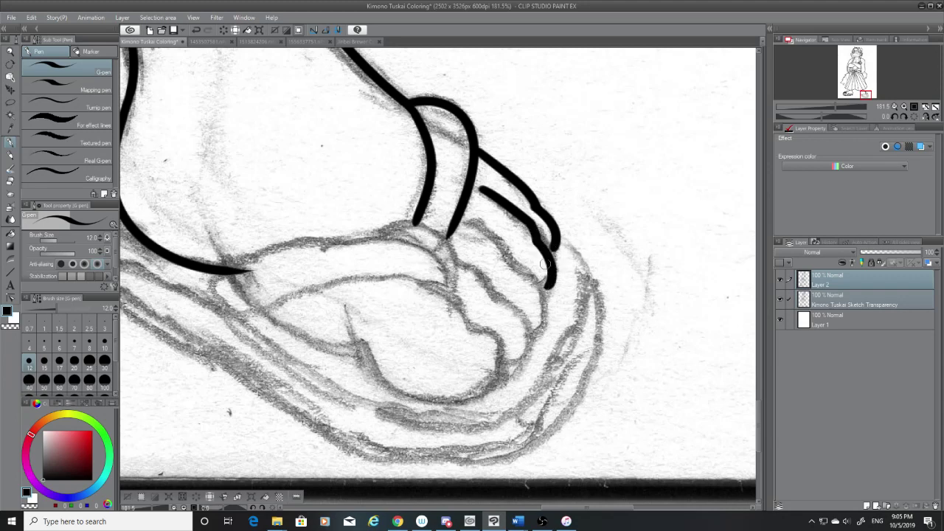
key("ctrl+z")
left_click_drag(533, 240, 537, 294)
key("ctrl+z")
left_click_drag(532, 239, 540, 288)
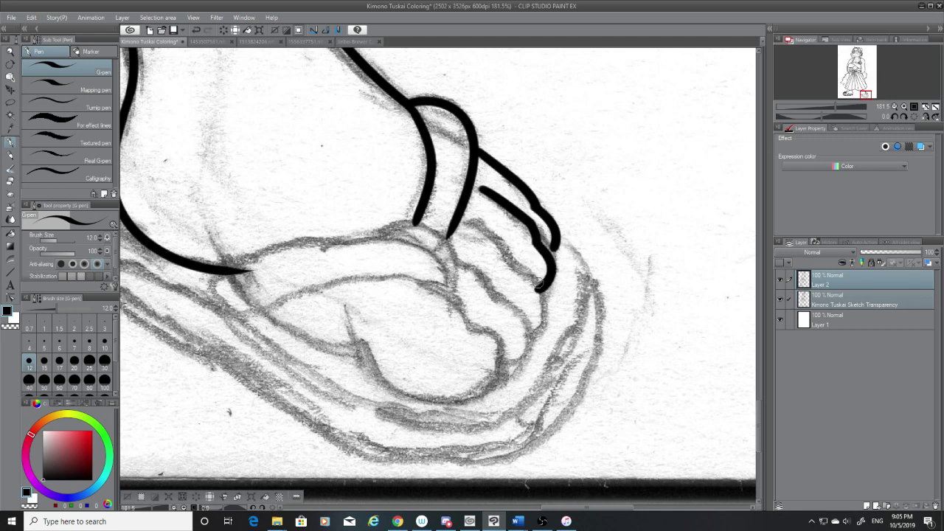
key("ctrl+z")
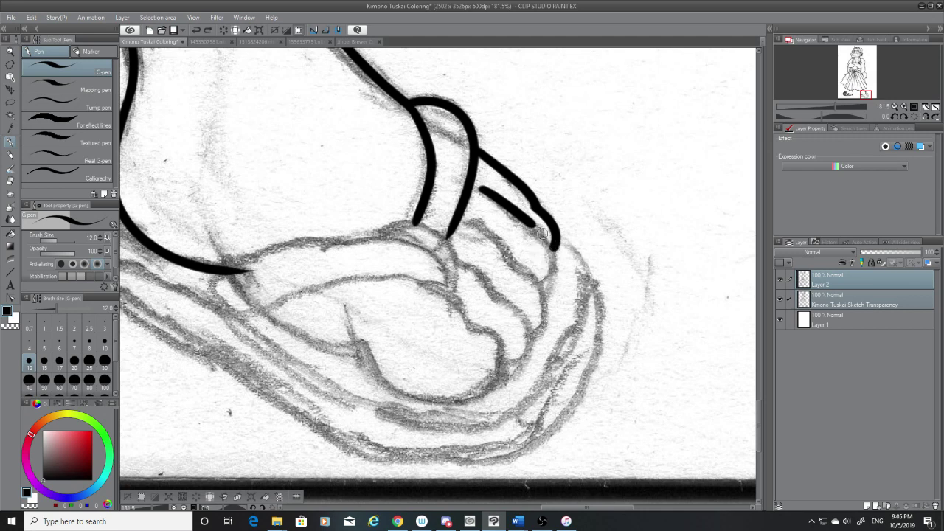
mouse_move(534, 235)
left_mouse_down()
mouse_move(550, 286)
mouse_move(555, 272)
mouse_move(547, 286)
left_mouse_up()
key("ctrl+z")
key("ctrl+z")
key("ctrl+z")
key("ctrl+z")
key("ctrl+z")
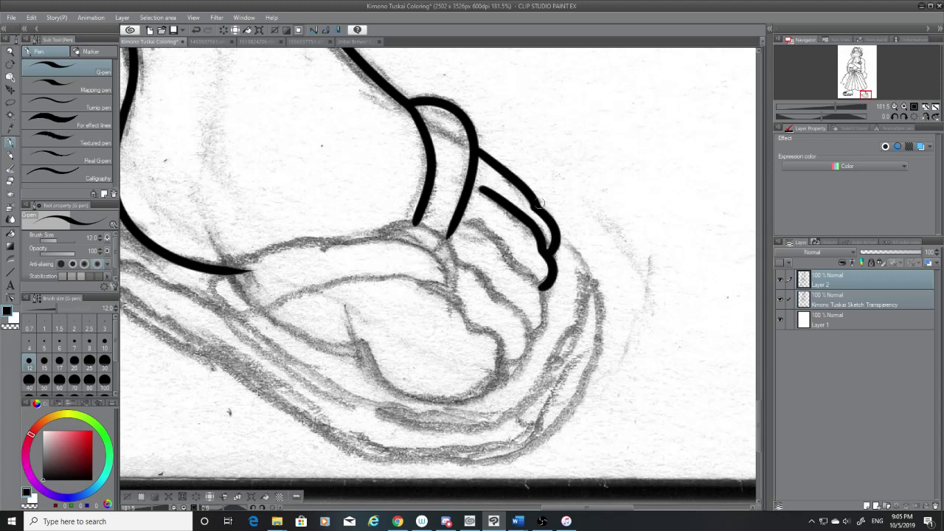
Step: Erase the bumpy joint in the outermost toe's outline with the hard eraser and hide the sketch layer
key("e")
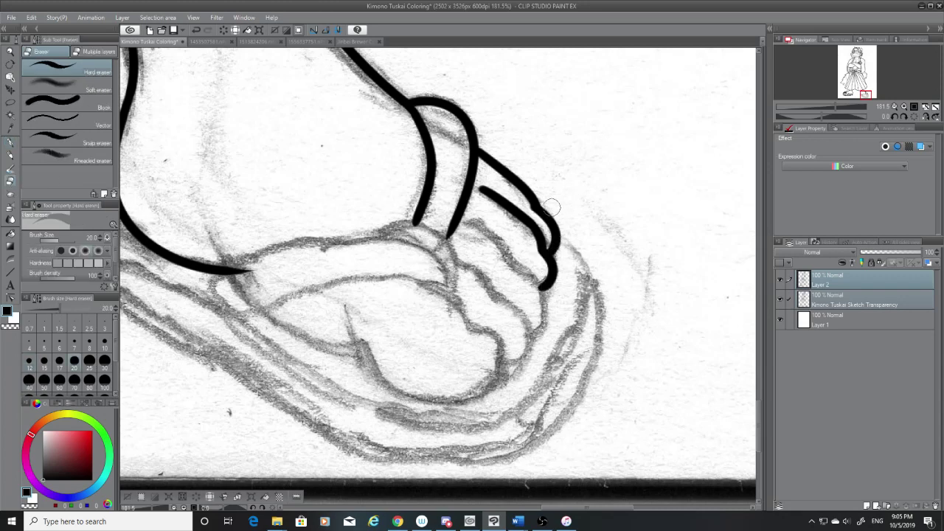
mouse_move(553, 207)
left_mouse_down()
mouse_move(531, 204)
mouse_move(542, 194)
mouse_move(540, 215)
mouse_move(549, 203)
mouse_move(541, 211)
left_mouse_up()
left_click(10, 143)
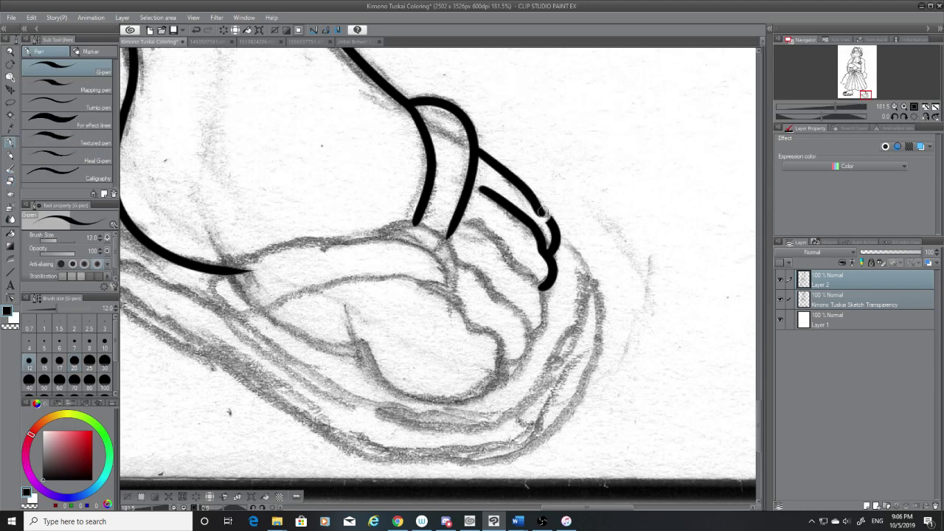
left_click_drag(529, 194, 551, 221)
key("ctrl+z")
left_click(781, 299)
key("ctrl+z")
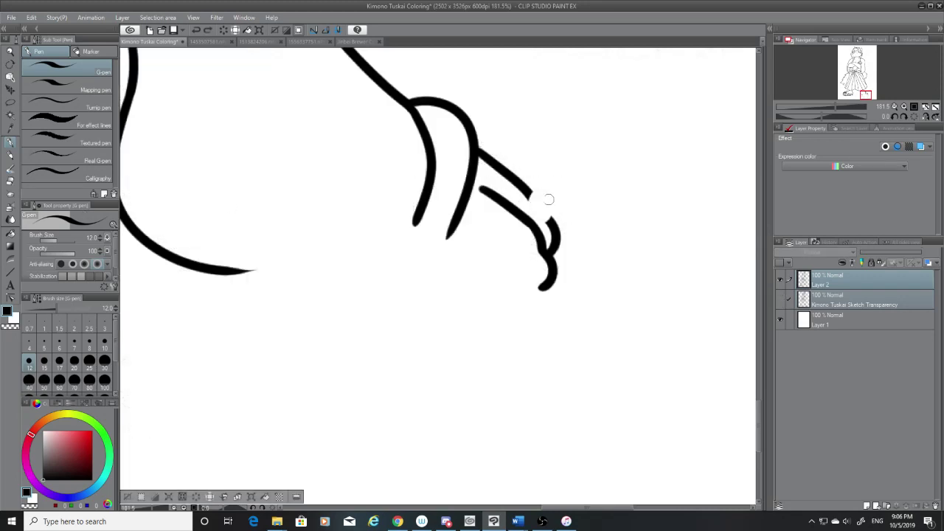
Step: Clean up the cut line end and bridge the gap in the outermost toe's outline with the G-pen
left_click(10, 181)
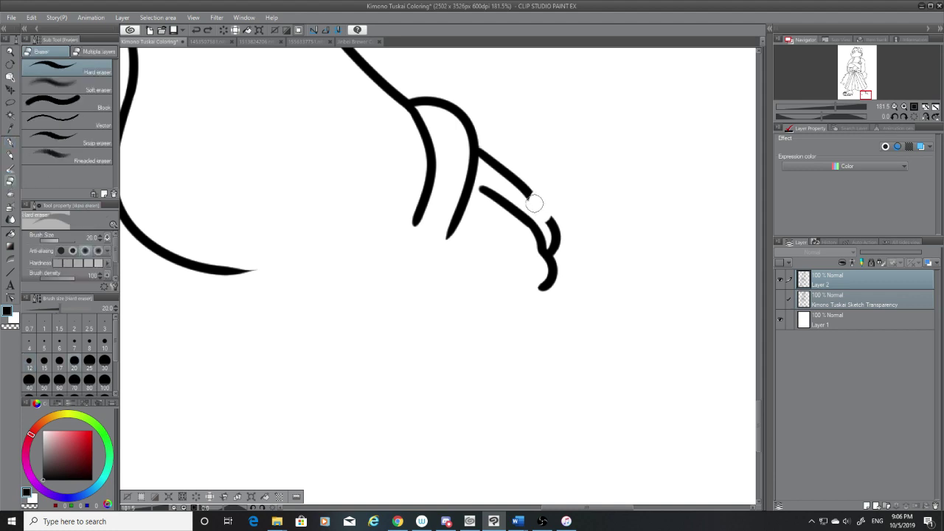
left_click_drag(539, 196, 504, 186)
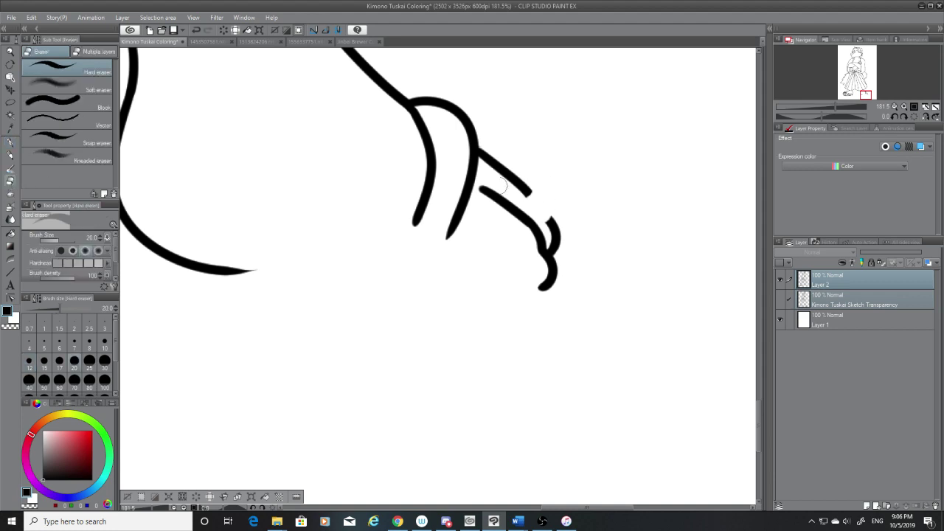
left_click(10, 142)
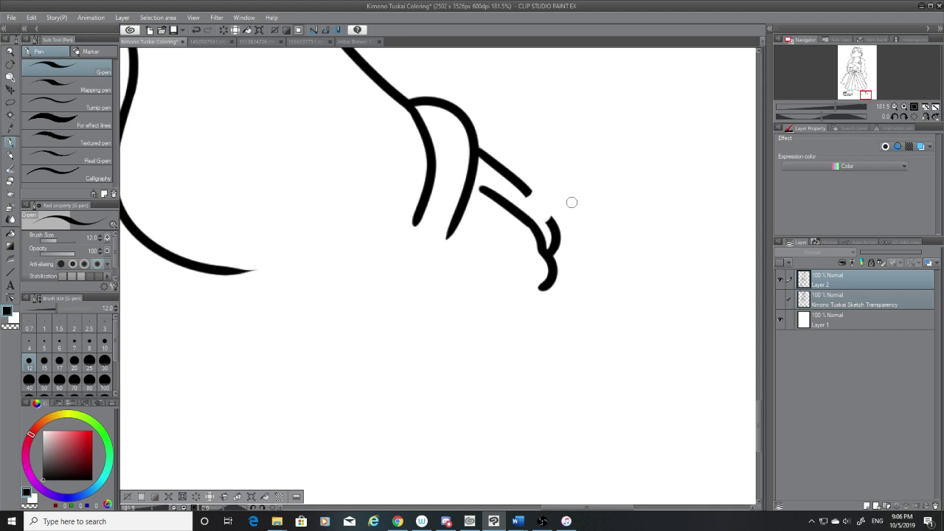
left_click_drag(524, 191, 543, 214)
Step: Smooth the rejoined toe outline with the hard eraser, then show the sketch layer again and reselect the G-pen
left_click(11, 180)
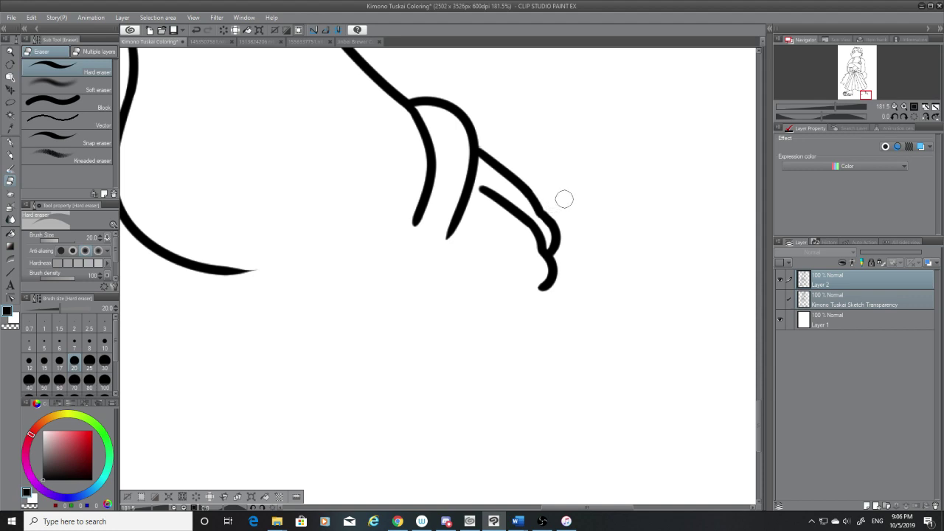
left_click(549, 216)
left_click(11, 142)
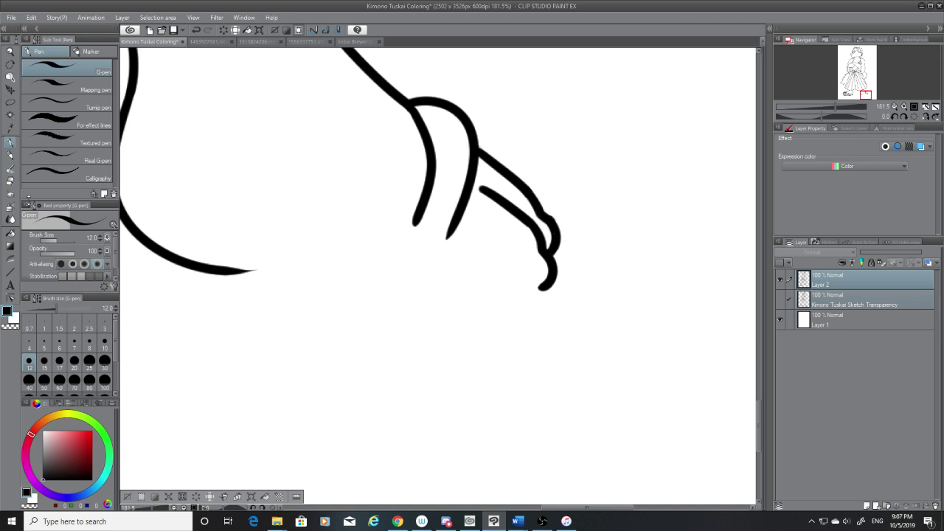
left_click(9, 181)
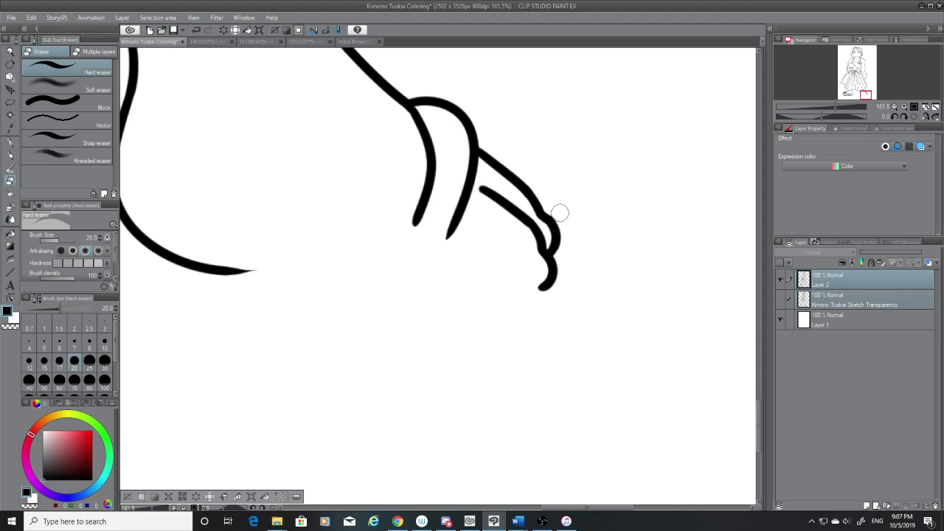
left_click(781, 299)
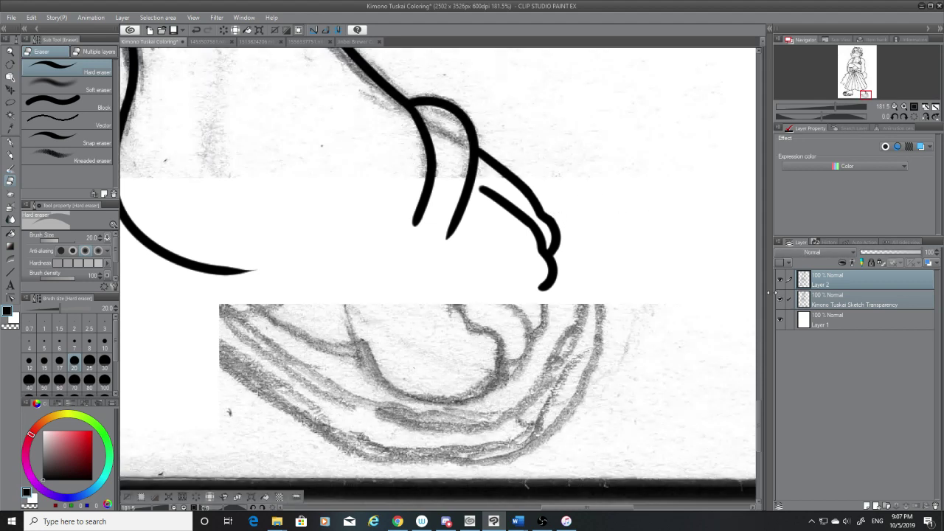
left_click(10, 143)
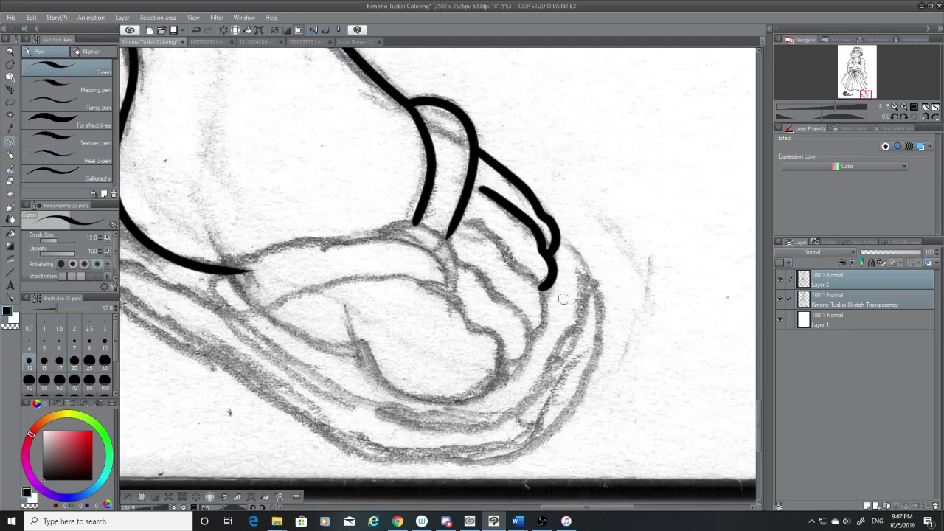
Step: Ink the third toe's rounded tip and upper line with the G-pen, and smooth their joint with the hard eraser
key("ctrl+z")
left_click_drag(541, 284, 531, 338)
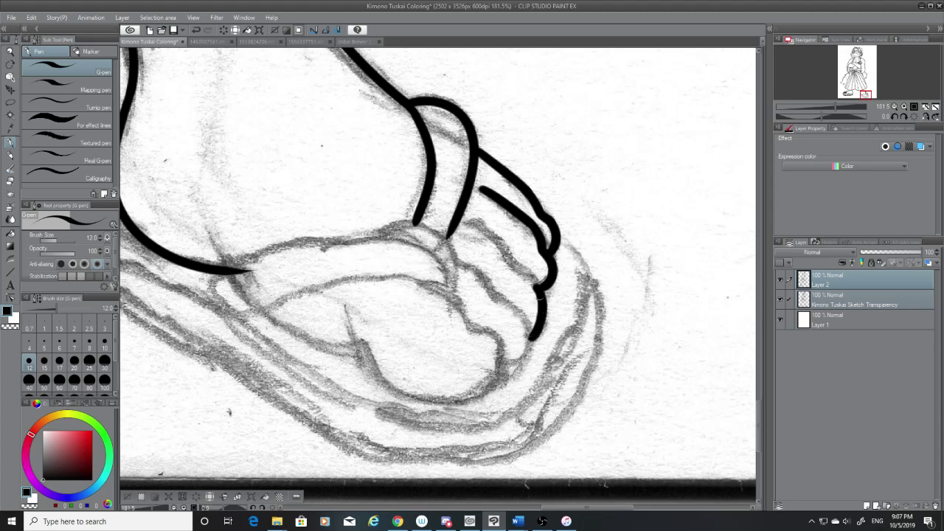
mouse_move(536, 287)
left_mouse_down()
mouse_move(472, 221)
mouse_move(527, 278)
left_mouse_up()
key("ctrl+z")
key("ctrl+z")
mouse_move(477, 221)
left_mouse_down()
mouse_move(520, 258)
mouse_move(527, 278)
left_mouse_up()
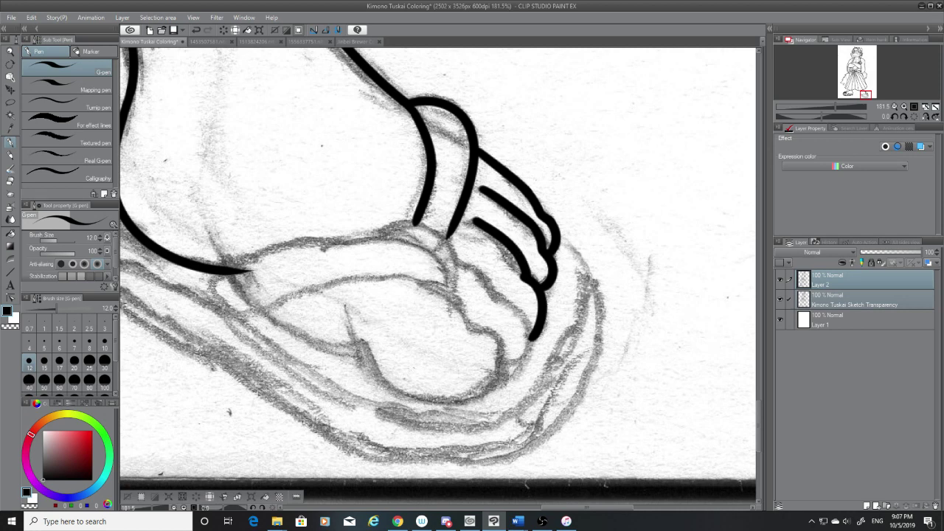
left_click(10, 181)
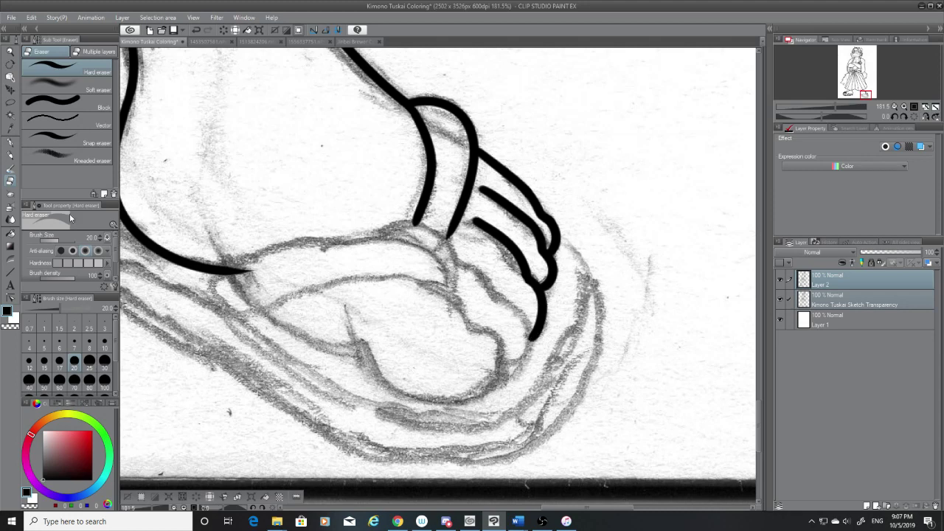
Step: Ink the fourth toe's upper line from beside the strap forward, curving it round the toe's tip with the G-pen
left_click(11, 142)
mouse_move(447, 250)
left_mouse_down()
mouse_move(501, 299)
mouse_move(502, 290)
mouse_move(492, 293)
mouse_move(510, 314)
left_mouse_up()
key("ctrl+z")
key("ctrl+z")
left_click_drag(459, 261, 512, 304)
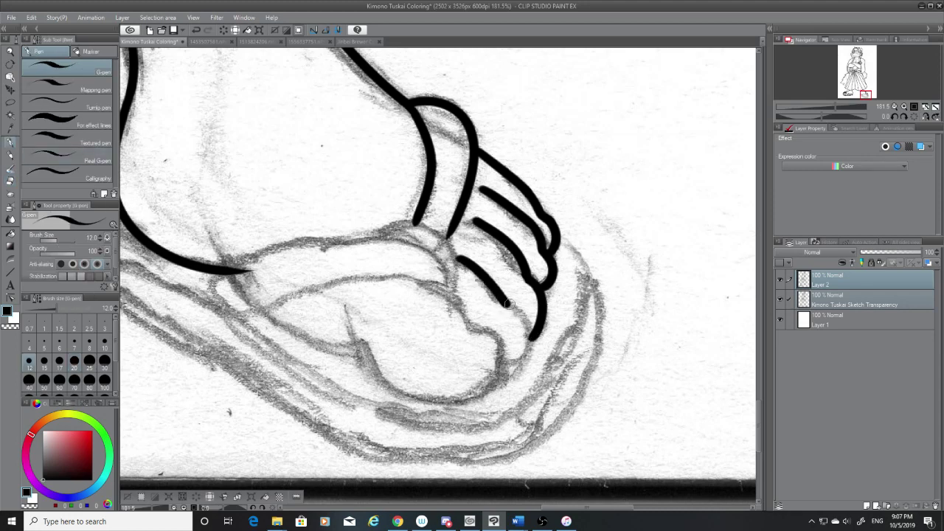
key("ctrl+z")
mouse_move(456, 258)
left_mouse_down()
mouse_move(531, 335)
mouse_move(518, 358)
mouse_move(501, 358)
left_mouse_up()
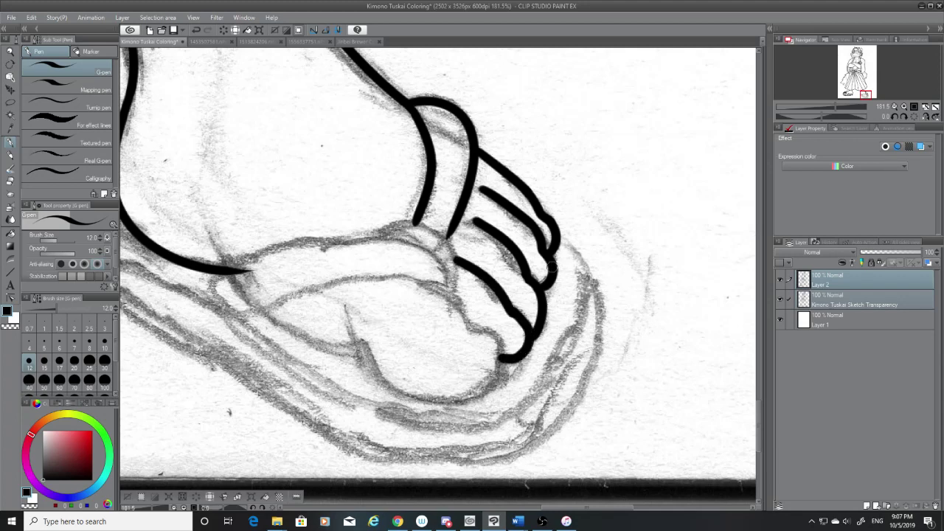
Step: Remove the fourth toe's rounded tip, trim the third and fourth toes' line ends with the hard eraser, and reselect the G-pen
left_click(781, 298)
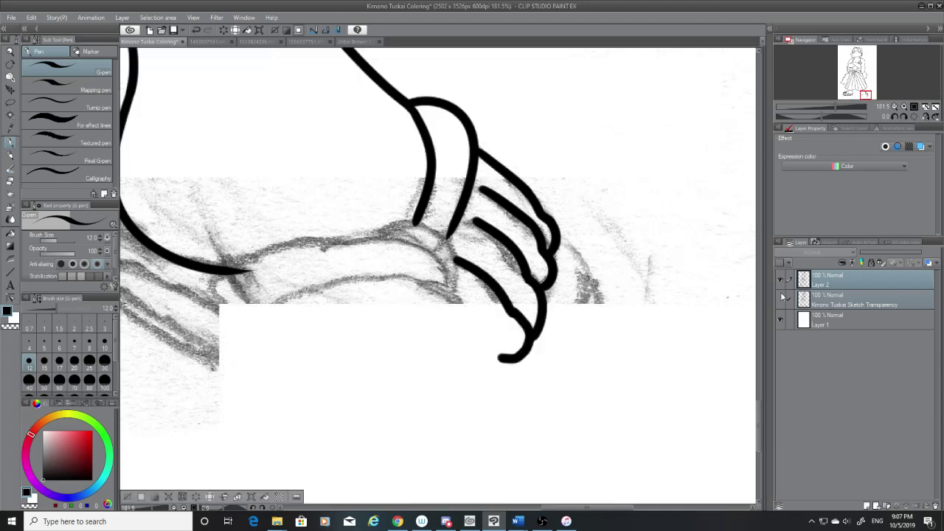
left_click(10, 193)
key("ctrl+z")
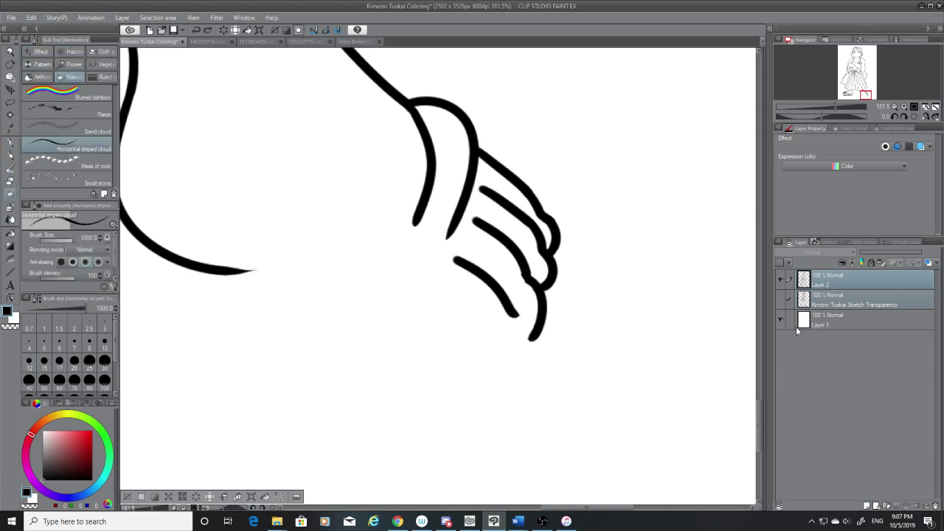
left_click(781, 298)
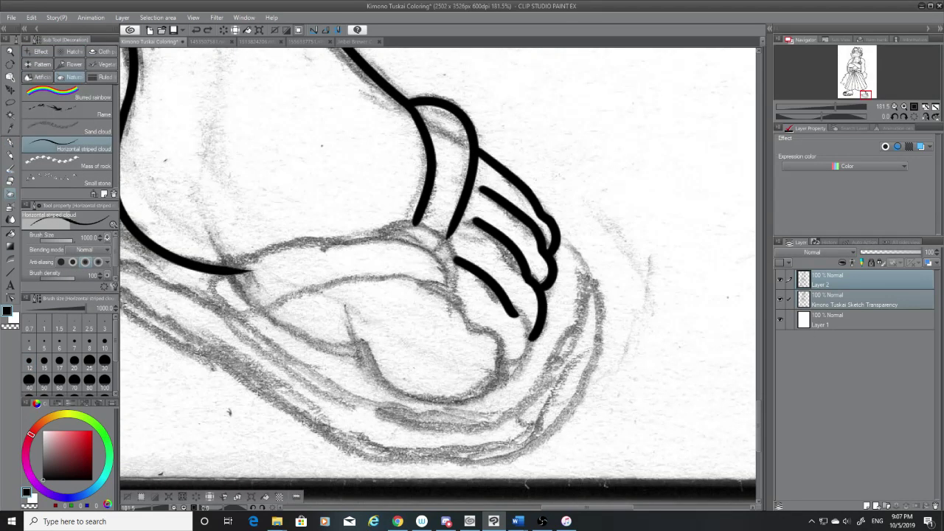
left_click(10, 181)
mouse_move(544, 319)
left_mouse_down()
mouse_move(524, 335)
mouse_move(546, 338)
mouse_move(491, 305)
left_mouse_up()
left_click(15, 142)
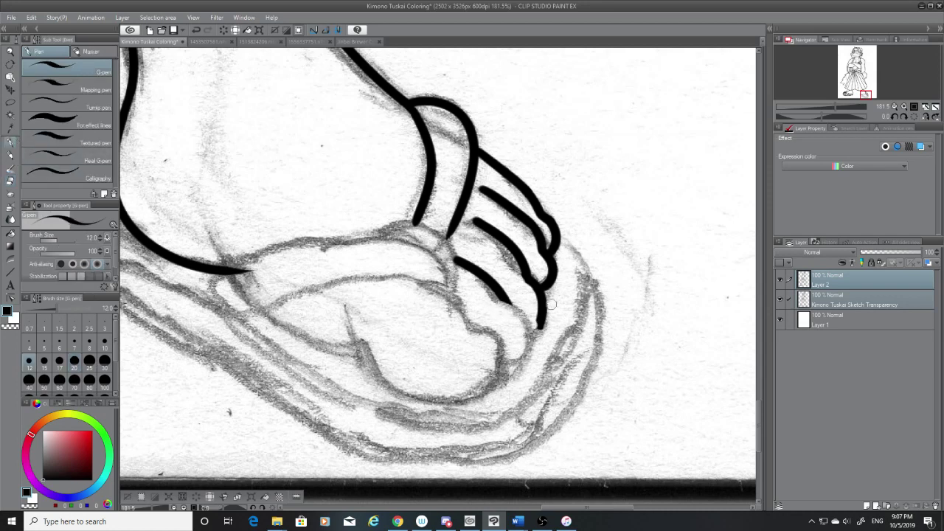
Step: Redraw the fourth toe's front end and rounded tip until it curves smoothly towards the big toe
mouse_move(503, 296)
left_mouse_down()
mouse_move(530, 329)
mouse_move(513, 361)
left_mouse_up()
key("ctrl+z")
key("ctrl+z")
mouse_move(529, 329)
left_mouse_down()
mouse_move(522, 359)
mouse_move(498, 361)
left_mouse_up()
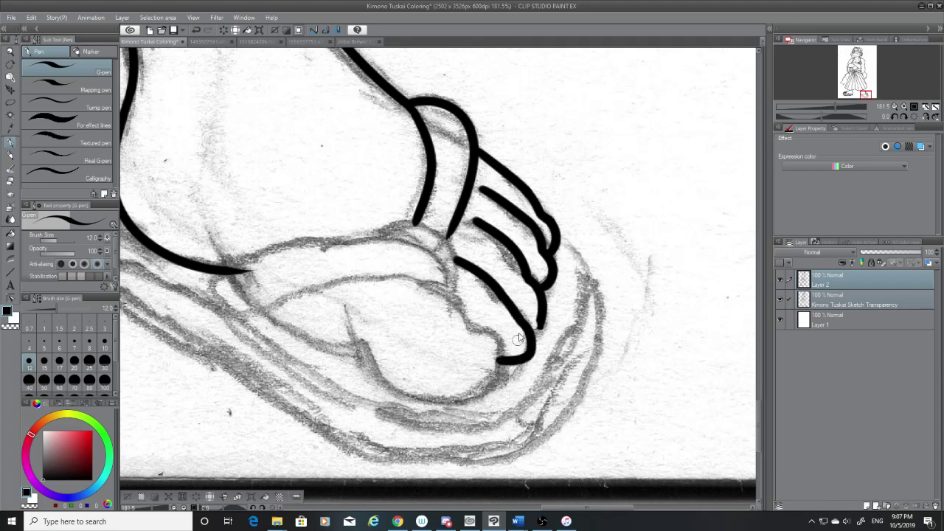
key("ctrl+z")
left_click_drag(530, 330, 502, 363)
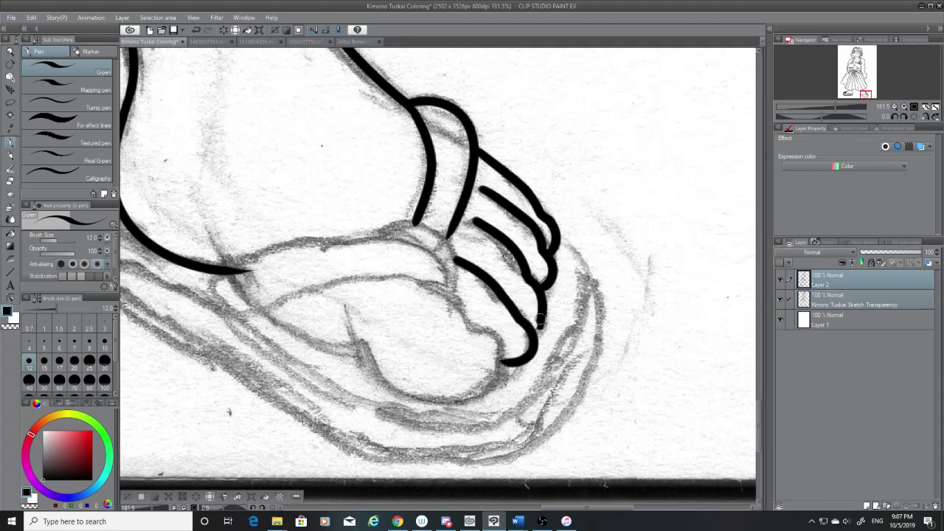
Step: Erase the third toe's lower end, redraw it to meet the fourth toe's line, and check the ink with the sketch hidden
left_click(11, 182)
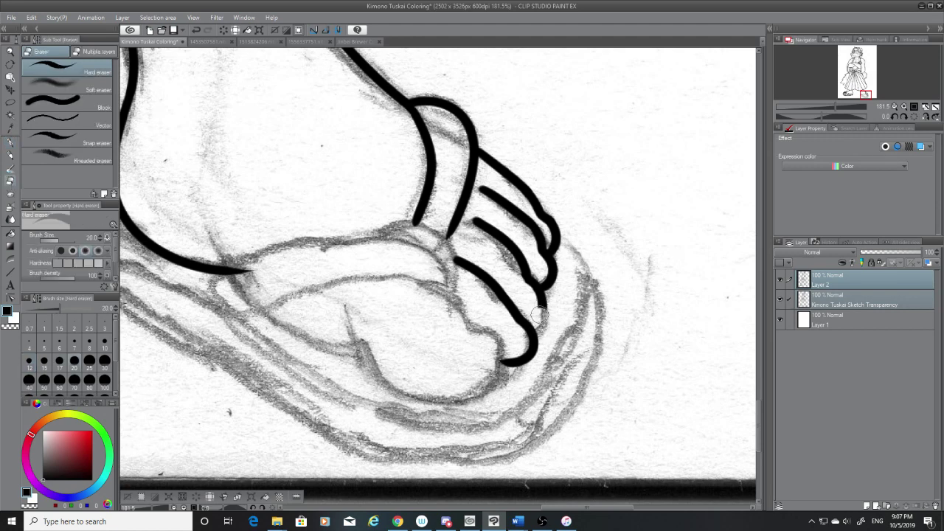
left_click(10, 142)
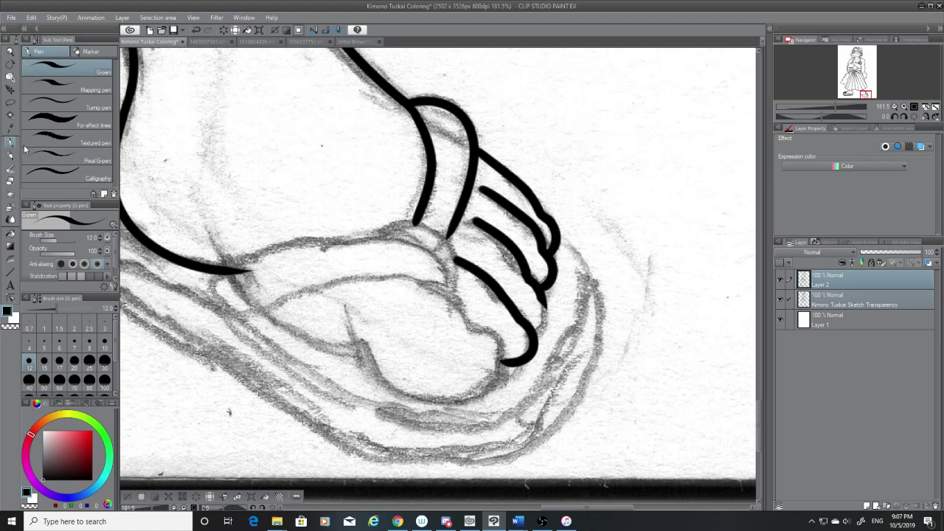
mouse_move(543, 294)
left_mouse_down()
mouse_move(541, 329)
mouse_move(528, 335)
left_mouse_up()
key("ctrl+z")
mouse_move(540, 294)
left_mouse_down()
mouse_move(540, 324)
mouse_move(529, 326)
mouse_move(544, 307)
mouse_move(531, 326)
left_mouse_up()
key("ctrl+z")
left_click(780, 298)
left_click(780, 299)
left_click(780, 298)
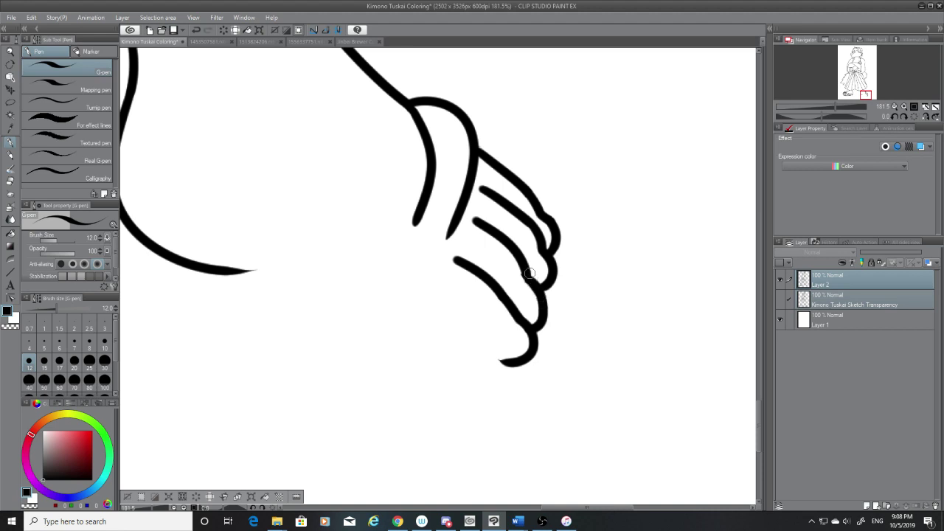
left_click(781, 299)
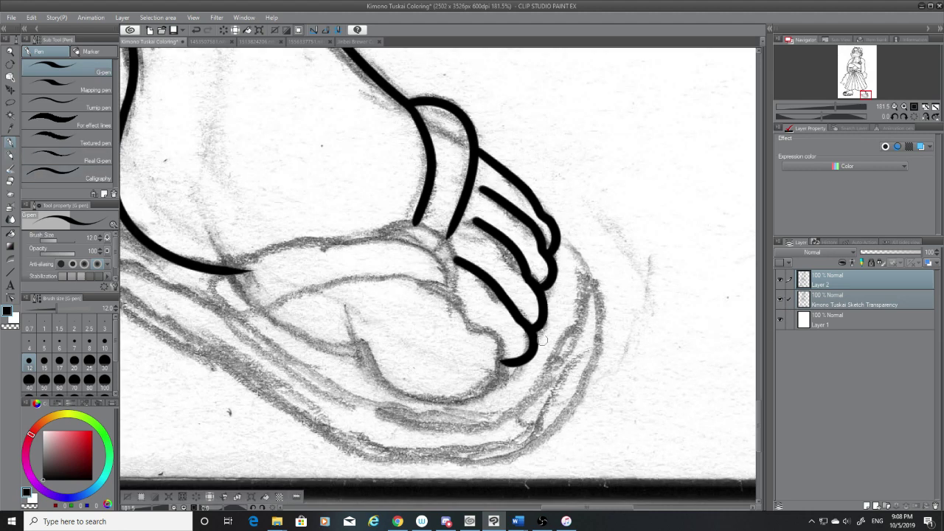
Step: Ink the front curve of the big toe from the fourth toe's tip down to the toe's underside
mouse_move(501, 336)
left_mouse_down()
mouse_move(470, 401)
mouse_move(501, 369)
mouse_move(458, 387)
mouse_move(473, 409)
mouse_move(446, 416)
mouse_move(504, 354)
mouse_move(459, 400)
mouse_move(430, 403)
left_mouse_up()
key("ctrl+z")
key("ctrl+z")
key("ctrl+z")
key("ctrl+z")
Step: Try to ink the big toe's underside and the foot's side edge back towards the sandal strap
left_click_drag(576, 508, 552, 507)
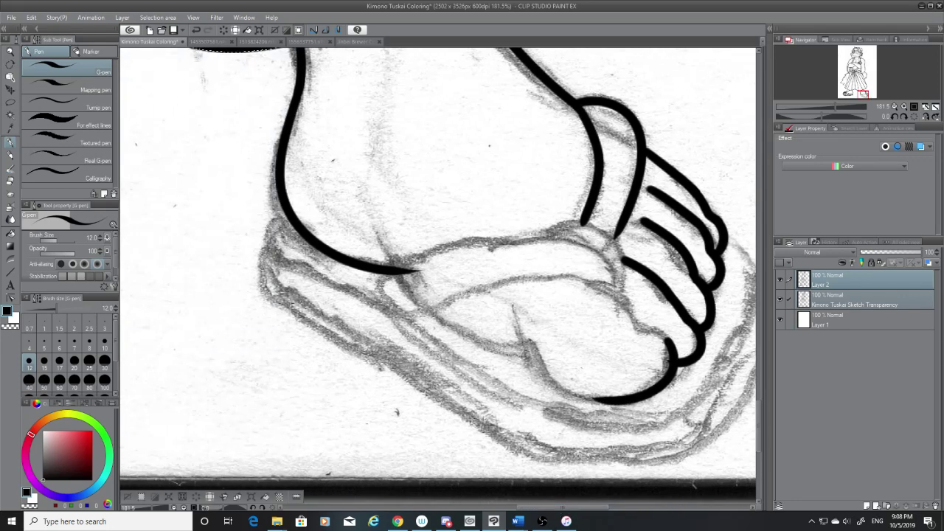
left_click_drag(436, 311, 560, 347)
key("ctrl+z")
mouse_move(434, 311)
left_mouse_down()
mouse_move(548, 342)
mouse_move(578, 393)
mouse_move(623, 398)
left_mouse_up()
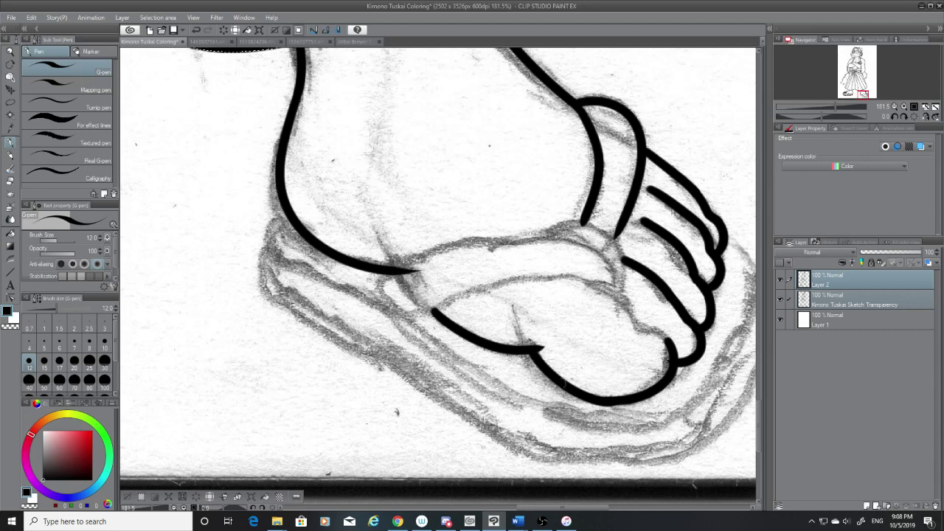
left_click(10, 181)
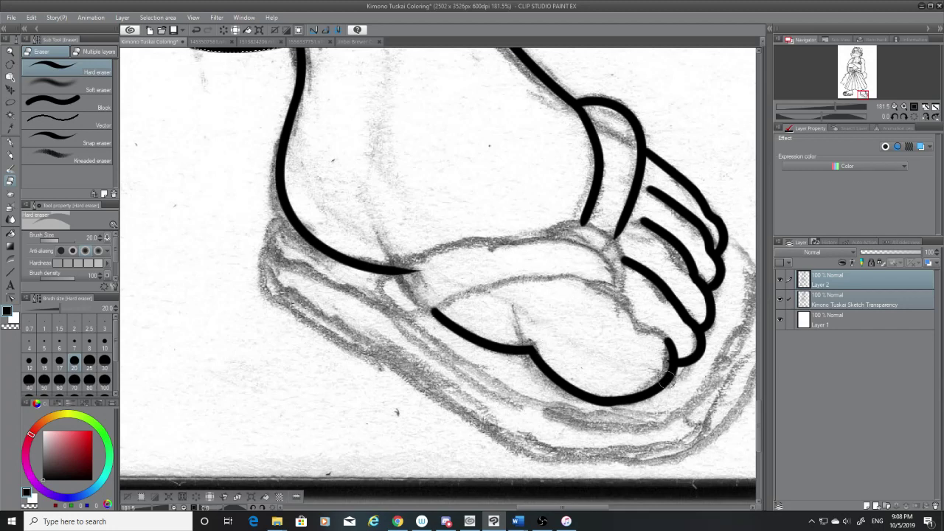
key("ctrl+z")
key("ctrl+z")
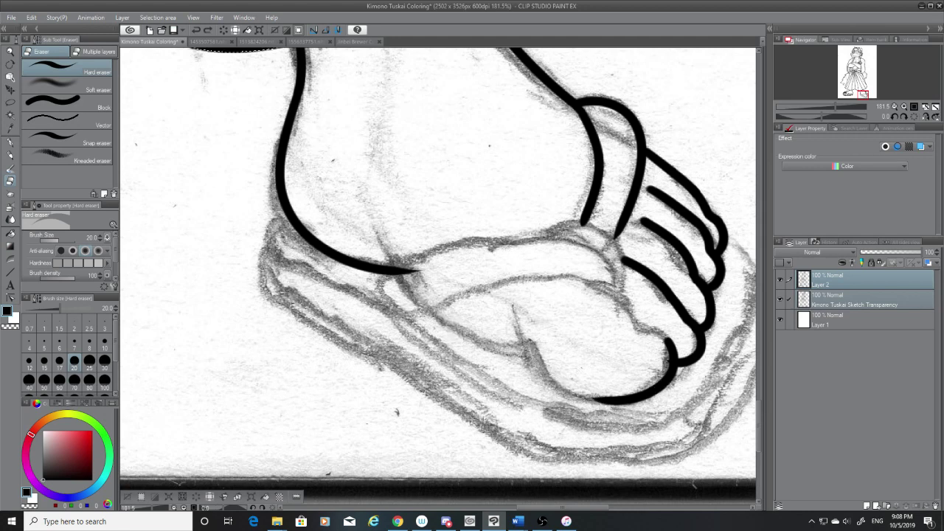
Step: Try several G-pen strokes for the big toe's underside, from its rear crease to the inked front curve
left_click(10, 143)
mouse_move(540, 345)
left_mouse_down()
mouse_move(553, 372)
mouse_move(610, 400)
left_mouse_up()
key("ctrl+z")
key("ctrl+z")
left_click_drag(534, 347, 602, 400)
key("ctrl+z")
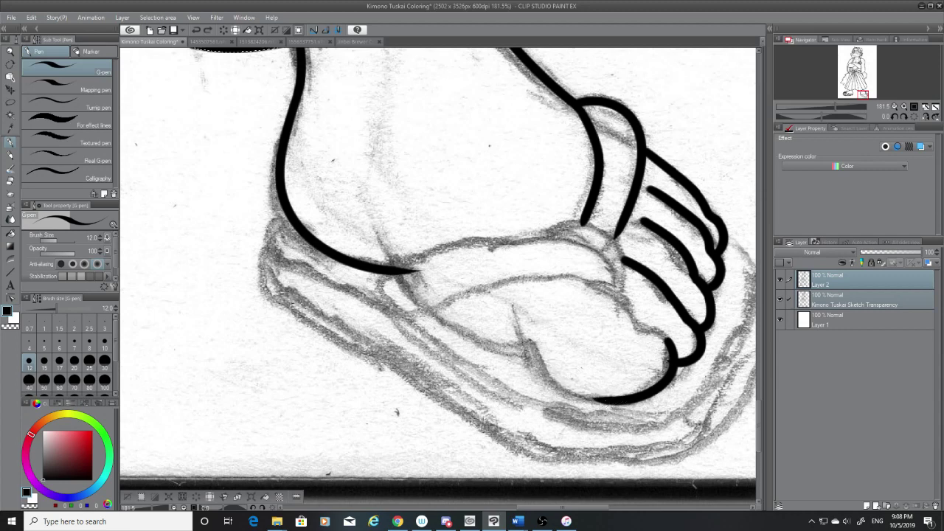
mouse_move(541, 357)
left_mouse_down()
mouse_move(606, 401)
mouse_move(558, 377)
mouse_move(541, 357)
left_mouse_up()
key("ctrl+z")
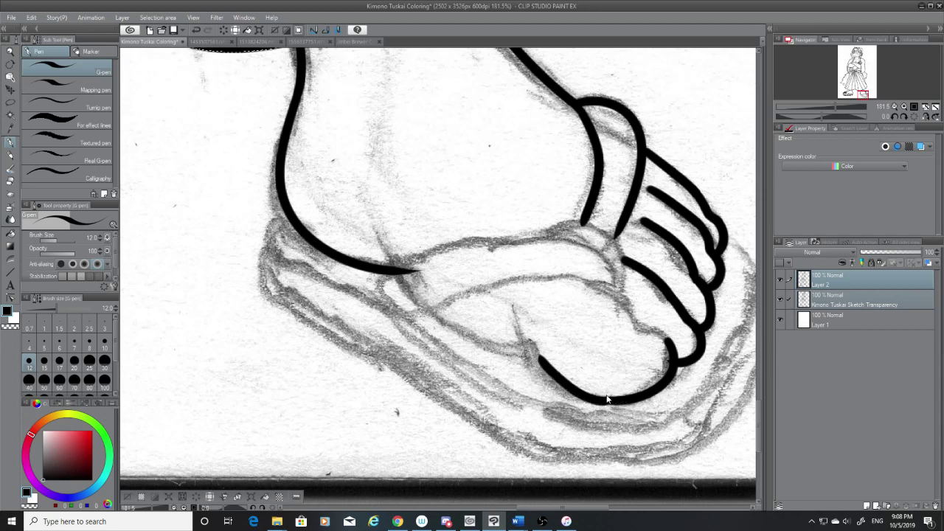
key("ctrl+z")
mouse_move(610, 399)
left_mouse_down()
mouse_move(586, 398)
mouse_move(541, 343)
mouse_move(611, 401)
left_mouse_up()
key("ctrl+z")
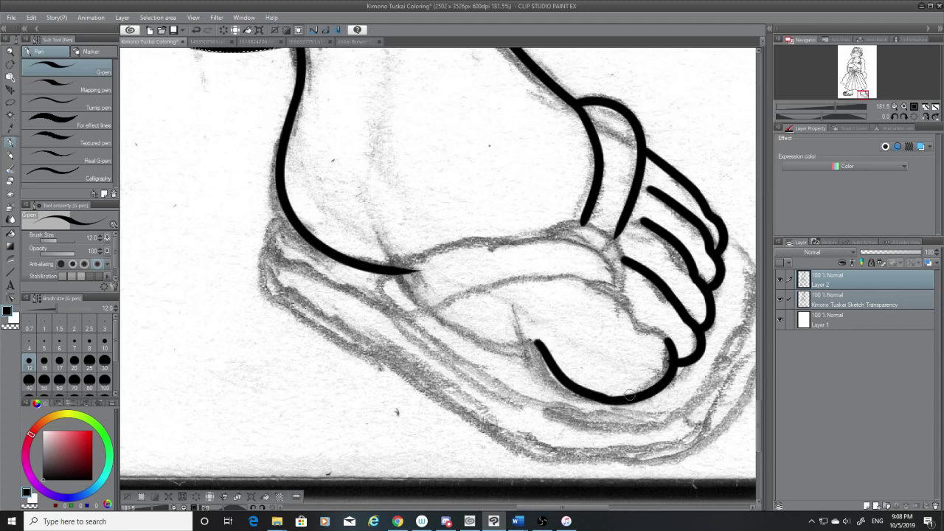
key("ctrl+z")
Step: Redraw the big toe's underside as one rounded curve from its rear crease into the front curve
left_click_drag(537, 344, 614, 399)
key("ctrl+z")
mouse_move(538, 344)
left_mouse_down()
mouse_move(583, 397)
mouse_move(627, 402)
left_mouse_up()
key("ctrl+z")
mouse_move(538, 346)
left_mouse_down()
mouse_move(615, 404)
mouse_move(537, 336)
left_mouse_up()
key("ctrl+z")
key("ctrl+z")
mouse_move(609, 398)
left_mouse_down()
mouse_move(560, 378)
mouse_move(536, 340)
mouse_move(589, 397)
mouse_move(602, 397)
left_mouse_up()
key("ctrl+z")
key("ctrl+z")
left_click_drag(539, 345, 622, 399)
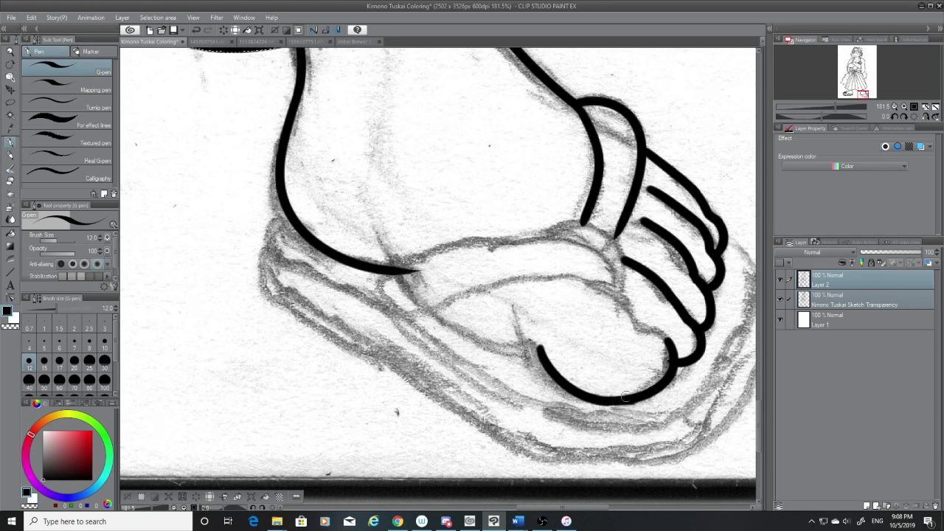
Step: Hide the sketch layer and blend the joint between the big toe's underside and front curve with the G-pen
key("ctrl+z")
key("ctrl+z")
left_click_drag(635, 398, 603, 401)
key("ctrl+z")
key("ctrl+z")
key("ctrl+z")
key("ctrl+z")
key("ctrl+z")
left_click(780, 300)
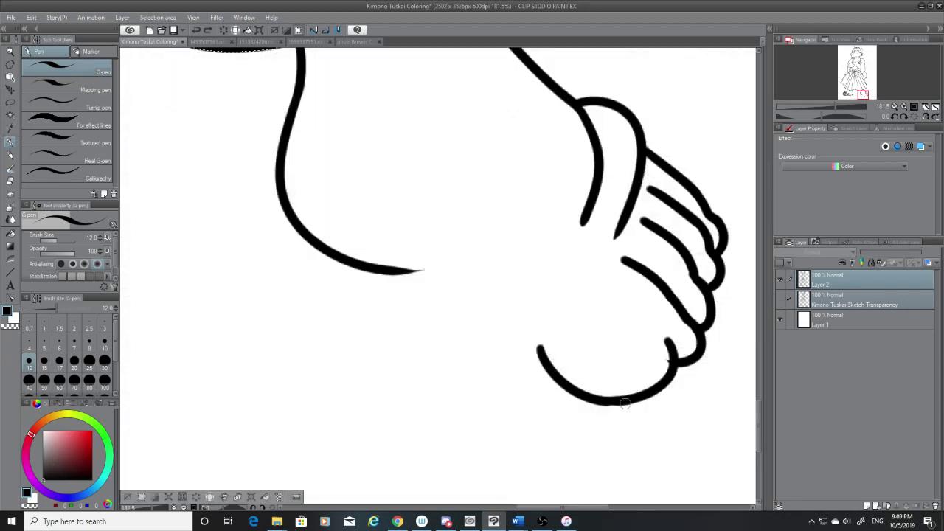
key("ctrl+z")
left_click_drag(627, 398, 602, 401)
Step: Erase the stray spur where the big toe meets the fourth toe, show the sketch layer again, and reselect the G-pen
left_click(14, 192)
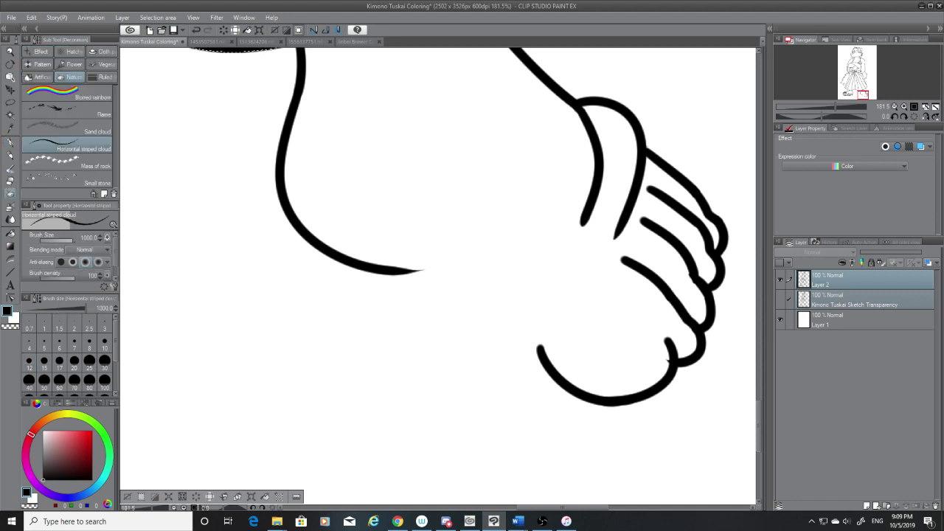
left_click(11, 181)
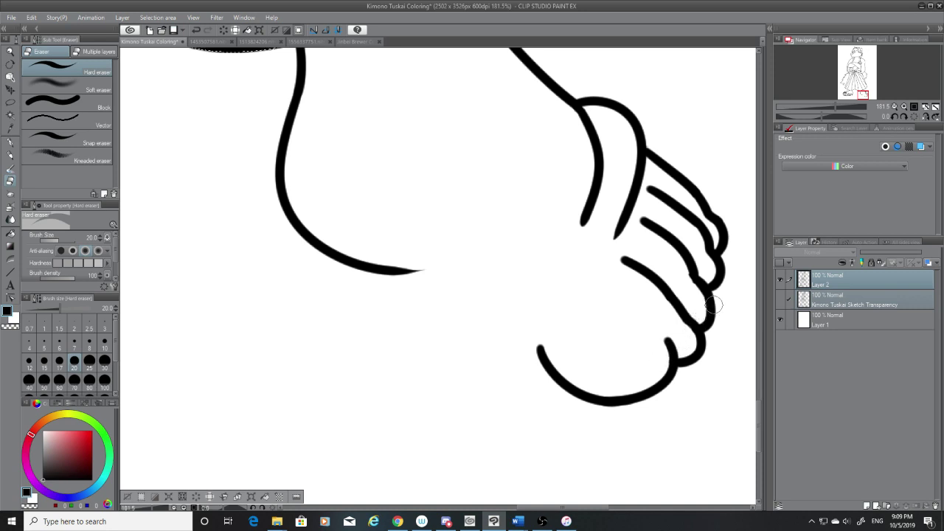
left_click(780, 300)
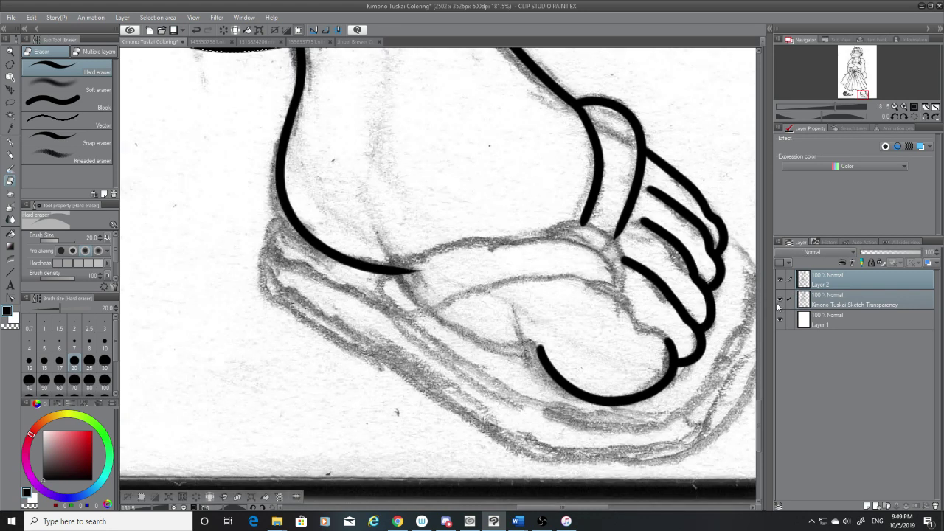
left_click(12, 144)
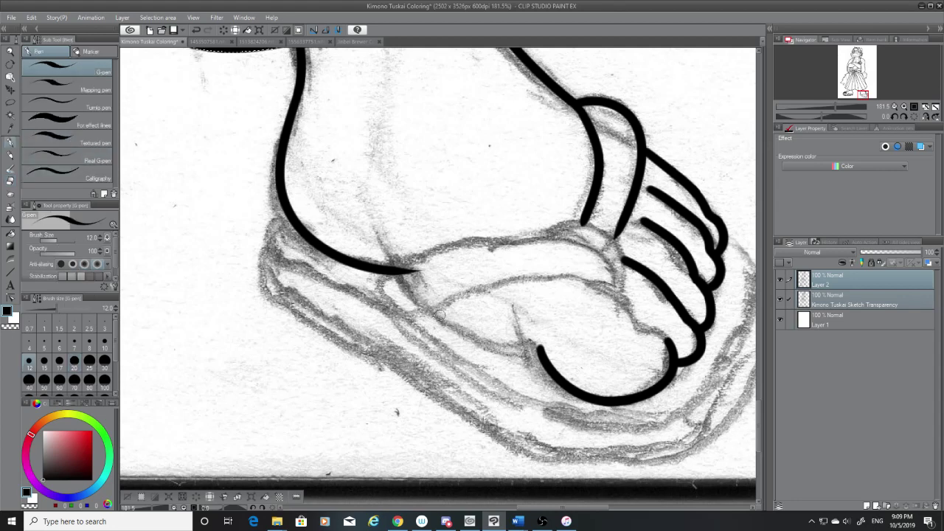
Step: Ink the foot's side edge from the big toe's rear crease back to the lower edge of the sandal strap
mouse_move(432, 312)
left_mouse_down()
mouse_move(523, 345)
mouse_move(562, 342)
mouse_move(385, 311)
left_mouse_up()
key("ctrl+z")
key("ctrl+z")
mouse_move(541, 348)
left_mouse_down()
mouse_move(424, 310)
mouse_move(415, 293)
mouse_move(530, 352)
mouse_move(413, 294)
left_mouse_up()
key("ctrl+z")
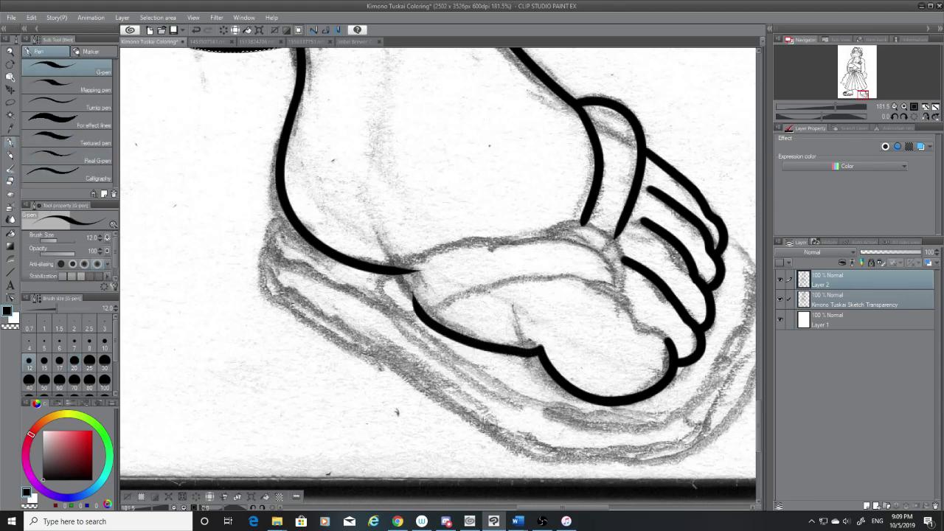
key("ctrl+z")
left_click_drag(538, 352, 426, 292)
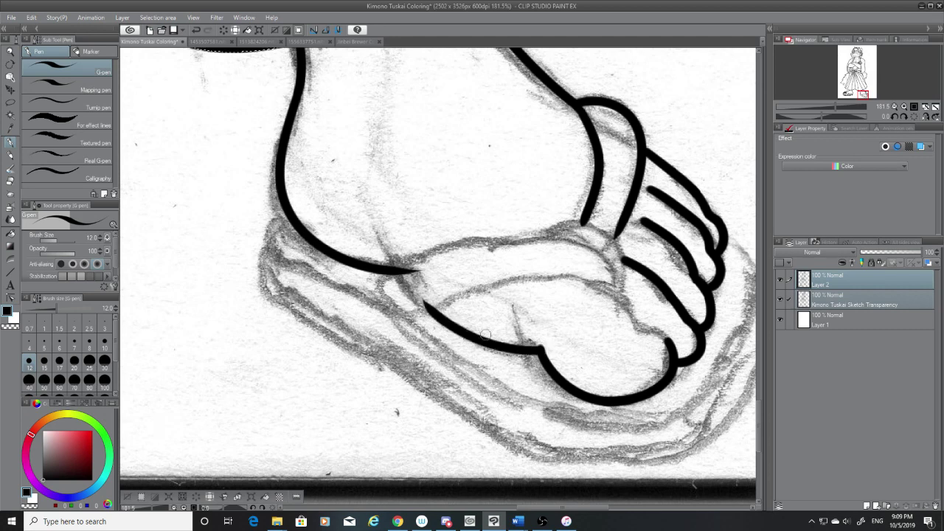
Step: Trim the side edge's rear end and the heel line's tapered tip with the hard eraser, and reselect the G-pen
key("e")
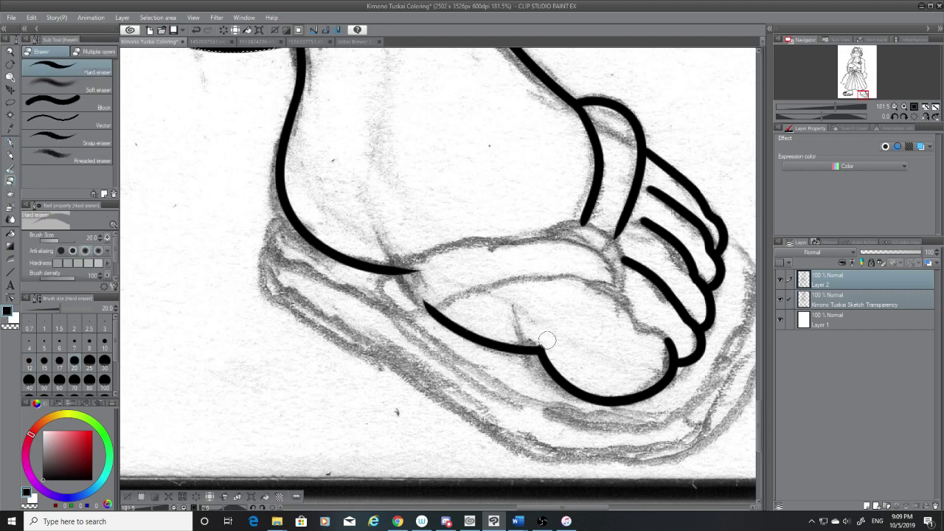
left_click_drag(442, 294, 401, 308)
left_click_drag(407, 256, 402, 274)
left_click(10, 142)
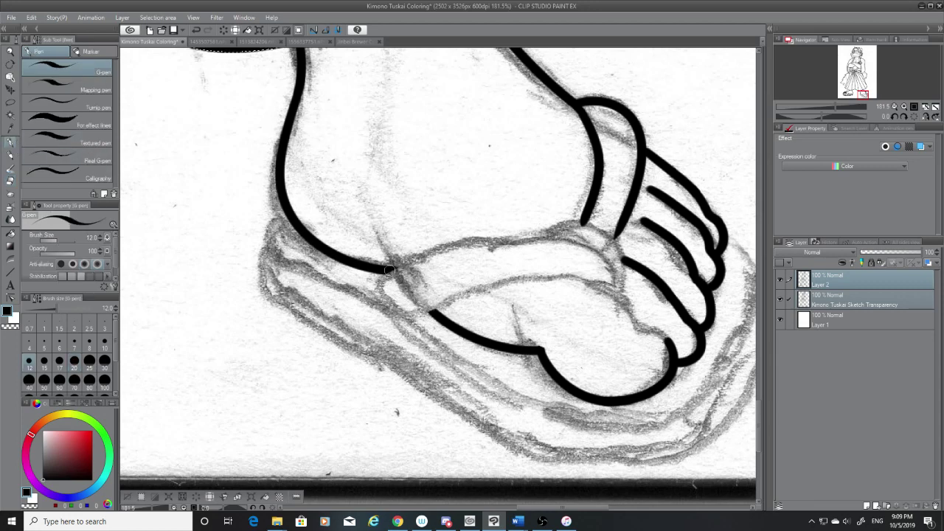
Step: Try to ink the sandal strap's upper edge in one arc from the heel line's end to the toes
left_click_drag(388, 270, 569, 253)
key("ctrl+z")
left_click_drag(390, 271, 619, 258)
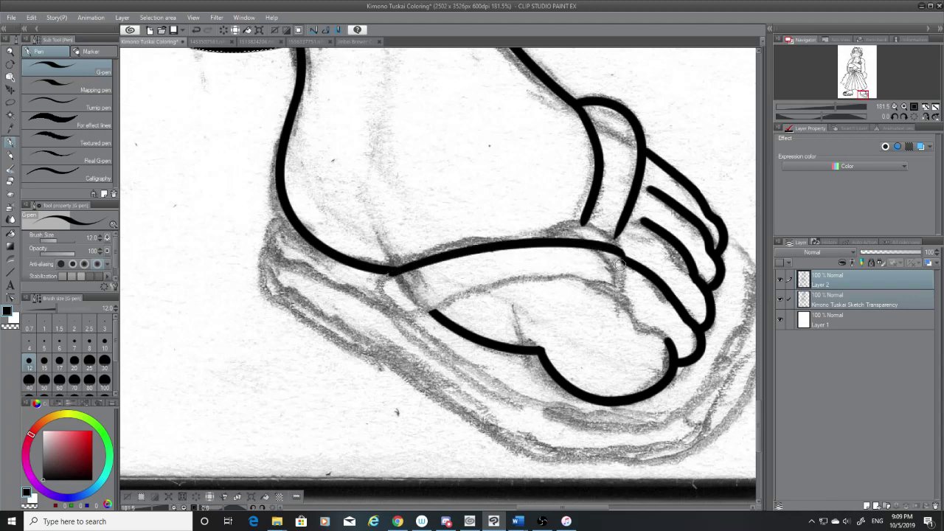
key("ctrl+z")
left_click_drag(389, 271, 629, 289)
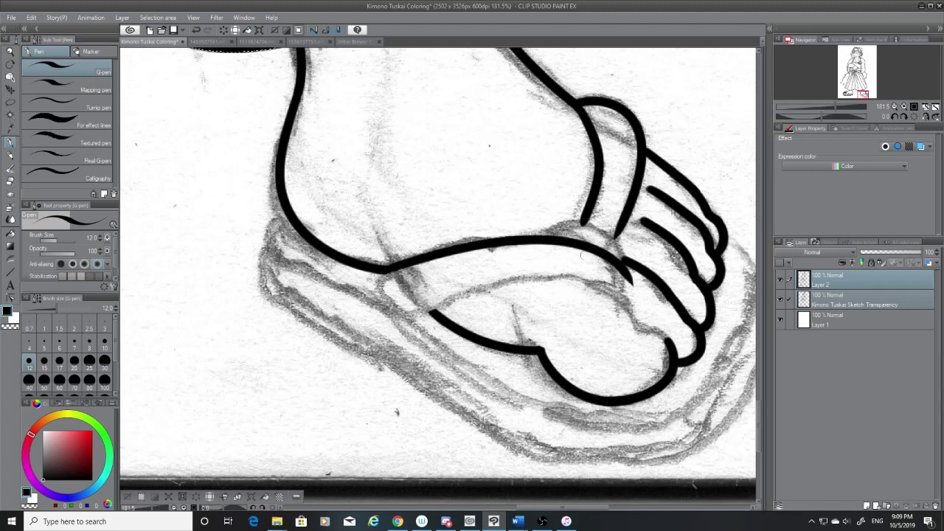
key("ctrl+z")
Step: Ink the strap knot's front edge, curving from the front strap's lower end down to the base of the toes
left_click_drag(583, 224, 633, 282)
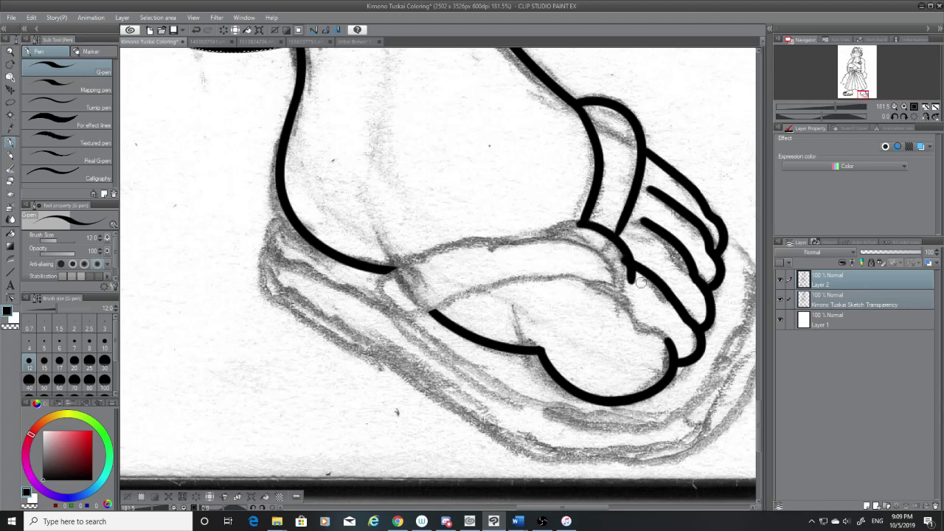
key("ctrl+z")
left_click_drag(582, 224, 626, 290)
key("ctrl+z")
left_click_drag(583, 223, 619, 286)
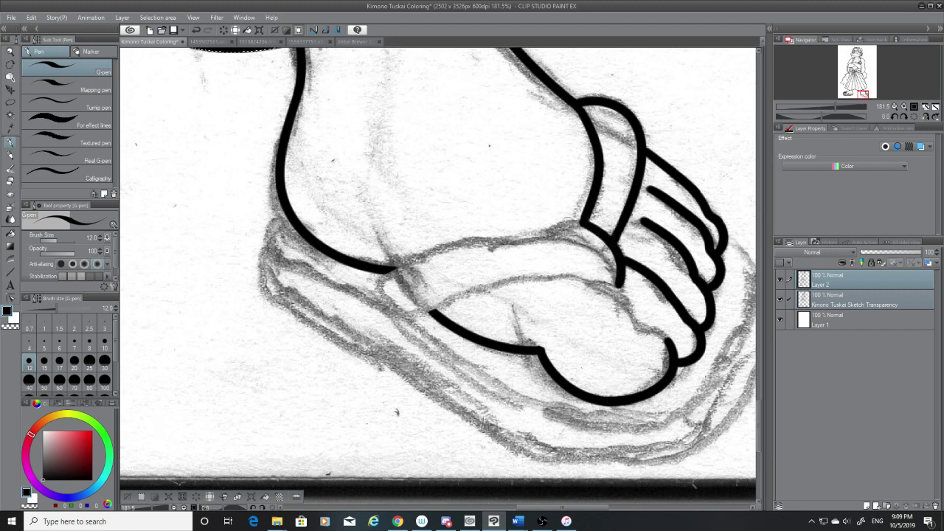
Step: Close the strap knot with a rounded rear tip and an inner curve, and start the big toe's inner edge below it
mouse_move(583, 224)
left_mouse_down()
mouse_move(546, 236)
mouse_move(601, 254)
mouse_move(633, 317)
mouse_move(667, 353)
left_mouse_up()
key("ctrl+z")
key("ctrl+z")
key("ctrl+z")
key("ctrl+z")
key("ctrl+z")
key("ctrl+z")
key("ctrl+z")
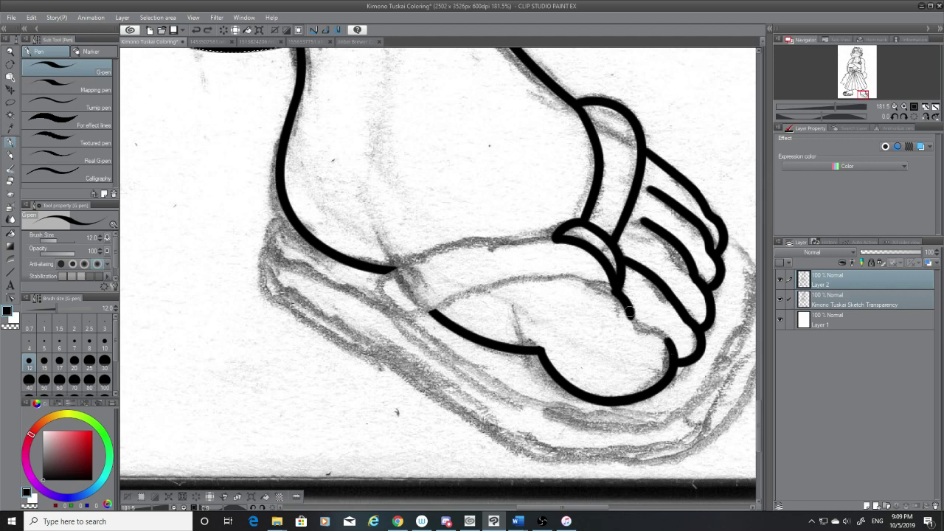
Step: Continue the big toe's inner edge from below the knot to the toe's front tip
mouse_move(628, 311)
left_mouse_down()
mouse_move(670, 343)
mouse_move(635, 325)
left_mouse_up()
key("ctrl+z")
key("ctrl+z")
key("ctrl+z")
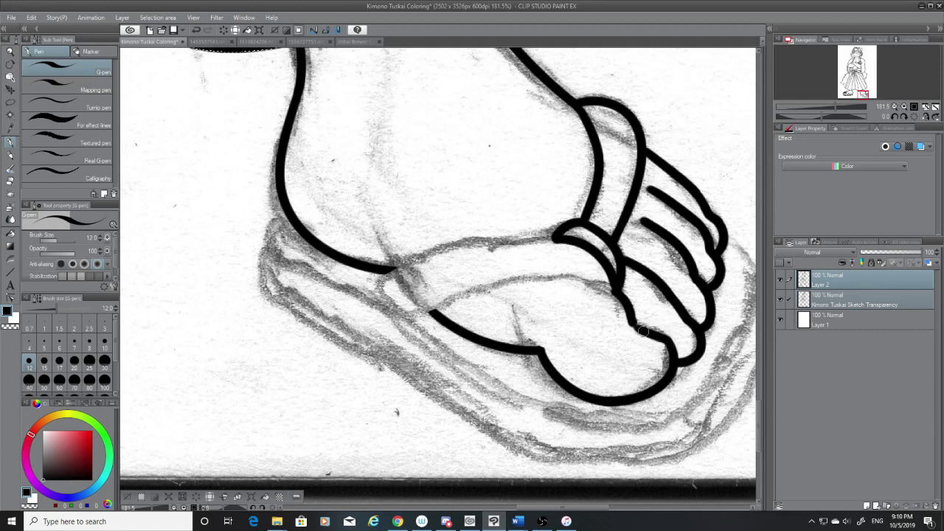
Step: Compare the inked foot with the pencil sketch by hiding and showing the line art and sketch layers
left_click(781, 284)
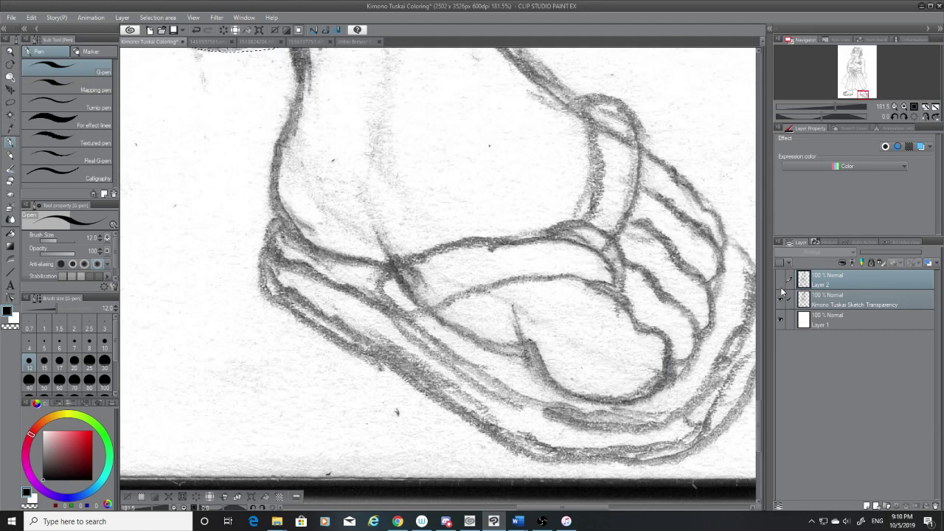
left_click(782, 299)
left_click(782, 300)
left_click(779, 281)
left_click(779, 281)
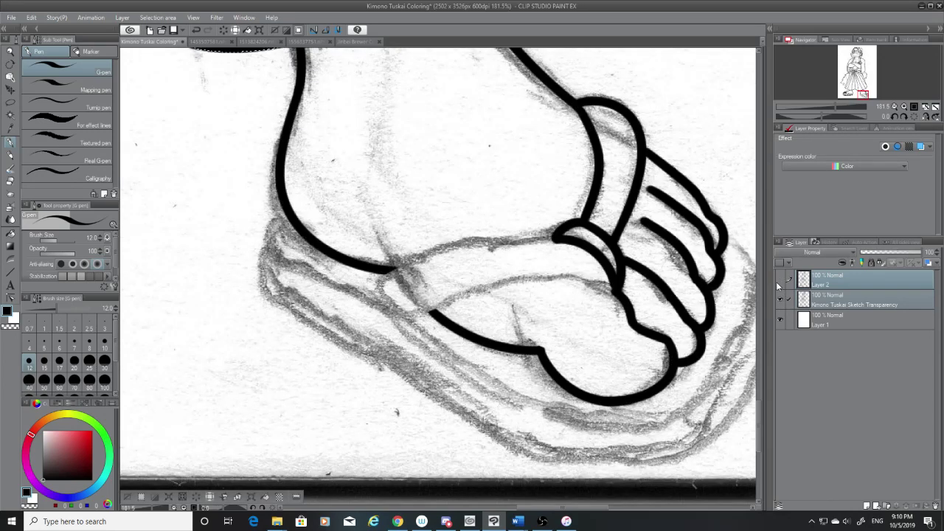
left_click(778, 283)
left_click(778, 283)
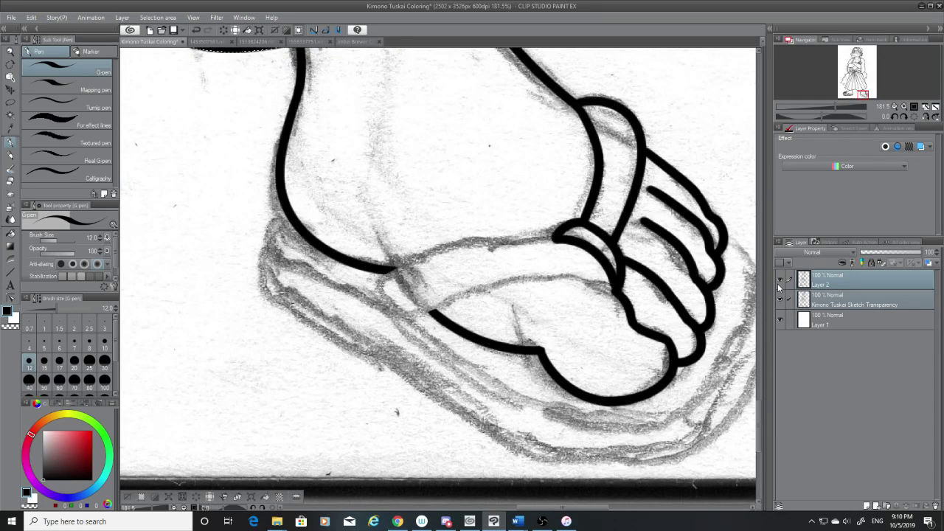
Step: Erase the big toe's front curve with the hard eraser and re-ink it slightly further in with the G-pen
left_click(13, 182)
mouse_move(675, 338)
left_mouse_down()
mouse_move(673, 385)
mouse_move(672, 336)
mouse_move(673, 377)
mouse_move(671, 367)
mouse_move(670, 378)
mouse_move(672, 371)
mouse_move(628, 397)
left_mouse_up()
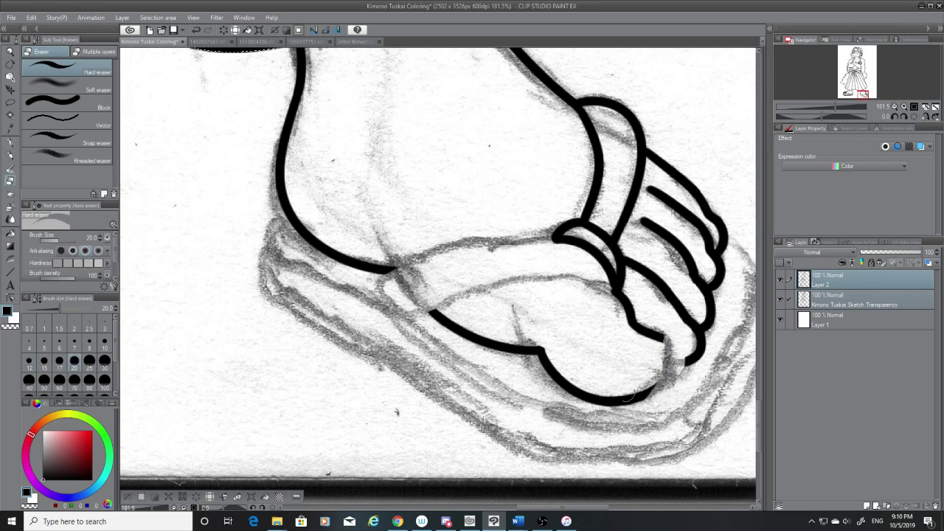
left_click(11, 143)
left_click_drag(660, 339, 655, 371)
key("ctrl+z")
key("ctrl+z")
mouse_move(661, 338)
left_mouse_down()
mouse_move(666, 373)
mouse_move(636, 399)
left_mouse_up()
key("ctrl+z")
mouse_move(663, 333)
left_mouse_down()
mouse_move(663, 364)
mouse_move(616, 400)
left_mouse_up()
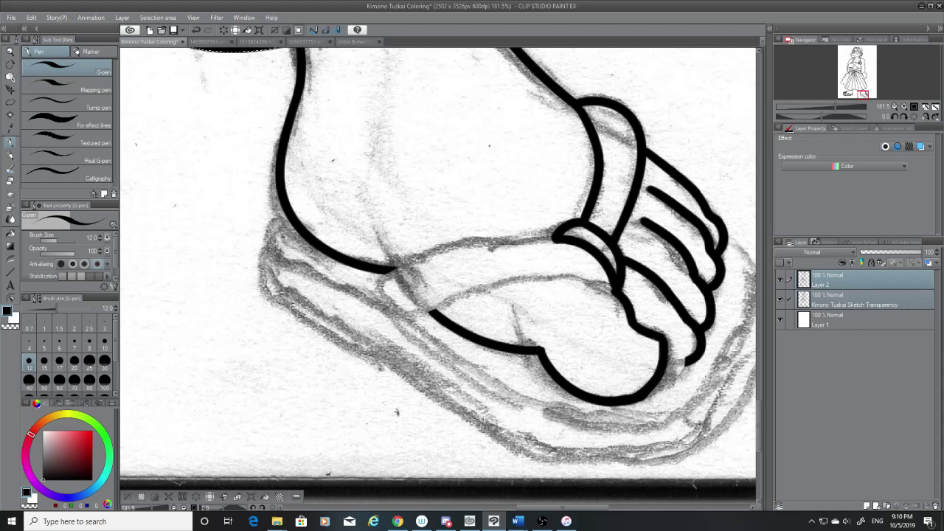
left_click(782, 298)
left_click(780, 298)
key("ctrl+z")
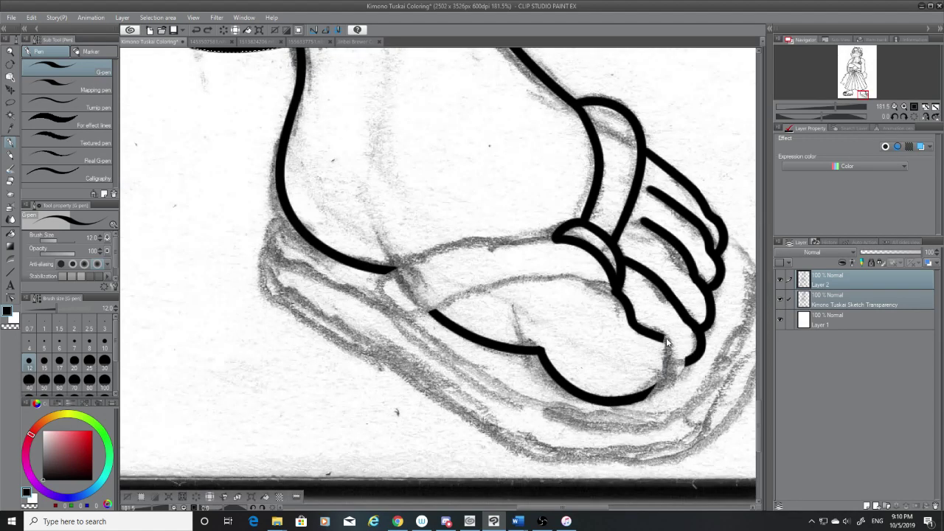
mouse_move(662, 338)
left_mouse_down()
mouse_move(664, 376)
mouse_move(646, 392)
left_mouse_up()
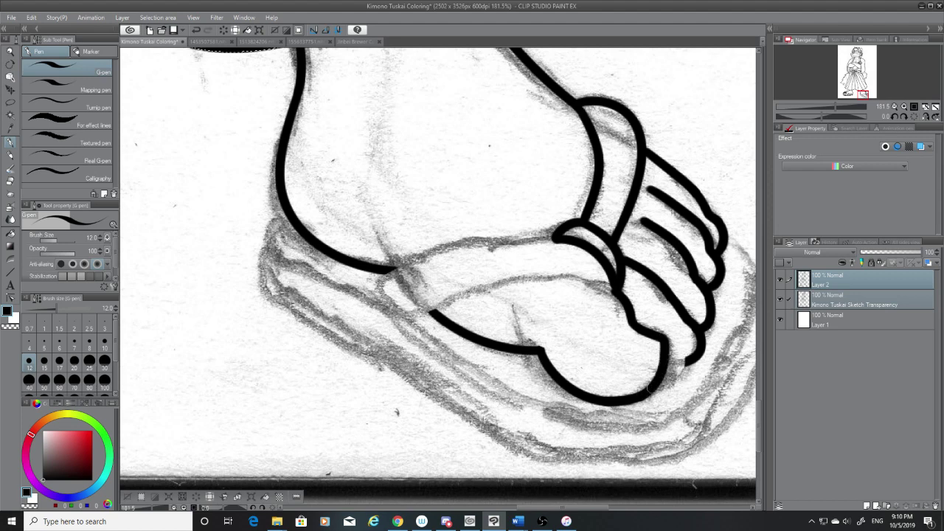
Step: Extend the fourth toe's tip to meet the big toe's front curve, and check the toes with the sketch layer briefly hidden
left_click_drag(693, 359, 664, 362)
key("ctrl+z")
key("ctrl+z")
left_click(782, 298)
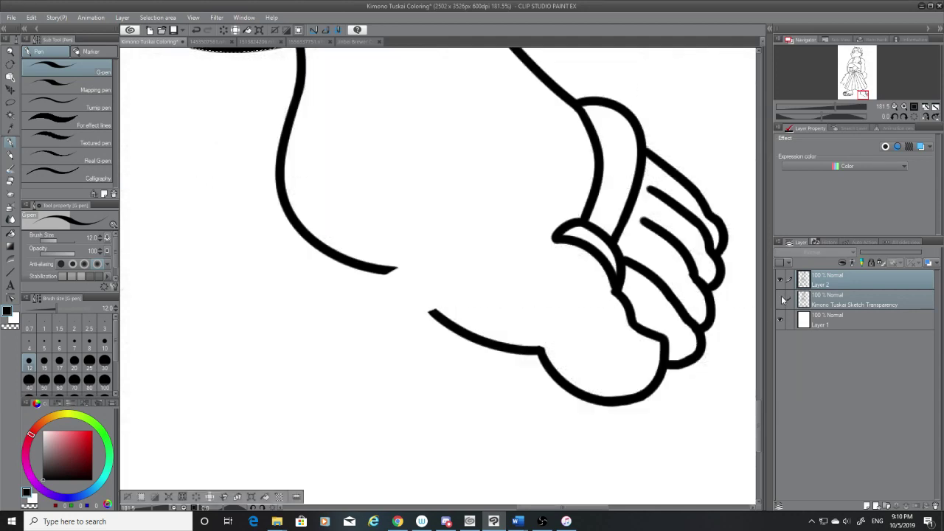
left_click(781, 299)
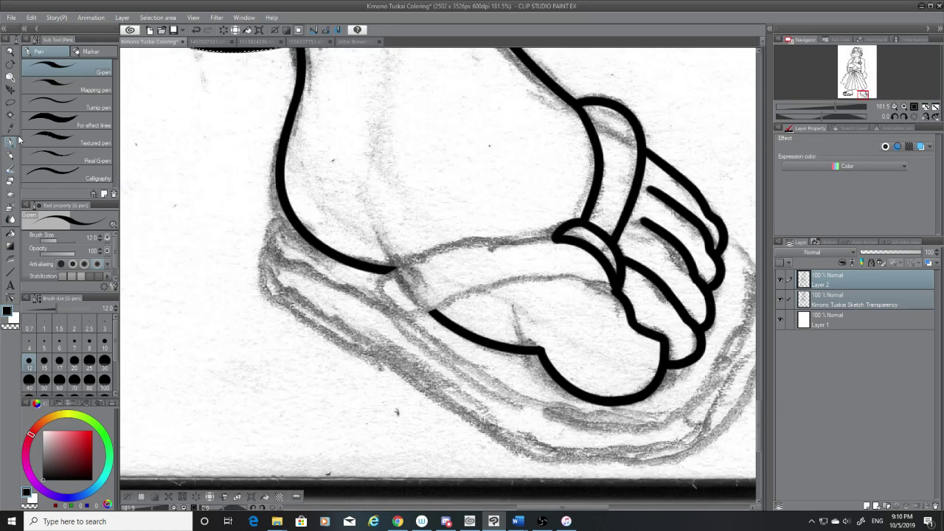
Step: Ink the sandal strap's lower edge in one arc from the knot back past the rear end of the foot's side edge
mouse_move(618, 297)
left_mouse_down()
mouse_move(553, 278)
mouse_move(487, 278)
left_mouse_up()
key("ctrl+z")
mouse_move(623, 300)
left_mouse_down()
mouse_move(557, 277)
mouse_move(392, 272)
left_mouse_up()
key("ctrl+z")
mouse_move(612, 289)
left_mouse_down()
mouse_move(458, 290)
mouse_move(394, 321)
left_mouse_up()
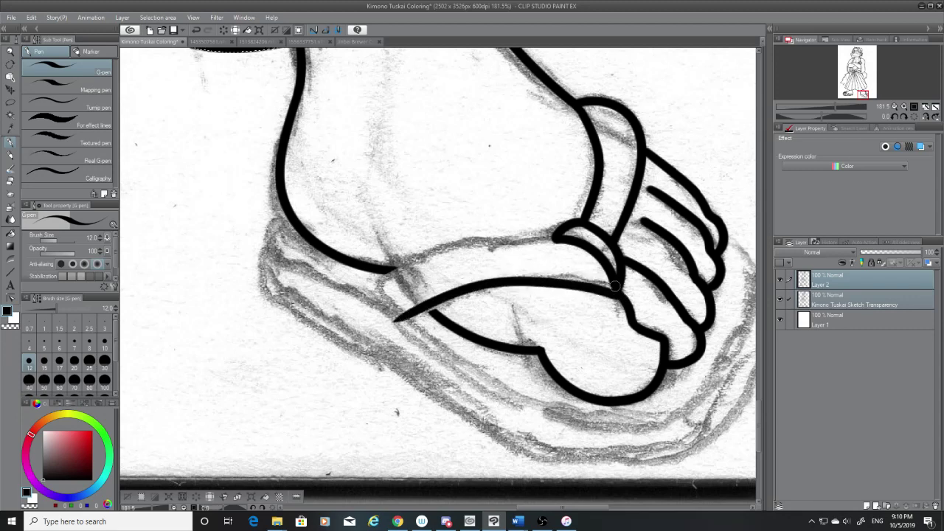
key("ctrl+z")
mouse_move(617, 290)
left_mouse_down()
mouse_move(492, 282)
mouse_move(428, 309)
left_mouse_up()
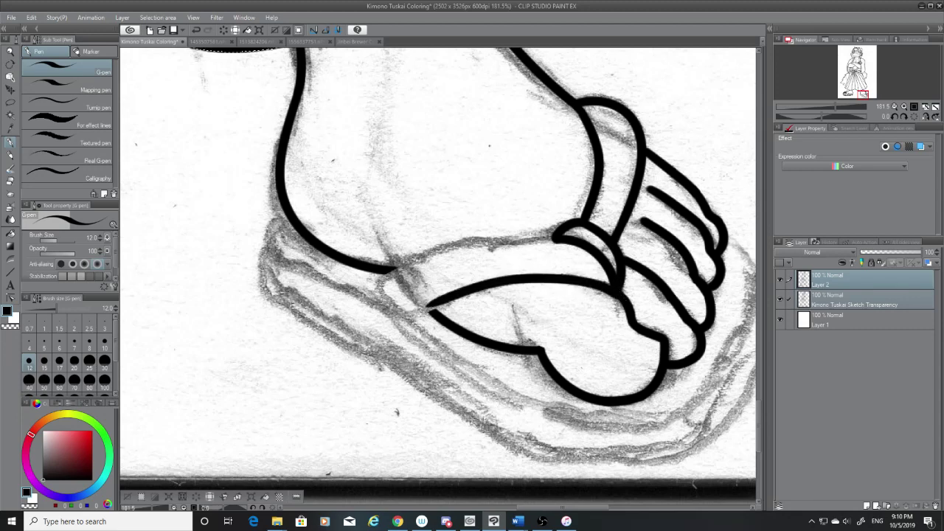
key("ctrl+z")
mouse_move(618, 289)
left_mouse_down()
mouse_move(455, 301)
mouse_move(408, 325)
left_mouse_up()
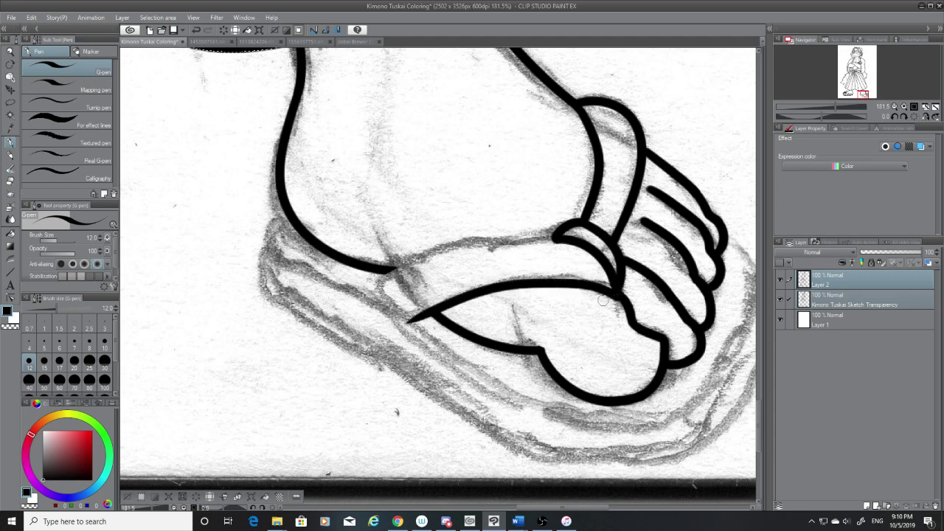
key("ctrl+z")
mouse_move(617, 294)
left_mouse_down()
mouse_move(500, 279)
mouse_move(405, 309)
left_mouse_up()
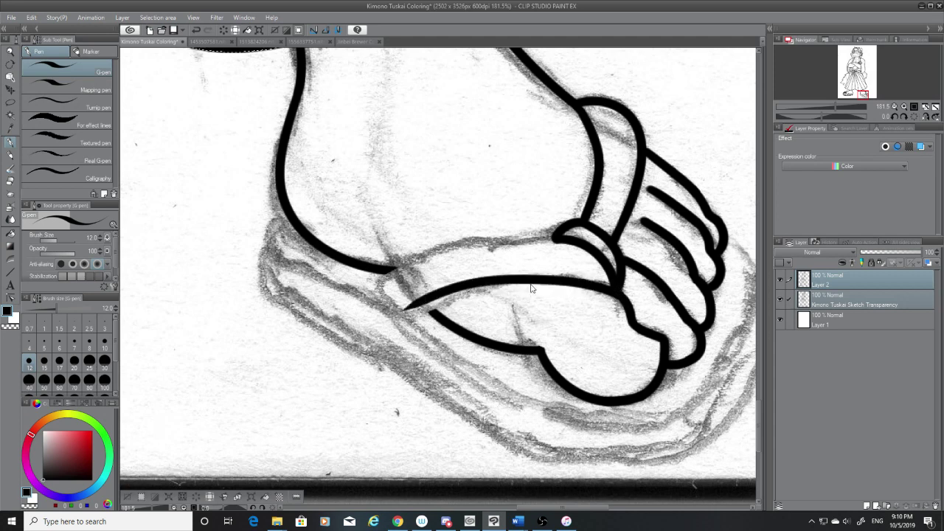
key("ctrl+z")
mouse_move(620, 290)
left_mouse_down()
mouse_move(579, 278)
mouse_move(405, 309)
left_mouse_up()
key("ctrl+z")
mouse_move(624, 290)
left_mouse_down()
mouse_move(568, 280)
mouse_move(402, 312)
mouse_move(611, 294)
mouse_move(428, 320)
left_mouse_up()
key("ctrl+z")
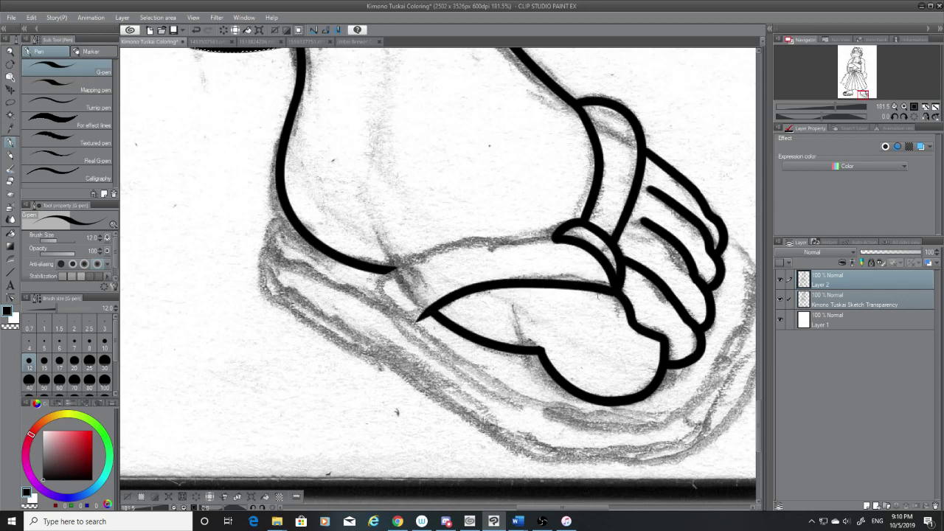
key("ctrl+z")
left_click_drag(621, 292, 406, 311)
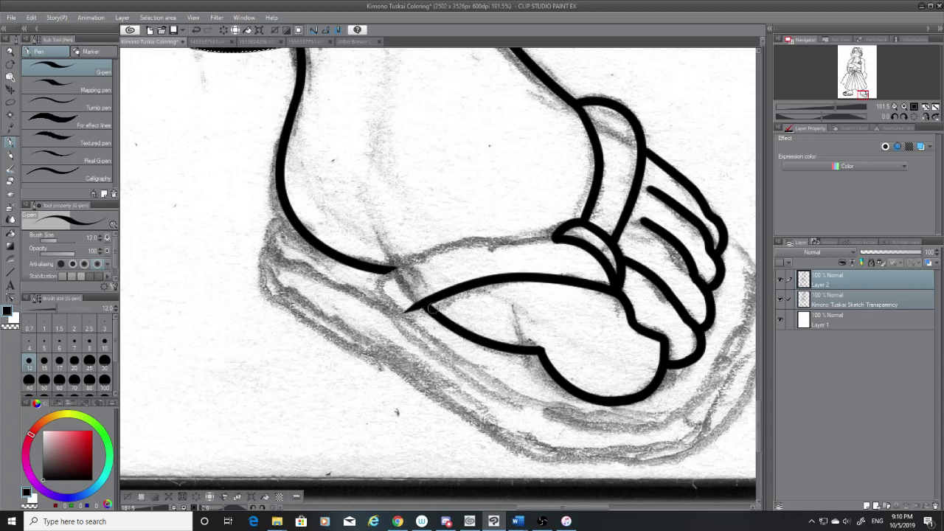
Step: Ink the strap's rounded rear end from the heel line's end around to the strap's lower edge
mouse_move(398, 272)
left_mouse_down()
mouse_move(391, 300)
mouse_move(417, 302)
left_mouse_up()
left_click(10, 181)
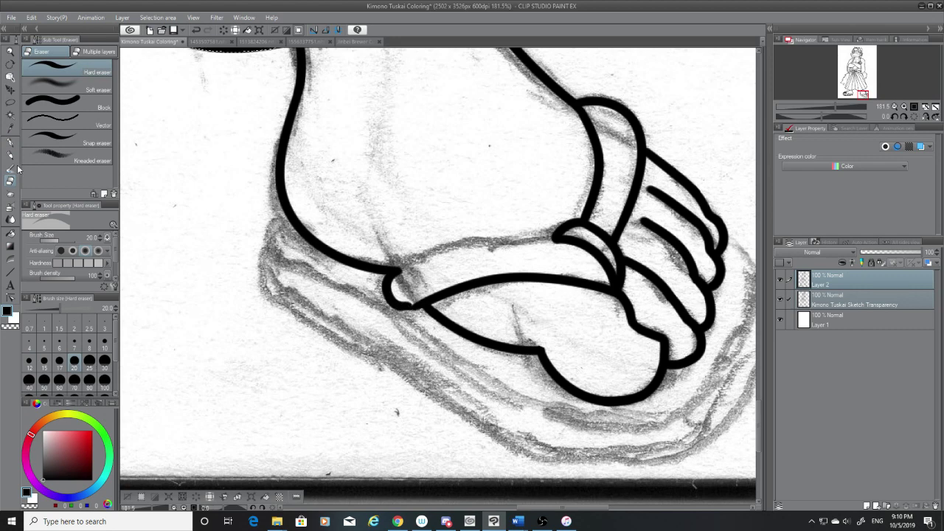
key("p")
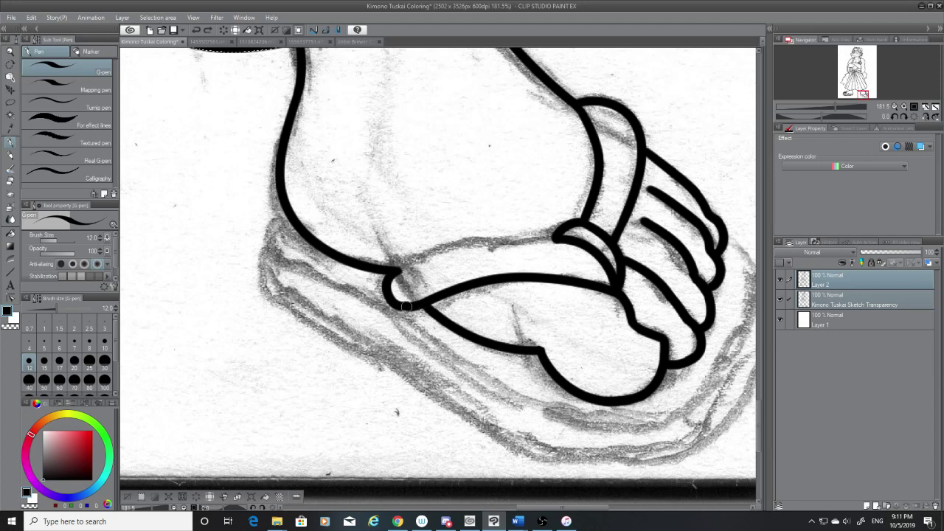
mouse_move(399, 271)
left_mouse_down()
mouse_move(557, 230)
mouse_move(391, 272)
left_mouse_up()
key("ctrl+z")
key("ctrl+z")
Step: Ink the strap's upper edge from its rounded rear end to the knot, and check it with the sketch layer briefly hidden
mouse_move(557, 234)
left_mouse_down()
mouse_move(476, 239)
mouse_move(389, 270)
left_mouse_up()
key("ctrl+z")
left_click(10, 180)
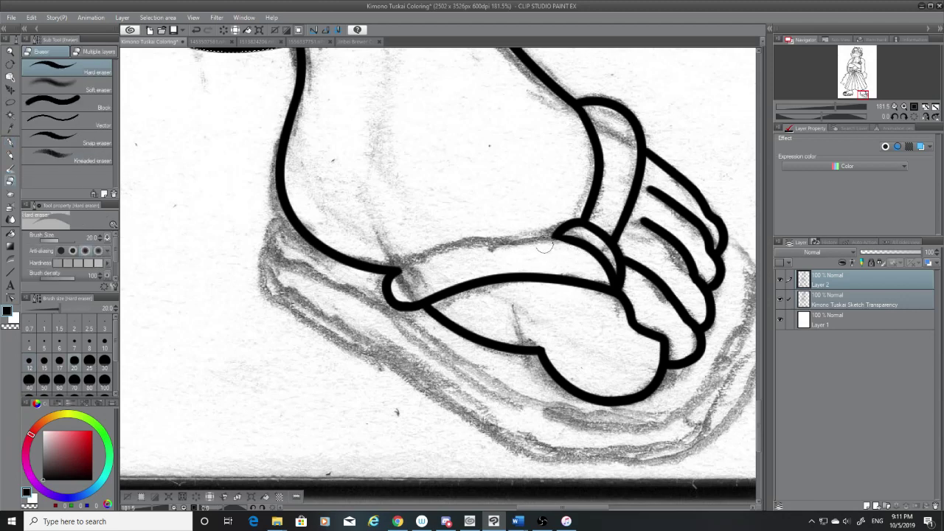
key("p")
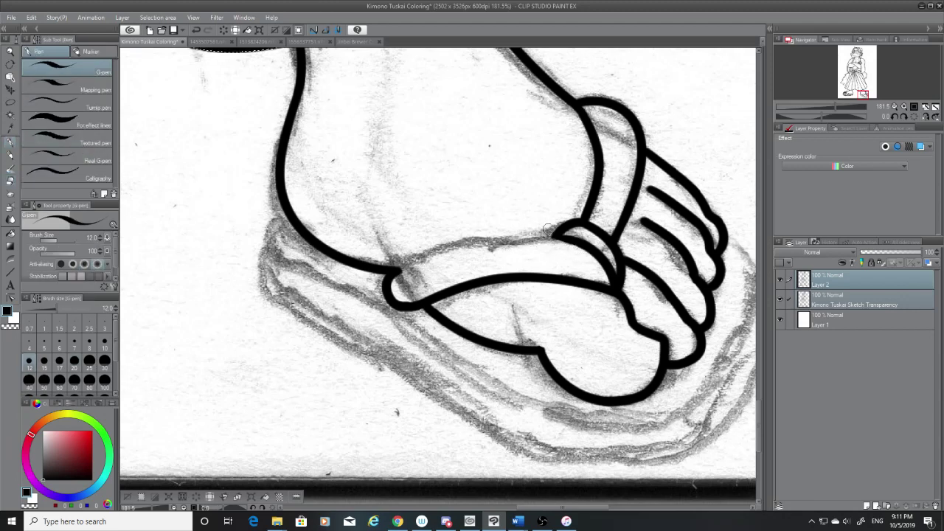
mouse_move(582, 245)
left_mouse_down()
mouse_move(530, 240)
mouse_move(422, 266)
left_mouse_up()
key("ctrl+z")
mouse_move(586, 247)
left_mouse_down()
mouse_move(509, 237)
mouse_move(406, 268)
left_mouse_up()
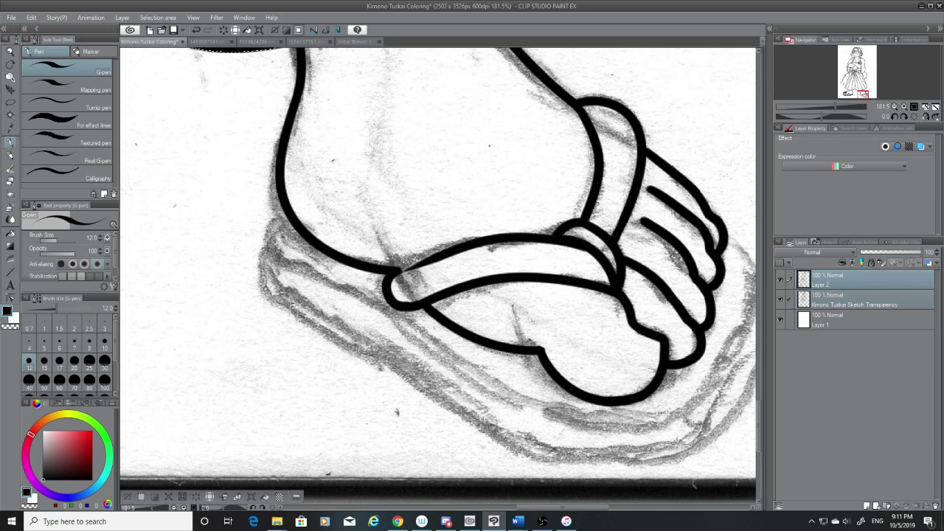
key("ctrl+z")
mouse_move(583, 243)
left_mouse_down()
mouse_move(416, 259)
mouse_move(590, 241)
left_mouse_up()
key("ctrl+z")
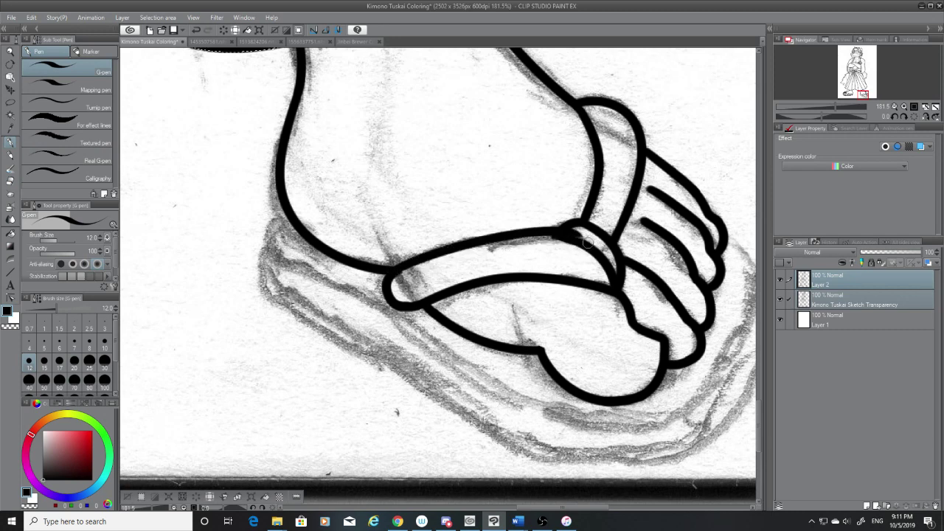
key("ctrl+z")
left_click_drag(399, 272, 588, 257)
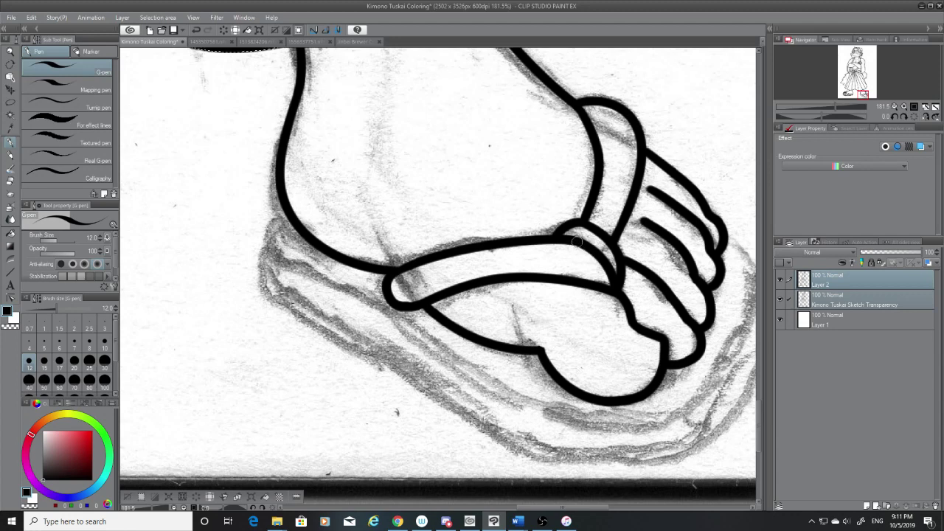
left_click(781, 299)
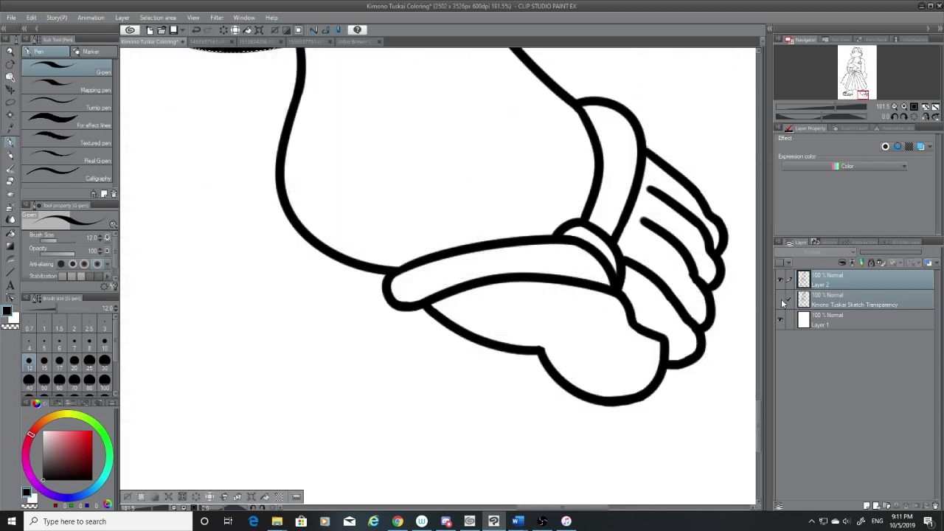
left_click(781, 300)
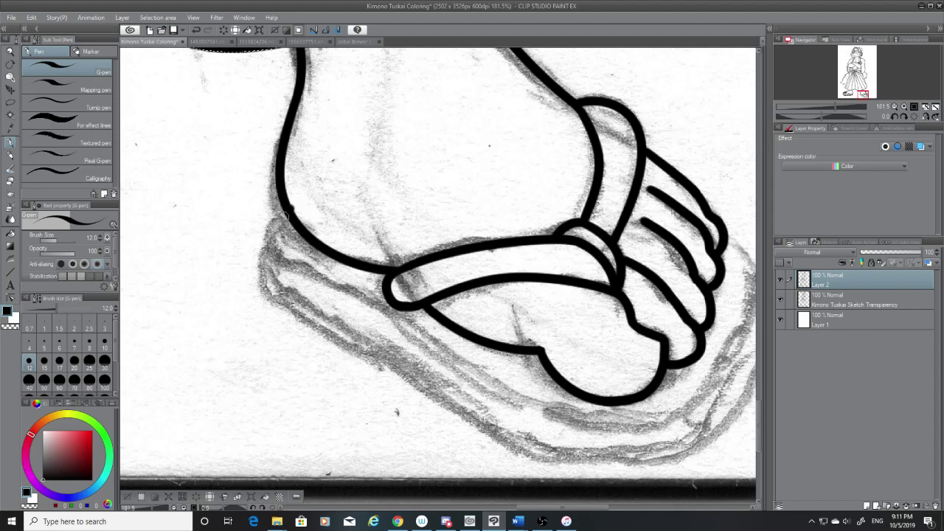
Step: Ink the rear part of the sandal's top edge from the heel down and forward below the strap
mouse_move(285, 214)
left_mouse_down()
mouse_move(432, 342)
mouse_move(507, 361)
left_mouse_up()
key("ctrl+z")
mouse_move(287, 214)
left_mouse_down()
mouse_move(398, 333)
mouse_move(278, 234)
mouse_move(370, 313)
left_mouse_up()
key("ctrl+z")
key("ctrl+z")
mouse_move(285, 213)
left_mouse_down()
mouse_move(436, 353)
mouse_move(630, 427)
mouse_move(695, 432)
left_mouse_up()
key("ctrl+z")
Step: Continue the sandal's top edge in a long curve below the big toe and up toward the sandal's front
mouse_move(428, 345)
left_mouse_down()
mouse_move(449, 363)
mouse_move(668, 414)
left_mouse_up()
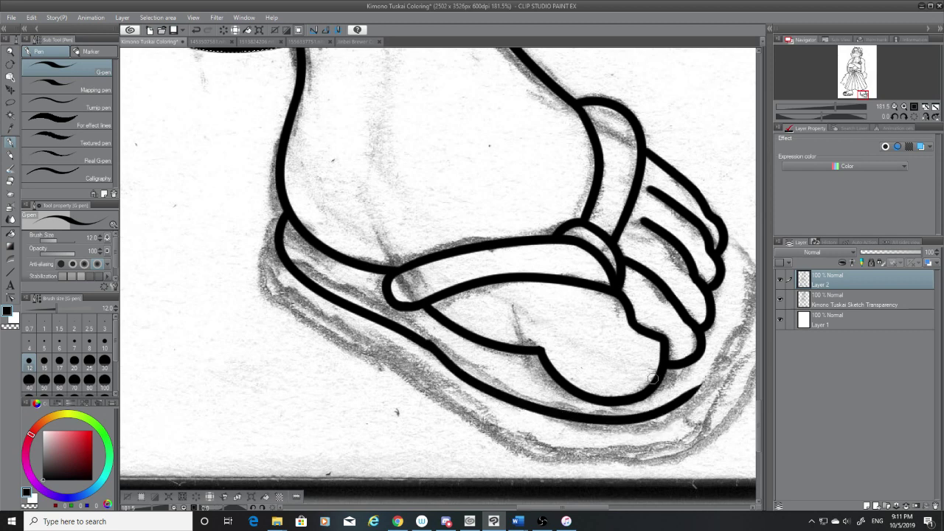
key("ctrl+z")
left_click_drag(422, 344, 738, 383)
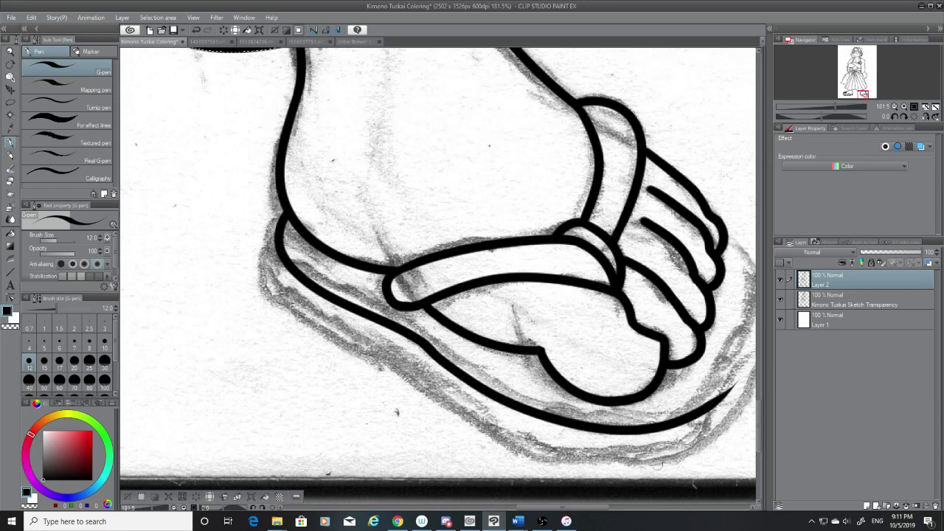
left_click_drag(607, 508, 628, 507)
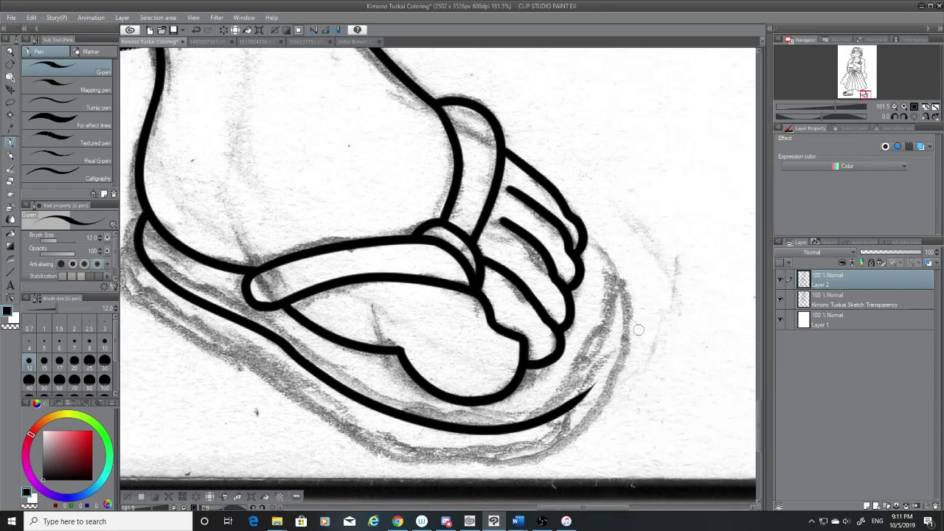
left_click(779, 299)
key("ctrl+z")
left_click(781, 299)
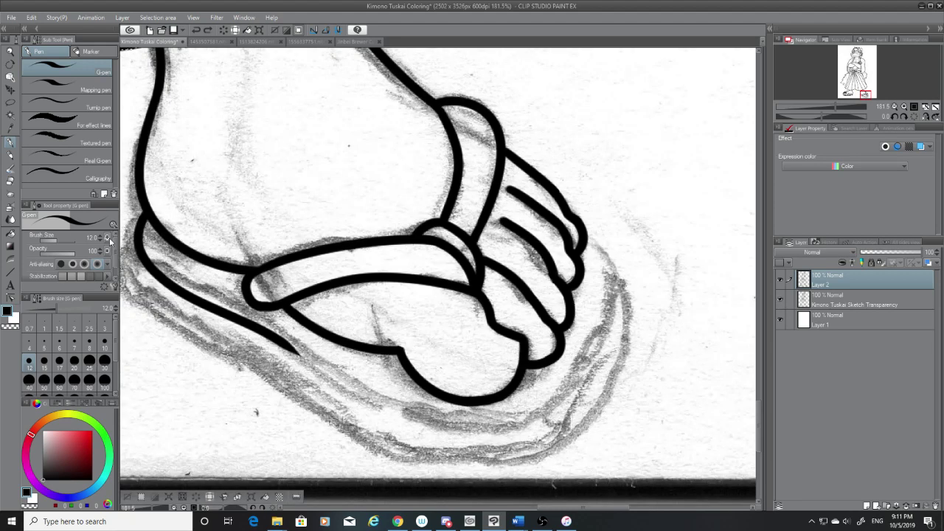
mouse_move(294, 351)
left_mouse_down()
mouse_move(328, 374)
mouse_move(533, 436)
left_mouse_up()
key("ctrl+z")
mouse_move(281, 343)
left_mouse_down()
mouse_move(375, 401)
mouse_move(625, 348)
left_mouse_up()
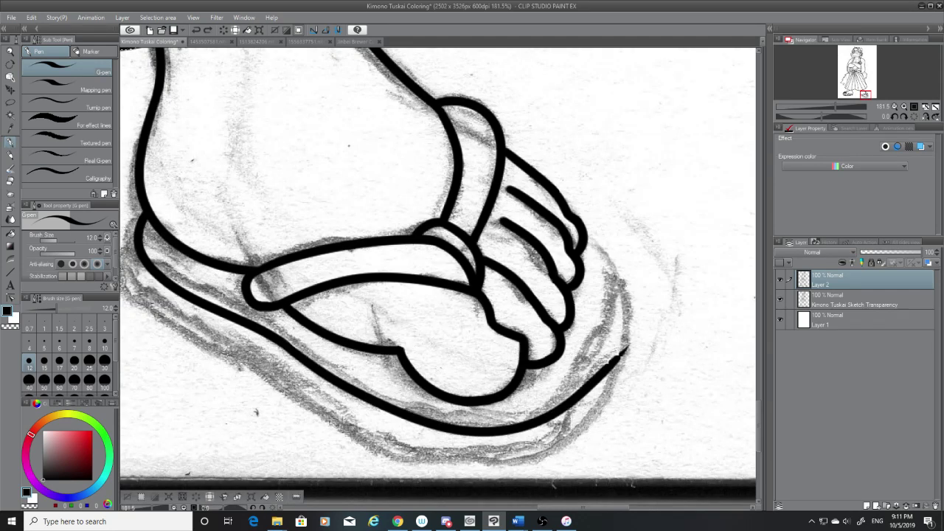
Step: Ink the sandal's front edge from the outermost toe around the toe tips to join the lower curve
left_click_drag(590, 239, 544, 411)
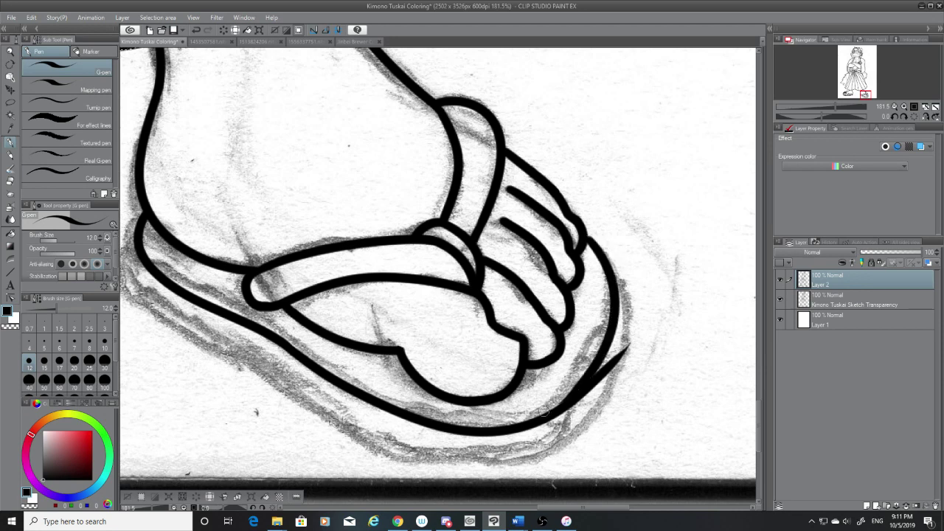
key("ctrl+z")
left_click_drag(590, 237, 532, 421)
key("ctrl+z")
left_click_drag(568, 388, 530, 424)
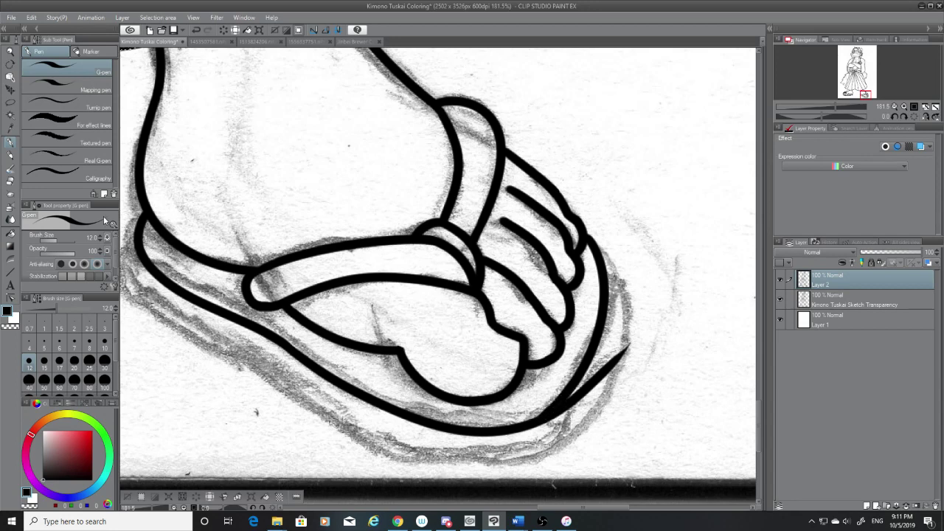
Step: Erase the stray line end at the sandal's front edge and check the outline with the sketch layer briefly hidden
left_click(9, 182)
mouse_move(592, 331)
left_mouse_down()
mouse_move(578, 394)
mouse_move(606, 373)
mouse_move(556, 423)
mouse_move(591, 388)
mouse_move(573, 406)
left_mouse_up()
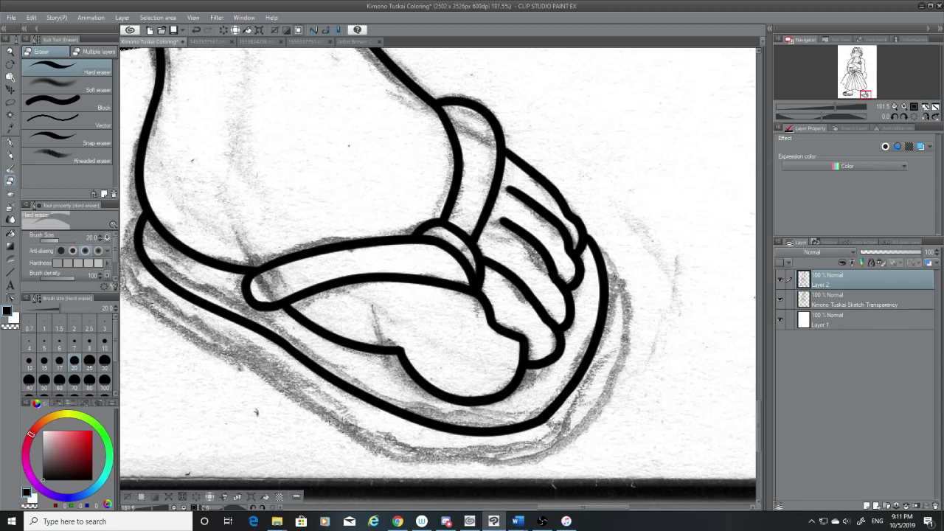
left_click(781, 302)
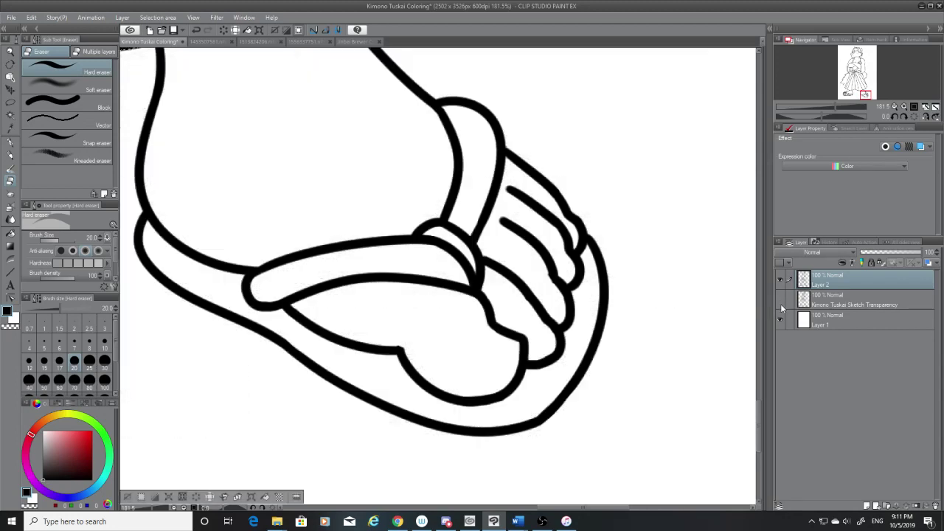
left_click(780, 302)
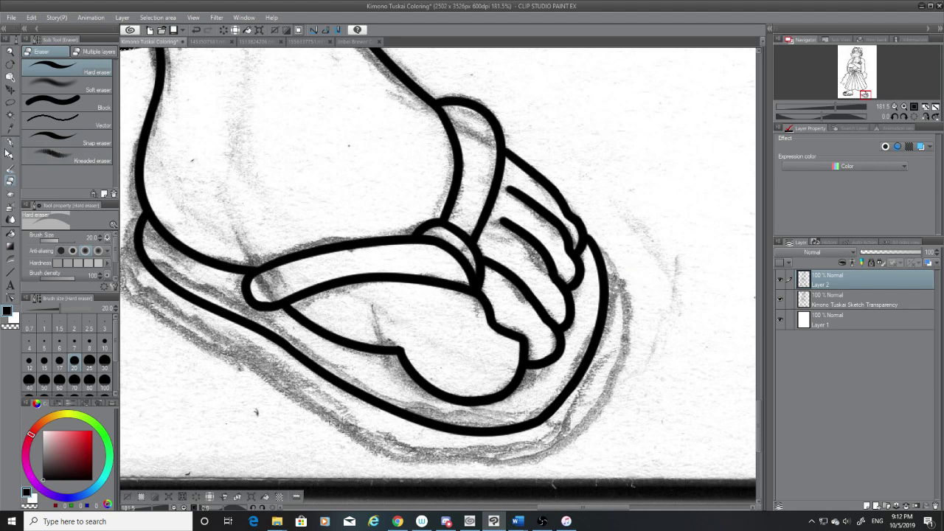
Step: Ink the sole's outer front edge with the G-pen from beside the outermost toe down around the sandal's front
left_click(9, 142)
left_click_drag(610, 277, 589, 410)
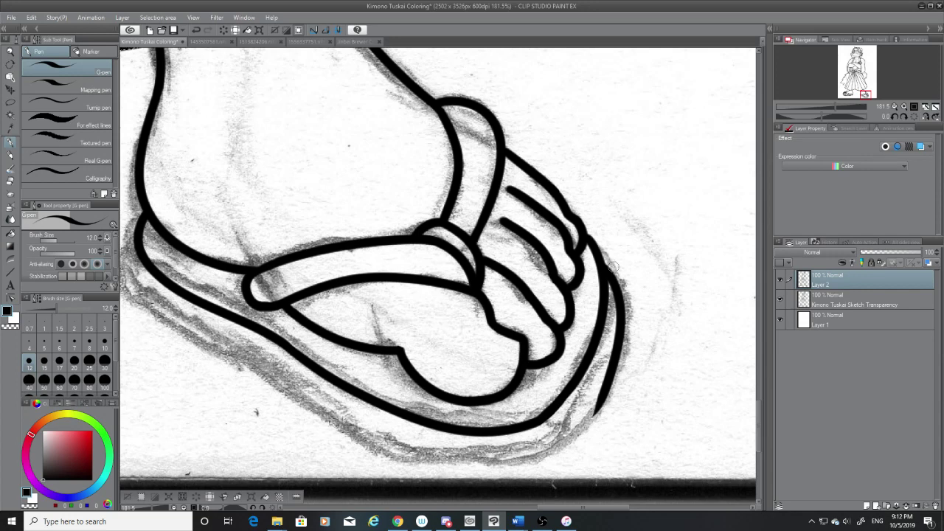
key("ctrl+z")
left_click_drag(611, 267, 532, 453)
key("ctrl+z")
left_click_drag(605, 266, 554, 457)
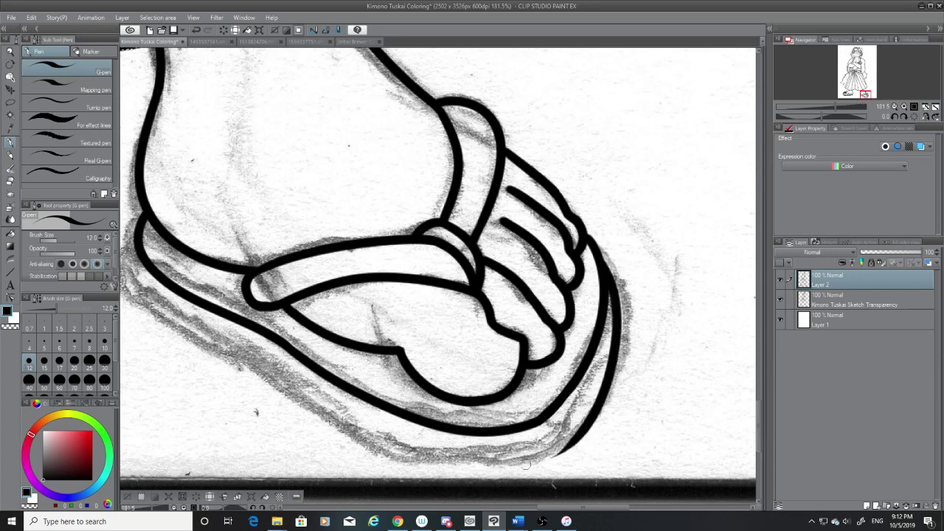
Step: Ink the sole's short rear edge down from the heel and its long bottom edge forward to below the big toe
left_click_drag(602, 514, 576, 509)
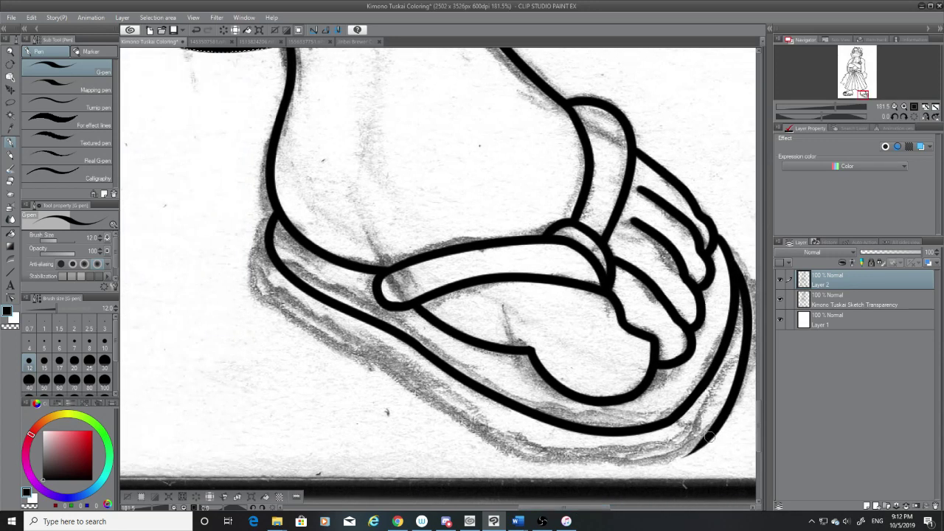
mouse_move(712, 436)
left_mouse_down()
mouse_move(537, 447)
mouse_move(405, 391)
left_mouse_up()
key("ctrl+z")
key("ctrl+z")
left_click_drag(273, 220, 253, 278)
key("ctrl+z")
mouse_move(275, 220)
left_mouse_down()
mouse_move(254, 279)
mouse_move(585, 447)
left_mouse_up()
key("ctrl+z")
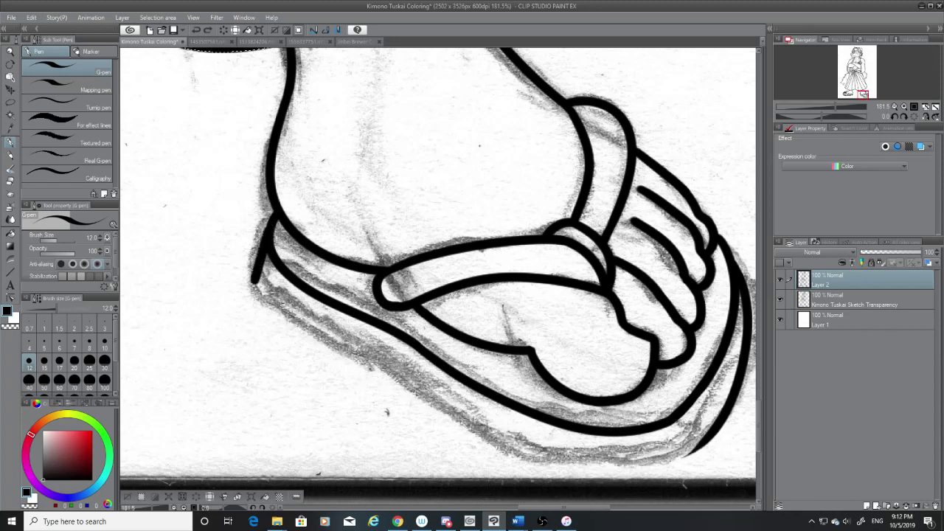
left_click_drag(254, 279, 597, 464)
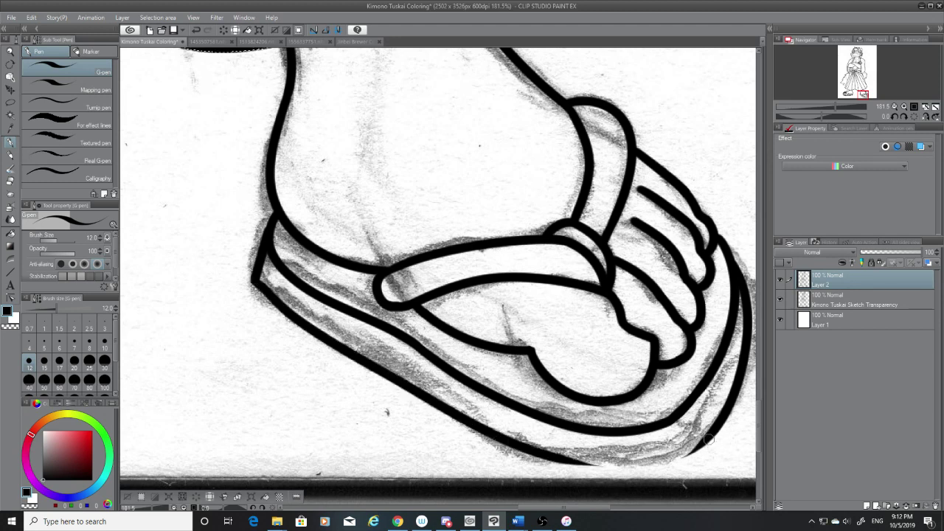
Step: Try to ink a curve joining the sole's front edge to its bottom edge
mouse_move(711, 439)
left_mouse_down()
mouse_move(656, 463)
mouse_move(554, 467)
left_mouse_up()
key("ctrl+z")
left_click_drag(707, 433, 521, 468)
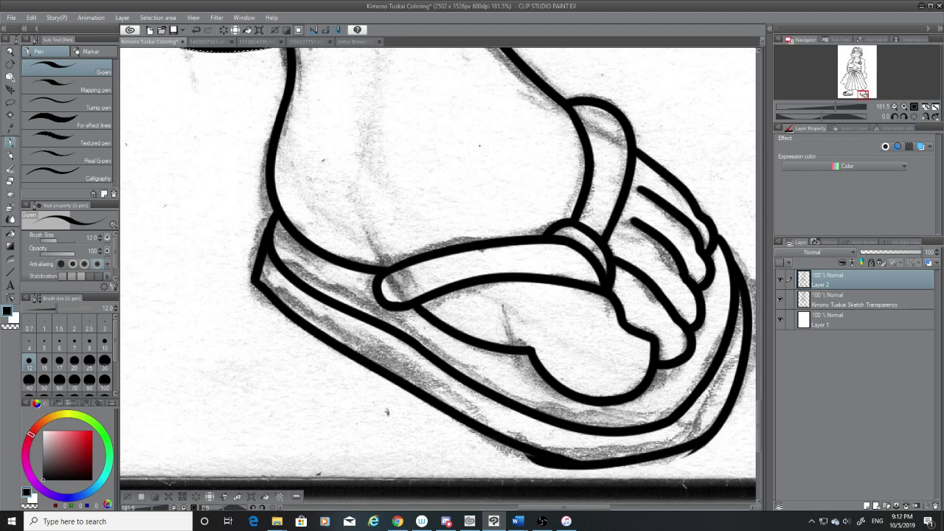
key("ctrl+z")
left_click_drag(721, 420, 498, 476)
key("ctrl+z")
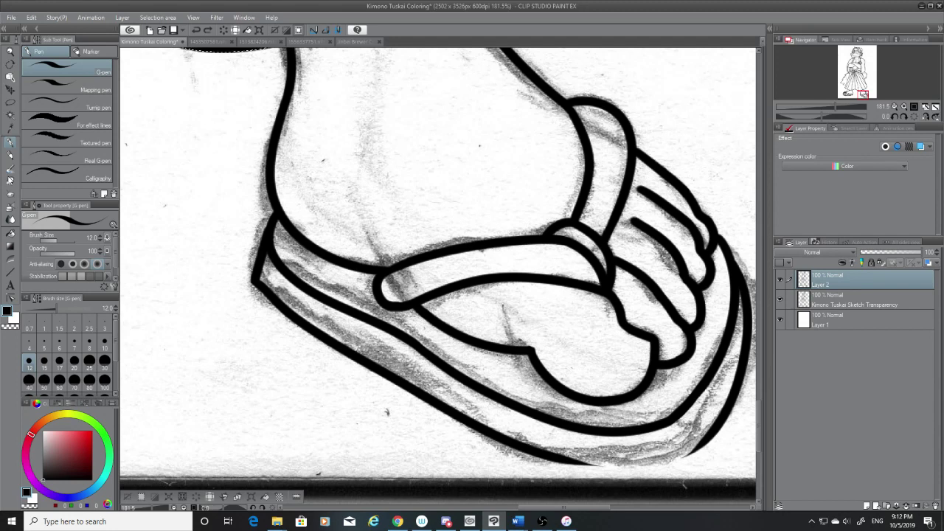
Step: Trim the tapered ends of the sole's front and bottom lines with the hard eraser
key("e")
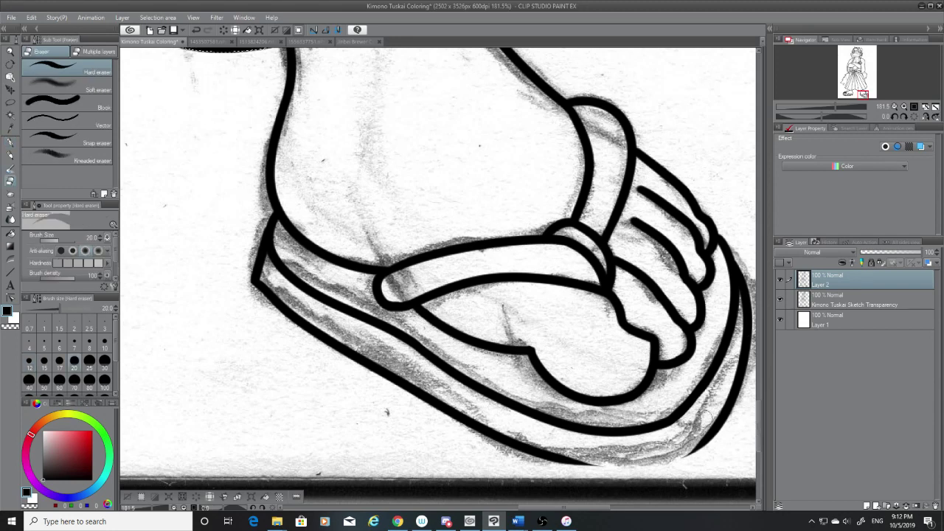
scroll(760, 416, "down", 3)
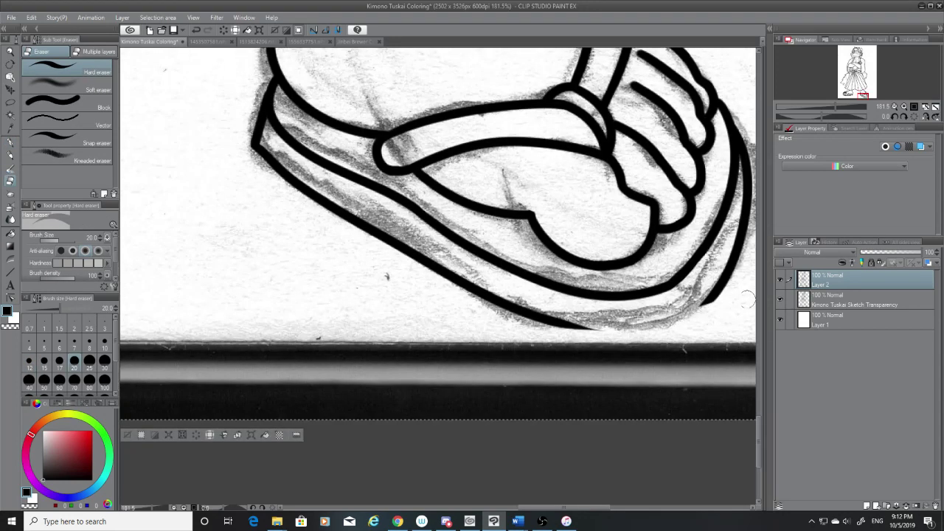
left_click_drag(591, 326, 486, 322)
key("ctrl+z")
left_click_drag(603, 324, 562, 323)
Step: Try bridging the gap between the trimmed sole lines with the G-pen, comparing the drawing with and without the stroke
left_click(10, 142)
mouse_move(710, 293)
left_mouse_down()
mouse_move(685, 310)
mouse_move(531, 325)
left_mouse_up()
key("ctrl+z")
key("ctrl+z")
left_click_drag(720, 292, 528, 329)
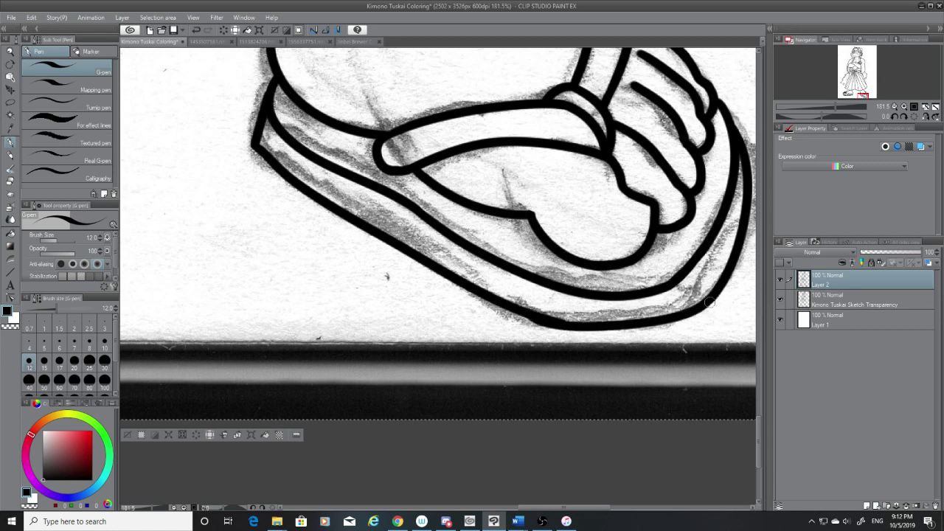
key("ctrl+z")
key("ctrl+y")
key("ctrl+z")
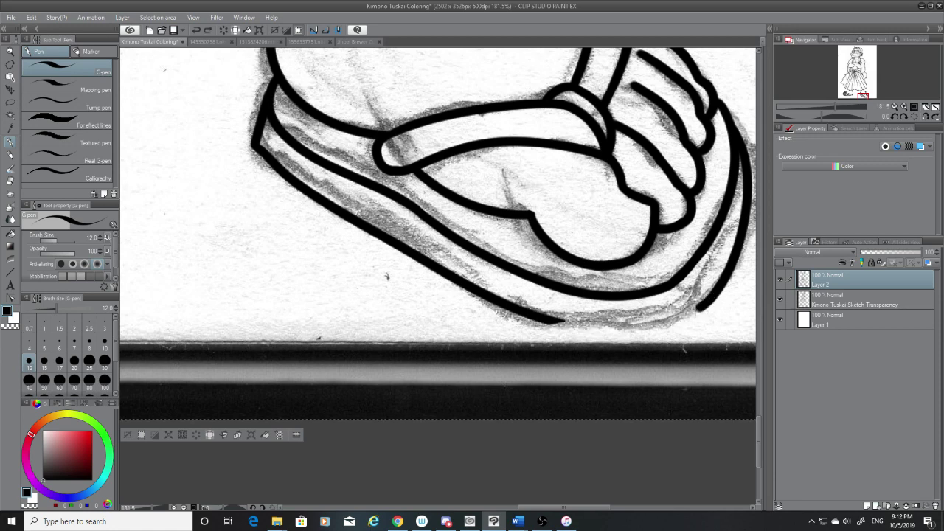
key("ctrl+y")
key("ctrl+z")
key("ctrl+y")
key("ctrl+z")
key("ctrl+y")
key("ctrl+z")
key("ctrl+y")
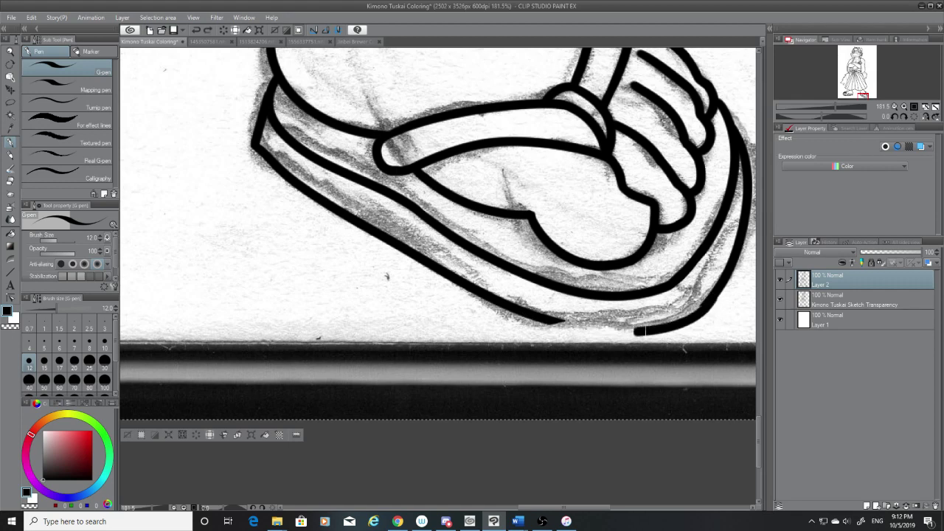
key("ctrl+z")
key("ctrl+y")
key("ctrl+z")
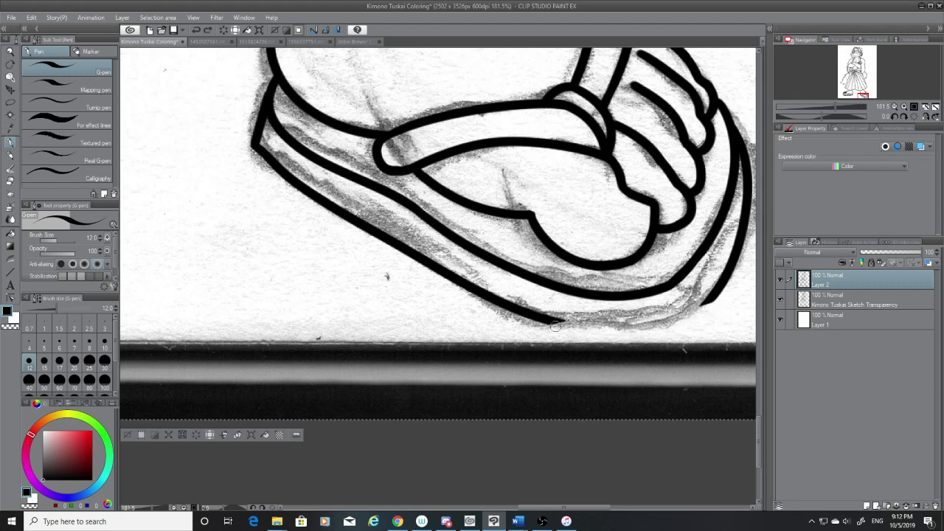
key("ctrl+y")
key("ctrl+z")
Step: Try further G-pen curves over the sketch to close the sole's lower front corner
mouse_move(715, 299)
left_mouse_down()
mouse_move(660, 319)
mouse_move(530, 313)
left_mouse_up()
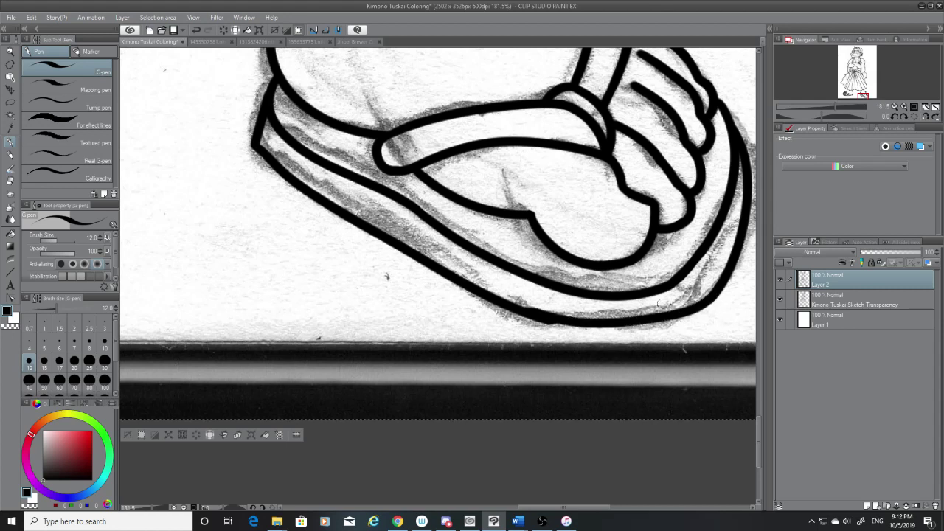
key("ctrl+z")
left_click_drag(716, 290, 535, 321)
key("ctrl+z")
mouse_move(717, 291)
left_mouse_down()
mouse_move(620, 325)
mouse_move(530, 308)
left_mouse_up()
key("ctrl+z")
mouse_move(715, 293)
left_mouse_down()
mouse_move(653, 325)
mouse_move(526, 316)
left_mouse_up()
key("ctrl+z")
left_click_drag(713, 296, 521, 318)
key("ctrl+z")
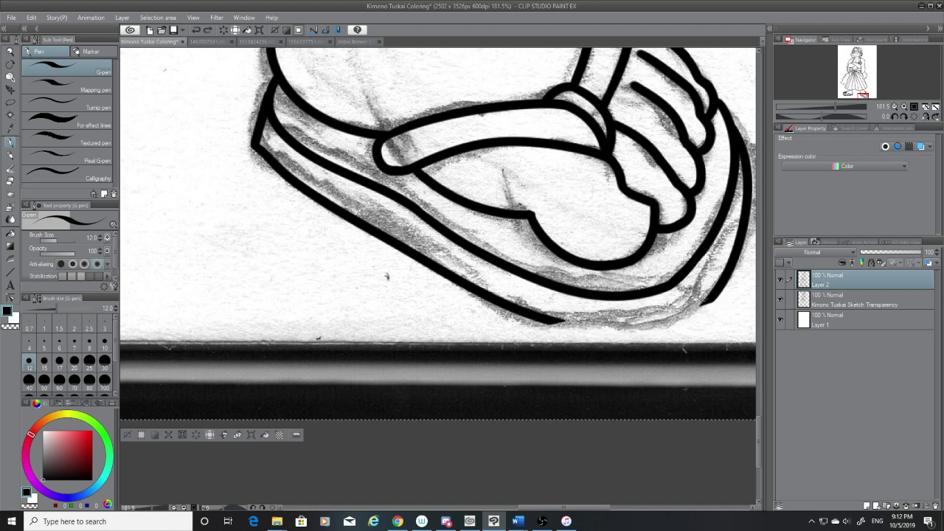
mouse_move(715, 293)
left_mouse_down()
mouse_move(651, 325)
mouse_move(513, 316)
left_mouse_up()
key("ctrl+z")
left_click_drag(716, 292, 518, 306)
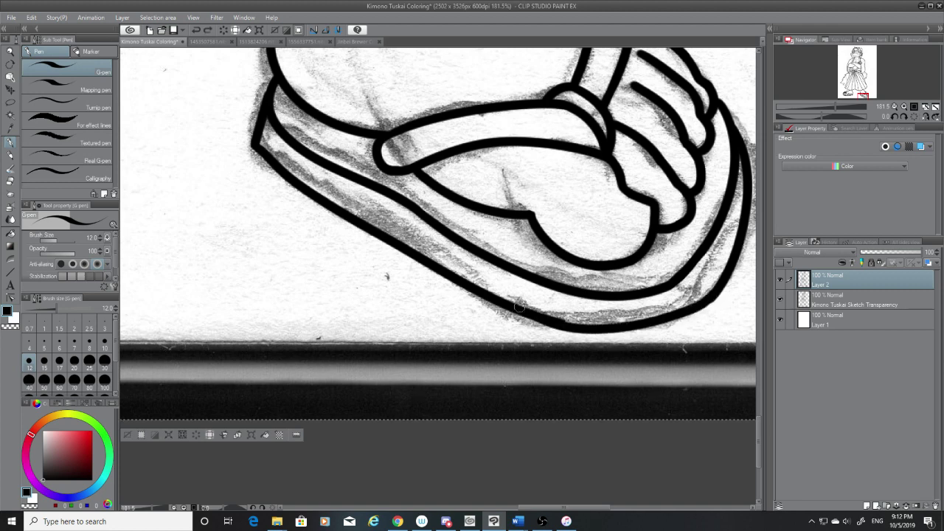
key("ctrl+z")
mouse_move(715, 301)
left_mouse_down()
mouse_move(678, 316)
mouse_move(514, 307)
left_mouse_up()
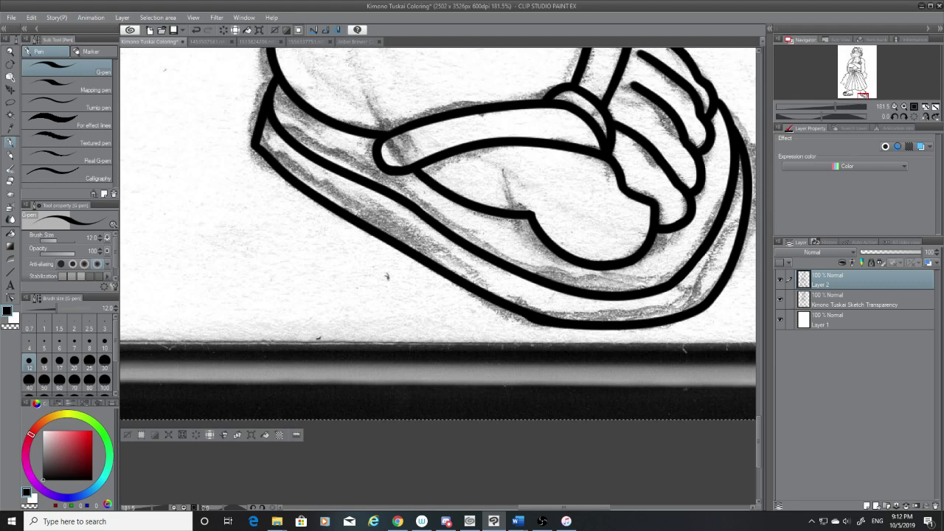
Step: Hide the sketch layer and try closing the sole's lower front outline without the sketch
left_click(780, 299)
key("ctrl+z")
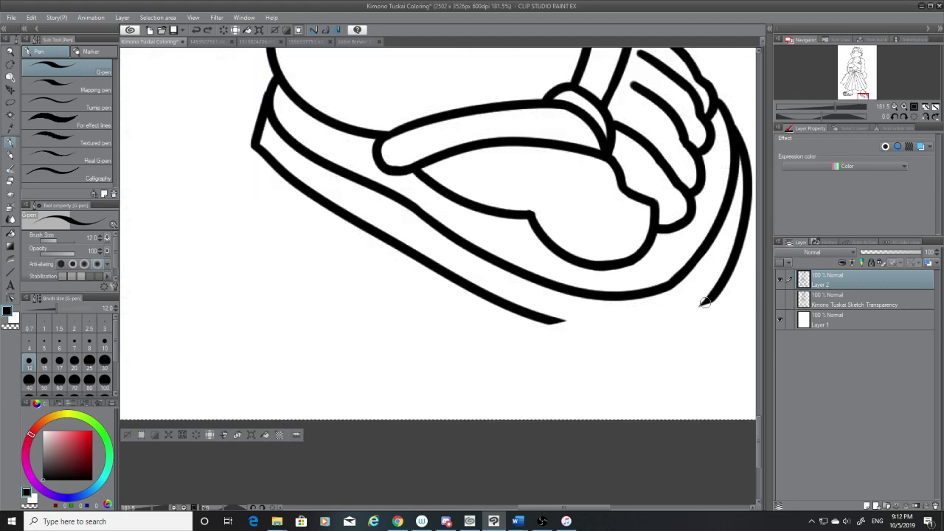
left_click_drag(705, 302, 524, 325)
key("ctrl+z")
left_click_drag(715, 293, 533, 325)
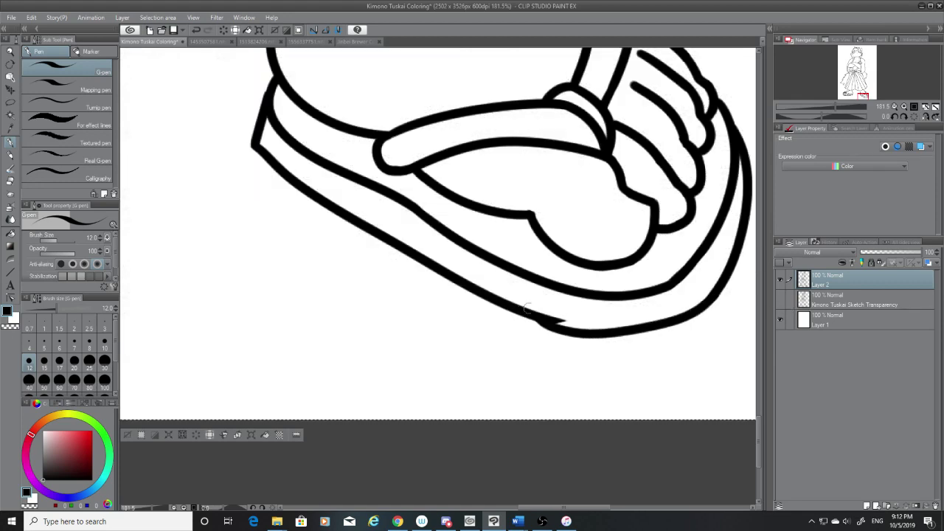
key("ctrl+z")
mouse_move(715, 291)
left_mouse_down()
mouse_move(623, 322)
mouse_move(546, 319)
left_mouse_up()
key("ctrl+z")
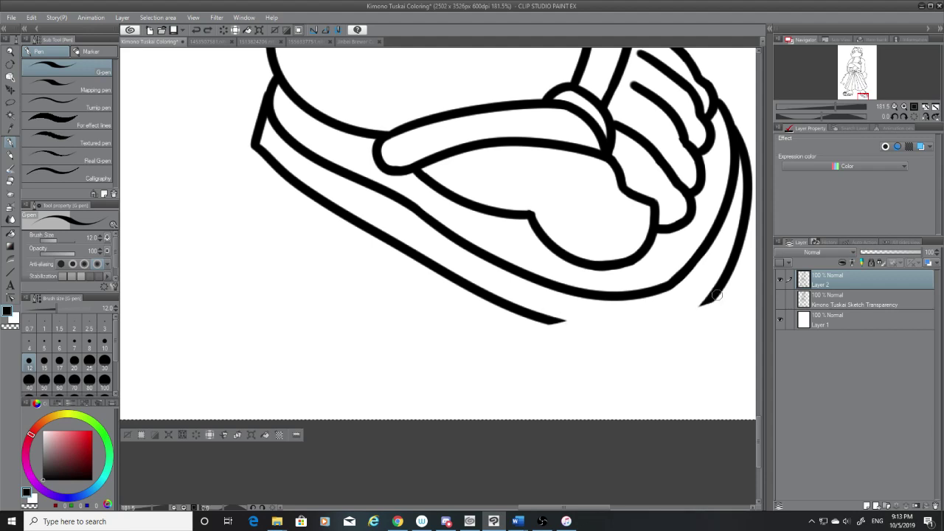
mouse_move(714, 293)
left_mouse_down()
mouse_move(546, 323)
mouse_move(611, 330)
mouse_move(701, 294)
left_mouse_up()
key("ctrl+z")
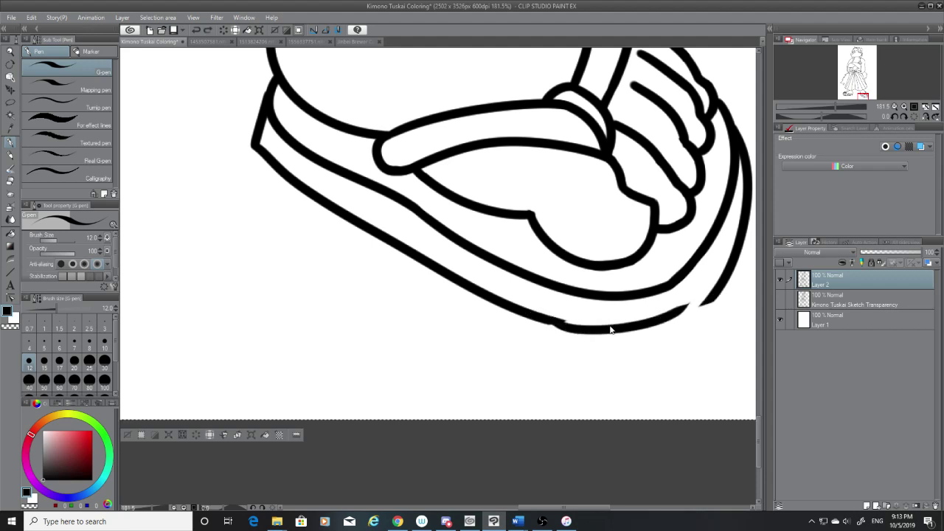
key("ctrl+z")
mouse_move(550, 322)
left_mouse_down()
mouse_move(719, 291)
mouse_move(519, 315)
left_mouse_up()
key("ctrl+z")
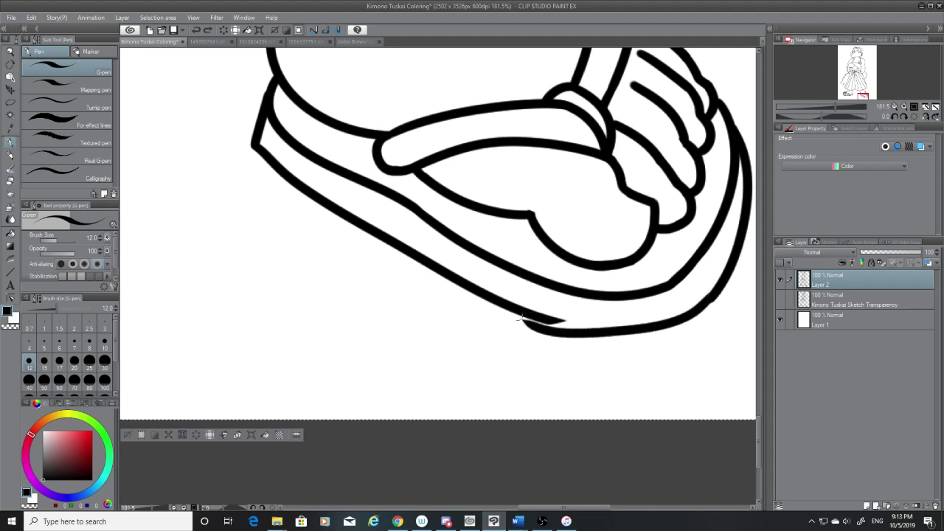
key("ctrl+z")
Step: Ink the sole's lower front curve so that it joins the front edge smoothly to the bottom edge
mouse_move(714, 292)
left_mouse_down()
mouse_move(674, 324)
mouse_move(516, 316)
left_mouse_up()
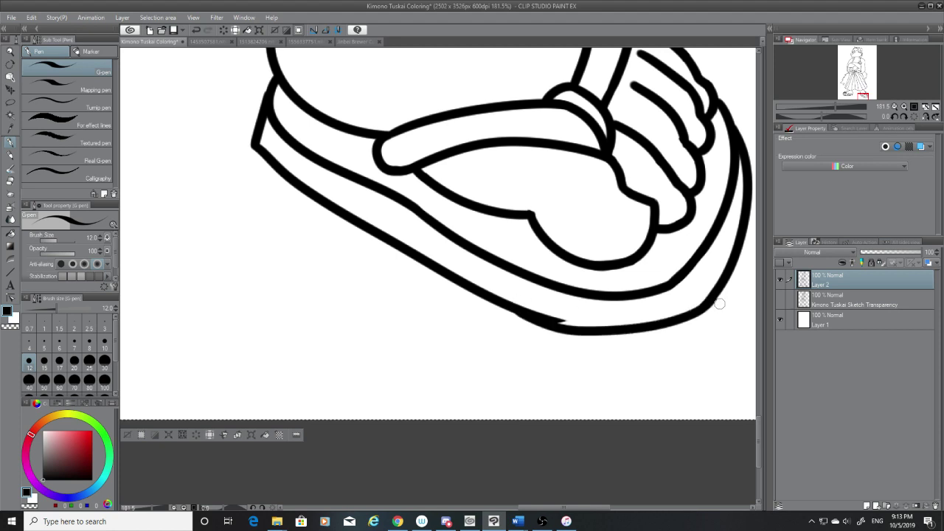
key("ctrl+z")
mouse_move(712, 297)
left_mouse_down()
mouse_move(671, 318)
mouse_move(544, 325)
left_mouse_up()
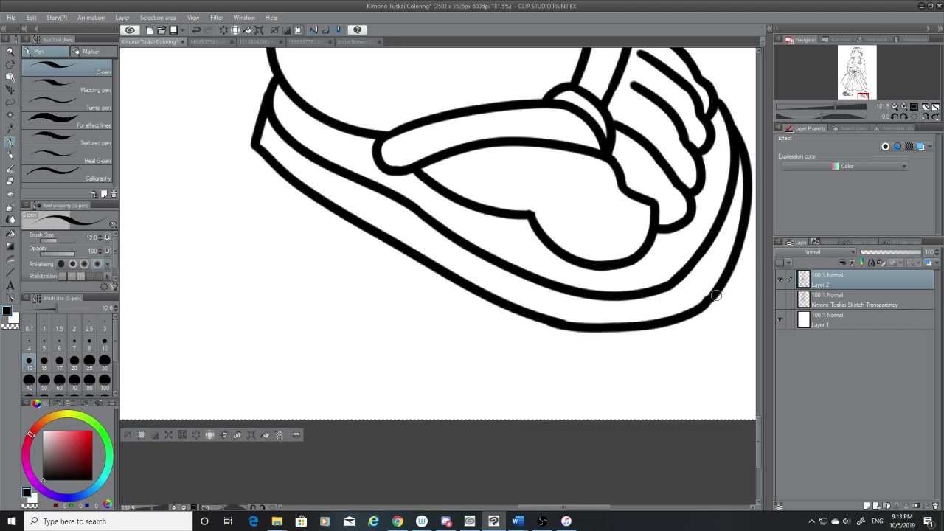
mouse_move(716, 295)
left_mouse_down()
mouse_move(687, 307)
mouse_move(703, 304)
mouse_move(698, 293)
left_mouse_up()
key("ctrl+z")
key("ctrl+z")
key("e")
left_click_drag(570, 316, 547, 301)
key("ctrl+z")
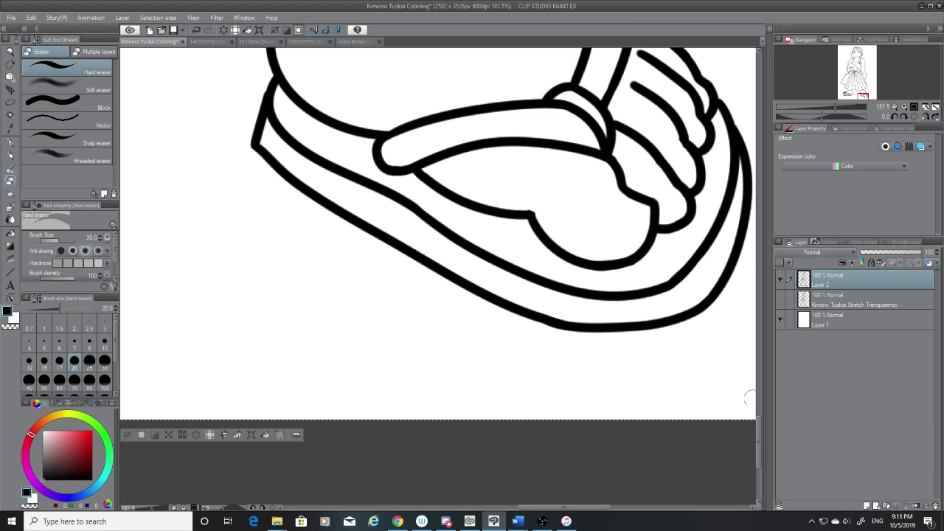
Step: Erase the rounded tip of the toe beside the big toe and try redrawing it
left_click_drag(764, 446, 761, 430)
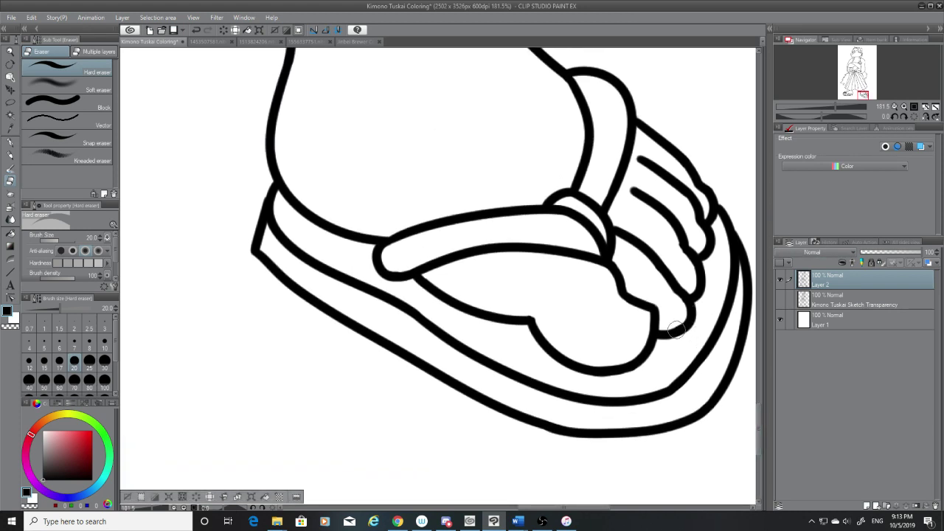
mouse_move(690, 317)
left_mouse_down()
mouse_move(662, 330)
mouse_move(665, 344)
left_mouse_up()
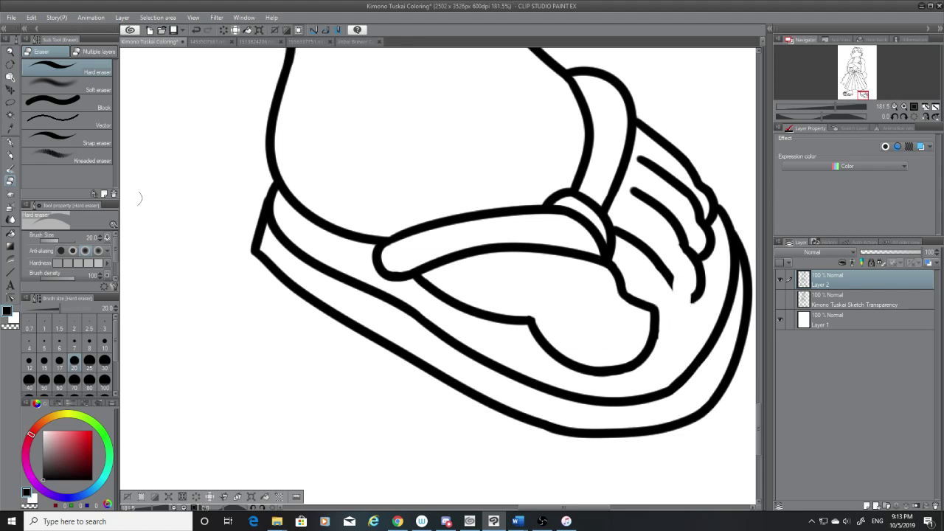
left_click(10, 144)
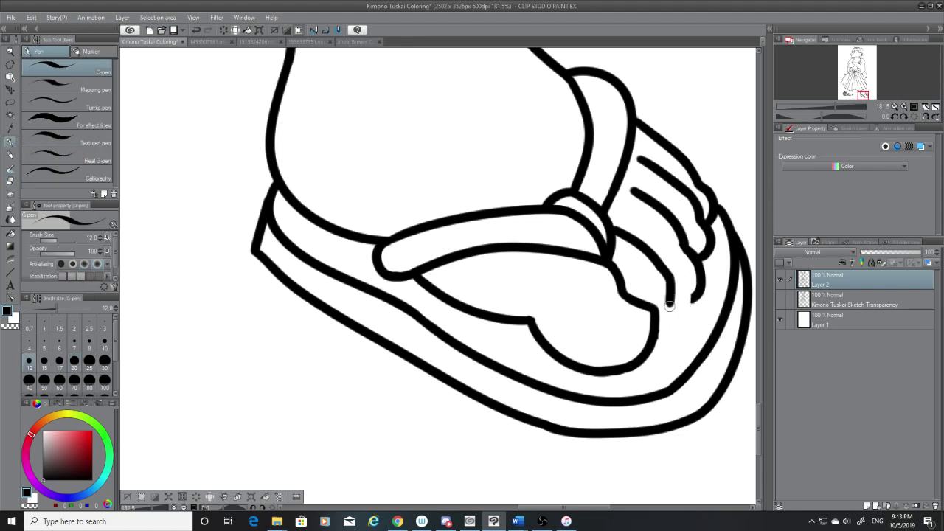
key("ctrl+z")
mouse_move(677, 302)
left_mouse_down()
mouse_move(679, 326)
mouse_move(667, 338)
left_mouse_up()
key("ctrl+z")
mouse_move(700, 276)
left_mouse_down()
mouse_move(670, 280)
mouse_move(688, 300)
mouse_move(672, 281)
mouse_move(681, 296)
mouse_move(664, 337)
left_mouse_up()
key("ctrl+z")
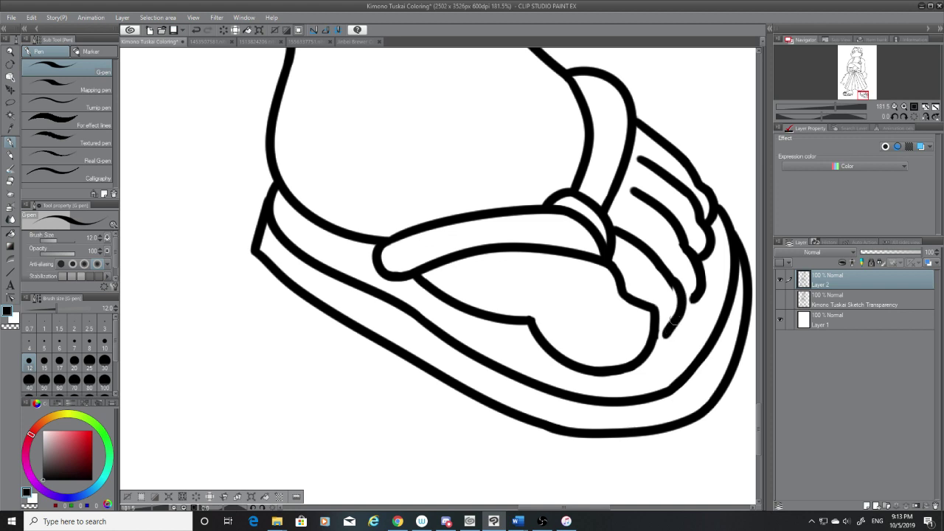
Step: Show the sketch layer and ink the rounded tip of the toe beside the big toe, ending at the big toe
left_click(782, 298)
key("ctrl+z")
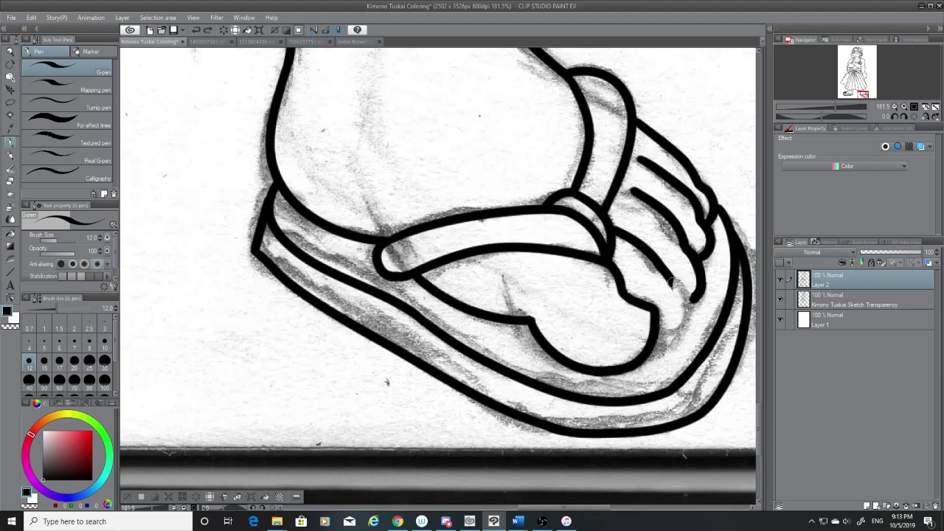
left_click_drag(673, 283, 661, 340)
key("ctrl+z")
left_click_drag(673, 282, 657, 323)
key("ctrl+z")
left_click_drag(674, 286, 658, 341)
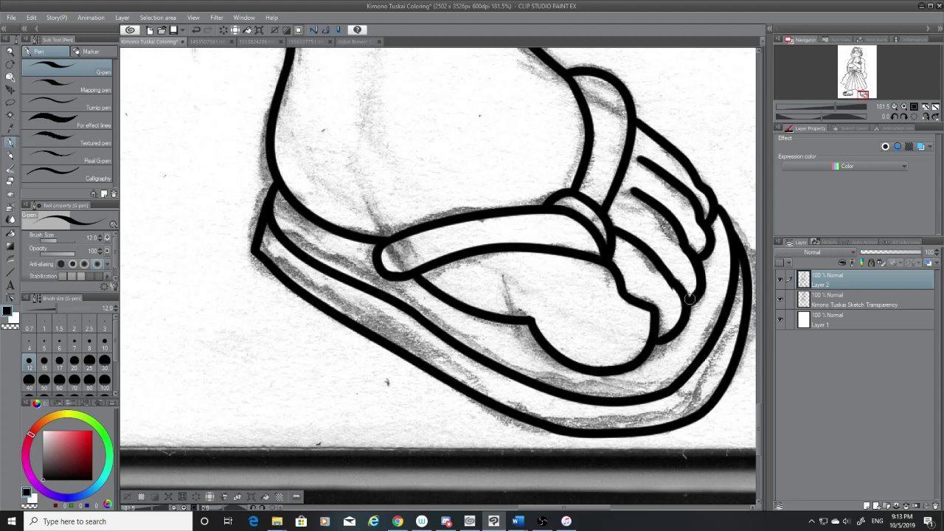
left_click(9, 180)
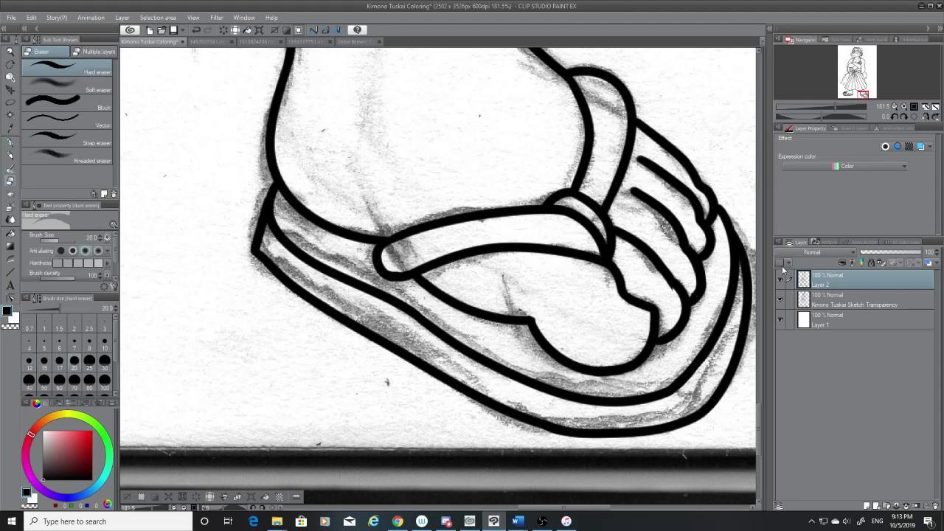
Step: Hide the sketch layer and re-ink the rounded outer tip of the third toe on the second foot
left_click(781, 298)
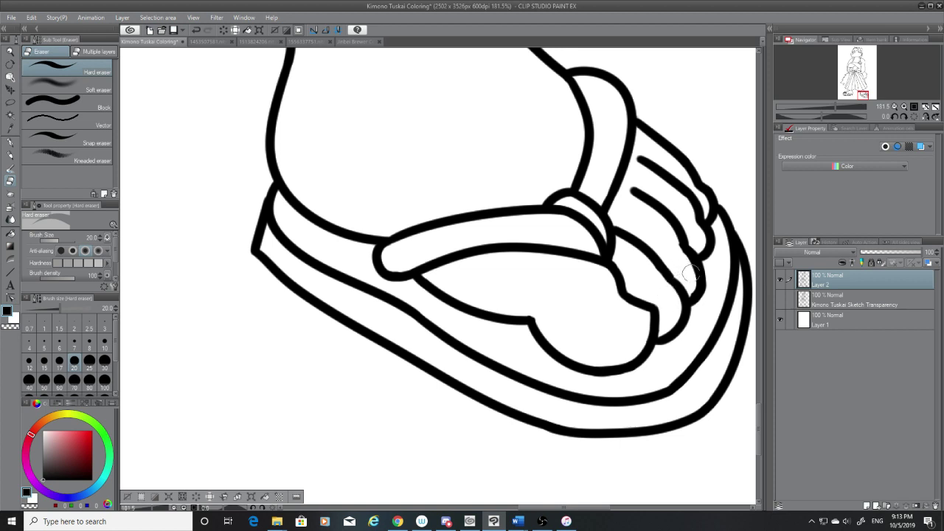
mouse_move(697, 293)
left_mouse_down()
mouse_move(699, 315)
mouse_move(701, 285)
mouse_move(681, 310)
left_mouse_up()
key("ctrl+z")
key("p")
key("ctrl+z")
mouse_move(700, 277)
left_mouse_down()
mouse_move(698, 296)
mouse_move(680, 308)
left_mouse_up()
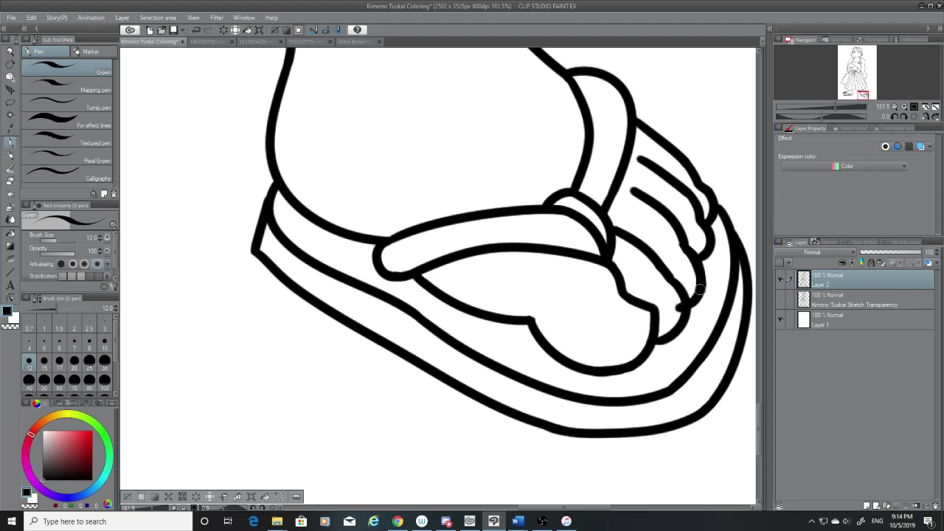
key("ctrl+z")
left_click_drag(701, 274, 690, 303)
Step: Clear the selection around the drawing and bring the whole finished figure into view with the Magic wand ready
scroll(543, 391, "down", 10)
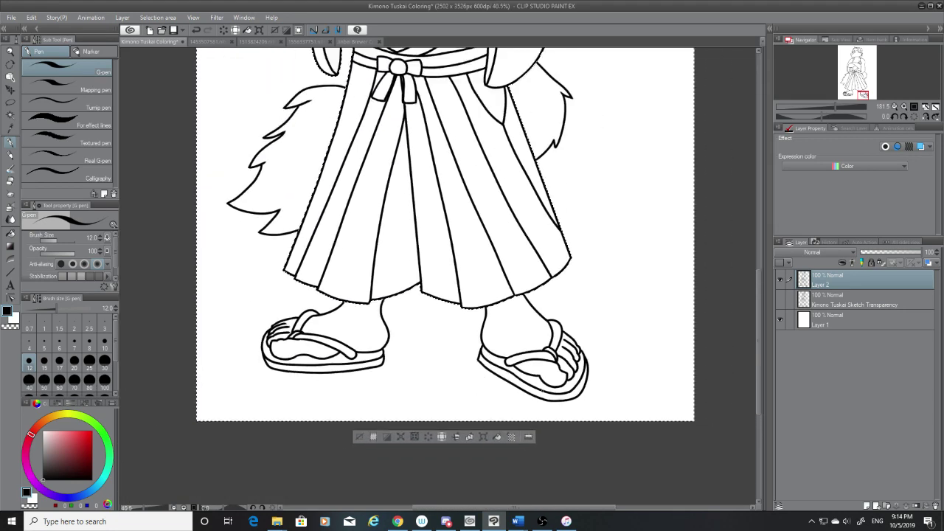
scroll(543, 390, "down", 4)
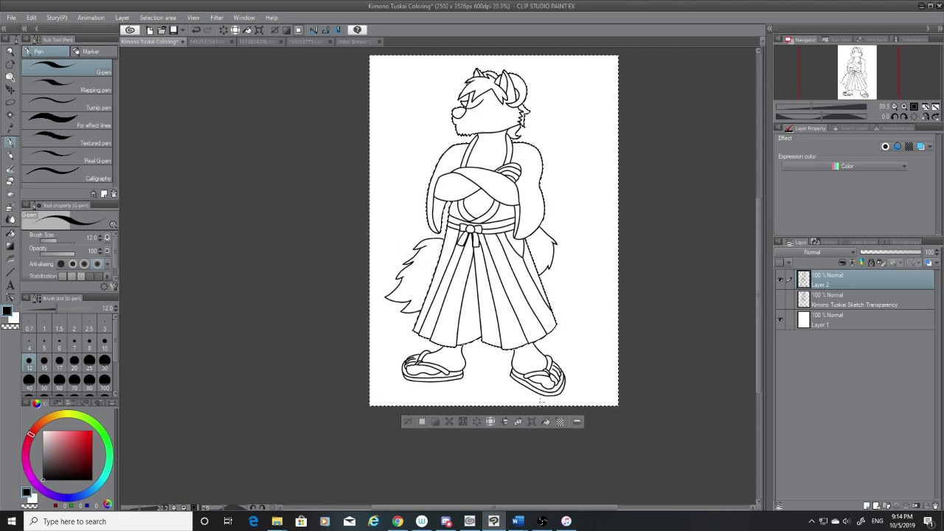
scroll(440, 332, "up", 1)
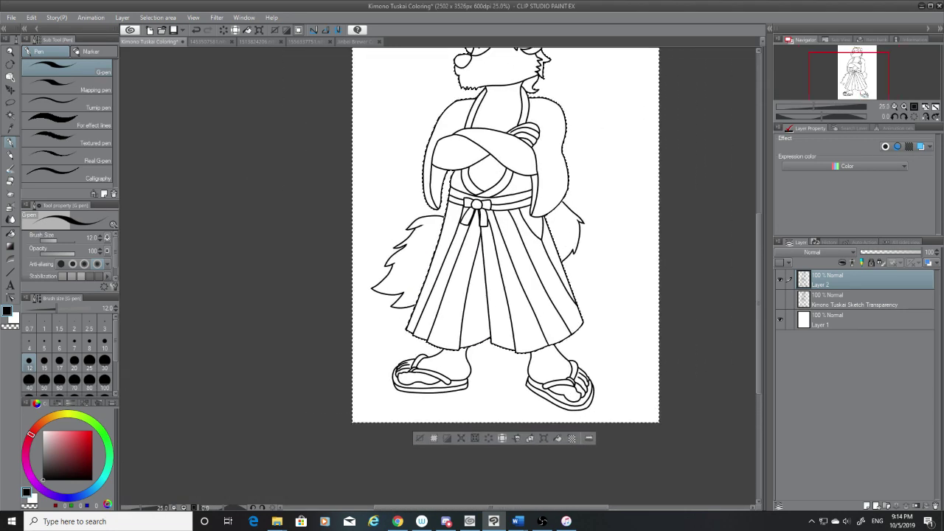
left_click(10, 114)
key("ctrl+d")
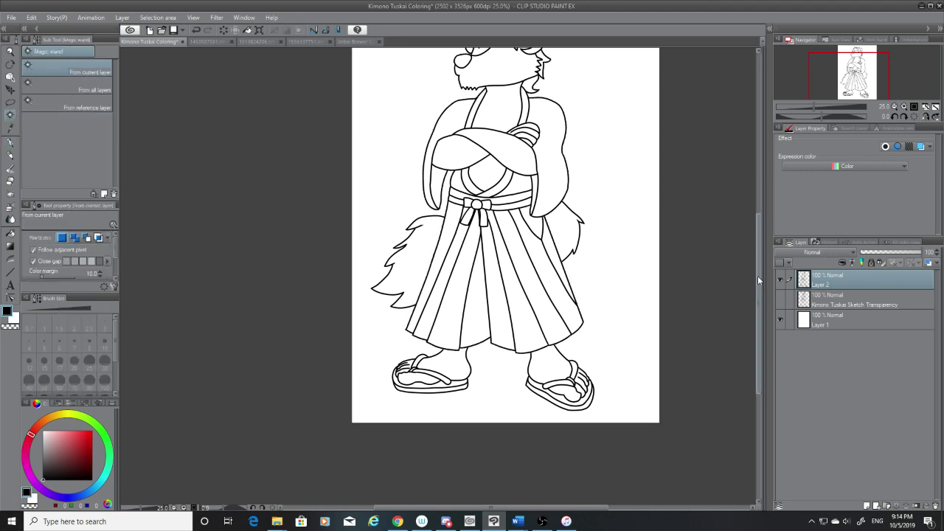
left_click_drag(757, 276, 751, 248)
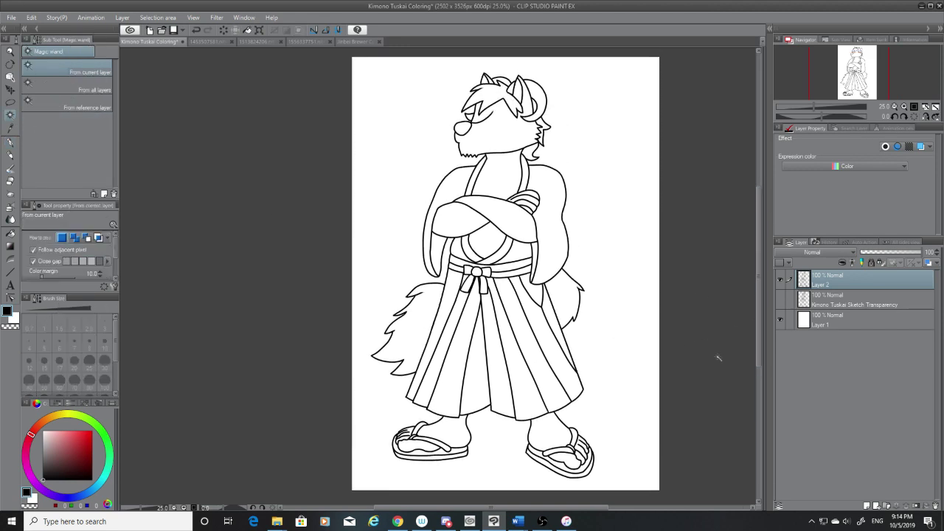
Step: Select the second foot's ankle area with the Magic wand and add that sandal's sole areas to the selection
left_click(555, 425)
scroll(542, 443, "up", 5)
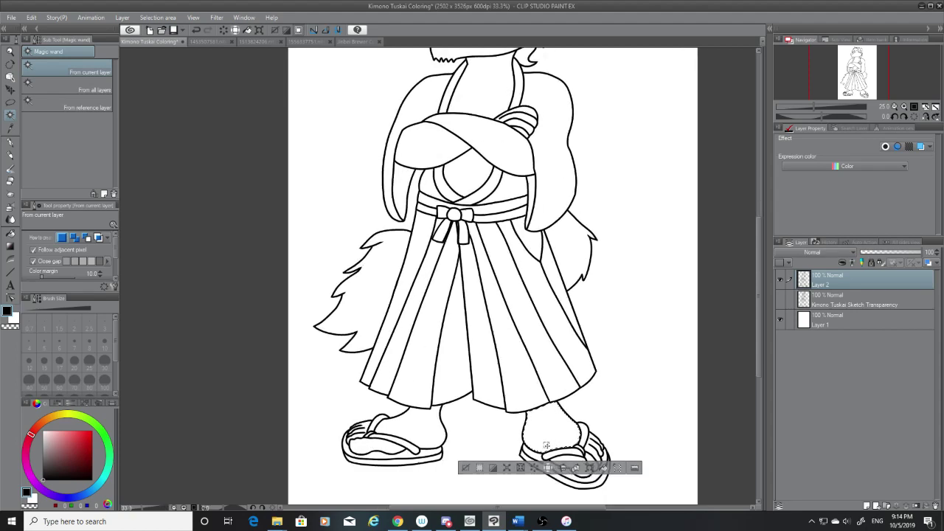
left_click_drag(753, 346, 694, 381)
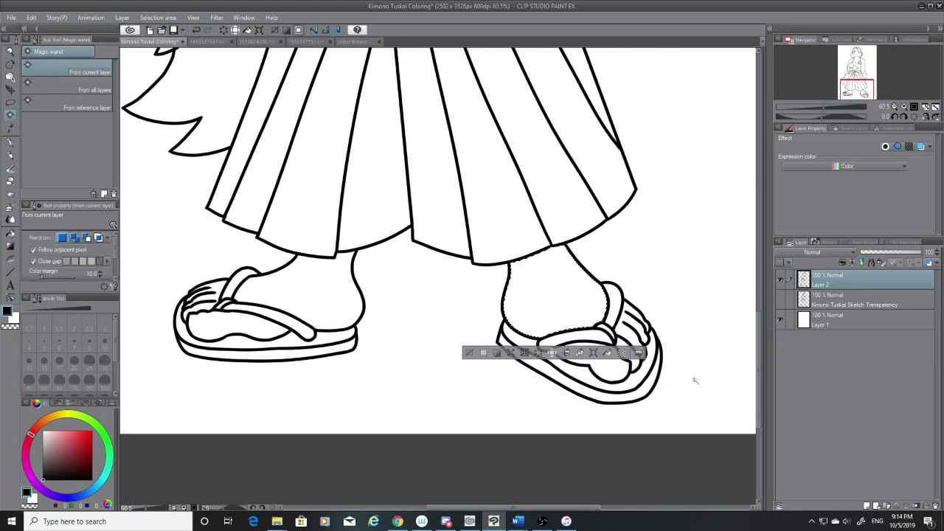
left_click(627, 397, "shift")
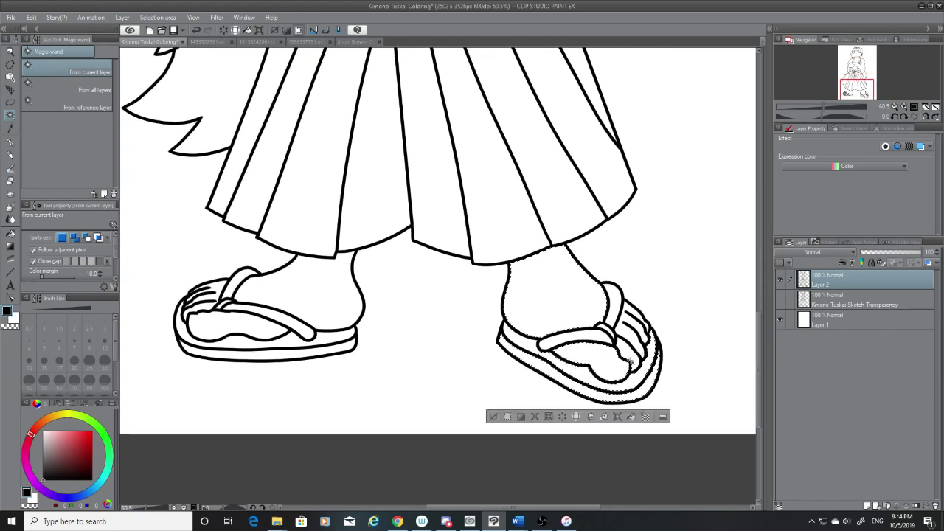
key("ctrl+z")
Step: Add the side band of the other sandal's sole to the Magic wand selection
left_click_drag(591, 509, 554, 509)
left_click(449, 359)
key("ctrl+z")
left_click(446, 352)
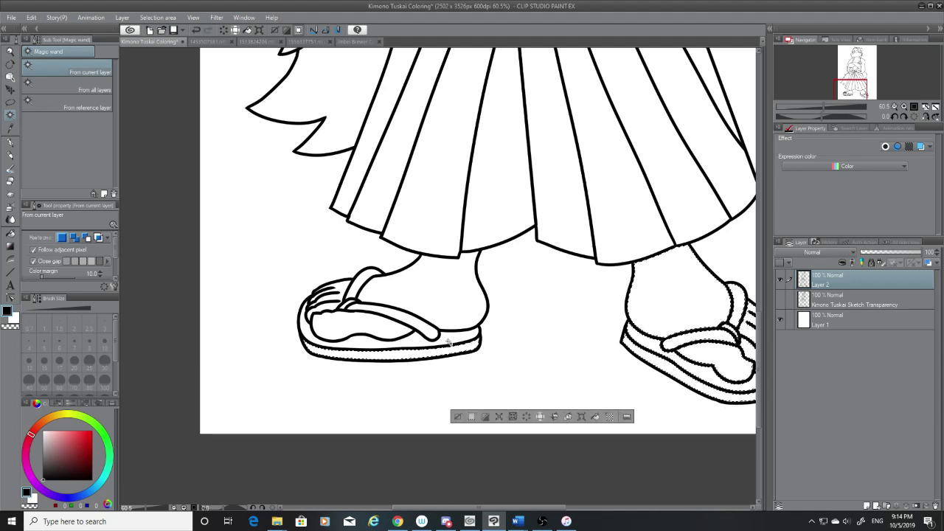
Step: Add the left sandal's remaining foot, toe and strap areas to the magic wand selection
left_click(332, 316)
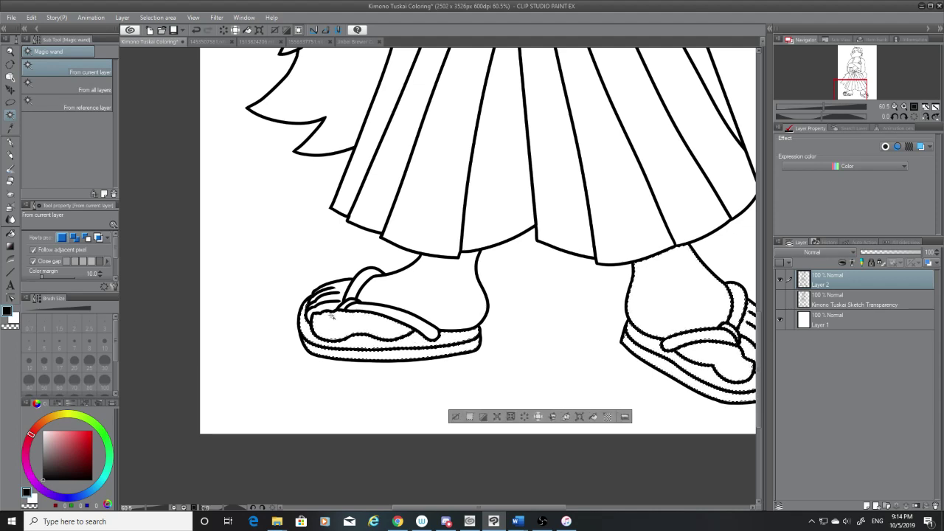
left_click(326, 293)
left_click(347, 305)
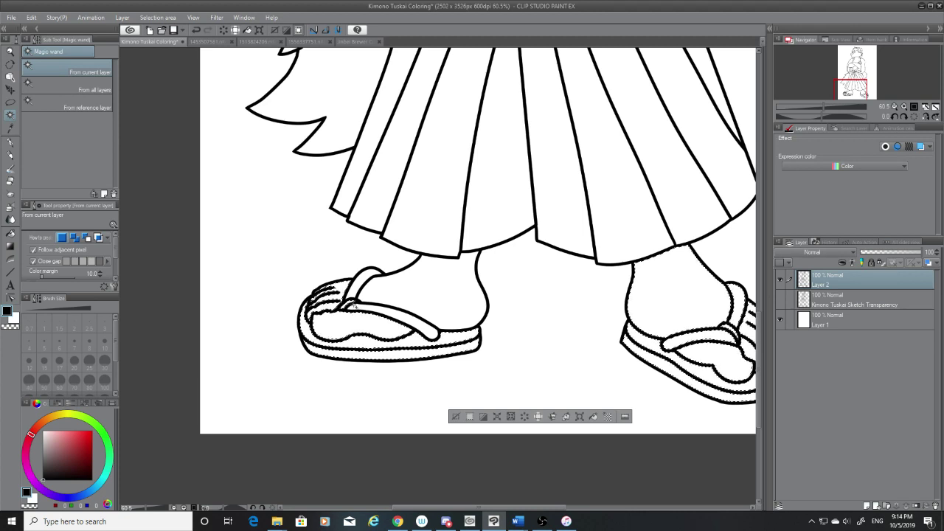
left_click(355, 305)
Step: Add all the pleated skirt panels to the magic wand selection
left_click(450, 179)
left_click(388, 175)
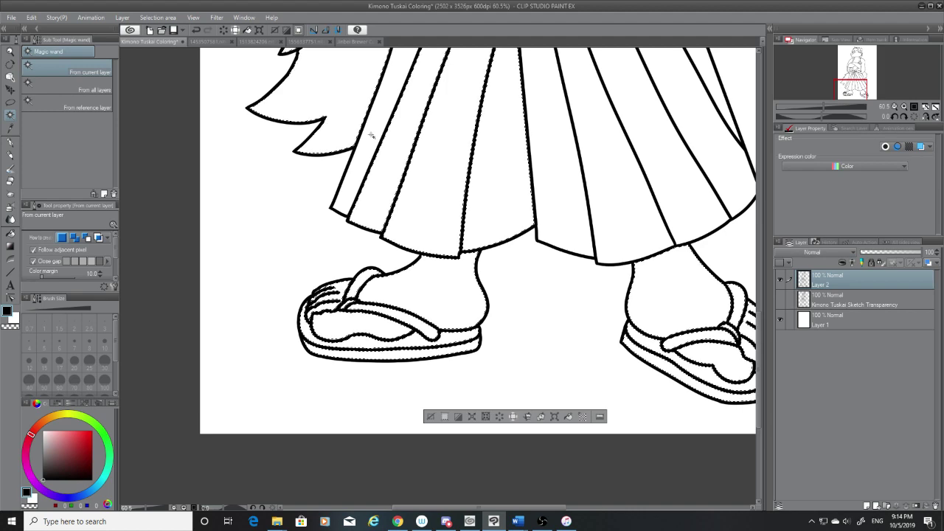
left_click(372, 136, "shift")
left_click(576, 174, "shift")
left_click(619, 179, "shift")
left_click(681, 182, "shift")
left_click(716, 171, "shift")
left_click(721, 111, "shift")
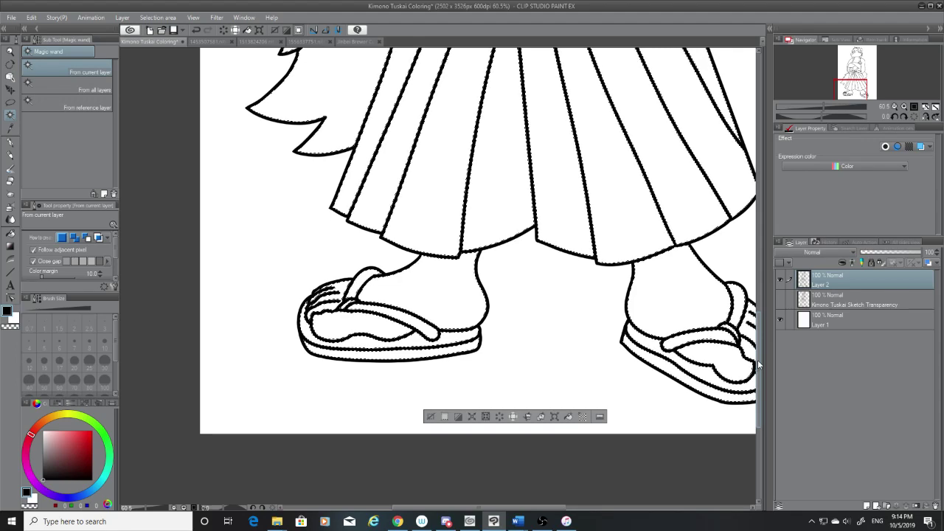
Step: Add the tail section beside the skirt, the waistband strips and the bow to the selection
scroll(760, 364, "up", 2)
scroll(761, 289, "up", 8)
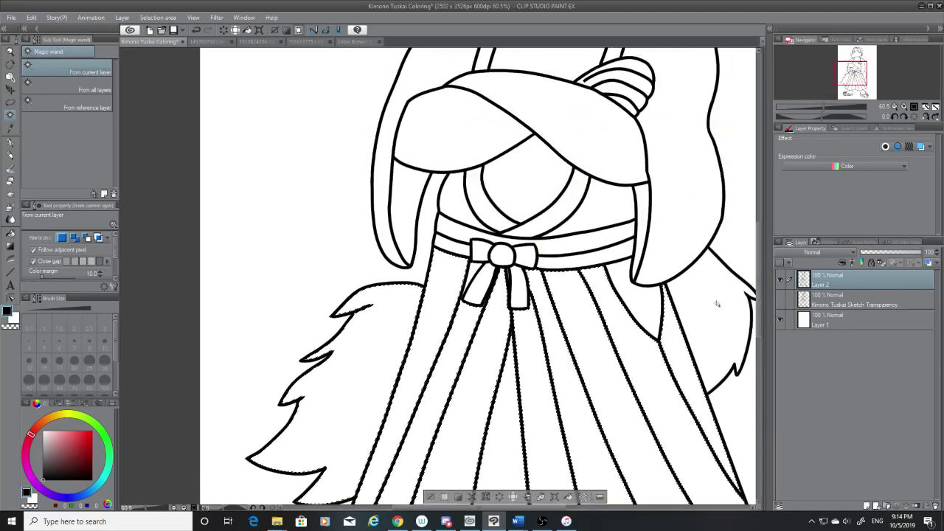
left_click(696, 312)
left_click(566, 252)
left_click(473, 268)
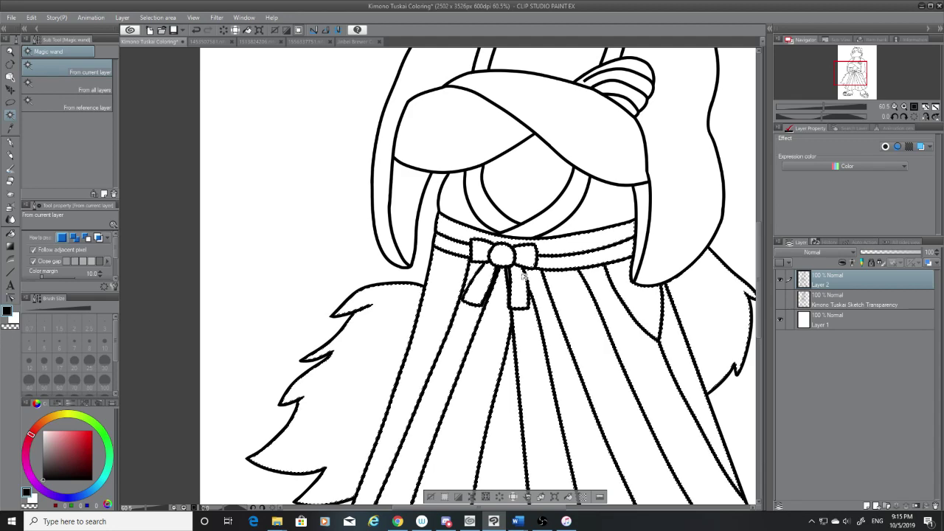
Step: Check the narrow gaps around the bow ribbons and add the chest and lower collar areas to the selection
scroll(523, 274, "up", 5)
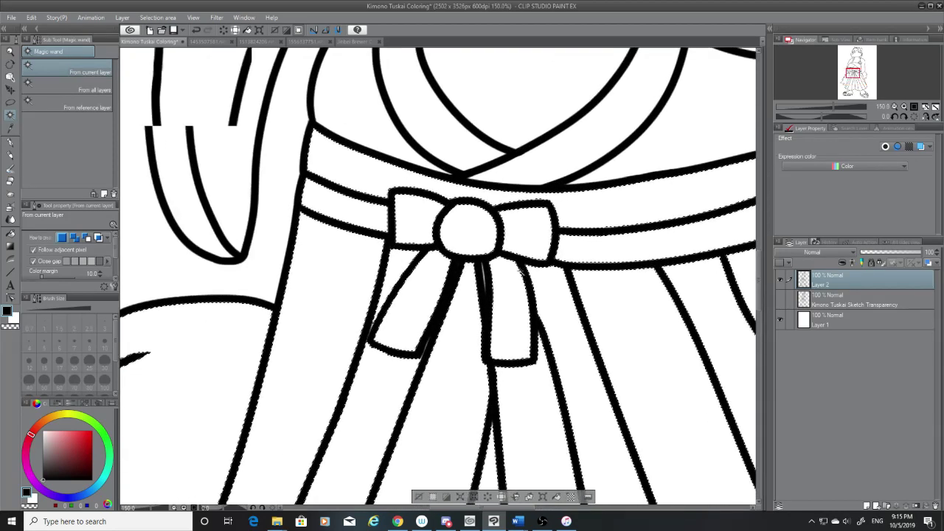
scroll(517, 274, "up", 3)
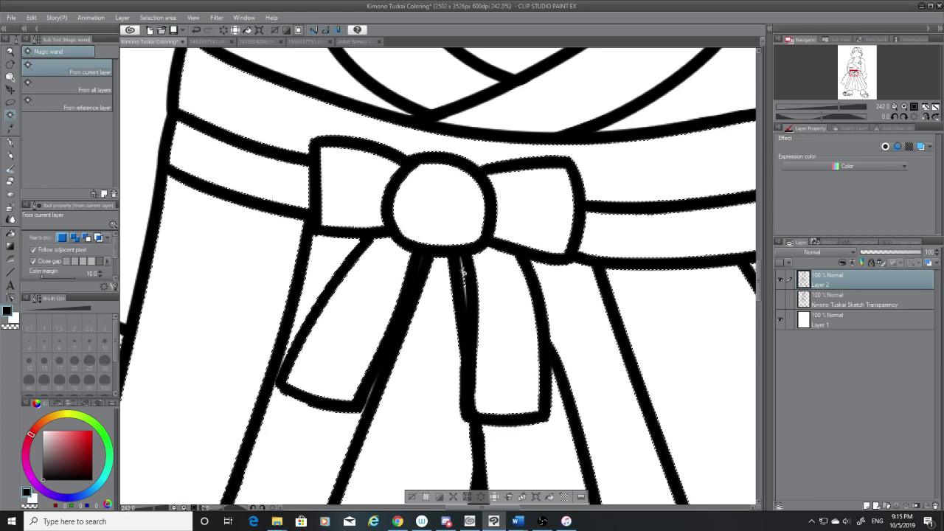
scroll(464, 272, "up", 5)
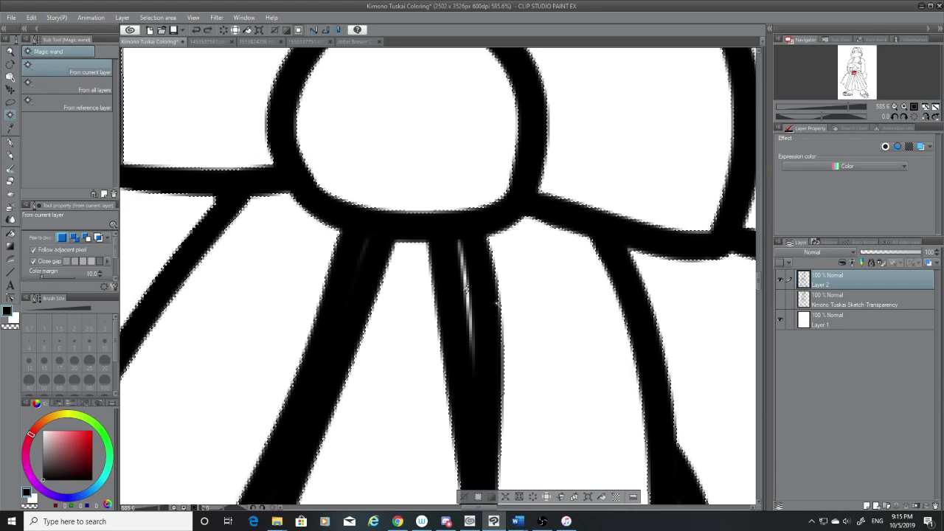
scroll(495, 303, "down", 6)
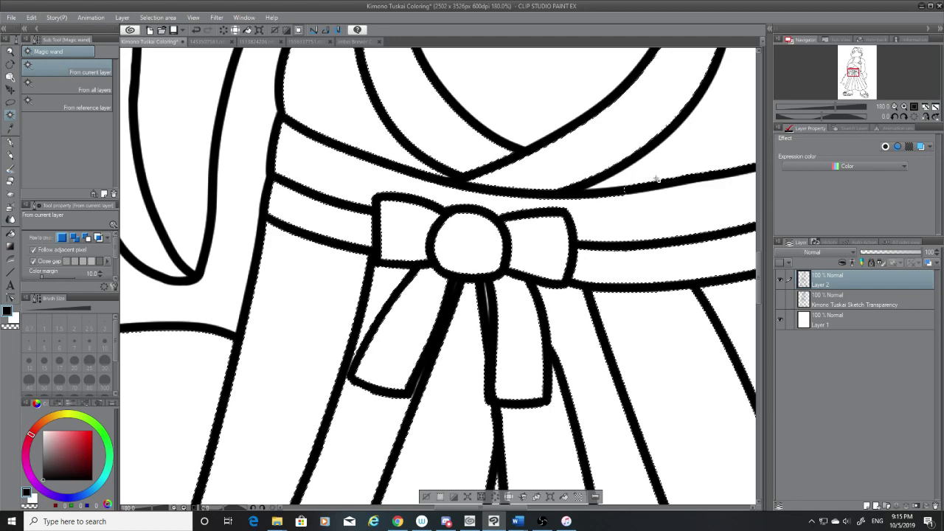
scroll(533, 115, "down", 1)
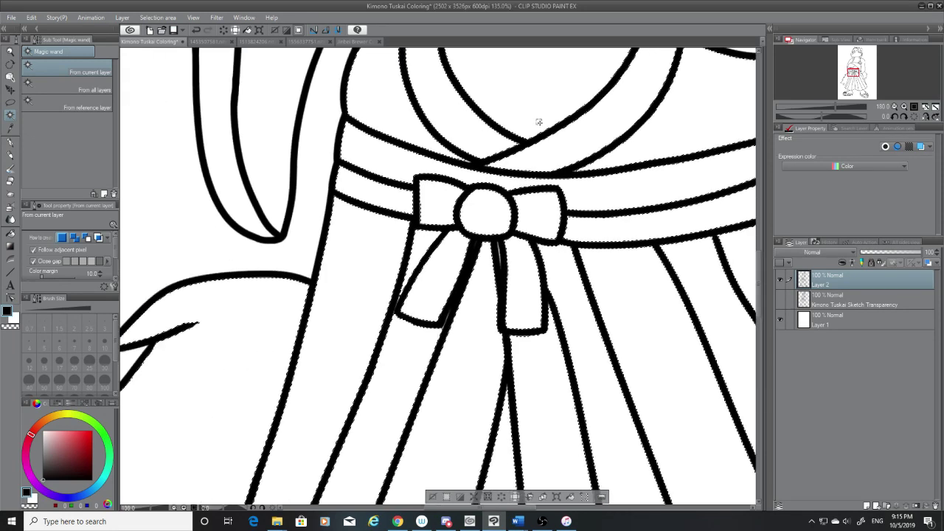
scroll(539, 122, "down", 3)
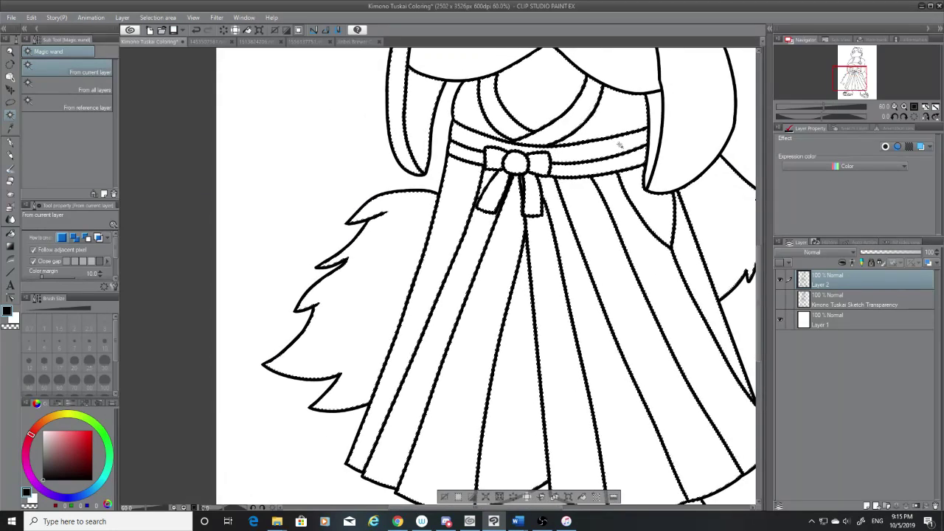
Step: Add the sleeves, crossed arms, neck, head, hair, ears and horns to the selection
left_click_drag(759, 259, 757, 193)
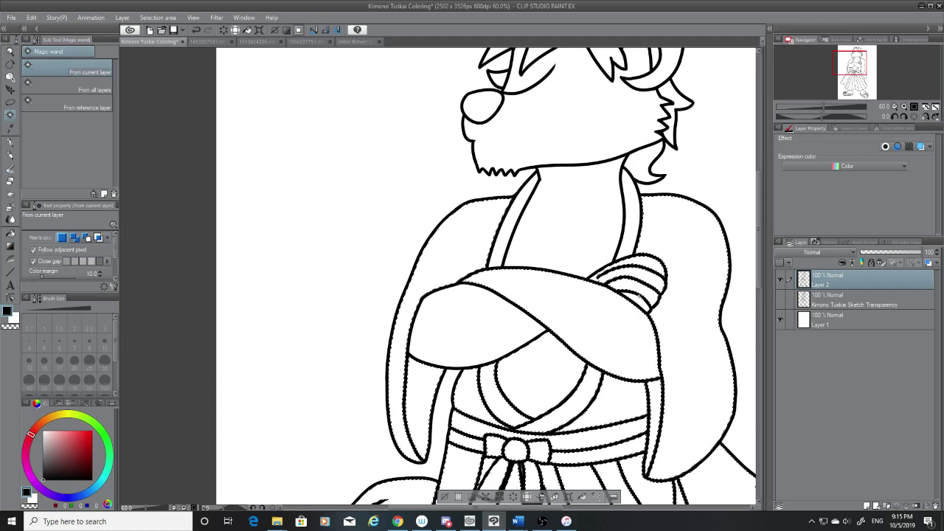
scroll(644, 305, "up", 2)
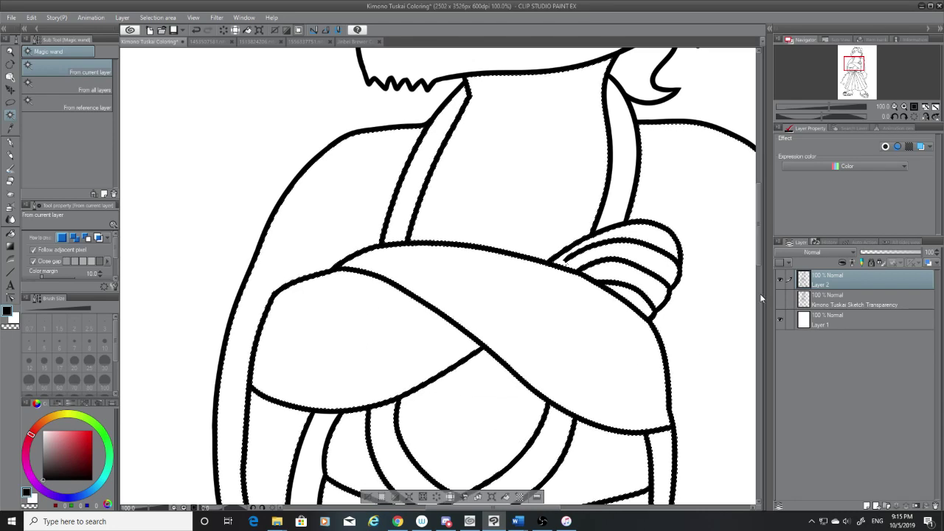
left_click_drag(760, 294, 759, 181)
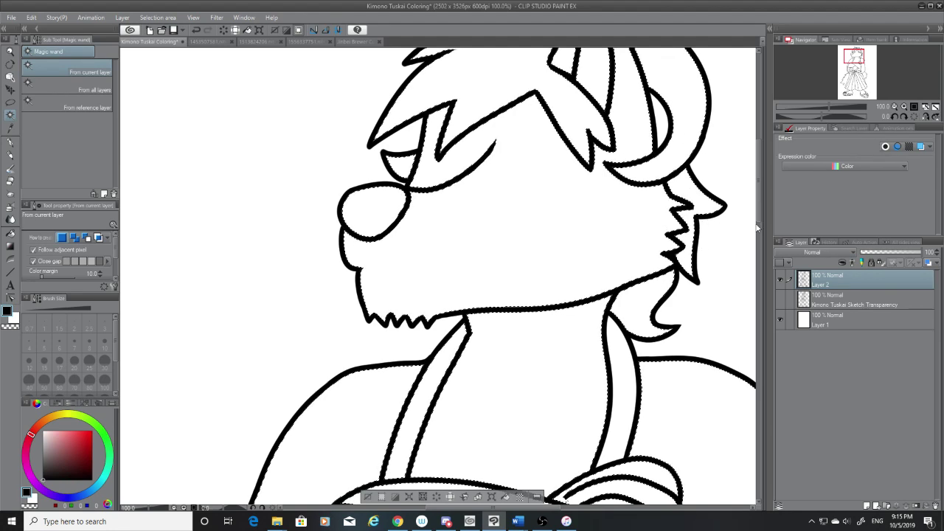
scroll(758, 201, "up", 1)
scroll(758, 201, "up", 2)
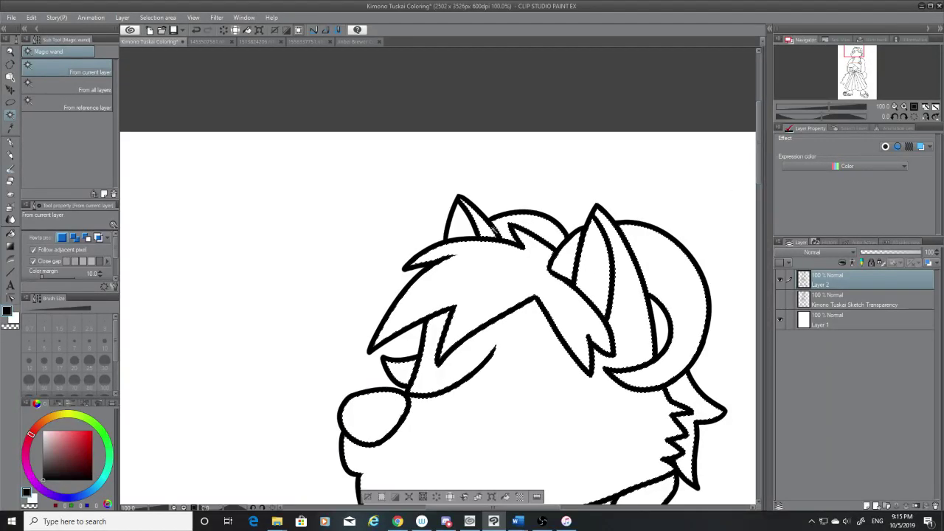
scroll(523, 384, "down", 1)
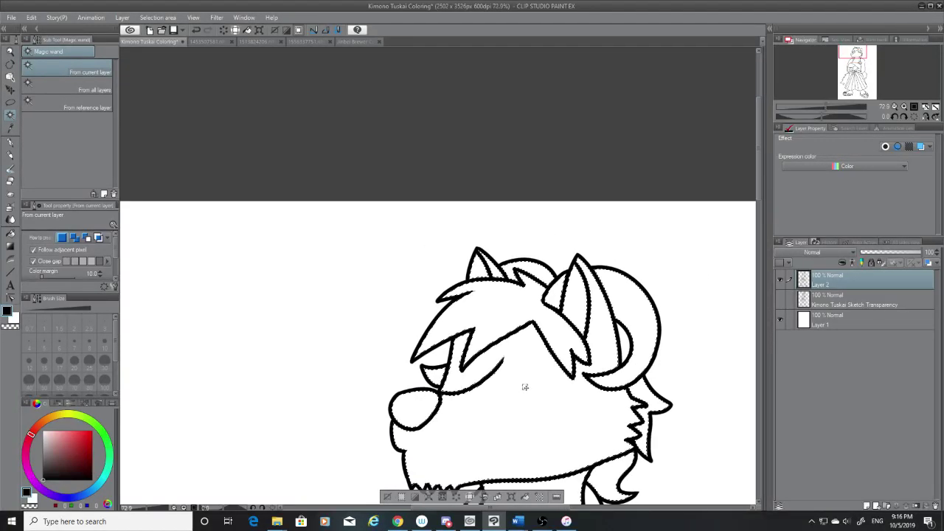
left_click(760, 188)
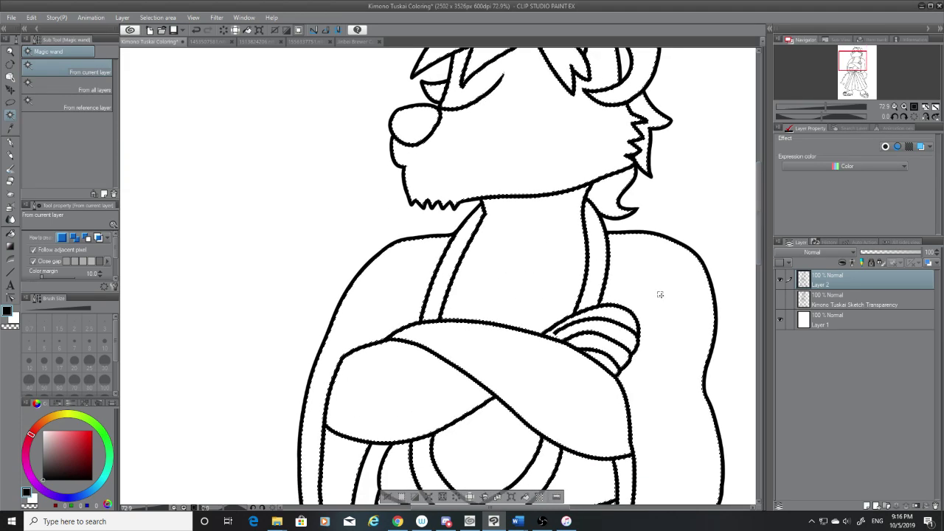
scroll(660, 295, "down", 2)
scroll(661, 295, "down", 1)
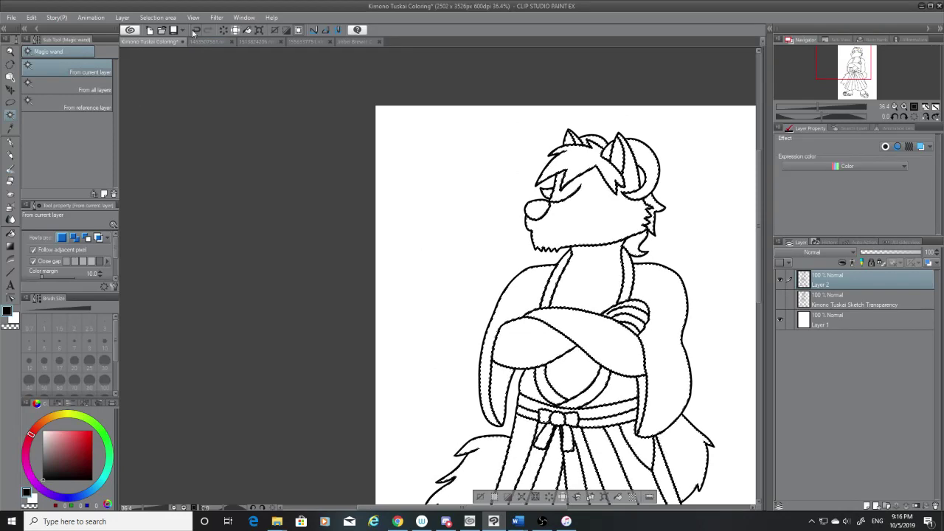
Step: Expand the selected area by 1 px
left_click(158, 17)
left_click(201, 82)
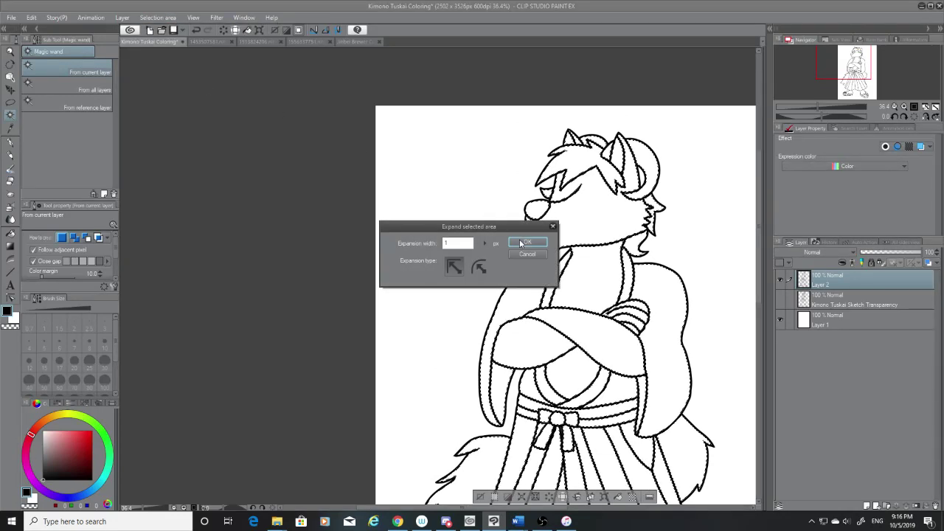
left_click(520, 239)
Step: Create three new raster layers directly above Layer 1
left_click(868, 316)
left_click(158, 17)
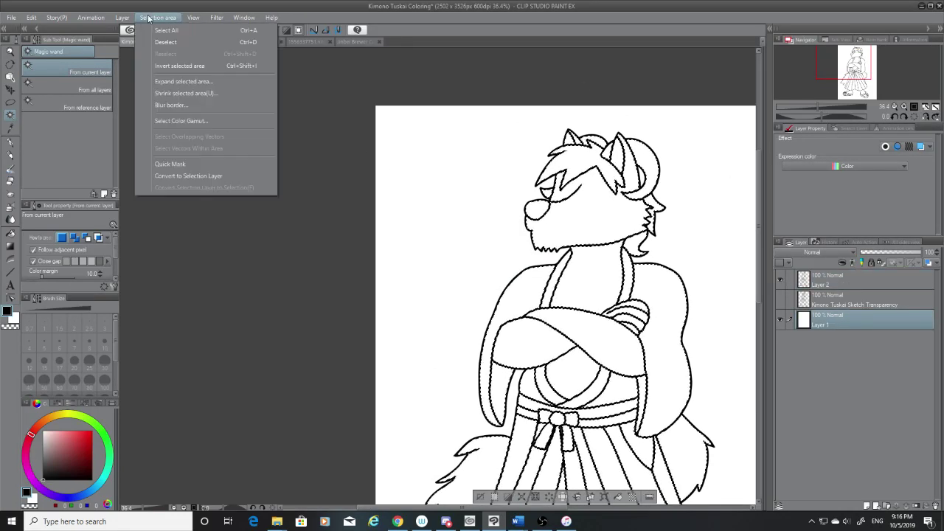
left_click(159, 24)
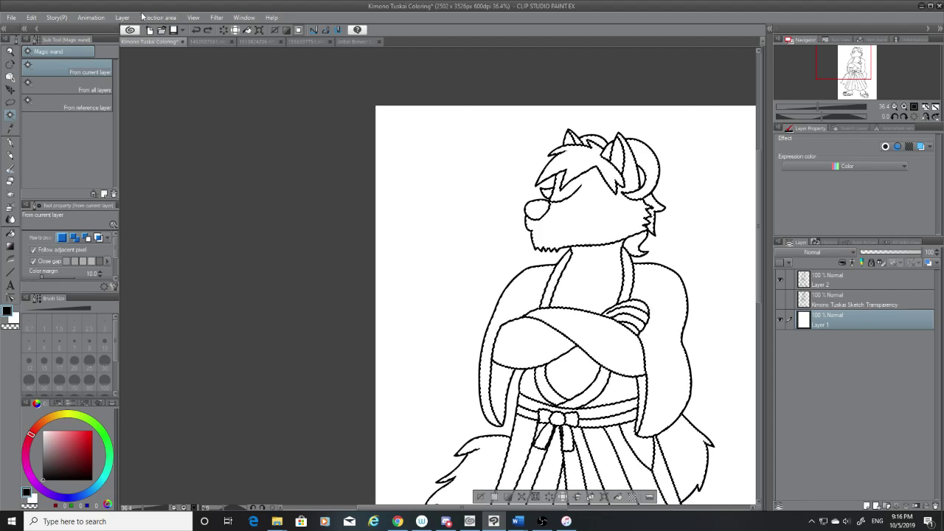
left_click(144, 17)
left_click(150, 30)
left_click(122, 17)
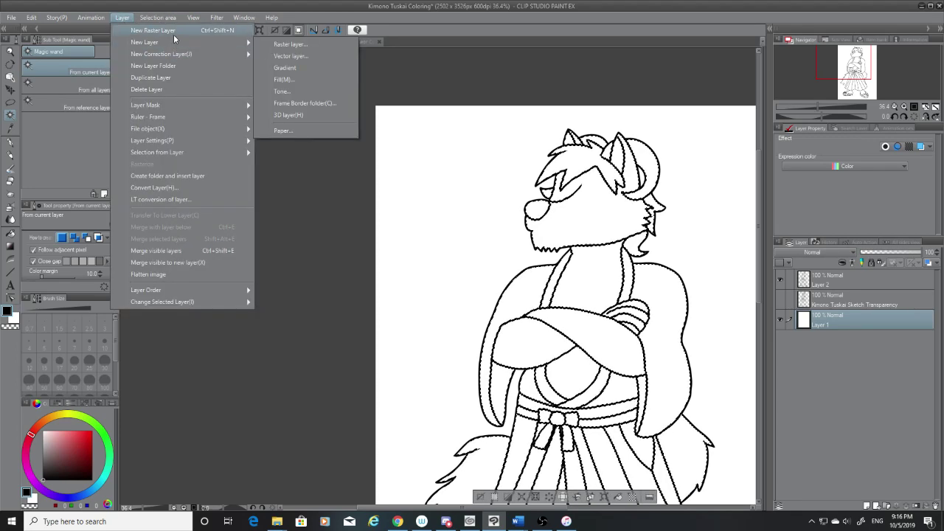
left_click(173, 32)
left_click(122, 17)
left_click(152, 31)
left_click(122, 17)
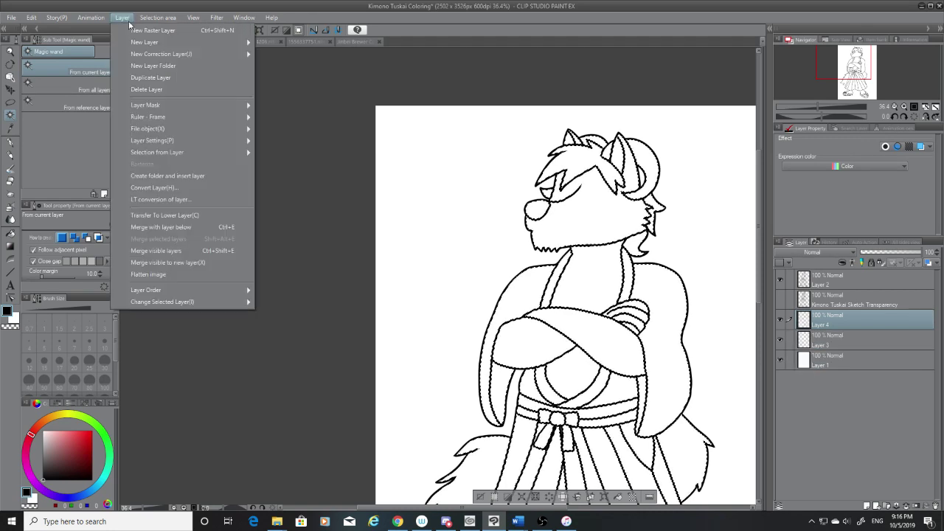
left_click(152, 31)
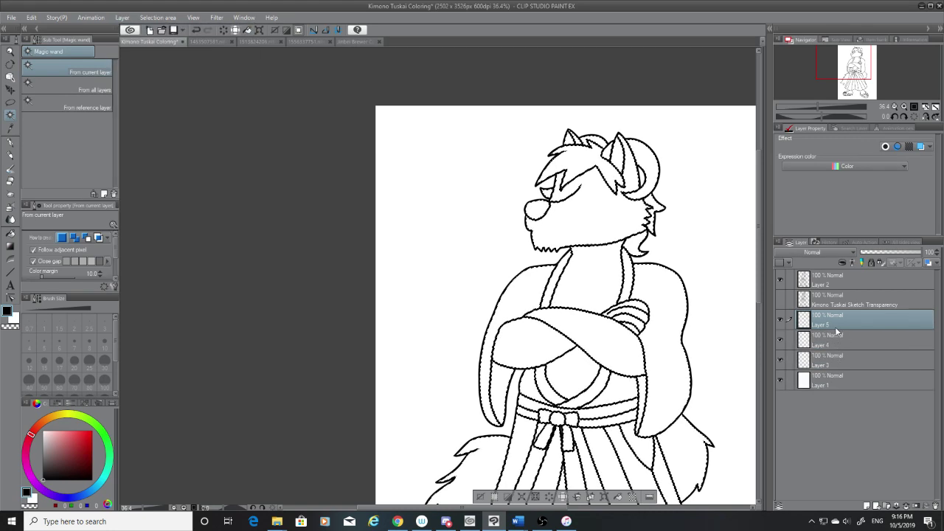
Step: Move Layer 5 below Layer 4 and make Layer 3 the active layer
left_click_drag(846, 331, 842, 346)
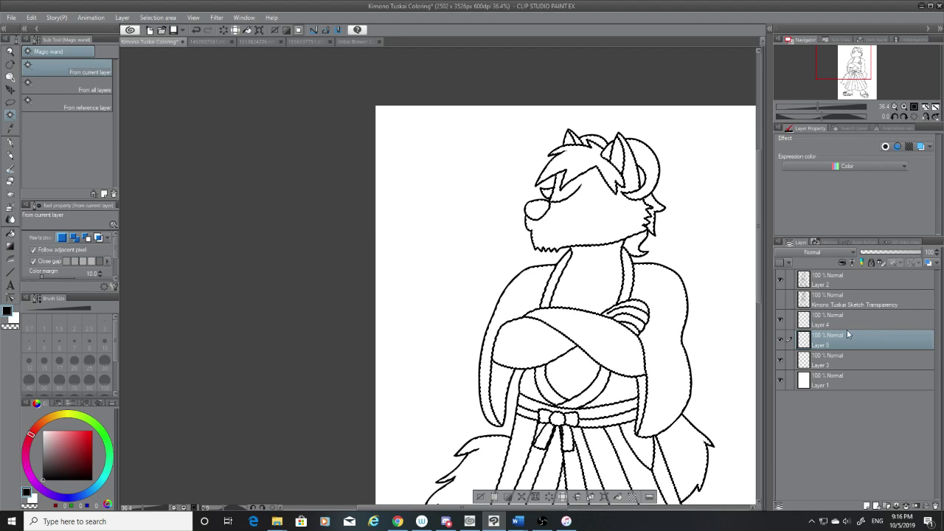
left_click(815, 315)
left_click(842, 358)
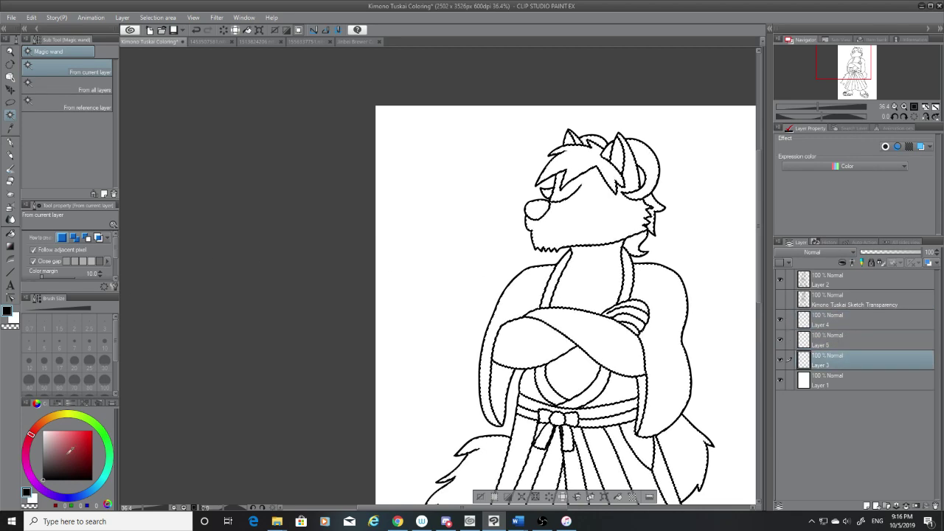
Step: Try filling the forearm sleeve and chest areas on Layer 3 with a grey of RGB 140, 140, 140
left_click_drag(67, 453, 22, 453)
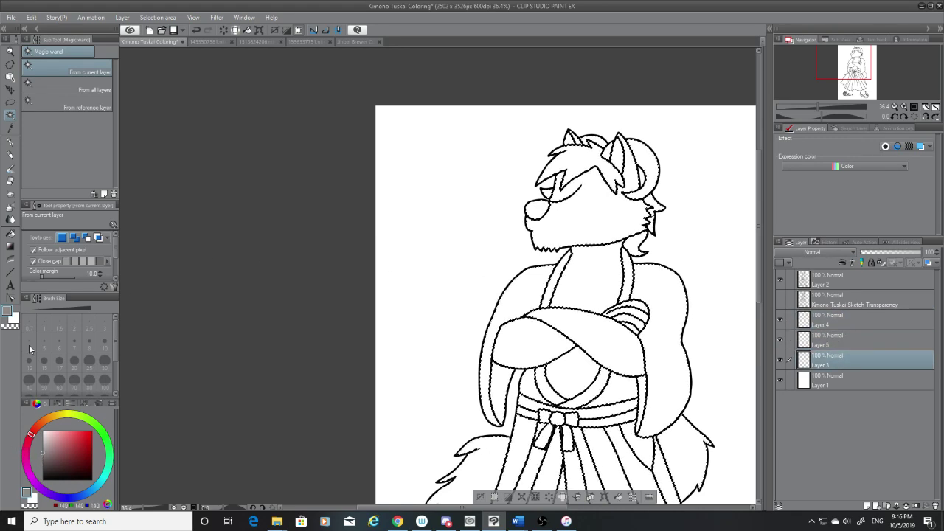
left_click(11, 235)
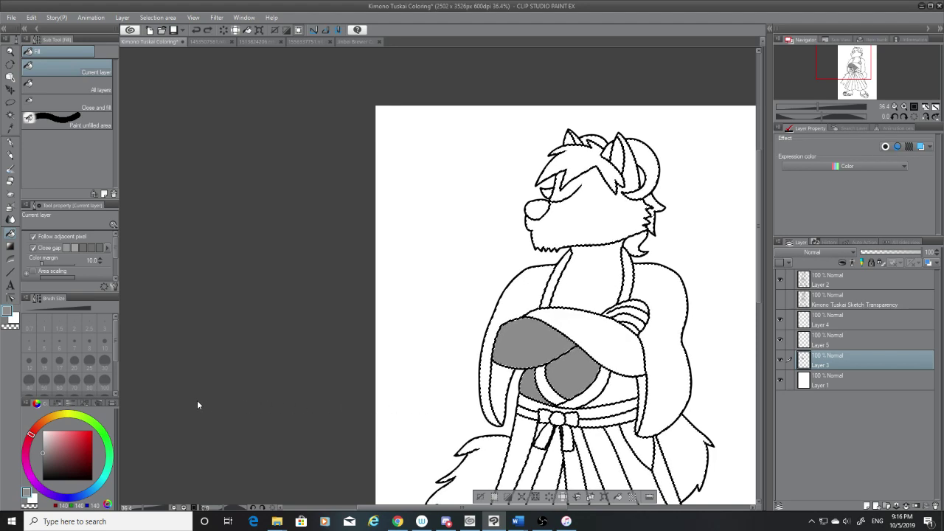
key("ctrl+z")
key("ctrl+z")
key("ctrl+z")
Step: Set the colour to grey RGB 122, 122, 122 and fill the head, upper body, waistband and bow on Layer 3
left_click(43, 455)
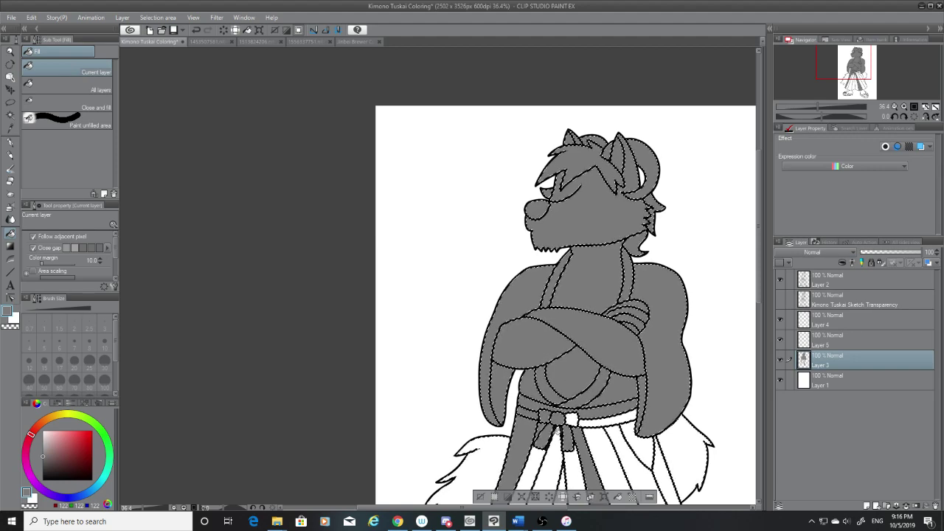
left_click(571, 420)
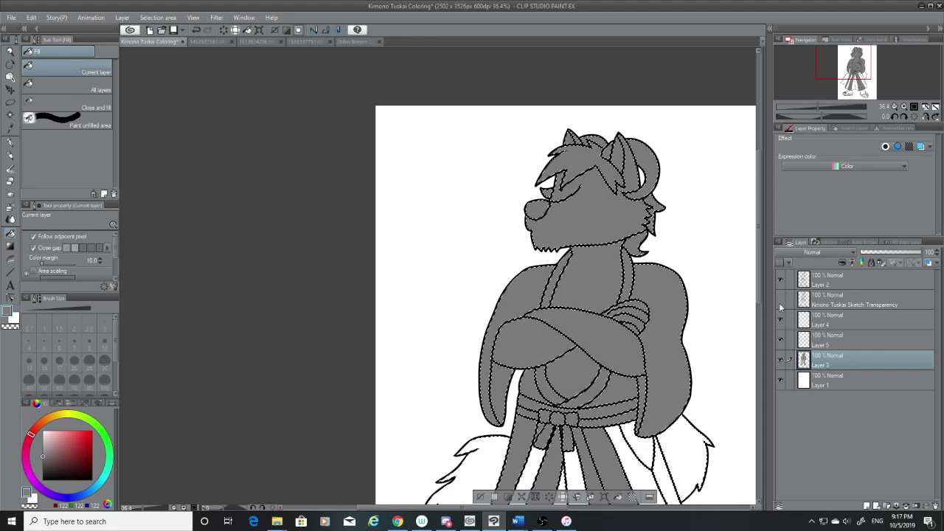
Step: Fill the remaining skirt panels and both visible tail sections with the same grey
scroll(660, 285, "down", 5)
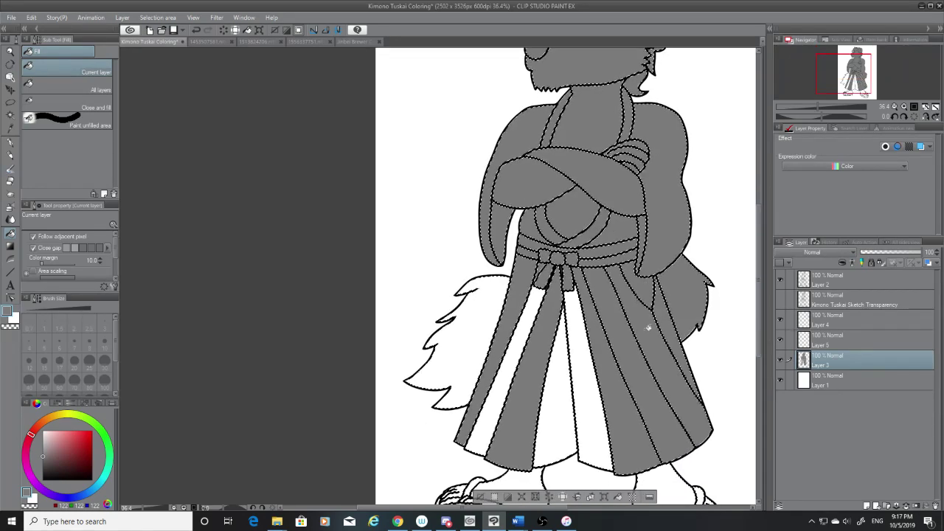
left_click(502, 383)
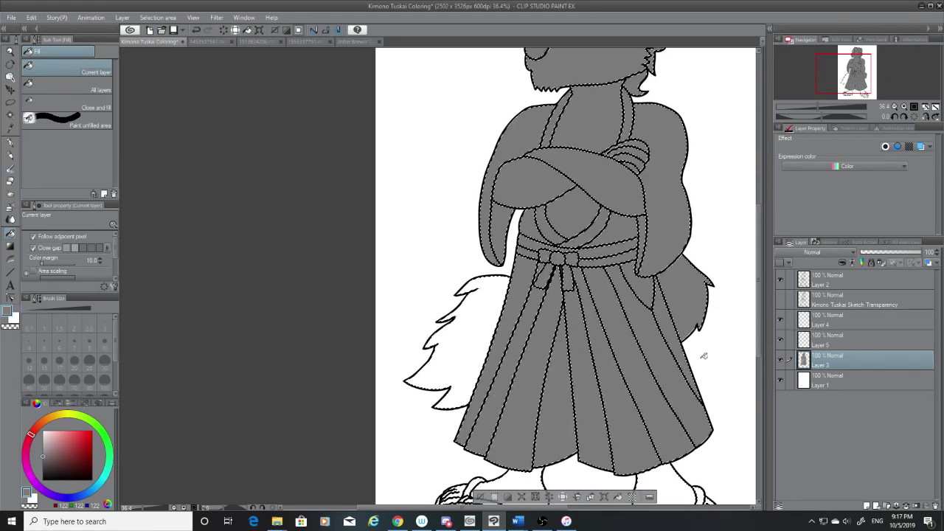
left_click(494, 341)
Step: Fill both ankles, feet and sandals, including the straps and soles, with the same grey on Layer 3
scroll(762, 324, "down", 5)
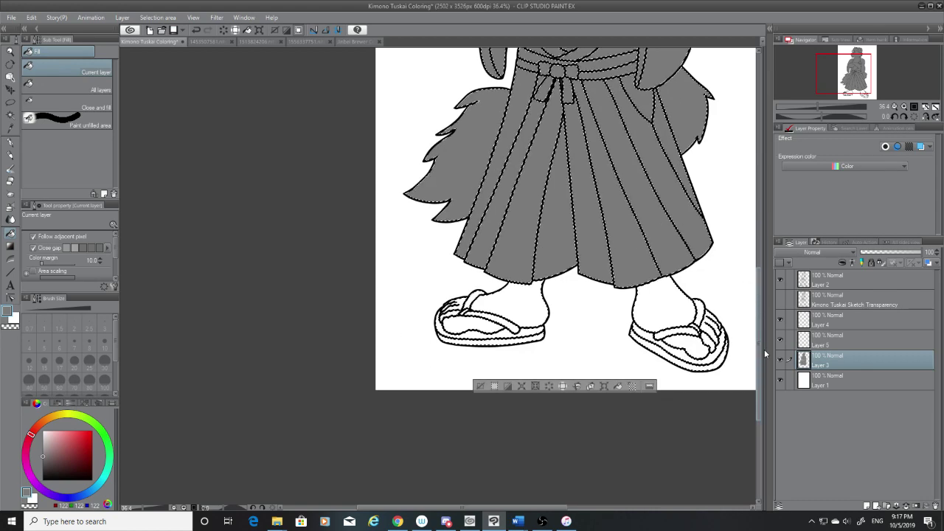
left_click(698, 343)
left_click(717, 315)
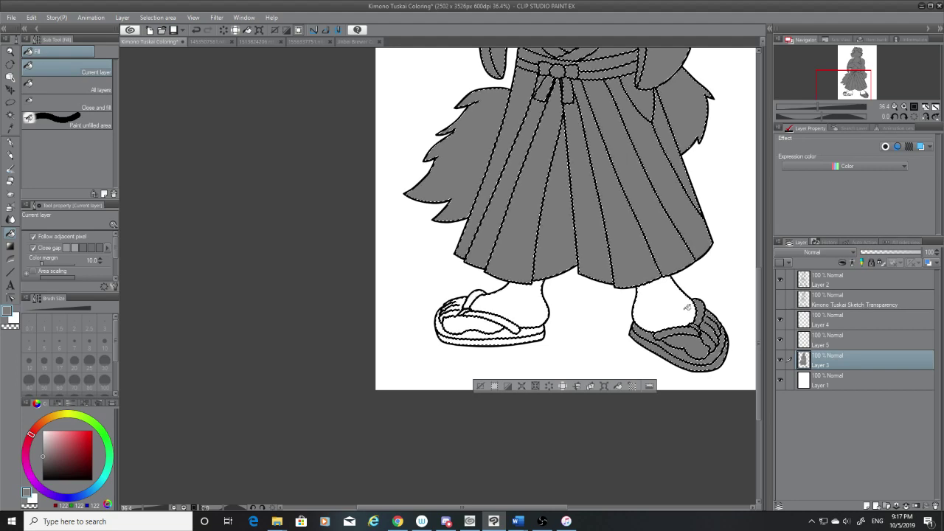
left_click(664, 302)
left_click(536, 319)
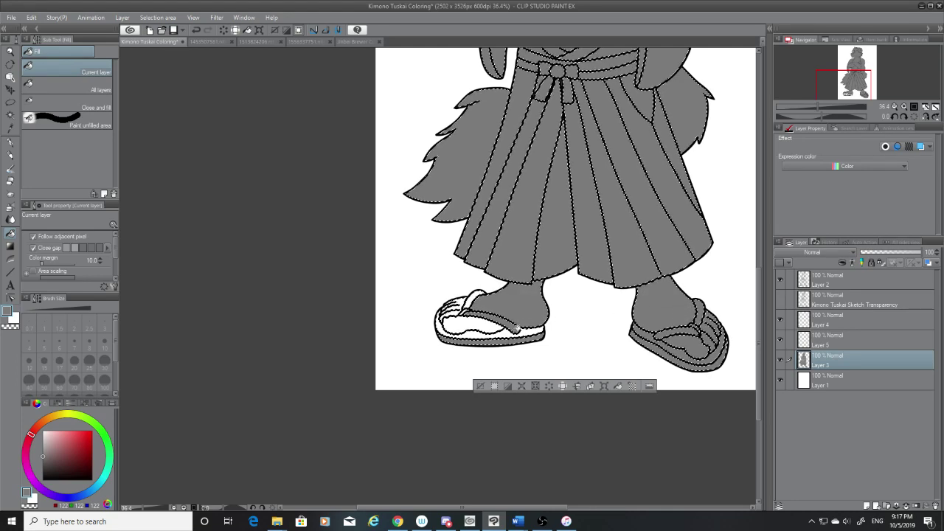
left_click(506, 325)
left_click(470, 307)
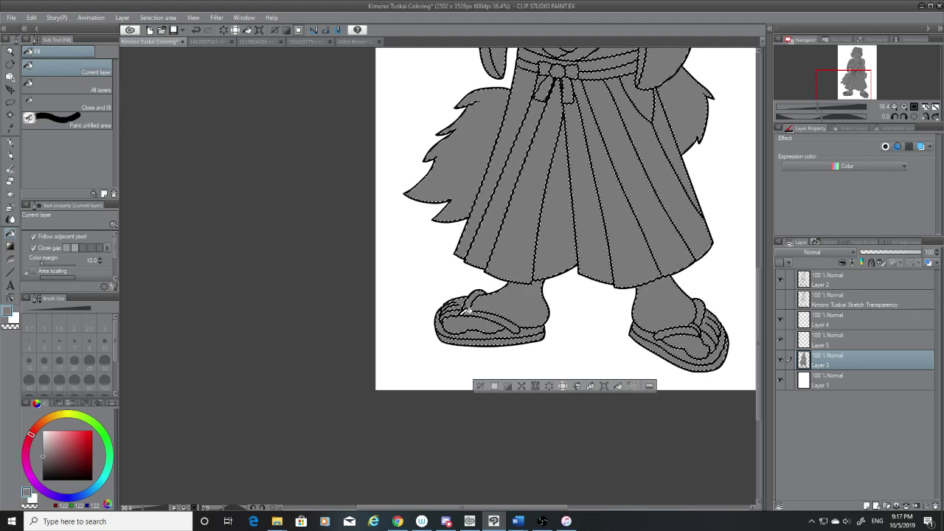
Step: Make Layer 5 the active layer and sample the brown fur colour from the arm in the birthday reference image
scroll(760, 347, "up", 5)
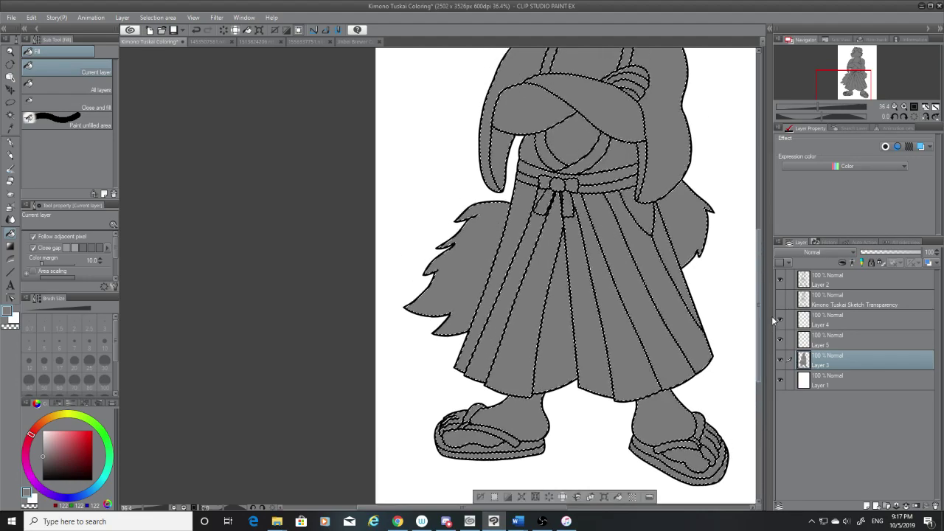
left_click(832, 336)
scroll(762, 321, "up", 4)
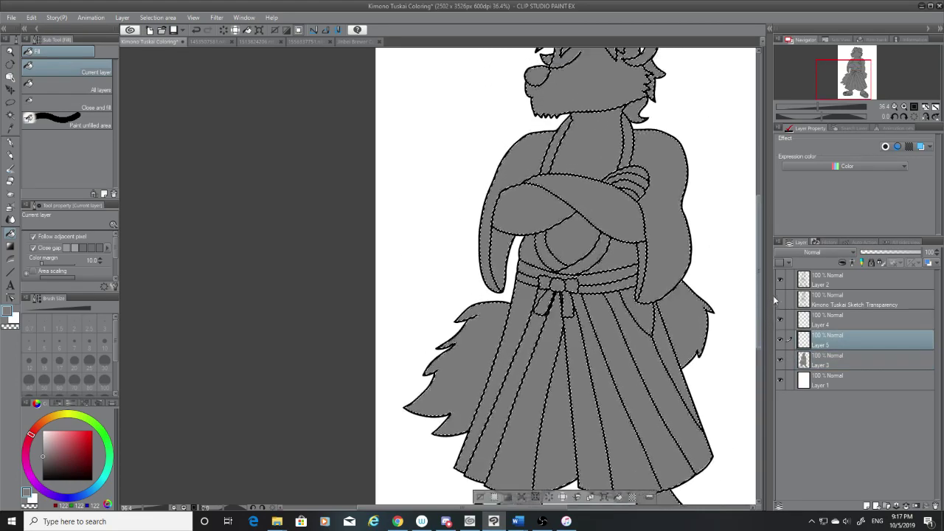
left_click_drag(774, 300, 772, 294)
scroll(717, 289, "down", 2)
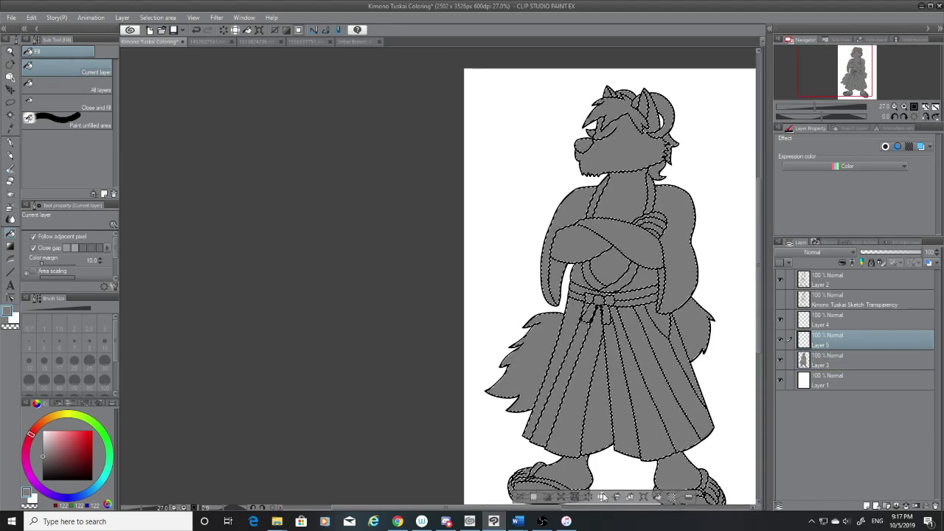
left_click_drag(553, 508, 605, 513)
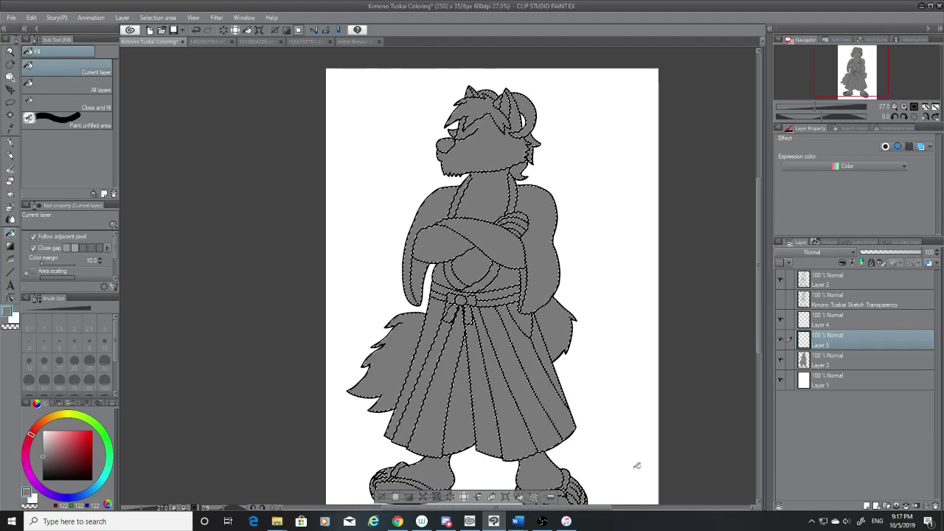
left_click(210, 41)
left_click(12, 128)
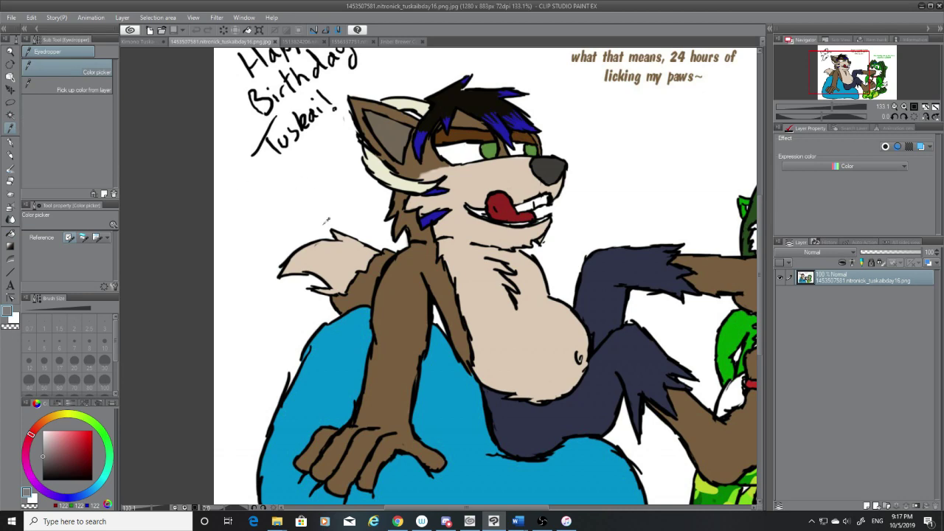
left_click(389, 305)
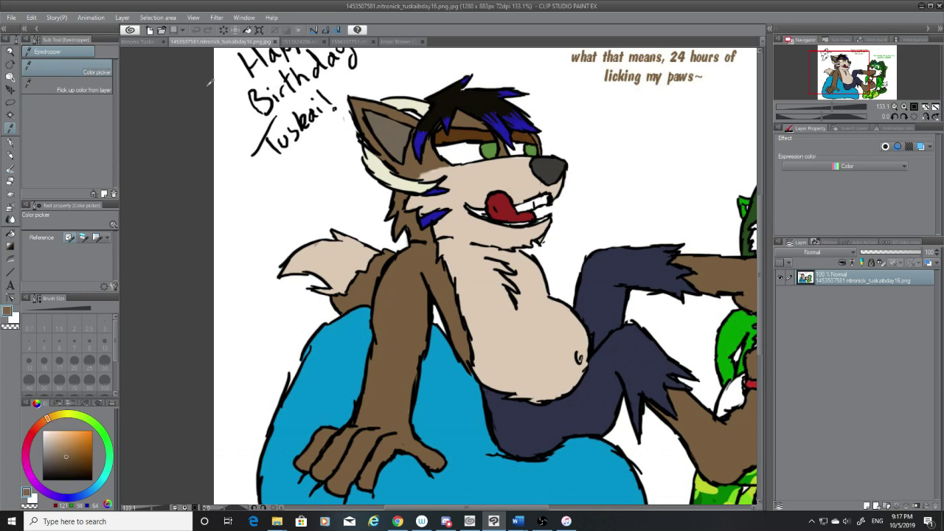
Step: Fill the crossed forearms and fingers of the kimono character on Layer 5 with the sampled brown
left_click(136, 42)
left_click(11, 233)
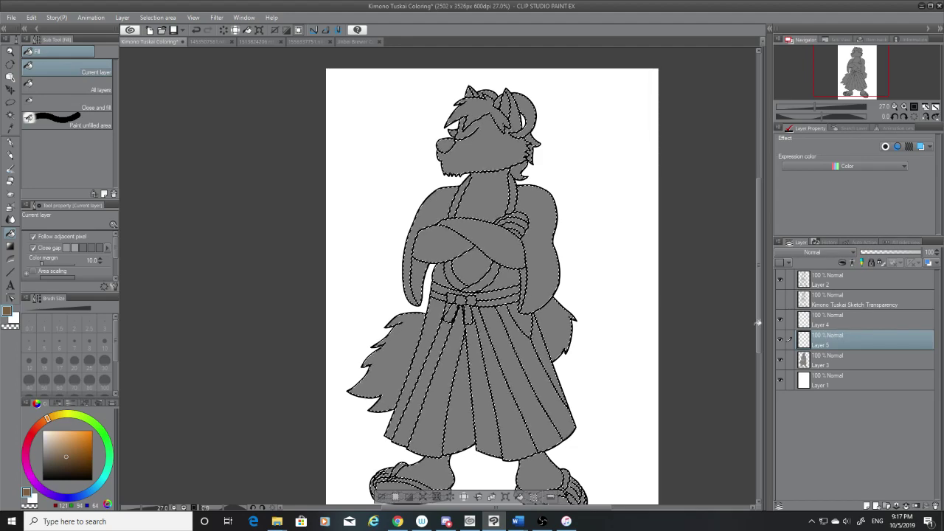
left_click(466, 240)
left_click(519, 223)
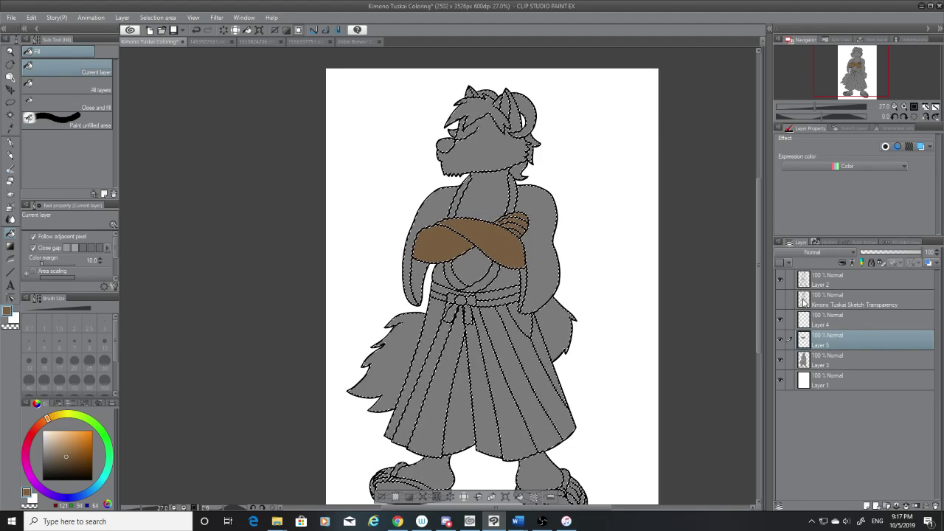
Step: Undo the stray brown fill on the sandal and fill the ankles, feet and toes with brown on Layer 5
scroll(758, 326, "down", 3)
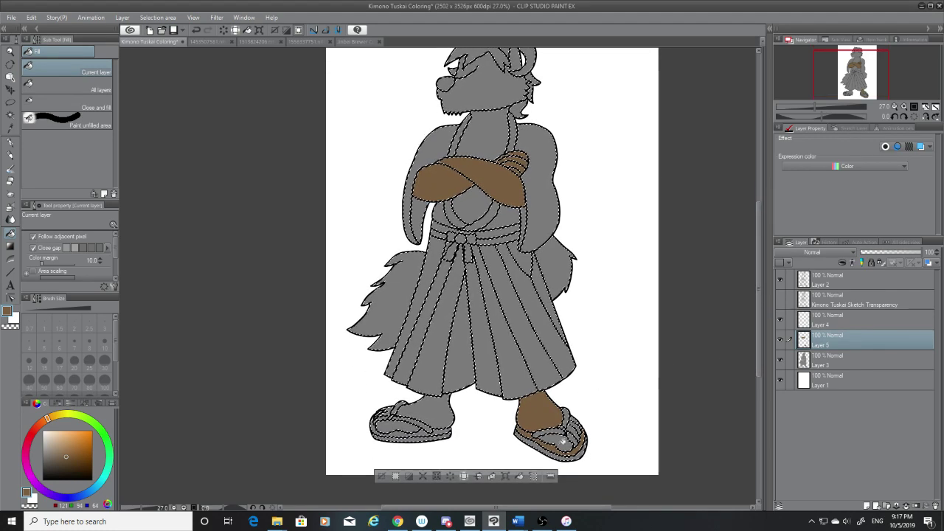
key("ctrl+z")
left_click(564, 442)
left_click(575, 434)
left_click(576, 424)
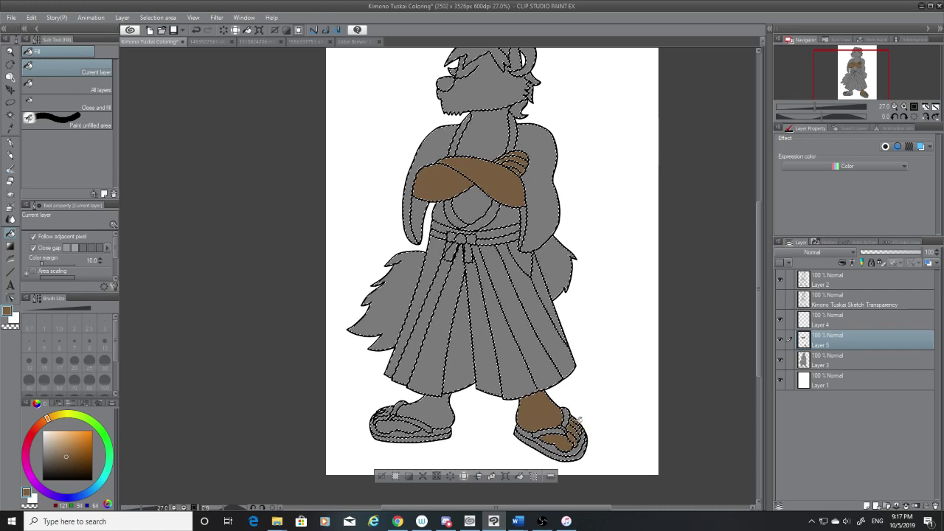
left_click(441, 411)
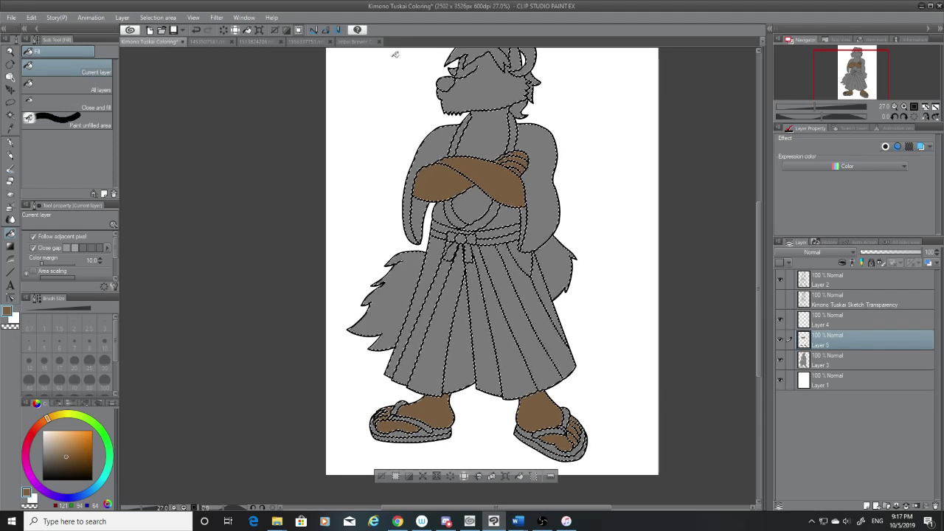
Step: Try filling a sandal with a colour sampled from the sandal area of the Jinbei Brewer Coloring drawing
left_click(353, 42)
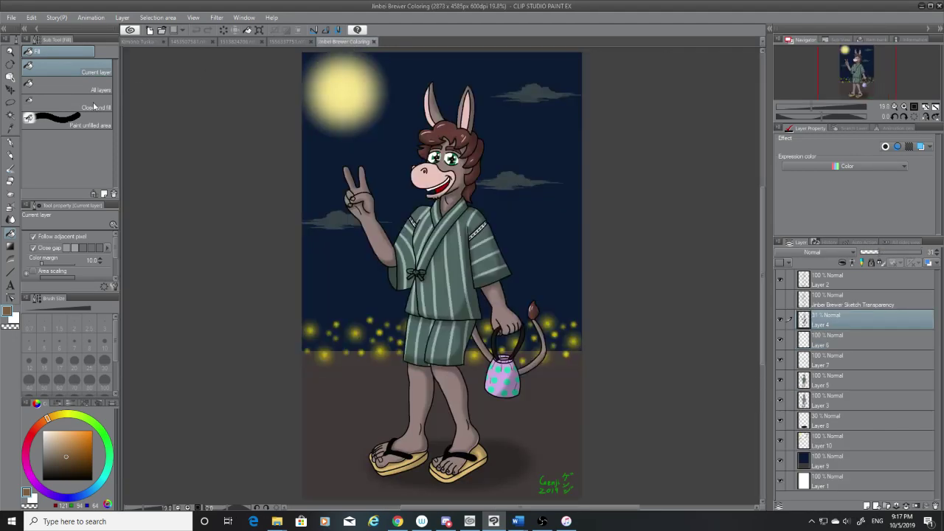
left_click(10, 128)
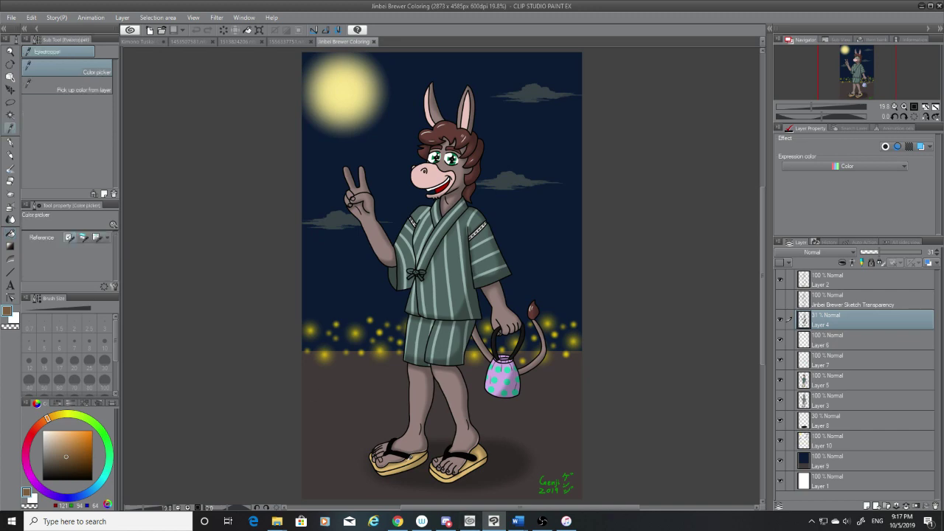
left_click(404, 453)
left_click(136, 42)
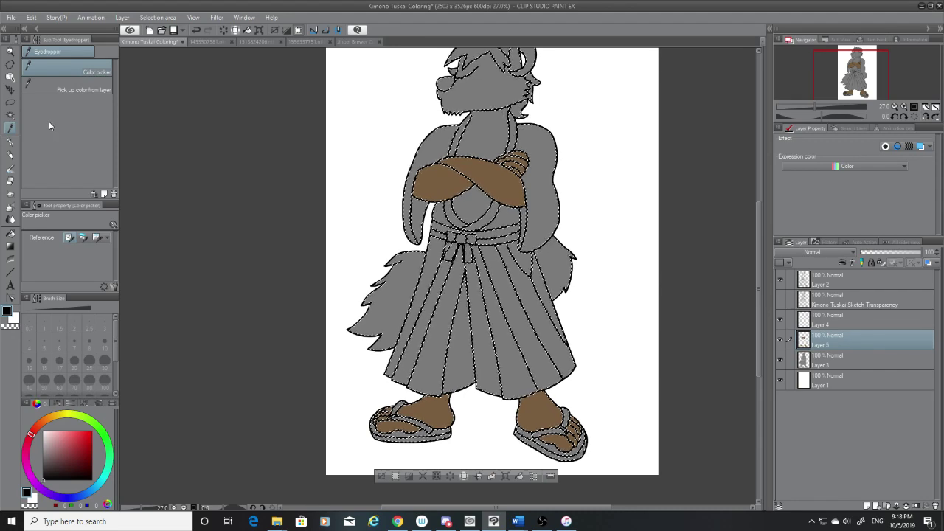
left_click(11, 234)
left_click(438, 435)
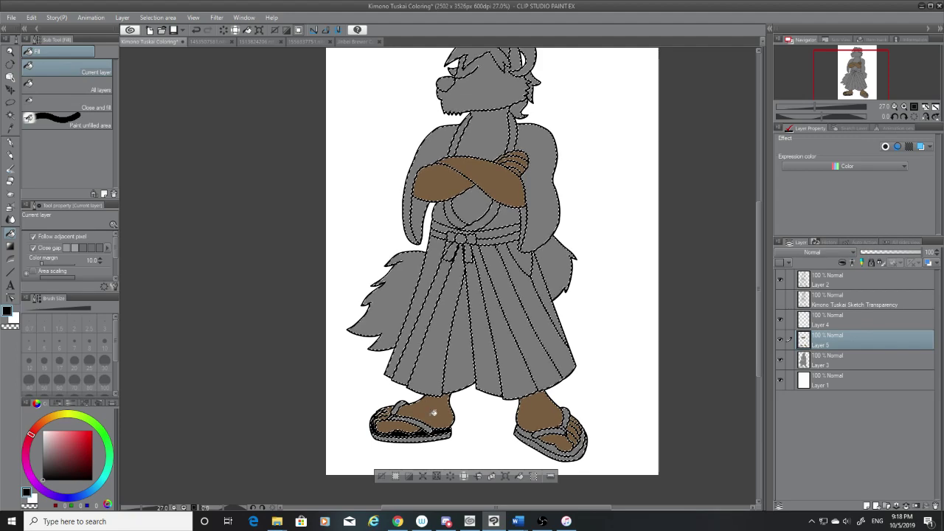
Step: Make Layer 5 active in the Jinbei Brewer Coloring drawing and sample the tan of the sandal sole
left_click(356, 42)
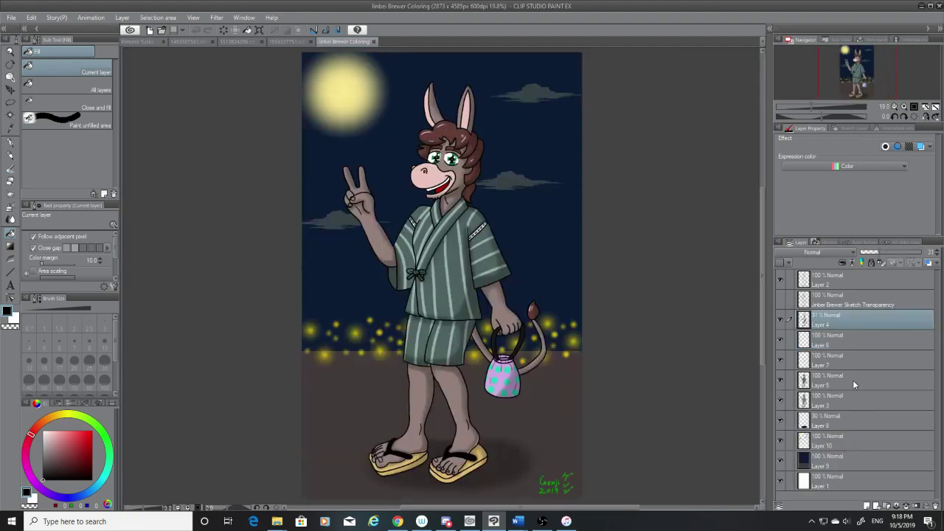
left_click(854, 385)
left_click(12, 128)
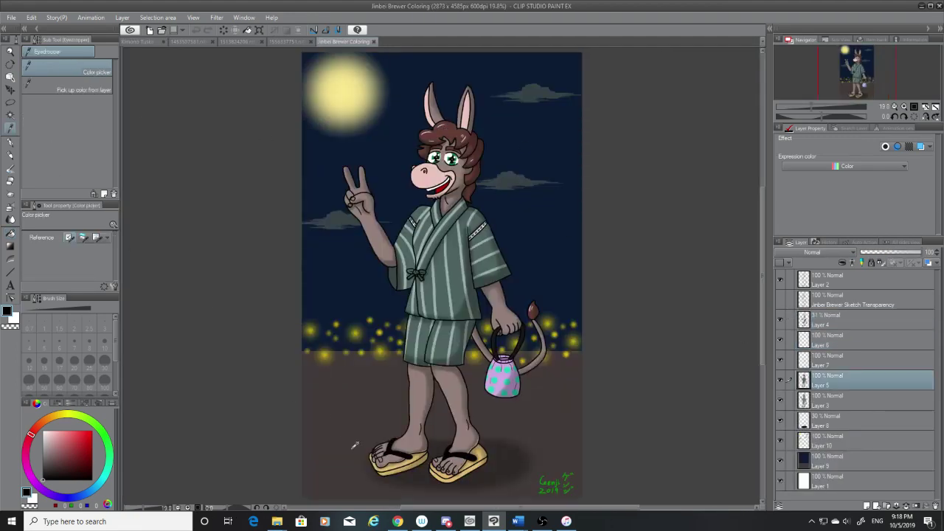
left_click(412, 458)
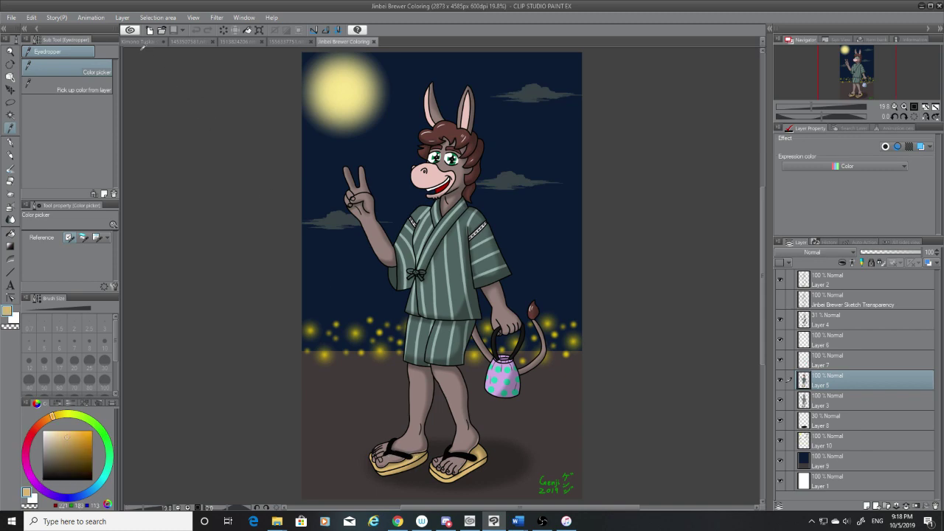
Step: Fill the soles and edges of both sandals in the kimono drawing with the sampled tan
left_click(144, 42)
key("g")
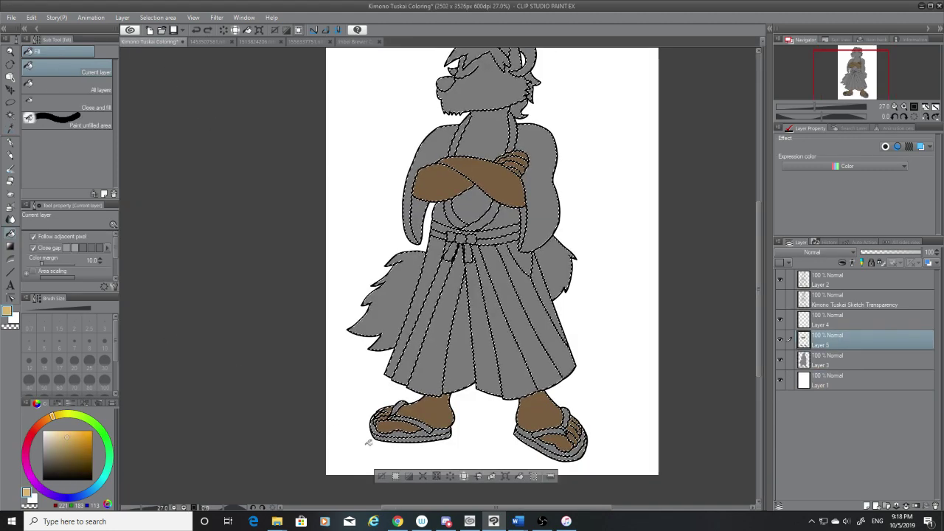
left_click(385, 434)
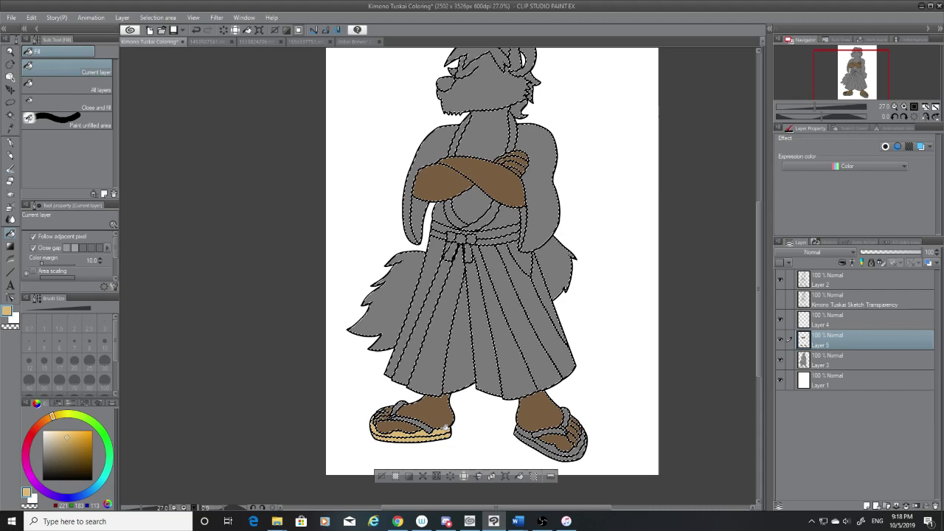
left_click(517, 438)
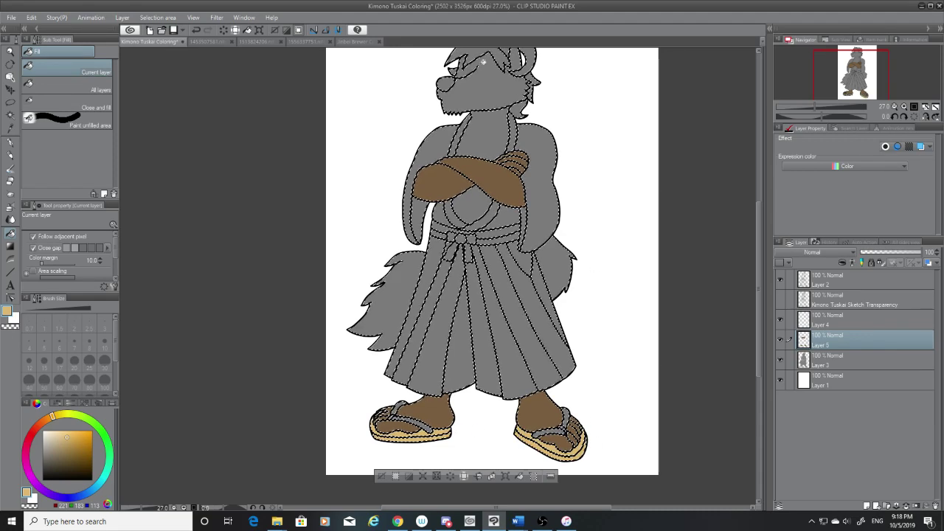
Step: Sample the eye white, RGB 240, 240, 240, from Jinbei Brewer Coloring and fill the kimono's sleeves and torso with it on Layer 5
left_click(348, 43)
left_click(11, 128)
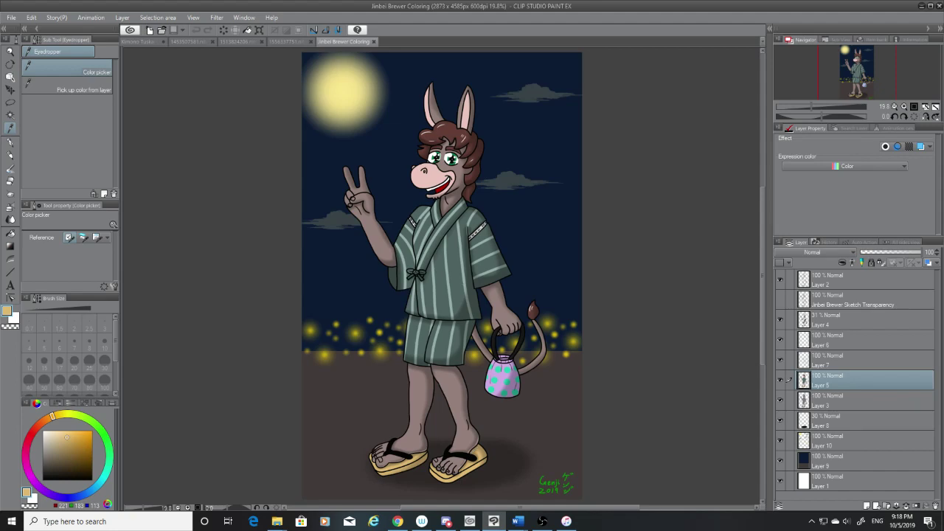
left_click(446, 157)
left_click(150, 42)
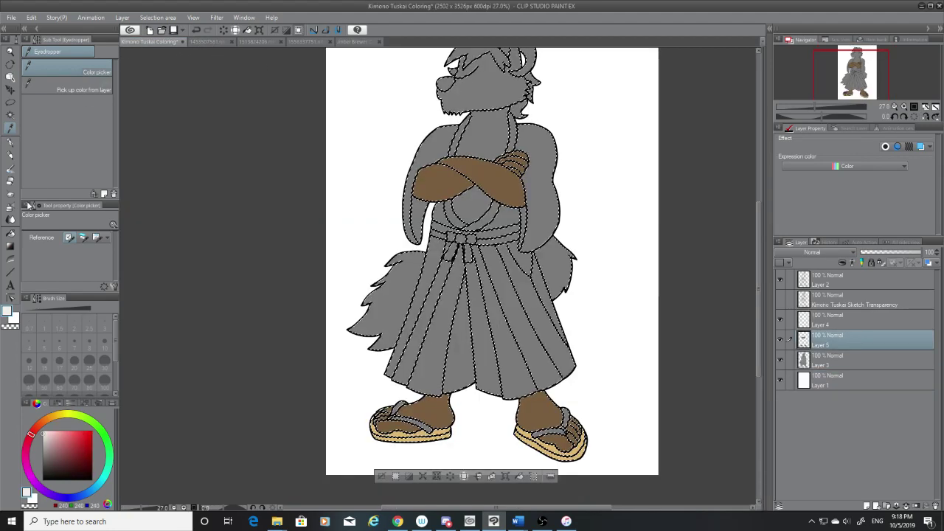
key("g")
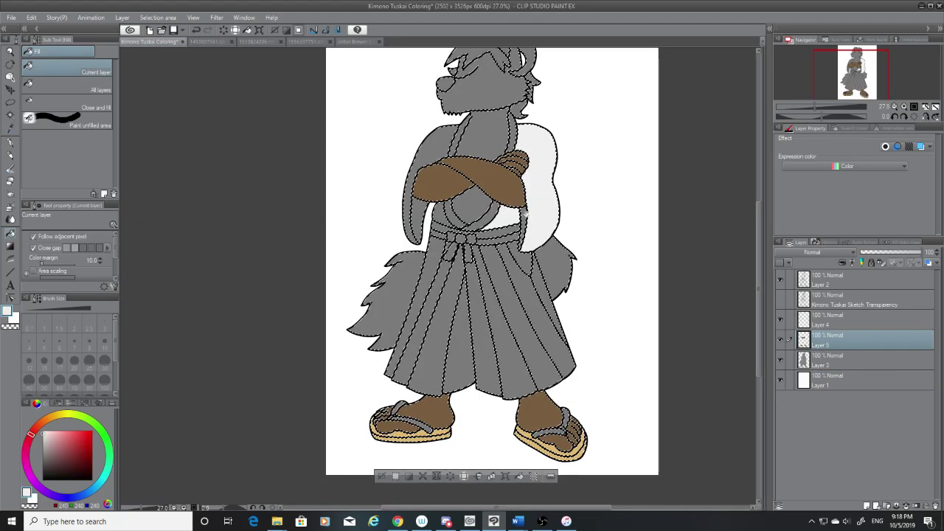
left_click(433, 151)
left_click(448, 208)
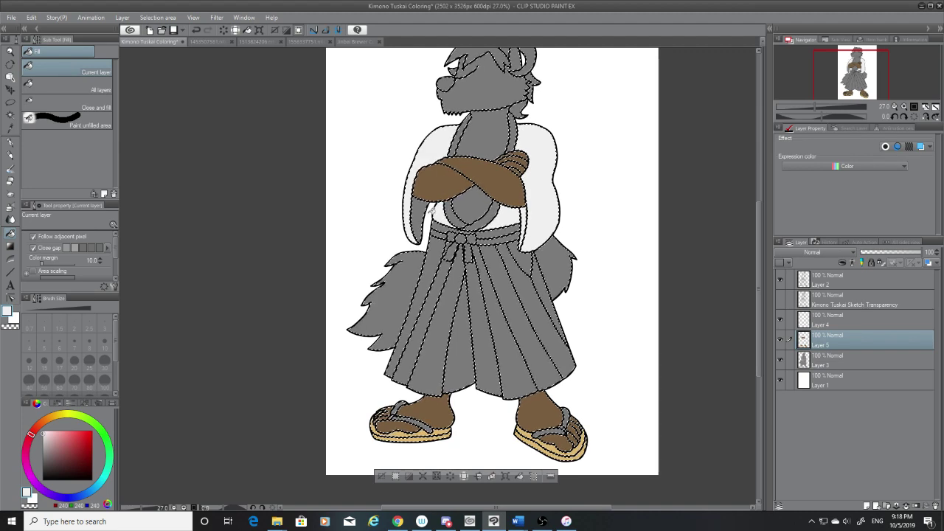
Step: Sample the black of the sandal straps in Jinbei Brewer Coloring and fill the straps of both sandals in the kimono drawing with it
left_click(336, 42)
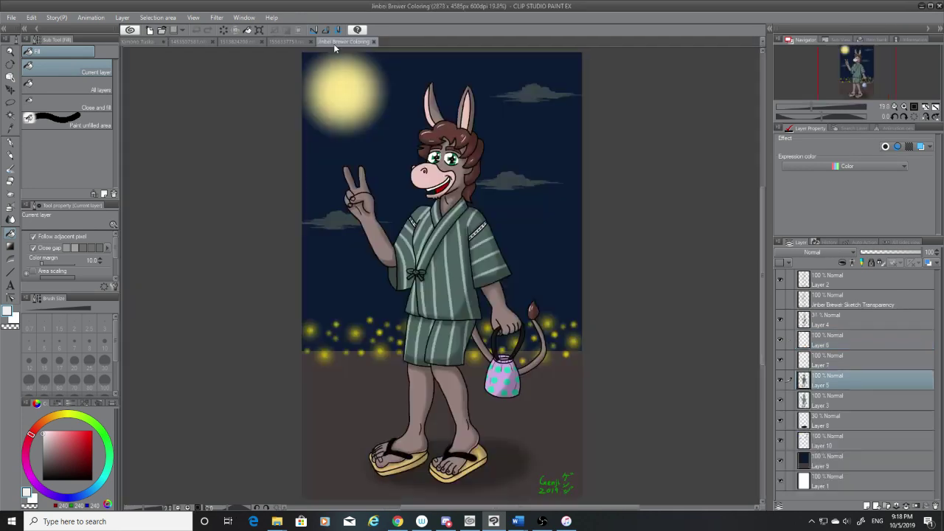
left_click(10, 127)
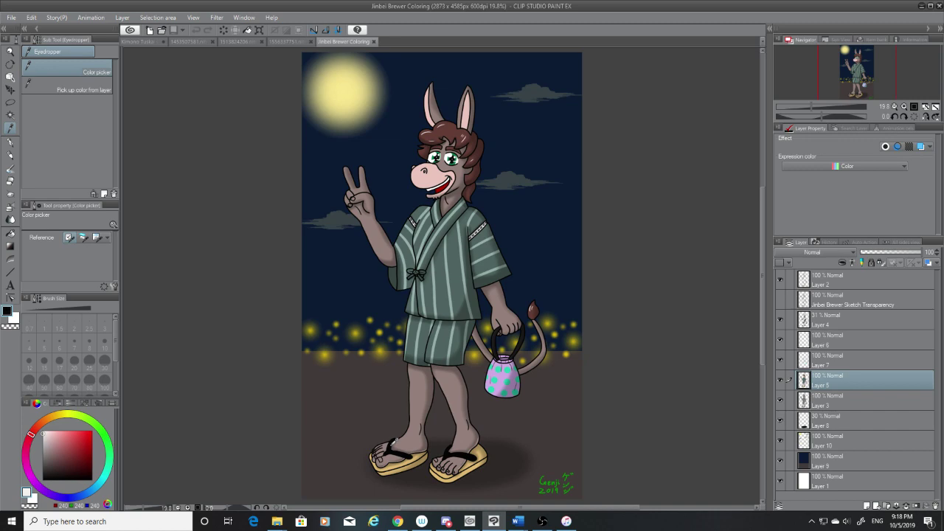
left_click(391, 445)
left_click(134, 41)
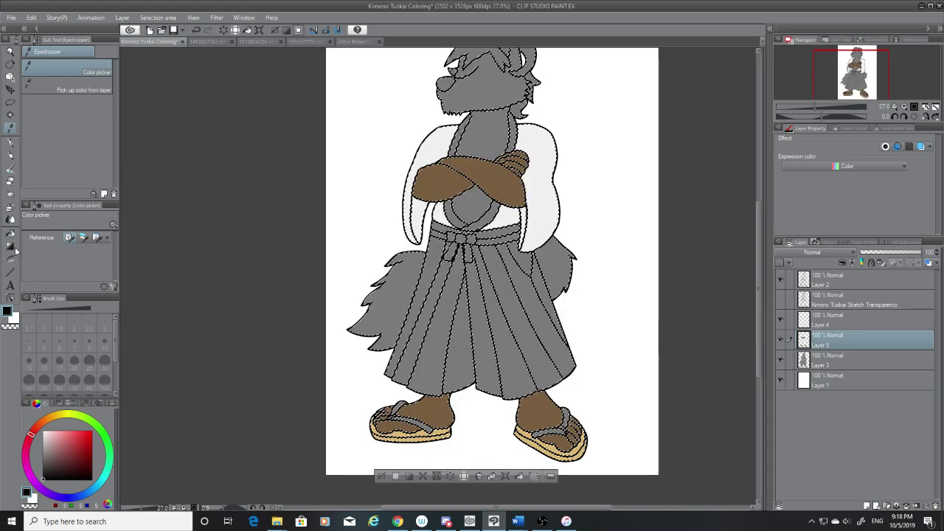
left_click(11, 245)
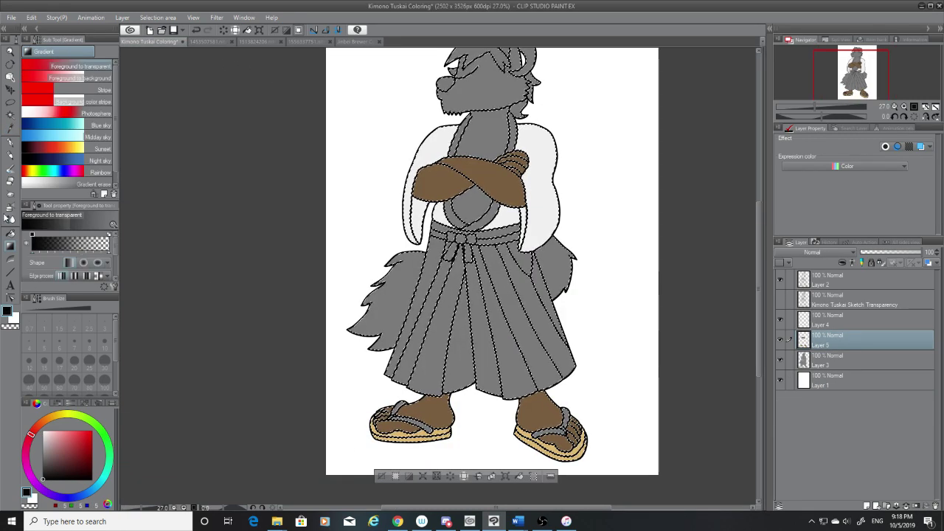
key("g")
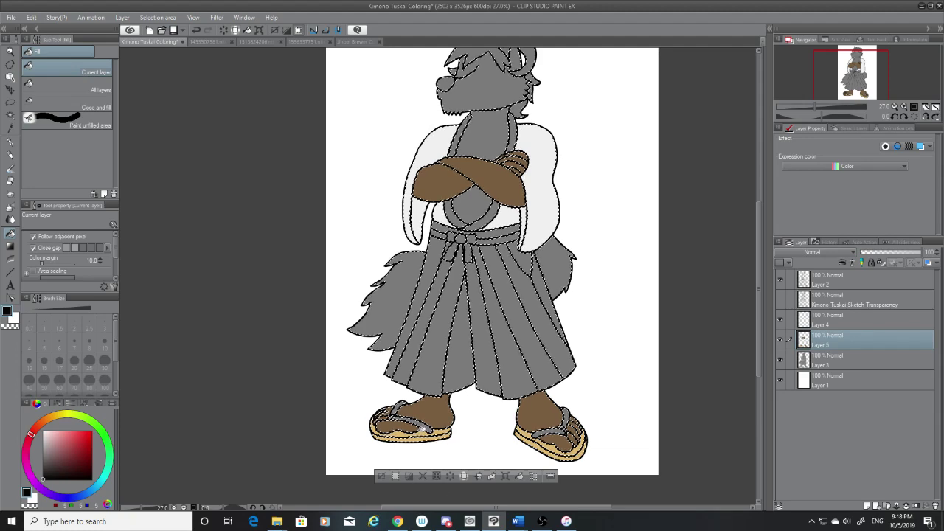
left_click(404, 413)
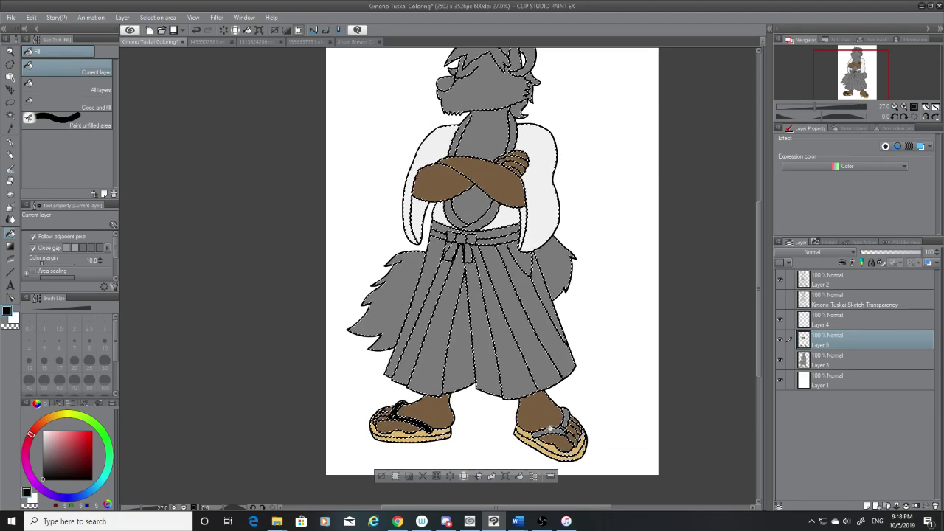
left_click(565, 426)
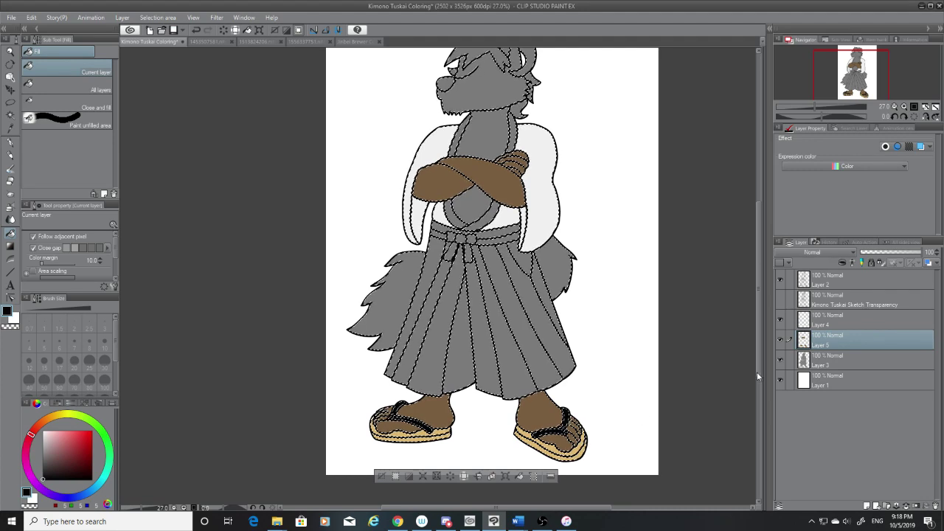
Step: Sample the off-white of the kimono's torso and fill the side opening of the hakama with it
scroll(340, 171, "up", 3)
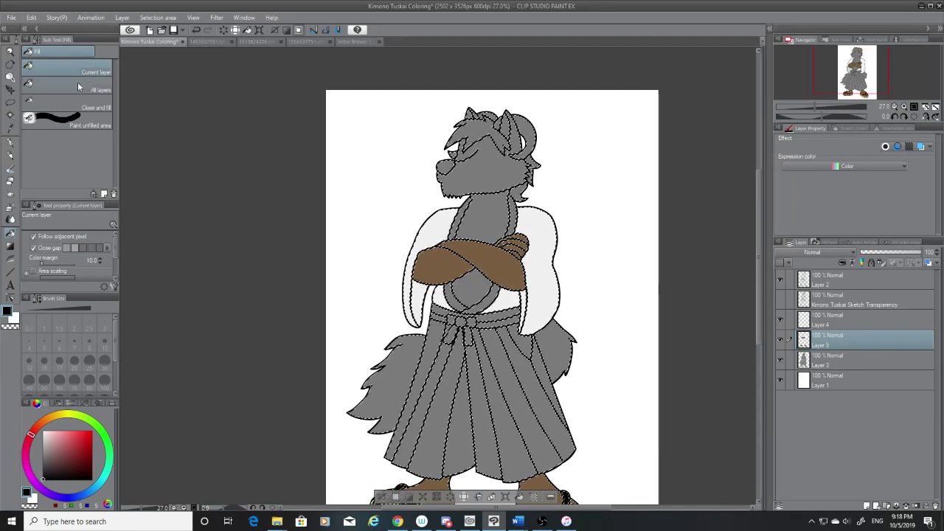
key("i")
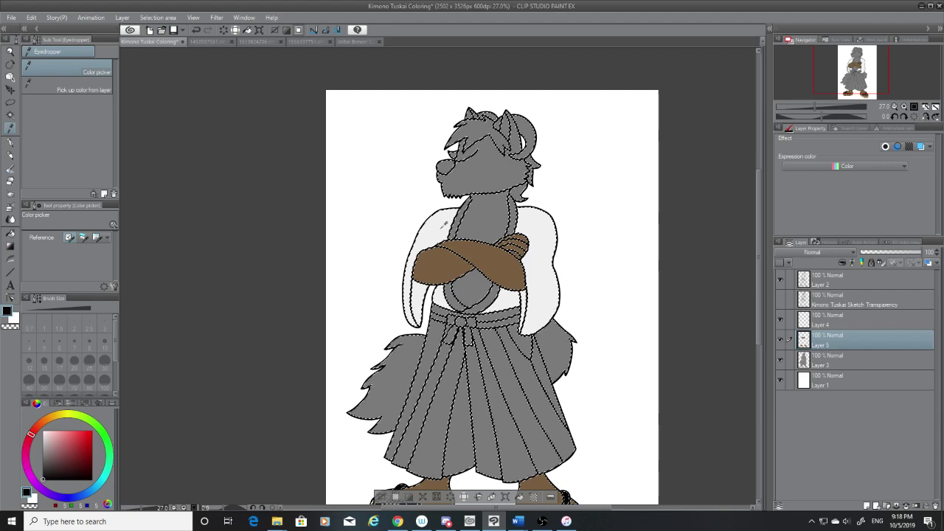
left_click(440, 297)
left_click(16, 230)
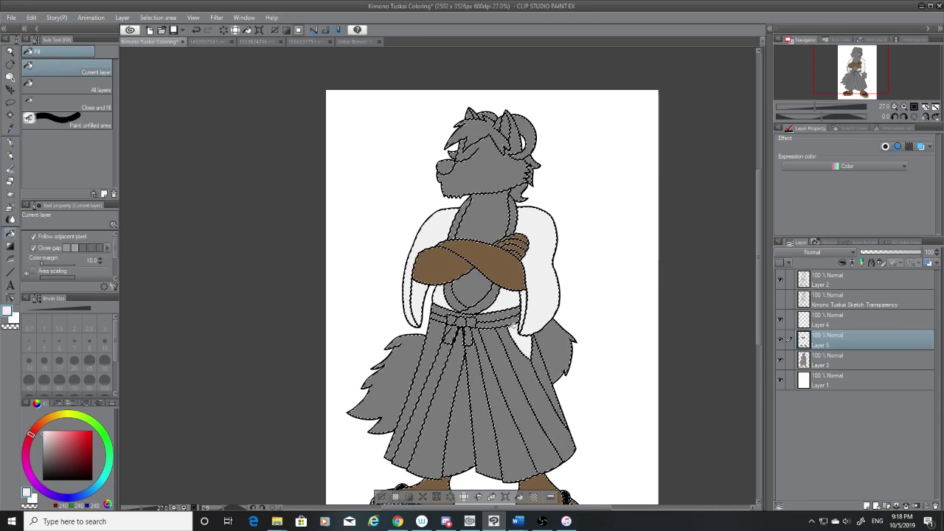
scroll(515, 325, "up", 3)
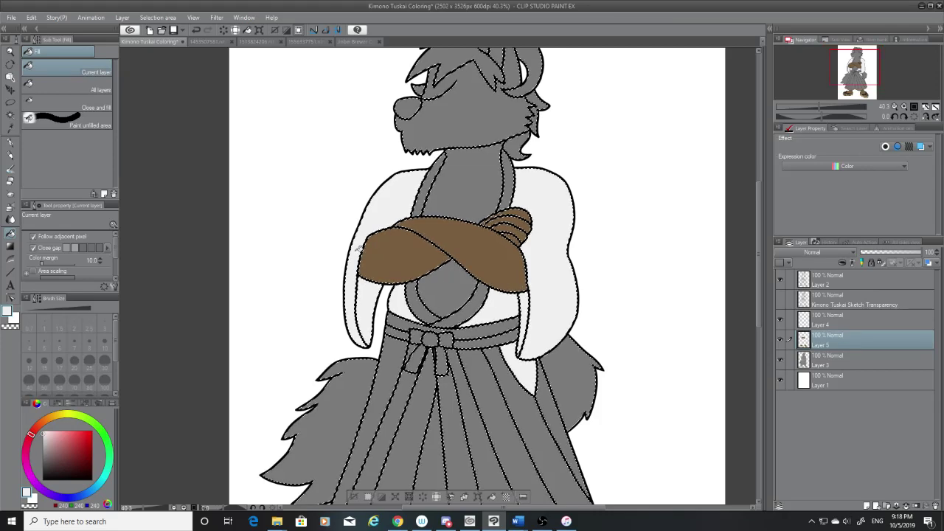
left_click(12, 127)
left_click(201, 39)
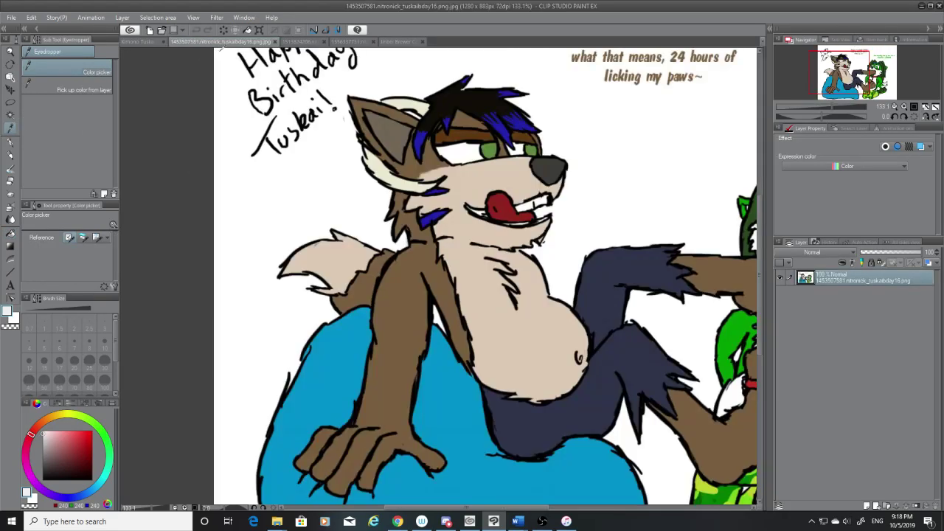
left_click(611, 361)
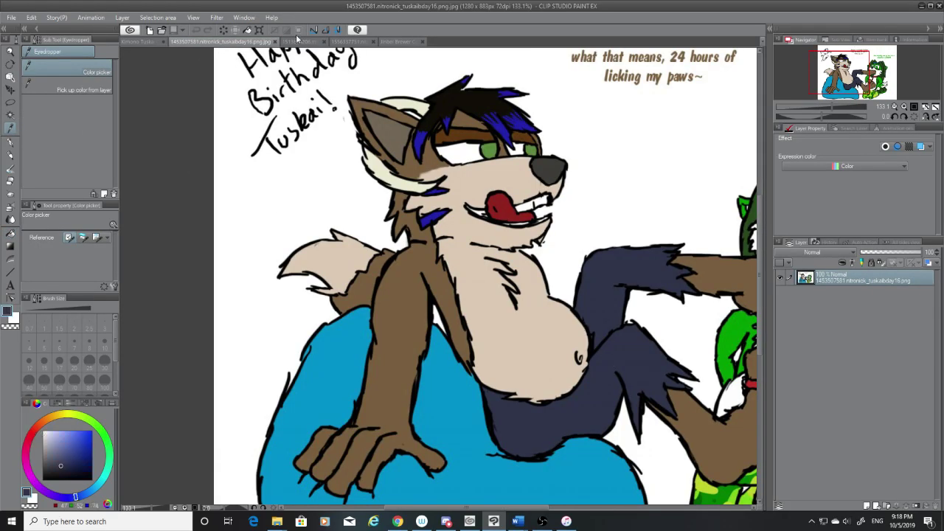
left_click(350, 41)
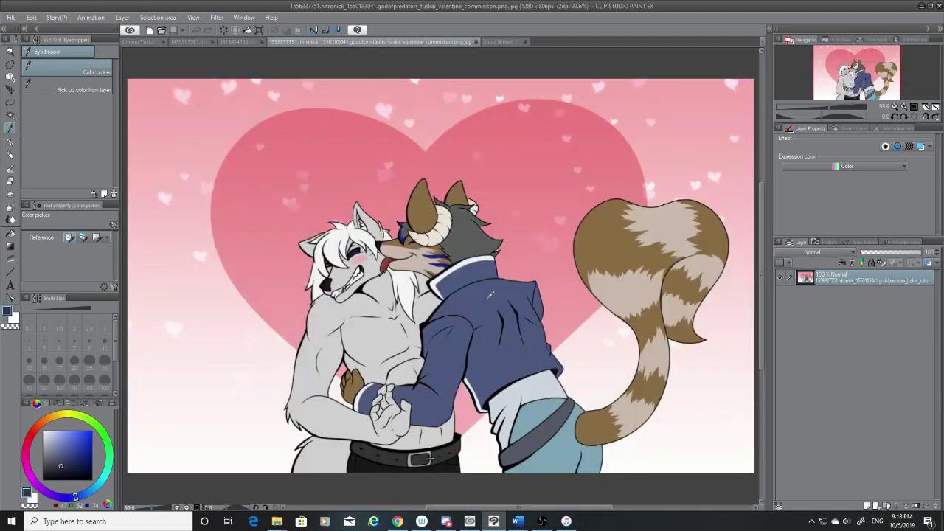
left_click(486, 295)
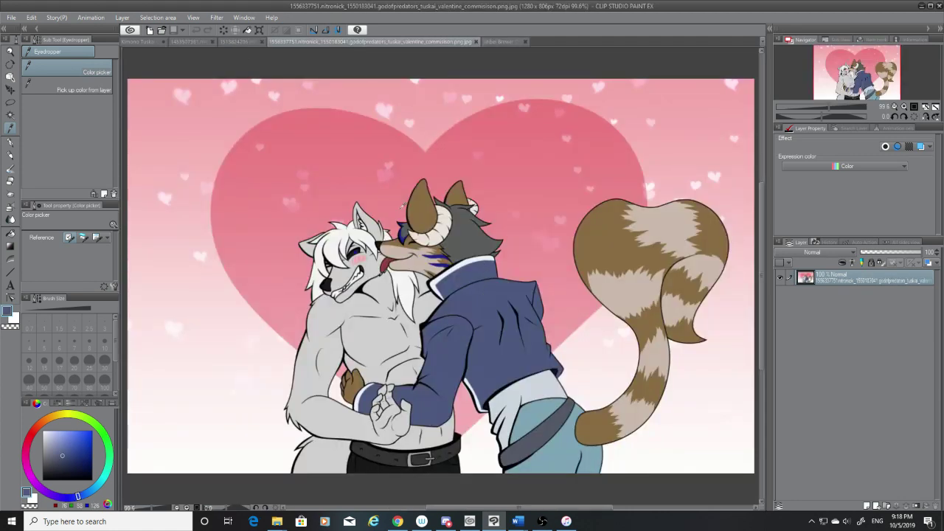
left_click(212, 41)
left_click(604, 366)
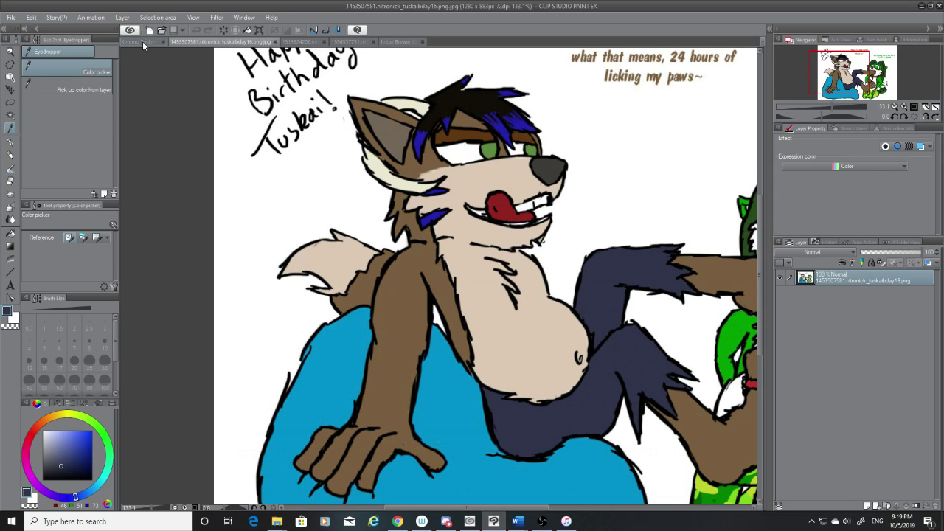
left_click(147, 41)
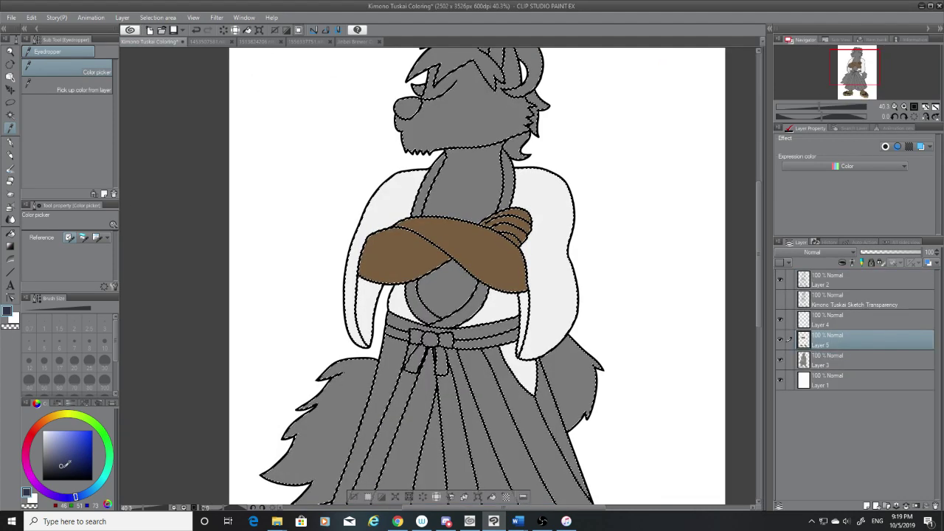
left_click_drag(63, 466, 72, 470)
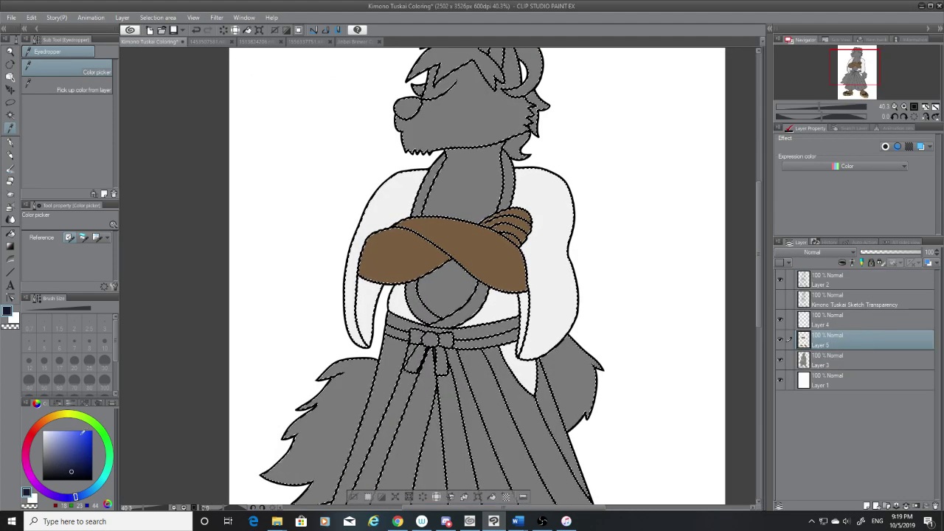
Step: Fill all the pleated panels of the hakama on Layer 5 with the deep navy
left_click(10, 233)
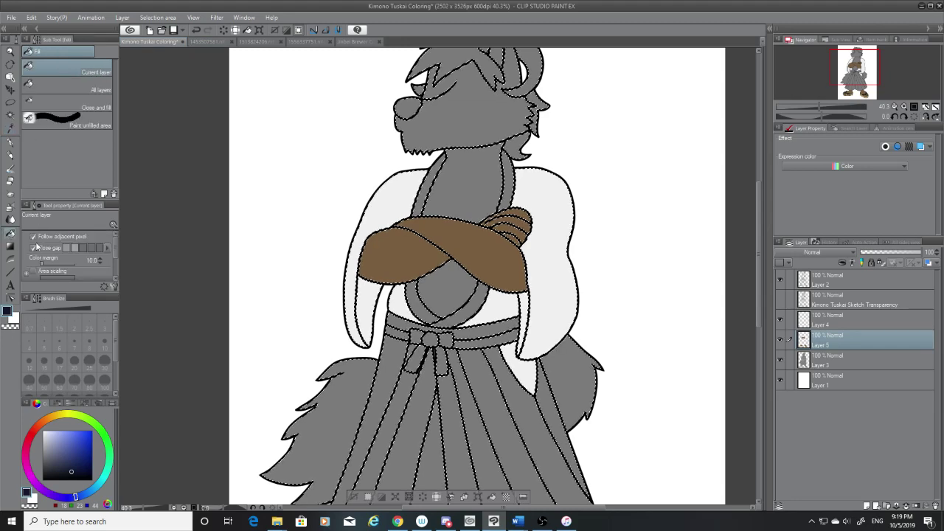
left_click(474, 385)
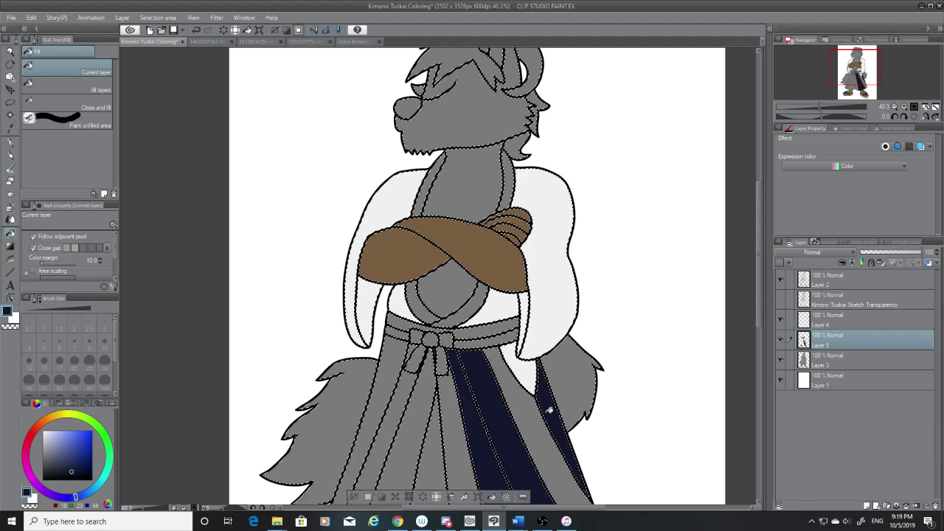
left_click_drag(760, 265, 757, 321)
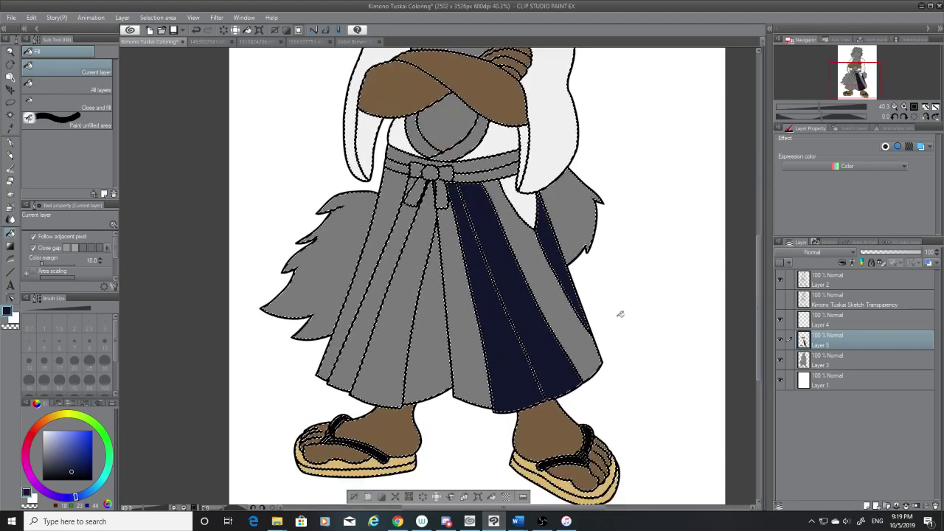
left_click(429, 330)
left_click(406, 332)
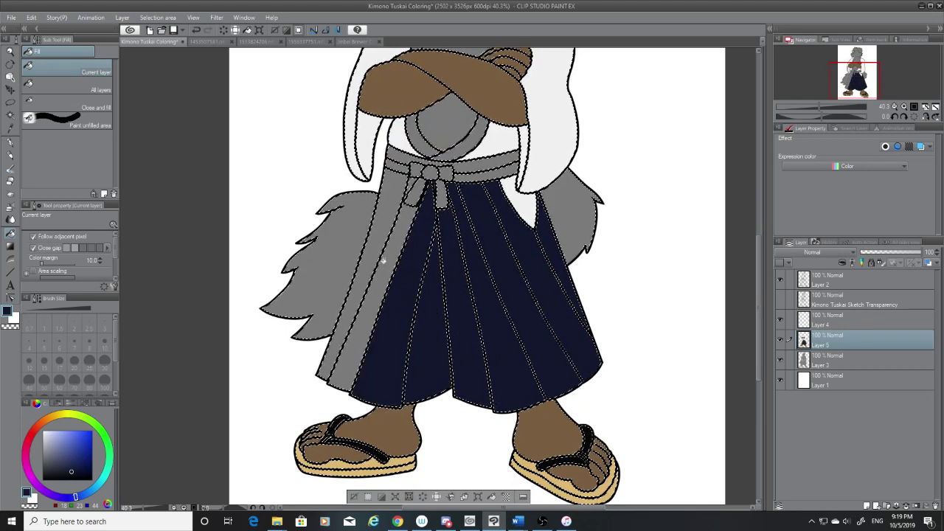
left_click(362, 240)
key("ctrl+z")
left_click(394, 231)
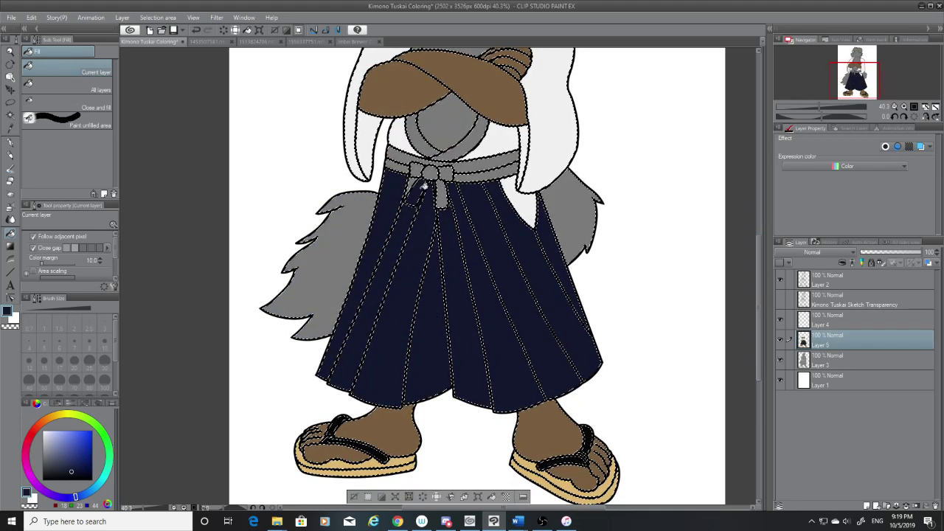
Step: Fill the bow, the waist sash and the lower collar bands with the deep navy
left_click(444, 191)
left_click(445, 170)
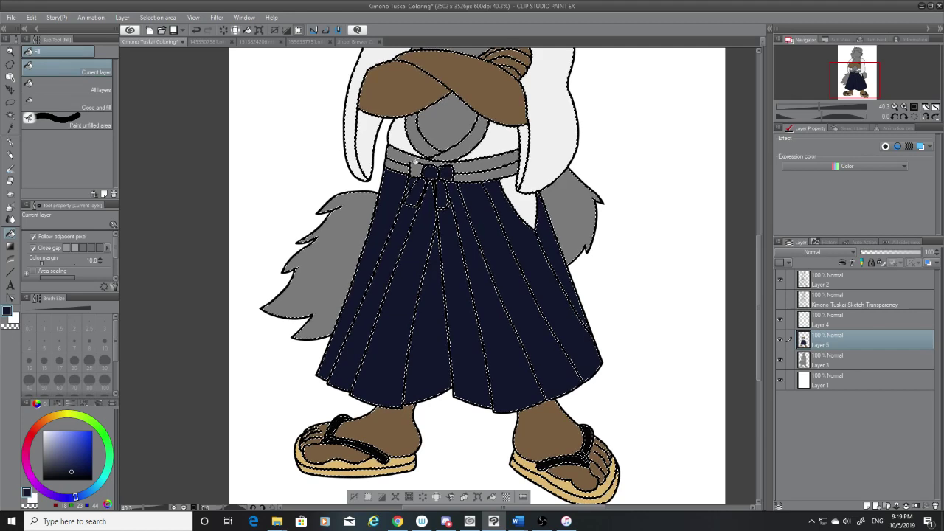
left_click(460, 173)
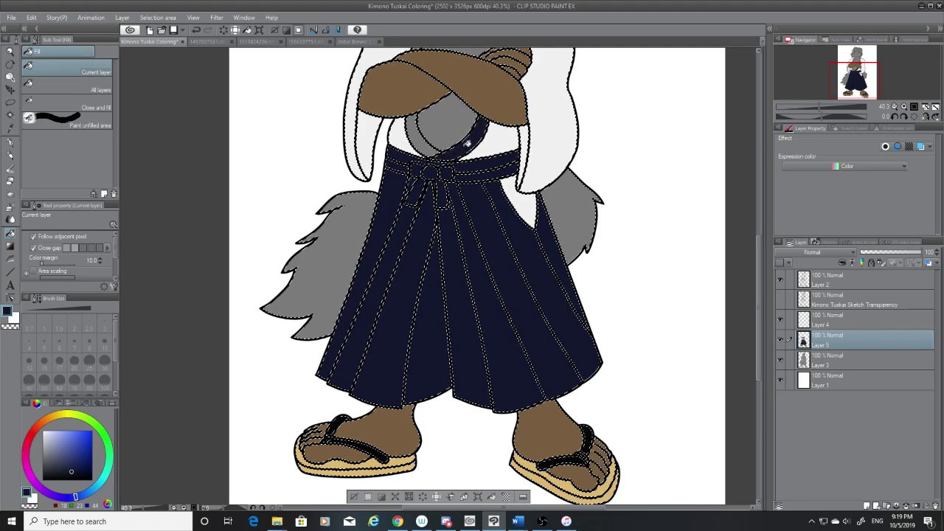
left_click(434, 146)
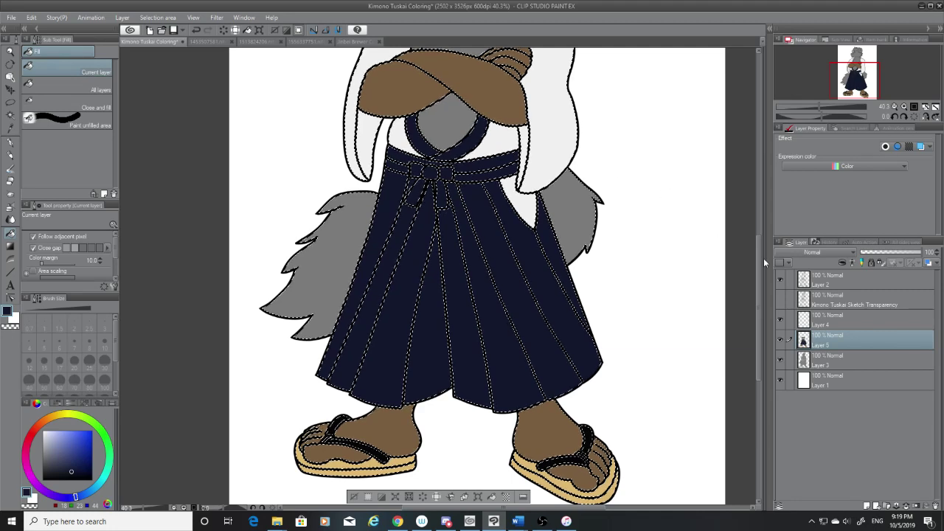
Step: Fill the outer sleeves, torso and hakama side opening with navy, and the sash, bow and lower collar with the sampled off-white
left_click_drag(757, 282, 758, 218)
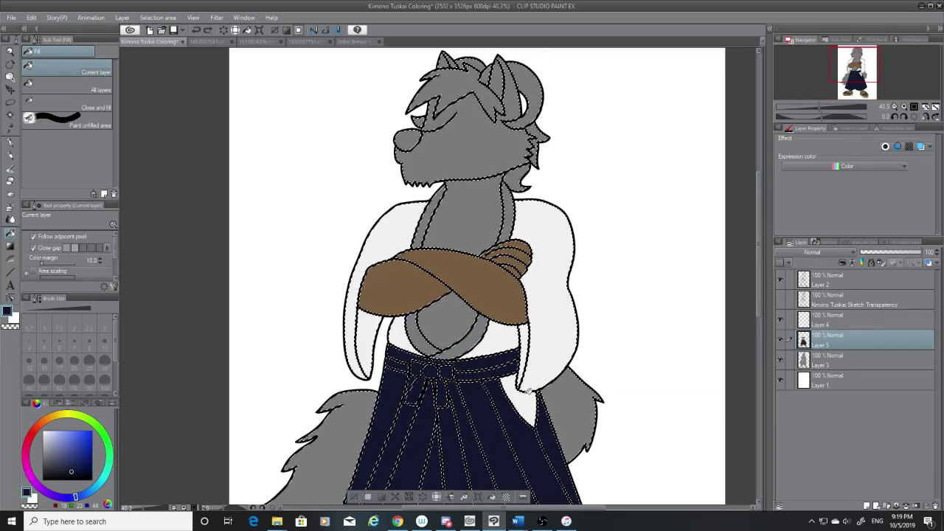
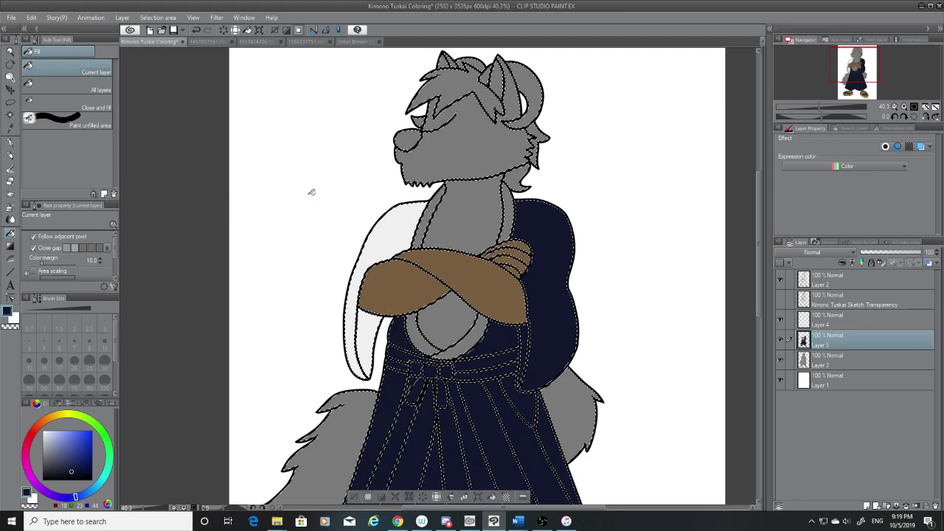
left_click(10, 127)
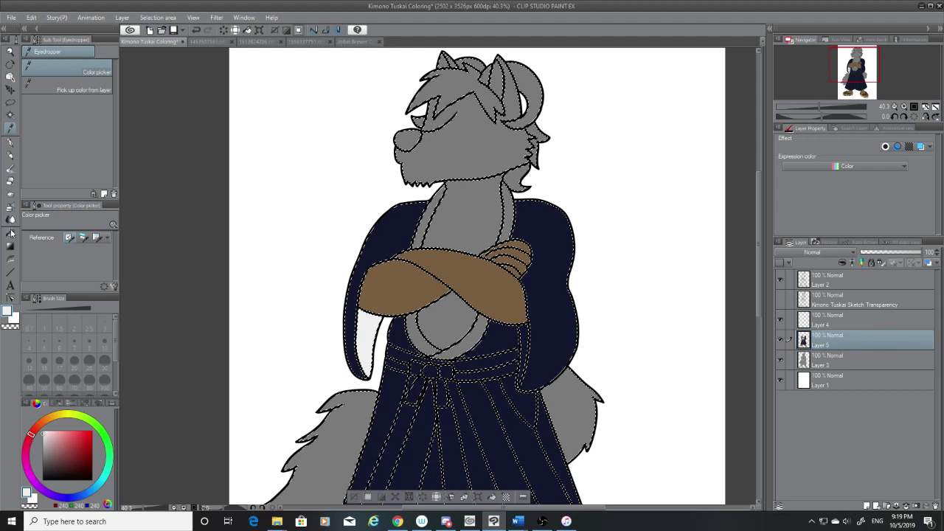
left_click(10, 233)
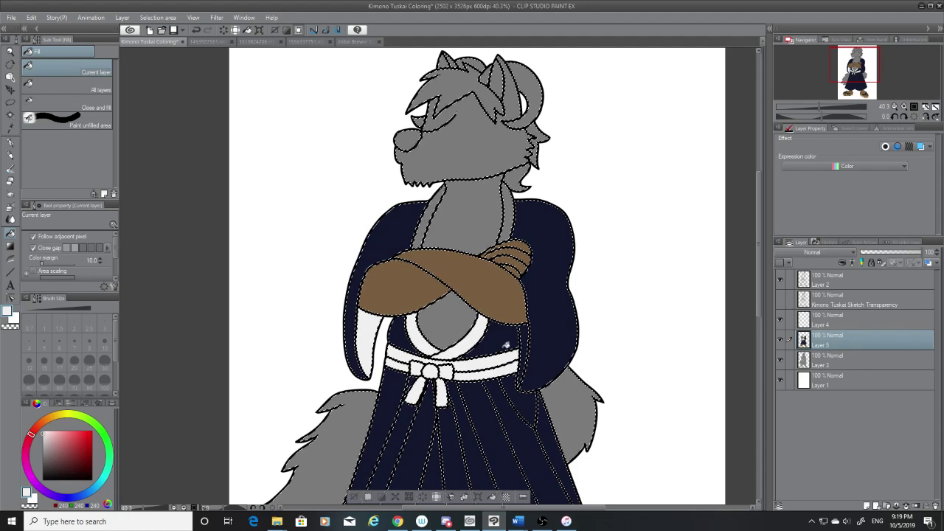
Step: Sample the navy from the kimono's sleeve and fill the remaining off-white inner sleeve area below the crossed arms with it
left_click(11, 129)
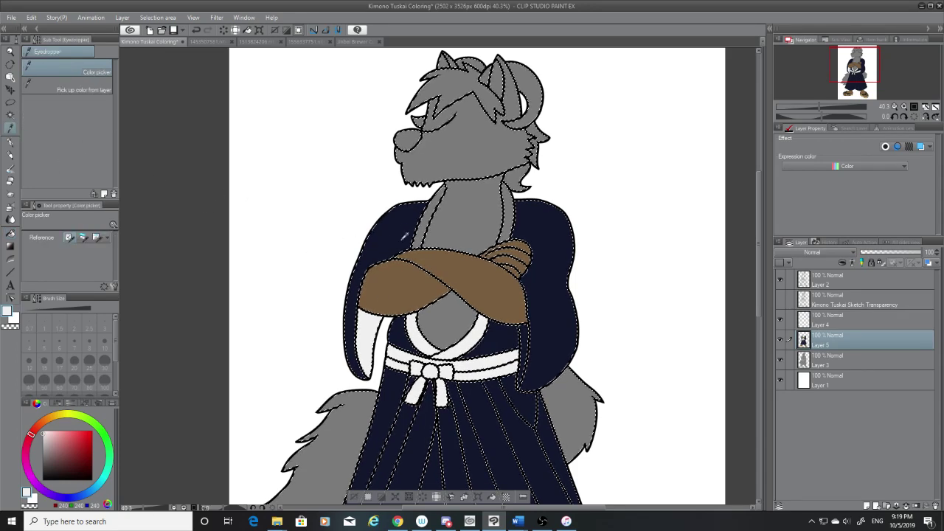
left_click(403, 236)
left_click(11, 234)
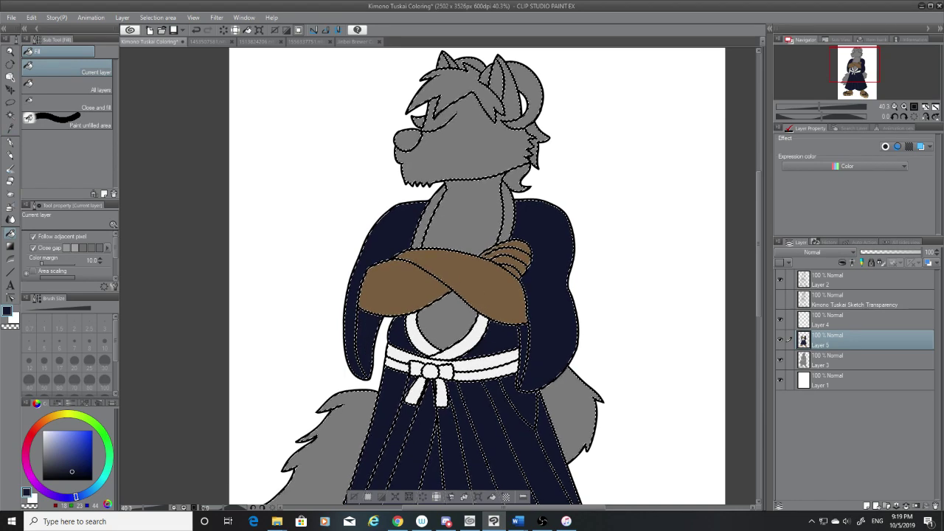
Step: Sample the off-white from the lower collar and fill the upper collar bands on both sides of the neck with it
left_click(10, 128)
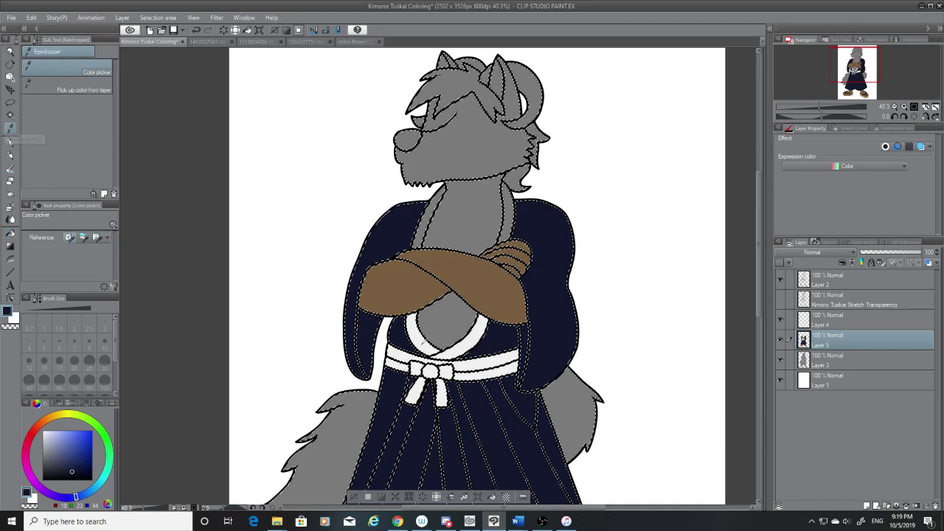
left_click(411, 322)
left_click(11, 234)
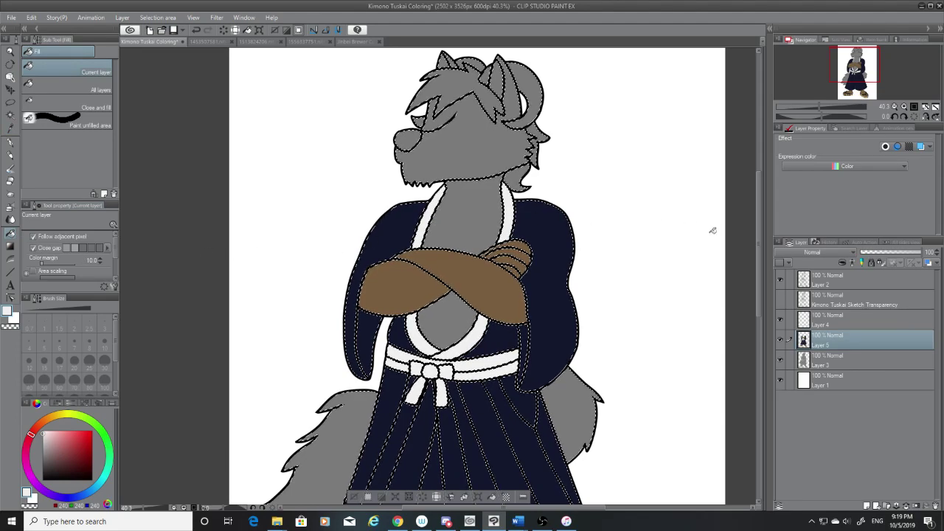
mouse_move(759, 244)
left_mouse_down()
mouse_move(759, 320)
mouse_move(755, 238)
left_mouse_up()
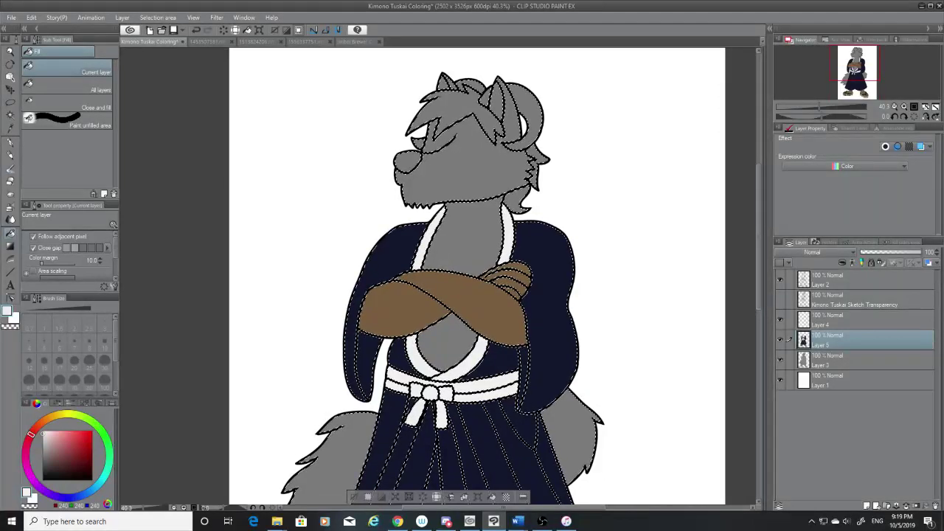
Step: Try to fill the straps of both sandals with the off-white from the kimono's collar
left_click(11, 128)
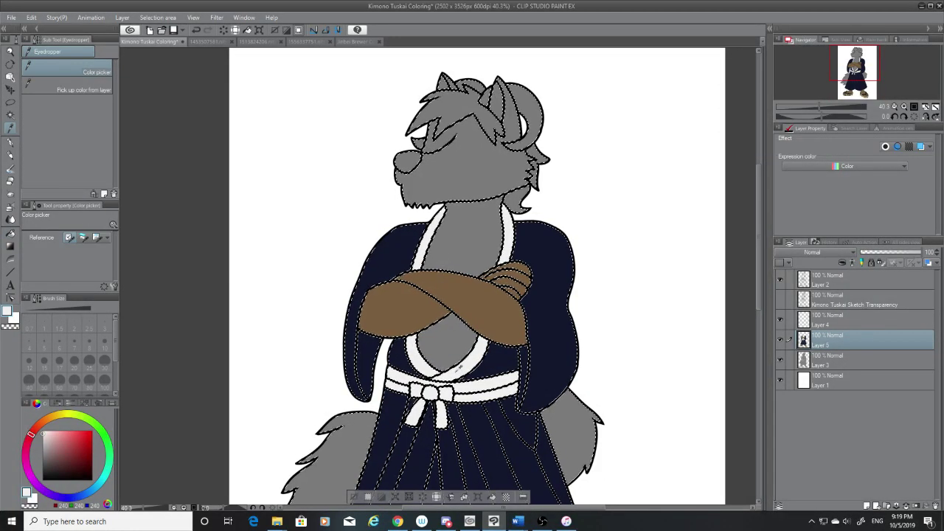
left_click(11, 233)
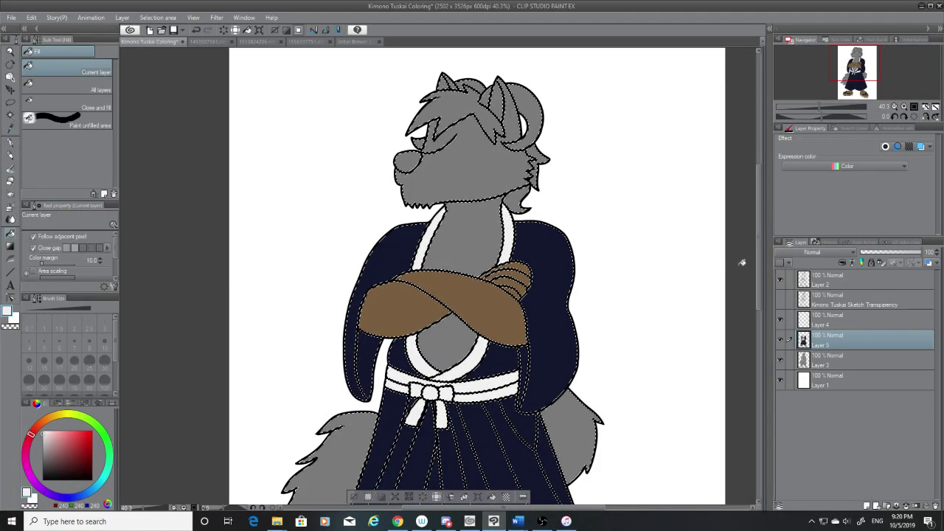
left_click_drag(759, 256, 765, 399)
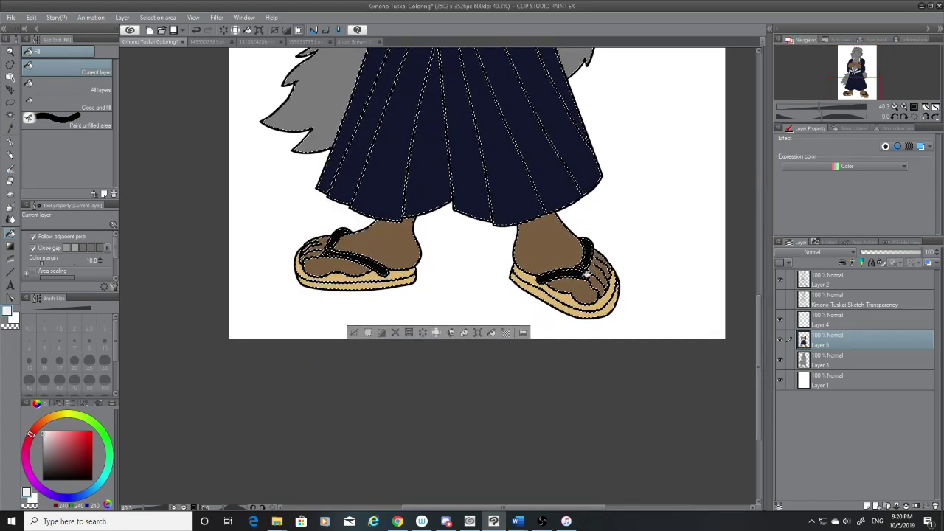
left_click(586, 273)
left_click(349, 252)
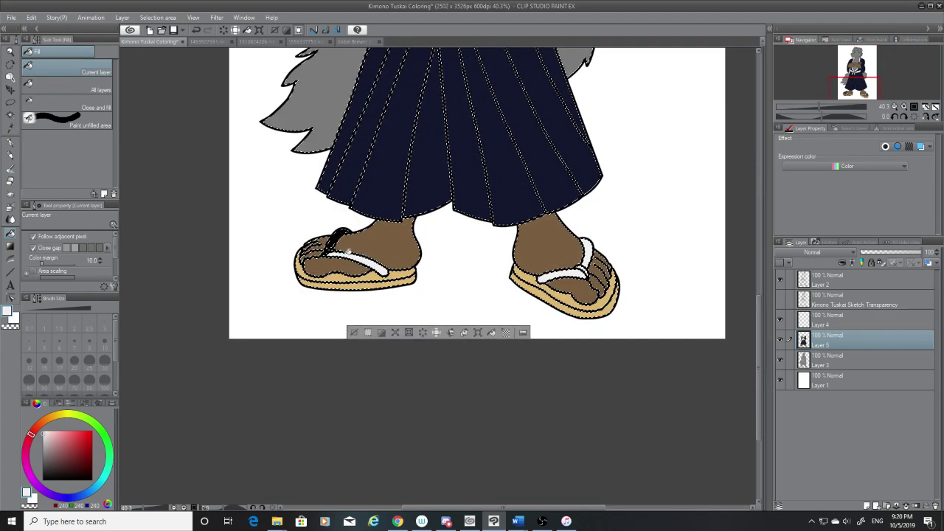
left_click(343, 237)
scroll(611, 281, "down", 4)
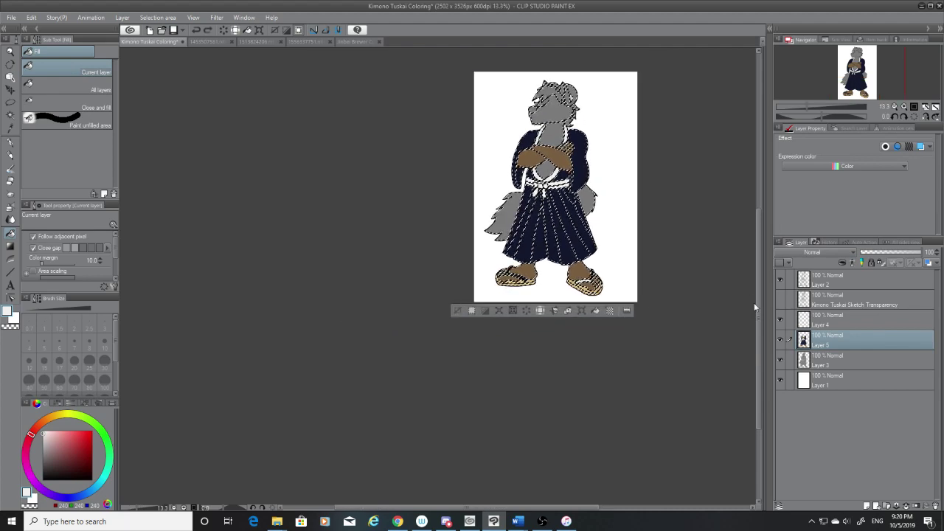
Step: Sample the brown from the crossed arms and fill the chest, neck, face and outer ears with it
scroll(727, 251, "up", 5)
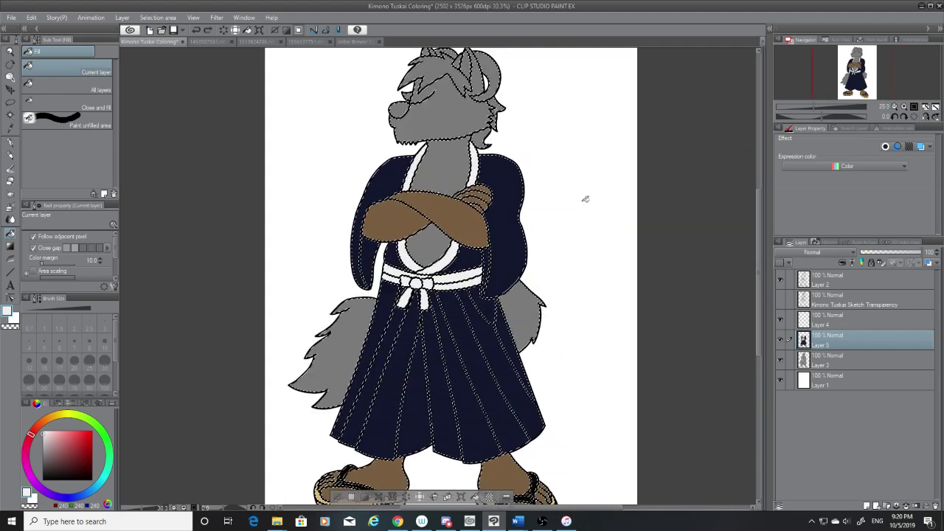
scroll(586, 199, "up", 1)
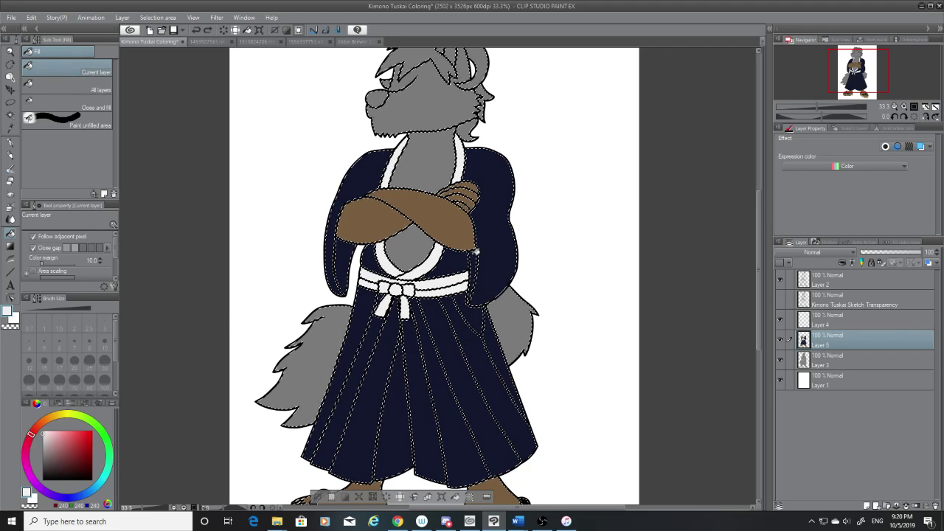
scroll(446, 197, "up", 2)
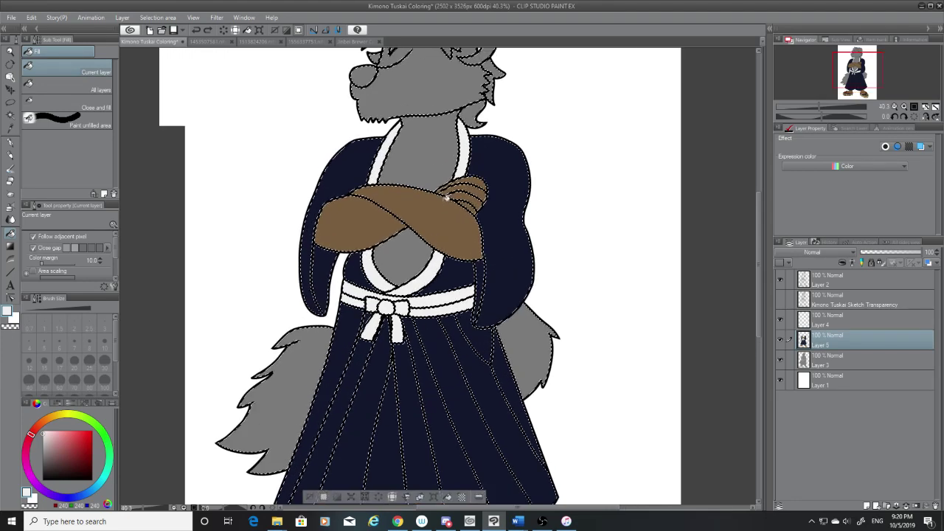
scroll(443, 198, "up", 2)
scroll(300, 200, "up", 1)
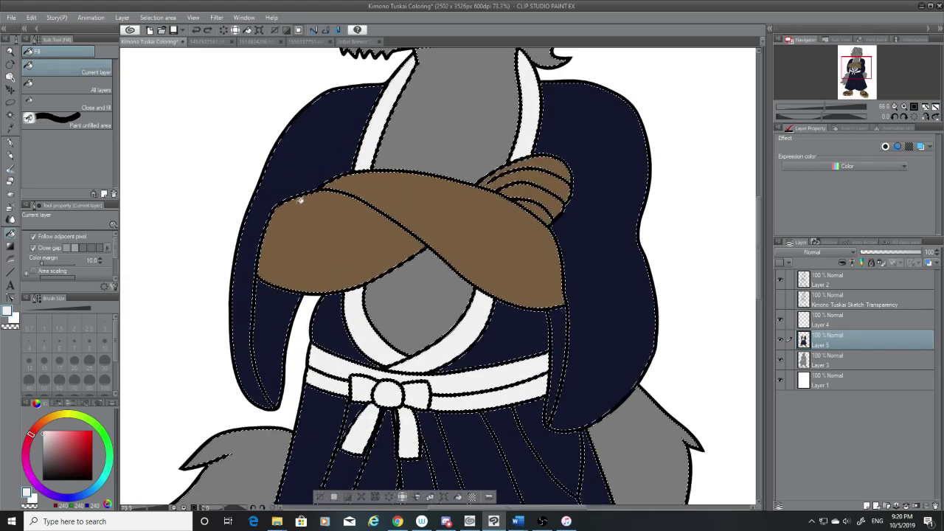
scroll(532, 247, "down", 2)
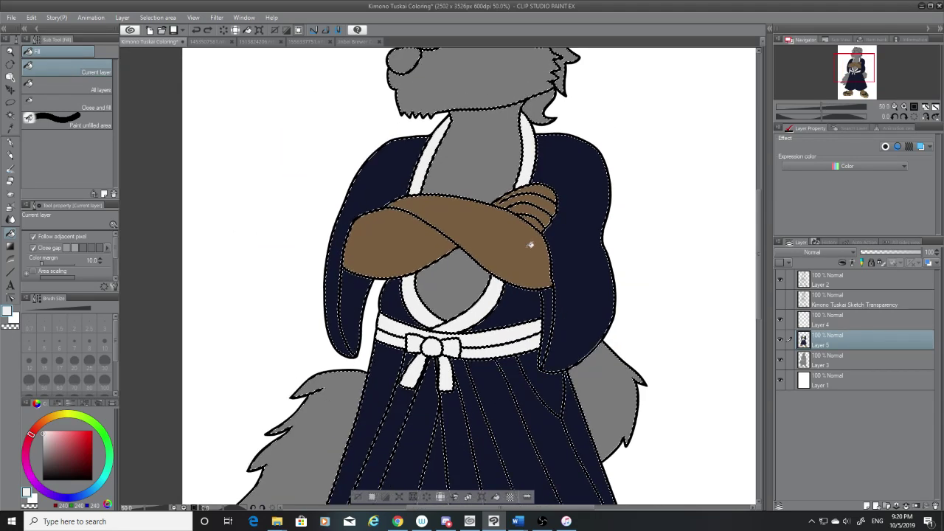
scroll(531, 245, "down", 1)
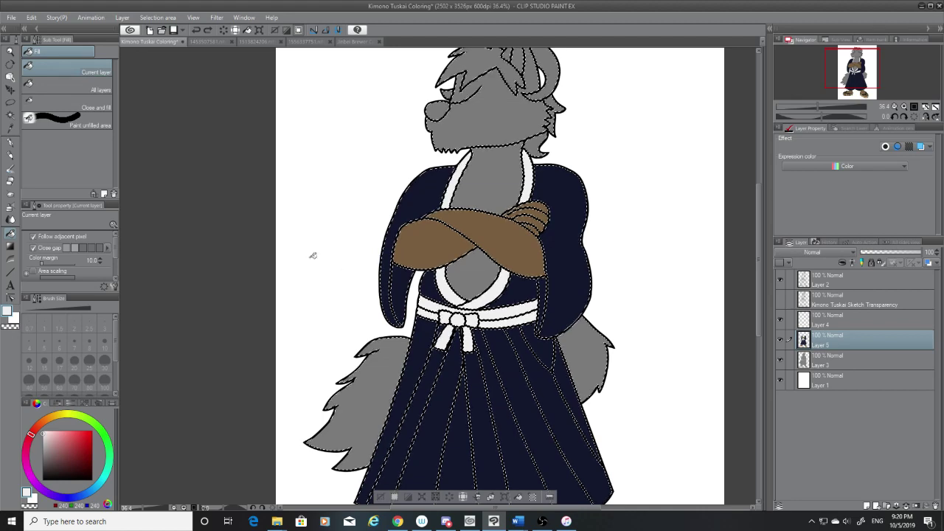
left_click(11, 129)
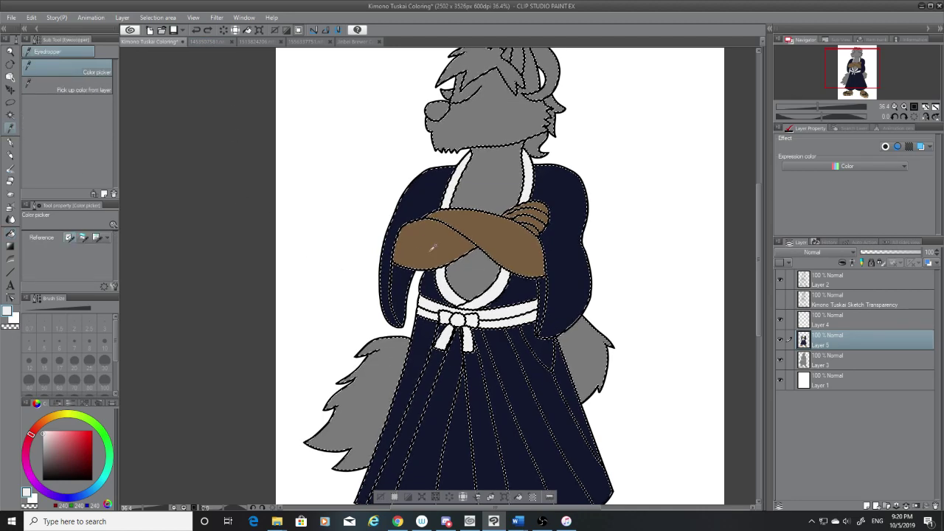
left_click(432, 246)
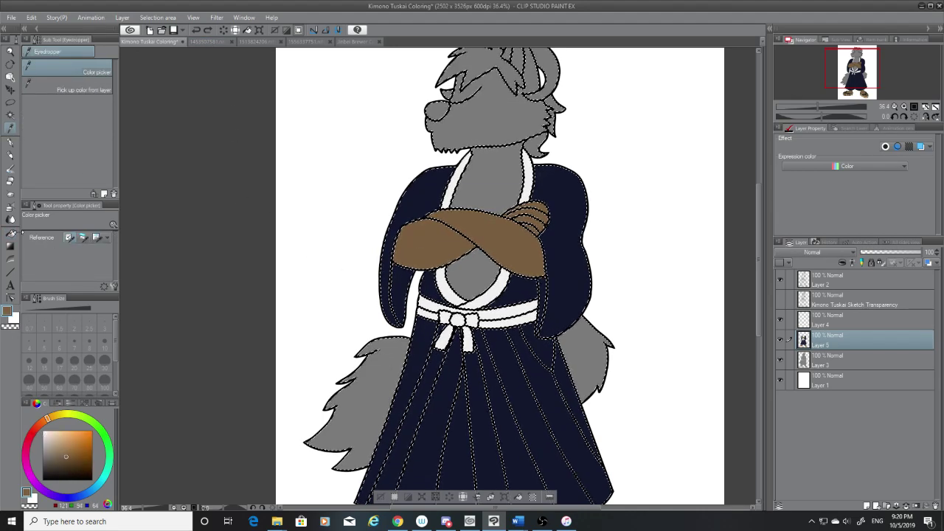
left_click(10, 233)
left_click(472, 275)
left_click(504, 186)
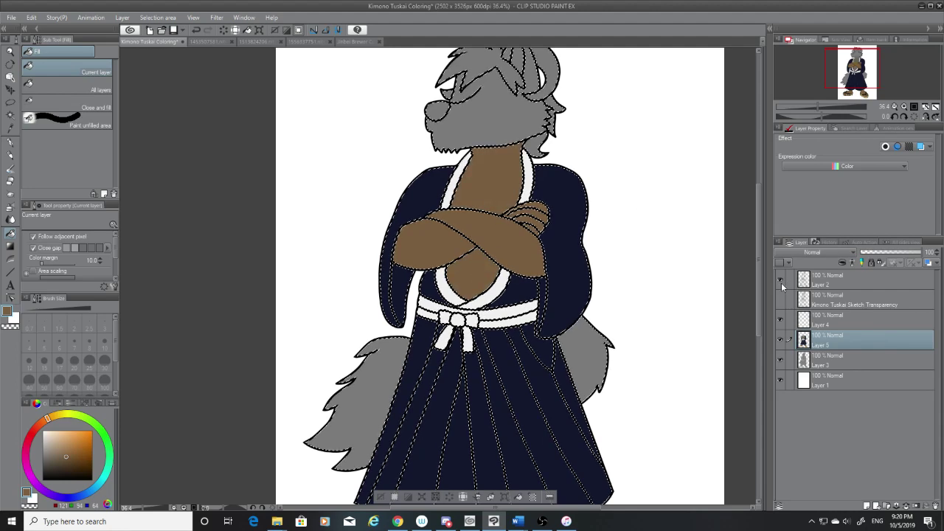
scroll(759, 291, "up", 3)
Step: Compare the reference drawings, sample the grey-brown inner ear colour from the birthday drawing and fill both inner ears with it
left_click(217, 43)
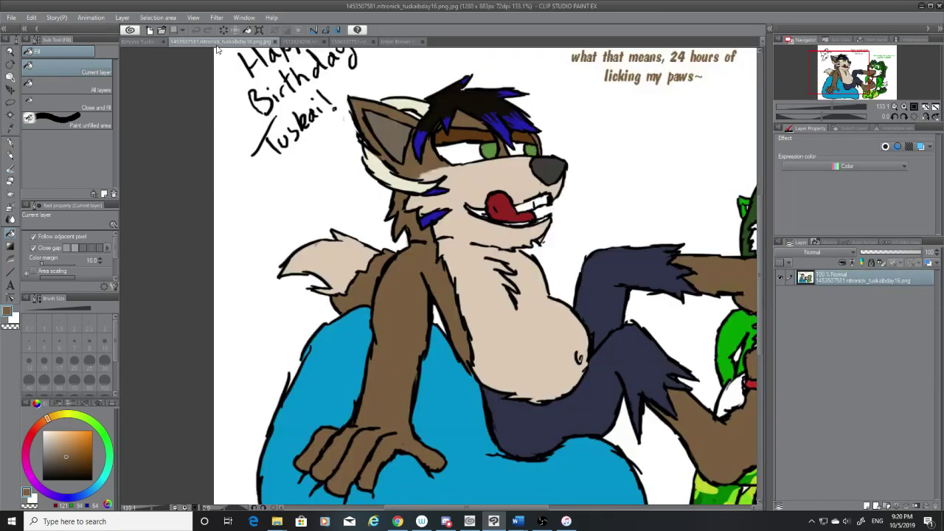
left_click(147, 41)
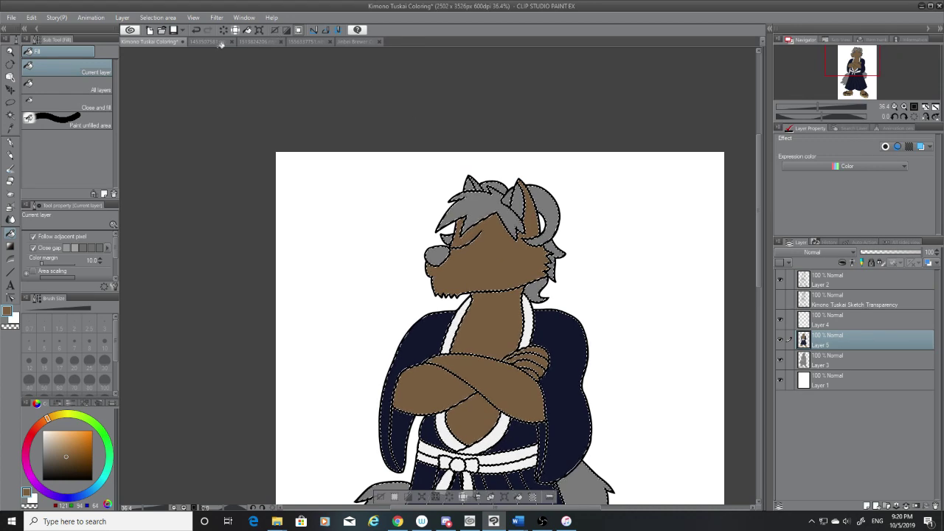
left_click(221, 43)
left_click(147, 41)
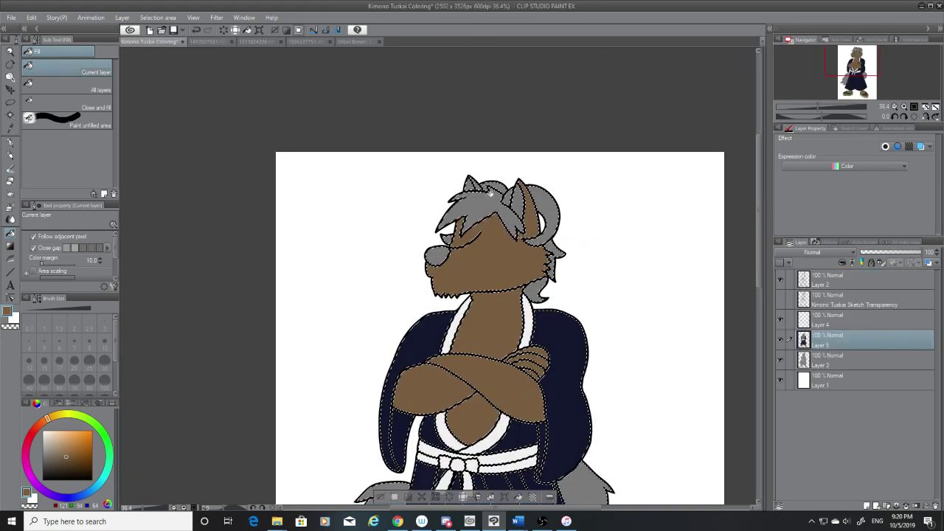
left_click(214, 42)
key("i")
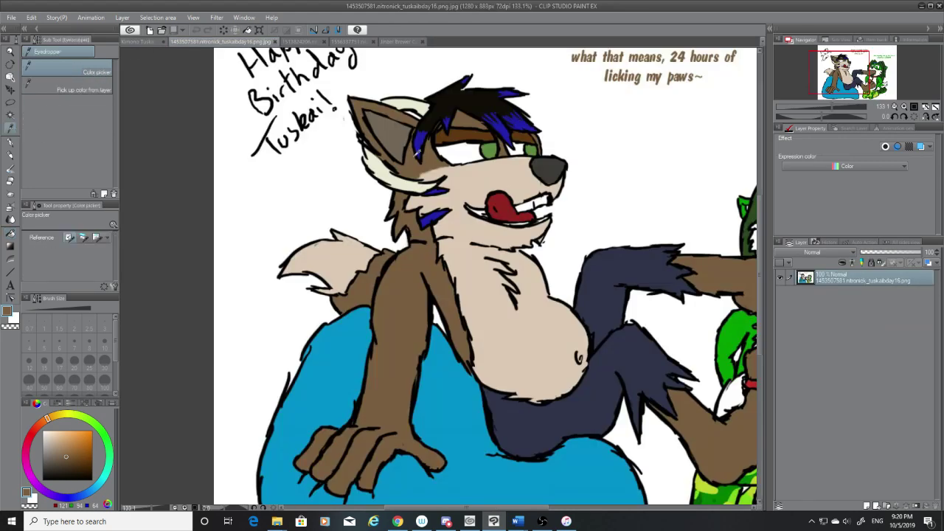
left_click(396, 41)
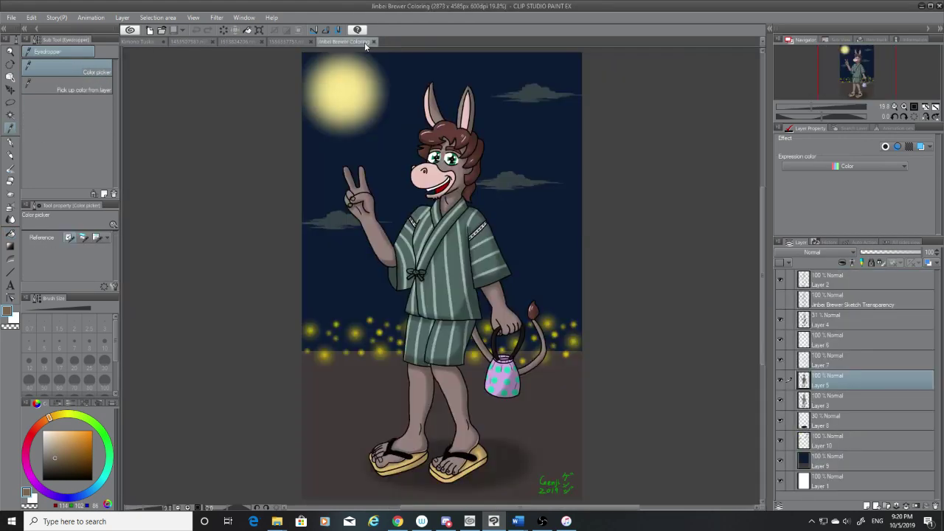
left_click(292, 41)
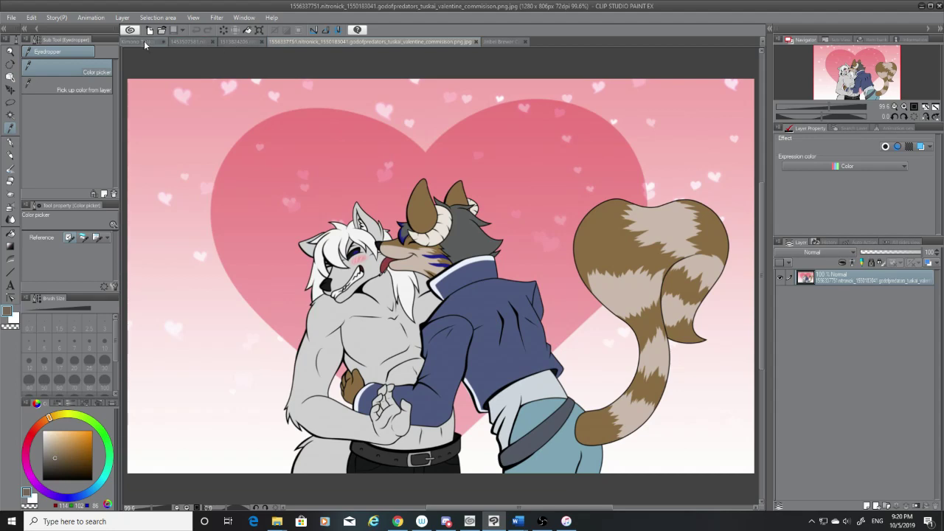
left_click(145, 42)
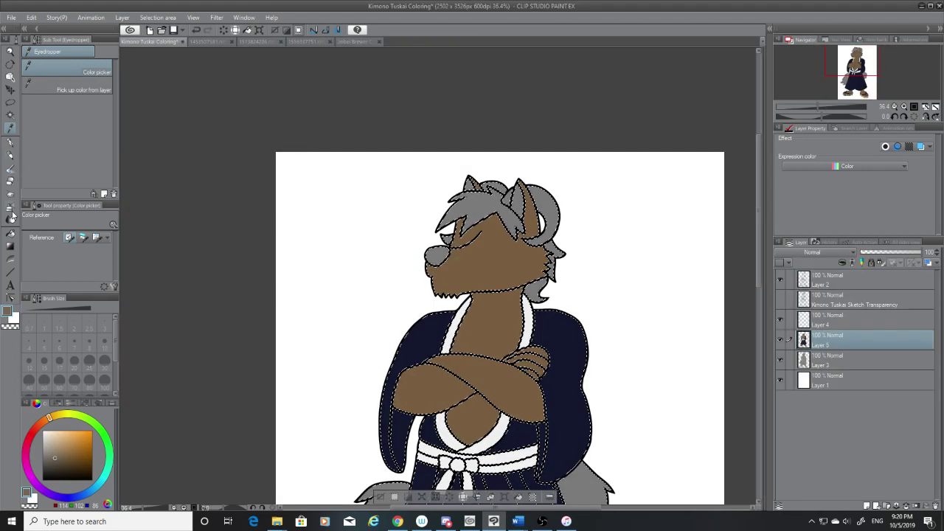
left_click(11, 233)
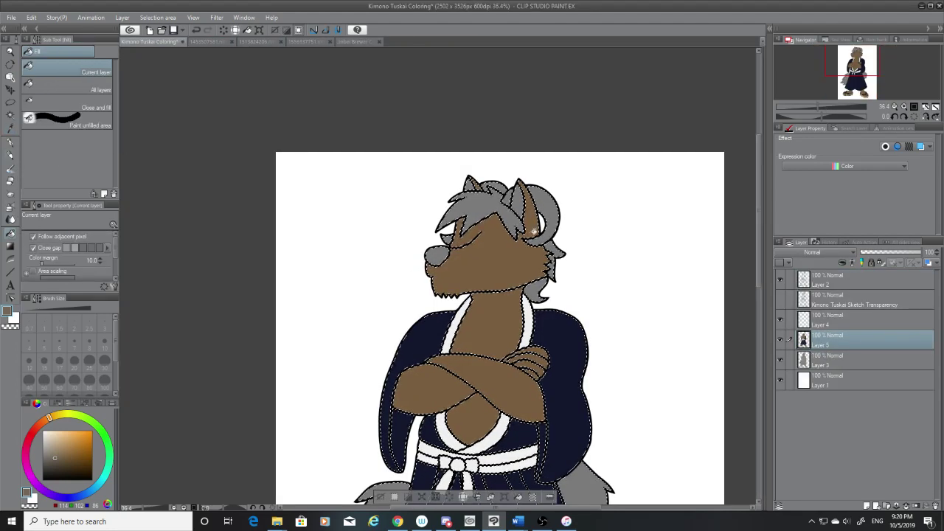
scroll(534, 230, "up", 2)
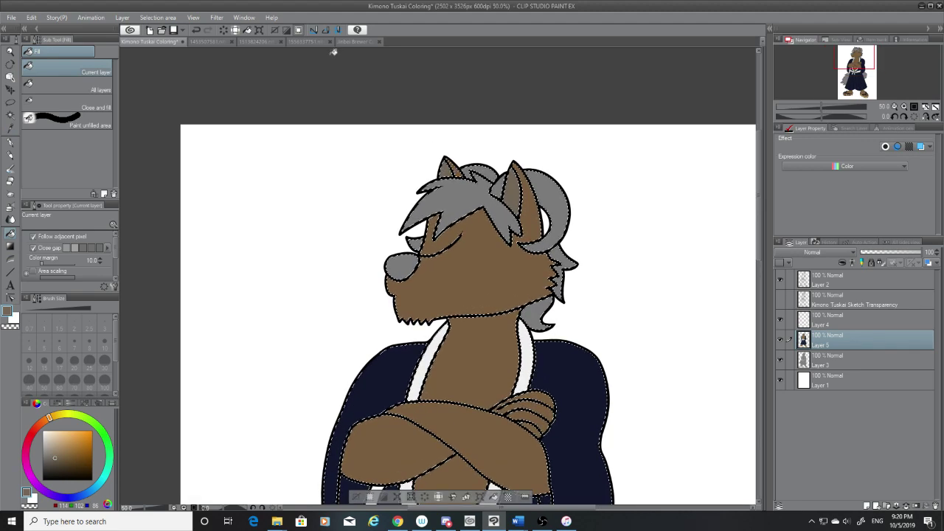
Step: Sample the light beige fur colour from the birthday reference drawing and fill both inner ears with it
left_click(257, 41)
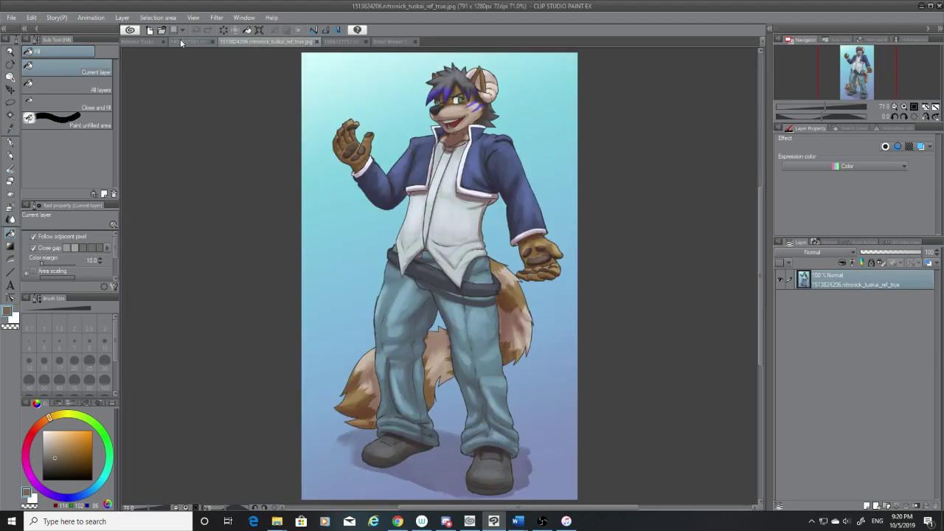
left_click(148, 42)
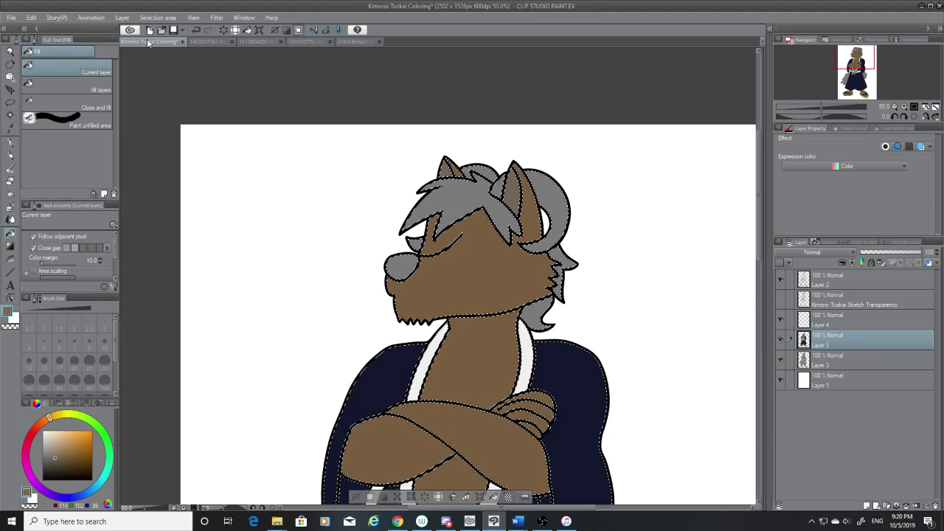
left_click(206, 43)
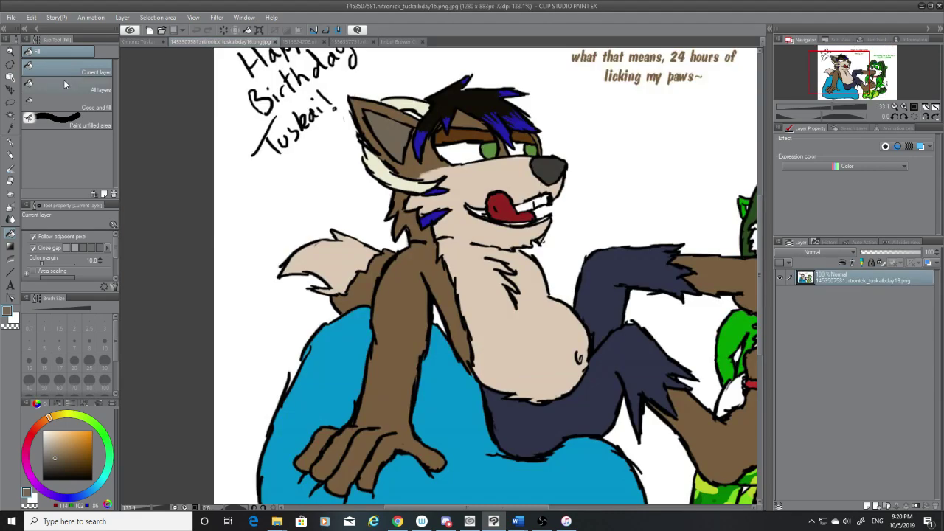
left_click(11, 128)
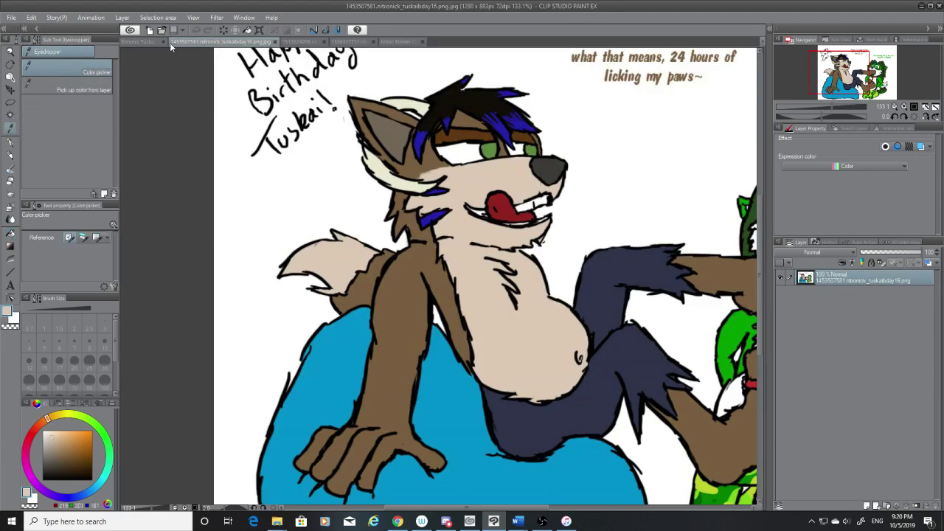
left_click(142, 43)
left_click(11, 233)
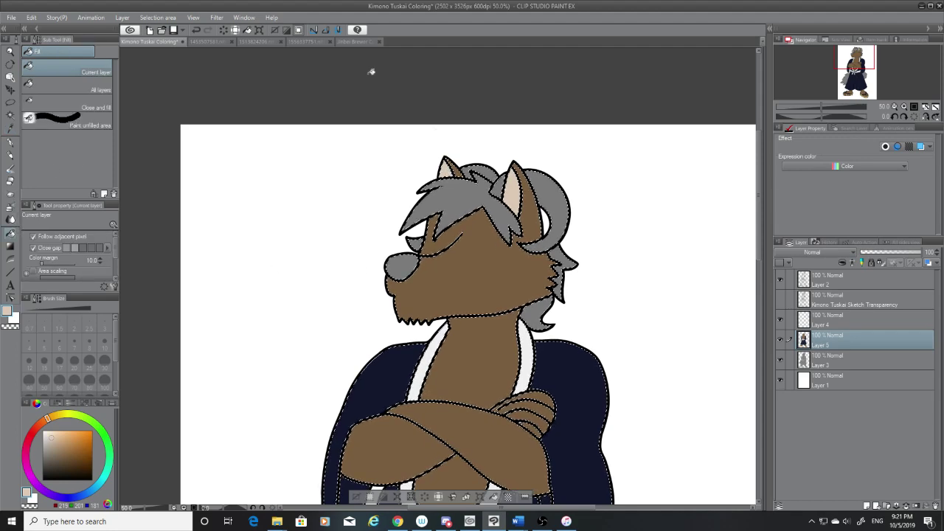
Step: Sample the near-black hair colour from the birthday reference drawing and fill the fringe and the hair tufts behind the head
left_click(262, 41)
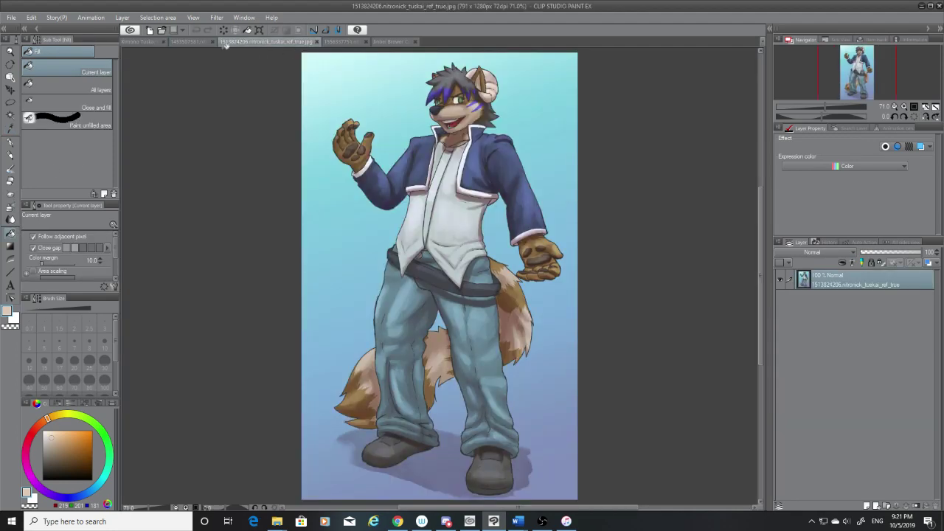
left_click(12, 128)
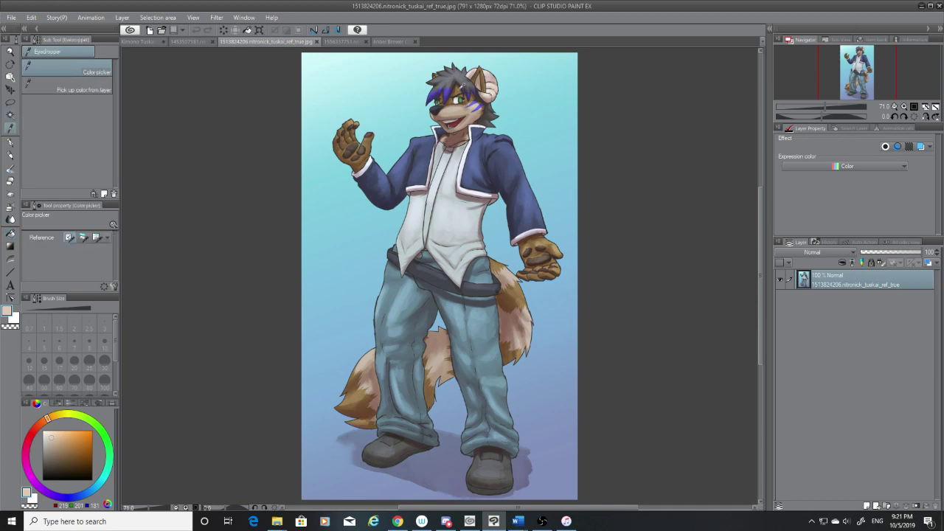
left_click(212, 43)
left_click(447, 103)
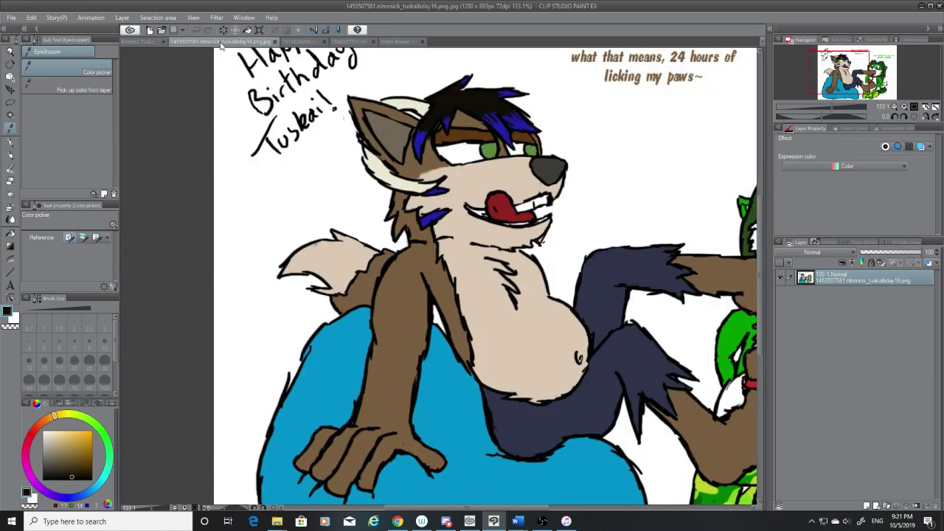
left_click(134, 41)
left_click(10, 233)
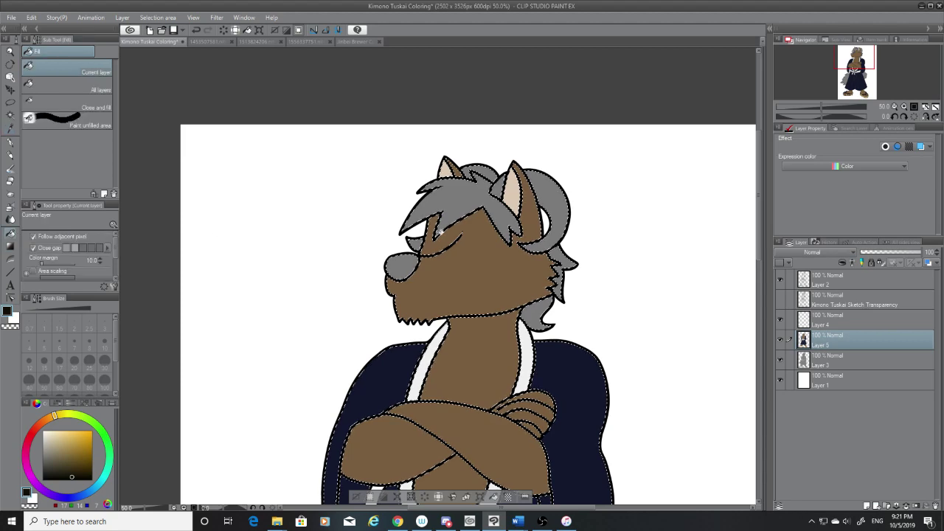
left_click(565, 262)
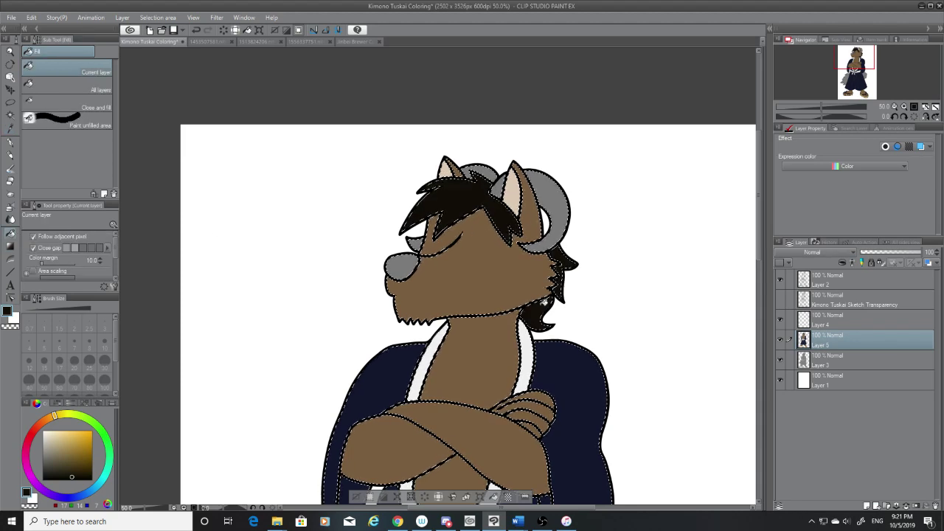
Step: Compare the reference drawings, choose a slightly lighter near-black and refill the fringe and the hair tufts behind the head with it
scroll(583, 271, "up", 2)
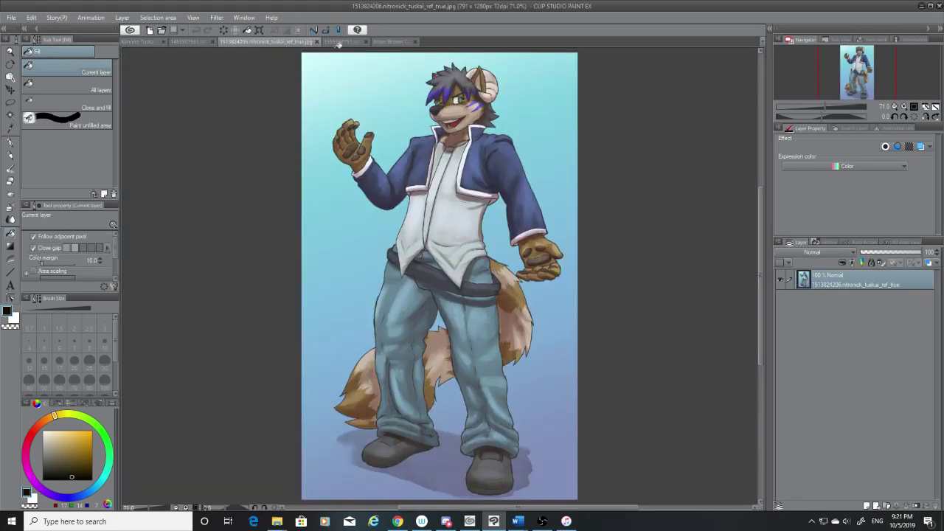
left_click(266, 41)
left_click(373, 41)
left_click(292, 42)
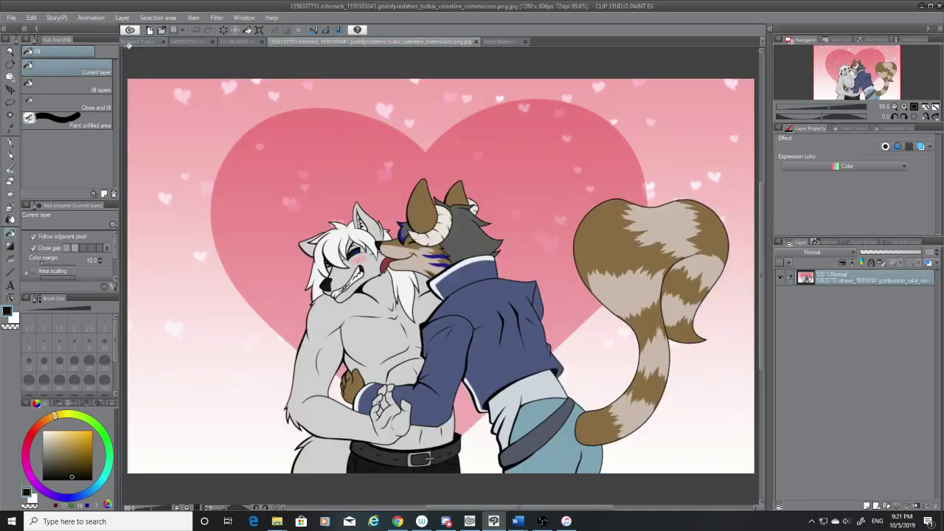
left_click(239, 42)
left_click(154, 43)
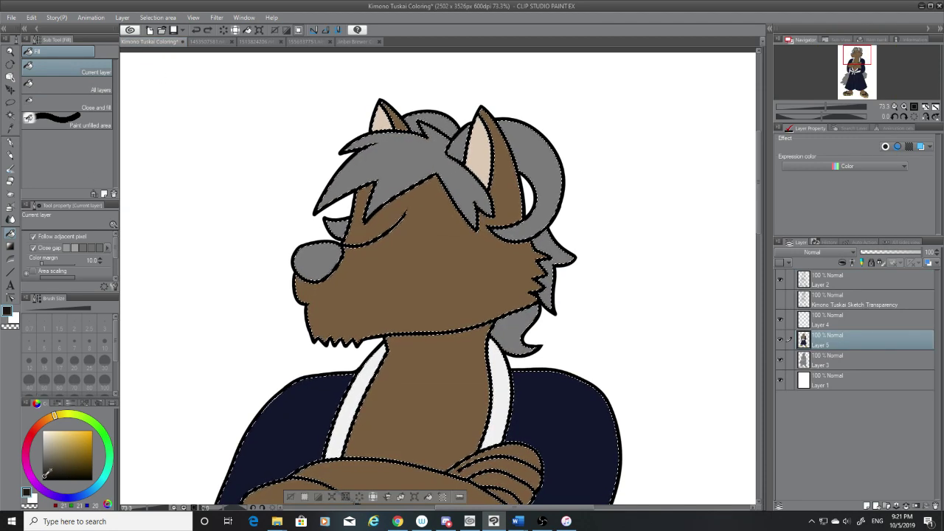
left_click(431, 148)
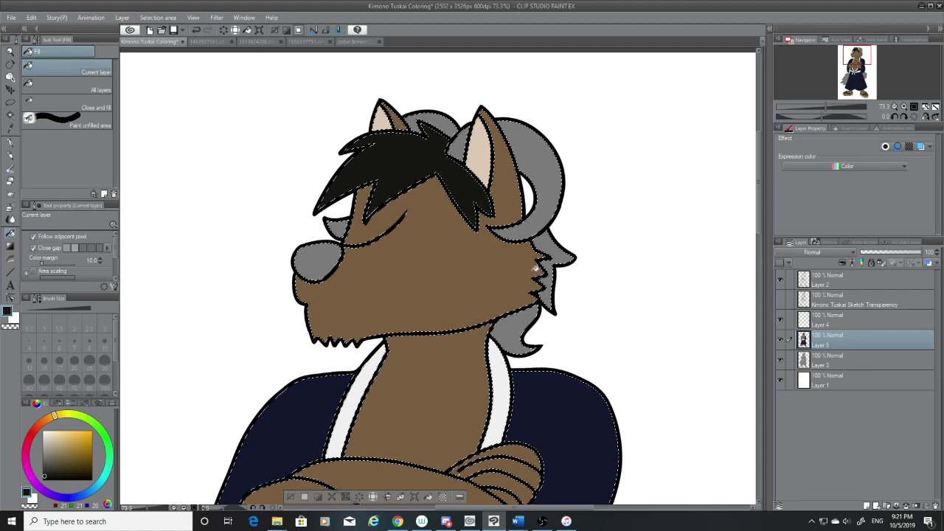
left_click(519, 321)
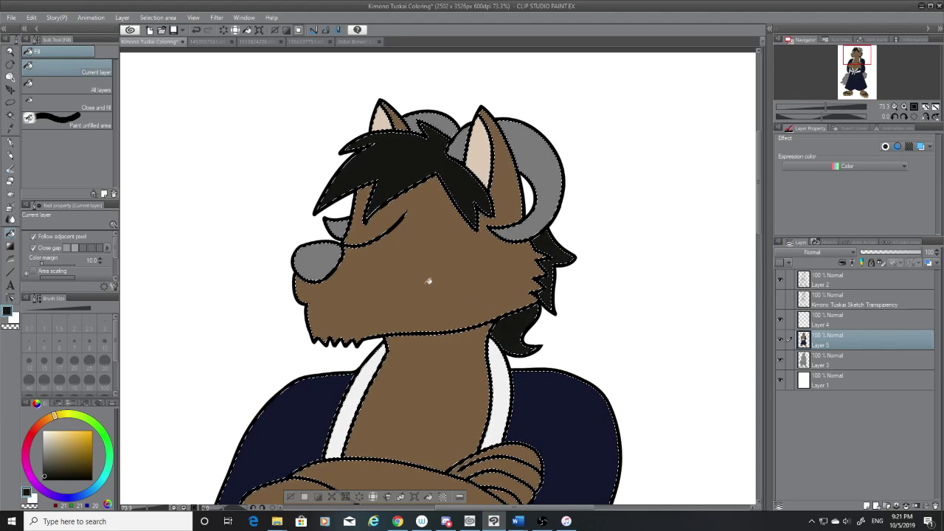
Step: Compare the reference drawings for a nose colour and sample the dark blue-black from the belt in the valentine drawing
left_click(208, 42)
left_click(11, 128)
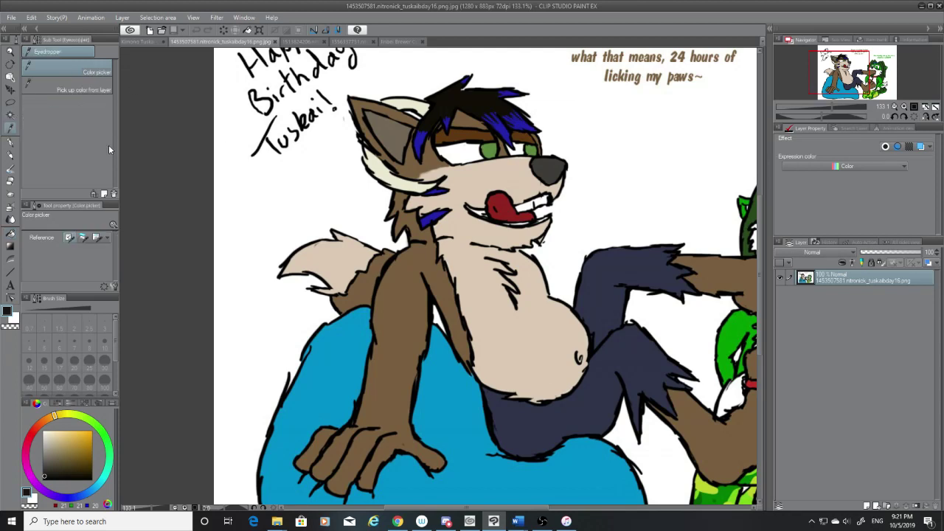
left_click(573, 162)
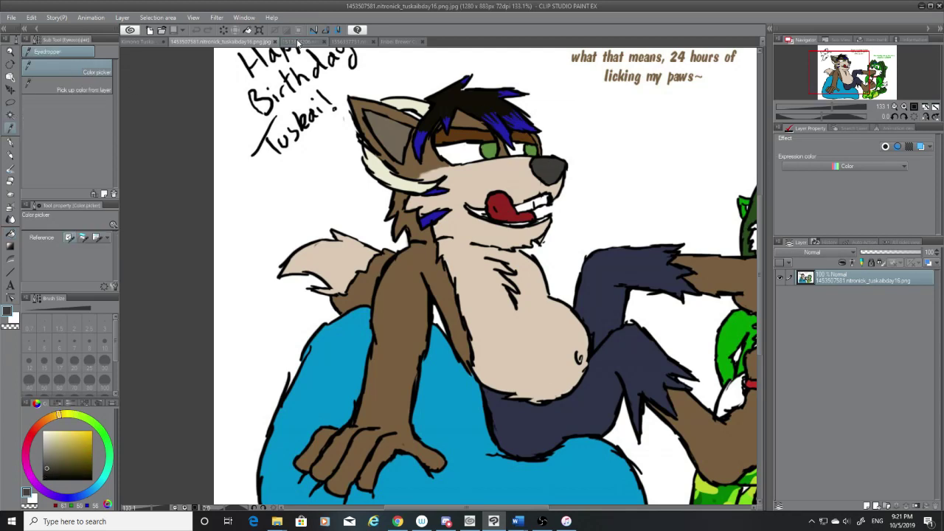
left_click(294, 42)
left_click(391, 42)
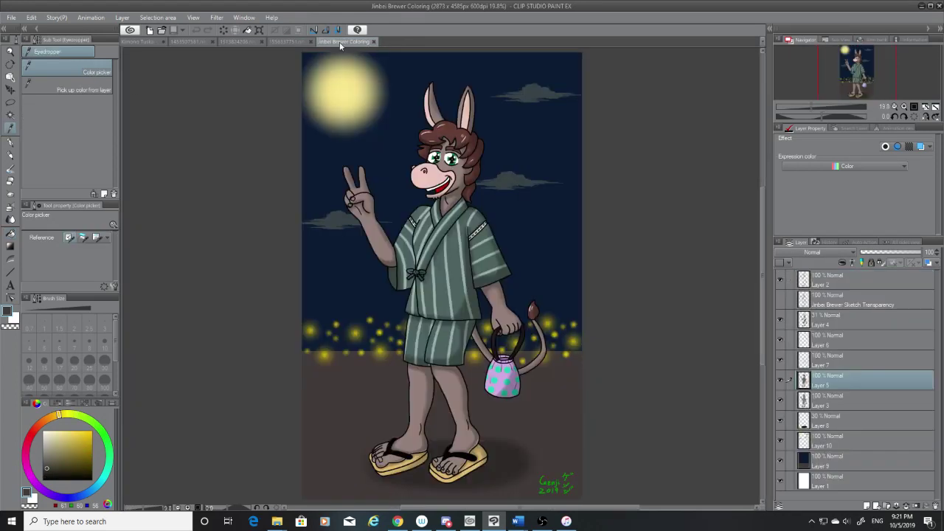
left_click(287, 43)
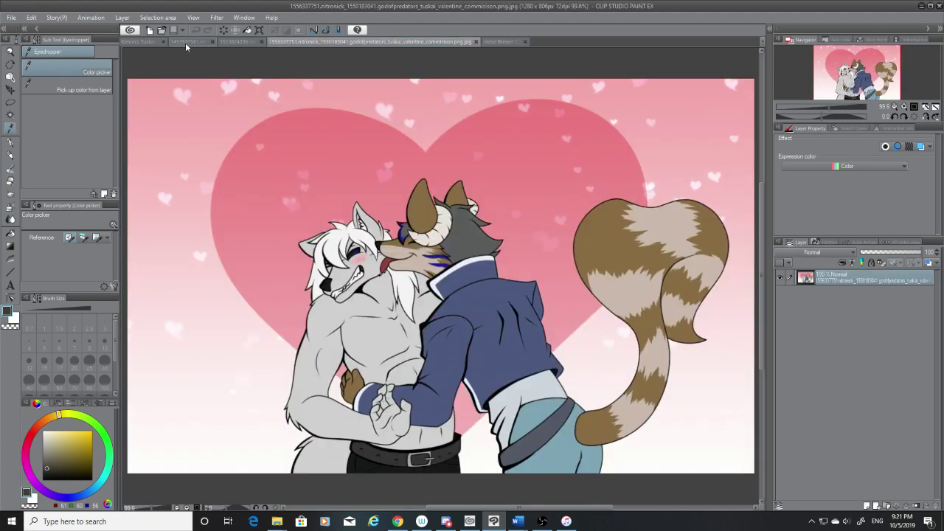
left_click(429, 458)
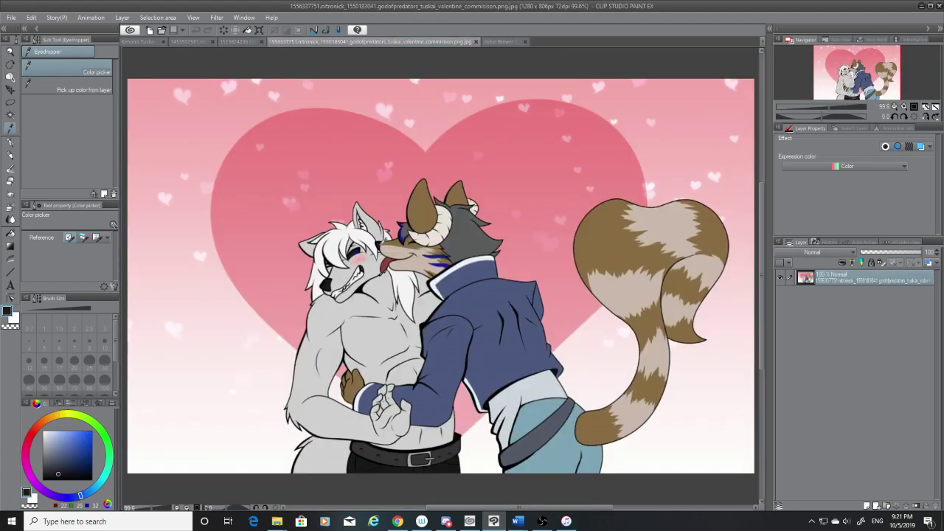
Step: Fill the nose with the sampled blue-black, undo it and refill the nose with a slightly lighter shade
left_click(140, 42)
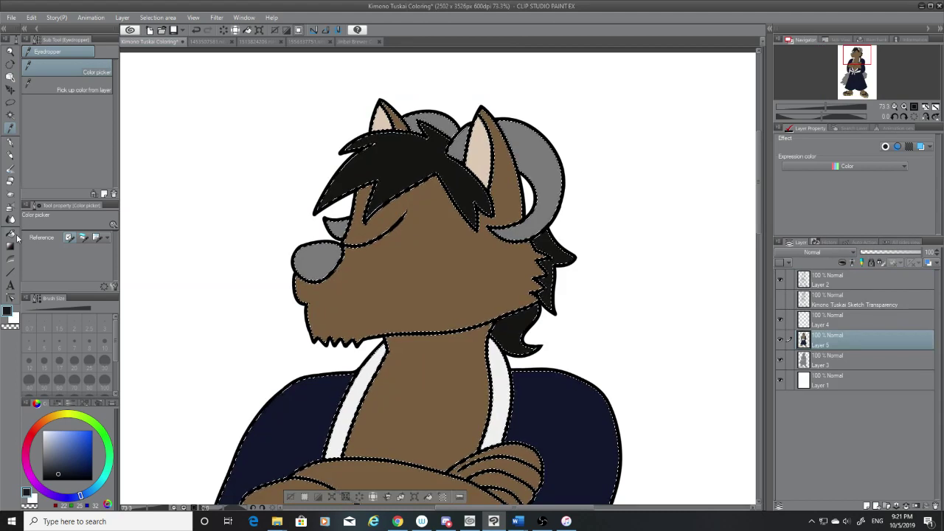
key("g")
left_click(316, 262)
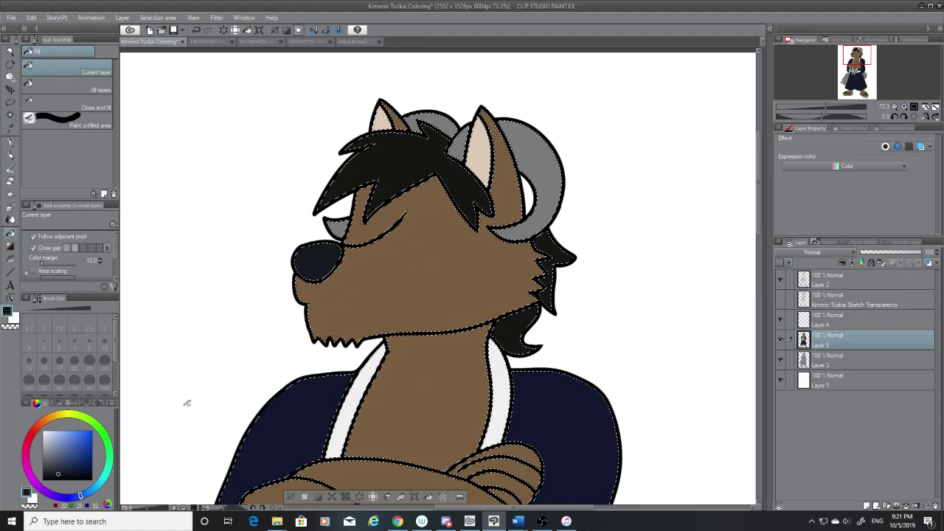
key("ctrl+z")
left_click(51, 473)
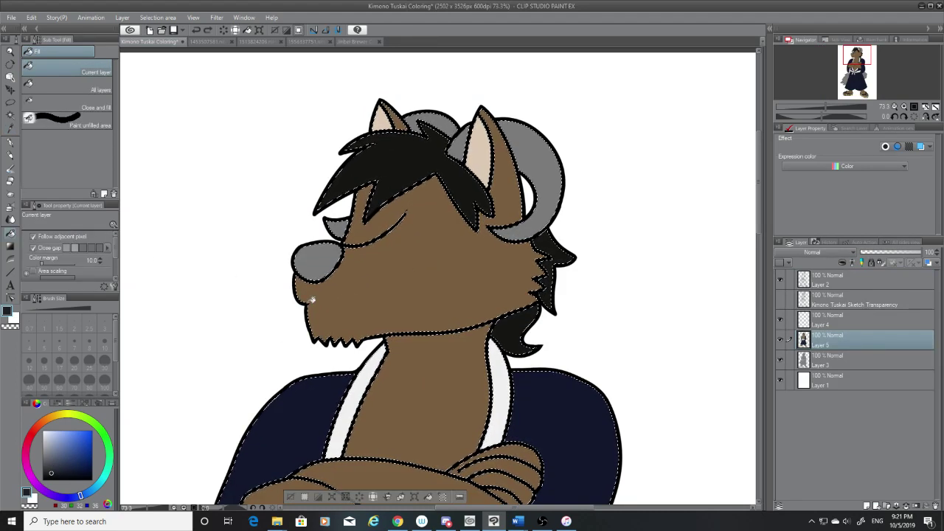
left_click(330, 256)
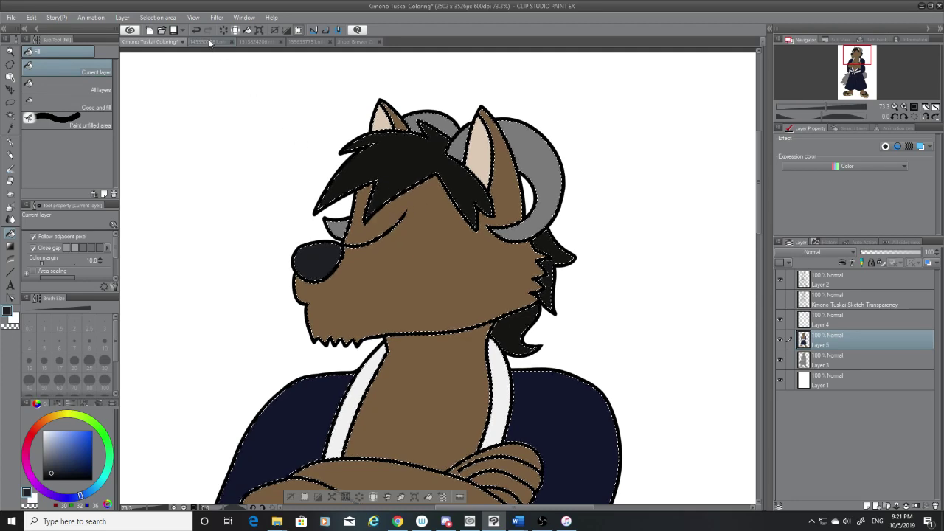
Step: Look through the reference drawings and sample the off-white horn colour from the valentine drawing
left_click(213, 42)
left_click(12, 141)
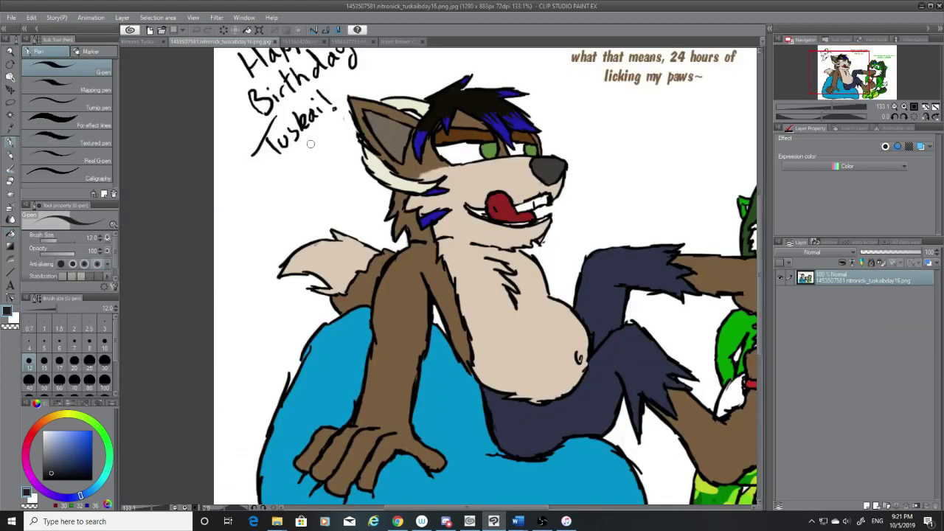
left_click(358, 42)
left_click(290, 42)
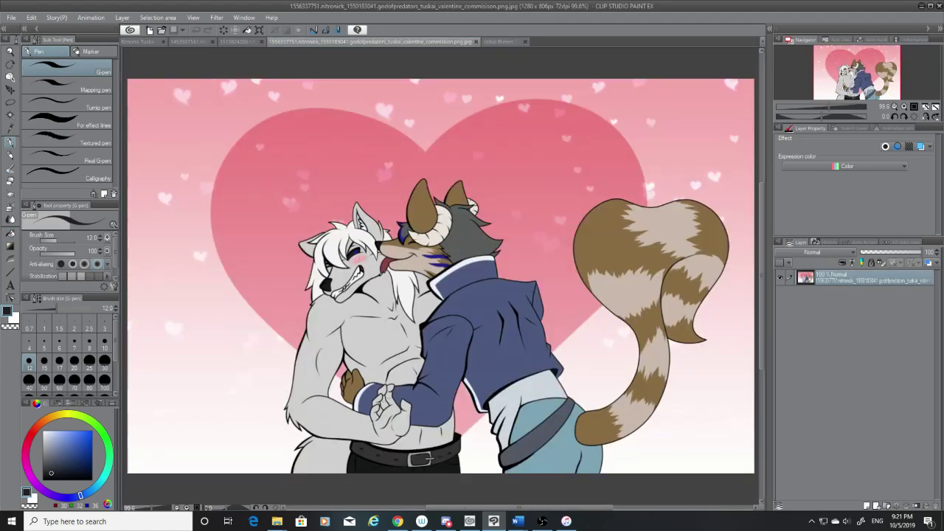
left_click(11, 129)
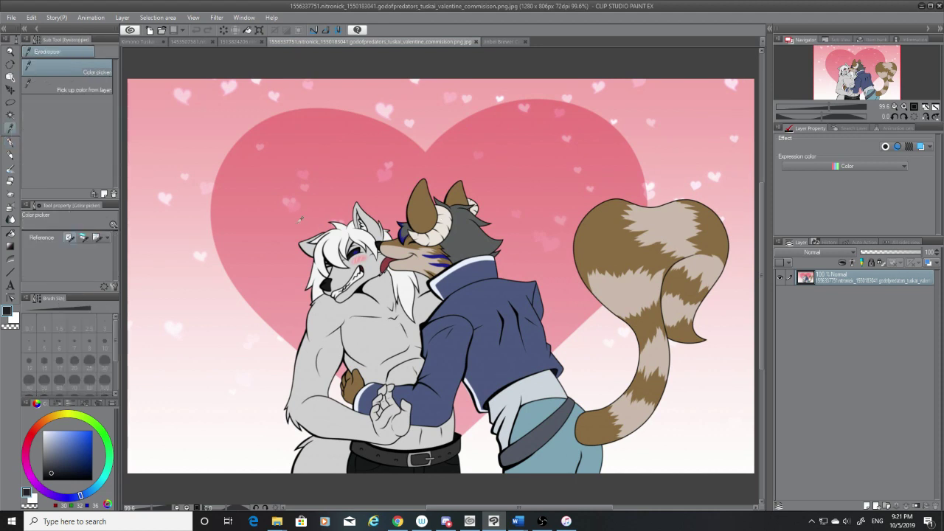
left_click(444, 225)
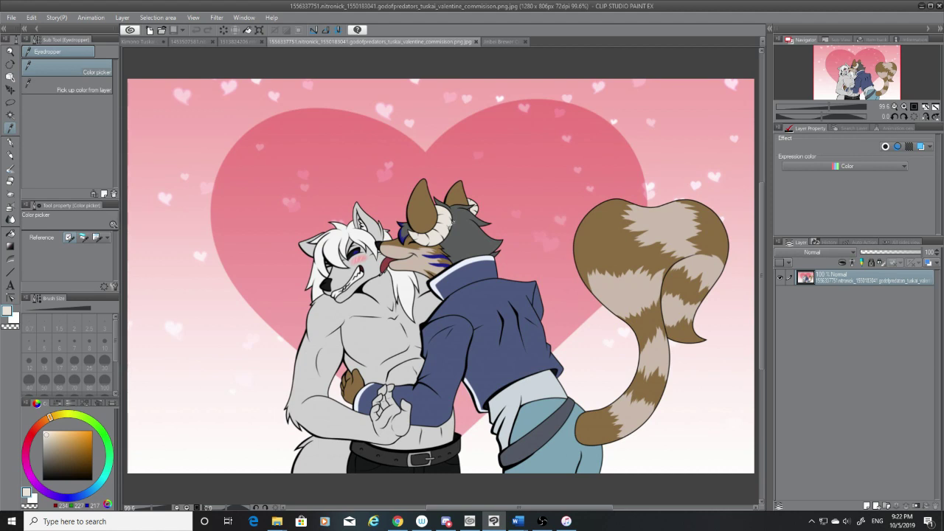
Step: Fill both curled horns with the off-white on Layer 5, showing the sketch layer only as a guide and undoing the stray fringe fill
left_click(145, 42)
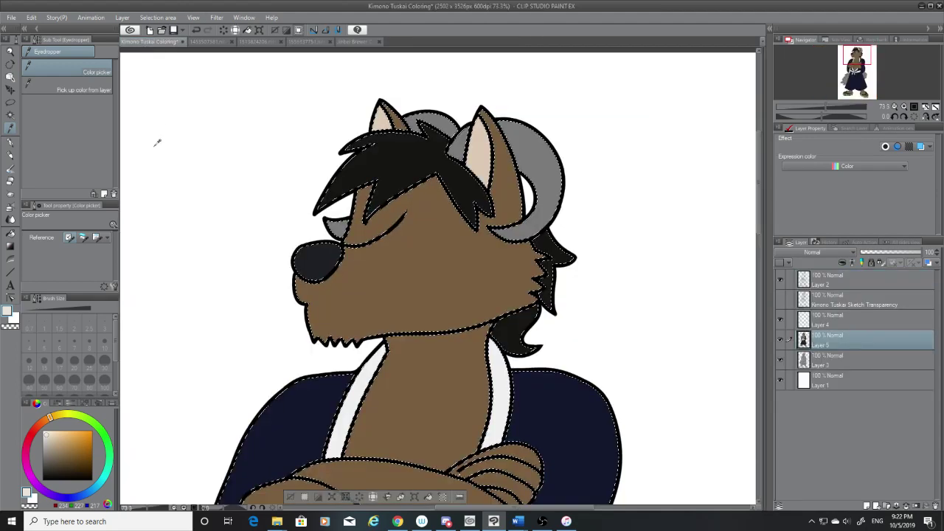
left_click(10, 234)
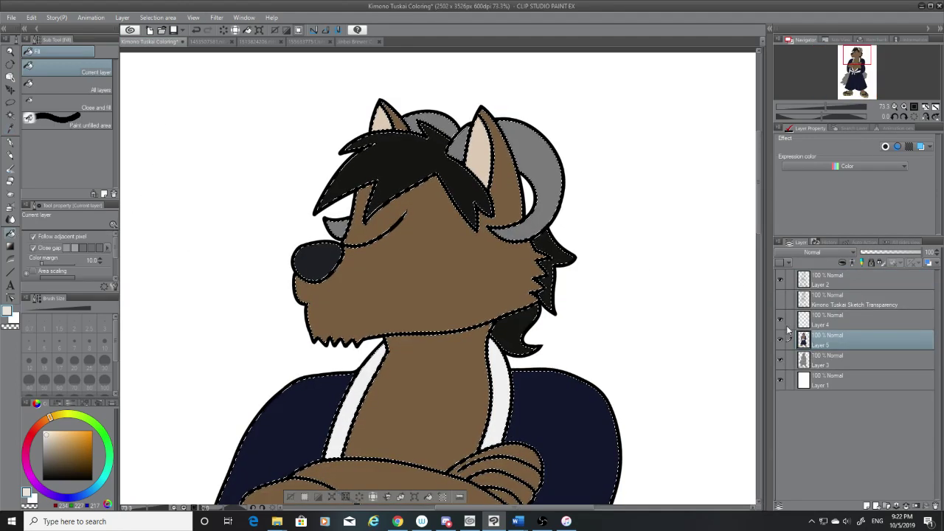
left_click(781, 299)
left_click(562, 180)
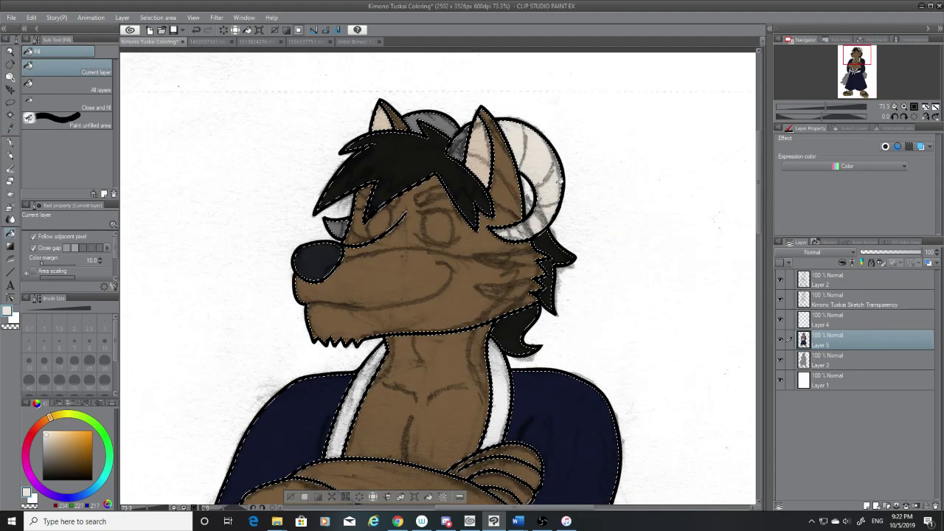
left_click(472, 147)
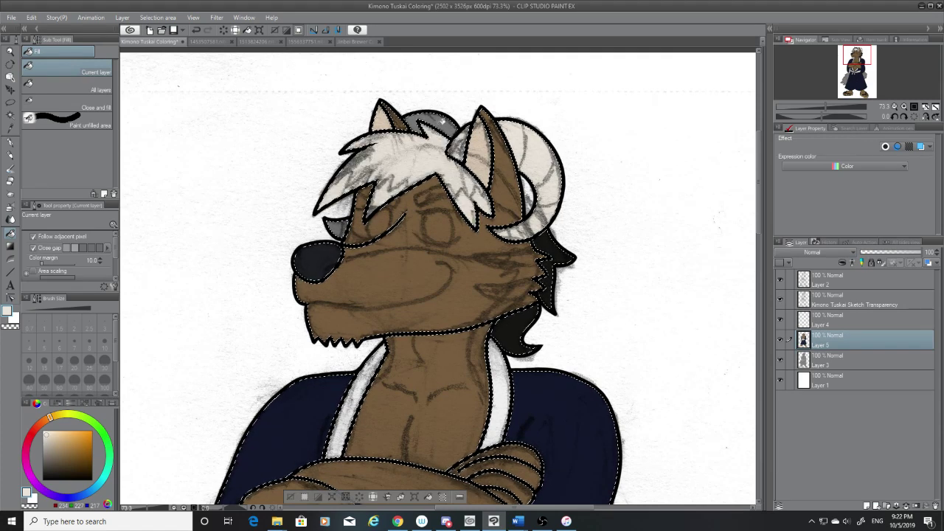
key("ctrl+z")
left_click(442, 121)
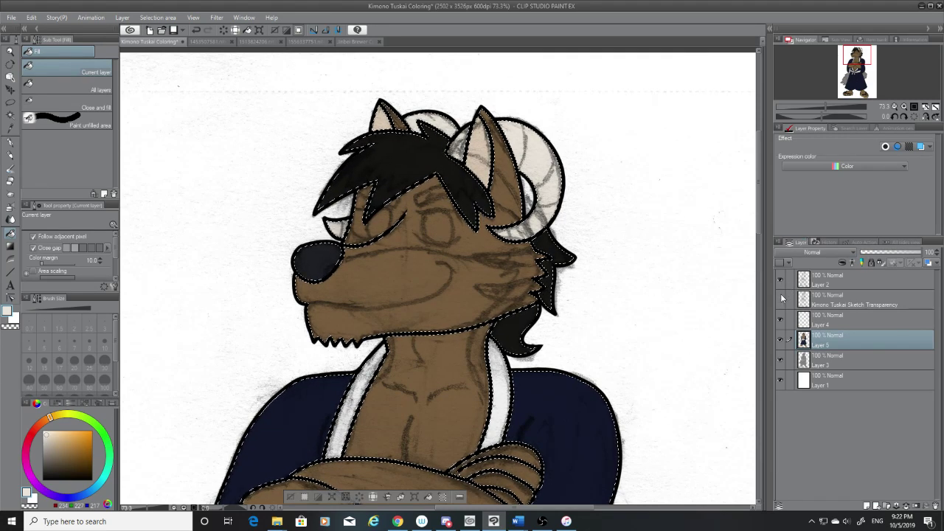
left_click(781, 299)
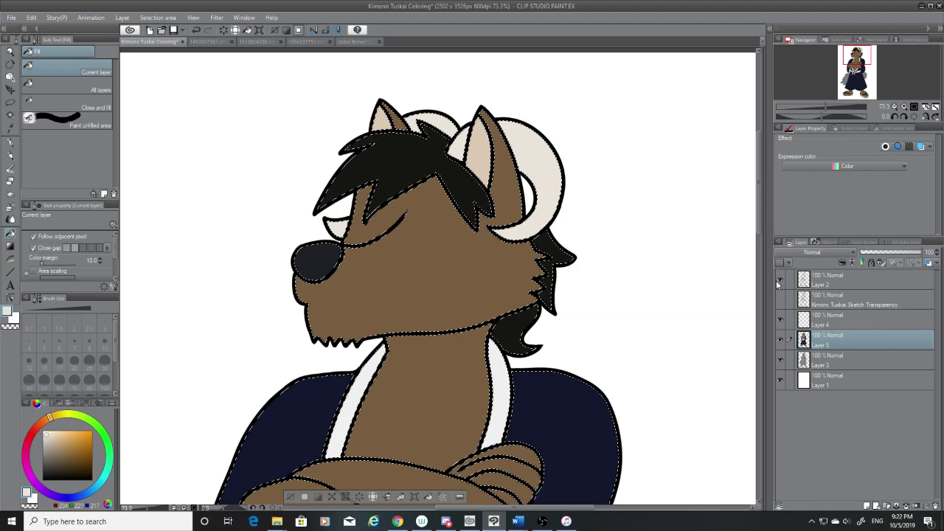
Step: Sample the brown from the character's chest and fill the tail on both sides of the hakama with it
left_click_drag(760, 220, 761, 334)
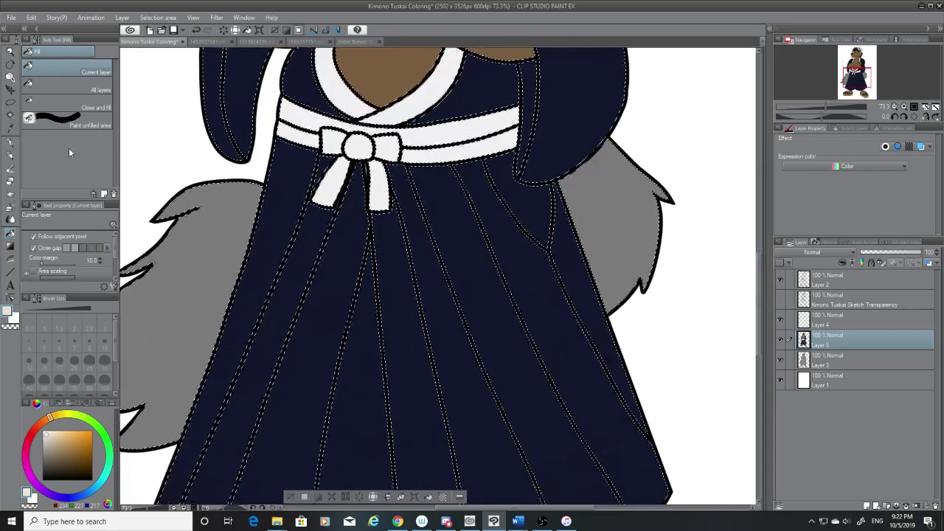
left_click(10, 128)
left_click(367, 81)
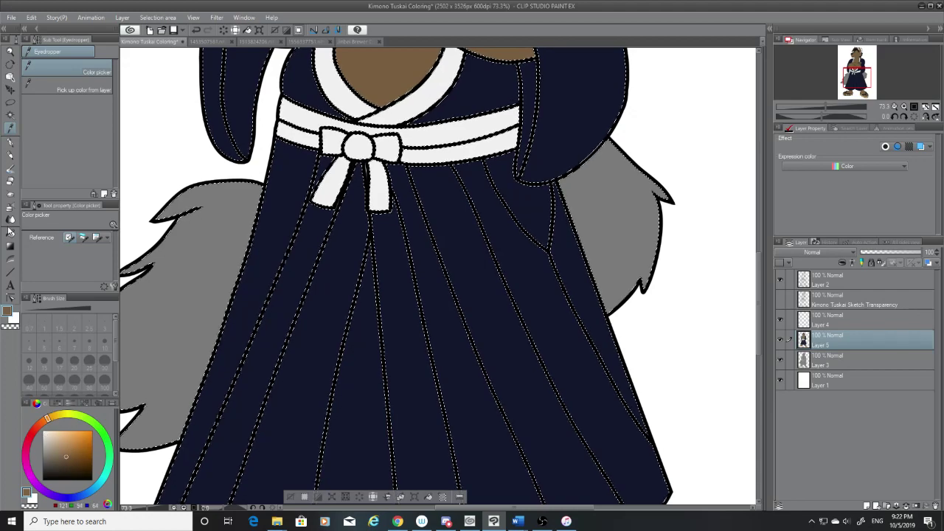
key("g")
left_click(573, 255)
left_click(221, 281)
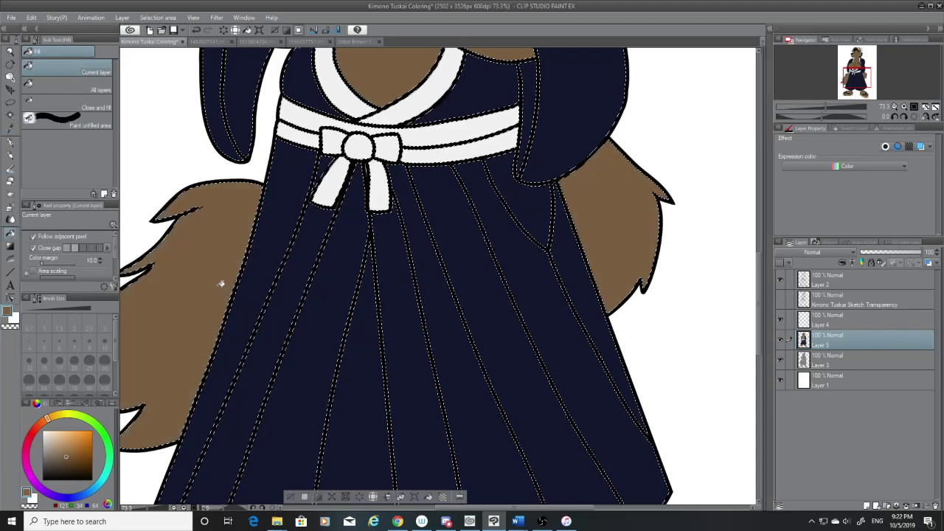
Step: Clear the current selection, check the birthday drawing and select the brown tail, neck and chest areas with the Magic wand
scroll(221, 280, "down", 3)
scroll(221, 281, "down", 2)
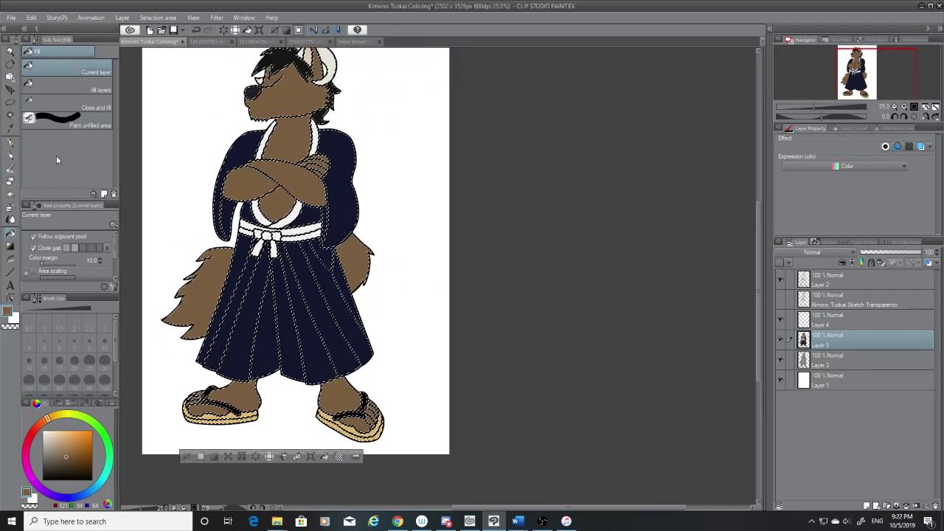
key("w")
key("ctrl+d")
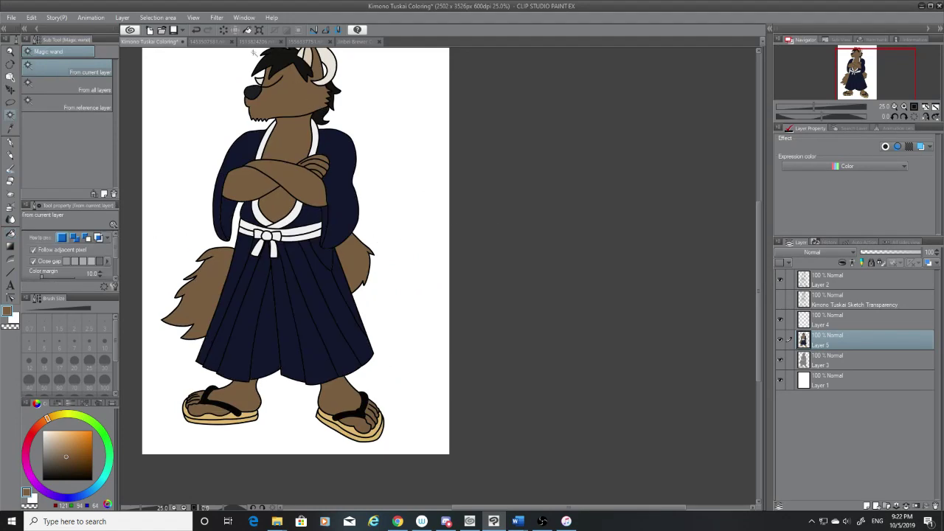
left_click(190, 43)
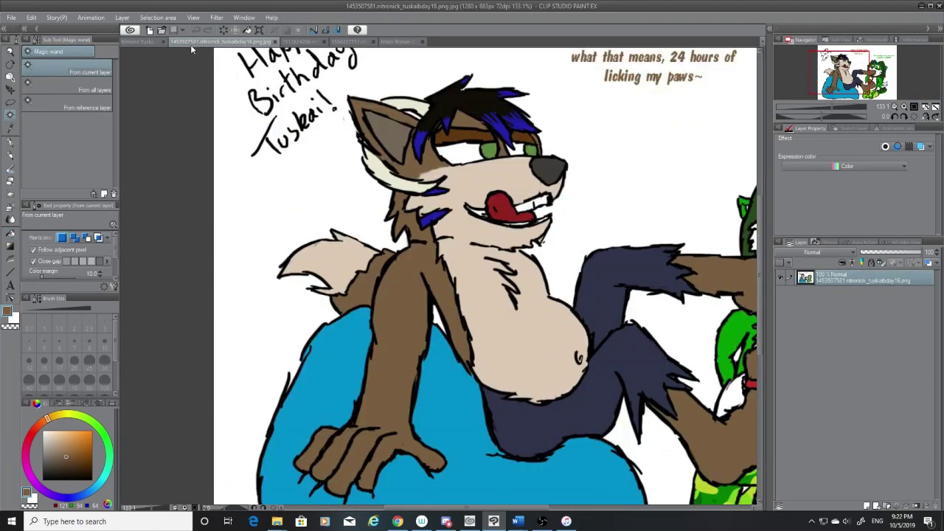
left_click(138, 41)
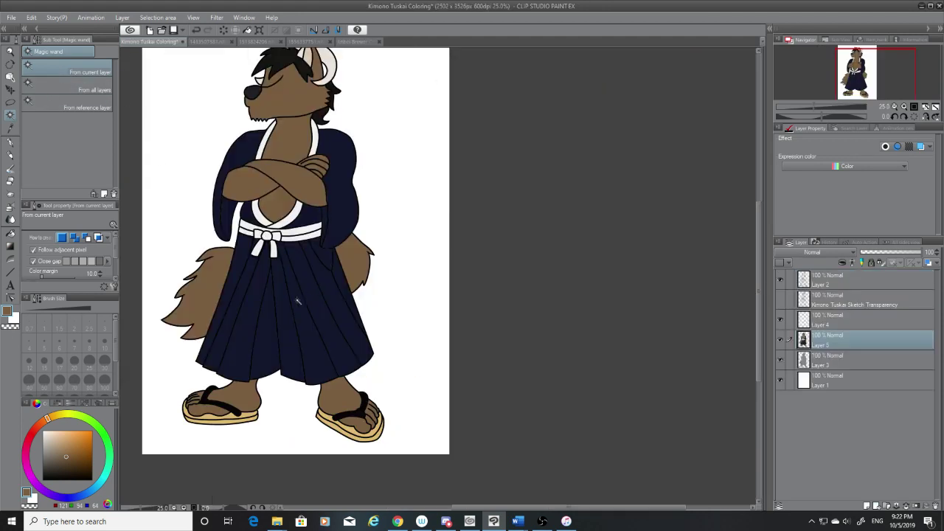
left_click(221, 284)
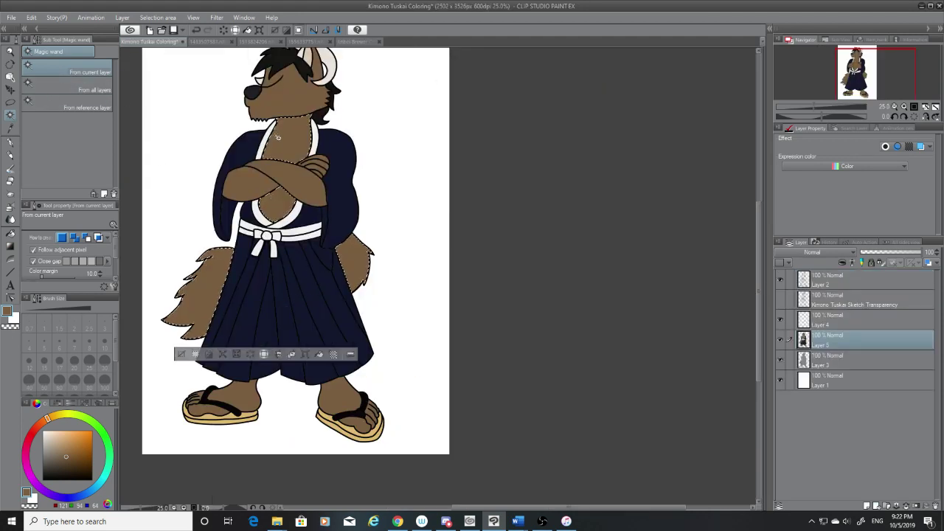
Step: Compare the reference drawings and sample the light beige belly fur colour from the birthday drawing
left_click(261, 42)
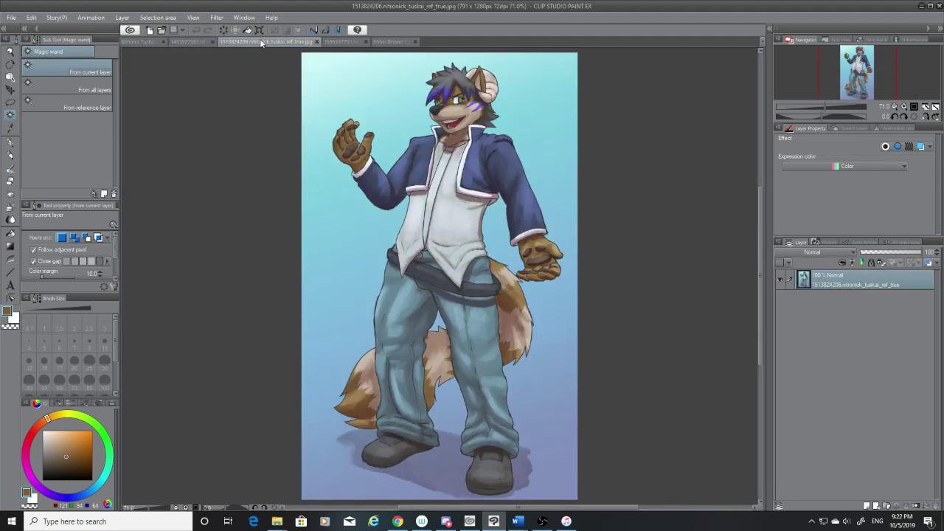
left_click(10, 125)
left_click(195, 42)
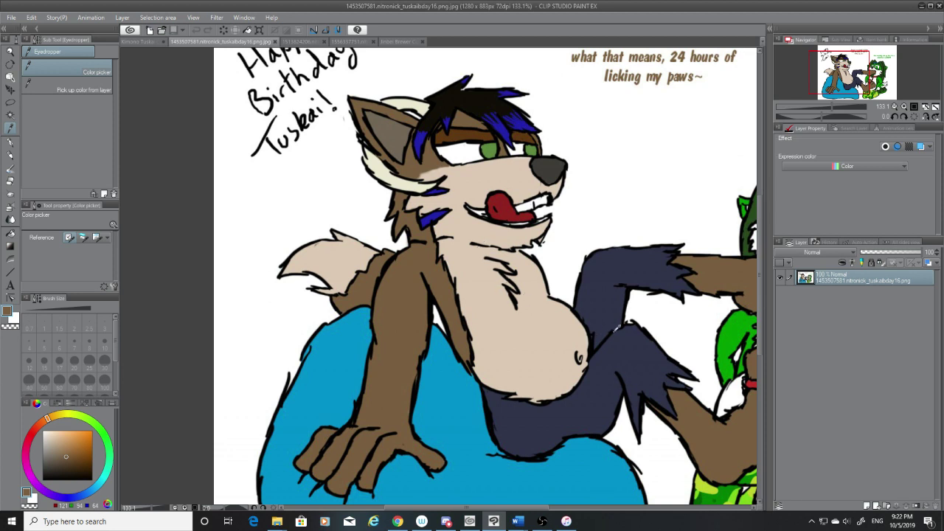
left_click(481, 278)
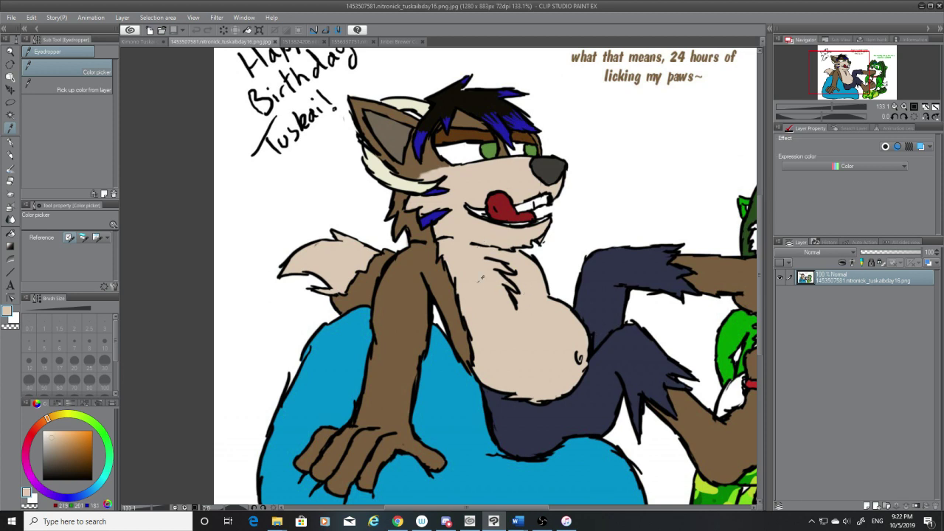
Step: Compare the tail markings in the birthday, full-body and valentine reference drawings, and return to the kimono drawing
left_click(151, 41)
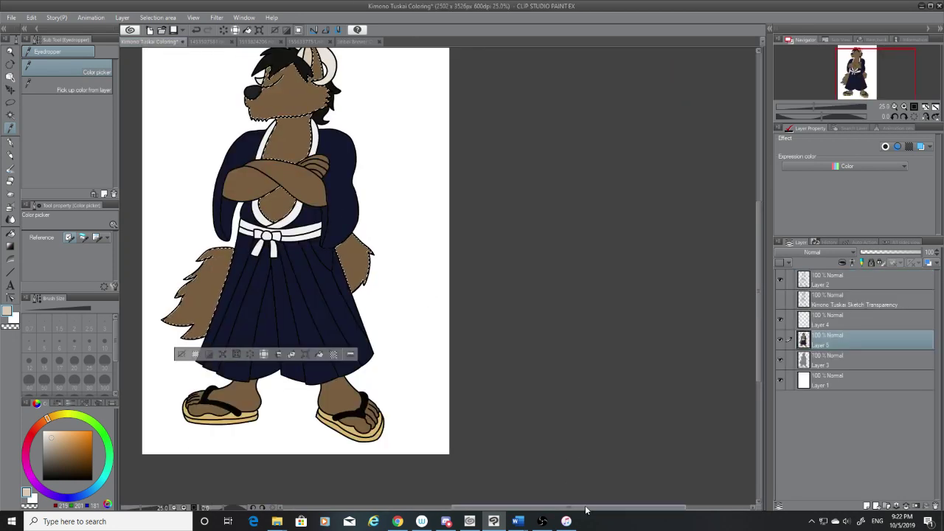
left_click_drag(586, 506, 522, 507)
left_click(205, 43)
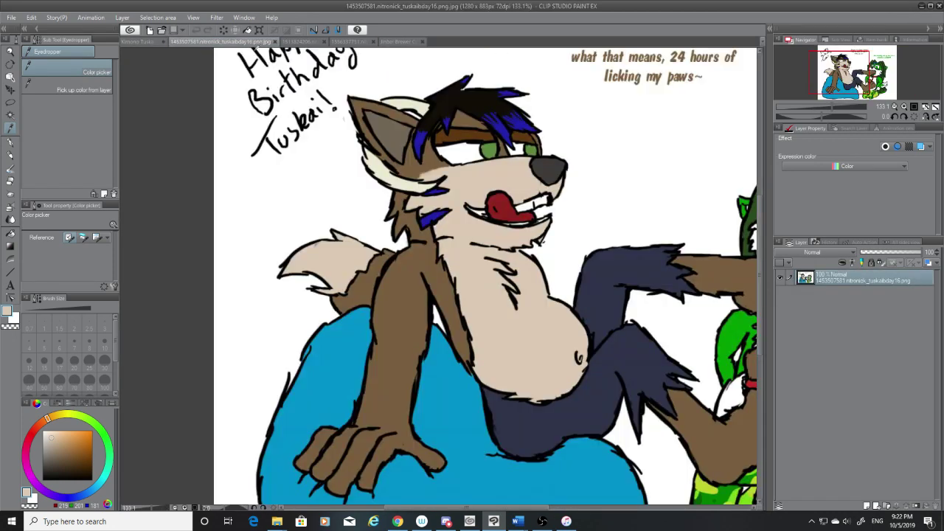
left_click(281, 41)
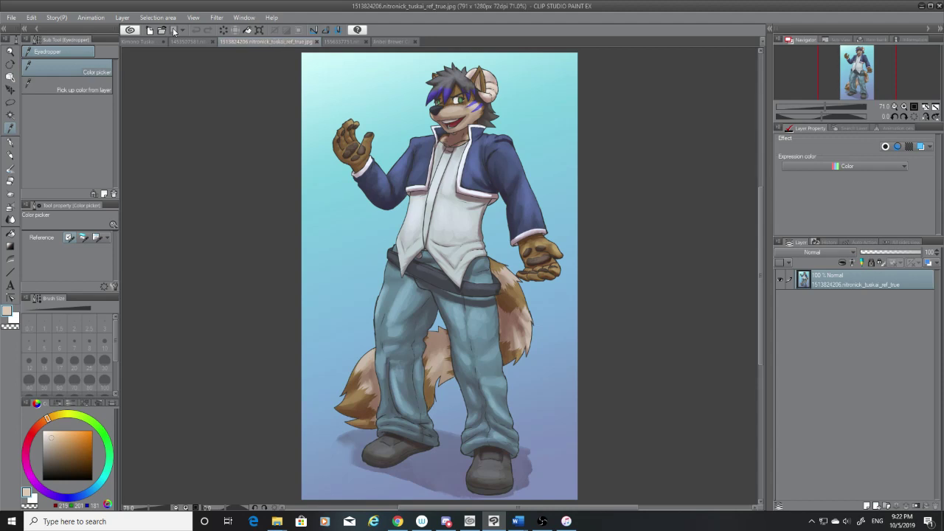
left_click(338, 42)
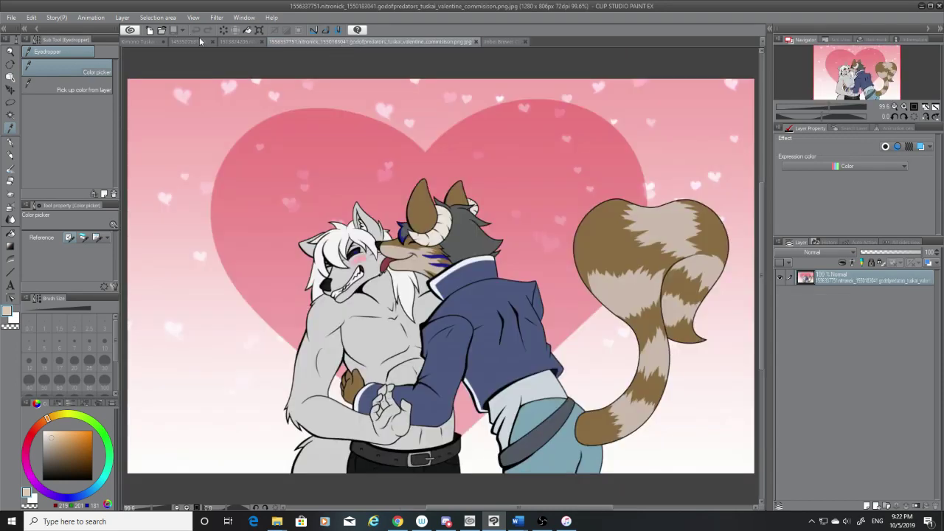
left_click(242, 42)
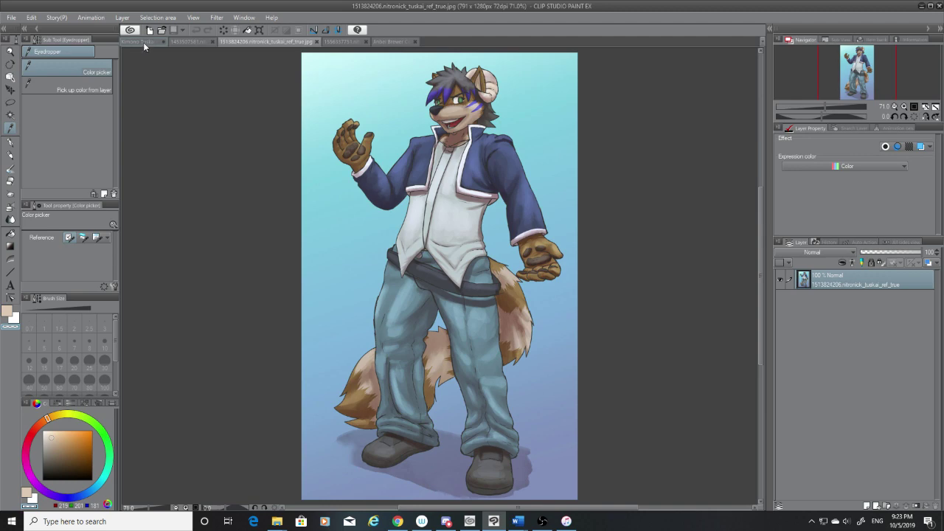
left_click(144, 42)
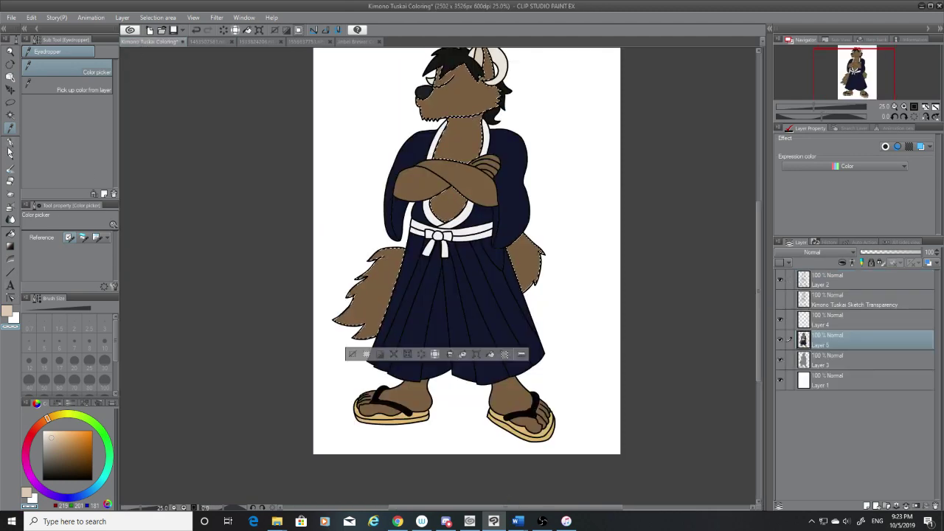
Step: Show the sketch layer, choose the G-pen at size 12 and make the sampled light beige the drawing colour, undoing the test stroke
left_click(11, 141)
scroll(467, 461, "up", 3)
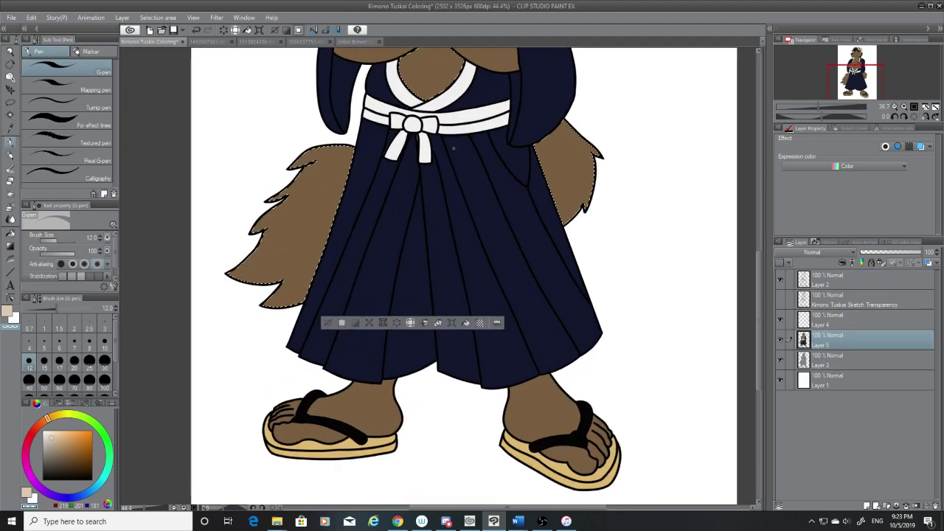
scroll(312, 164, "up", 3)
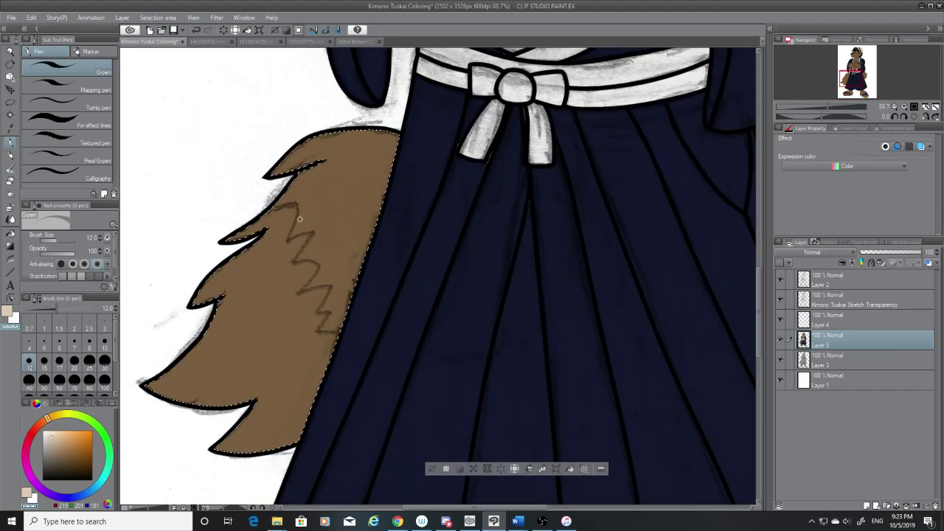
left_click_drag(262, 211, 299, 200)
key("ctrl+z")
left_click(8, 310)
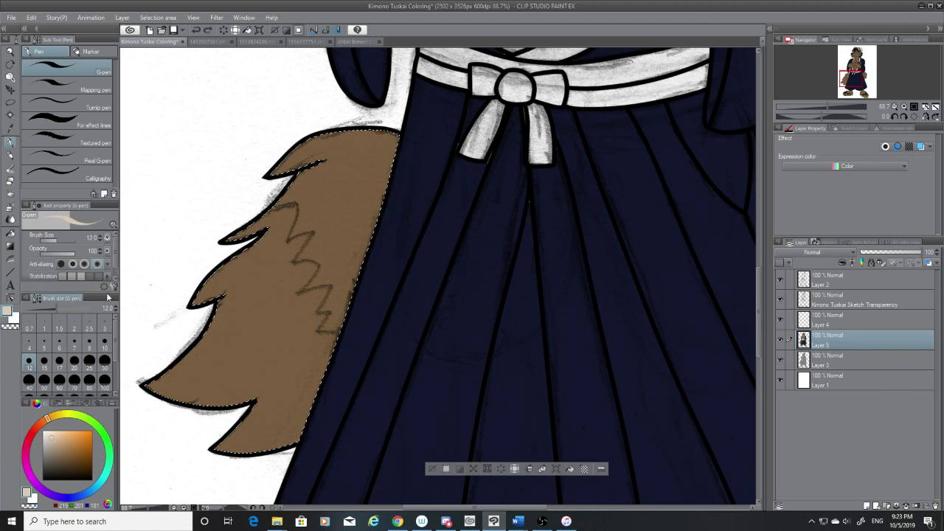
Step: Trace the sketched zigzag marking on the left tail section in light beige, redoing faulty strokes, and hide the sketch layer
mouse_move(269, 210)
left_mouse_down()
mouse_move(313, 200)
mouse_move(301, 200)
mouse_move(290, 242)
left_mouse_up()
key("ctrl+z")
key("ctrl+z")
key("ctrl+z")
mouse_move(295, 206)
left_mouse_down()
mouse_move(298, 235)
mouse_move(288, 240)
mouse_move(319, 232)
mouse_move(292, 260)
mouse_move(325, 267)
left_mouse_up()
key("ctrl+z")
key("ctrl+z")
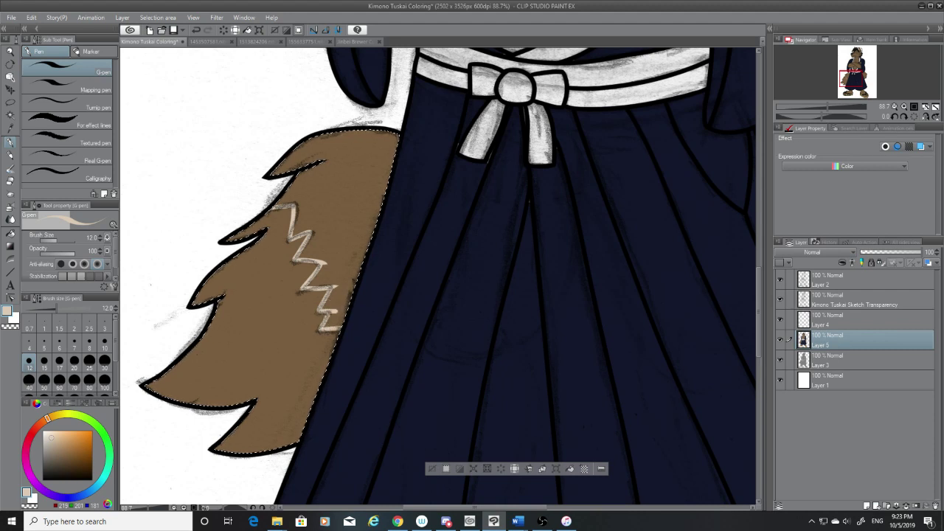
left_click(779, 299)
key("ctrl+z")
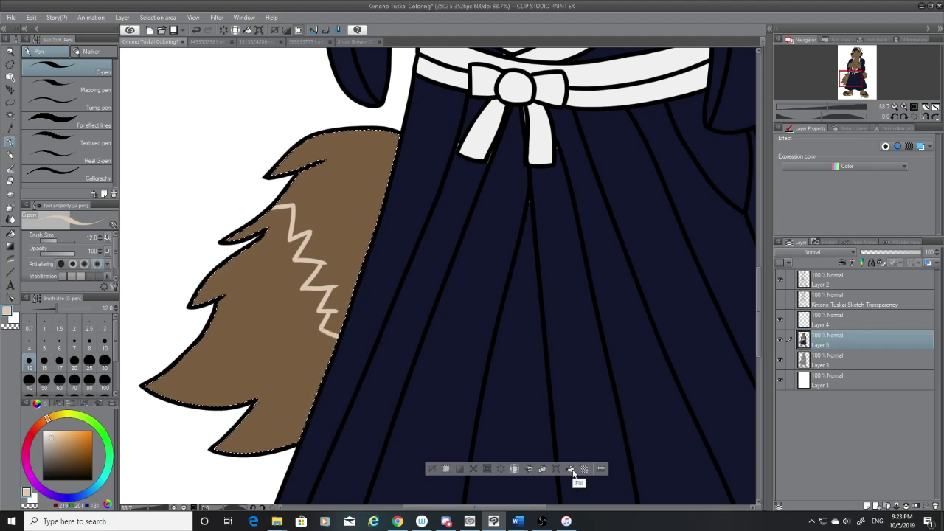
Step: Thicken the inner side of the left tail's beige zigzag with the G-pen at size 20
scroll(222, 208, "up", 4)
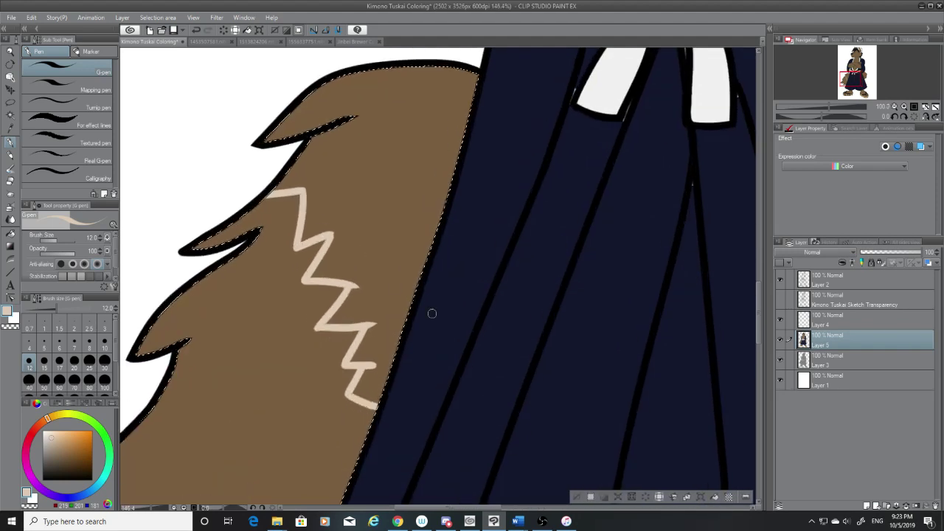
left_click(74, 363)
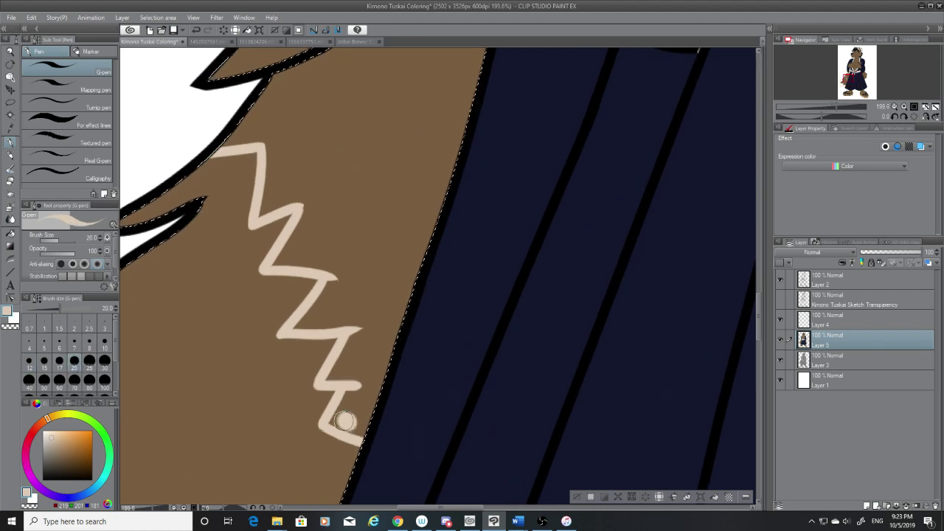
mouse_move(336, 422)
left_mouse_down()
mouse_move(371, 437)
mouse_move(344, 414)
mouse_move(349, 376)
mouse_move(328, 423)
mouse_move(338, 412)
mouse_move(337, 424)
mouse_move(384, 439)
mouse_move(358, 422)
mouse_move(354, 377)
mouse_move(330, 379)
mouse_move(352, 373)
mouse_move(355, 429)
mouse_move(366, 360)
left_mouse_up()
key("ctrl+z")
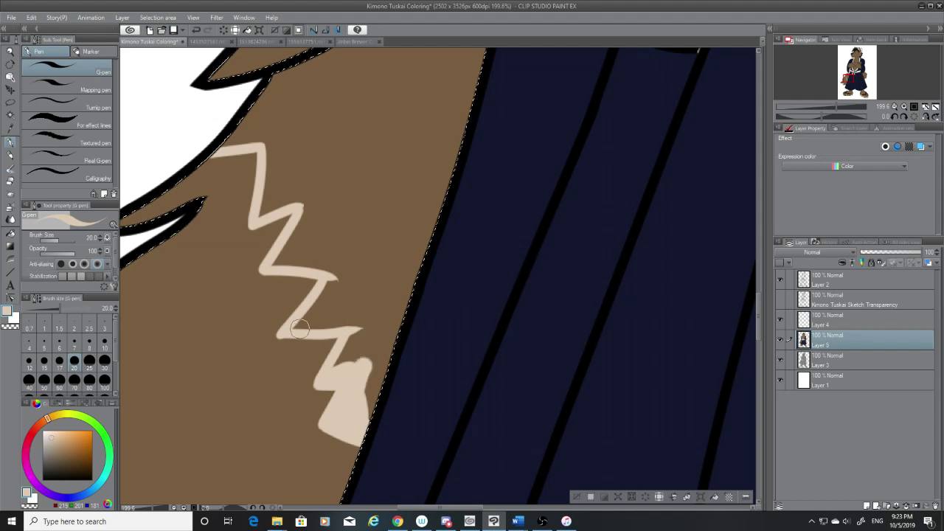
mouse_move(300, 330)
left_mouse_down()
mouse_move(367, 332)
mouse_move(338, 361)
mouse_move(354, 317)
mouse_move(308, 316)
mouse_move(331, 276)
mouse_move(288, 260)
mouse_move(306, 218)
mouse_move(298, 251)
left_mouse_up()
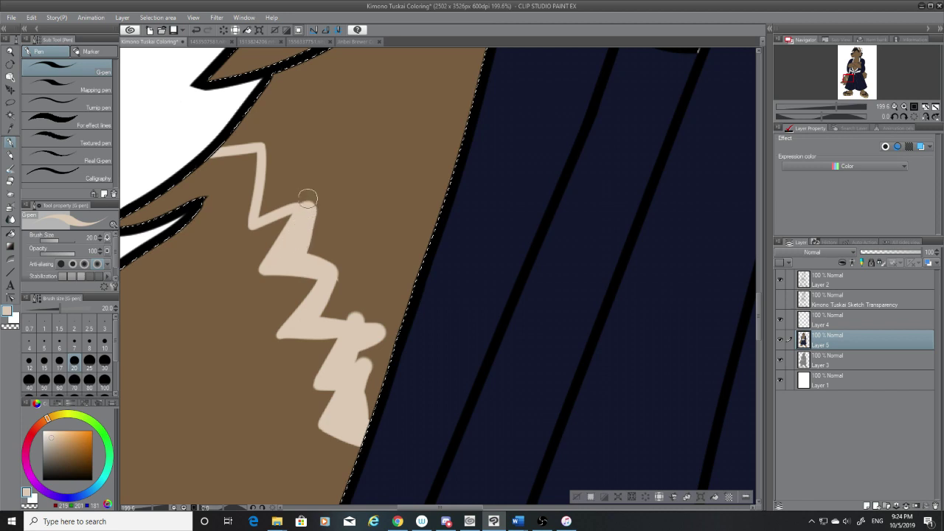
mouse_move(308, 198)
left_mouse_down()
mouse_move(264, 214)
mouse_move(269, 145)
mouse_move(250, 132)
mouse_move(221, 135)
mouse_move(318, 138)
left_mouse_up()
Step: Paint the upper part of the left tail section, from the zigzag to the hakama, light beige with the G-pen at size 70
scroll(460, 234, "down", 3)
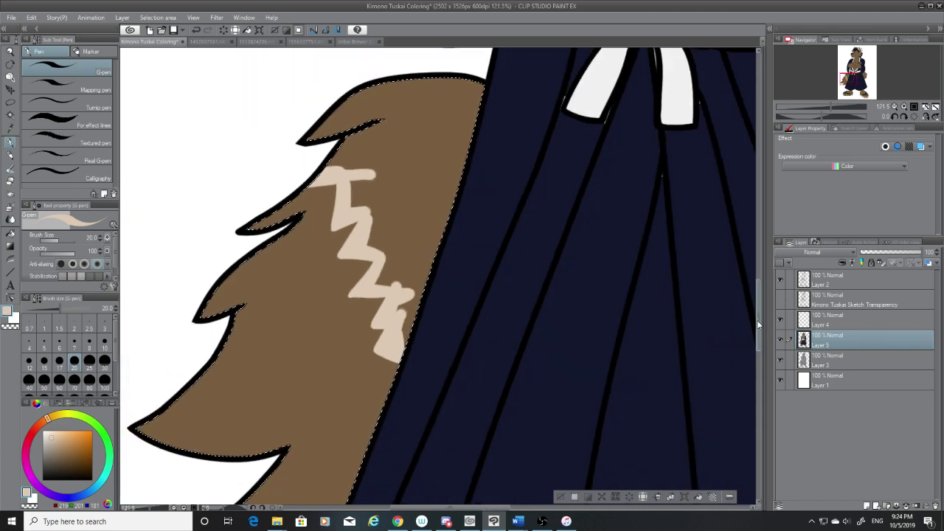
left_click_drag(758, 319, 759, 308)
left_click(74, 379)
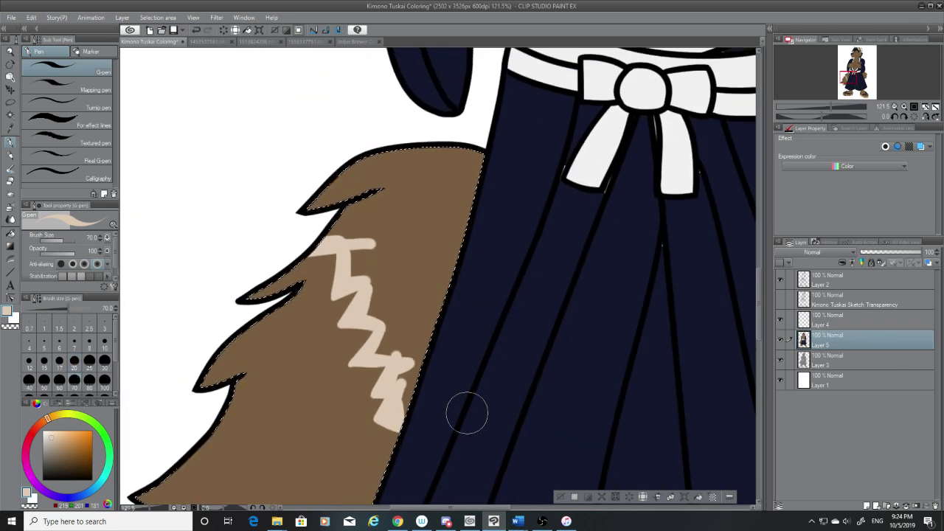
mouse_move(428, 412)
left_mouse_down()
mouse_move(413, 411)
mouse_move(394, 342)
mouse_move(373, 348)
left_mouse_up()
left_click(75, 362)
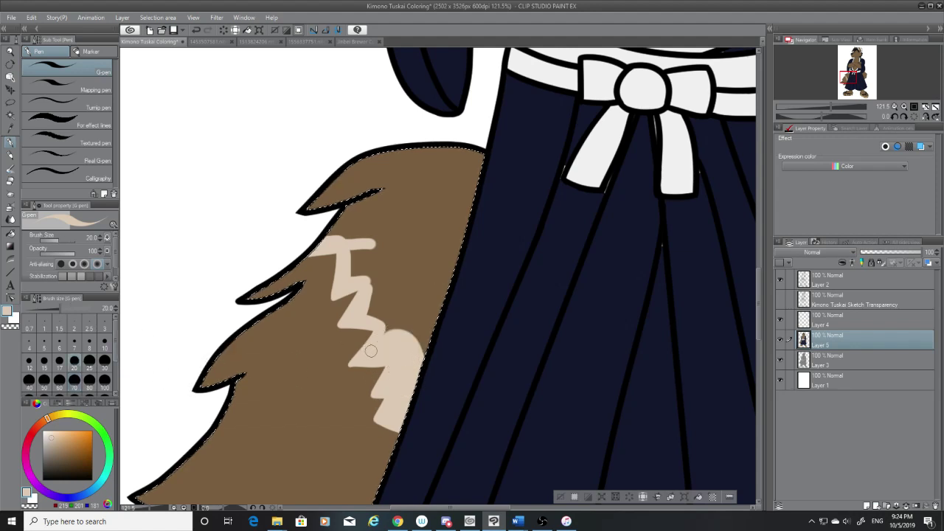
left_click(74, 379)
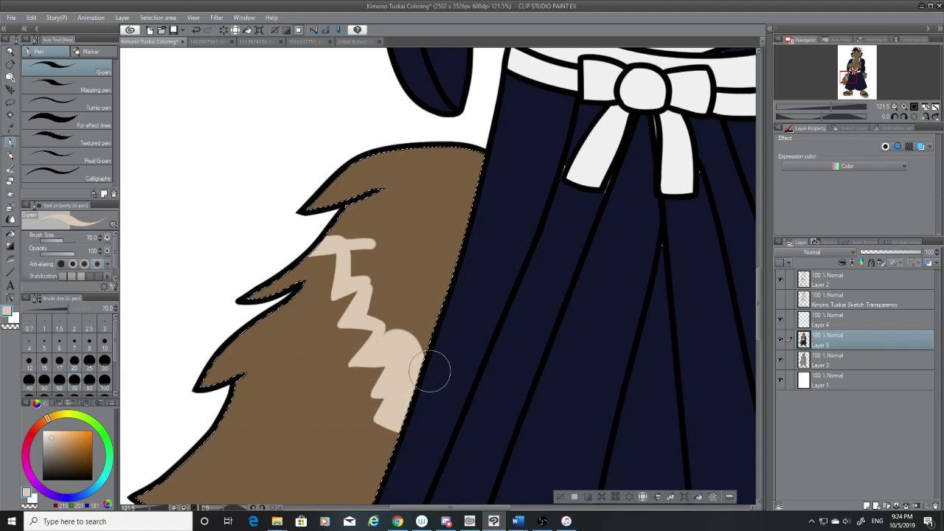
mouse_move(430, 368)
left_mouse_down()
mouse_move(383, 295)
mouse_move(382, 304)
mouse_move(373, 264)
mouse_move(364, 252)
mouse_move(363, 267)
mouse_move(358, 243)
mouse_move(332, 223)
mouse_move(327, 172)
mouse_move(343, 162)
mouse_move(476, 161)
mouse_move(441, 332)
mouse_move(344, 196)
mouse_move(436, 281)
mouse_move(428, 288)
mouse_move(377, 161)
mouse_move(467, 213)
mouse_move(424, 190)
left_mouse_up()
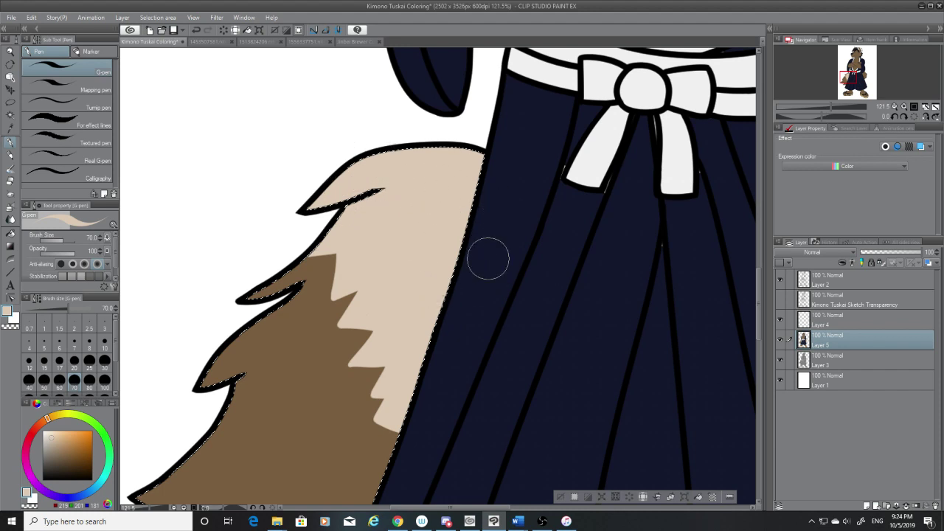
Step: Show the sketch layer over the right tail section and check its markings against the full-body reference drawing
left_click_drag(425, 507, 534, 519)
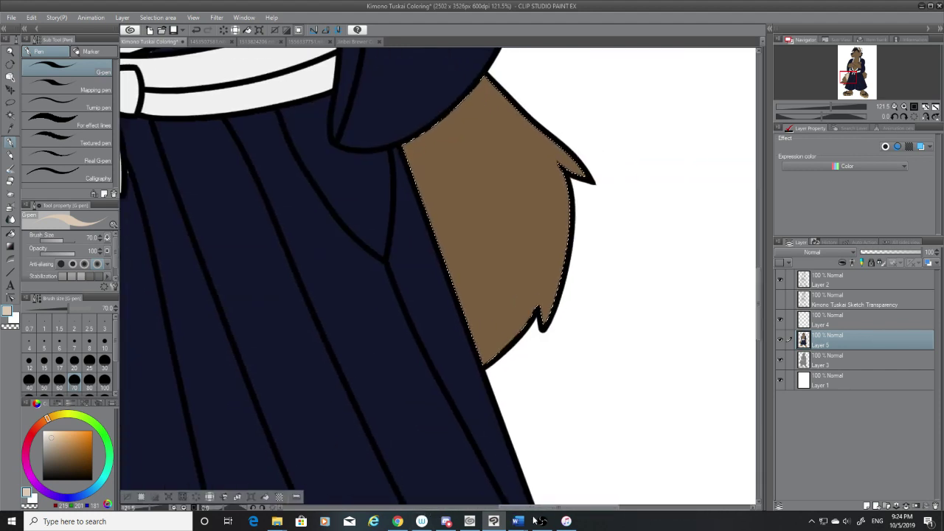
left_click(781, 301)
scroll(502, 84, "up", 1)
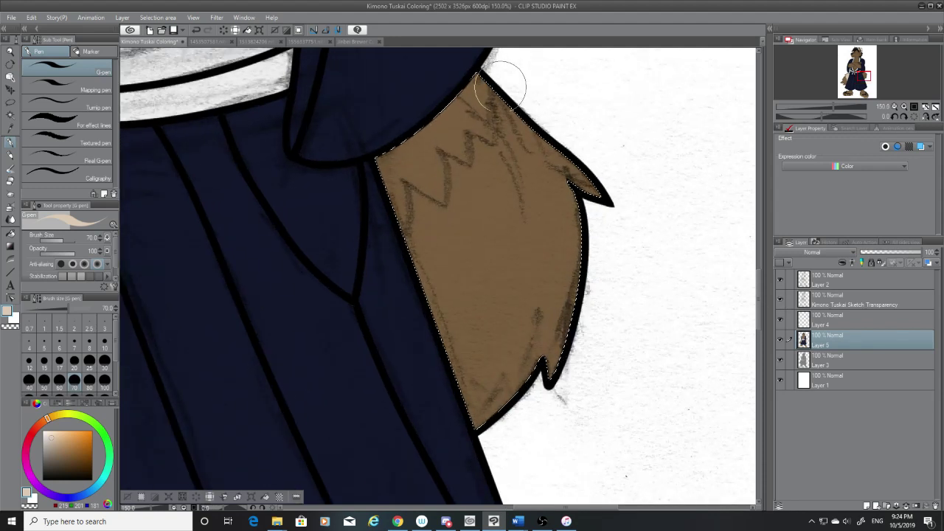
scroll(544, 161, "up", 1)
scroll(544, 161, "up", 1)
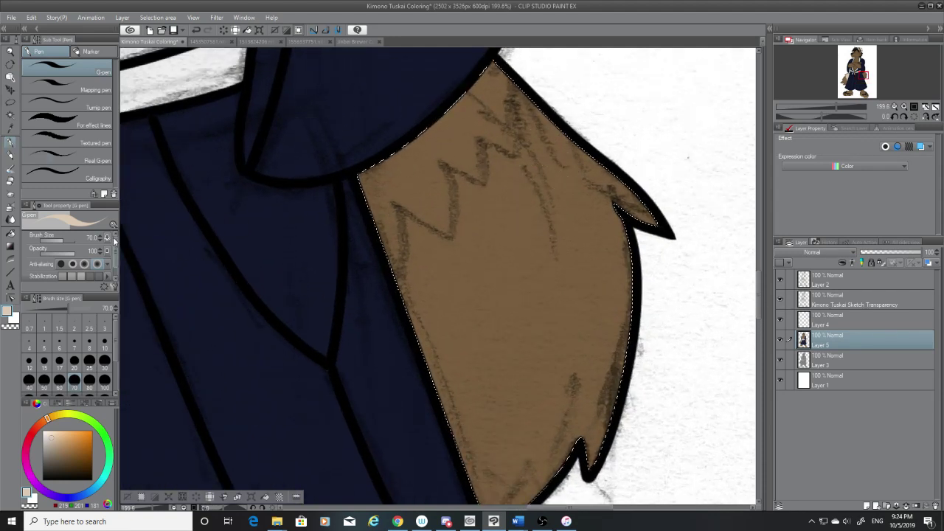
scroll(256, 166, "down", 3)
scroll(256, 166, "down", 5)
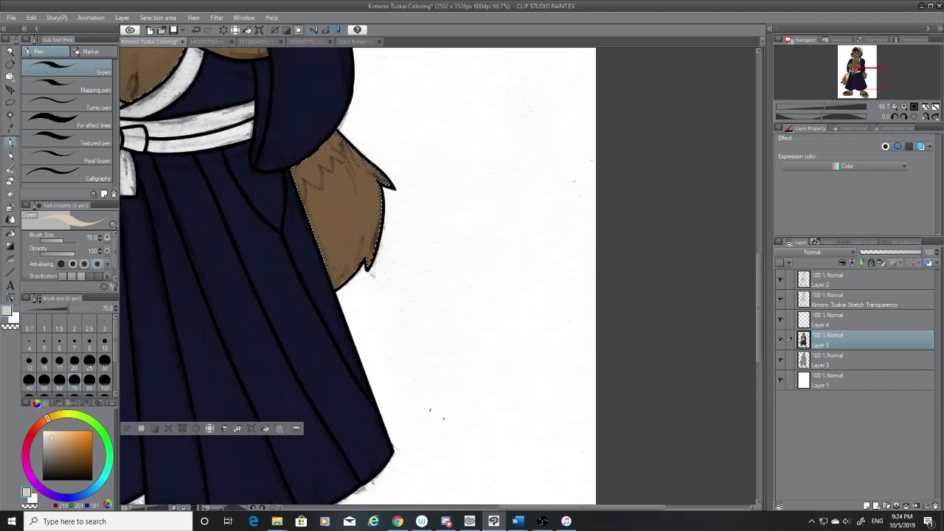
left_click_drag(625, 508, 553, 509)
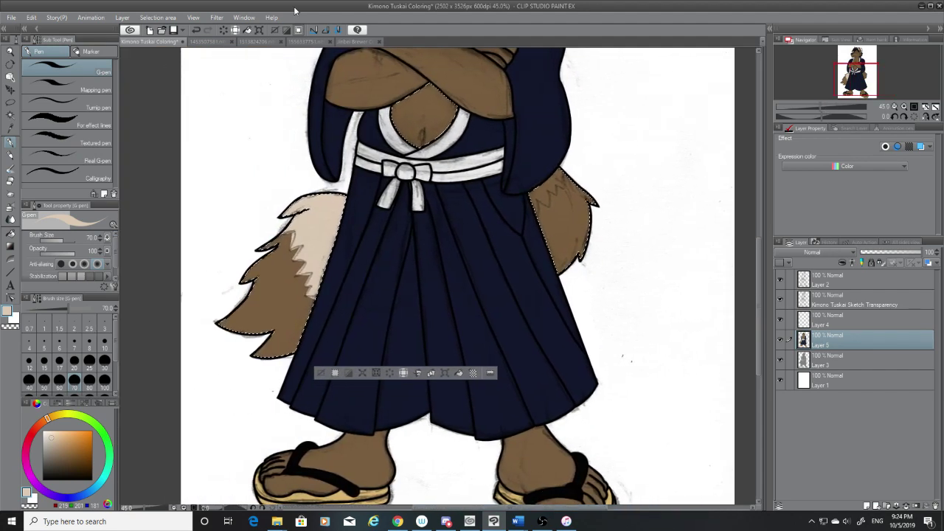
left_click(264, 42)
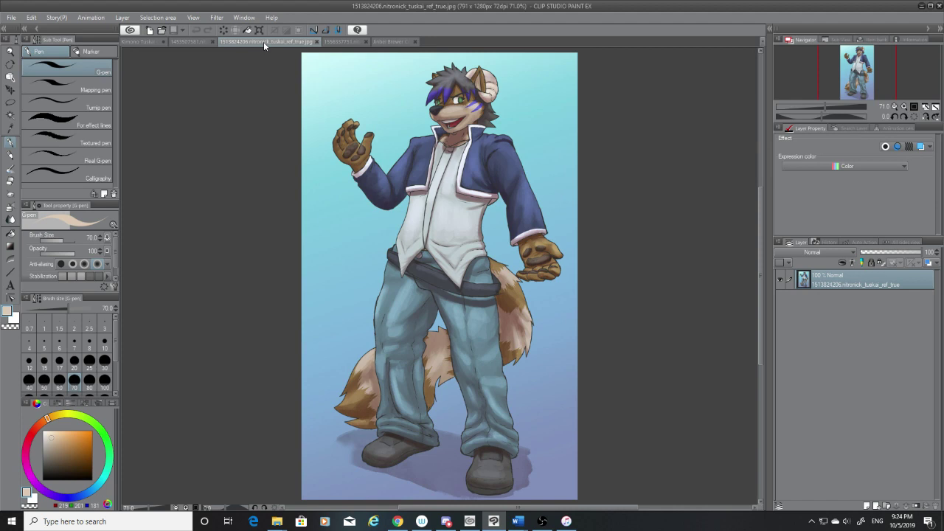
left_click(142, 42)
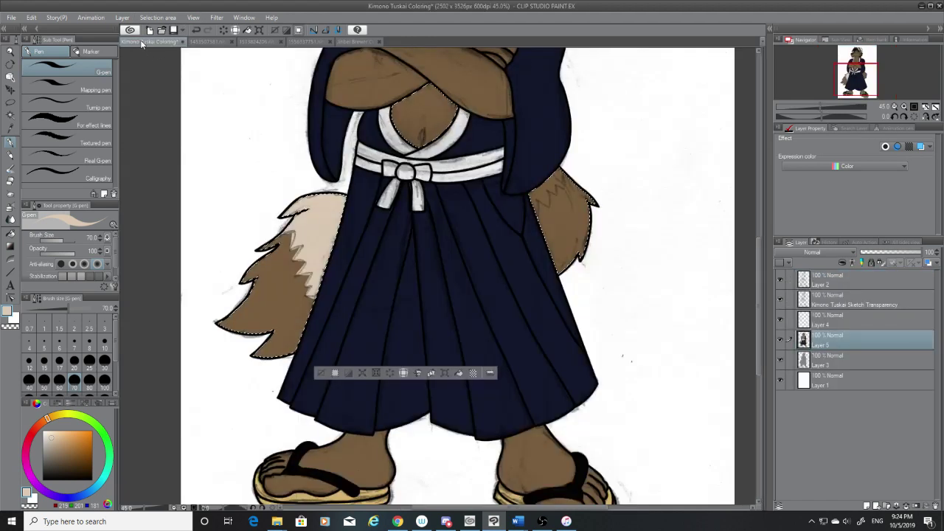
Step: Trace the sketched zigzag on the right tail section in light beige with the G-pen at size 12, and hide the sketch layer
scroll(582, 127, "up", 5)
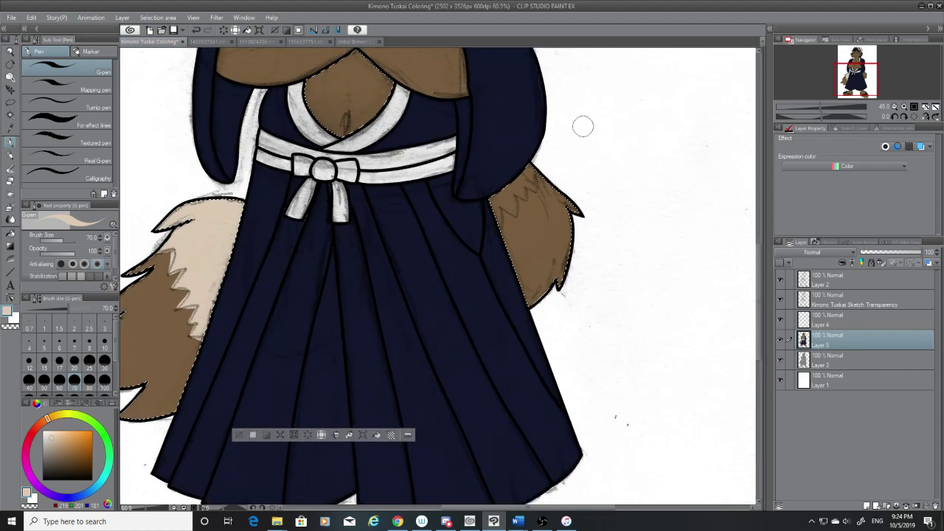
scroll(387, 298, "up", 2)
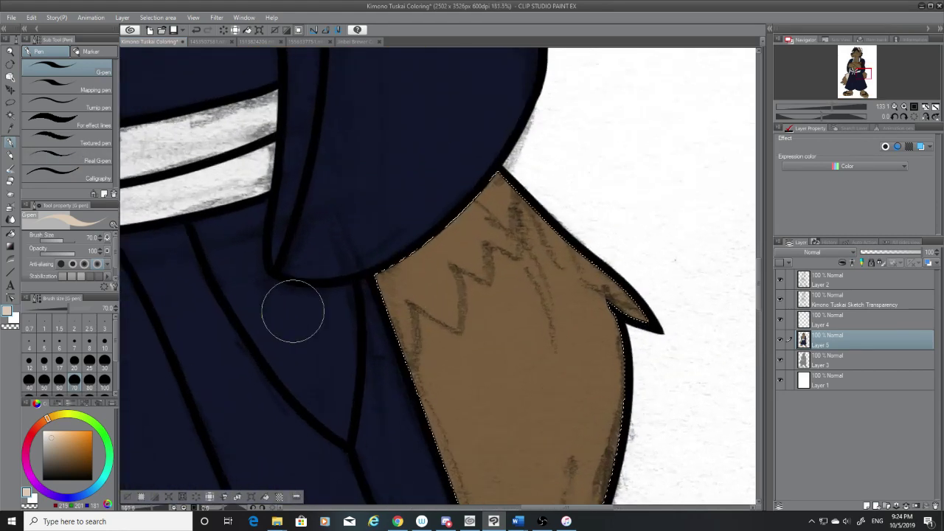
key("bracketleft")
key("bracketleft")
key("bracketleft")
key("bracketleft")
key("bracketleft")
key("bracketleft")
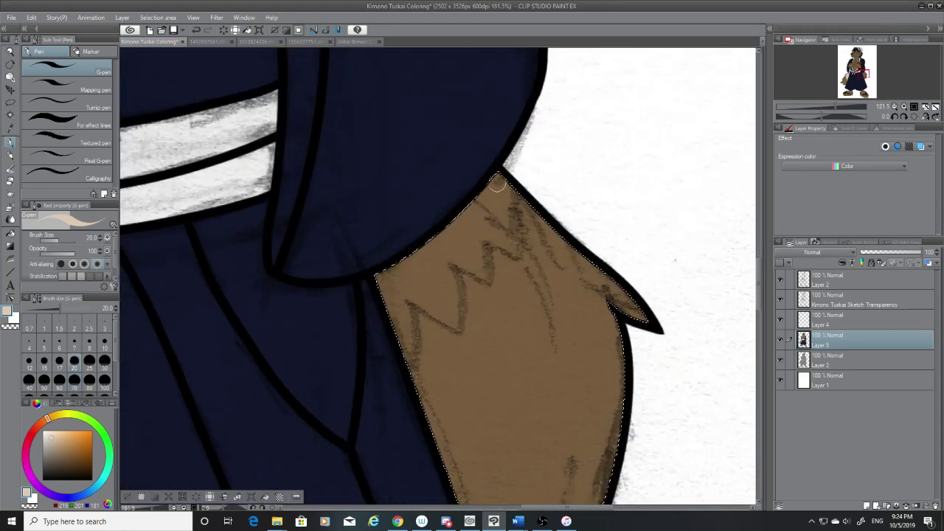
key("bracketleft")
key("bracketleft")
key("bracketleft")
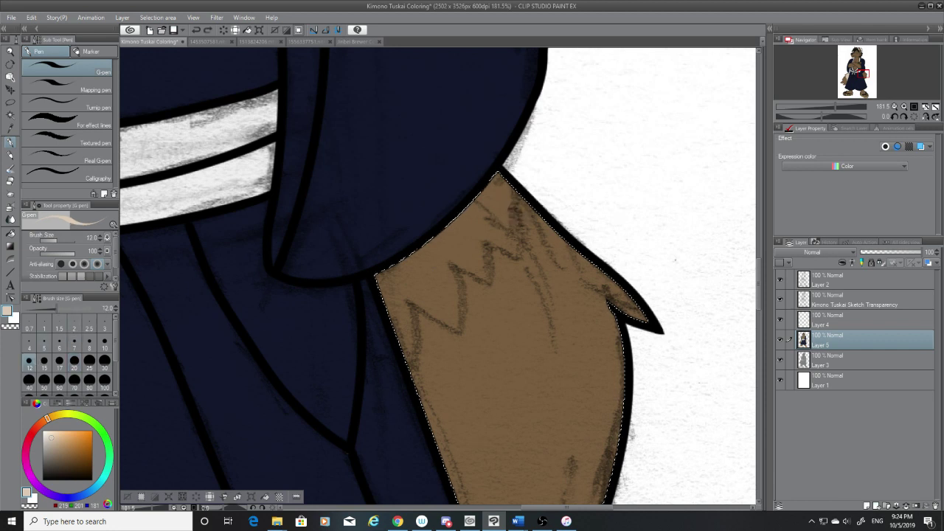
mouse_move(509, 186)
left_mouse_down()
mouse_move(516, 250)
mouse_move(464, 224)
left_mouse_up()
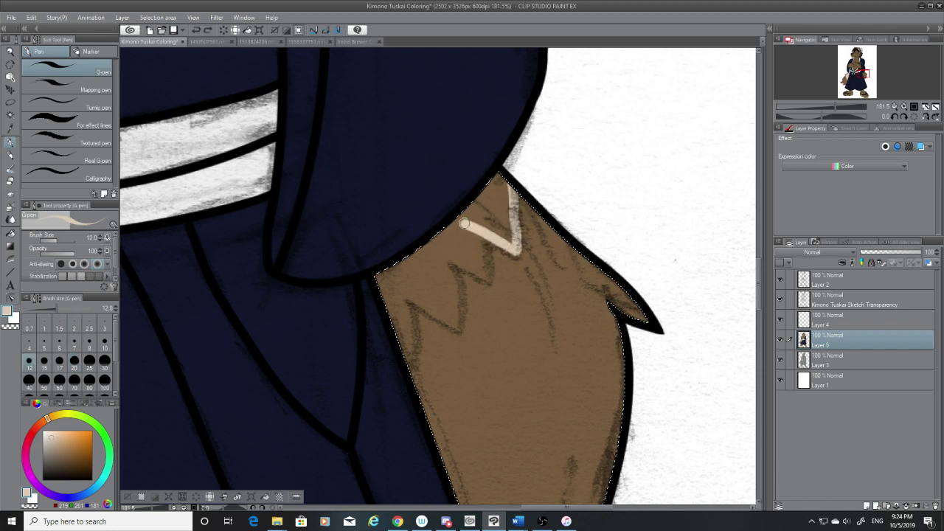
key("ctrl+z")
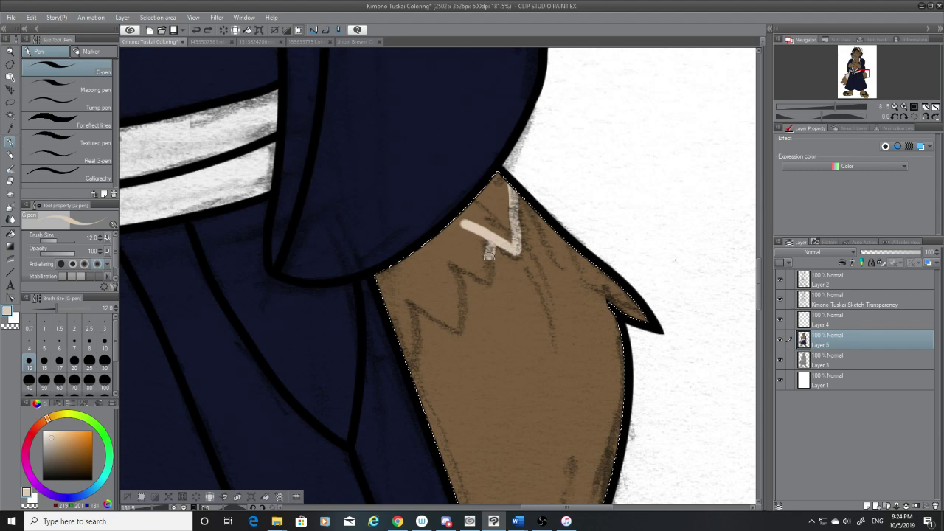
left_click_drag(487, 254, 453, 252)
key("ctrl+z")
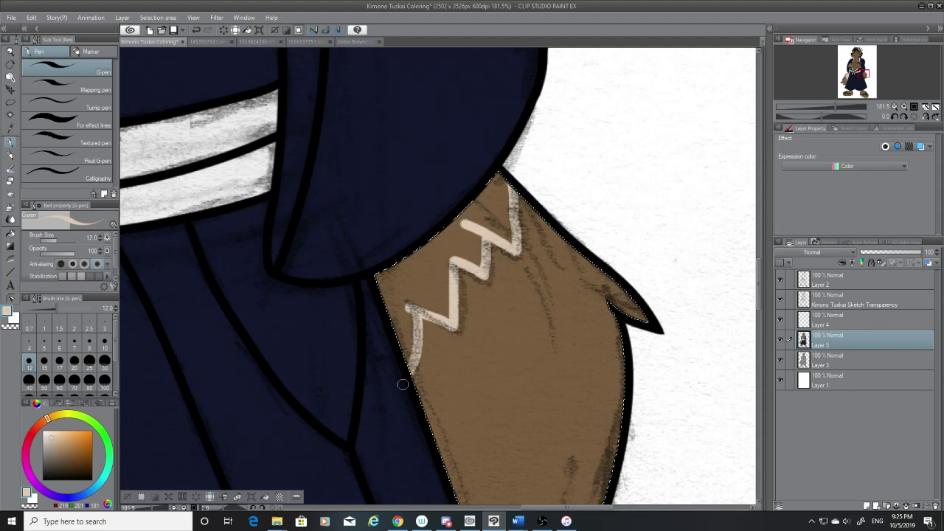
left_click(780, 299)
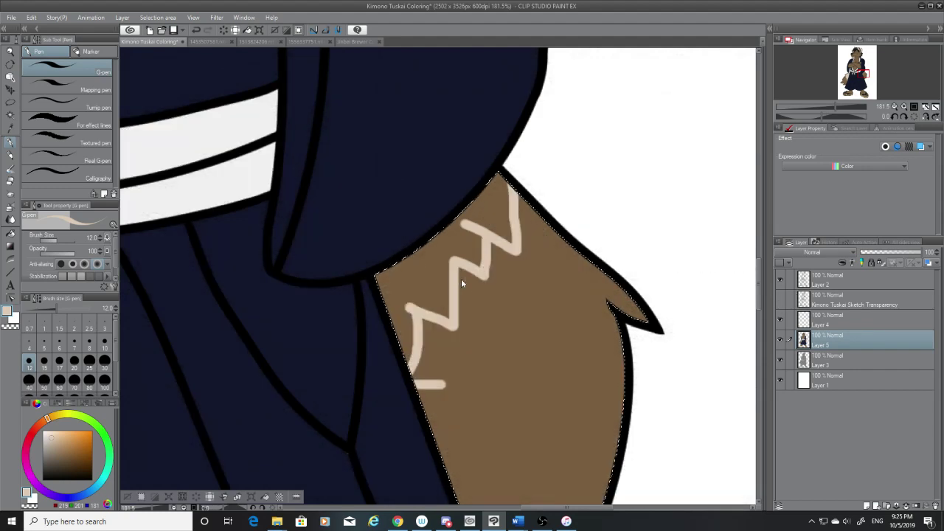
Step: Redo the lower end of the right tail's light beige zigzag over the shown sketch with the G-pen at size 12, and hide the sketch layer
key("ctrl+z")
key("ctrl+z")
left_click(780, 299)
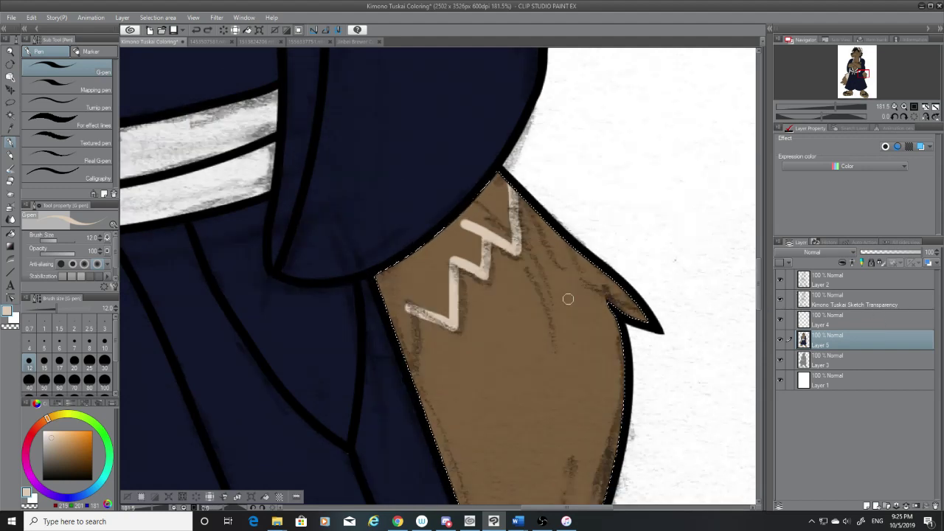
key("ctrl+z")
left_click_drag(410, 305, 418, 346)
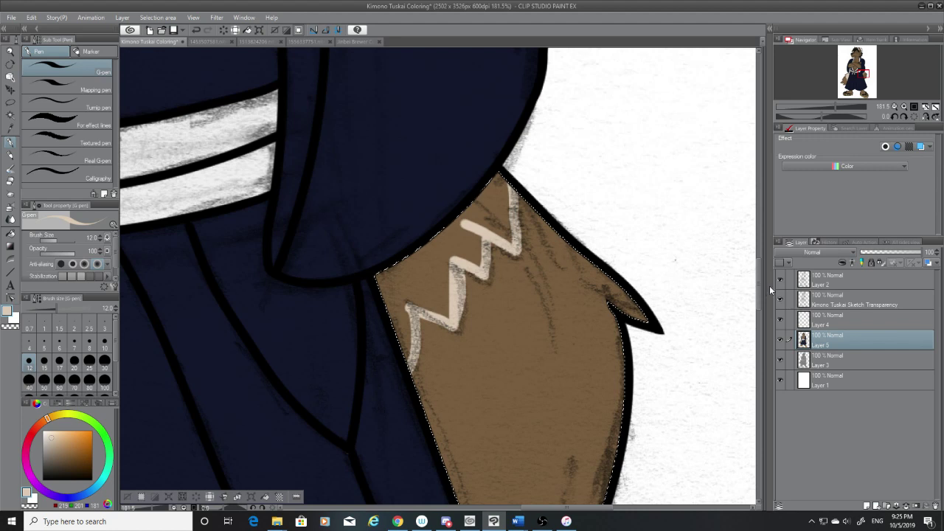
left_click(781, 299)
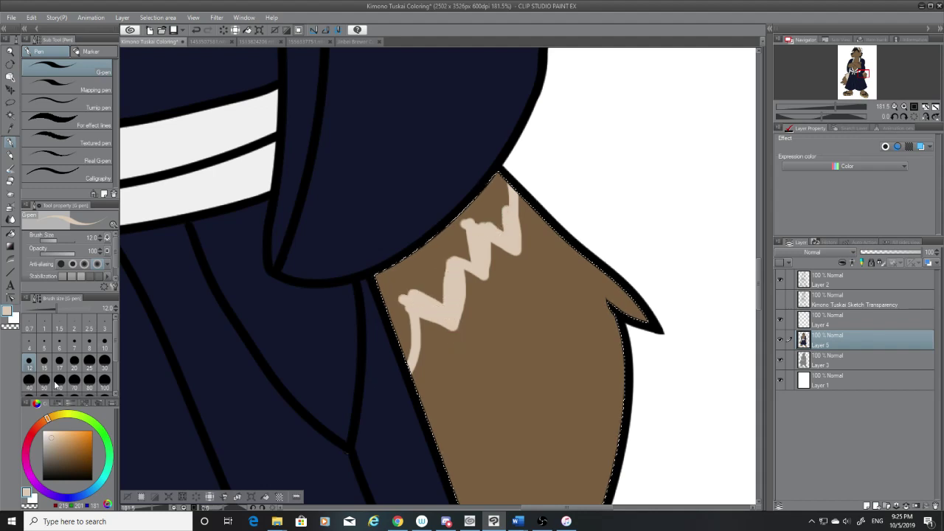
Step: Paint the right tail section between the zigzag and the sleeve light beige with the G-pen at size 20
left_click(74, 360)
mouse_move(410, 304)
left_mouse_down()
mouse_move(399, 369)
mouse_move(411, 283)
mouse_move(392, 346)
mouse_move(397, 256)
mouse_move(376, 312)
mouse_move(440, 265)
left_mouse_up()
left_click_drag(439, 298, 444, 247)
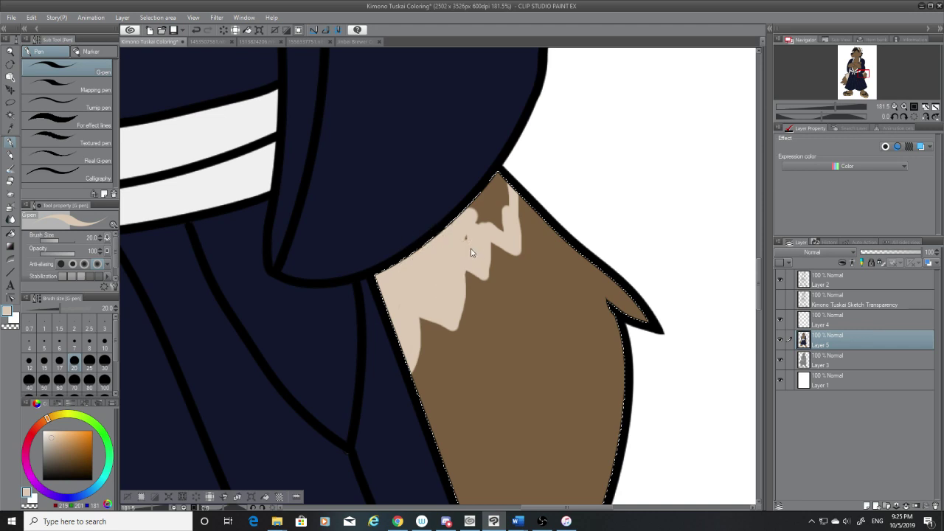
key("ctrl+z")
mouse_move(459, 252)
left_mouse_down()
mouse_move(436, 292)
mouse_move(442, 304)
mouse_move(435, 290)
mouse_move(400, 290)
mouse_move(383, 300)
mouse_move(384, 325)
left_mouse_up()
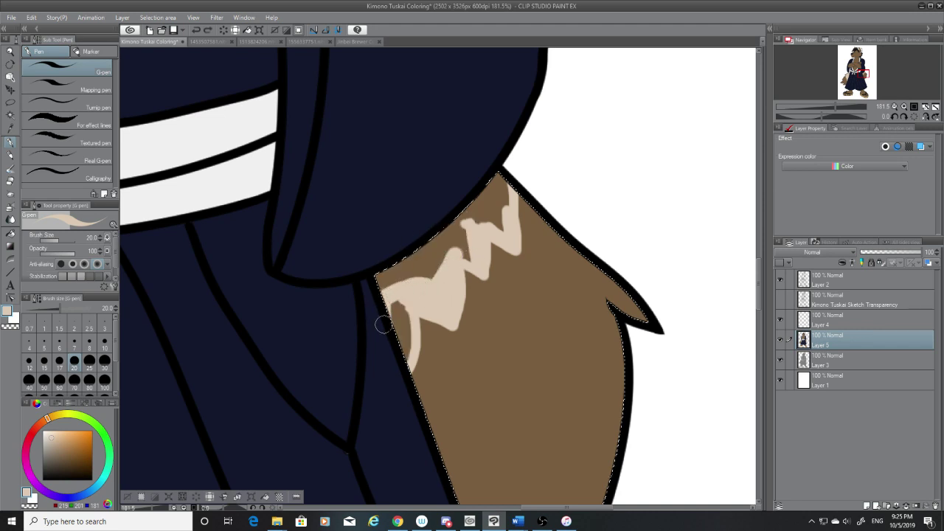
mouse_move(409, 356)
left_mouse_down()
mouse_move(407, 298)
mouse_move(401, 362)
mouse_move(390, 325)
left_mouse_up()
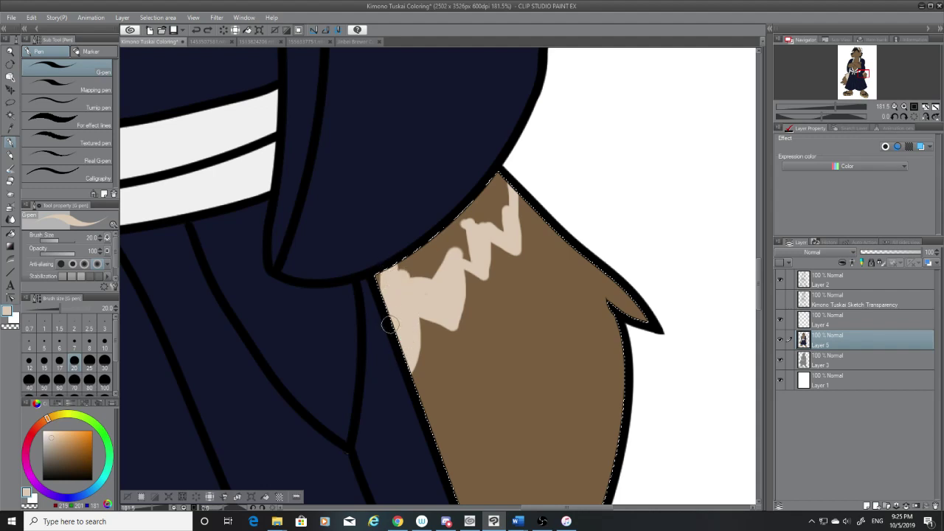
mouse_move(376, 276)
left_mouse_down()
mouse_move(506, 184)
mouse_move(487, 231)
left_mouse_up()
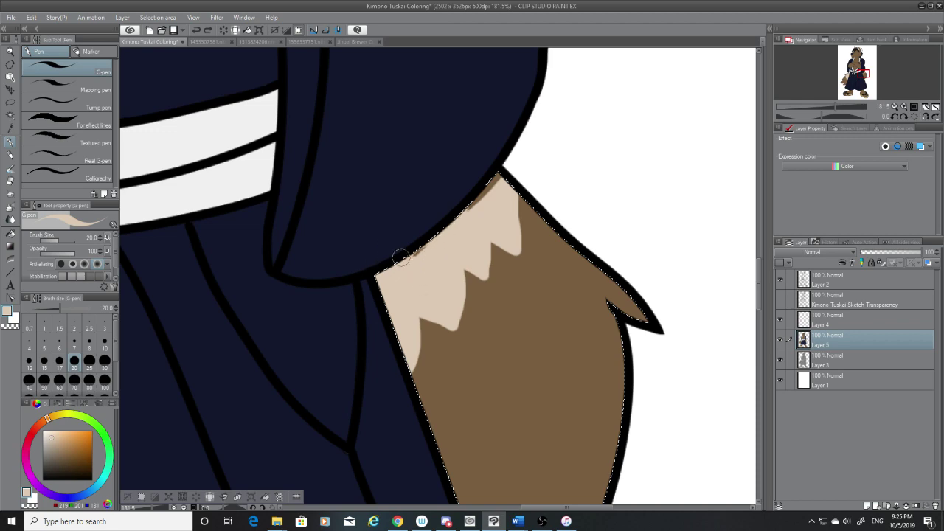
Step: Compare the tail markings on both sides with the birthday drawing and the full-body reference drawing
scroll(458, 237, "down", 6)
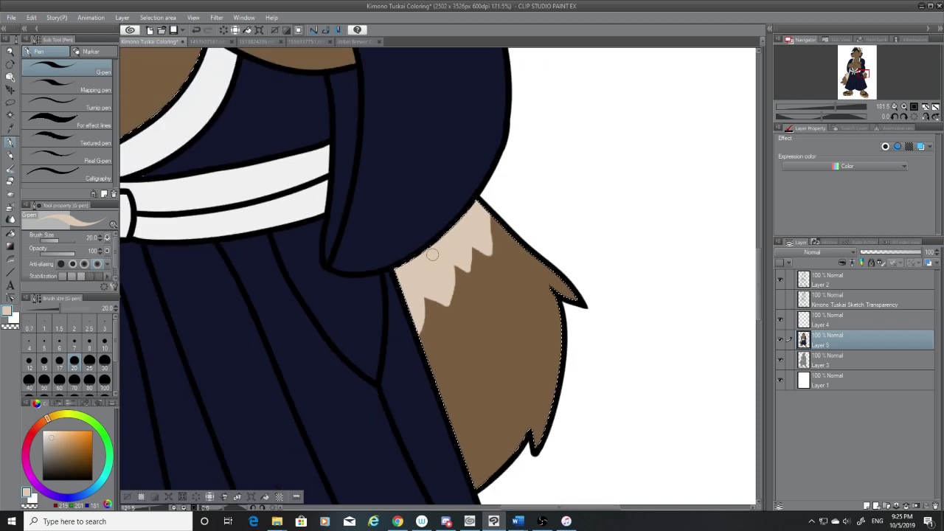
scroll(434, 250, "down", 1)
scroll(433, 250, "up", 4)
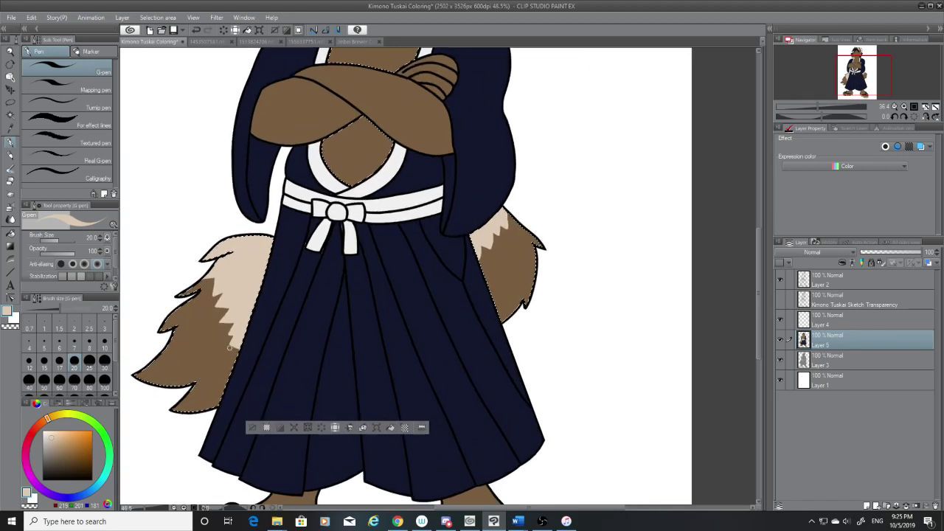
left_click(211, 42)
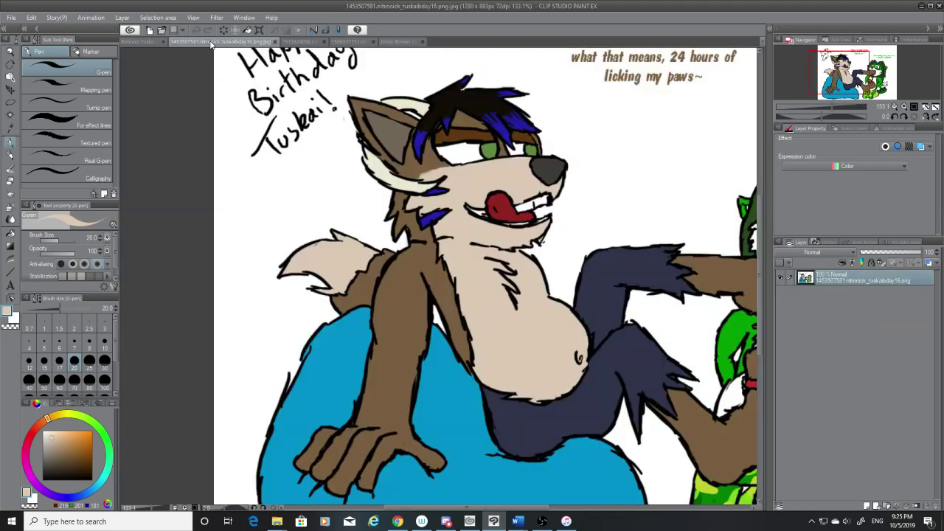
left_click(286, 42)
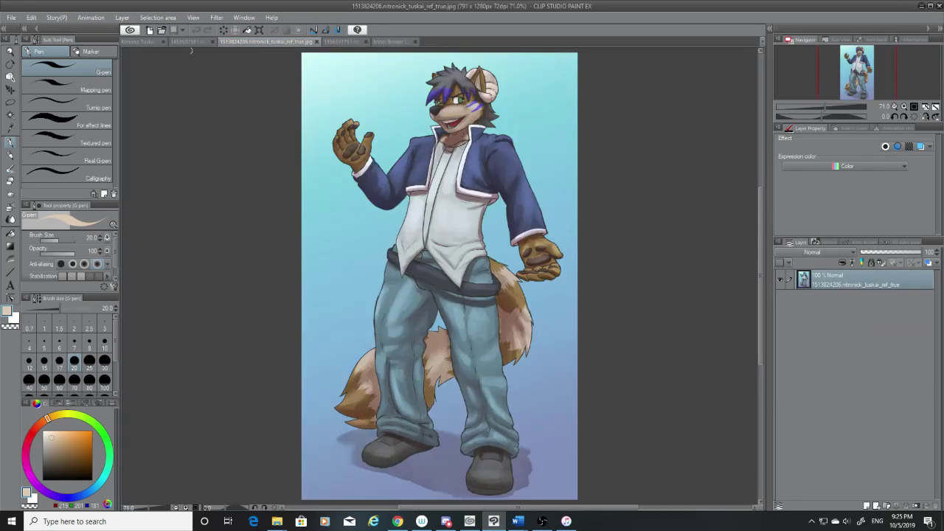
left_click(143, 42)
scroll(205, 301, "up", 4)
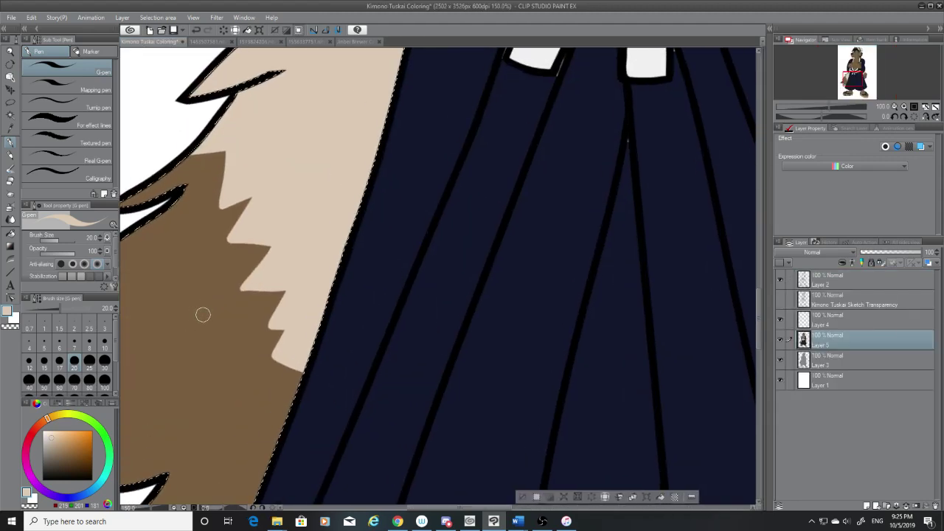
Step: Smudge the jagged edge between beige and brown on the left tail section with the Fingertip blend tool at size 40
left_click(10, 220)
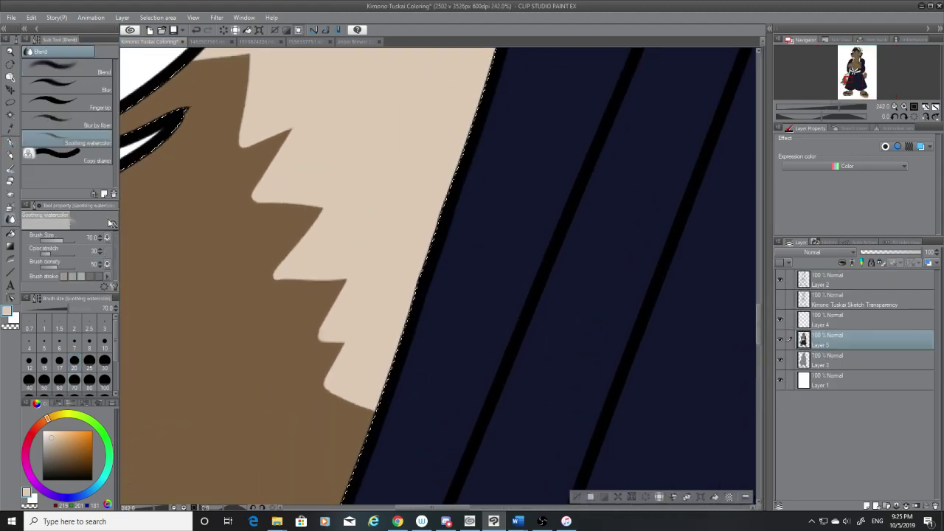
left_click_drag(258, 193, 223, 222)
key("ctrl+z")
left_click(77, 96)
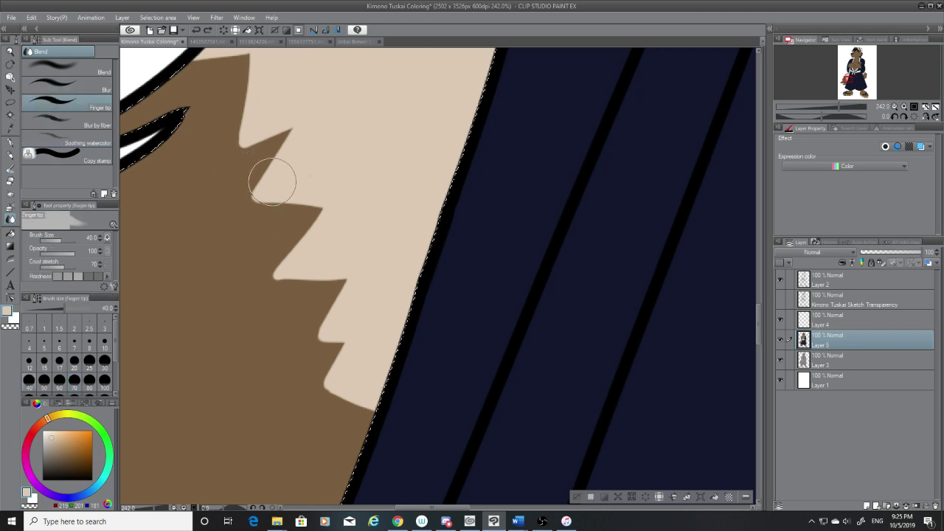
mouse_move(270, 179)
left_mouse_down()
mouse_move(253, 195)
mouse_move(268, 185)
left_mouse_up()
mouse_move(272, 130)
left_mouse_down()
mouse_move(301, 113)
mouse_move(268, 107)
mouse_move(223, 141)
mouse_move(257, 110)
left_mouse_up()
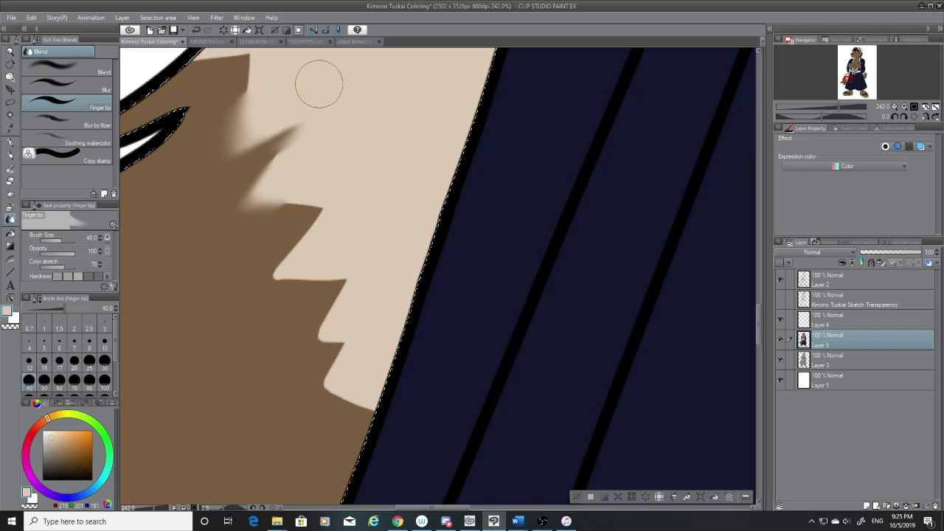
scroll(336, 96, "down", 1)
mouse_move(334, 191)
left_mouse_down()
mouse_move(322, 197)
mouse_move(335, 190)
mouse_move(295, 180)
mouse_move(291, 189)
mouse_move(310, 187)
mouse_move(331, 214)
mouse_move(295, 232)
mouse_move(310, 221)
mouse_move(341, 251)
mouse_move(359, 234)
mouse_move(320, 293)
mouse_move(339, 277)
mouse_move(320, 289)
mouse_move(344, 302)
mouse_move(331, 329)
mouse_move(343, 341)
mouse_move(331, 352)
mouse_move(347, 337)
mouse_move(352, 358)
left_mouse_up()
scroll(272, 174, "down", 2)
scroll(253, 100, "up", 6)
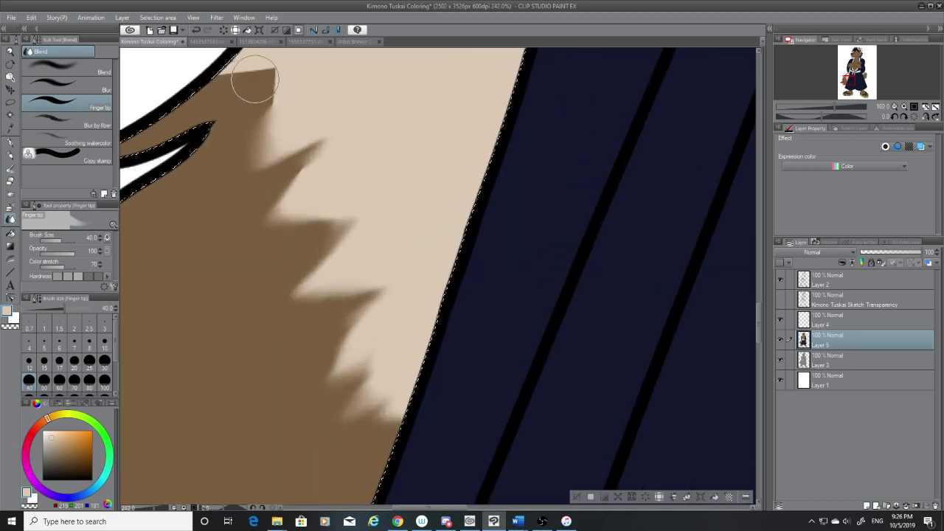
mouse_move(291, 75)
left_mouse_down()
mouse_move(283, 98)
mouse_move(300, 76)
mouse_move(268, 67)
mouse_move(223, 87)
mouse_move(248, 75)
mouse_move(226, 78)
left_mouse_up()
Step: Smudge the zigzag edge between beige and brown on the right tail section with the Fingertip tool at size 40
scroll(327, 154, "down", 5)
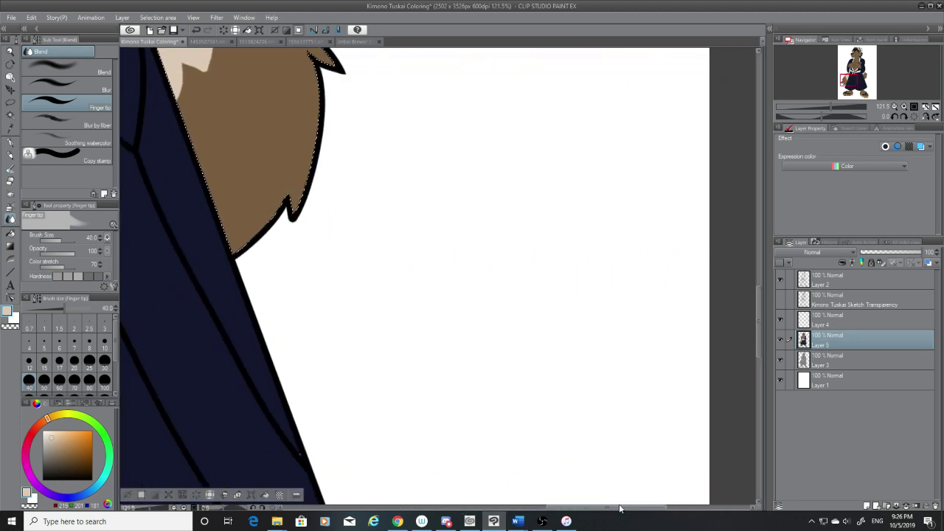
left_click_drag(756, 335, 746, 293)
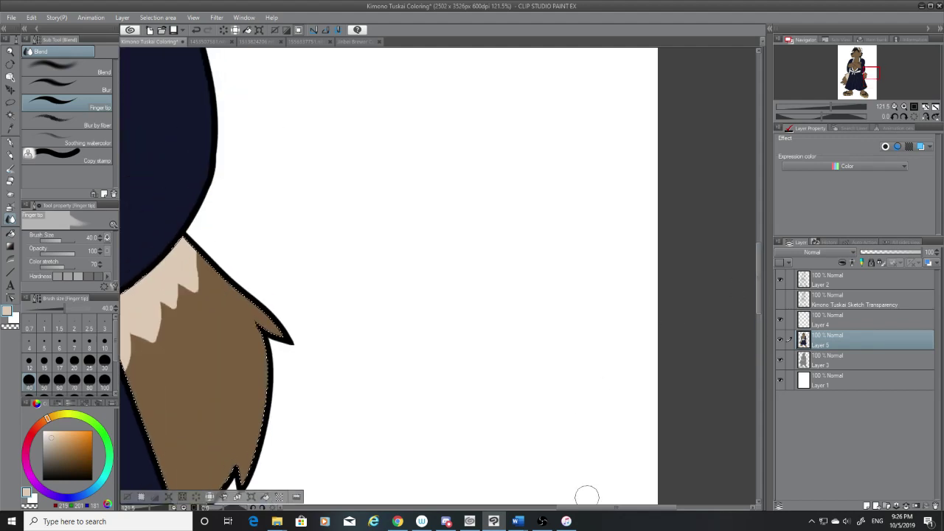
scroll(411, 359, "up", 2)
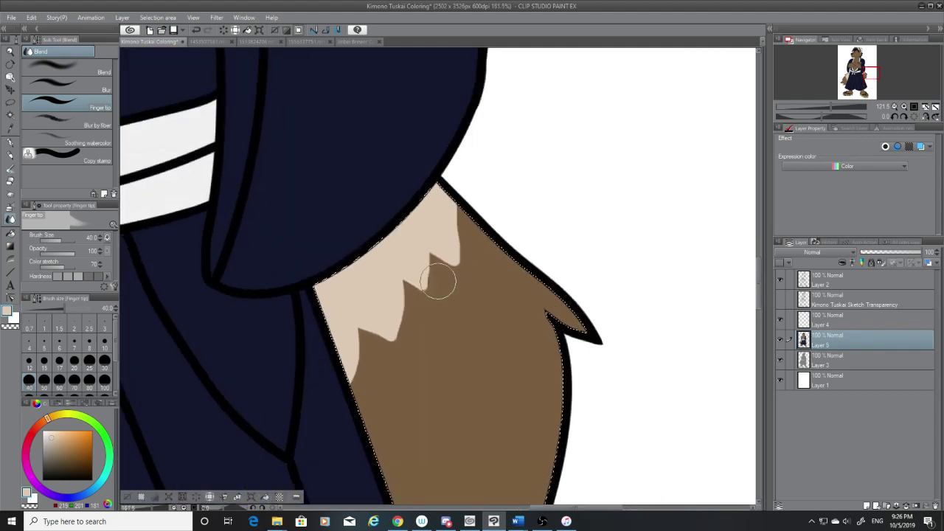
scroll(438, 281, "up", 2)
mouse_move(436, 184)
left_mouse_down()
mouse_move(474, 238)
mouse_move(451, 186)
mouse_move(434, 244)
mouse_move(462, 263)
mouse_move(436, 240)
mouse_move(426, 294)
mouse_move(406, 263)
mouse_move(436, 298)
mouse_move(374, 284)
mouse_move(389, 312)
mouse_move(377, 285)
mouse_move(388, 331)
mouse_move(372, 348)
mouse_move(381, 366)
mouse_move(363, 337)
mouse_move(355, 367)
mouse_move(329, 357)
mouse_move(351, 384)
mouse_move(320, 435)
mouse_move(304, 406)
mouse_move(330, 440)
mouse_move(328, 411)
mouse_move(327, 450)
mouse_move(342, 445)
mouse_move(329, 399)
left_mouse_up()
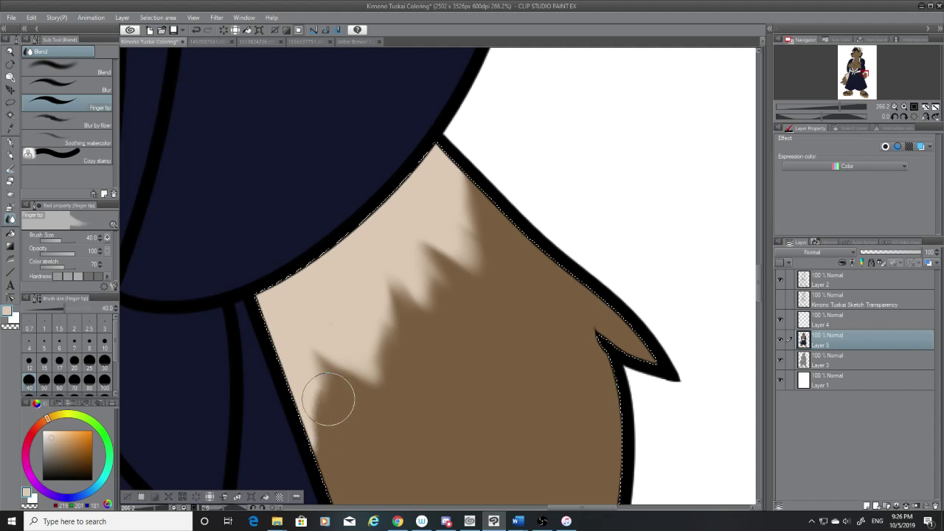
Step: Switch back to the G-pen and check the head and neck markings against the full-body reference drawing
scroll(329, 399, "down", 8)
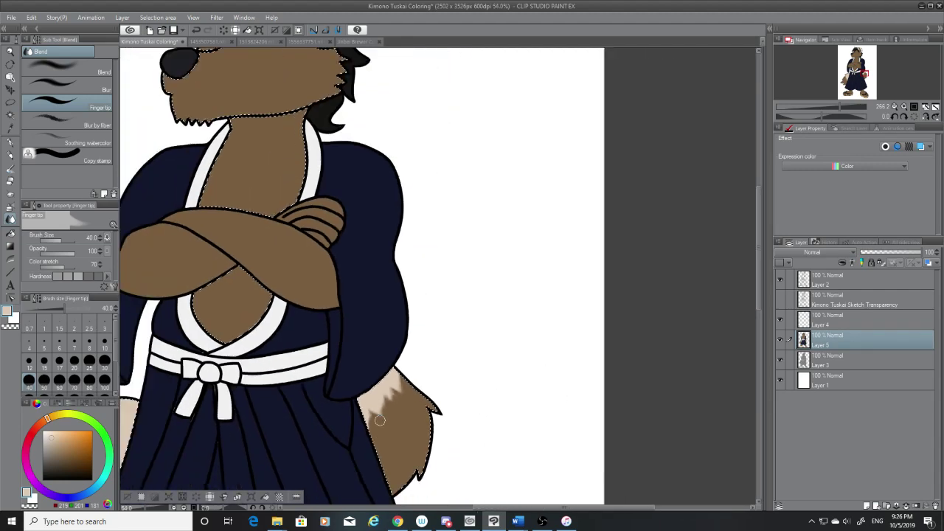
scroll(380, 419, "down", 2)
scroll(211, 320, "up", 4)
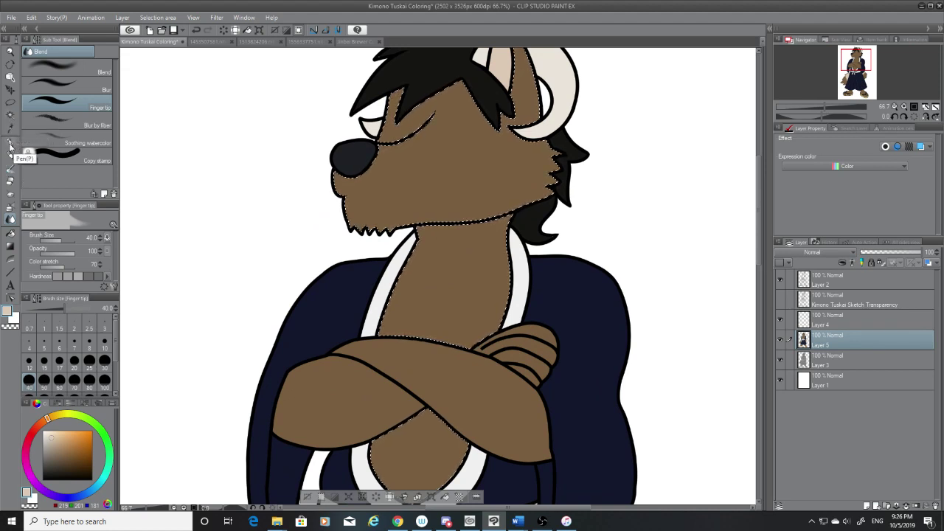
left_click(10, 143)
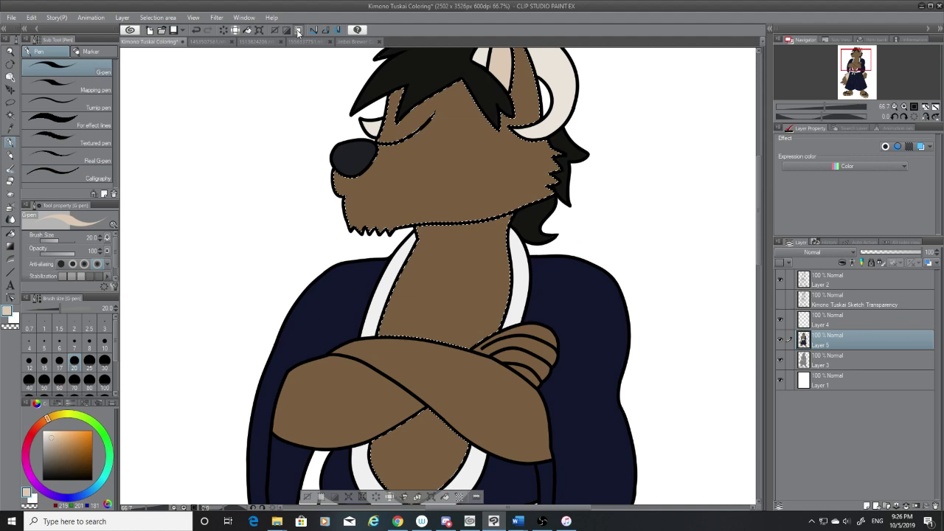
left_click(210, 41)
left_click(282, 42)
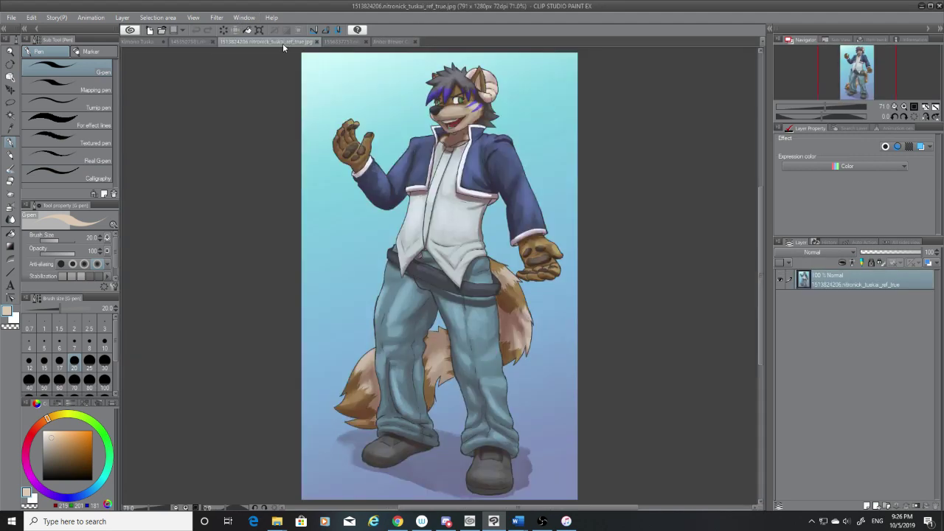
left_click(131, 42)
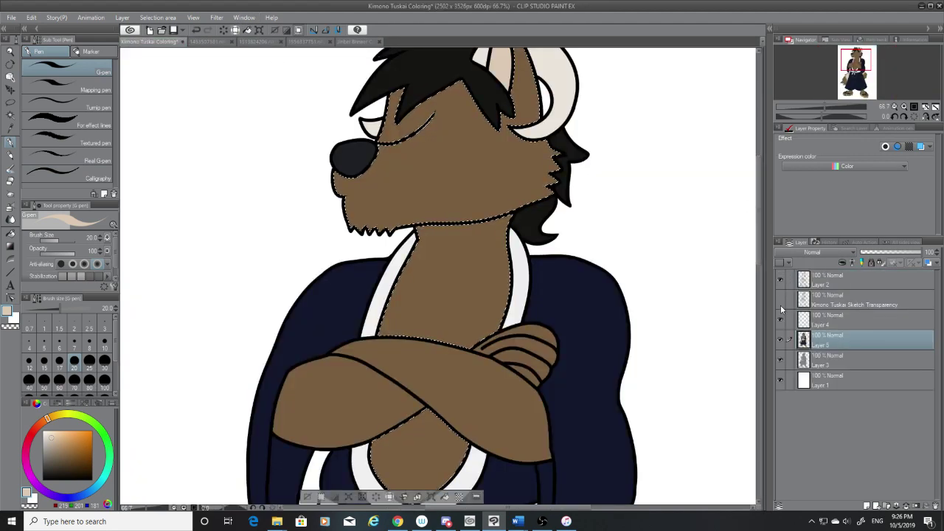
Step: Show the sketch layer and trace the curved marking lines on both sides of the neck in light beige with the G-pen at size 12
left_click(780, 303)
scroll(484, 227, "up", 5)
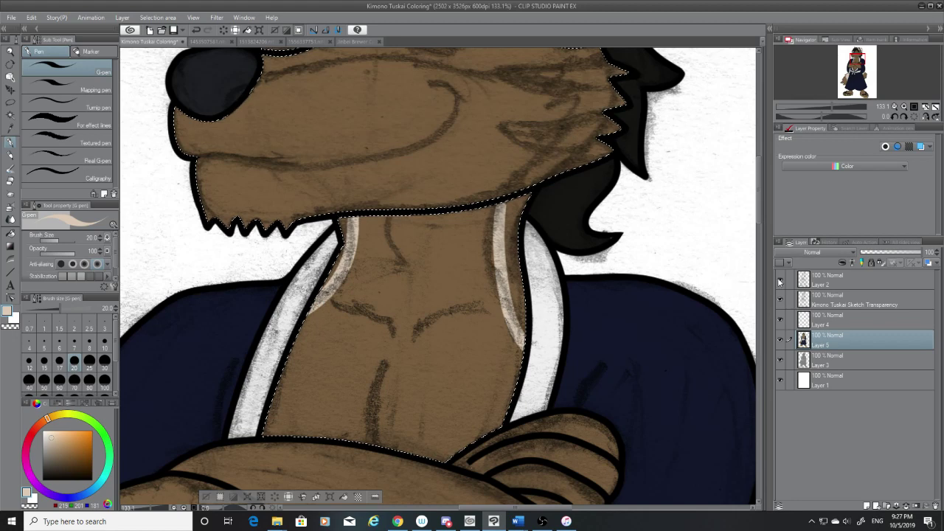
key("ctrl+z")
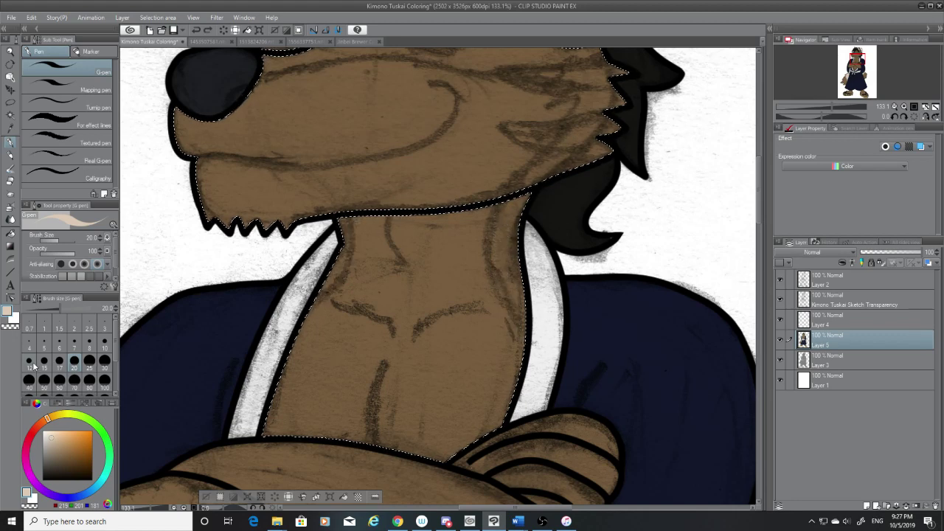
left_click(29, 363)
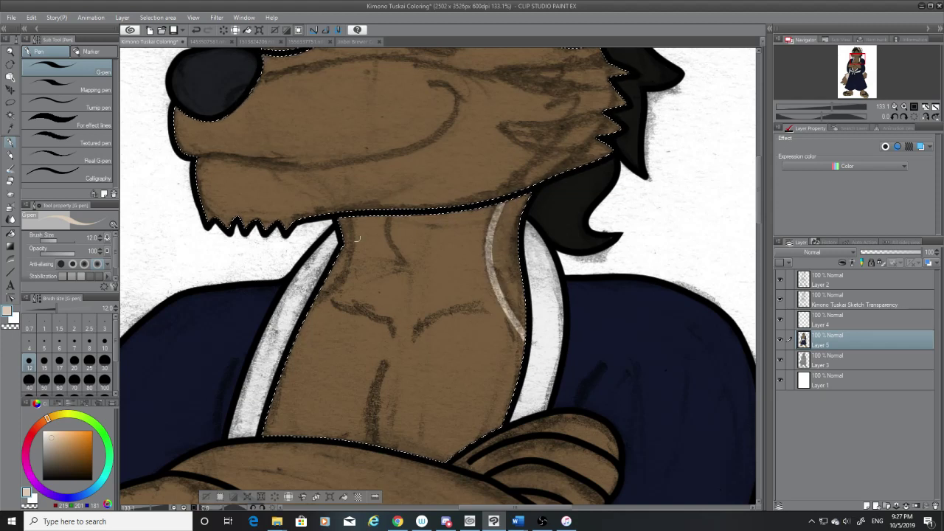
key("ctrl+z")
mouse_move(350, 218)
left_mouse_down()
mouse_move(334, 286)
mouse_move(314, 307)
left_mouse_up()
Step: Check the belly colour in the birthday drawing and fill the exposed torso area below the crossed arms with light beige
left_click_drag(757, 215, 772, 267)
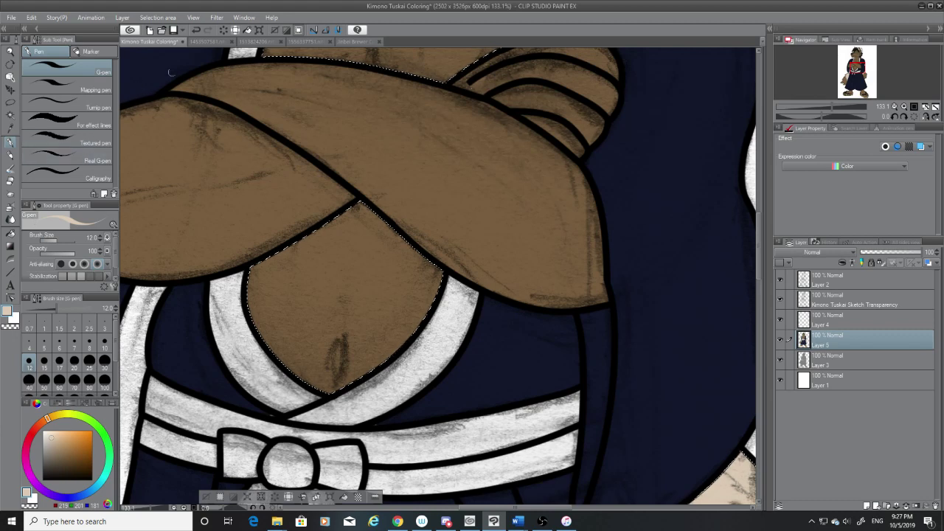
left_click(209, 42)
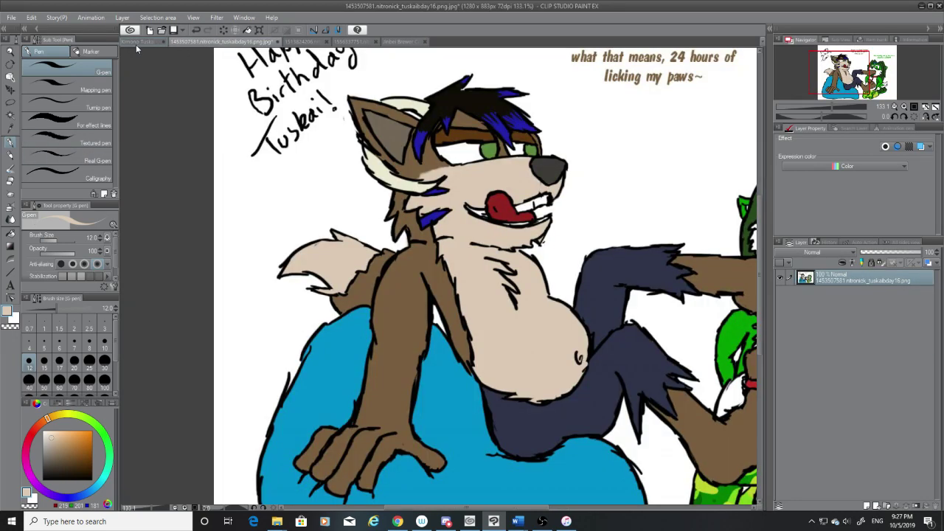
left_click(137, 42)
left_click(15, 230)
left_click(324, 300)
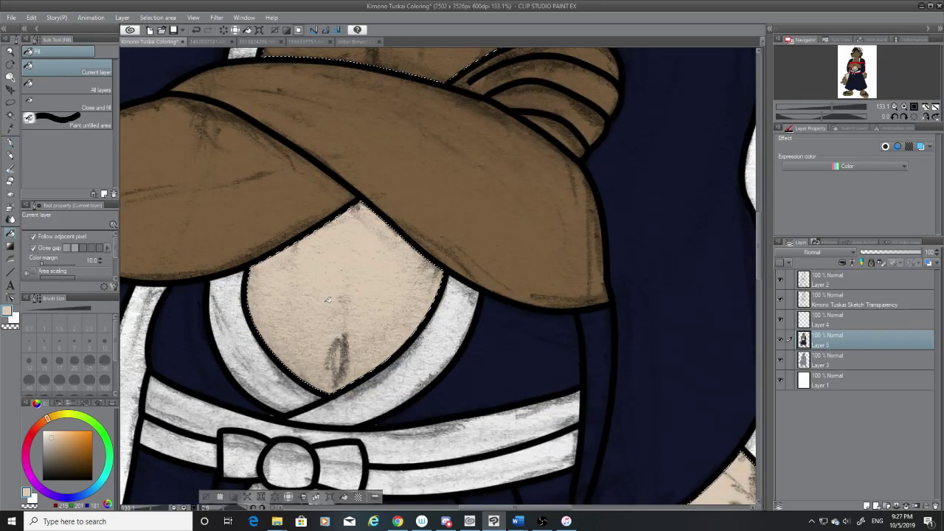
Step: Paint the neck between the traced curves light beige with the G-pen at sizes 20 and 70, hiding the sketch layer to check coverage
left_click_drag(759, 262, 759, 217)
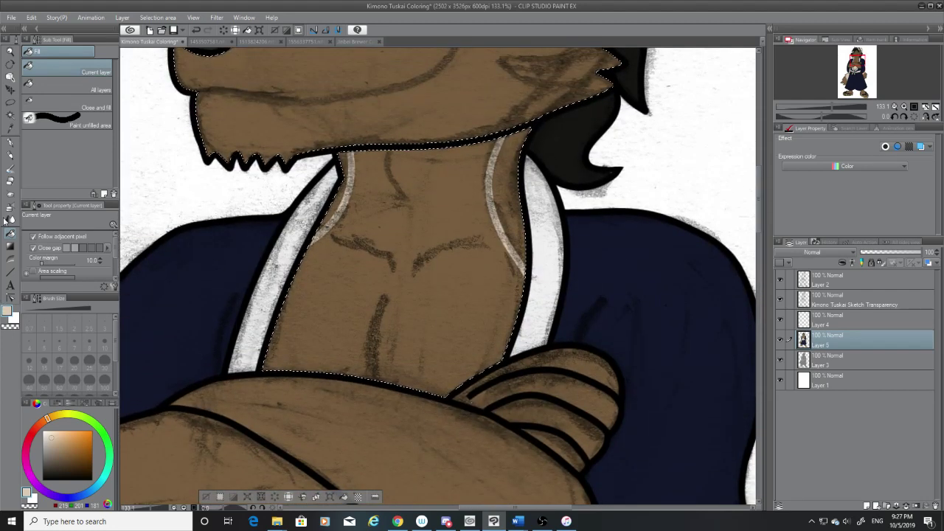
left_click(10, 141)
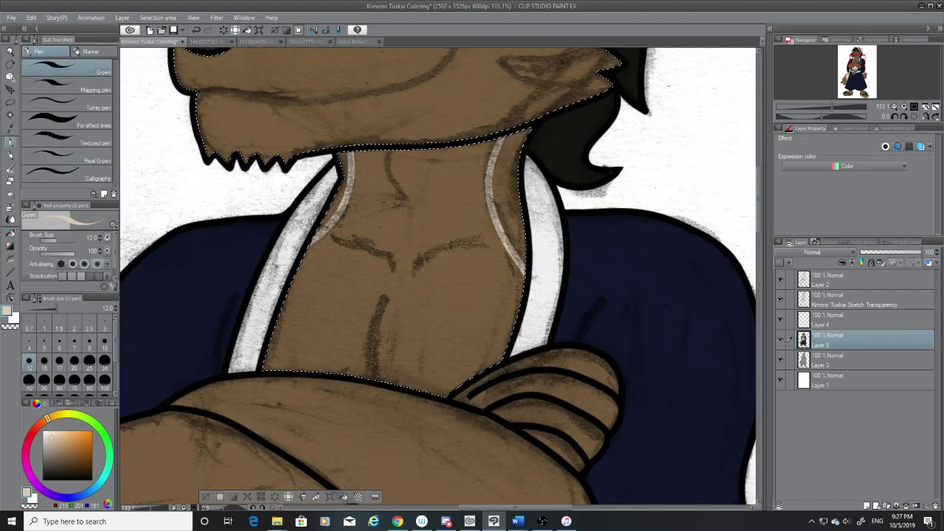
left_click(74, 359)
left_click_drag(487, 146, 485, 276)
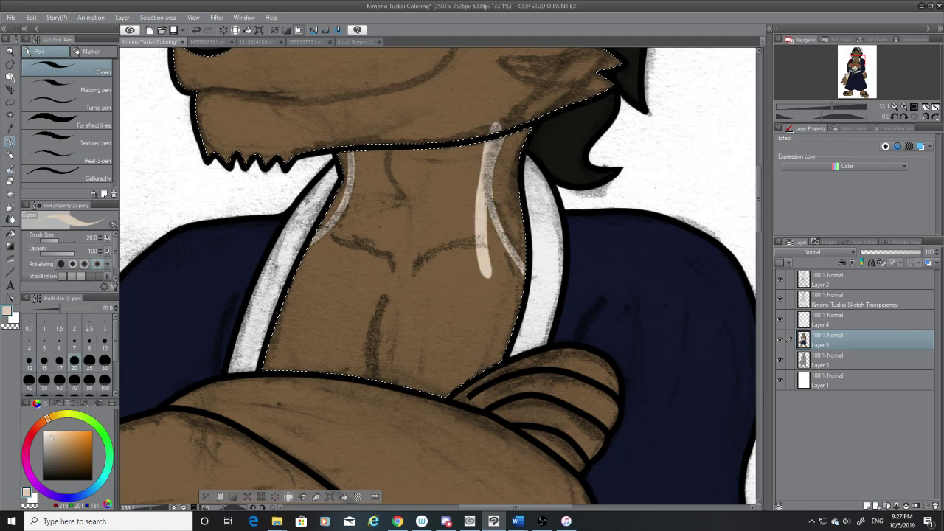
left_click(75, 379)
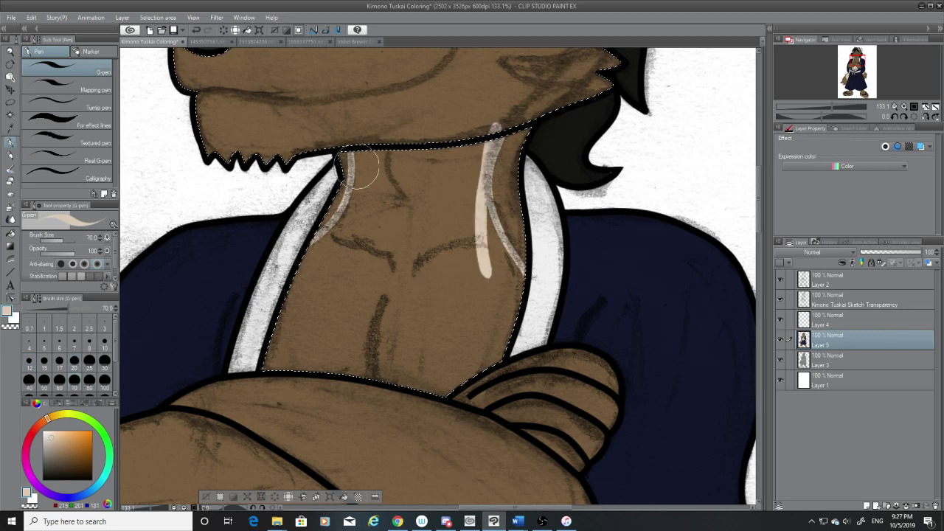
mouse_move(373, 140)
left_mouse_down()
mouse_move(366, 224)
mouse_move(373, 185)
mouse_move(365, 216)
mouse_move(314, 284)
mouse_move(359, 375)
mouse_move(309, 378)
mouse_move(277, 341)
mouse_move(283, 356)
mouse_move(310, 330)
mouse_move(339, 271)
mouse_move(341, 238)
left_mouse_up()
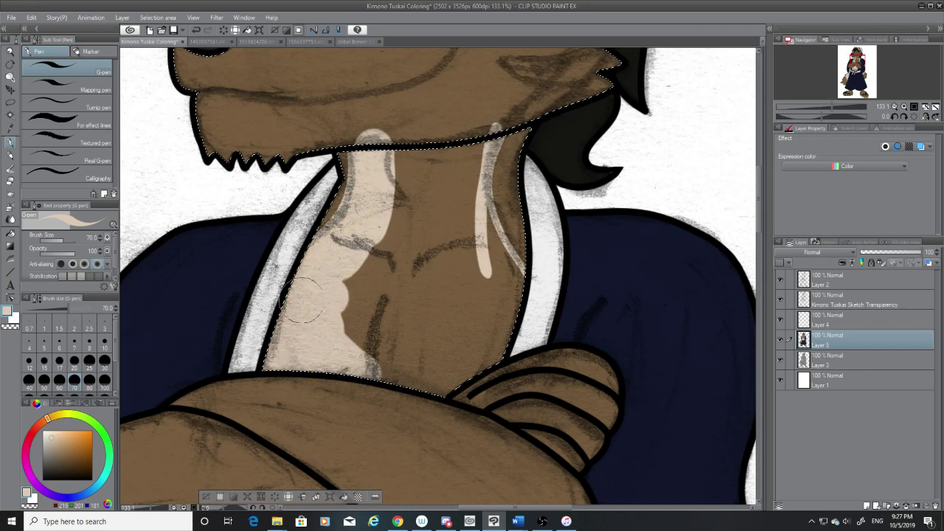
left_click(780, 299)
left_click(480, 129)
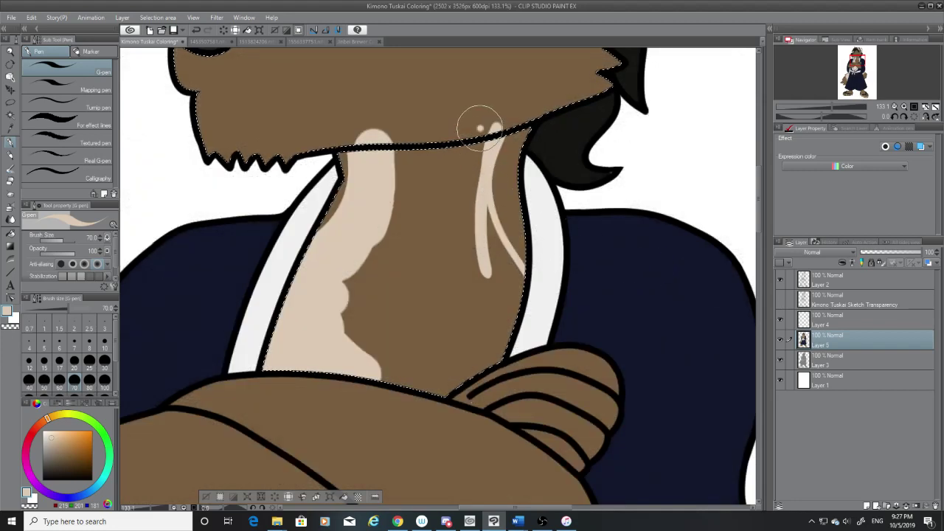
mouse_move(481, 128)
left_mouse_down()
mouse_move(481, 244)
mouse_move(513, 297)
mouse_move(490, 268)
mouse_move(510, 282)
mouse_move(509, 312)
mouse_move(453, 348)
mouse_move(435, 399)
mouse_move(456, 375)
mouse_move(441, 374)
mouse_move(439, 332)
mouse_move(414, 290)
mouse_move(375, 258)
mouse_move(373, 218)
mouse_move(416, 130)
mouse_move(473, 318)
mouse_move(445, 205)
mouse_move(461, 103)
left_mouse_up()
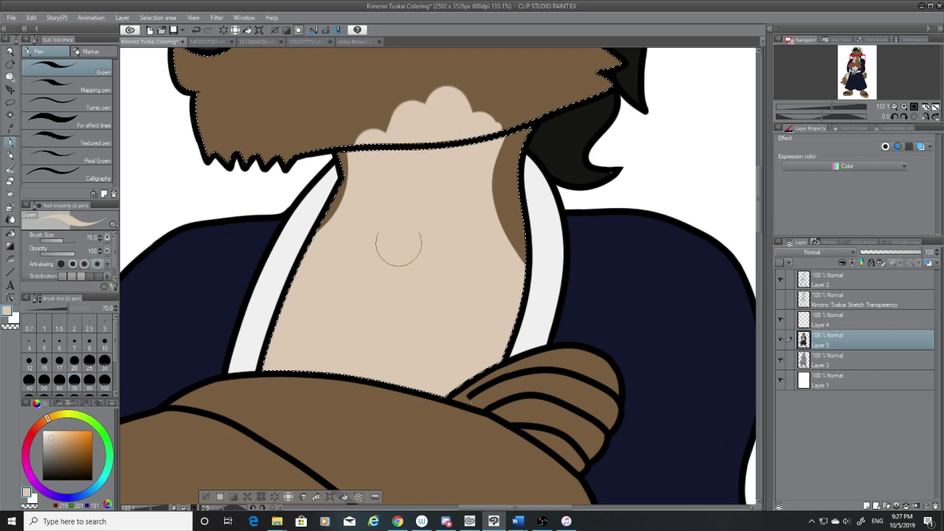
Step: Show the sketch layer, check the full-body reference and trace the upper muzzle marking line in light beige with the G-pen at size 12
left_click_drag(762, 218, 761, 151)
left_click(780, 299)
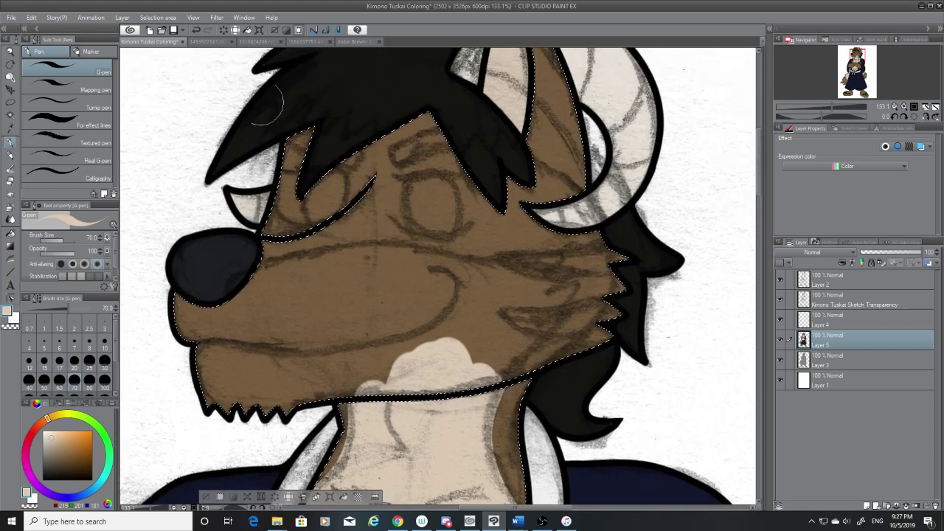
left_click(209, 42)
left_click(291, 42)
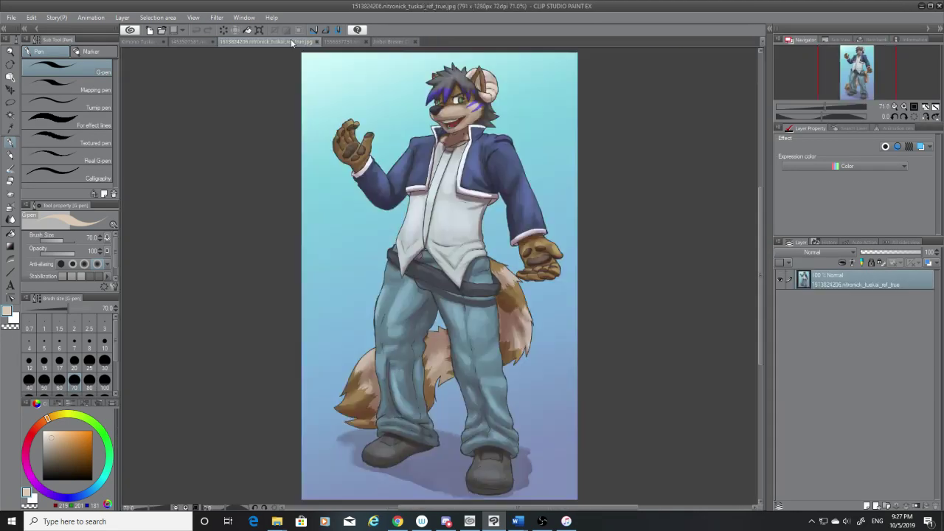
left_click(151, 42)
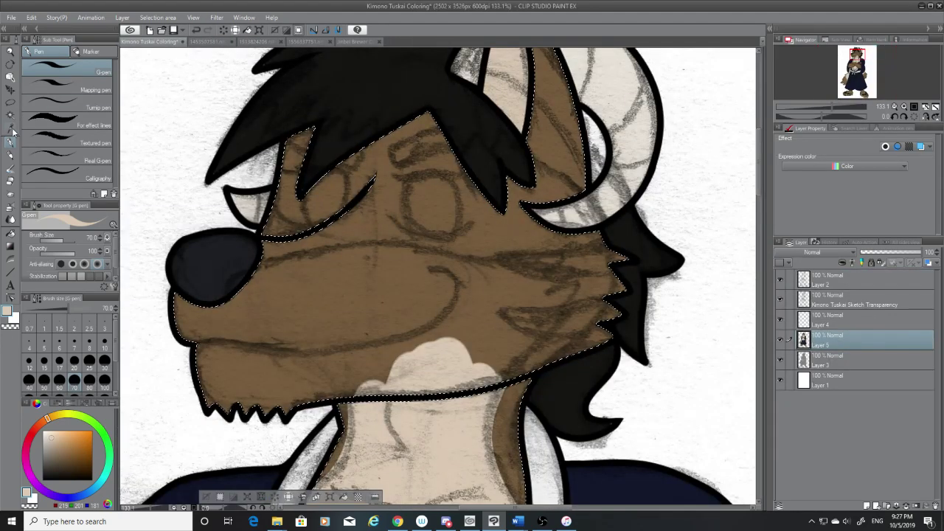
left_click(35, 360)
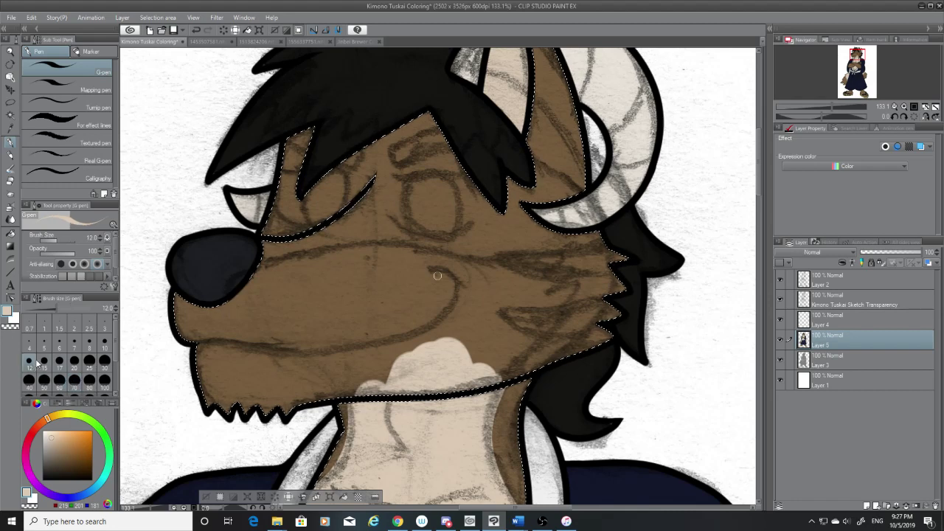
left_click_drag(387, 249, 568, 257)
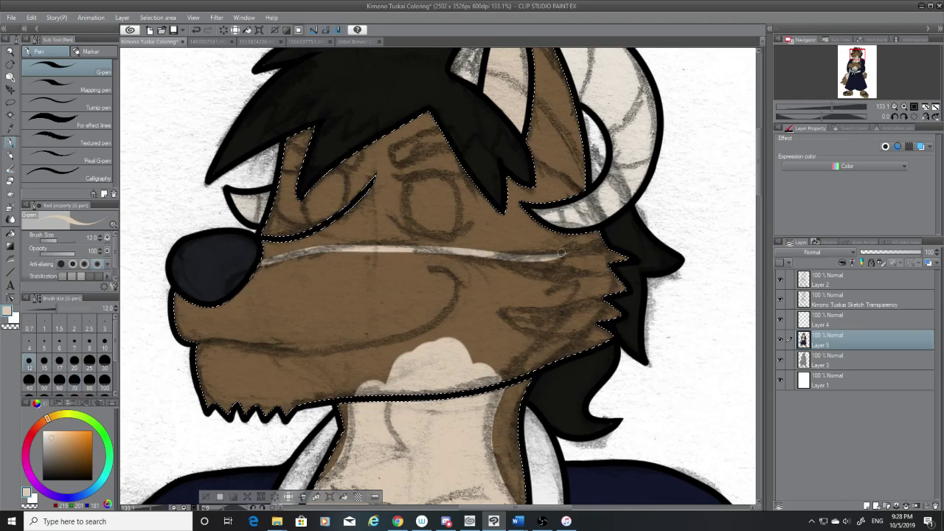
Step: Try to trace a zigzag fur edge down the cheek to the jaw, consulting the birthday, full-body and valentine reference drawings
mouse_move(559, 256)
left_mouse_down()
mouse_move(588, 253)
mouse_move(551, 260)
mouse_move(580, 250)
mouse_move(551, 244)
mouse_move(574, 253)
mouse_move(543, 279)
mouse_move(565, 255)
mouse_move(542, 275)
mouse_move(574, 273)
left_mouse_up()
key("ctrl+z")
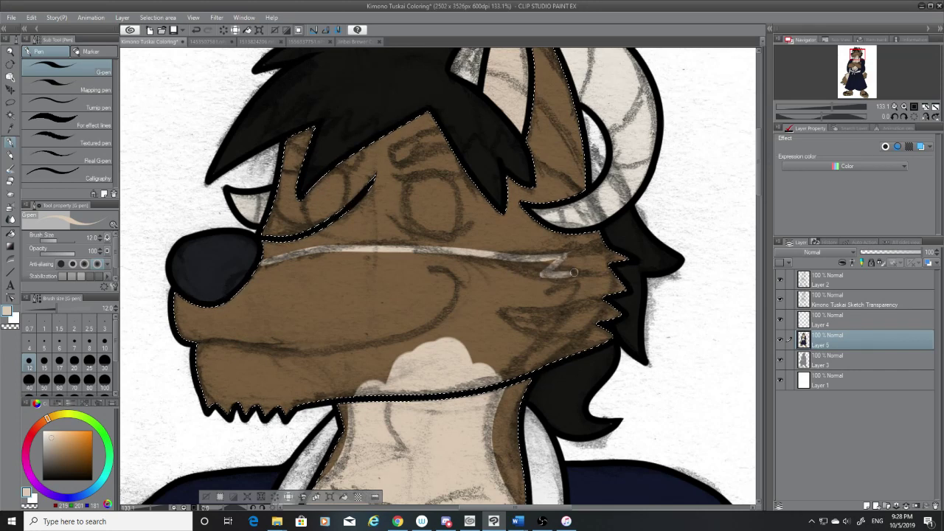
key("ctrl+z")
left_click(212, 46)
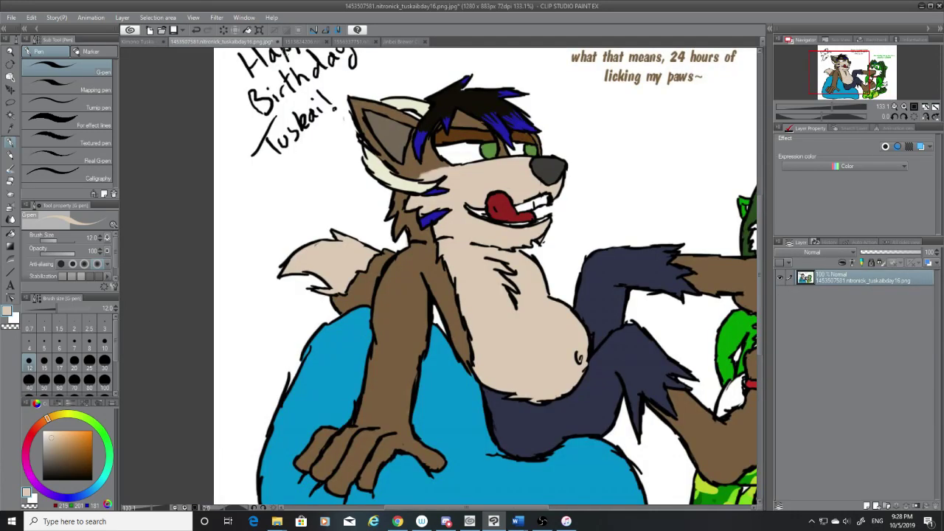
left_click(300, 46)
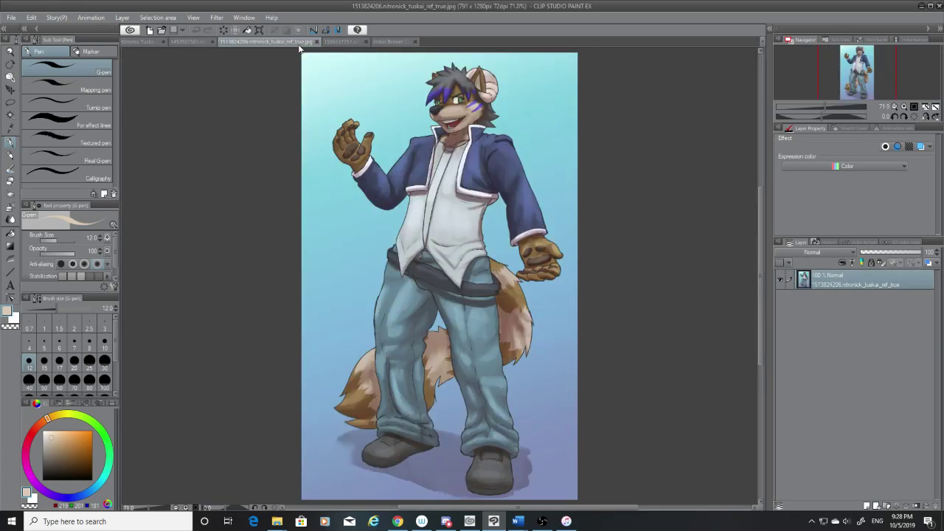
left_click(340, 43)
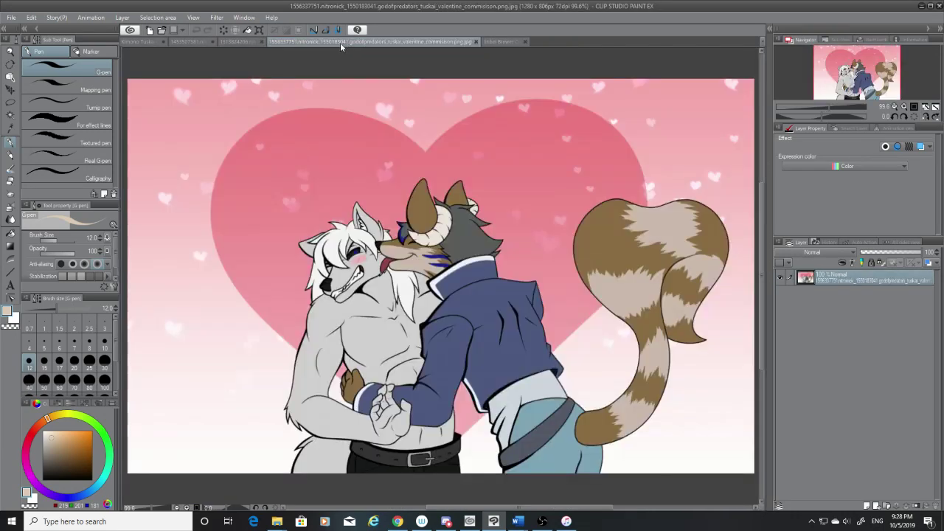
left_click(139, 41)
mouse_move(562, 258)
left_mouse_down()
mouse_move(545, 273)
mouse_move(544, 303)
mouse_move(577, 302)
mouse_move(541, 339)
mouse_move(568, 333)
mouse_move(507, 377)
left_mouse_up()
key("ctrl+z")
key("ctrl+z")
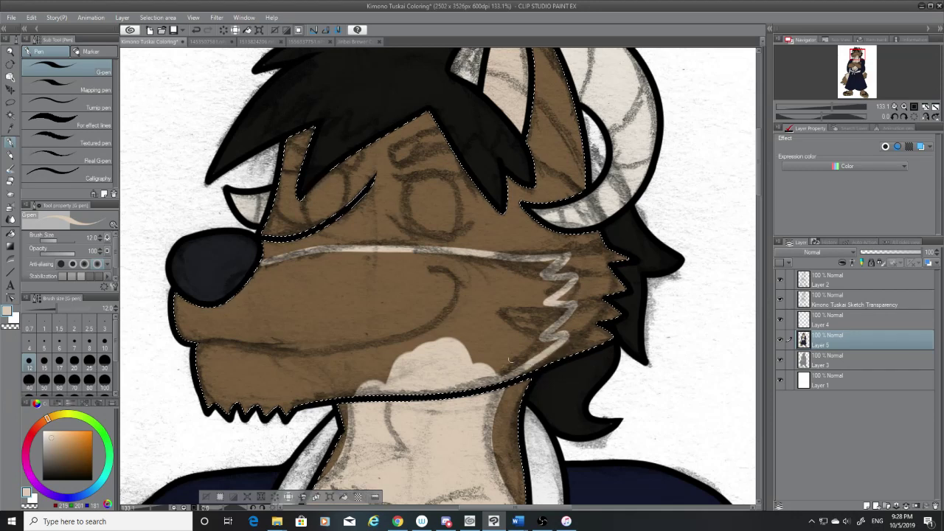
Step: Compare the cheek zigzag with the valentine and full-body references and with the sketch and Layer 5 toggled off and on
left_click(311, 40)
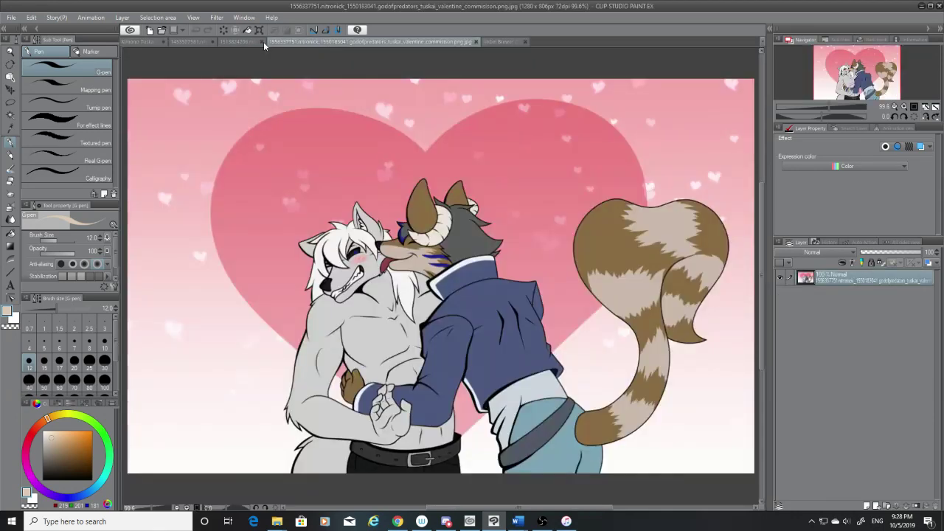
left_click(239, 41)
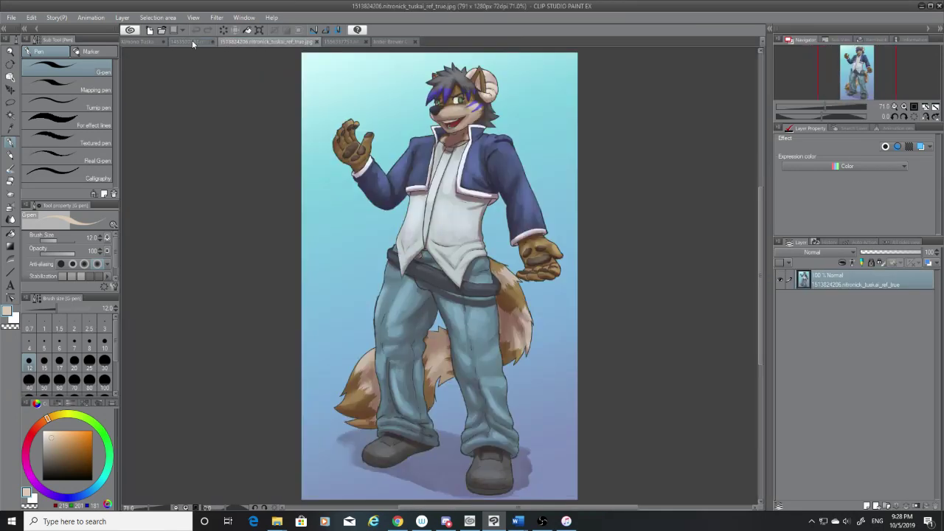
left_click(142, 41)
left_click(781, 298)
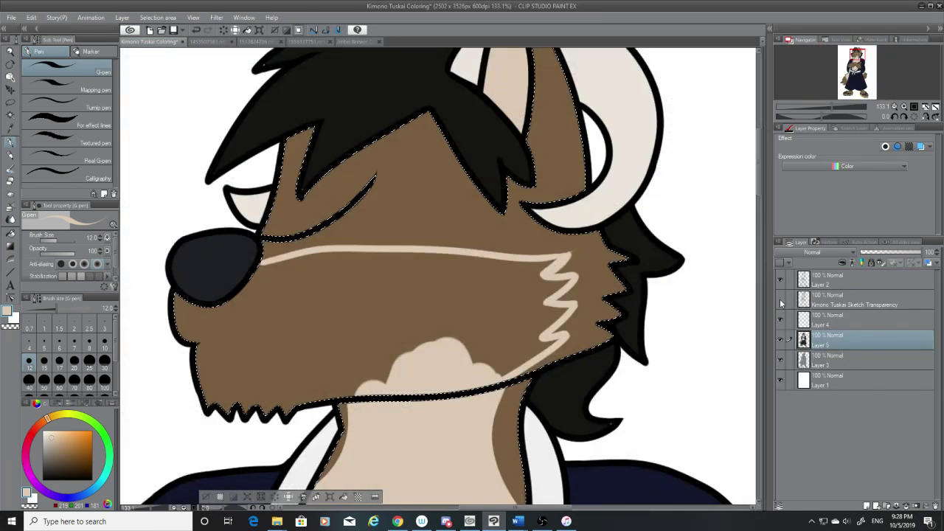
left_click(781, 298)
left_click(780, 339)
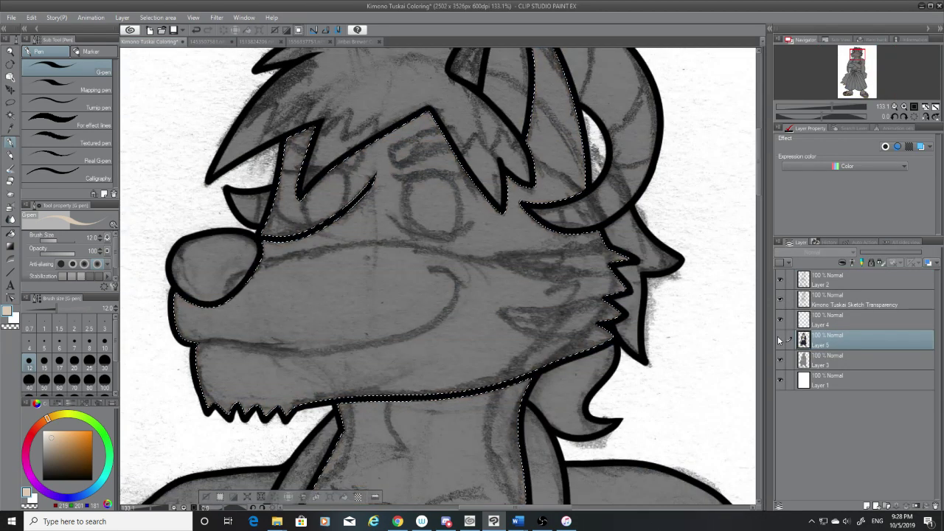
left_click(780, 340)
left_click(780, 340)
left_click(781, 339)
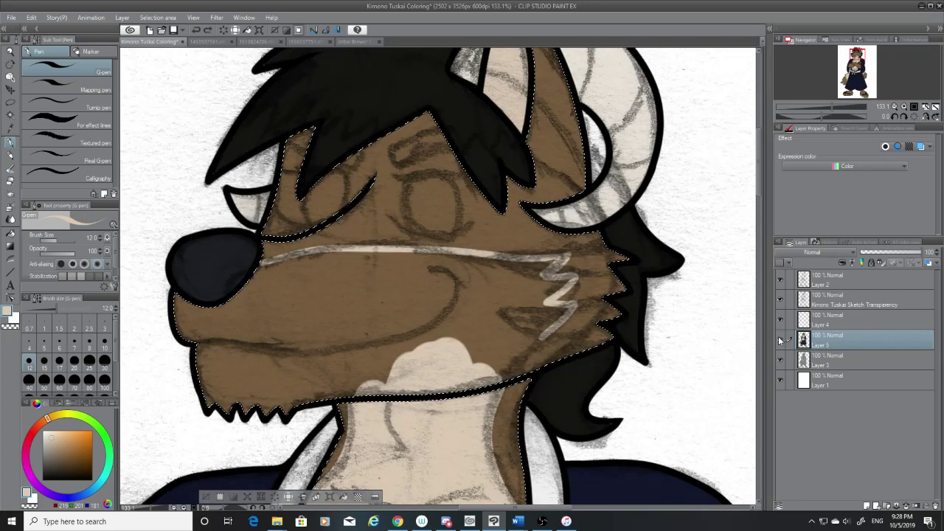
Step: Undo the zigzag strokes on the cheek back to the upper muzzle line
key("ctrl+z")
key("ctrl+z")
key("ctrl+z")
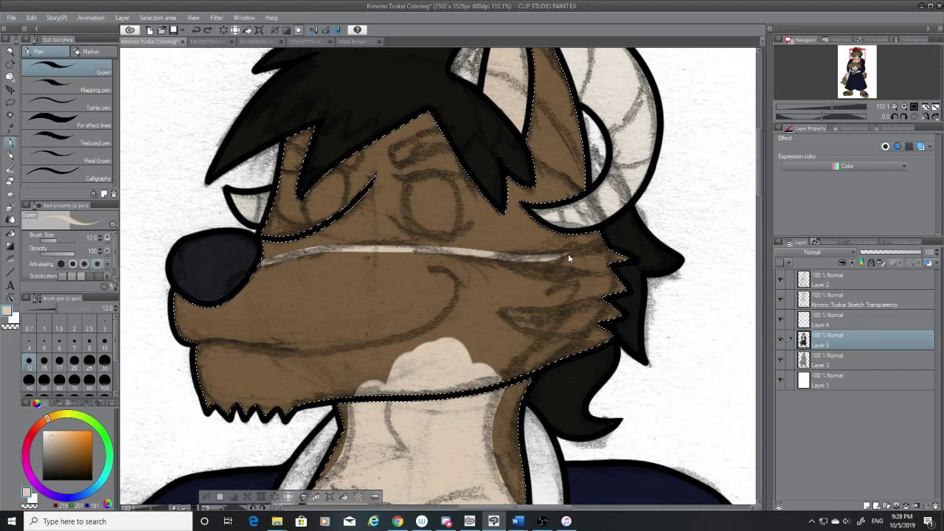
left_click(11, 127)
left_click(350, 287)
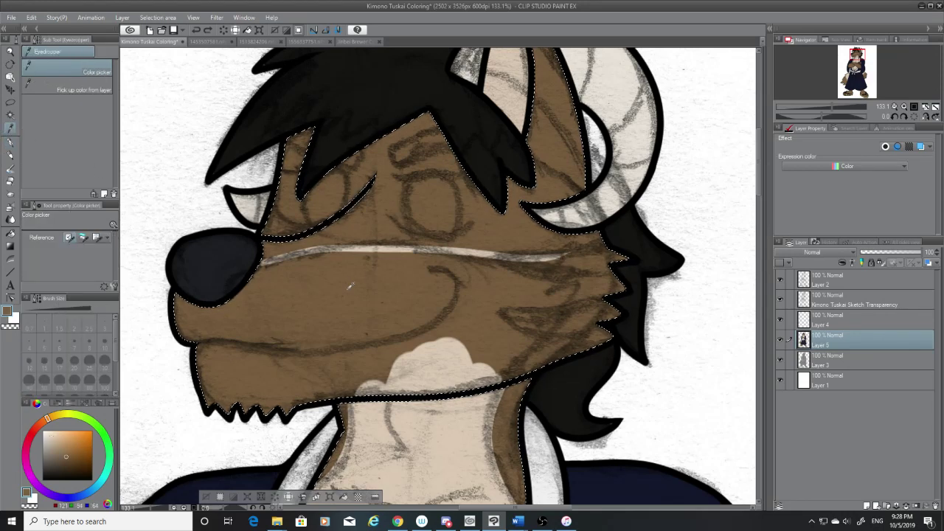
key("p")
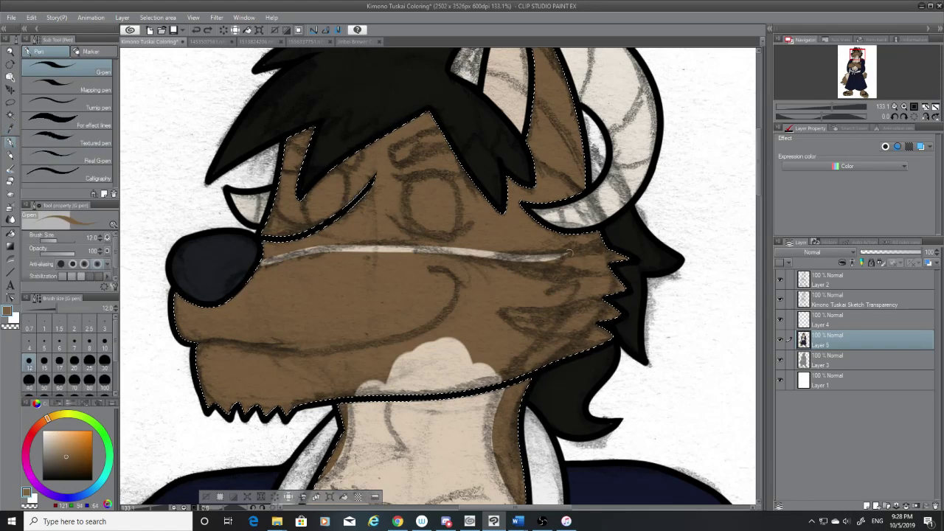
left_click(10, 127)
left_click(413, 363)
key("p")
Step: Draw a tighter light beige zigzag fur edge down the cheek from the end of the upper muzzle line, undoing unwanted strokes
mouse_move(566, 253)
left_mouse_down()
mouse_move(540, 281)
mouse_move(574, 266)
mouse_move(549, 295)
mouse_move(574, 288)
mouse_move(541, 332)
left_mouse_up()
key("ctrl+z")
key("ctrl+z")
key("ctrl+z")
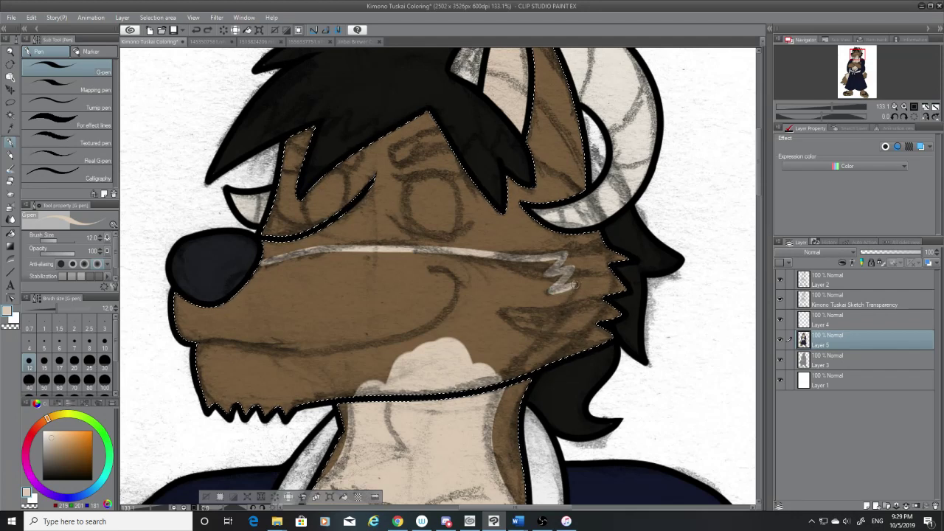
Step: Extend the cheek zigzag and redraw the curved light beige line from its lower end down to the jaw until it is smooth
mouse_move(573, 282)
left_mouse_down()
mouse_move(552, 316)
mouse_move(570, 308)
mouse_move(533, 354)
mouse_move(502, 380)
left_mouse_up()
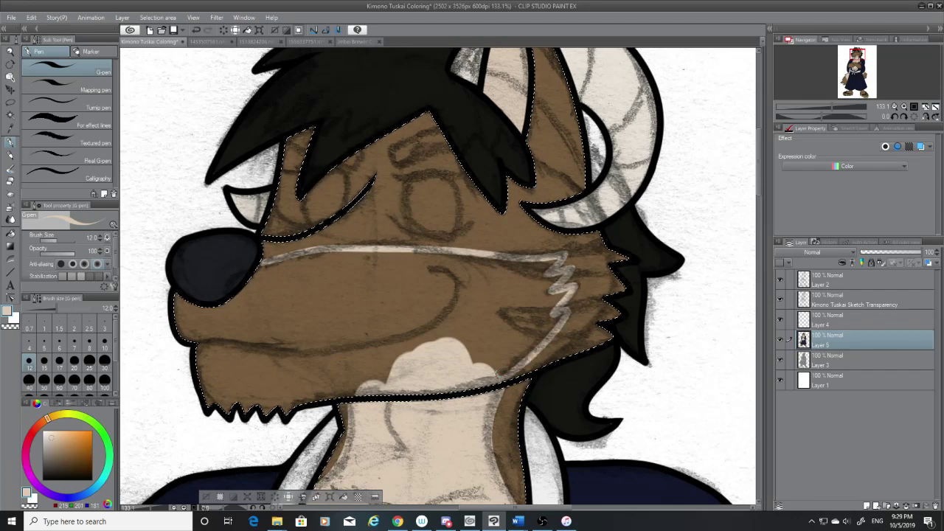
key("ctrl+z")
left_click_drag(566, 316, 484, 383)
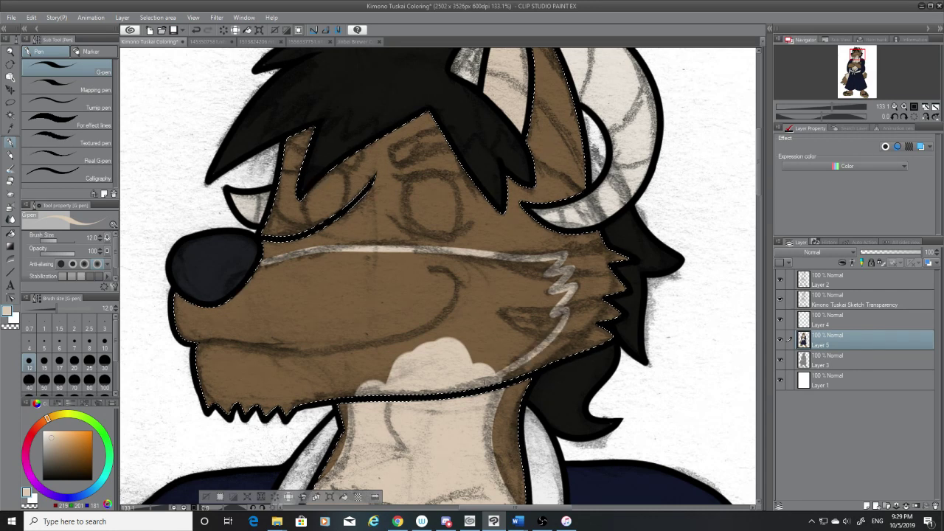
key("ctrl+z")
left_click_drag(568, 312, 503, 380)
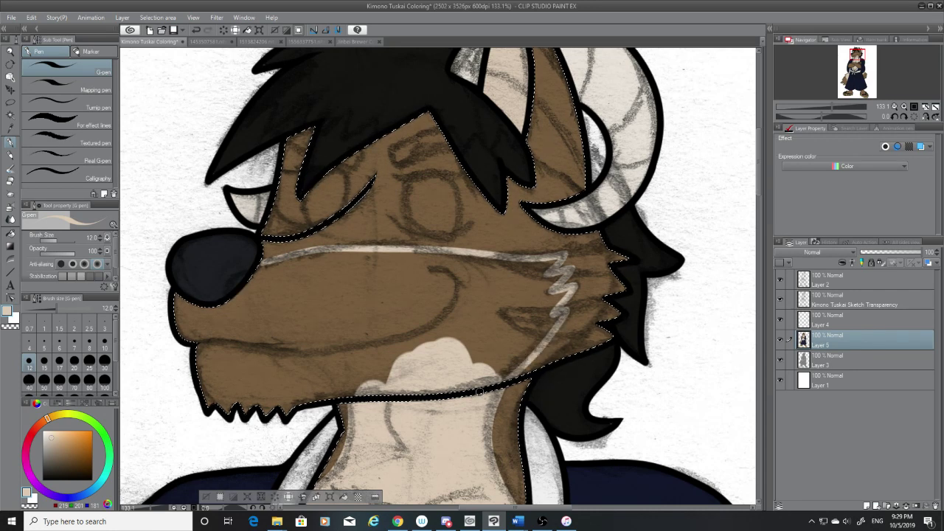
key("ctrl+z")
left_click_drag(565, 314, 501, 381)
key("ctrl+z")
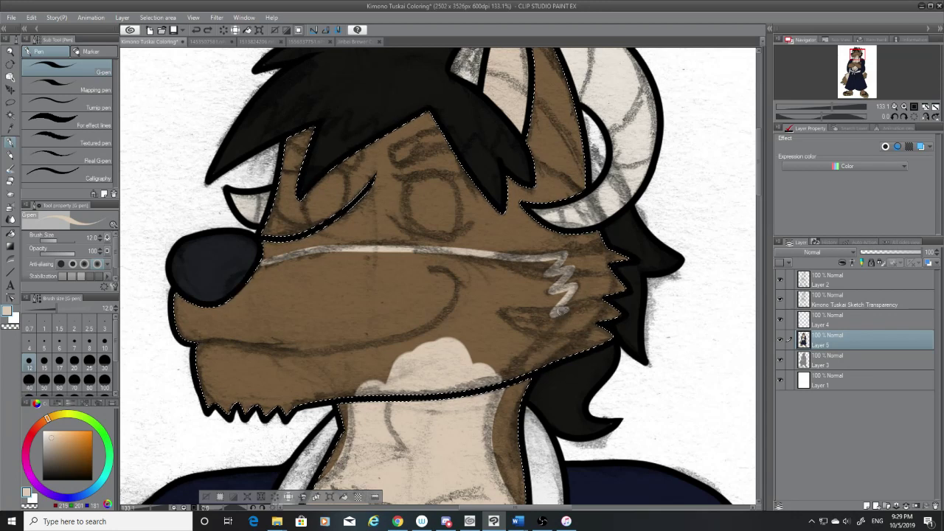
mouse_move(573, 308)
left_mouse_down()
mouse_move(535, 357)
mouse_move(481, 396)
left_mouse_up()
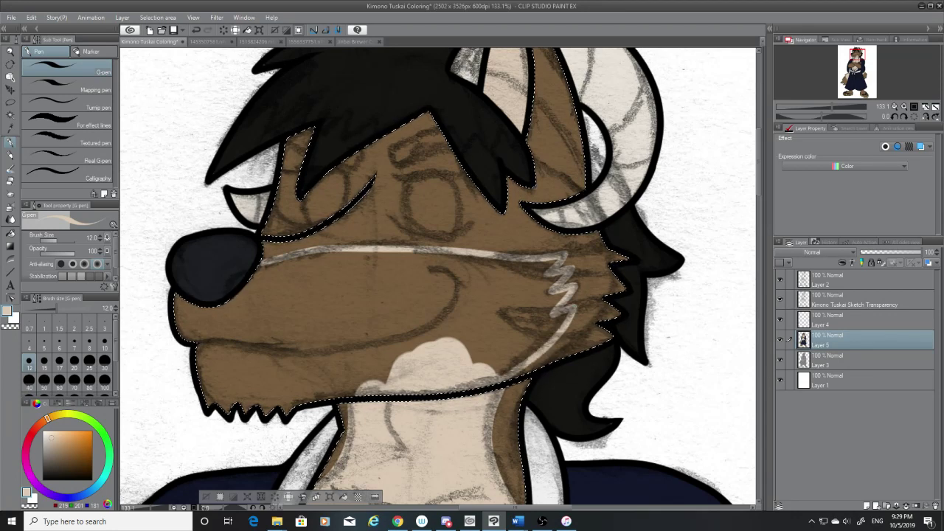
Step: Check the muzzle markings with the sketch hidden, show it again, and thicken the inner side of the cheek zigzag in light beige
left_click(787, 298)
left_click(780, 299)
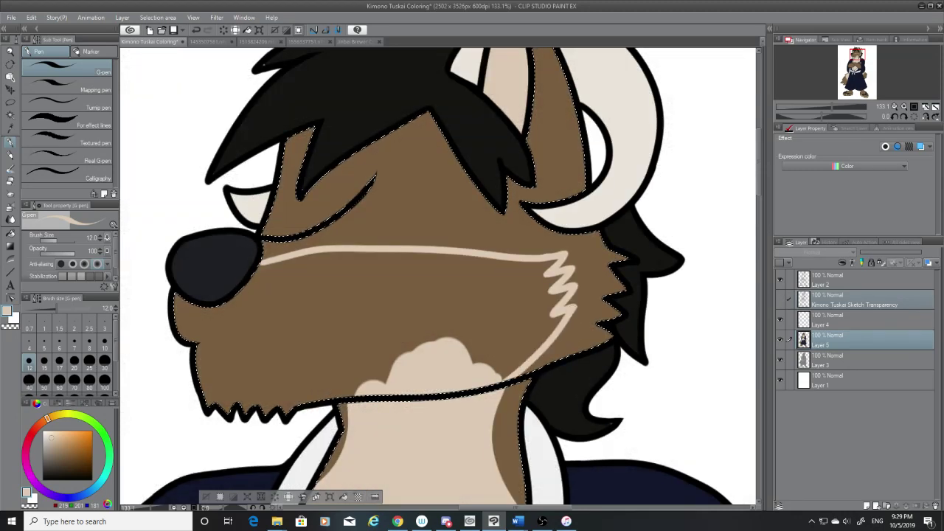
left_click(780, 299)
left_click_drag(561, 508, 539, 507)
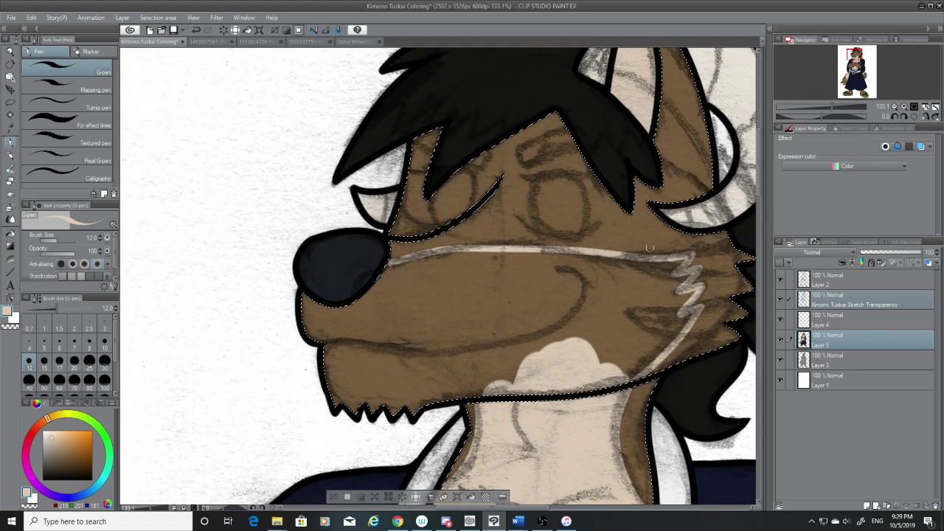
mouse_move(659, 278)
left_mouse_down()
mouse_move(676, 261)
mouse_move(688, 273)
mouse_move(664, 285)
mouse_move(678, 286)
mouse_move(689, 312)
left_mouse_up()
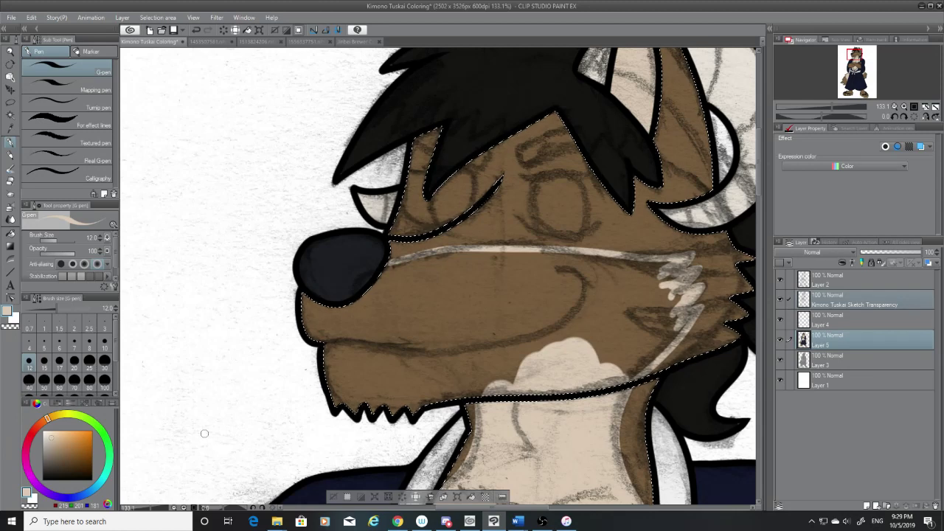
Step: Thicken the underside of the upper muzzle line from cheek to nose with the light beige G-pen at size 20, and hide the sketch
left_click(77, 361)
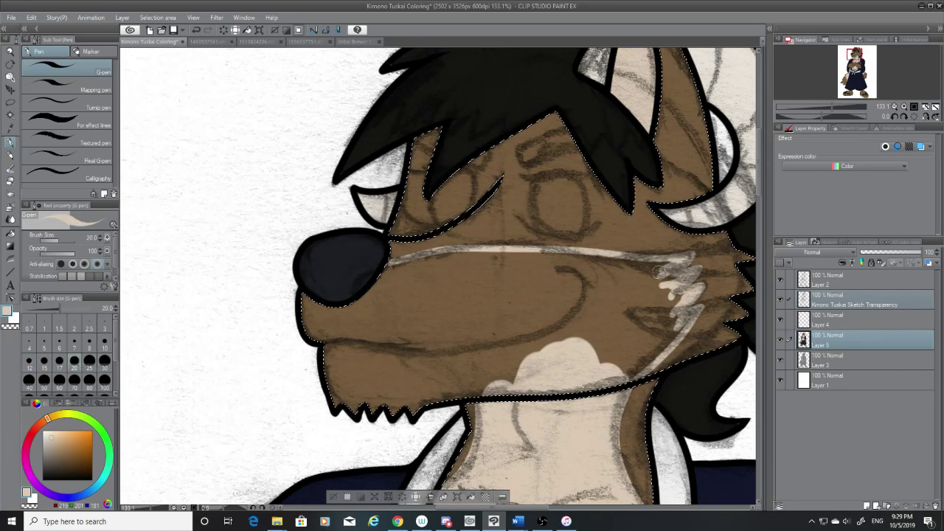
mouse_move(635, 264)
left_mouse_down()
mouse_move(562, 263)
mouse_move(584, 266)
left_mouse_up()
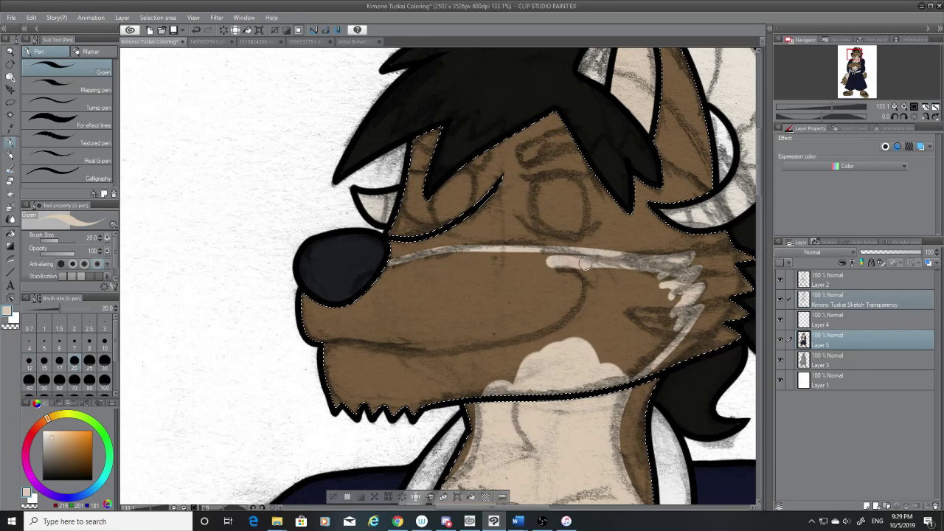
key("ctrl+z")
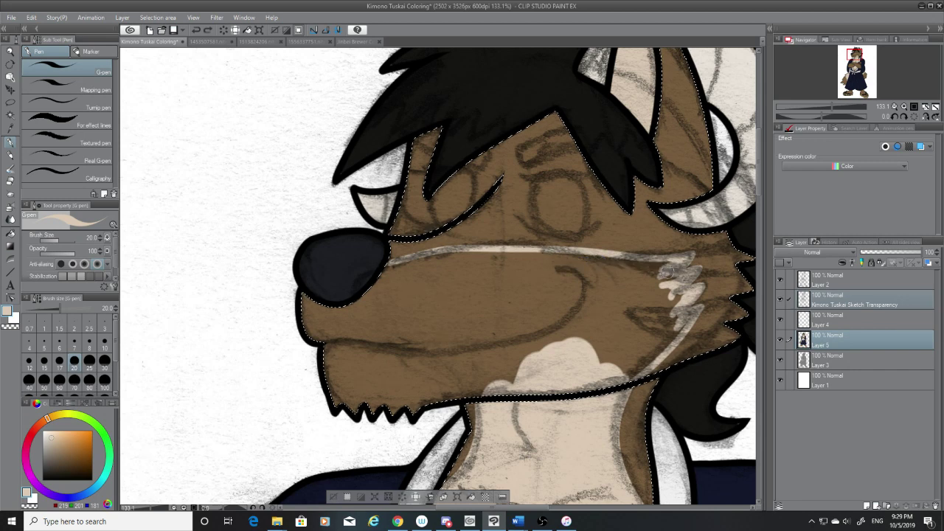
mouse_move(657, 259)
left_mouse_down()
mouse_move(456, 257)
mouse_move(388, 271)
left_mouse_up()
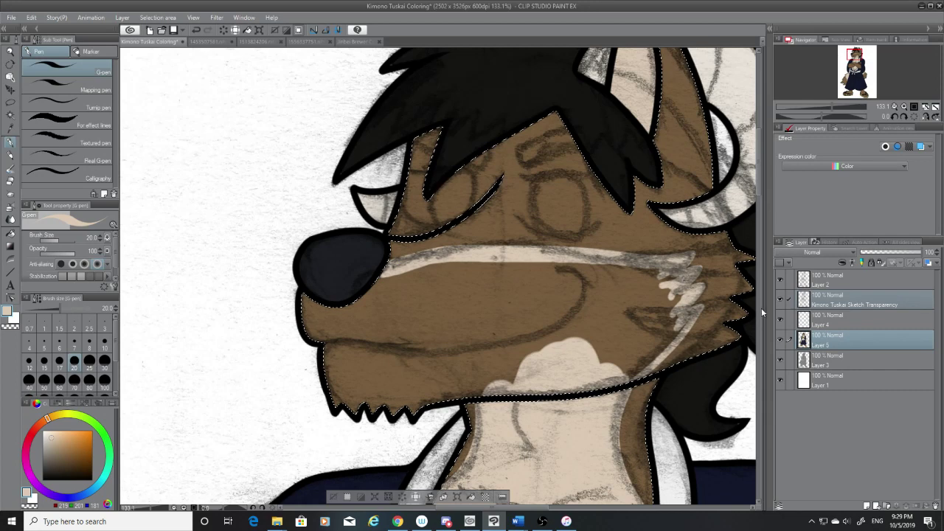
left_click(781, 299)
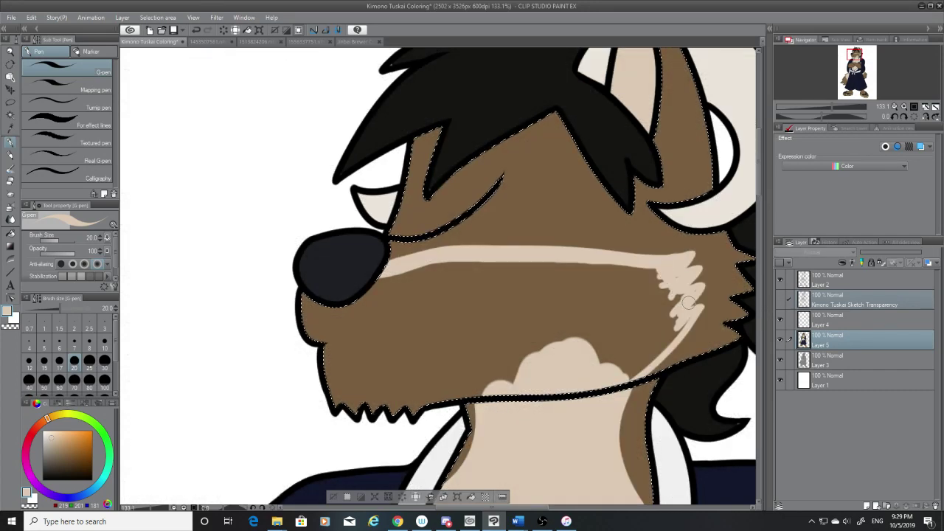
scroll(672, 283, "up", 5)
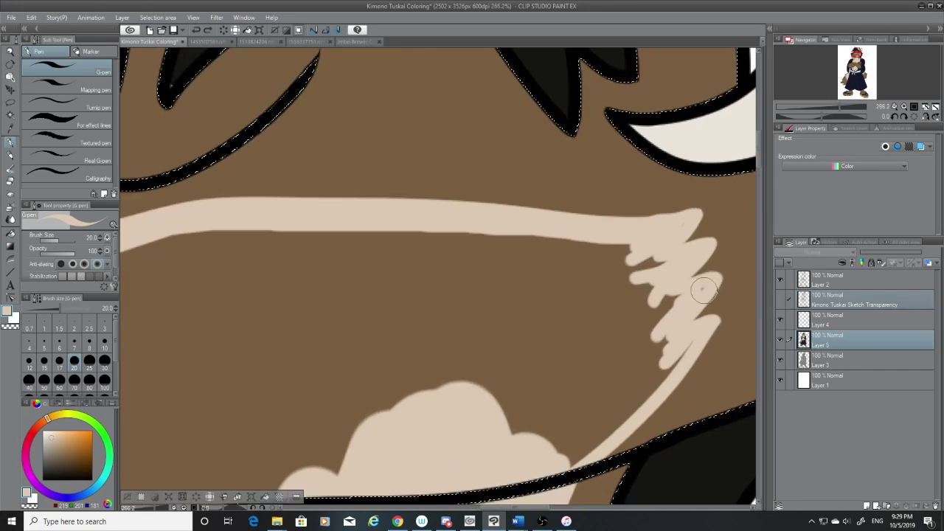
left_click_drag(635, 249, 580, 248)
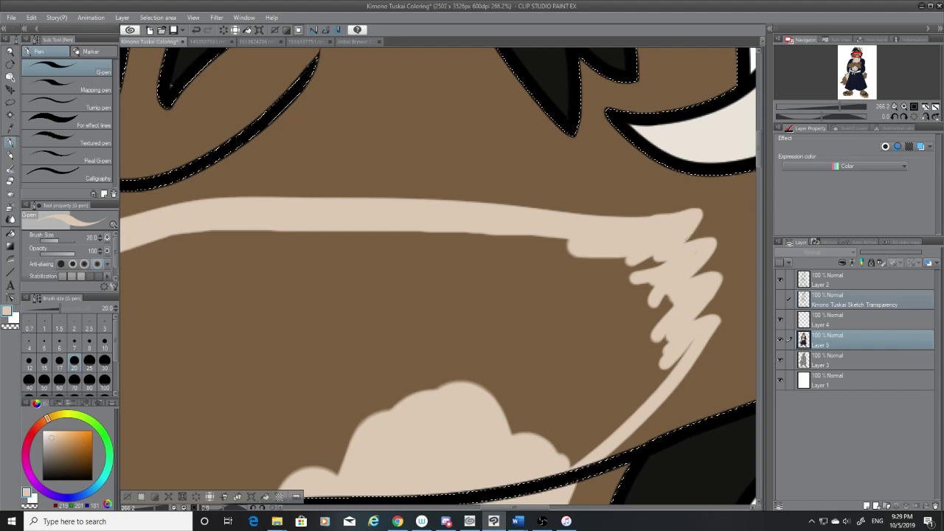
key("i")
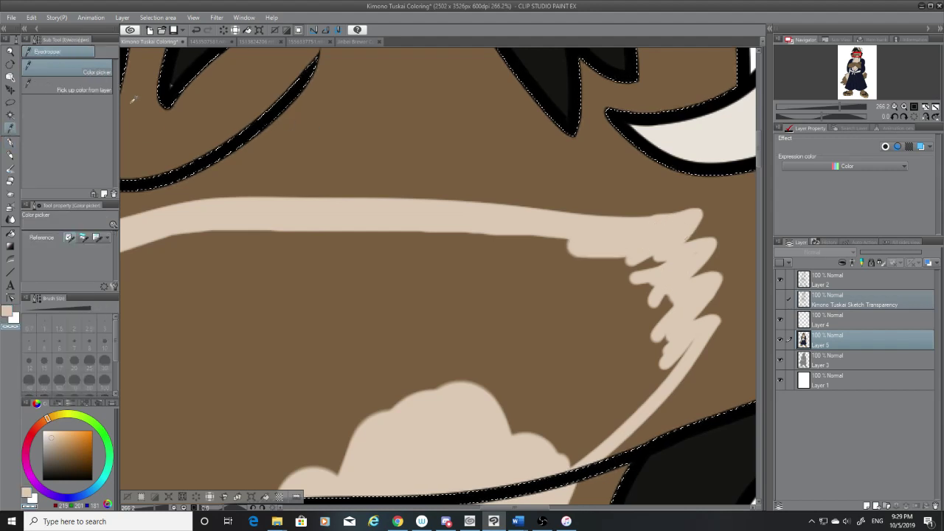
left_click(147, 126)
left_click(12, 141)
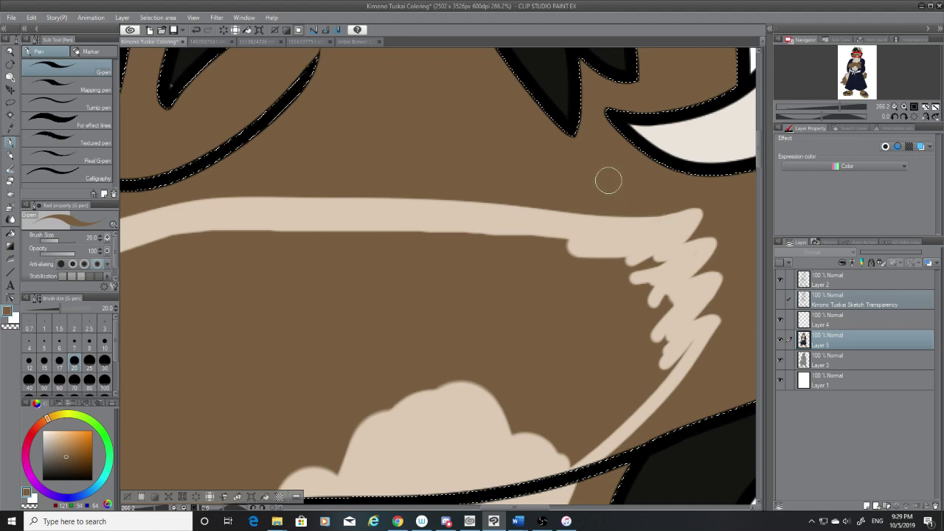
key("i")
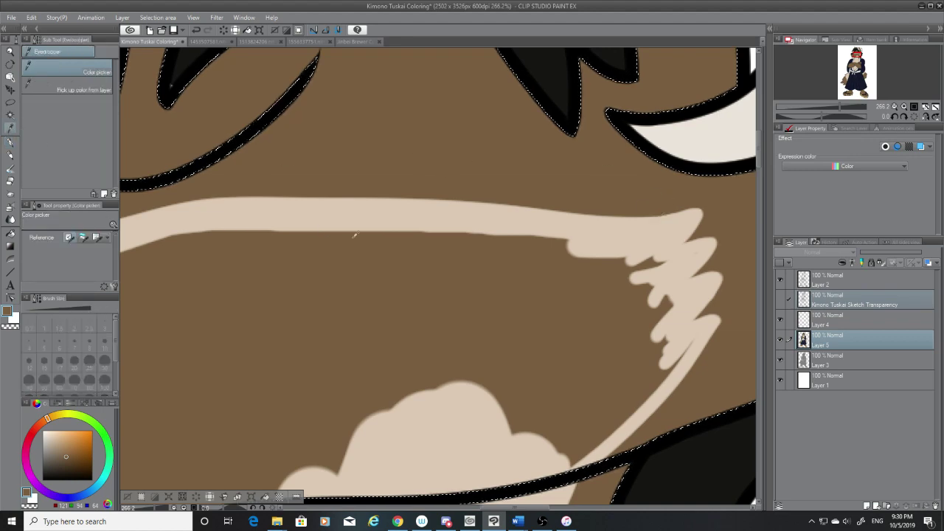
left_click(354, 233)
key("p")
Step: Widen the curved beige line down to the jaw and smooth the inner edge of the cheek zigzag with light beige strokes
scroll(443, 303, "down", 2)
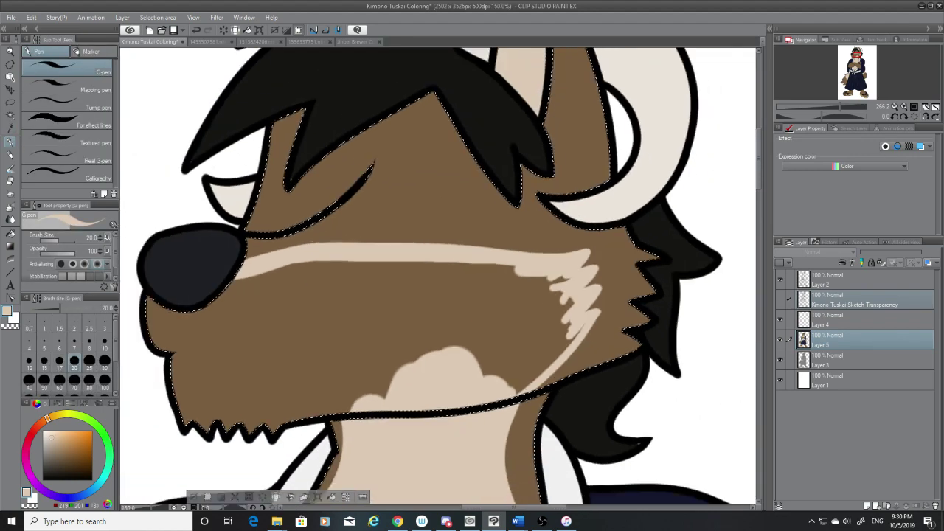
scroll(579, 327, "up", 2)
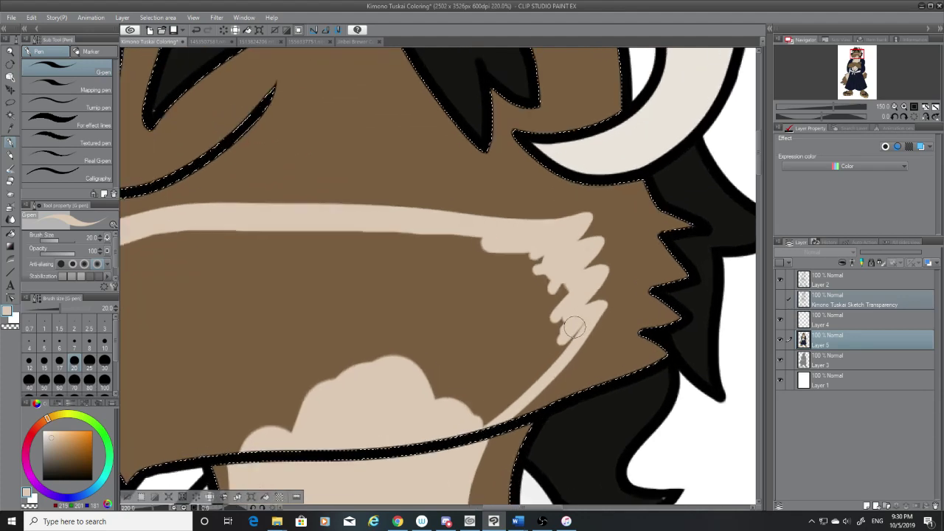
left_click_drag(576, 327, 539, 367)
left_click_drag(495, 406, 468, 427)
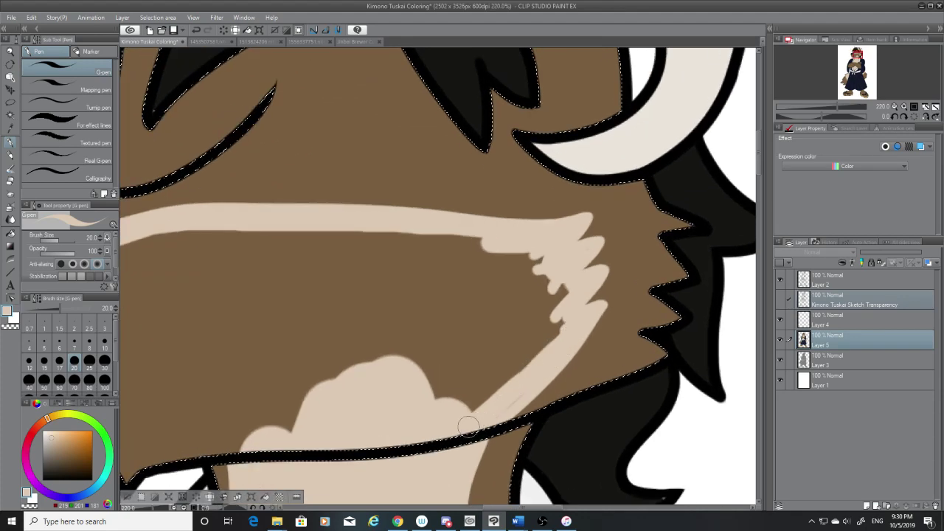
mouse_move(534, 379)
left_mouse_down()
mouse_move(559, 327)
mouse_move(558, 275)
mouse_move(521, 251)
mouse_move(391, 245)
left_mouse_up()
scroll(397, 248, "down", 1)
scroll(397, 249, "down", 2)
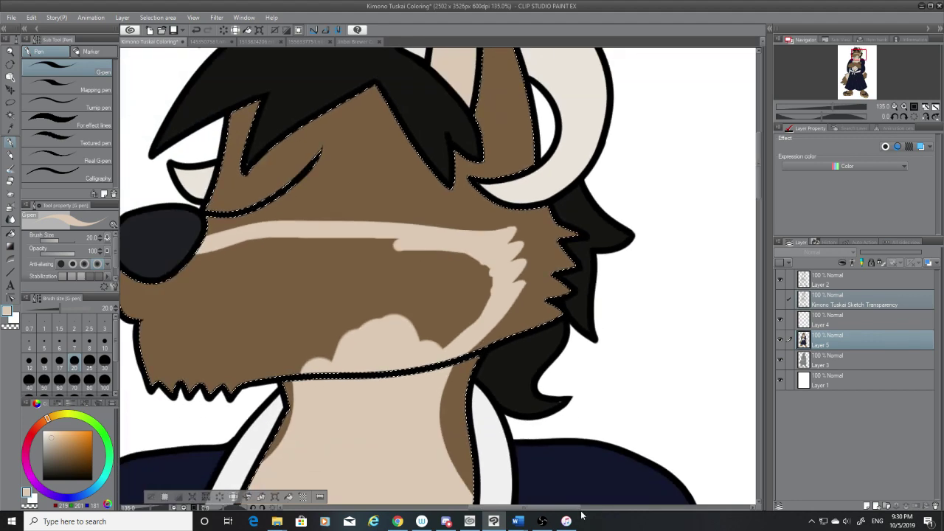
Step: Compare the muzzle marking with the full-body and valentine reference images, and return to the kimono drawing
scroll(583, 509, "up", 2)
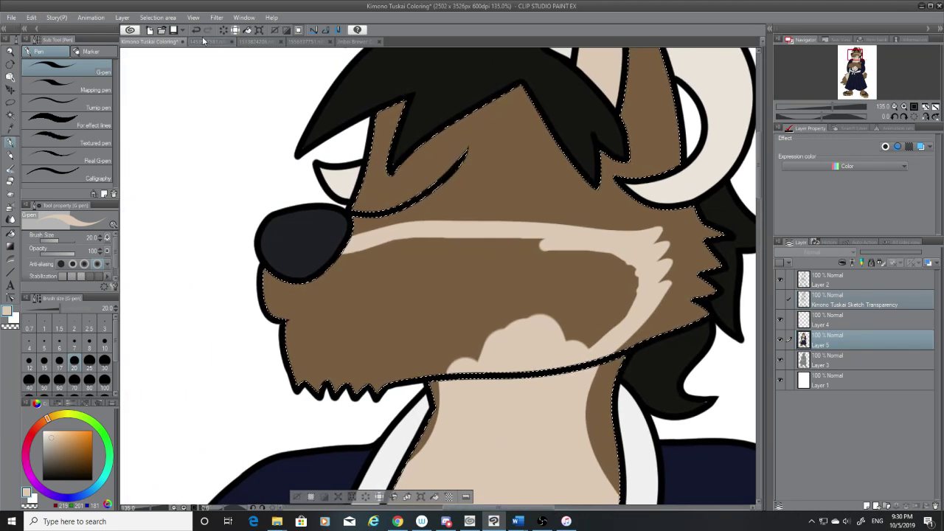
left_click(203, 41)
left_click(300, 44)
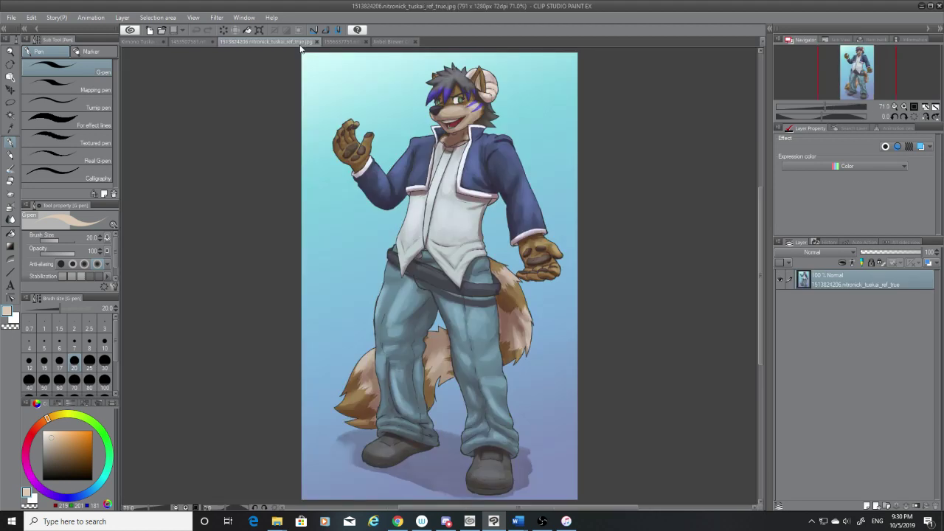
left_click(352, 43)
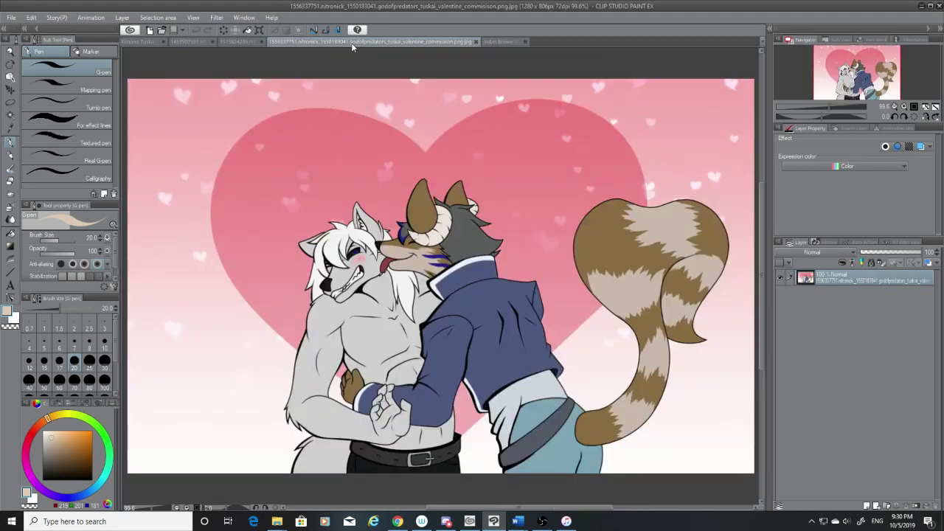
left_click(148, 45)
Step: Extend the light beige inward from the cheek zigzag and along the underside of the upper muzzle line towards the nose
mouse_move(632, 260)
left_mouse_down()
mouse_move(585, 337)
mouse_move(639, 271)
mouse_move(635, 292)
mouse_move(572, 354)
mouse_move(632, 259)
left_mouse_up()
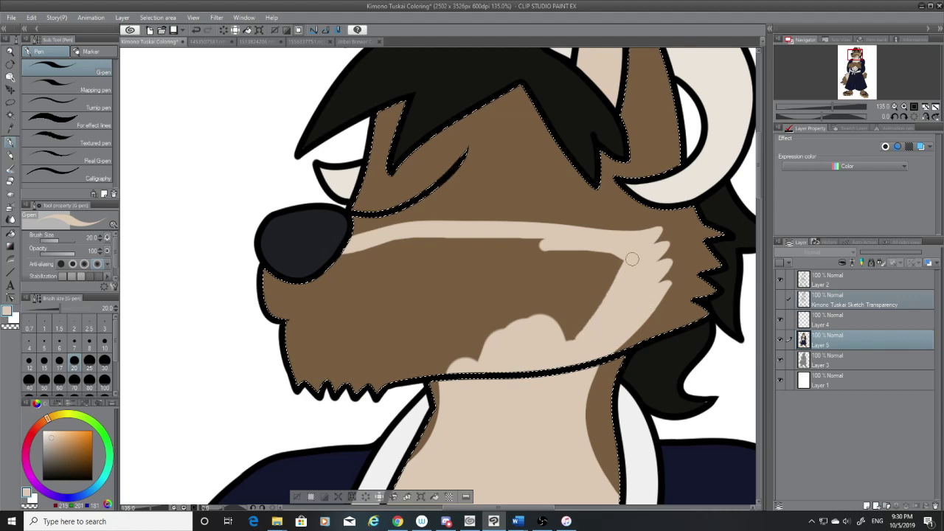
scroll(643, 297, "up", 2)
mouse_move(642, 297)
left_mouse_down()
mouse_move(601, 238)
mouse_move(469, 204)
mouse_move(268, 214)
mouse_move(176, 242)
left_mouse_up()
scroll(213, 259, "down", 2)
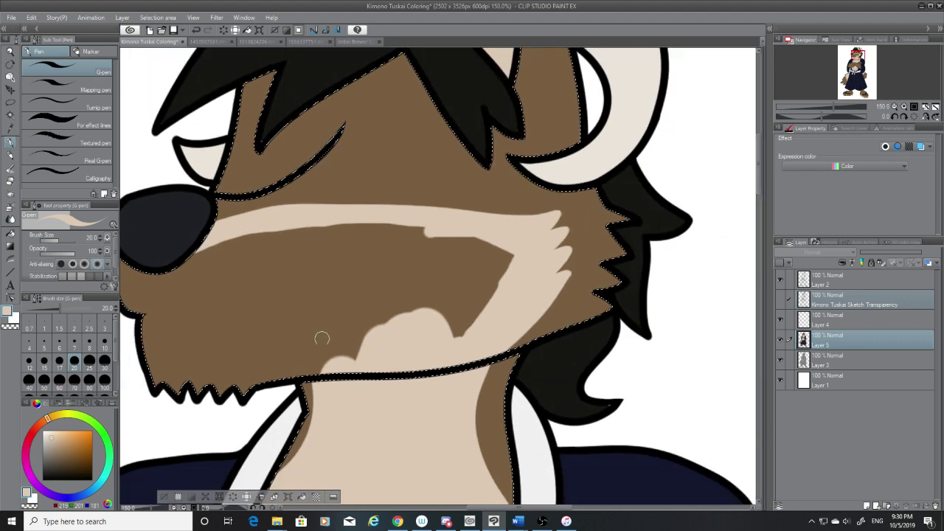
Step: Fill the remaining brown of the muzzle and lower jaw with light beige, enlarging the G-pen to size 70 for the large area
mouse_move(322, 337)
left_mouse_down()
mouse_move(214, 398)
mouse_move(295, 362)
mouse_move(359, 357)
mouse_move(220, 378)
mouse_move(146, 327)
mouse_move(144, 282)
left_mouse_up()
left_click_drag(508, 508, 476, 509)
left_click(73, 381)
mouse_move(286, 291)
left_mouse_down()
mouse_move(307, 274)
mouse_move(362, 274)
mouse_move(555, 238)
mouse_move(665, 254)
mouse_move(689, 280)
mouse_move(664, 311)
mouse_move(621, 325)
mouse_move(623, 298)
mouse_move(638, 287)
mouse_move(527, 332)
mouse_move(335, 373)
mouse_move(328, 302)
mouse_move(326, 337)
mouse_move(386, 369)
mouse_move(394, 398)
mouse_move(394, 320)
mouse_move(474, 295)
mouse_move(602, 291)
mouse_move(631, 277)
mouse_move(483, 284)
mouse_move(352, 341)
mouse_move(571, 329)
left_mouse_up()
scroll(572, 329, "down", 2)
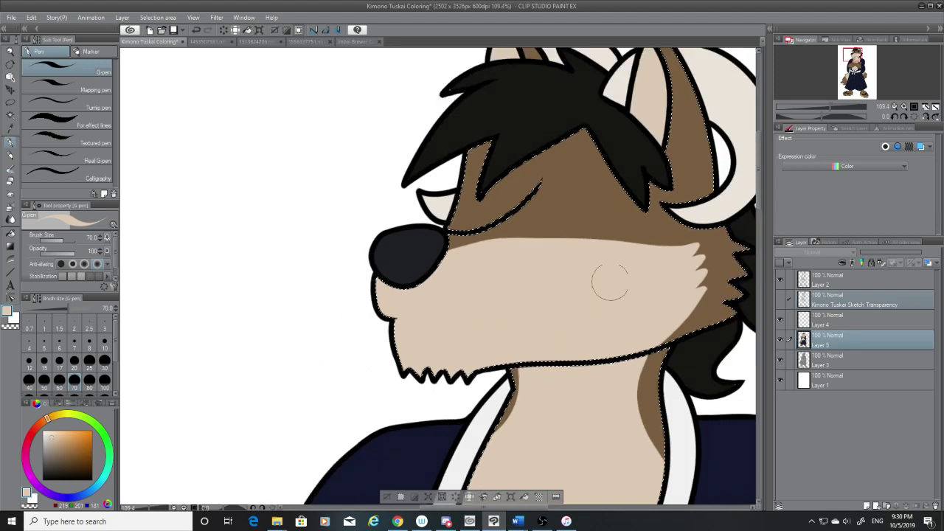
Step: Check the coloured muzzle against the whole upper body and clear the fur selection
scroll(573, 310, "down", 3)
scroll(576, 313, "down", 1)
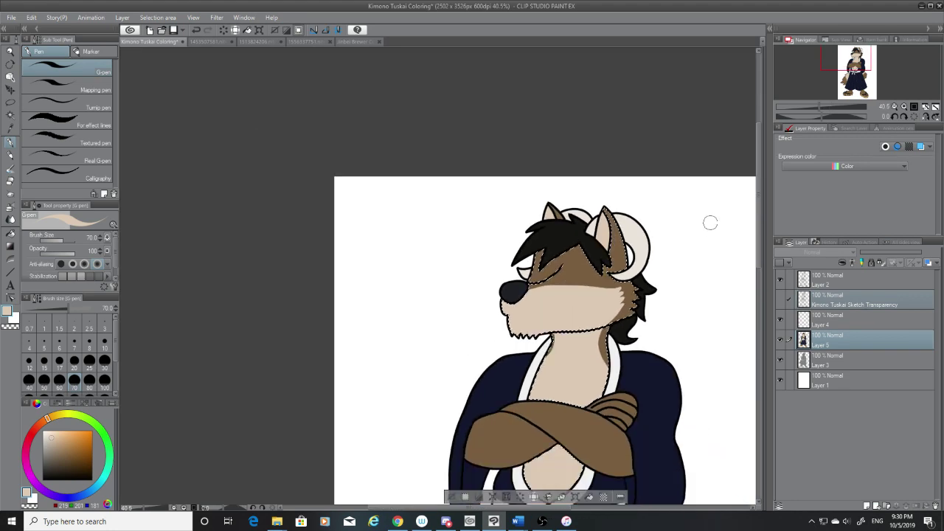
left_click_drag(757, 220, 757, 271)
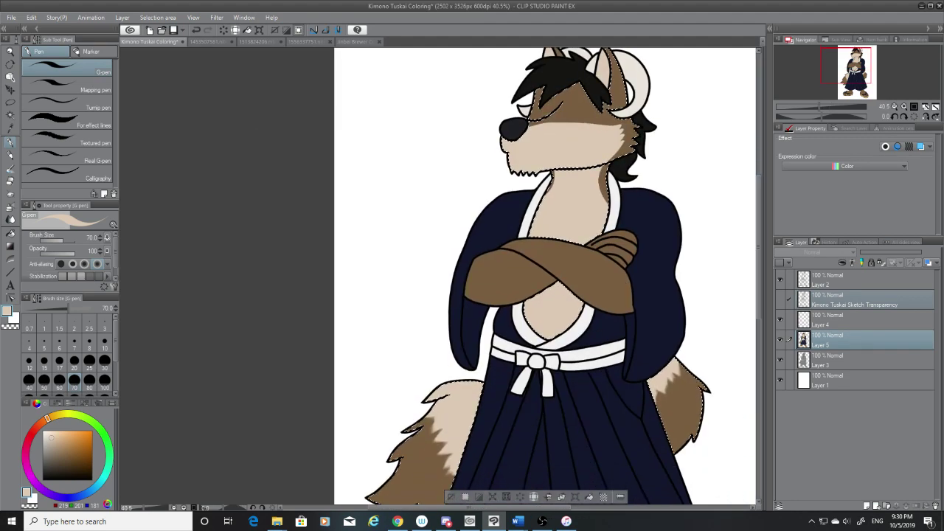
left_click(10, 114)
key("ctrl+d")
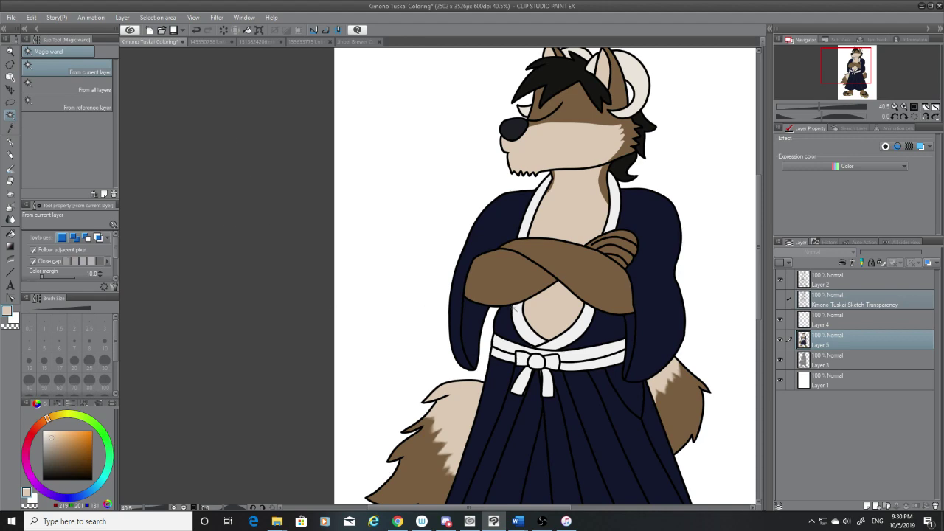
Step: Pick the dark navy from the kimono skirt and paint over the white gaps around the bow tails with the G-pen at size 7
scroll(514, 309, "up", 4)
key("i")
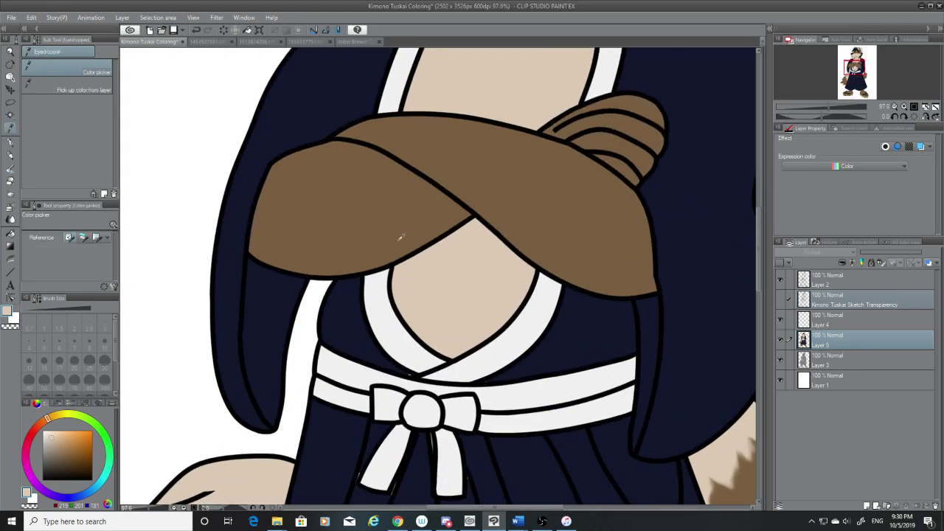
left_click_drag(760, 287, 760, 321)
scroll(590, 251, "up", 2)
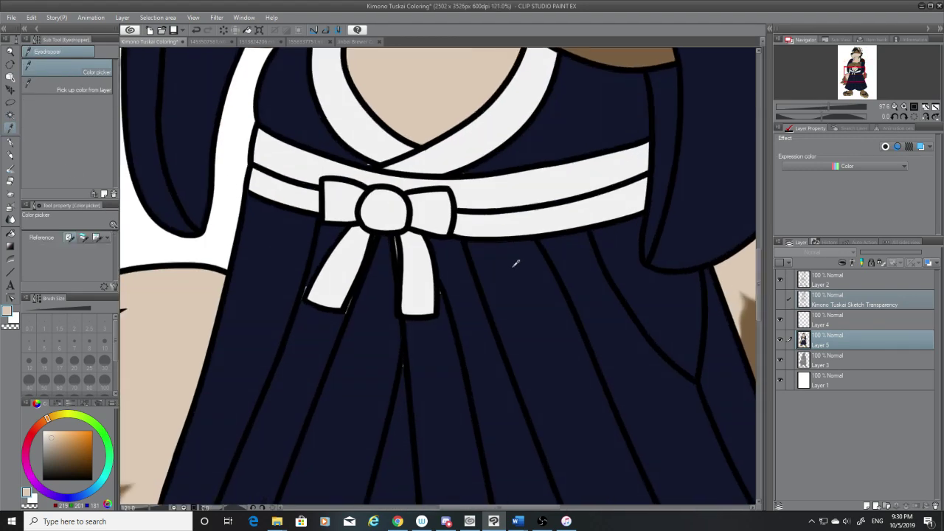
left_click(461, 278)
left_click(11, 142)
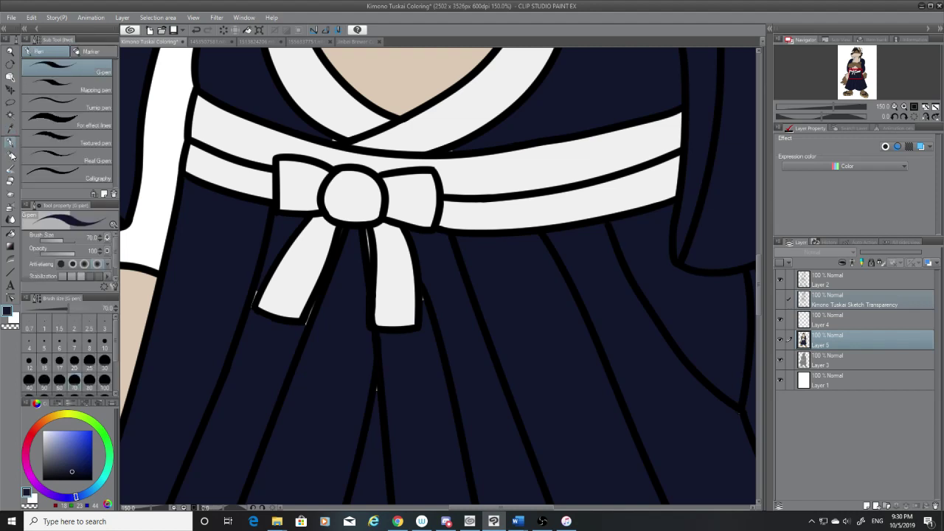
left_click(75, 341)
scroll(239, 309, "up", 4)
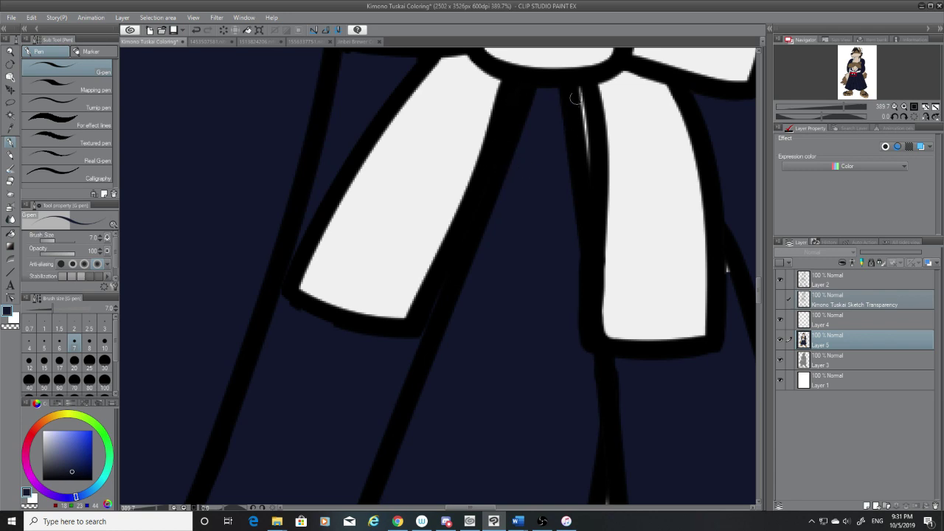
left_click_drag(583, 125, 591, 159)
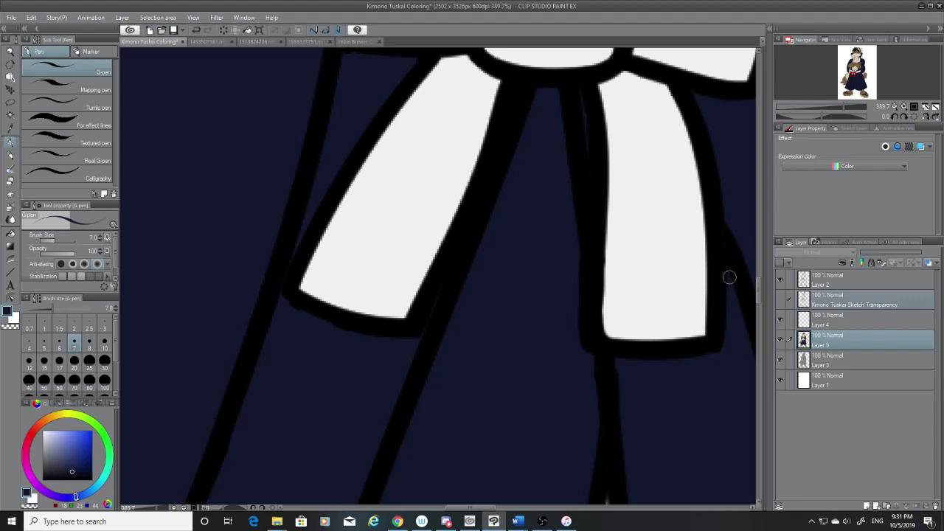
left_click_drag(757, 284, 757, 298)
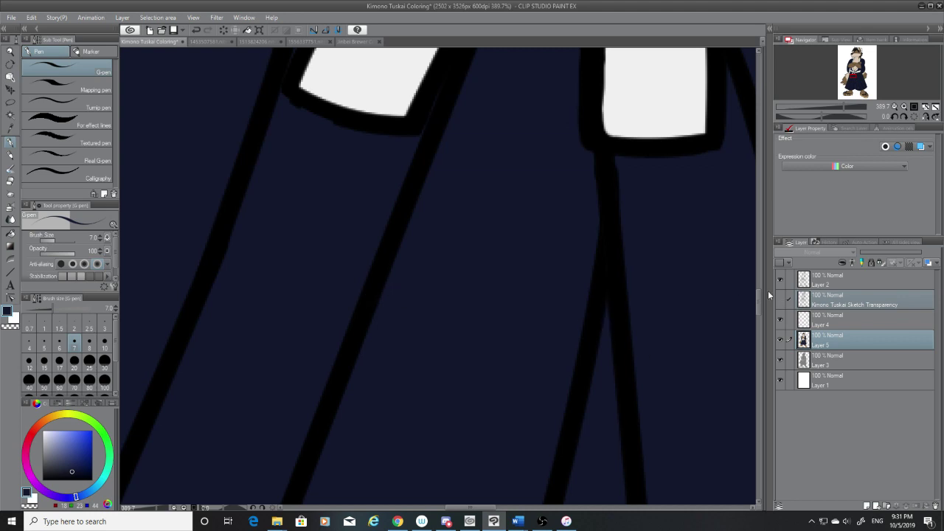
Step: Erase the rough bumps along the lower outline of the left bow tail on Layer 2 with the Hard eraser at size 7
scroll(417, 137, "up", 3)
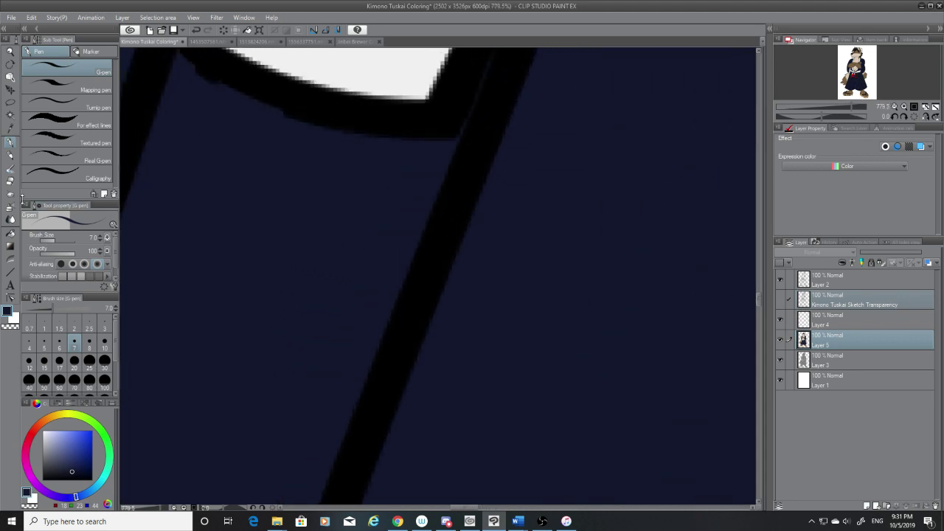
left_click(11, 194)
left_click(855, 284)
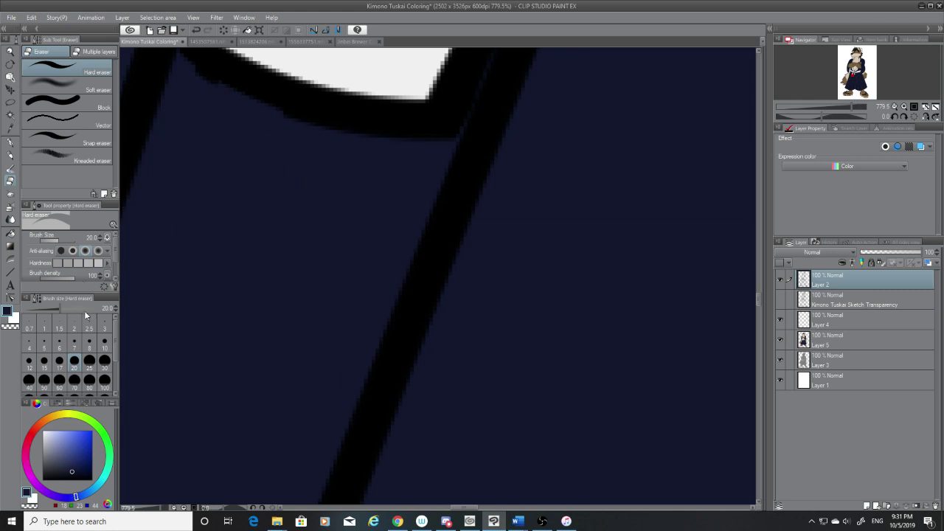
left_click(74, 341)
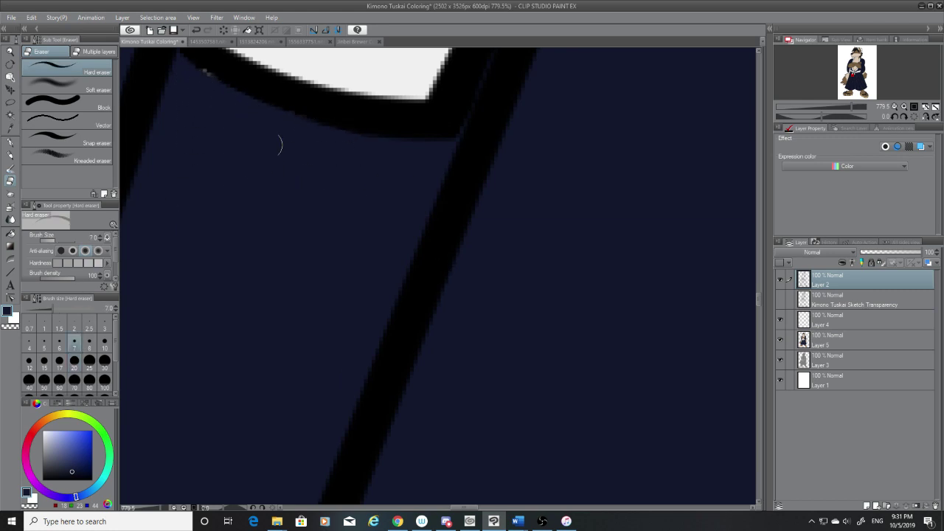
scroll(196, 82, "down", 3)
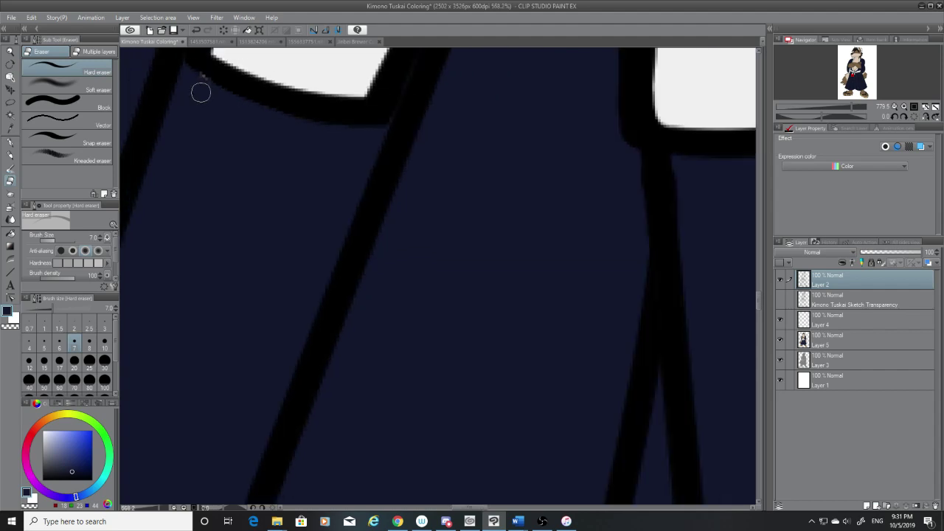
scroll(198, 85, "up", 3)
scroll(199, 84, "up", 1)
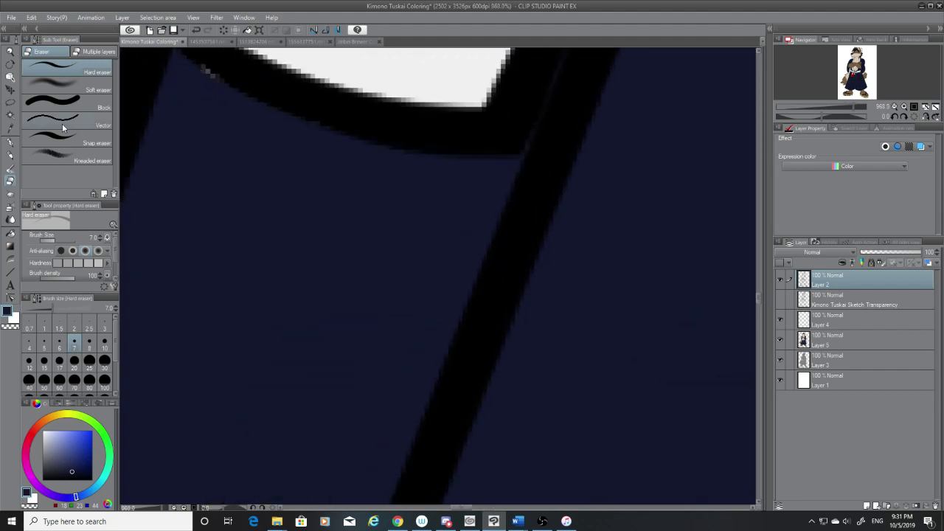
Step: Paint navy on Layer 5 over the leftover light specks beneath the left bow tail's outline with the G-pen
left_click(9, 139)
left_click(849, 334)
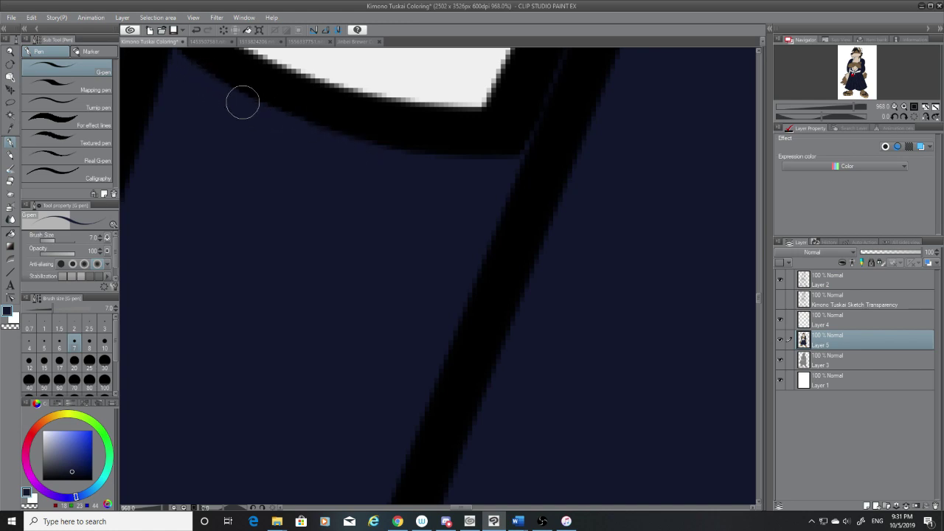
scroll(470, 213, "down", 6)
scroll(503, 246, "down", 2)
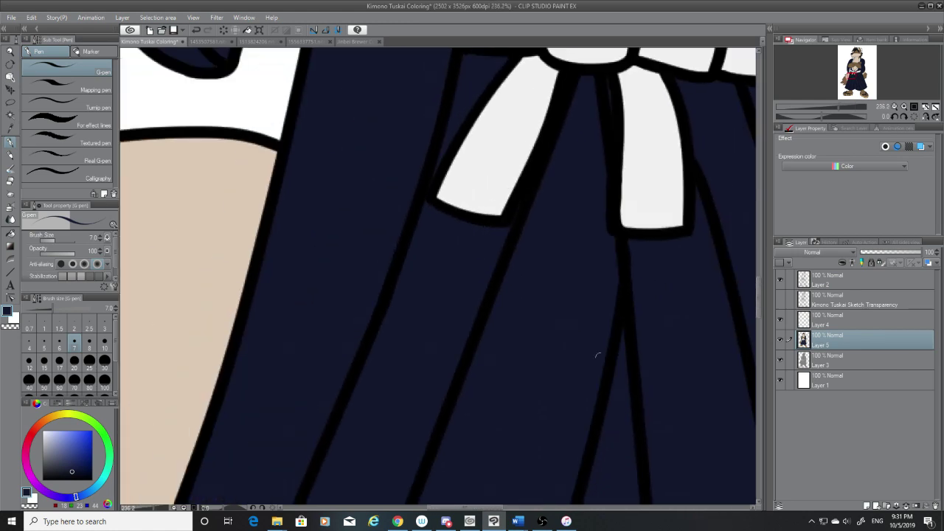
Step: Touch up the black outlines on Layer 2 where the skirt pleats meet the right bow tail, using the G-pen at size 7
scroll(642, 337, "up", 4)
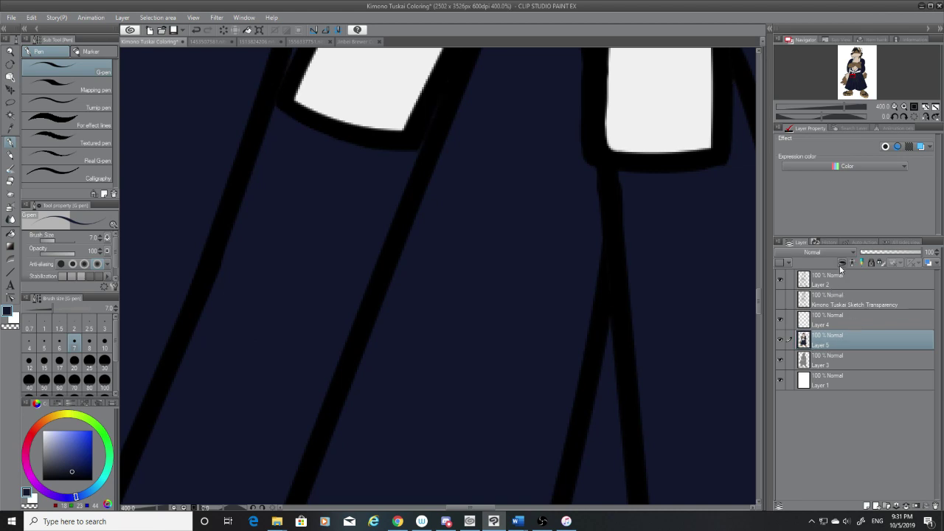
left_click(841, 285)
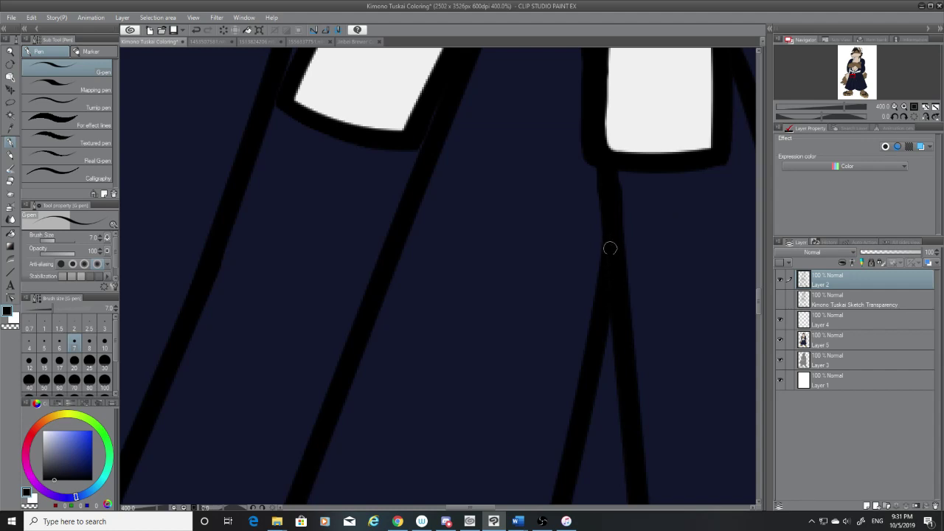
scroll(608, 262, "down", 3)
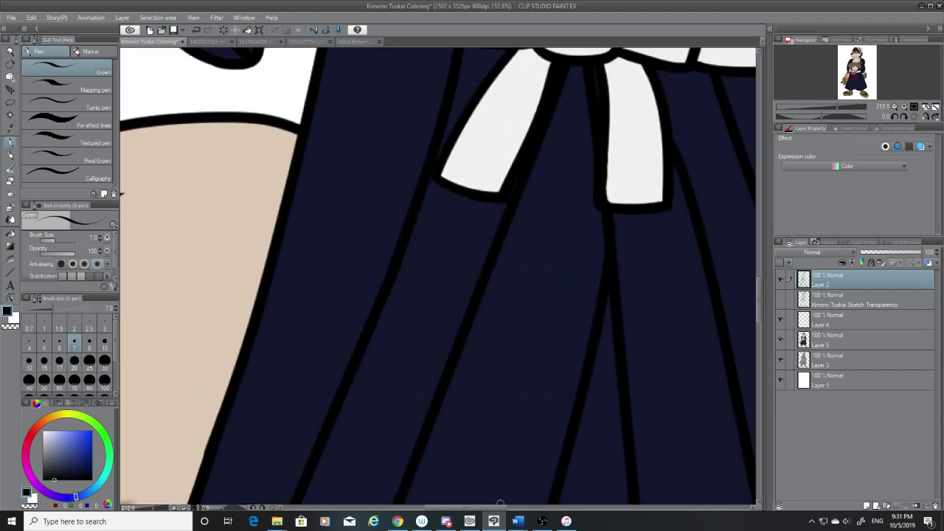
scroll(523, 147, "up", 5)
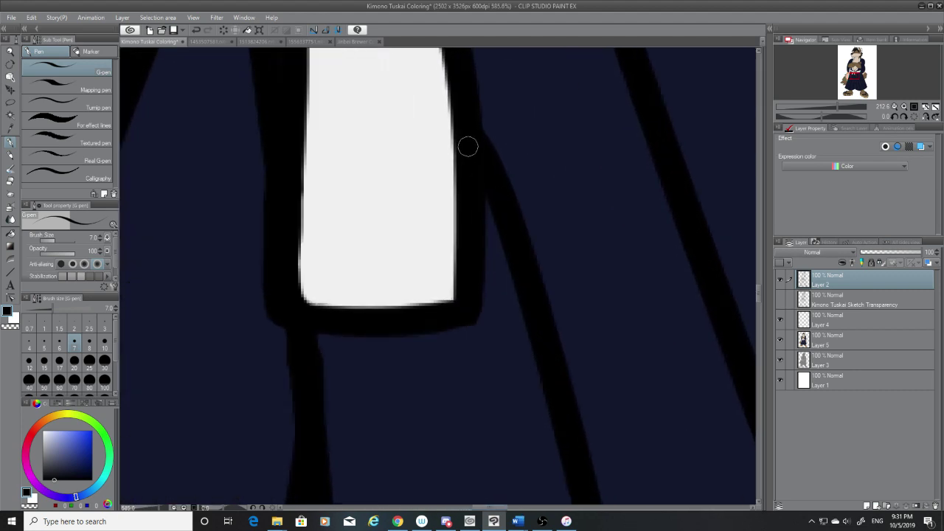
scroll(468, 147, "up", 5)
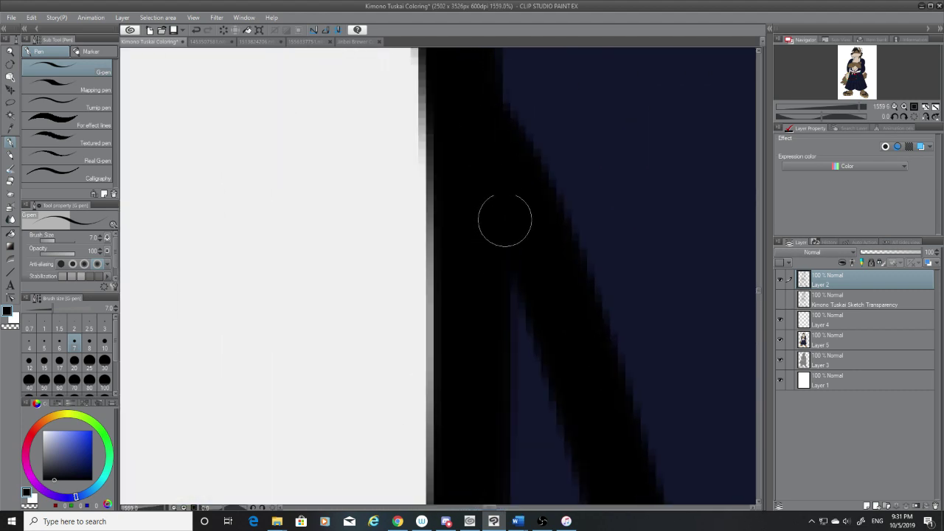
scroll(498, 177, "down", 6)
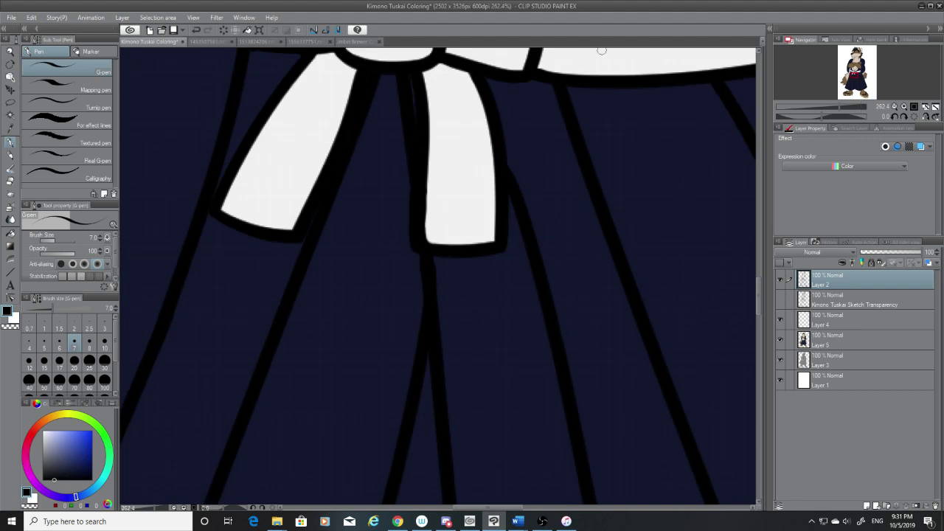
Step: Touch up the black line junctions where the skirt pleats meet the sash's lower edge, working towards the right sleeve
scroll(601, 78, "up", 8)
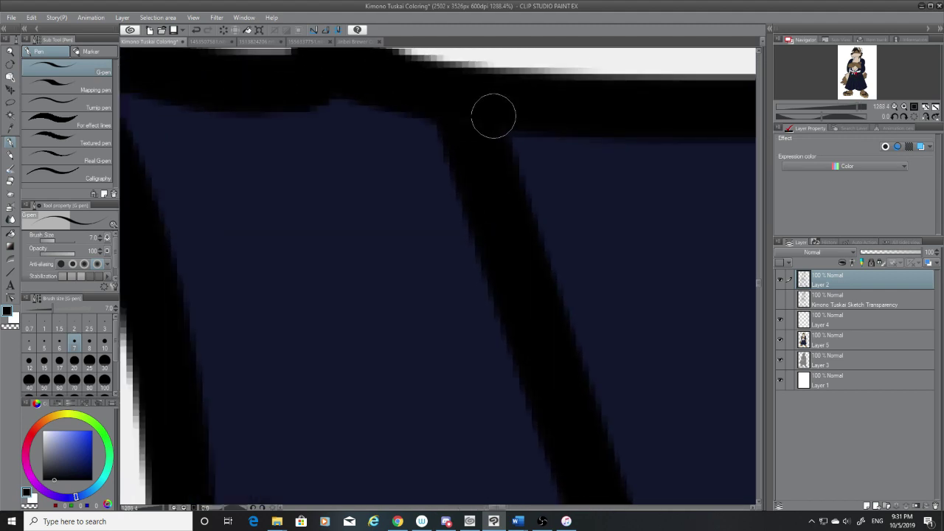
scroll(443, 101, "down", 3)
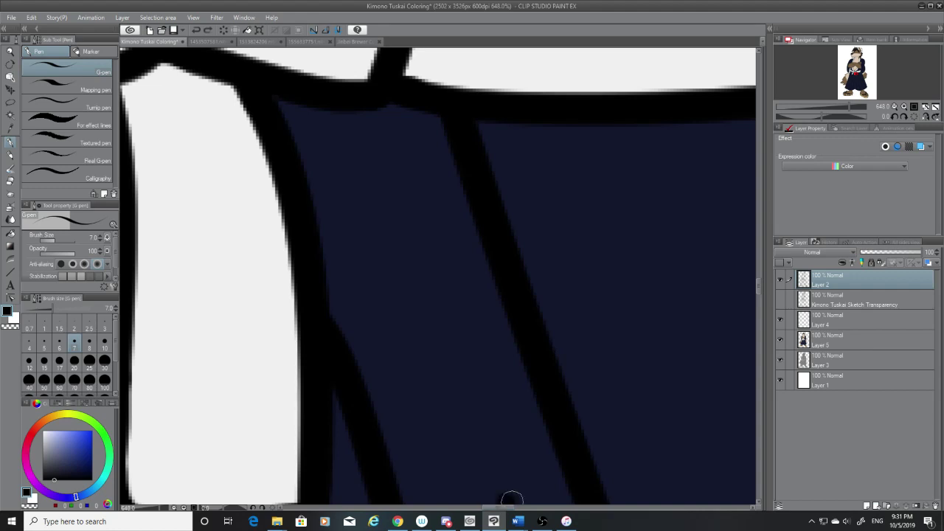
left_click_drag(508, 507, 525, 507)
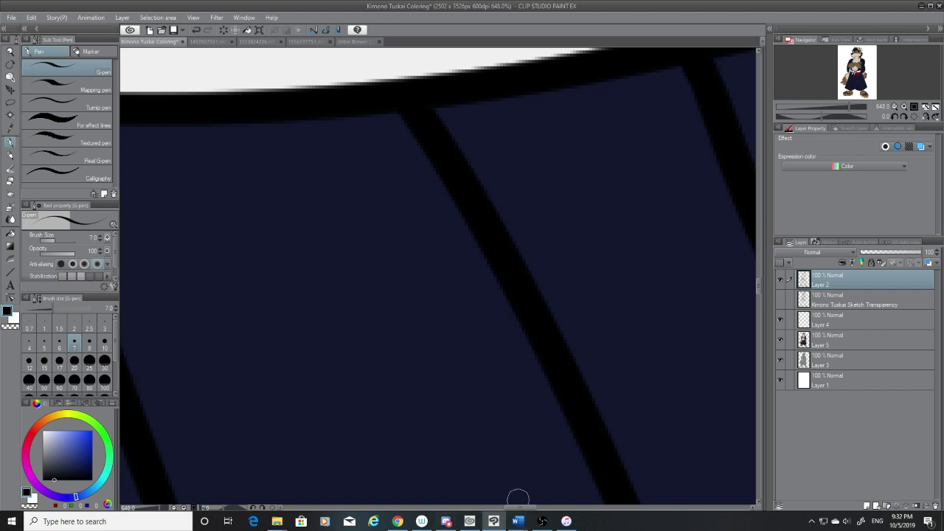
left_click_drag(525, 509, 546, 509)
scroll(547, 389, "down", 2)
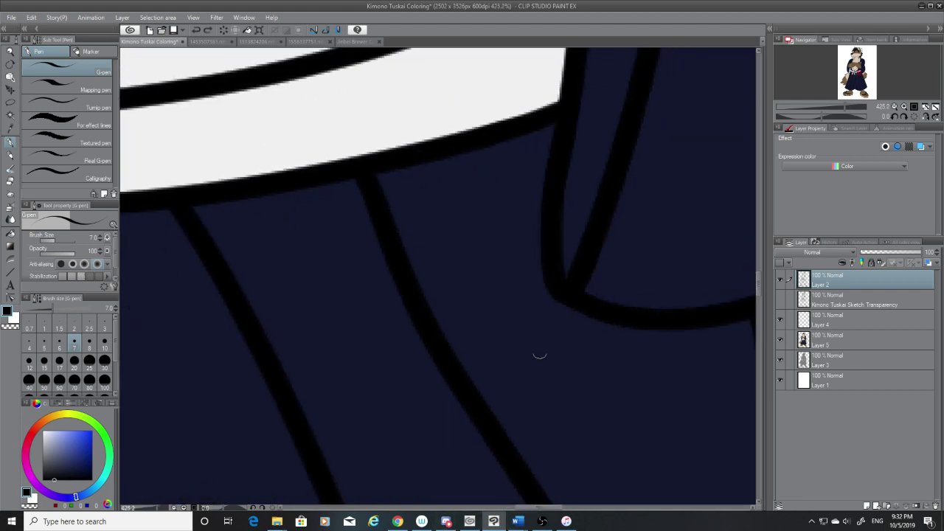
Step: Pick the skirt's navy on Layer 5 and paint over the gaps between the sash end and the right sleeve
scroll(530, 100, "up", 3)
left_click(837, 342)
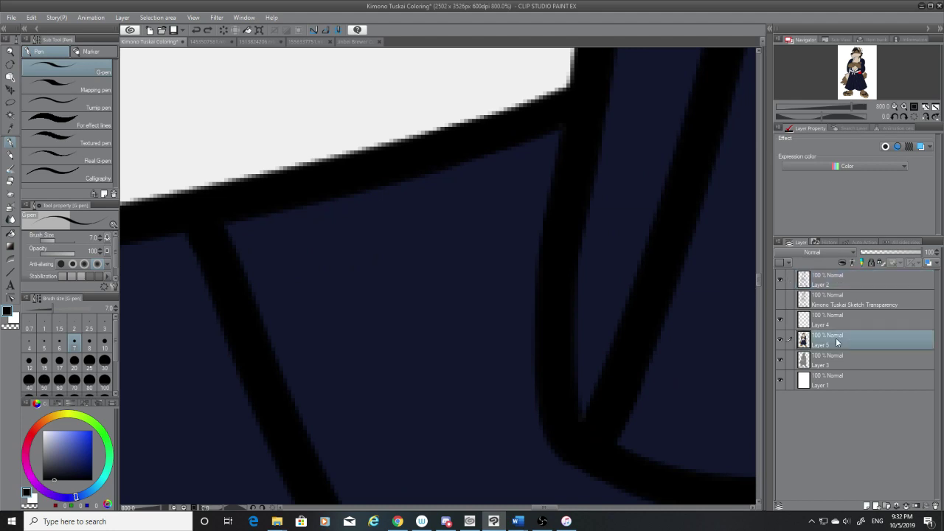
left_click(11, 128)
left_click(187, 184)
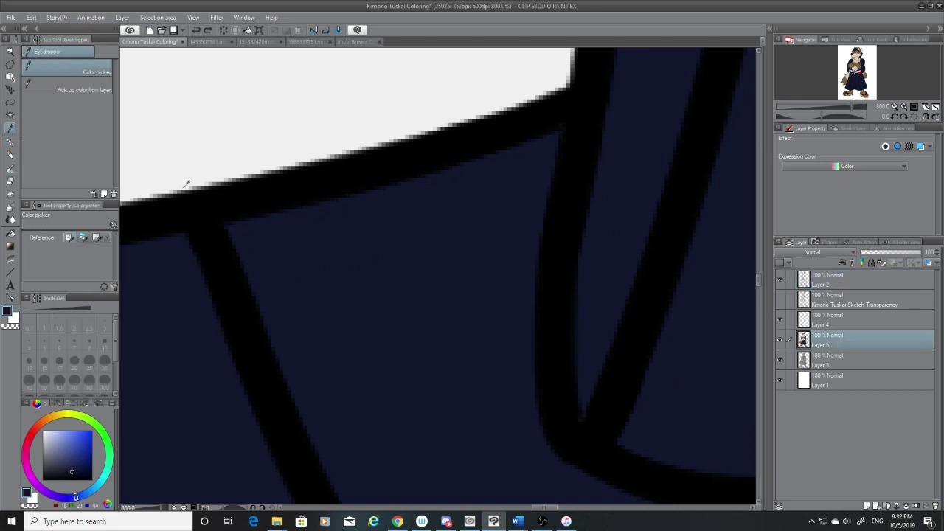
left_click(10, 142)
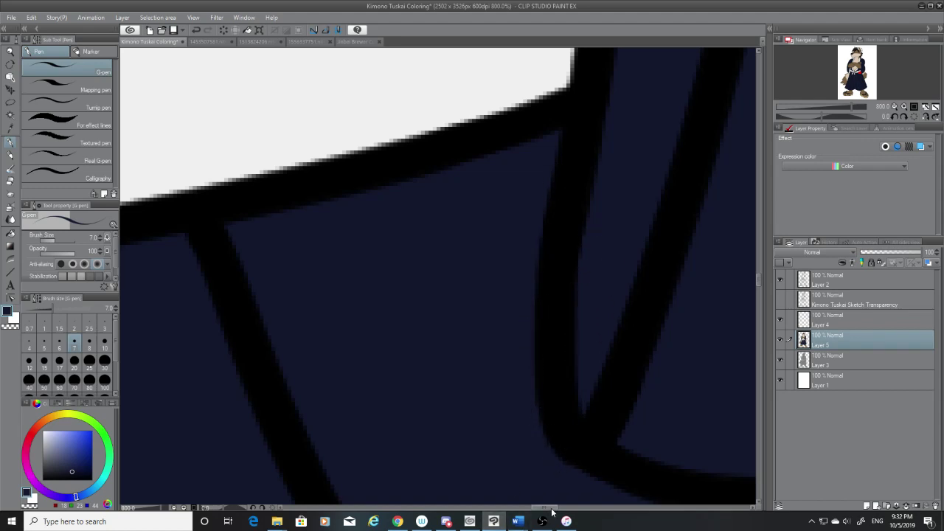
Step: Switch to black on Layer 2 and solidify the outline junction where the sash, left bow loop and skirt pleat meet
left_click_drag(554, 508, 459, 508)
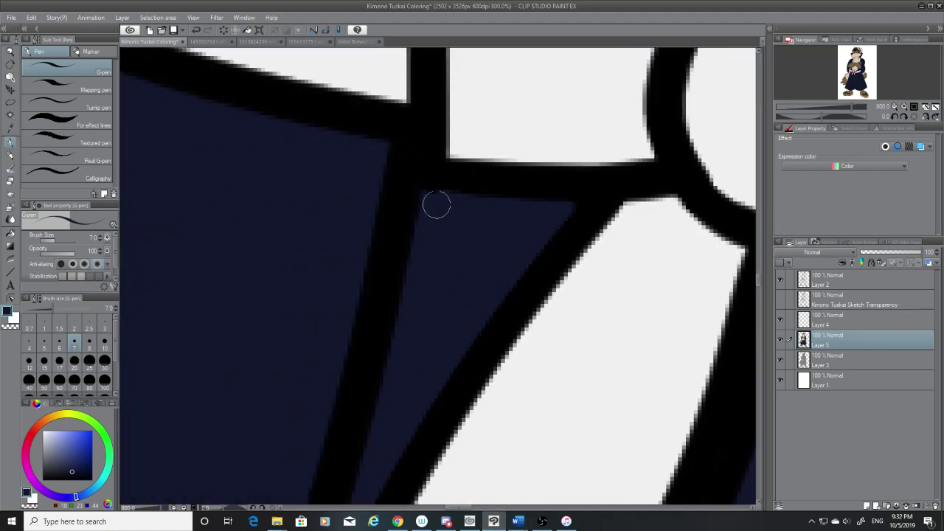
left_click_drag(65, 466, 43, 481)
left_click(840, 279)
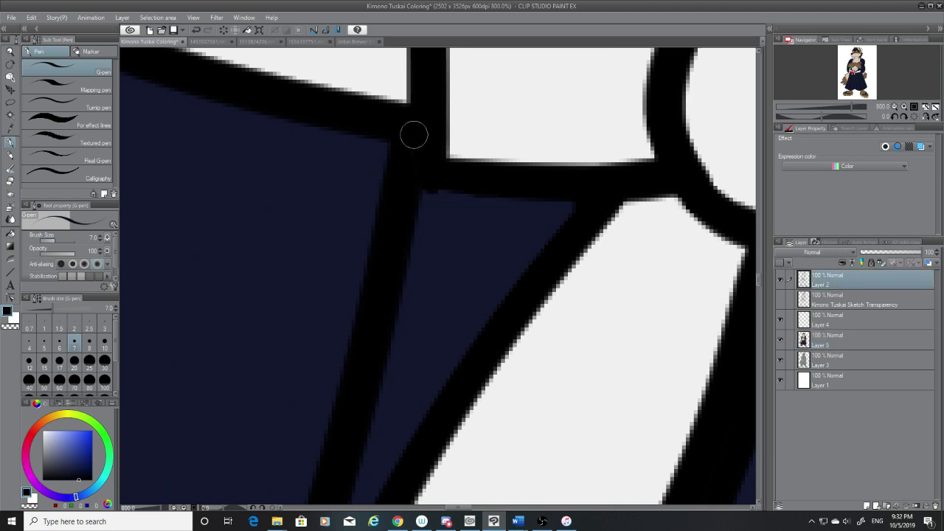
left_click_drag(414, 135, 407, 165)
scroll(424, 254, "down", 4)
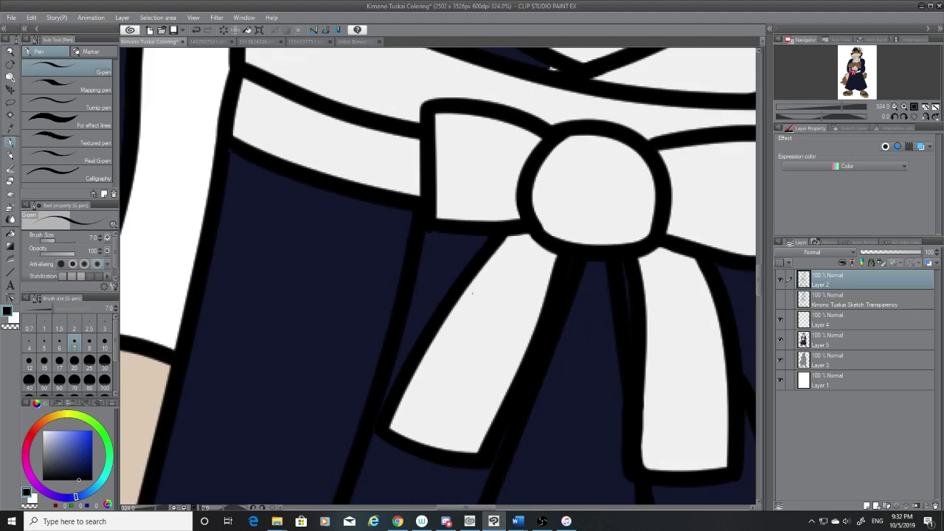
Step: Pick the skirt's navy on Layer 5 and paint over the gaps along the leftmost skirt panel's edge beneath the sash
scroll(263, 175, "up", 5)
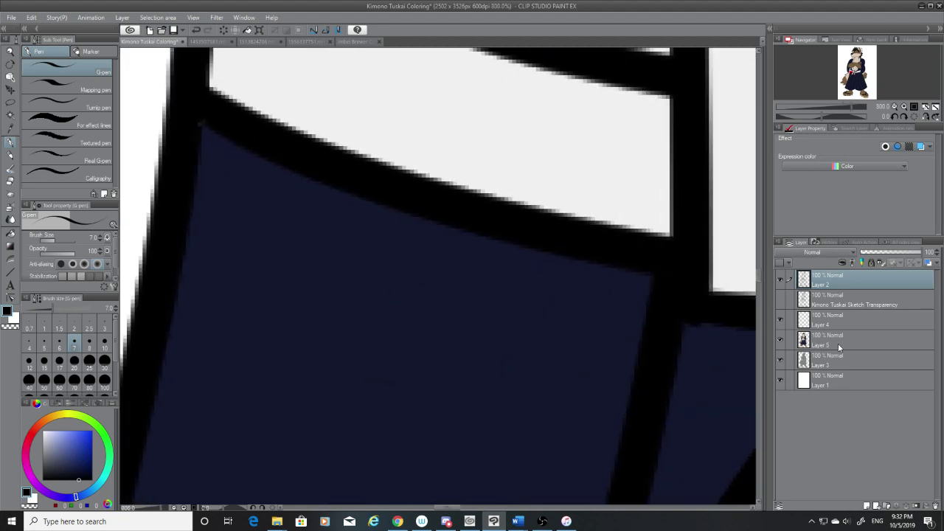
left_click(839, 343)
left_click(12, 130)
left_click(344, 249)
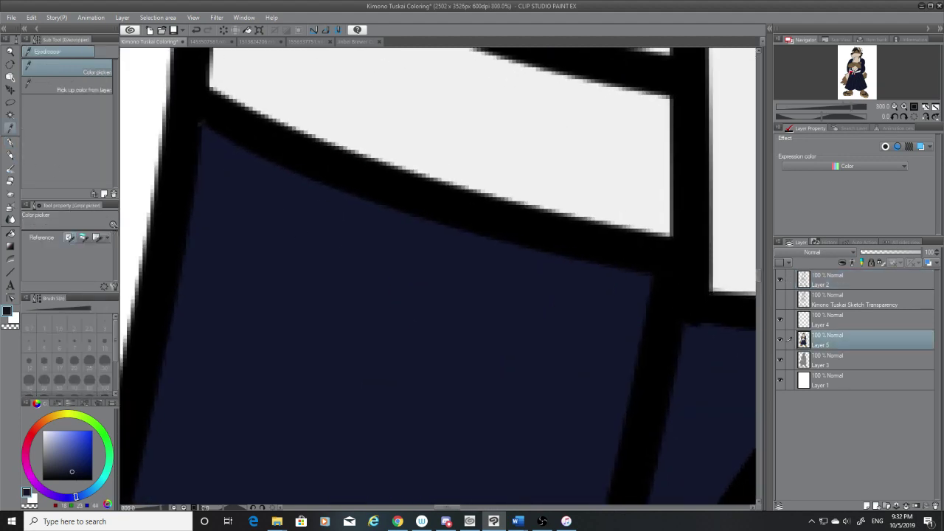
key("p")
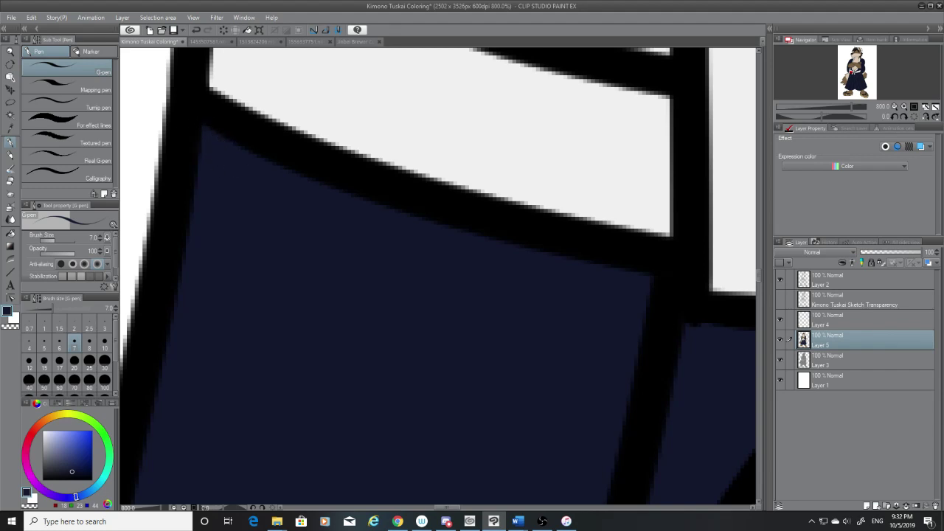
Step: Inspect the left bow tail, both sleeve tips, bow, collar and sash edges for remaining unfilled gaps
scroll(760, 279, "down", 5)
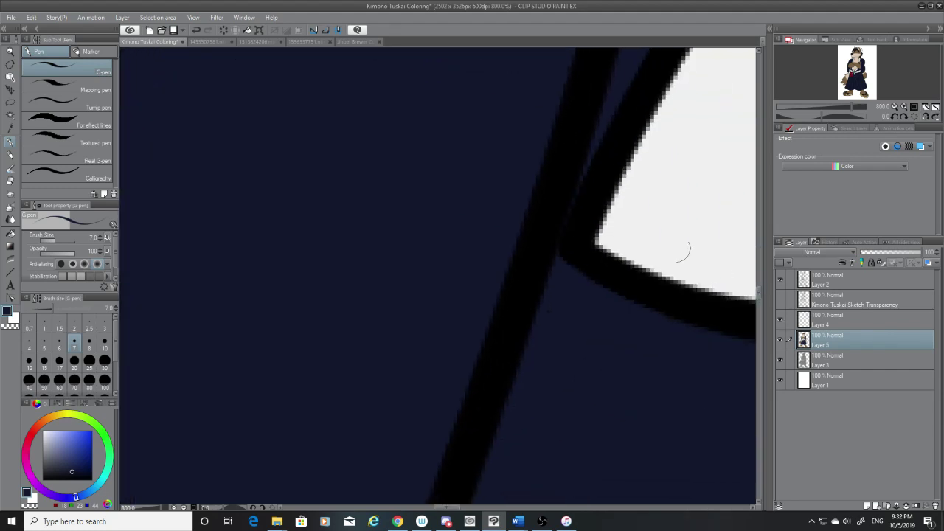
scroll(546, 289, "down", 5)
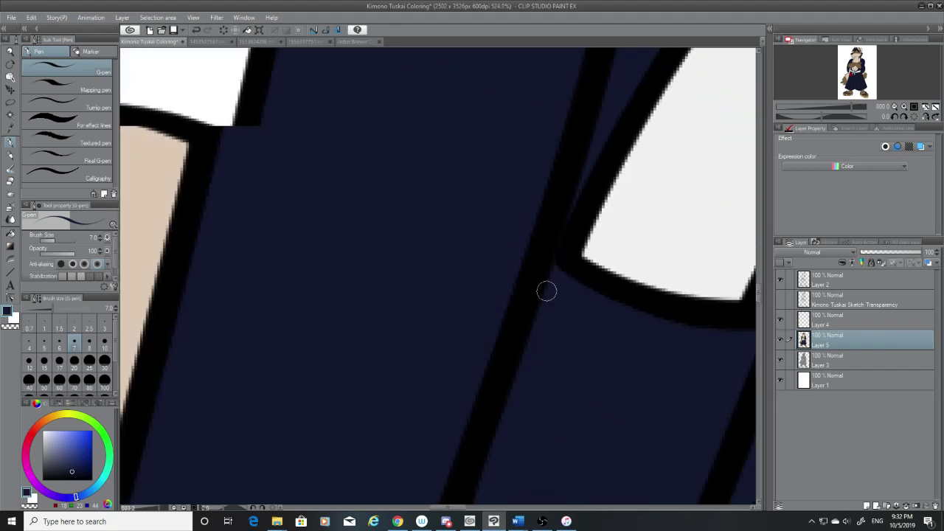
scroll(546, 291, "down", 2)
scroll(529, 297, "up", 5)
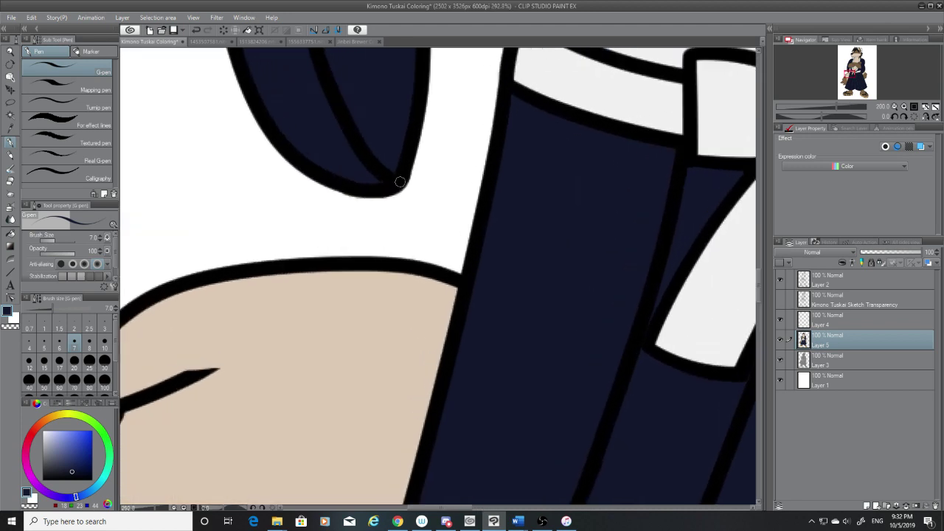
scroll(395, 177, "up", 2)
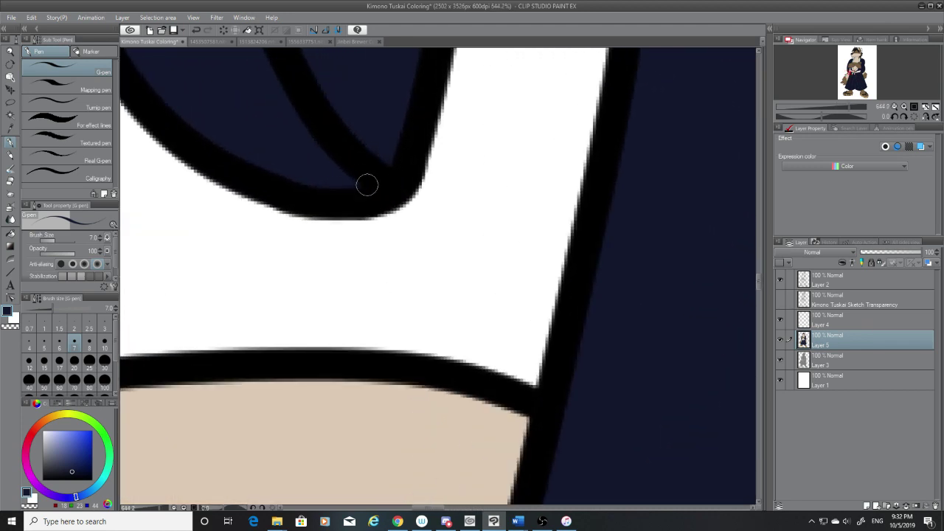
scroll(626, 332, "down", 2)
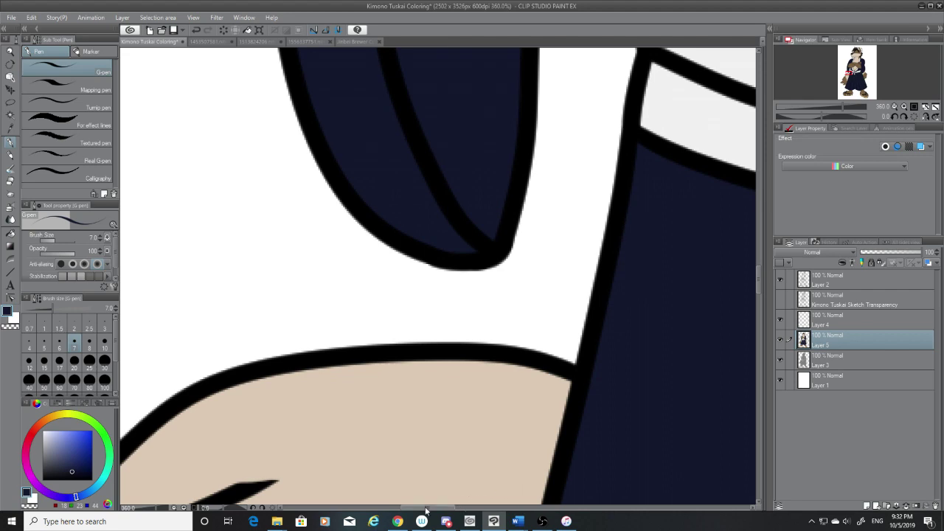
left_click_drag(426, 509, 490, 509)
scroll(553, 120, "up", 1)
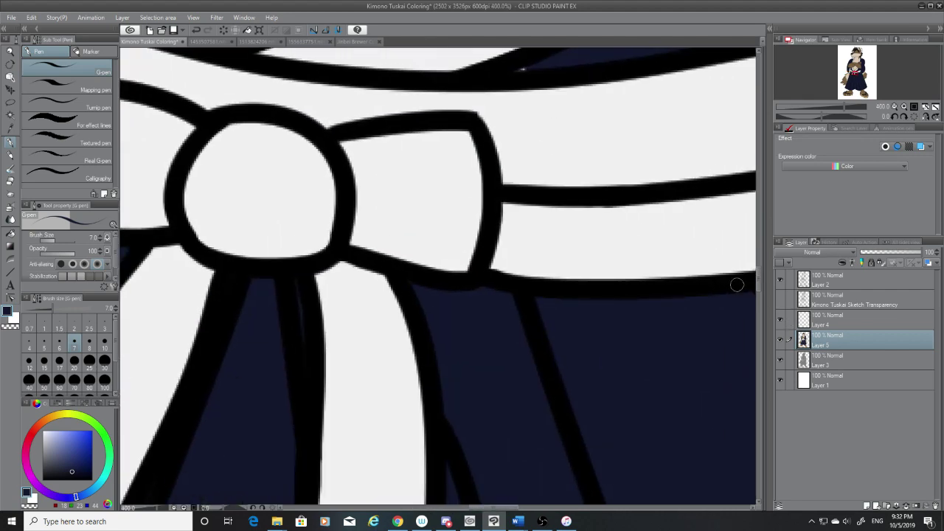
mouse_move(761, 284)
left_mouse_down()
mouse_move(757, 250)
mouse_move(758, 271)
left_mouse_up()
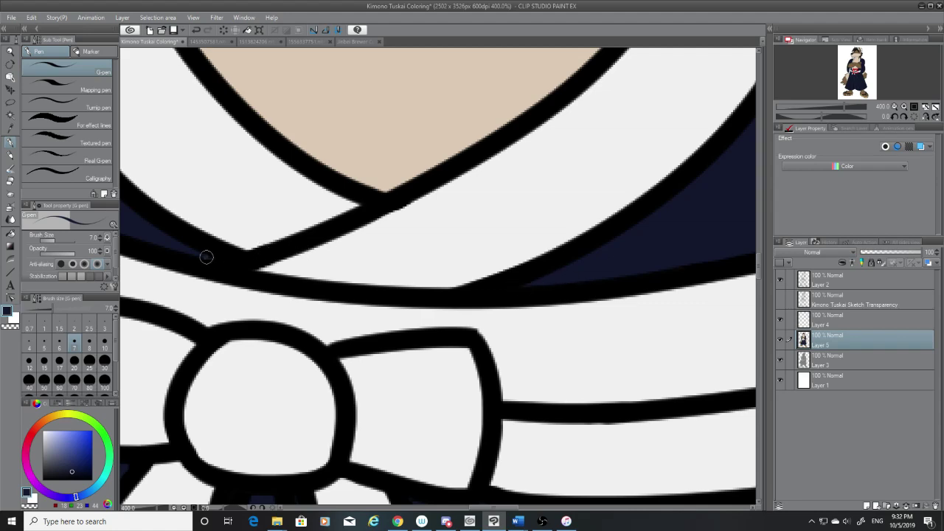
scroll(453, 295, "down", 6)
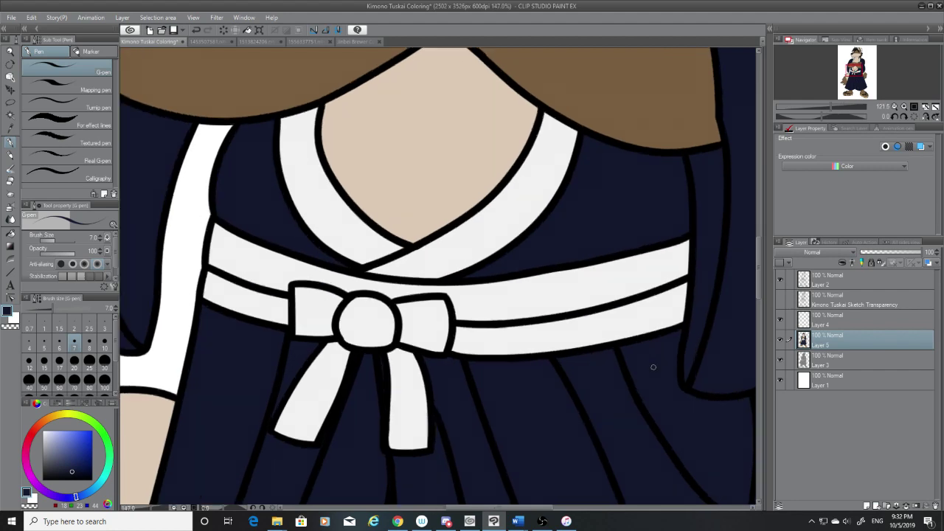
scroll(653, 367, "up", 1)
left_click_drag(536, 504, 590, 463)
scroll(575, 367, "up", 3)
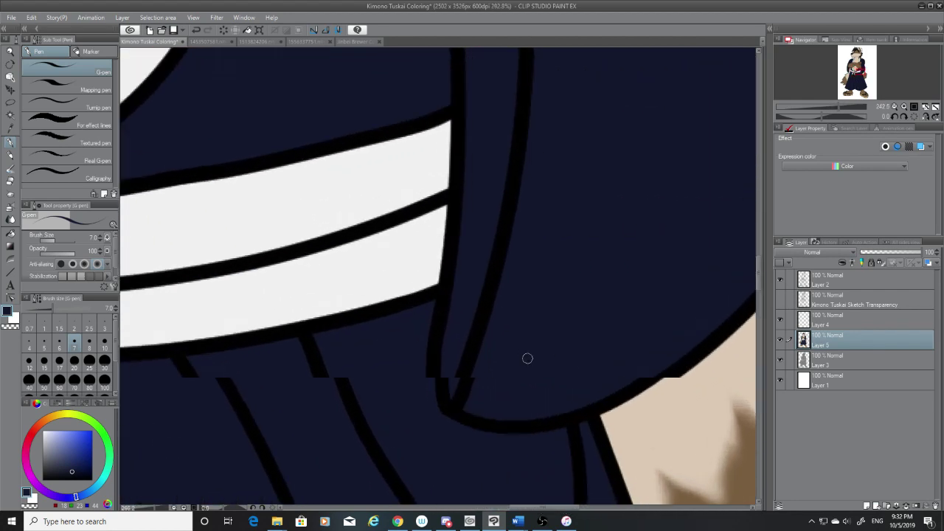
Step: Switch to black on Layer 2 and solidify the outline junction where the right sleeve's lower edge meets the skirt's pleat and side edge
scroll(514, 367, "down", 1)
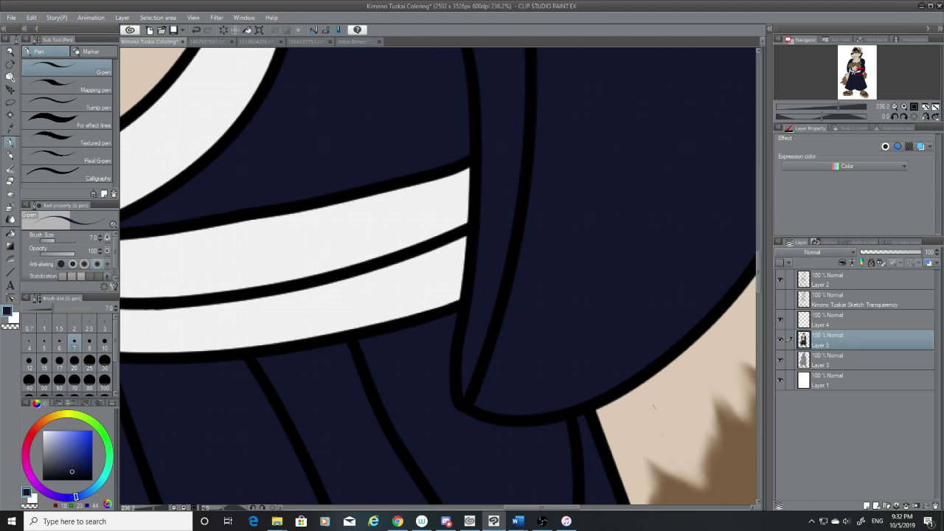
left_click_drag(58, 438, 15, 526)
left_click(838, 277)
scroll(625, 264, "up", 5)
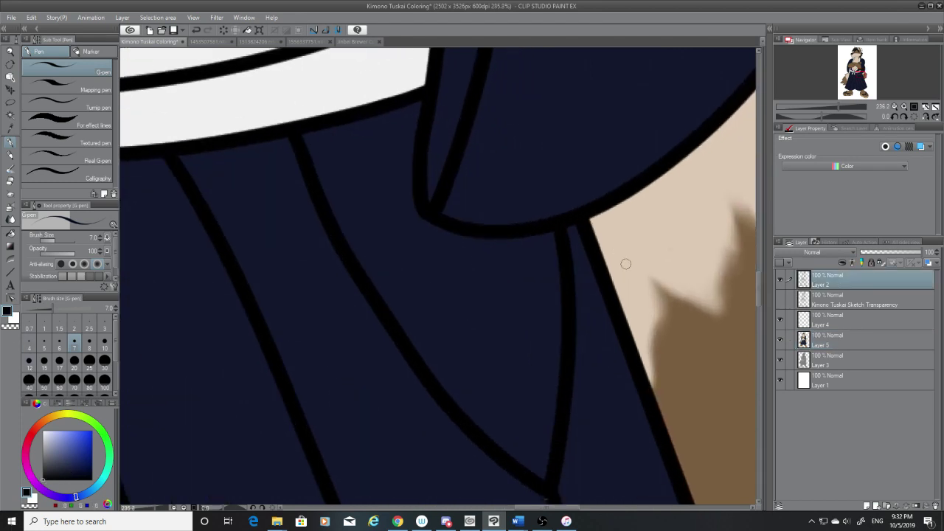
scroll(524, 222, "up", 1)
scroll(535, 203, "down", 2)
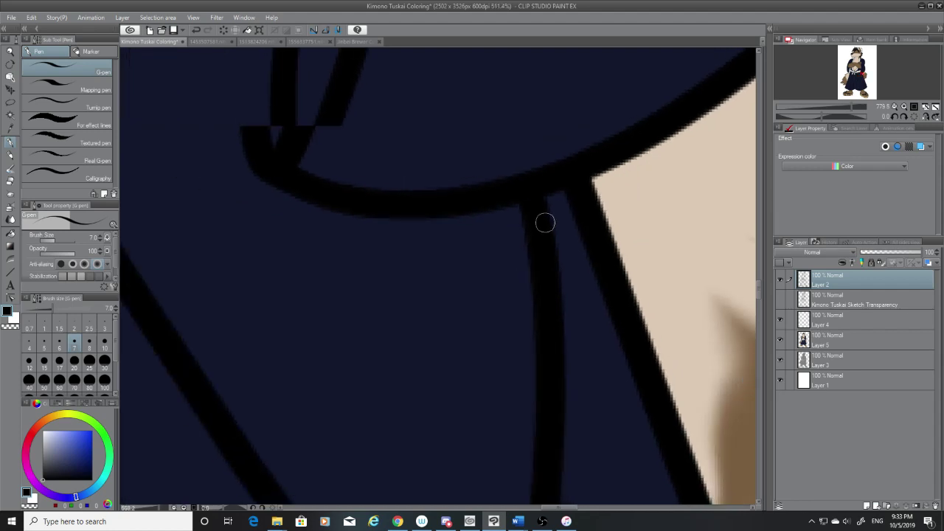
Step: Pick the skirt's navy on Layer 5 and paint over the gap where the two pleat lines meet below the right sleeve
left_click(846, 323)
left_click(845, 340)
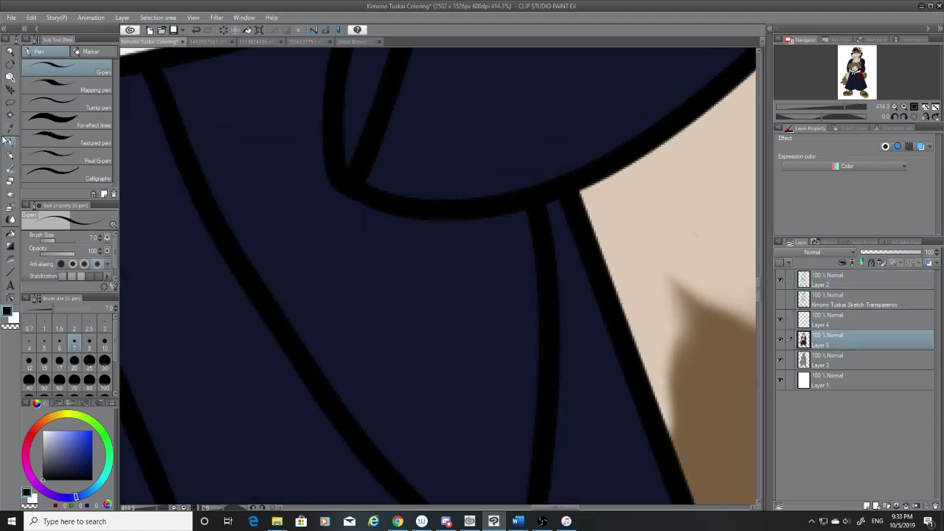
left_click(9, 129)
left_click(6, 143)
scroll(509, 195, "up", 5)
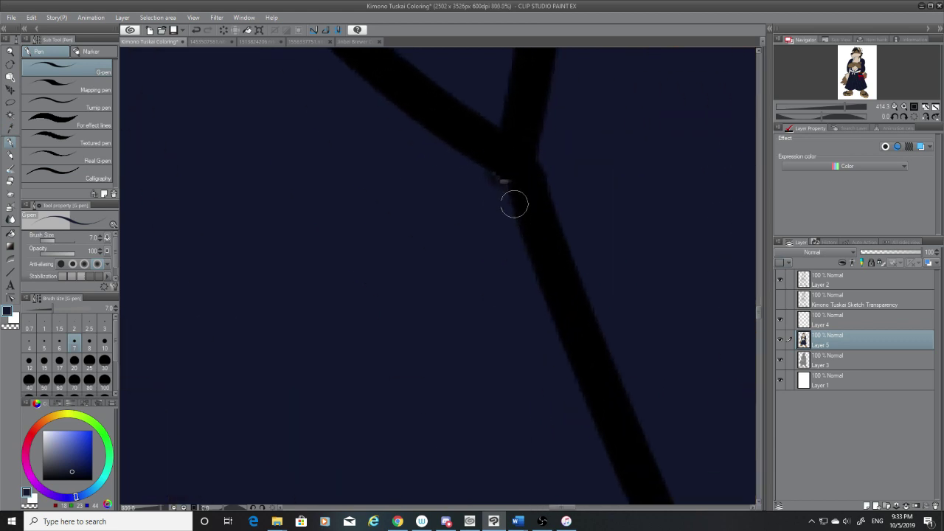
mouse_move(503, 184)
left_mouse_down()
mouse_move(458, 153)
mouse_move(504, 164)
left_mouse_up()
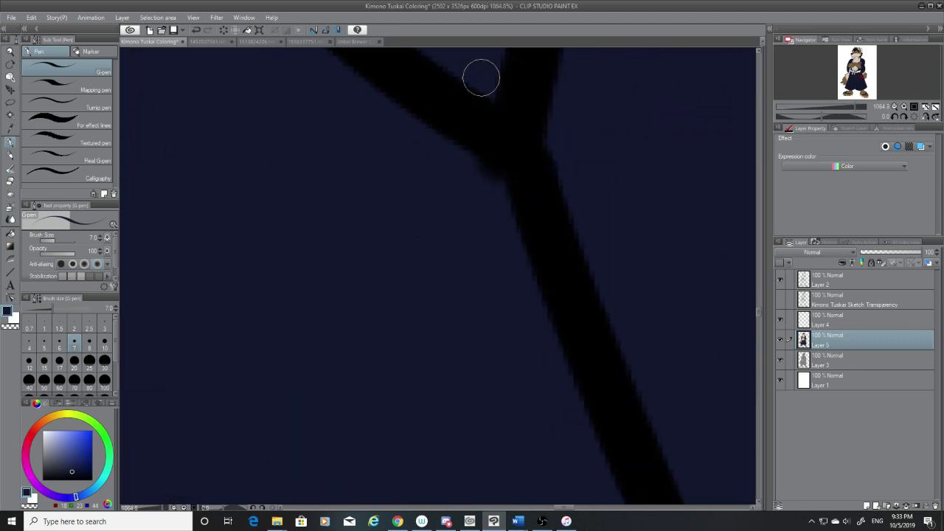
Step: Switch to black on Layer 2 and smooth the rough outline of that pleat junction with the Hard eraser
left_click(837, 282)
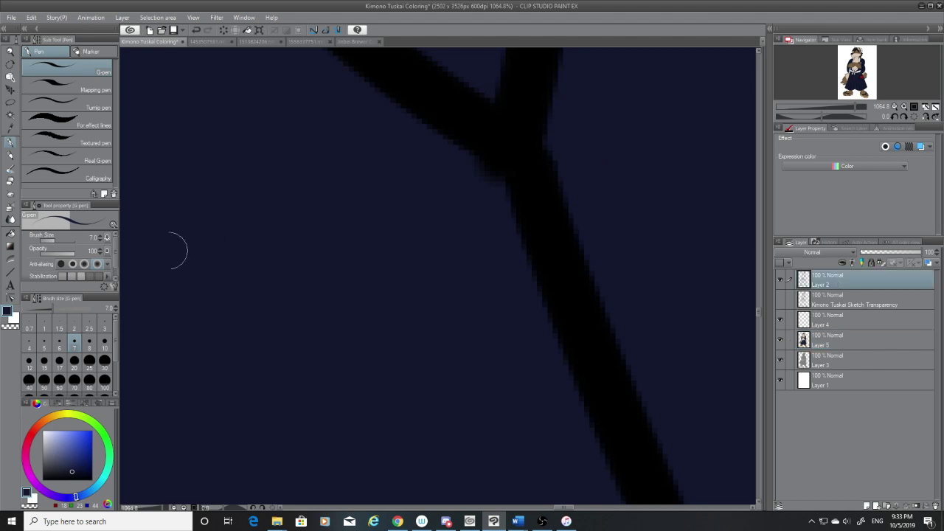
left_click(43, 481)
left_click(9, 183)
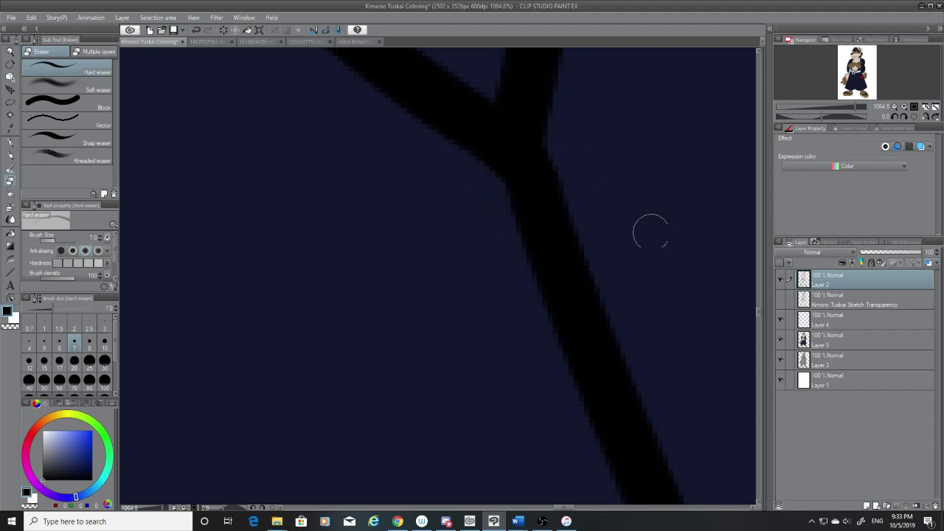
scroll(651, 231, "down", 10)
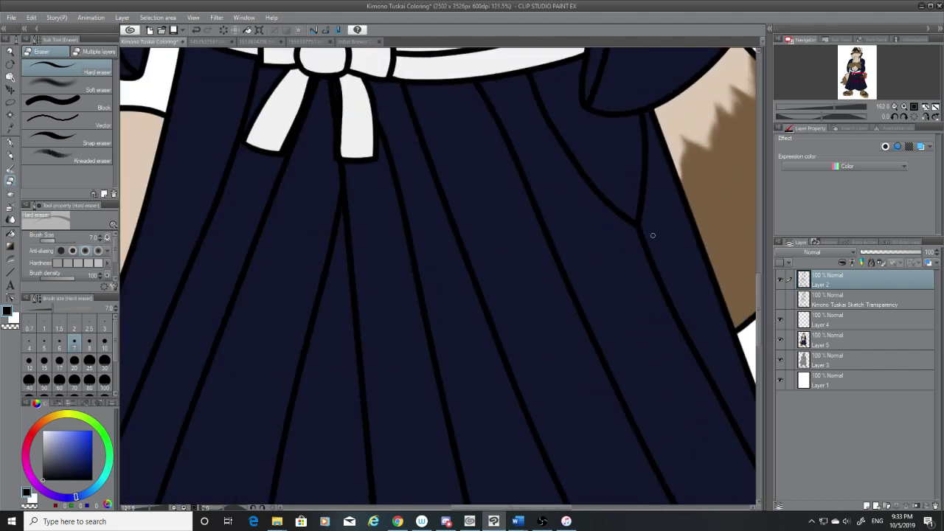
Step: Pick the skirt's navy on Layer 5 and fill the gap where the rightmost pleat line joins the skirt's right edge with the G-pen
scroll(653, 235, "down", 5)
scroll(664, 316, "up", 3)
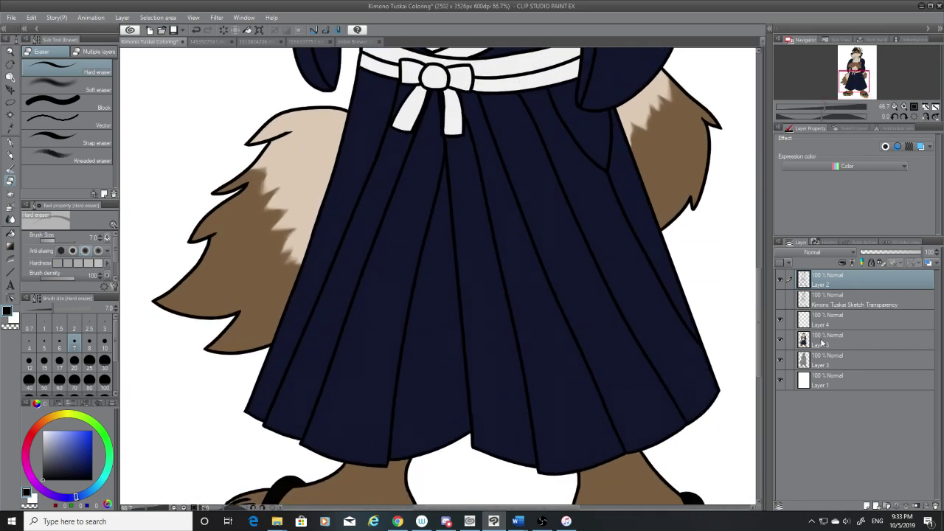
left_click(823, 341)
scroll(726, 358, "up", 3)
scroll(727, 358, "up", 3)
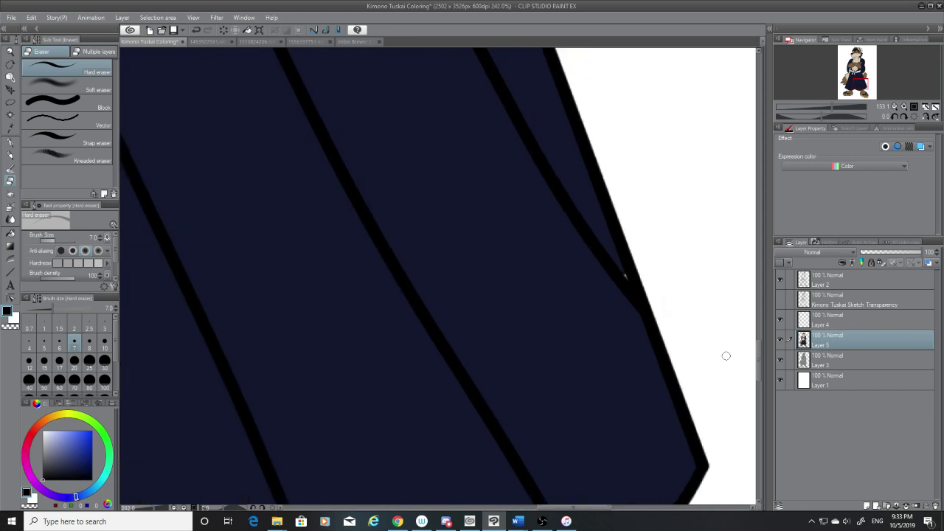
key("i")
left_click(295, 197)
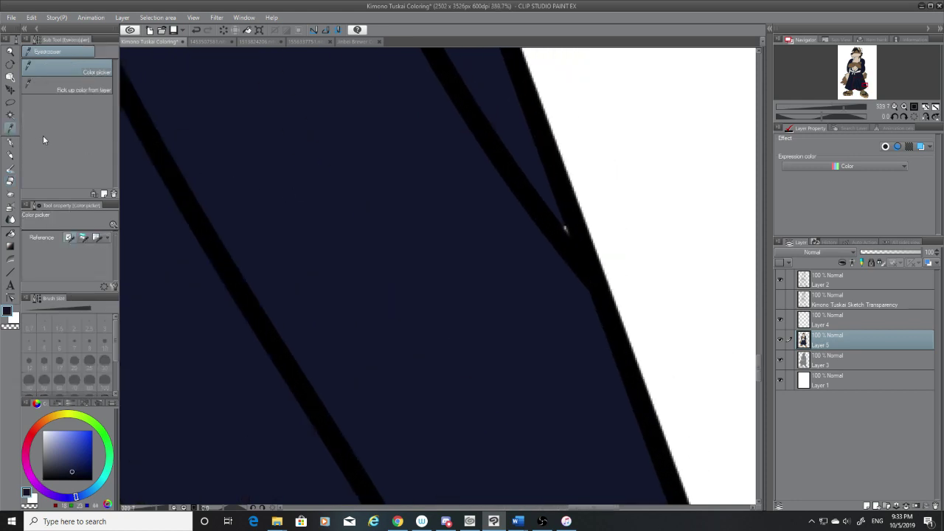
left_click(10, 141)
scroll(576, 218, "up", 3)
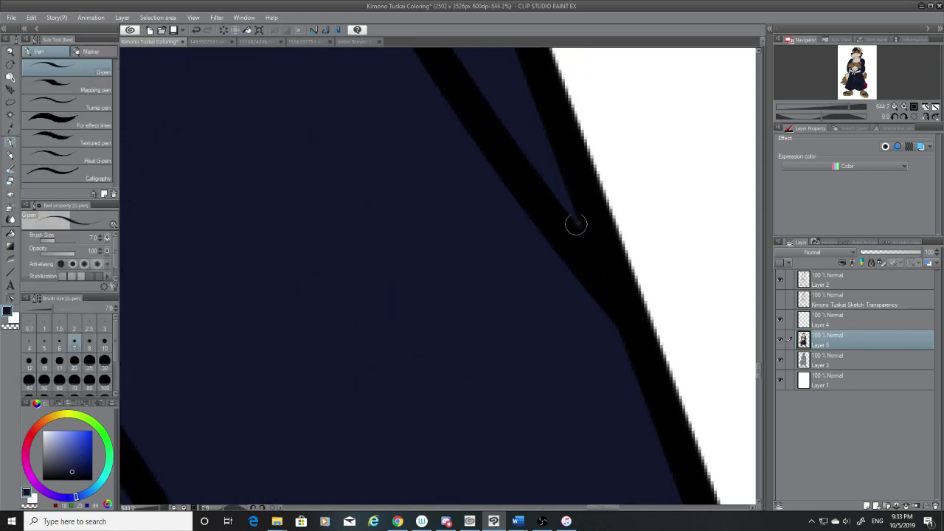
Step: Switch to black on Layer 2 and solidify the outline where the rightmost pleat line merges into the skirt's right edge
left_click(823, 285)
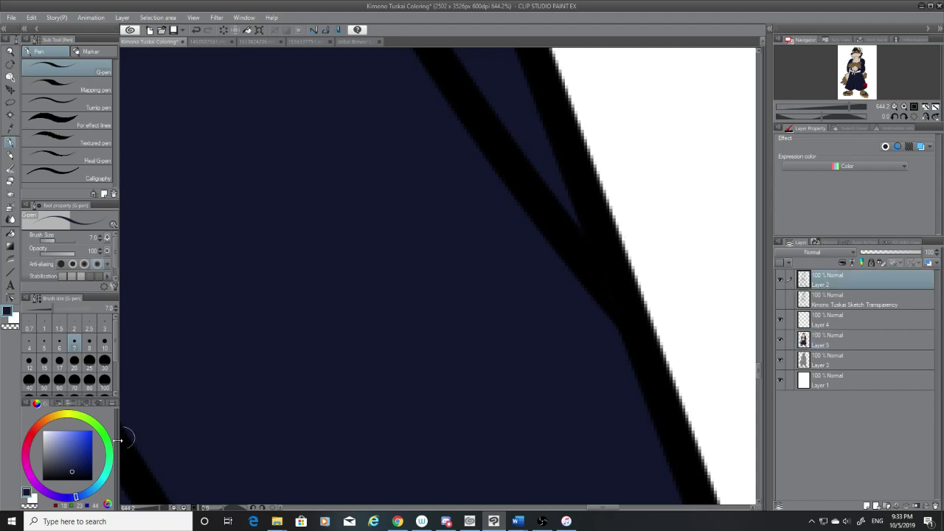
left_click(42, 479)
scroll(618, 331, "up", 2)
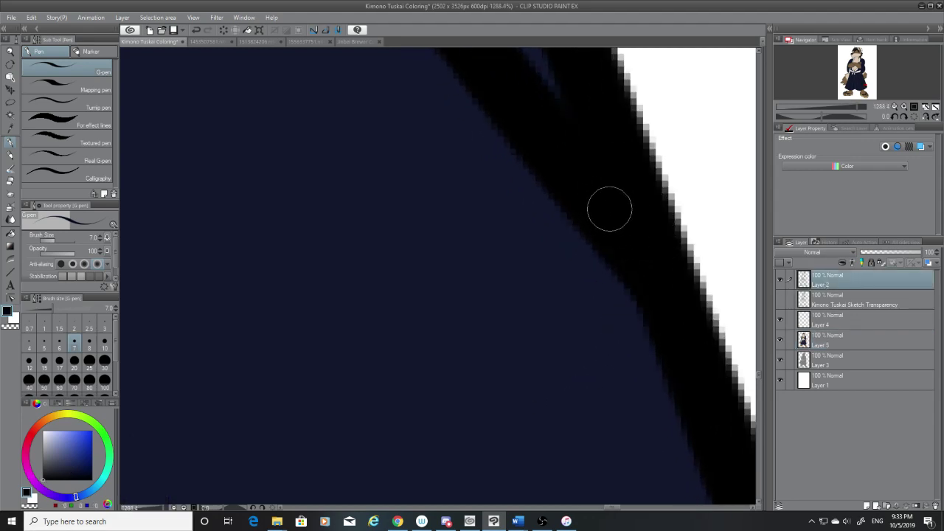
scroll(647, 270, "down", 2)
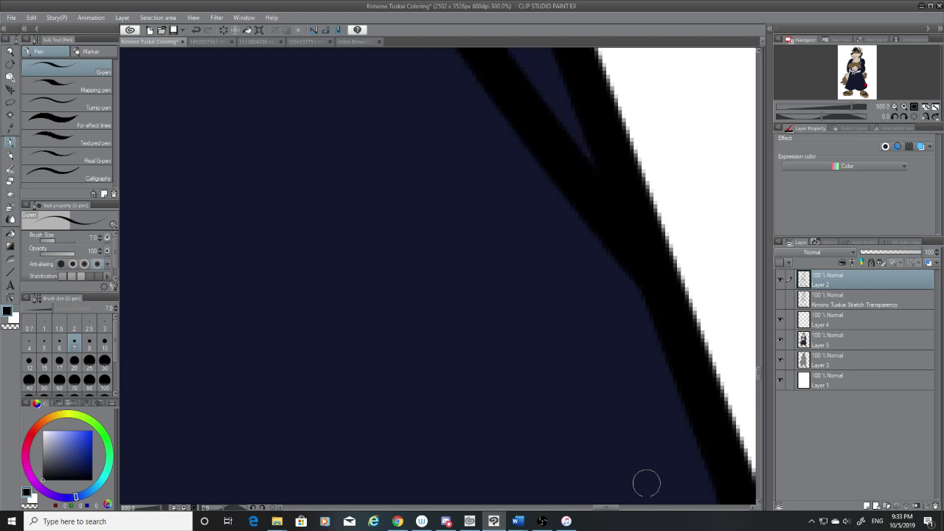
Step: Solidify the black outline junction where the tail's lower edge meets the skirt's left edge
mouse_move(603, 507)
left_mouse_down()
mouse_move(553, 507)
mouse_move(398, 450)
left_mouse_up()
scroll(441, 406, "down", 1)
scroll(441, 398, "down", 3)
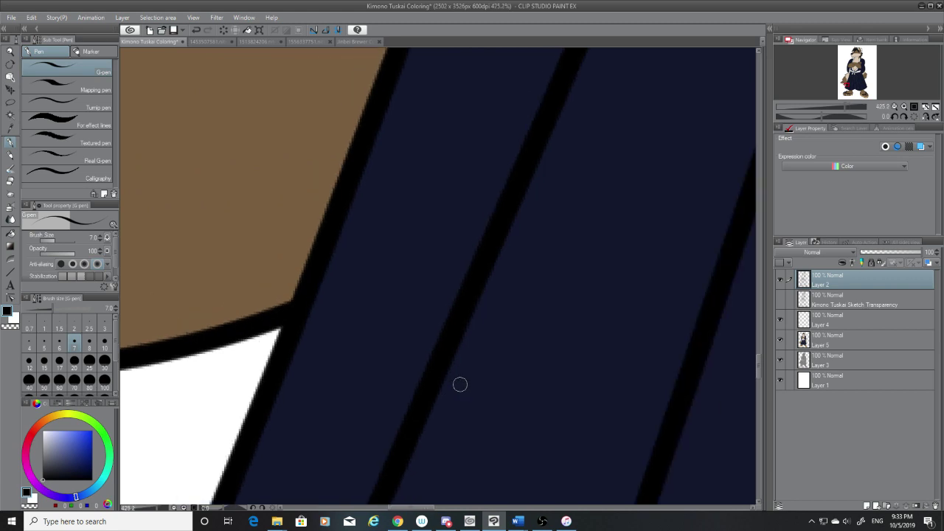
scroll(294, 324, "up", 7)
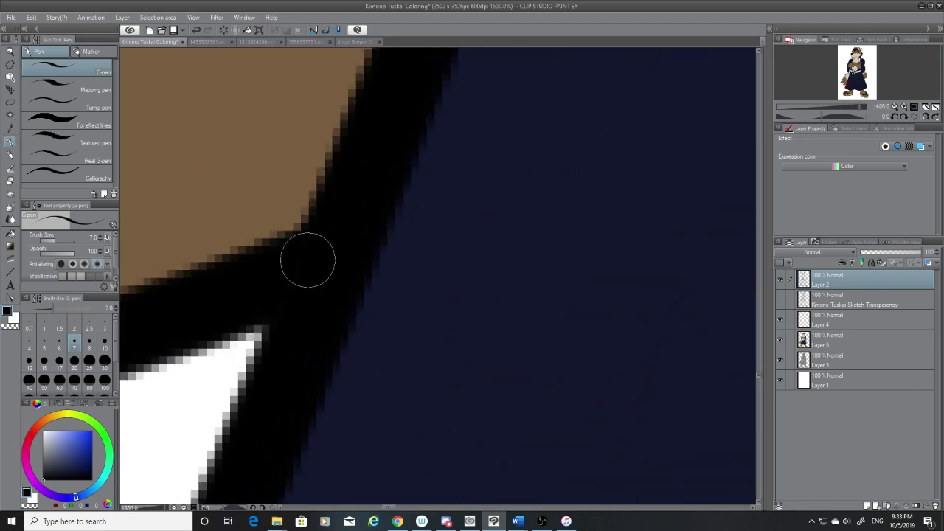
scroll(289, 291, "down", 2)
scroll(341, 287, "down", 5)
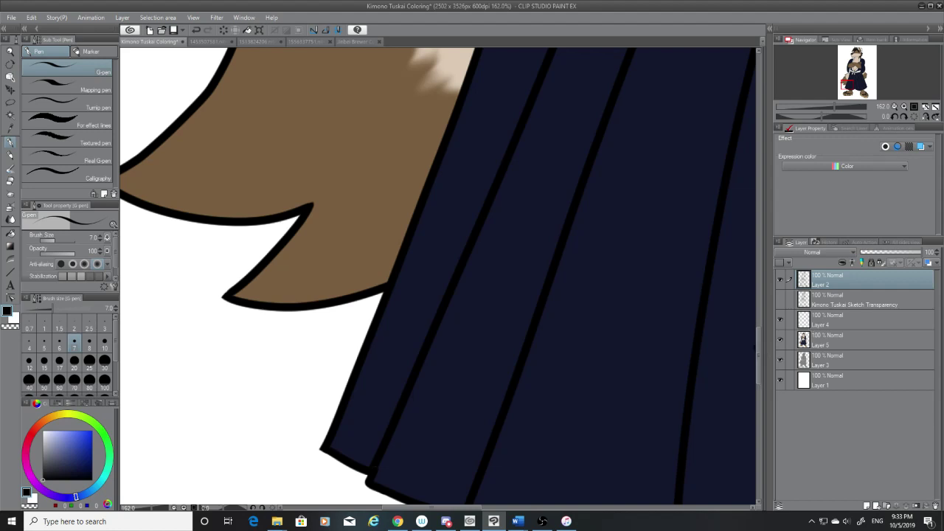
Step: Clean up the black outline junctions where the two leftmost pleat lines meet the skirt's hem
scroll(371, 487, "up", 6)
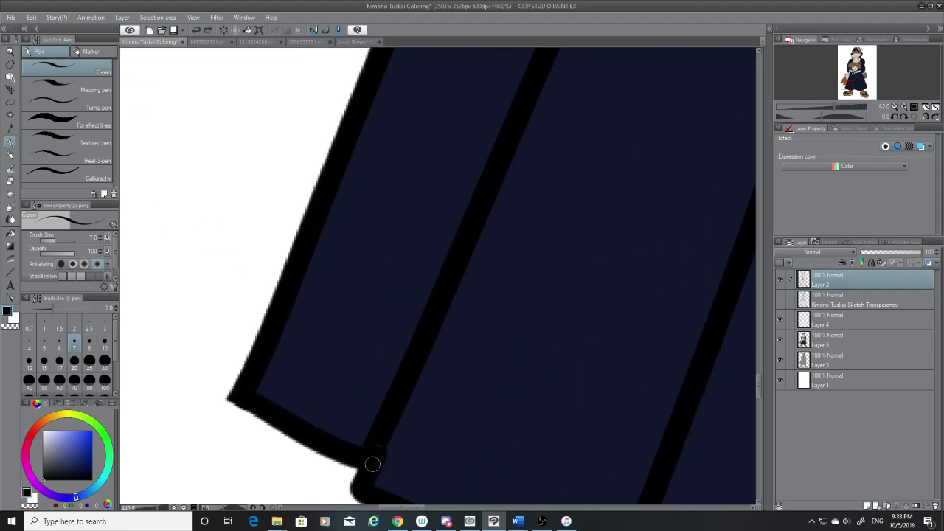
mouse_move(402, 394)
left_mouse_down()
mouse_move(367, 470)
mouse_move(374, 428)
mouse_move(344, 459)
mouse_move(405, 478)
left_mouse_up()
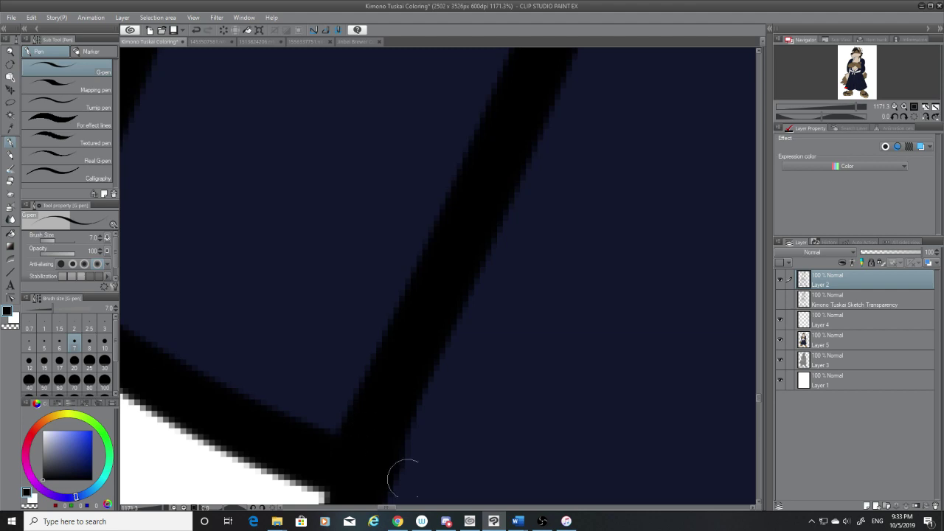
left_click(375, 508)
left_click_drag(367, 508, 413, 507)
left_click_drag(759, 399, 756, 405)
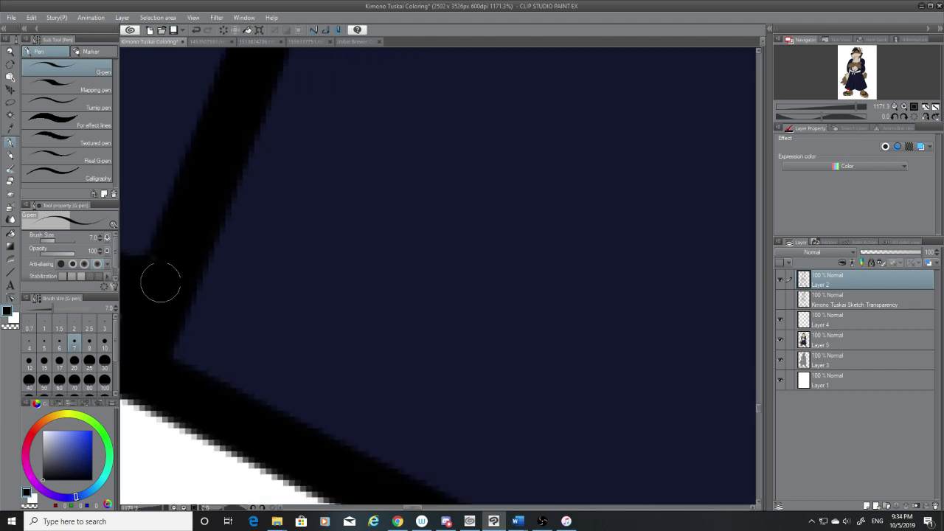
scroll(166, 279, "down", 2)
scroll(181, 286, "down", 1)
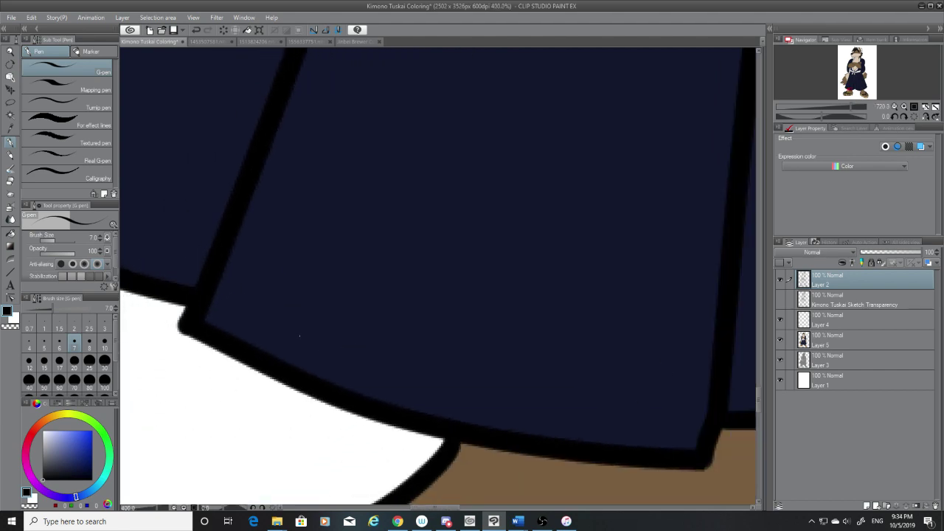
Step: Solidify the black outline junction of the pleat and the hem above the left leg
left_click_drag(453, 508, 476, 508)
scroll(466, 443, "up", 3)
scroll(419, 391, "up", 1)
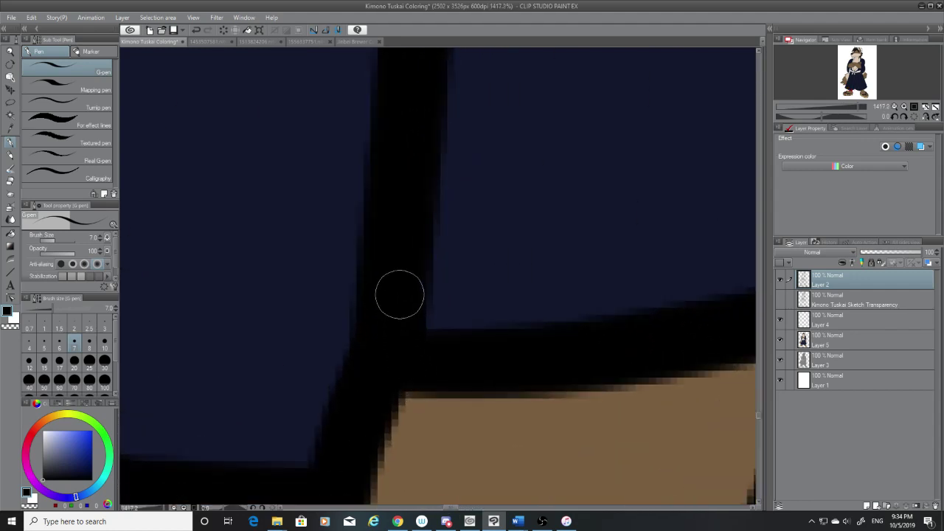
scroll(373, 377, "down", 1)
scroll(373, 377, "down", 5)
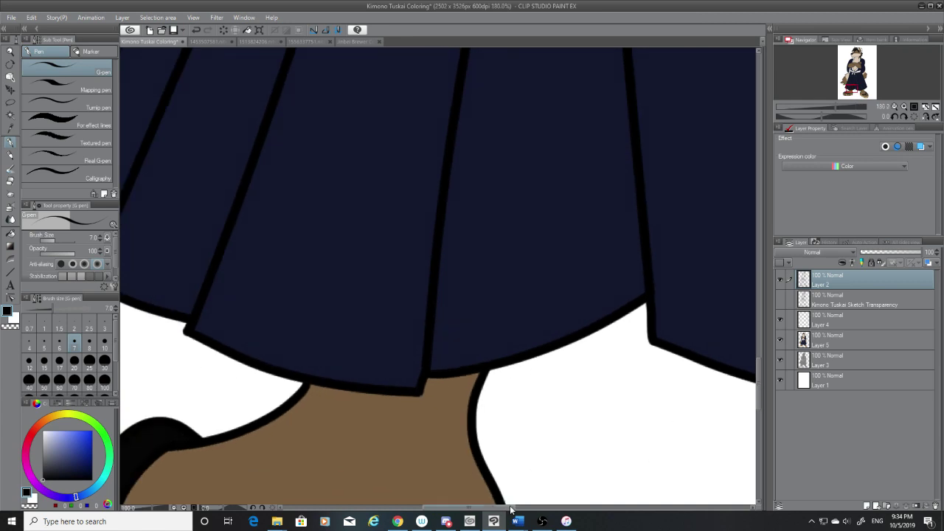
Step: Solidify the black outline at the skirt's central split, where the left hem meets the middle pleat line
scroll(421, 246, "up", 4)
scroll(421, 246, "up", 3)
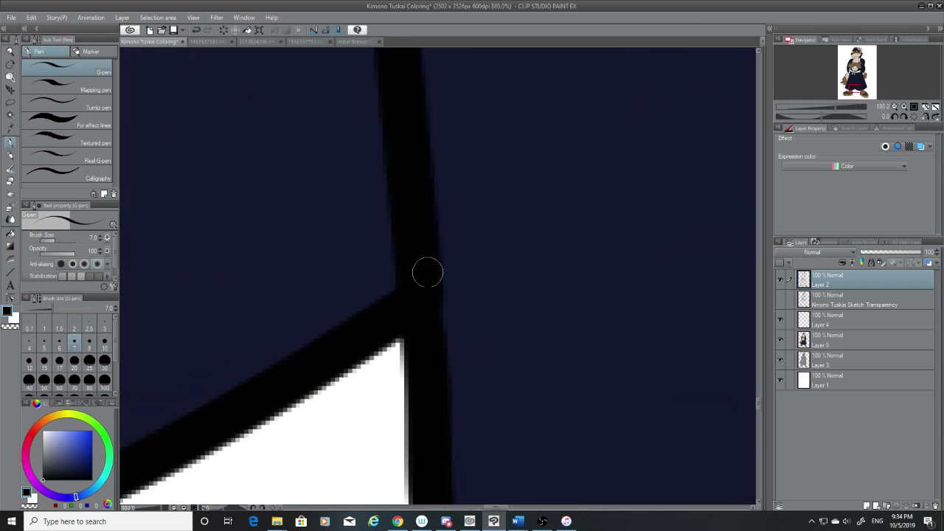
scroll(430, 391, "down", 2)
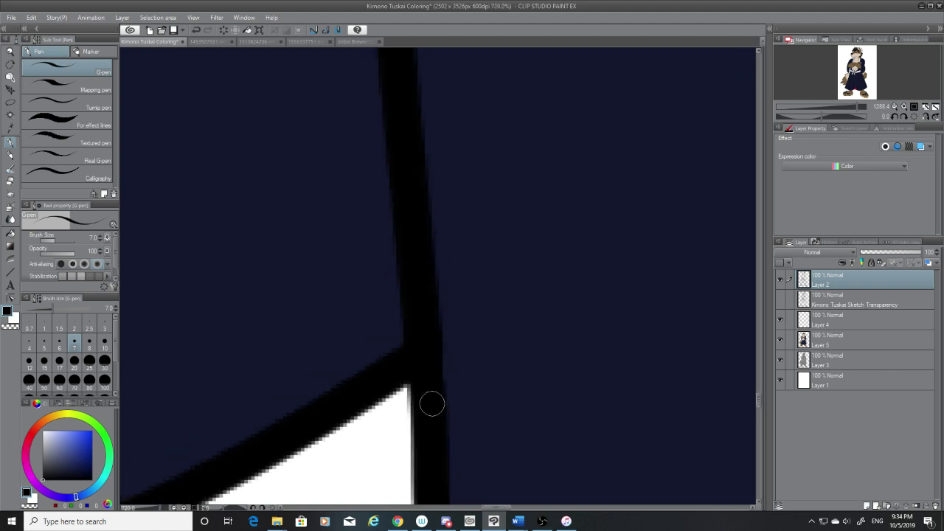
Step: Solidify the black outline at the stepped hem corner just left of the right leg
left_click_drag(504, 509, 544, 509)
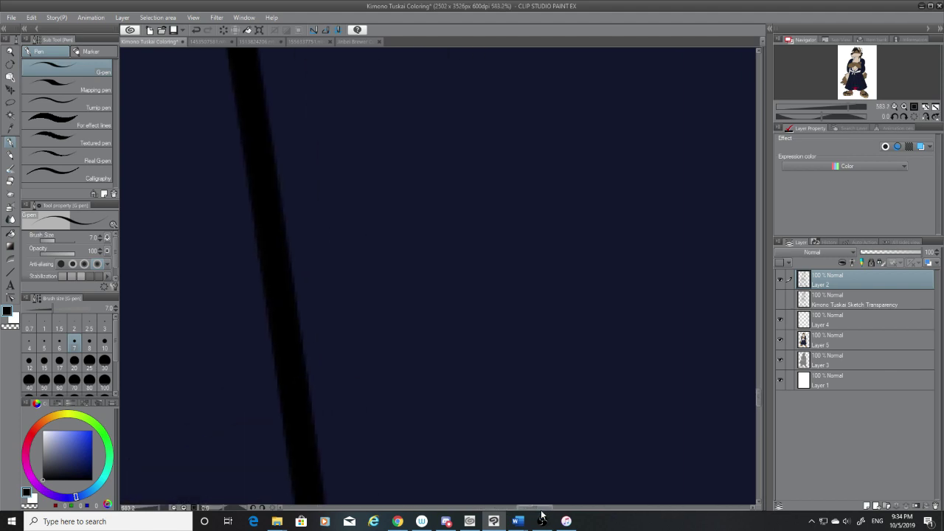
left_click_drag(762, 391, 760, 410)
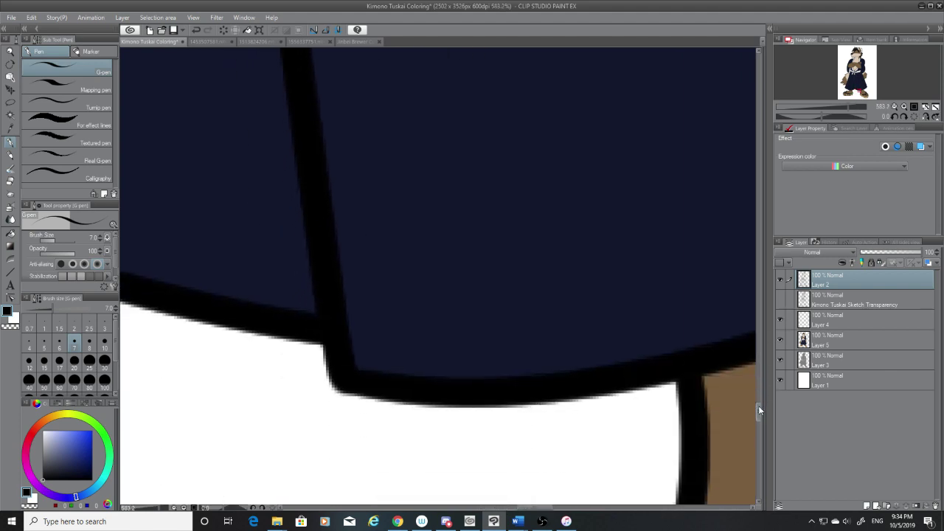
scroll(331, 312, "up", 2)
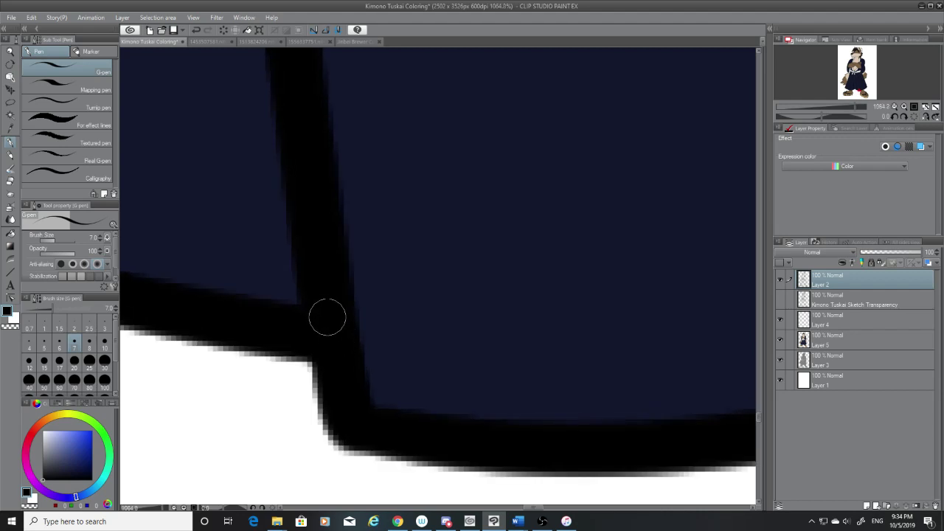
scroll(381, 354, "down", 4)
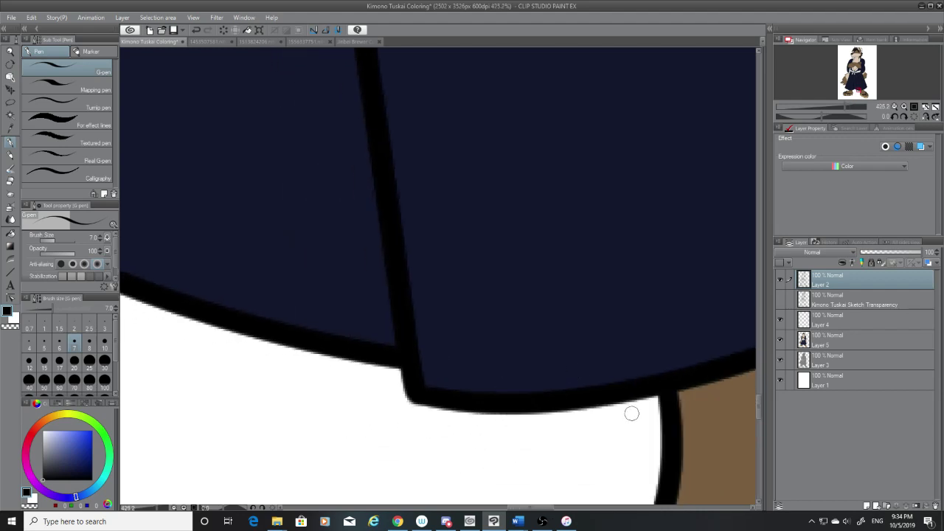
Step: Solidify the black outline junctions where both sides of the right leg meet the skirt's hem
scroll(654, 389, "up", 2)
scroll(703, 385, "up", 2)
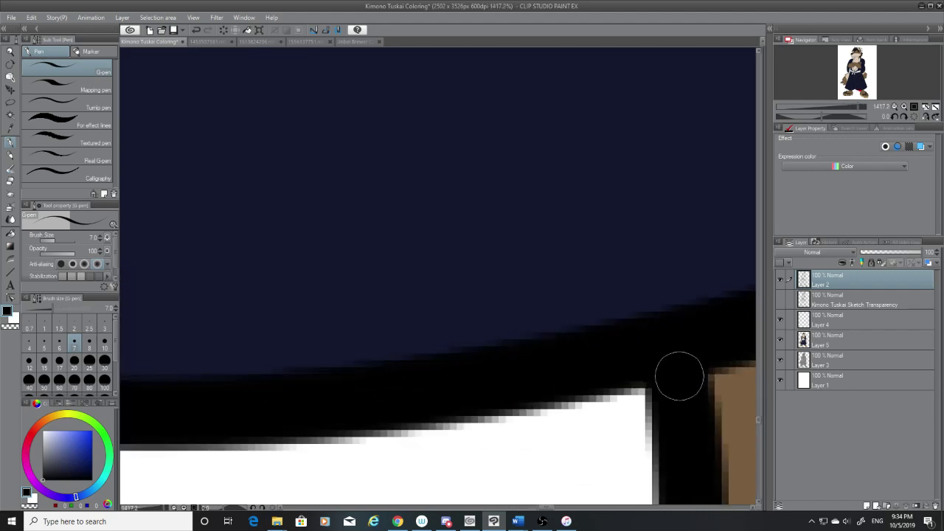
scroll(572, 493, "down", 3)
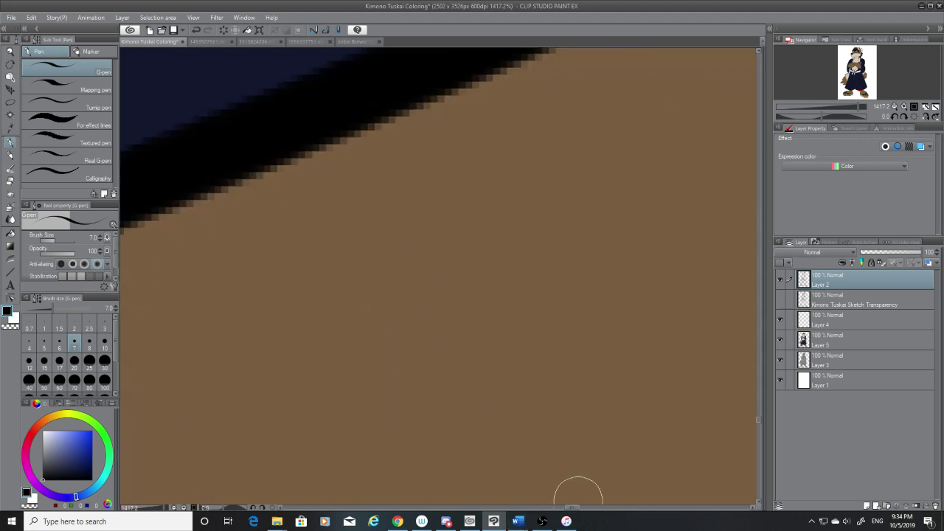
scroll(693, 417, "down", 1)
left_click_drag(569, 508, 582, 508)
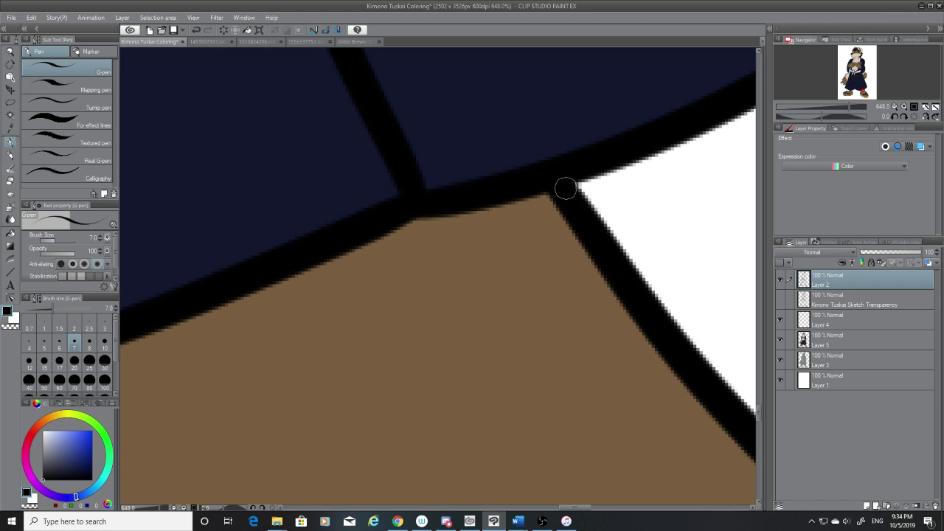
scroll(557, 182, "down", 4)
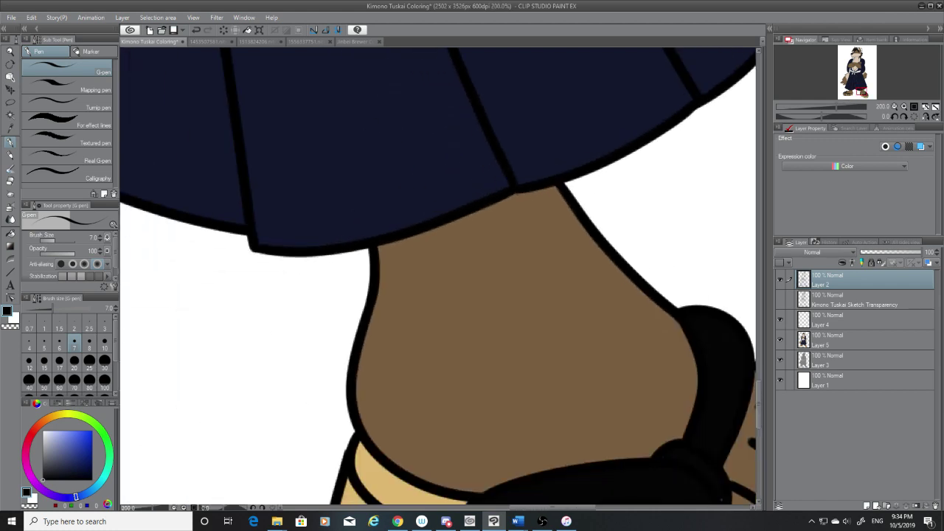
scroll(760, 376, "up", 5)
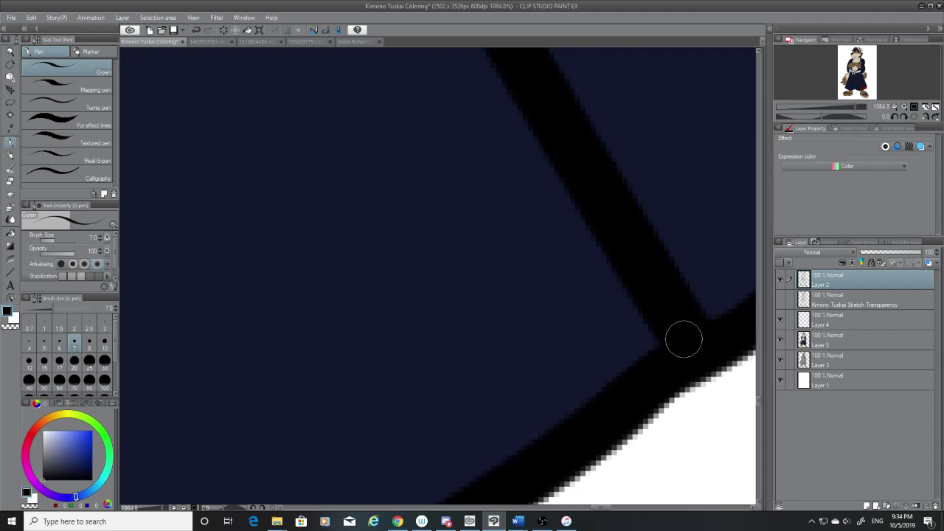
scroll(682, 341, "down", 3)
scroll(685, 338, "down", 4)
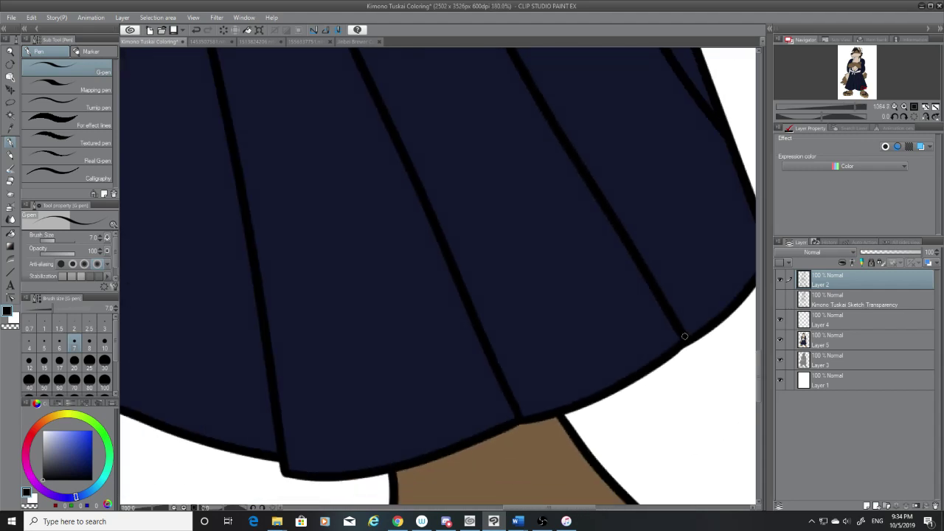
Step: On Layer 5, fill the white gaps between the left foot's toe lines with the sampled brown fur colour
left_click_drag(585, 510, 479, 509)
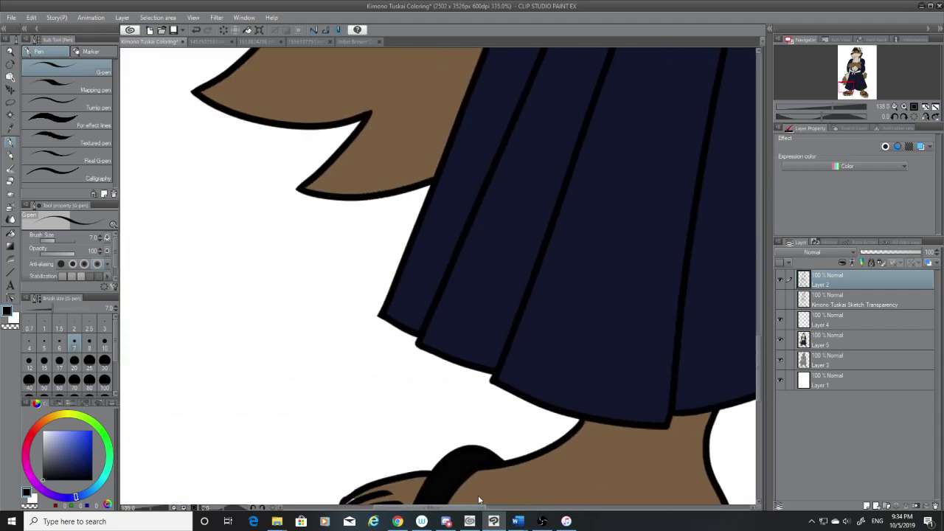
left_click_drag(757, 355, 757, 397)
scroll(536, 299, "up", 3)
scroll(536, 299, "up", 2)
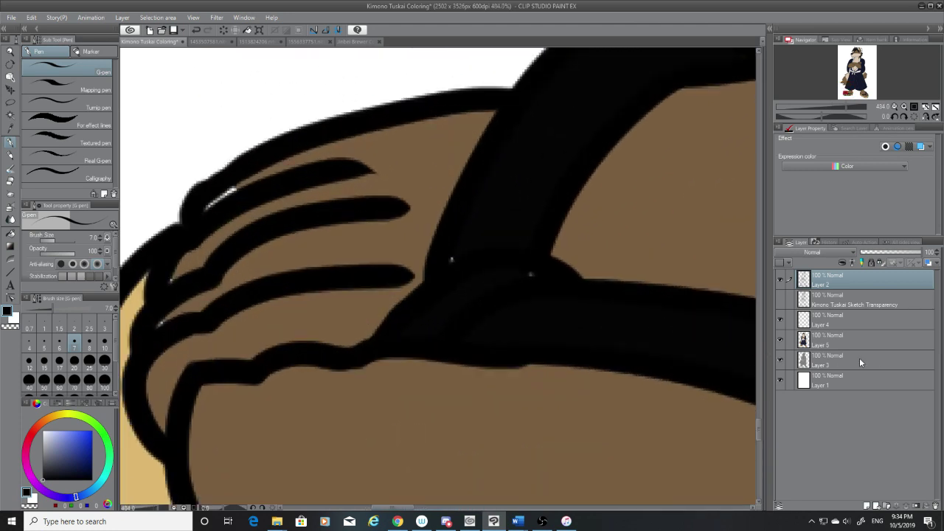
left_click(860, 361)
left_click(862, 341)
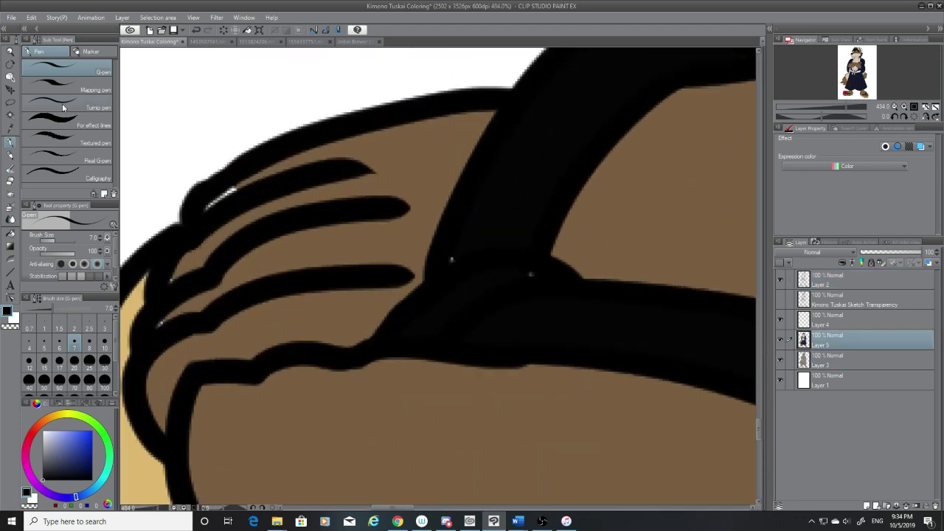
left_click(10, 129)
left_click(398, 159)
left_click(12, 143)
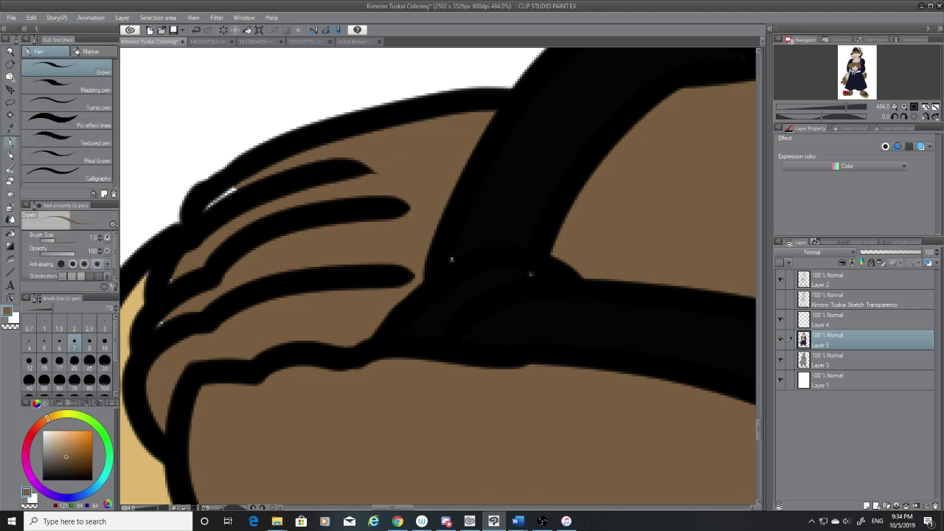
left_click_drag(238, 189, 200, 213)
left_click(163, 322)
left_click(10, 130)
left_click(139, 476)
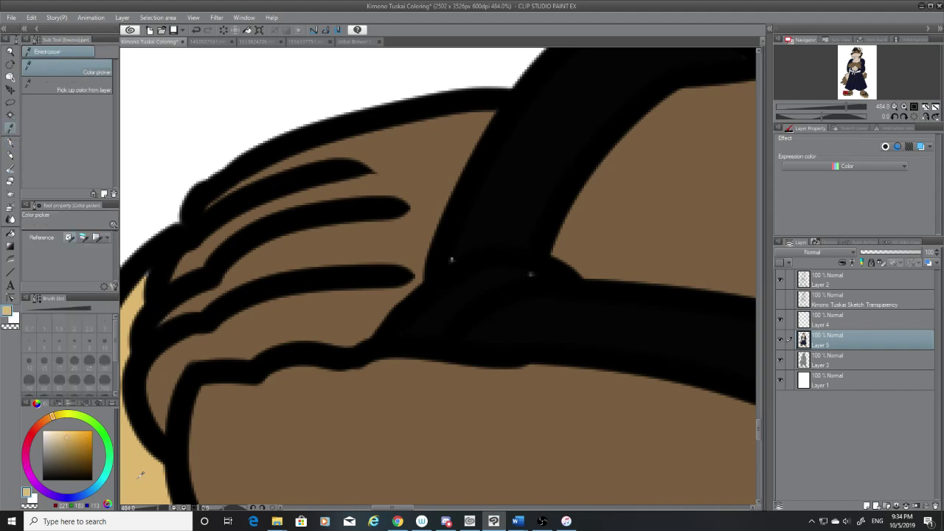
left_click(9, 143)
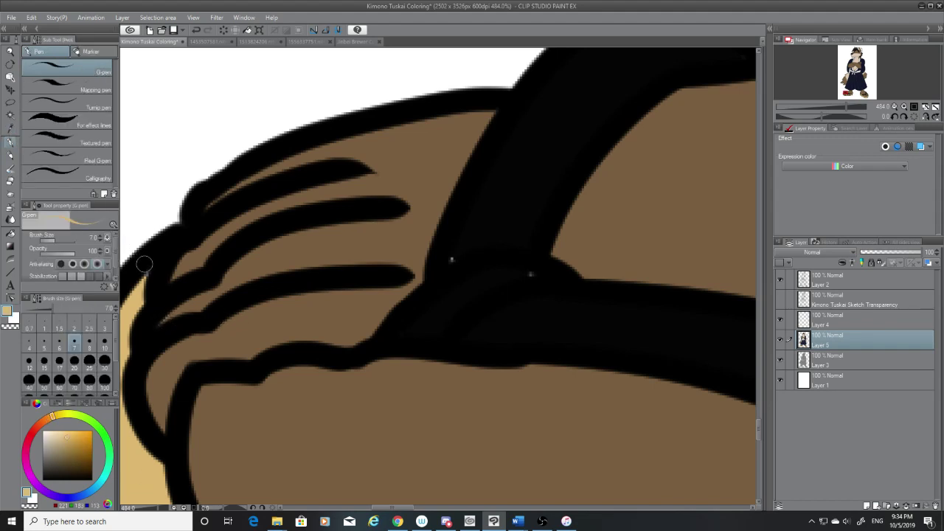
Step: Fill the small light specks around the left sandal's strap knot with the strap's sampled near-black colour
left_click(10, 129)
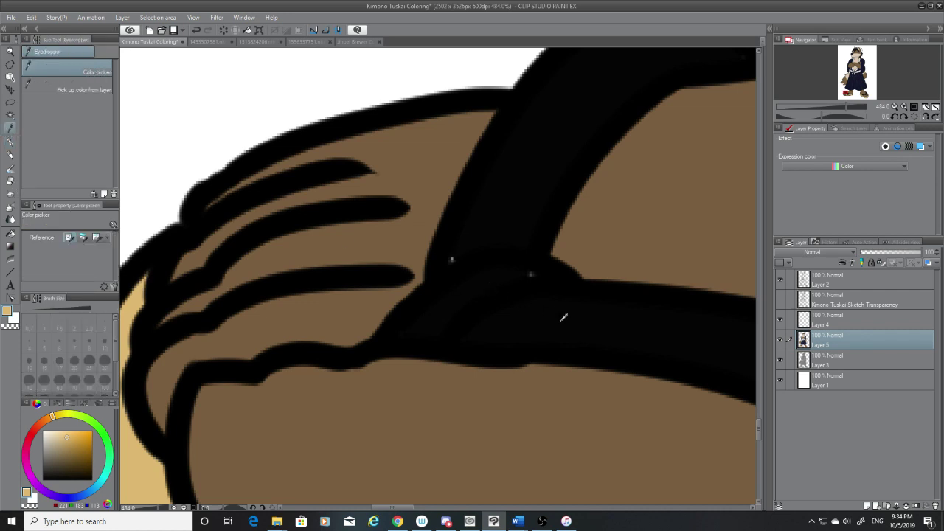
left_click(564, 317)
left_click(7, 144)
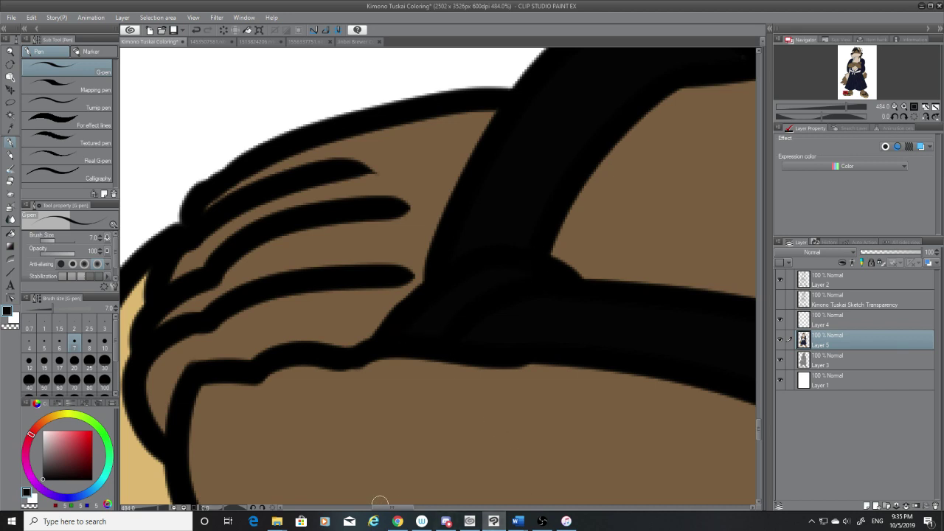
Step: Examine the right foot's sandal strap, knot and toes for leftover colour gaps
scroll(443, 487, "down", 5)
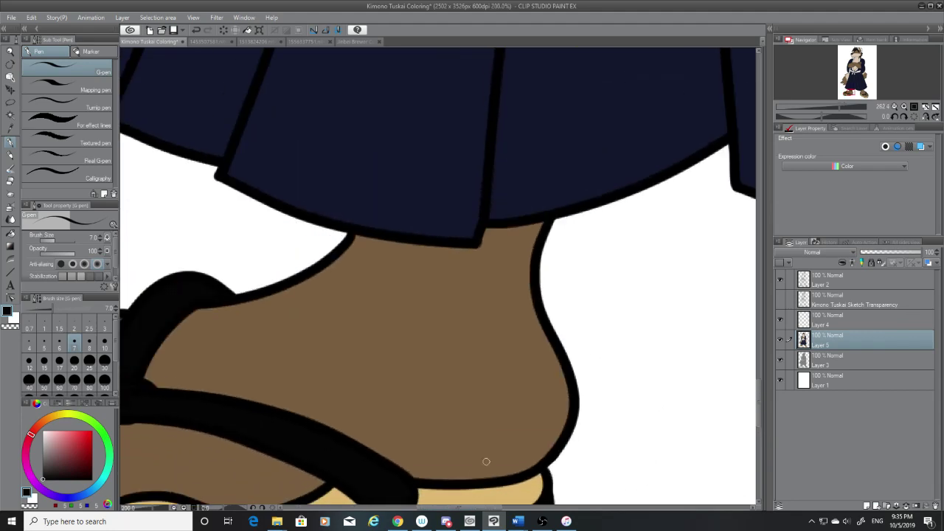
left_click_drag(499, 509, 622, 508)
scroll(509, 399, "up", 7)
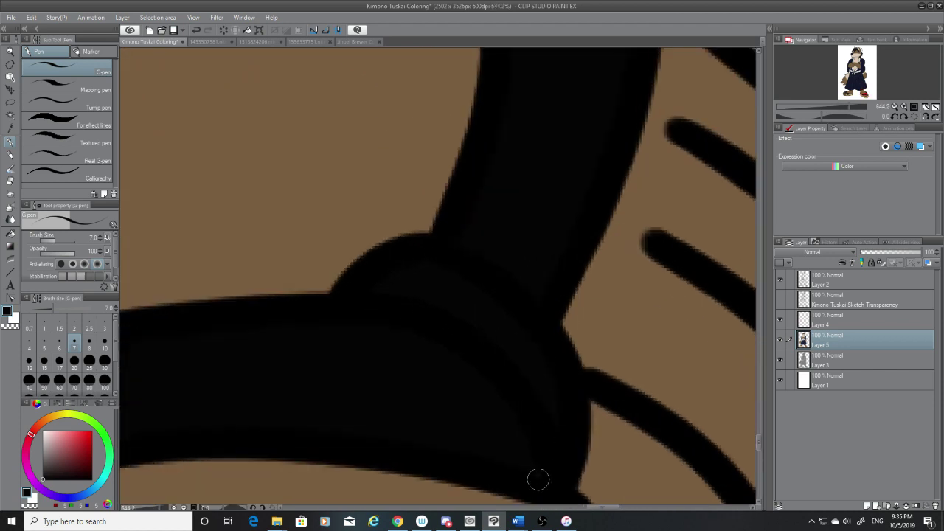
scroll(479, 442, "down", 1)
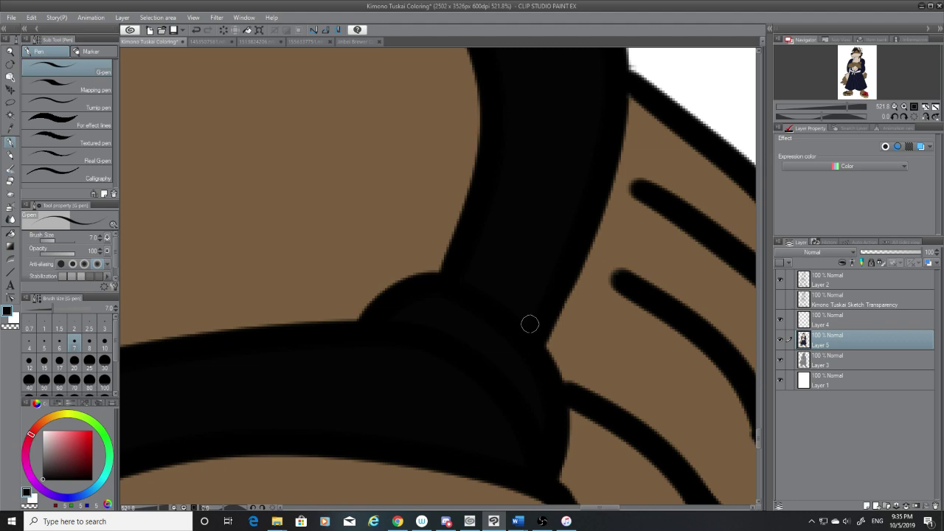
scroll(448, 302, "down", 2)
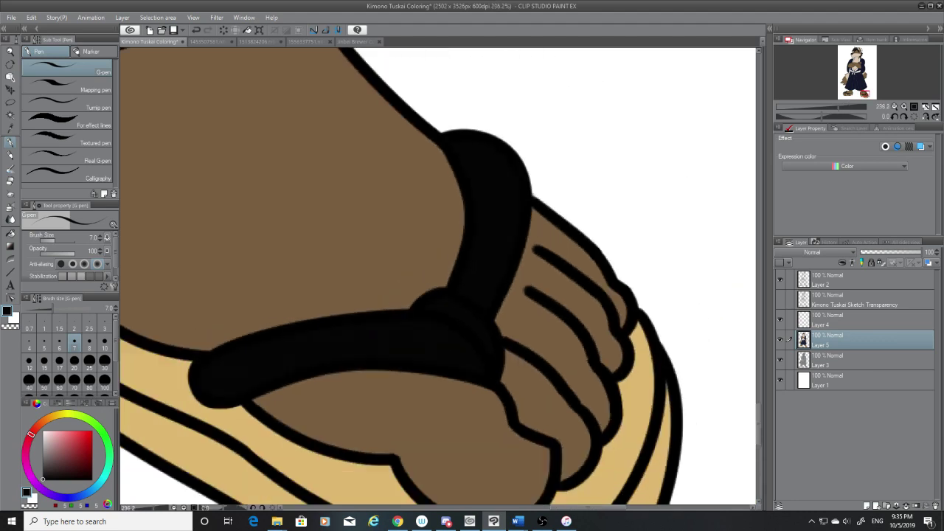
scroll(657, 406, "up", 1)
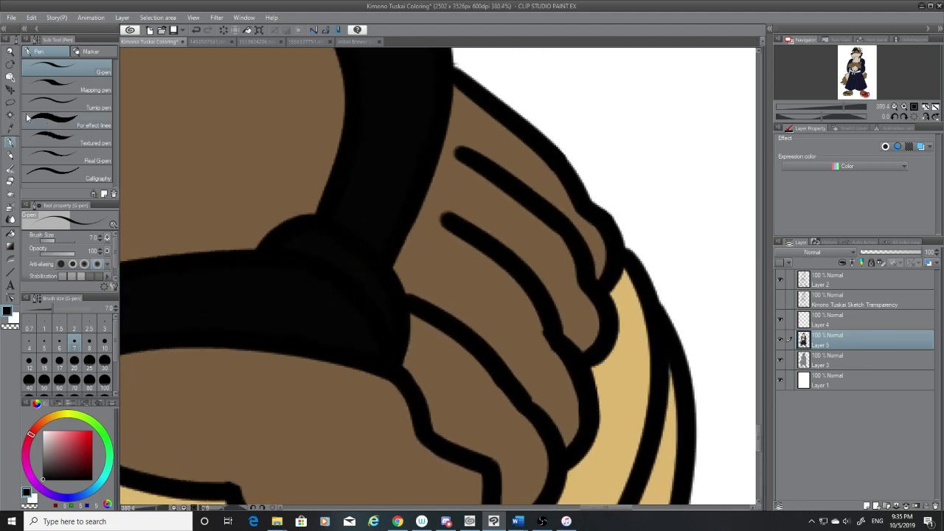
Step: Sample the sandal's tan with the Color picker and check the sole edges of both sandals for unfilled spots
left_click(10, 131)
left_click(621, 392)
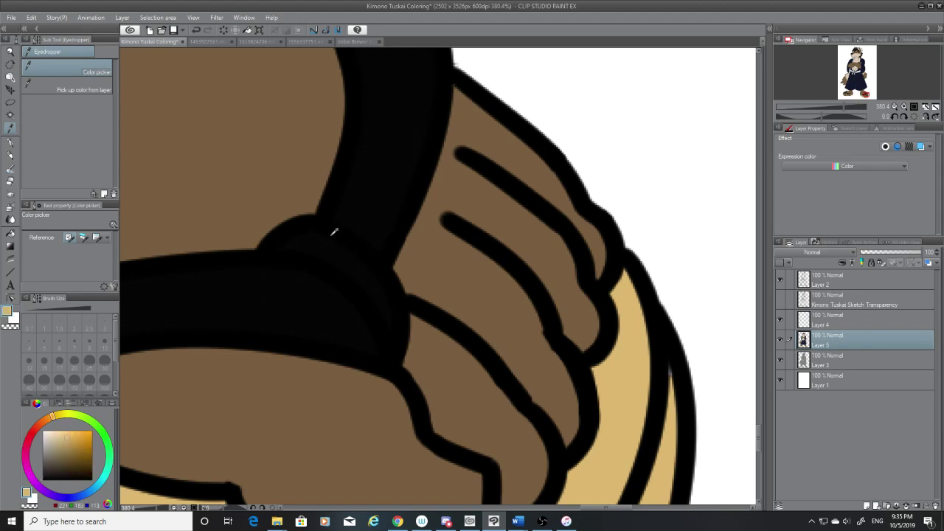
left_click(11, 143)
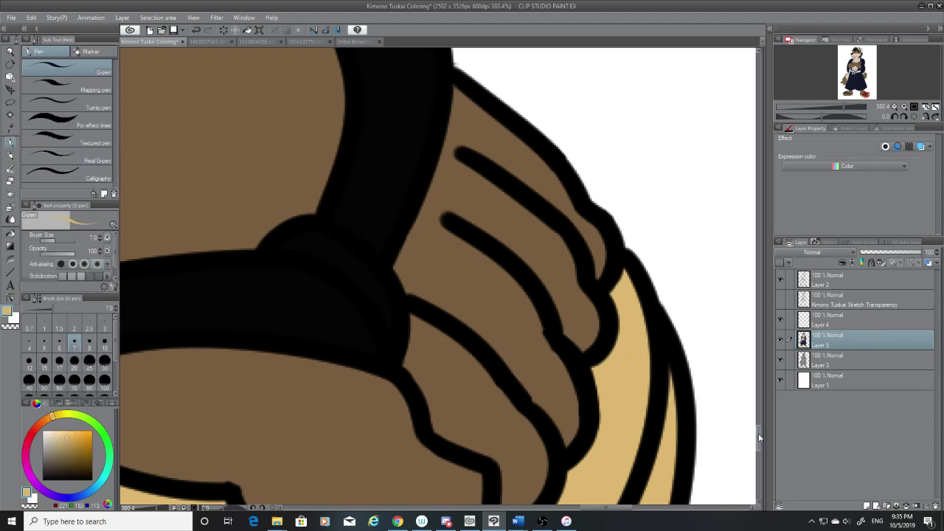
left_click_drag(759, 438, 758, 453)
left_click_drag(627, 508, 554, 496)
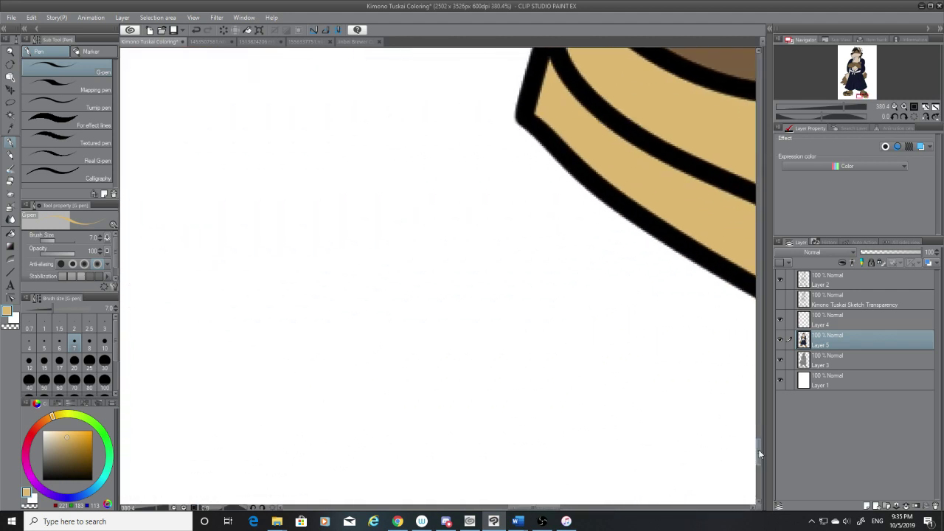
left_click_drag(758, 449, 763, 433)
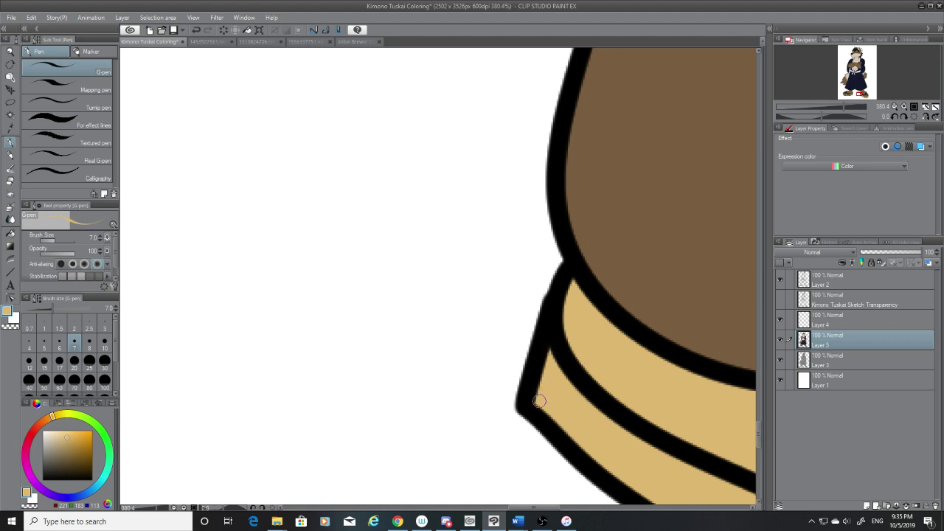
left_click_drag(546, 508, 417, 500)
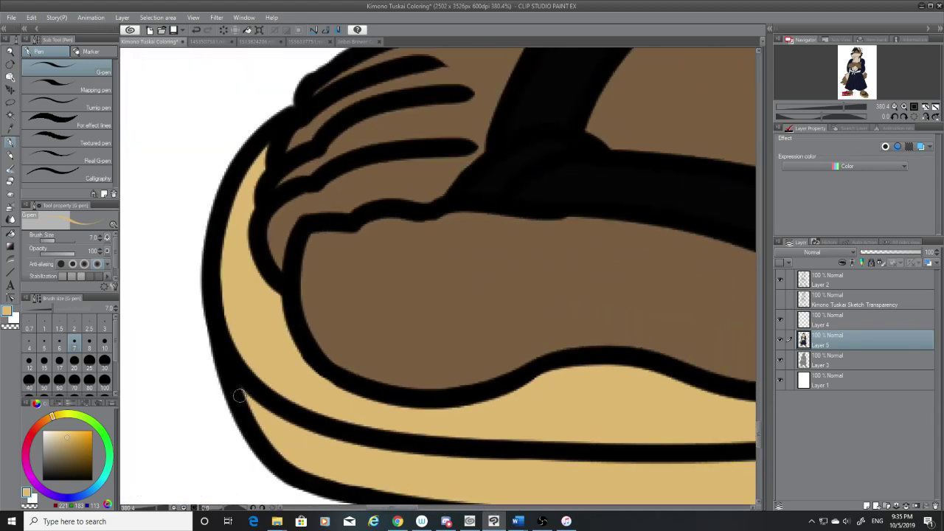
Step: Show the Kimono Tuskai Sketch Transparency layer and bring the whole character into view
scroll(316, 425, "down", 7)
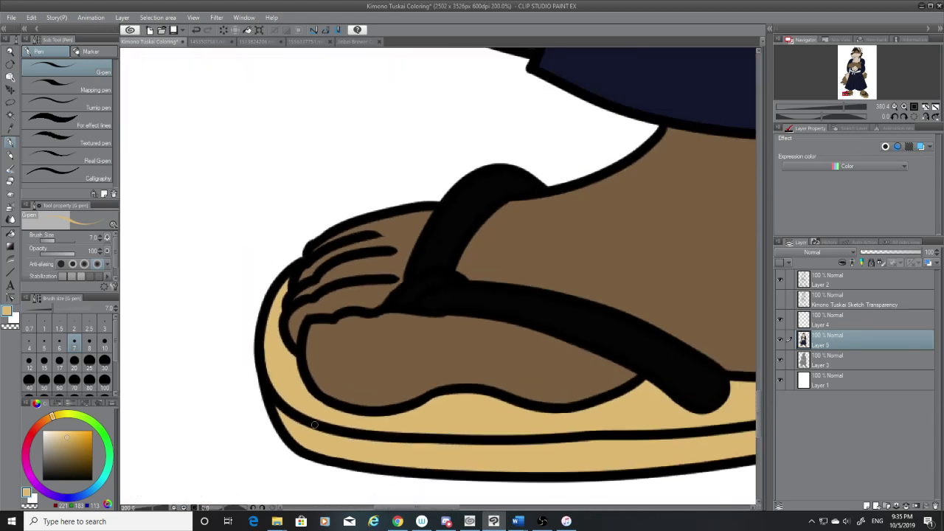
scroll(316, 426, "down", 3)
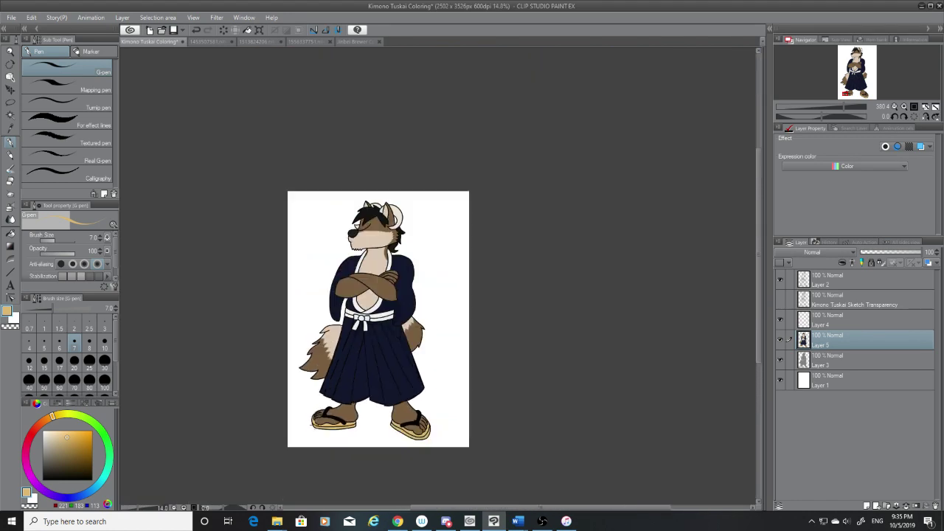
scroll(287, 294, "up", 2)
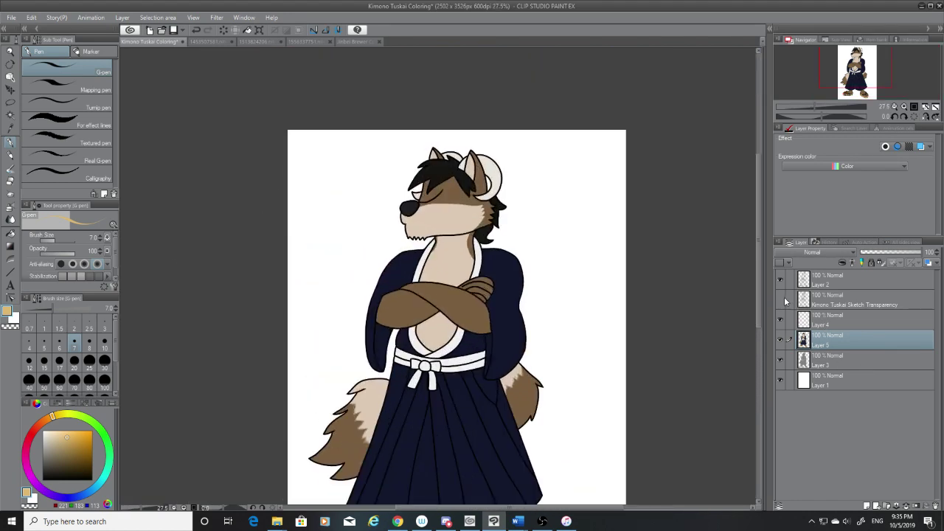
left_click(785, 301)
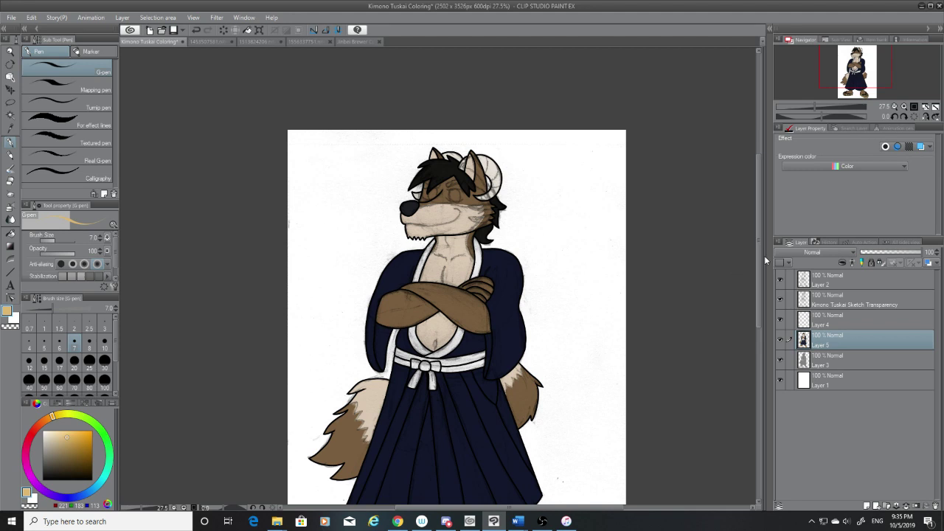
left_click_drag(758, 261, 756, 296)
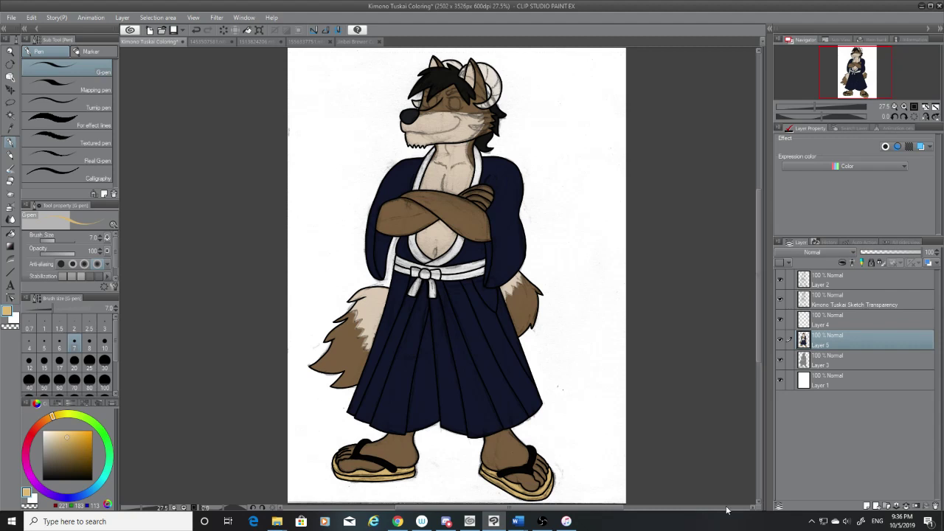
left_click(572, 523)
left_click(573, 523)
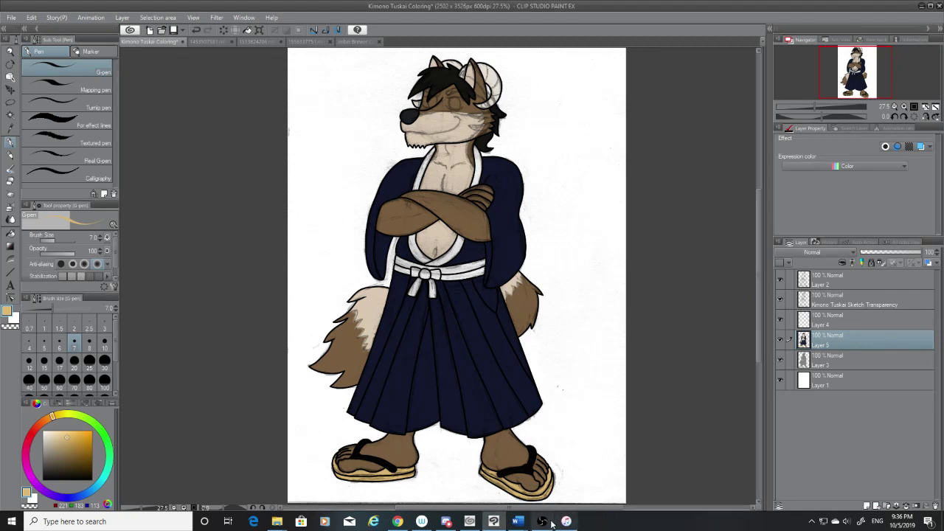
left_click(544, 522)
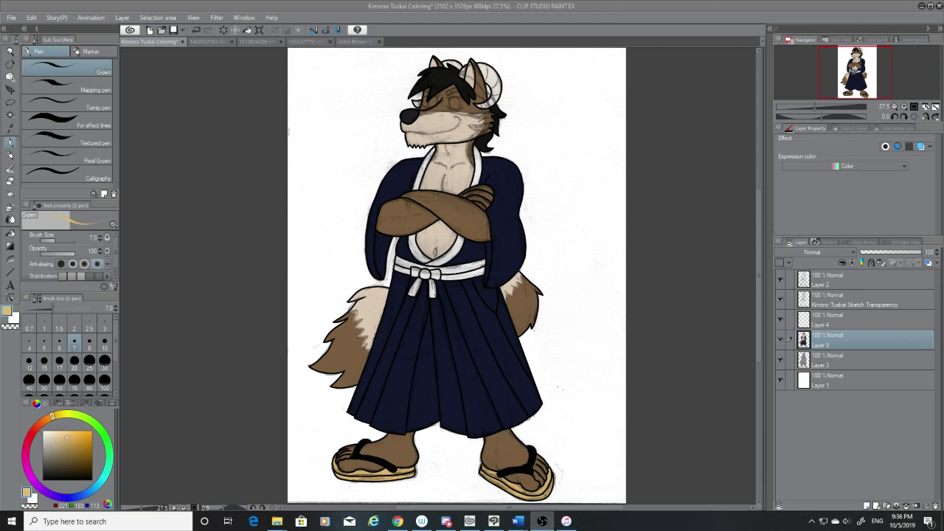